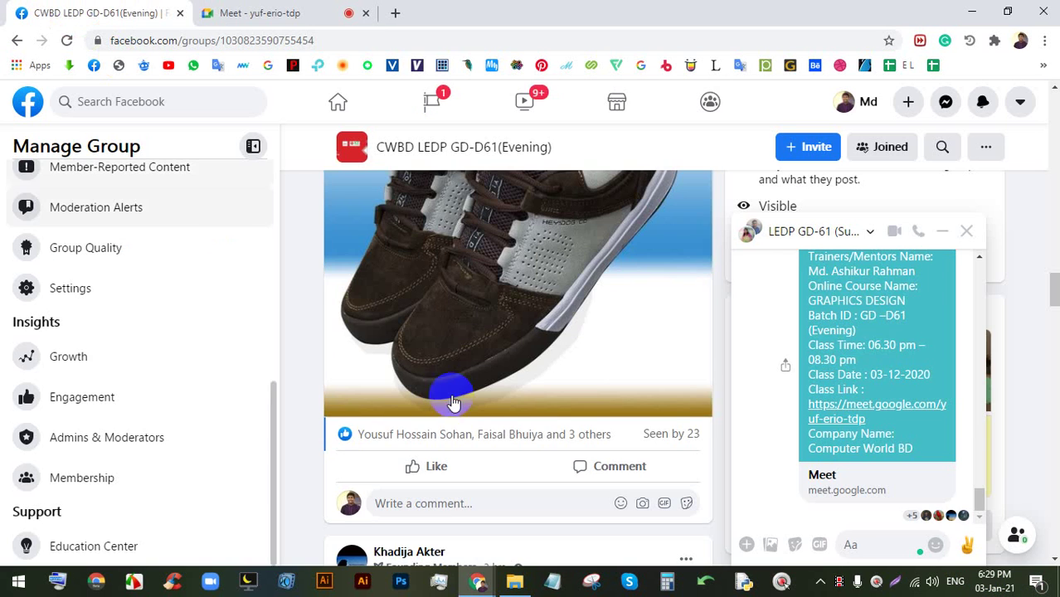
# - Close the Facebook chat and reload the group feed, then stop presenting in the Meet call
pyautogui.click(940, 231)
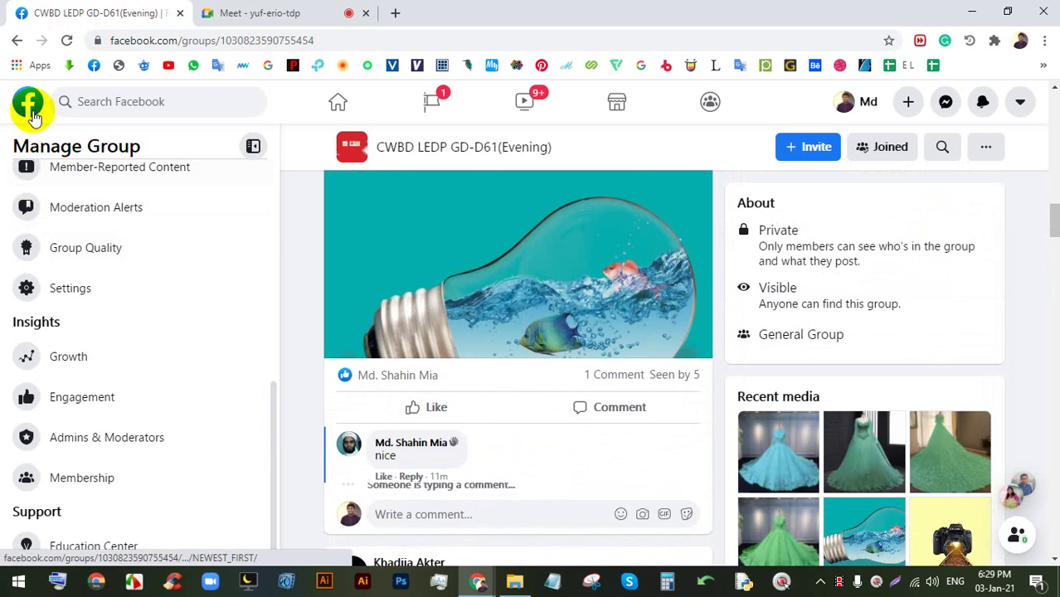
pyautogui.click(66, 40)
pyautogui.click(282, 12)
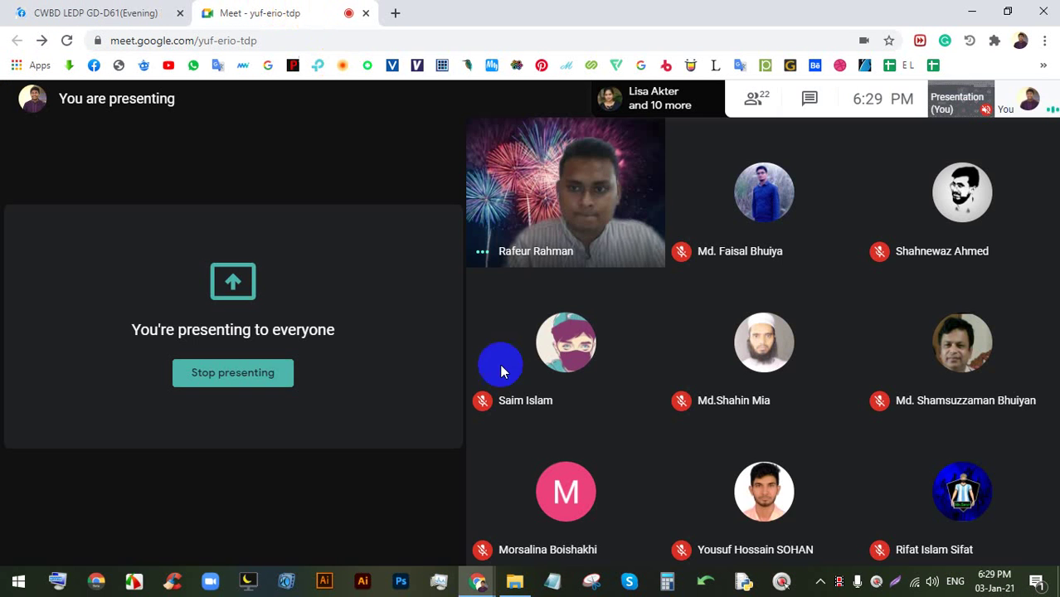
pyautogui.moveTo(567, 409)
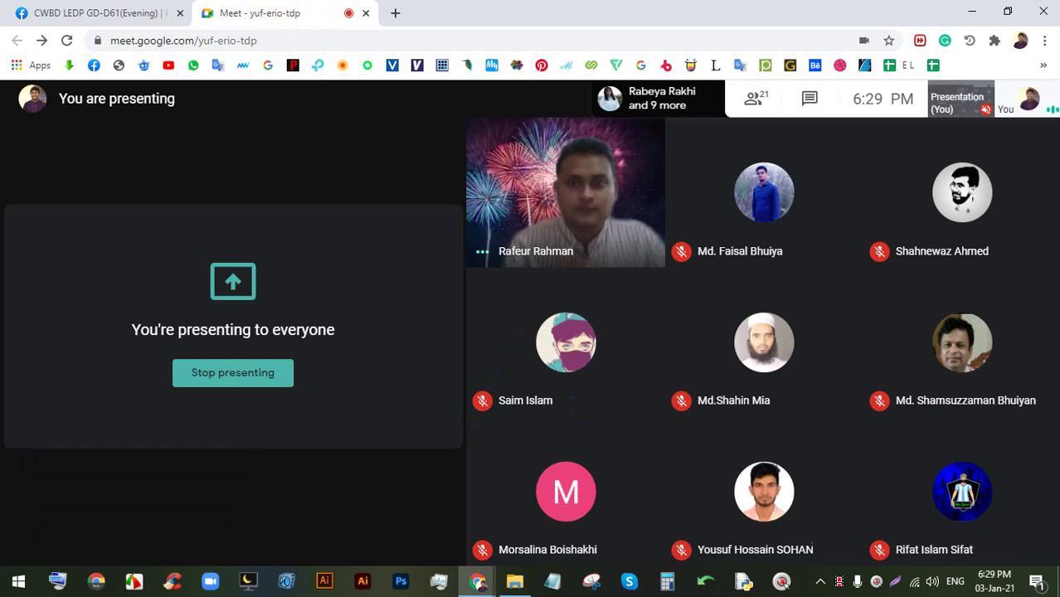
pyautogui.click(275, 374)
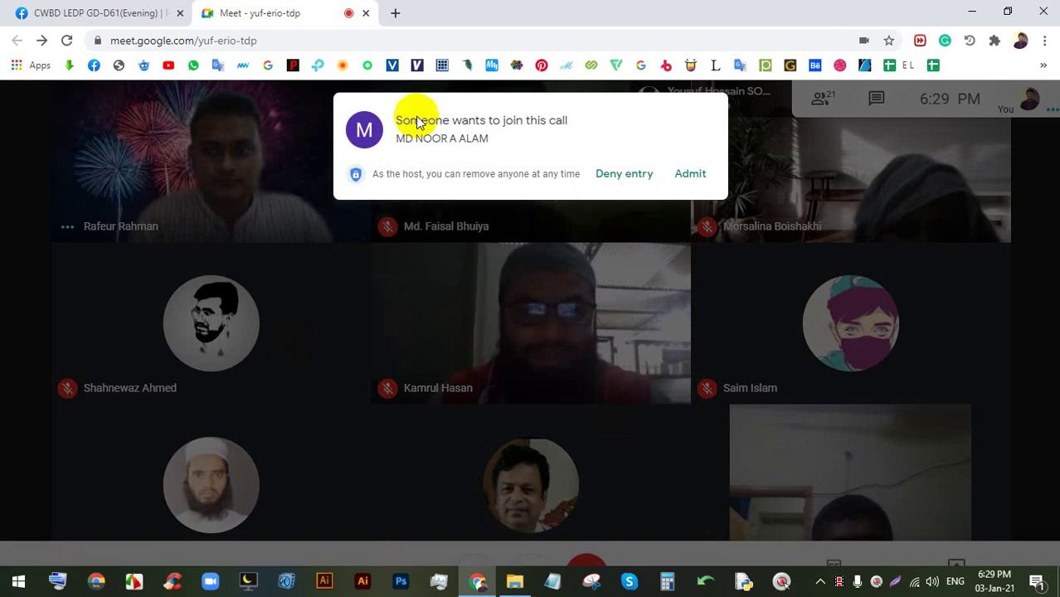
# - Admit four waiting participants into the Google Meet call one after another
pyautogui.click(700, 176)
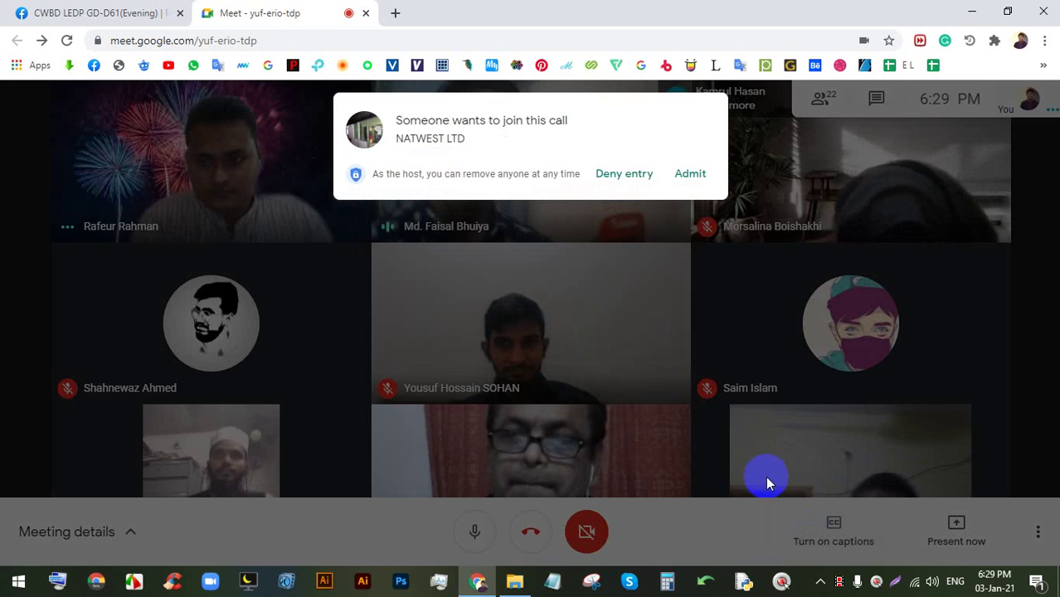
pyautogui.click(688, 175)
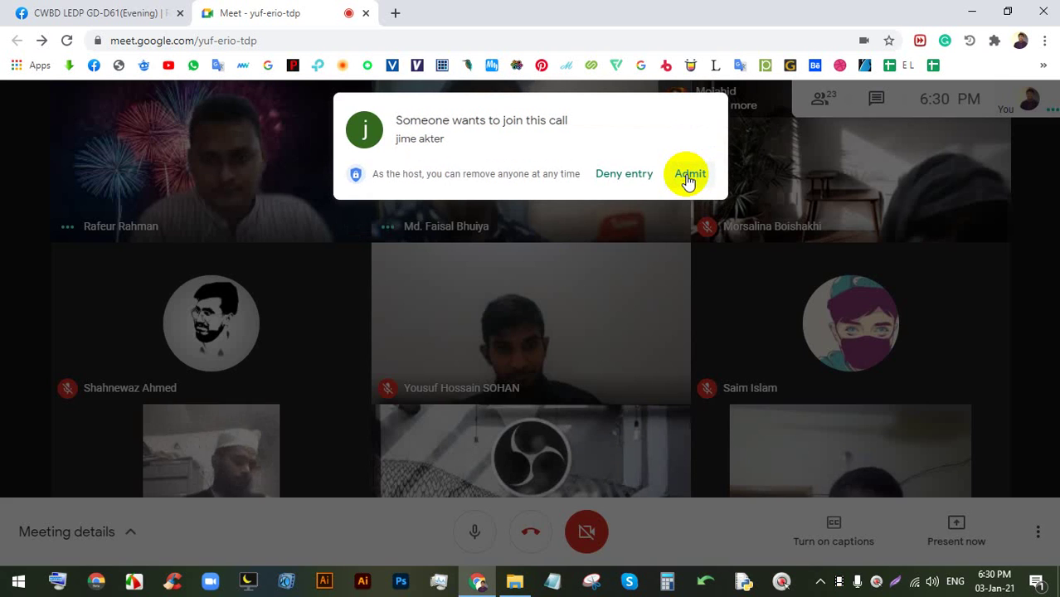
pyautogui.click(687, 178)
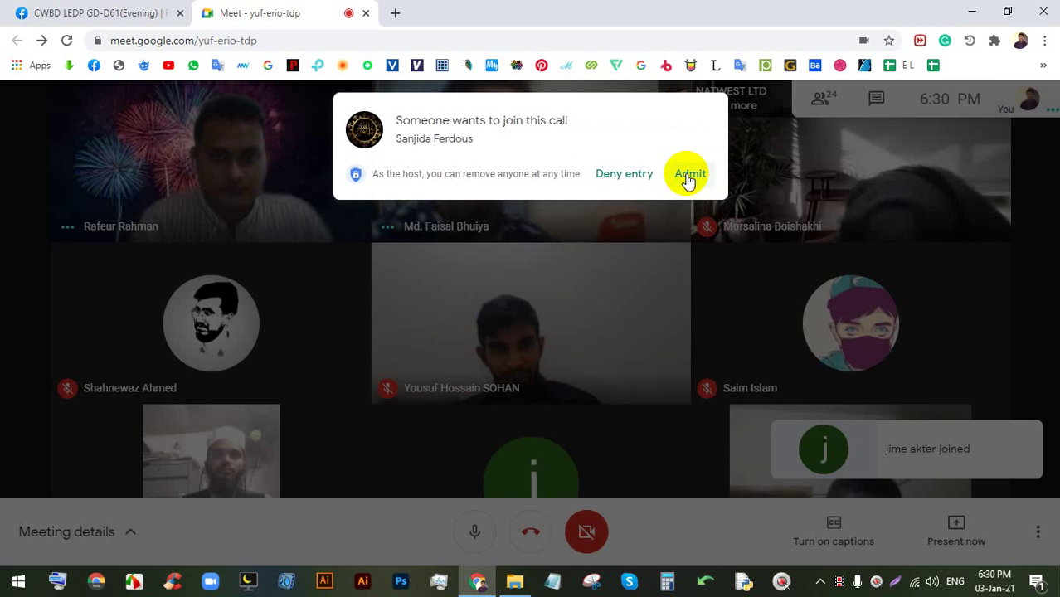
pyautogui.click(688, 177)
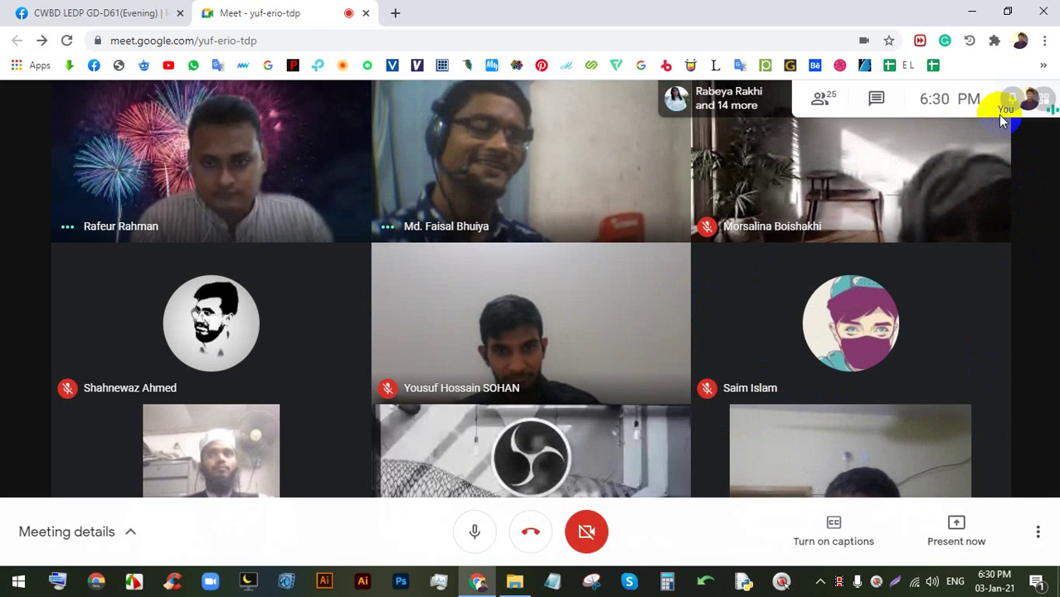
# - Turn the camera on, admit another guest, and pick presenting the entire screen
pyautogui.click(587, 531)
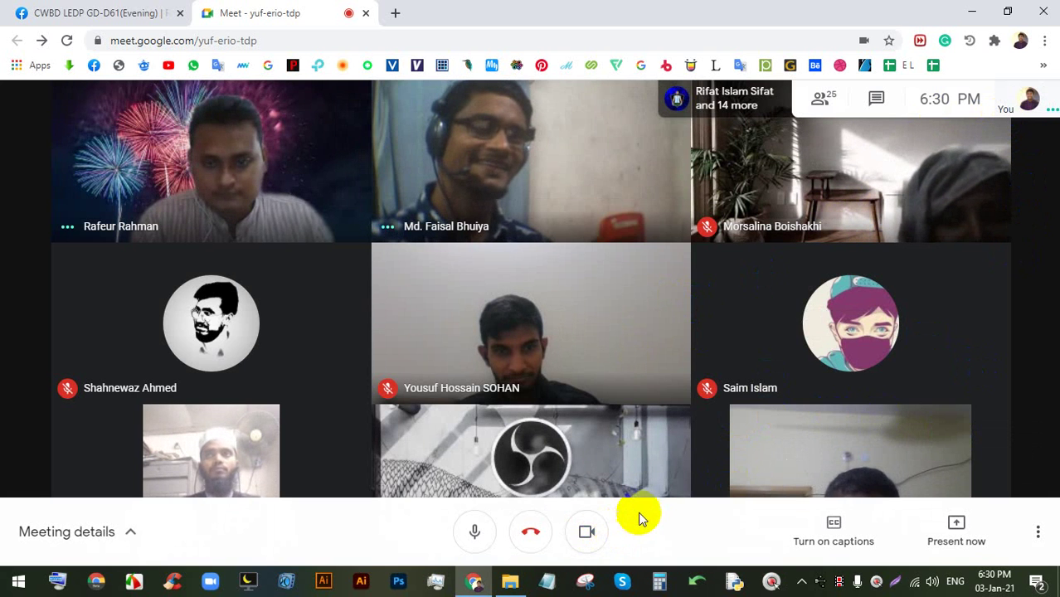
pyautogui.click(1035, 459)
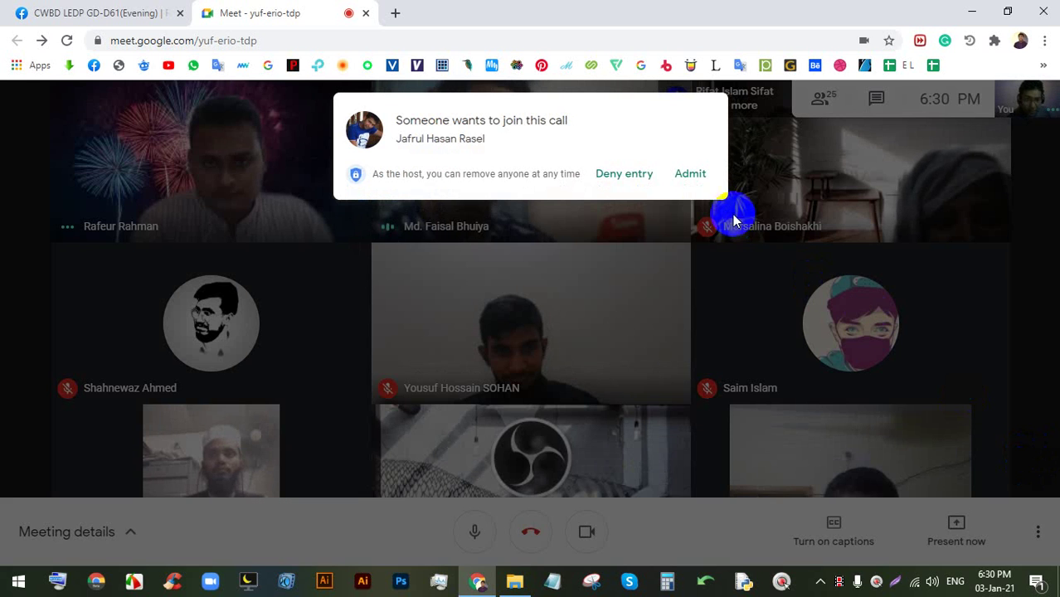
pyautogui.click(692, 175)
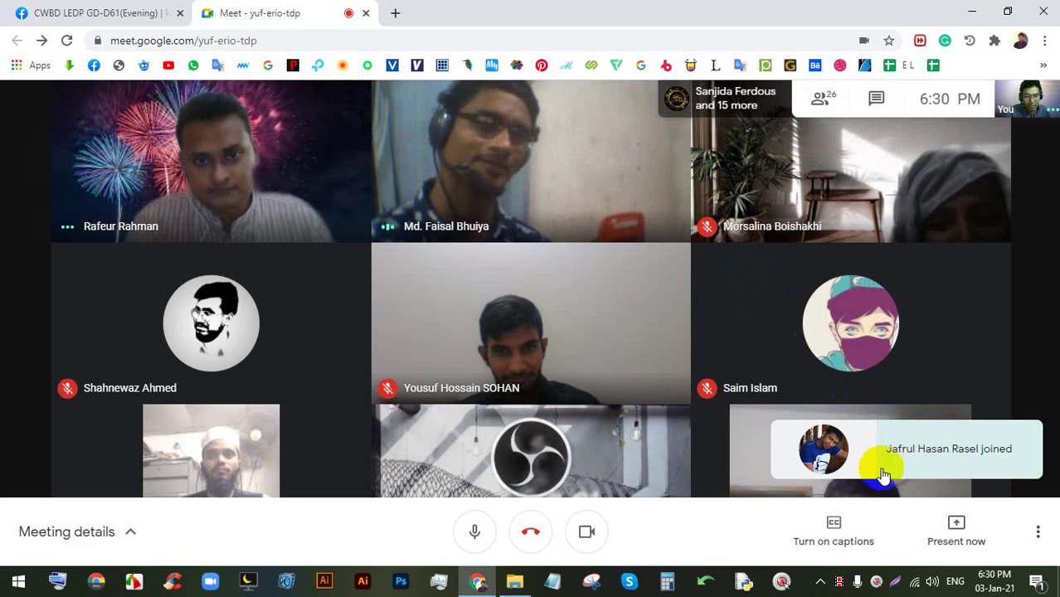
pyautogui.click(954, 524)
pyautogui.click(925, 397)
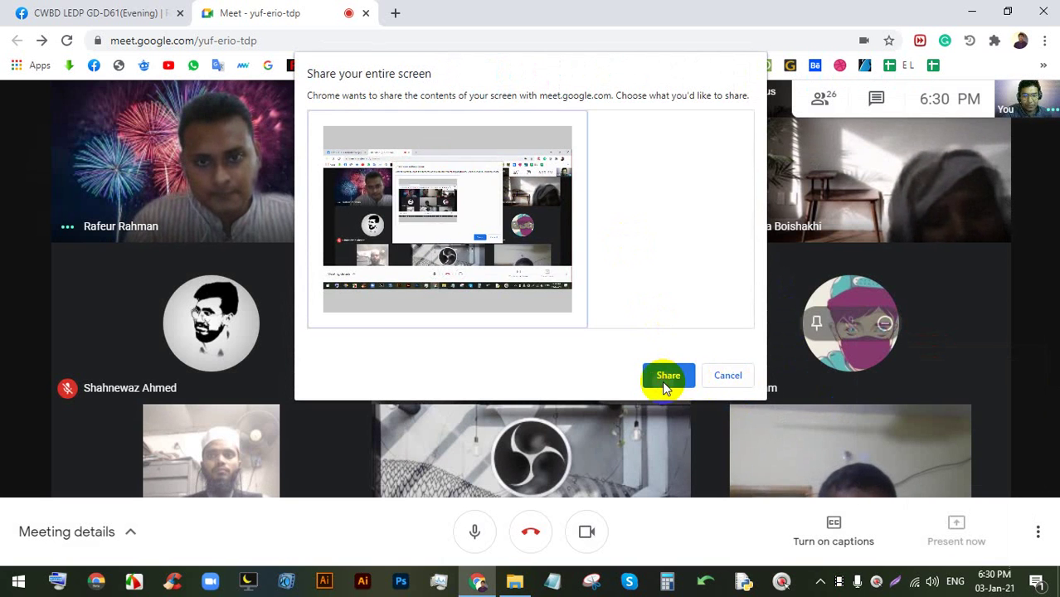
# - Share the entire screen and admit three newcomers asking to join
pyautogui.click(663, 383)
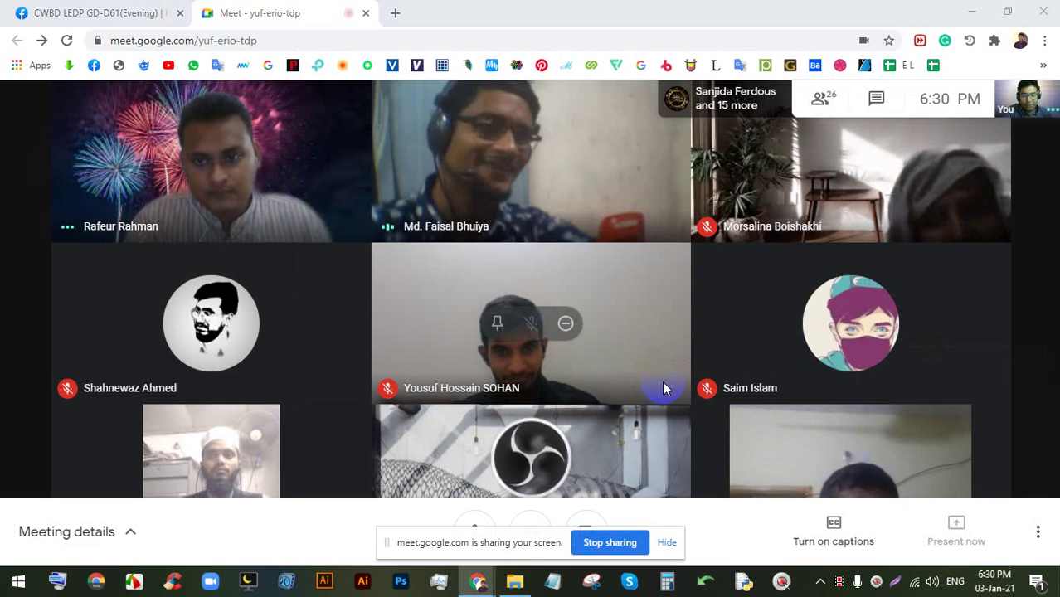
pyautogui.click(688, 176)
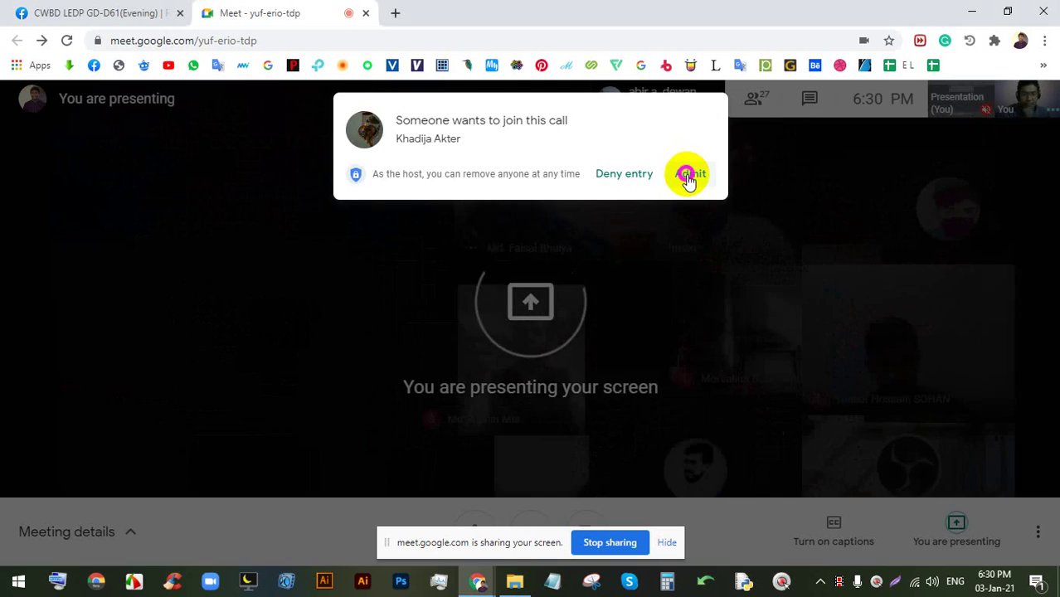
pyautogui.click(666, 542)
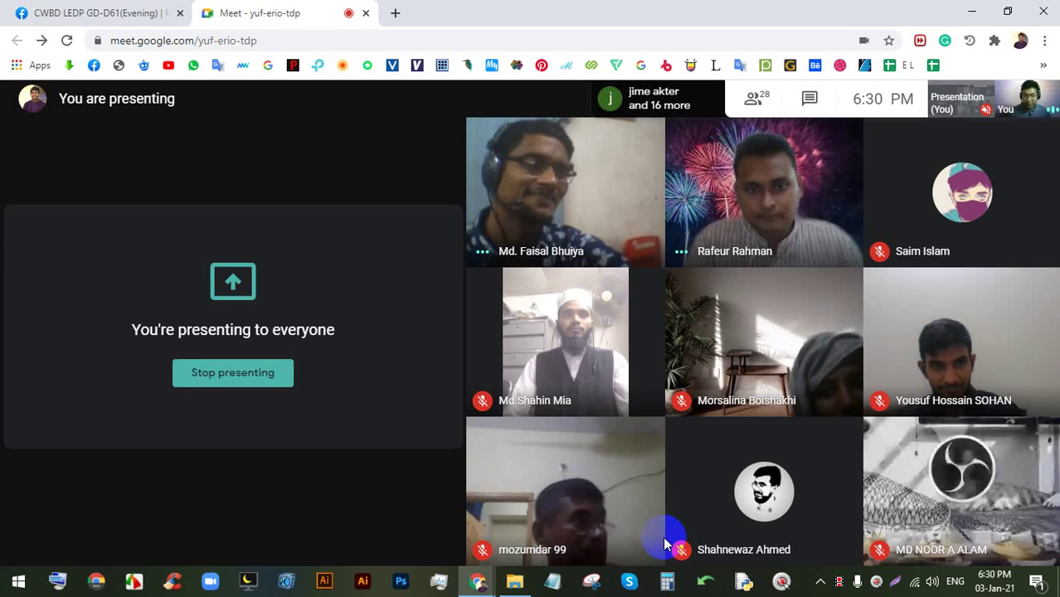
pyautogui.click(151, 15)
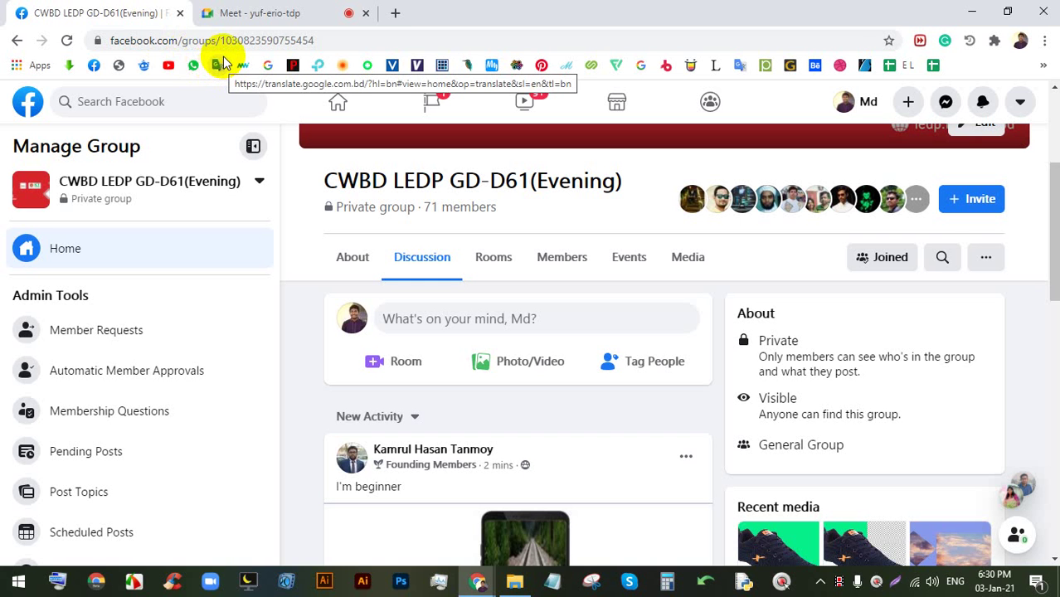
pyautogui.click(301, 12)
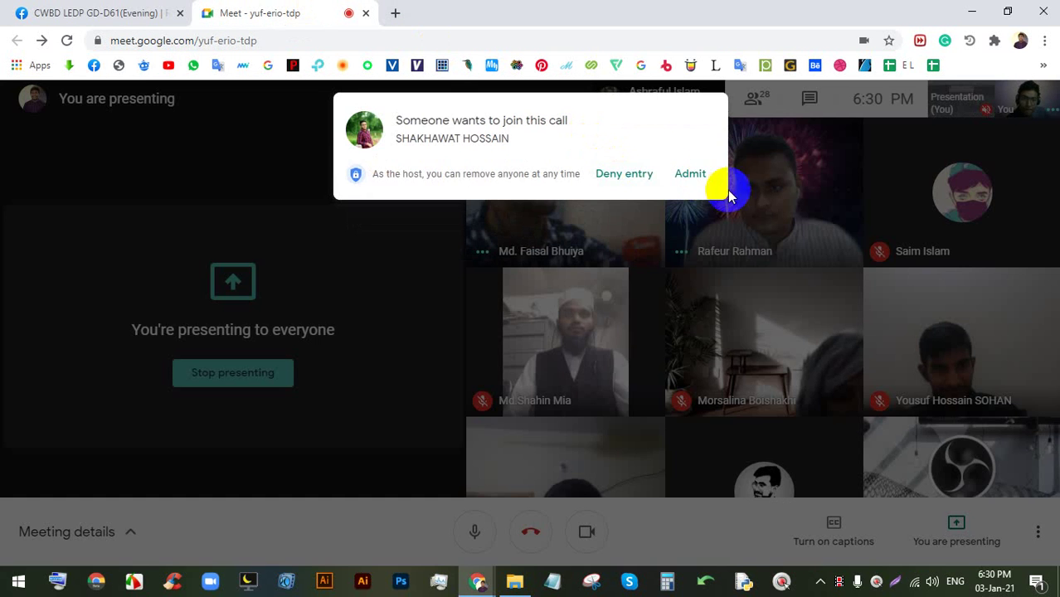
pyautogui.click(695, 174)
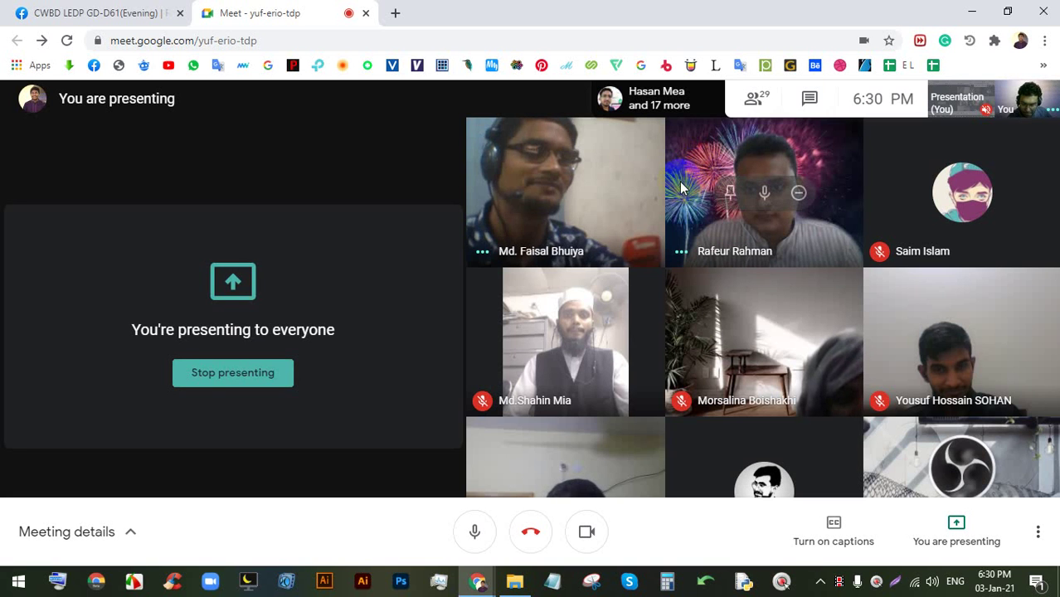
pyautogui.click(572, 403)
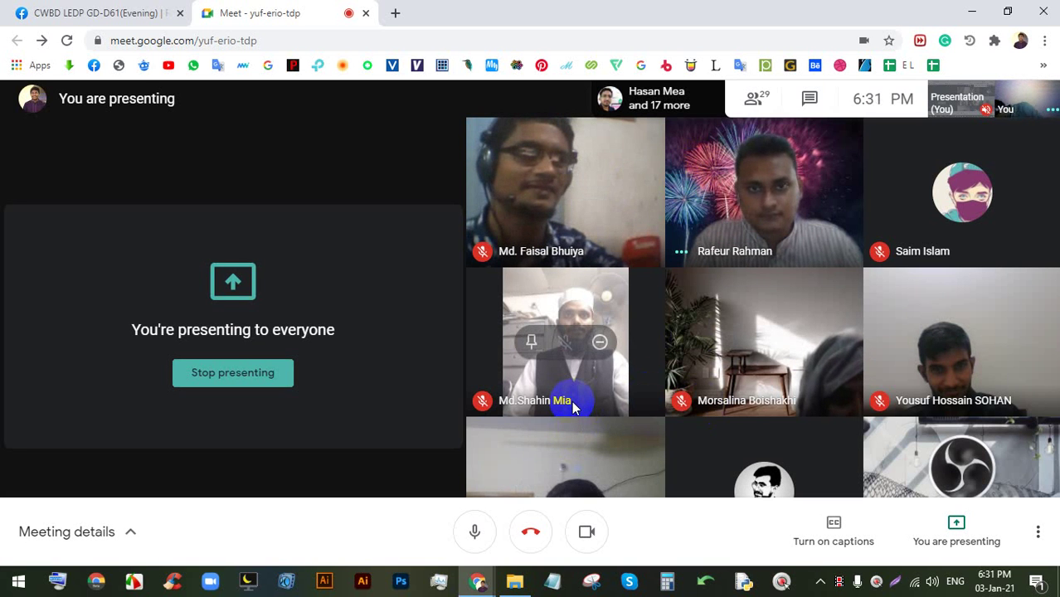
# - Admit the remaining waiting participants, finishing with Admit all, and turn the camera off
pyautogui.click(89, 9)
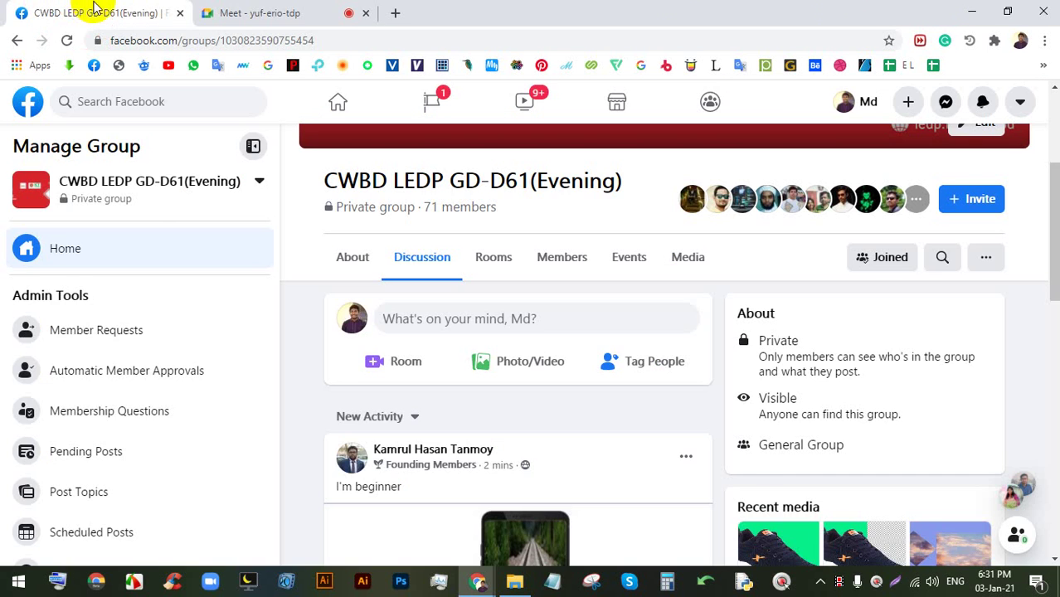
pyautogui.click(344, 8)
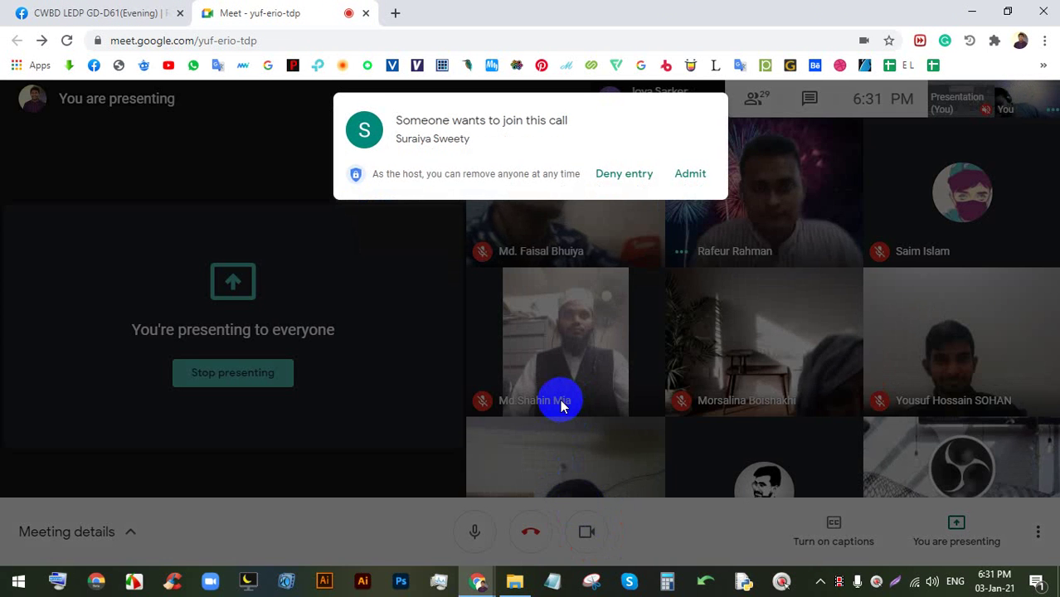
pyautogui.click(691, 174)
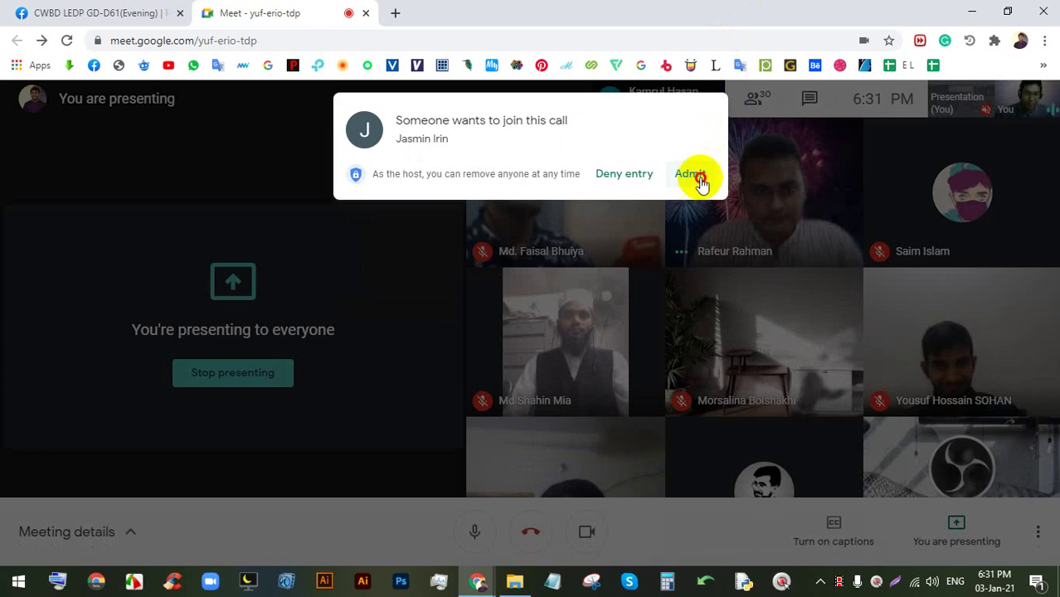
pyautogui.click(693, 176)
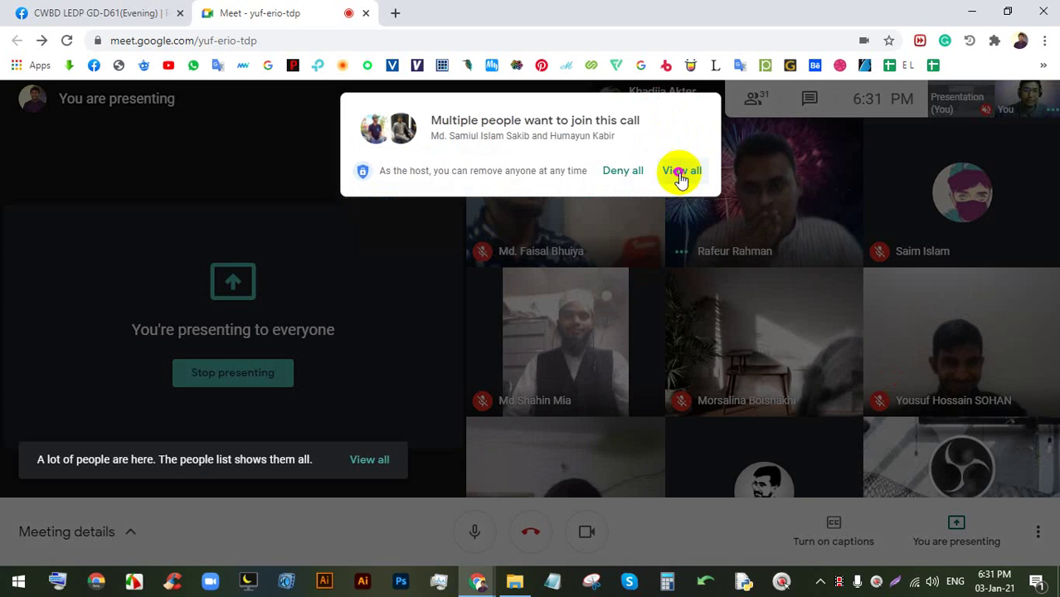
pyautogui.click(681, 171)
pyautogui.click(680, 270)
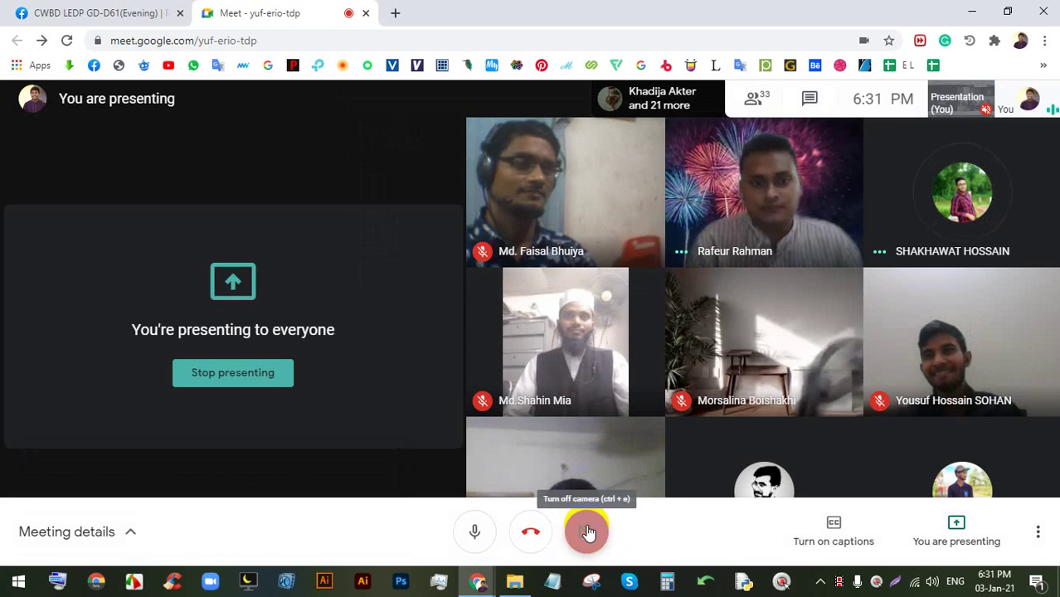
pyautogui.click(588, 532)
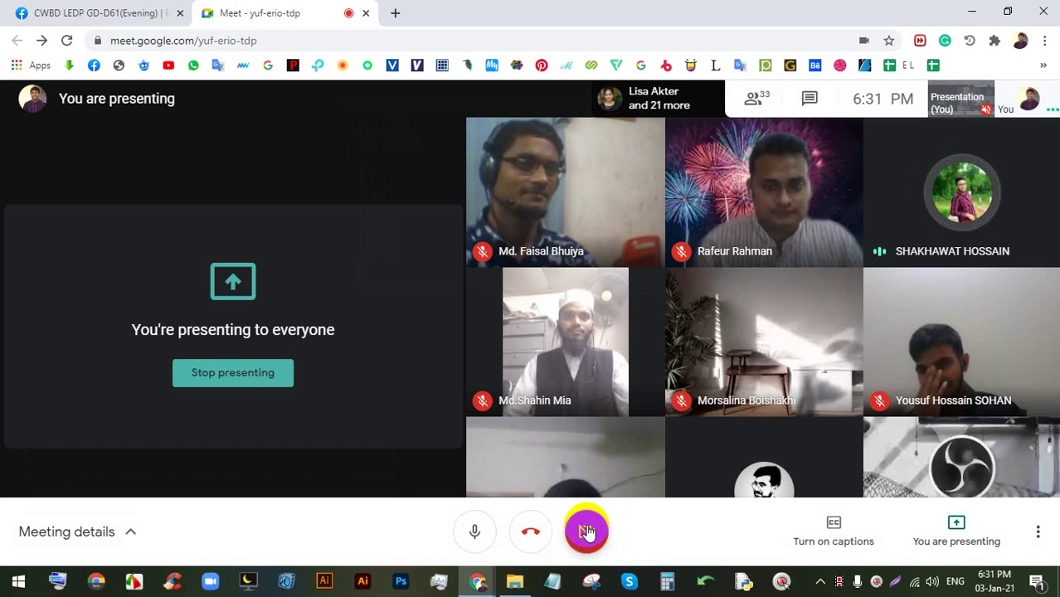
pyautogui.moveTo(603, 488)
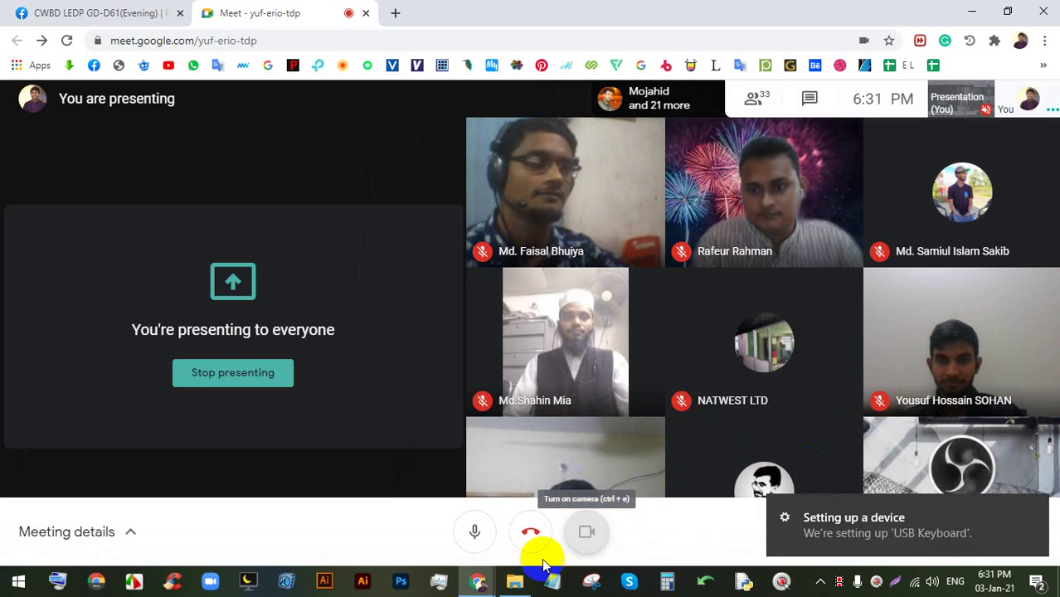
# - Open the shoe post's photo full size from the Facebook group feed
pyautogui.click(41, 13)
pyautogui.scroll(-5, 465, 249)
pyautogui.scroll(2, 514, 274)
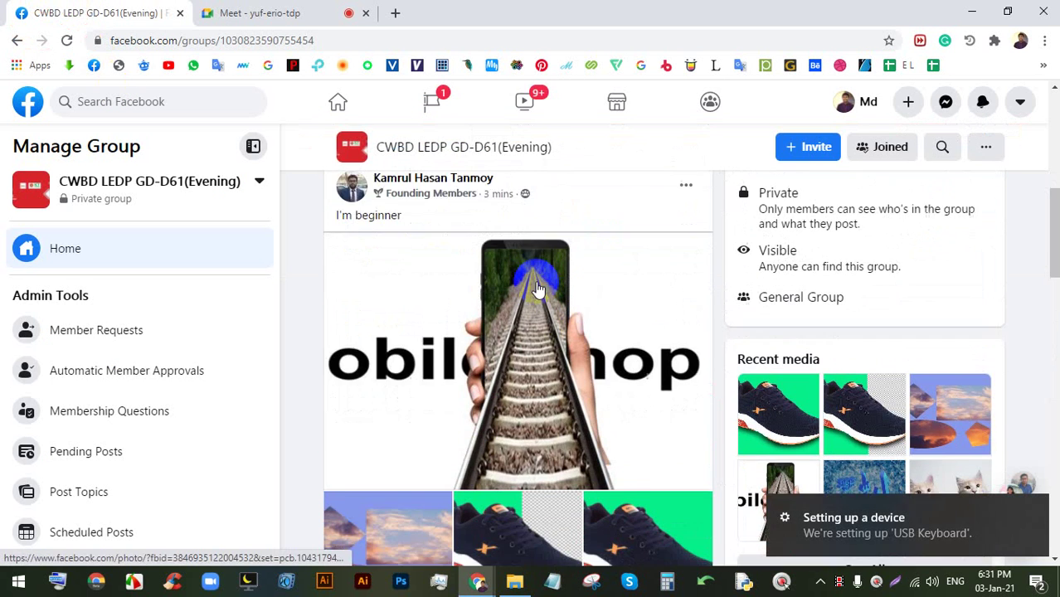
pyautogui.scroll(-1, 515, 282)
pyautogui.click(501, 287)
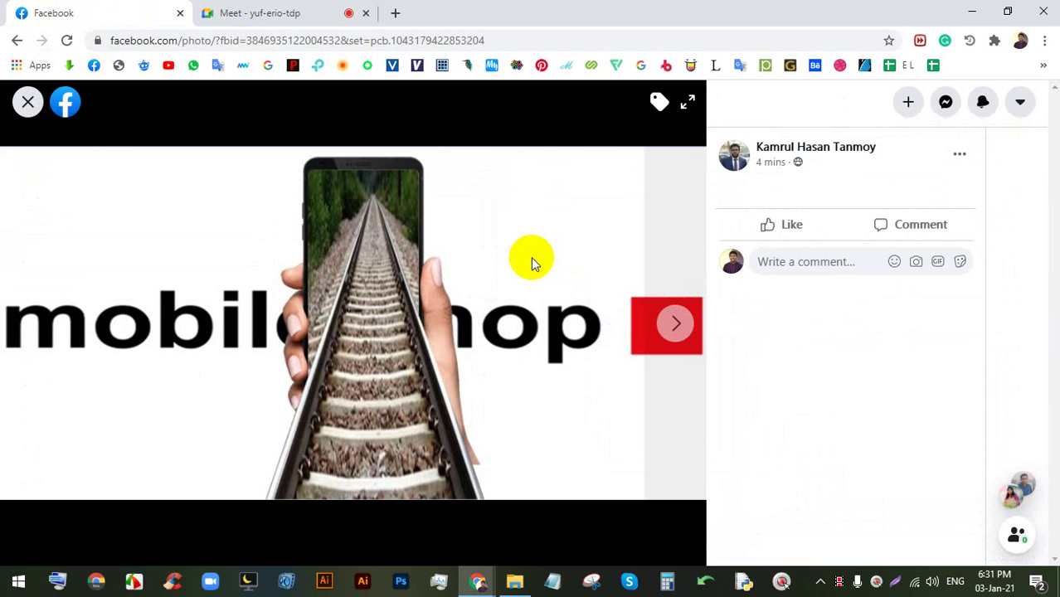
# - Step forward and back through the shoe photos, including the transparent-background one
pyautogui.click(328, 12)
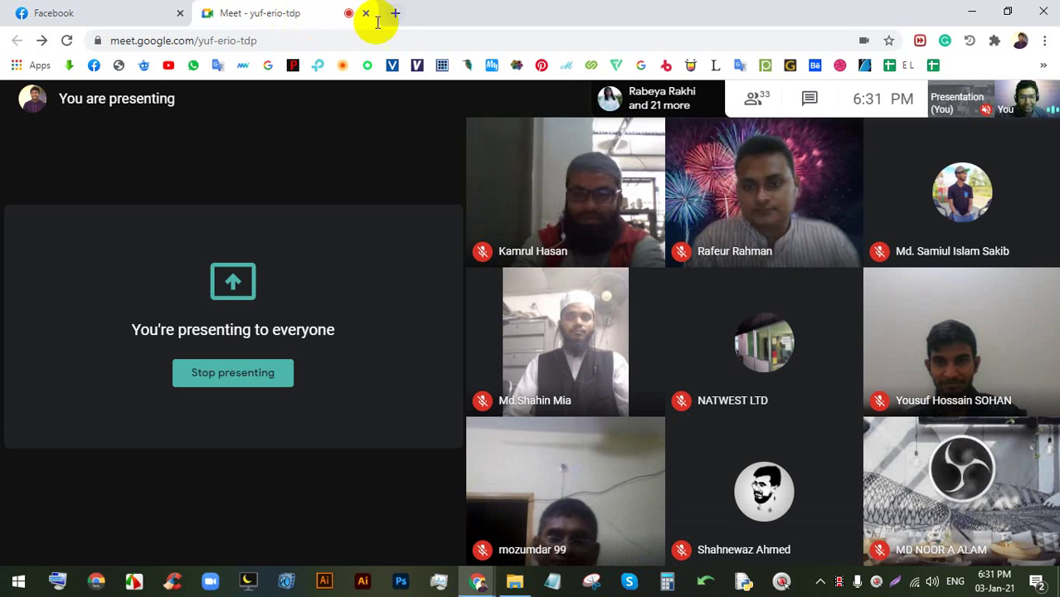
pyautogui.click(72, 12)
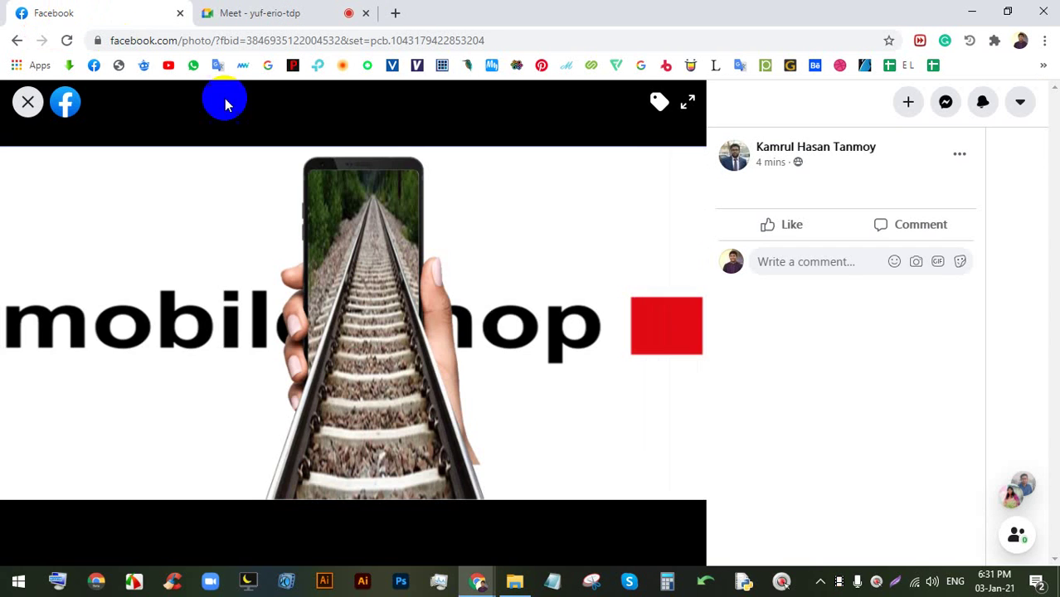
pyautogui.click(675, 316)
pyautogui.click(676, 319)
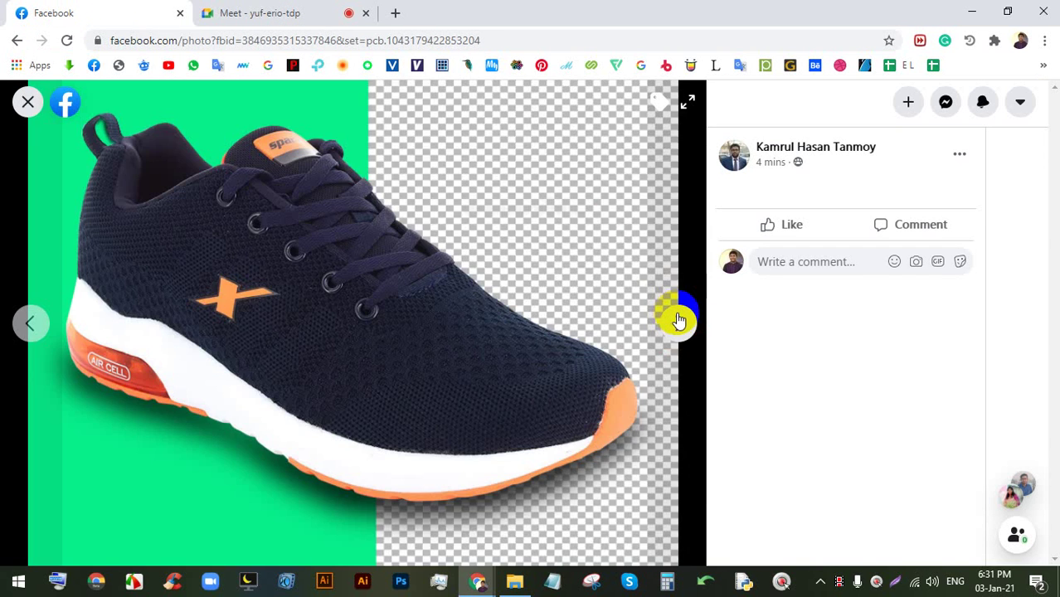
pyautogui.click(678, 321)
pyautogui.click(29, 322)
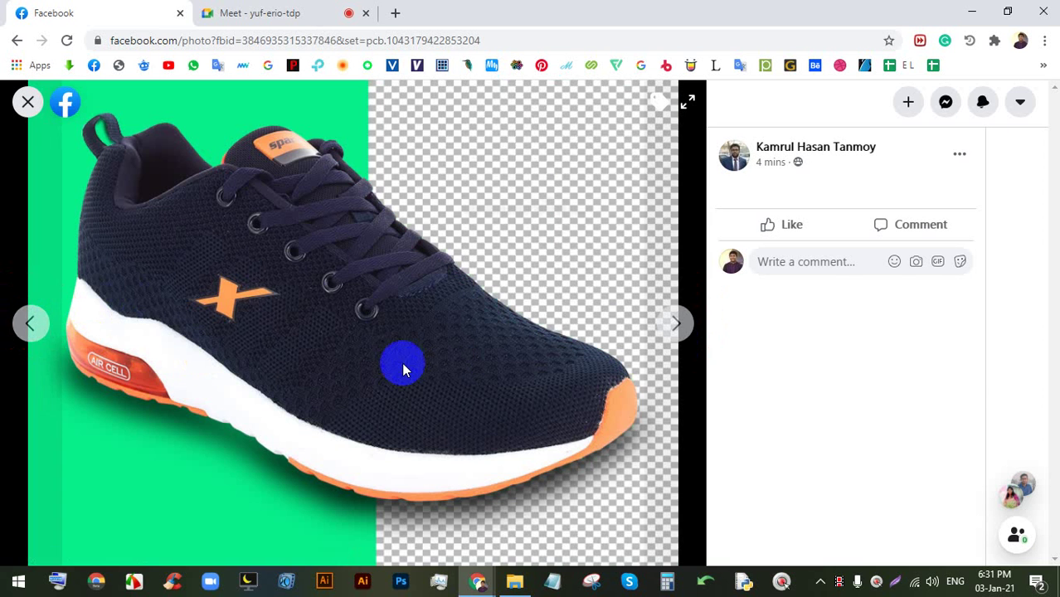
pyautogui.press('Left')
pyautogui.press('Right')
pyautogui.press('Right')
pyautogui.press('Left')
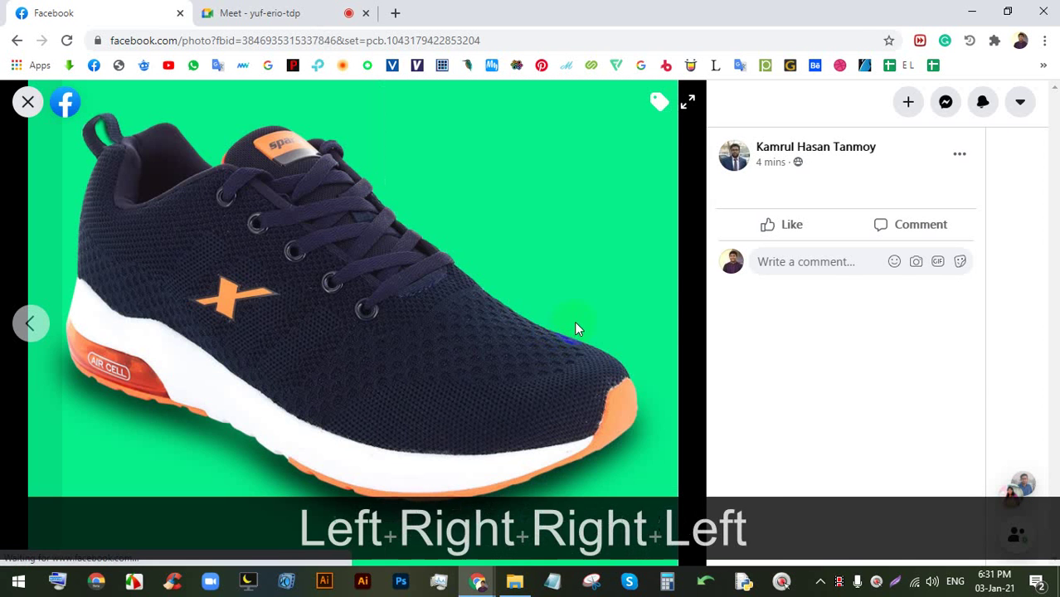
pyautogui.press('Right')
# - Dismiss the device-ready notice in Meet and admit the waiting participant
pyautogui.click(286, 10)
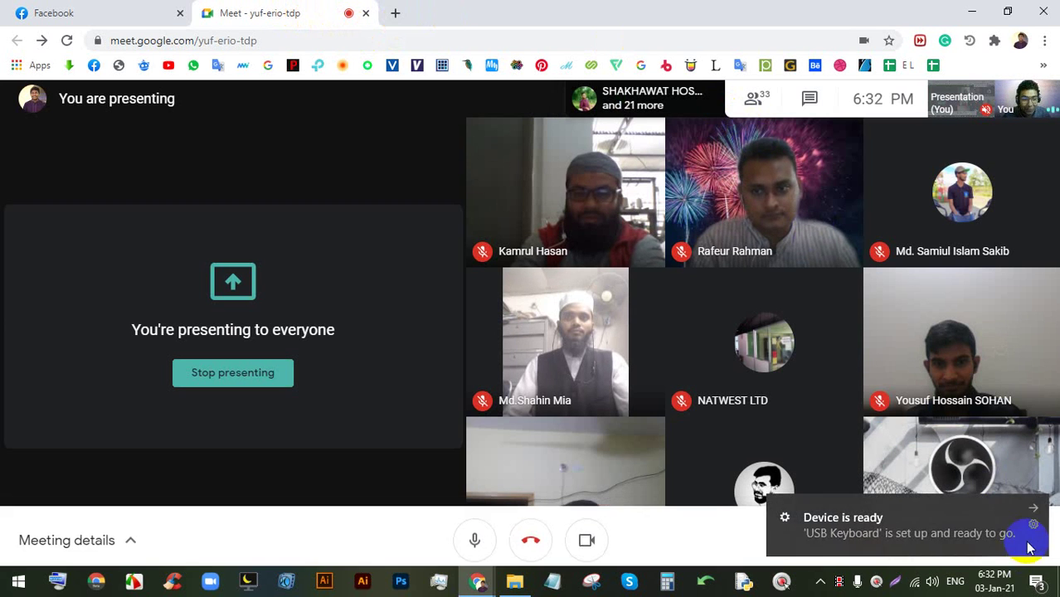
pyautogui.click(1036, 511)
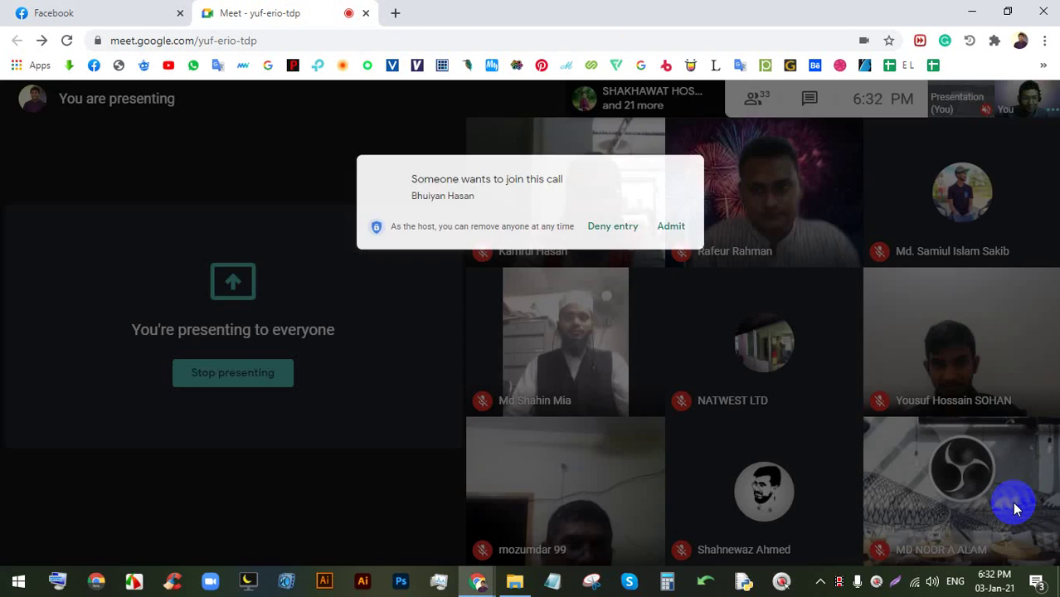
pyautogui.click(688, 173)
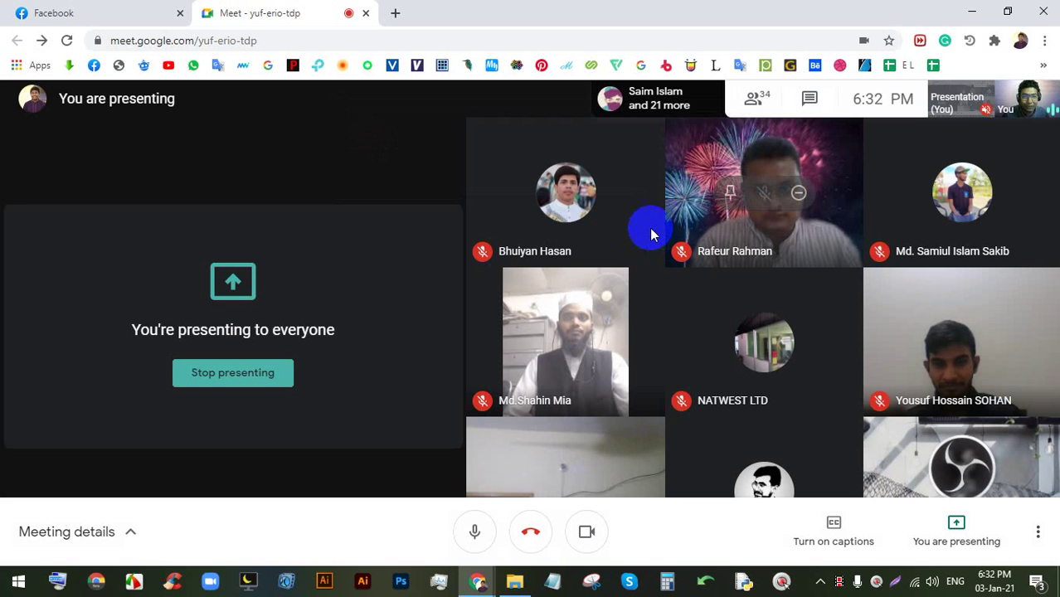
# - Flip between the transparent and green-background shoe photos, then close the viewer back to the feed
pyautogui.click(83, 7)
pyautogui.rightClick(674, 352)
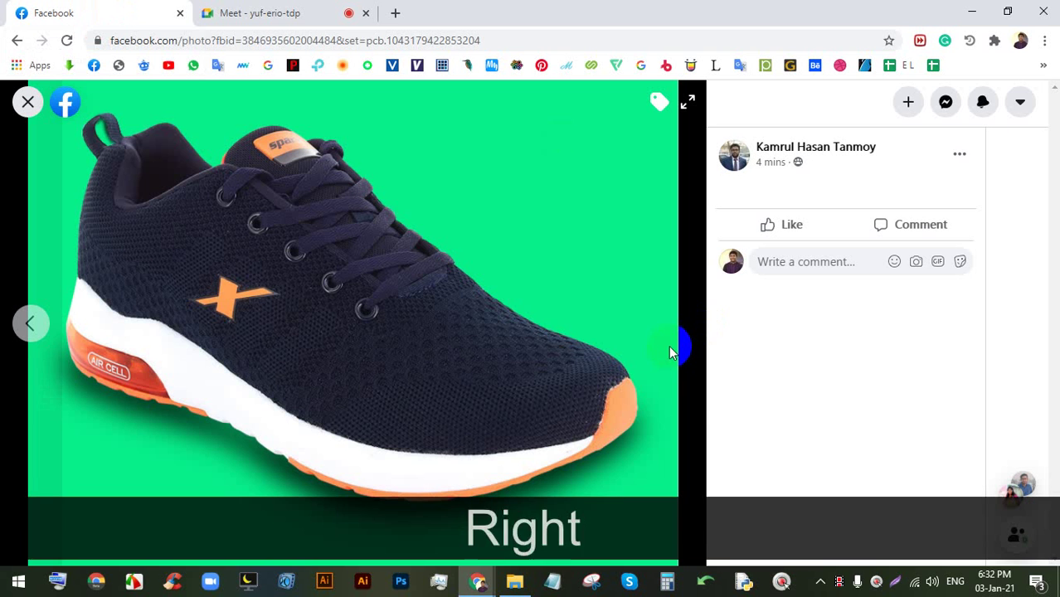
pyautogui.press('Right')
pyautogui.press('Right')
pyautogui.press('Left')
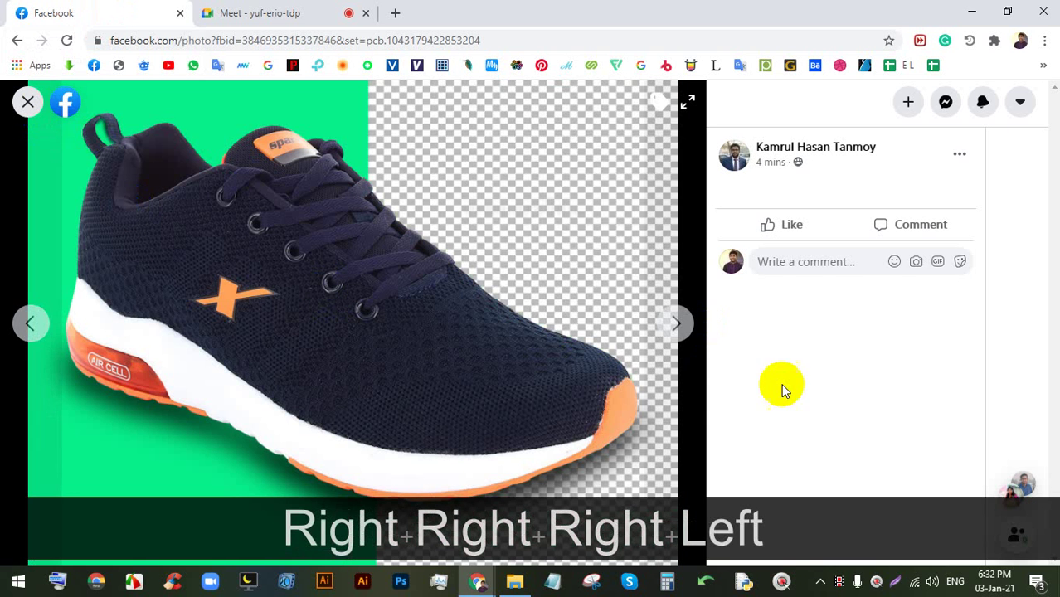
pyautogui.click(676, 323)
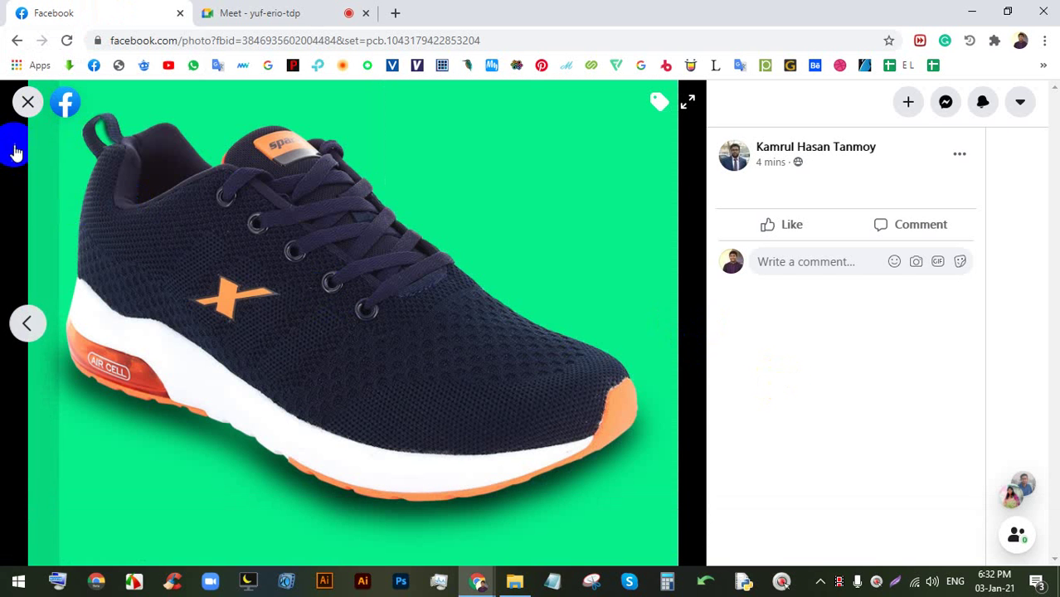
pyautogui.click(29, 101)
pyautogui.scroll(-4, 547, 366)
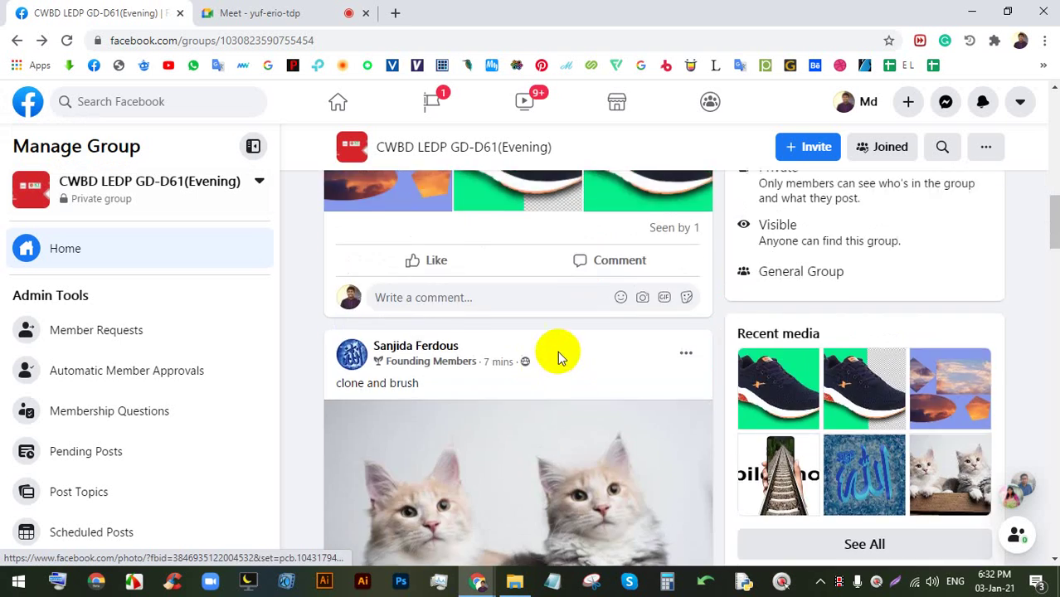
pyautogui.scroll(4, 554, 361)
pyautogui.scroll(-1, 493, 339)
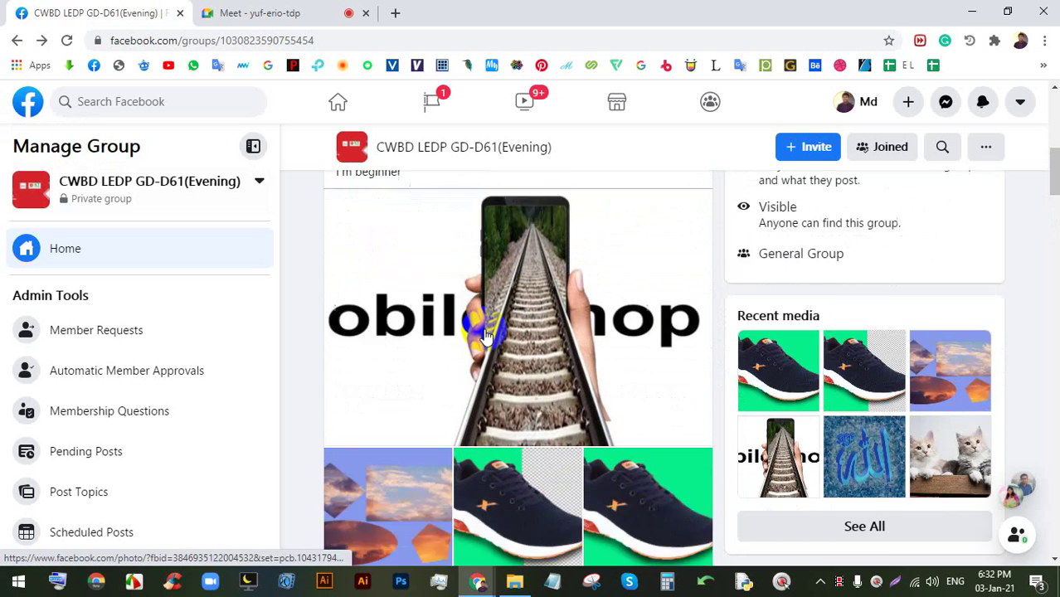
pyautogui.scroll(2, 465, 307)
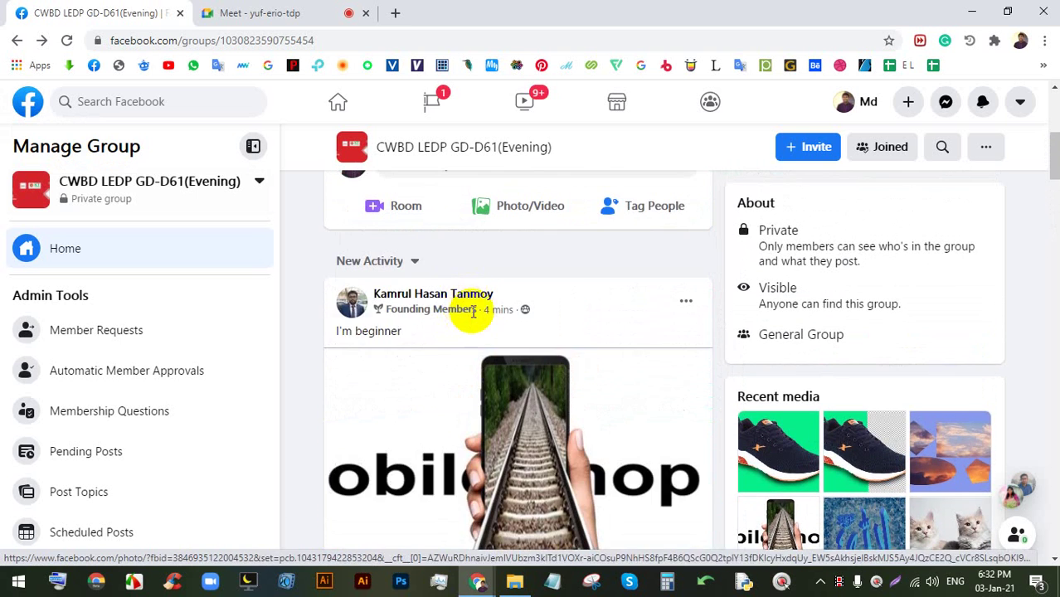
pyautogui.click(308, 10)
pyautogui.click(82, 10)
pyautogui.scroll(-3, 537, 399)
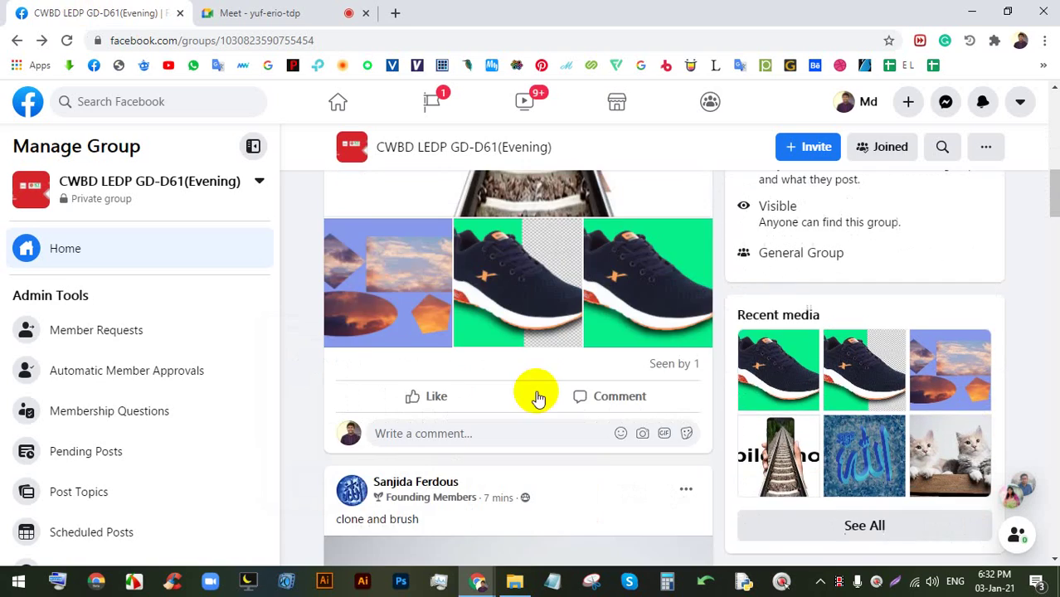
pyautogui.scroll(-4, 538, 399)
pyautogui.click(486, 276)
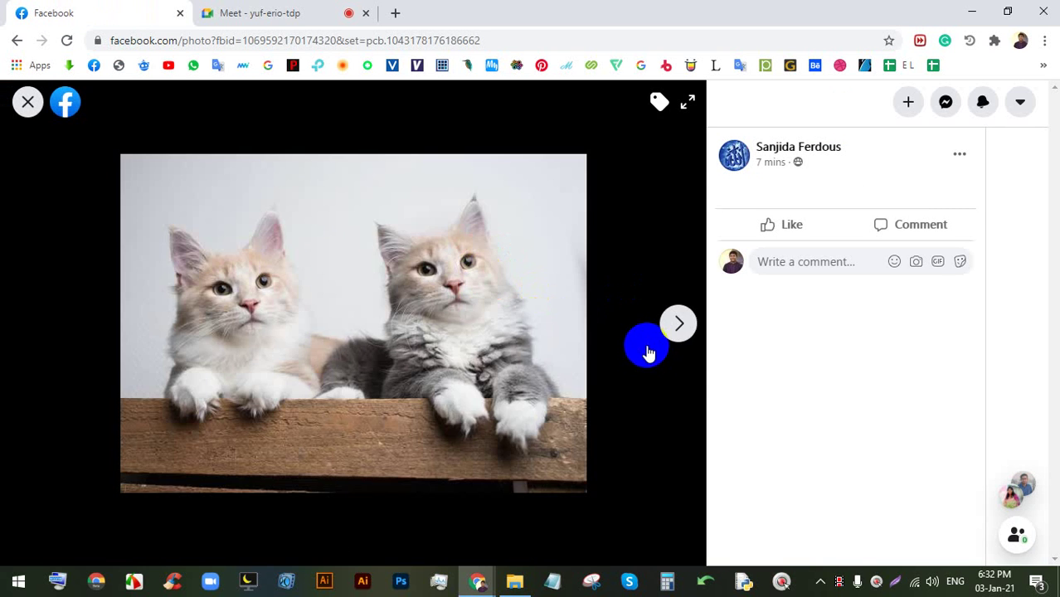
pyautogui.press('Right')
pyautogui.press('Left')
pyautogui.press('Right')
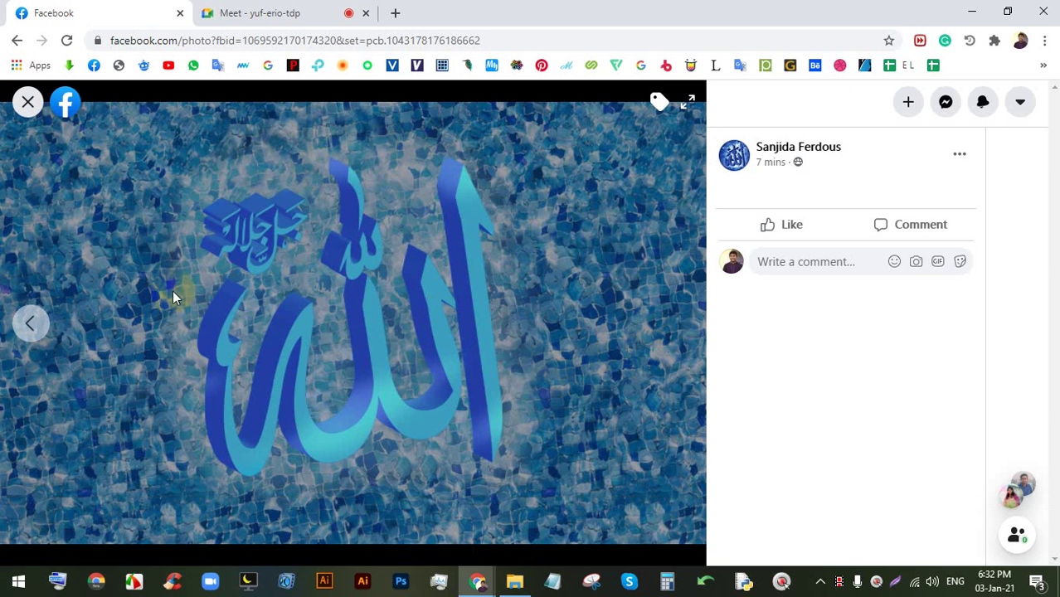
pyautogui.click(361, 329)
pyautogui.press('Left')
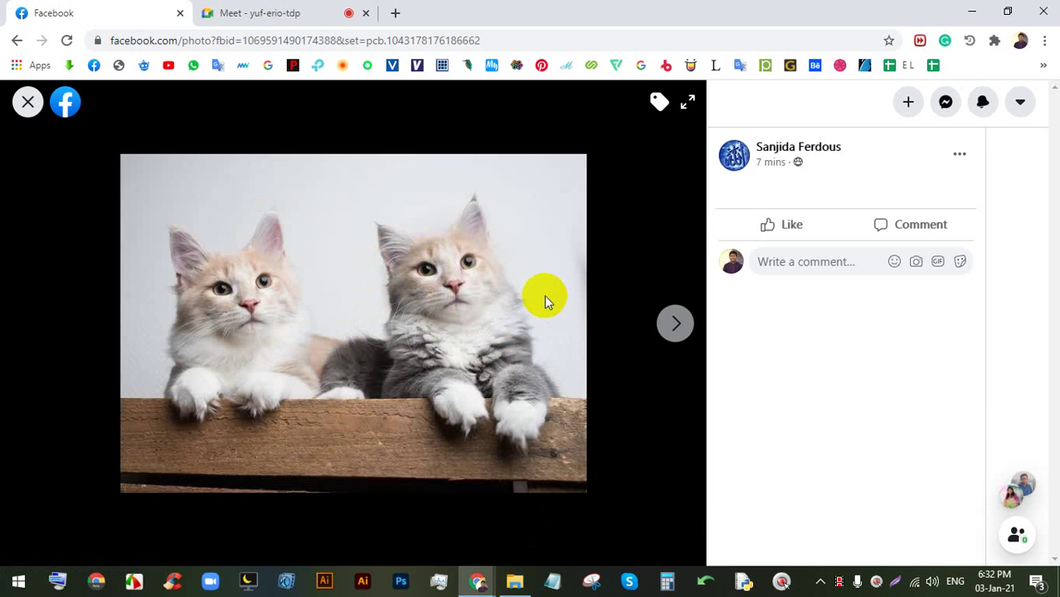
pyautogui.click(264, 12)
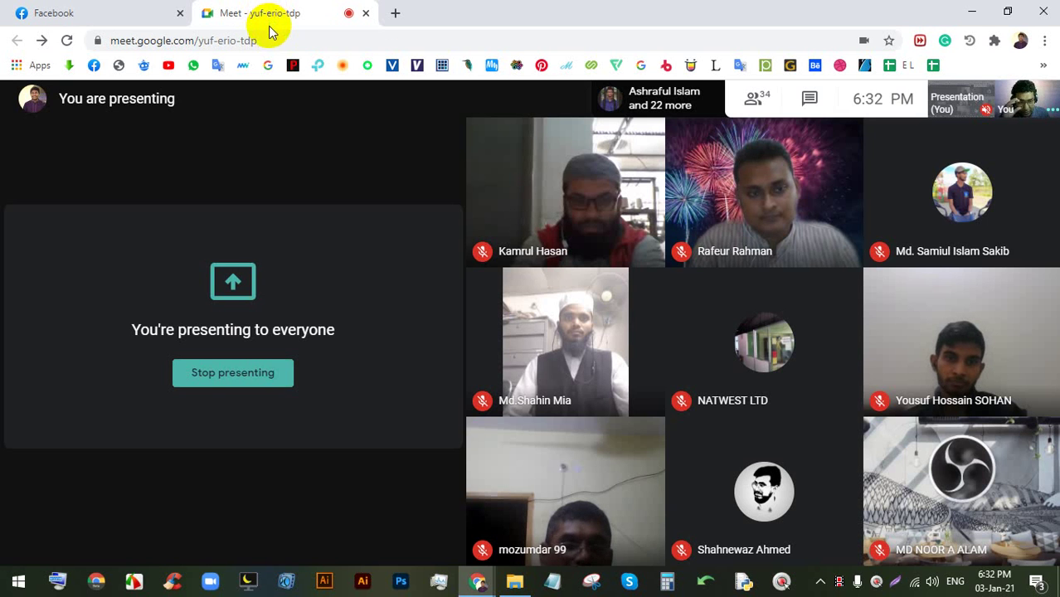
pyautogui.click(134, 13)
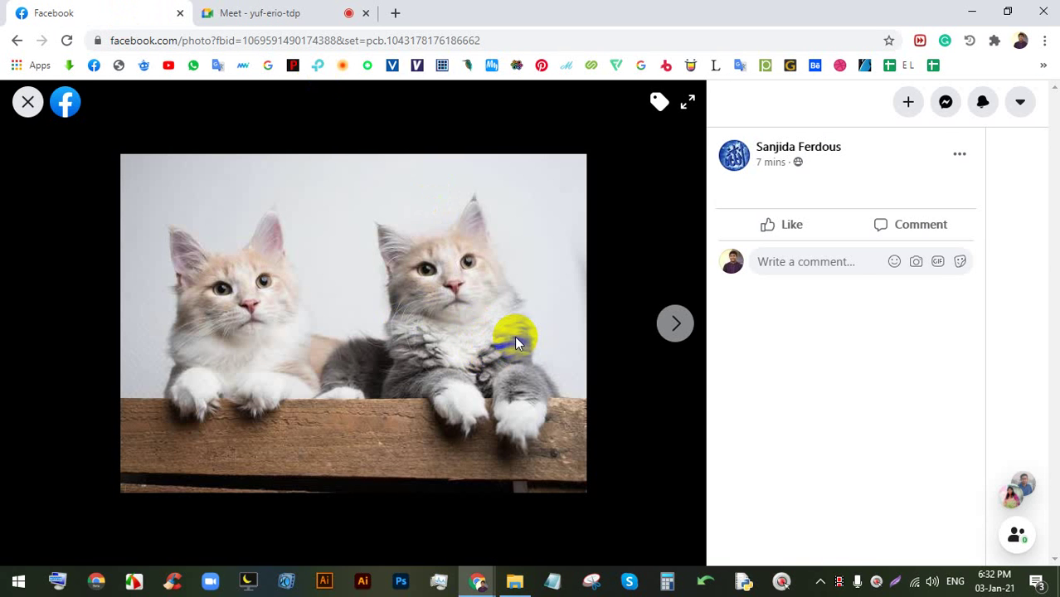
pyautogui.click(674, 320)
pyautogui.click(330, 8)
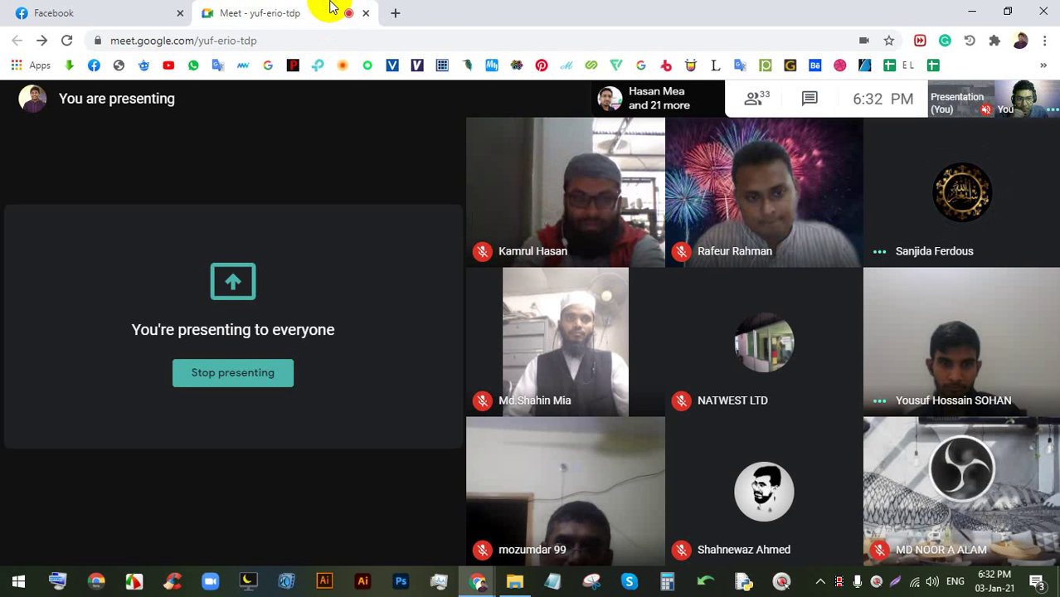
pyautogui.click(133, 12)
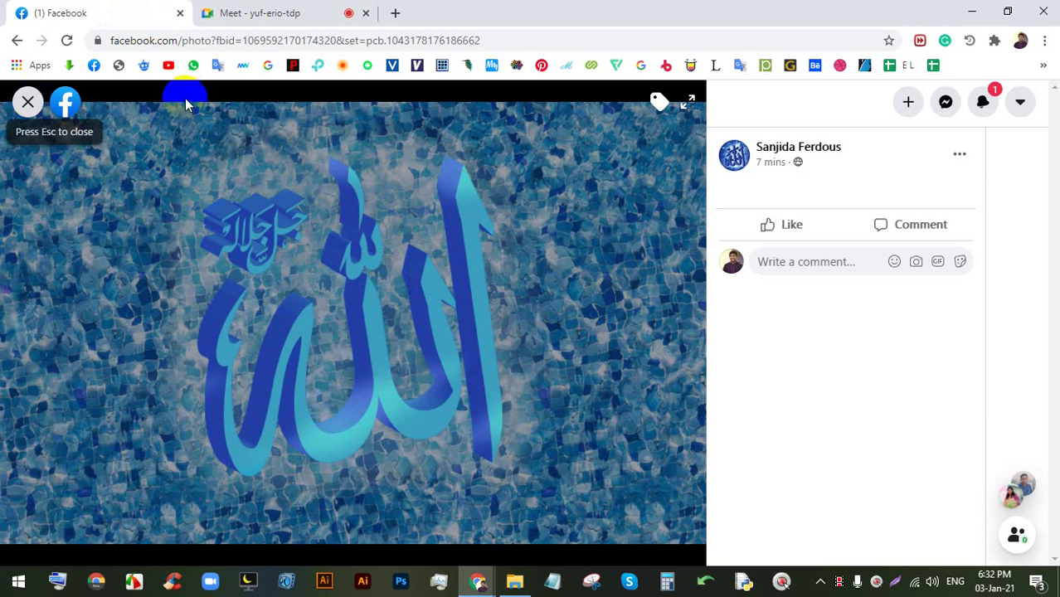
pyautogui.click(26, 100)
pyautogui.scroll(-3, 515, 339)
pyautogui.scroll(1, 531, 299)
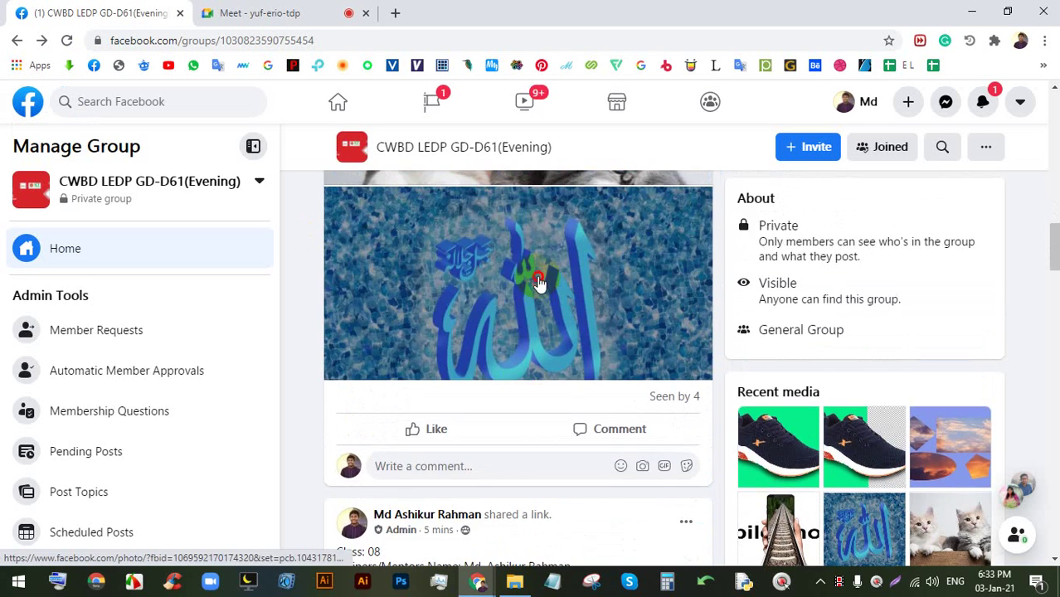
# - View the calligraphy image full size, then close it and scroll further down the feed
pyautogui.click(540, 278)
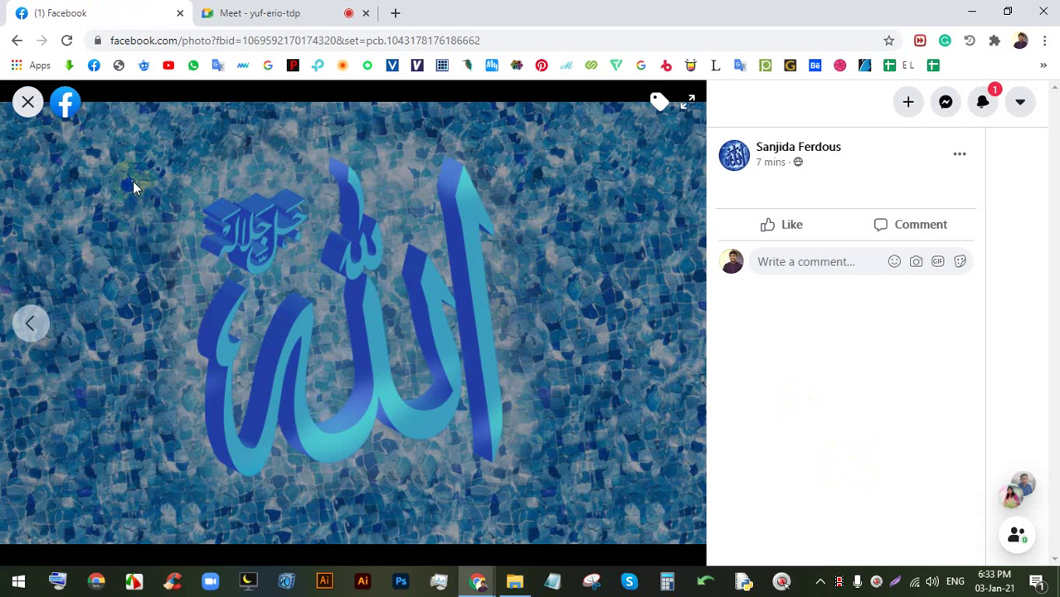
pyautogui.click(25, 103)
pyautogui.scroll(-6, 445, 308)
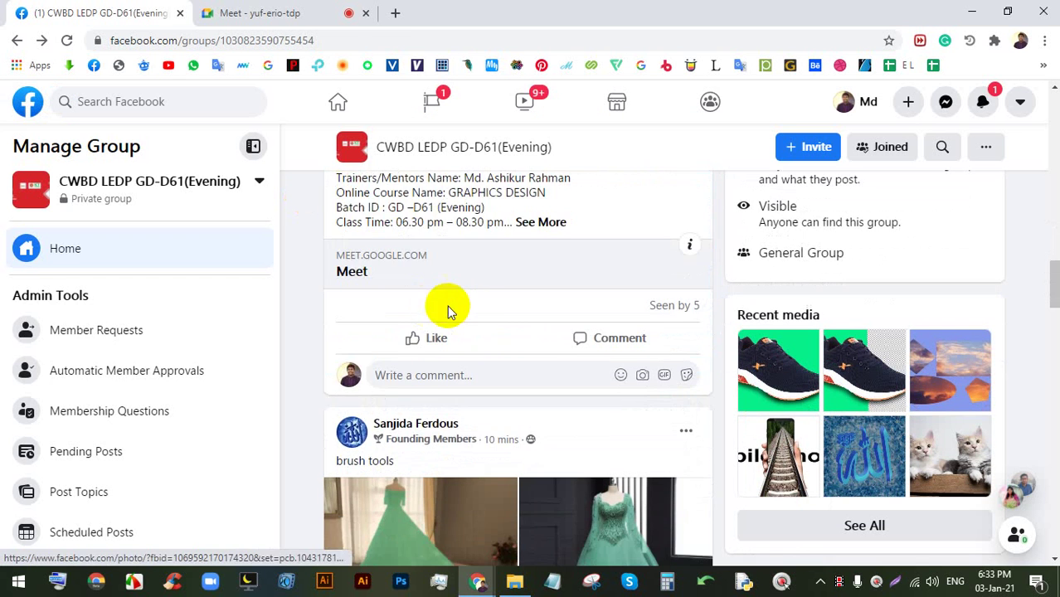
pyautogui.scroll(-2, 501, 334)
# - Browse back and forth between the green and blue dress photos, then close the viewer
pyautogui.click(433, 245)
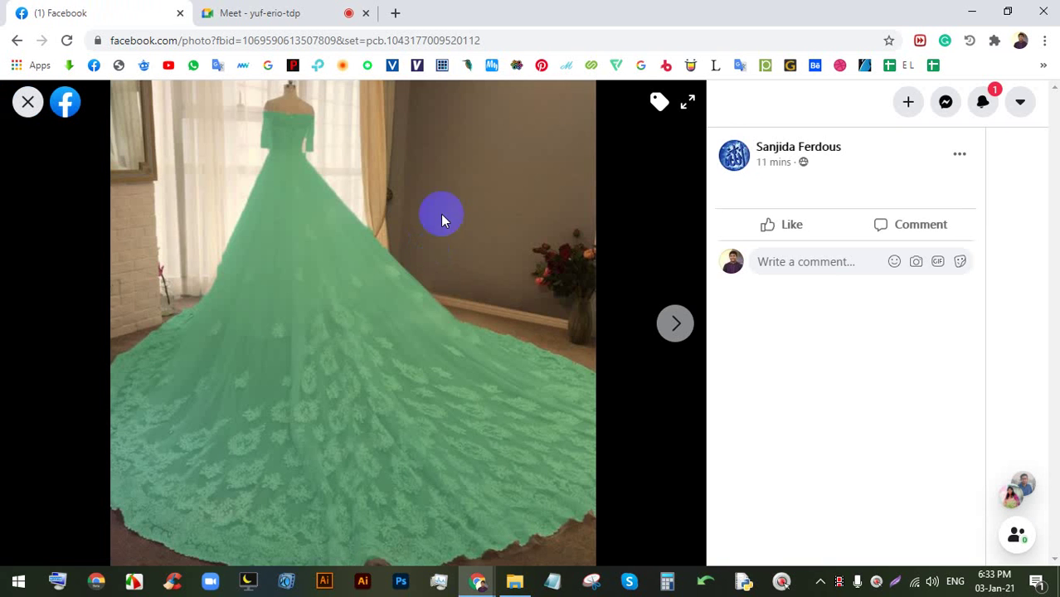
pyautogui.press('KP_0')
pyautogui.click(674, 323)
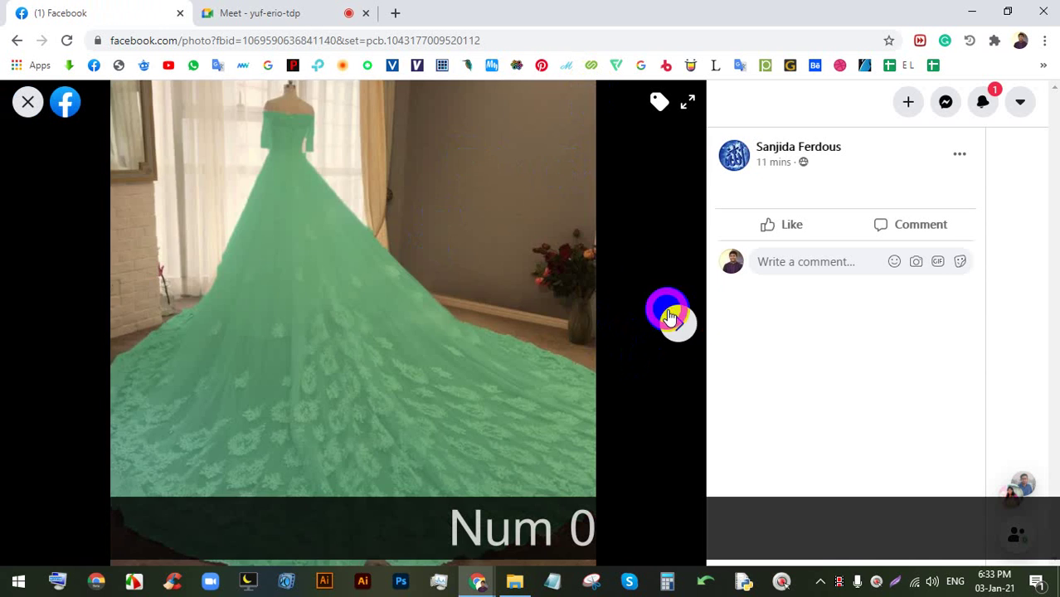
pyautogui.press('Right')
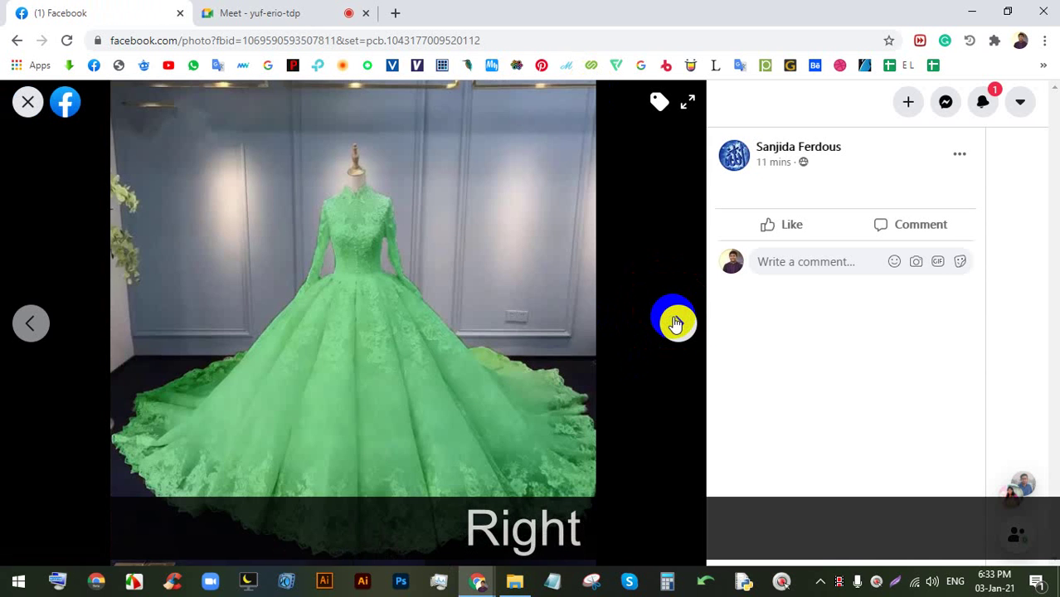
pyautogui.press('Left')
pyautogui.press('Right')
pyautogui.press('Right')
pyautogui.press('Left')
pyautogui.press('Right')
pyautogui.press('Right')
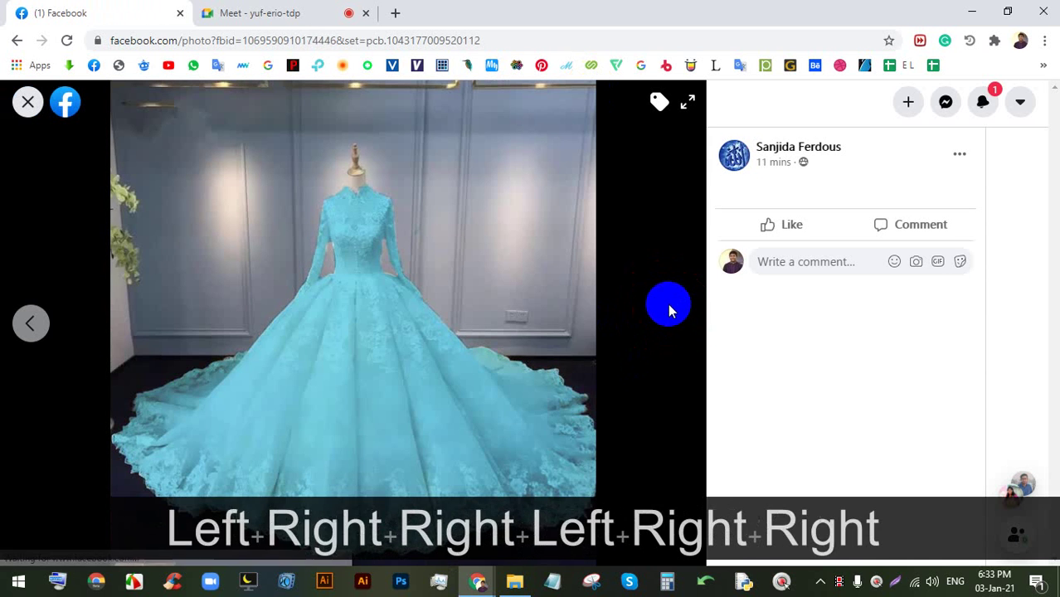
pyautogui.press('Left')
pyautogui.press('Right')
pyautogui.press('Right')
pyautogui.press('Left')
pyautogui.press('Left')
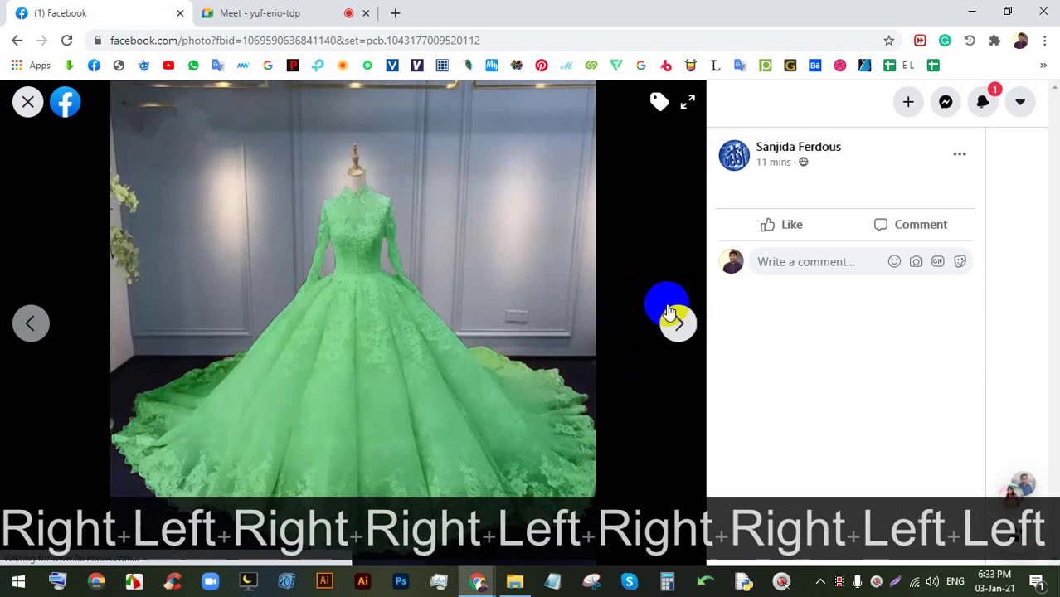
pyautogui.press('Left')
pyautogui.press('Right')
pyautogui.press('Right')
pyautogui.press('Right')
pyautogui.press('Right')
pyautogui.press('Right')
pyautogui.press('Right')
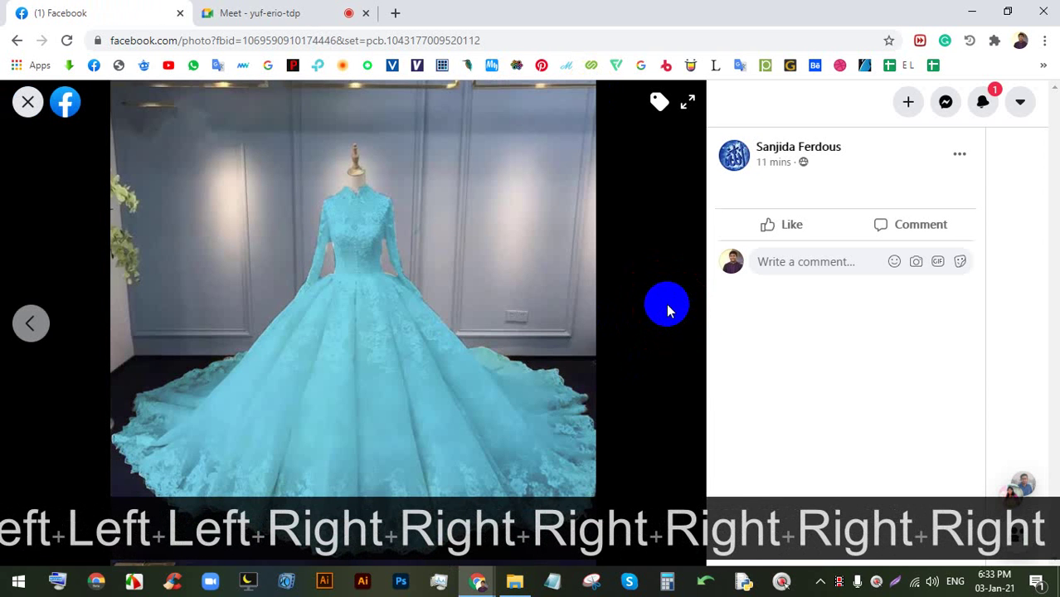
pyautogui.press('Right')
pyautogui.press('Right')
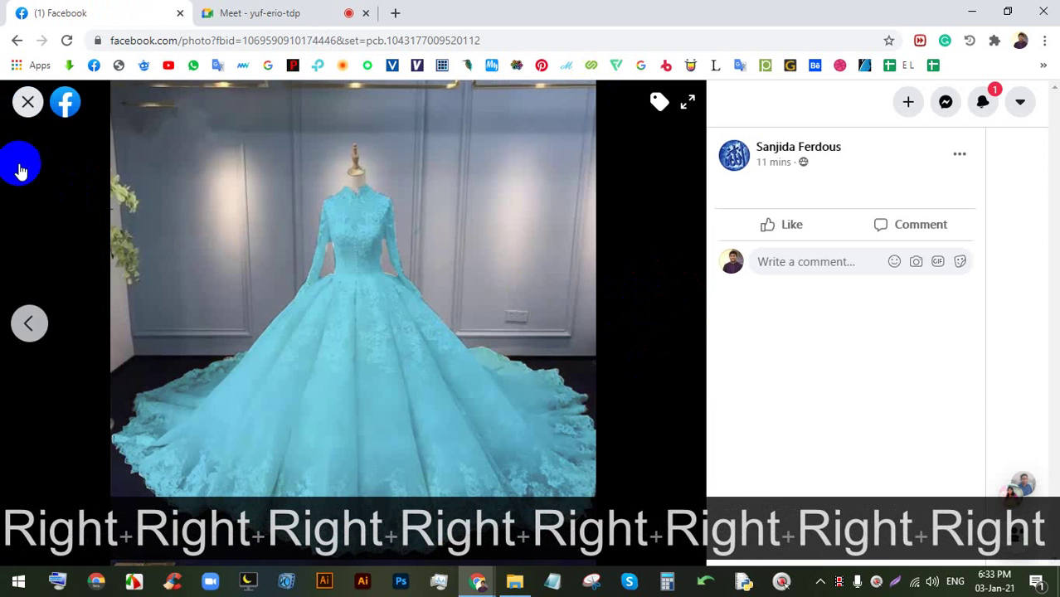
pyautogui.click(16, 113)
pyautogui.scroll(-8, 462, 302)
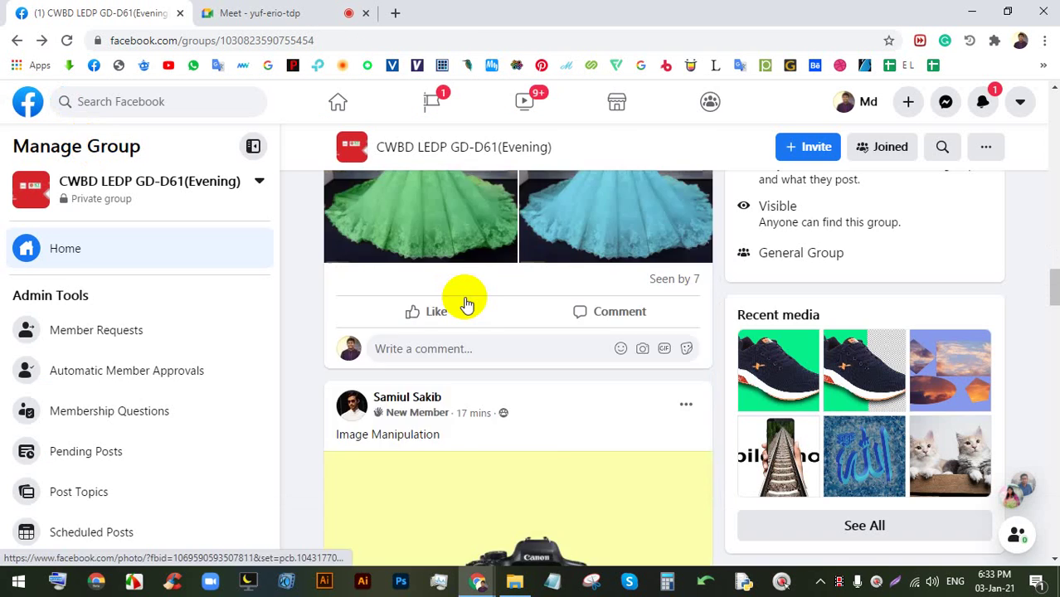
# - Flip between the camera and lightbulb photos, then return to the feed at the LION post
pyautogui.click(507, 267)
pyautogui.press('Right')
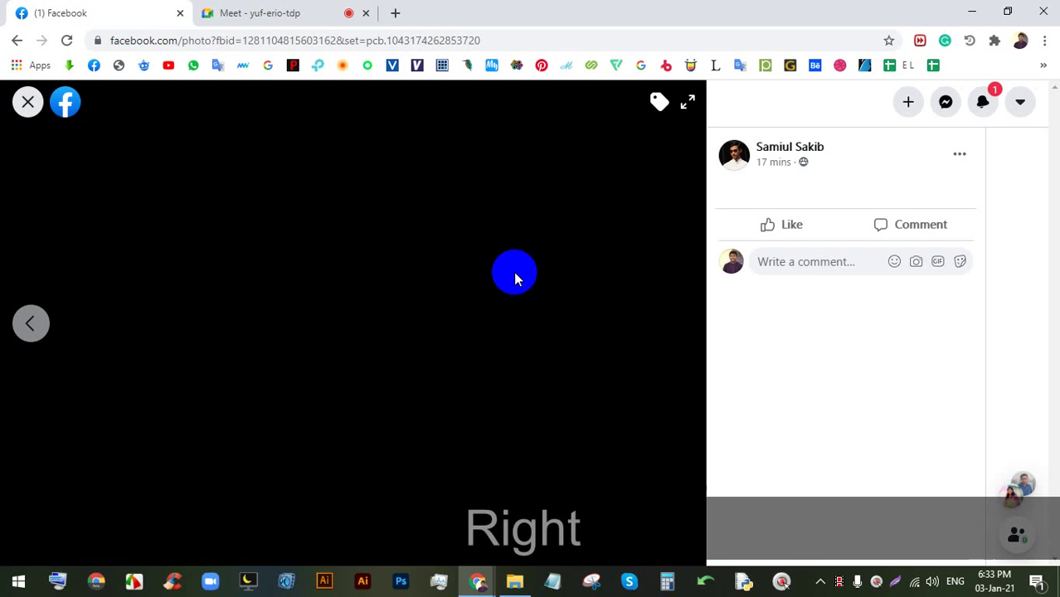
pyautogui.press('Left')
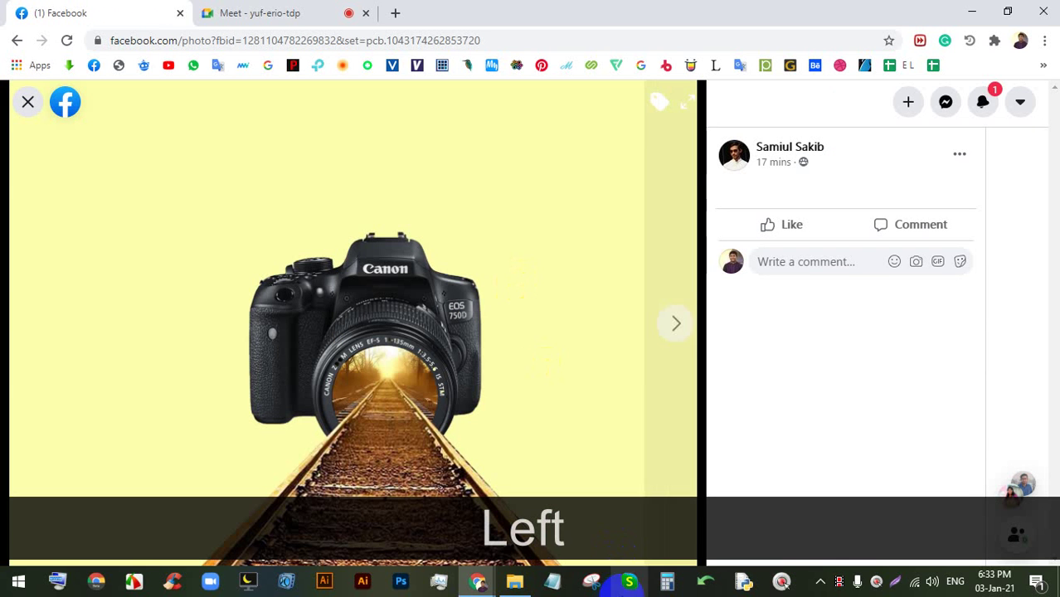
pyautogui.press('Right')
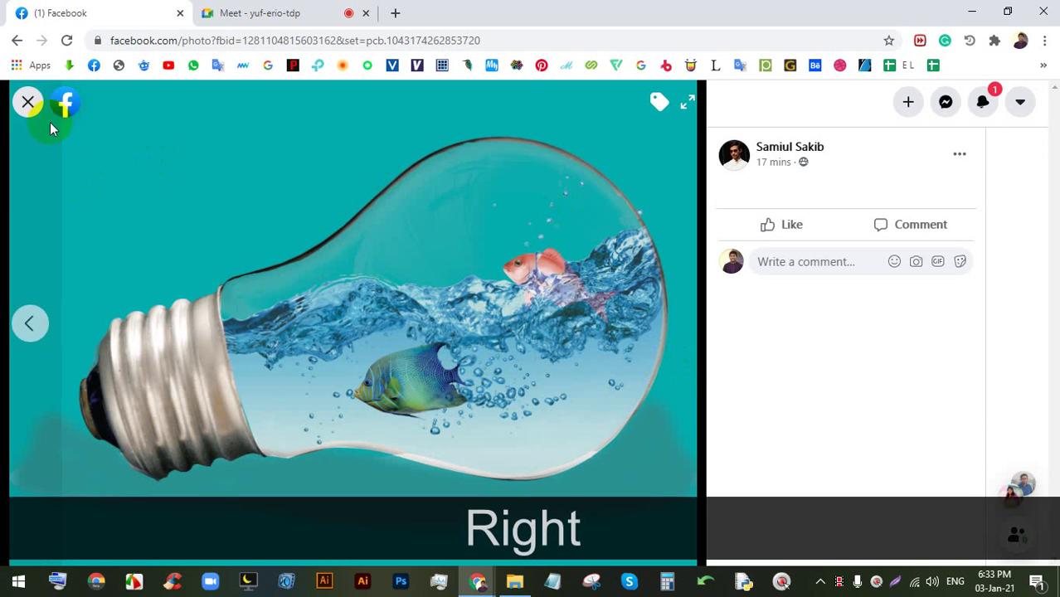
pyautogui.click(26, 100)
pyautogui.scroll(-5, 539, 327)
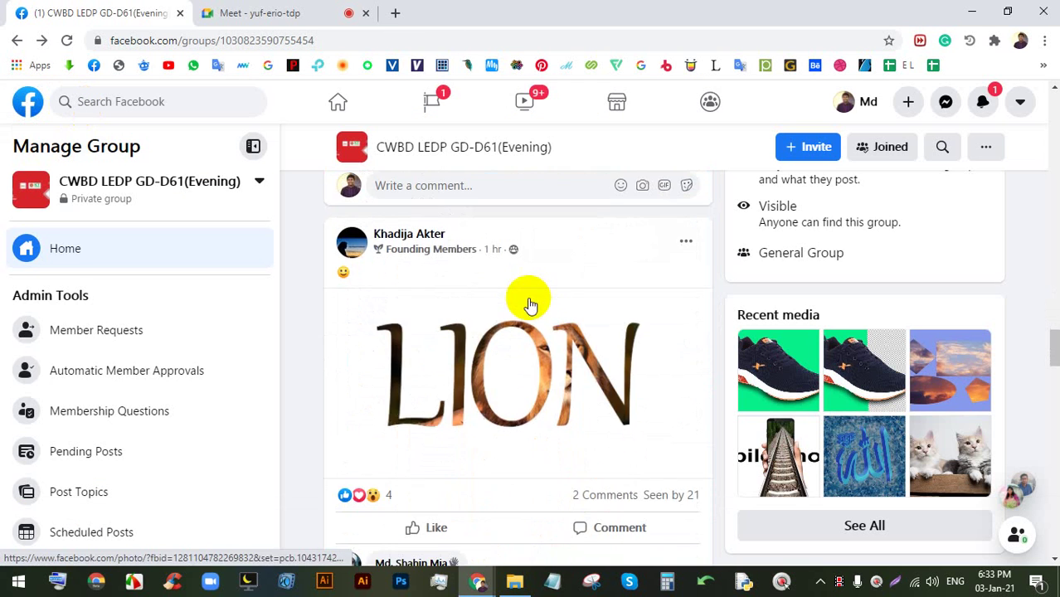
# - Glance at the LION and shoe photos full size, returning to the feed after each
pyautogui.click(542, 347)
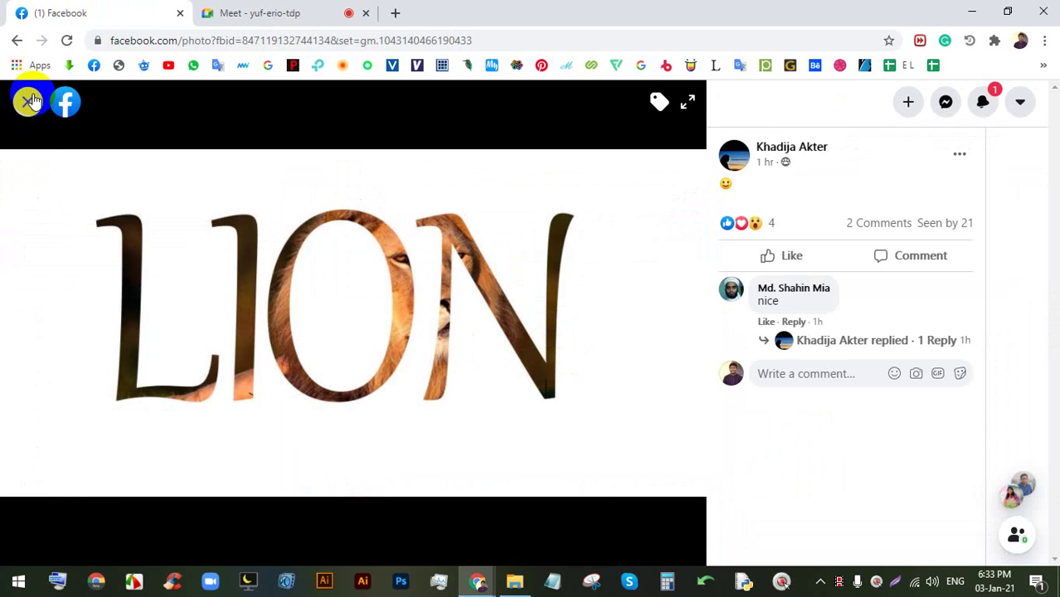
pyautogui.click(27, 102)
pyautogui.scroll(-5, 461, 308)
pyautogui.click(525, 422)
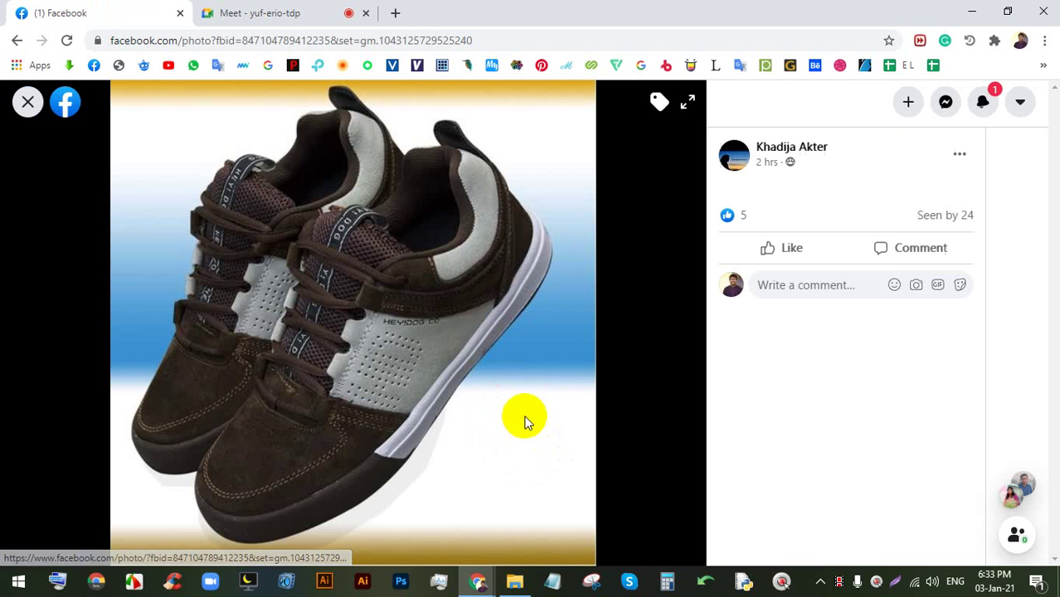
pyautogui.press('Right')
pyautogui.click(27, 103)
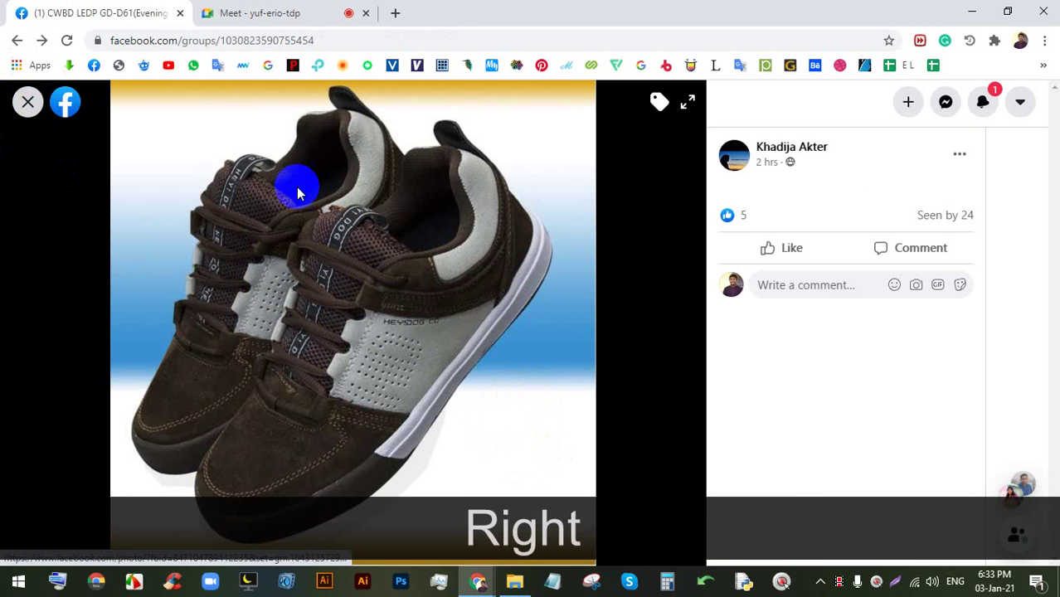
pyautogui.scroll(-5, 544, 372)
pyautogui.scroll(1, 492, 199)
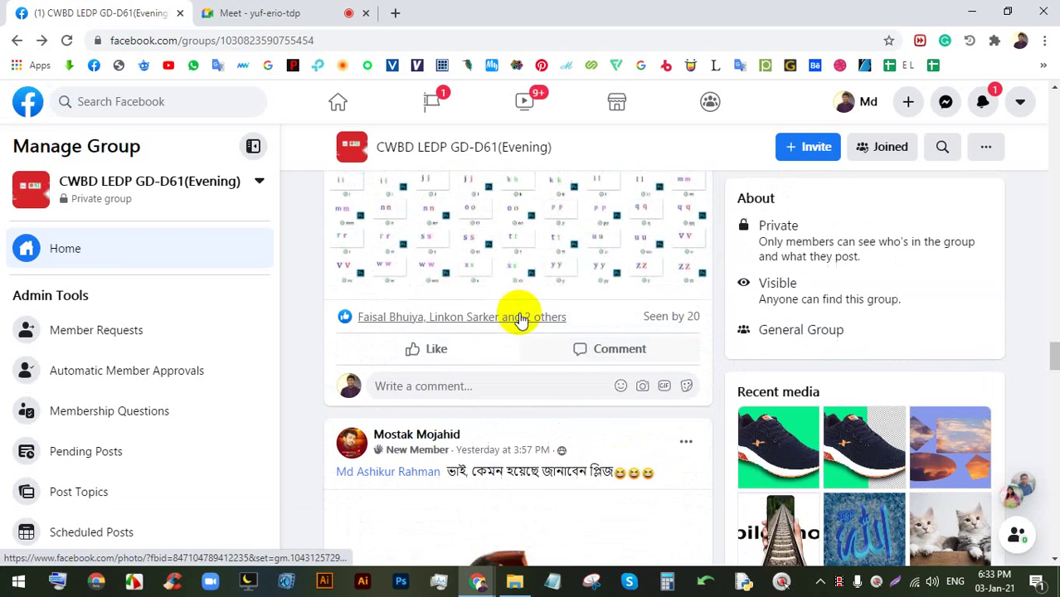
# - Open the alphabet letters photo and admit a waiting person into the Meet call
pyautogui.click(498, 246)
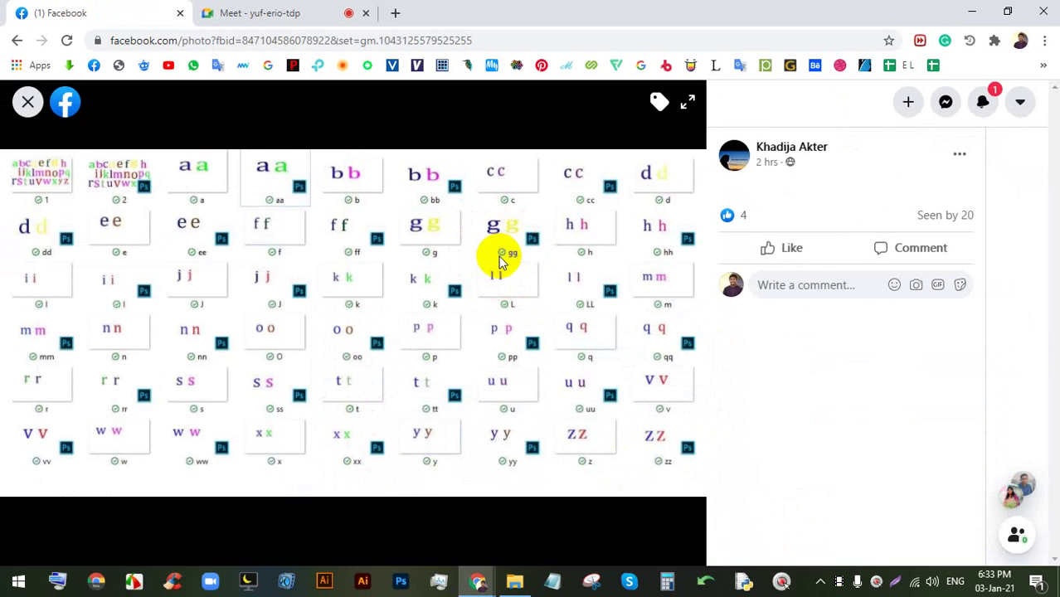
pyautogui.click(320, 10)
pyautogui.click(704, 175)
pyautogui.click(83, 11)
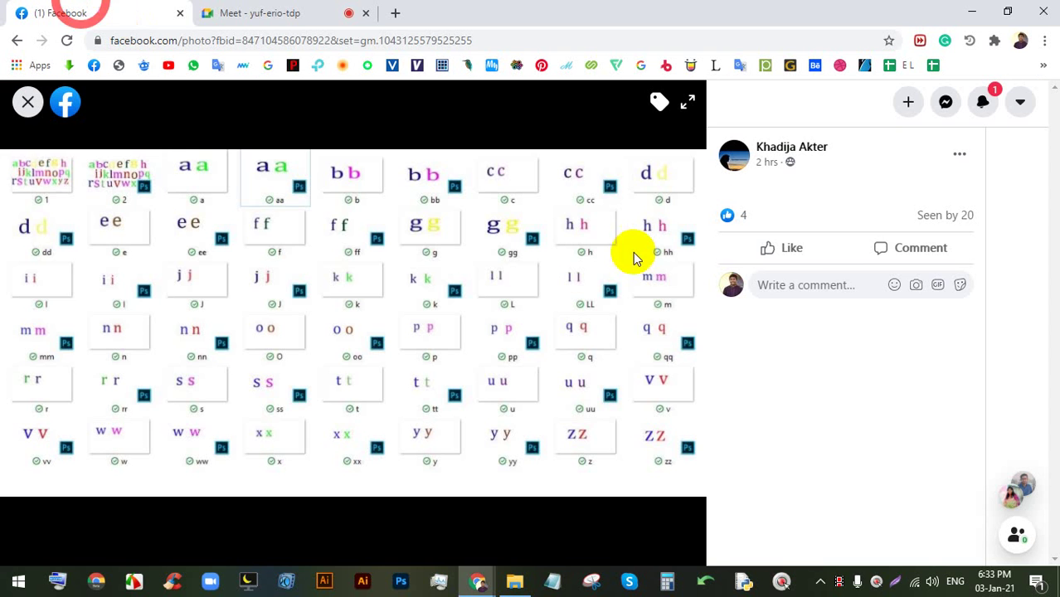
# - Post the comment 10/10 on the letters photo and close it back to the feed
pyautogui.write('10/')
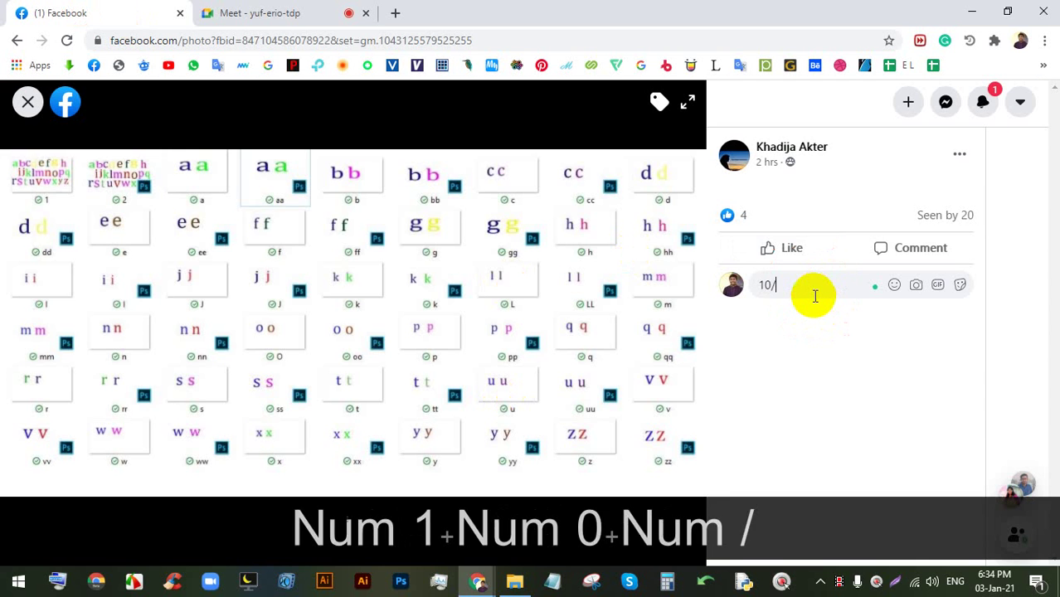
pyautogui.write('10')
pyautogui.press('Return')
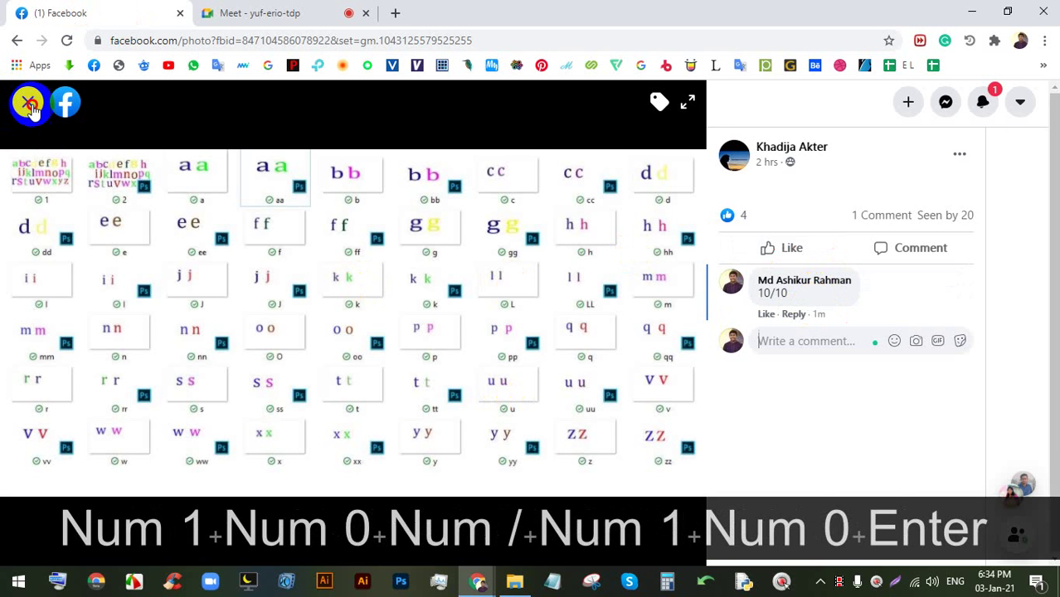
pyautogui.click(28, 102)
pyautogui.scroll(-5, 514, 323)
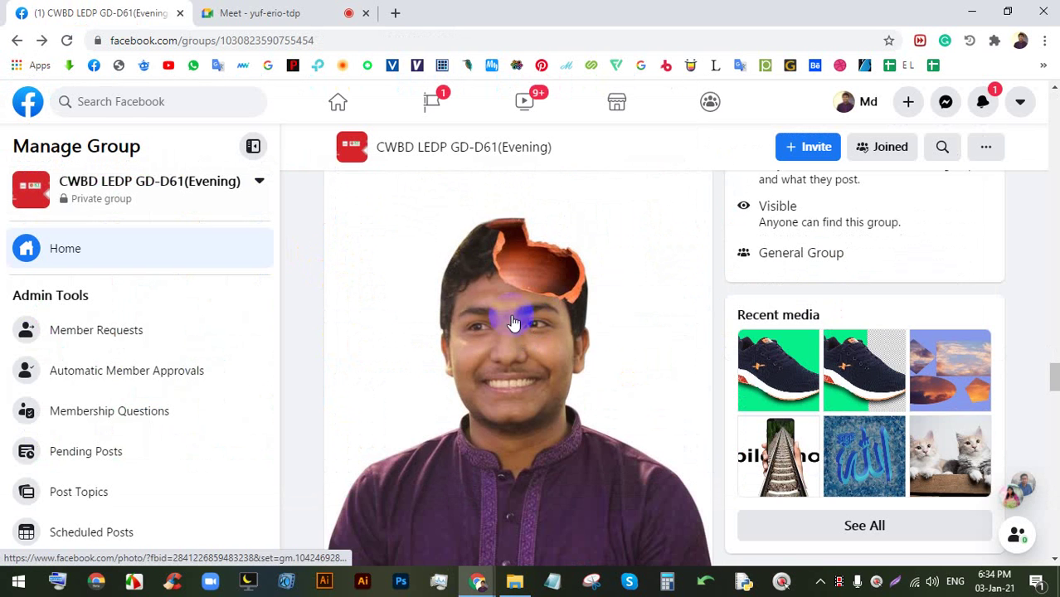
# - Scroll down the feed to the printer post and open its photo full size
pyautogui.scroll(2, 554, 297)
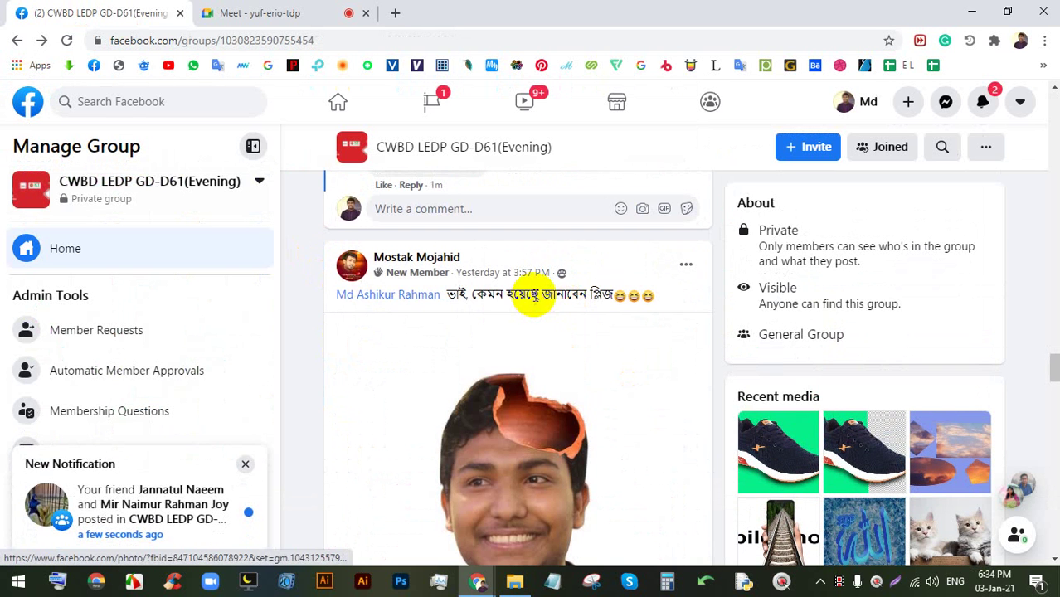
pyautogui.scroll(-1, 531, 336)
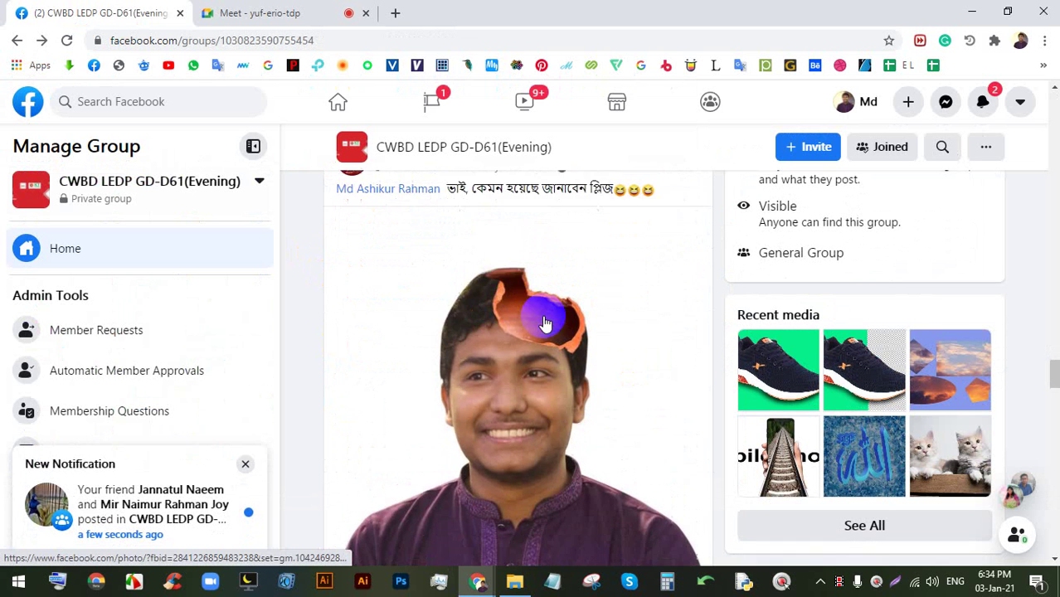
pyautogui.scroll(-8, 550, 254)
pyautogui.scroll(-3, 533, 331)
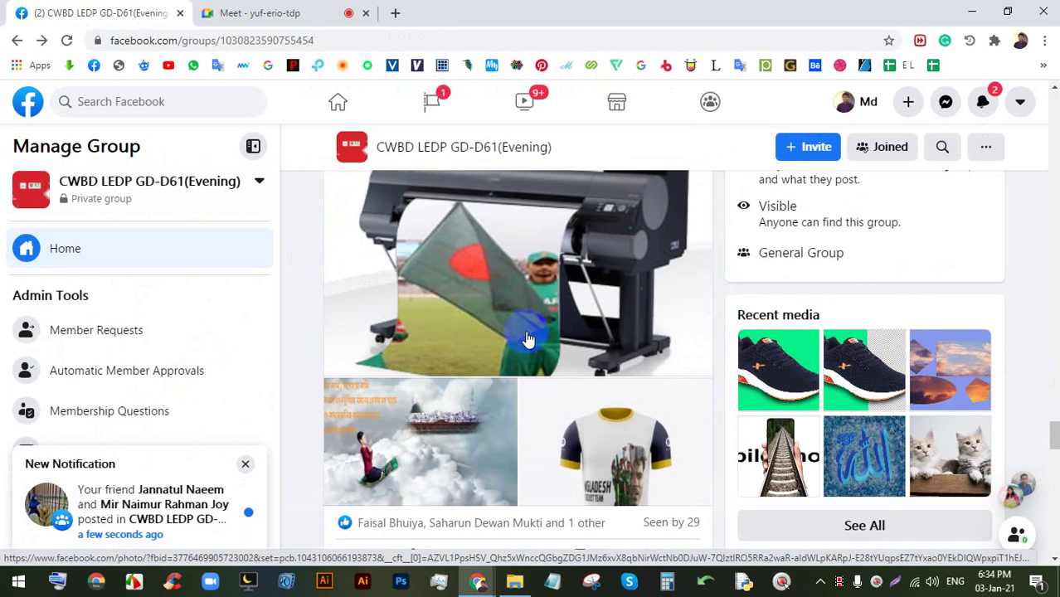
pyautogui.click(525, 266)
# - Flip between the printer and cloud photos, then admit the person waiting in Meet
pyautogui.press('Right')
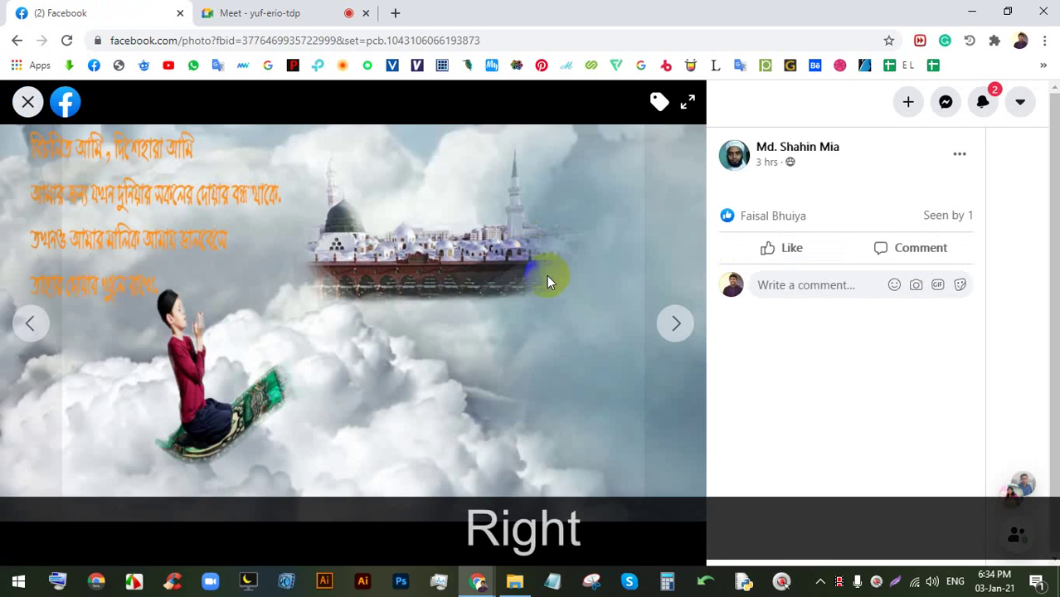
pyautogui.press('Left')
pyautogui.press('Right')
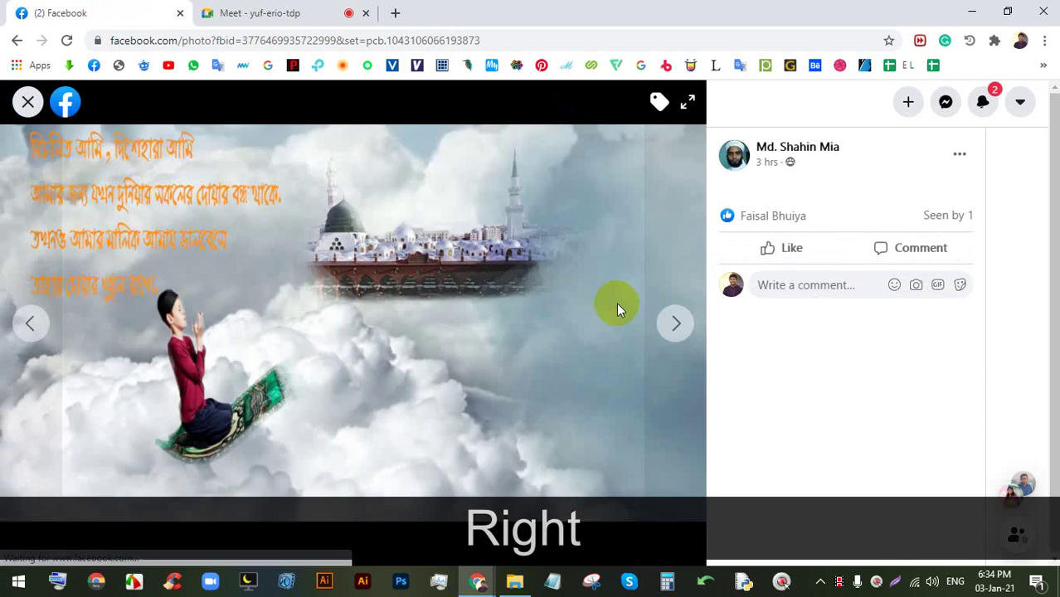
pyautogui.press('Left')
pyautogui.press('Right')
pyautogui.click(359, 13)
pyautogui.click(700, 173)
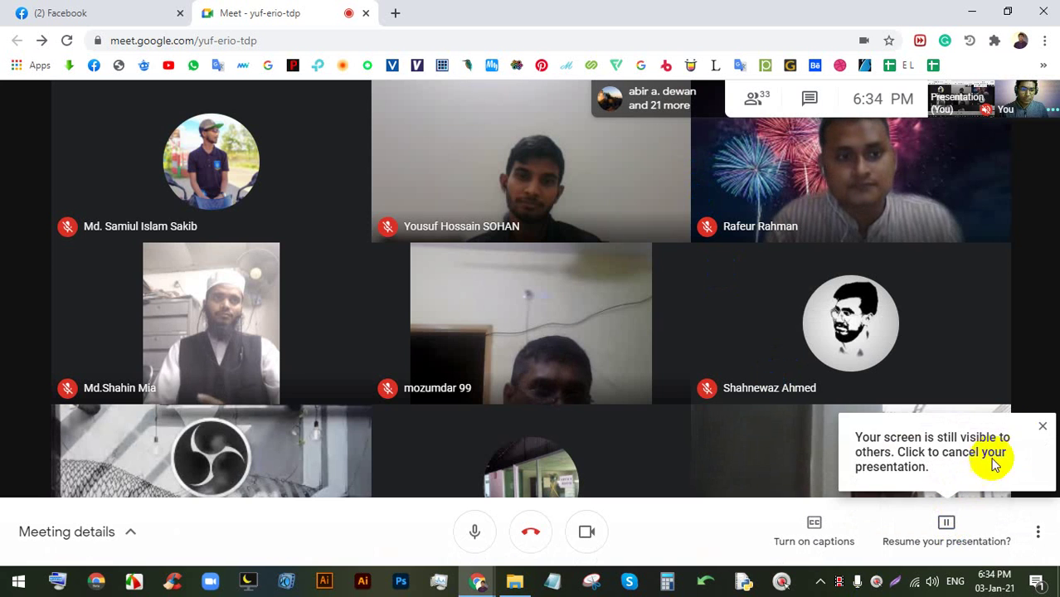
# - Dismiss the sharing notice, stop screen sharing, and admit the person asking to join
pyautogui.click(1041, 426)
pyautogui.click(941, 525)
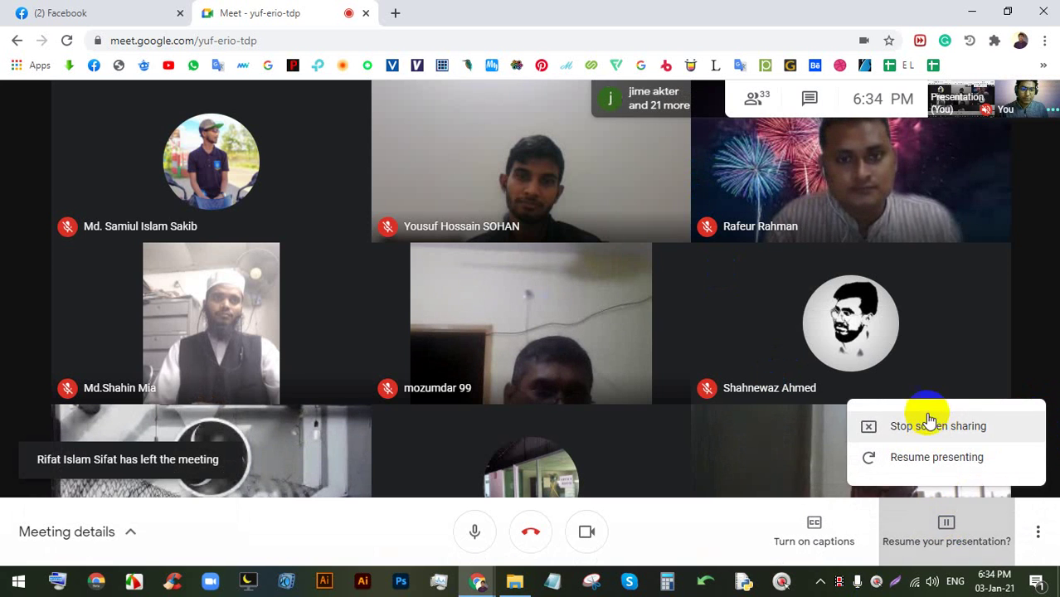
pyautogui.click(928, 423)
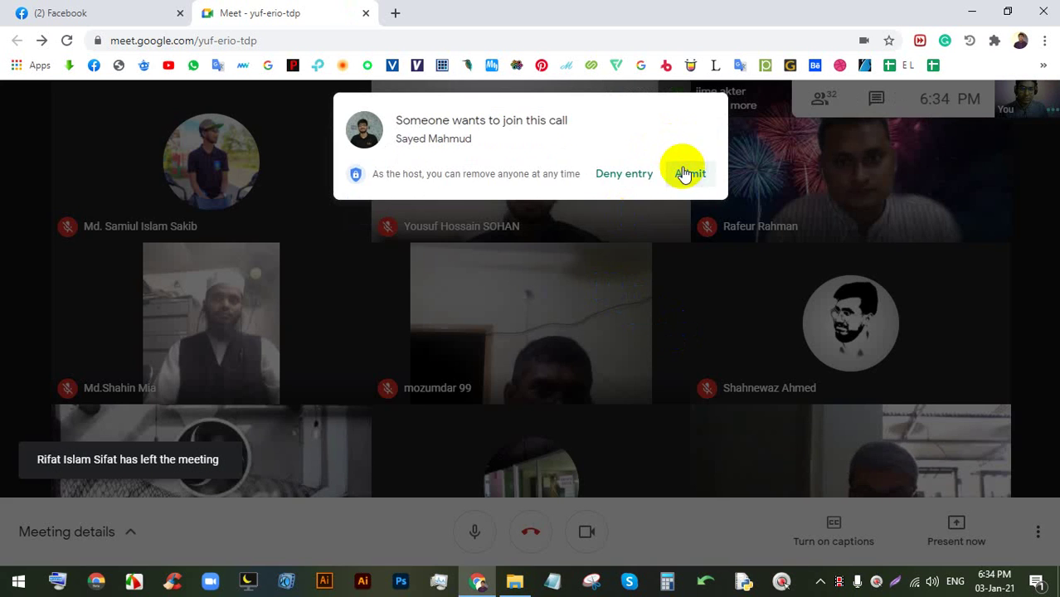
pyautogui.click(685, 173)
# - Present the entire screen again, hide the sharing bar, and return to the Facebook printer photo
pyautogui.click(939, 513)
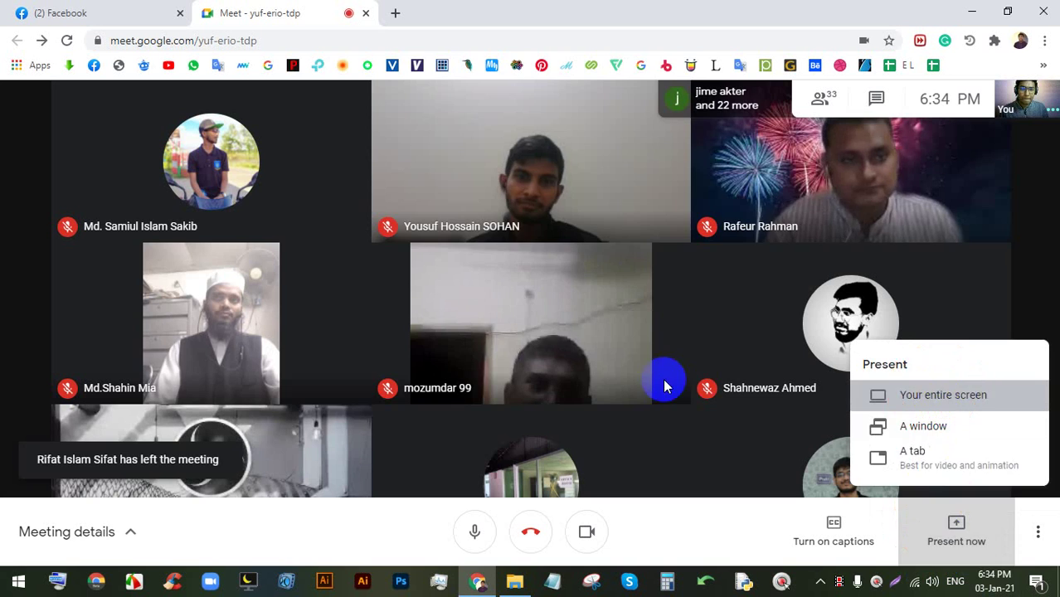
pyautogui.press('Return')
pyautogui.click(668, 374)
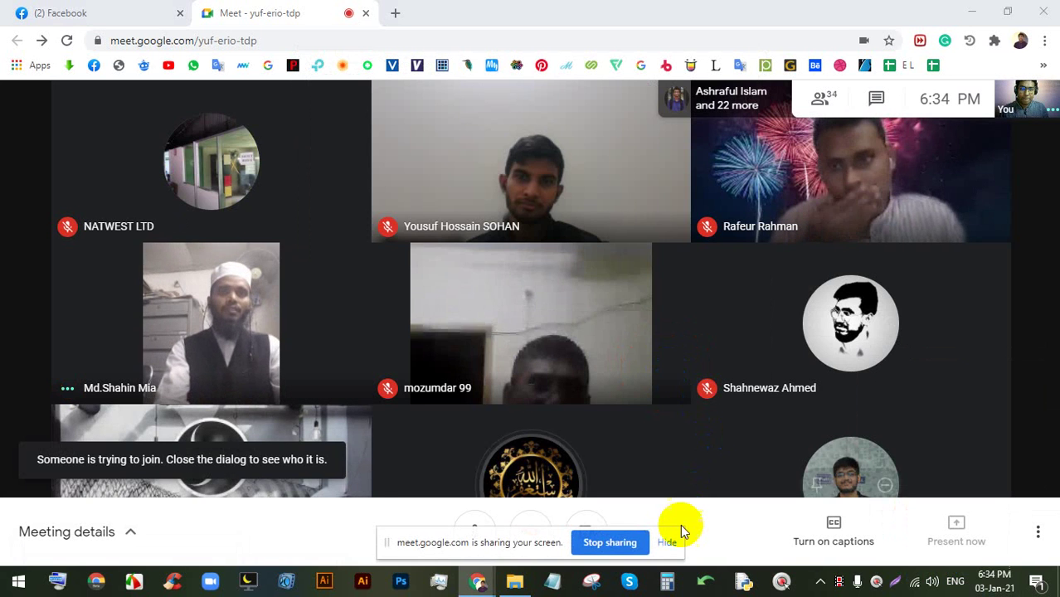
pyautogui.click(679, 530)
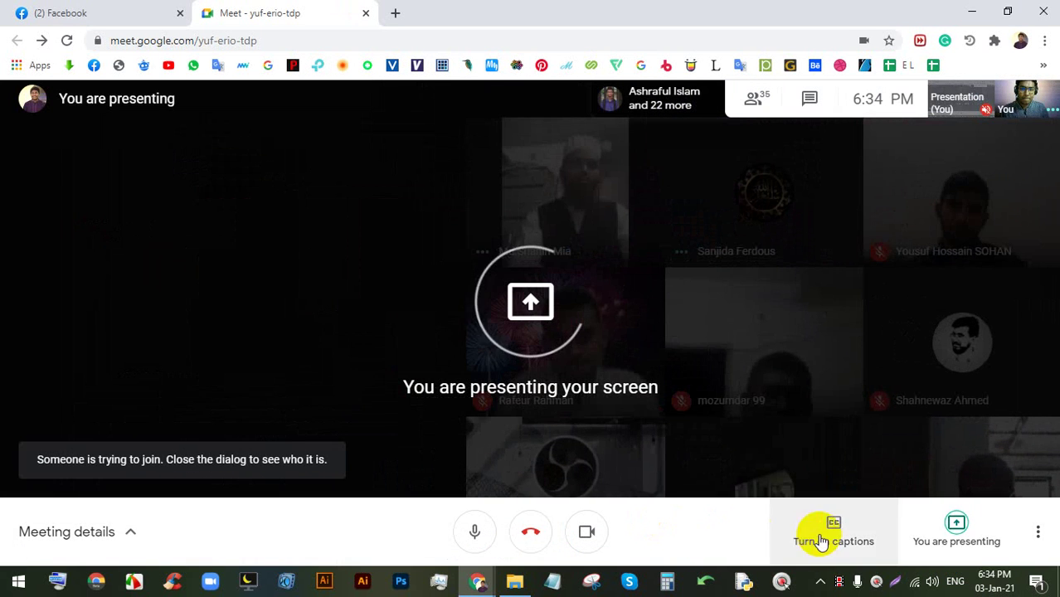
pyautogui.click(114, 10)
pyautogui.press('Left')
pyautogui.press('Right')
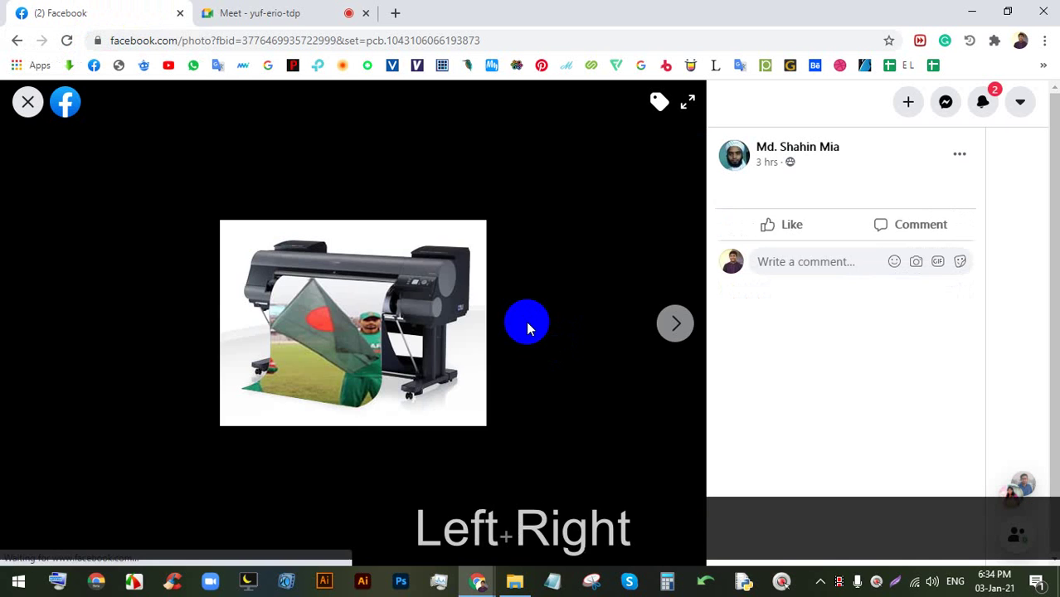
# - Flip between the printer and cloud photos while toggling between Facebook and Meet
pyautogui.press('Left')
pyautogui.press('Right')
pyautogui.click(256, 12)
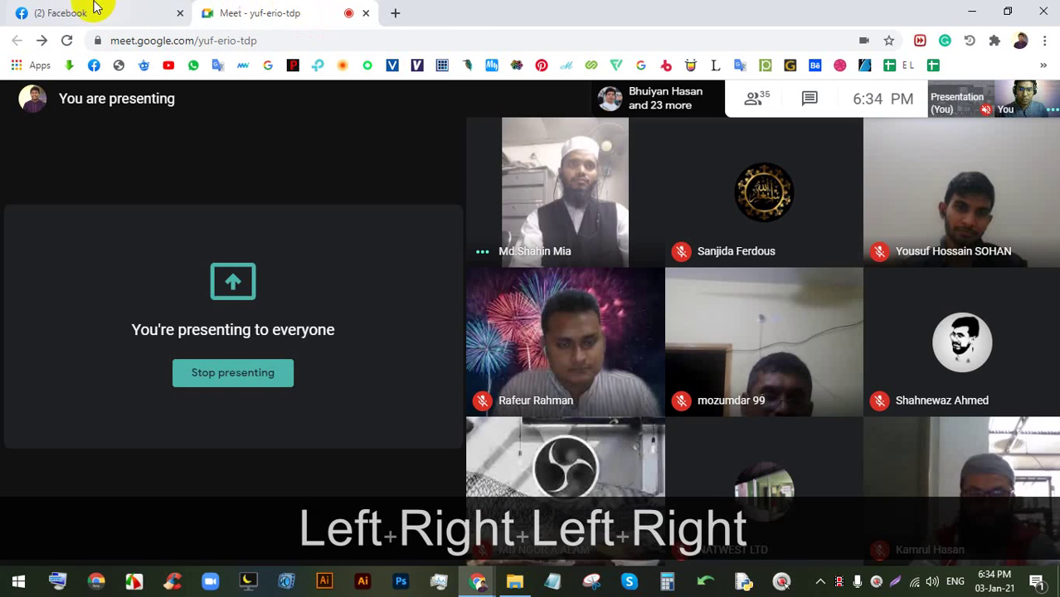
pyautogui.click(93, 10)
pyautogui.click(249, 12)
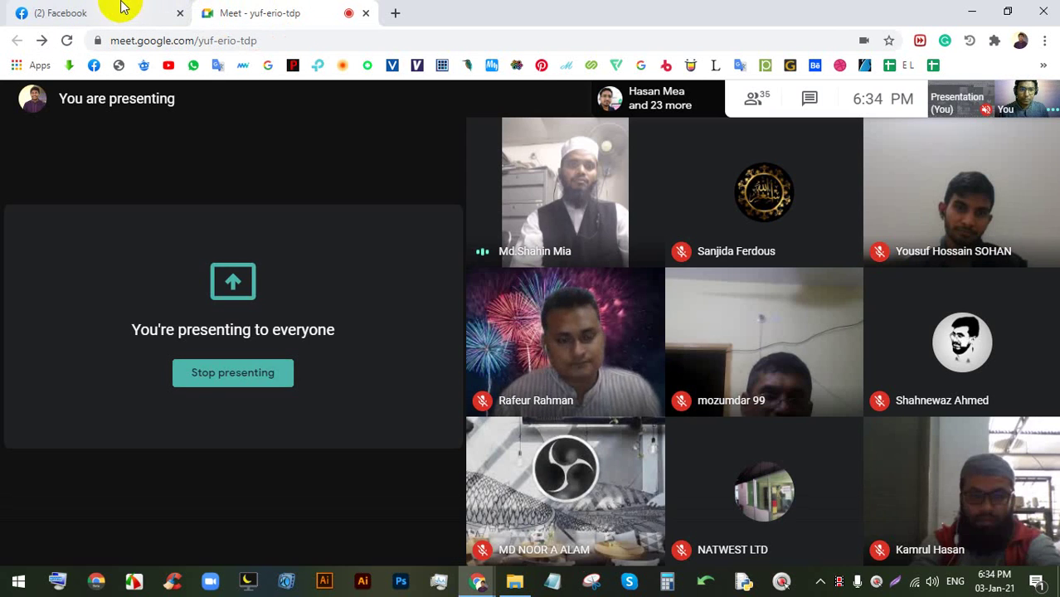
pyautogui.click(122, 8)
pyautogui.press('Left')
pyautogui.press('Right')
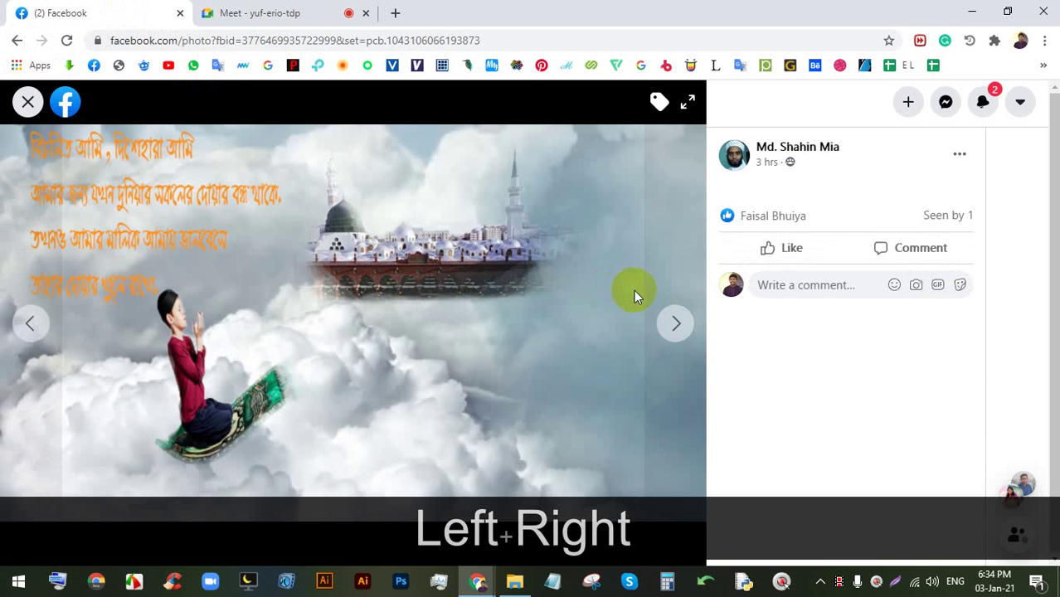
# - Open the dolphins-and-open-book image from the feed and like it, bringing it to 12 likes
pyautogui.click(27, 101)
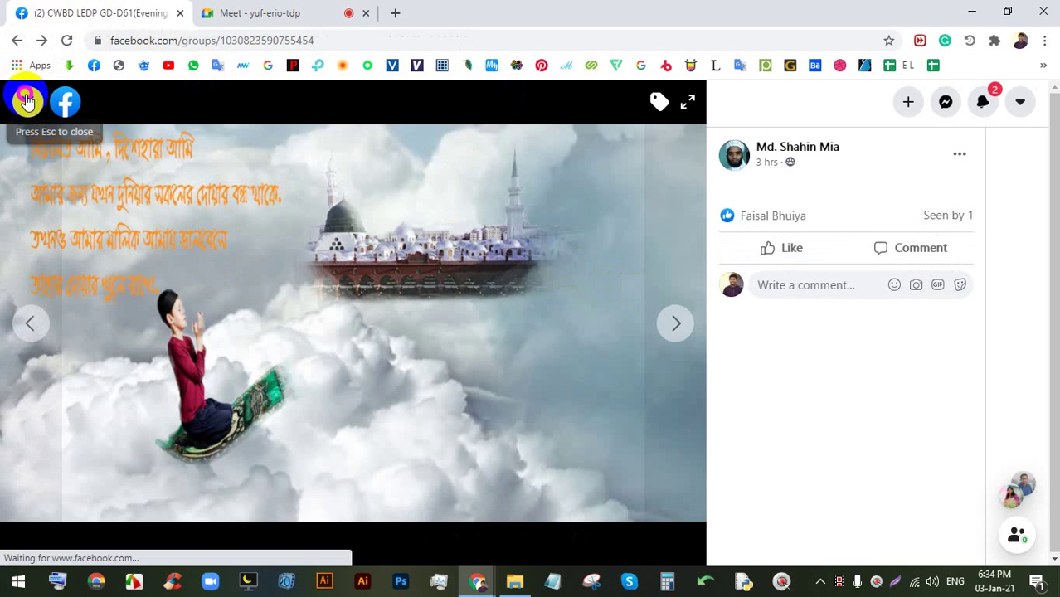
pyautogui.scroll(-5, 498, 440)
pyautogui.click(506, 309)
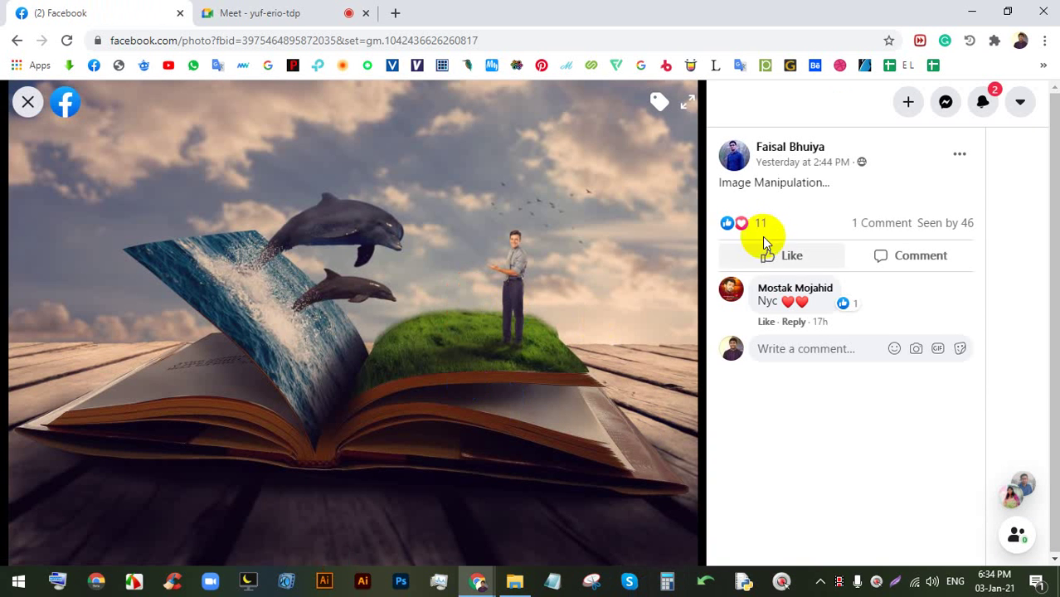
pyautogui.click(783, 253)
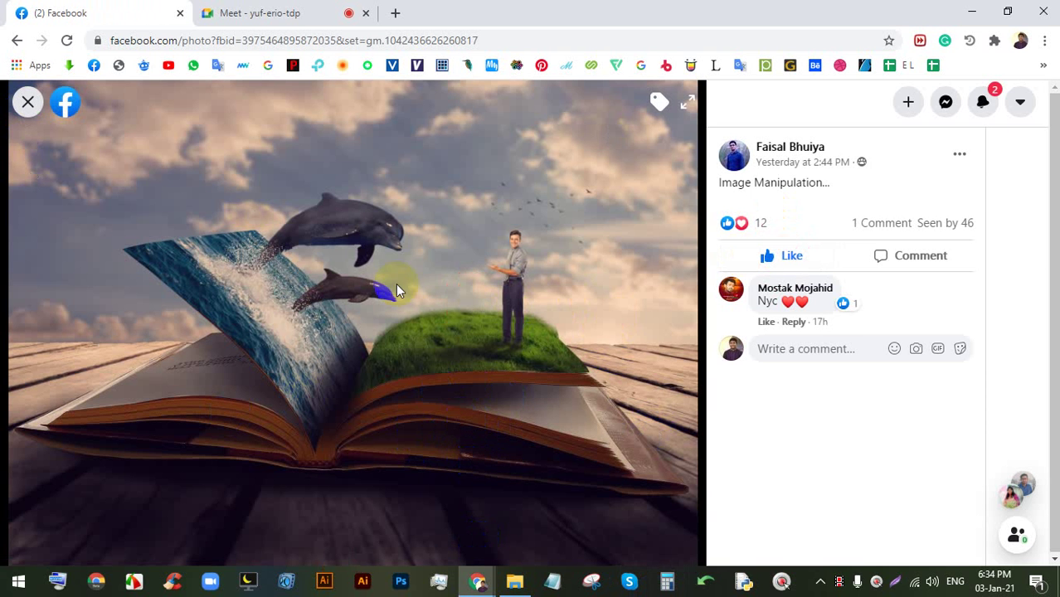
pyautogui.click(276, 8)
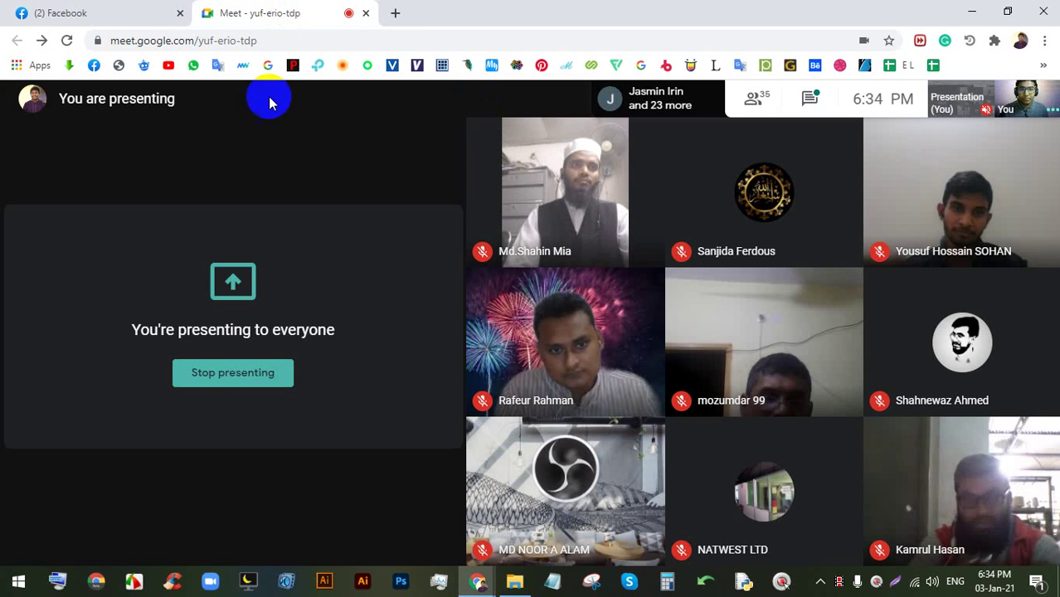
# - Back in the Facebook group, view the car photo, then reopen the dolphin and open-book image
pyautogui.click(78, 10)
pyautogui.click(29, 106)
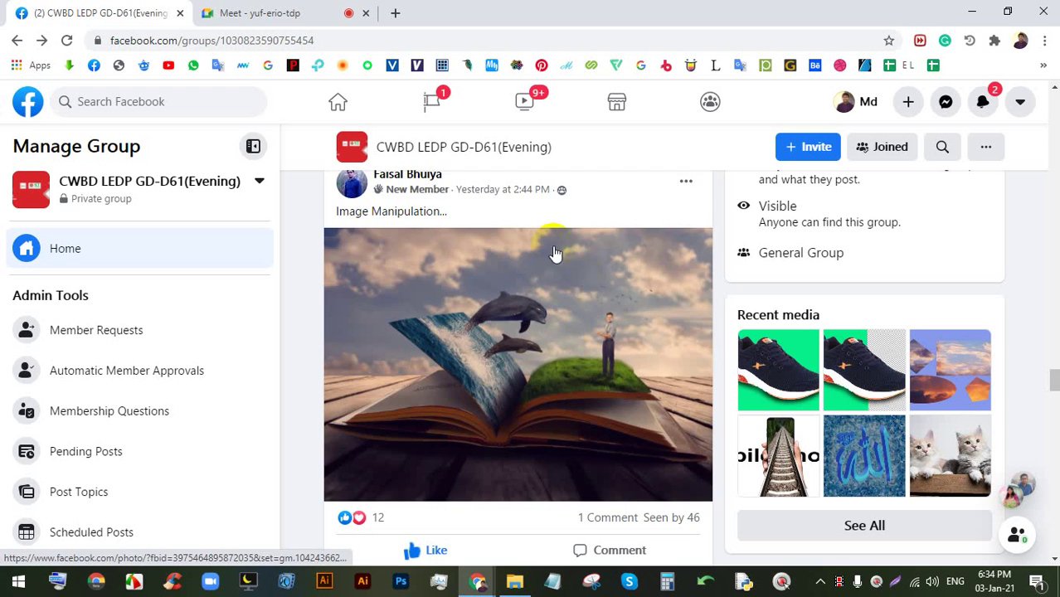
pyautogui.scroll(-5, 540, 307)
pyautogui.scroll(-1, 496, 404)
pyautogui.click(492, 367)
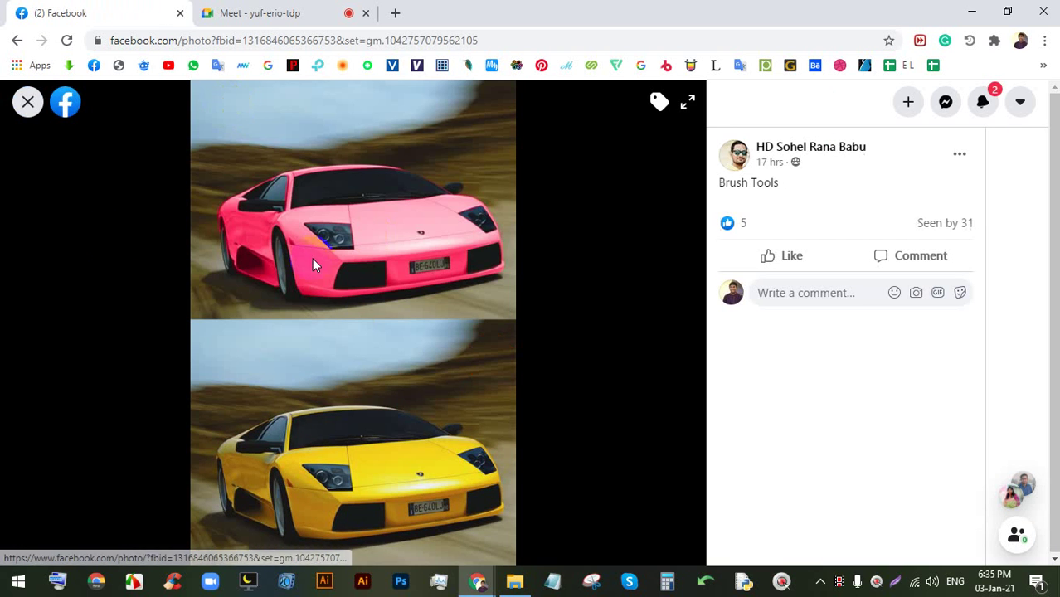
pyautogui.click(32, 107)
pyautogui.scroll(5, 495, 301)
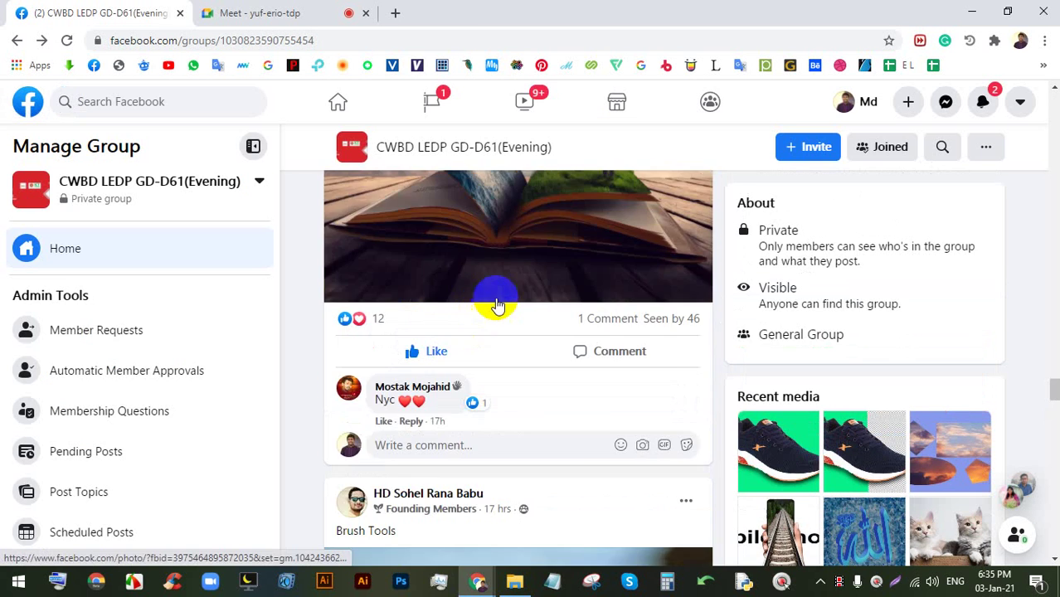
pyautogui.click(544, 299)
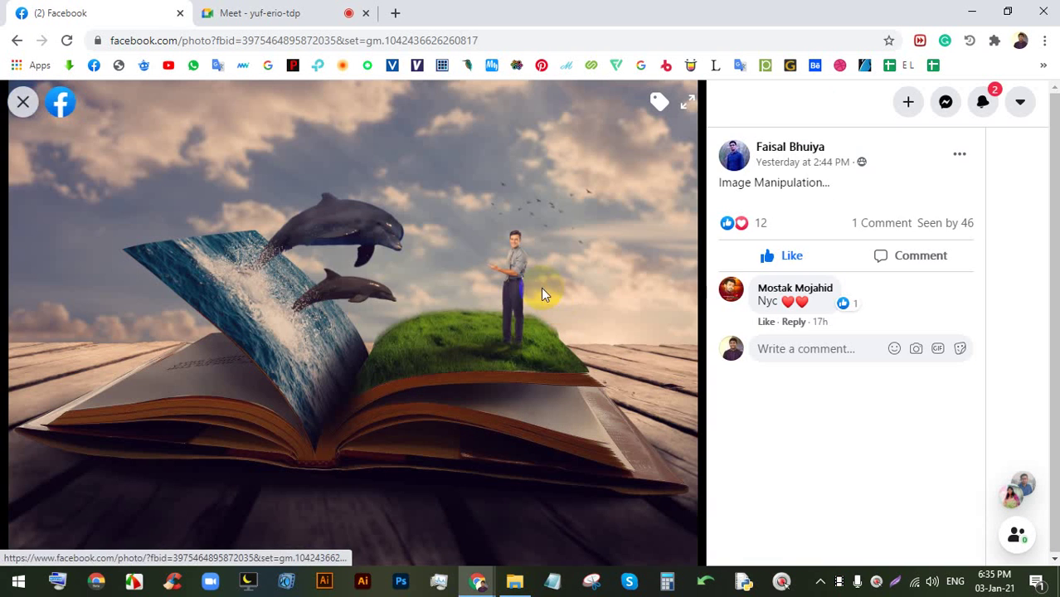
# - Check the video call, close the book image in Facebook, and return to the call
pyautogui.click(349, 9)
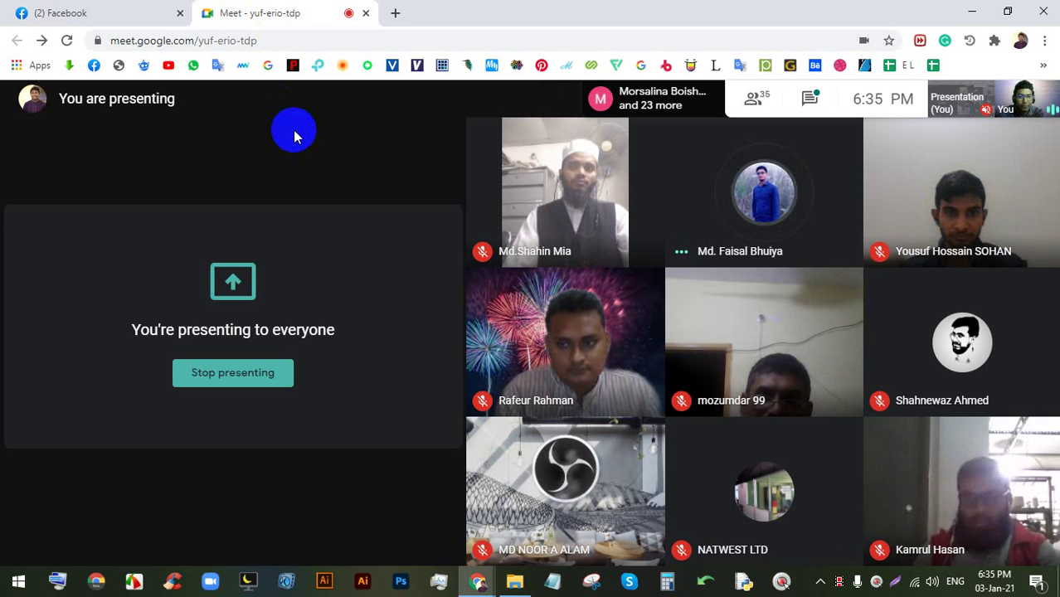
pyautogui.click(91, 13)
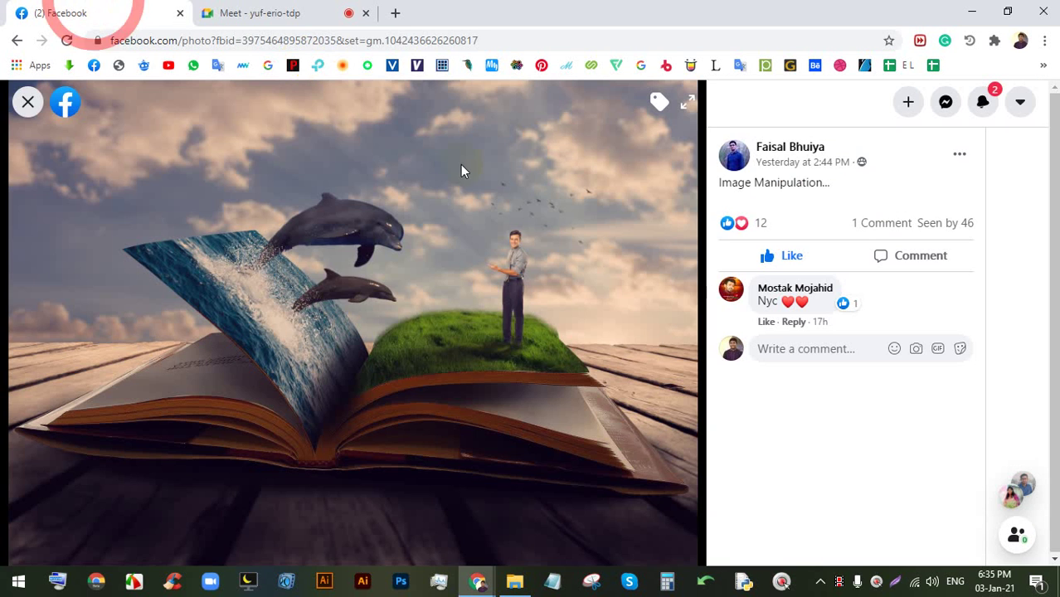
pyautogui.click(24, 103)
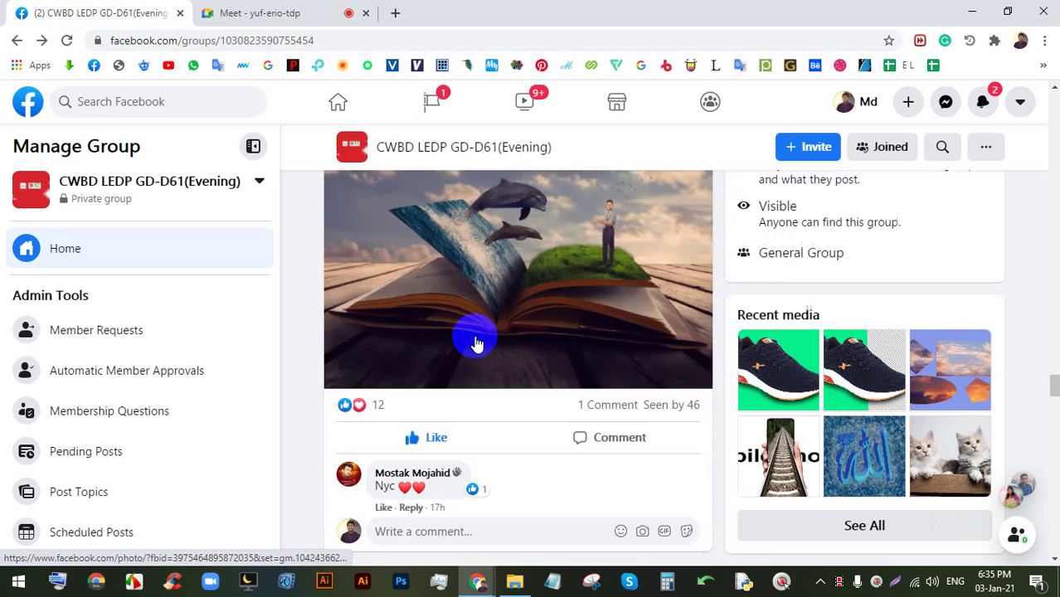
pyautogui.click(266, 10)
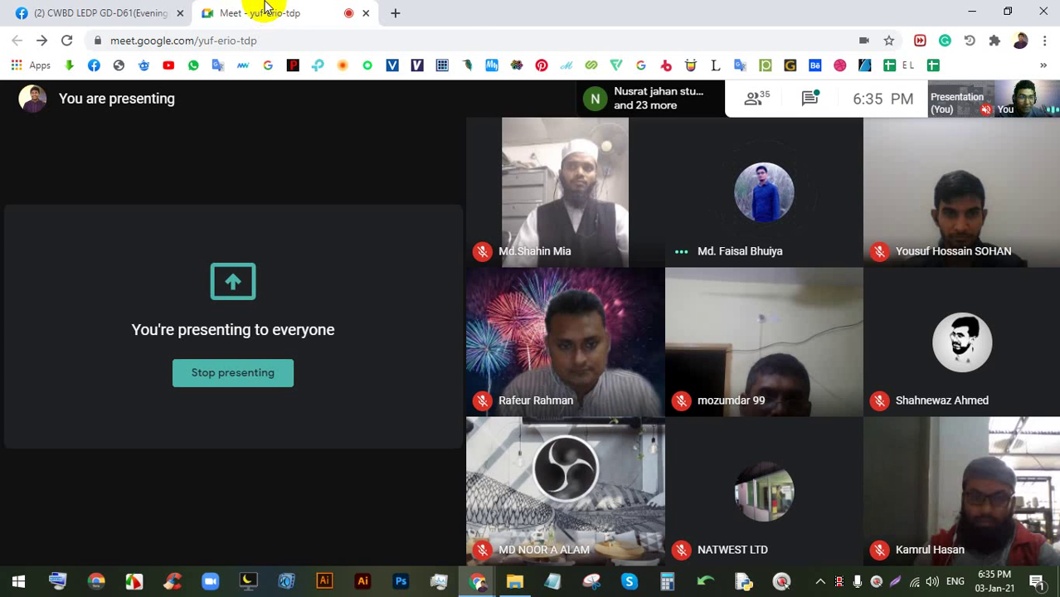
# - View the pink-and-yellow car photo in Facebook, then go back to the call showing a join request
pyautogui.click(142, 10)
pyautogui.scroll(-5, 344, 314)
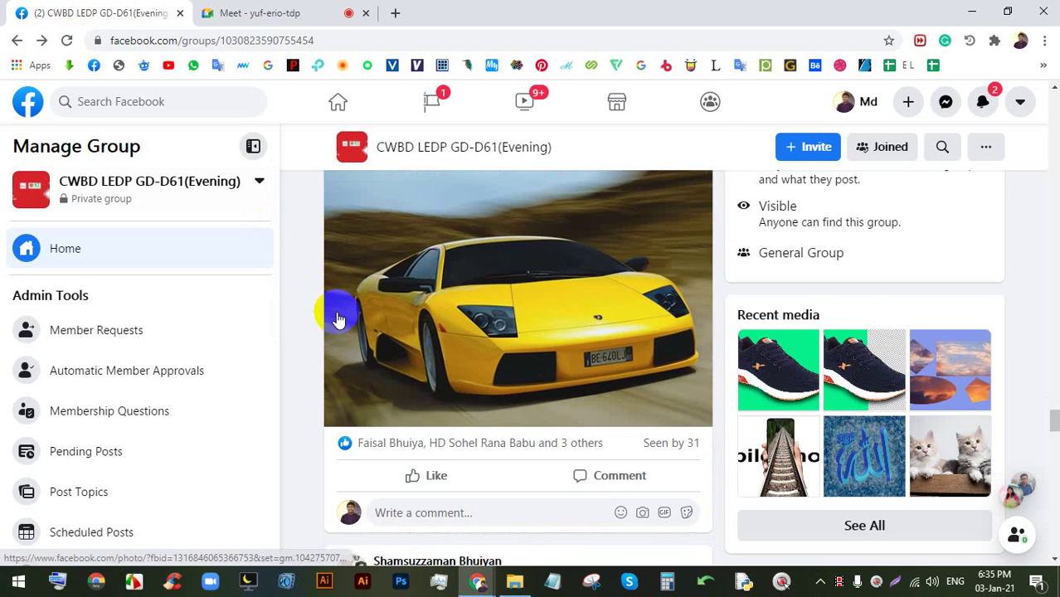
pyautogui.scroll(2, 482, 311)
pyautogui.scroll(3, 481, 311)
pyautogui.click(543, 394)
pyautogui.press('Right')
pyautogui.press('Down')
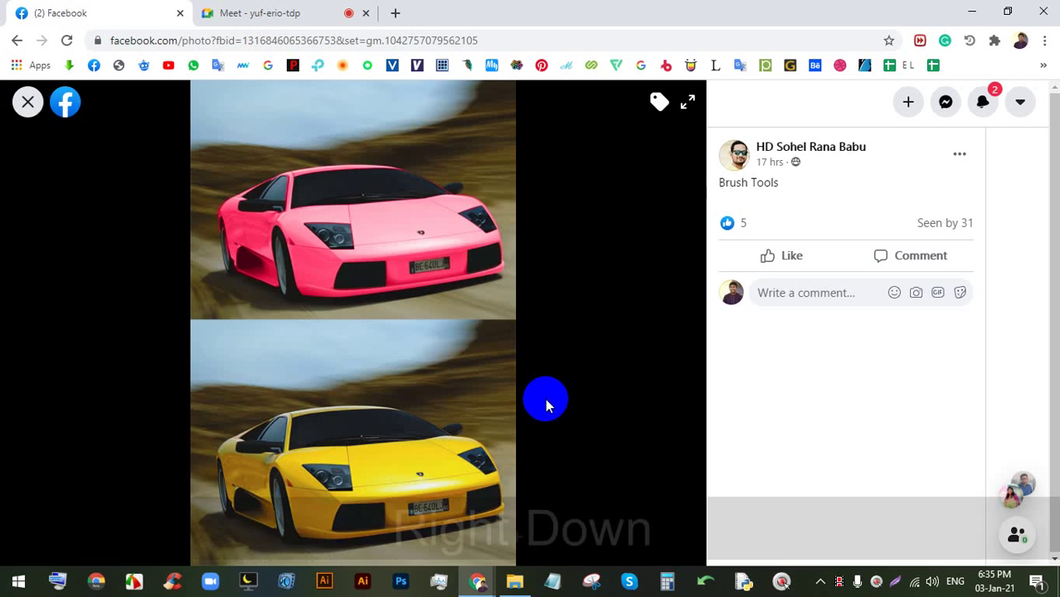
pyautogui.press('Right')
pyautogui.press('Left')
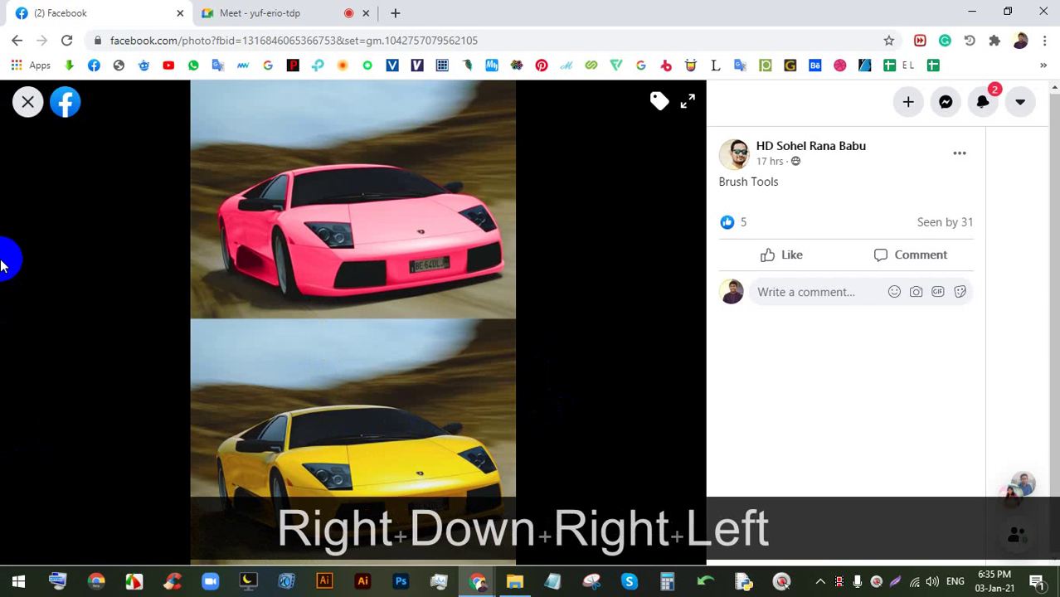
pyautogui.click(25, 105)
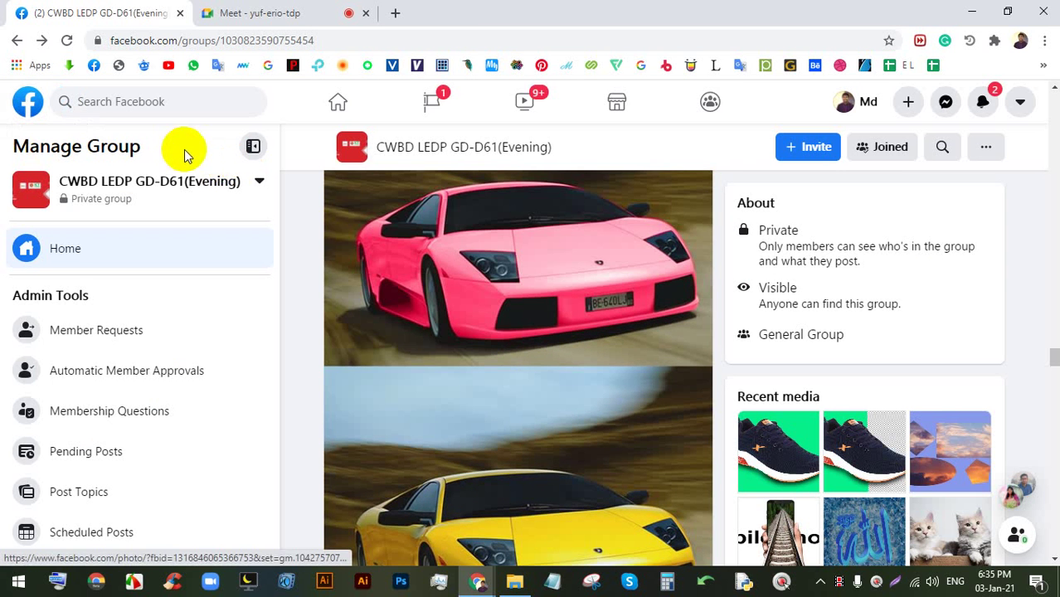
pyautogui.click(266, 11)
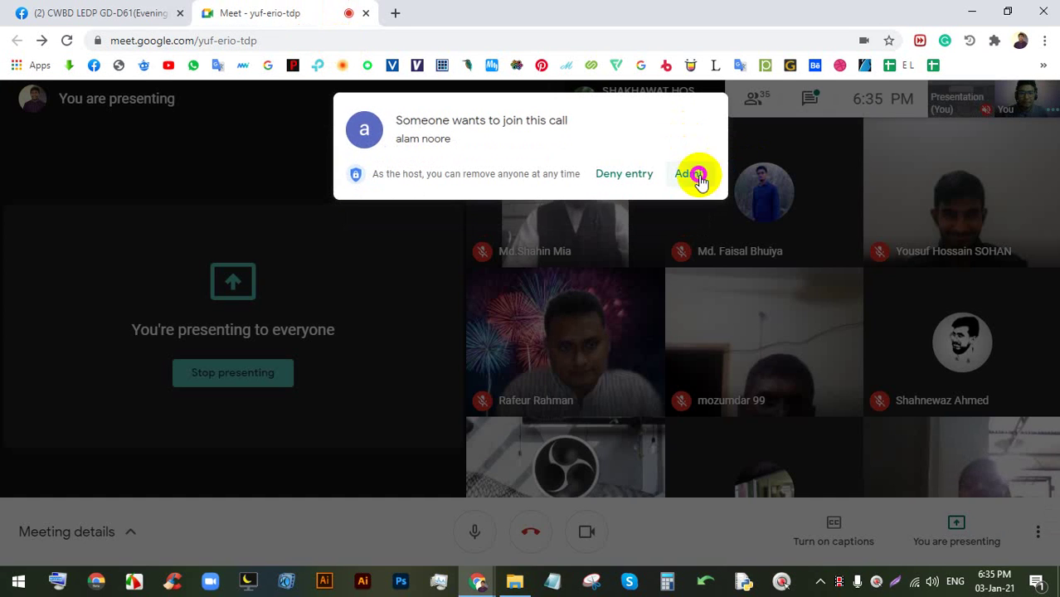
# - Admit the first person to the call, then view the laptop image and open the flower vase photo
pyautogui.click(693, 173)
pyautogui.click(91, 12)
pyautogui.scroll(-5, 581, 349)
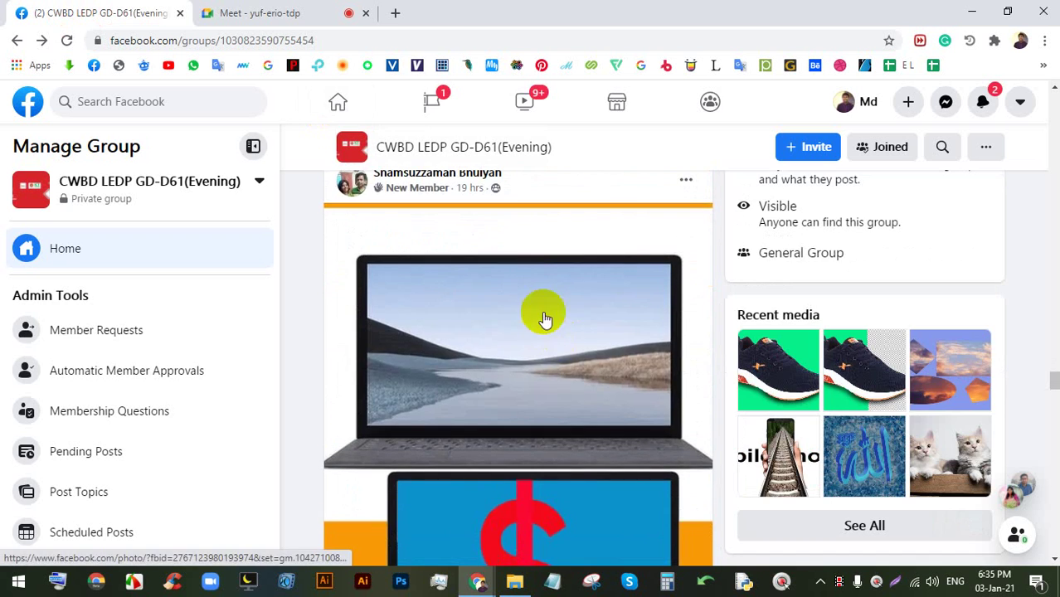
pyautogui.click(544, 312)
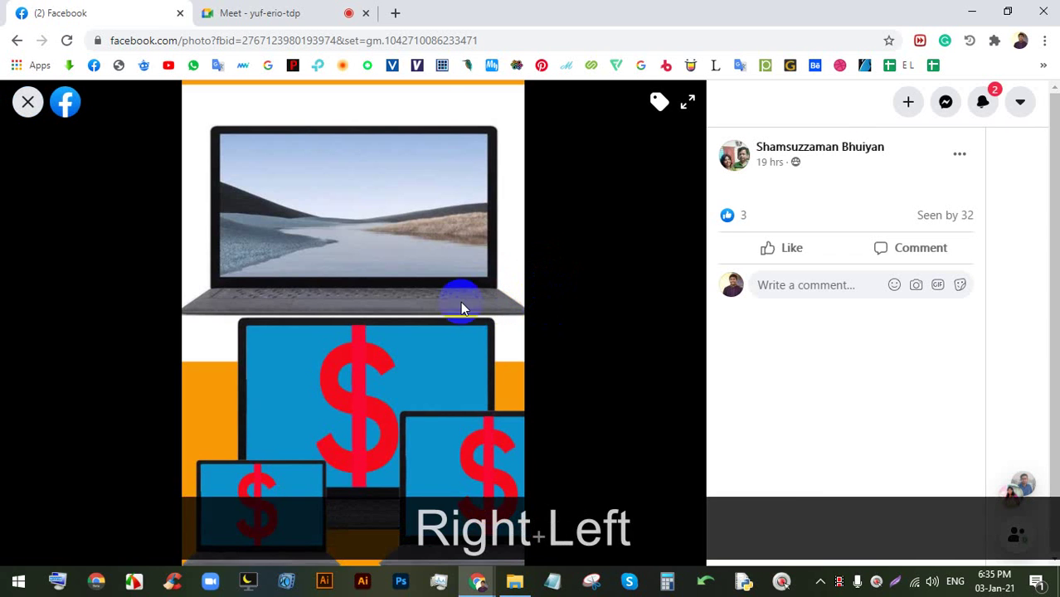
pyautogui.click(27, 101)
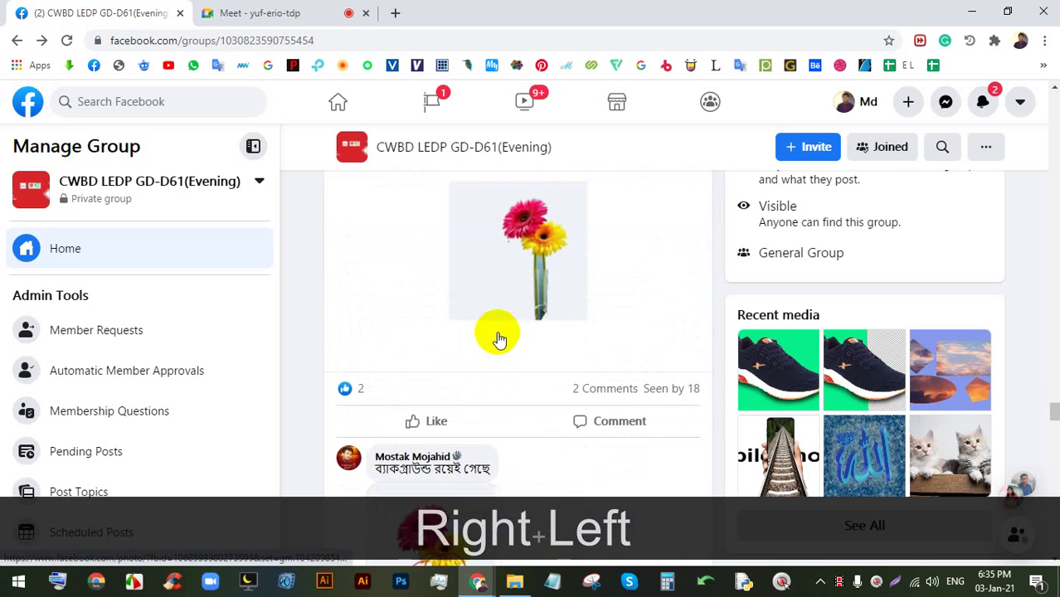
pyautogui.click(552, 257)
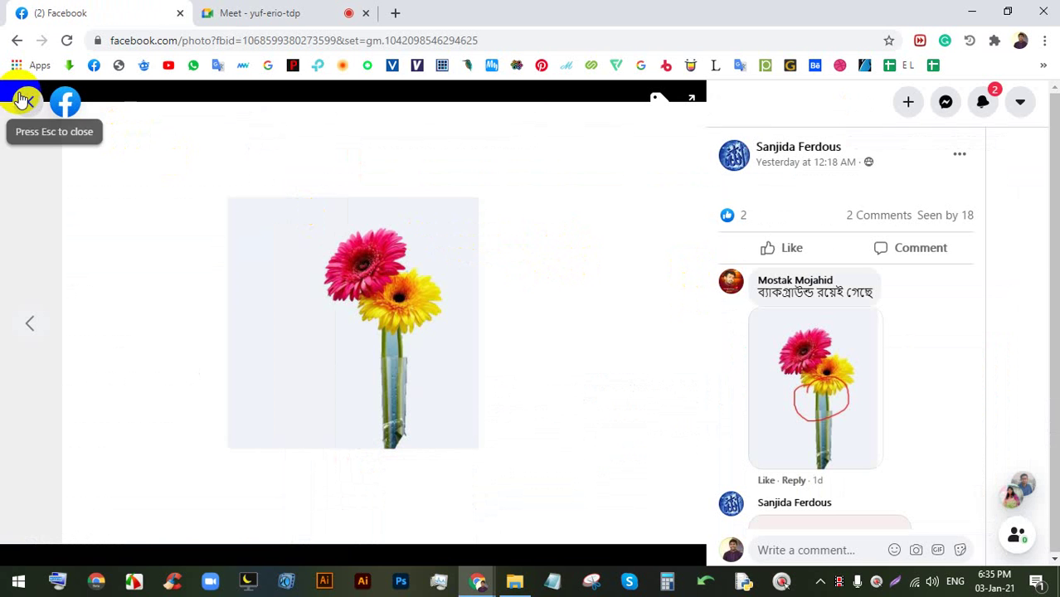
# - Admit the second waiting person to the call, then close the flower photo in Facebook
pyautogui.click(297, 20)
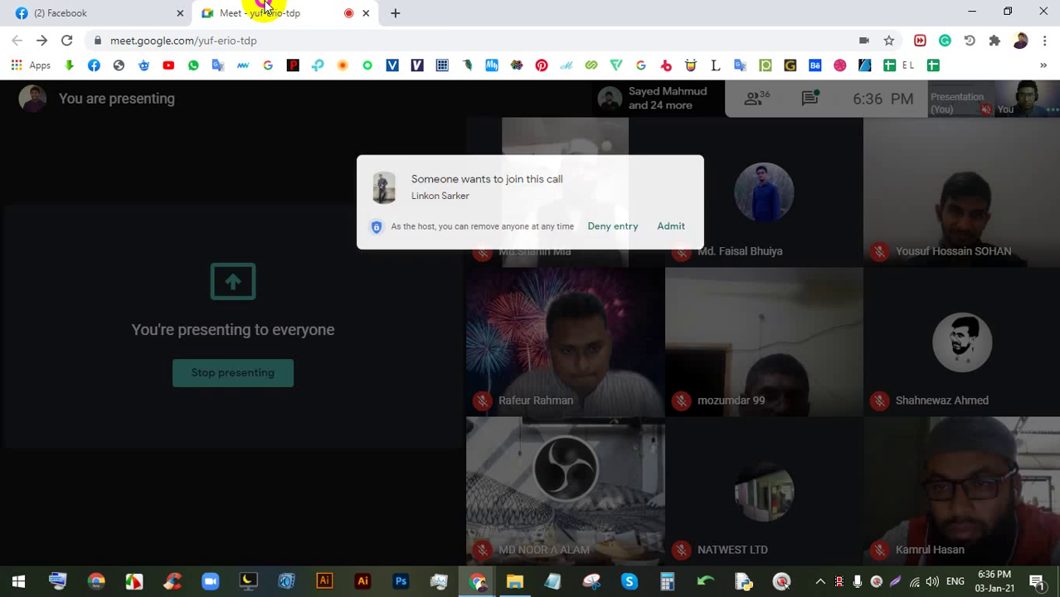
pyautogui.click(687, 168)
pyautogui.click(126, 12)
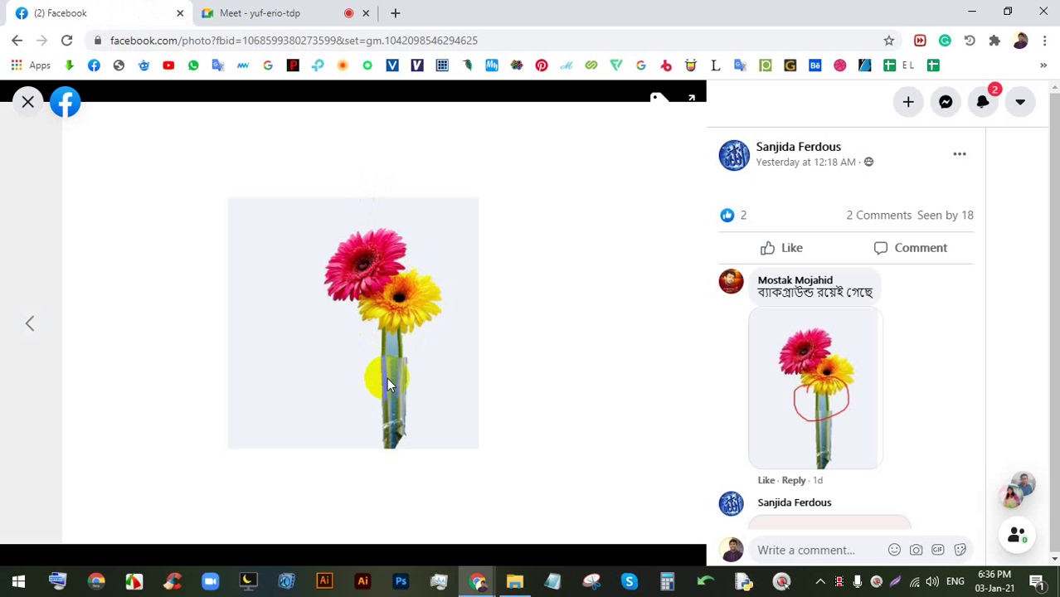
pyautogui.click(28, 101)
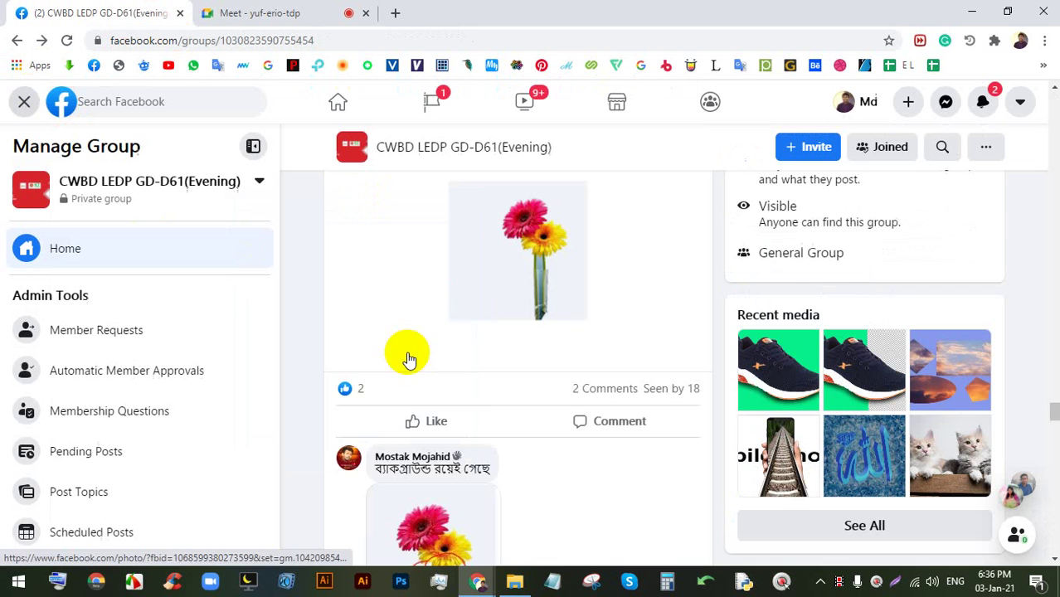
# - Like the gerbera-flower photo attached to a comment and return to the group feed
pyautogui.scroll(-4, 415, 357)
pyautogui.scroll(-1, 465, 348)
pyautogui.click(432, 294)
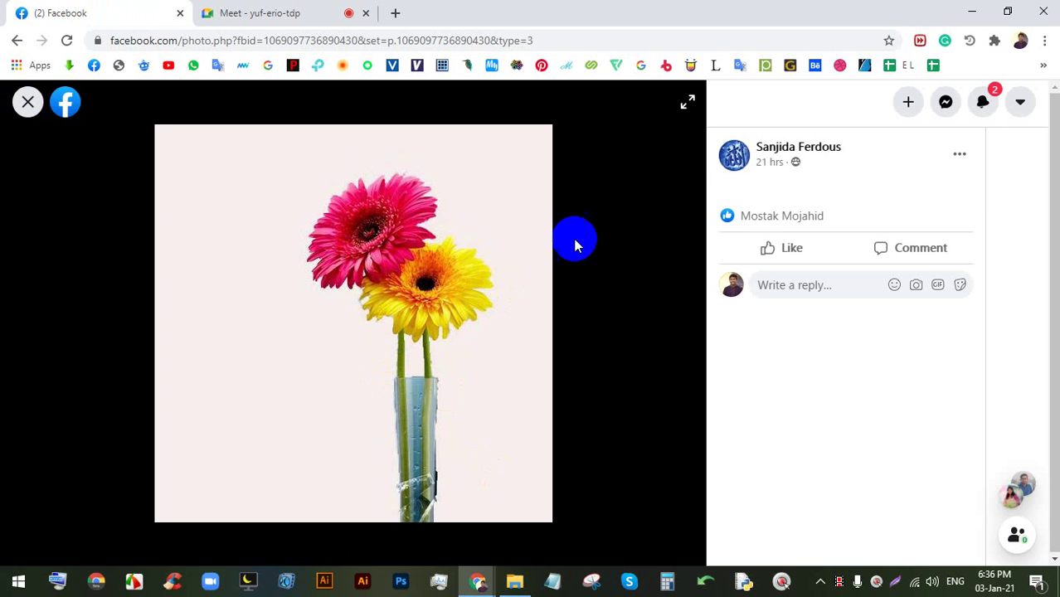
pyautogui.click(788, 245)
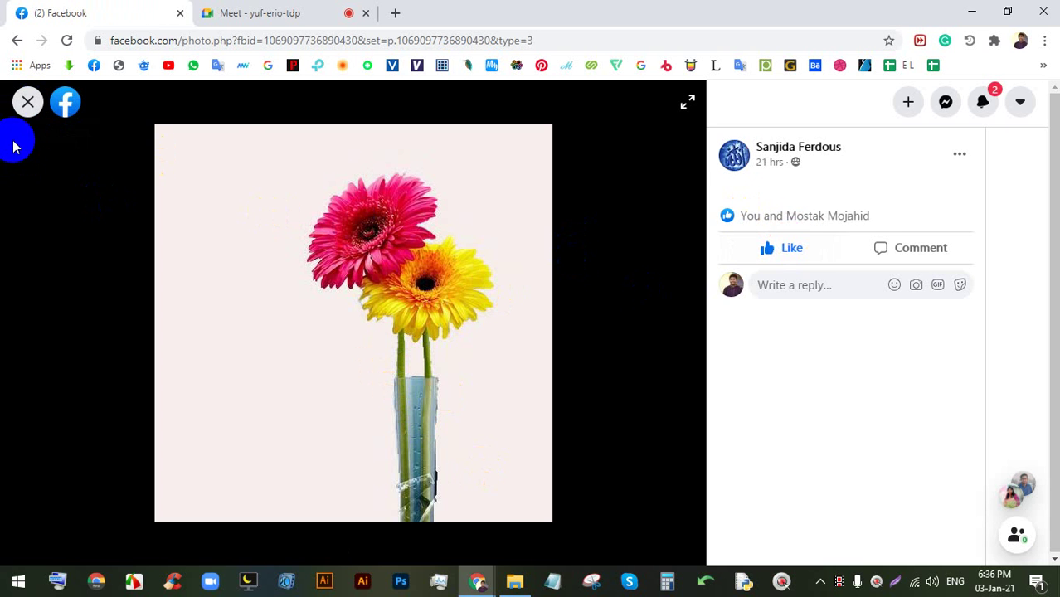
pyautogui.click(25, 116)
pyautogui.scroll(-5, 506, 282)
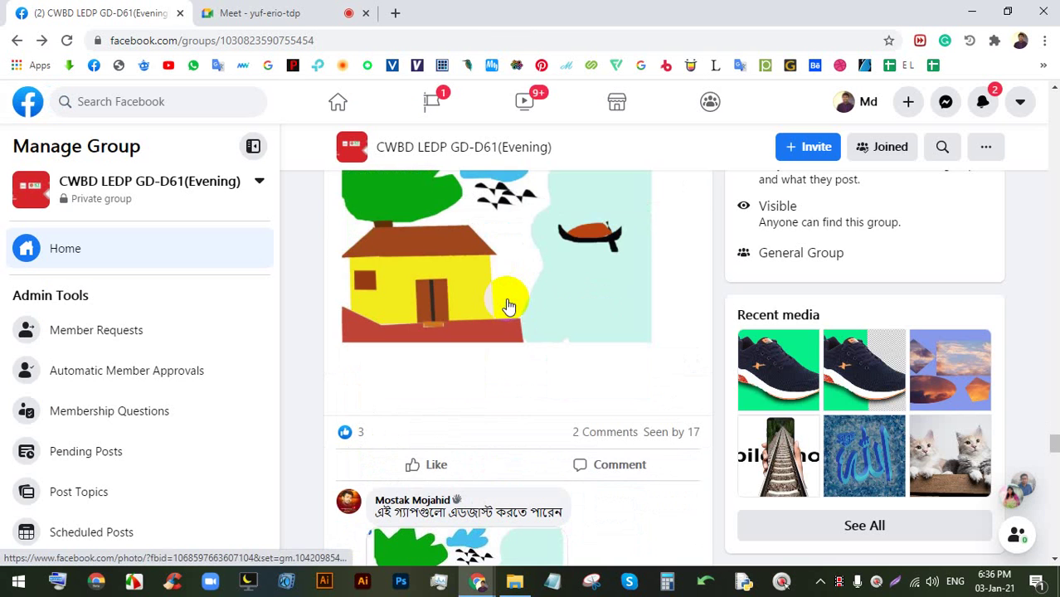
# - View the house drawing post's photos full size, twice
pyautogui.click(507, 266)
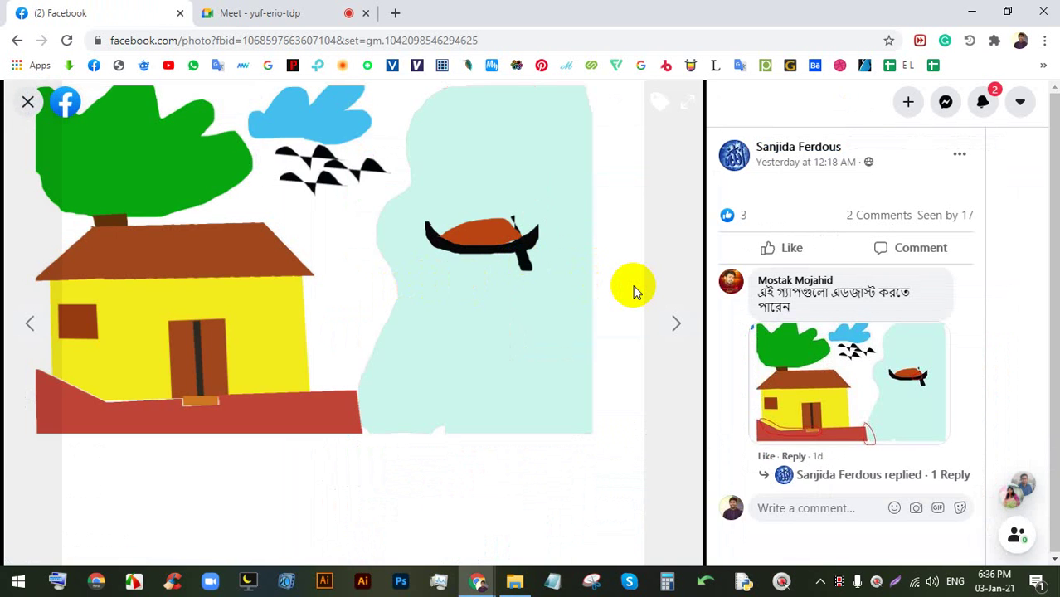
pyautogui.press('Right')
pyautogui.press('Left')
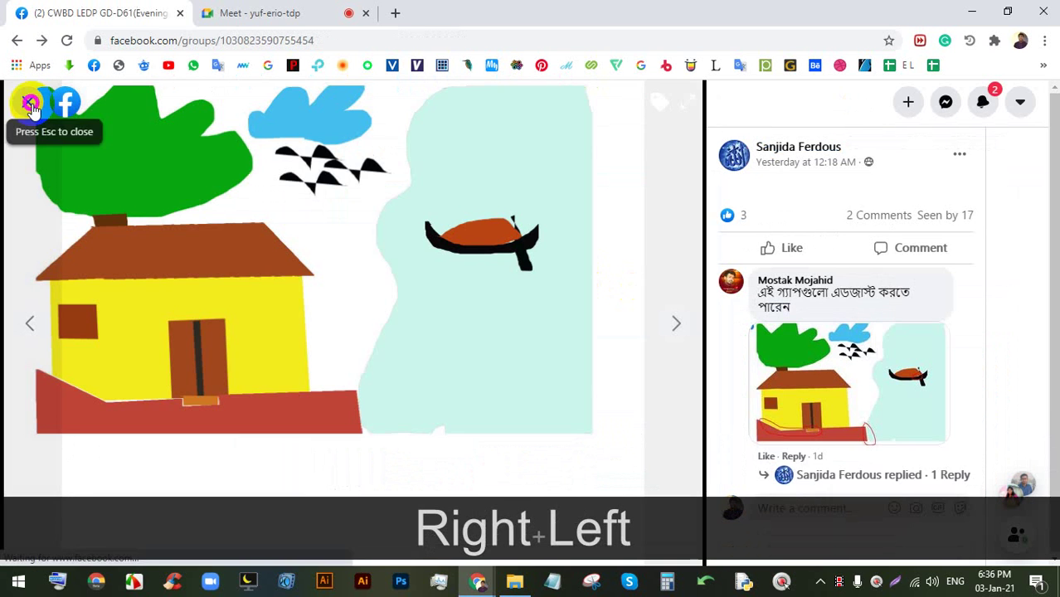
pyautogui.click(31, 106)
pyautogui.scroll(3, 477, 282)
pyautogui.click(554, 270)
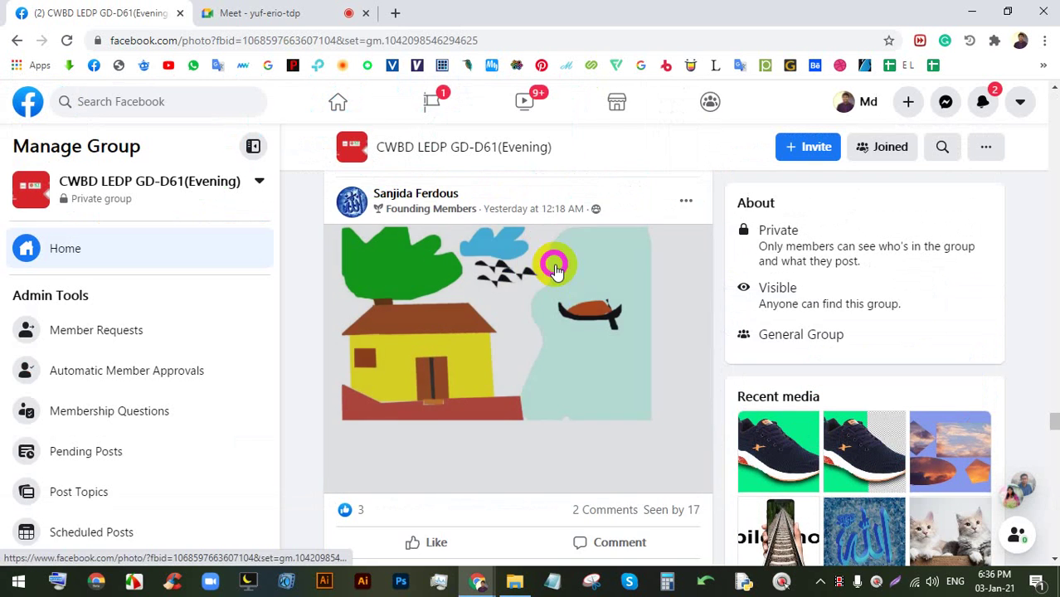
pyautogui.click(25, 102)
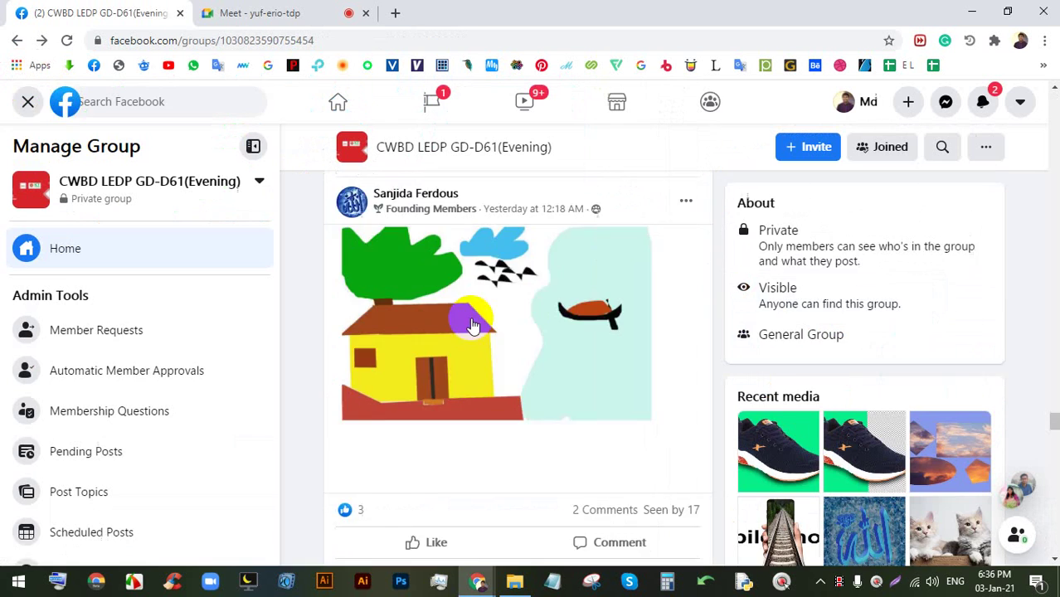
# - View the autumn-road photo and the next photo in its post
pyautogui.scroll(-4, 472, 325)
pyautogui.scroll(-3, 580, 379)
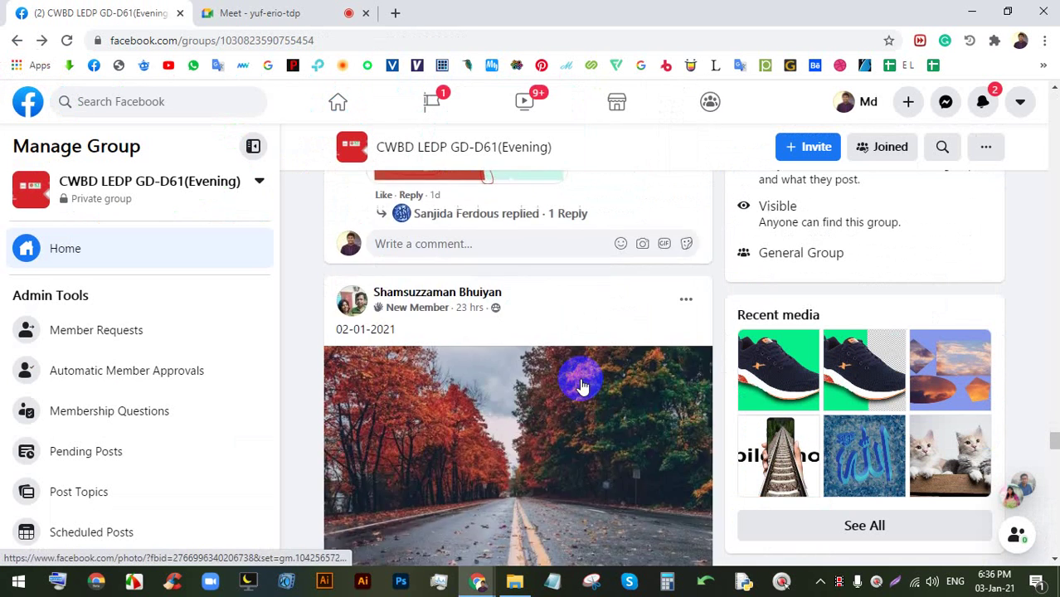
pyautogui.scroll(1, 575, 378)
pyautogui.scroll(3, 577, 380)
pyautogui.scroll(-8, 578, 385)
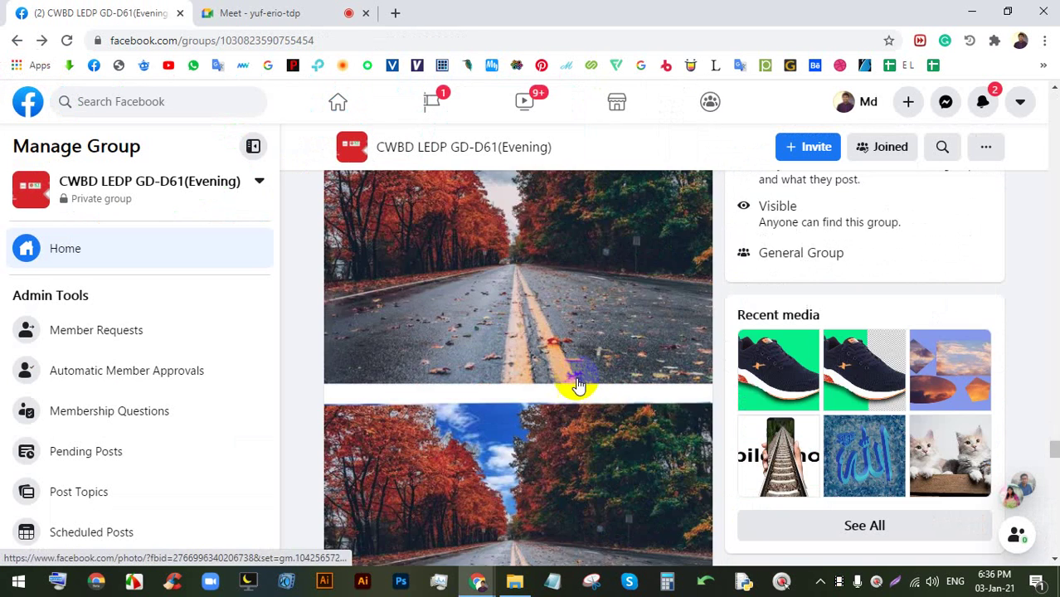
pyautogui.click(512, 239)
pyautogui.press('Right')
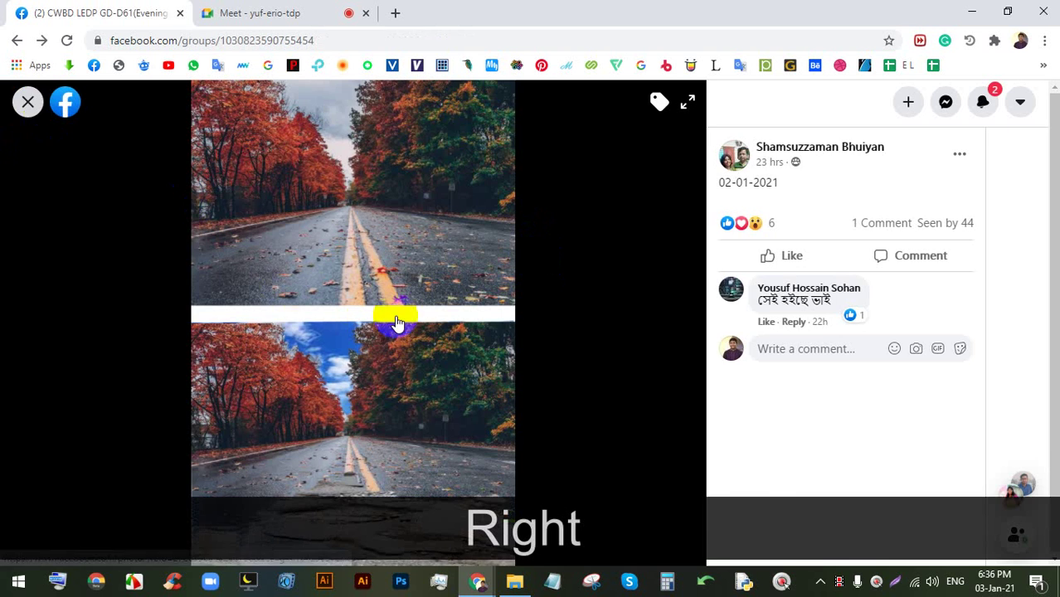
pyautogui.press('Escape')
# - Page through the palm-tree post's photos: moon and tree, red eye, through to the blue T-shirt
pyautogui.scroll(-6, 481, 303)
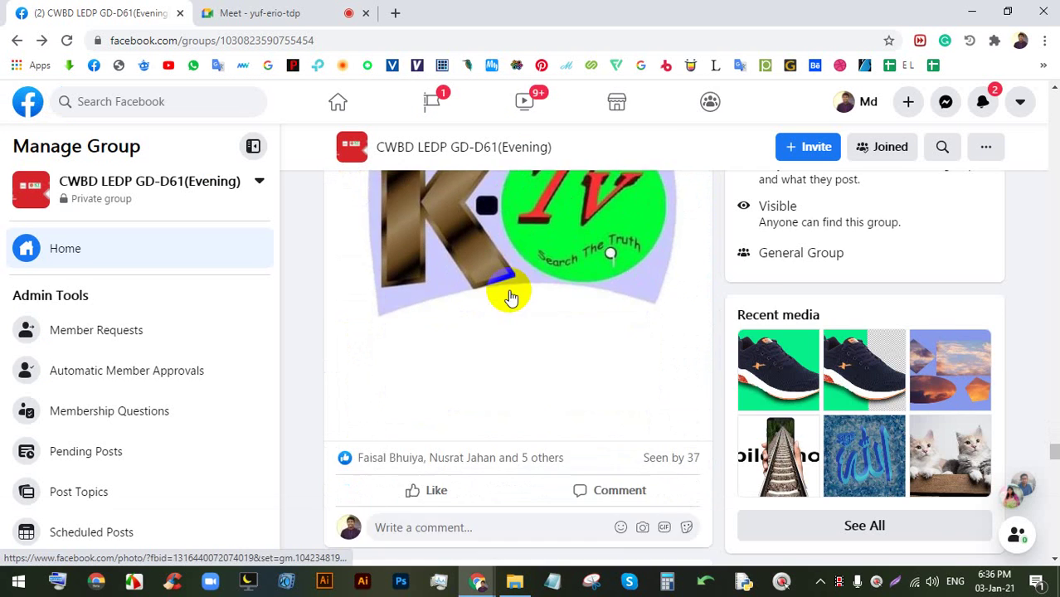
pyautogui.scroll(4, 511, 298)
pyautogui.scroll(-7, 531, 332)
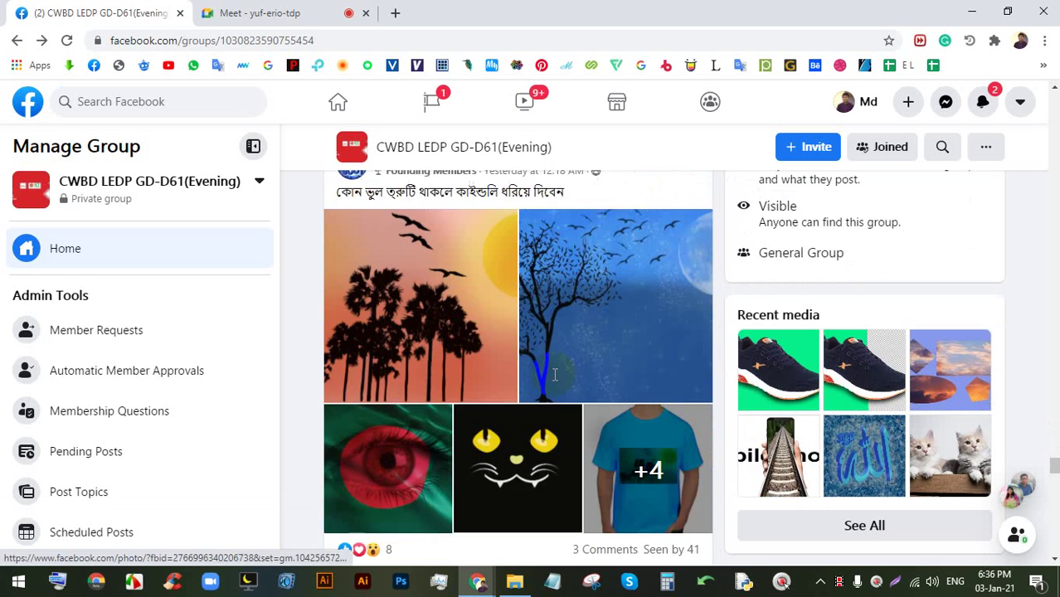
pyautogui.click(464, 345)
pyautogui.press('Right')
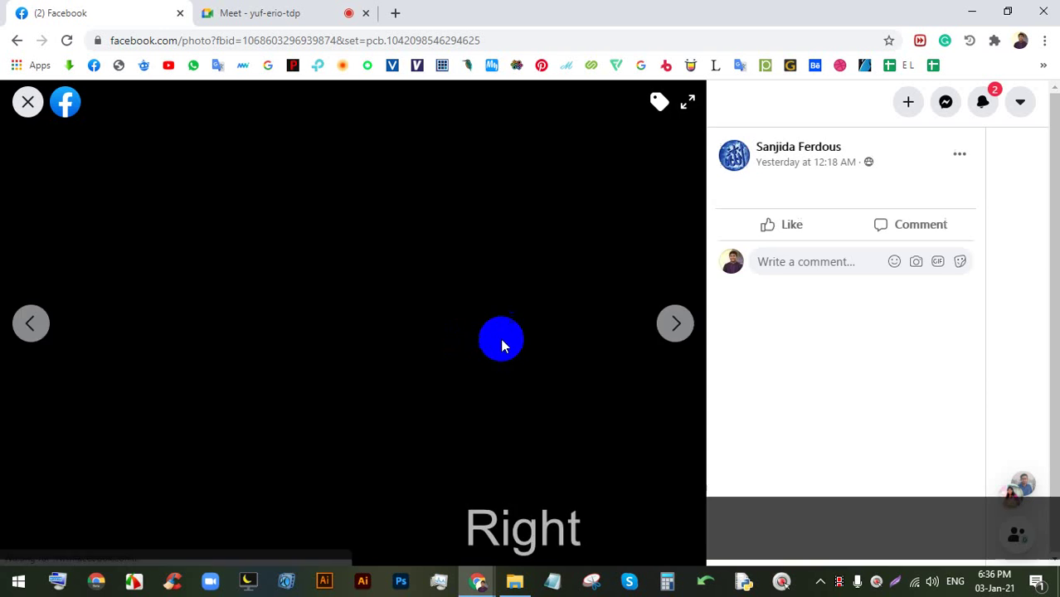
pyautogui.press('Left')
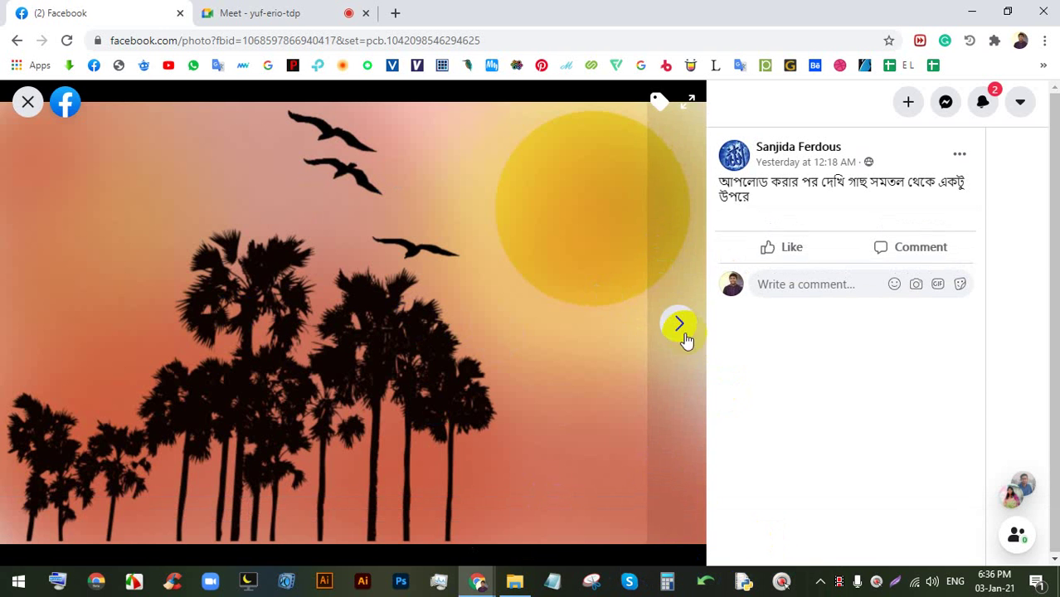
pyautogui.click(684, 337)
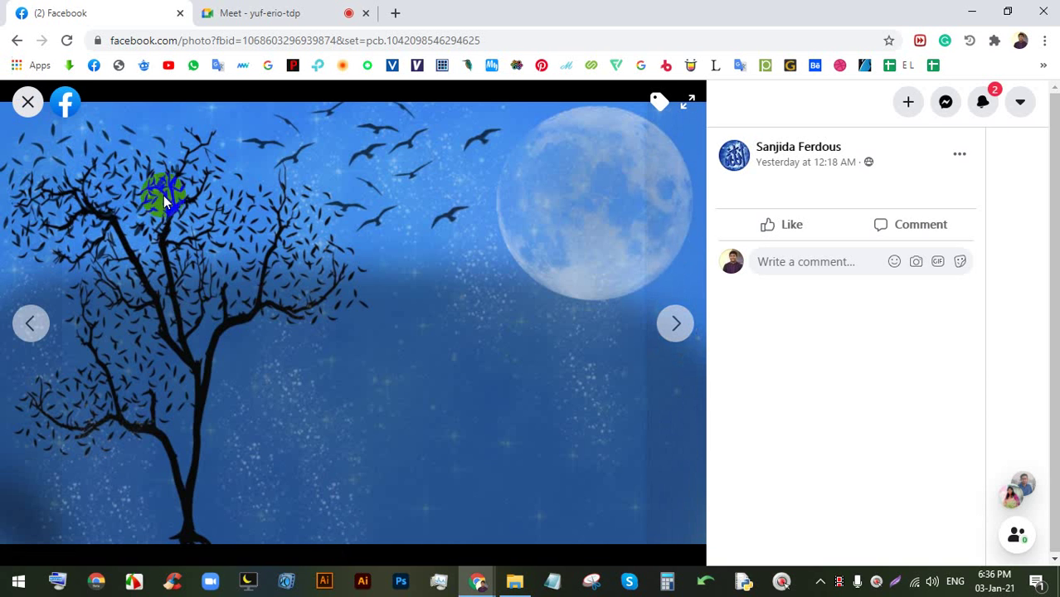
pyautogui.click(677, 324)
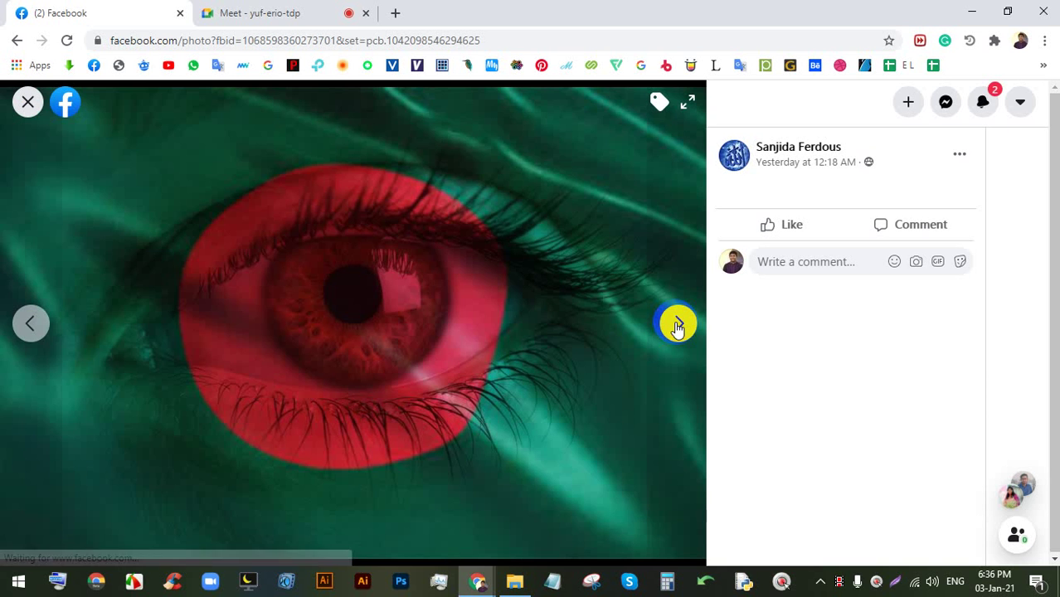
pyautogui.click(678, 324)
pyautogui.click(677, 324)
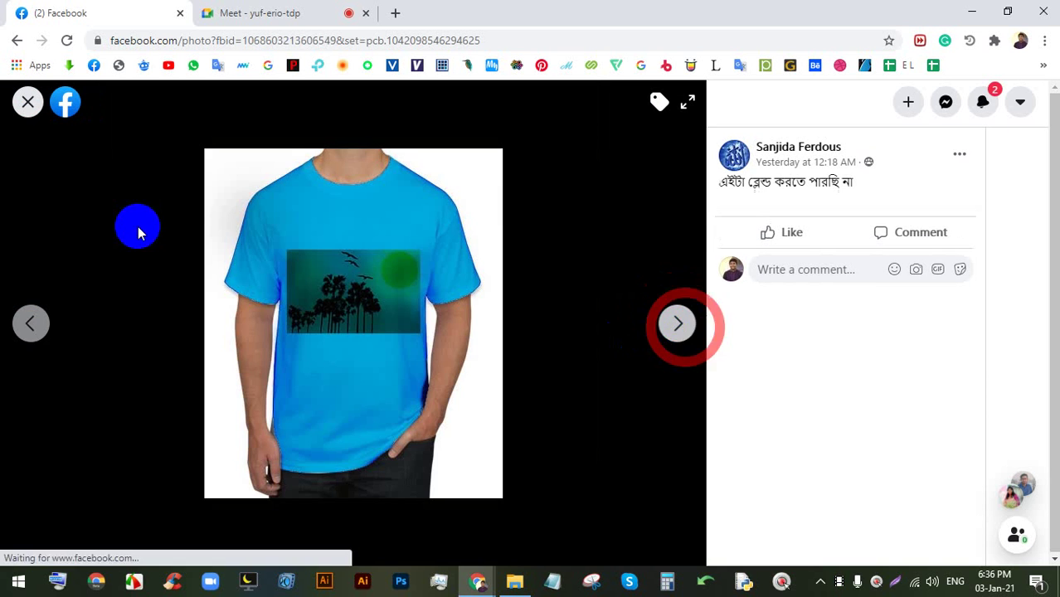
pyautogui.click(27, 101)
# - Scroll further down the group feed, then return to the Google Meet call
pyautogui.scroll(-2, 530, 345)
pyautogui.scroll(-8, 529, 328)
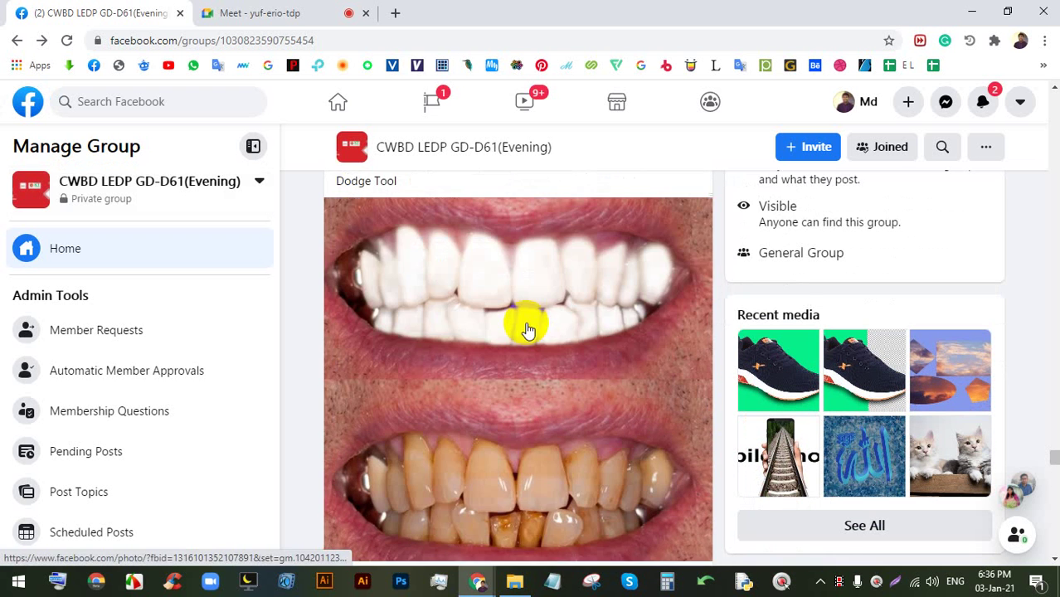
pyautogui.scroll(-3, 467, 274)
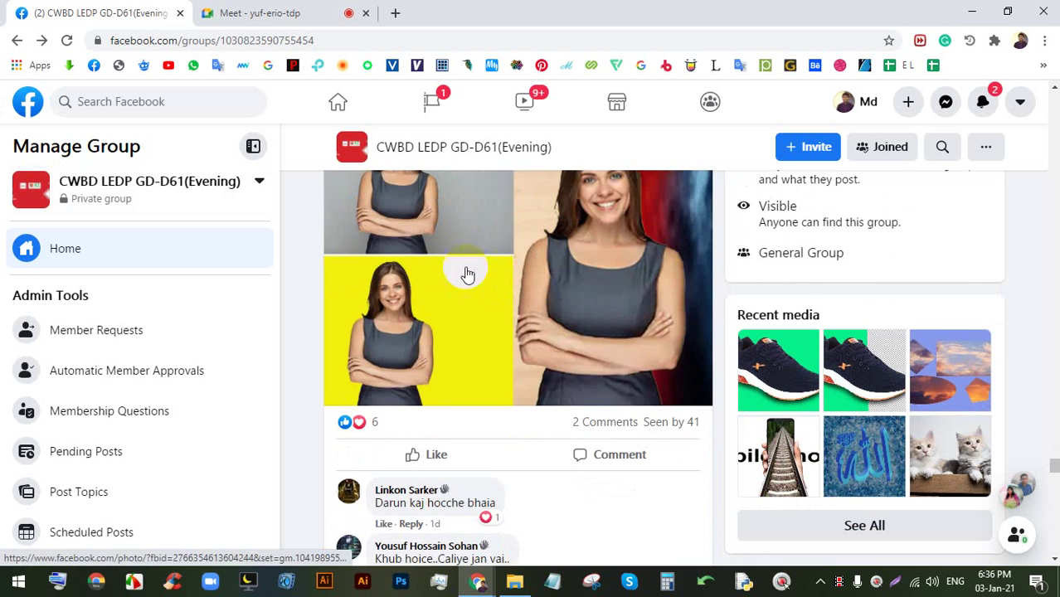
pyautogui.scroll(2, 535, 336)
pyautogui.scroll(-12, 544, 322)
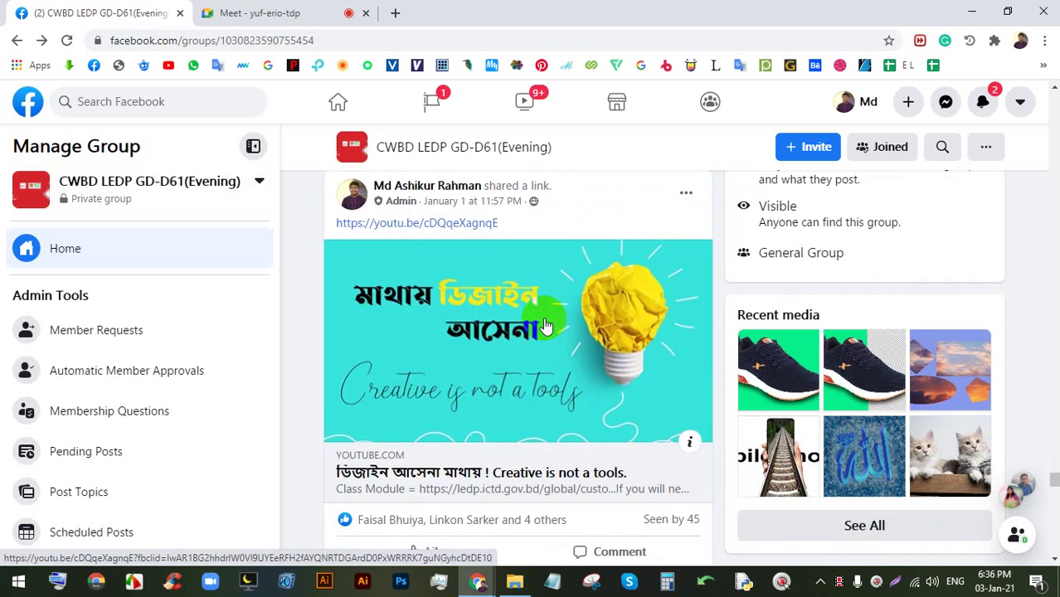
pyautogui.scroll(-15, 545, 323)
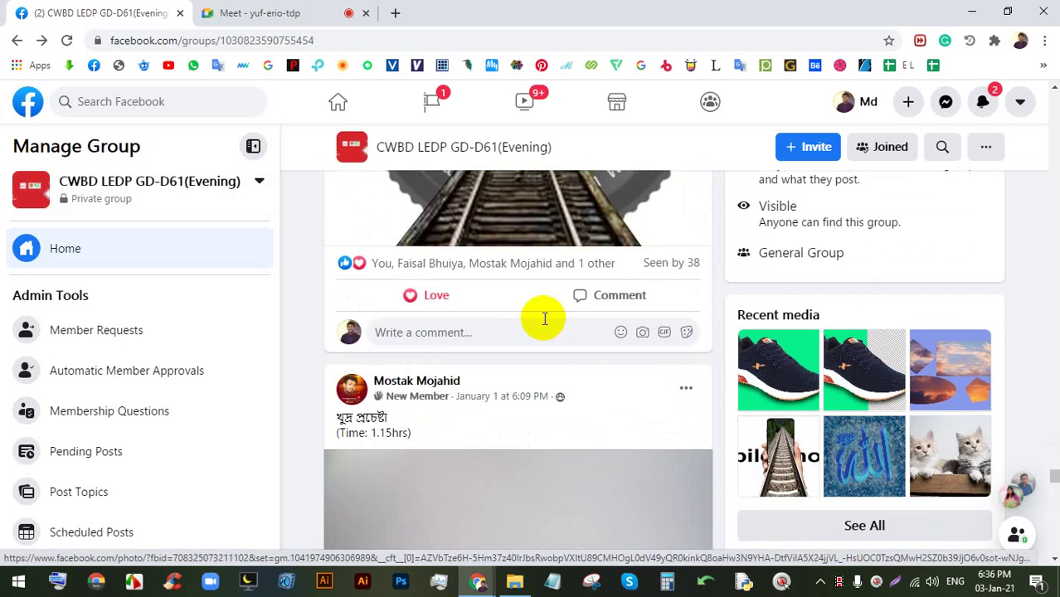
pyautogui.scroll(-15, 545, 324)
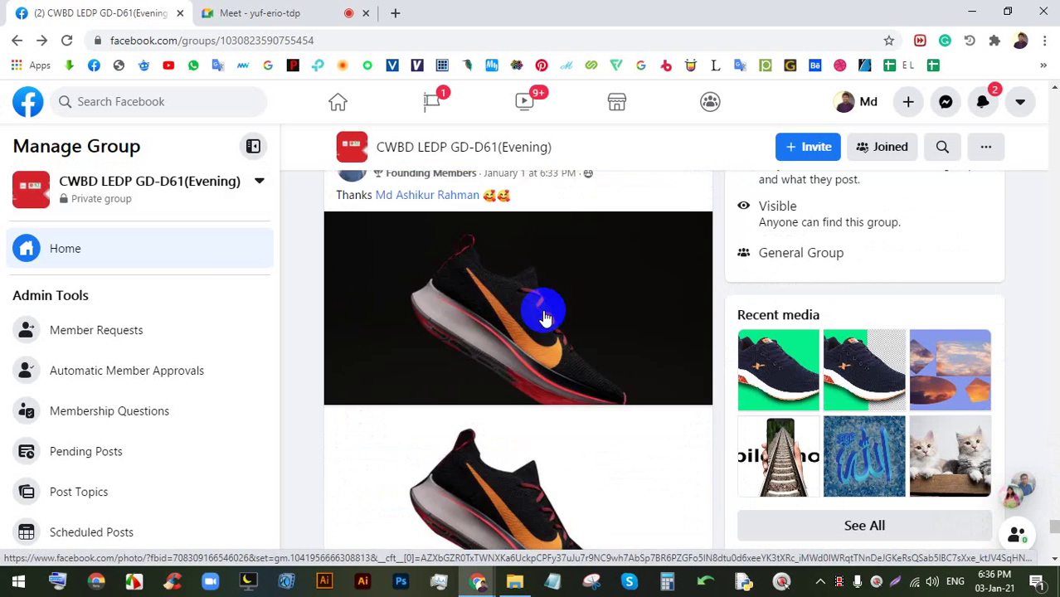
pyautogui.scroll(-5, 546, 321)
pyautogui.click(313, 8)
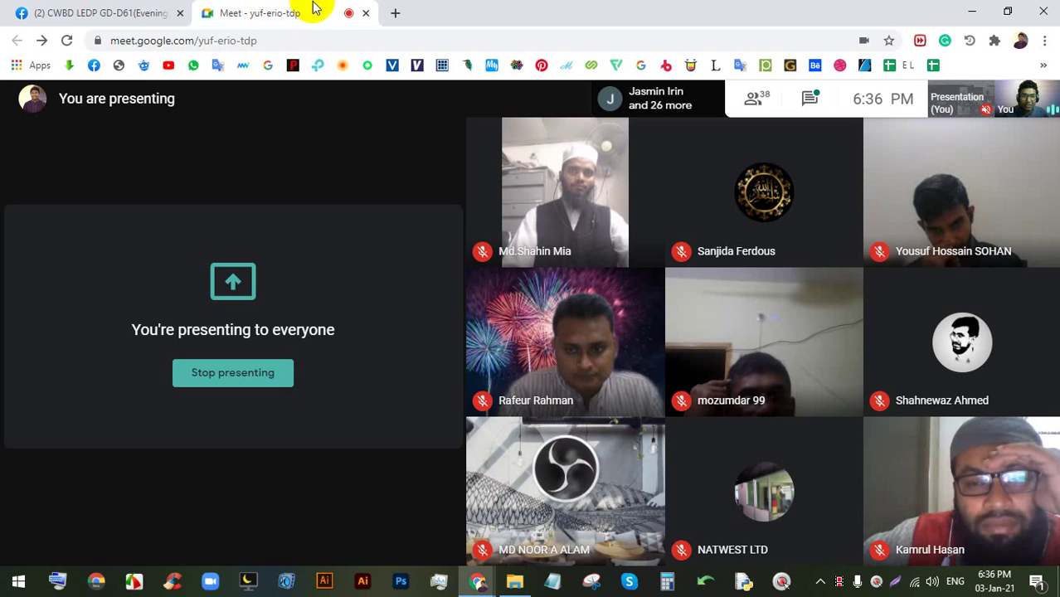
# - Launch Photoshop from the taskbar and, after checking the Meet call, bring its home screen forward
pyautogui.click(400, 579)
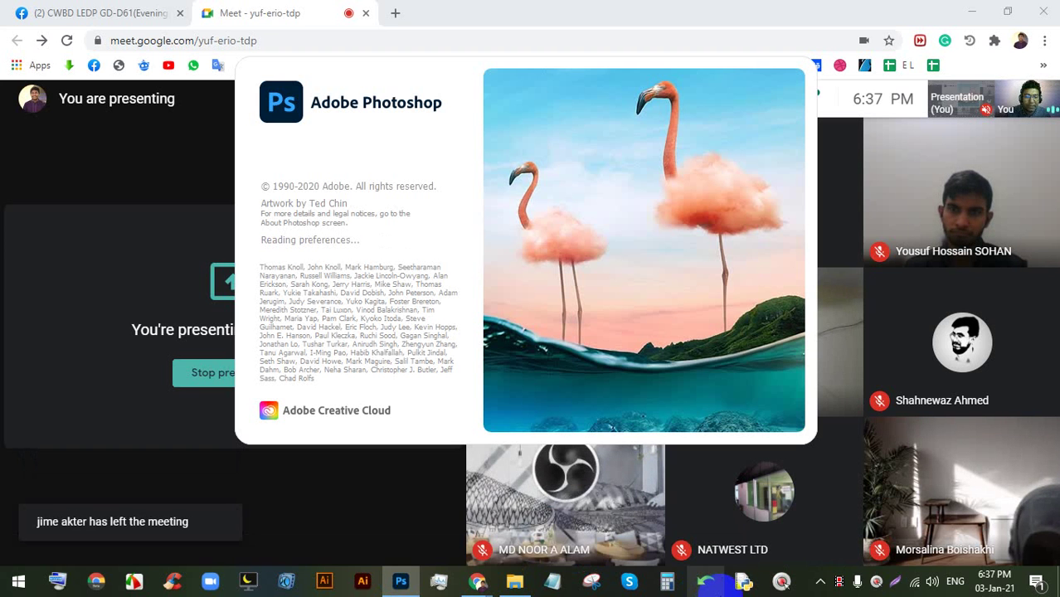
pyautogui.click(614, 13)
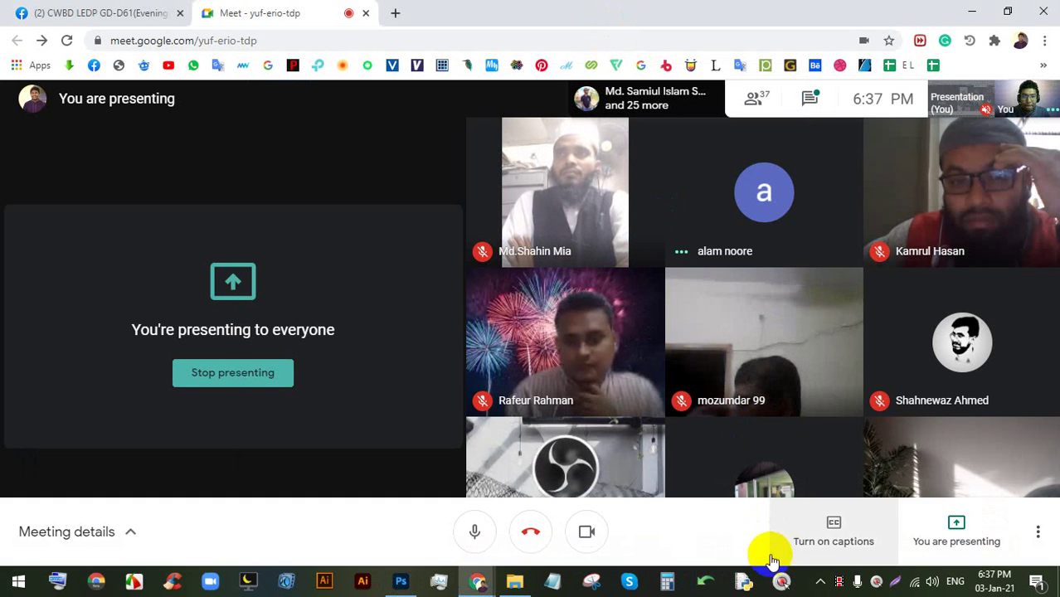
pyautogui.click(401, 584)
pyautogui.moveTo(403, 587)
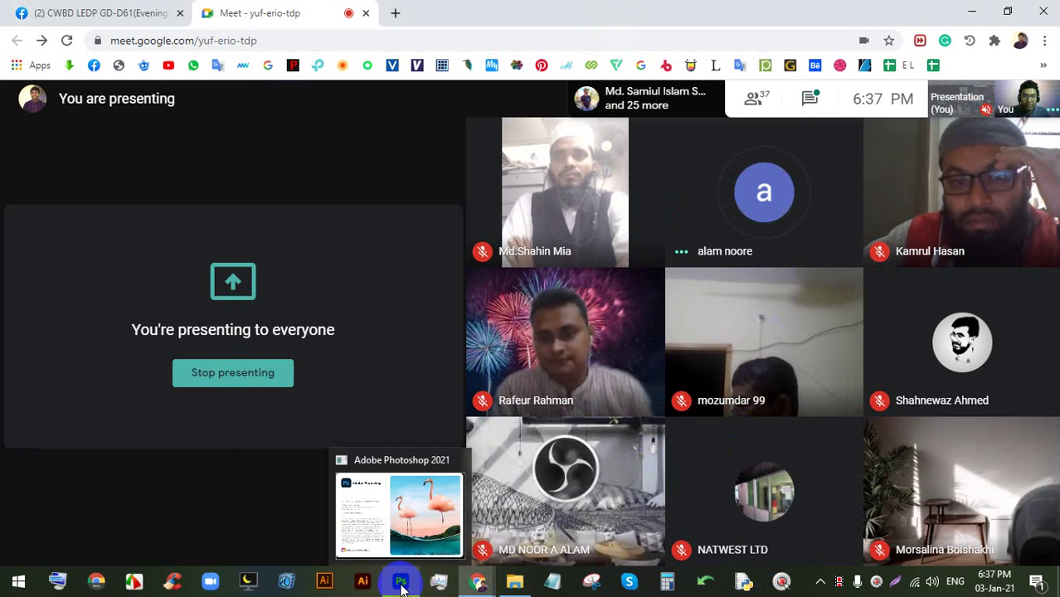
pyautogui.click(404, 590)
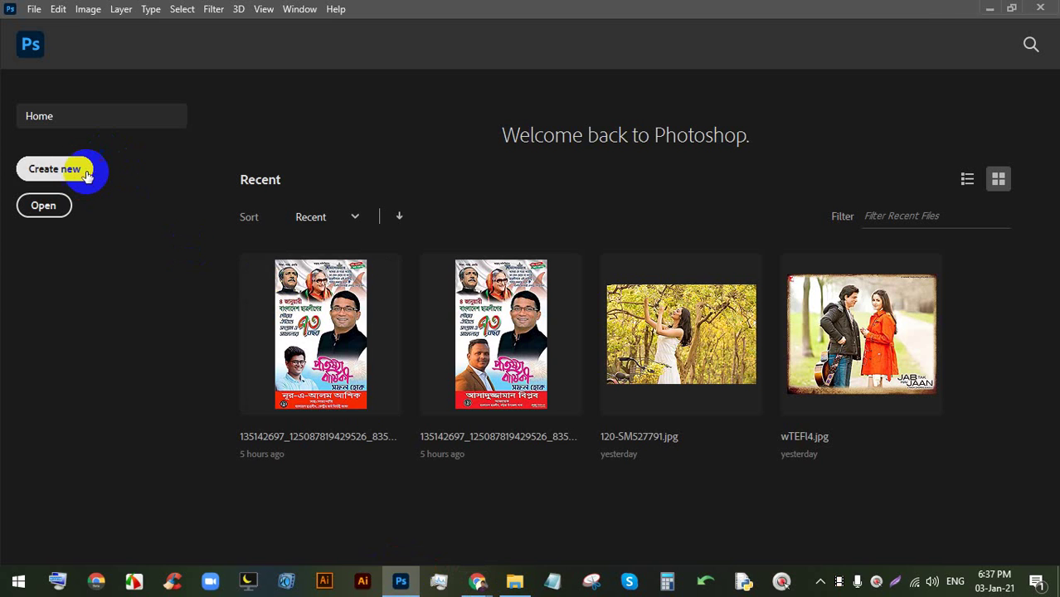
# - Create a 1920×1080 Web Large document, set a Solid black-to-white gradient, and open File Explorer
pyautogui.click(88, 174)
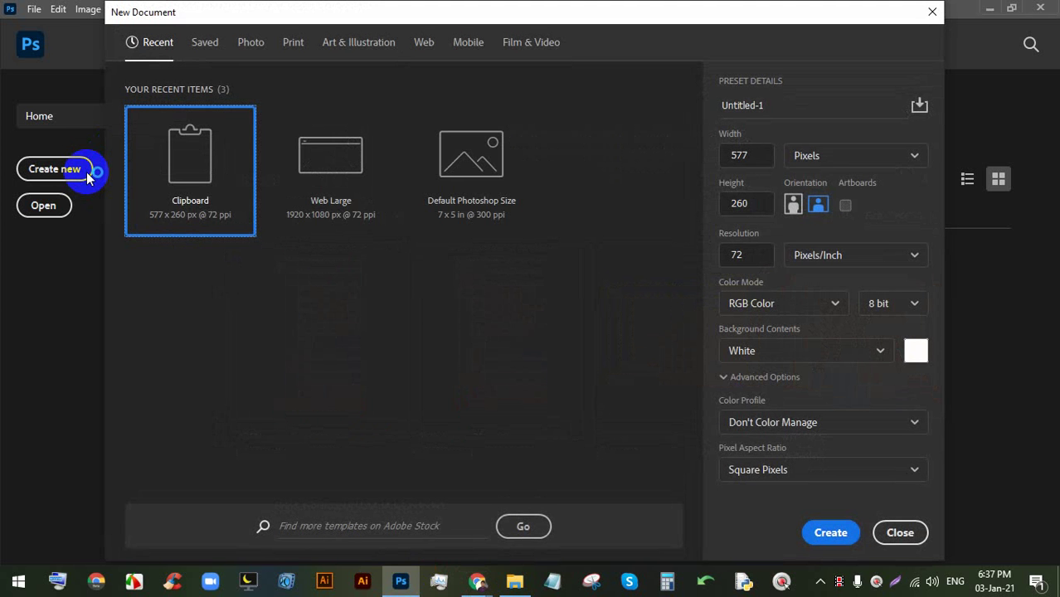
pyautogui.doubleClick(350, 156)
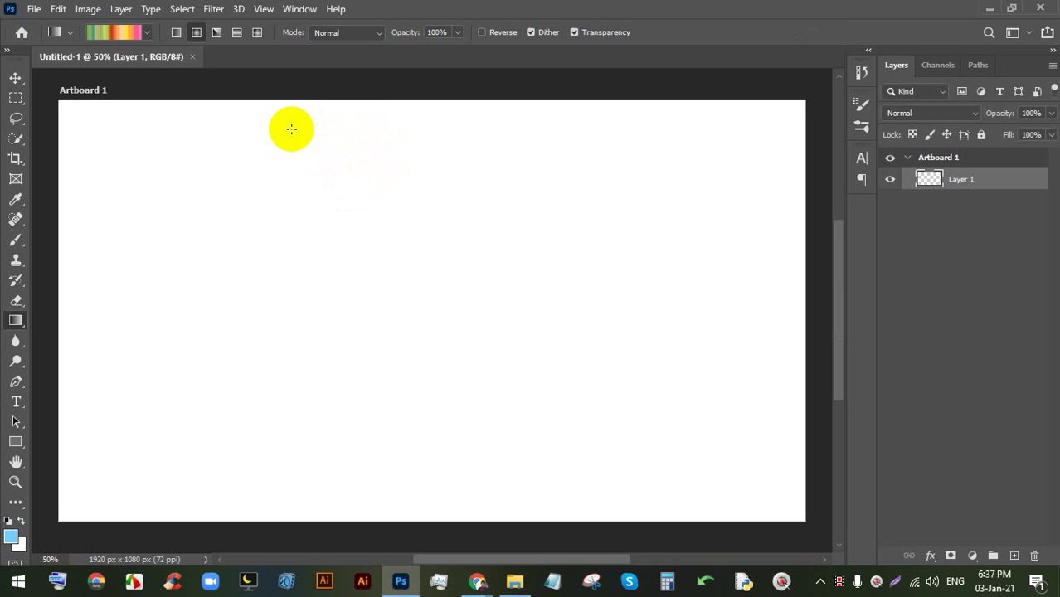
pyautogui.click(147, 33)
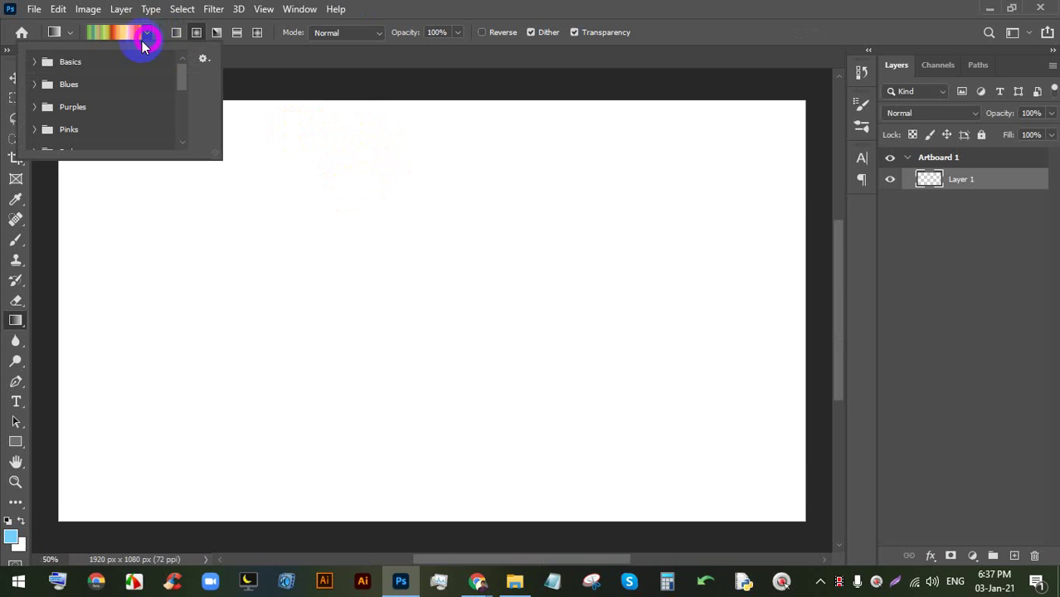
pyautogui.click(116, 32)
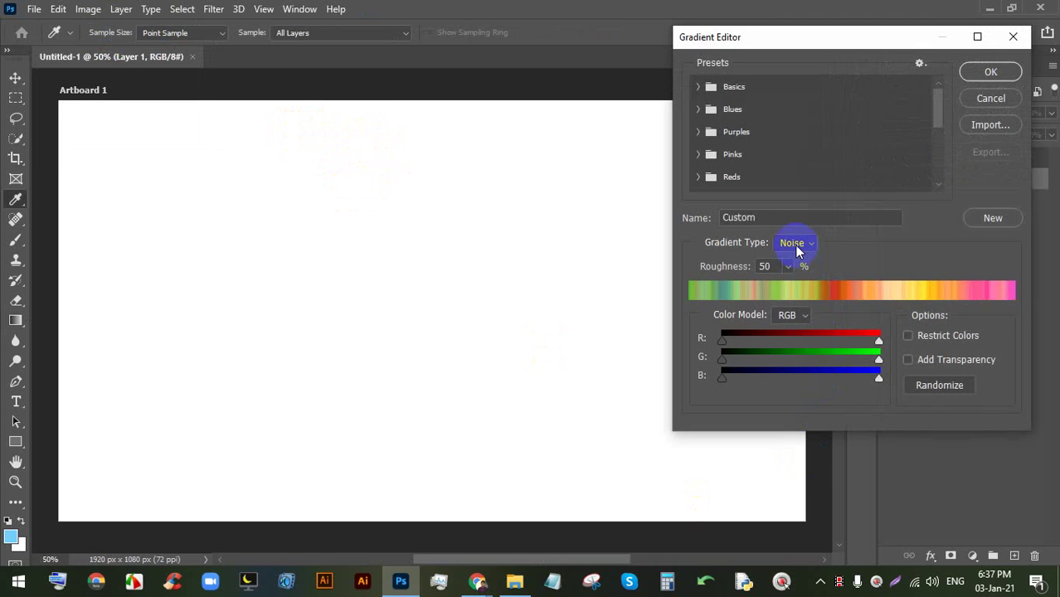
pyautogui.click(788, 258)
pyautogui.click(965, 73)
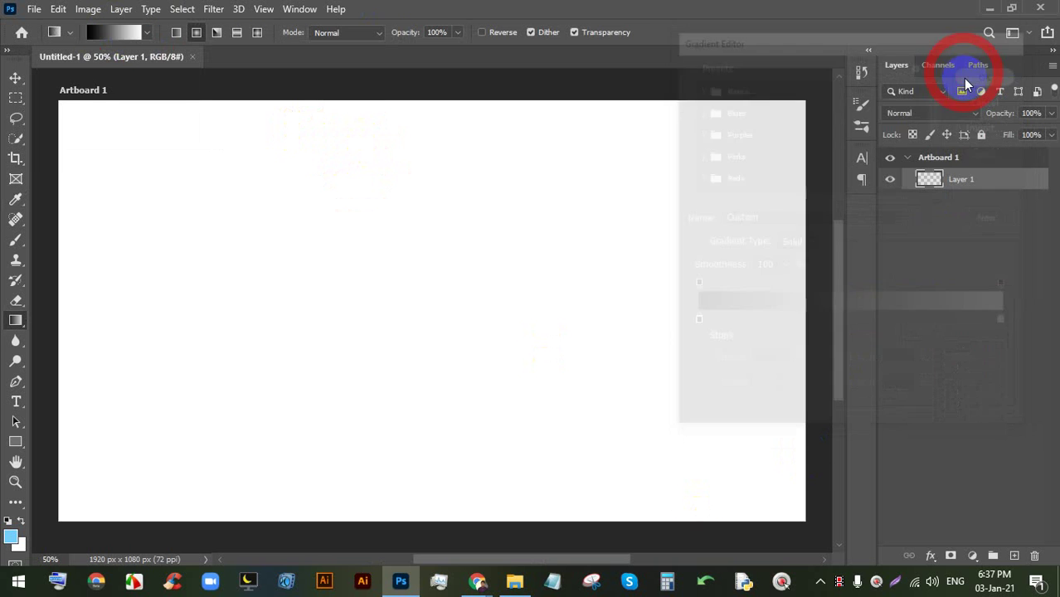
pyautogui.click(512, 583)
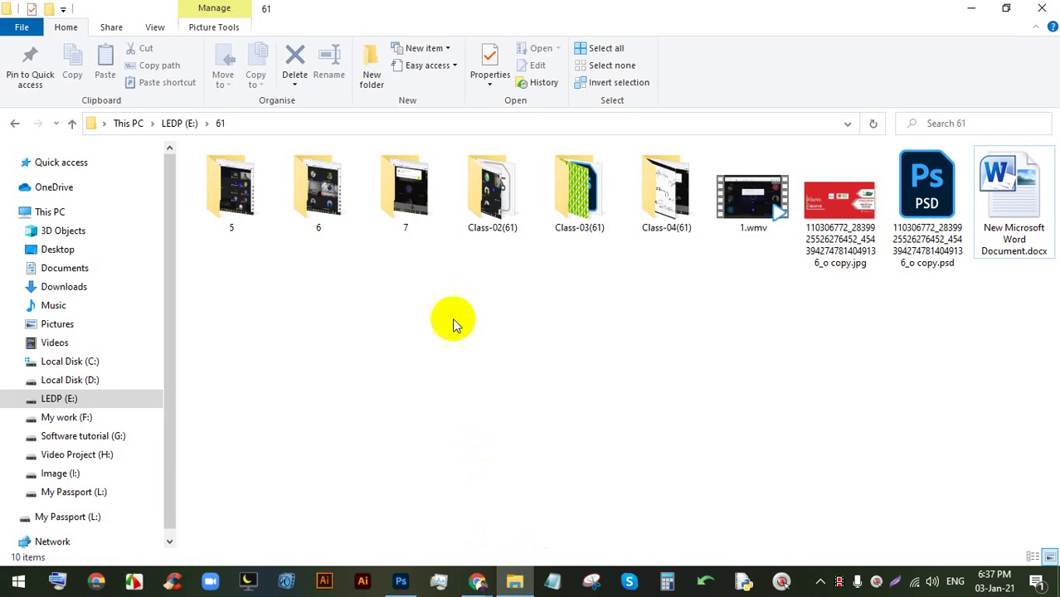
# - Go to the Image folder on LEDP (E:) and drag wTEFI4.jpg onto Photoshop to open it
pyautogui.click(171, 123)
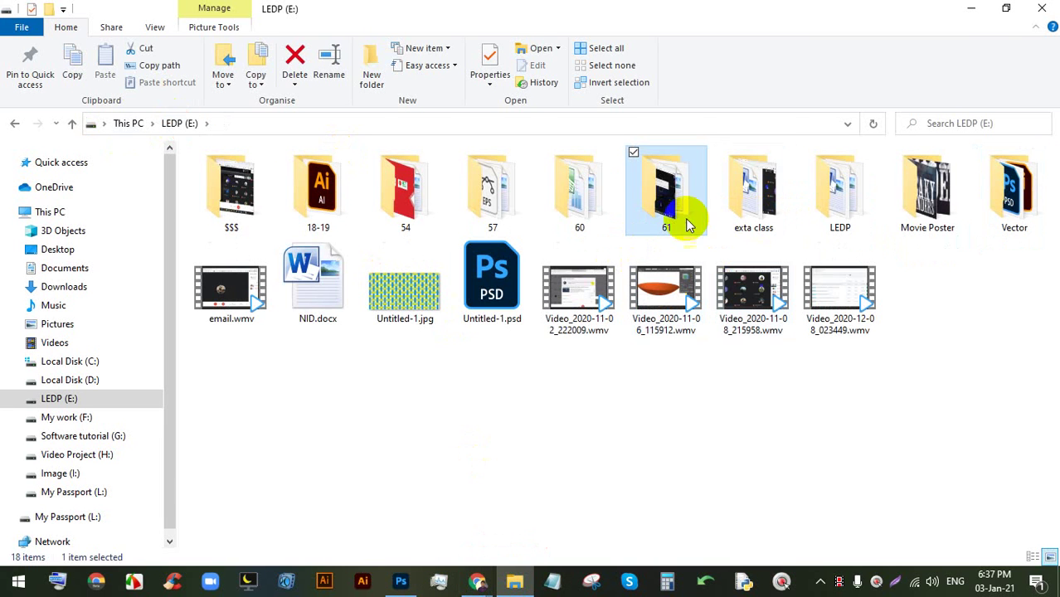
pyautogui.click(863, 197)
pyautogui.doubleClick(863, 197)
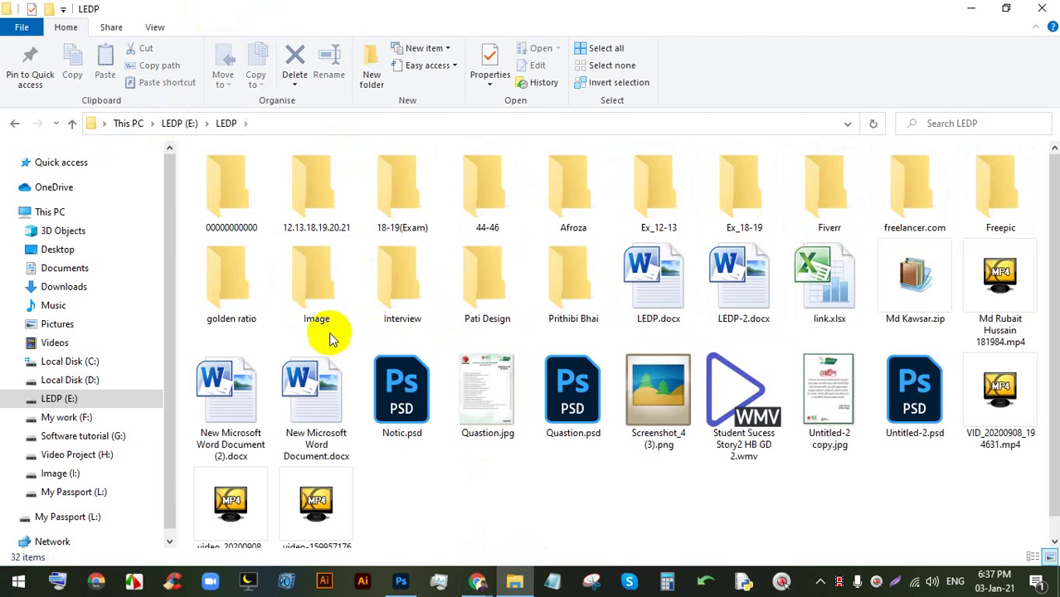
pyautogui.doubleClick(329, 286)
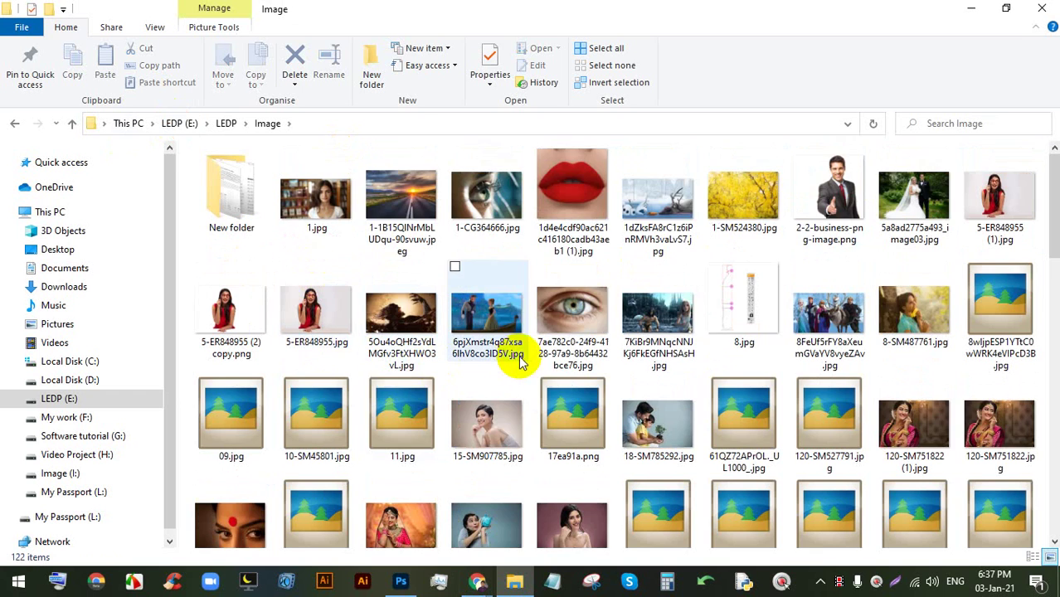
pyautogui.scroll(-5, 502, 386)
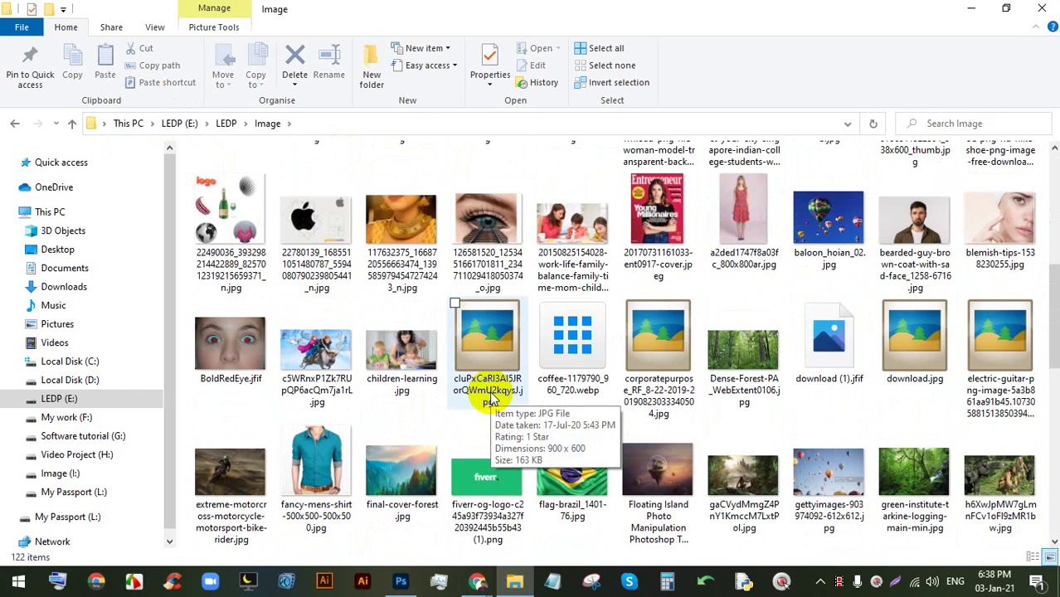
pyautogui.scroll(-5, 498, 406)
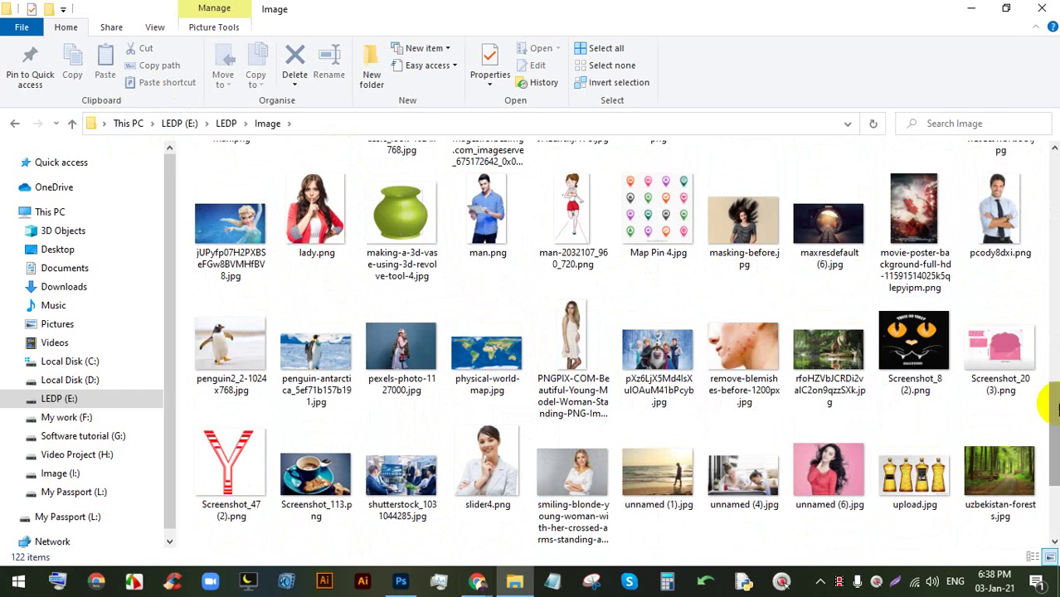
pyautogui.moveTo(1054, 422)
pyautogui.mouseDown()
pyautogui.moveTo(1051, 469)
pyautogui.moveTo(1050, 436)
pyautogui.mouseUp()
pyautogui.moveTo(742, 510); pyautogui.dragTo(438, 65)
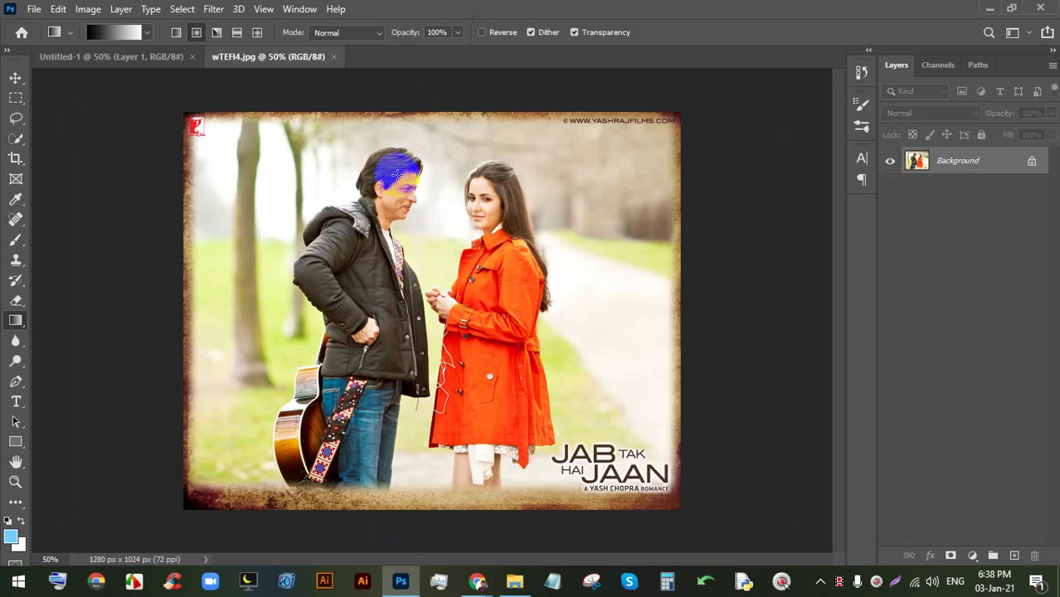
# - Preview various brightness and contrast values on wTEFI4.jpg, then cancel the Brightness/Contrast dialog
pyautogui.click(88, 8)
pyautogui.moveTo(139, 49)
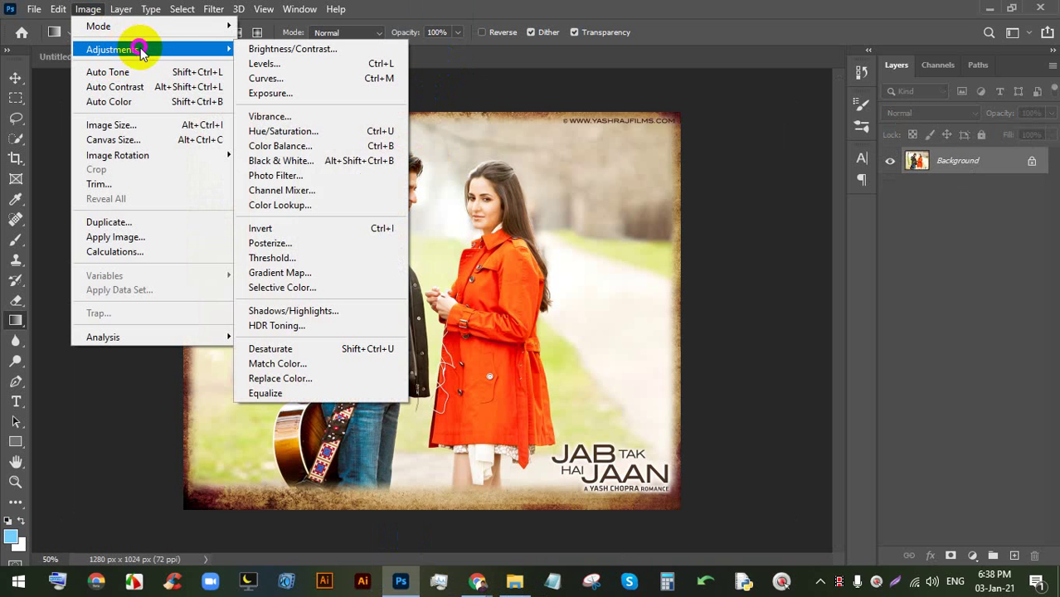
pyautogui.click(349, 52)
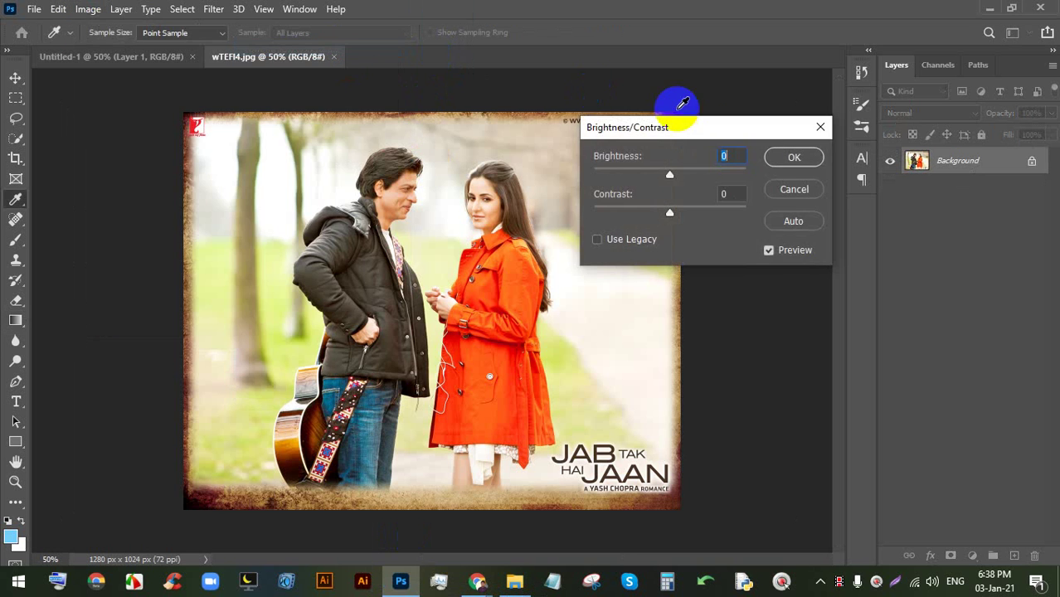
pyautogui.moveTo(687, 137); pyautogui.dragTo(701, 122)
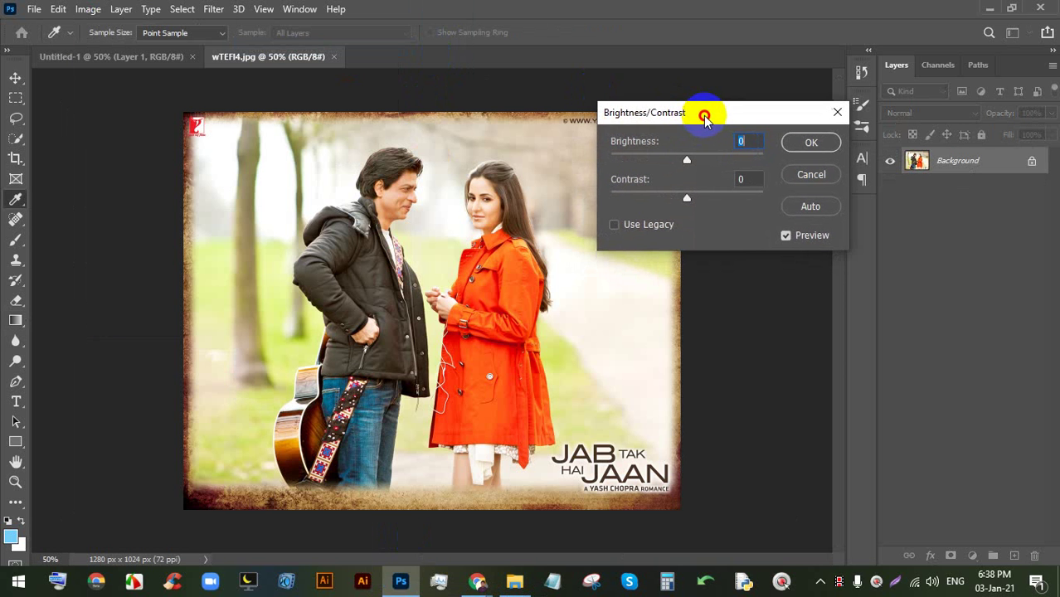
pyautogui.moveTo(689, 160)
pyautogui.mouseDown()
pyautogui.moveTo(672, 159)
pyautogui.moveTo(712, 160)
pyautogui.moveTo(668, 159)
pyautogui.moveTo(711, 160)
pyautogui.moveTo(683, 157)
pyautogui.moveTo(693, 162)
pyautogui.mouseUp()
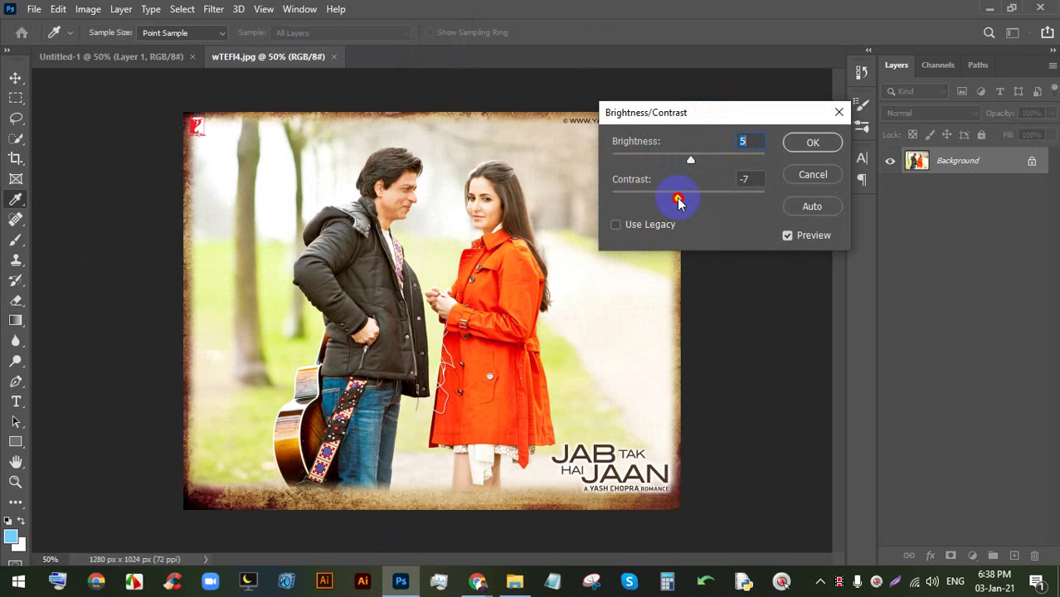
pyautogui.moveTo(648, 201); pyautogui.dragTo(644, 164)
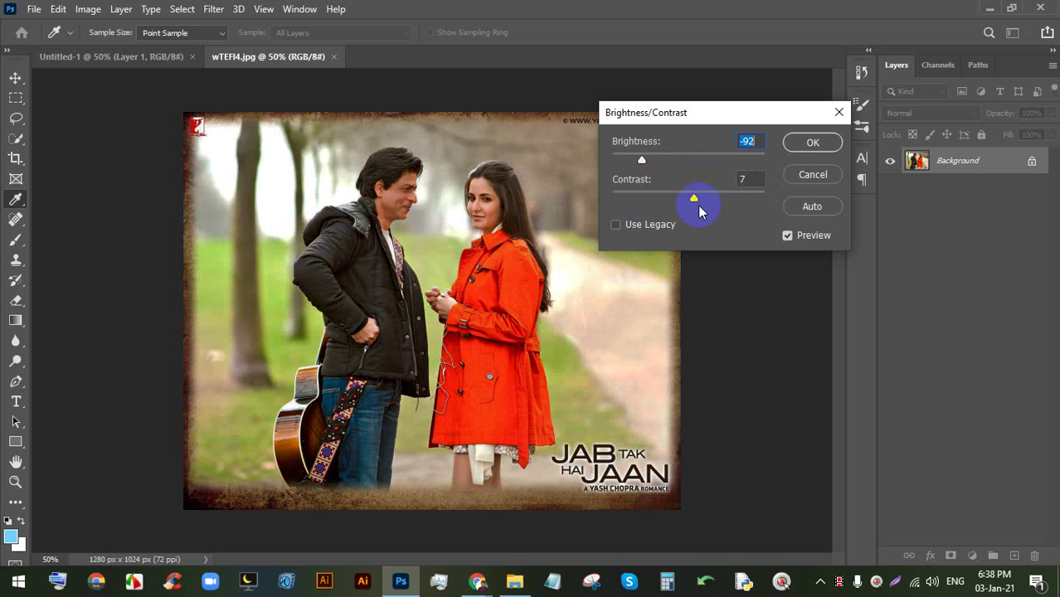
pyautogui.moveTo(618, 204)
pyautogui.mouseDown()
pyautogui.moveTo(700, 202)
pyautogui.moveTo(618, 209)
pyautogui.mouseUp()
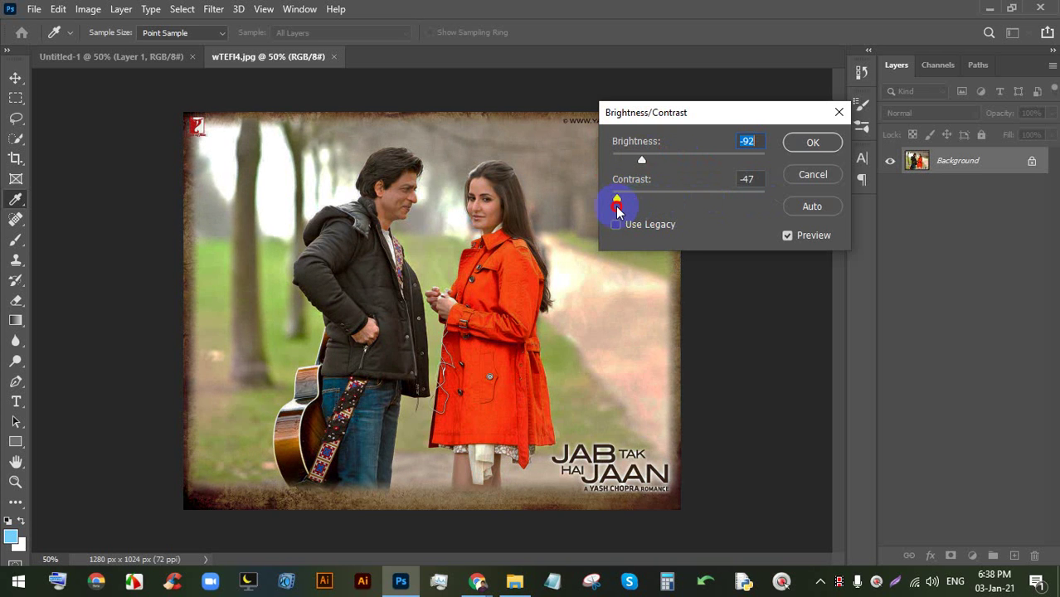
pyautogui.moveTo(685, 213)
pyautogui.mouseDown()
pyautogui.moveTo(751, 205)
pyautogui.moveTo(692, 206)
pyautogui.mouseUp()
pyautogui.moveTo(648, 166); pyautogui.dragTo(695, 166)
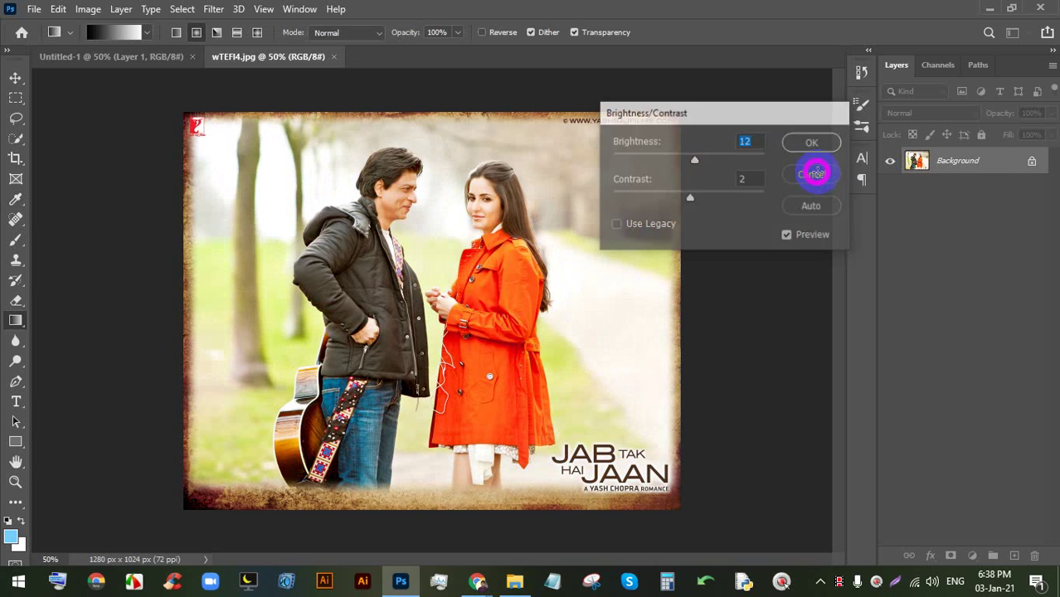
pyautogui.click(813, 175)
pyautogui.click(88, 8)
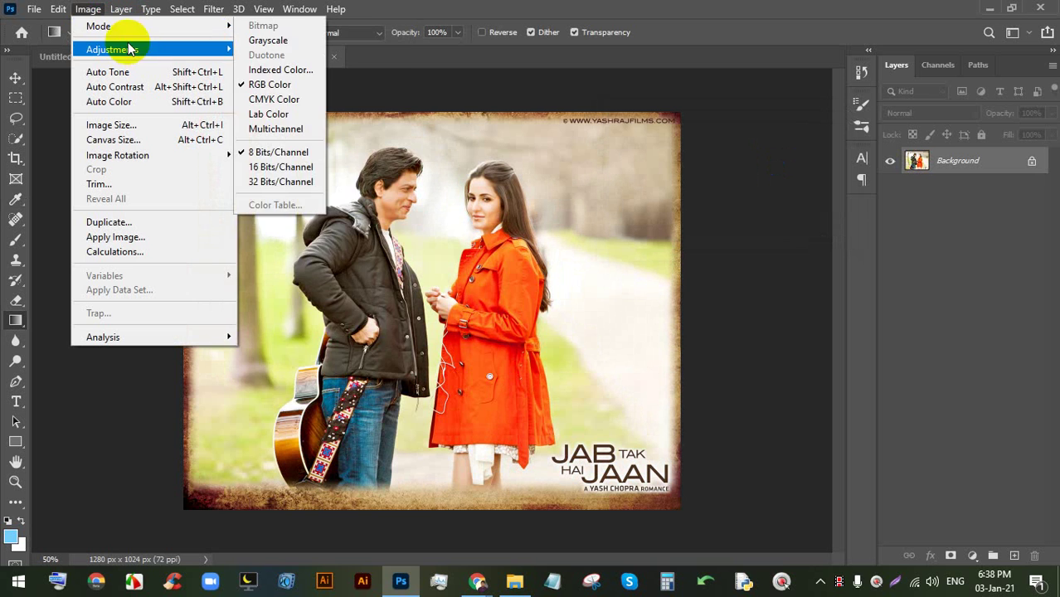
# - Open Levels and preview changes to the output black, output white and midtone levels
pyautogui.moveTo(129, 49)
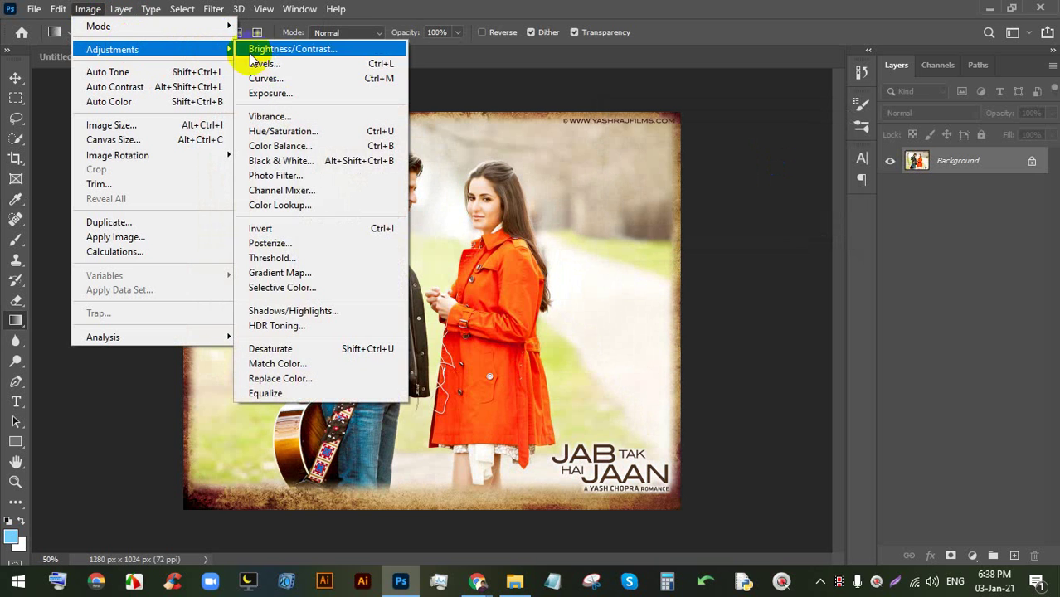
pyautogui.click(340, 65)
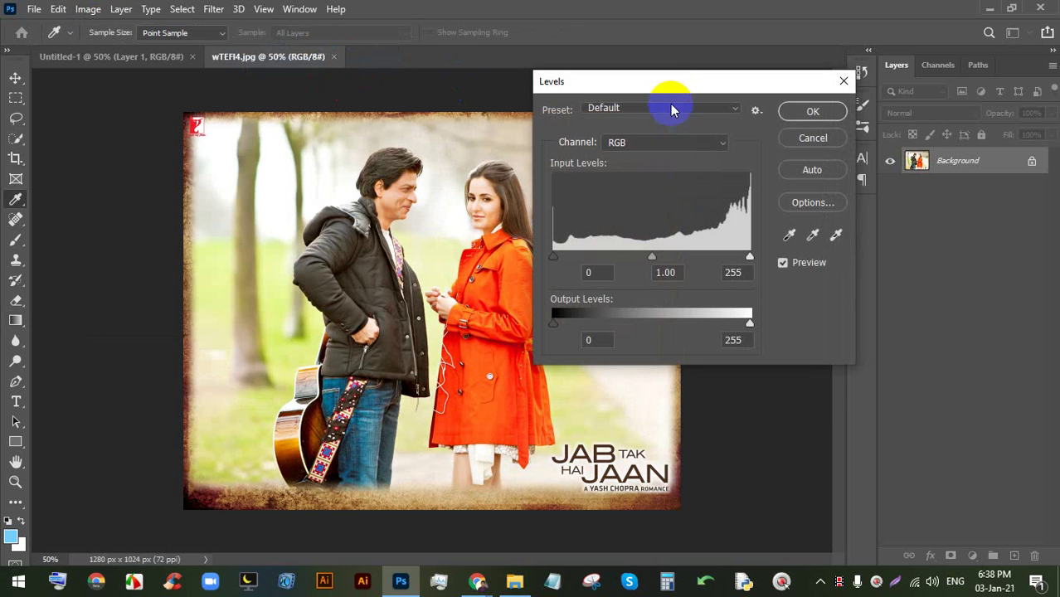
pyautogui.moveTo(674, 85); pyautogui.dragTo(738, 119)
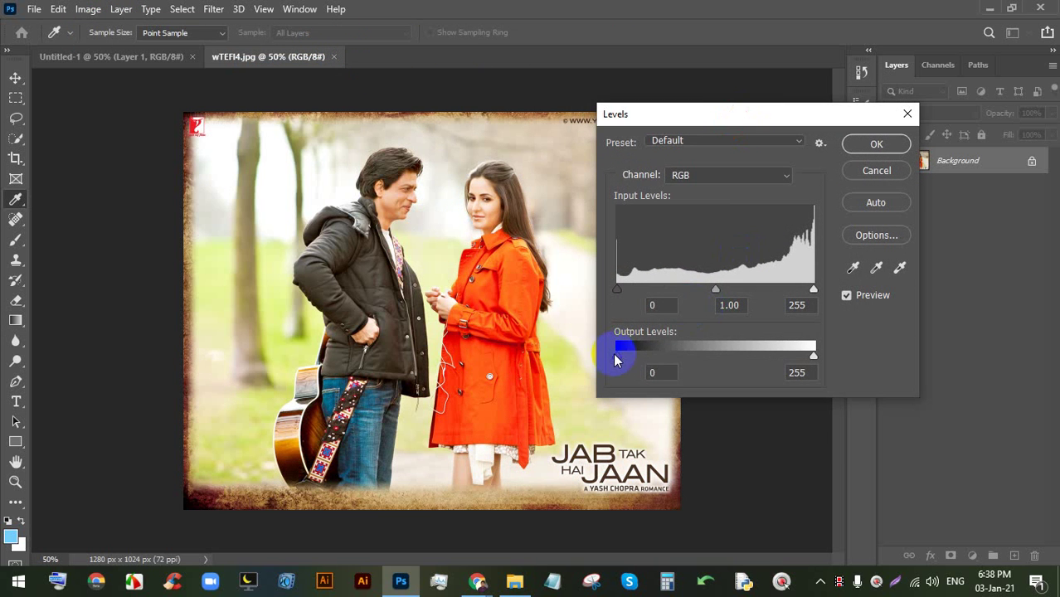
pyautogui.moveTo(632, 358)
pyautogui.mouseDown()
pyautogui.moveTo(658, 358)
pyautogui.moveTo(612, 357)
pyautogui.mouseUp()
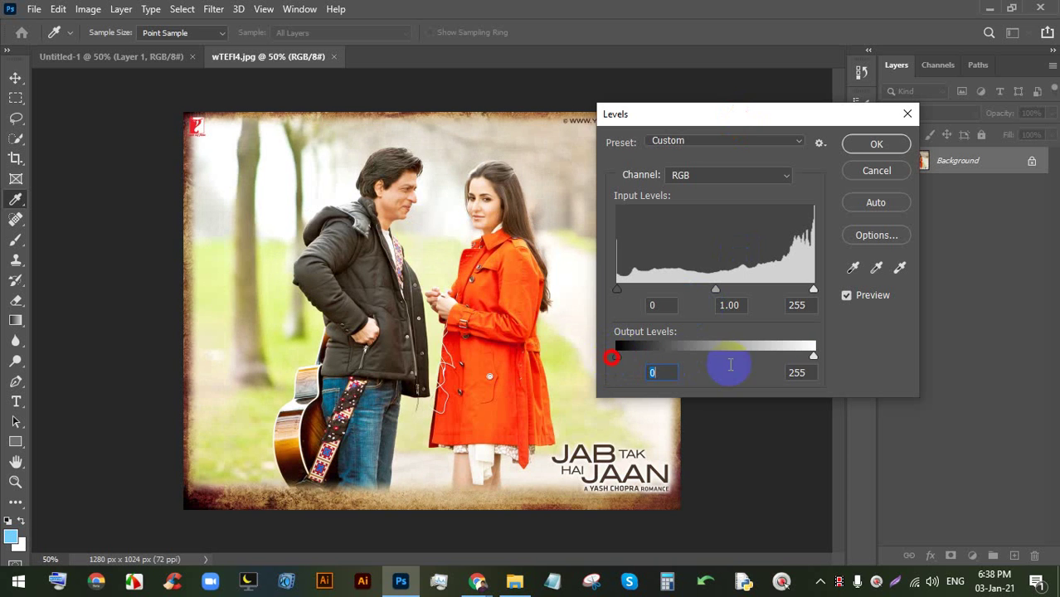
pyautogui.moveTo(811, 368); pyautogui.dragTo(845, 360)
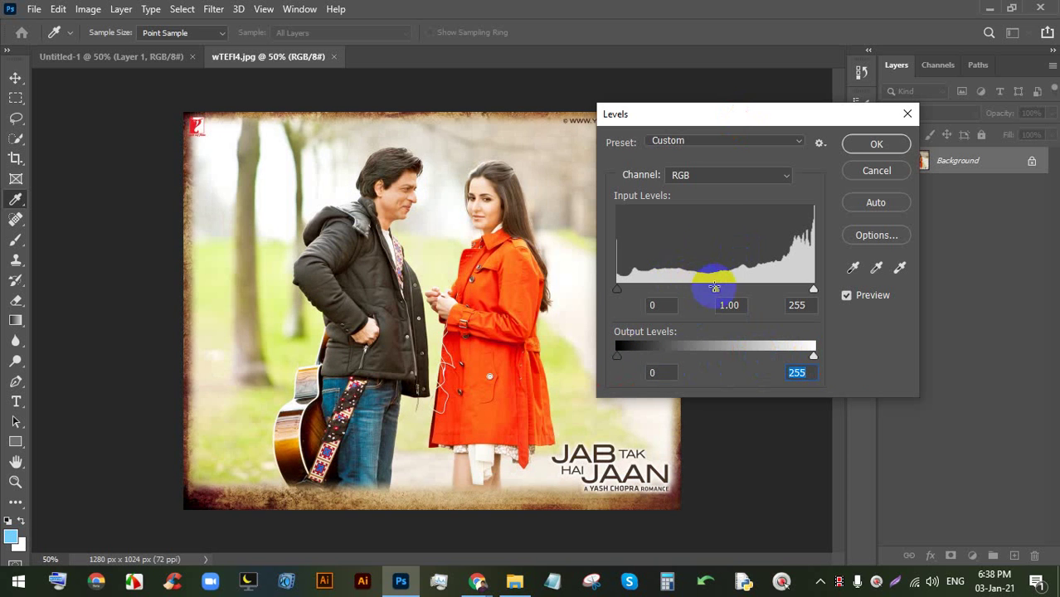
pyautogui.moveTo(719, 293)
pyautogui.mouseDown()
pyautogui.moveTo(731, 287)
pyautogui.moveTo(714, 289)
pyautogui.mouseUp()
# - Switch Levels to the Red channel, test its output levels, and restore them to 0–255
pyautogui.click(719, 174)
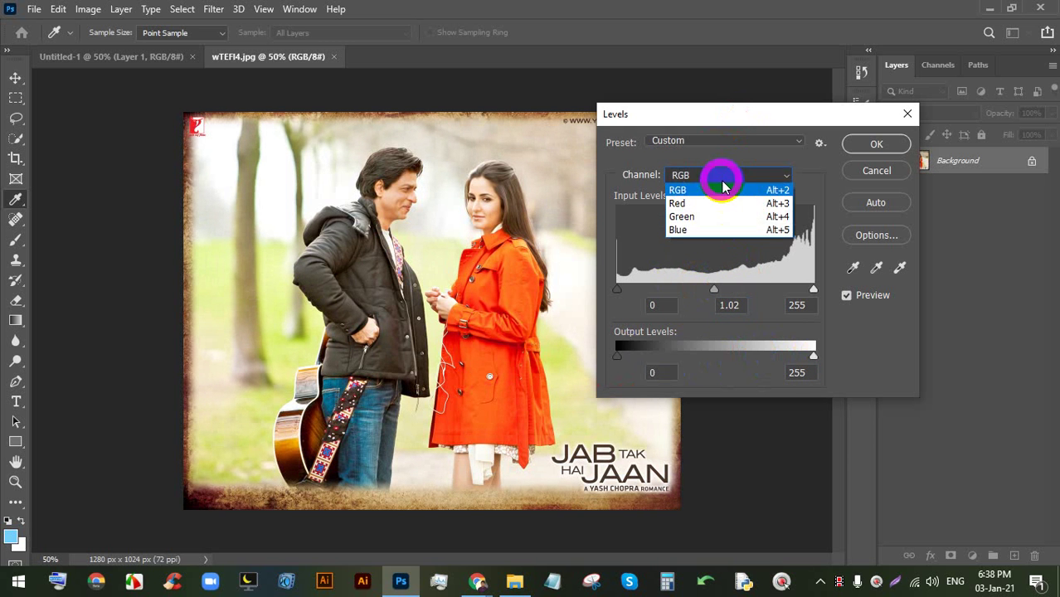
pyautogui.click(727, 203)
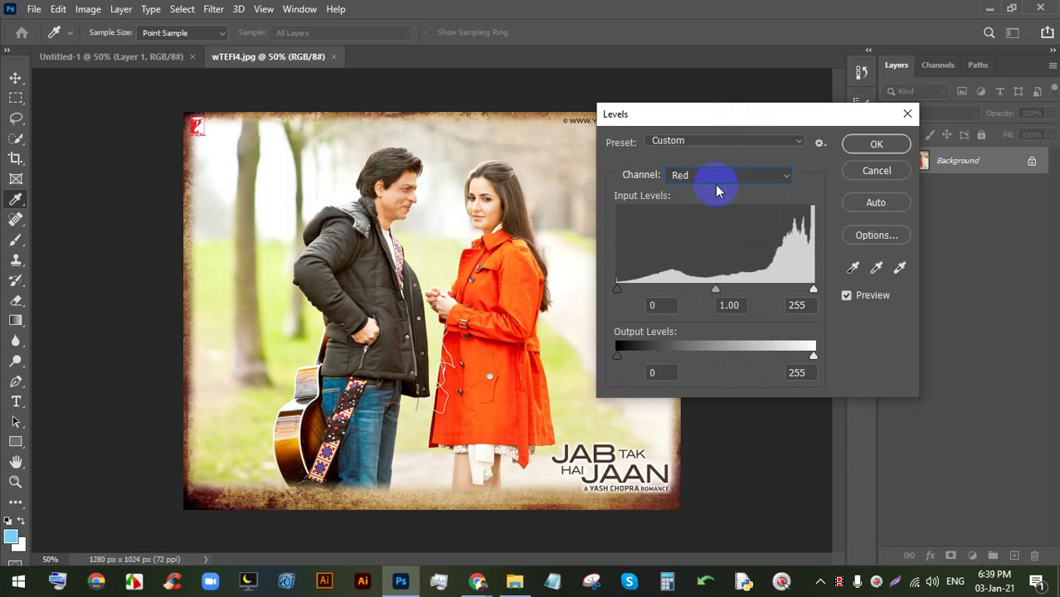
pyautogui.moveTo(623, 356)
pyautogui.mouseDown()
pyautogui.moveTo(682, 355)
pyautogui.moveTo(637, 355)
pyautogui.mouseUp()
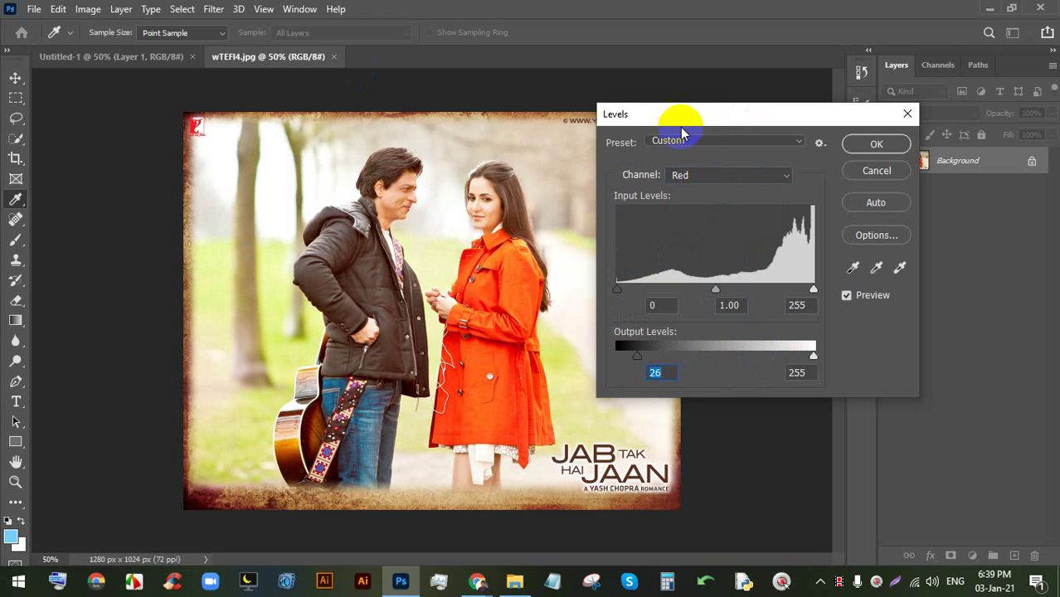
pyautogui.moveTo(682, 114); pyautogui.dragTo(777, 108)
pyautogui.moveTo(733, 349); pyautogui.dragTo(697, 349)
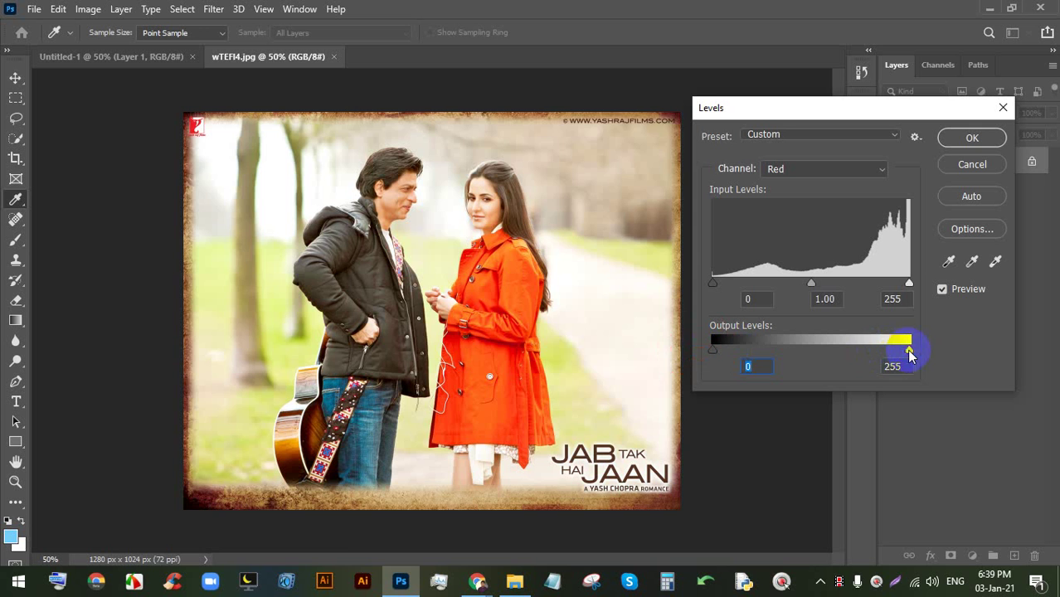
pyautogui.moveTo(910, 353); pyautogui.dragTo(977, 355)
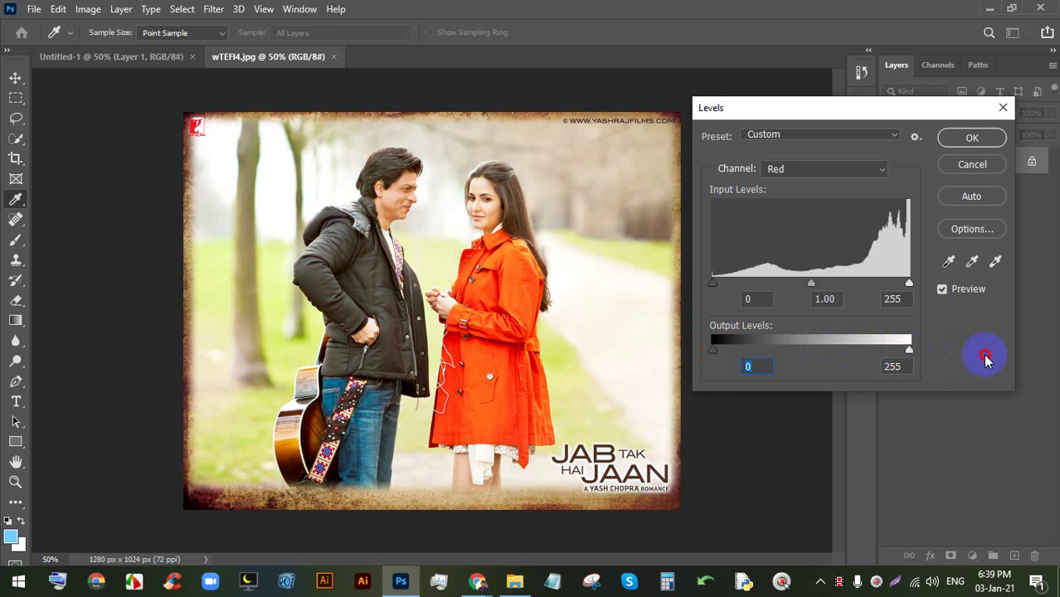
pyautogui.click(838, 136)
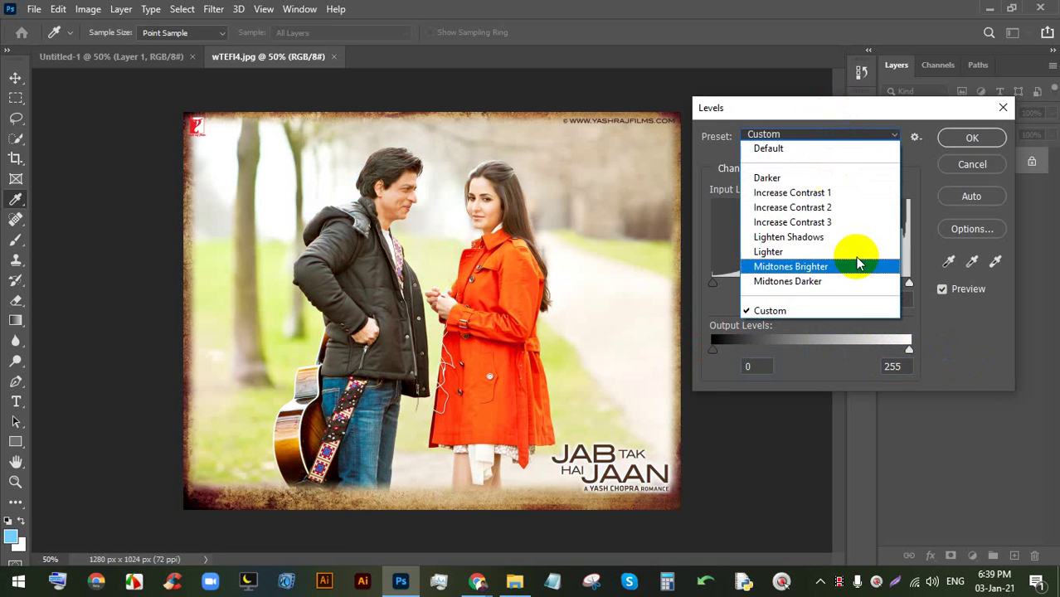
# - Preview the Darker and then Midtones Darker Levels presets, then cancel Levels
pyautogui.click(802, 179)
pyautogui.click(797, 137)
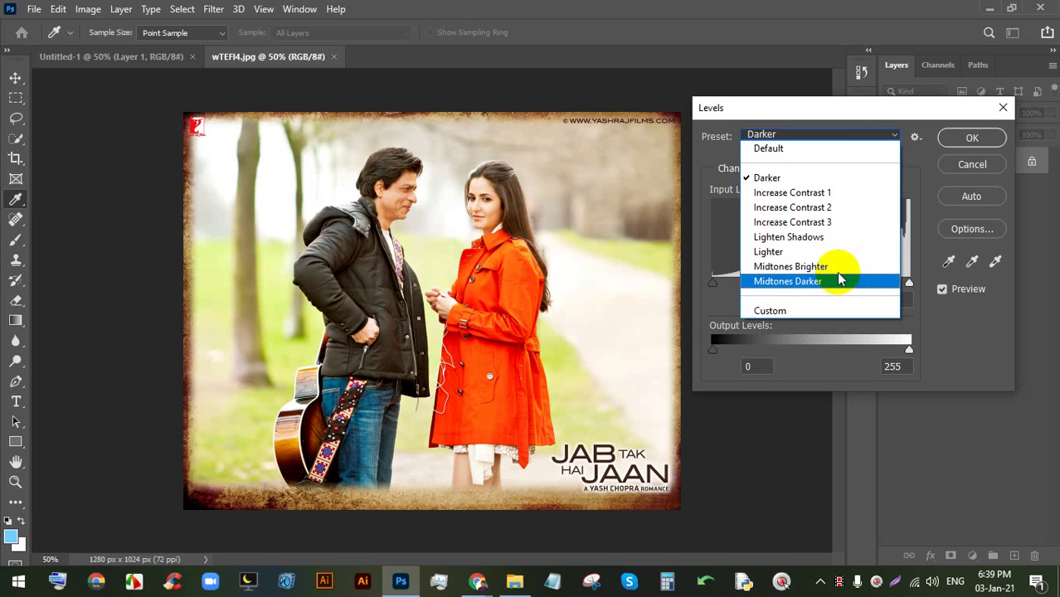
pyautogui.click(845, 283)
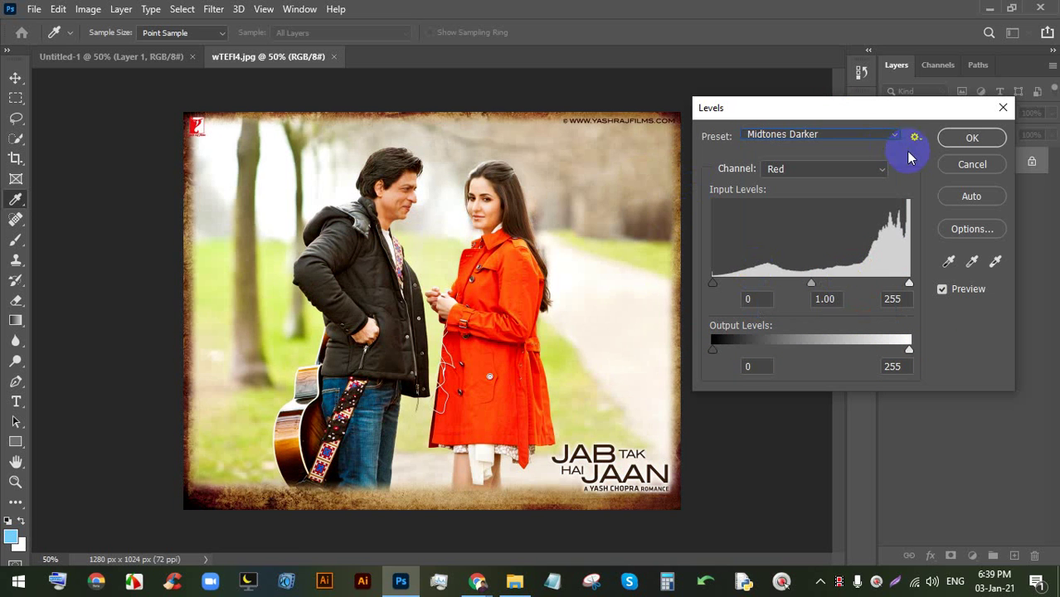
pyautogui.click(973, 164)
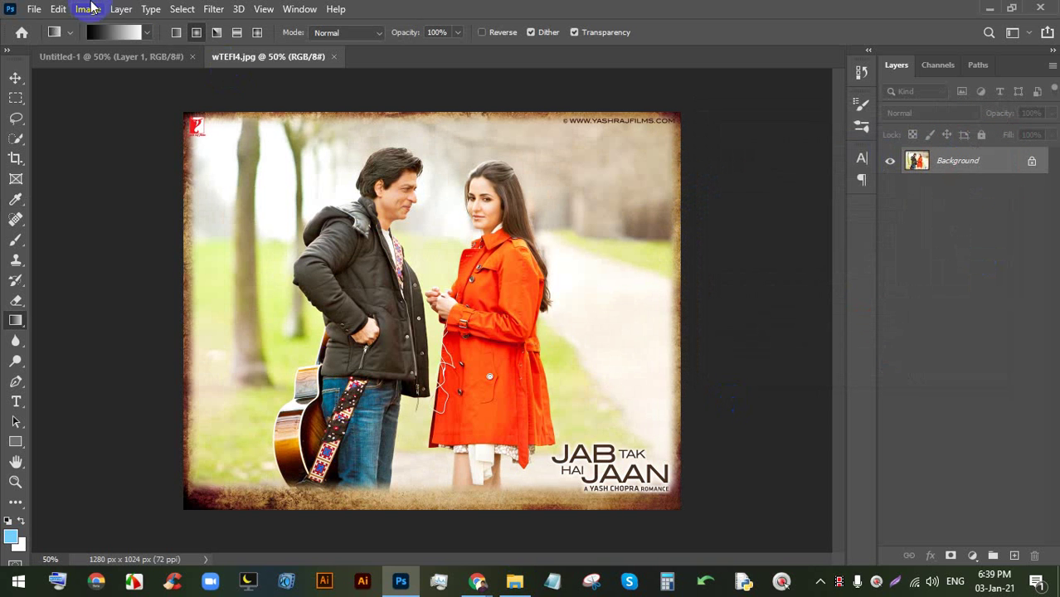
# - Reopen Levels and preview the Midtones Brighter preset (midtone 1.25)
pyautogui.click(121, 9)
pyautogui.moveTo(88, 9)
pyautogui.click(112, 49)
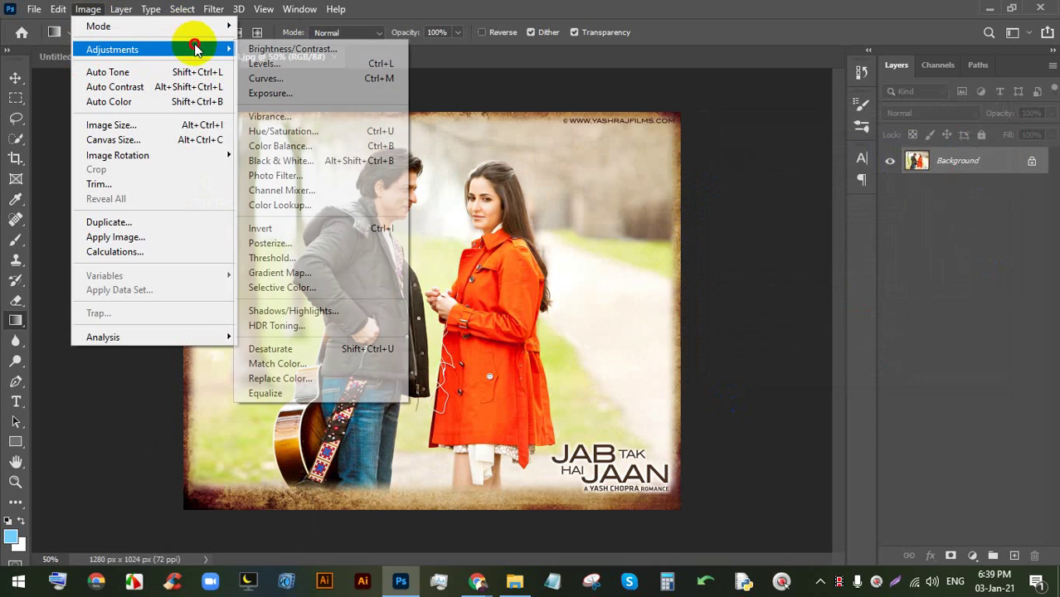
pyautogui.click(378, 64)
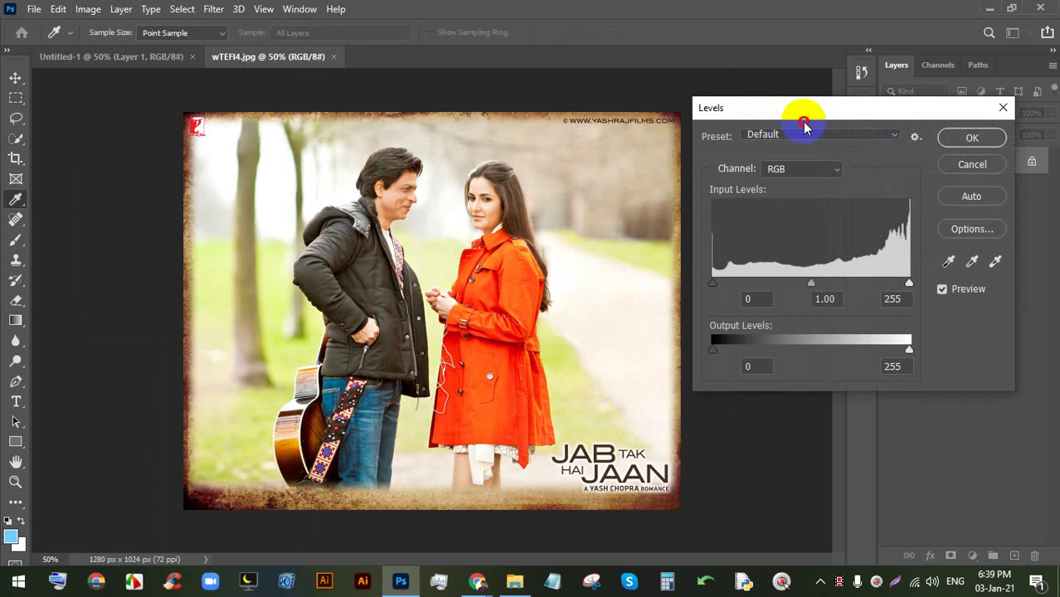
pyautogui.moveTo(754, 108); pyautogui.dragTo(763, 73)
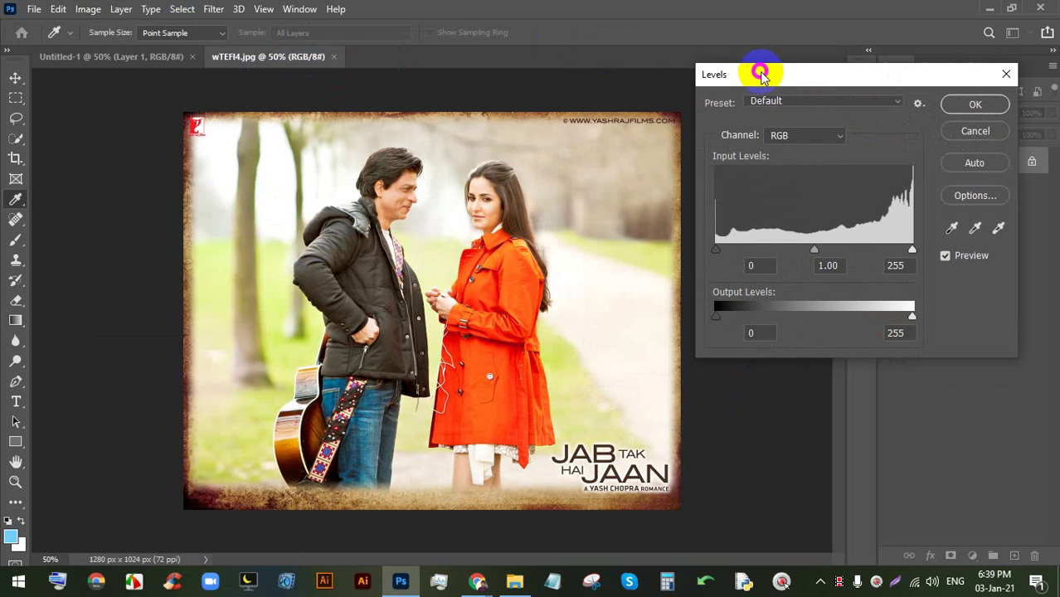
pyautogui.click(809, 102)
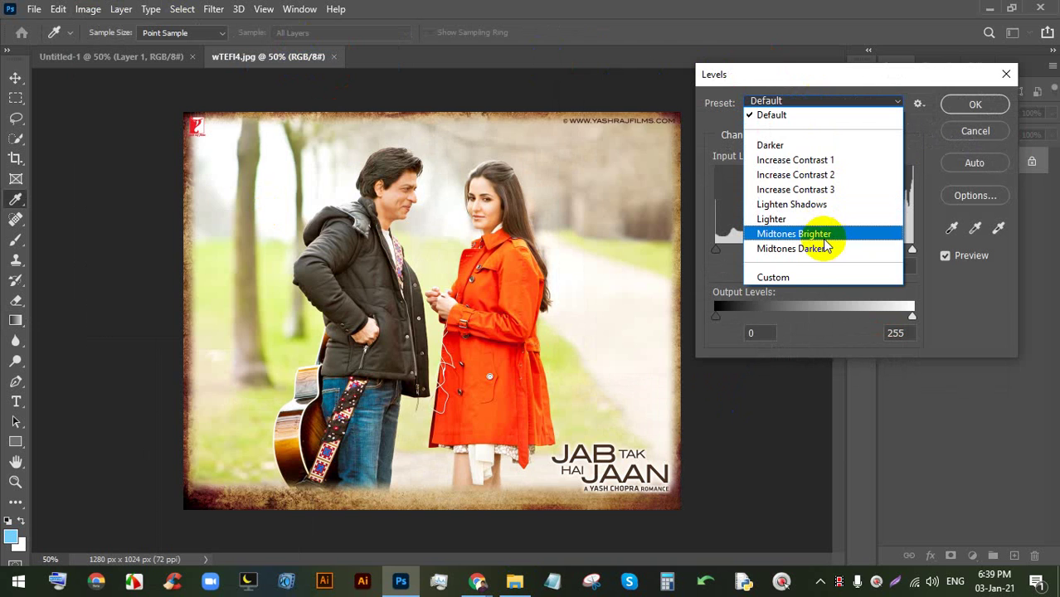
pyautogui.click(821, 236)
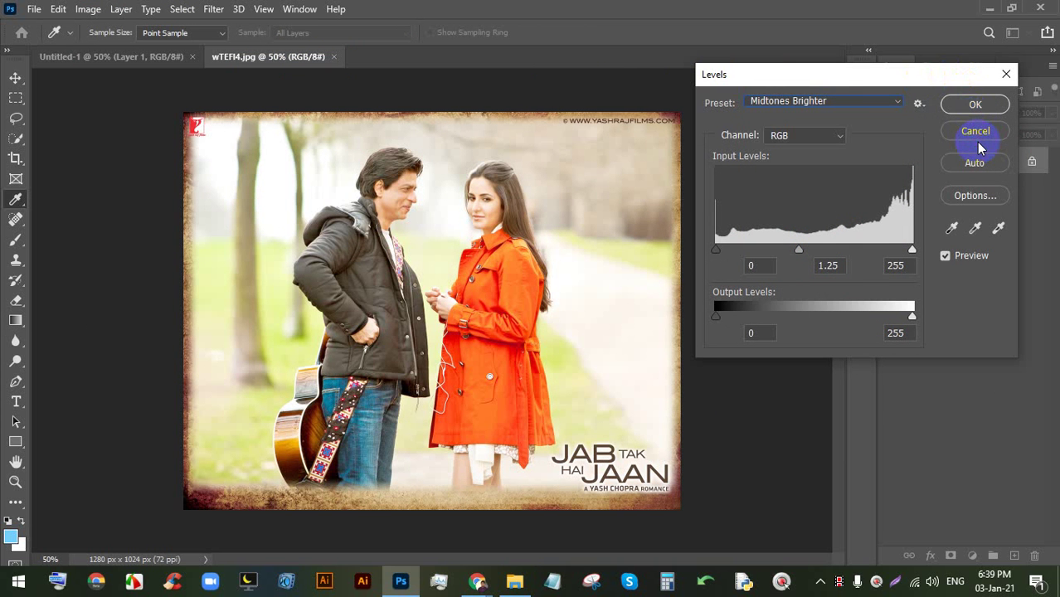
pyautogui.moveTo(847, 78); pyautogui.dragTo(822, 90)
# - Check the video call twice, then cancel Levels in Photoshop, leaving wTEFI4.jpg unchanged
pyautogui.click(479, 581)
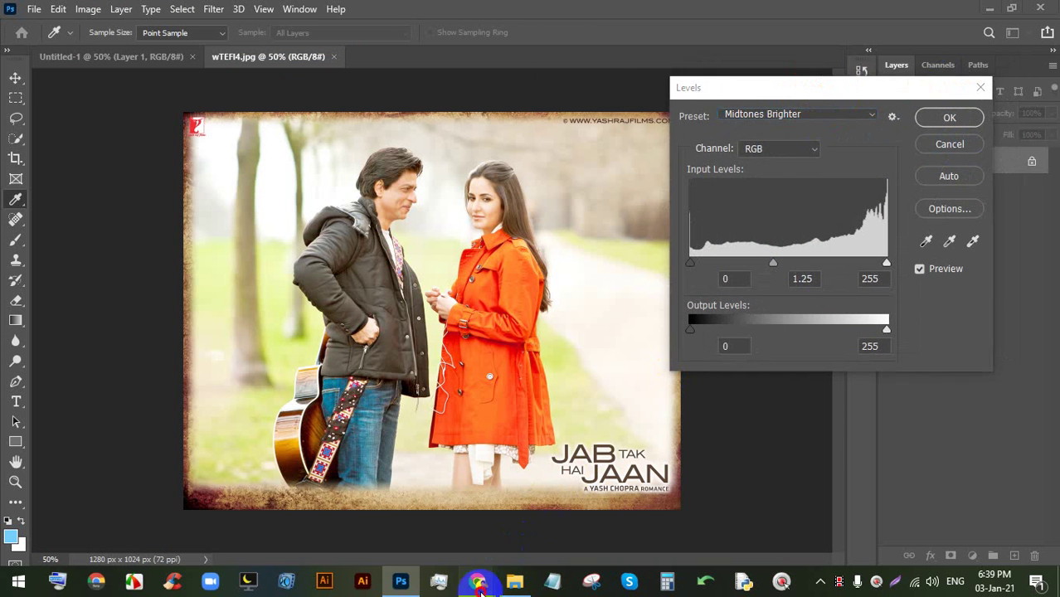
pyautogui.click(420, 527)
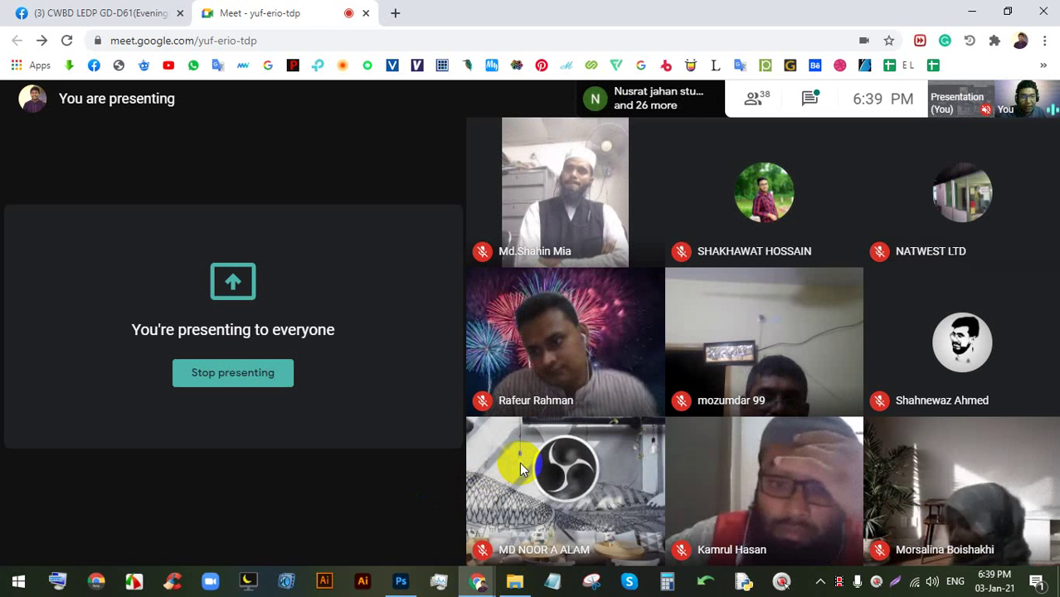
pyautogui.click(400, 581)
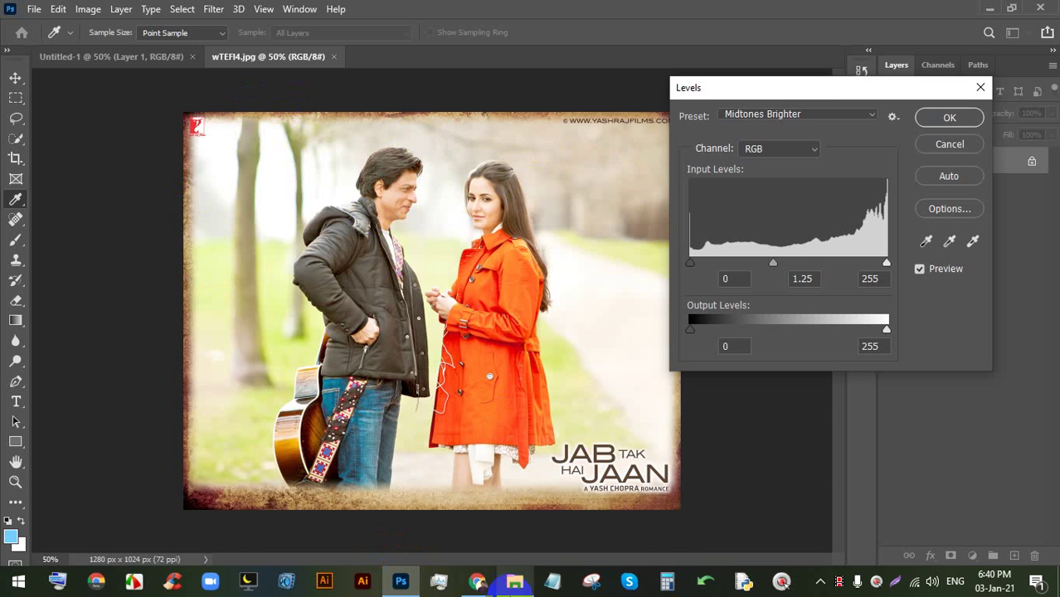
pyautogui.click(478, 581)
pyautogui.click(455, 554)
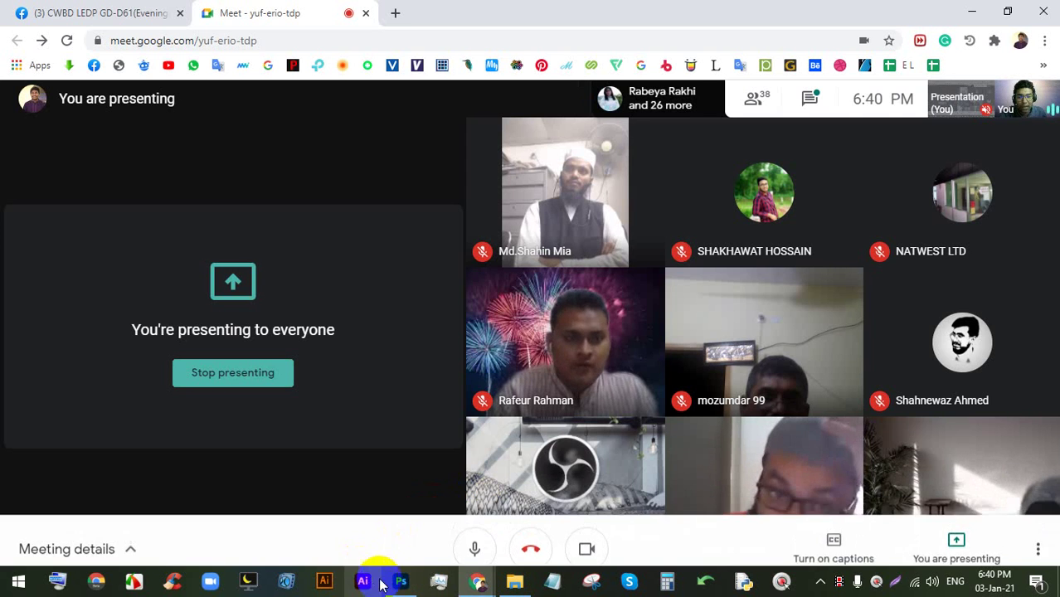
pyautogui.click(395, 583)
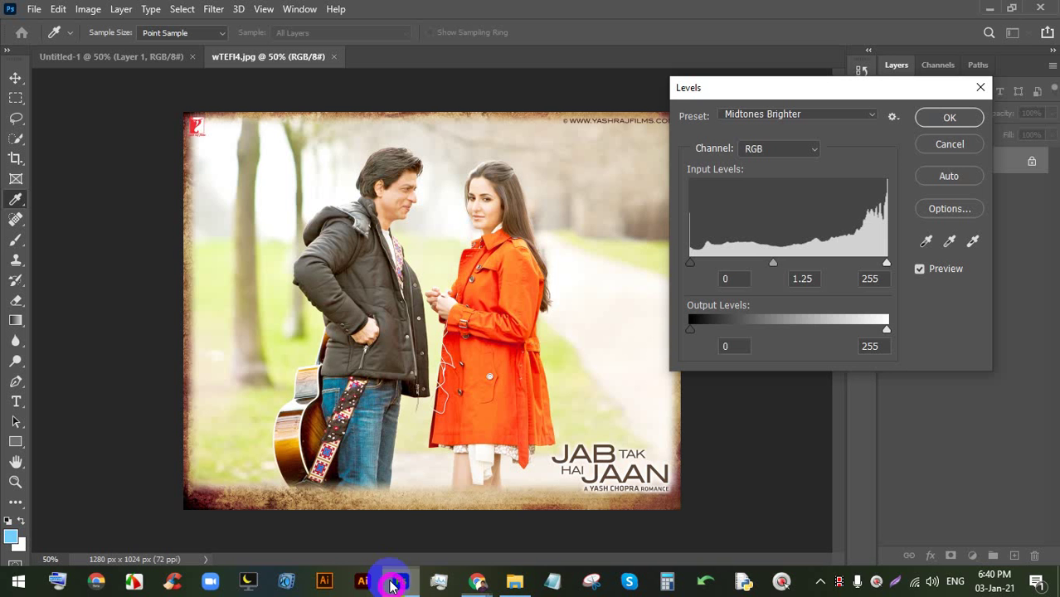
pyautogui.click(928, 147)
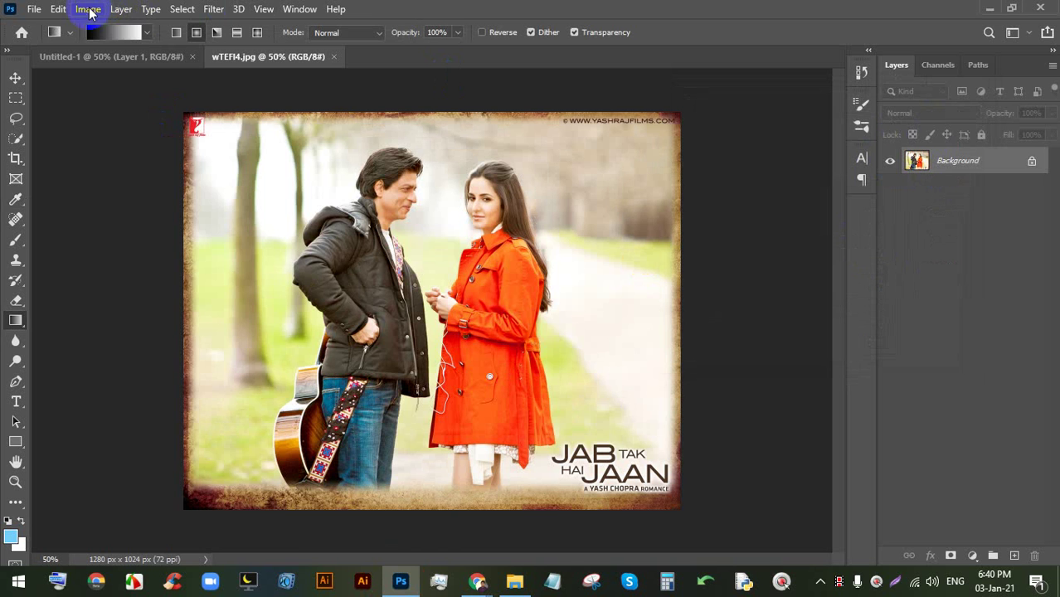
pyautogui.click(90, 10)
pyautogui.click(121, 49)
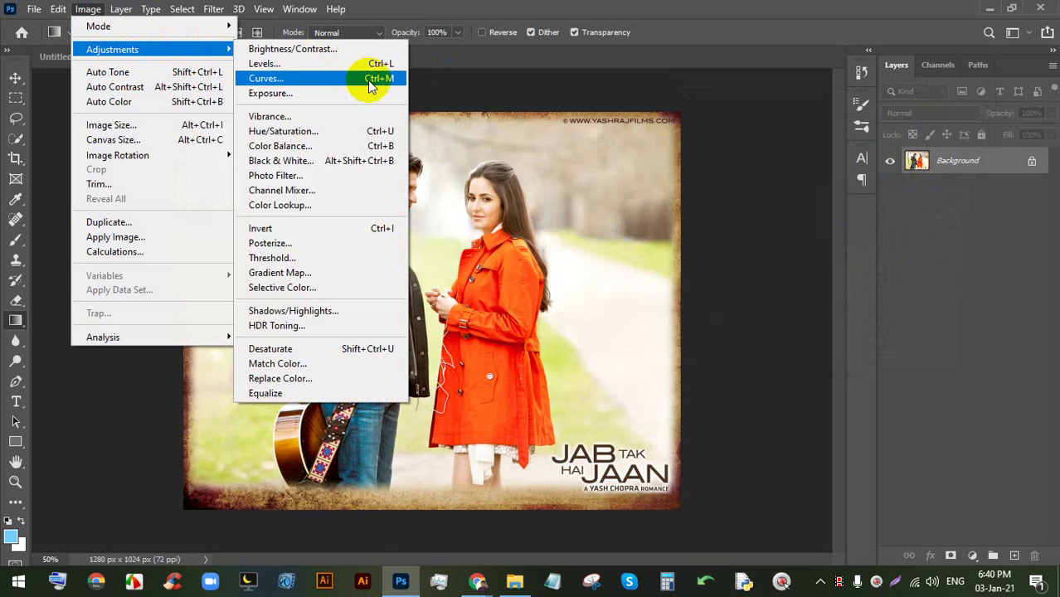
pyautogui.click(357, 81)
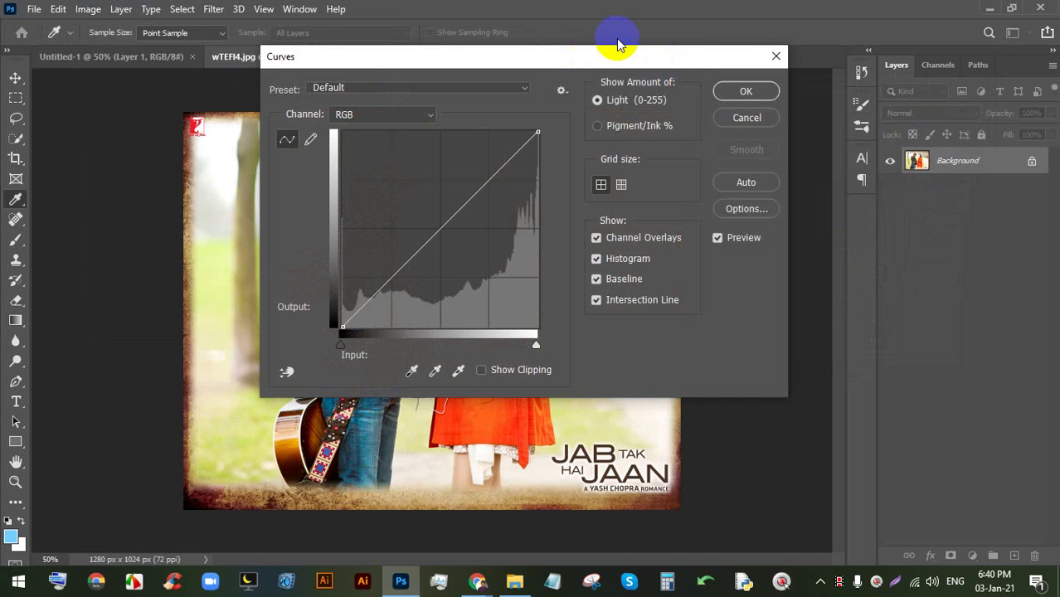
pyautogui.moveTo(556, 55); pyautogui.dragTo(868, 62)
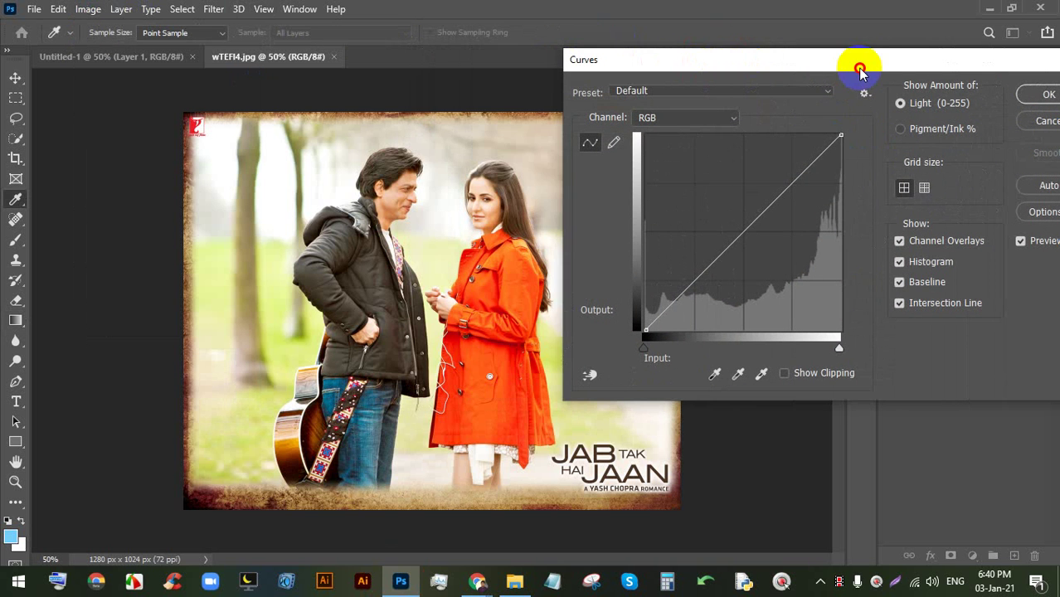
pyautogui.moveTo(816, 161)
pyautogui.mouseDown()
pyautogui.moveTo(814, 145)
pyautogui.moveTo(819, 170)
pyautogui.moveTo(807, 151)
pyautogui.moveTo(812, 163)
pyautogui.mouseUp()
pyautogui.moveTo(799, 60); pyautogui.dragTo(873, 46)
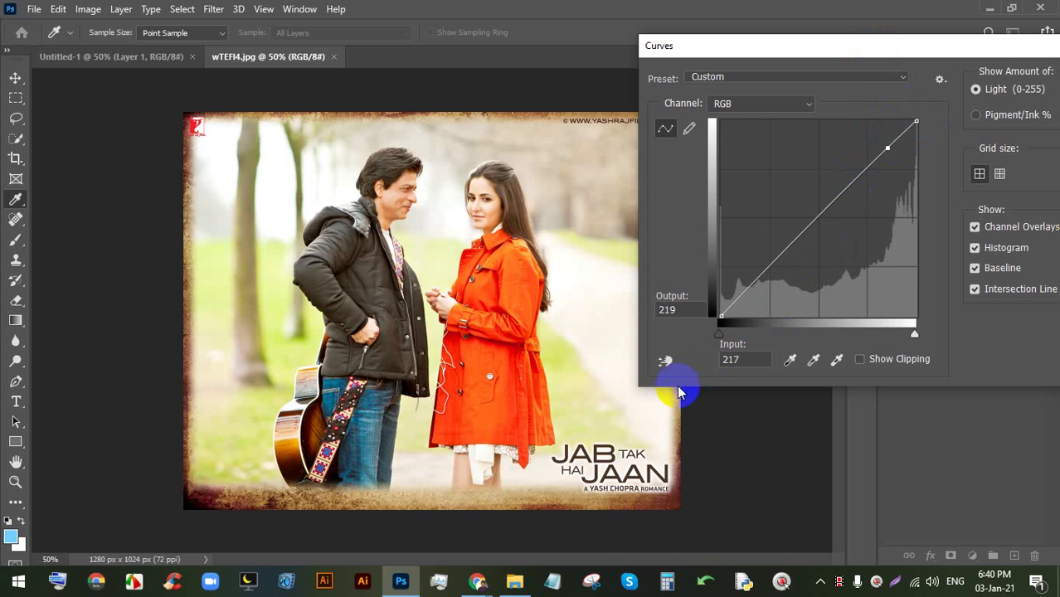
pyautogui.click(875, 149)
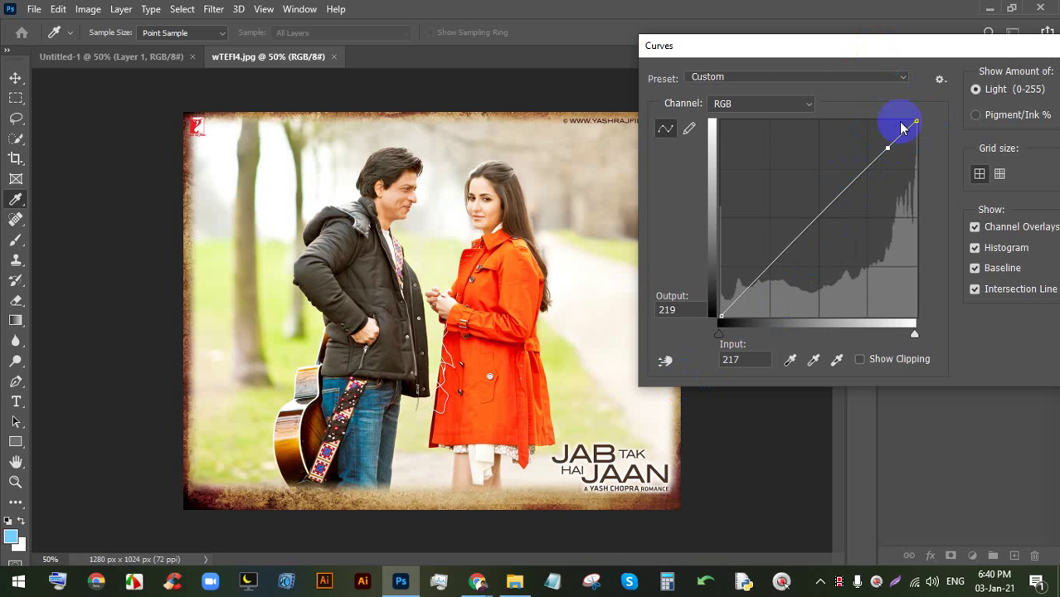
pyautogui.moveTo(855, 46); pyautogui.dragTo(783, 21)
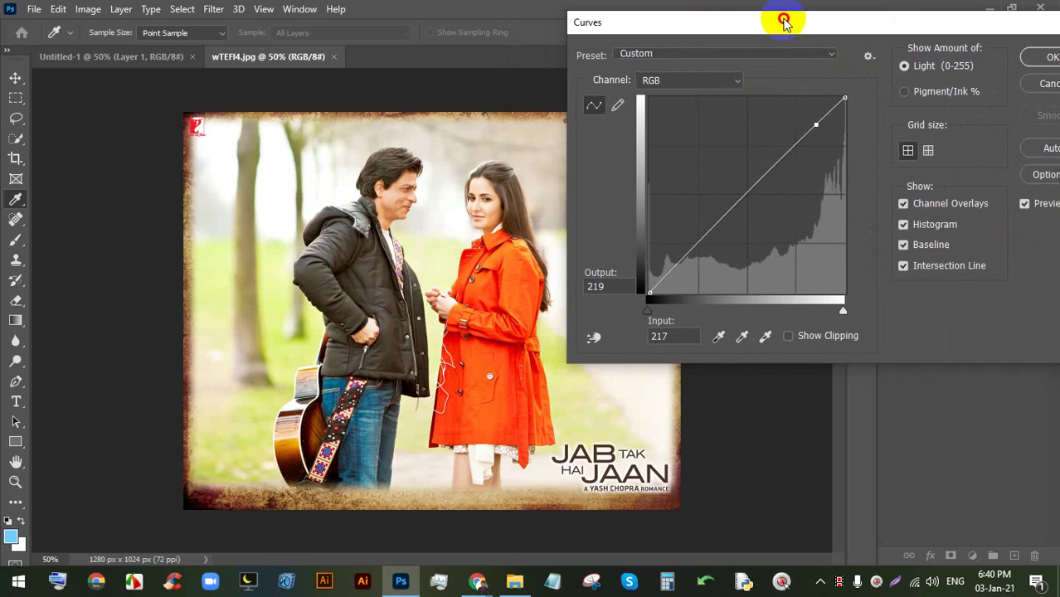
pyautogui.click(820, 54)
pyautogui.click(820, 54)
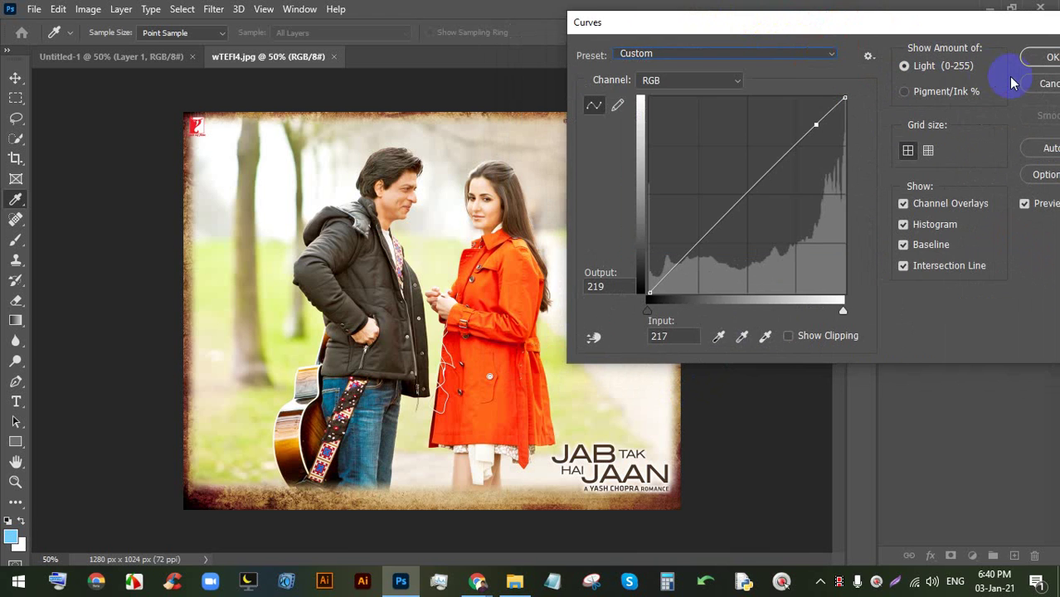
pyautogui.click(1037, 84)
pyautogui.click(16, 281)
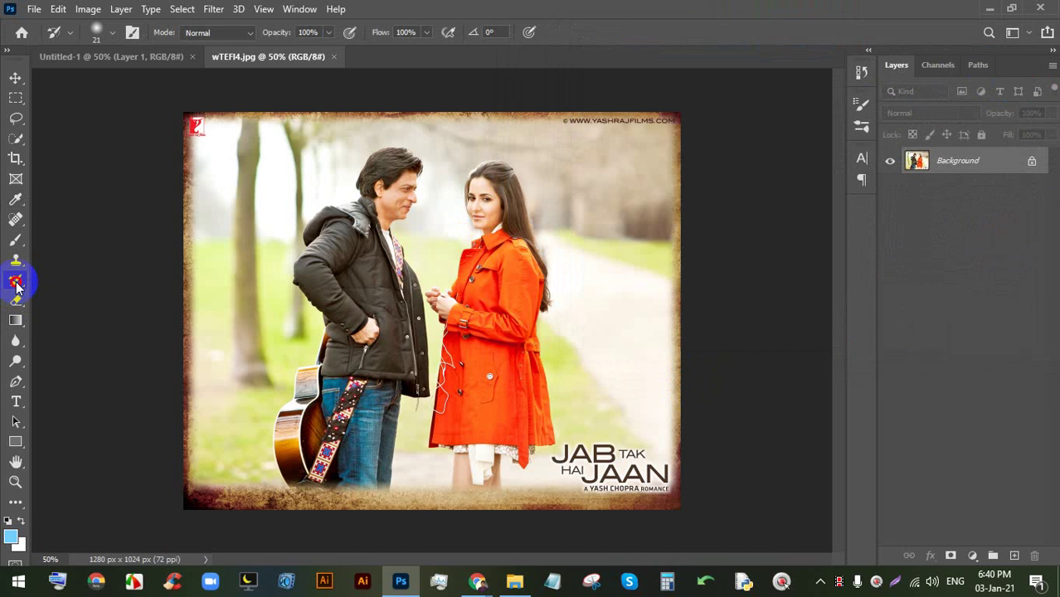
# - Switch from the Clone Stamp and Brush tools to the Dodge Tool
pyautogui.click(16, 259)
pyautogui.click(16, 240)
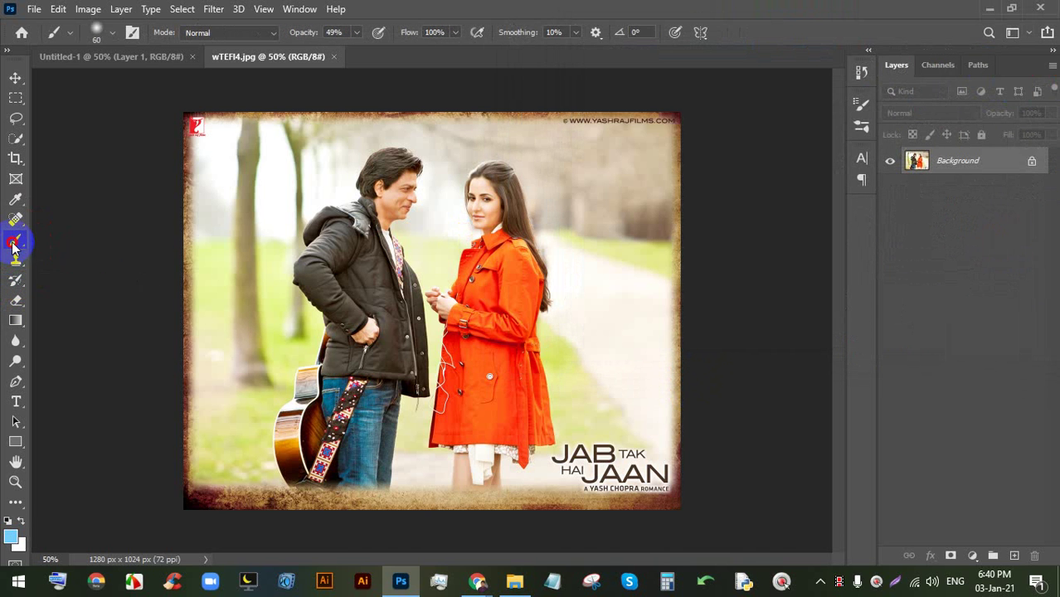
pyautogui.click(16, 363)
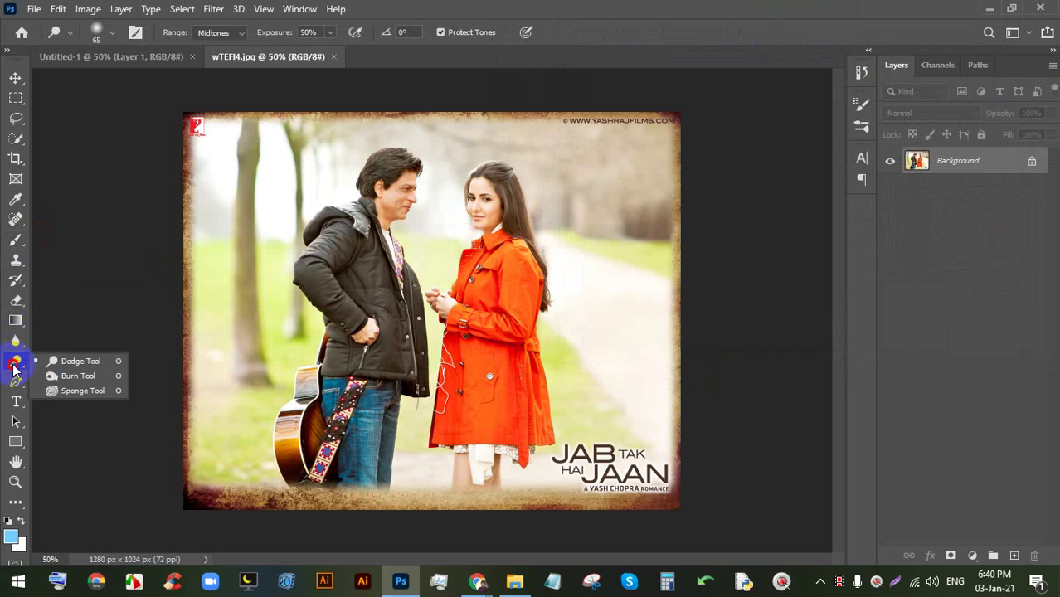
pyautogui.click(72, 360)
# - Check the Dodge Tool's Range options and open the Image > Adjustments list
pyautogui.click(216, 32)
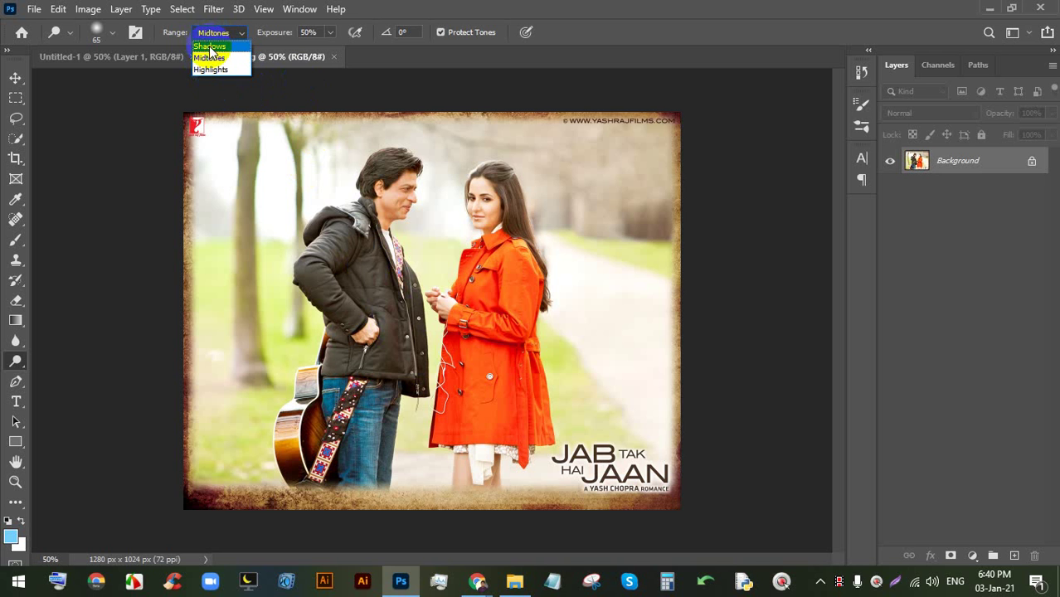
pyautogui.click(98, 11)
pyautogui.moveTo(133, 49)
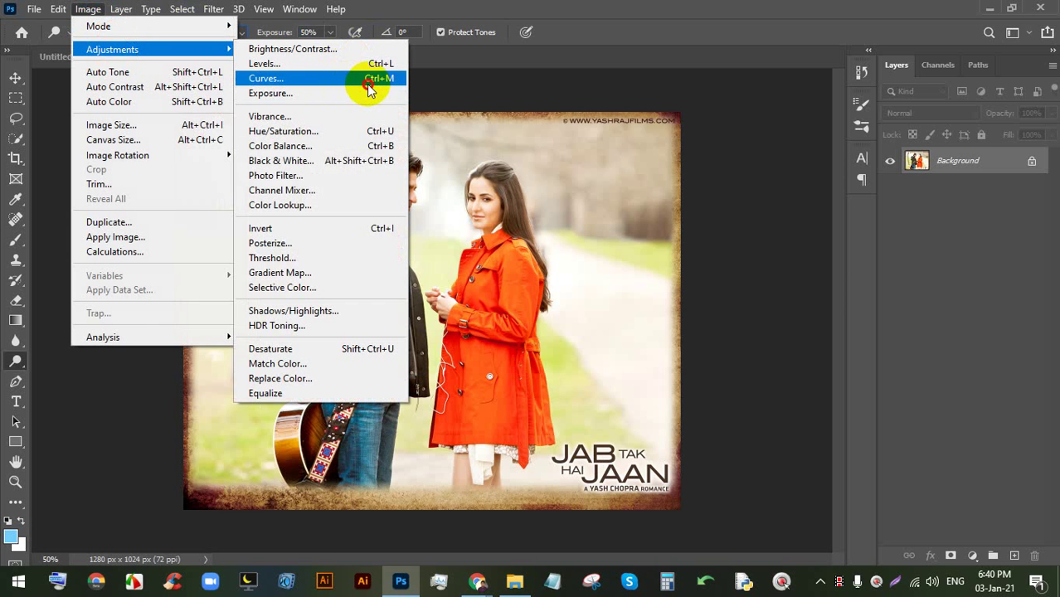
# - Open Curves, move its window off the photo, and pull the top end in to brighten
pyautogui.click(369, 82)
pyautogui.moveTo(530, 70); pyautogui.dragTo(848, 86)
pyautogui.moveTo(856, 149); pyautogui.dragTo(827, 153)
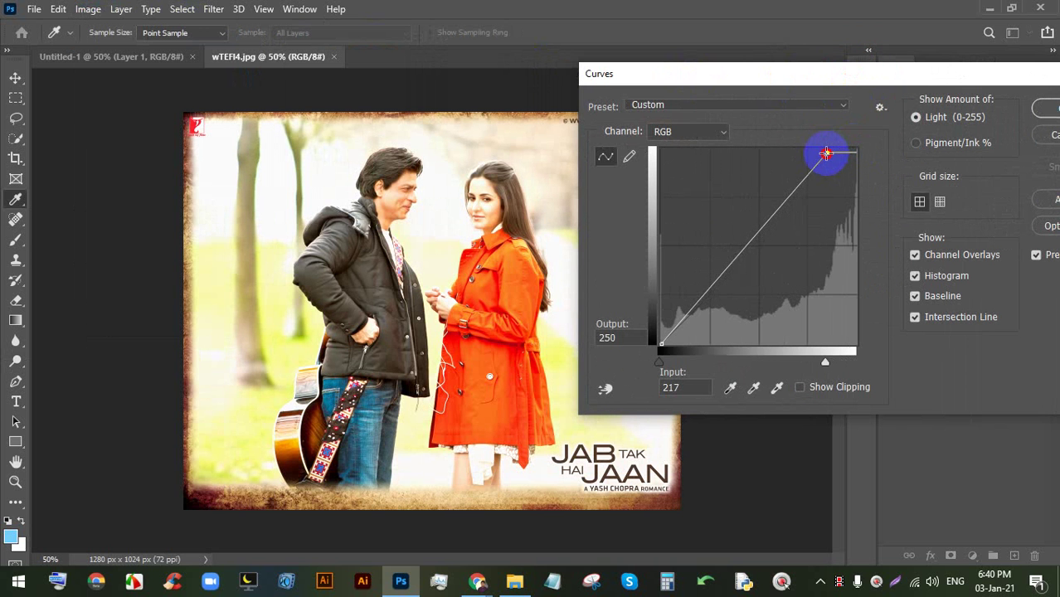
# - Admit the waiting participant to the video call and turn off the camera
pyautogui.click(484, 583)
pyautogui.click(392, 506)
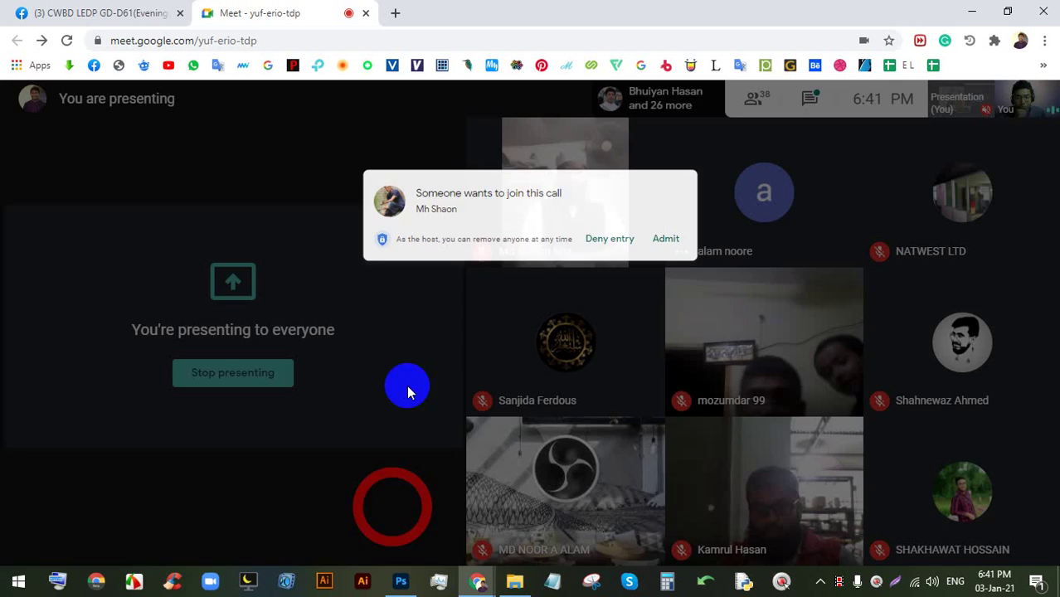
pyautogui.click(688, 175)
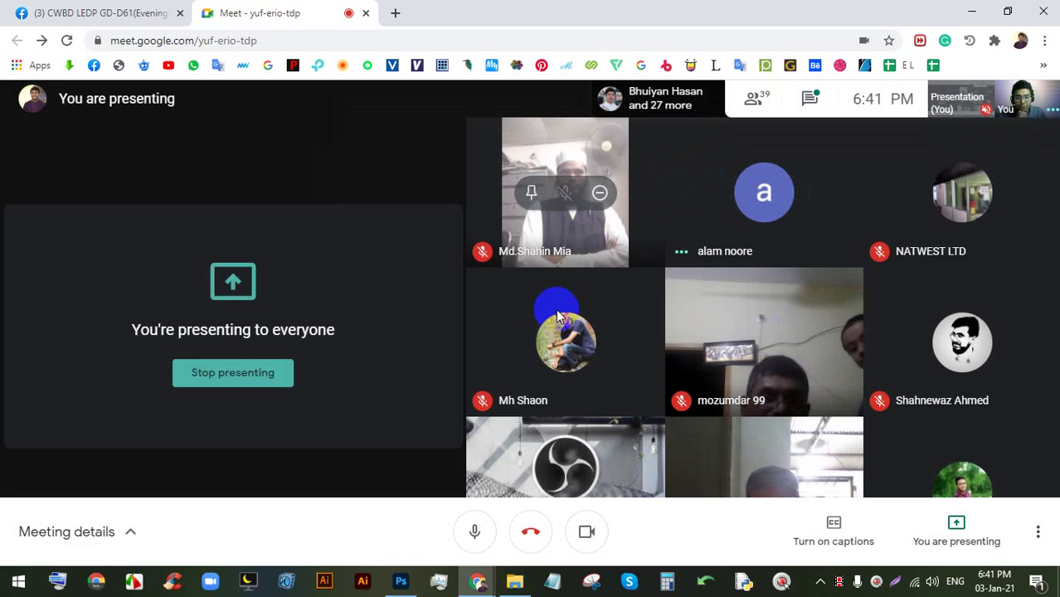
pyautogui.click(583, 529)
pyautogui.click(401, 582)
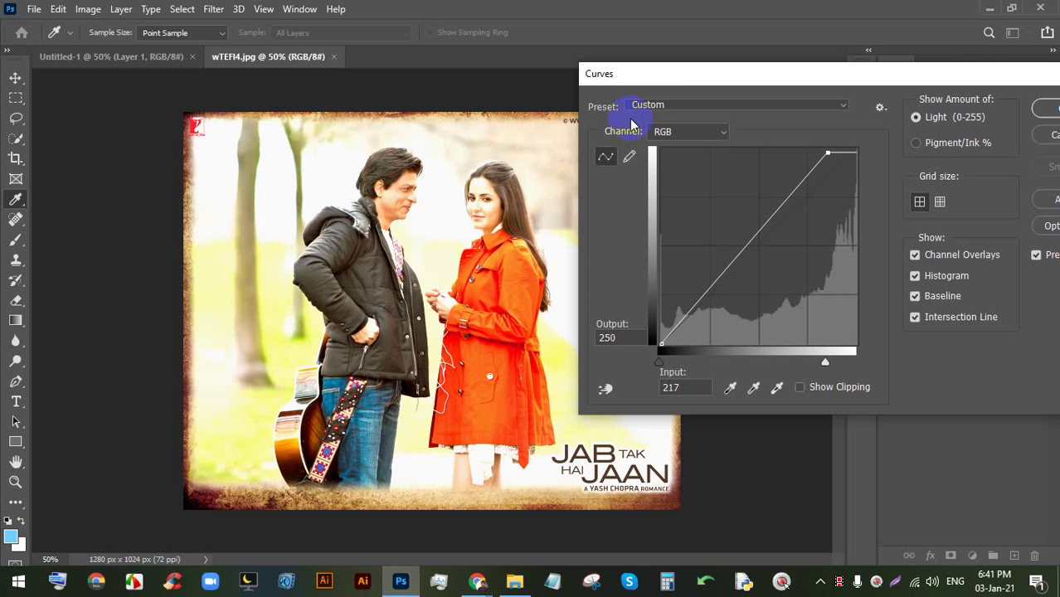
# - Bend the tone curve into an S-shape, lower the top point, then cancel Curves
pyautogui.moveTo(776, 215)
pyautogui.mouseDown()
pyautogui.moveTo(793, 232)
pyautogui.moveTo(757, 218)
pyautogui.mouseUp()
pyautogui.moveTo(732, 253); pyautogui.dragTo(713, 302)
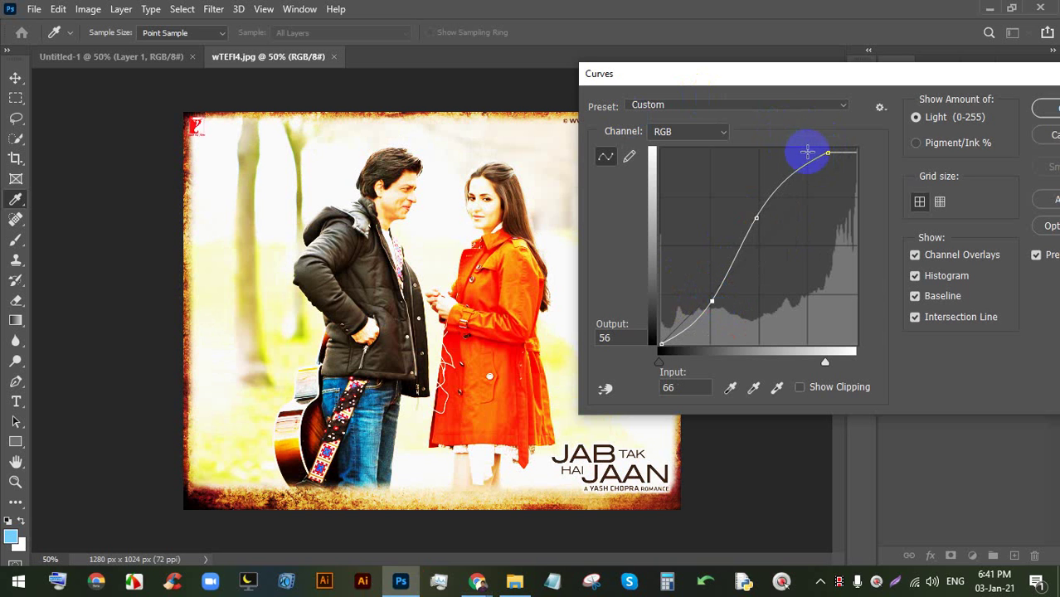
pyautogui.moveTo(828, 153); pyautogui.dragTo(758, 219)
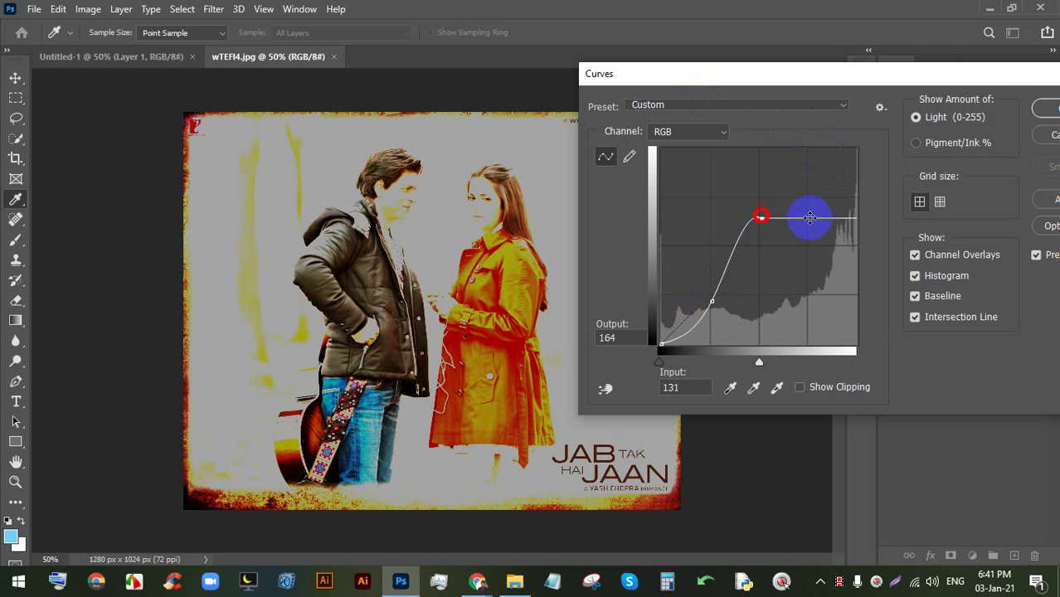
pyautogui.moveTo(954, 73); pyautogui.dragTo(829, 84)
pyautogui.click(938, 145)
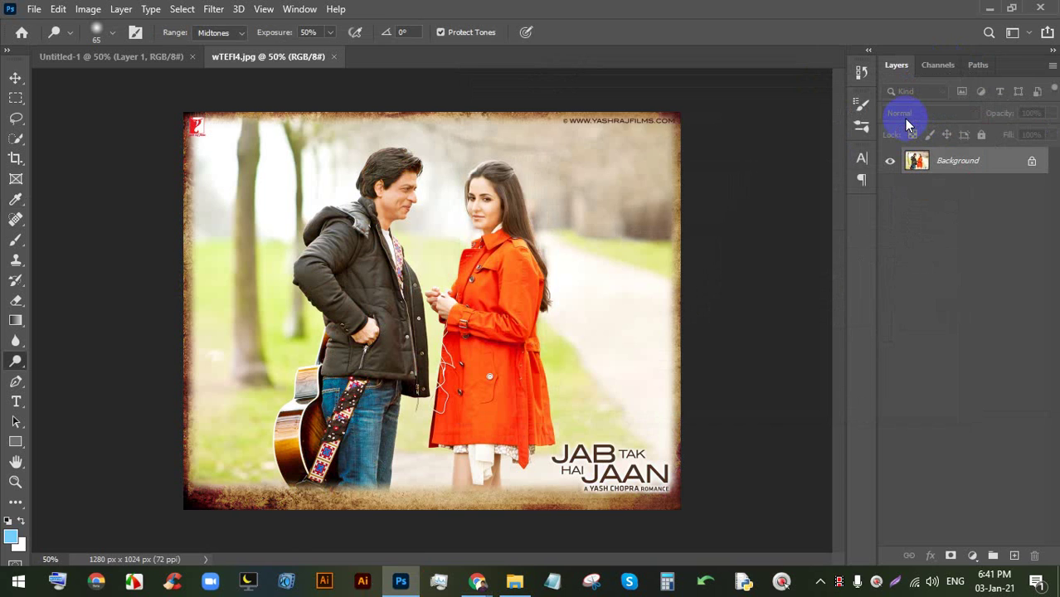
# - Reopen Curves with Ctrl+M and pull the curve's top end in to brighten strongly
pyautogui.hotkey('ctrl', 'm')
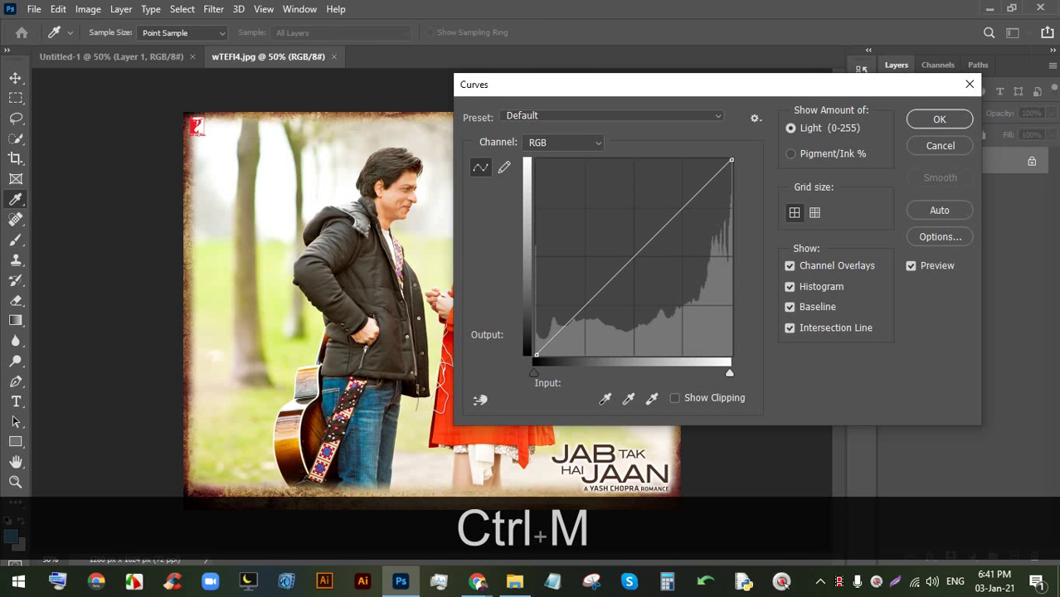
pyautogui.moveTo(721, 92); pyautogui.dragTo(814, 93)
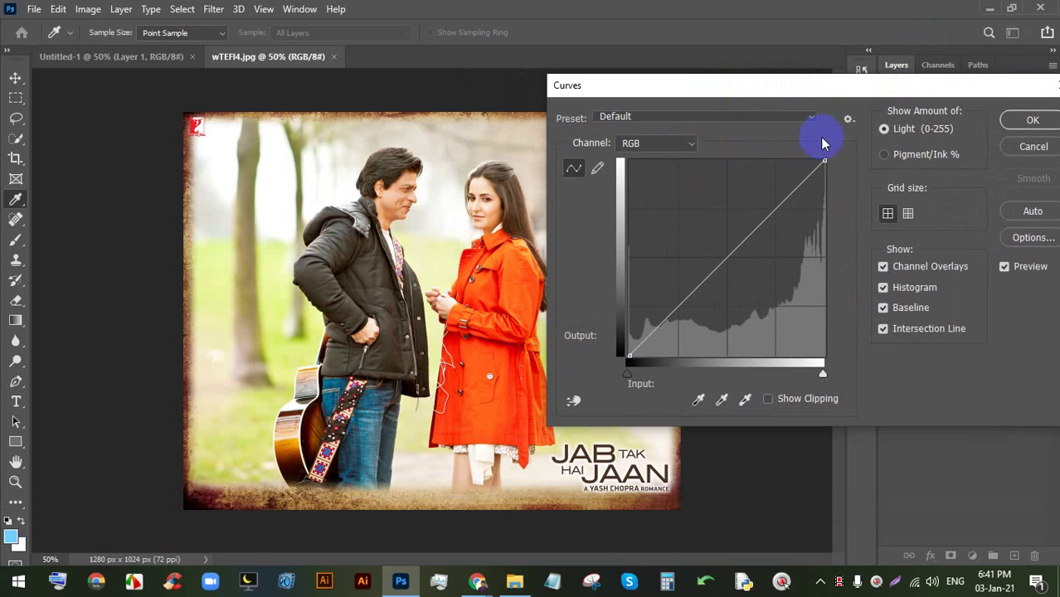
pyautogui.moveTo(825, 159); pyautogui.dragTo(811, 161)
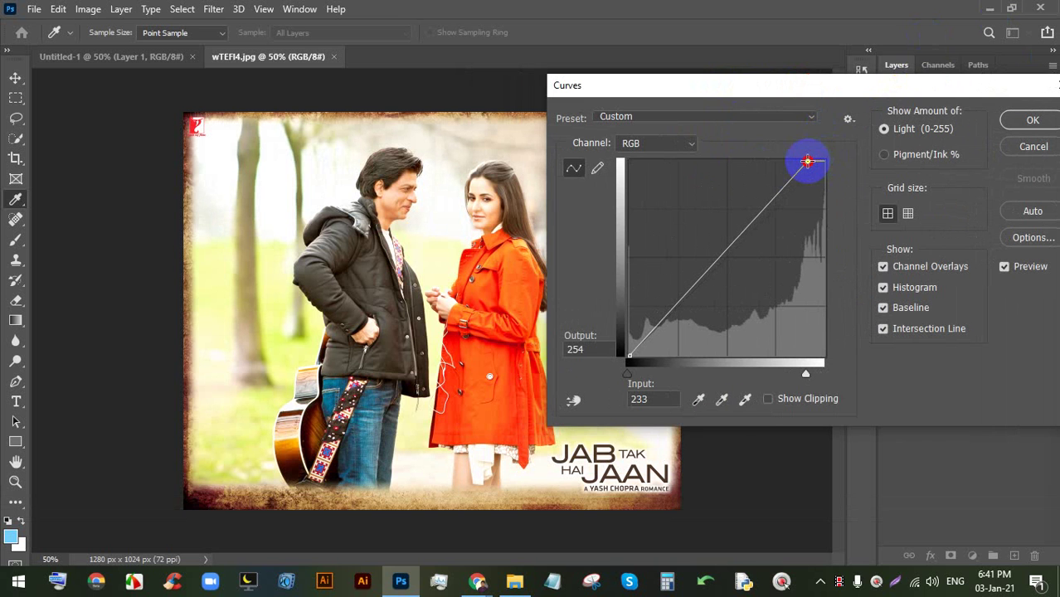
pyautogui.moveTo(784, 90); pyautogui.dragTo(871, 77)
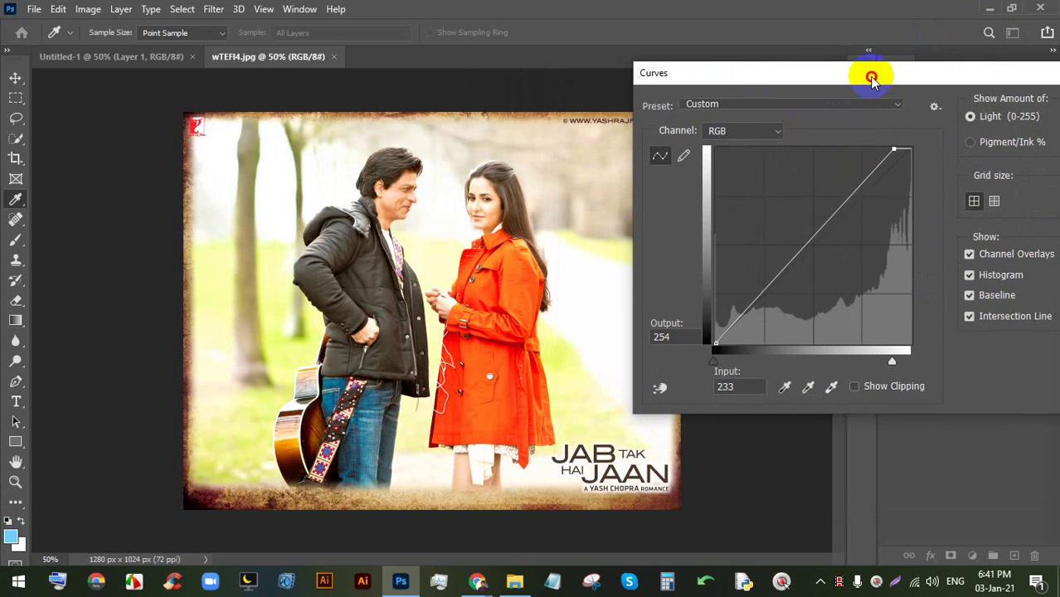
pyautogui.moveTo(893, 148)
pyautogui.mouseDown()
pyautogui.moveTo(828, 156)
pyautogui.moveTo(903, 154)
pyautogui.moveTo(872, 150)
pyautogui.moveTo(900, 165)
pyautogui.moveTo(903, 150)
pyautogui.mouseUp()
# - Add and fine-tune a midtone point and a shadow point on the curve
pyautogui.moveTo(824, 226); pyautogui.dragTo(839, 236)
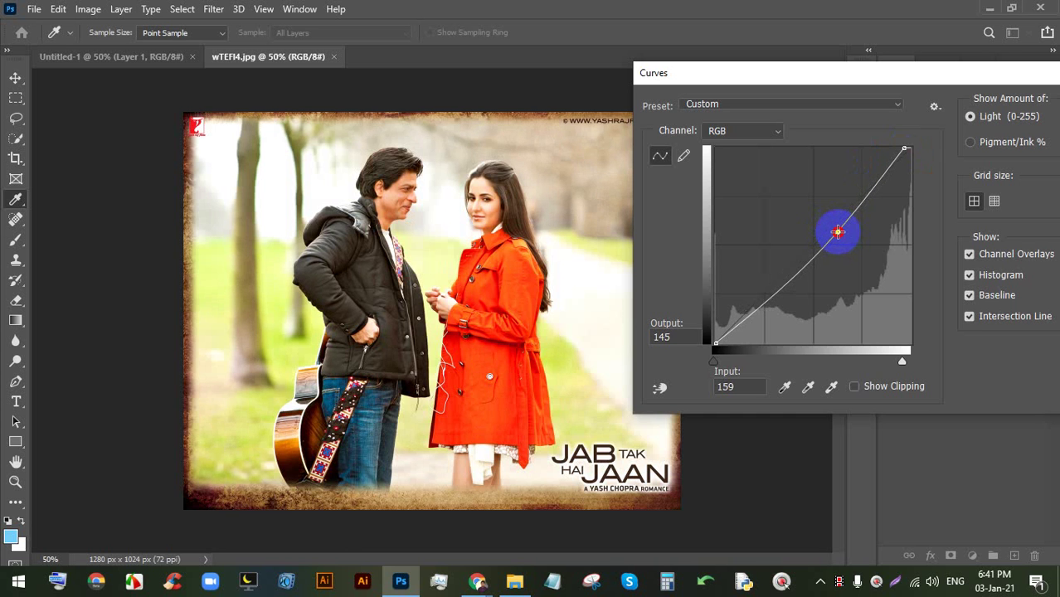
pyautogui.moveTo(838, 232); pyautogui.dragTo(828, 216)
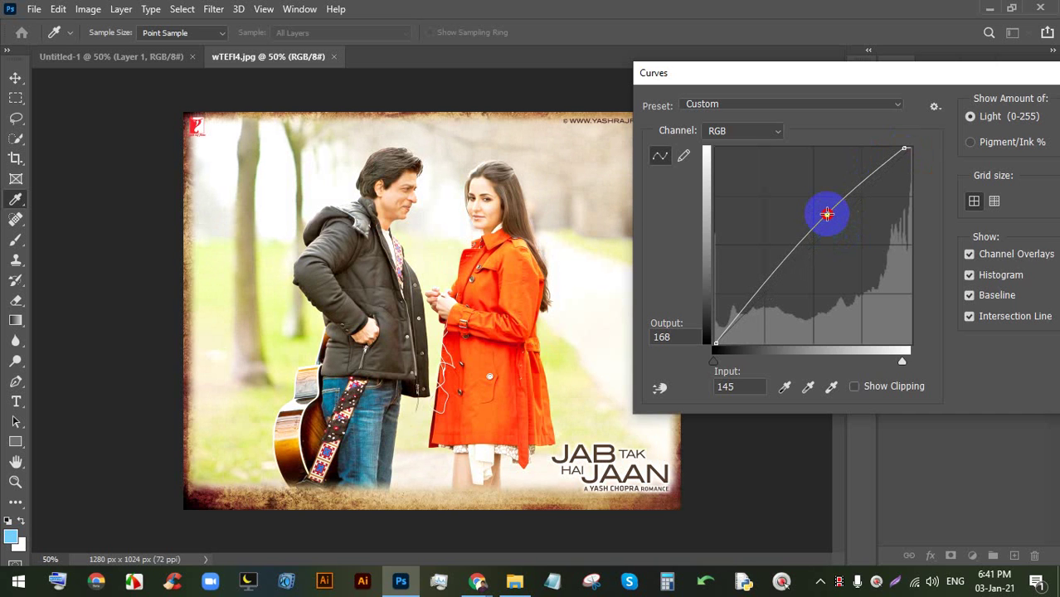
pyautogui.moveTo(827, 215); pyautogui.dragTo(825, 209)
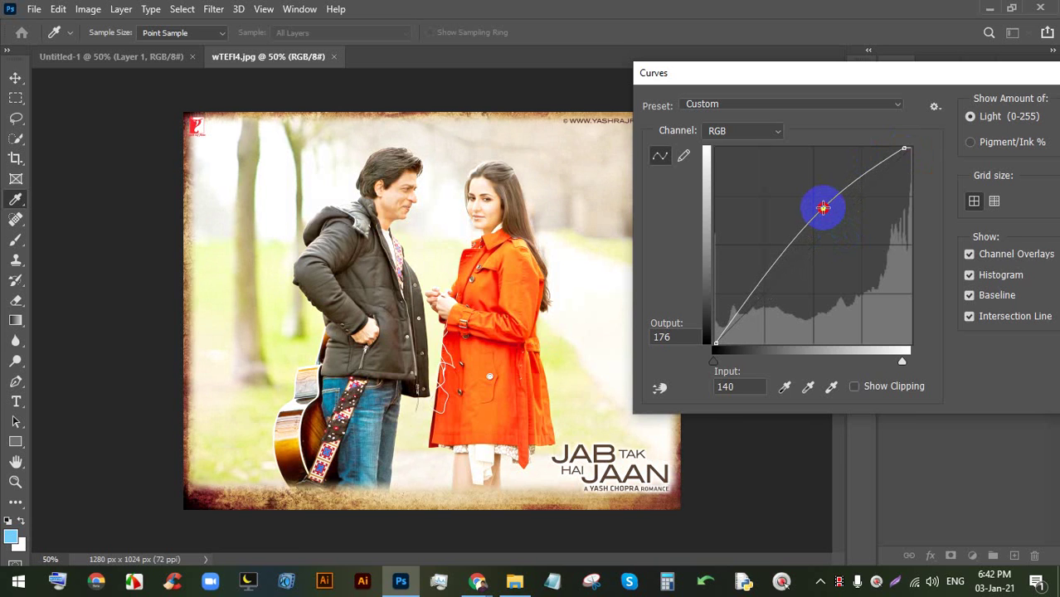
pyautogui.moveTo(822, 208)
pyautogui.mouseDown()
pyautogui.moveTo(827, 221)
pyautogui.moveTo(828, 211)
pyautogui.mouseUp()
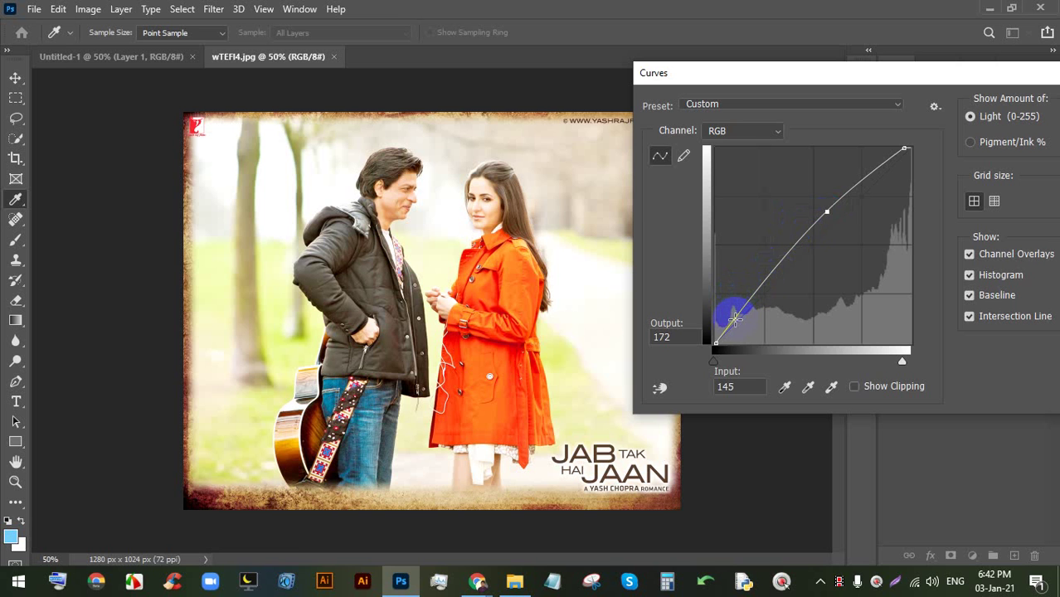
pyautogui.moveTo(735, 320); pyautogui.dragTo(743, 326)
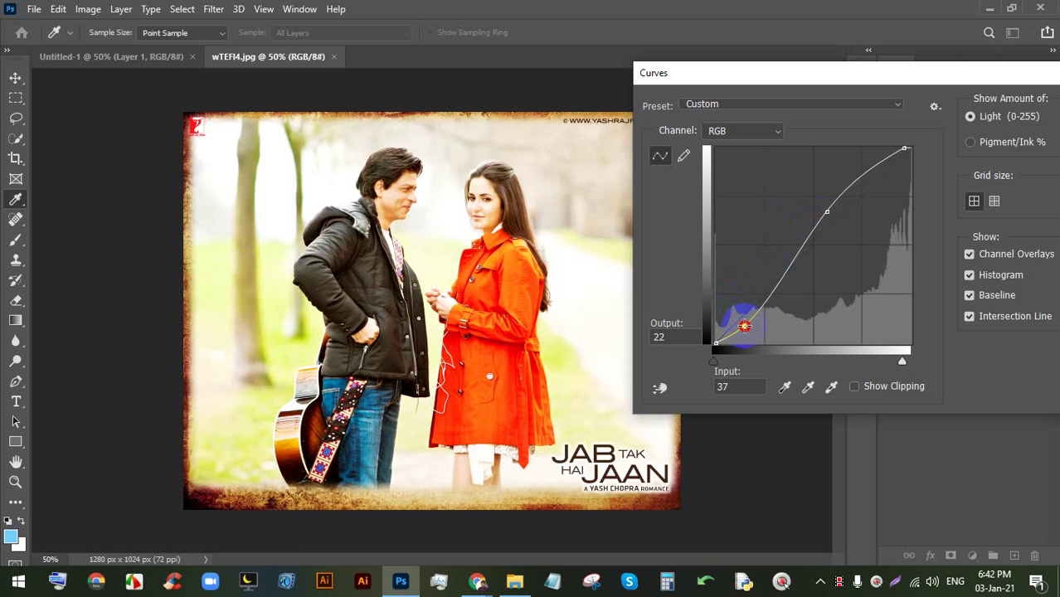
pyautogui.moveTo(749, 326)
pyautogui.mouseDown()
pyautogui.moveTo(723, 301)
pyautogui.moveTo(739, 314)
pyautogui.mouseUp()
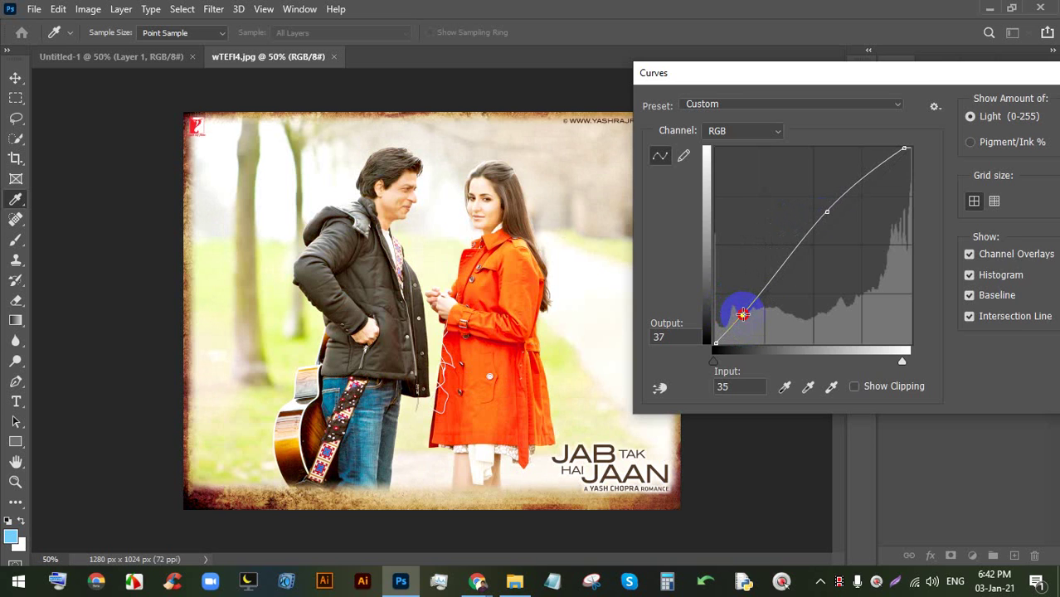
# - Preview the Strong Contrast, Negative and Medium Contrast (RGB) curve presets
pyautogui.moveTo(923, 71); pyautogui.dragTo(686, 65)
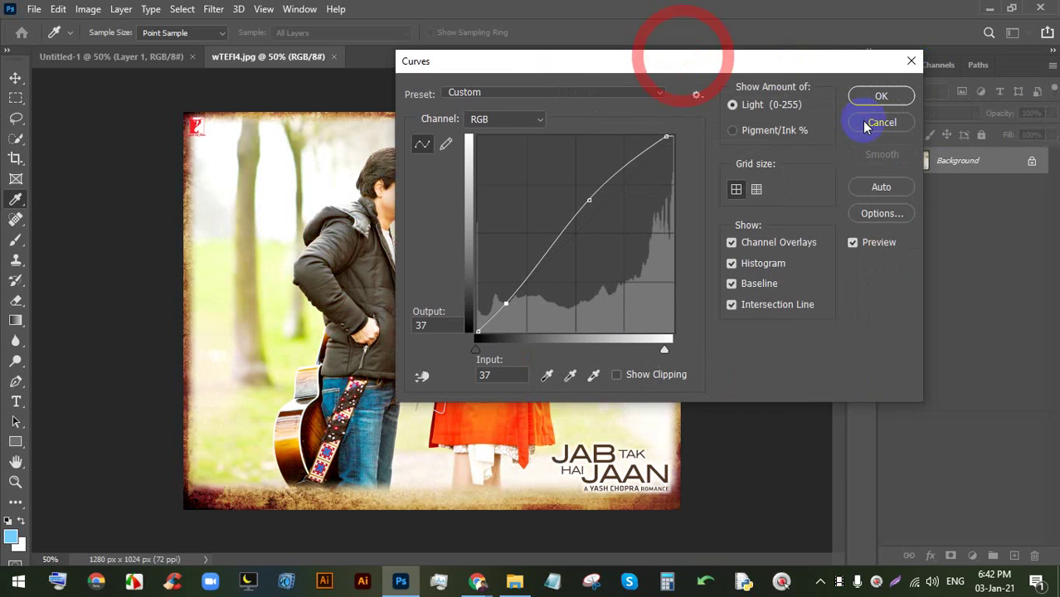
pyautogui.click(574, 98)
pyautogui.click(599, 89)
pyautogui.moveTo(611, 60); pyautogui.dragTo(817, 60)
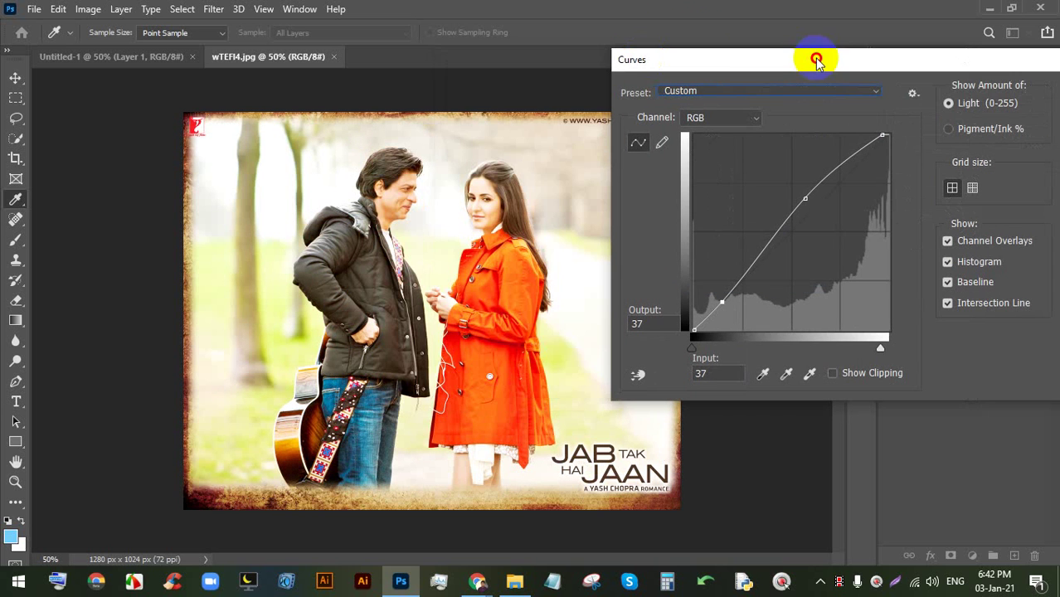
pyautogui.click(710, 90)
pyautogui.click(697, 253)
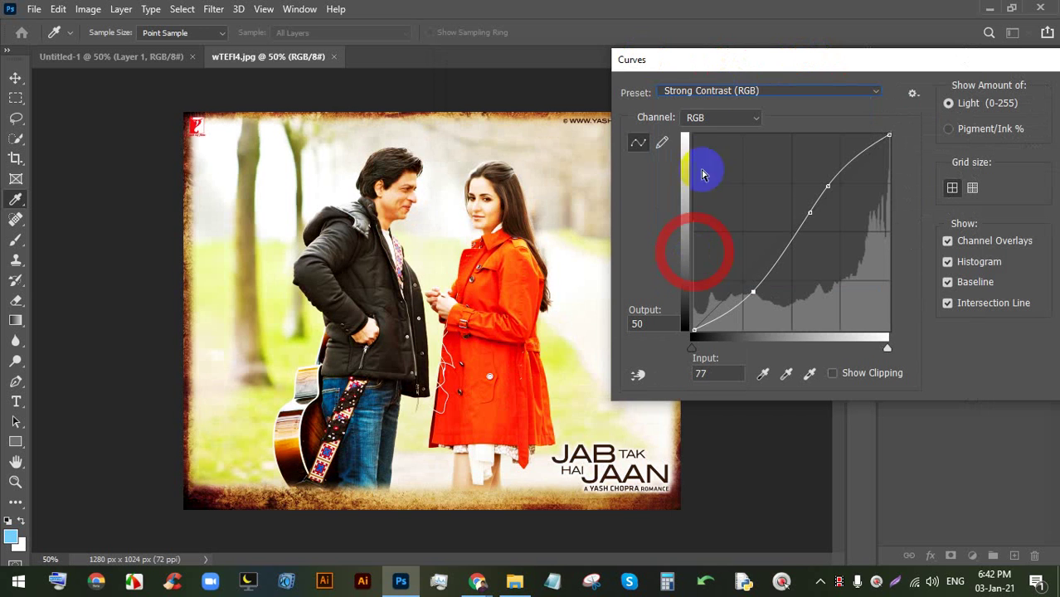
pyautogui.click(716, 90)
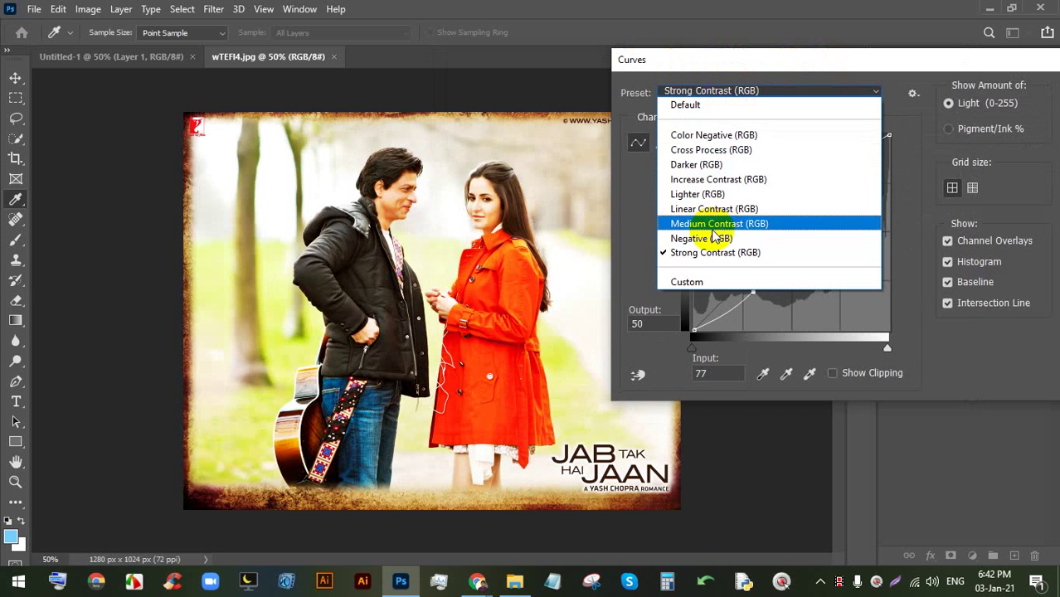
pyautogui.click(701, 238)
pyautogui.click(748, 93)
pyautogui.click(719, 223)
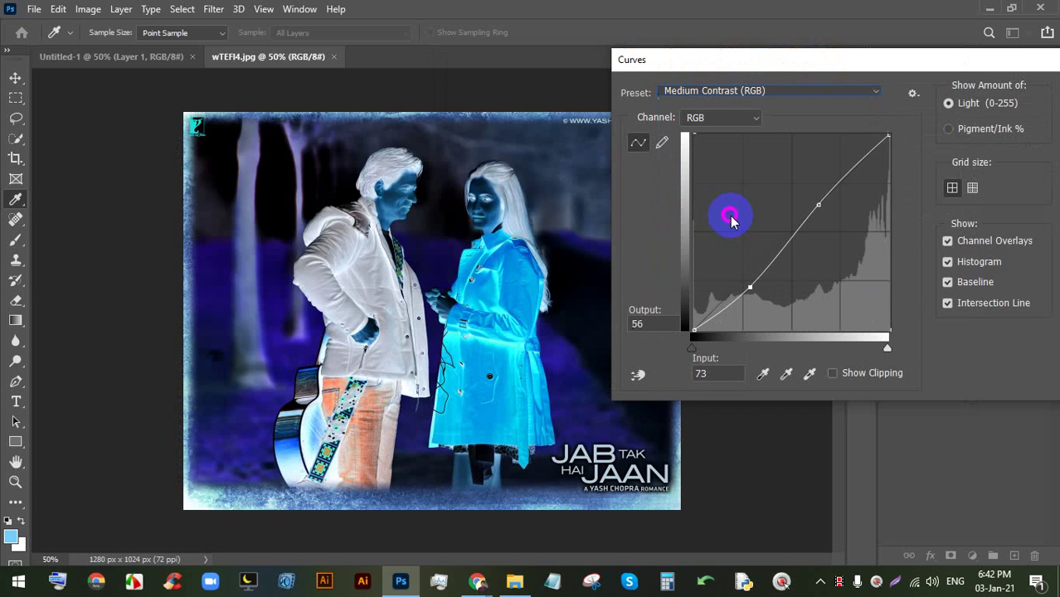
# - Cancel the Curves dialog without applying any changes
pyautogui.moveTo(942, 58); pyautogui.dragTo(699, 62)
pyautogui.click(855, 126)
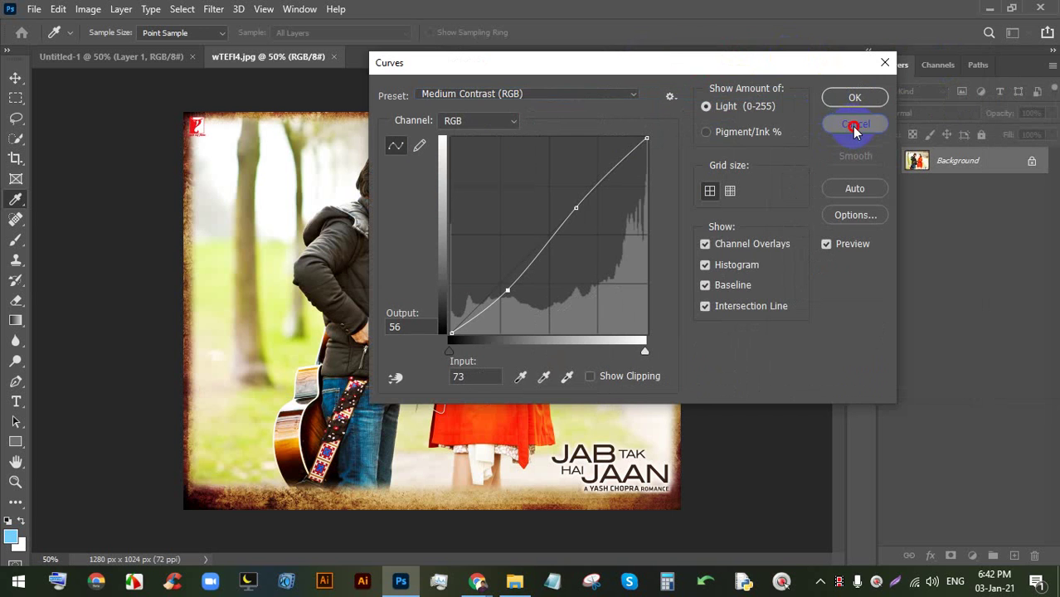
pyautogui.press('o')
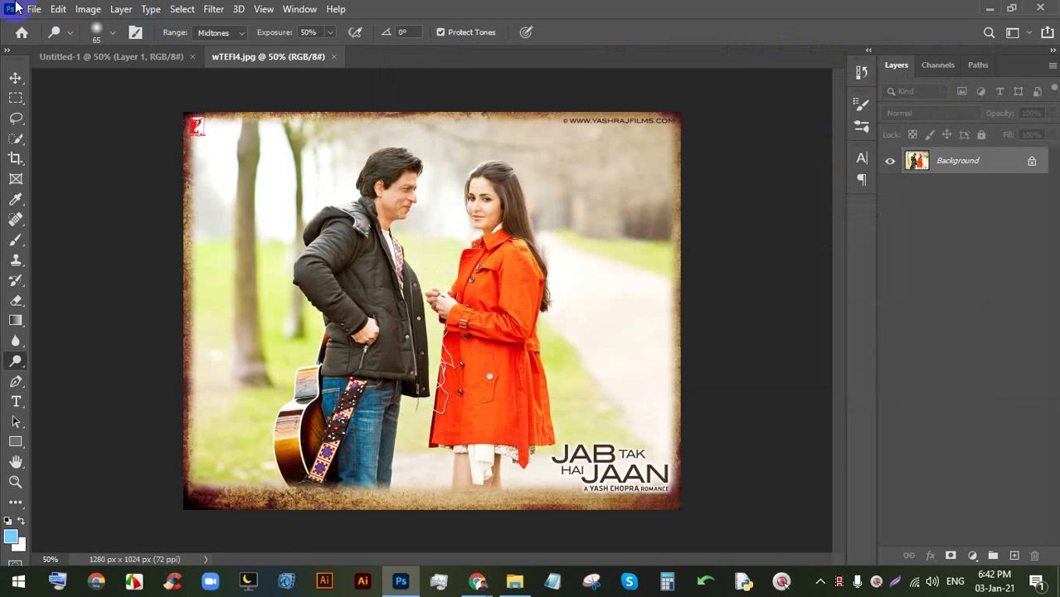
pyautogui.click(88, 8)
pyautogui.click(112, 49)
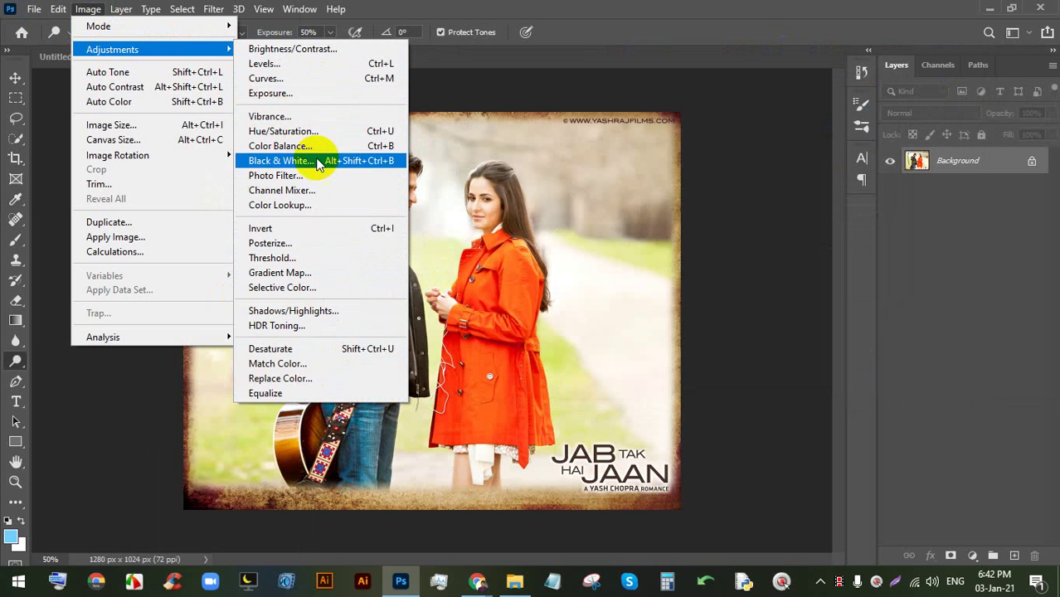
pyautogui.click(504, 7)
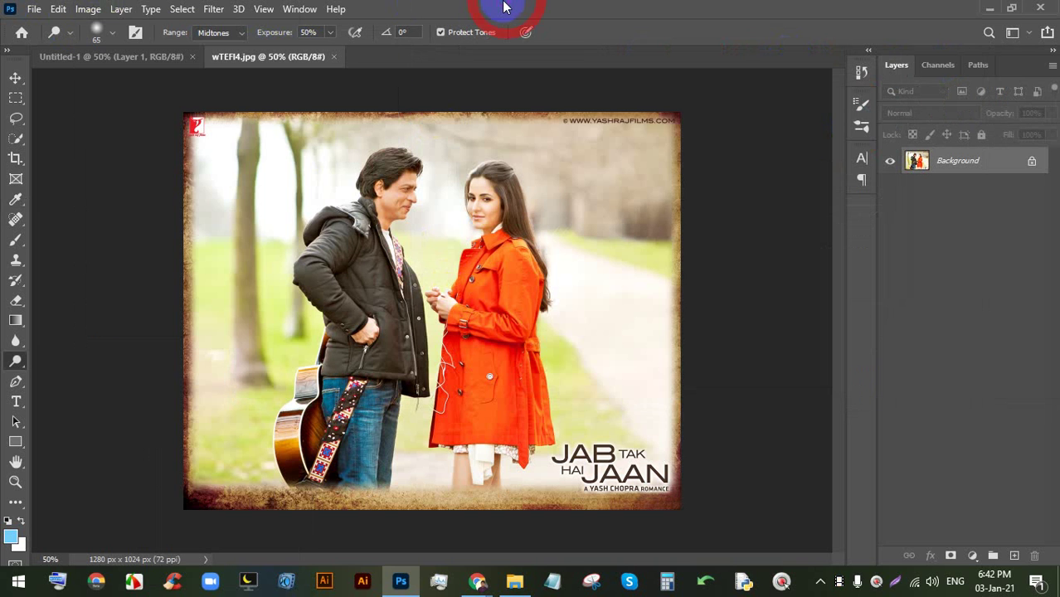
pyautogui.click(83, 9)
pyautogui.click(112, 49)
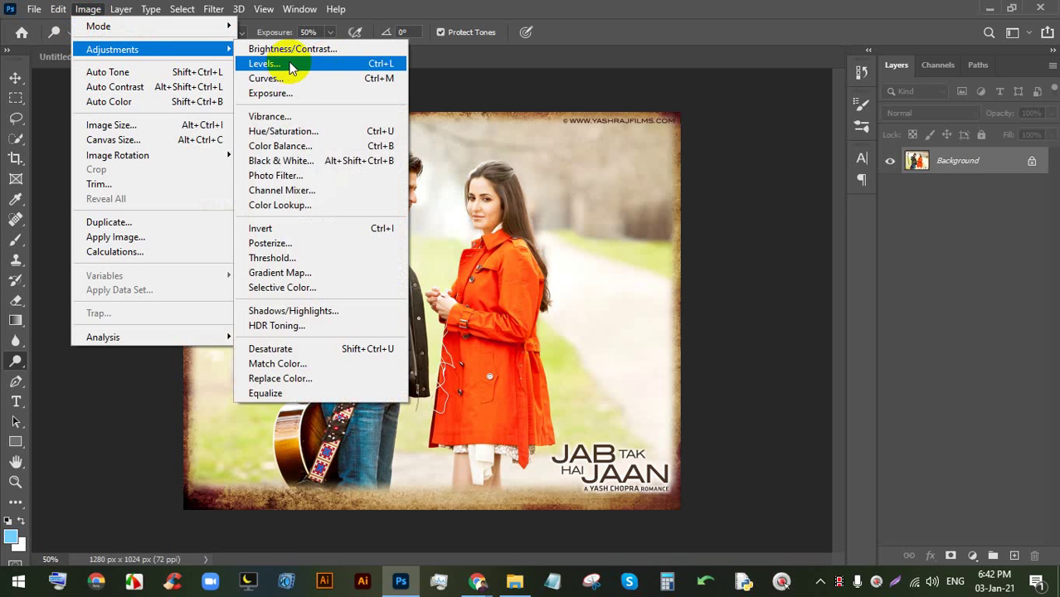
pyautogui.click(345, 132)
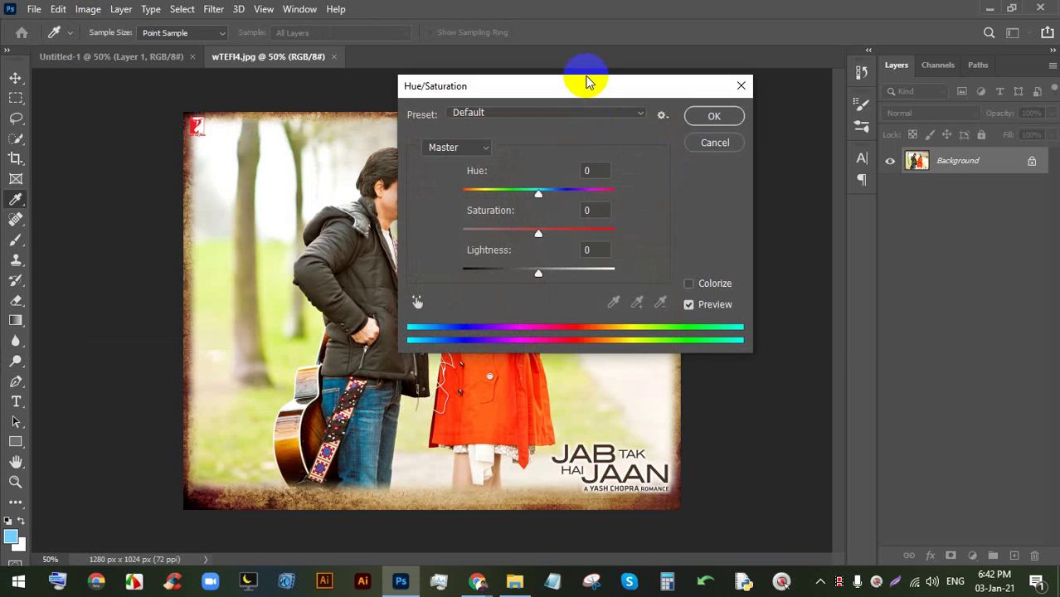
pyautogui.moveTo(587, 83); pyautogui.dragTo(799, 77)
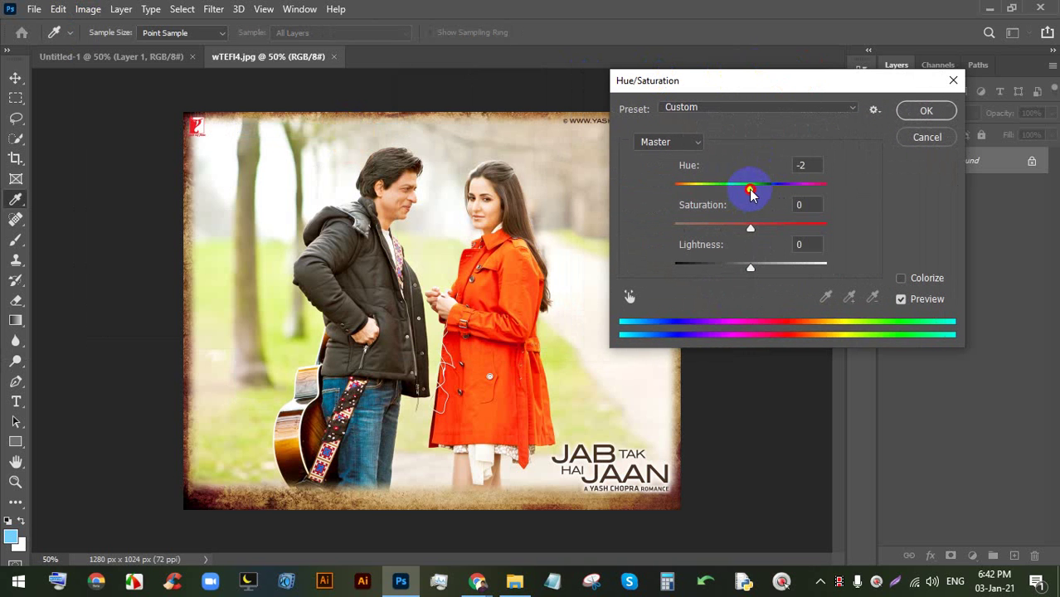
pyautogui.moveTo(751, 193)
pyautogui.mouseDown()
pyautogui.moveTo(735, 186)
pyautogui.moveTo(800, 190)
pyautogui.moveTo(731, 190)
pyautogui.moveTo(741, 180)
pyautogui.moveTo(752, 187)
pyautogui.mouseUp()
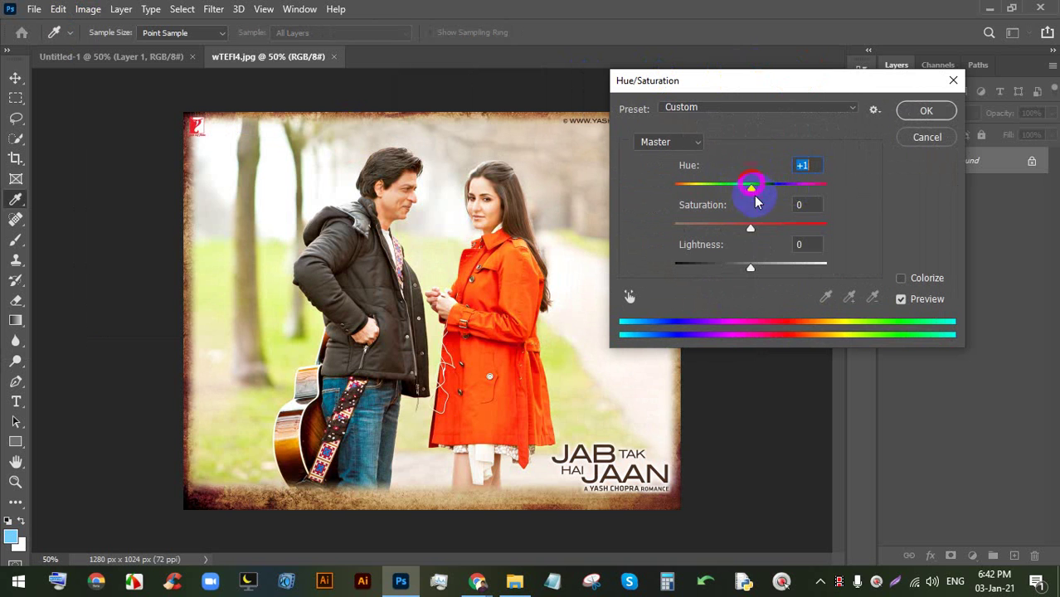
pyautogui.moveTo(751, 227); pyautogui.dragTo(758, 262)
pyautogui.moveTo(752, 198)
pyautogui.mouseDown()
pyautogui.moveTo(735, 184)
pyautogui.moveTo(784, 187)
pyautogui.moveTo(762, 195)
pyautogui.mouseUp()
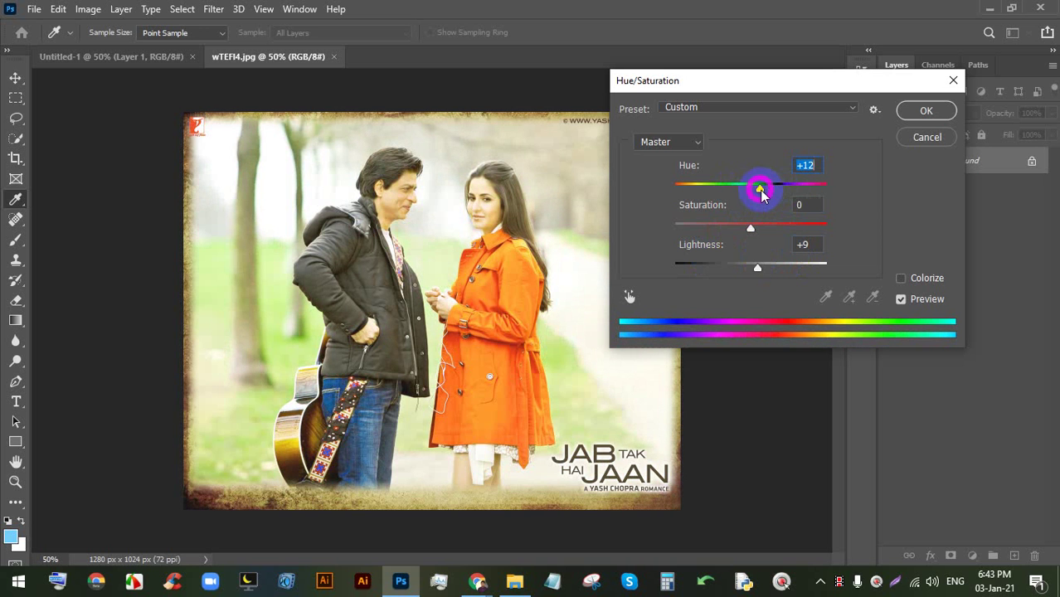
pyautogui.moveTo(746, 233)
pyautogui.mouseDown()
pyautogui.moveTo(732, 232)
pyautogui.moveTo(773, 228)
pyautogui.moveTo(758, 228)
pyautogui.mouseUp()
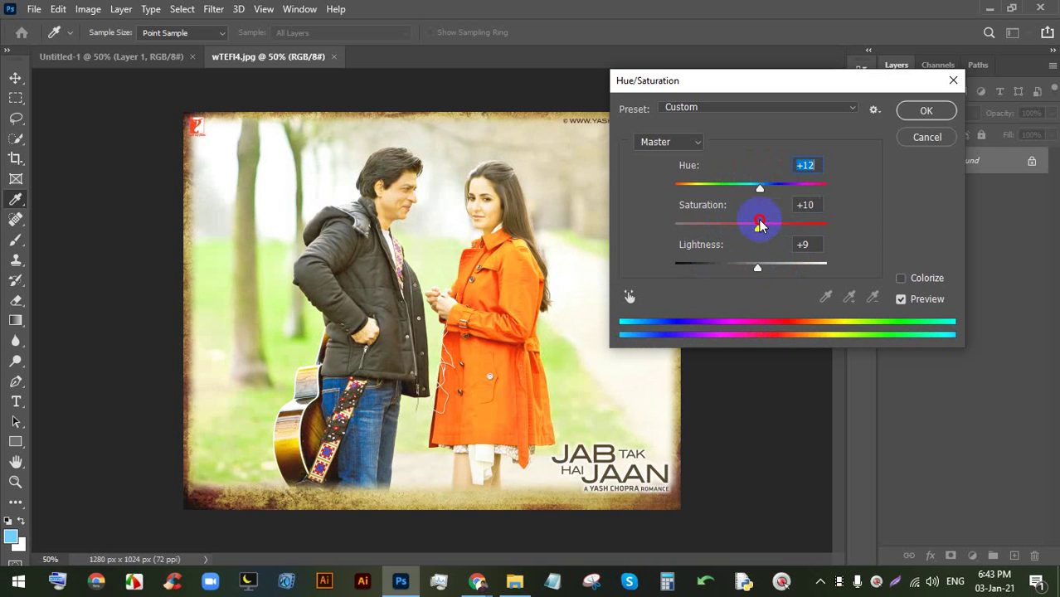
pyautogui.click(927, 137)
pyautogui.press('o')
pyautogui.click(89, 10)
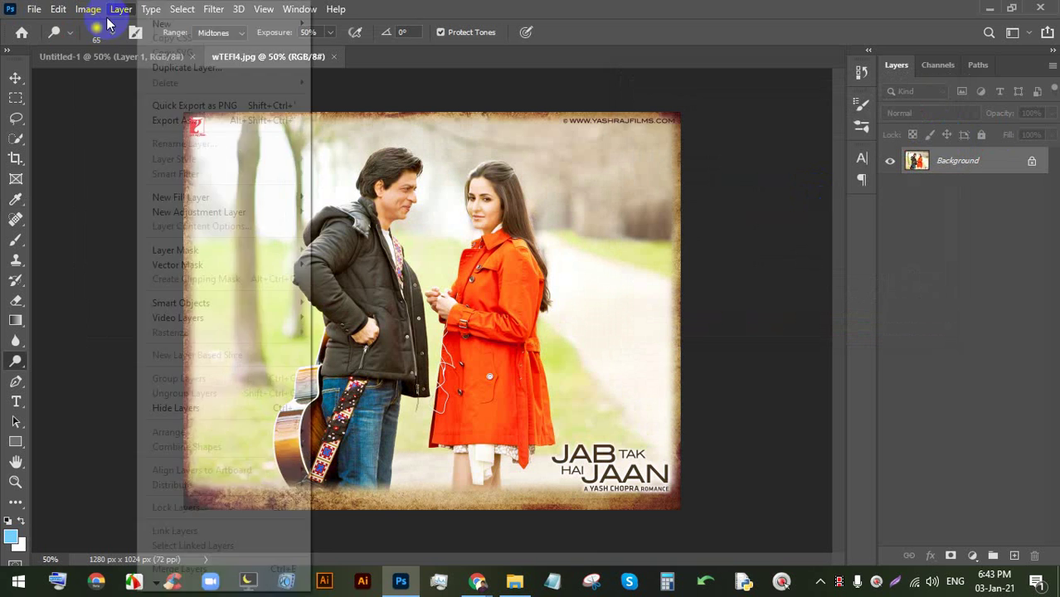
pyautogui.moveTo(103, 52)
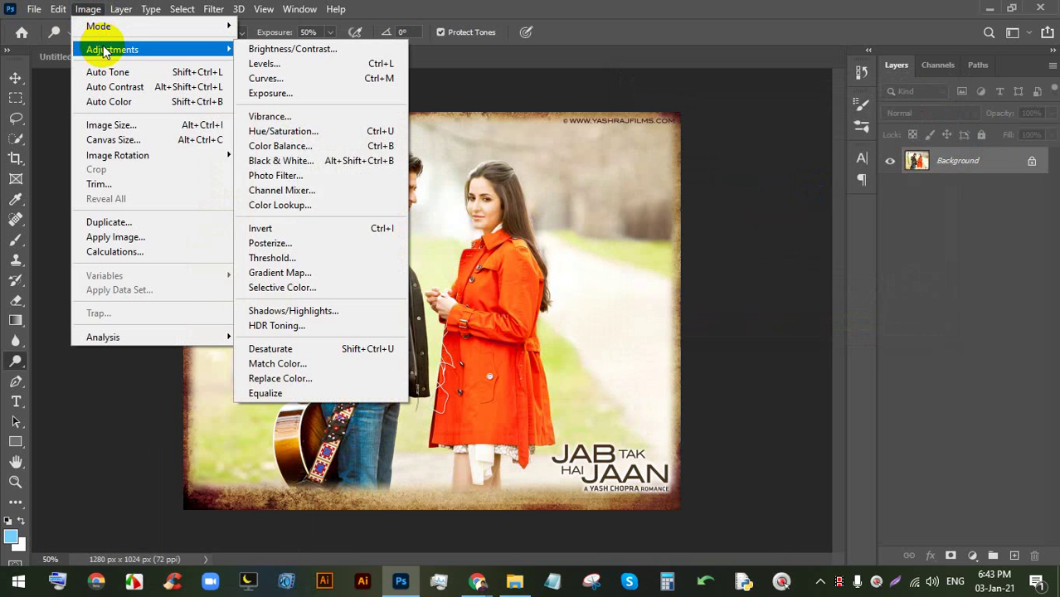
pyautogui.click(329, 154)
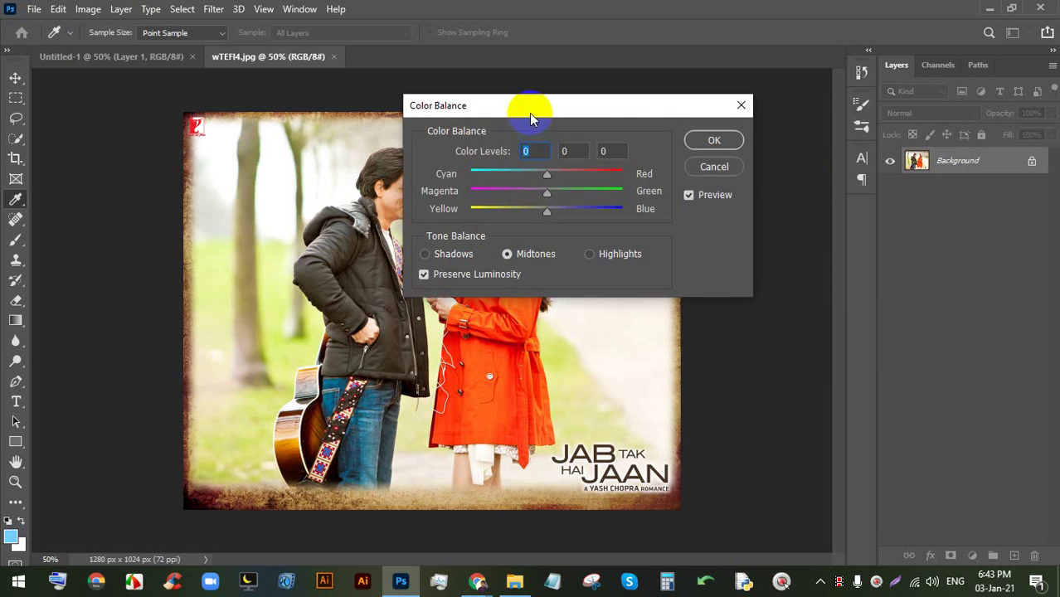
pyautogui.moveTo(531, 114); pyautogui.dragTo(738, 116)
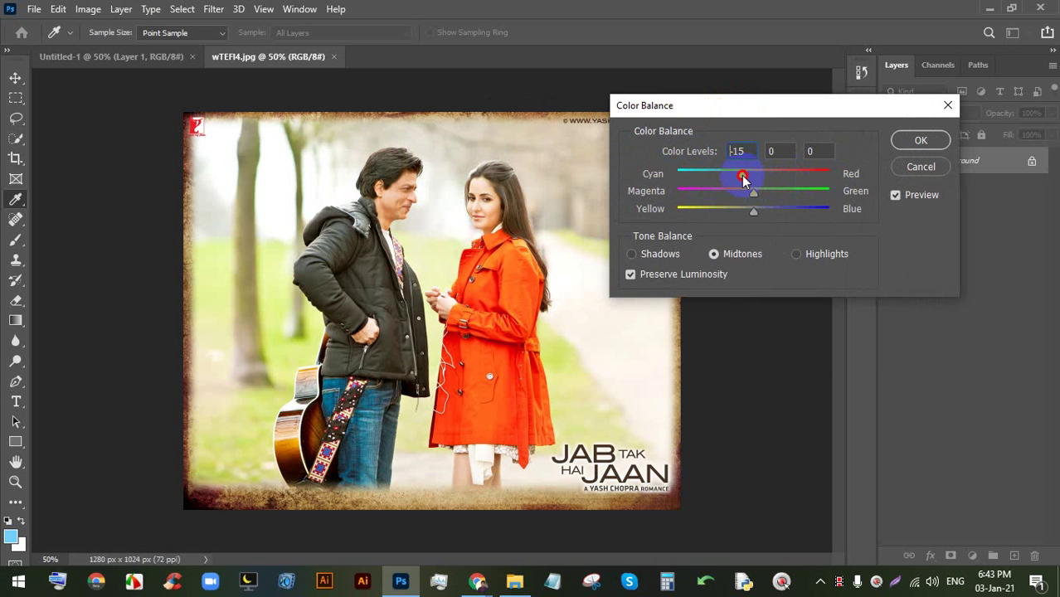
pyautogui.moveTo(744, 181); pyautogui.dragTo(766, 182)
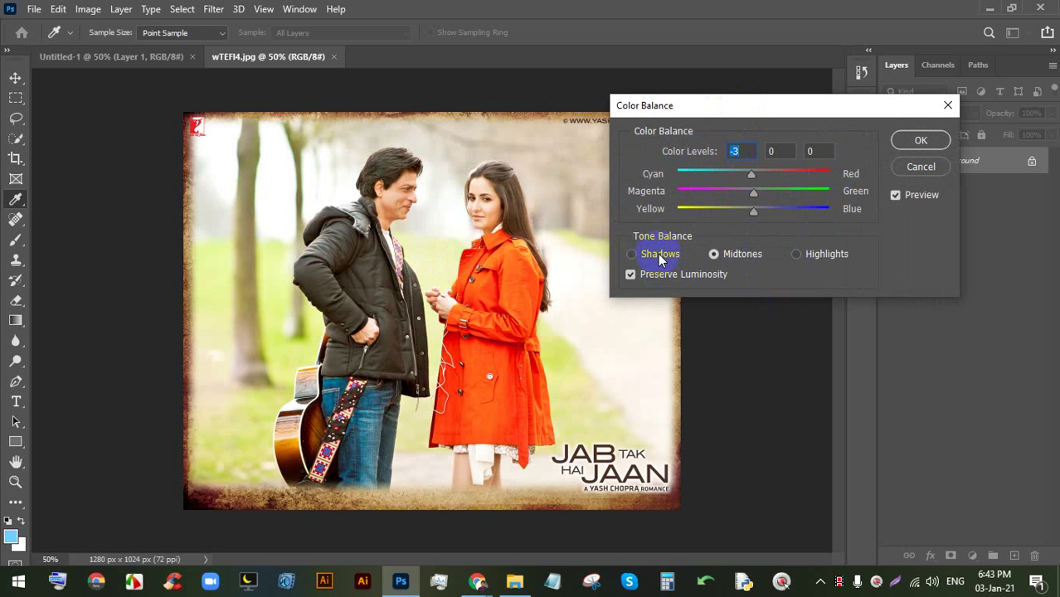
pyautogui.click(714, 255)
pyautogui.moveTo(752, 181); pyautogui.dragTo(765, 211)
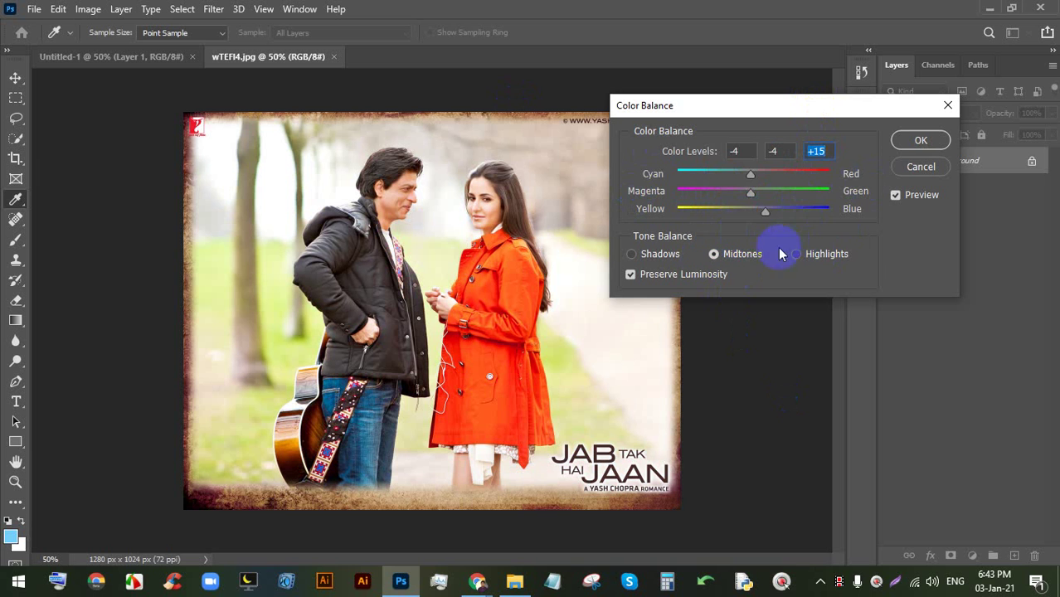
pyautogui.click(918, 140)
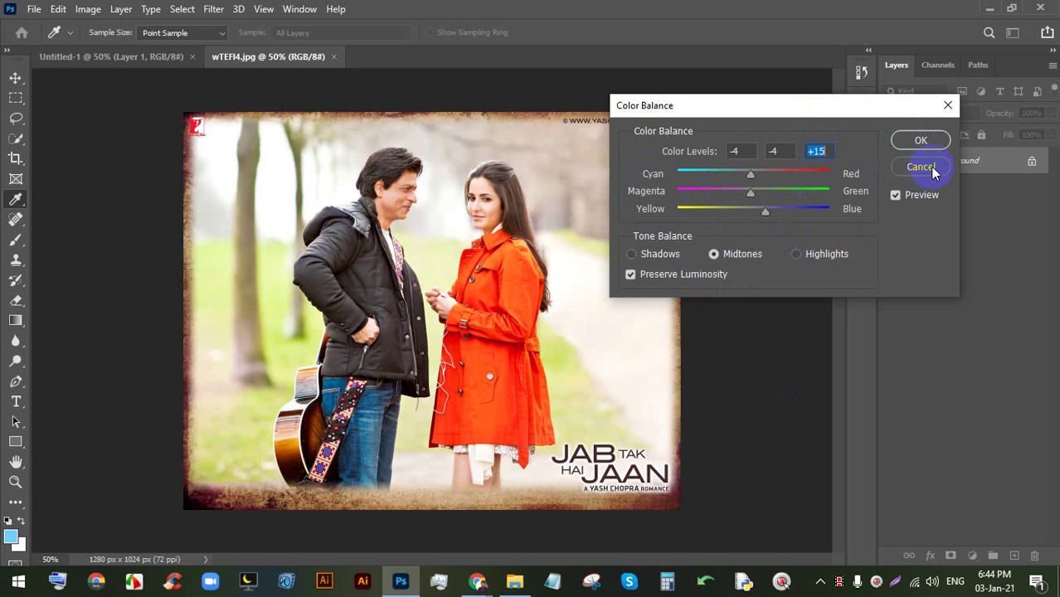
pyautogui.click(933, 169)
pyautogui.click(88, 9)
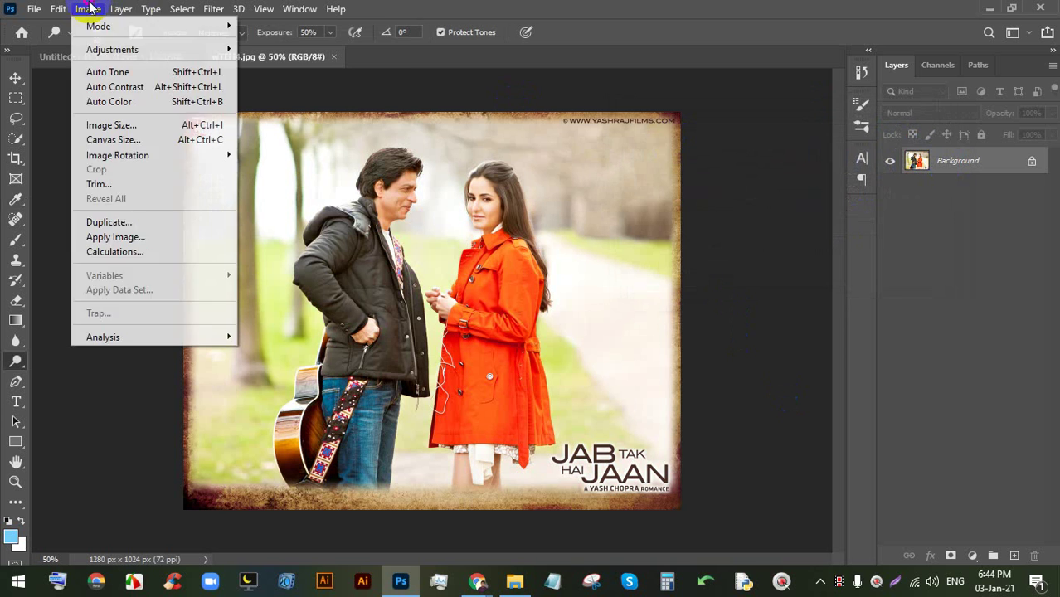
# - Preview the photo in Black & White and move the dialog off the photo
pyautogui.moveTo(133, 47)
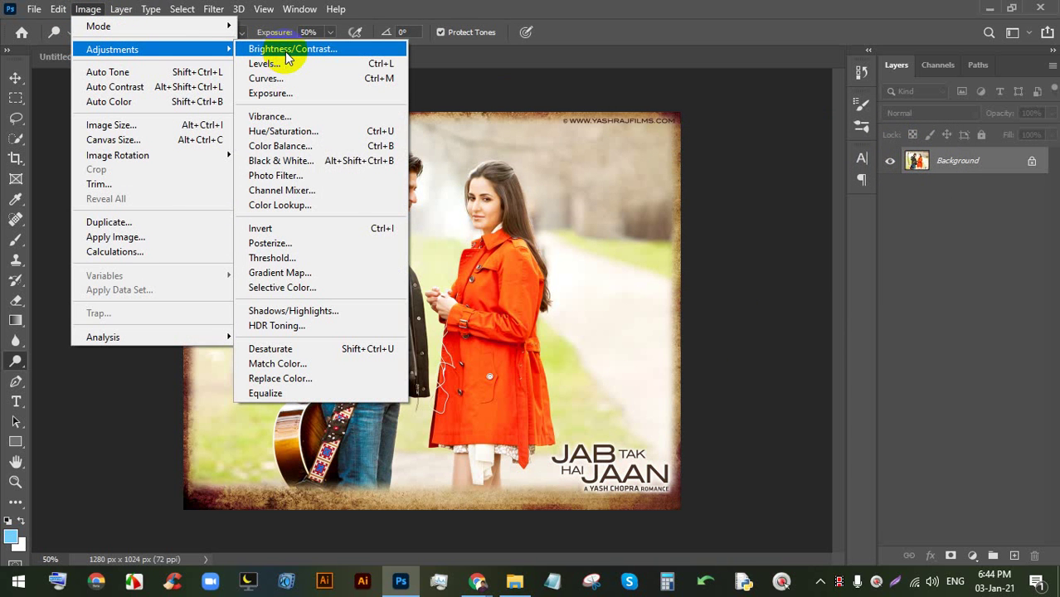
pyautogui.click(378, 161)
pyautogui.moveTo(743, 35); pyautogui.dragTo(774, 39)
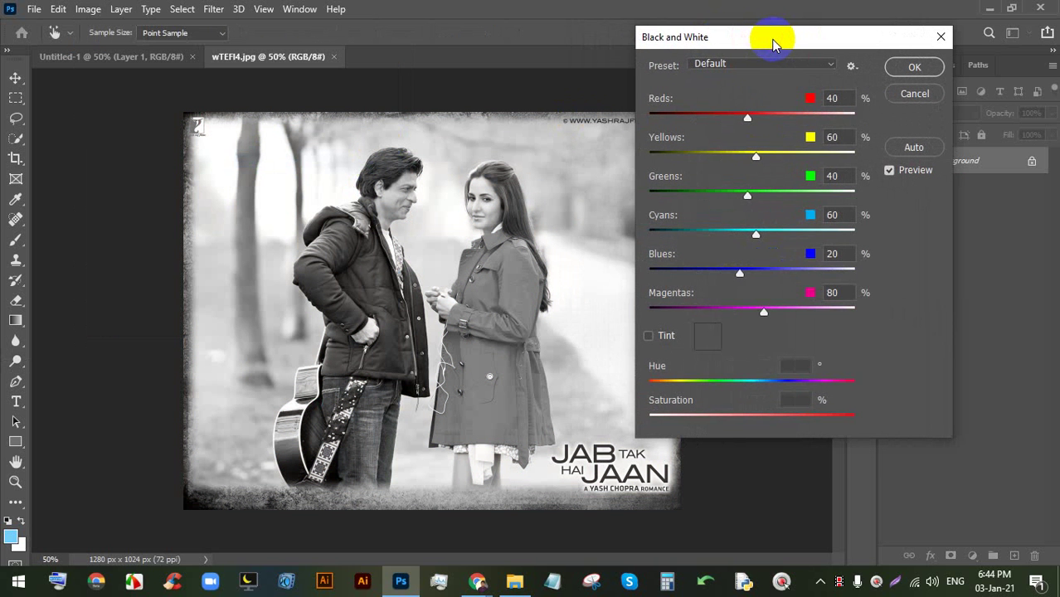
pyautogui.click(90, 9)
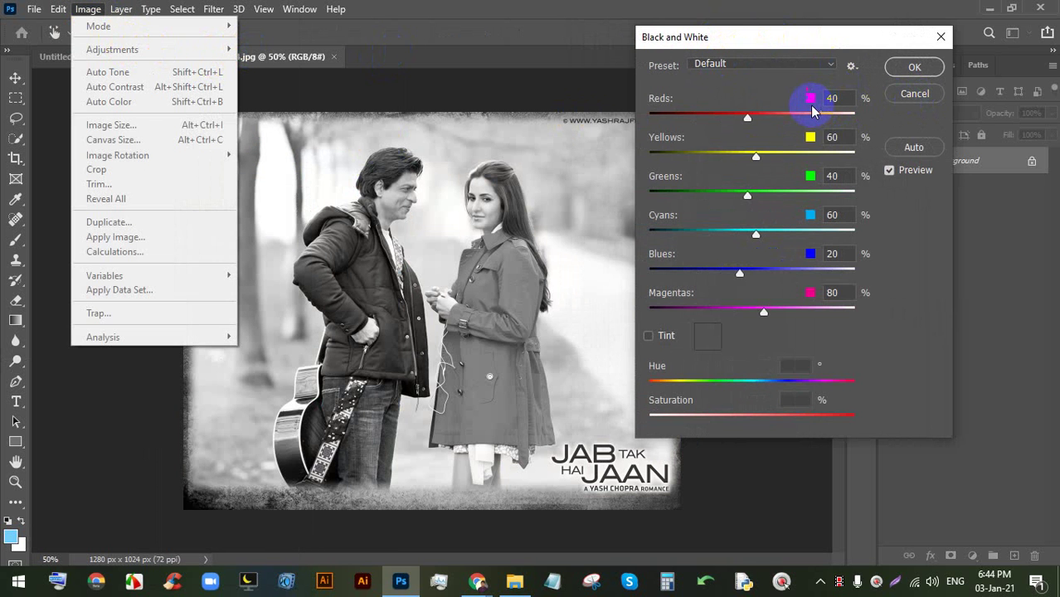
pyautogui.moveTo(749, 43)
pyautogui.mouseDown()
pyautogui.moveTo(703, 28)
pyautogui.moveTo(759, 31)
pyautogui.mouseUp()
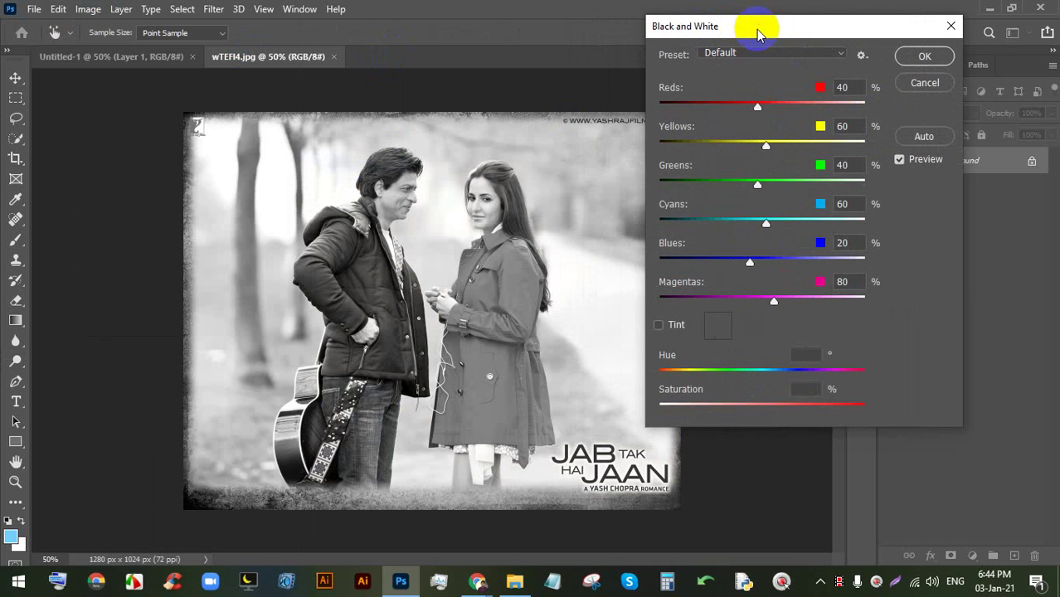
pyautogui.click(726, 54)
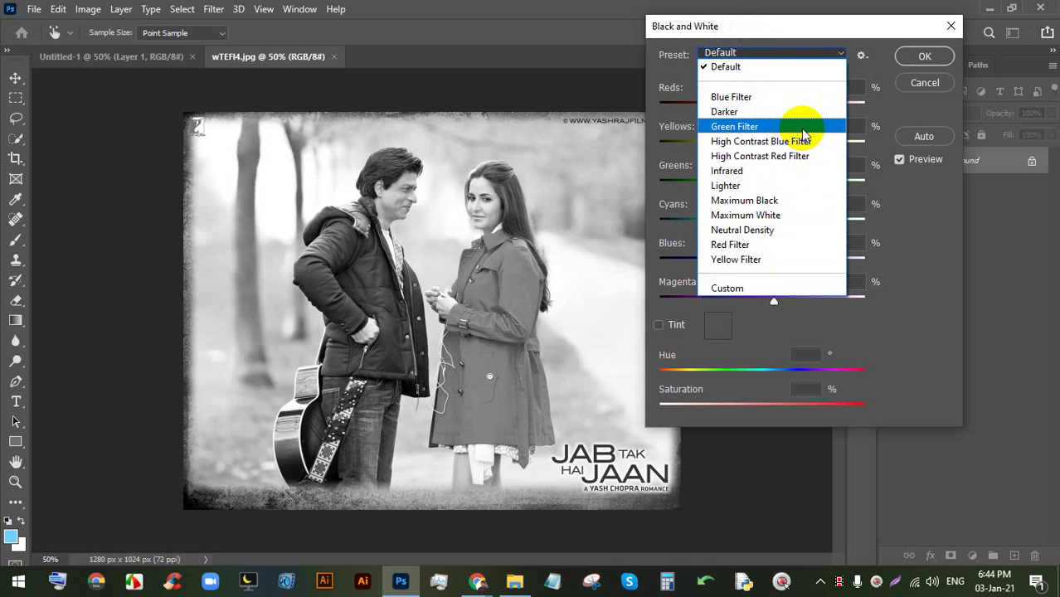
# - Admit the waiting participant to the Google Meet call, then return to Photoshop
pyautogui.click(477, 580)
pyautogui.click(389, 506)
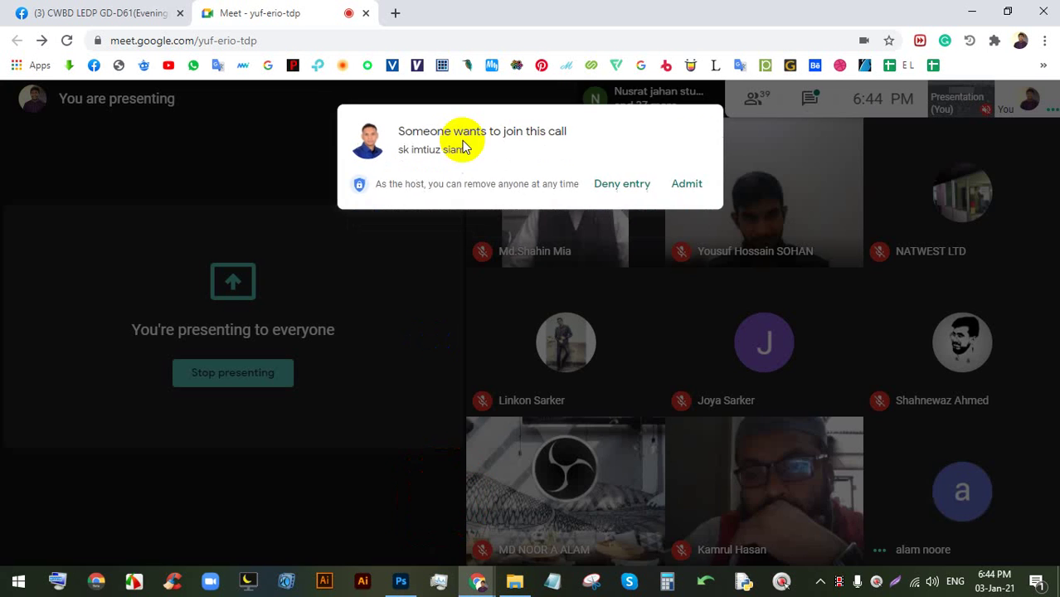
pyautogui.click(687, 181)
pyautogui.click(401, 581)
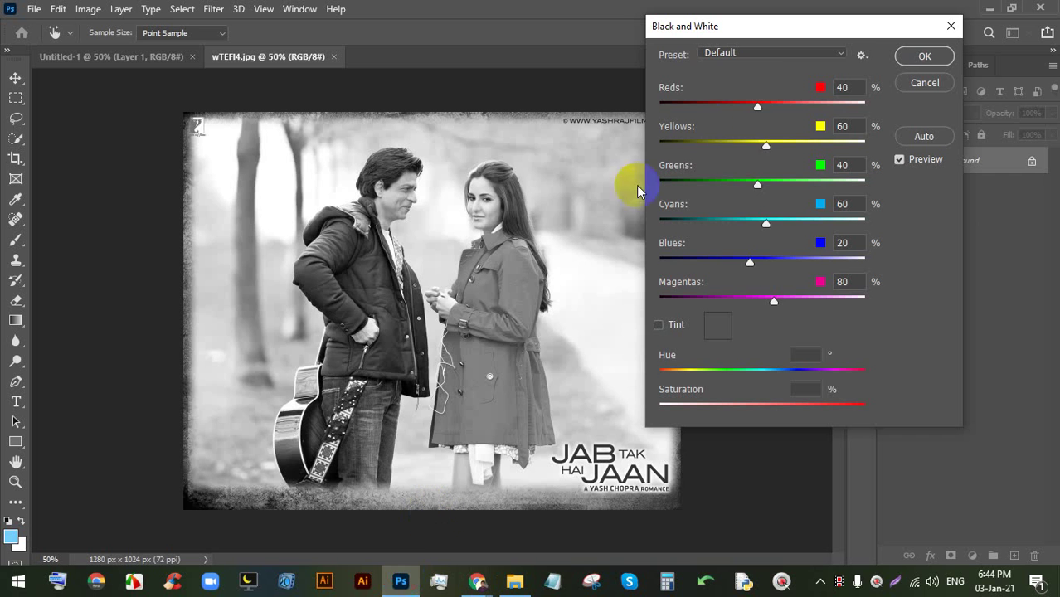
# - Try Maximum White, set Greens 123, Yellows 92, Reds 113, then reset to Default
pyautogui.click(753, 55)
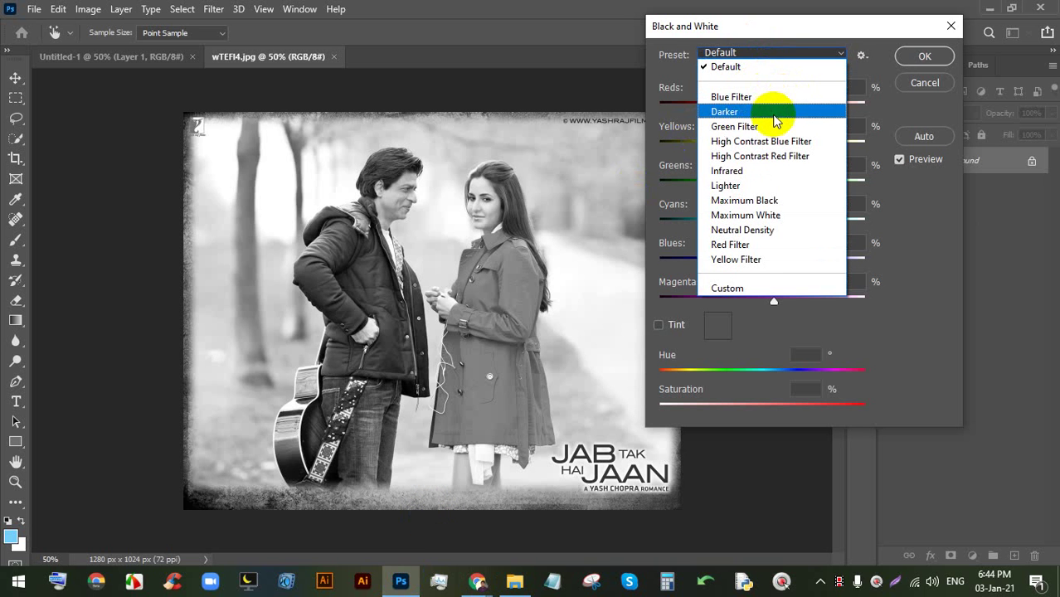
pyautogui.click(797, 215)
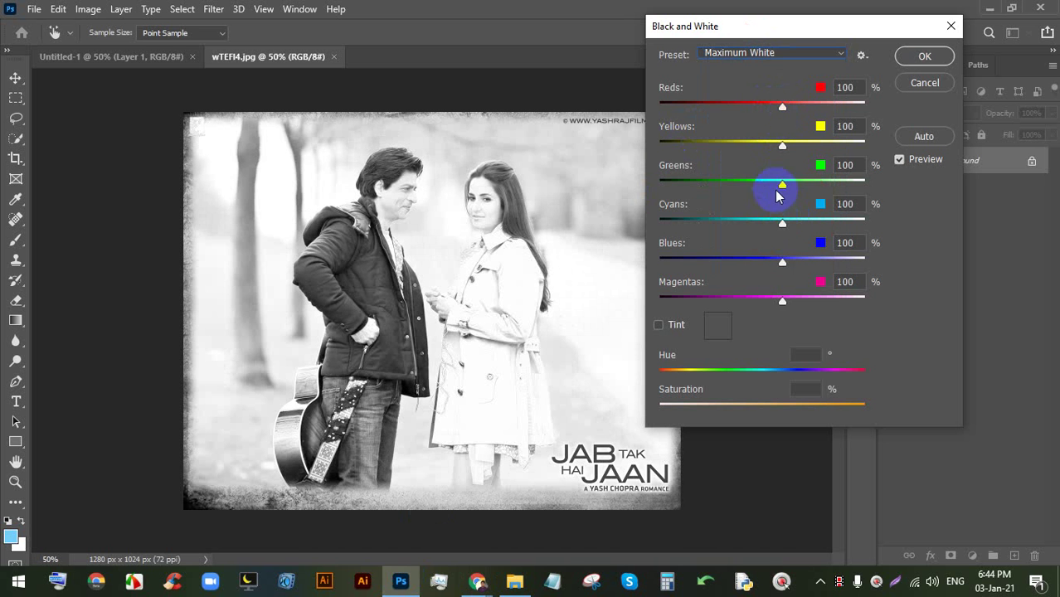
pyautogui.moveTo(782, 184)
pyautogui.mouseDown()
pyautogui.moveTo(741, 181)
pyautogui.moveTo(793, 191)
pyautogui.mouseUp()
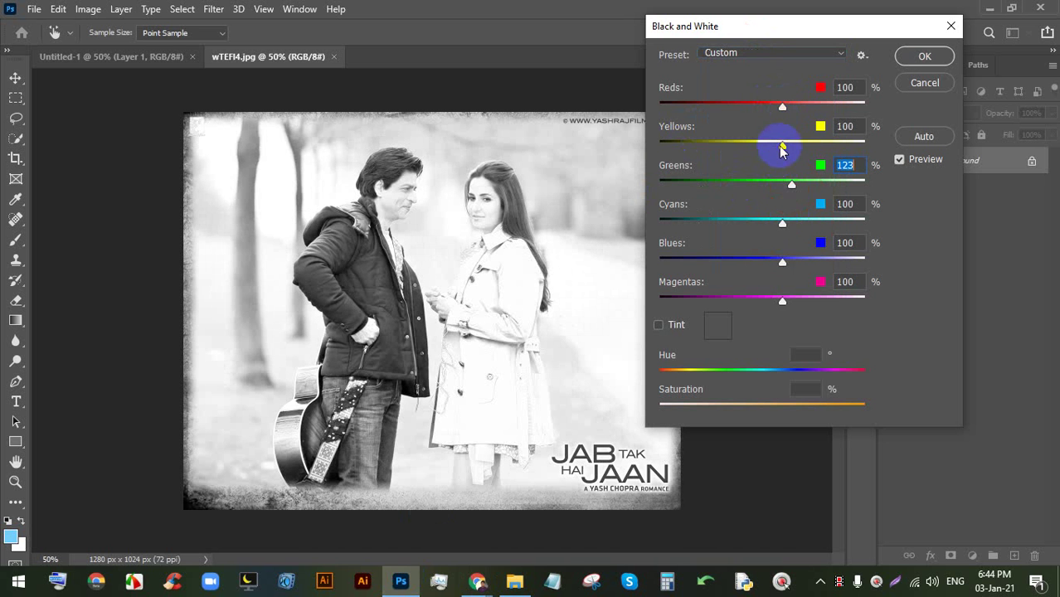
pyautogui.moveTo(781, 142)
pyautogui.mouseDown()
pyautogui.moveTo(710, 142)
pyautogui.moveTo(779, 143)
pyautogui.mouseUp()
pyautogui.moveTo(782, 106)
pyautogui.mouseDown()
pyautogui.moveTo(736, 102)
pyautogui.moveTo(789, 107)
pyautogui.mouseUp()
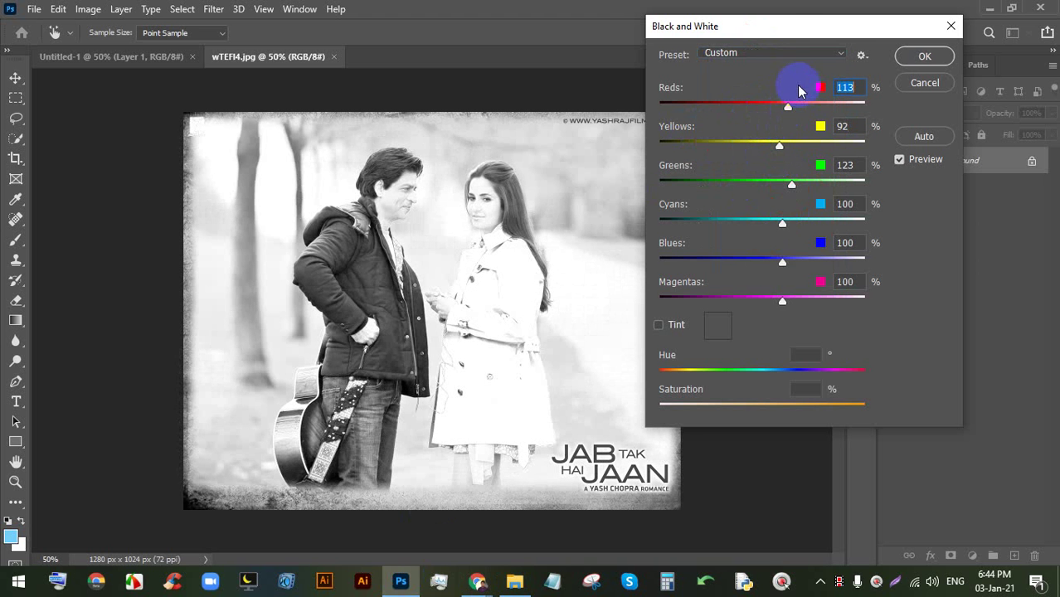
pyautogui.click(771, 52)
pyautogui.click(757, 68)
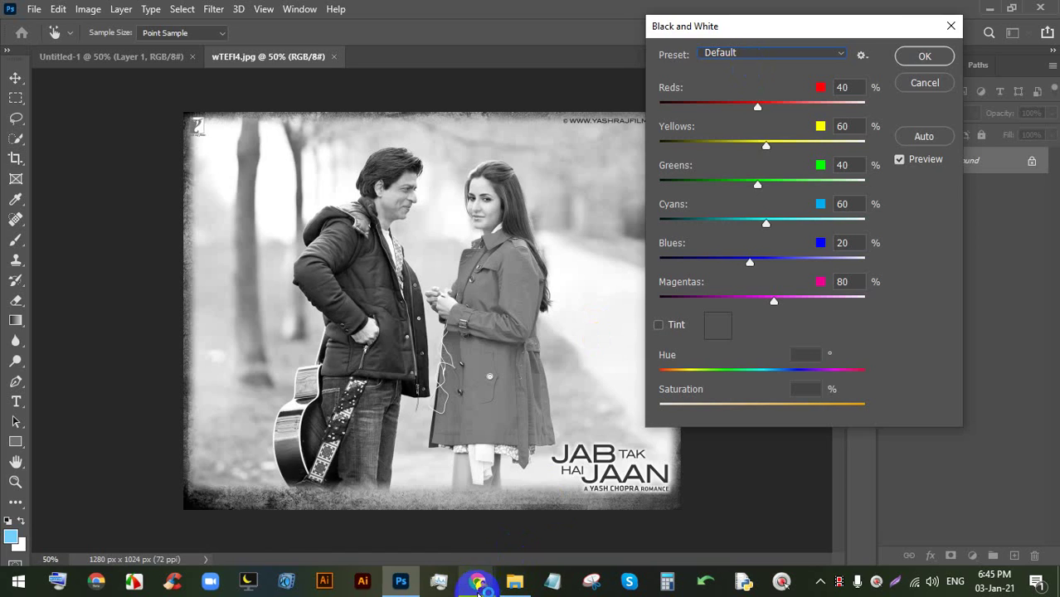
pyautogui.click(477, 581)
pyautogui.click(432, 511)
pyautogui.moveTo(594, 528)
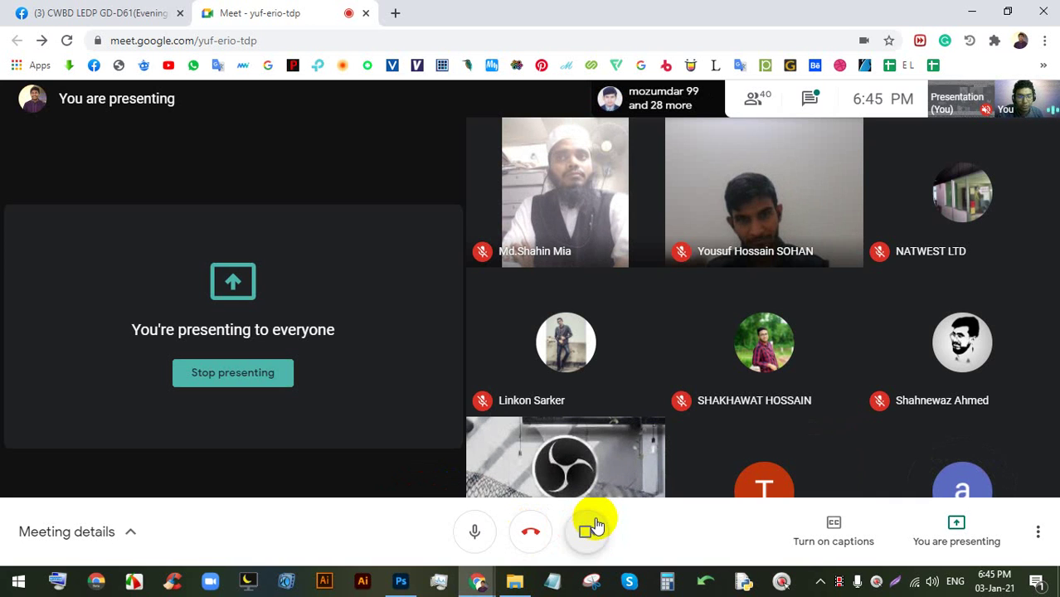
pyautogui.moveTo(596, 493)
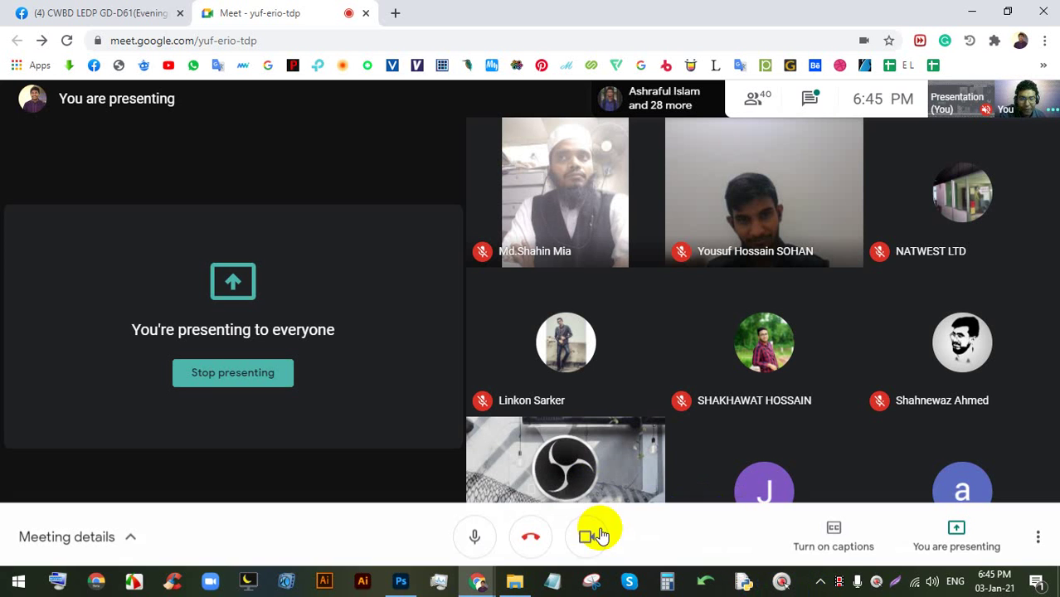
# - Darken the yellows in the Black & White preview, then cancel the conversion
pyautogui.click(401, 581)
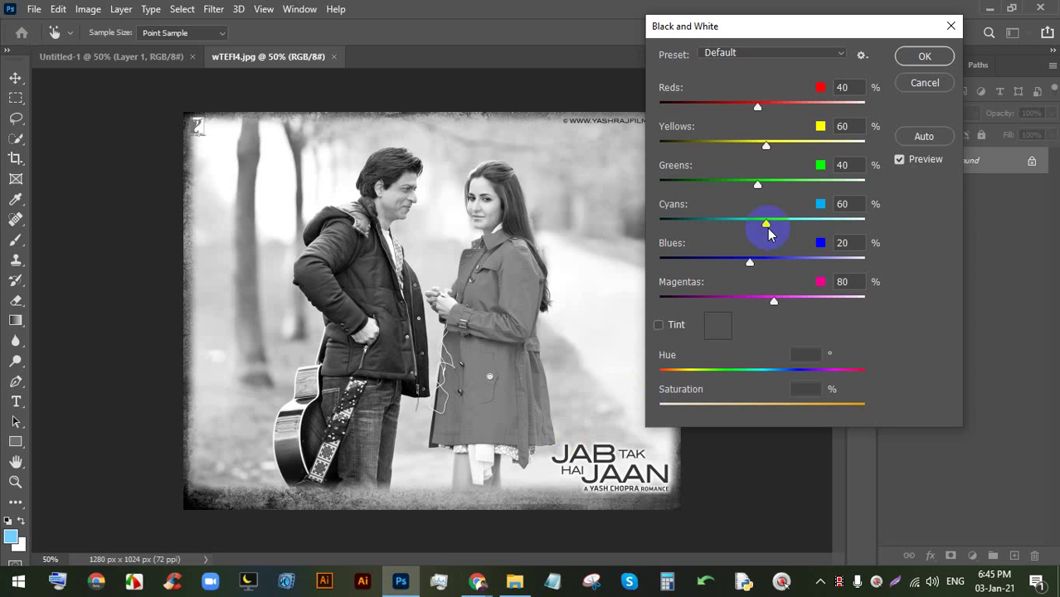
pyautogui.moveTo(770, 149); pyautogui.dragTo(746, 147)
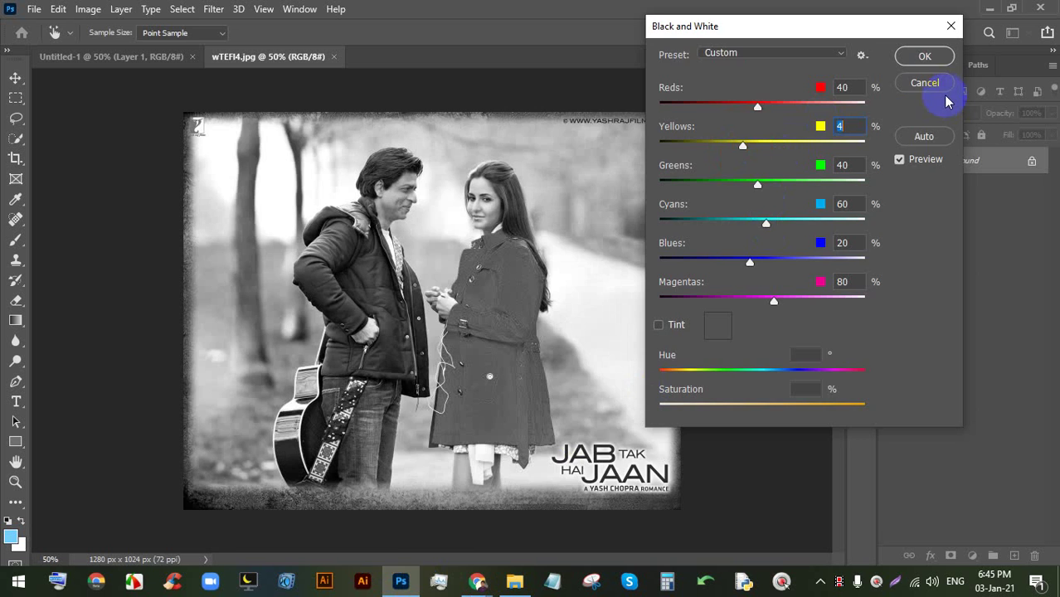
pyautogui.click(924, 83)
# - Browse the Image > Adjustments list, close it without choosing, and pick a selection tool
pyautogui.scroll(-1, 628, 286)
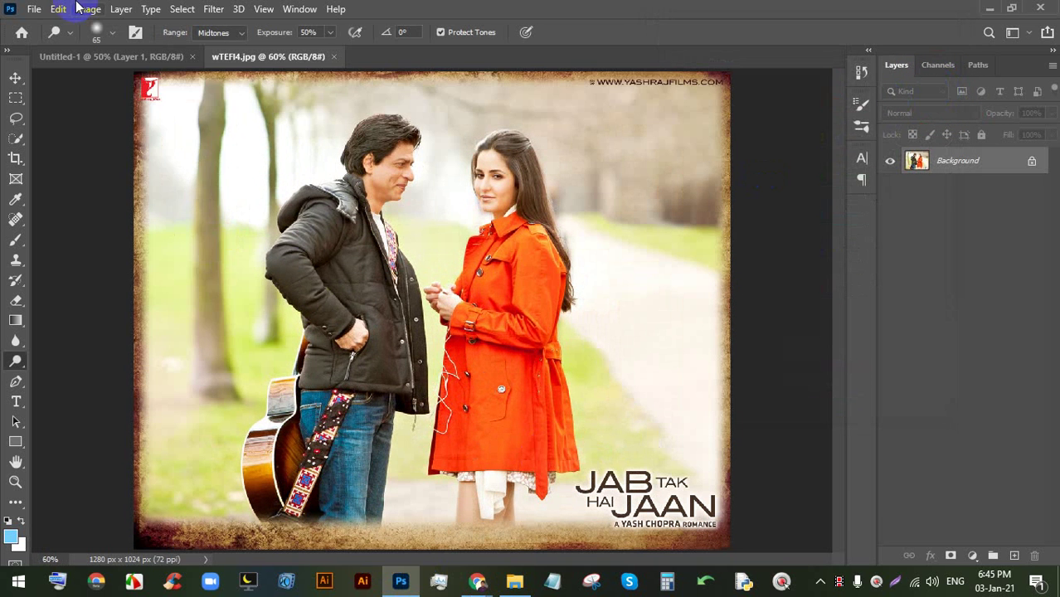
pyautogui.click(88, 8)
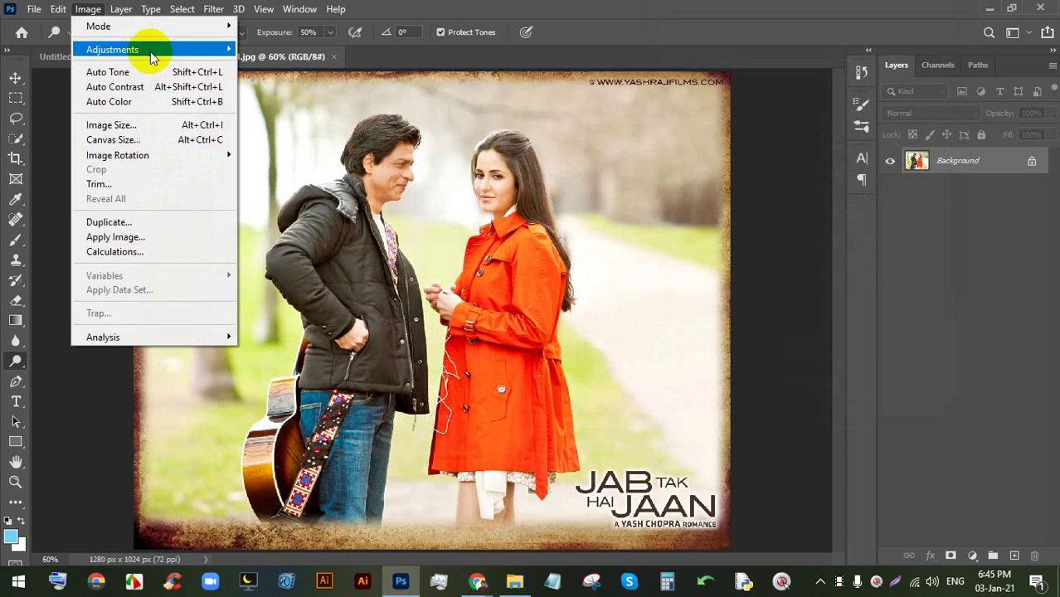
pyautogui.moveTo(149, 49)
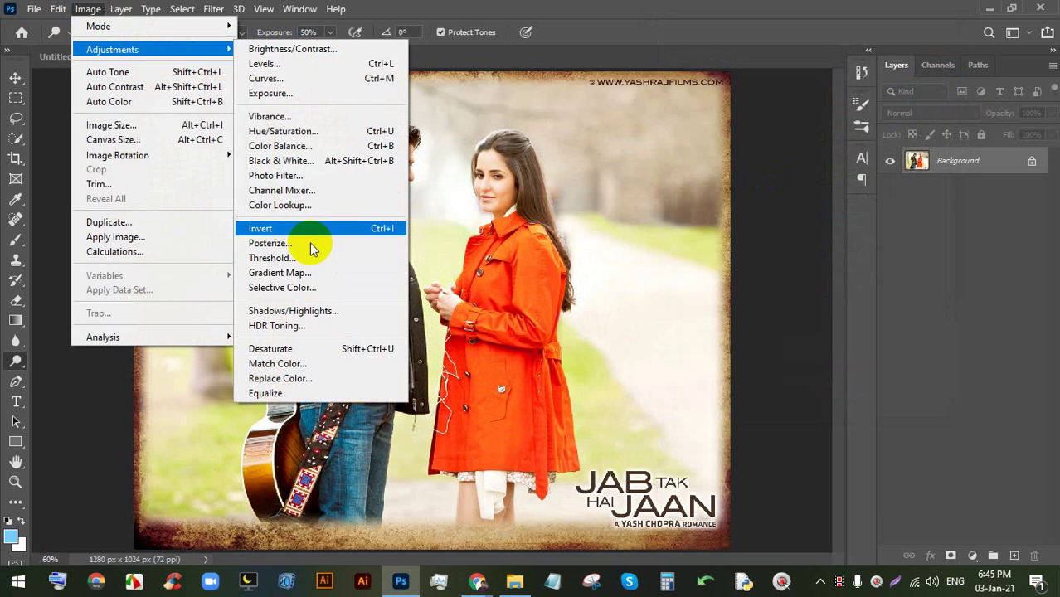
pyautogui.click(520, 5)
pyautogui.scroll(-3, 438, 173)
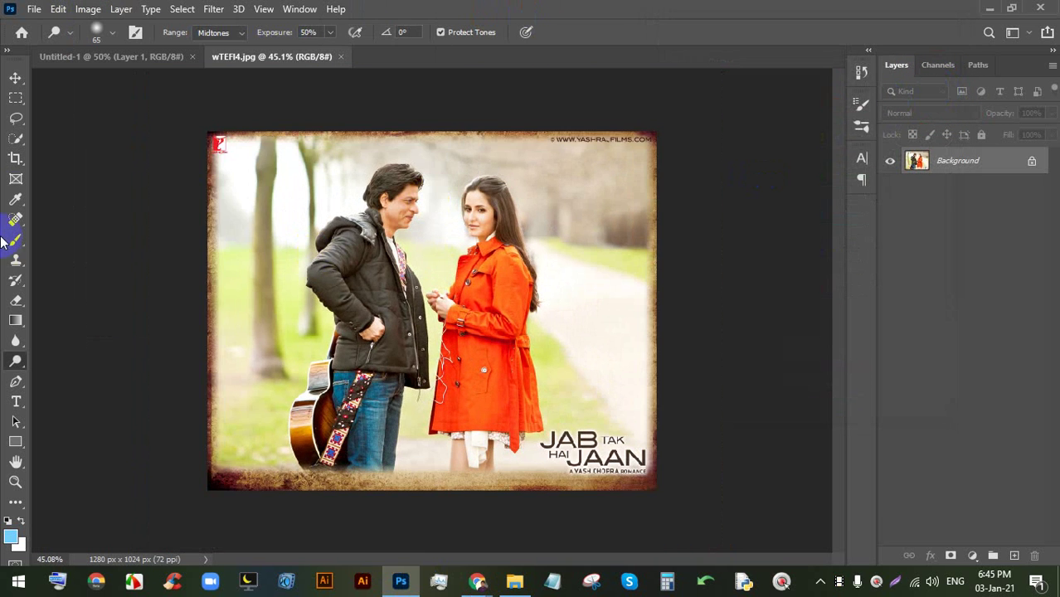
pyautogui.click(16, 119)
# - Select the orange coat with the Quick Selection Tool in Add to selection mode
pyautogui.click(16, 138)
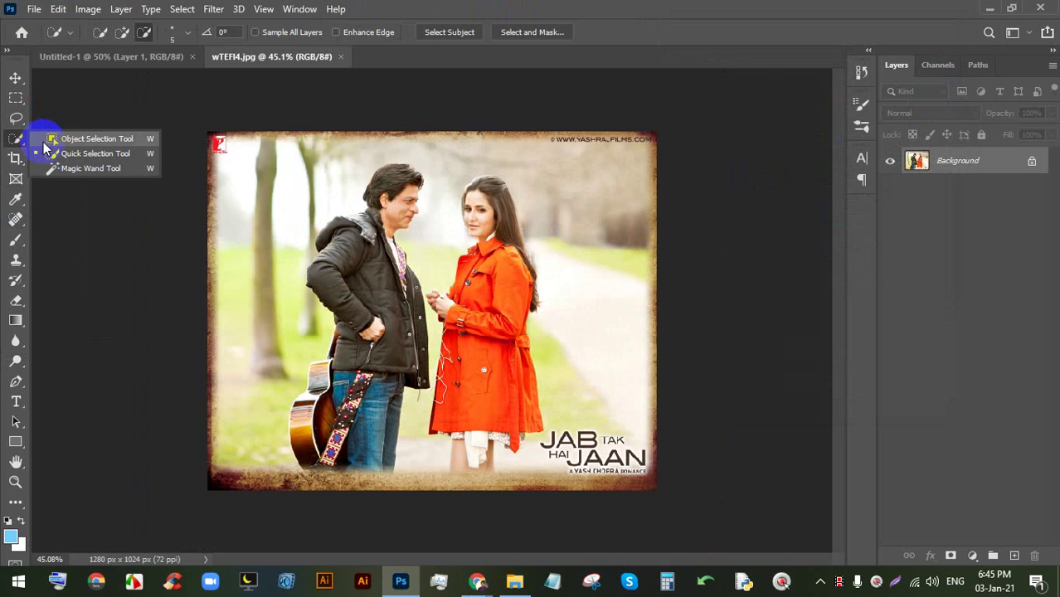
pyautogui.click(87, 154)
pyautogui.click(122, 32)
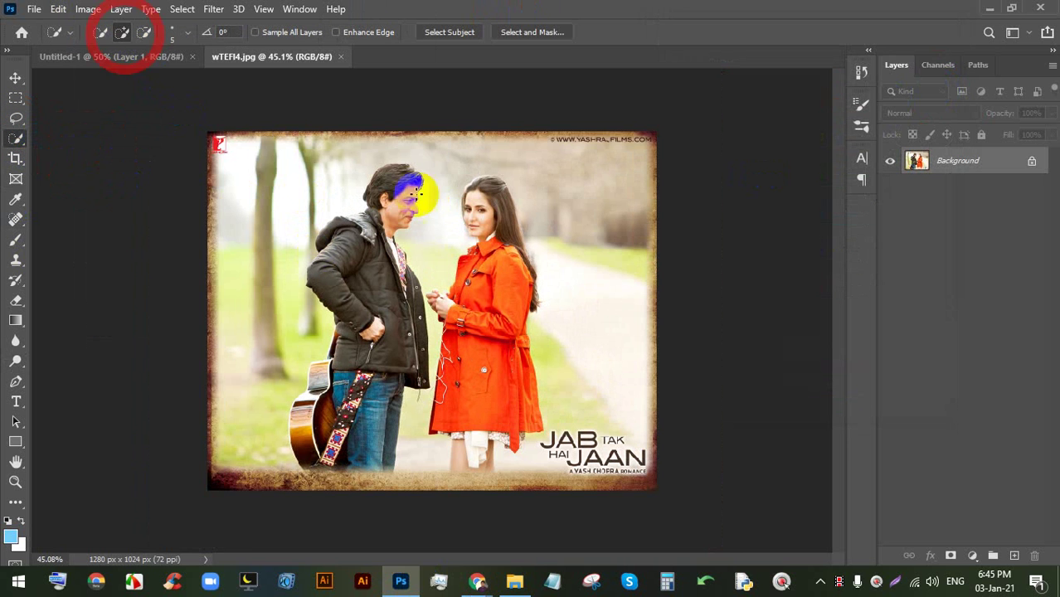
pyautogui.scroll(3, 481, 260)
pyautogui.moveTo(481, 260)
pyautogui.mouseDown()
pyautogui.moveTo(508, 224)
pyautogui.moveTo(486, 324)
pyautogui.moveTo(505, 284)
pyautogui.moveTo(504, 411)
pyautogui.moveTo(493, 412)
pyautogui.moveTo(497, 325)
pyautogui.mouseUp()
pyautogui.hotkey('ctrl', '-')
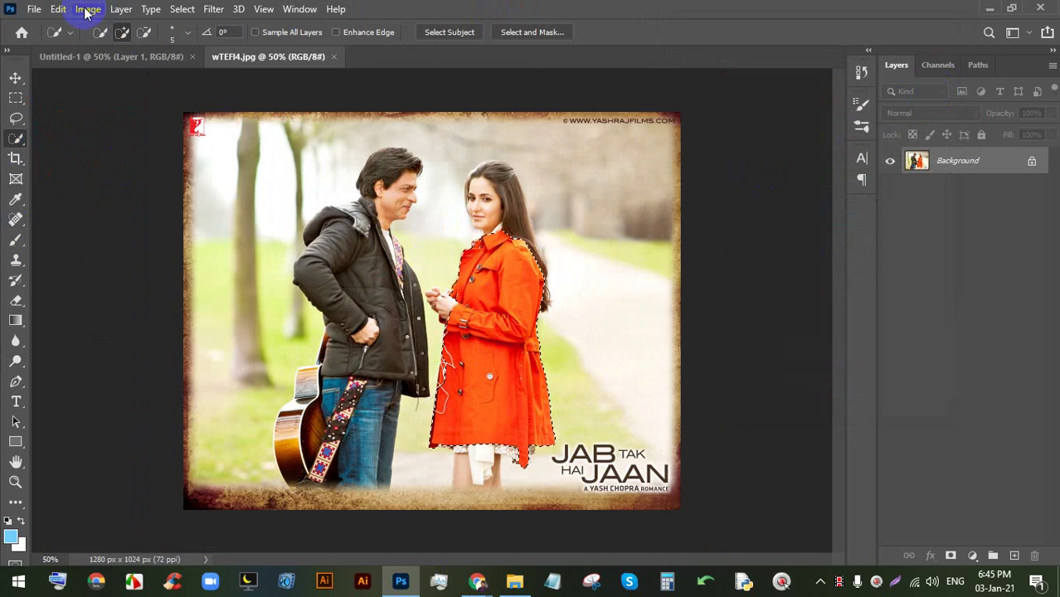
pyautogui.click(88, 9)
pyautogui.moveTo(166, 49)
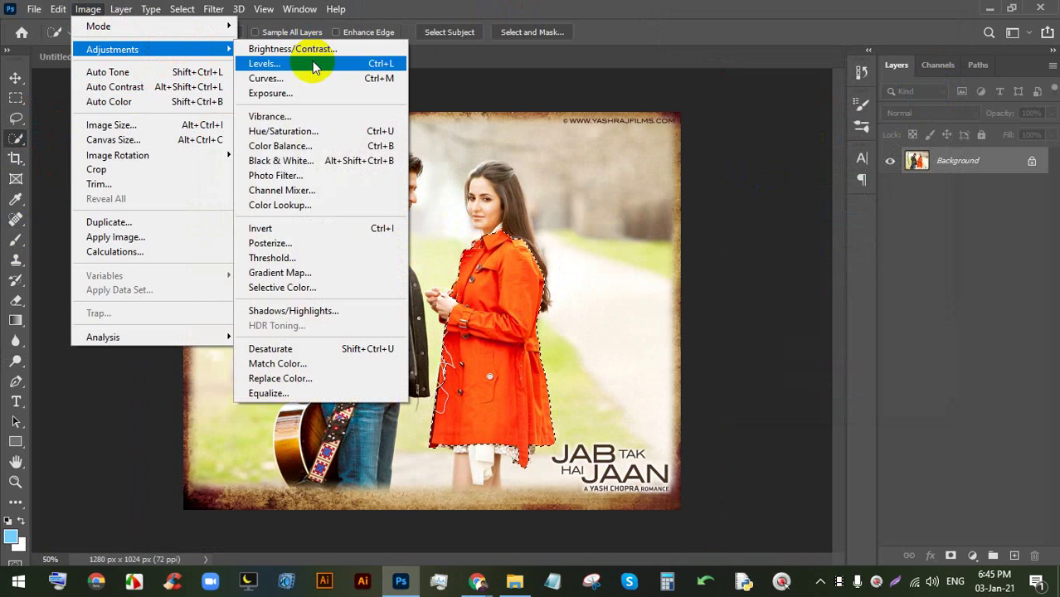
pyautogui.click(301, 146)
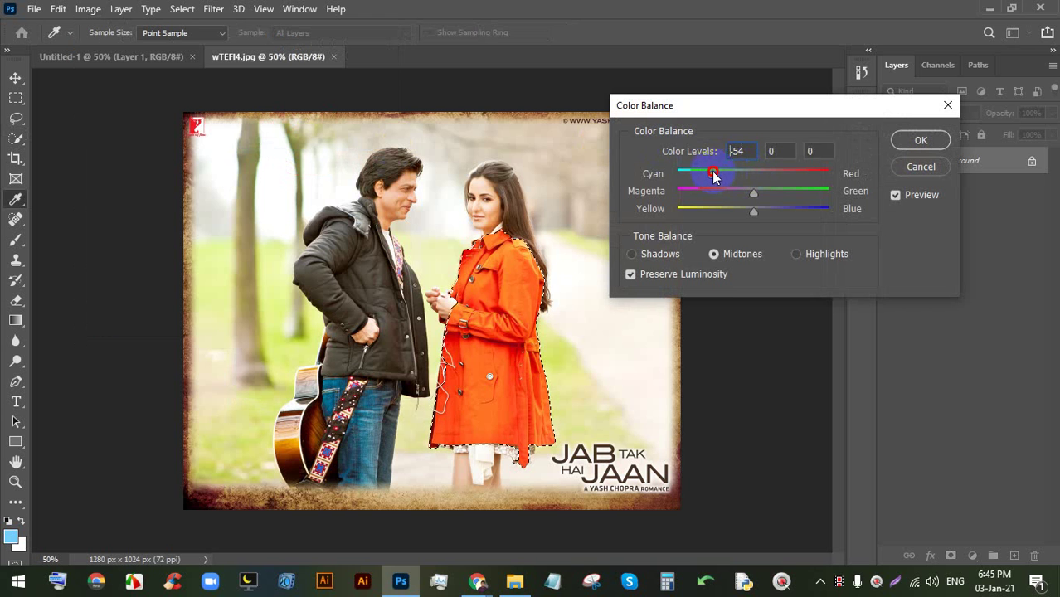
pyautogui.moveTo(710, 178); pyautogui.dragTo(757, 222)
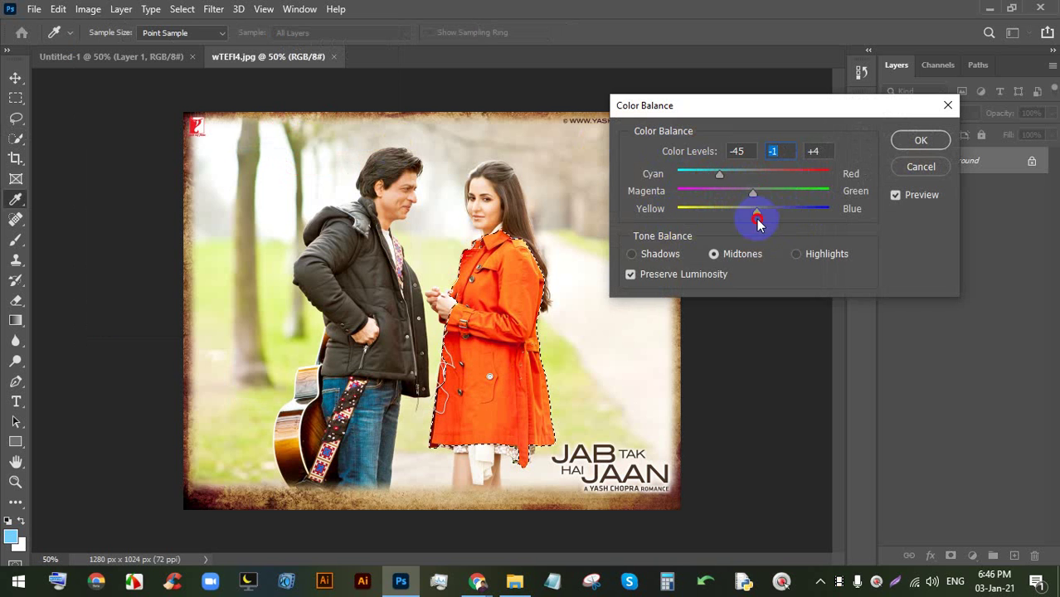
pyautogui.click(919, 167)
pyautogui.click(88, 9)
pyautogui.moveTo(112, 49)
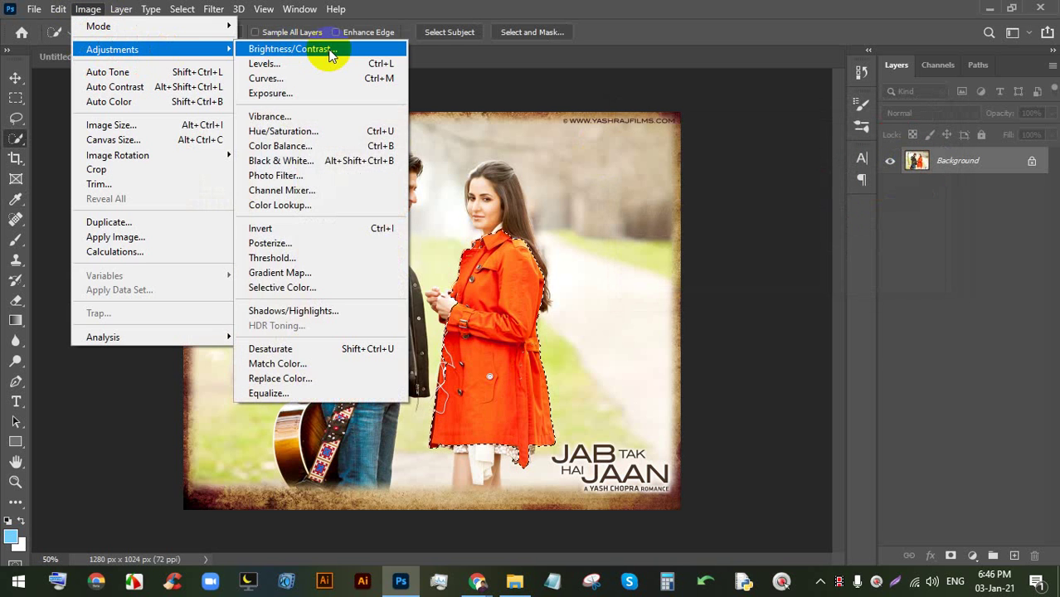
pyautogui.click(329, 52)
pyautogui.moveTo(689, 159); pyautogui.dragTo(717, 160)
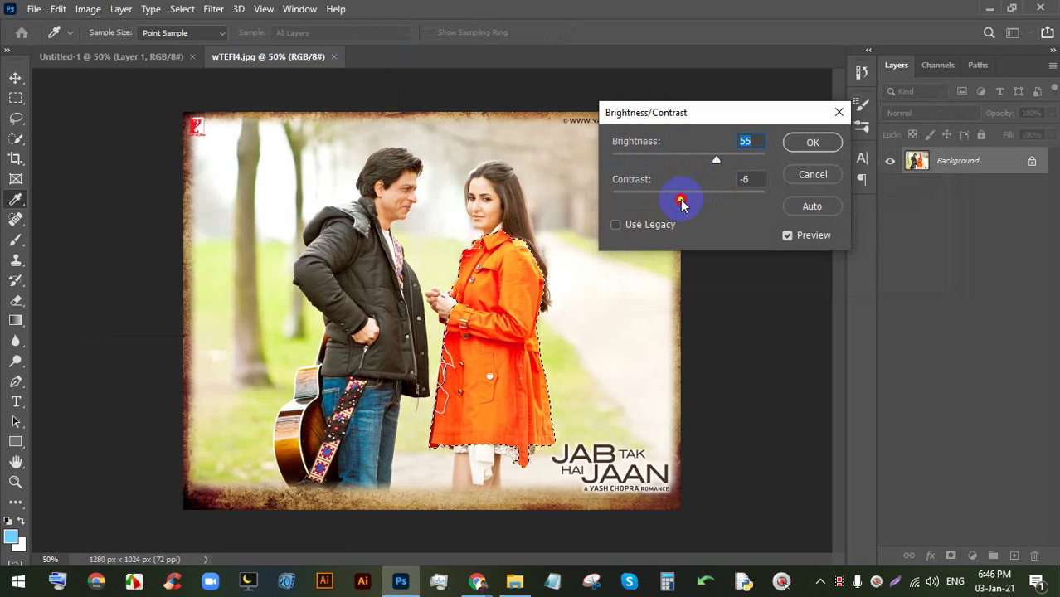
pyautogui.moveTo(652, 205); pyautogui.dragTo(741, 206)
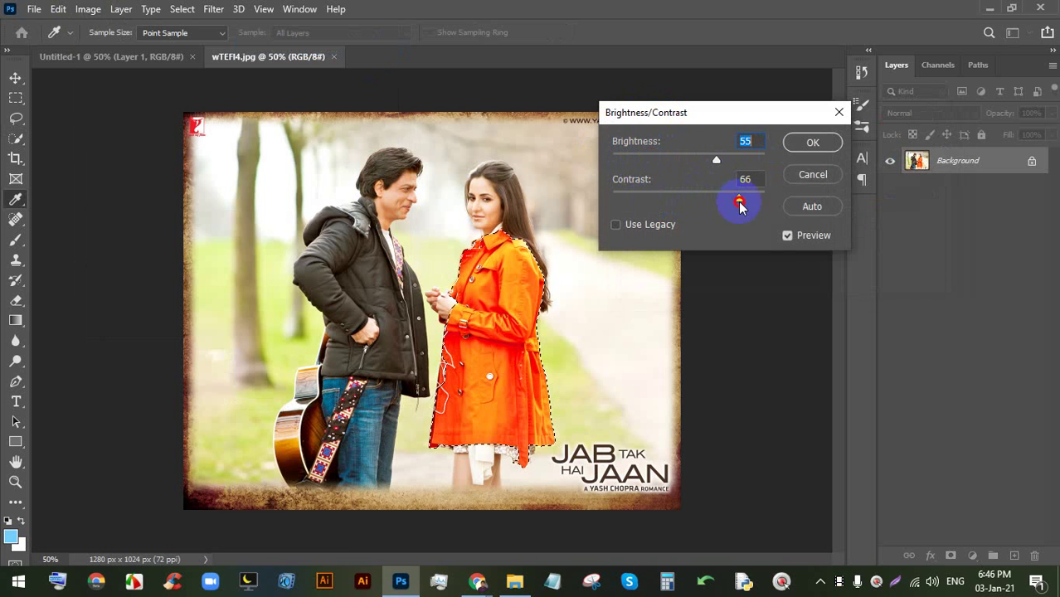
pyautogui.click(813, 181)
pyautogui.scroll(-4, 620, 189)
pyautogui.scroll(5, 572, 249)
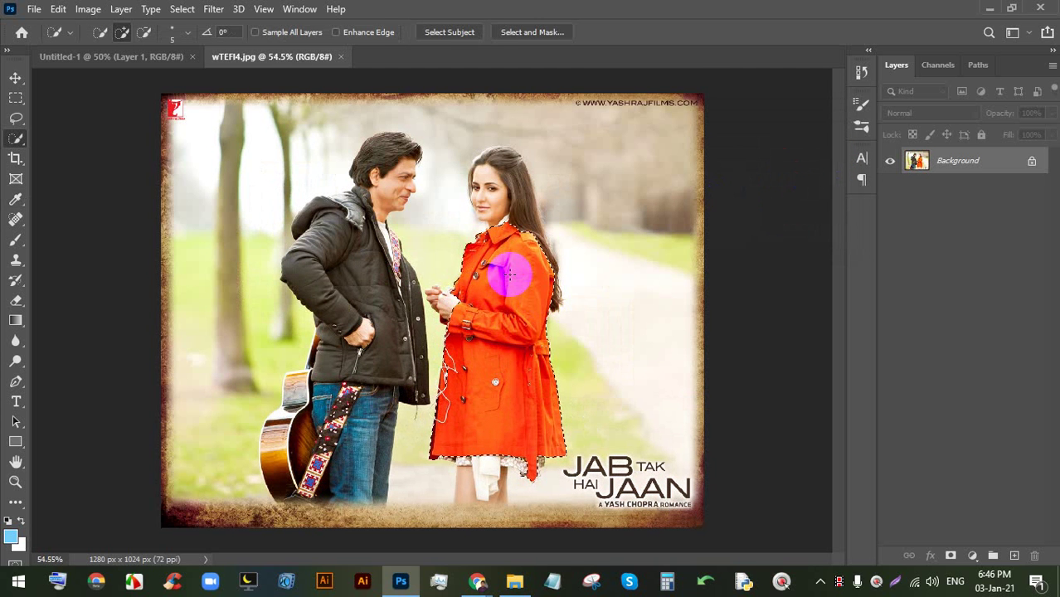
# - Open Curves for the selected coat and bend the curve to deepen it towards red
pyautogui.scroll(1, 480, 307)
pyautogui.click(98, 9)
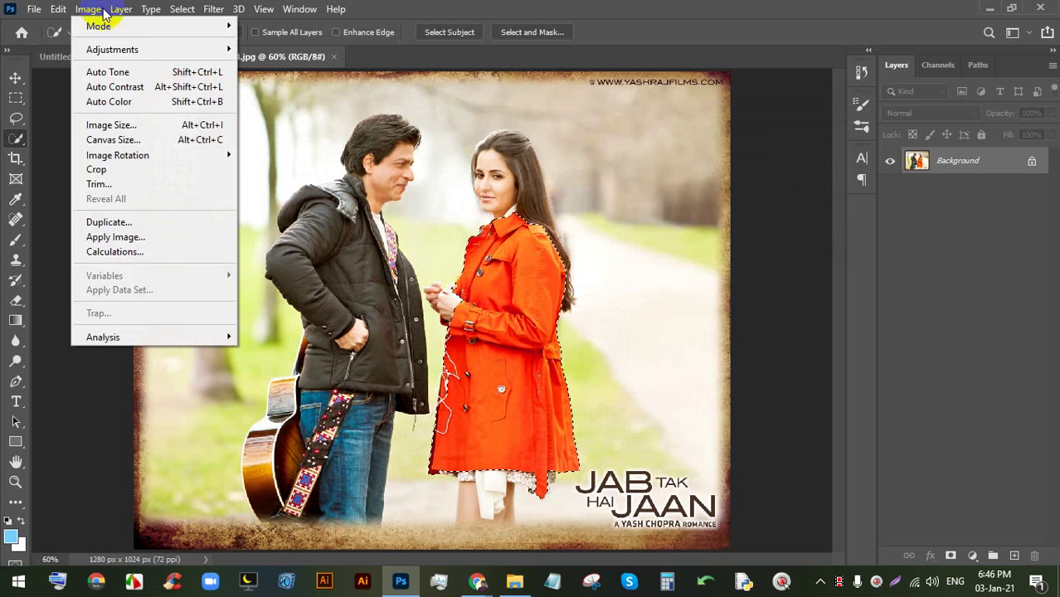
pyautogui.moveTo(112, 49)
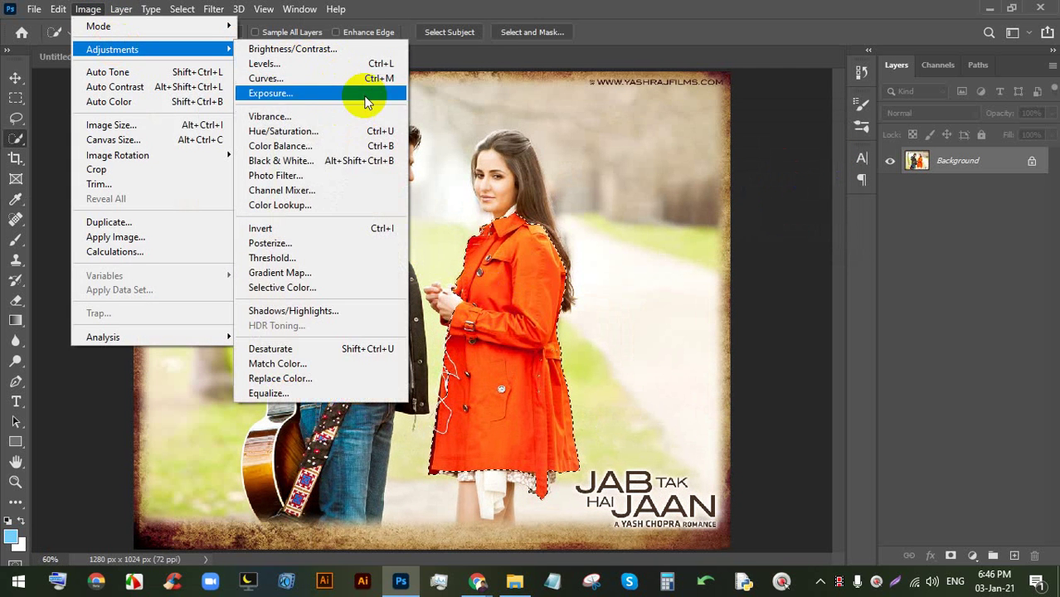
pyautogui.click(382, 80)
pyautogui.moveTo(596, 54); pyautogui.dragTo(911, 101)
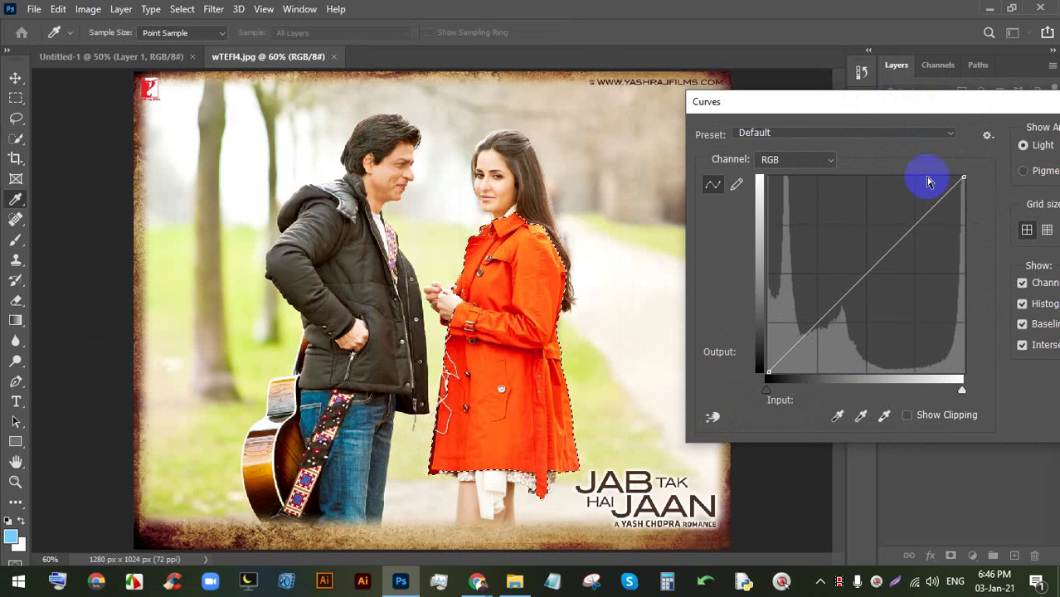
pyautogui.click(935, 204)
pyautogui.moveTo(935, 203); pyautogui.dragTo(816, 246)
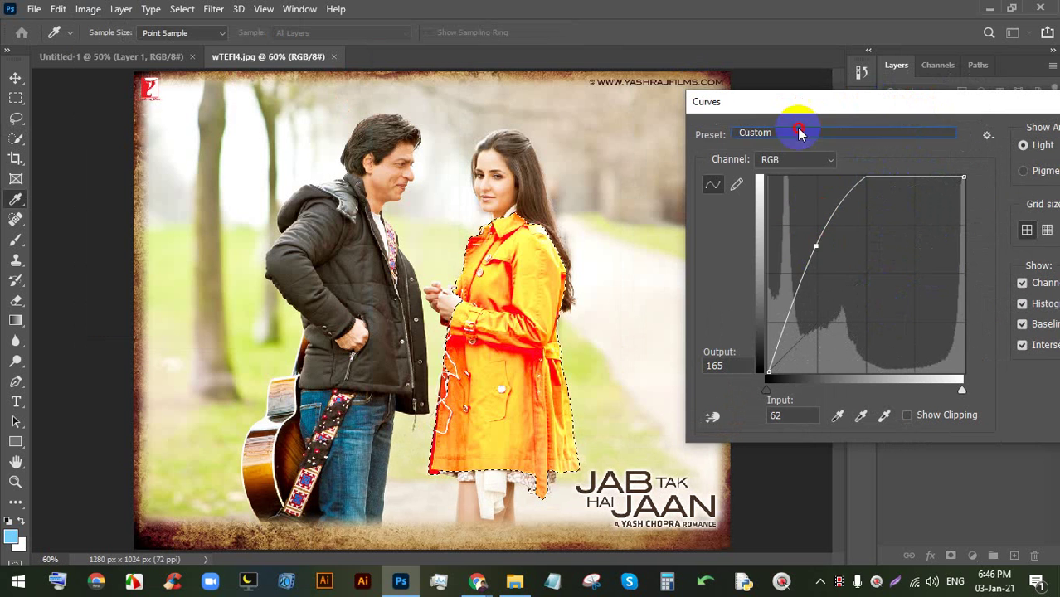
# - Preview the Darker (RGB) curve preset, then cancel the Curves dialog
pyautogui.click(800, 133)
pyautogui.click(796, 206)
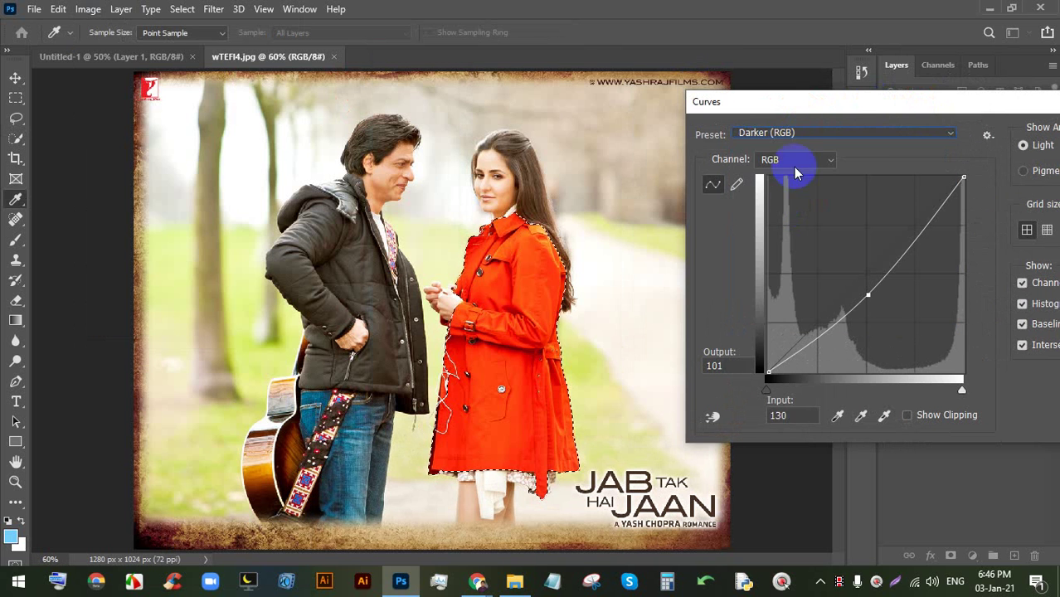
pyautogui.moveTo(826, 101); pyautogui.dragTo(676, 102)
pyautogui.click(930, 169)
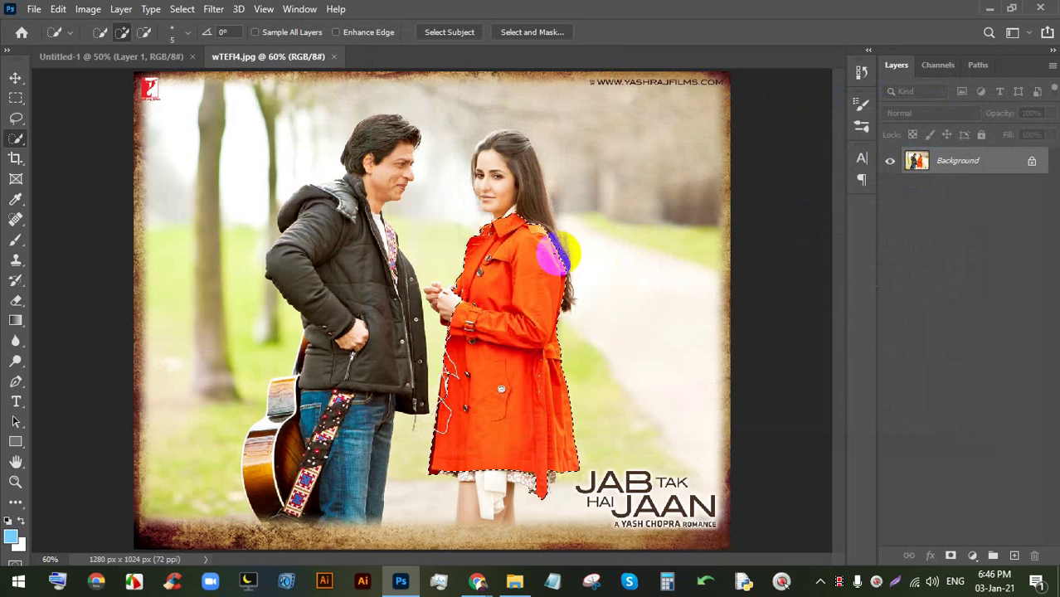
pyautogui.click(475, 578)
pyautogui.click(388, 483)
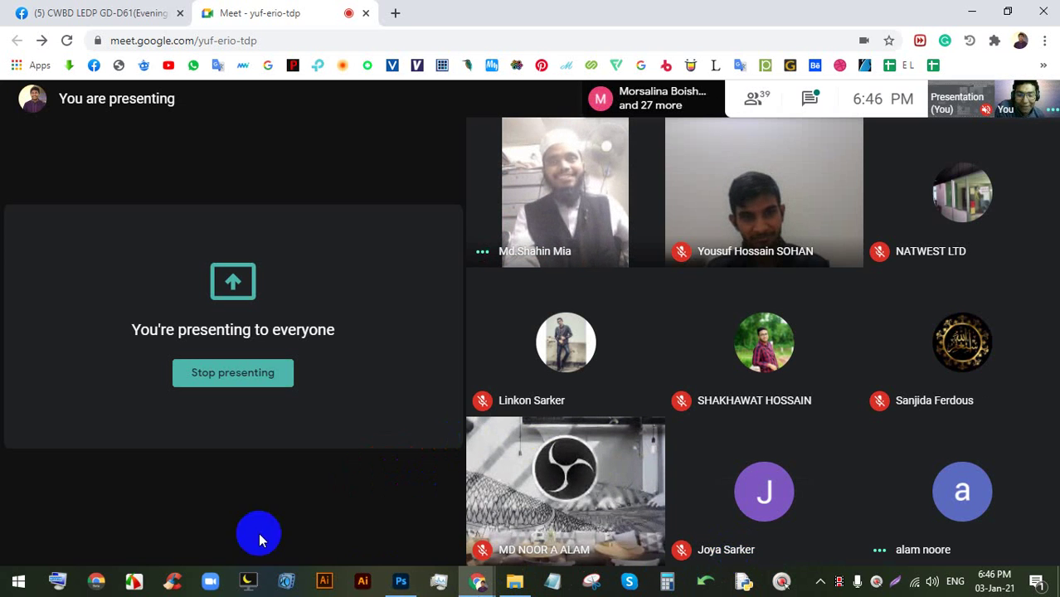
pyautogui.click(401, 580)
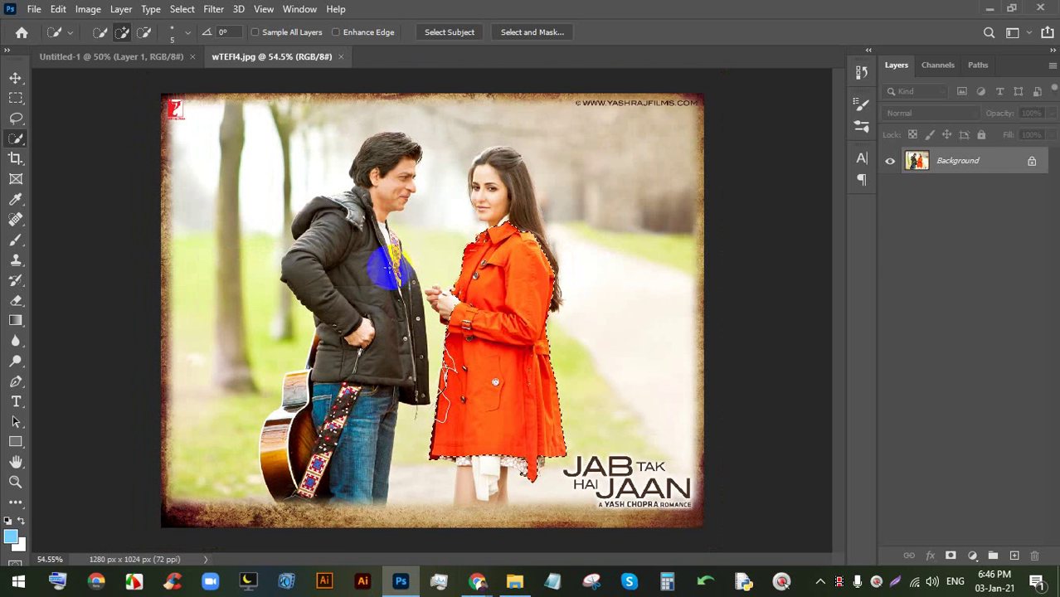
# - Deselect the coat with Ctrl+D and invert the whole photo's colours
pyautogui.hotkey('ctrl', 'd')
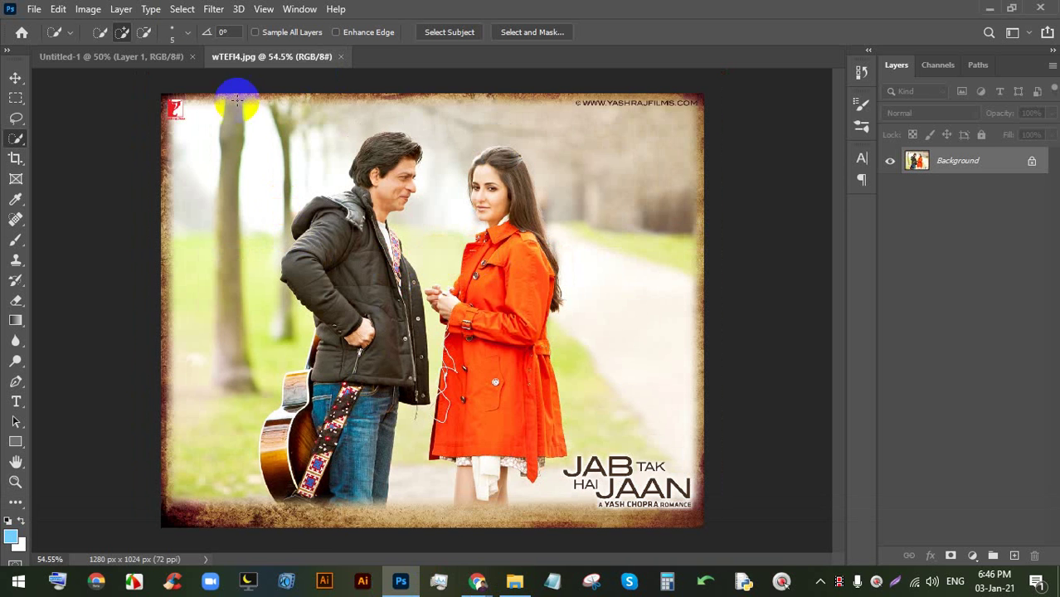
pyautogui.click(88, 8)
pyautogui.click(88, 9)
pyautogui.click(88, 8)
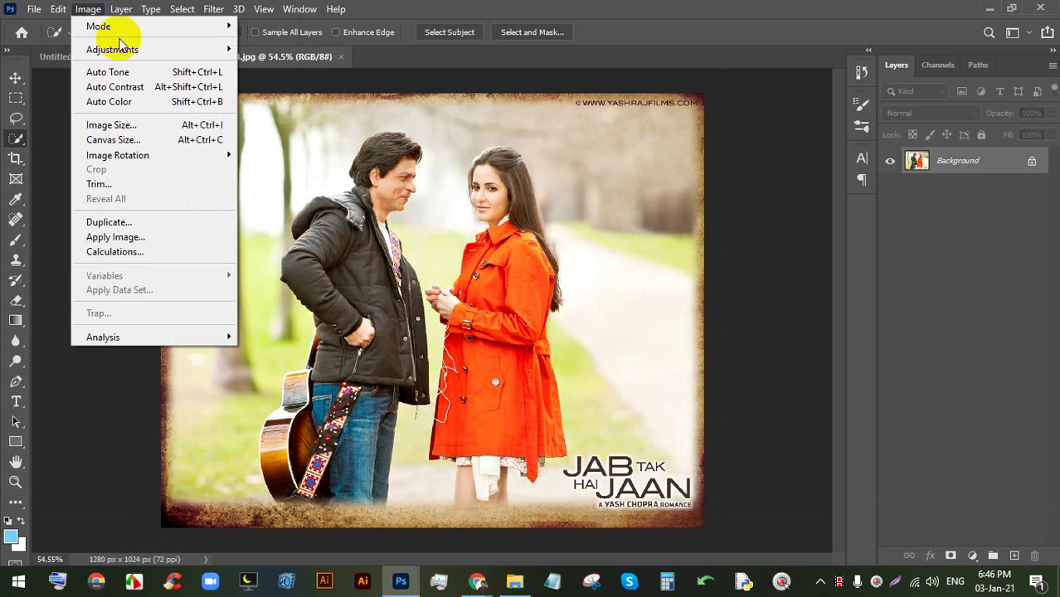
pyautogui.click(122, 50)
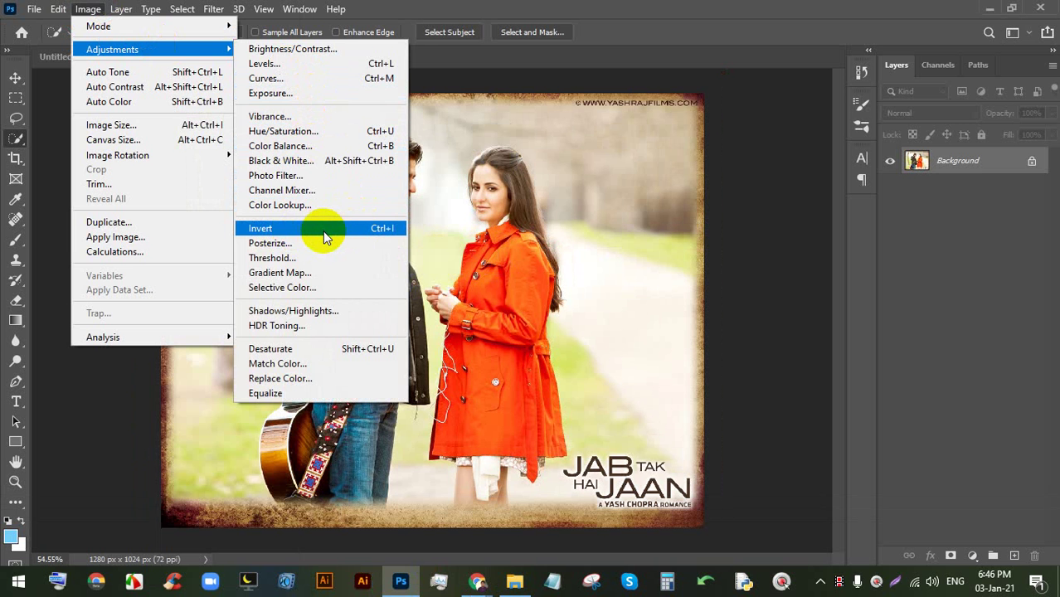
pyautogui.click(332, 234)
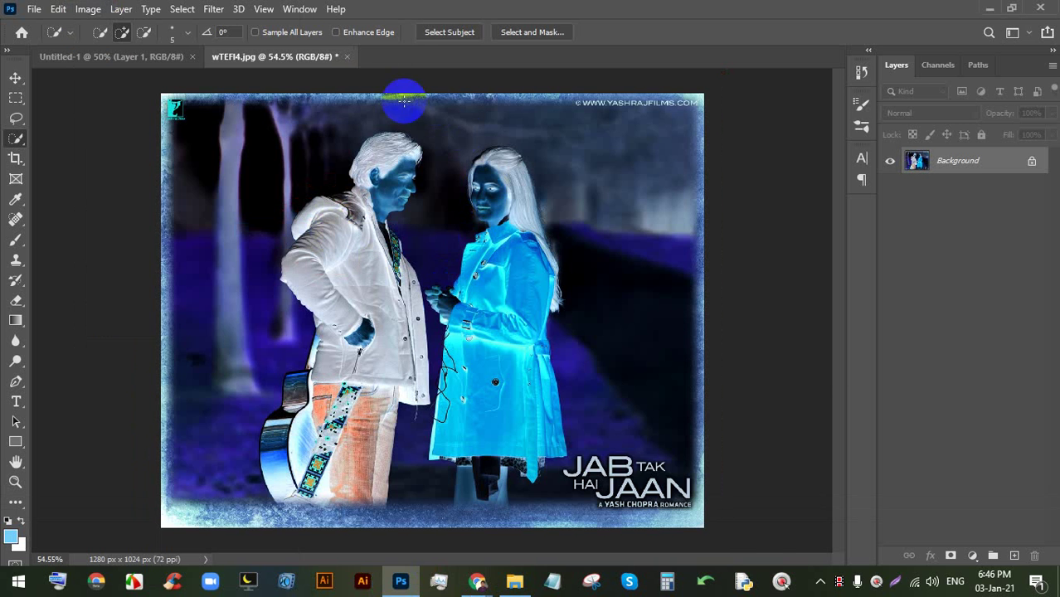
# - Inspect the inverted photo, then undo the inversion with Ctrl+Z
pyautogui.scroll(1, 199, 148)
pyautogui.scroll(1, 199, 148)
pyautogui.scroll(1, 531, 88)
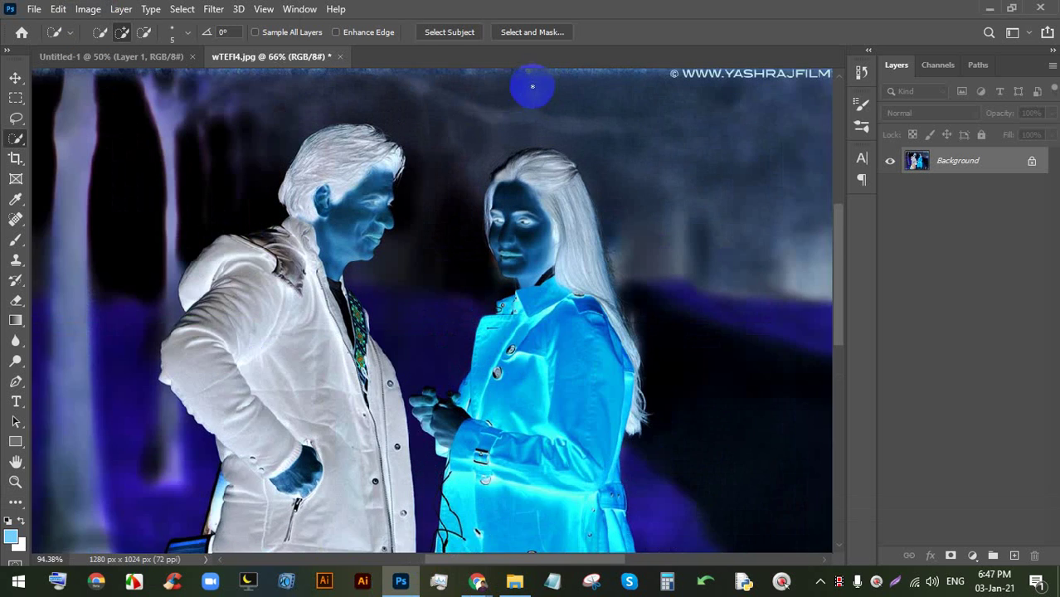
pyautogui.scroll(1, 592, 164)
pyautogui.scroll(-8, 592, 164)
pyautogui.scroll(2, 498, 348)
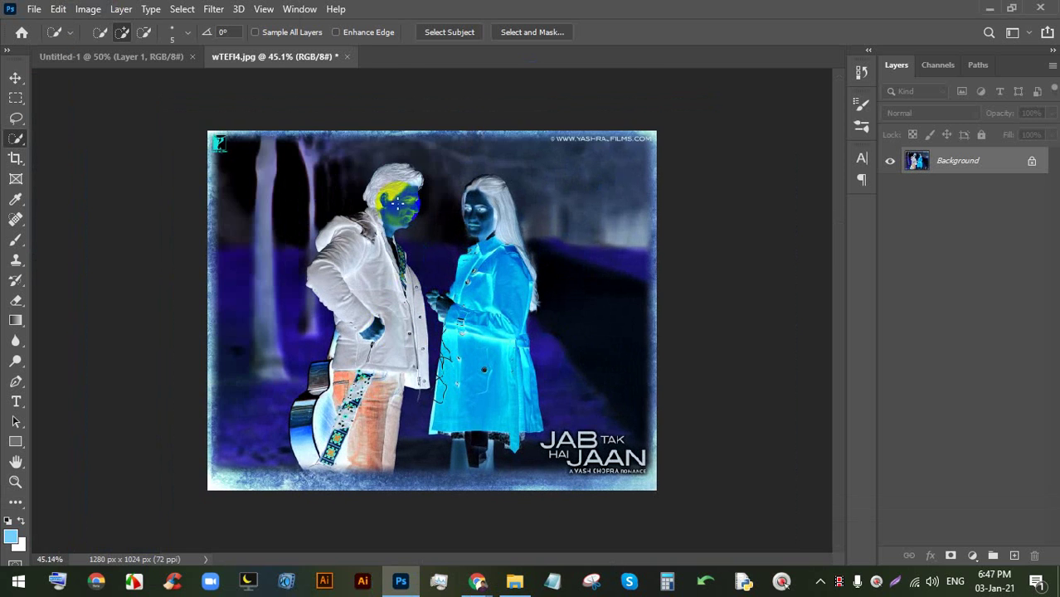
pyautogui.hotkey('ctrl', 'z')
# - Desaturate the photo to greyscale, then undo the desaturation
pyautogui.click(88, 8)
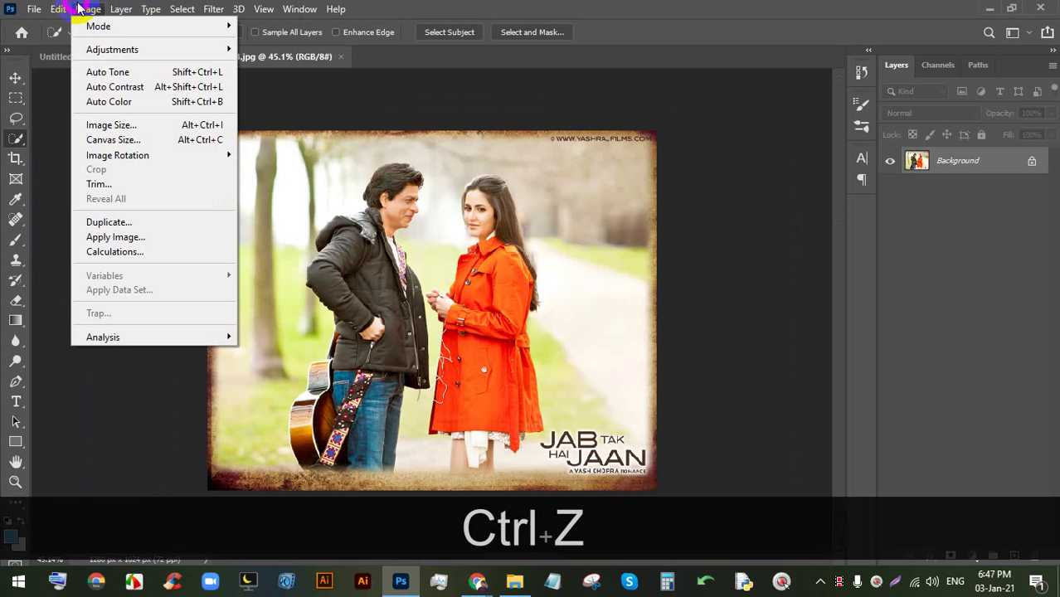
pyautogui.moveTo(111, 49)
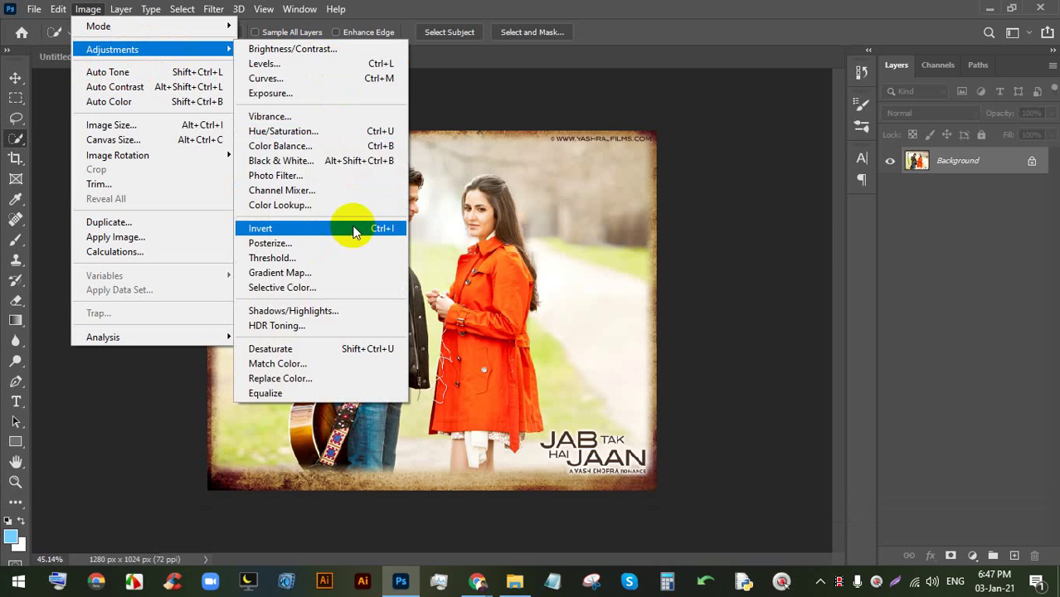
pyautogui.click(322, 353)
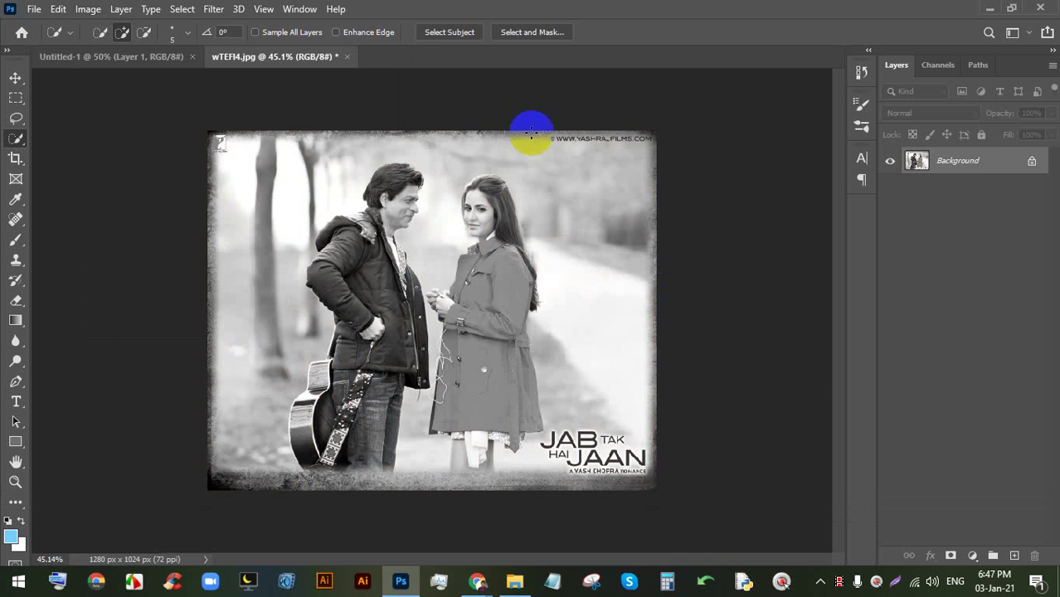
pyautogui.scroll(2, 461, 229)
pyautogui.scroll(-1, 535, 181)
pyautogui.hotkey('ctrl', 'z')
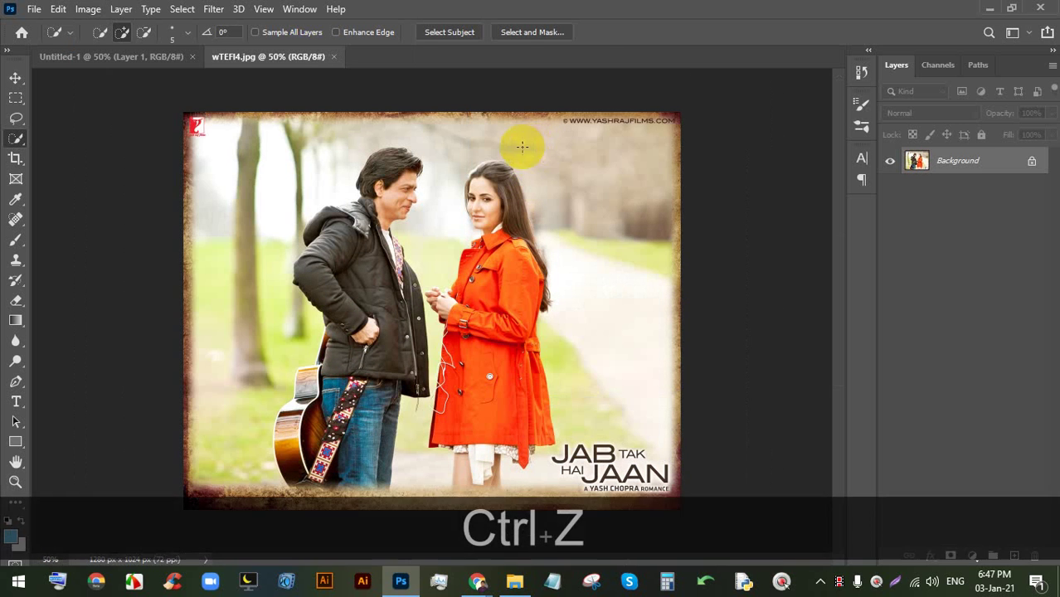
pyautogui.click(103, 8)
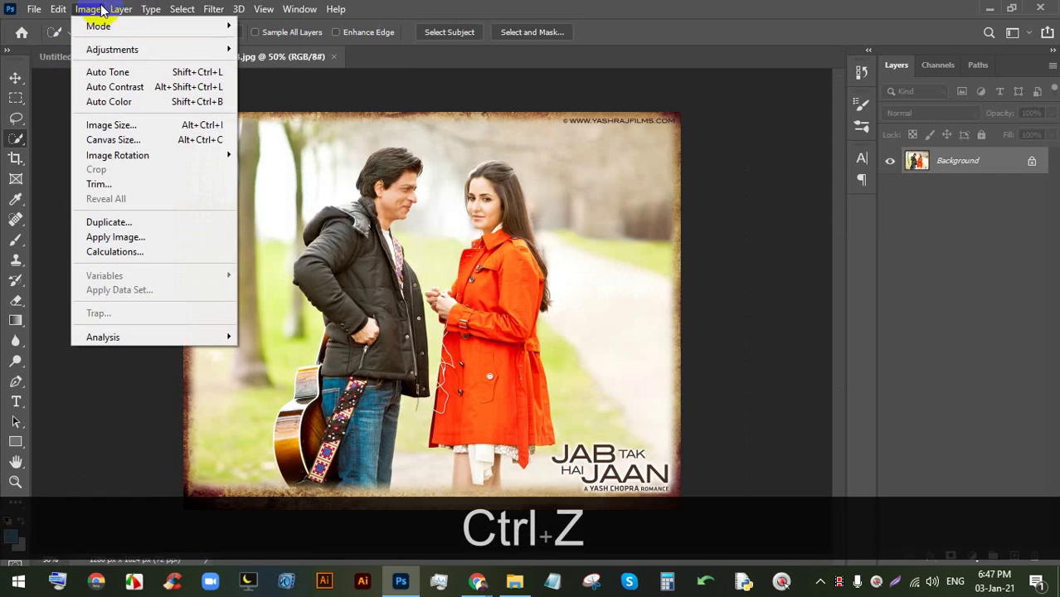
# - Open Image > Adjustments > Replace Color and move its window aside
pyautogui.moveTo(104, 49)
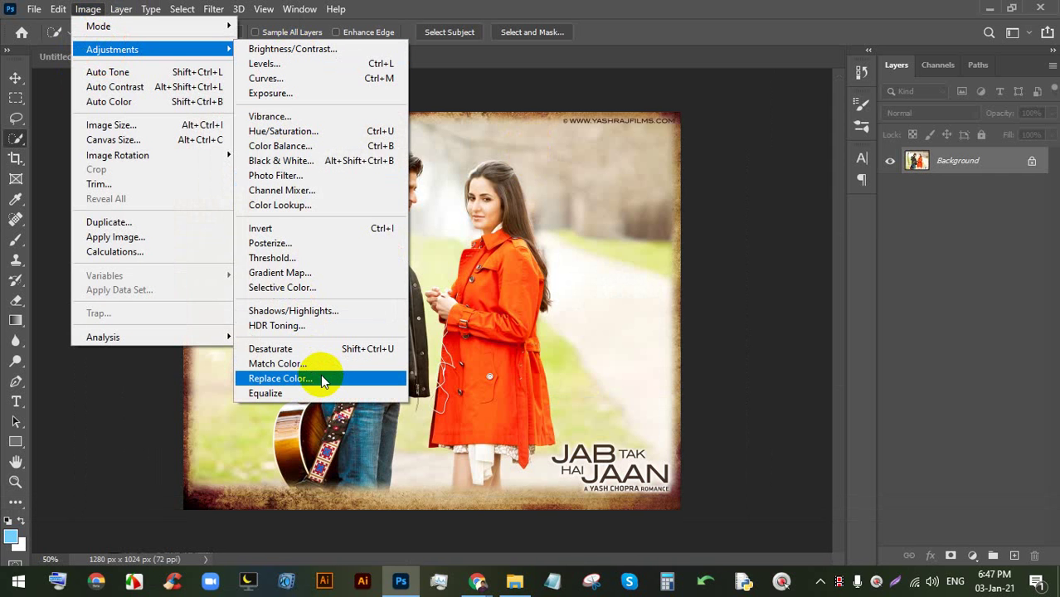
pyautogui.click(280, 379)
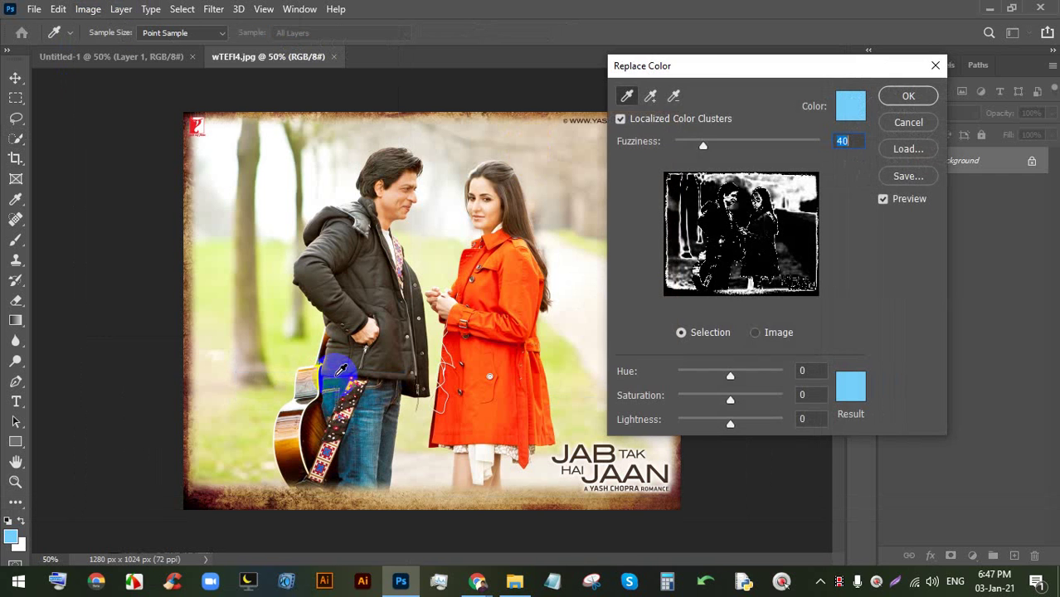
pyautogui.moveTo(698, 68); pyautogui.dragTo(719, 88)
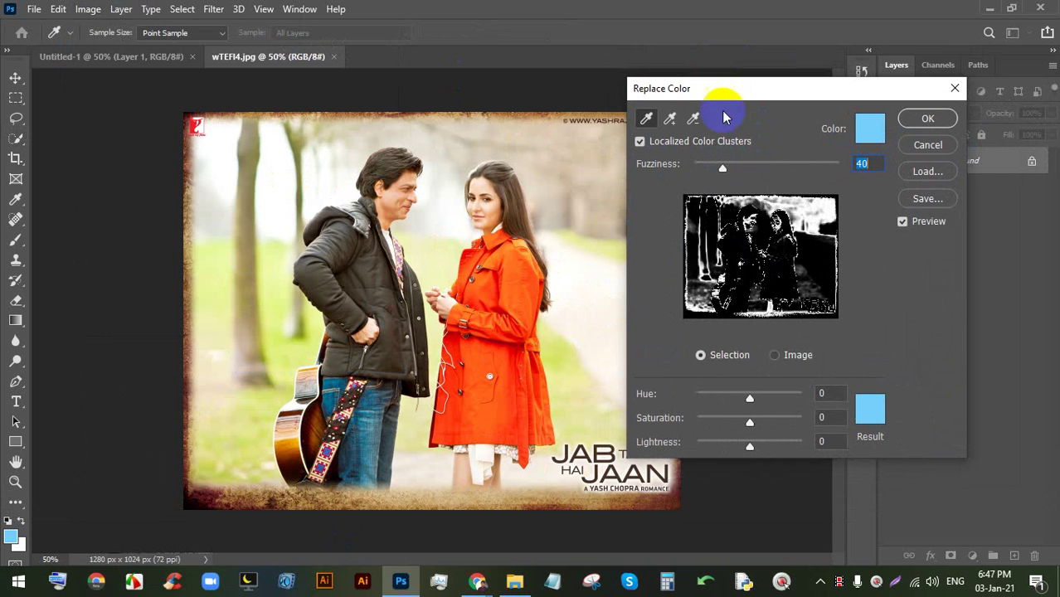
pyautogui.moveTo(725, 90)
pyautogui.mouseDown()
pyautogui.moveTo(675, 95)
pyautogui.moveTo(744, 93)
pyautogui.mouseUp()
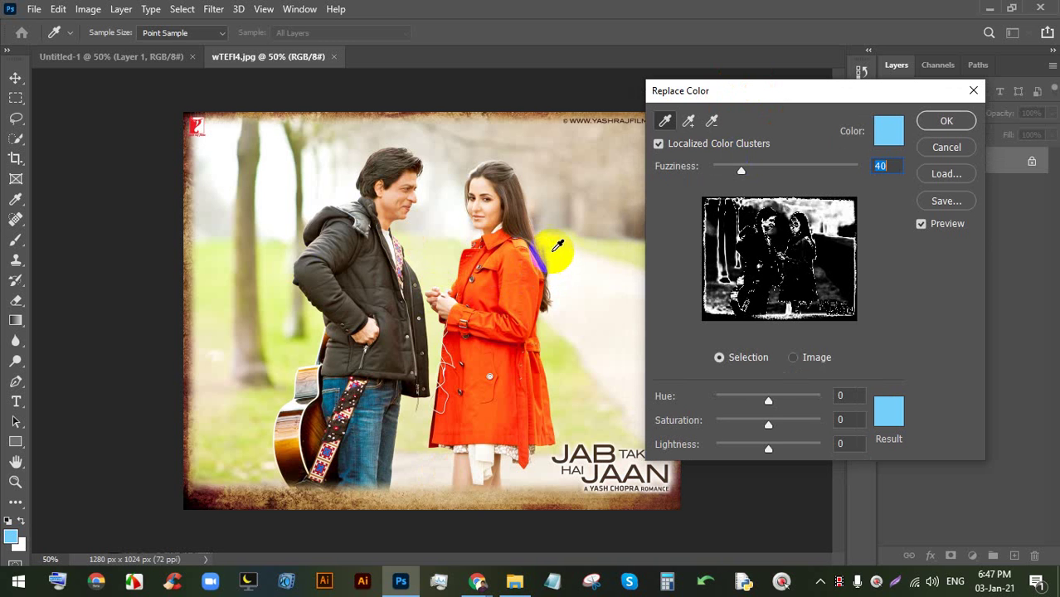
# - Sample the coat's colour from collar to edge, zoom to 100%, pan, then back to 66.7%
pyautogui.click(501, 255)
pyautogui.moveTo(492, 230); pyautogui.dragTo(551, 329)
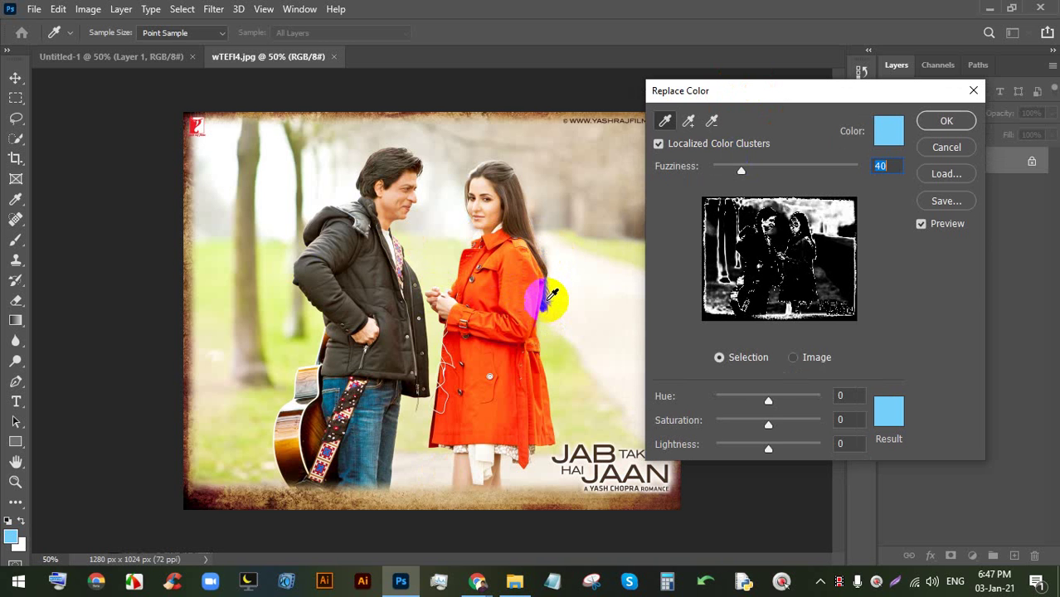
pyautogui.hotkey('ctrl', '=')
pyautogui.hotkey('ctrl', '=')
pyautogui.press('space')
pyautogui.press('space')
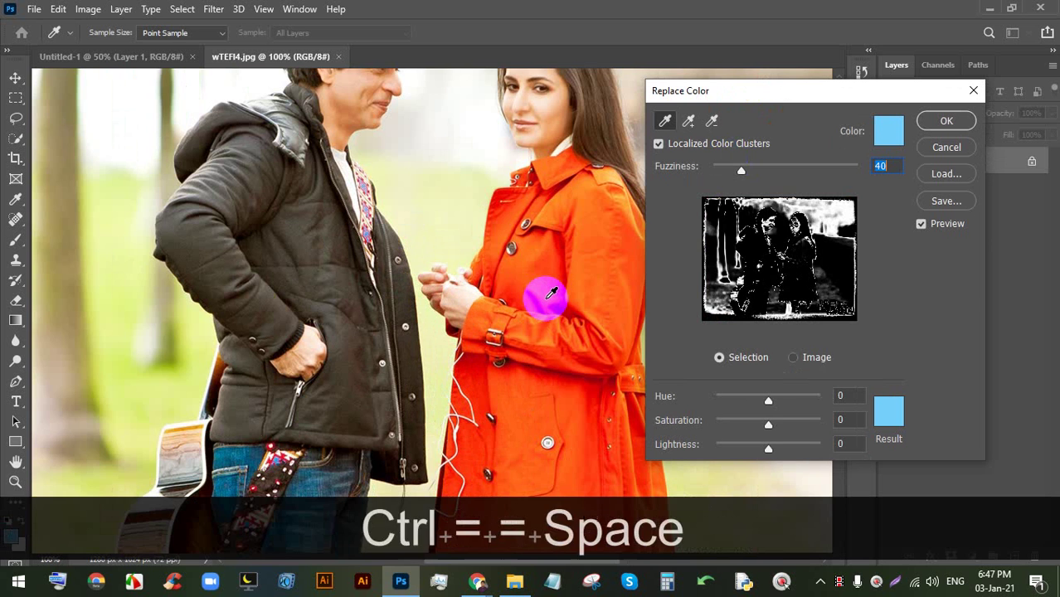
pyautogui.moveTo(560, 235); pyautogui.dragTo(421, 163)
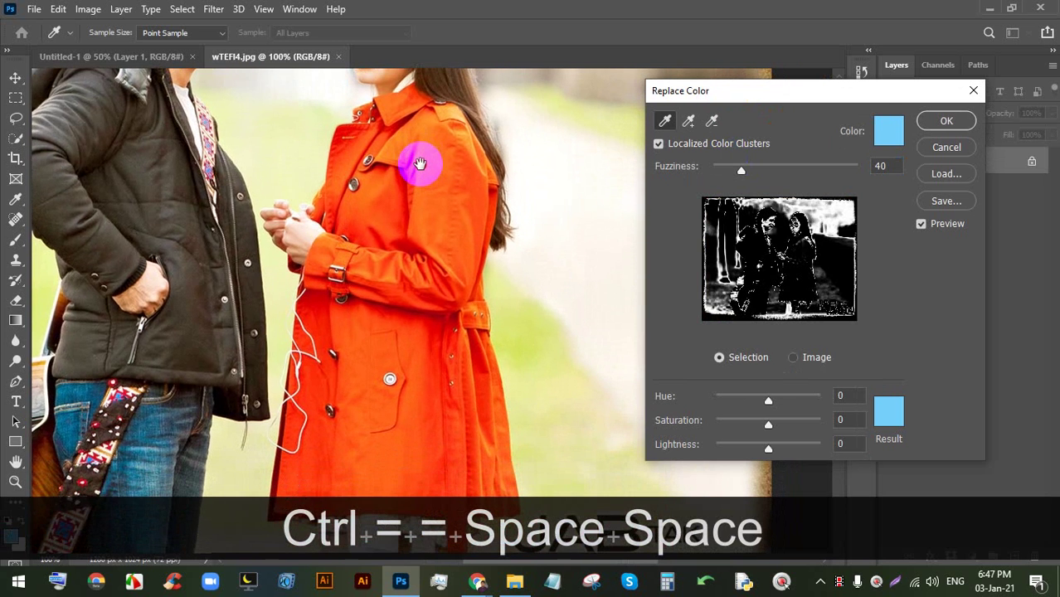
pyautogui.hotkey('ctrl', '-')
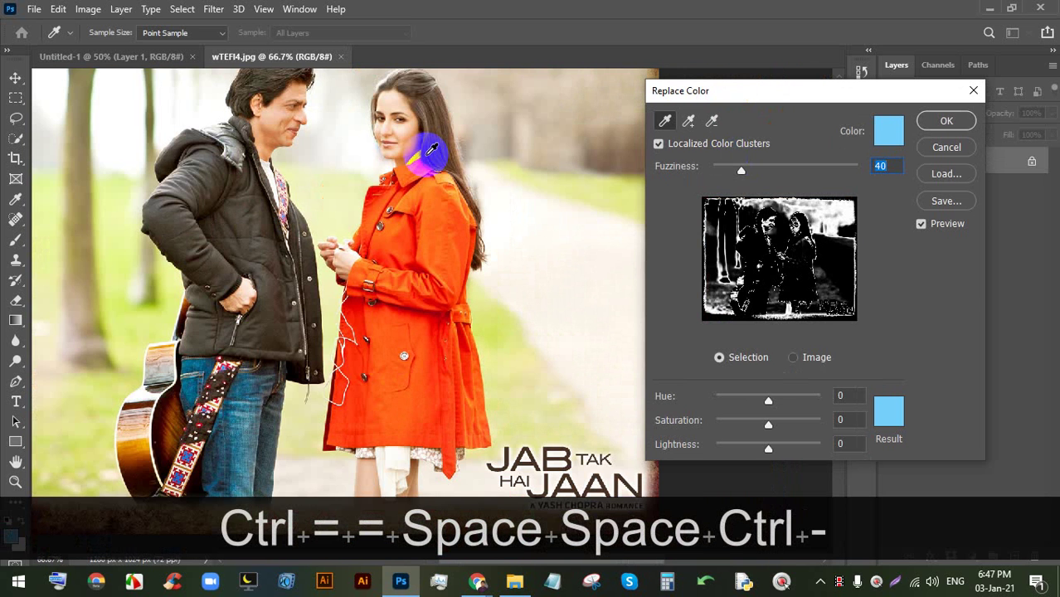
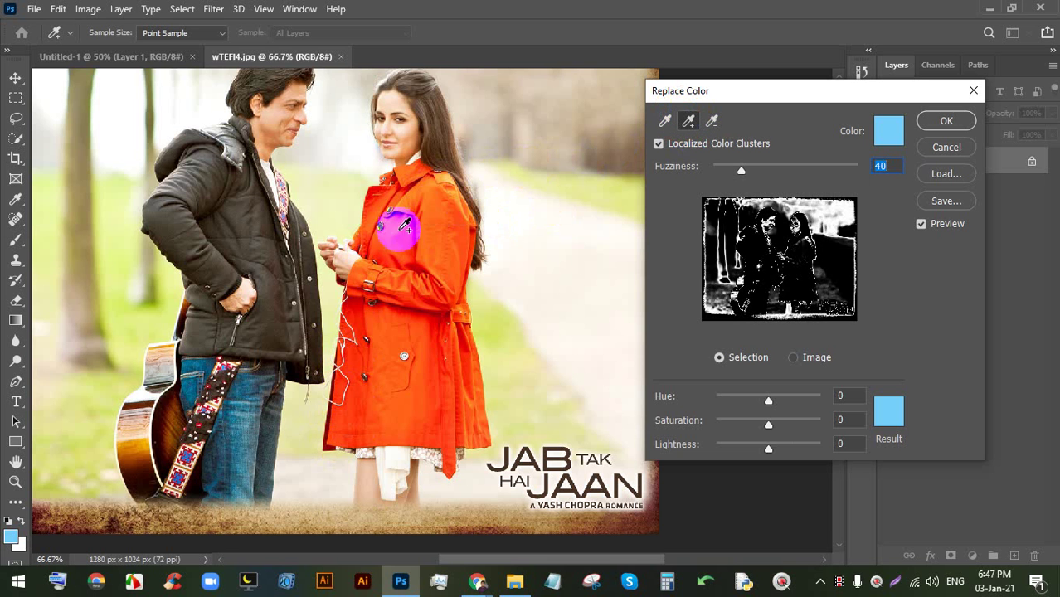
# - Add the orange coat near her neck and its lower front to the sample, then bring up the Result colour picker
pyautogui.click(452, 179)
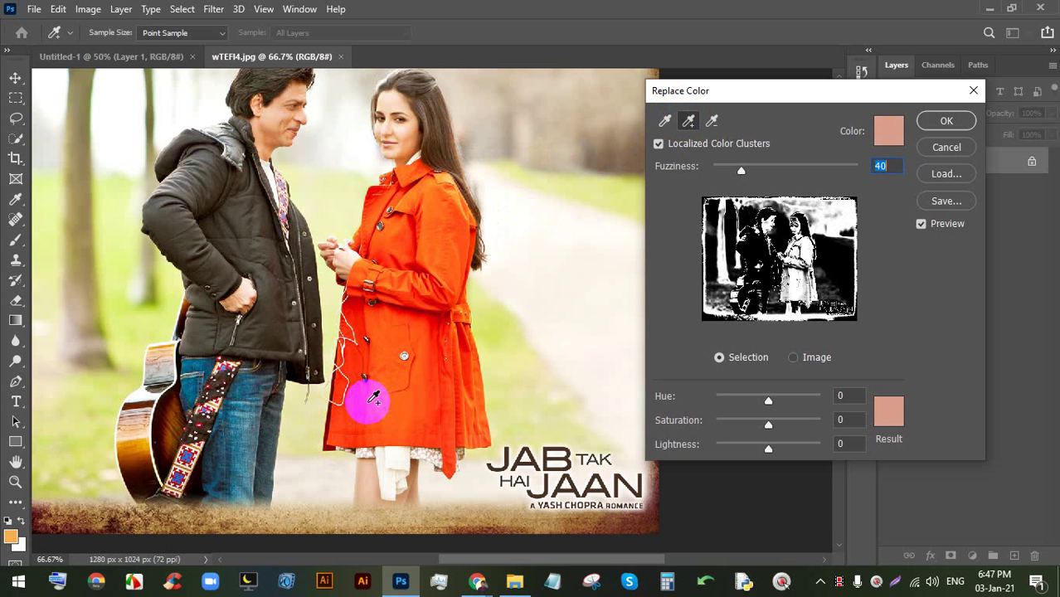
pyautogui.click(370, 404)
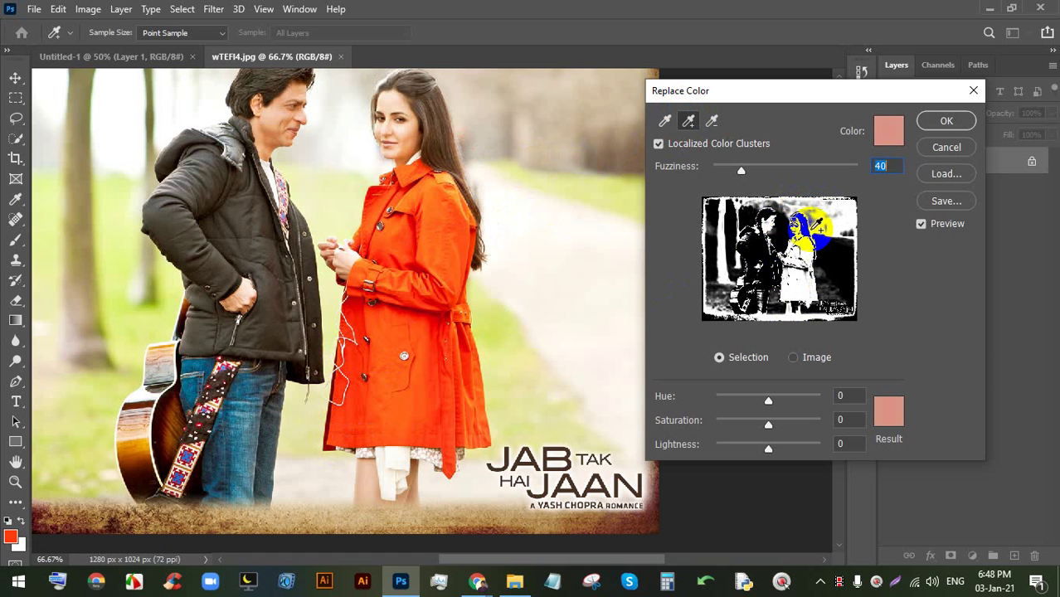
pyautogui.click(891, 415)
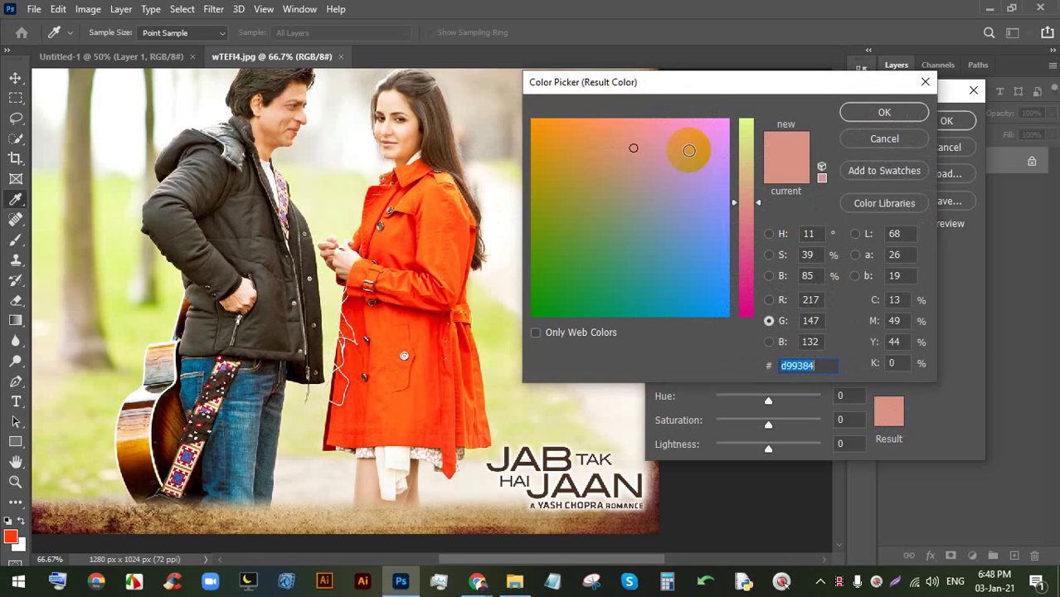
# - Choose vivid magenta #ec05d9 as the replacement colour and confirm it
pyautogui.moveTo(713, 90); pyautogui.dragTo(765, 98)
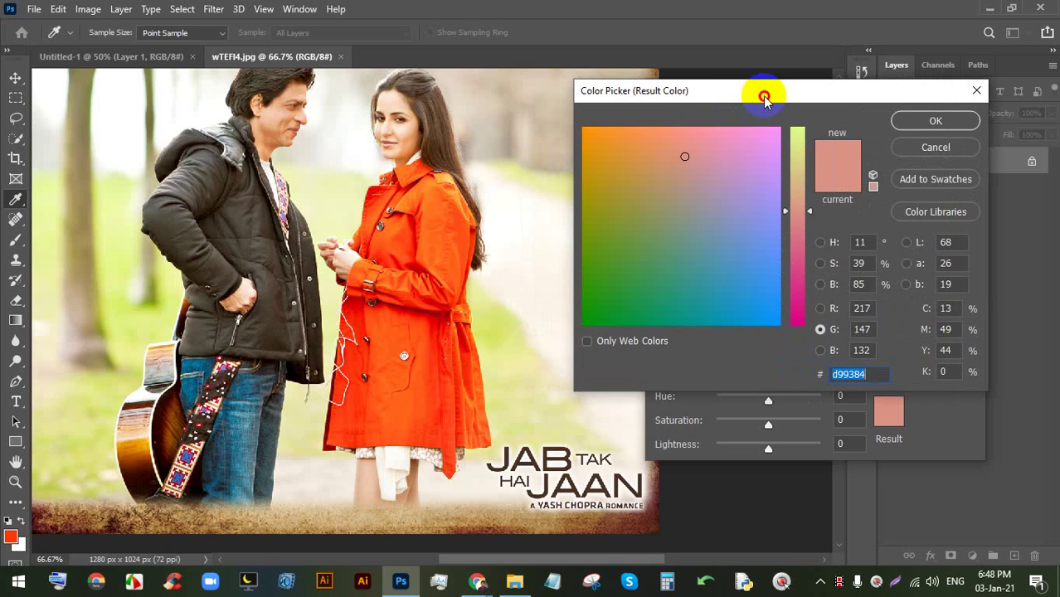
pyautogui.click(821, 242)
pyautogui.click(796, 165)
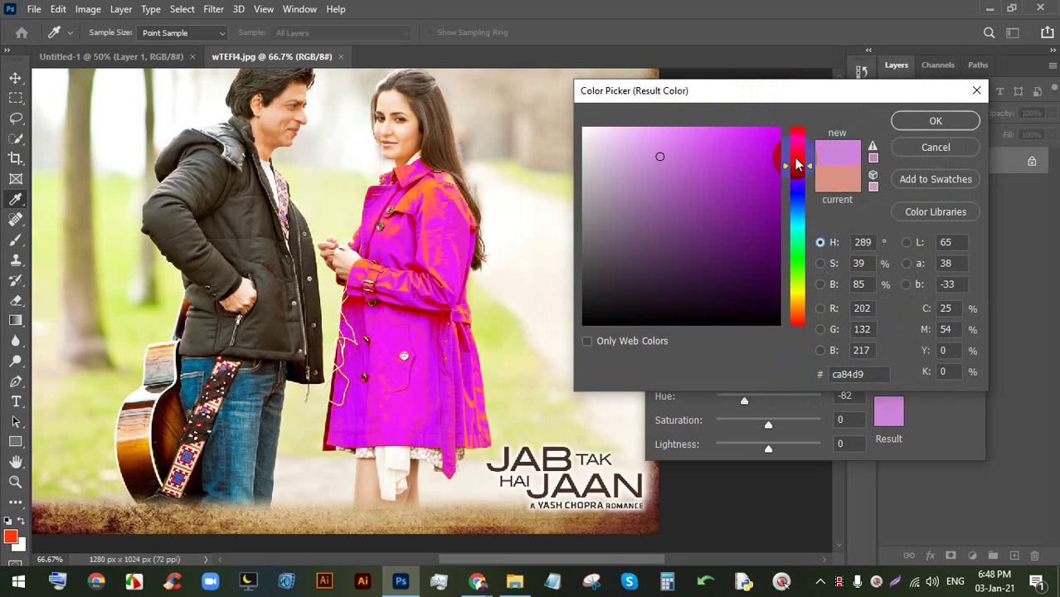
pyautogui.moveTo(796, 164); pyautogui.dragTo(796, 157)
pyautogui.click(777, 142)
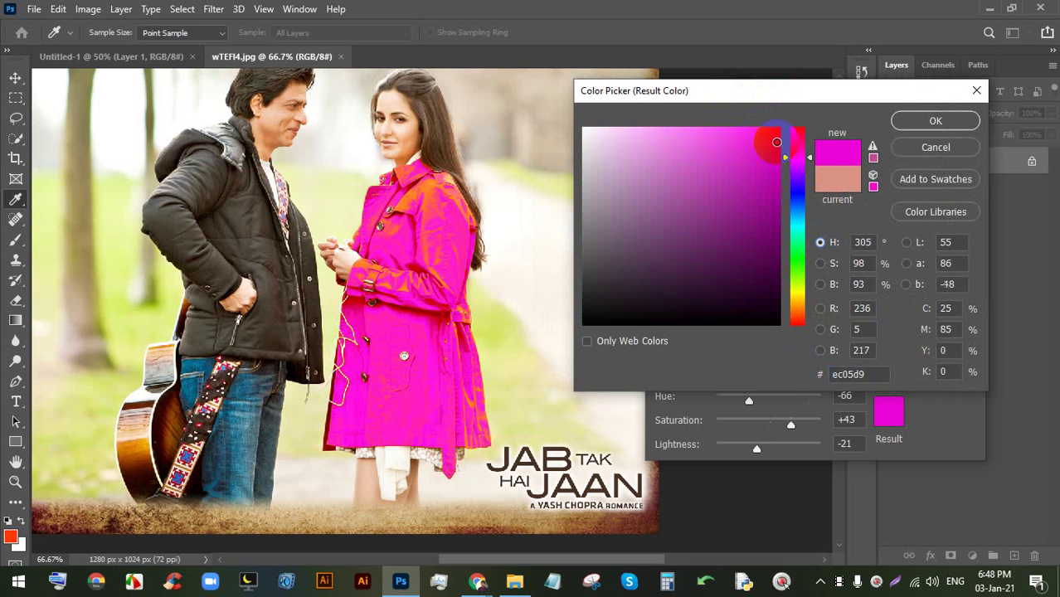
pyautogui.click(906, 124)
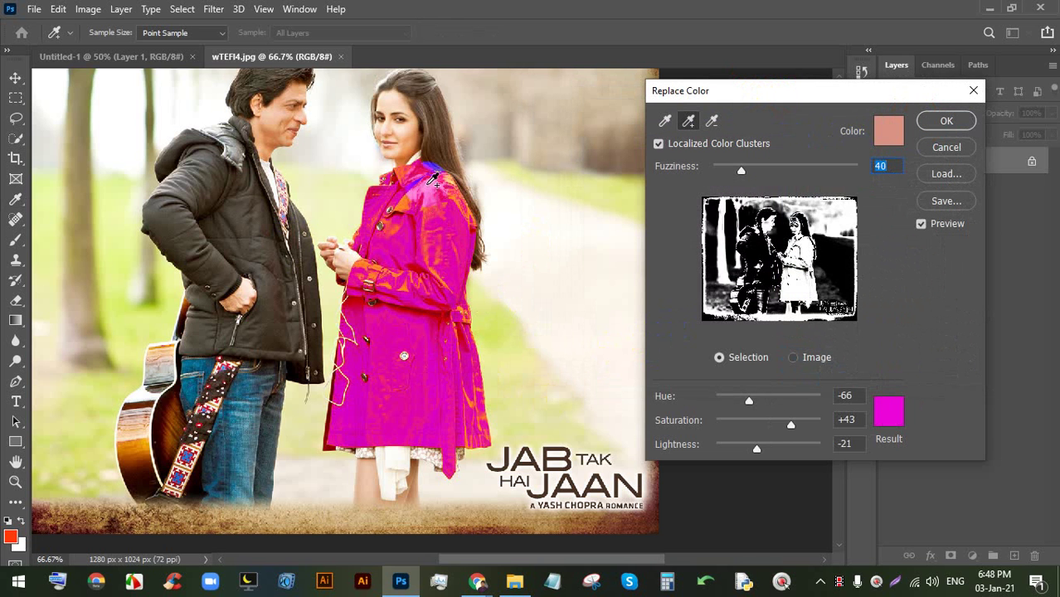
# - Add shoulder and coat spots to the sample and set Hue -81, Saturation +38, Lightness +36
pyautogui.click(422, 190)
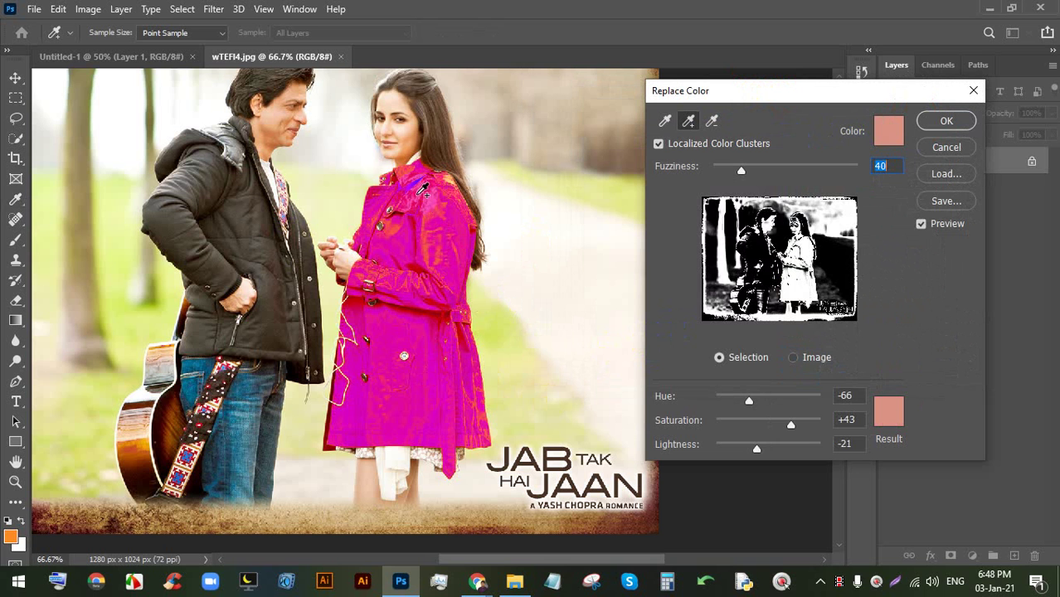
pyautogui.click(402, 223)
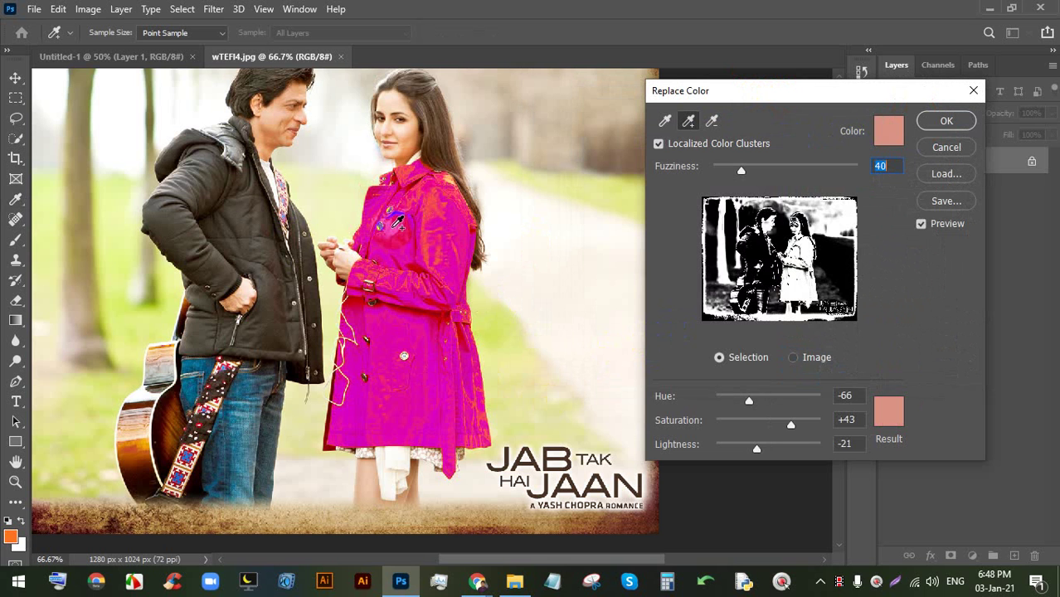
pyautogui.click(449, 179)
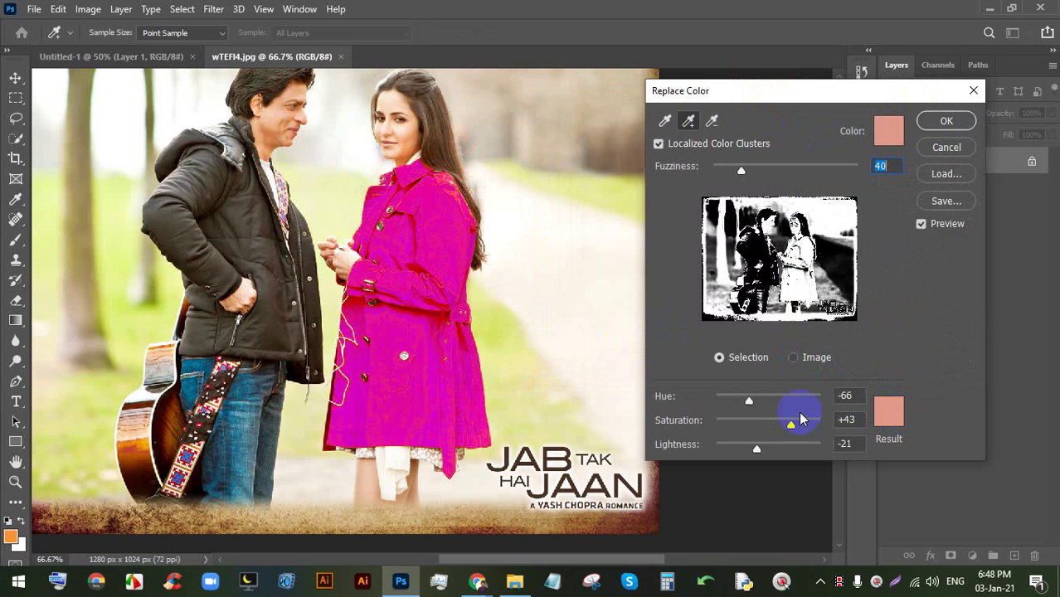
pyautogui.moveTo(751, 403)
pyautogui.mouseDown()
pyautogui.moveTo(775, 403)
pyautogui.moveTo(745, 400)
pyautogui.mouseUp()
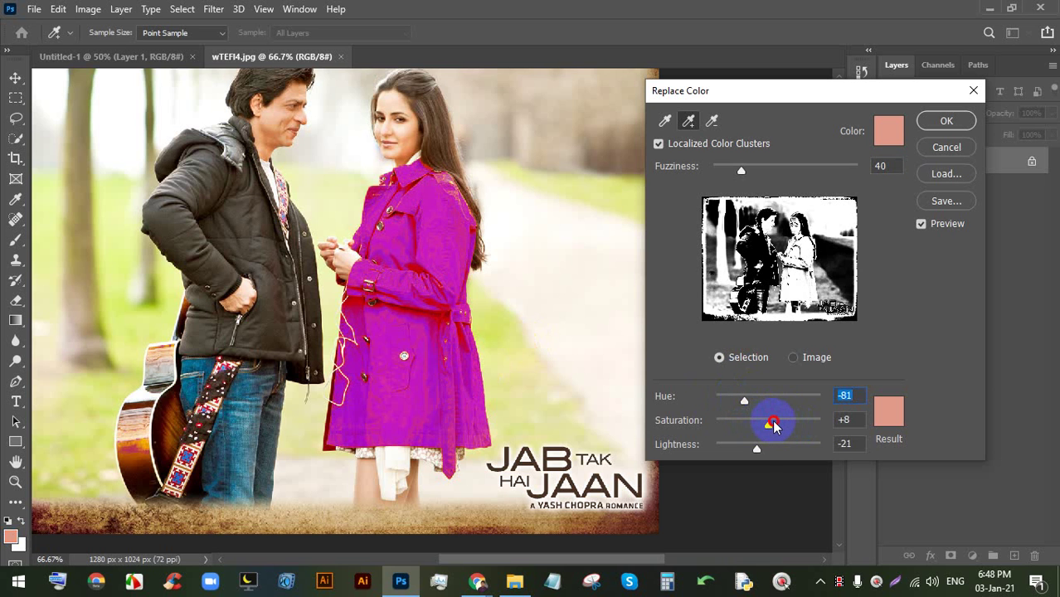
pyautogui.moveTo(761, 452); pyautogui.dragTo(789, 449)
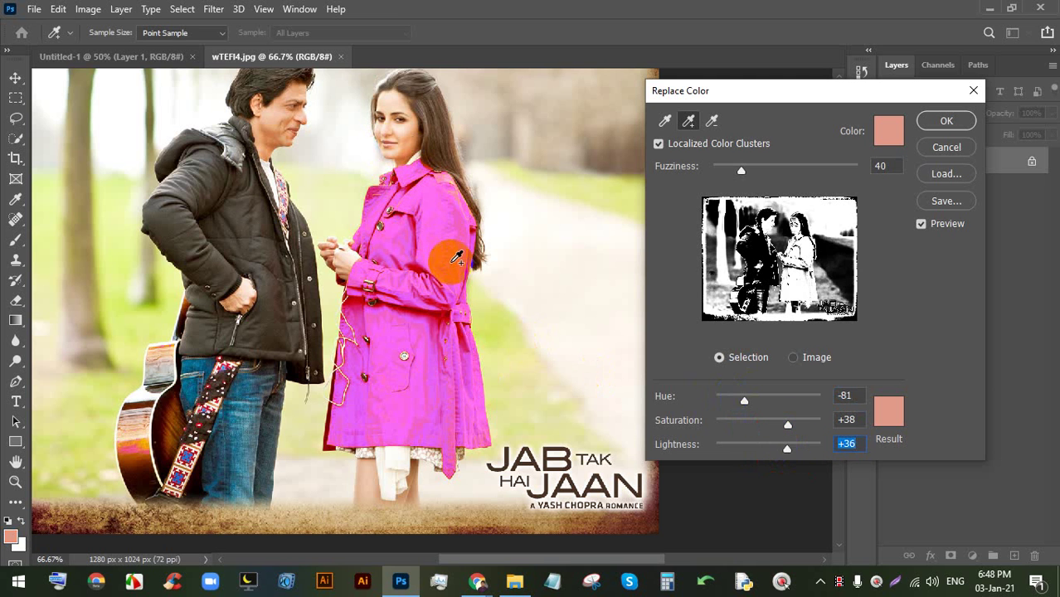
# - Zoom in on the coat, sample one more spot on its front, then bring up the Meet call in Chrome
pyautogui.hotkey('ctrl', '-')
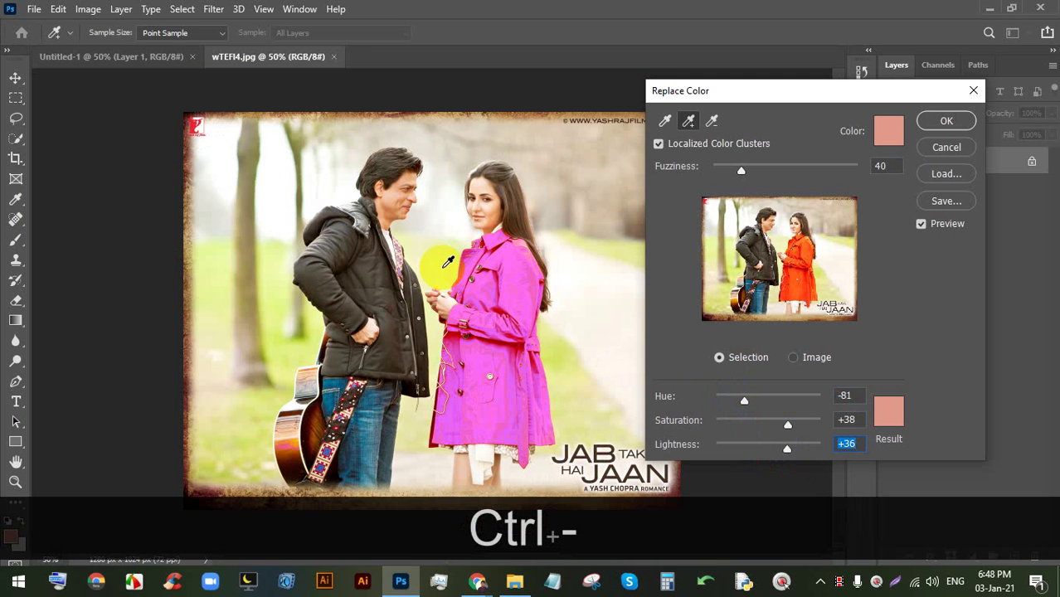
pyautogui.press('space')
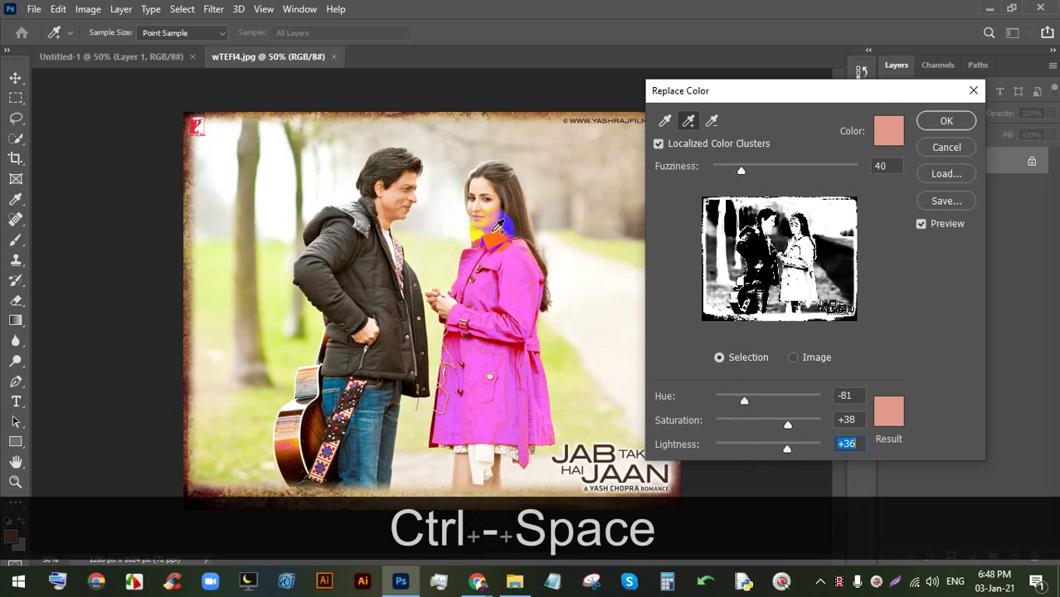
pyautogui.press('ctrl')
pyautogui.press('space')
pyautogui.press('space')
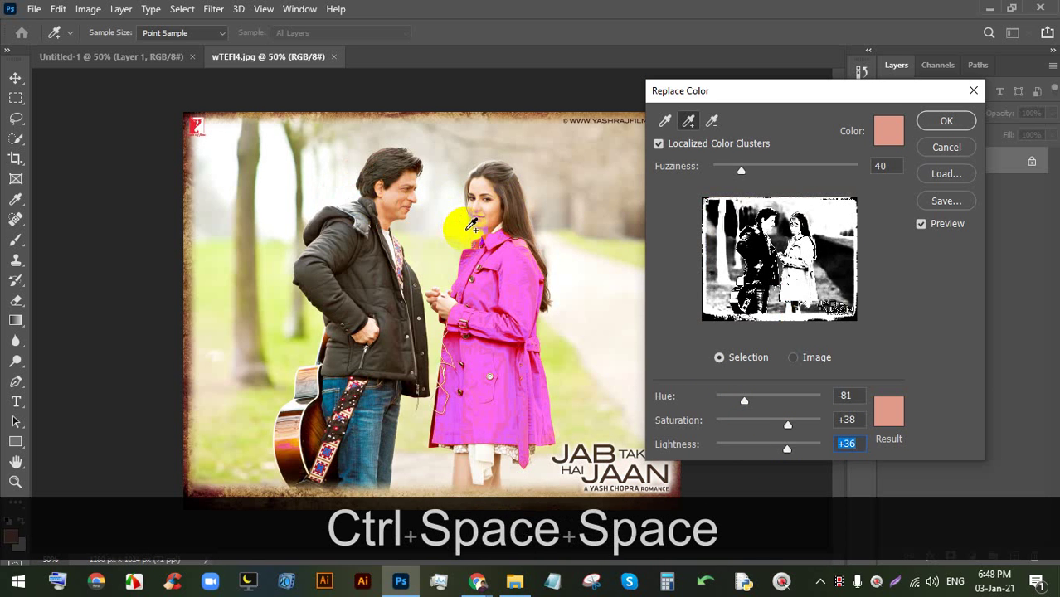
pyautogui.hotkey('ctrl', '=')
pyautogui.hotkey('ctrl', '=')
pyautogui.press('space')
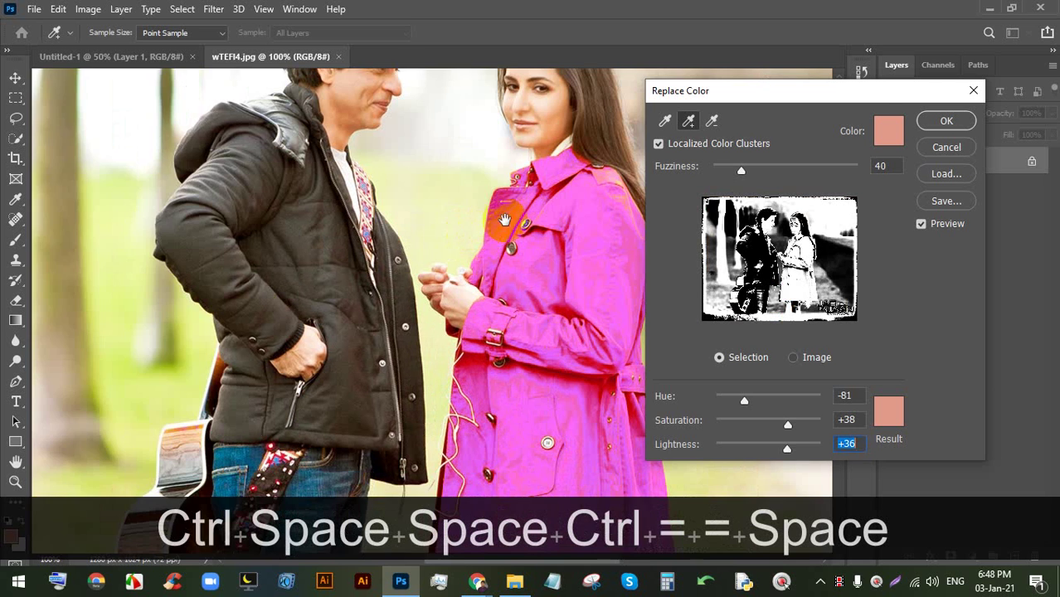
pyautogui.moveTo(471, 224); pyautogui.dragTo(334, 216)
pyautogui.click(401, 241)
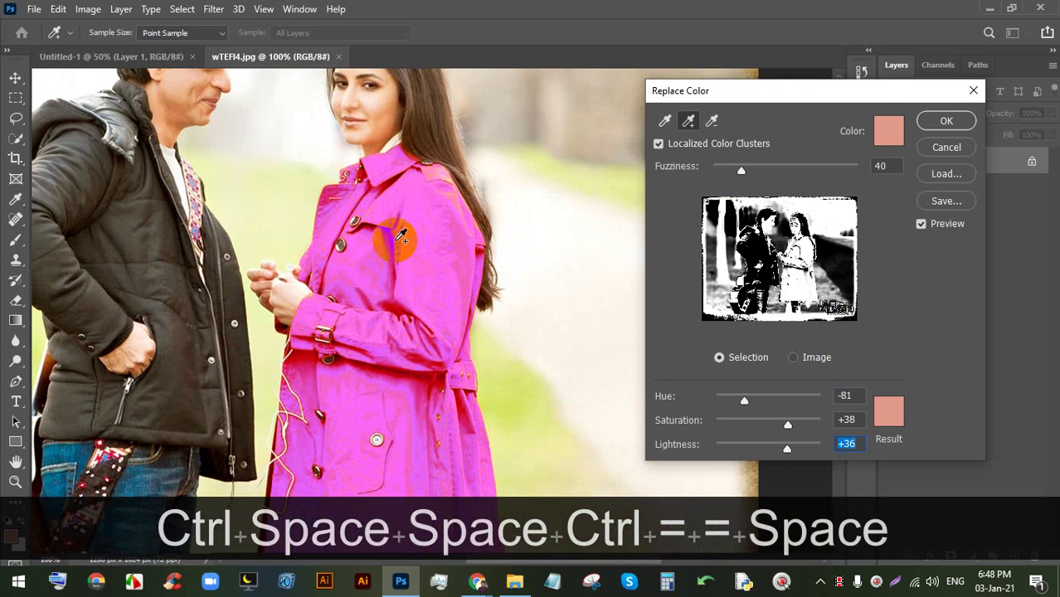
pyautogui.hotkey('ctrl', '-')
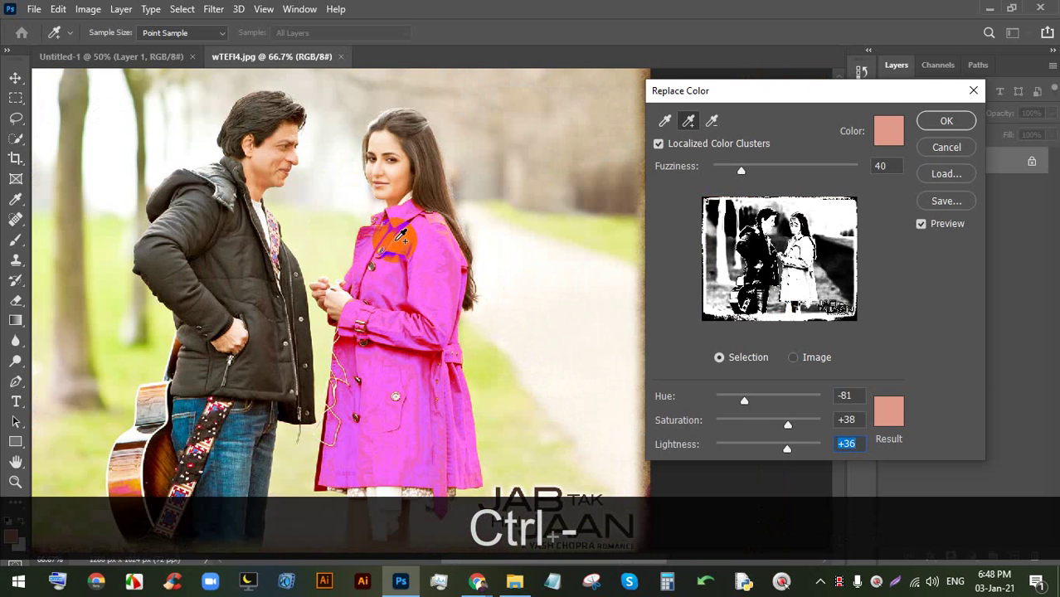
pyautogui.click(478, 581)
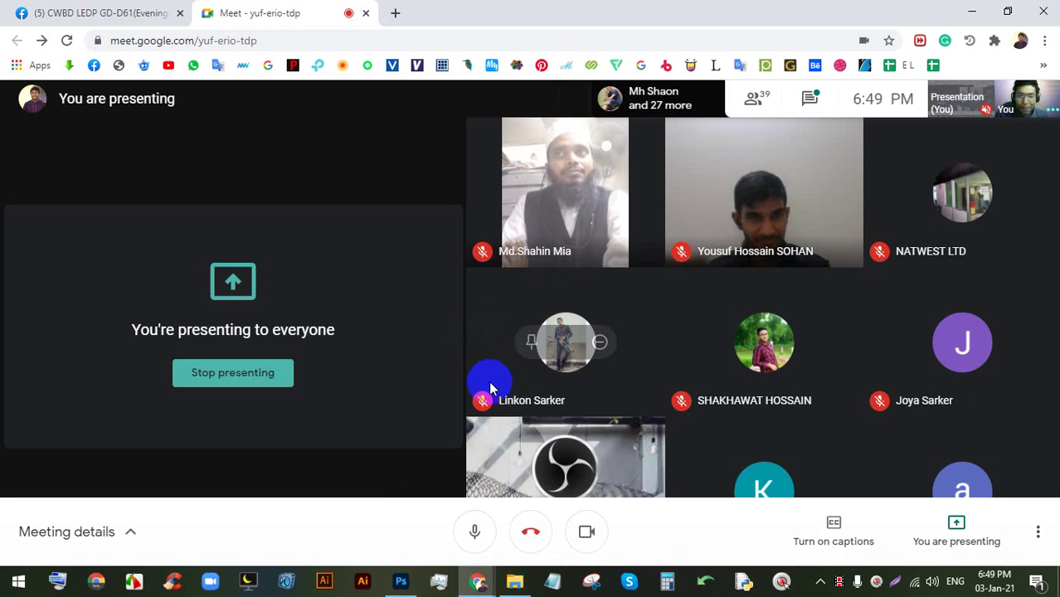
# - Switch from Chrome back to Photoshop via the taskbar
pyautogui.click(400, 580)
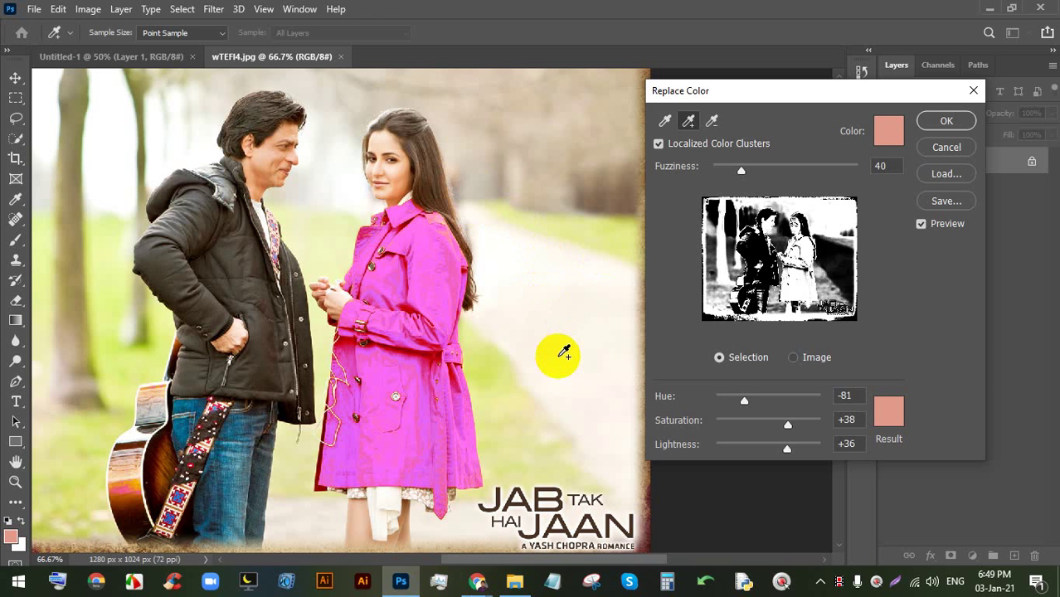
# - Bring the Google Meet call to the front from Chrome's taskbar preview
pyautogui.moveTo(477, 581)
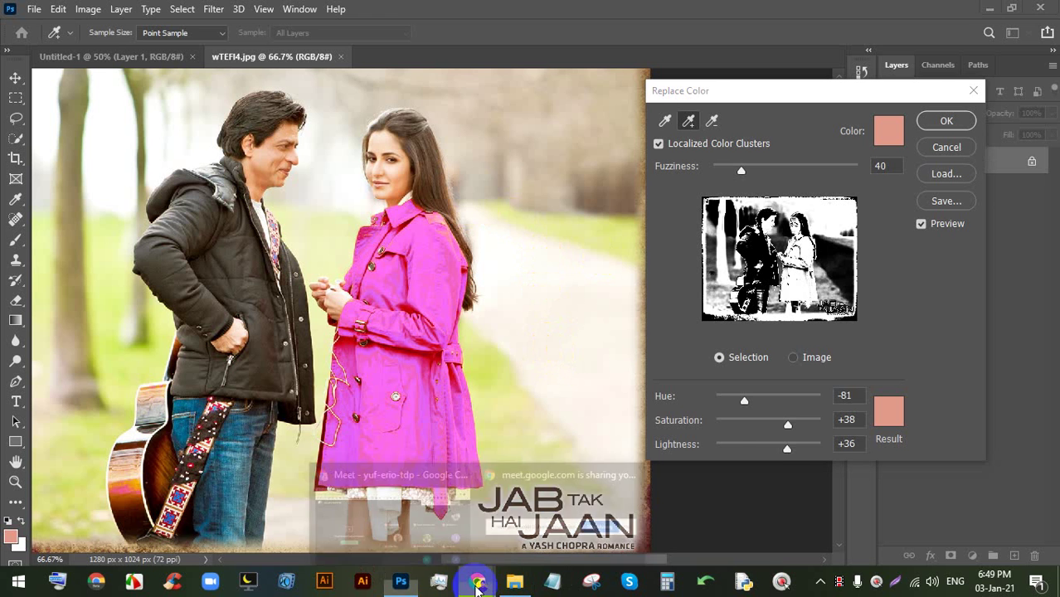
pyautogui.click(443, 531)
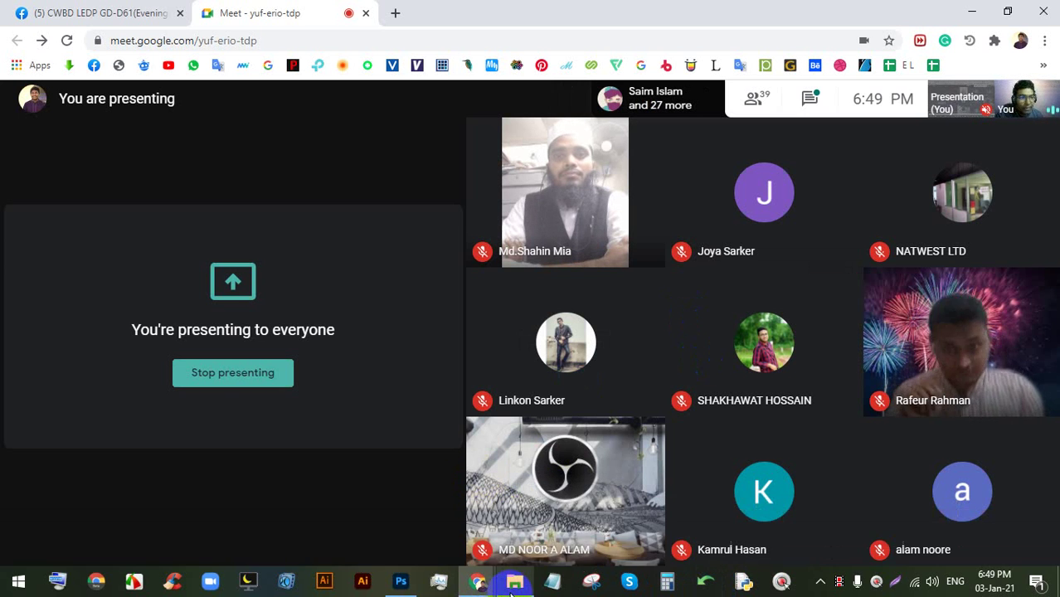
# - Preview the green forest photo from the Image folder, then close the viewer
pyautogui.moveTo(477, 582)
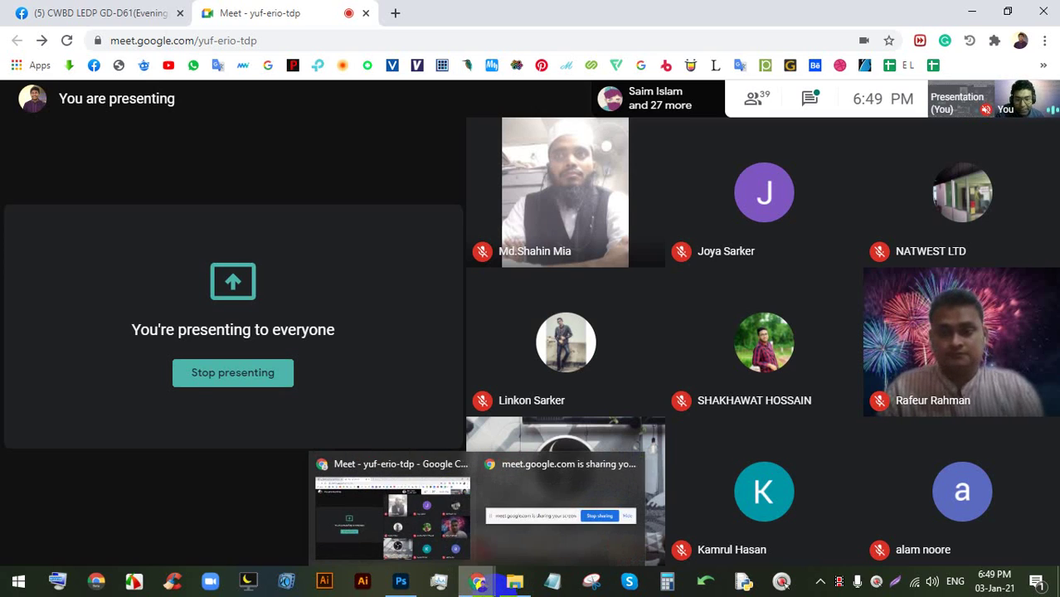
pyautogui.click(506, 587)
pyautogui.scroll(5, 707, 416)
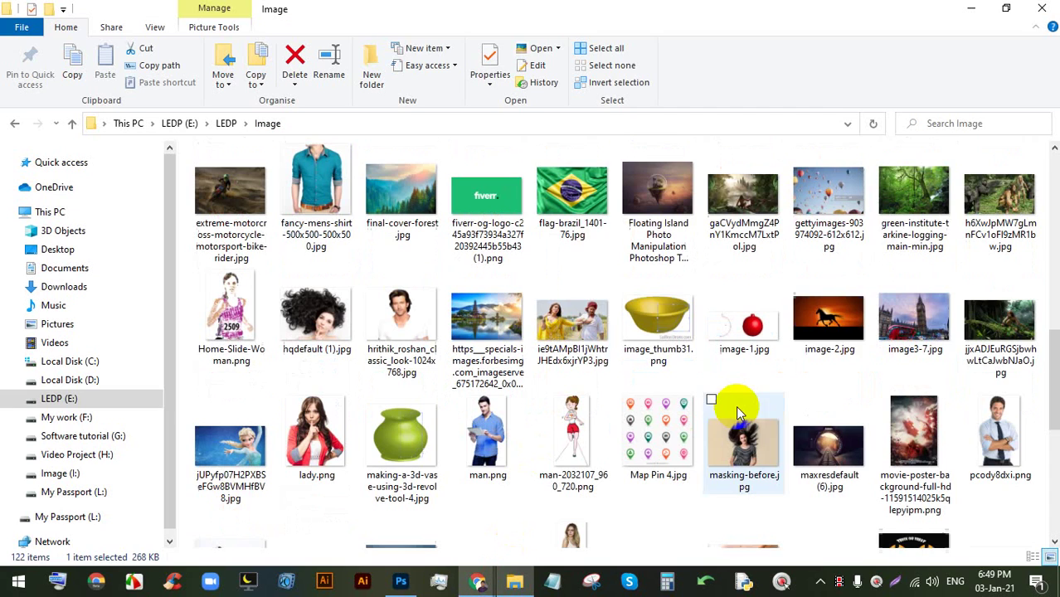
pyautogui.click(909, 218)
pyautogui.doubleClick(908, 217)
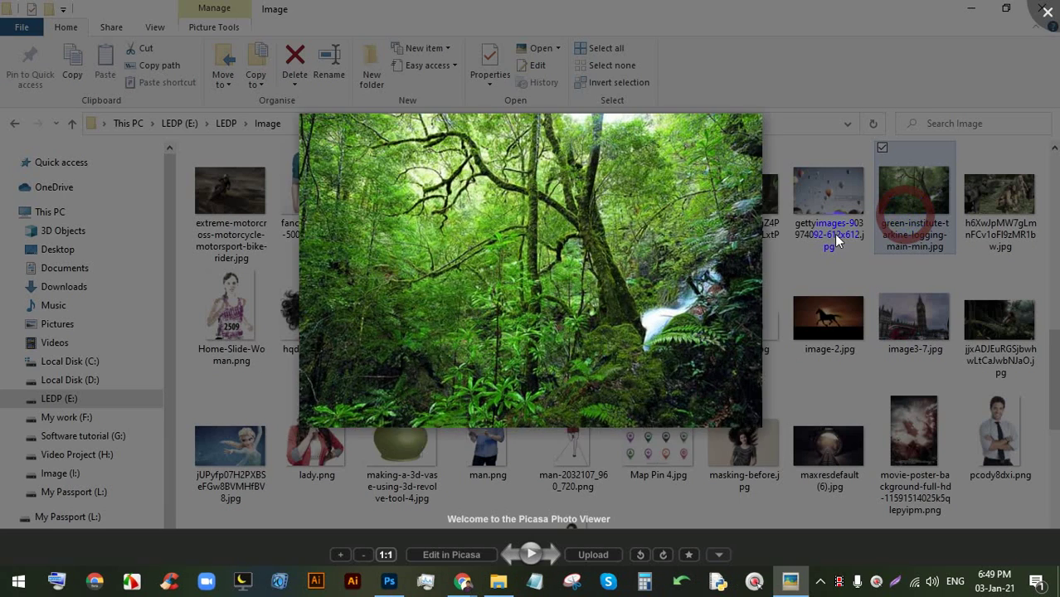
pyautogui.scroll(3, 502, 218)
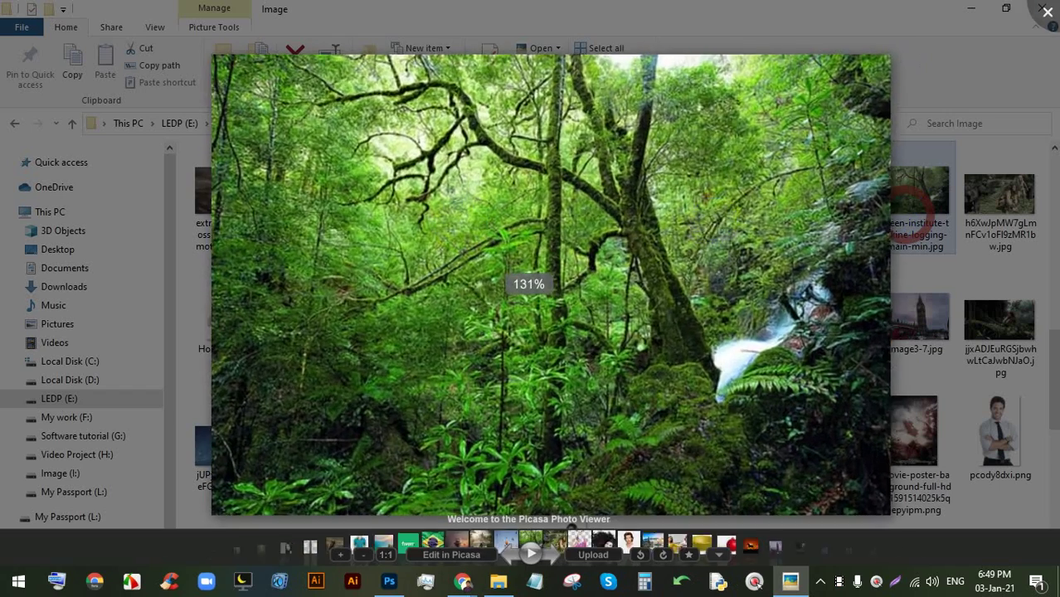
pyautogui.scroll(-3, 529, 284)
pyautogui.click(1039, 11)
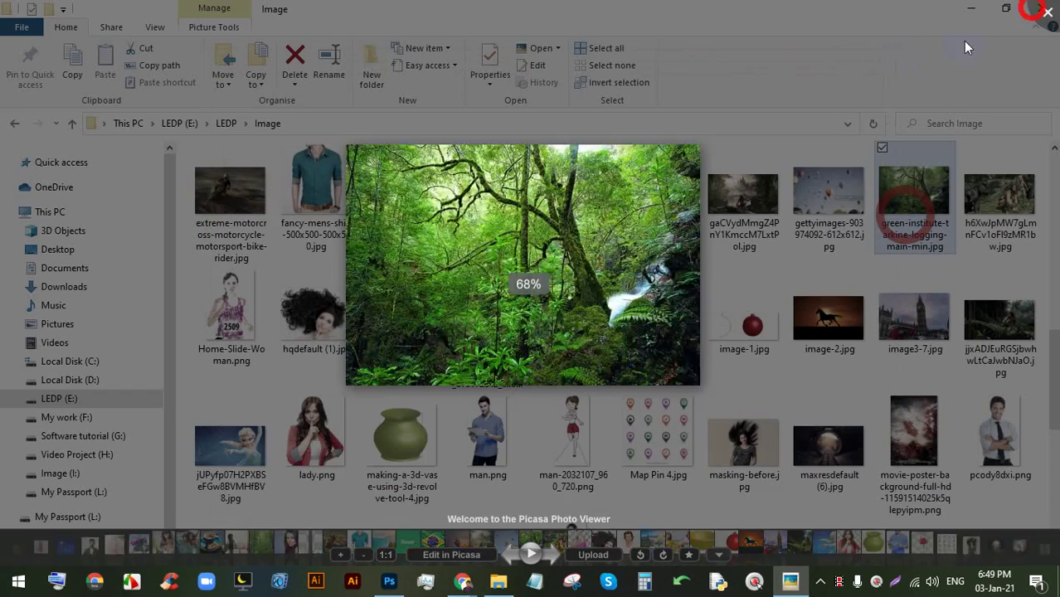
# - Apply the magenta coat recolour in Replace Color and return to File Explorer
pyautogui.moveTo(911, 189); pyautogui.dragTo(556, 60)
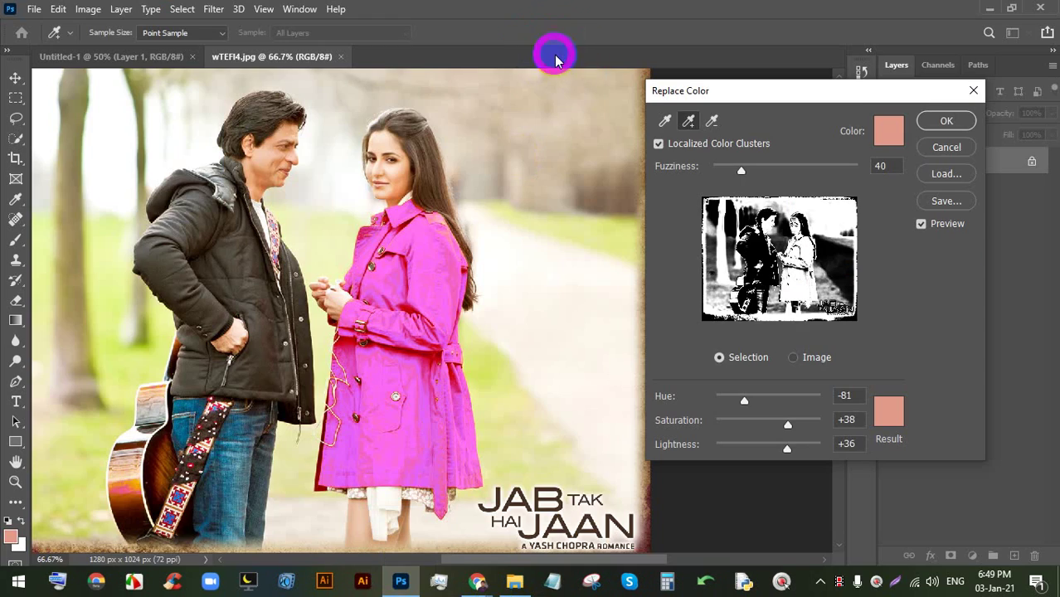
pyautogui.click(944, 121)
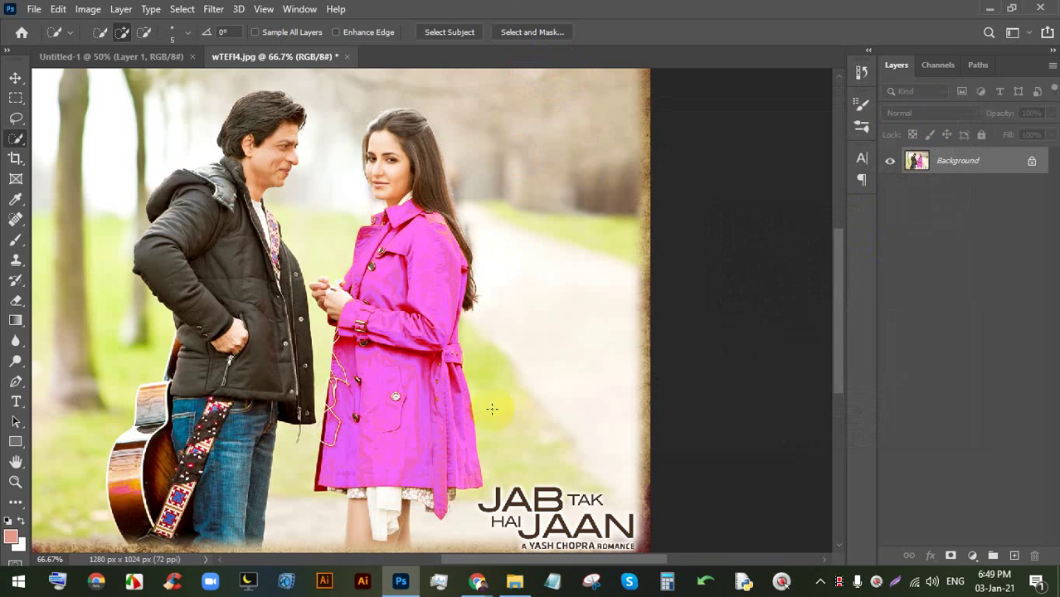
pyautogui.click(514, 581)
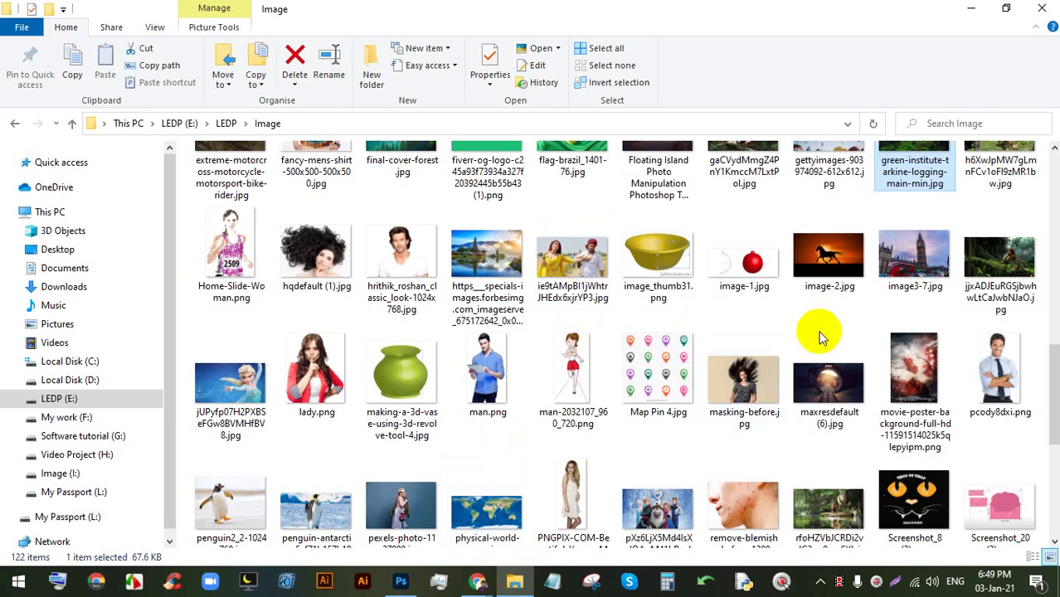
# - Drag green-institute-tarkine-logging-main-min.jpg into Photoshop to open it as a 670 × 455 document
pyautogui.scroll(-3, 710, 402)
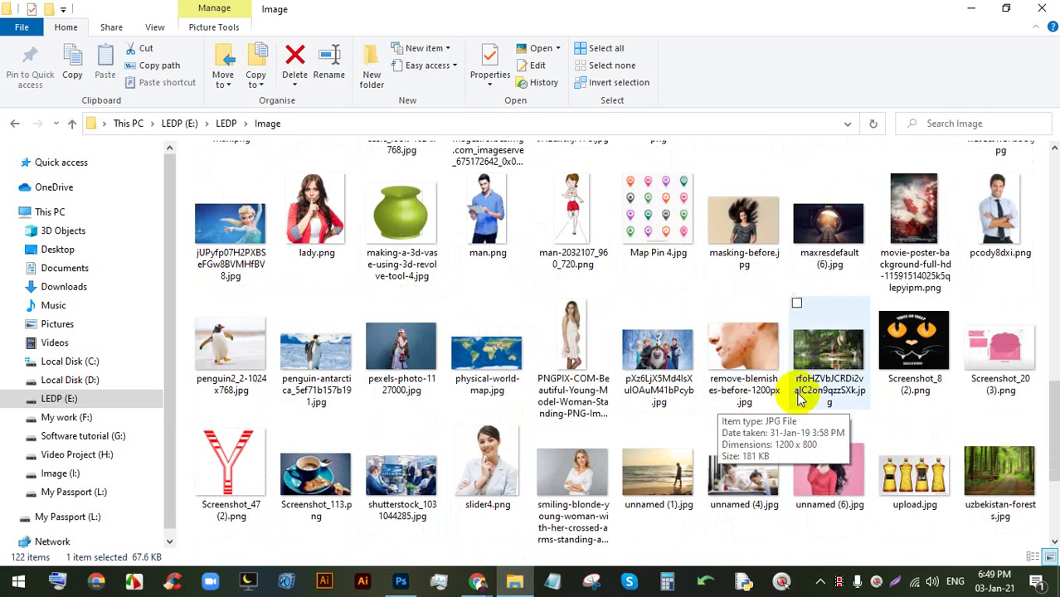
pyautogui.scroll(4, 816, 378)
pyautogui.scroll(3, 829, 423)
pyautogui.moveTo(914, 448); pyautogui.dragTo(509, 55)
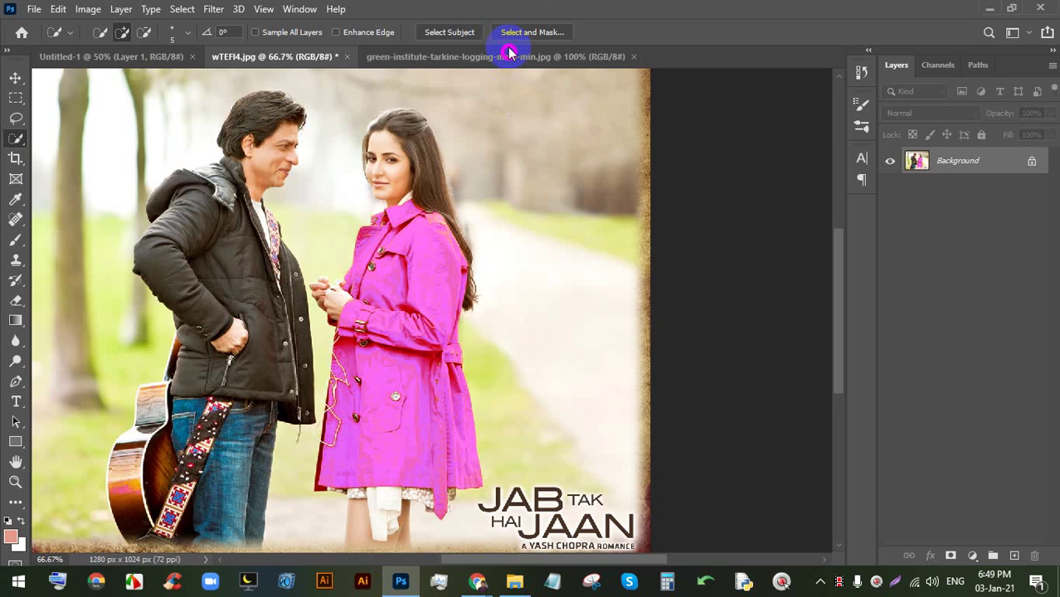
# - Open Replace Color on the forest photo, add two foliage areas to the sample, and open the Result picker
pyautogui.click(87, 9)
pyautogui.moveTo(95, 49)
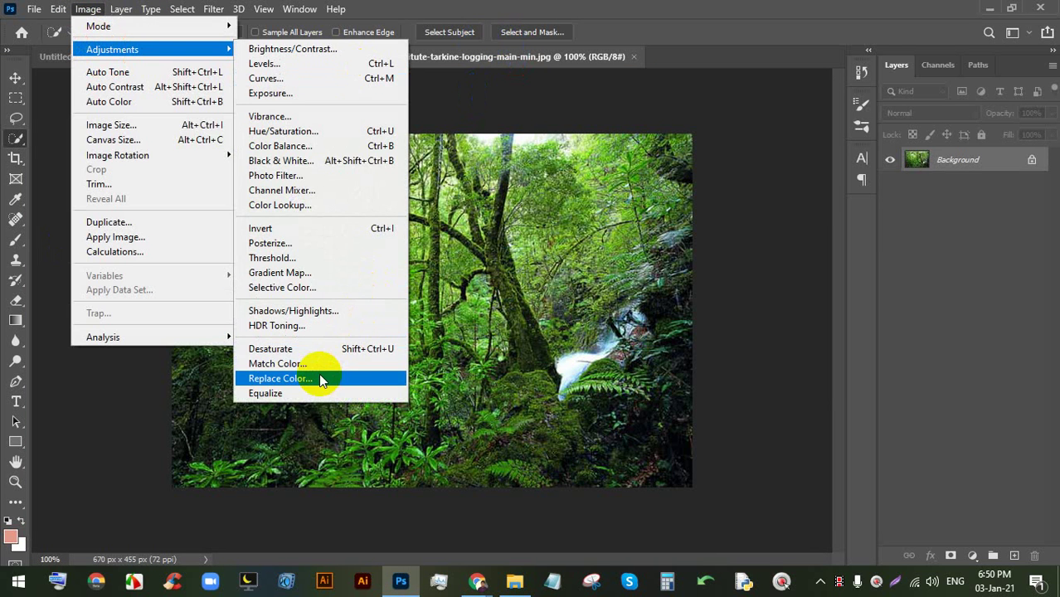
pyautogui.click(332, 373)
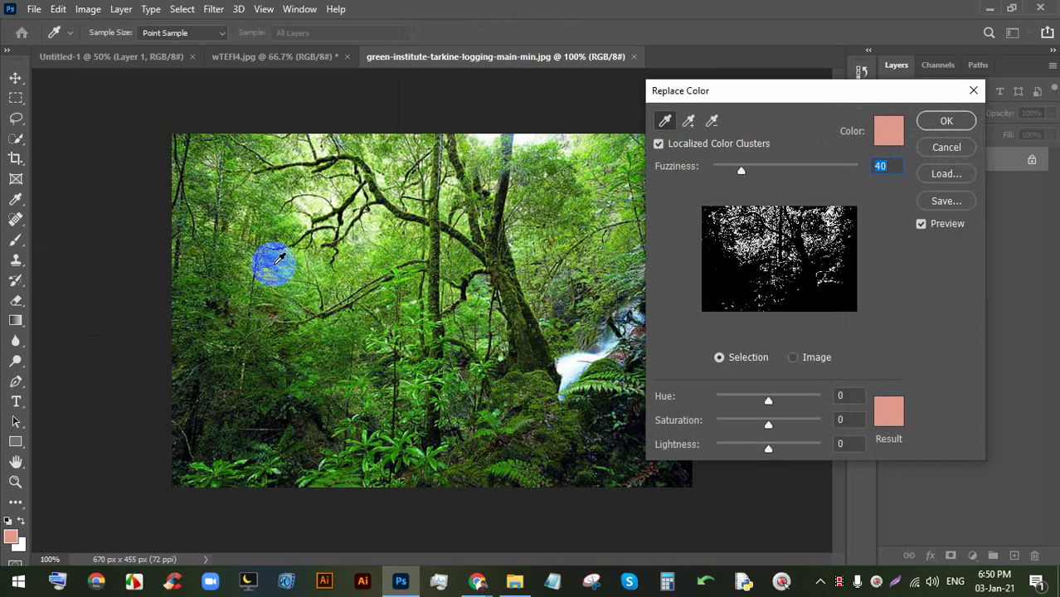
pyautogui.click(689, 122)
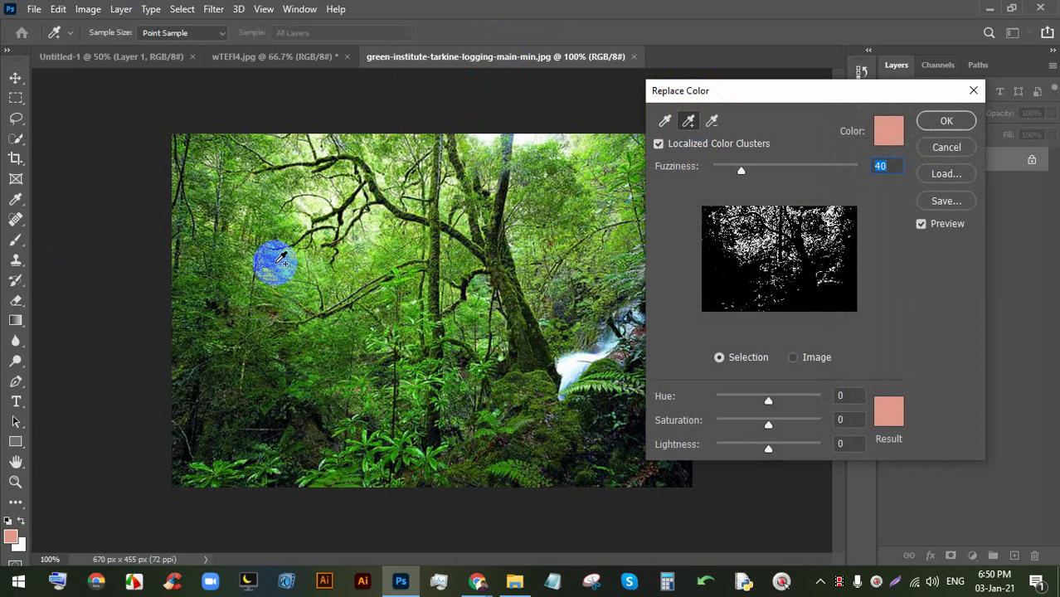
pyautogui.moveTo(280, 252); pyautogui.dragTo(334, 241)
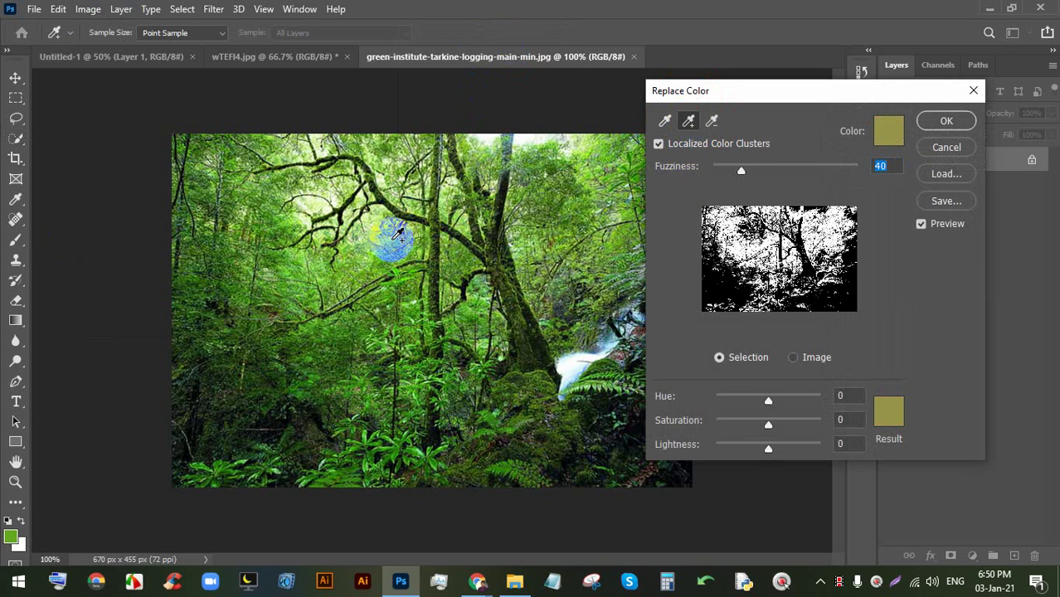
pyautogui.click(393, 239)
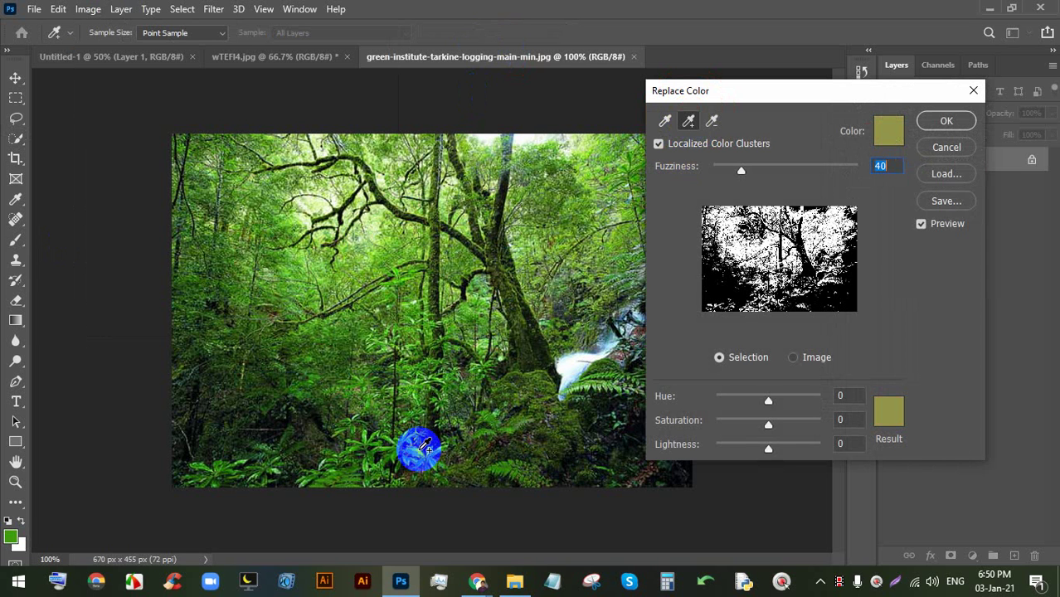
pyautogui.click(888, 411)
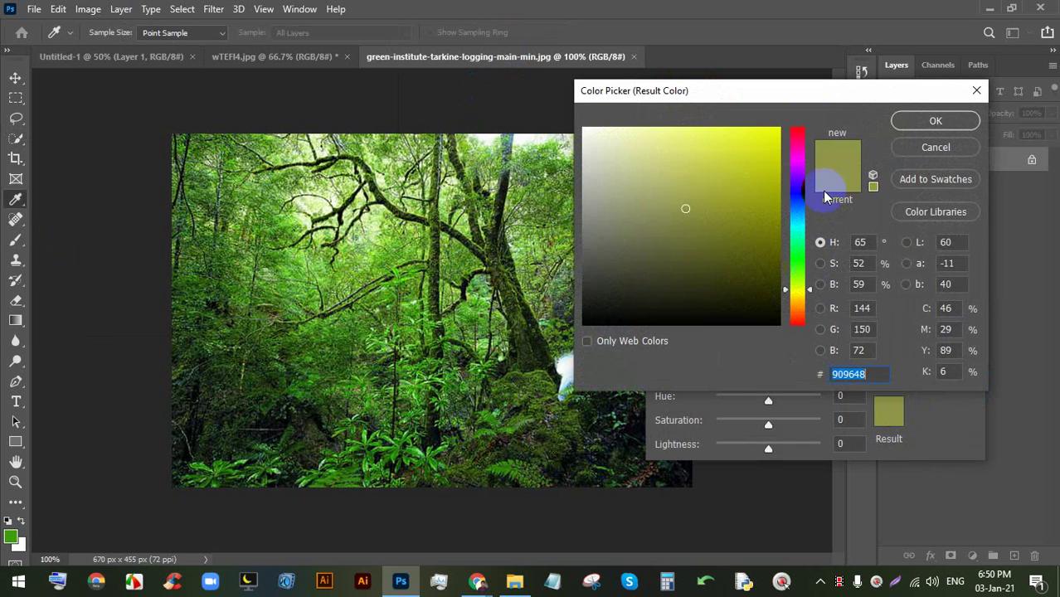
# - Set the replacement colour to pink f90b6a and confirm it
pyautogui.click(797, 140)
pyautogui.click(771, 132)
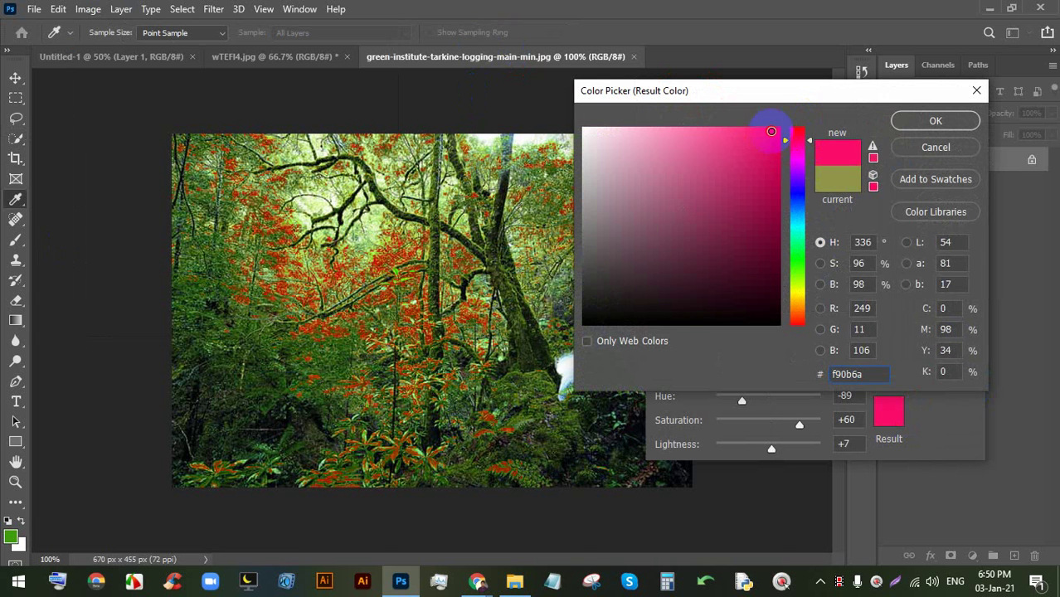
pyautogui.click(936, 122)
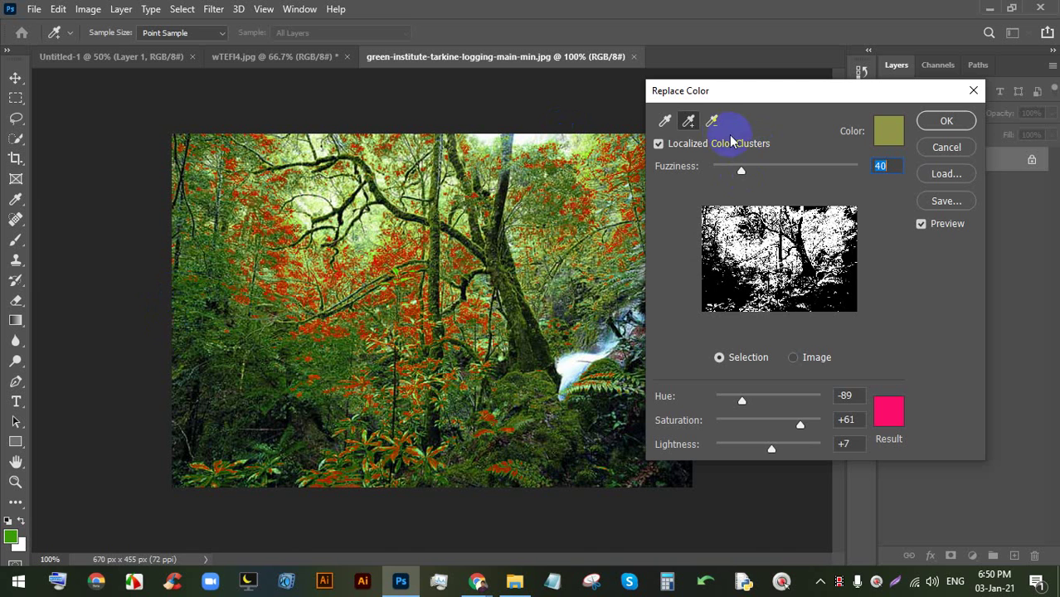
# - Resample the dark foliage, then add lighter leaves, lower foliage and branch greens to the sample
pyautogui.click(207, 327)
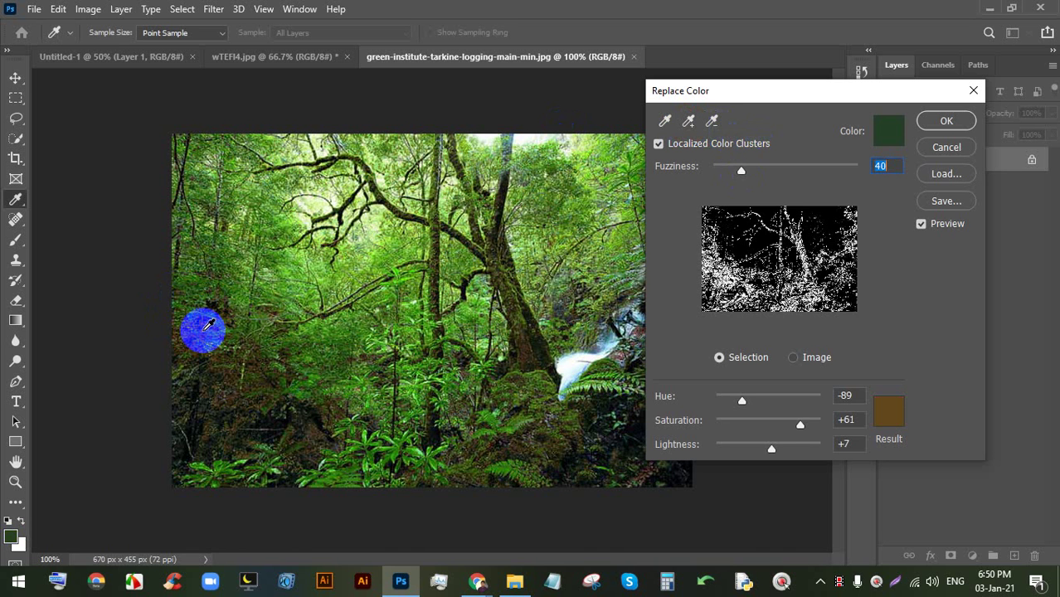
pyautogui.click(201, 323)
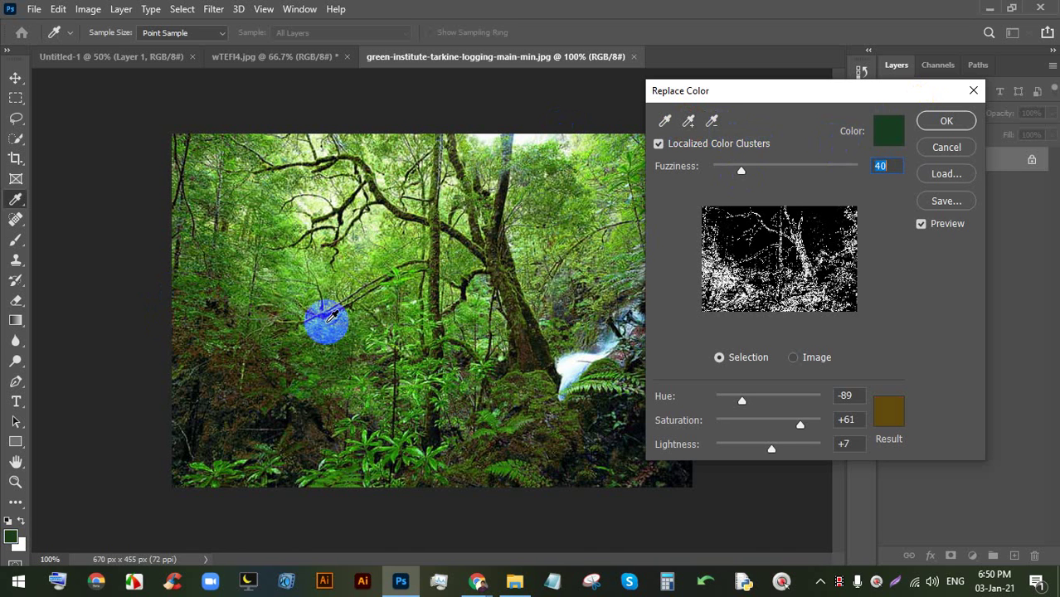
pyautogui.click(258, 295)
pyautogui.click(266, 248)
pyautogui.click(255, 279)
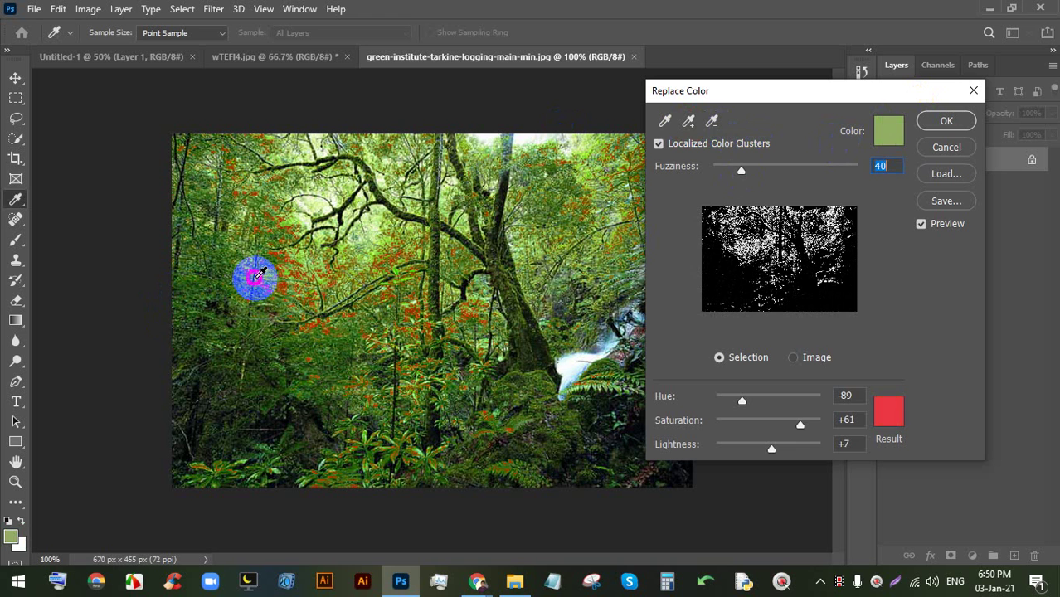
pyautogui.click(229, 272)
pyautogui.click(688, 122)
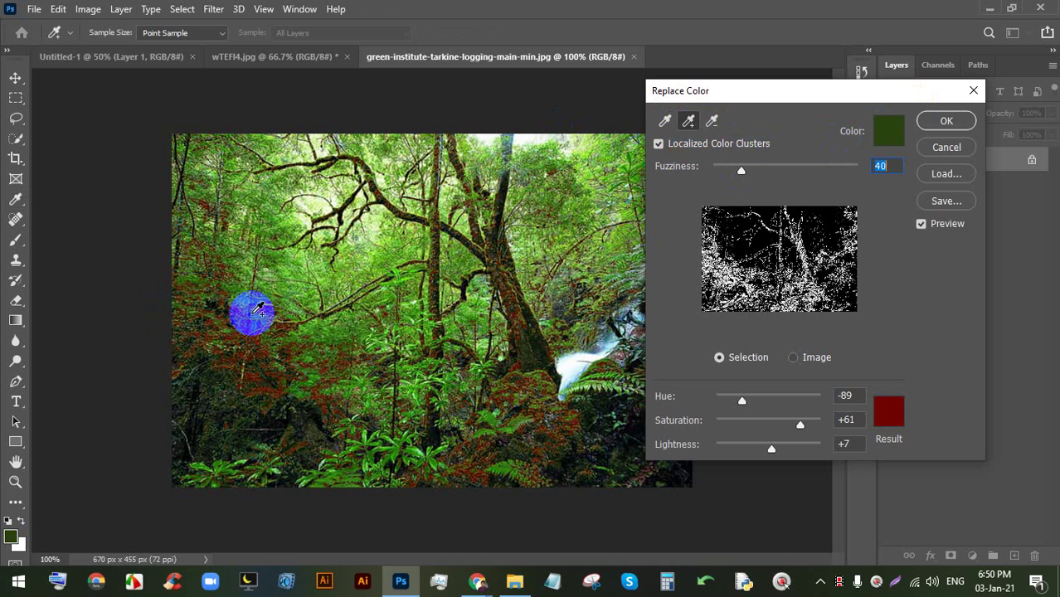
pyautogui.click(276, 273)
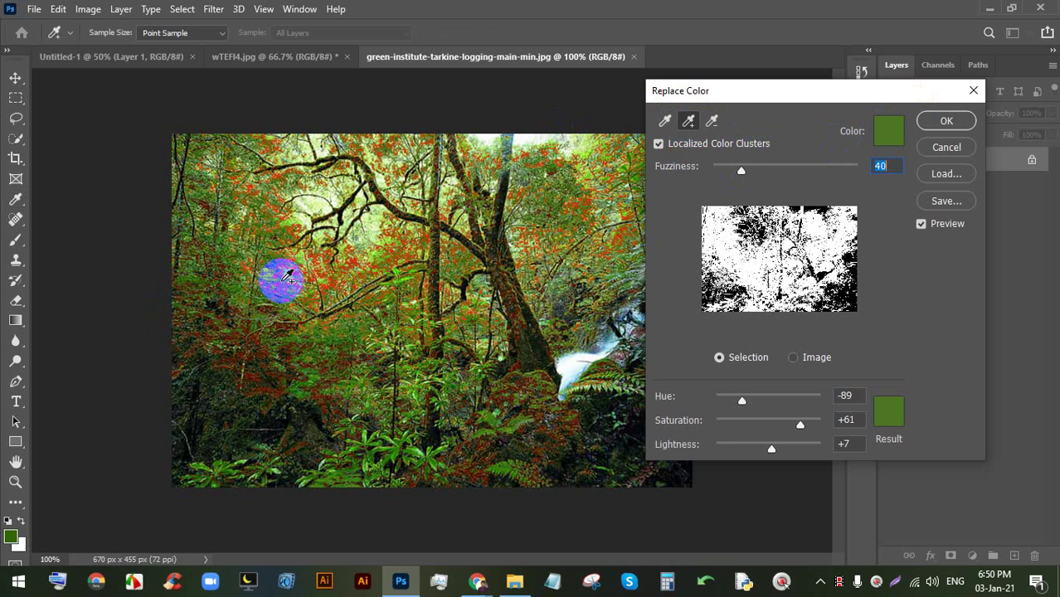
pyautogui.click(425, 453)
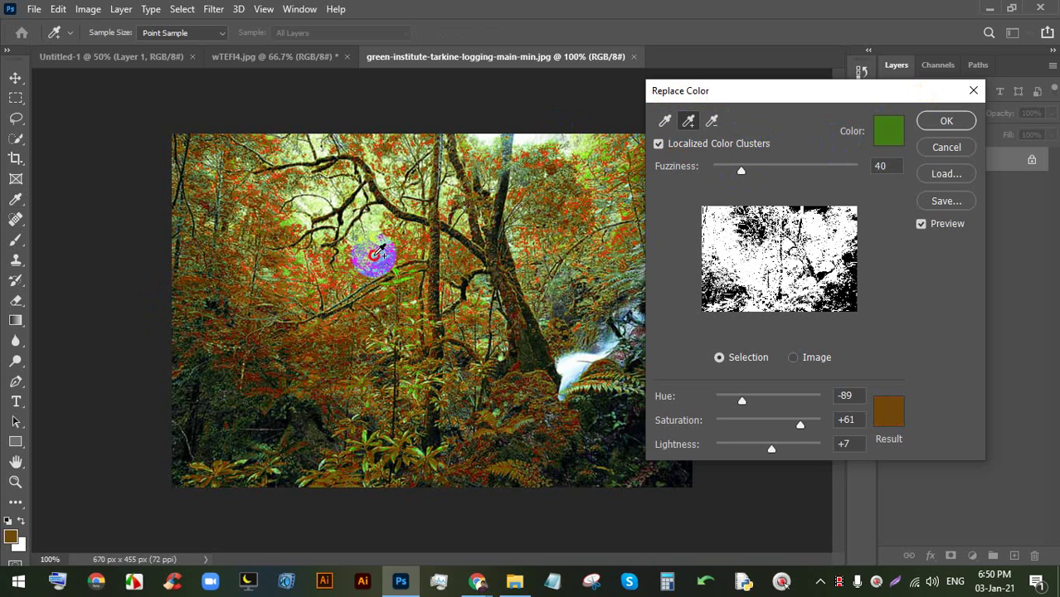
pyautogui.click(396, 268)
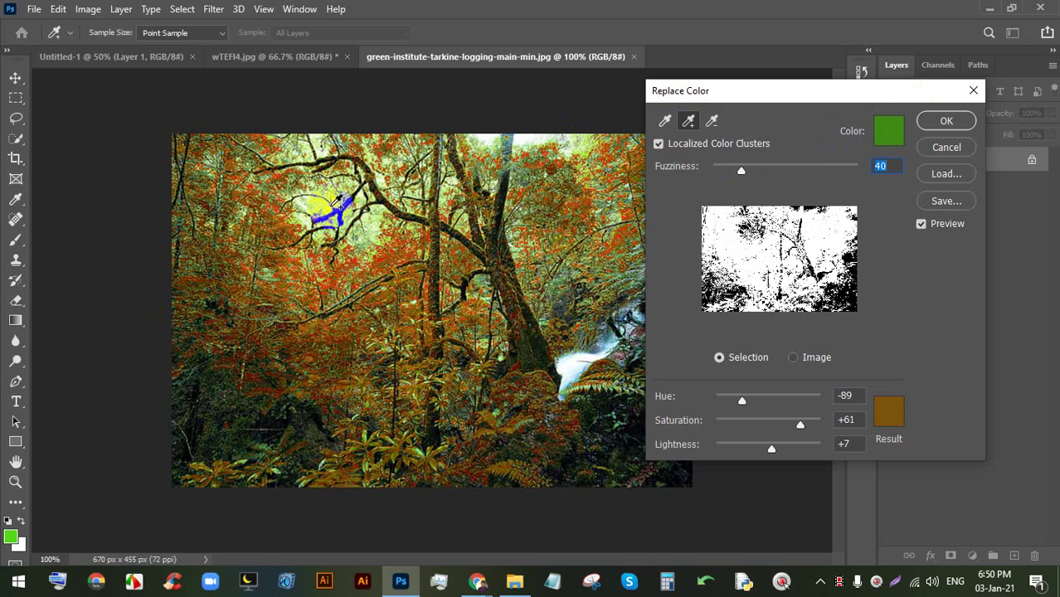
pyautogui.click(336, 199)
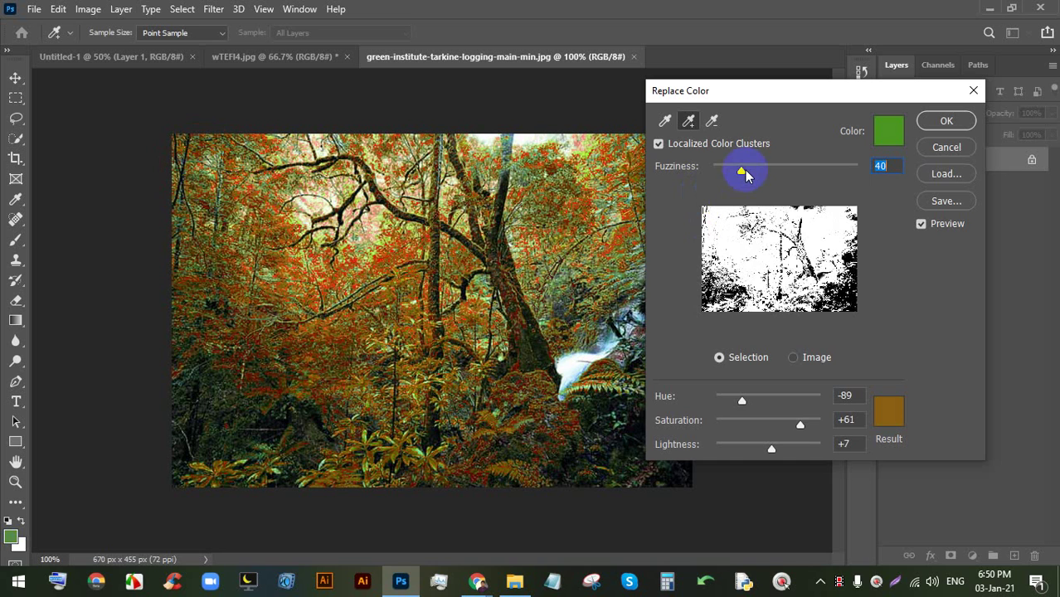
# - Set Fuzziness to 74 and apply the red-orange foliage recolour
pyautogui.moveTo(742, 174); pyautogui.dragTo(781, 176)
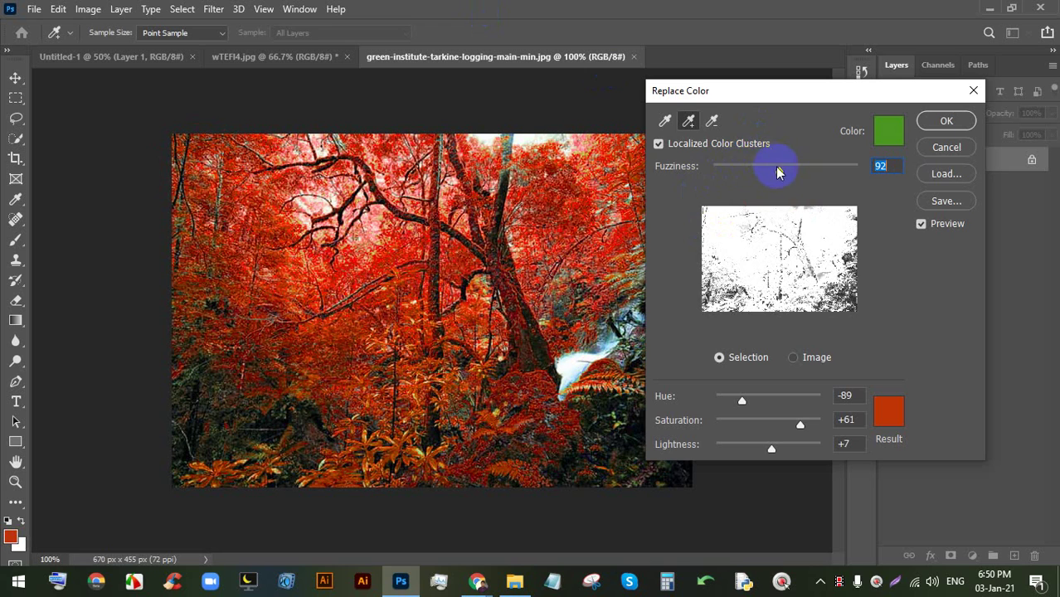
pyautogui.moveTo(779, 171)
pyautogui.mouseDown()
pyautogui.moveTo(722, 166)
pyautogui.moveTo(765, 166)
pyautogui.mouseUp()
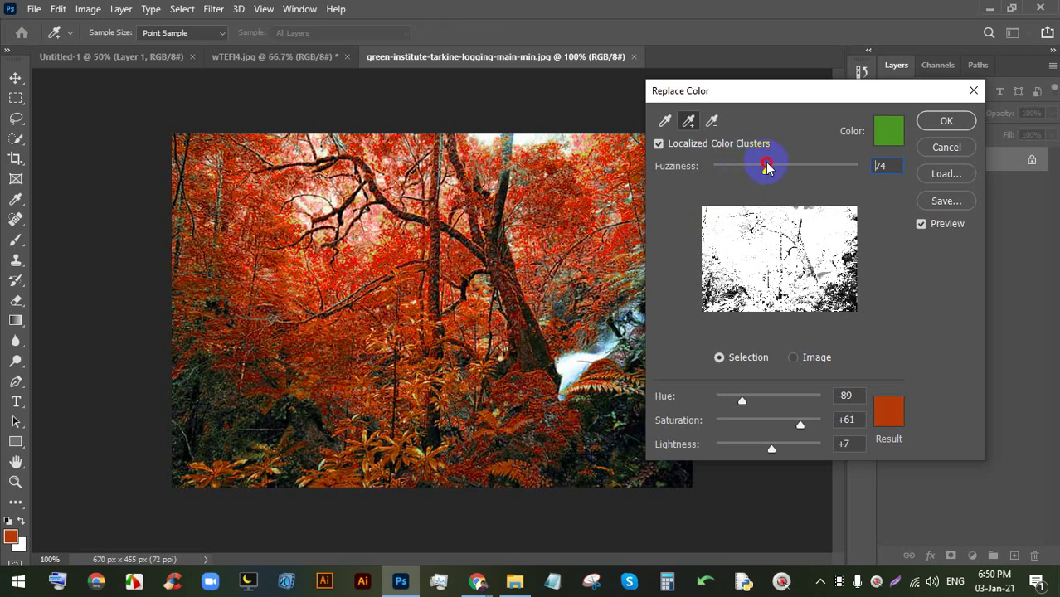
pyautogui.click(931, 121)
# - Drag 1-SM524380.jpg from File Explorer into Photoshop to open it as a 900 × 600 document
pyautogui.scroll(-2, 492, 303)
pyautogui.scroll(3, 559, 254)
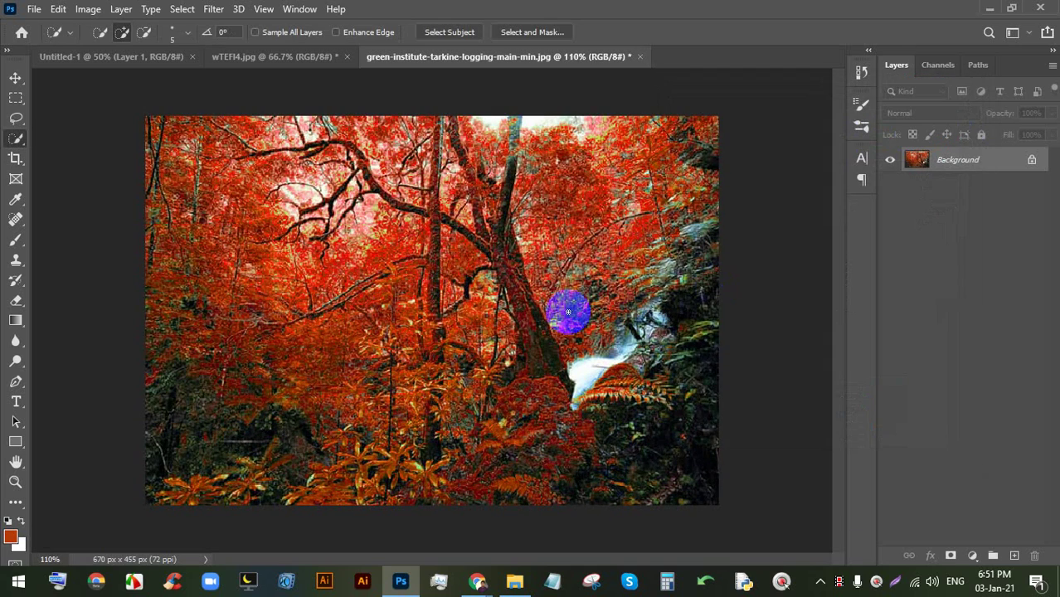
pyautogui.click(510, 581)
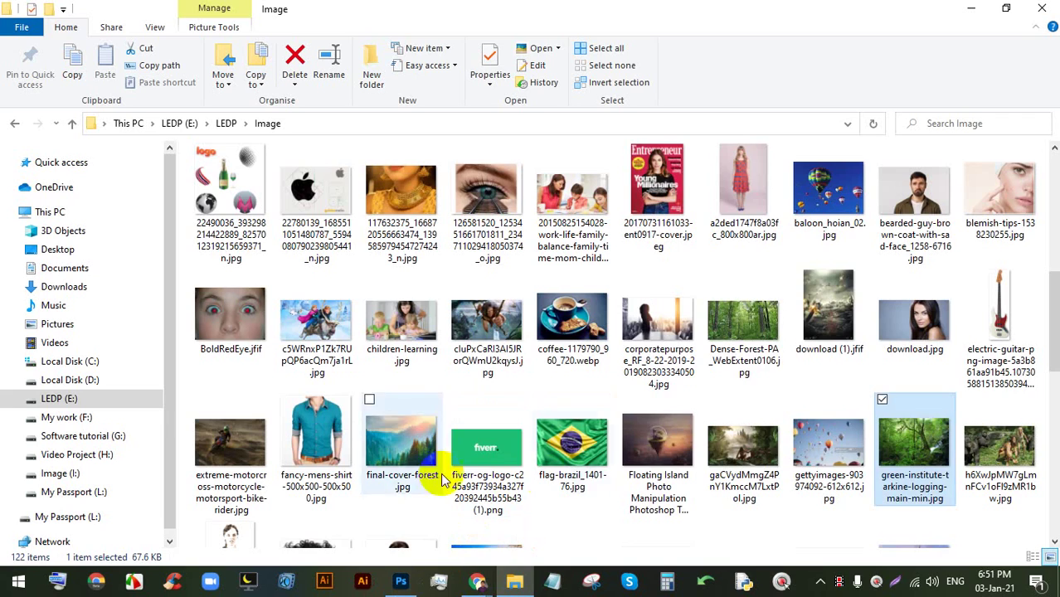
pyautogui.scroll(10, 505, 379)
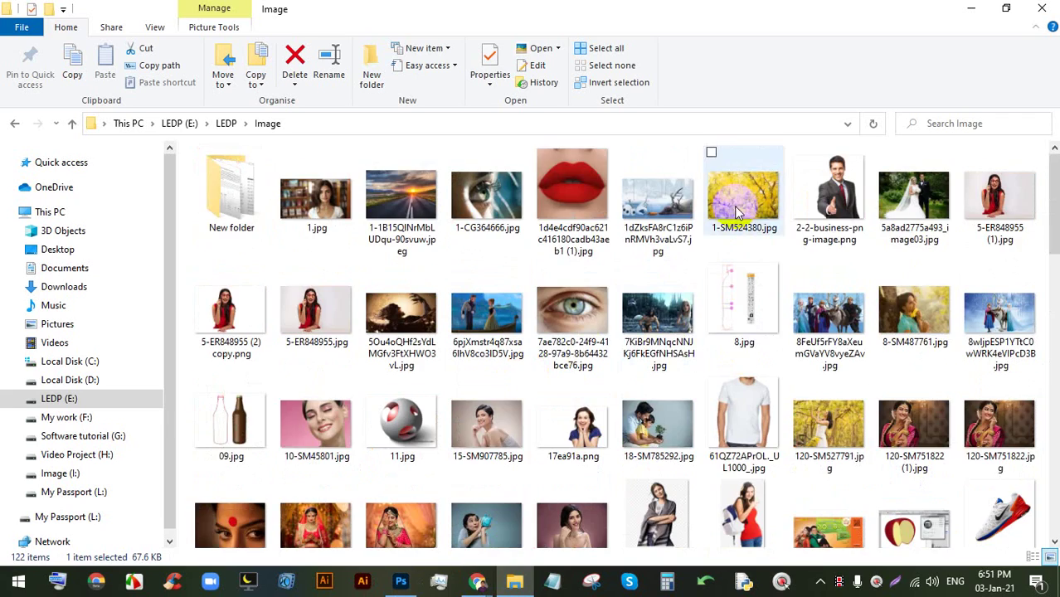
pyautogui.moveTo(401, 525); pyautogui.dragTo(696, 61)
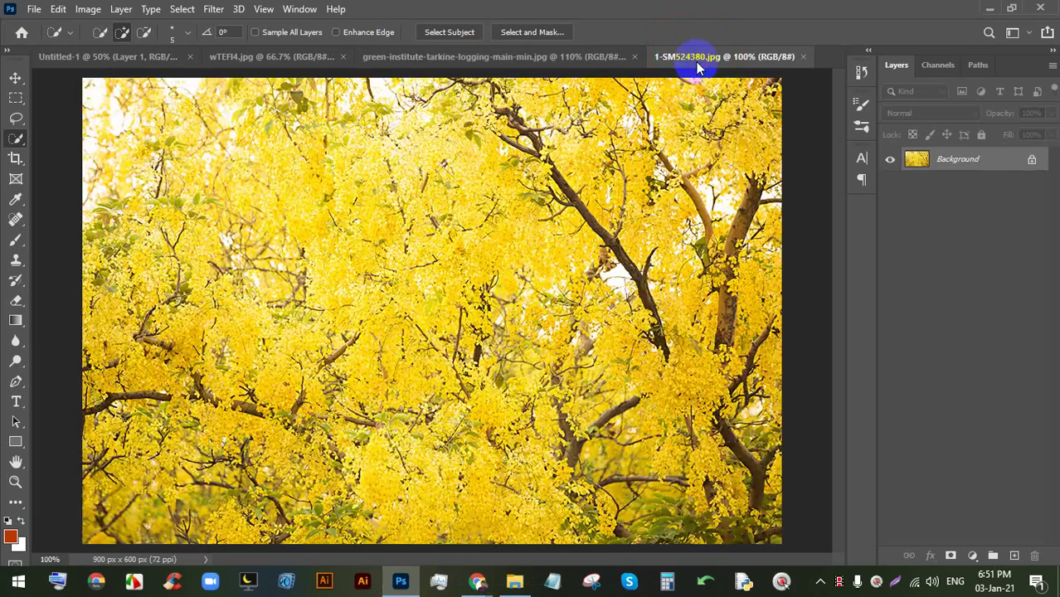
# - Open Replace Color and sample the yellow blossoms with a lowered Fuzziness
pyautogui.scroll(-2, 461, 227)
pyautogui.scroll(2, 463, 231)
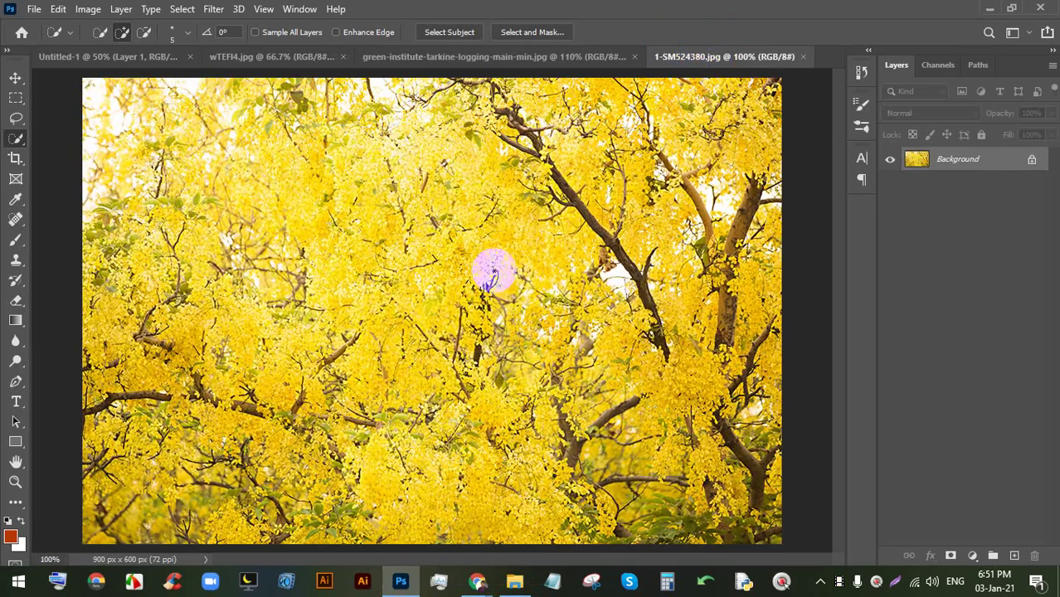
pyautogui.click(91, 9)
pyautogui.moveTo(95, 48)
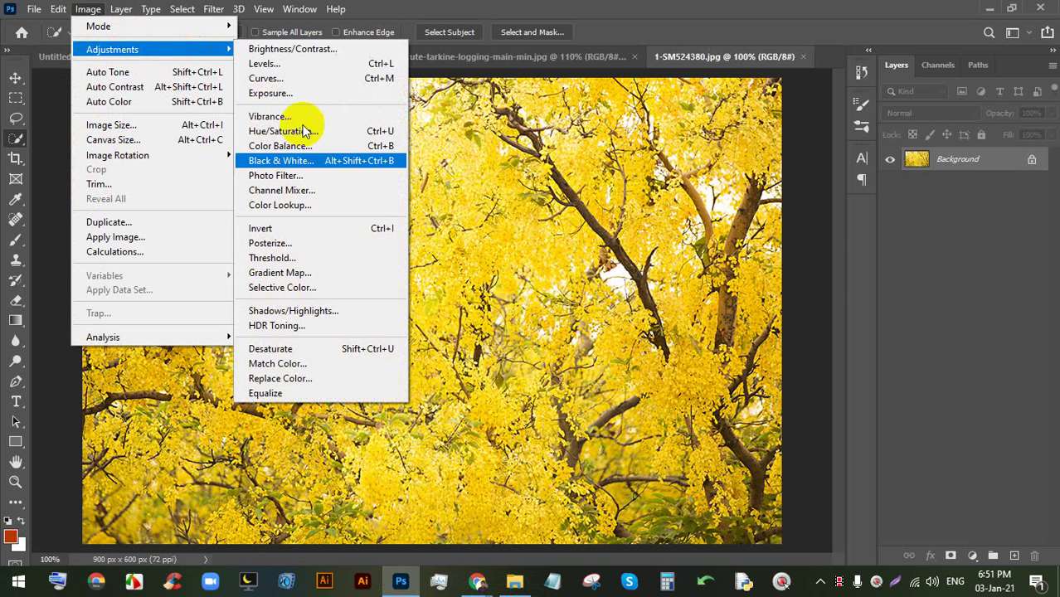
pyautogui.click(282, 378)
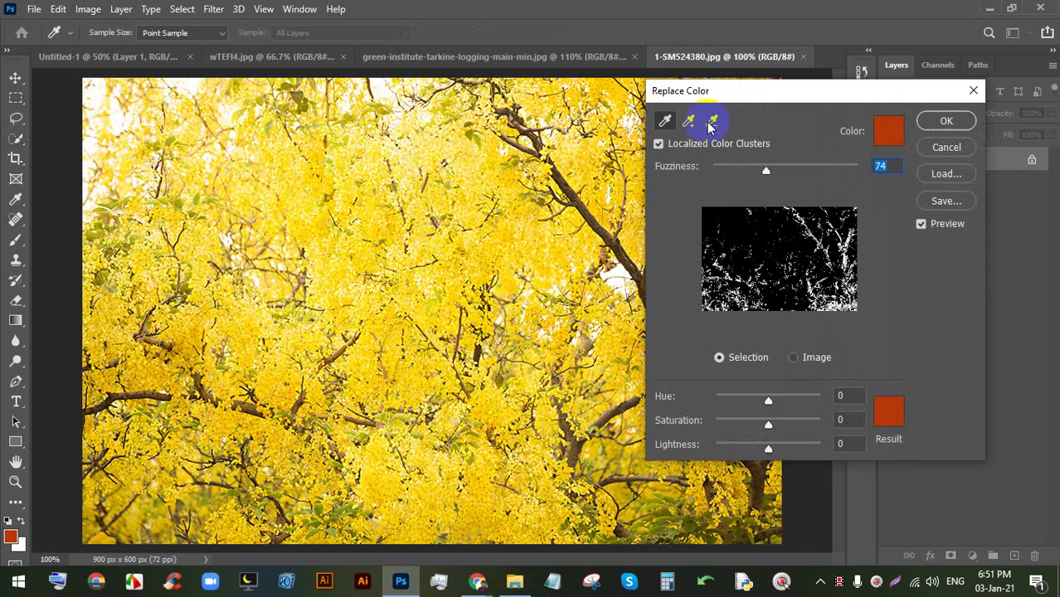
pyautogui.moveTo(750, 95); pyautogui.dragTo(697, 98)
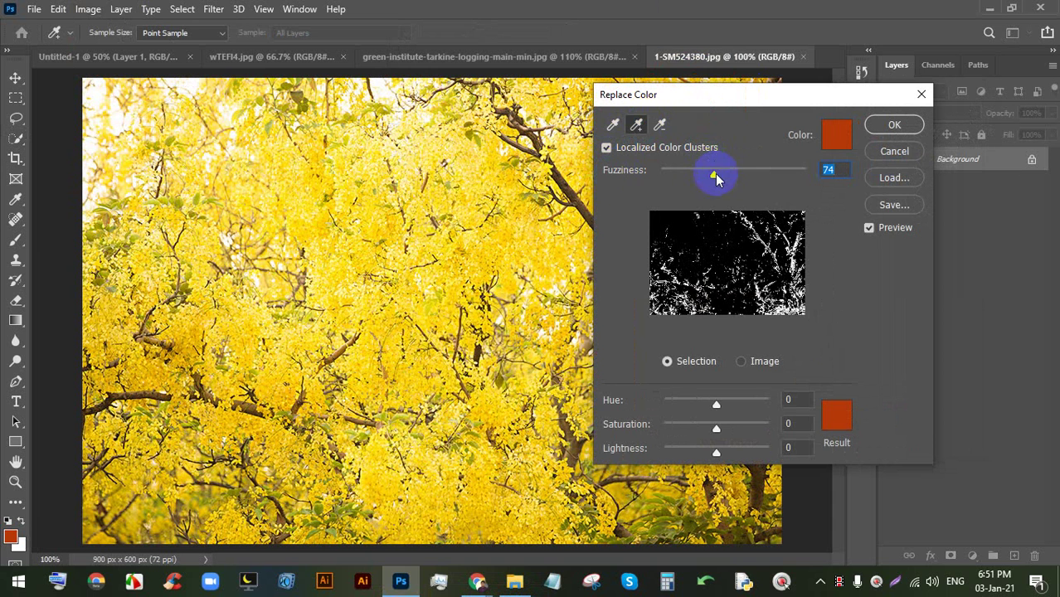
pyautogui.moveTo(717, 178); pyautogui.dragTo(693, 181)
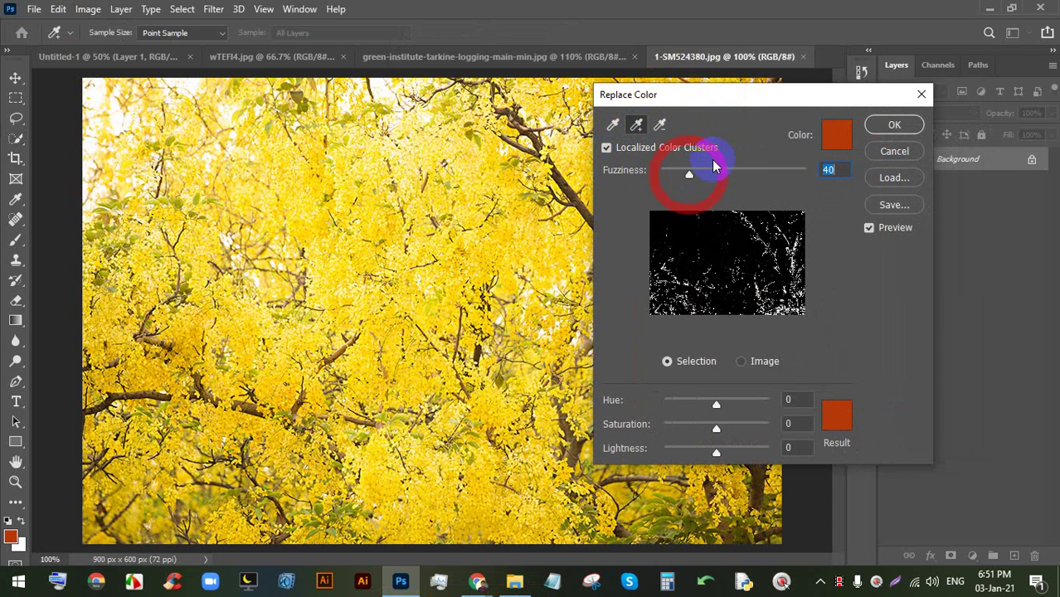
pyautogui.click(478, 187)
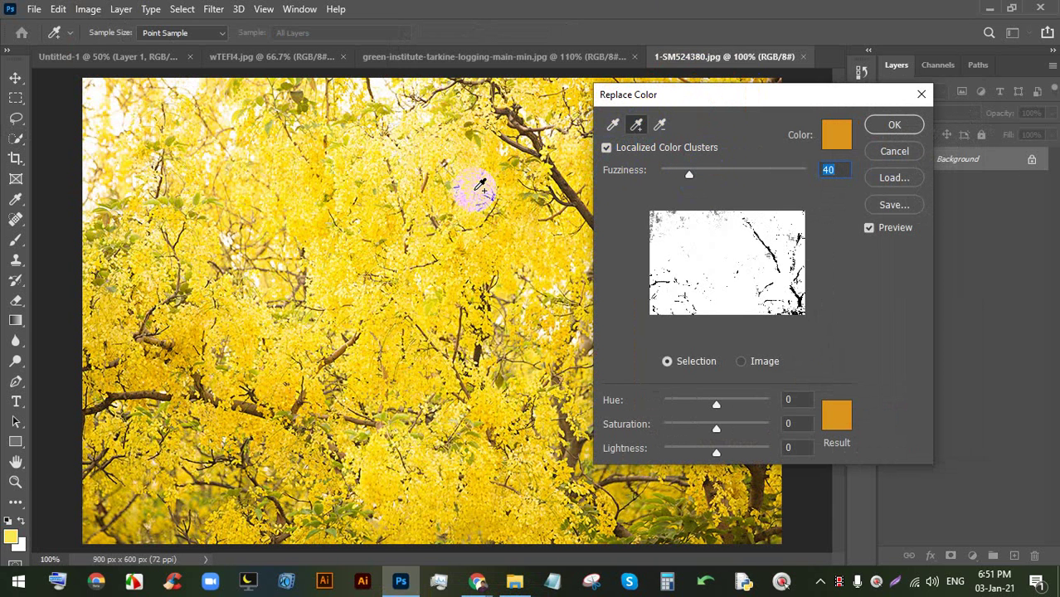
pyautogui.moveTo(691, 97); pyautogui.dragTo(797, 85)
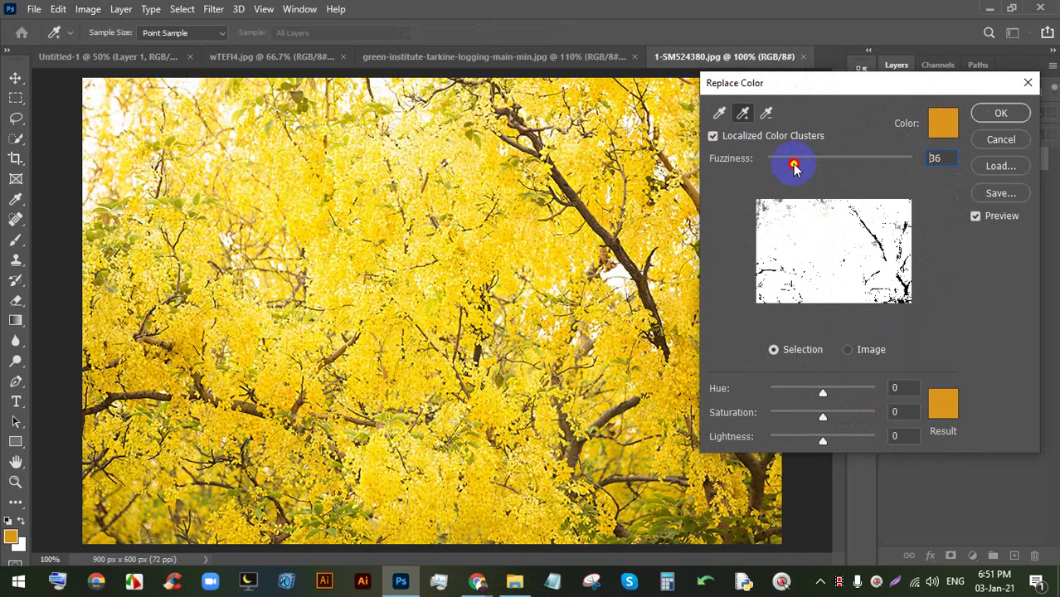
pyautogui.moveTo(782, 166); pyautogui.dragTo(771, 167)
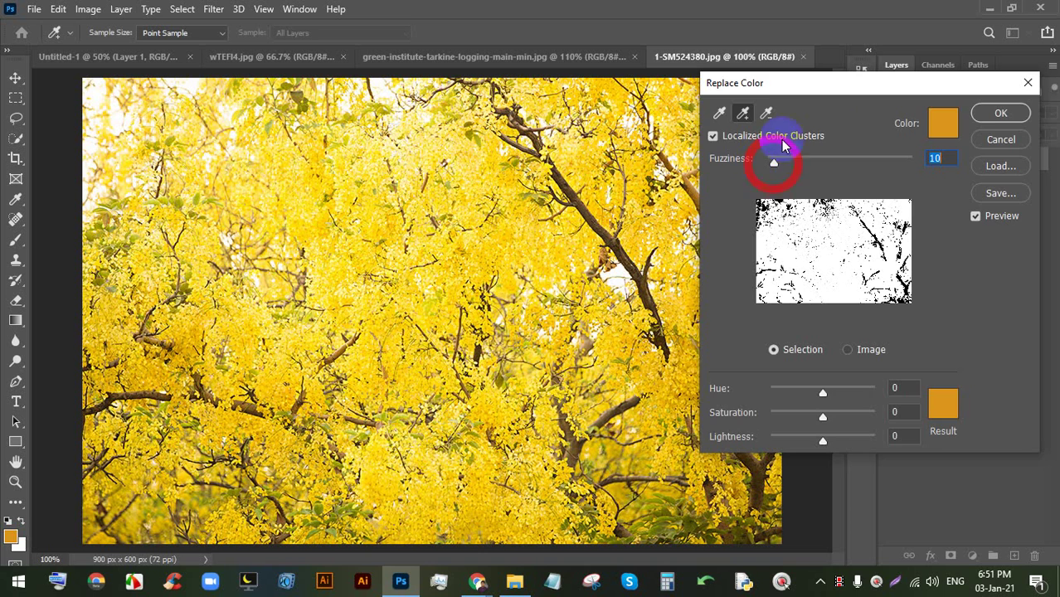
pyautogui.moveTo(824, 94); pyautogui.dragTo(841, 64)
# - Trial a red f60309 replacement with higher Fuzziness, then cancel the recolour
pyautogui.click(952, 405)
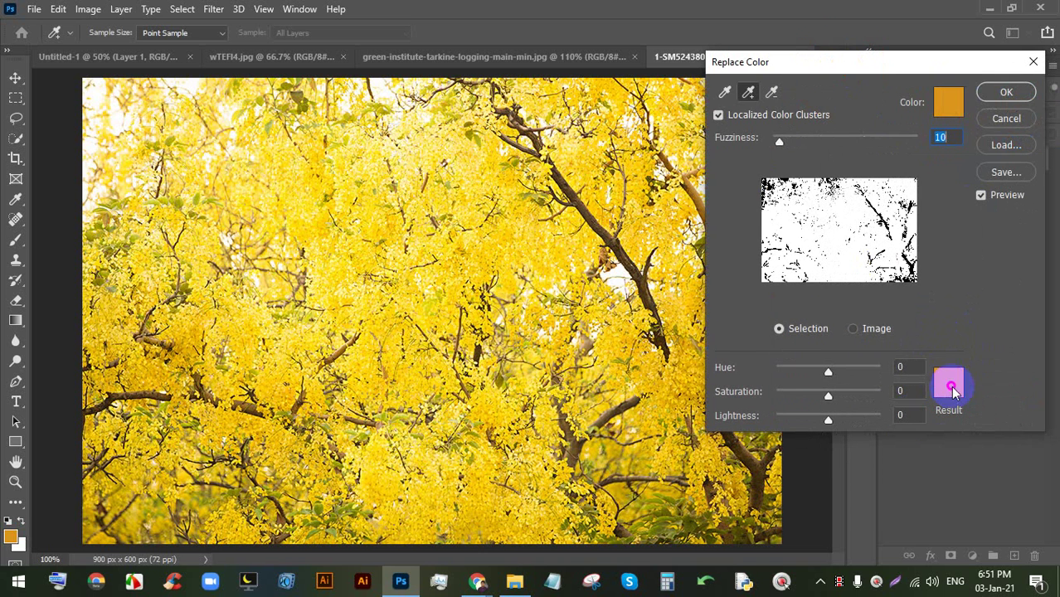
pyautogui.moveTo(800, 152); pyautogui.dragTo(795, 131)
pyautogui.click(779, 134)
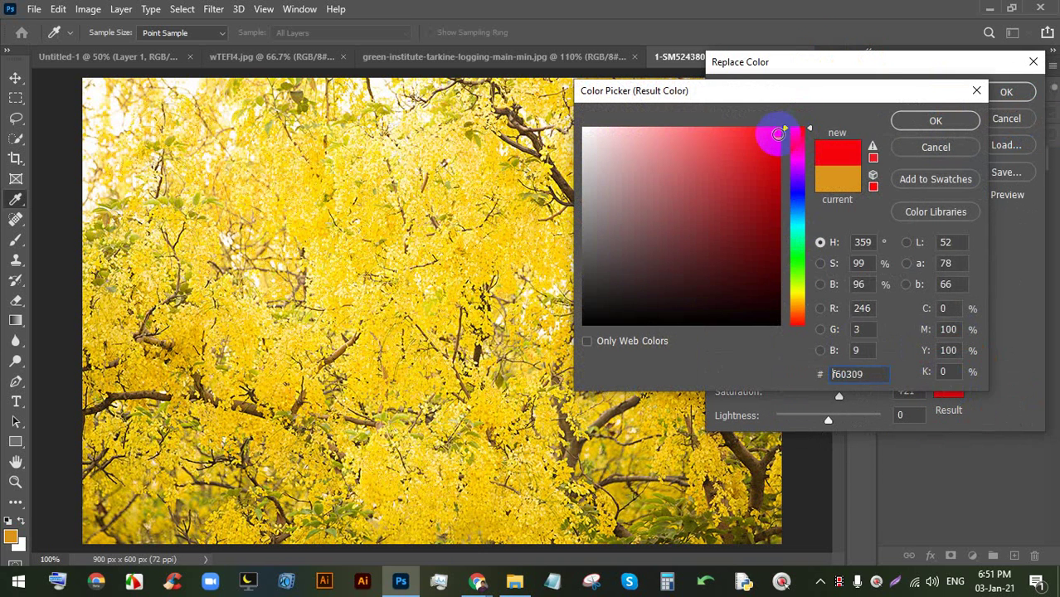
pyautogui.click(935, 120)
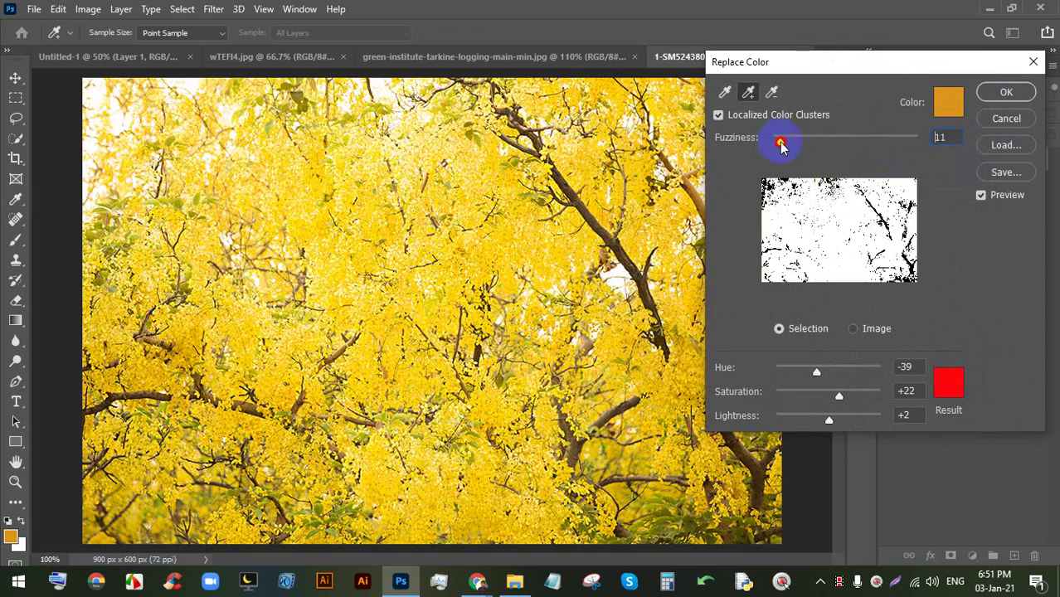
pyautogui.moveTo(781, 144); pyautogui.dragTo(855, 136)
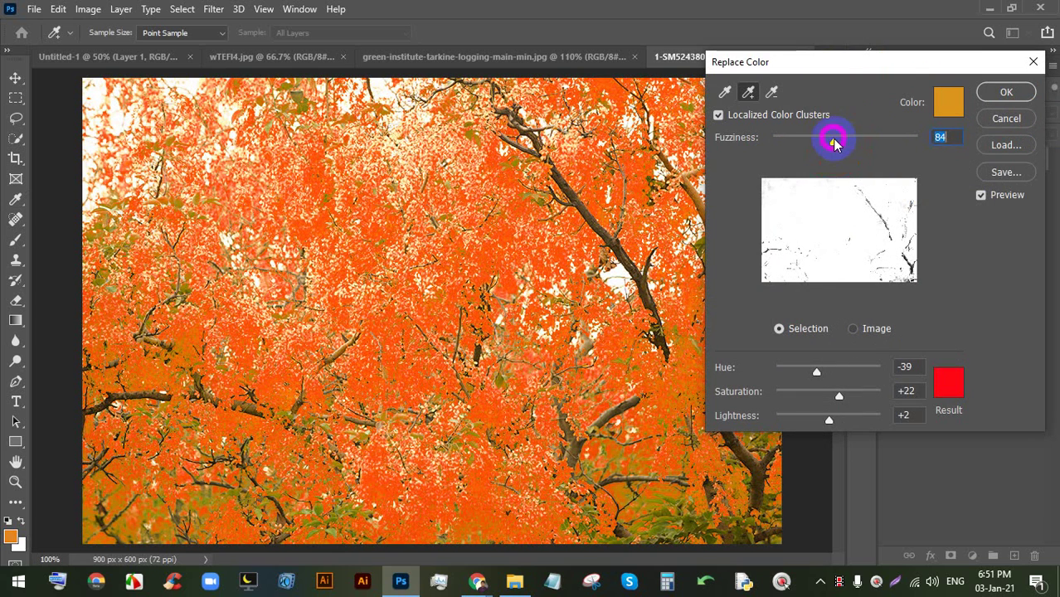
pyautogui.moveTo(834, 143); pyautogui.dragTo(853, 142)
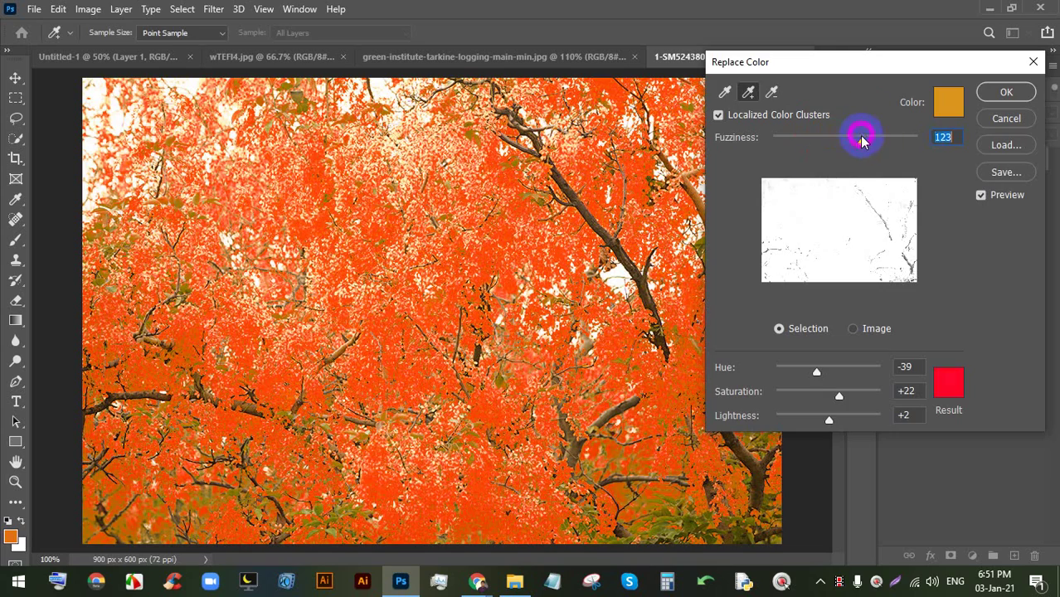
pyautogui.click(987, 123)
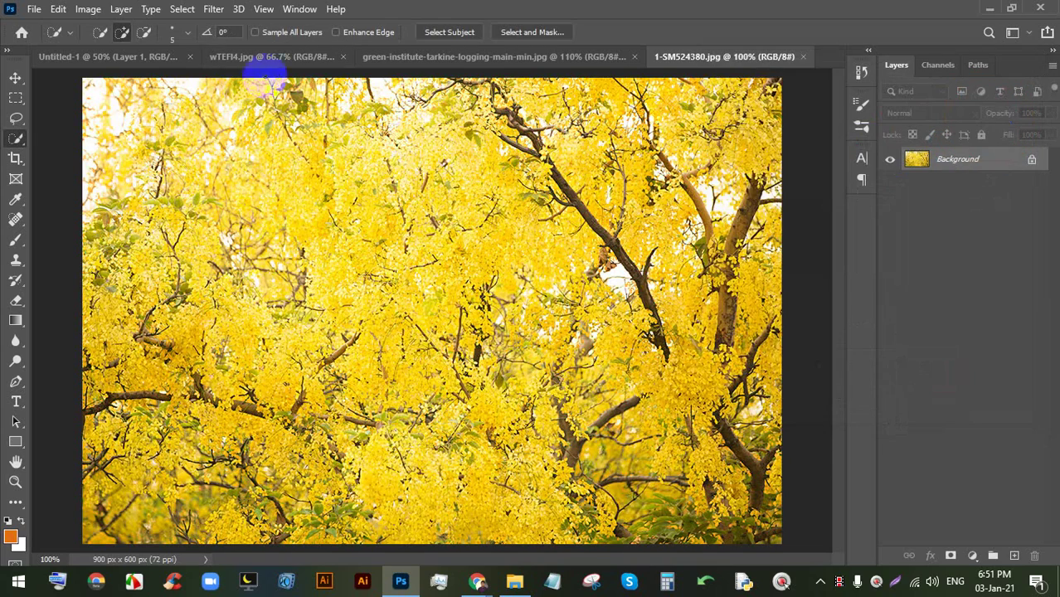
# - Switch to wTEFI4.jpg and undo the pink coat recolour
pyautogui.click(277, 62)
pyautogui.scroll(-2, 353, 365)
pyautogui.scroll(3, 415, 348)
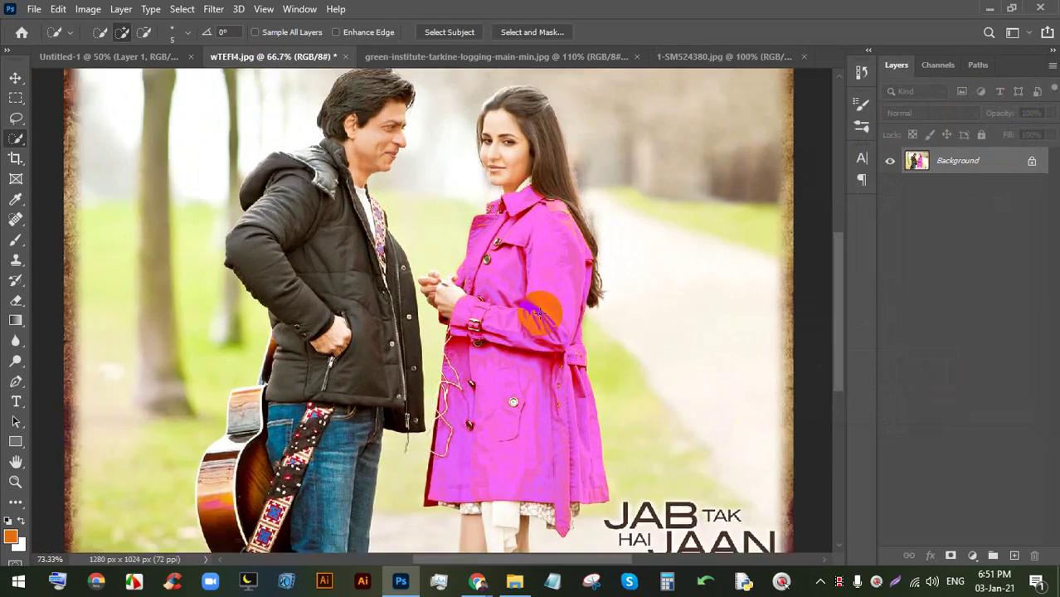
pyautogui.scroll(2, 540, 314)
pyautogui.press('space')
pyautogui.moveTo(596, 293); pyautogui.dragTo(486, 291)
pyautogui.press('space')
pyautogui.scroll(-1, 483, 296)
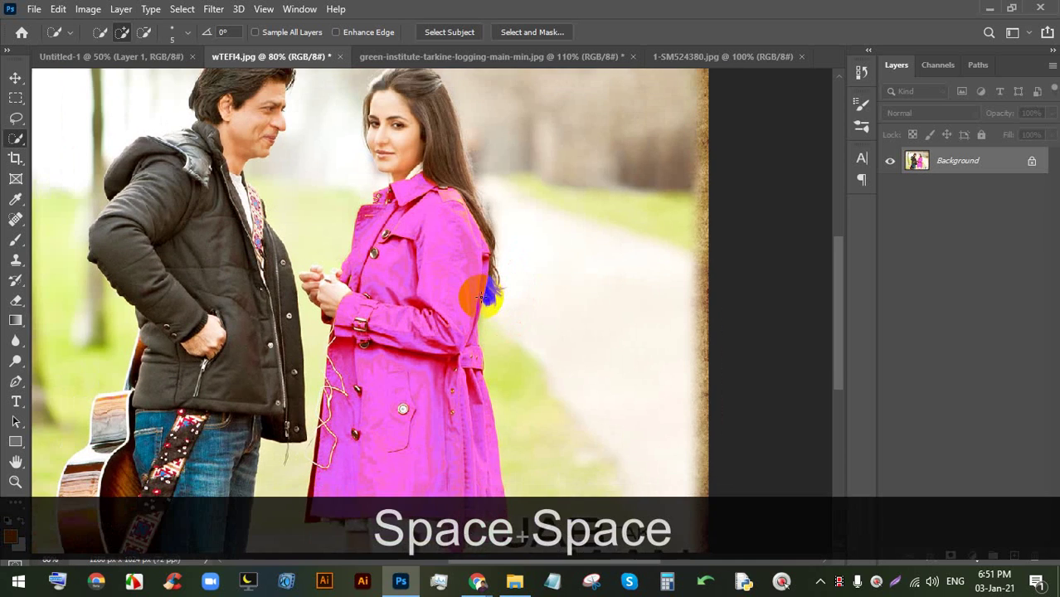
pyautogui.hotkey('ctrl', 'z')
# - Glance at the image folder and Meet call, then return to Photoshop's Image menu
pyautogui.scroll(-2, 452, 292)
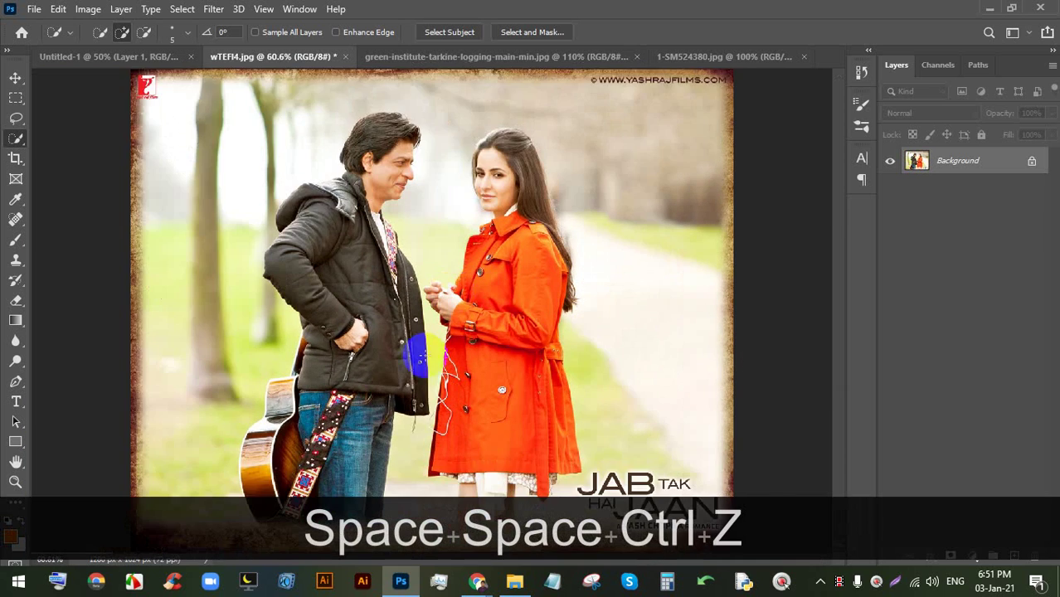
pyautogui.scroll(2, 419, 357)
pyautogui.scroll(-5, 539, 428)
pyautogui.click(515, 581)
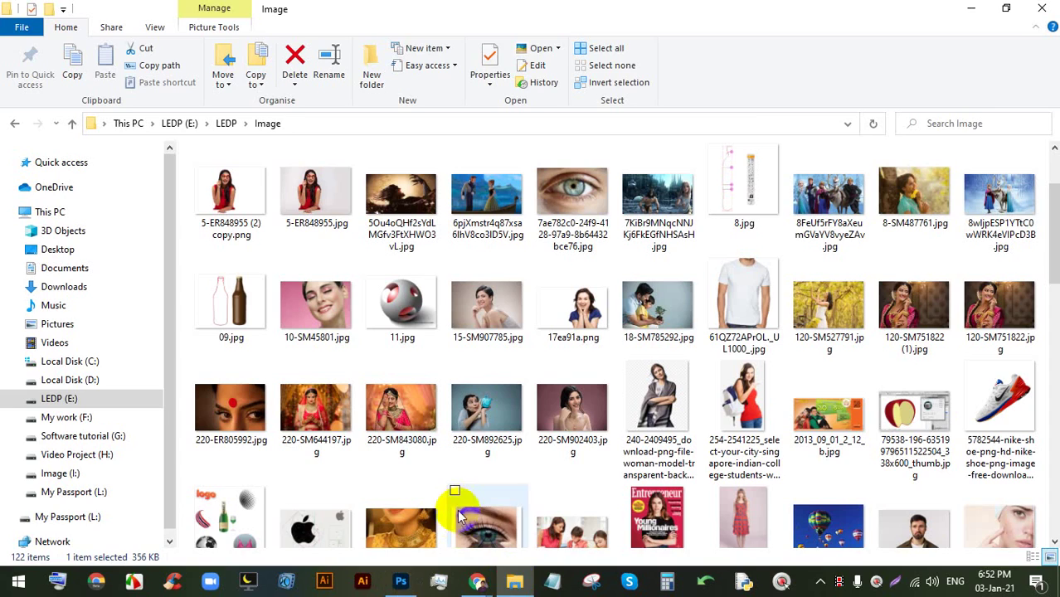
pyautogui.click(477, 581)
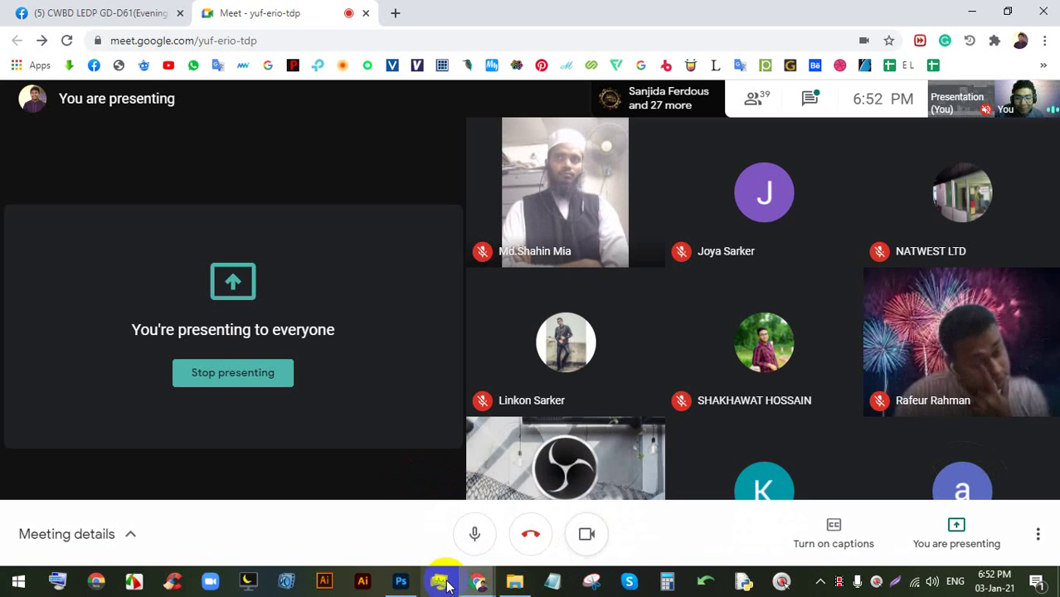
pyautogui.click(401, 583)
pyautogui.scroll(-3, 548, 324)
pyautogui.scroll(3, 697, 233)
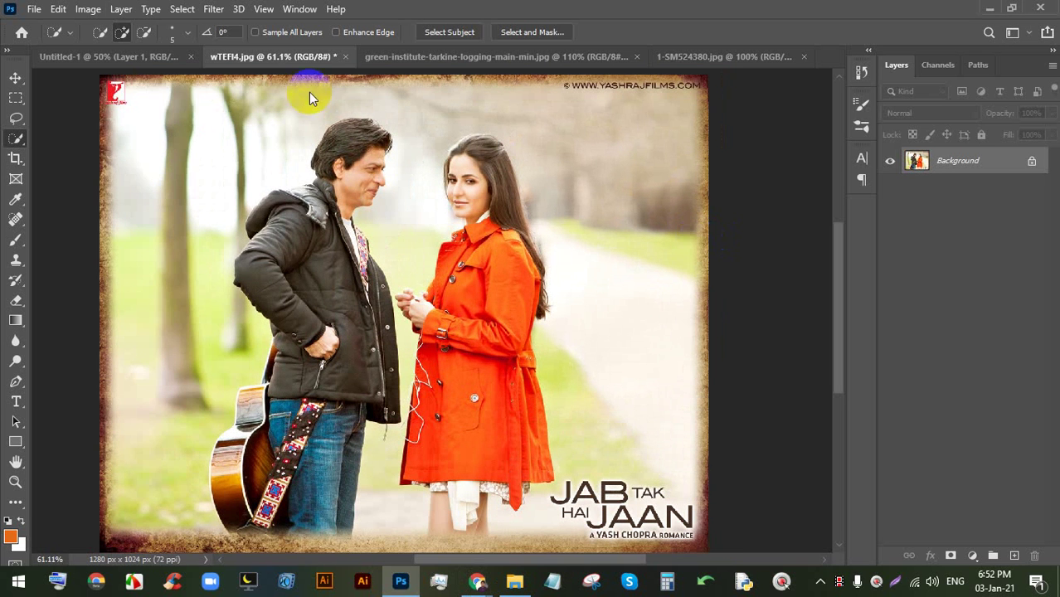
pyautogui.click(116, 8)
pyautogui.moveTo(108, 50)
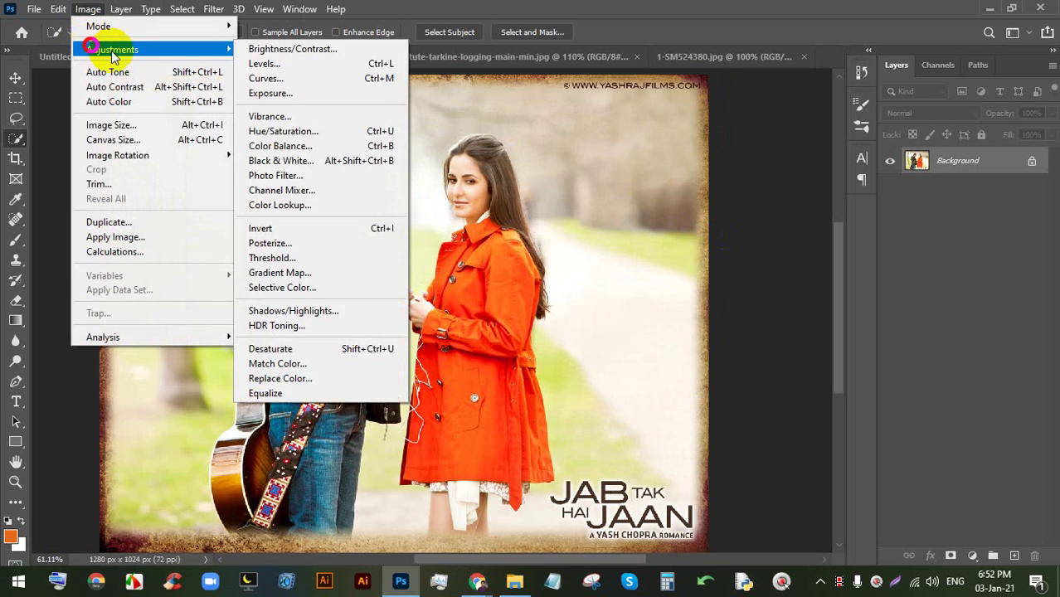
pyautogui.click(269, 378)
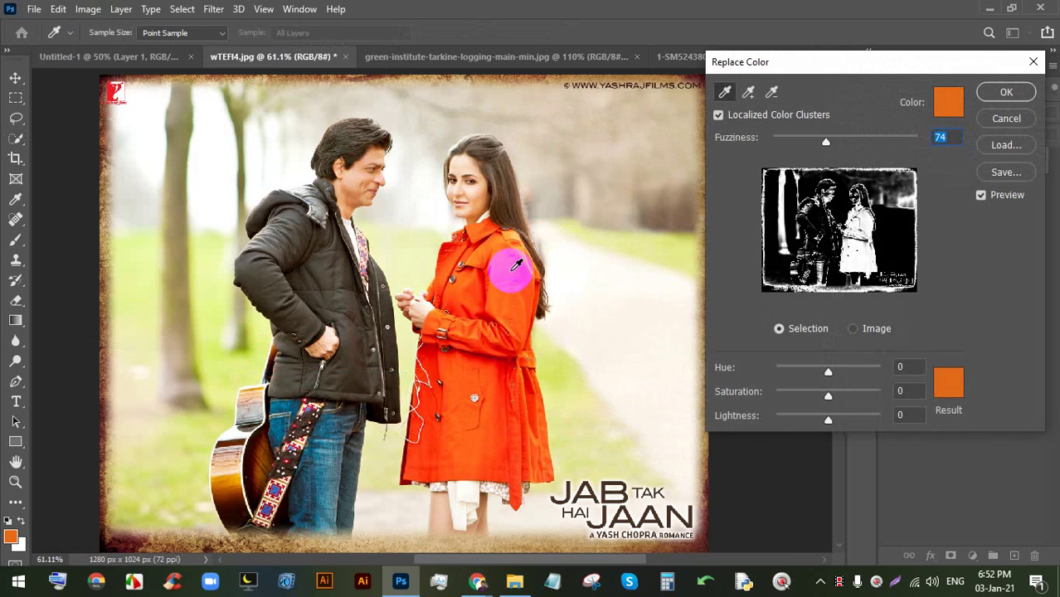
pyautogui.click(517, 230)
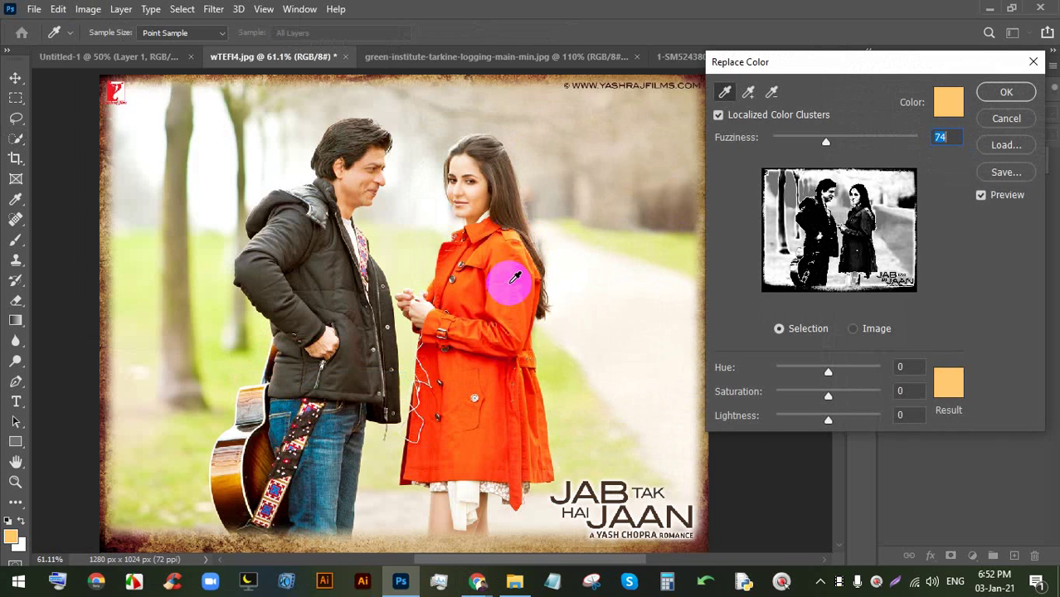
pyautogui.click(452, 258)
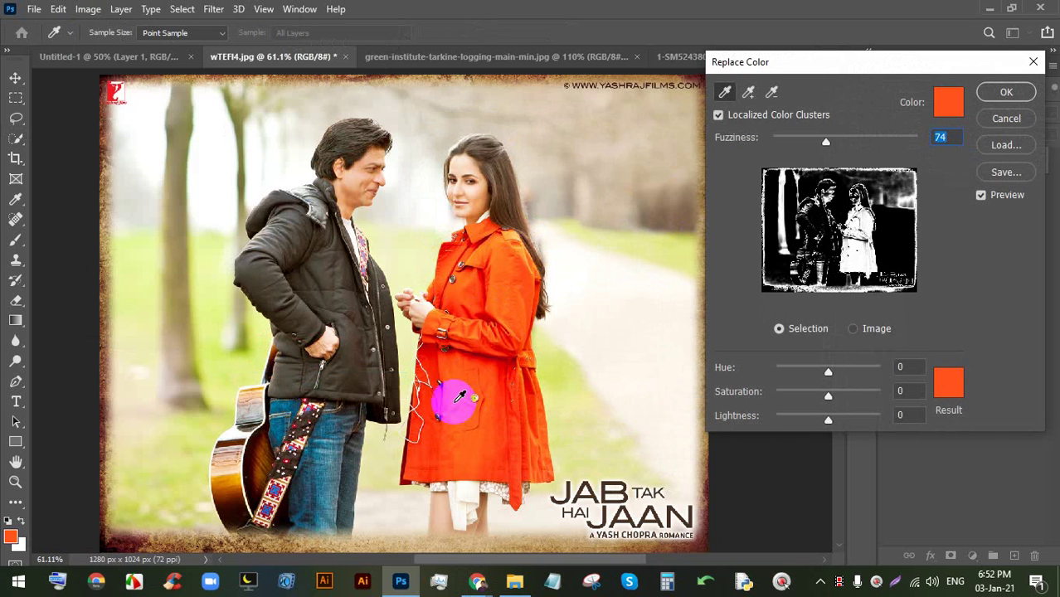
pyautogui.click(460, 382)
pyautogui.click(430, 454)
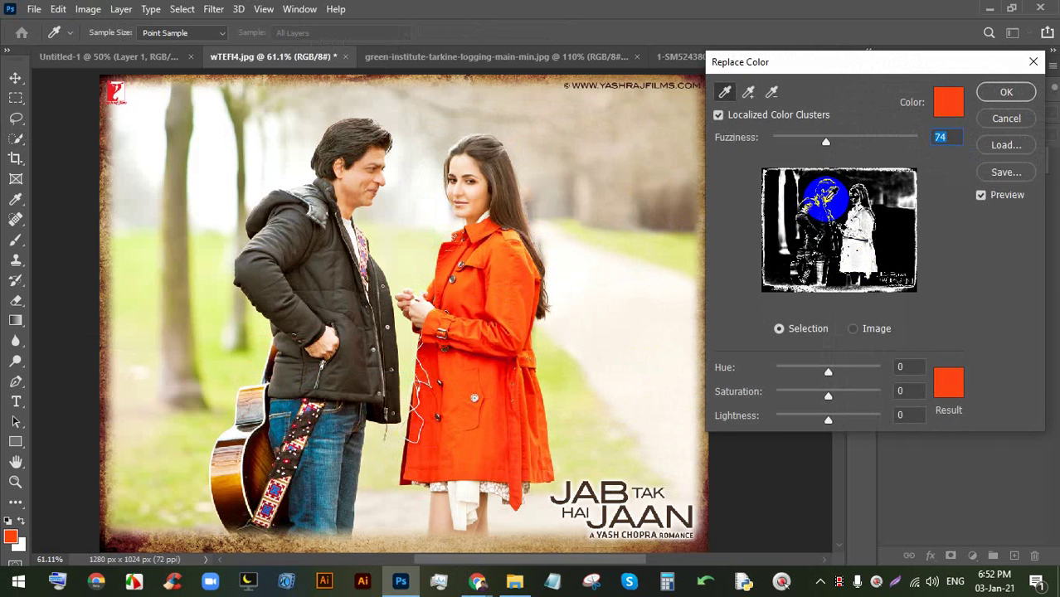
pyautogui.click(493, 341)
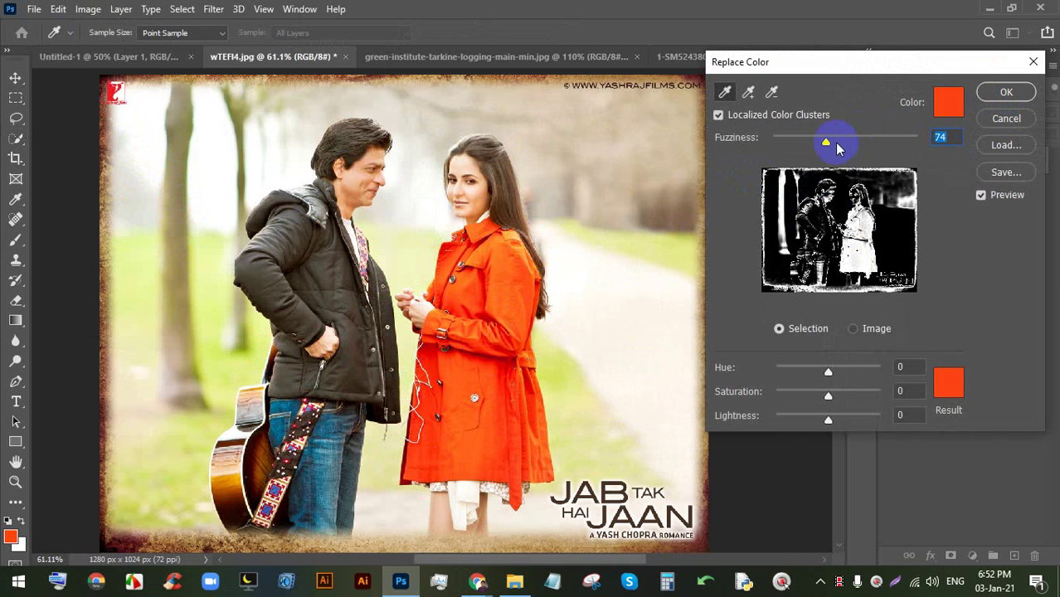
pyautogui.click(827, 146)
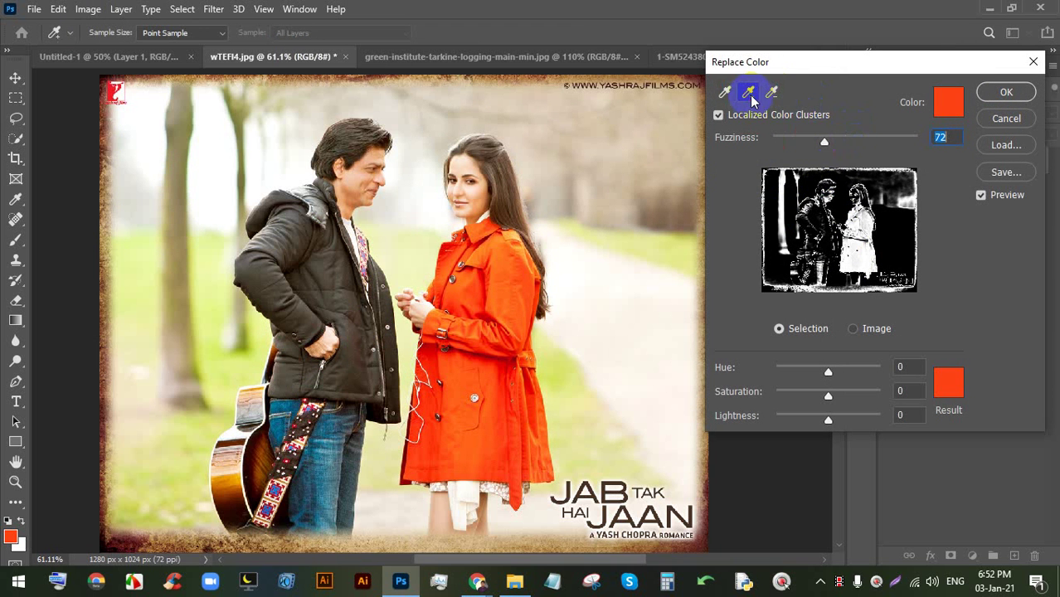
pyautogui.click(749, 92)
pyautogui.click(532, 256)
pyautogui.click(510, 240)
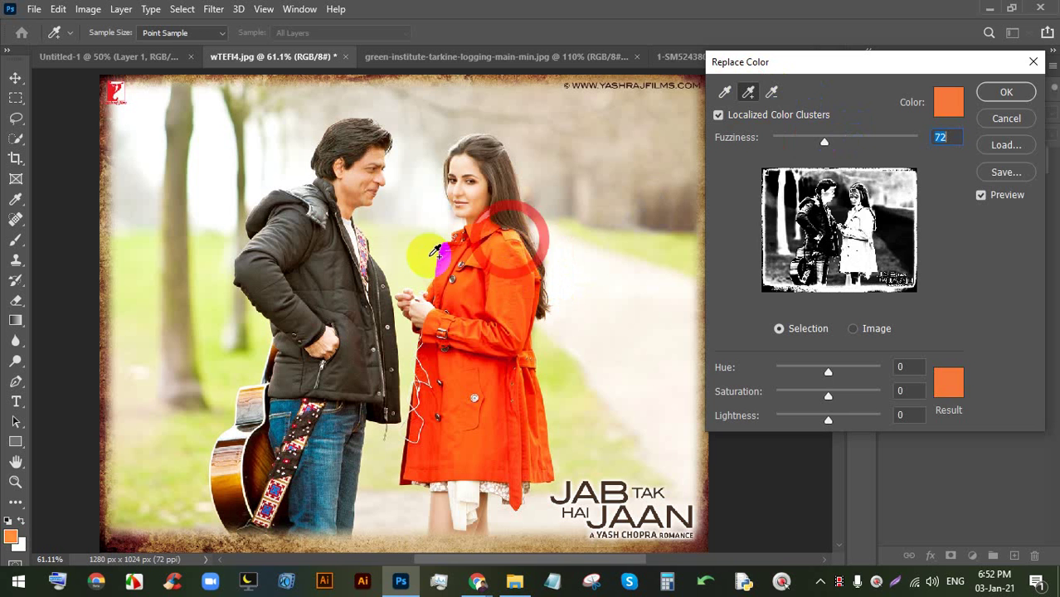
pyautogui.click(432, 254)
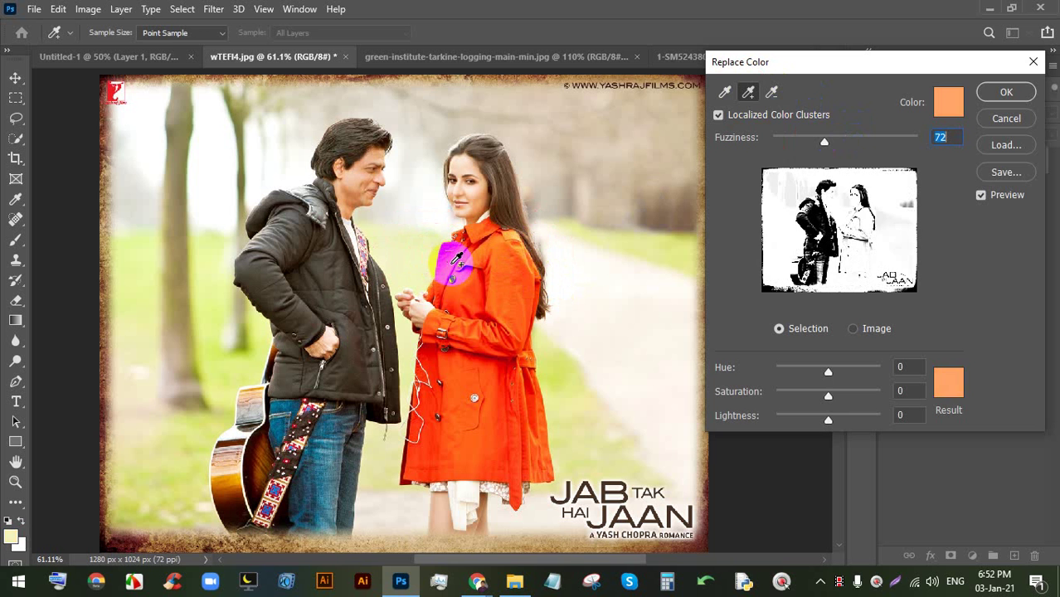
pyautogui.click(1006, 119)
pyautogui.hotkey('ctrl', '0')
# - Reopen Replace Color and add the orange coat, chest to hem, to the sample
pyautogui.click(88, 9)
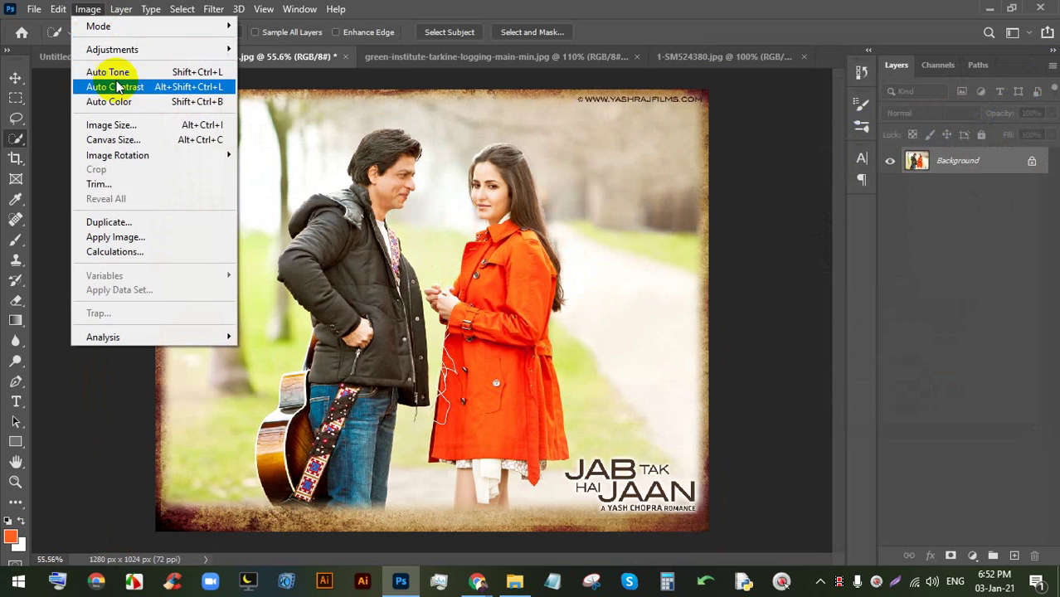
pyautogui.moveTo(140, 49)
pyautogui.click(277, 375)
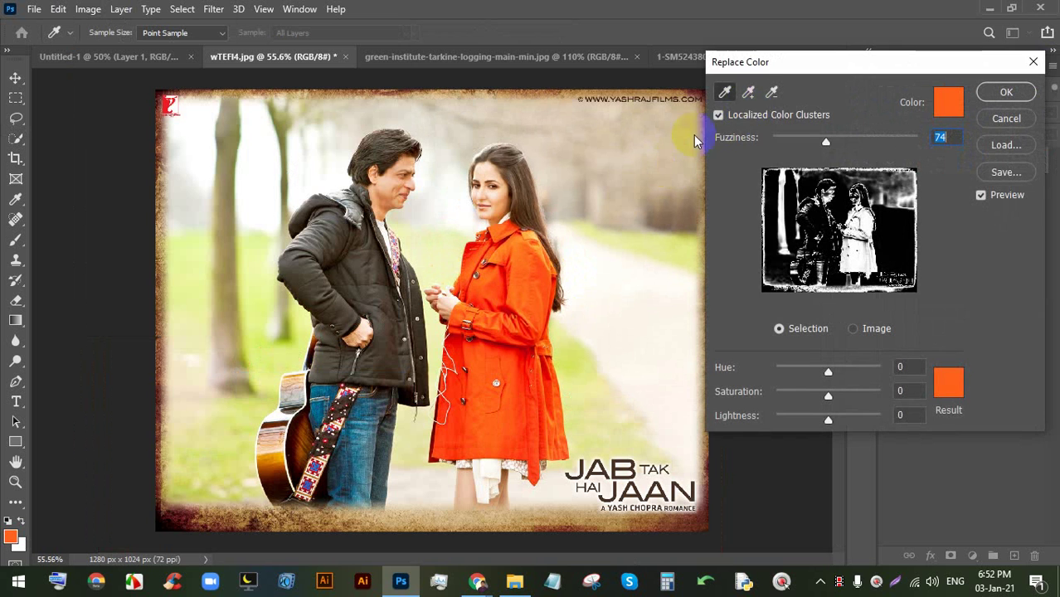
pyautogui.click(748, 93)
pyautogui.click(519, 240)
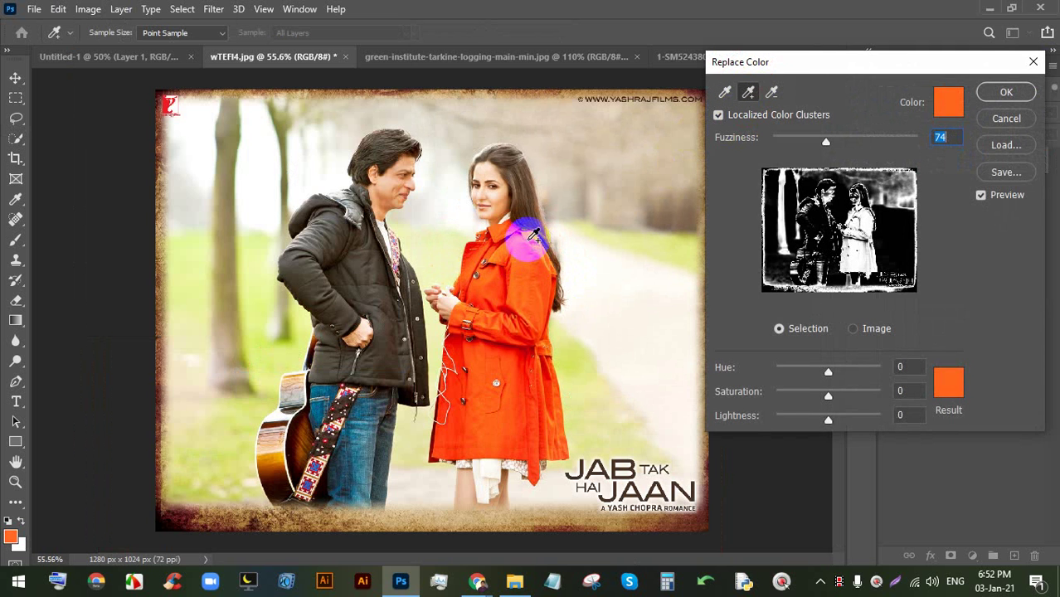
pyautogui.click(525, 274)
pyautogui.moveTo(524, 274)
pyautogui.mouseDown()
pyautogui.moveTo(513, 355)
pyautogui.moveTo(541, 399)
pyautogui.moveTo(550, 396)
pyautogui.moveTo(464, 427)
pyautogui.mouseUp()
# - Check the Meet call twice and come back to Photoshop
pyautogui.moveTo(481, 588)
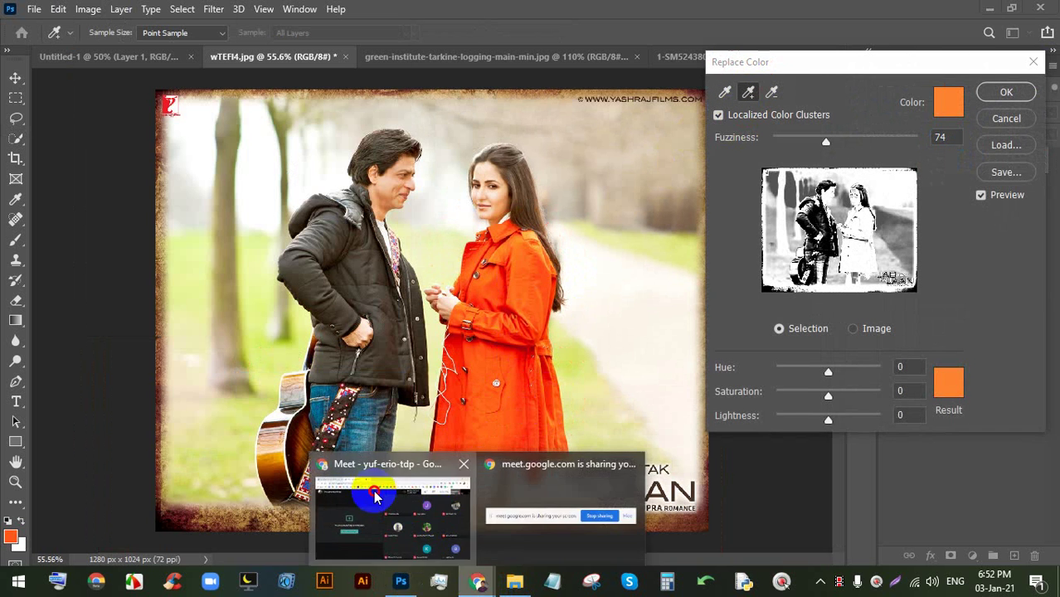
pyautogui.click(399, 452)
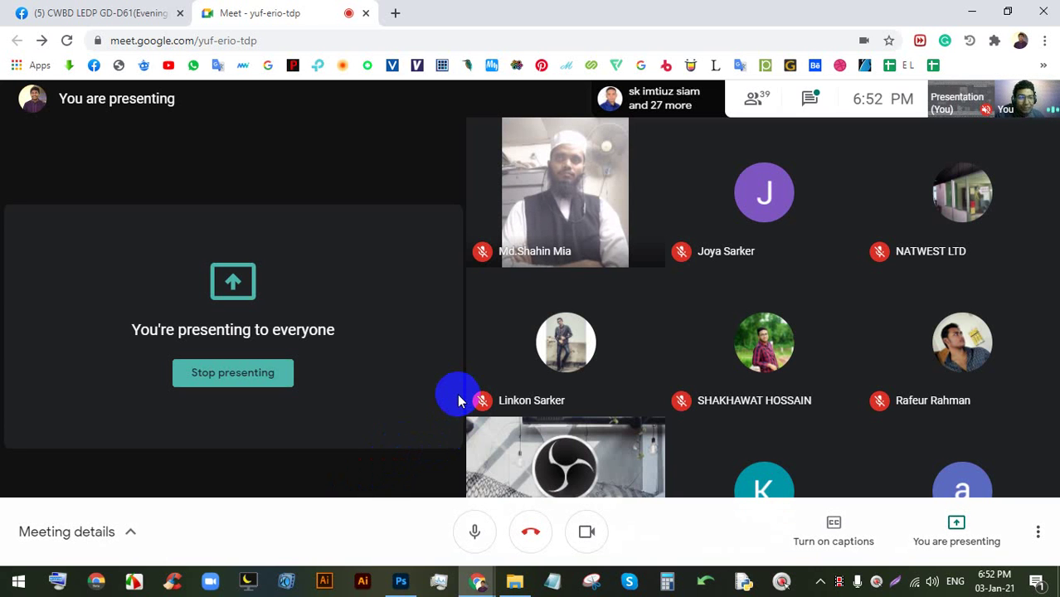
pyautogui.click(398, 580)
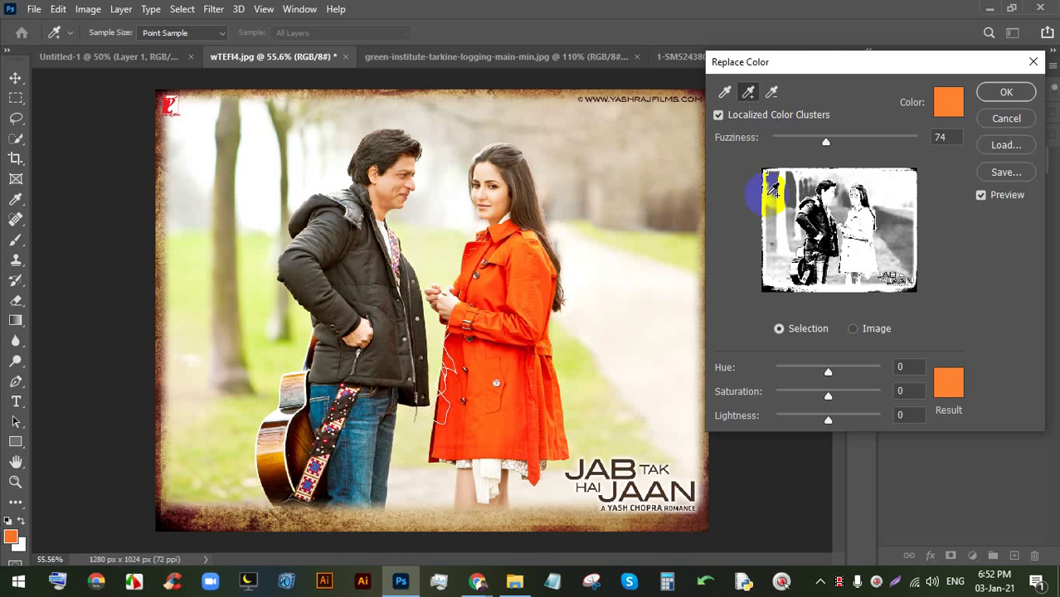
pyautogui.moveTo(478, 581)
pyautogui.click(440, 548)
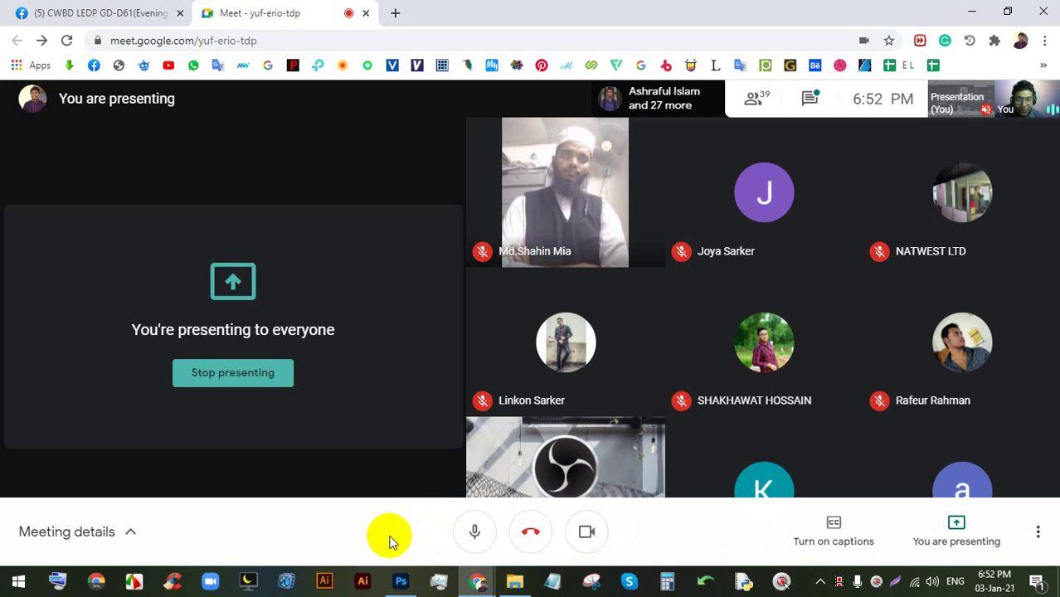
pyautogui.click(401, 581)
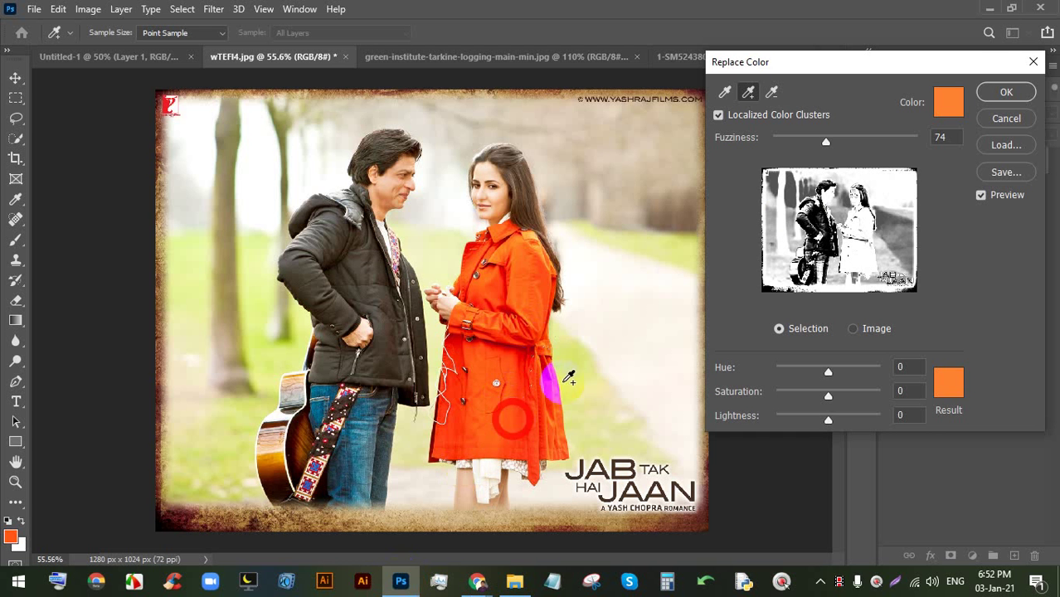
# - Set the replacement colour to a dark magenta and fine-tune Fuzziness
pyautogui.click(946, 395)
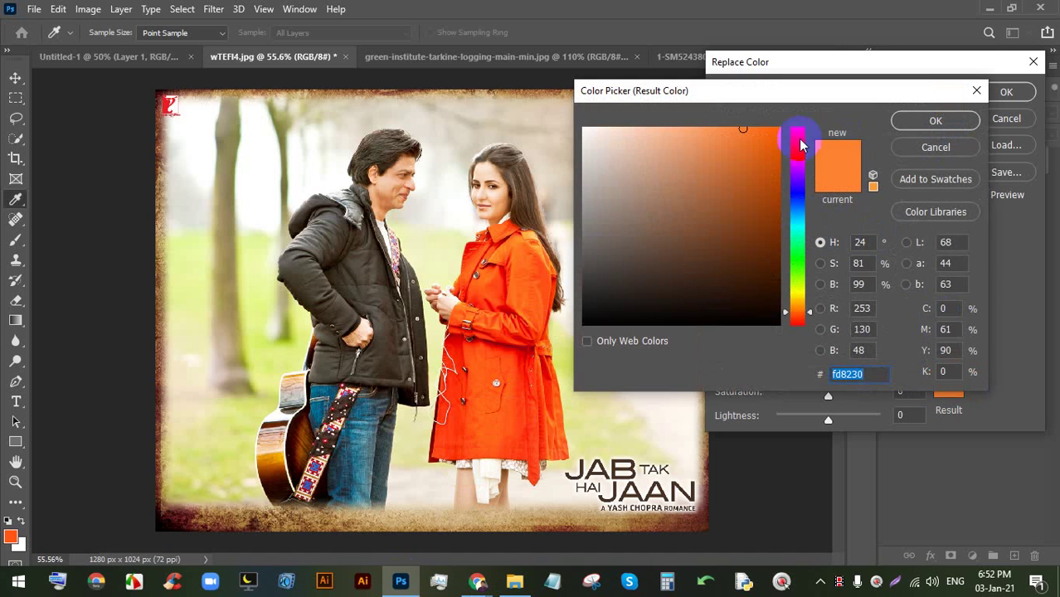
pyautogui.moveTo(800, 137); pyautogui.dragTo(802, 163)
pyautogui.click(776, 148)
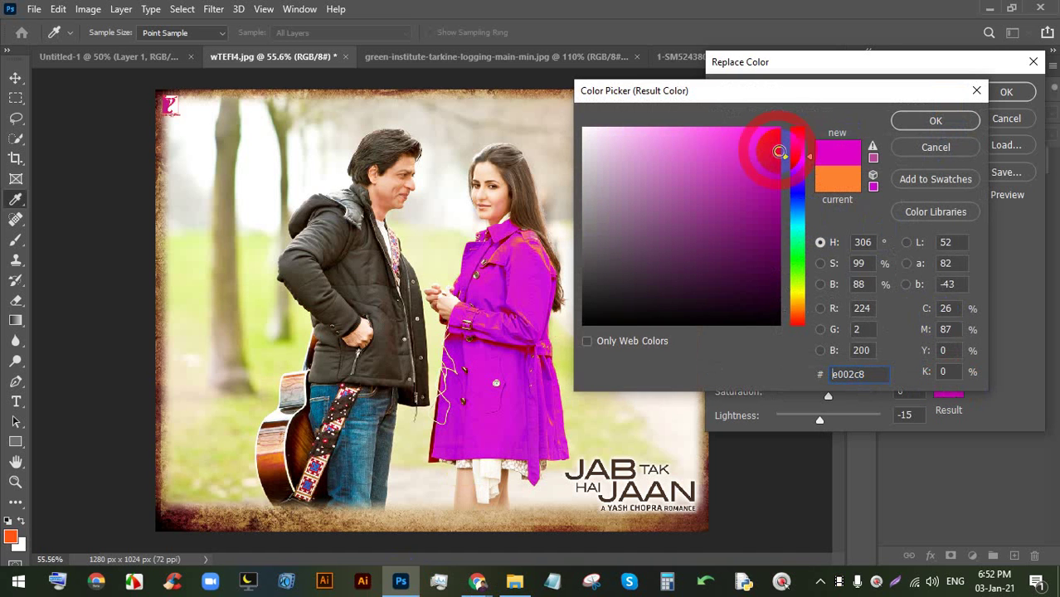
pyautogui.click(941, 120)
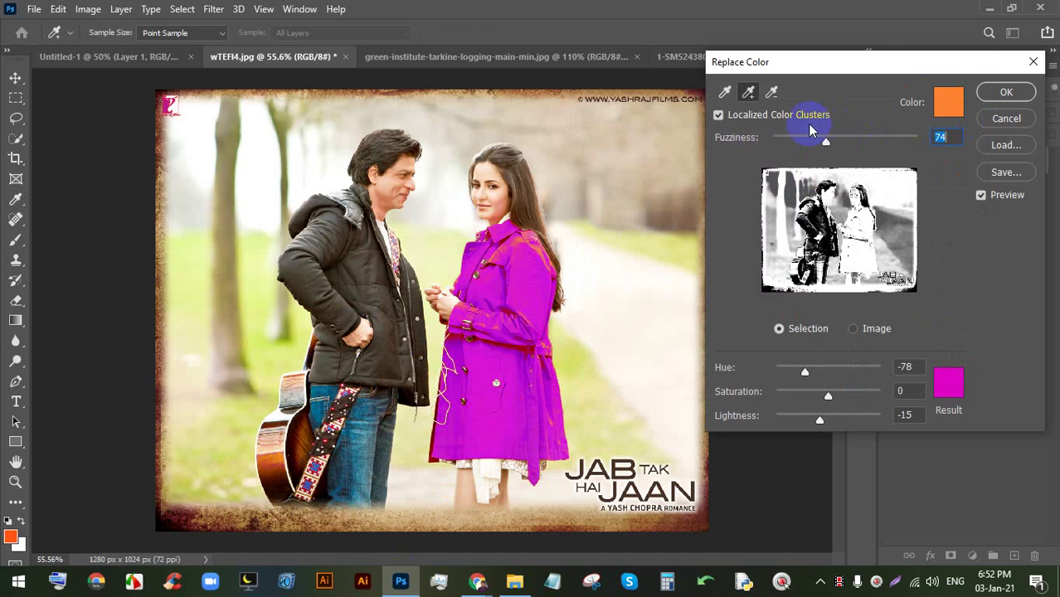
pyautogui.moveTo(830, 147)
pyautogui.mouseDown()
pyautogui.moveTo(803, 145)
pyautogui.moveTo(830, 143)
pyautogui.mouseUp()
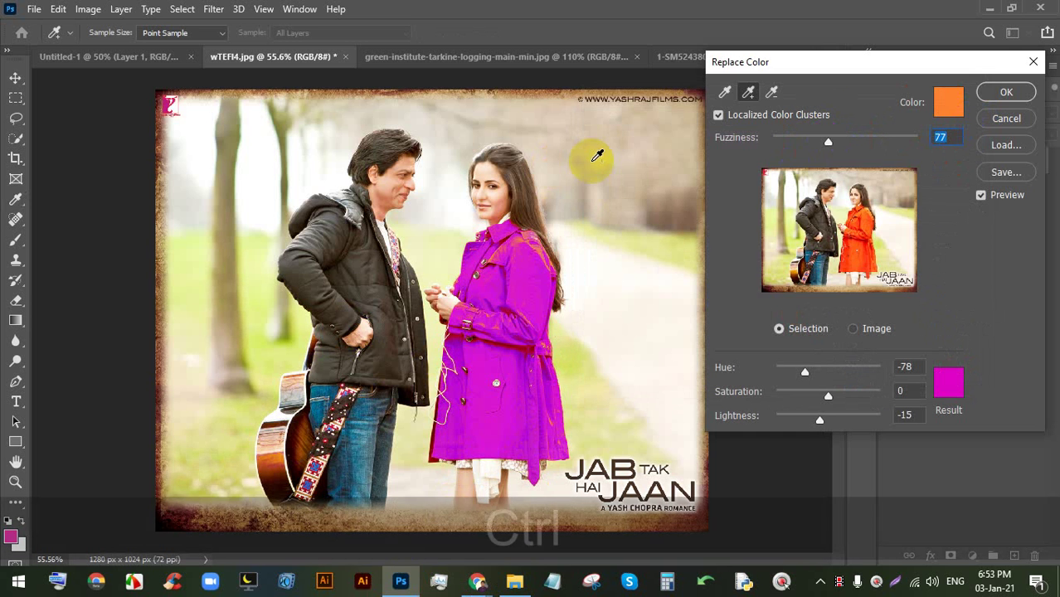
# - Zoom in and pan across the coat and faces to inspect the match
pyautogui.hotkey('ctrl', '=')
pyautogui.hotkey('ctrl', '=')
pyautogui.hotkey('ctrl', '=')
pyautogui.hotkey('ctrl', '=')
pyautogui.press('space')
pyautogui.press('space')
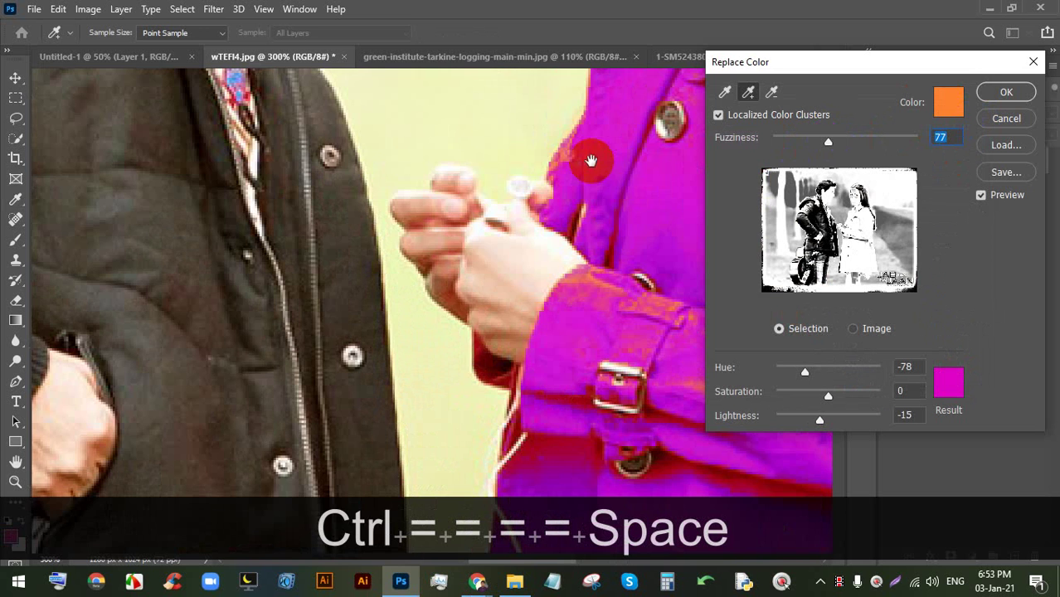
pyautogui.moveTo(547, 123); pyautogui.dragTo(571, 347)
pyautogui.moveTo(313, 132); pyautogui.dragTo(296, 336)
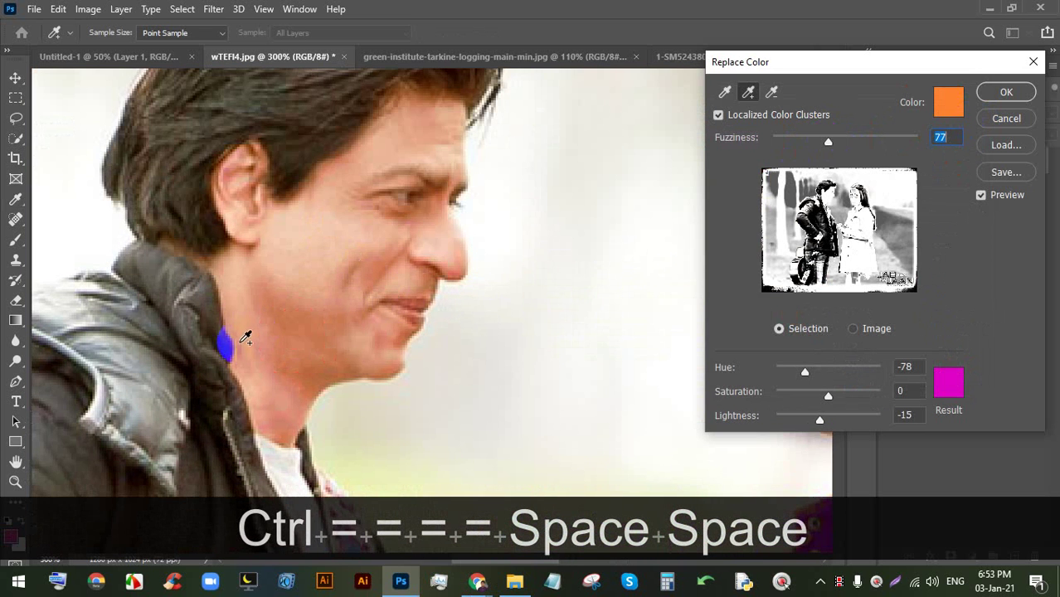
pyautogui.press('space')
pyautogui.moveTo(525, 239); pyautogui.dragTo(262, 233)
pyautogui.moveTo(508, 287); pyautogui.dragTo(458, 220)
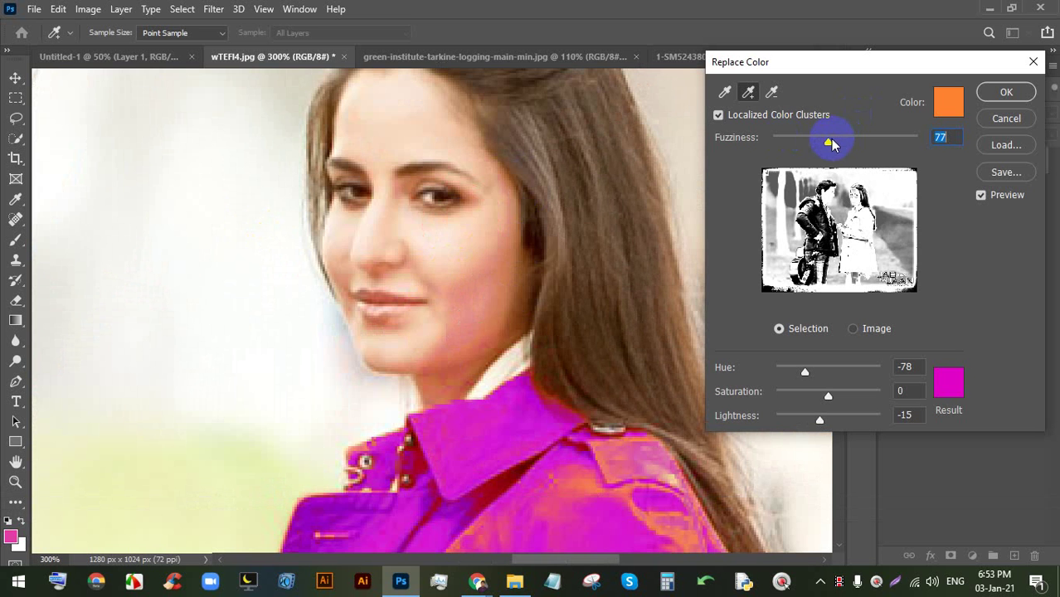
# - Raise Fuzziness in small increments while checking the man and the whole photo
pyautogui.moveTo(833, 145)
pyautogui.mouseDown()
pyautogui.moveTo(800, 138)
pyautogui.moveTo(848, 143)
pyautogui.moveTo(798, 142)
pyautogui.moveTo(841, 142)
pyautogui.mouseUp()
pyautogui.press('space')
pyautogui.moveTo(372, 236); pyautogui.dragTo(617, 221)
pyautogui.moveTo(842, 147)
pyautogui.mouseDown()
pyautogui.moveTo(805, 146)
pyautogui.moveTo(850, 151)
pyautogui.mouseUp()
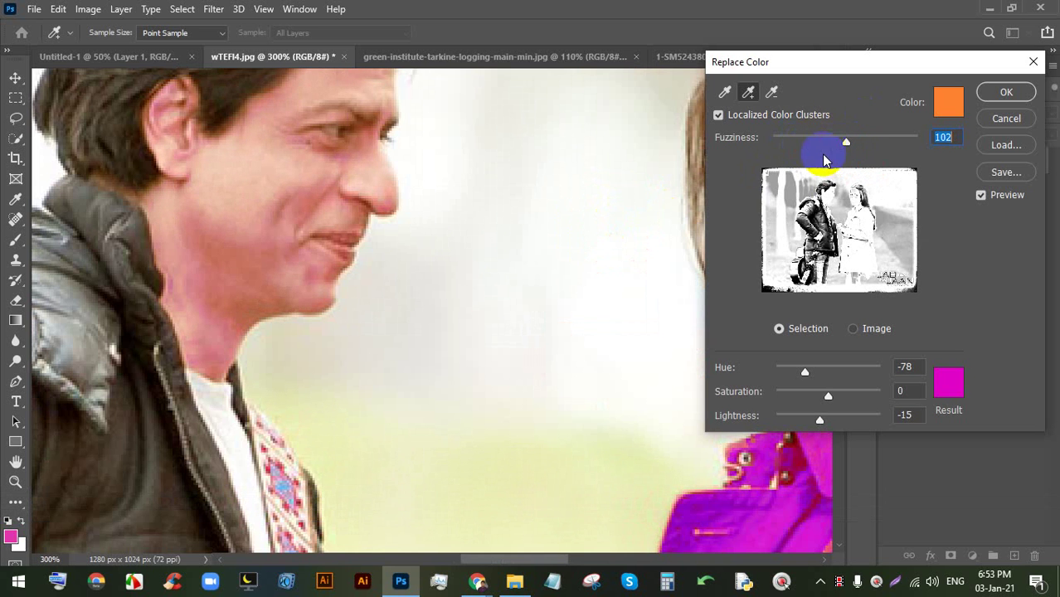
pyautogui.hotkey('ctrl', '-')
pyautogui.hotkey('ctrl', '-')
pyautogui.hotkey('ctrl', '-')
pyautogui.hotkey('ctrl', '-')
pyautogui.hotkey('ctrl', '-')
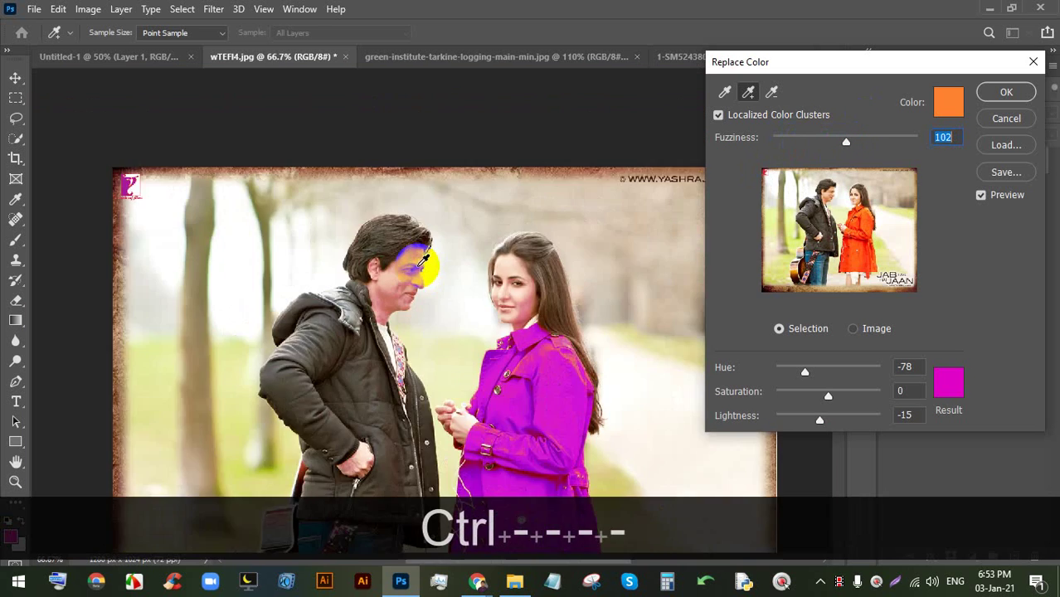
pyautogui.hotkey('ctrl', '=')
pyautogui.hotkey('ctrl', '=')
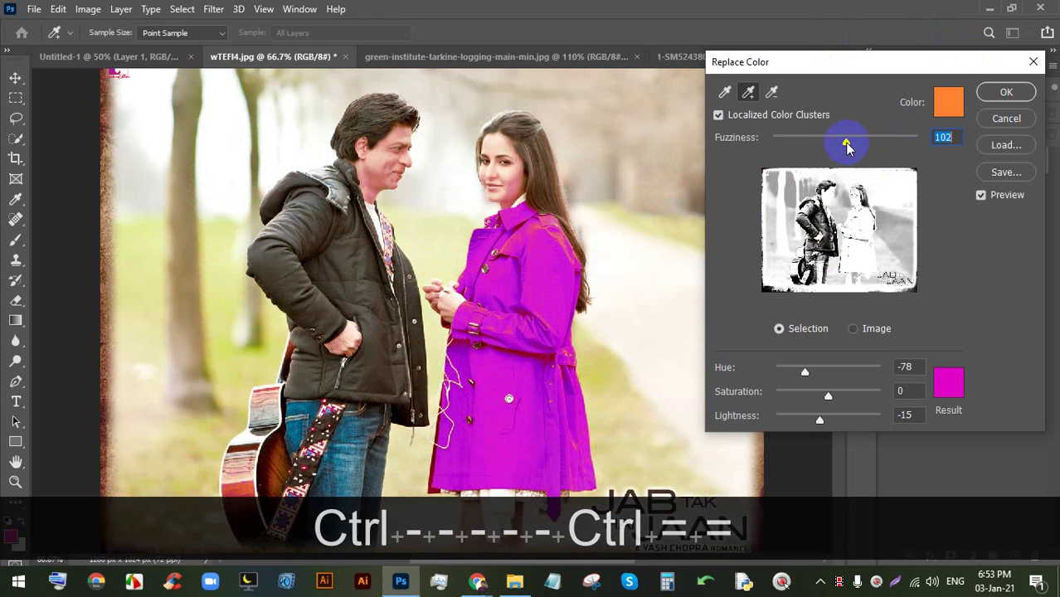
pyautogui.moveTo(846, 146)
pyautogui.mouseDown()
pyautogui.moveTo(821, 142)
pyautogui.moveTo(868, 138)
pyautogui.moveTo(848, 139)
pyautogui.mouseUp()
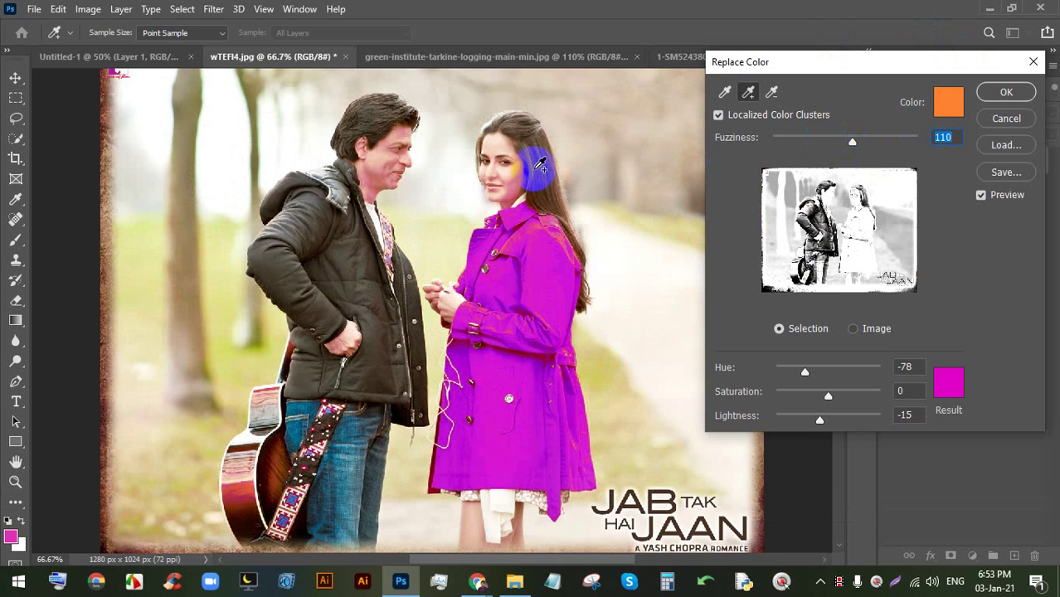
# - Subtract a stray sample, shift Hue to purple, lower saturation, and apply
pyautogui.click(774, 93)
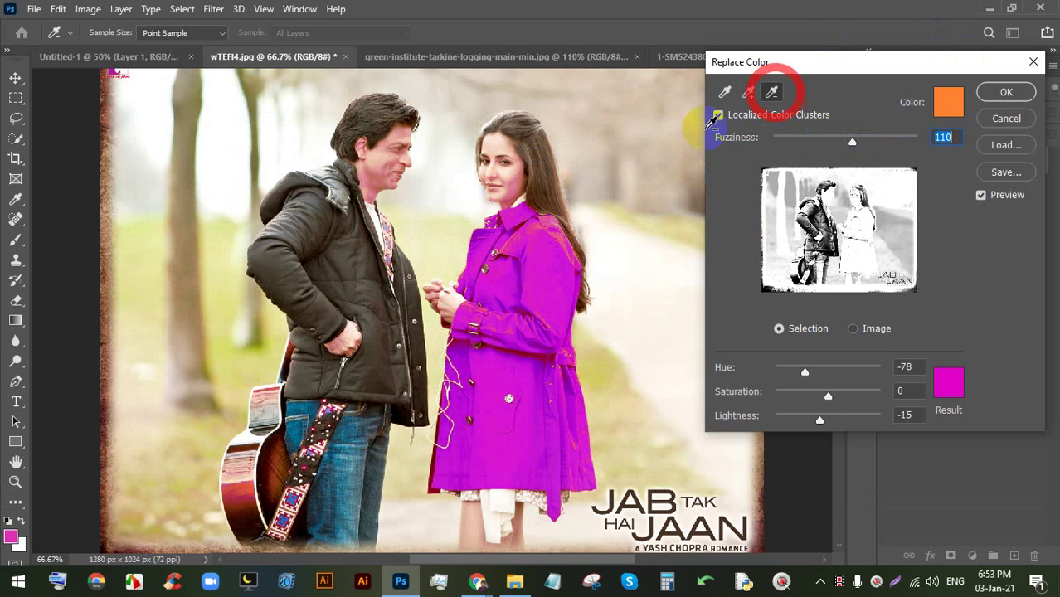
pyautogui.click(531, 178)
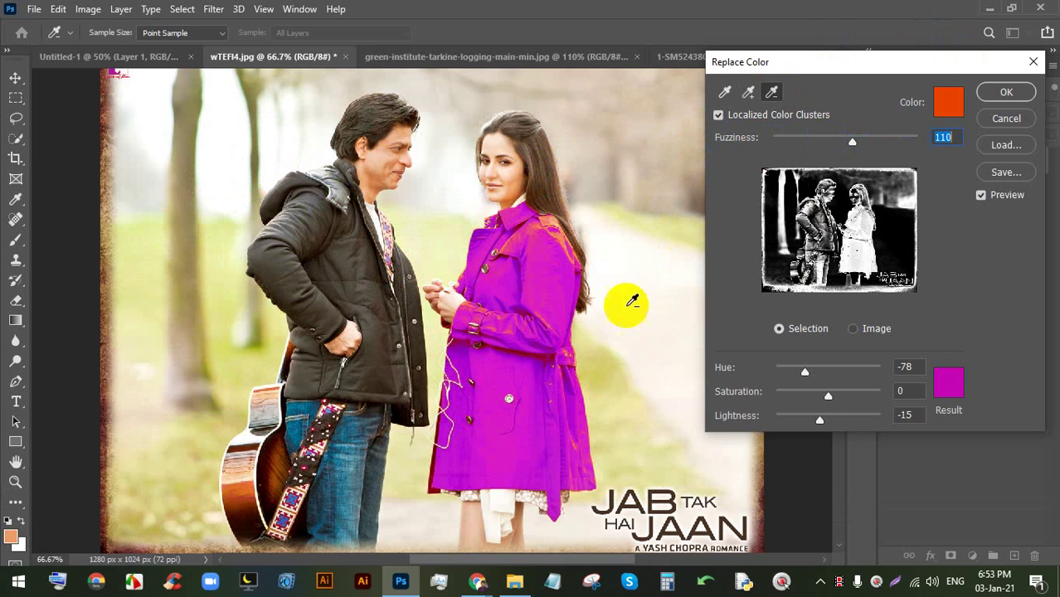
pyautogui.moveTo(805, 375); pyautogui.dragTo(799, 373)
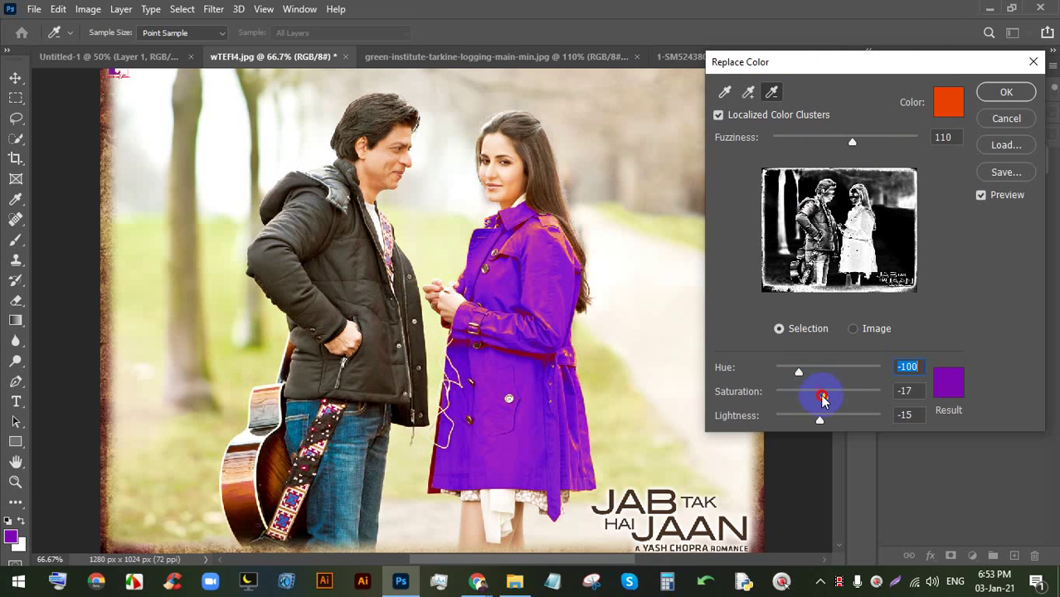
pyautogui.moveTo(824, 399); pyautogui.dragTo(841, 419)
pyautogui.click(1000, 93)
# - Zoom out on the purple-coat photo and bring the Google Meet call forward
pyautogui.press('w')
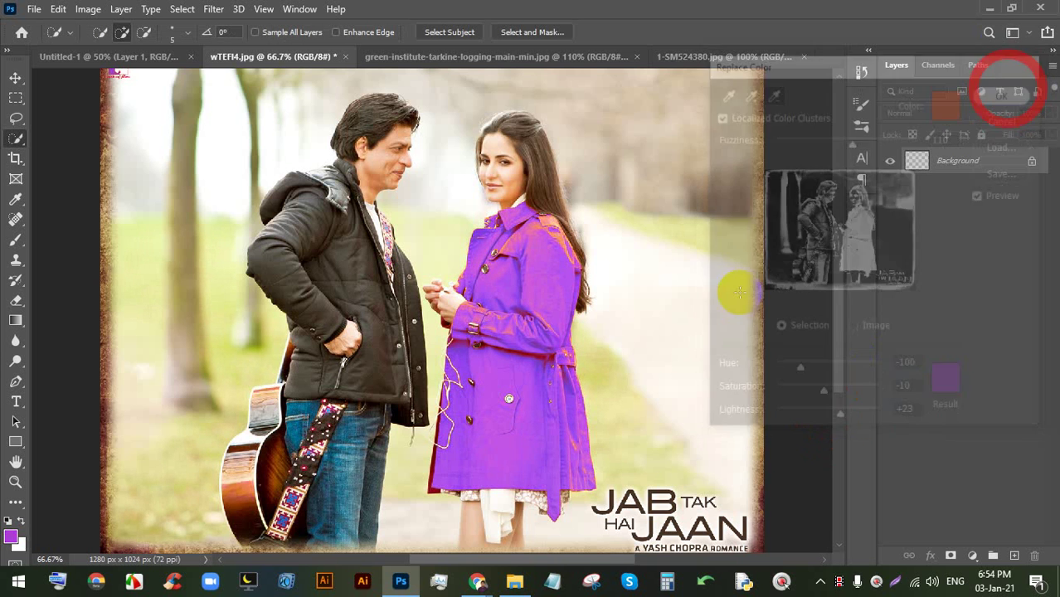
pyautogui.scroll(-3, 581, 241)
pyautogui.scroll(2, 523, 258)
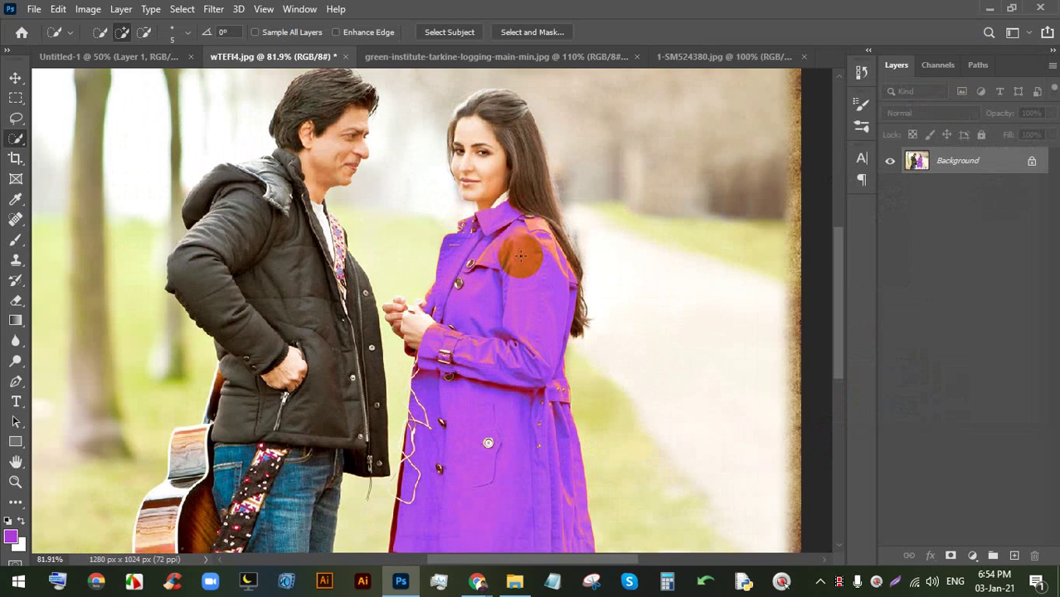
pyautogui.scroll(3, 465, 104)
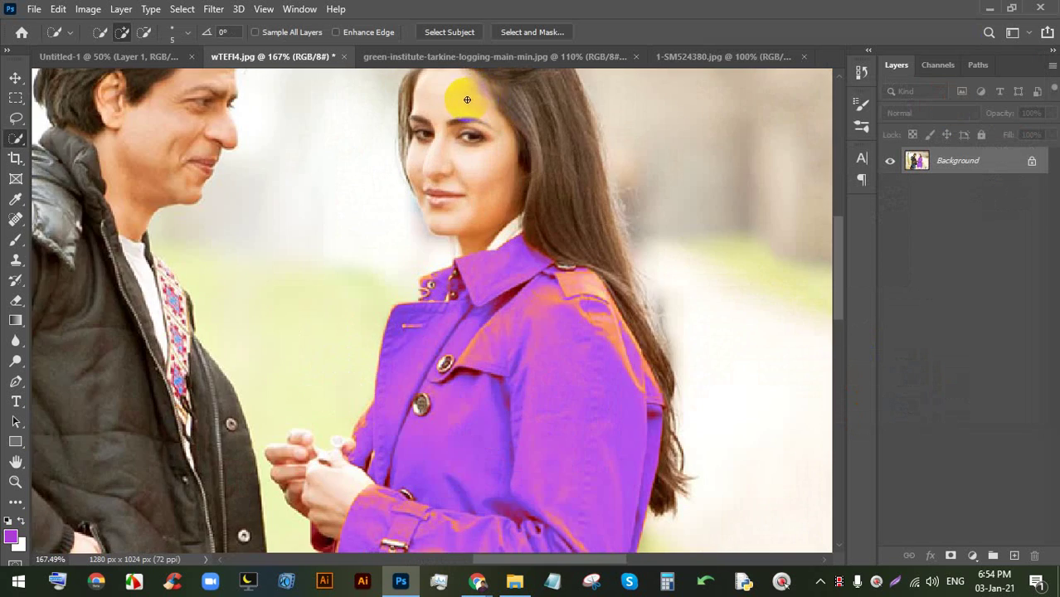
pyautogui.scroll(-4, 462, 94)
pyautogui.scroll(-2, 465, 96)
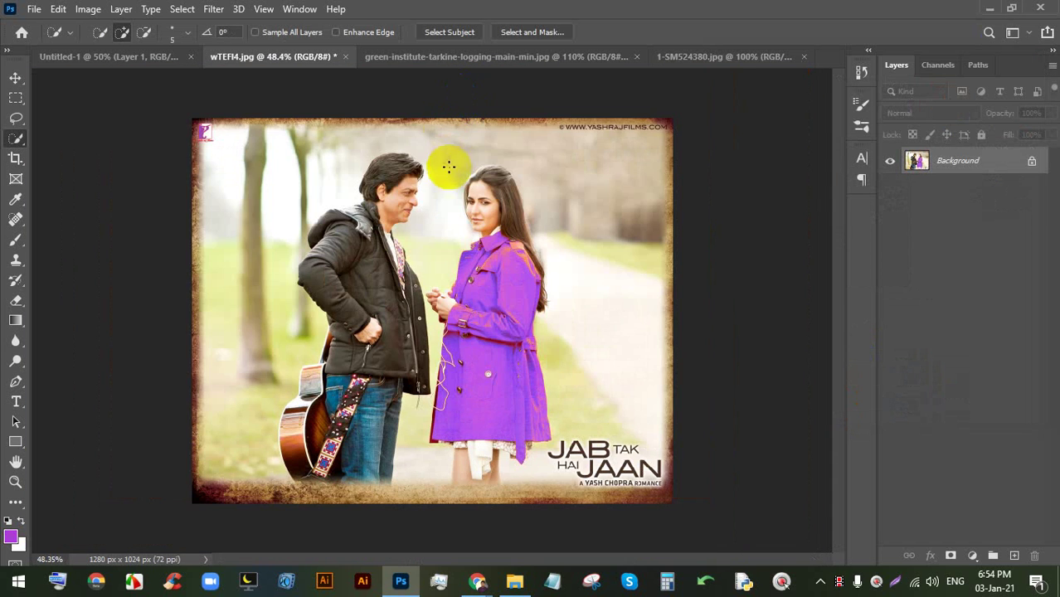
pyautogui.scroll(1, 455, 219)
pyautogui.scroll(2, 511, 352)
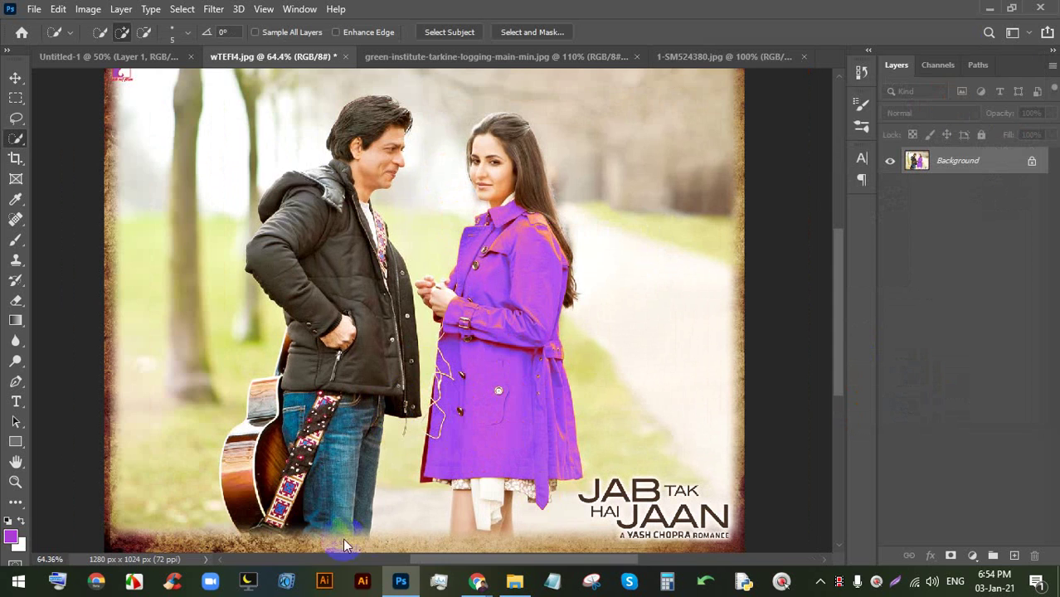
pyautogui.moveTo(478, 581)
pyautogui.click(417, 496)
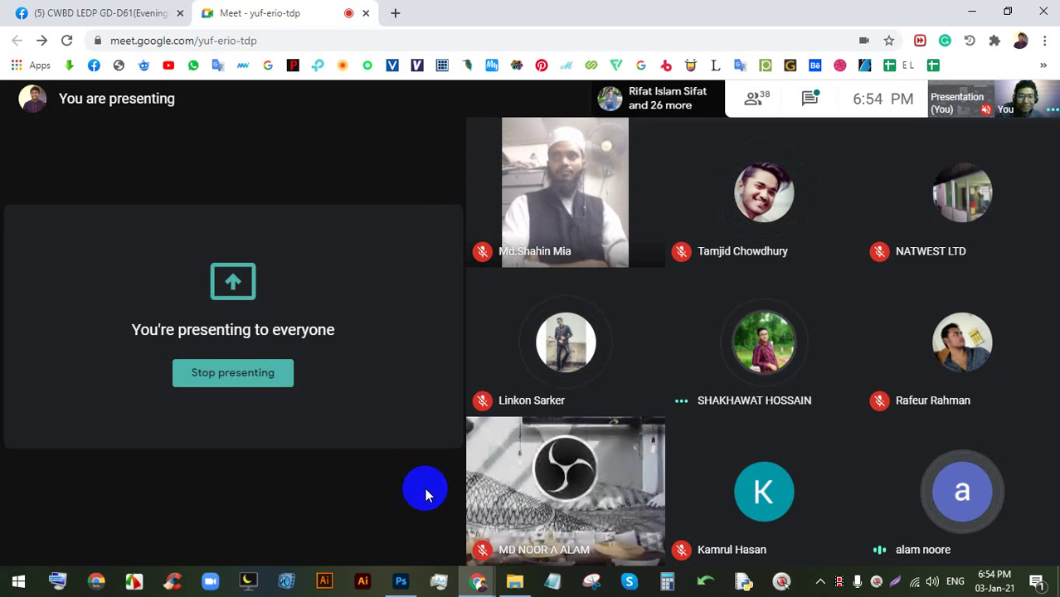
# - Open the Meet chat, highlight the latest message, and close it
pyautogui.moveTo(401, 580)
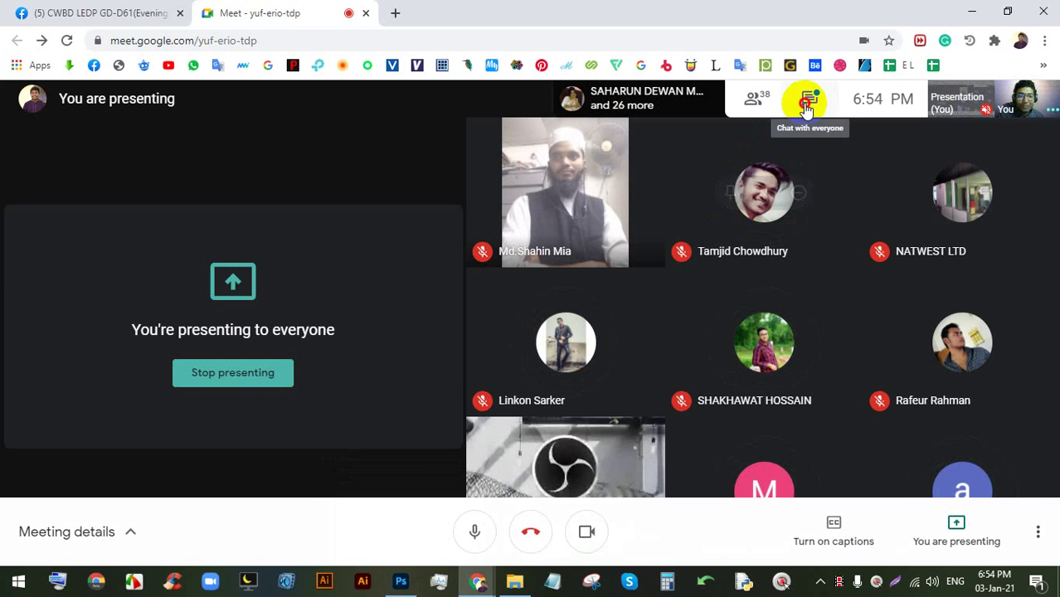
pyautogui.click(809, 98)
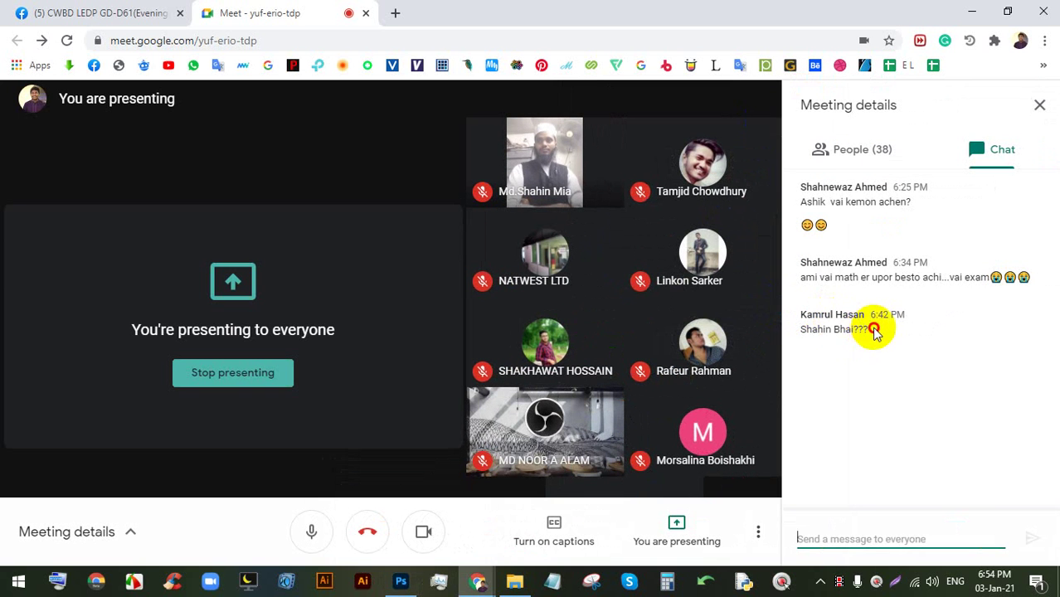
pyautogui.moveTo(873, 331); pyautogui.dragTo(798, 330)
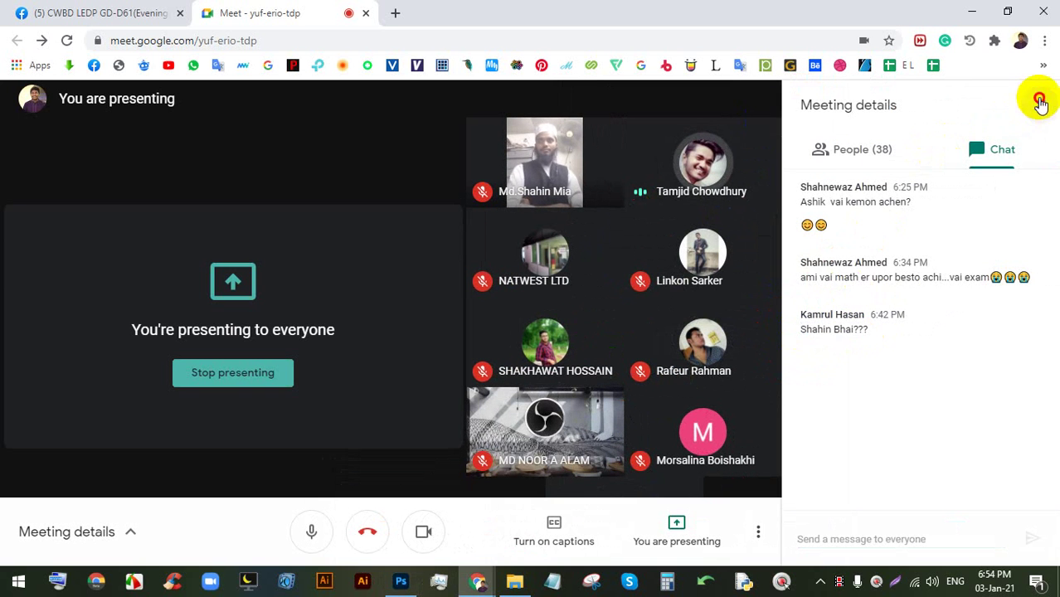
pyautogui.click(1040, 104)
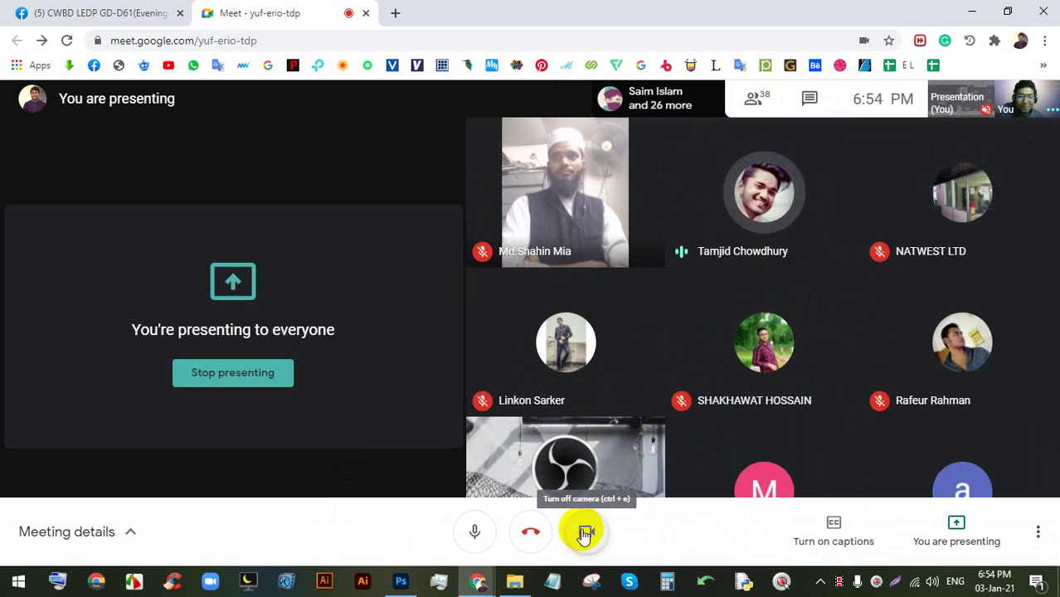
# - Return to the Photoshop photo after one more brief look at Meet
pyautogui.click(401, 583)
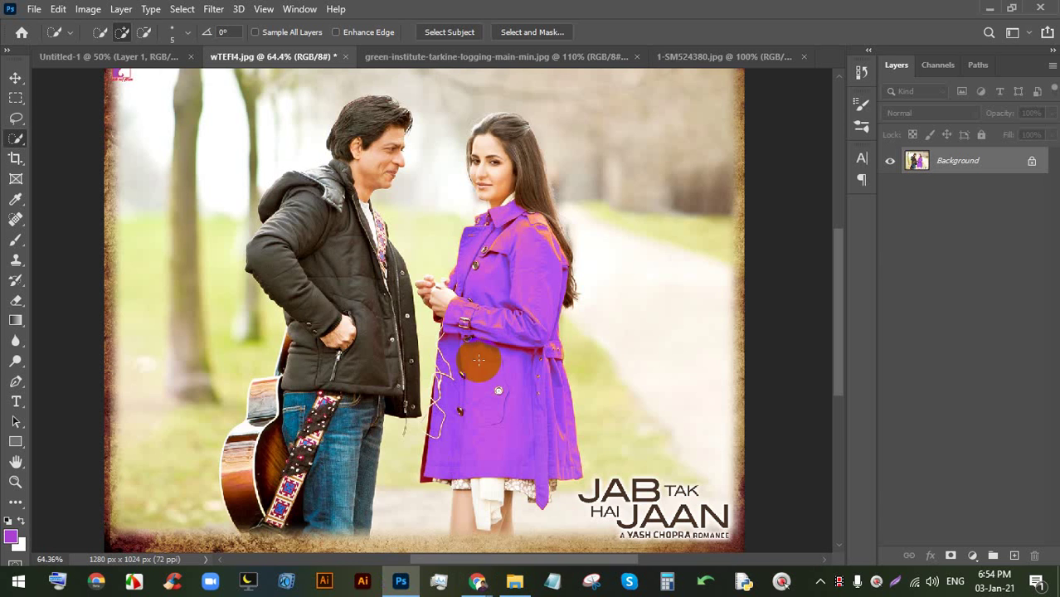
pyautogui.click(475, 582)
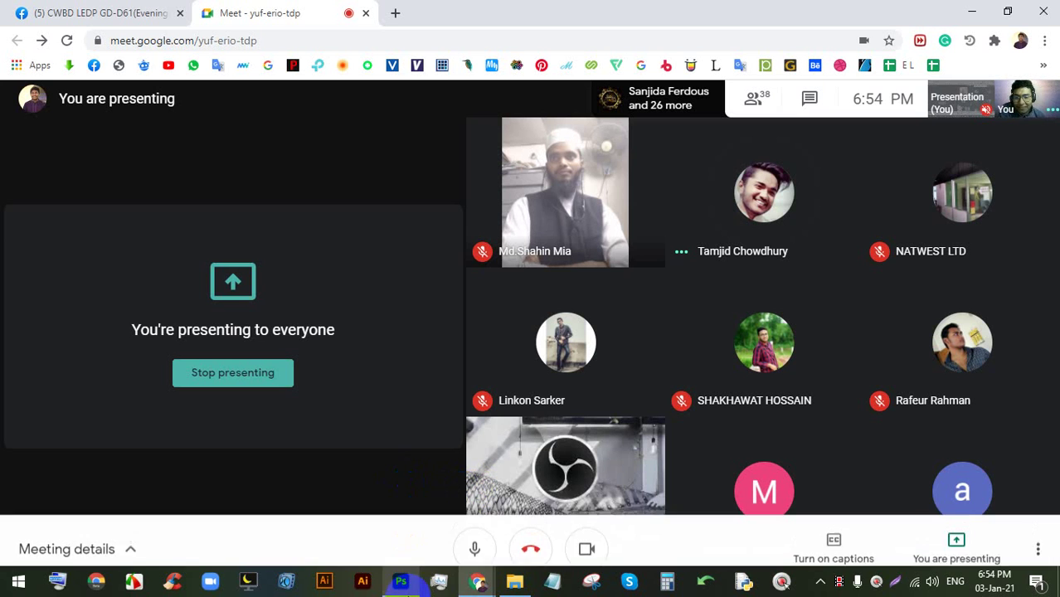
pyautogui.moveTo(408, 583)
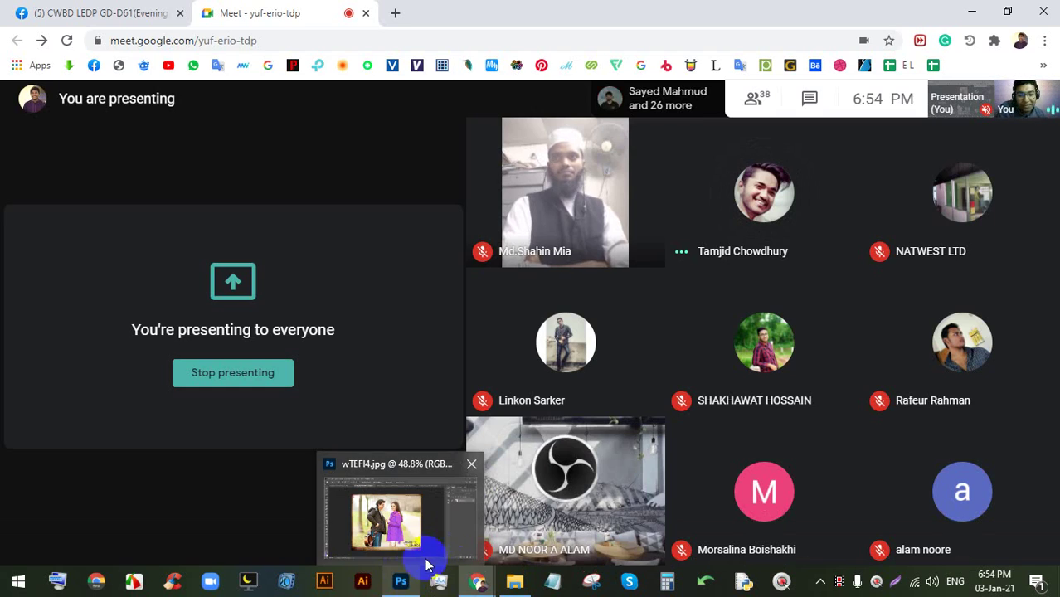
pyautogui.click(397, 580)
# - Zoom out and back in on the purple-coat photo
pyautogui.hotkey('ctrl', '-')
pyautogui.hotkey('ctrl', '+')
pyautogui.hotkey('ctrl', '+')
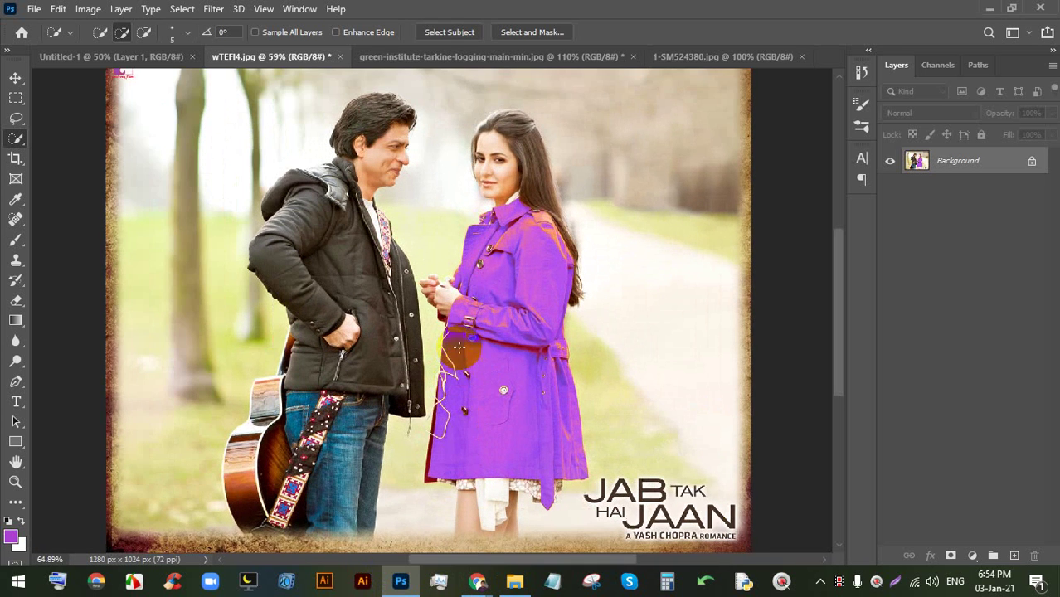
pyautogui.scroll(-1, 465, 270)
pyautogui.scroll(3, 449, 275)
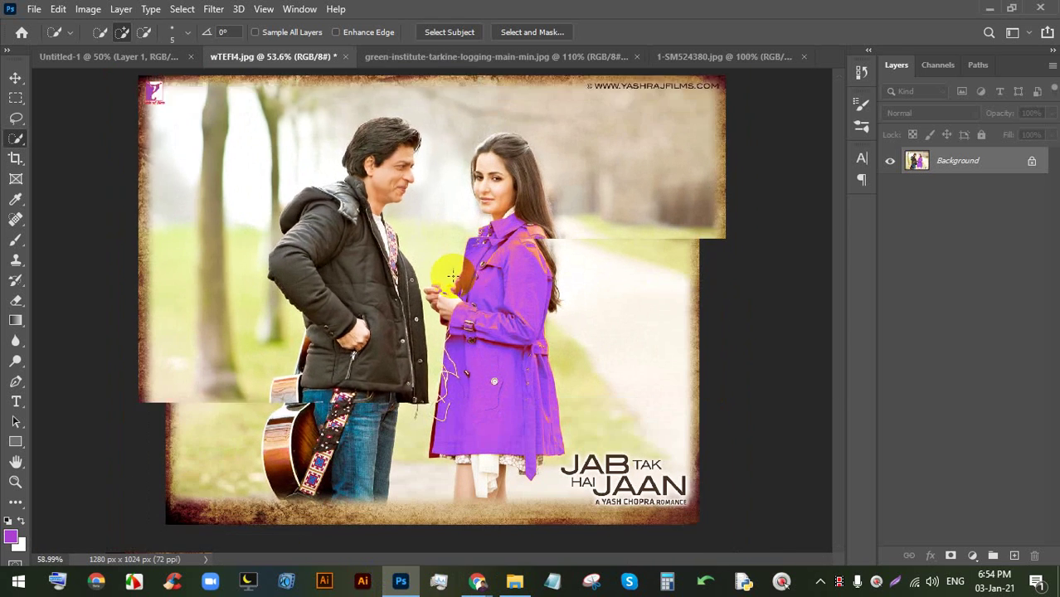
pyautogui.scroll(-2, 483, 242)
pyautogui.scroll(3, 525, 434)
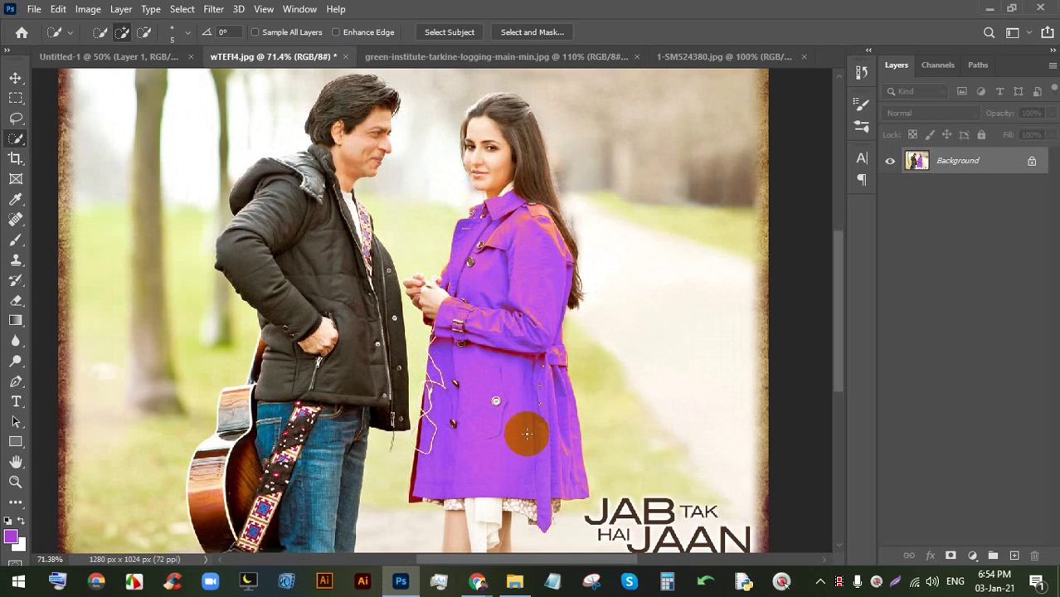
pyautogui.scroll(-2, 477, 323)
pyautogui.scroll(1, 477, 323)
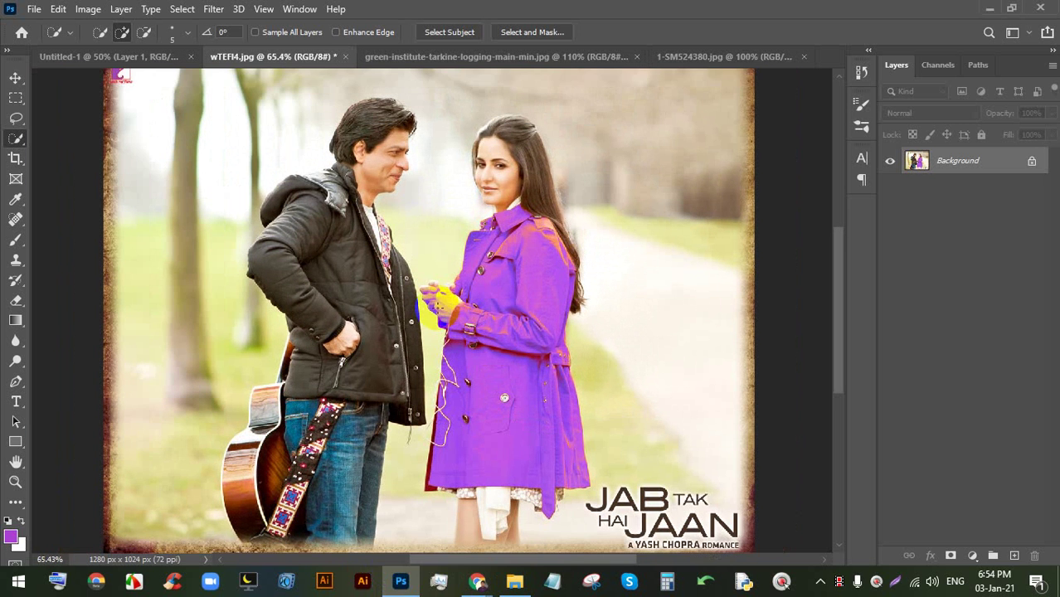
# - Glance at the Meet call, then return and undo the purple coat recolour
pyautogui.moveTo(478, 581)
pyautogui.click(431, 525)
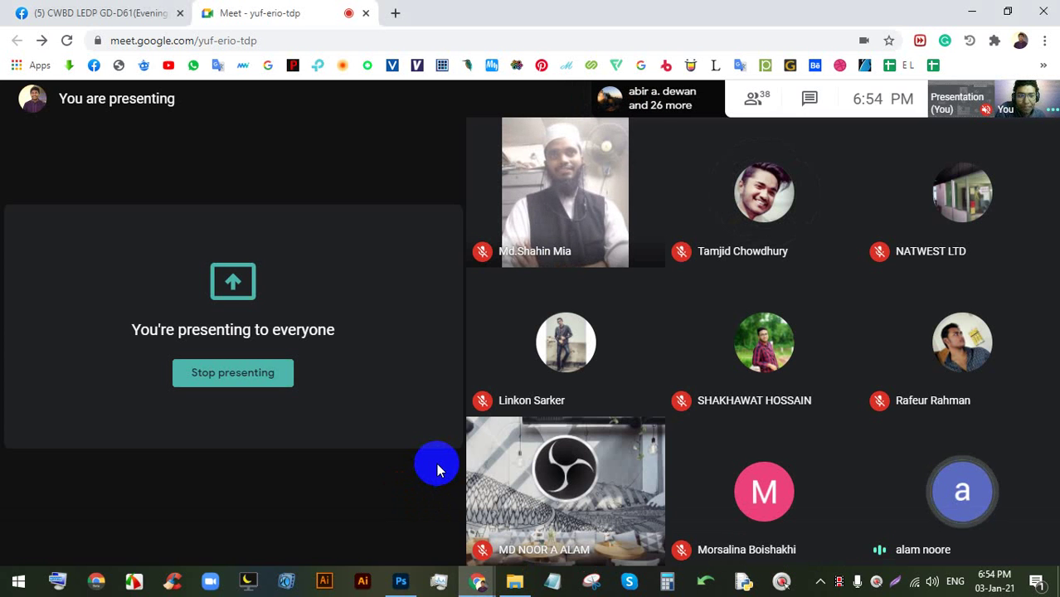
pyautogui.click(401, 580)
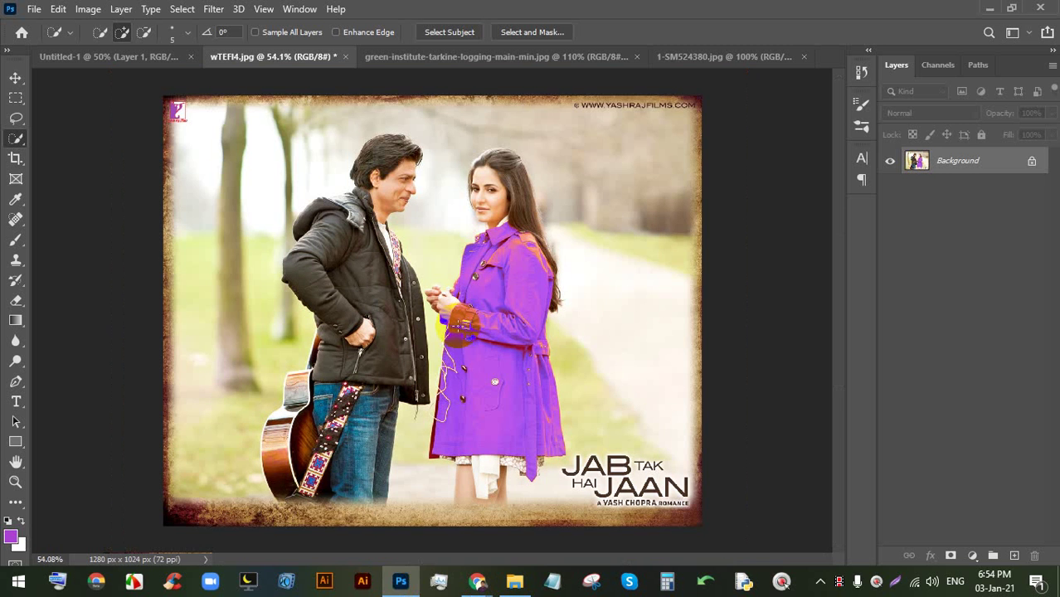
pyautogui.hotkey('ctrl', 'z')
pyautogui.hotkey('ctrl', 'z')
pyautogui.keyDown('alt'); pyautogui.scroll(1, 527, 336); pyautogui.keyUp('alt')
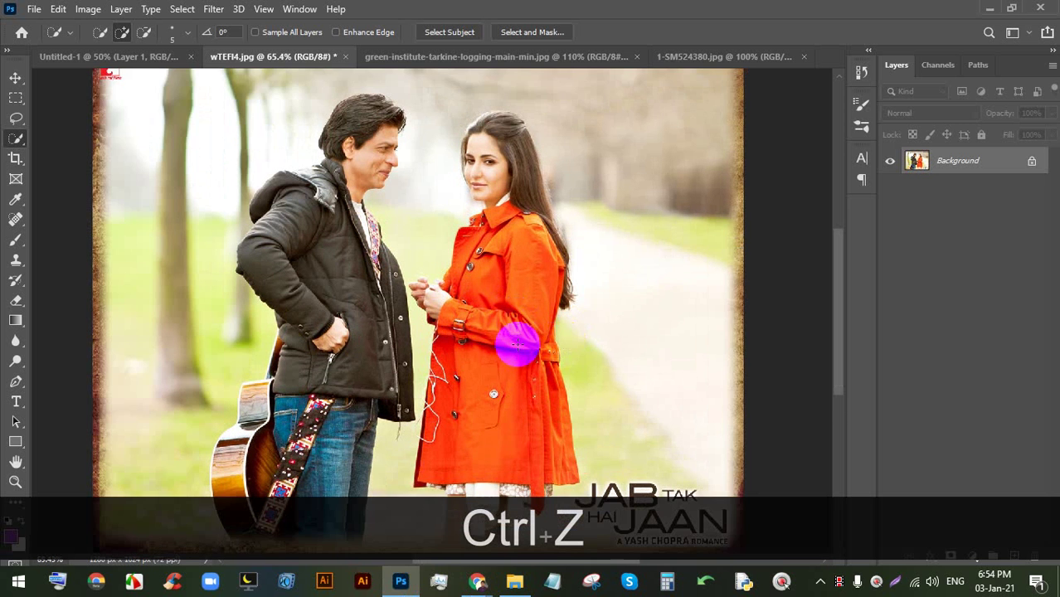
# - Quick-select the woman's orange coat
pyautogui.press('space')
pyautogui.moveTo(517, 345); pyautogui.dragTo(505, 253)
pyautogui.click(16, 139)
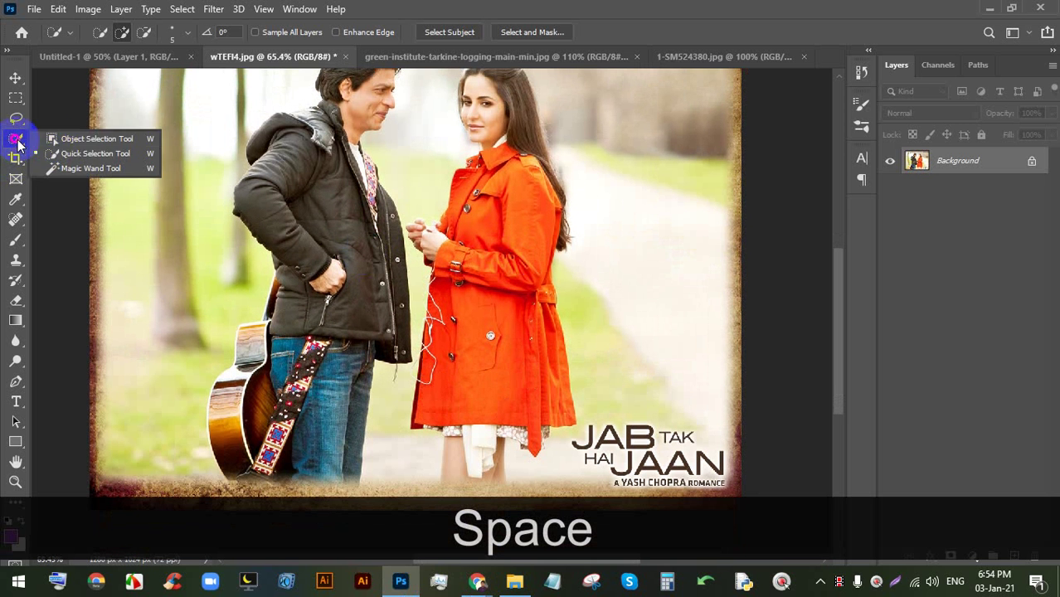
pyautogui.click(79, 153)
pyautogui.moveTo(490, 154)
pyautogui.mouseDown()
pyautogui.moveTo(452, 253)
pyautogui.moveTo(468, 290)
pyautogui.moveTo(510, 206)
pyautogui.moveTo(511, 361)
pyautogui.mouseUp()
pyautogui.moveTo(514, 305); pyautogui.dragTo(511, 307)
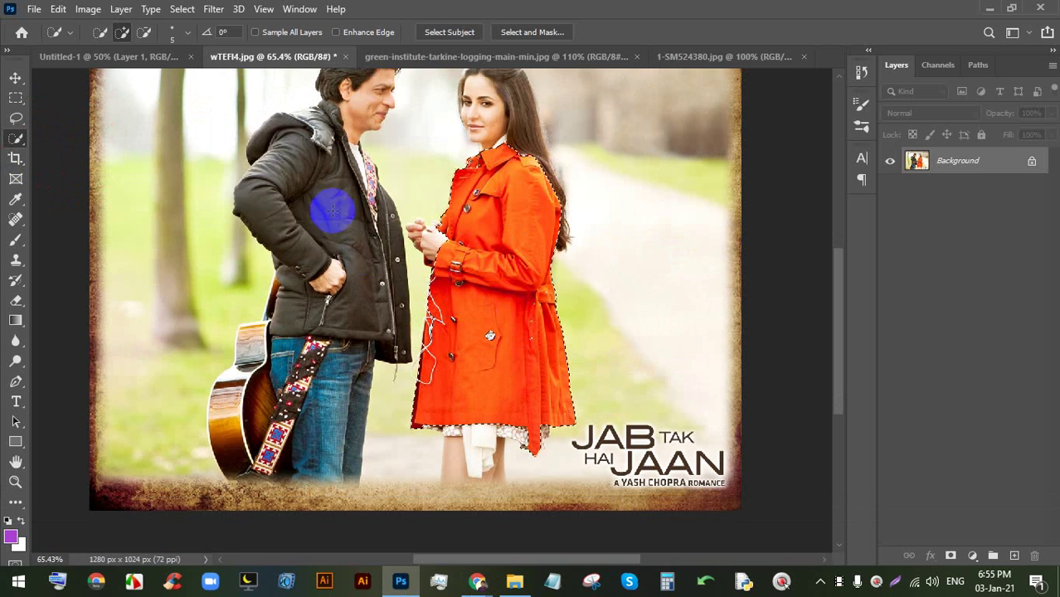
# - Open Replace Color and sample the coat's orange shades, including the upper coat
pyautogui.click(88, 9)
pyautogui.click(112, 49)
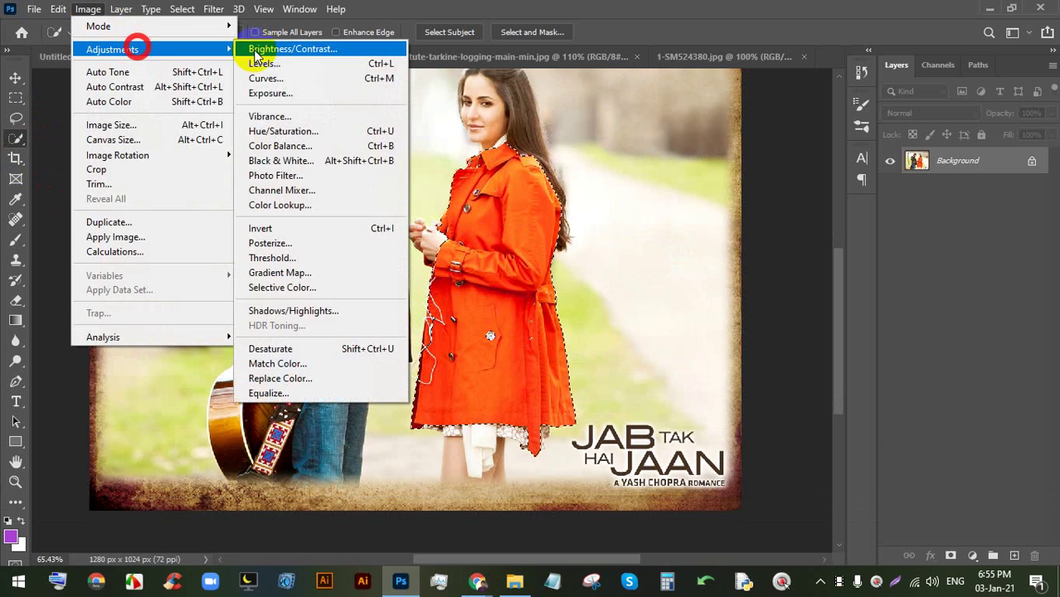
pyautogui.click(282, 378)
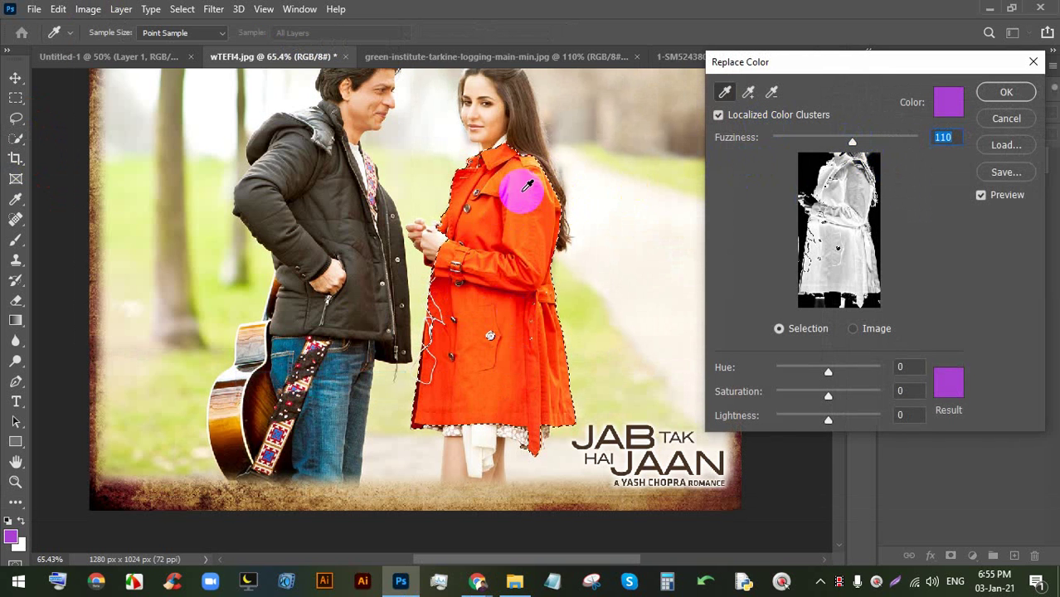
pyautogui.click(526, 186)
pyautogui.click(508, 208)
pyautogui.click(747, 92)
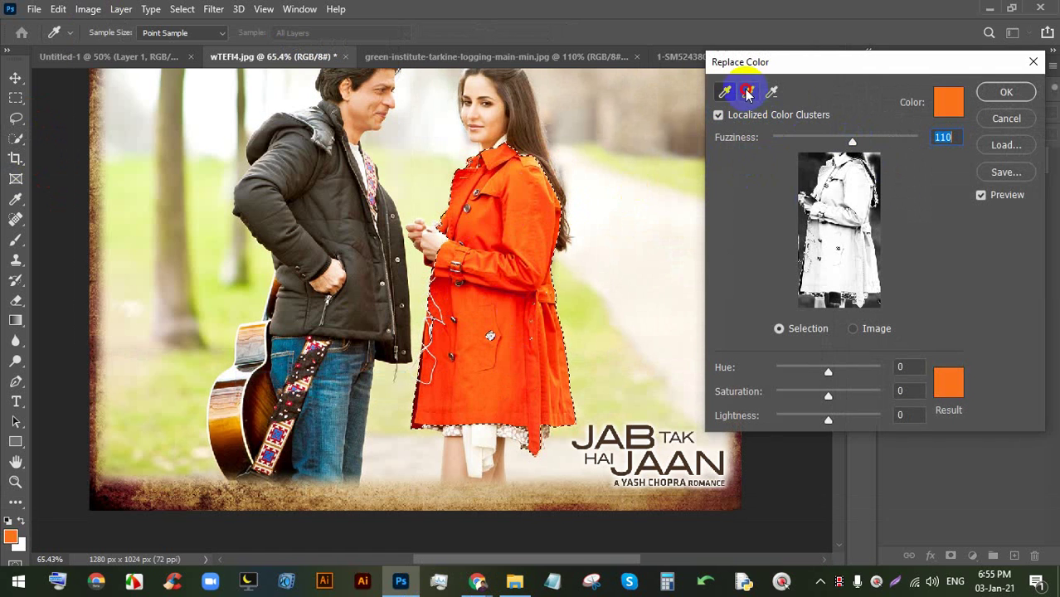
pyautogui.click(534, 160)
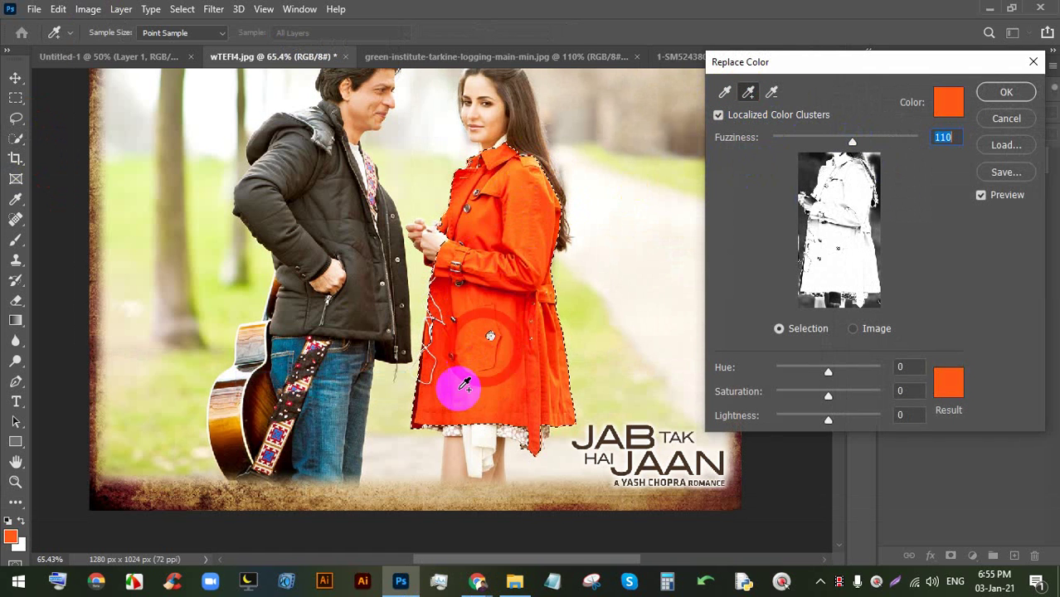
# - Try pink, red and green replacement colours, settling on green, and nudge Hue
pyautogui.click(949, 380)
pyautogui.click(793, 143)
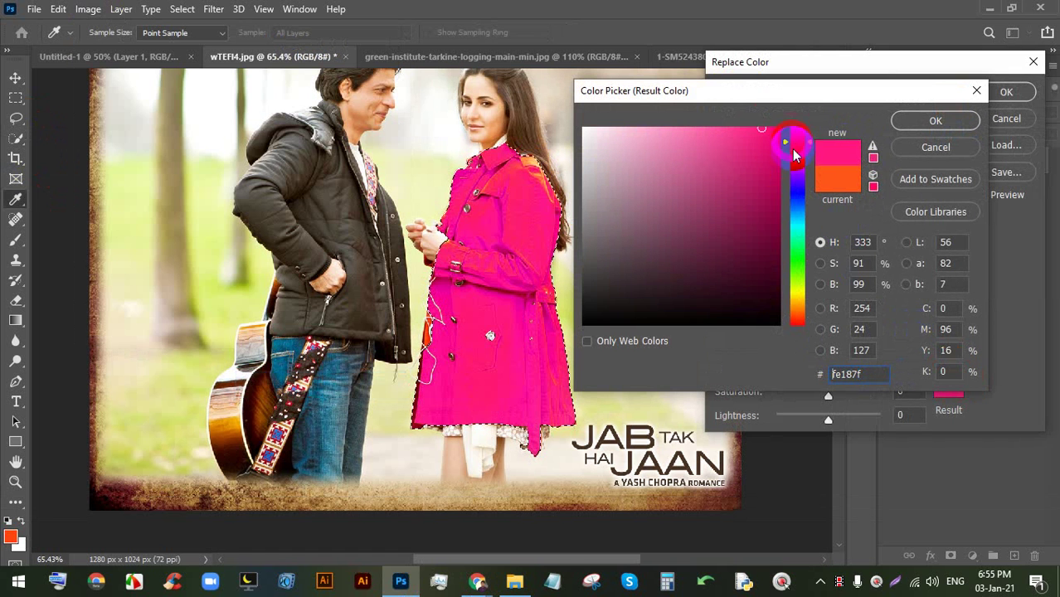
pyautogui.click(778, 130)
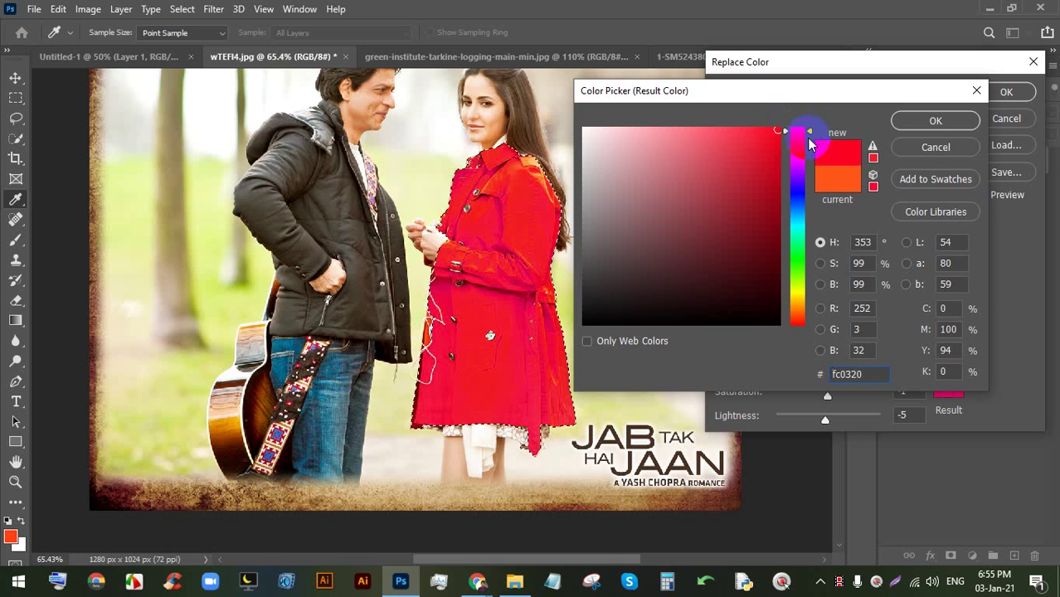
pyautogui.moveTo(812, 144); pyautogui.dragTo(795, 265)
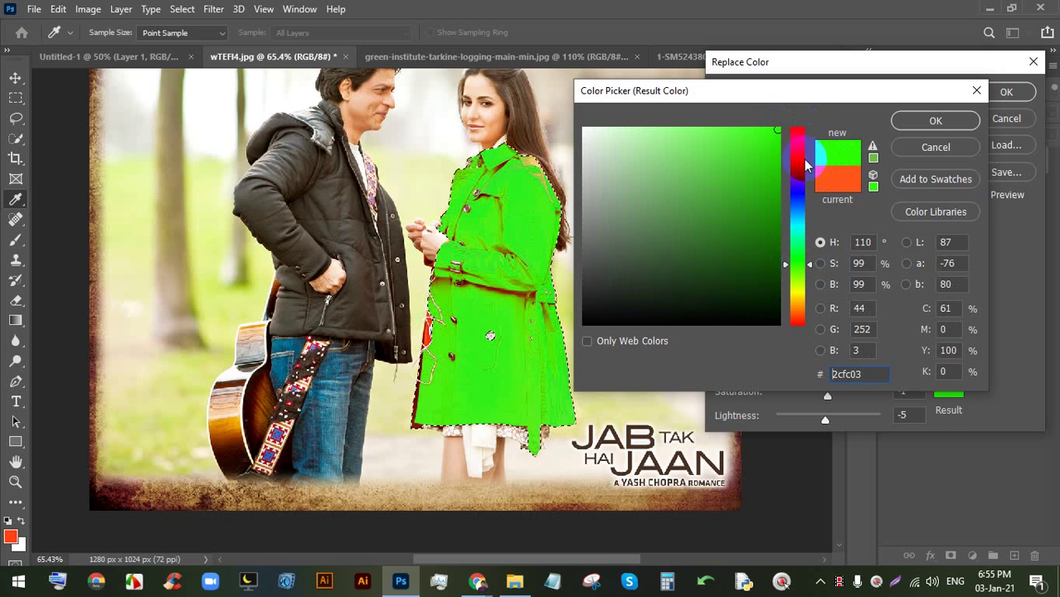
pyautogui.moveTo(805, 164); pyautogui.dragTo(807, 288)
pyautogui.click(949, 116)
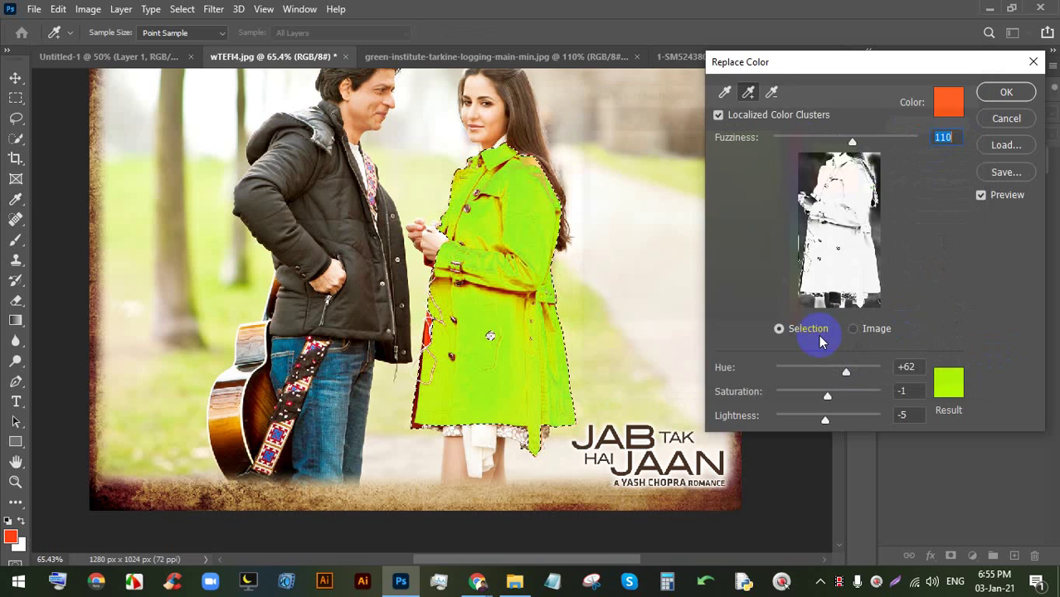
pyautogui.moveTo(845, 368)
pyautogui.mouseDown()
pyautogui.moveTo(822, 375)
pyautogui.moveTo(846, 379)
pyautogui.mouseUp()
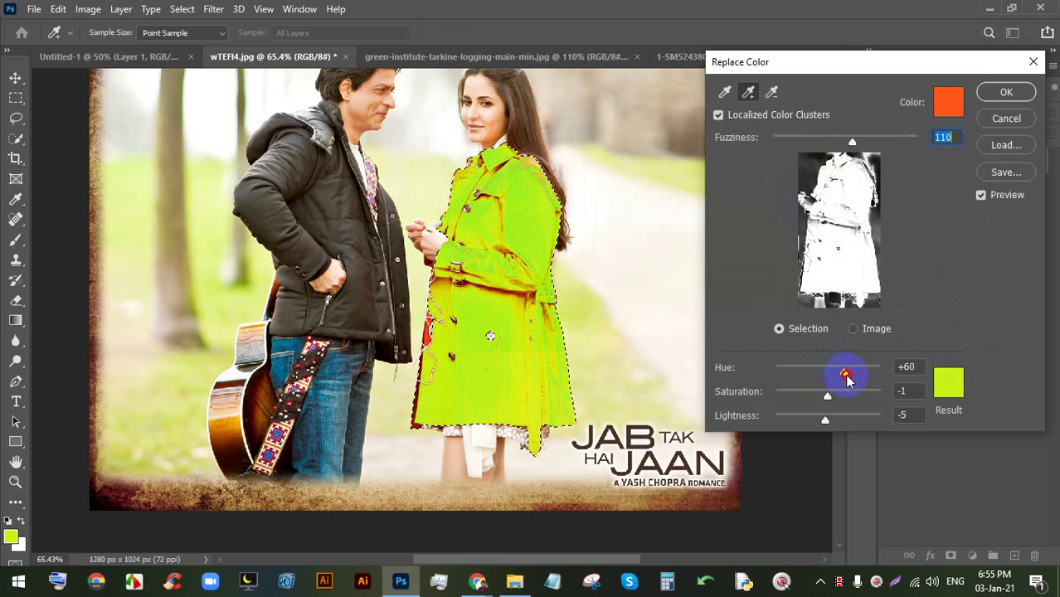
# - Pick another green, adjust Hue and Lightness, then cancel to keep the orange coat
pyautogui.click(952, 388)
pyautogui.click(798, 253)
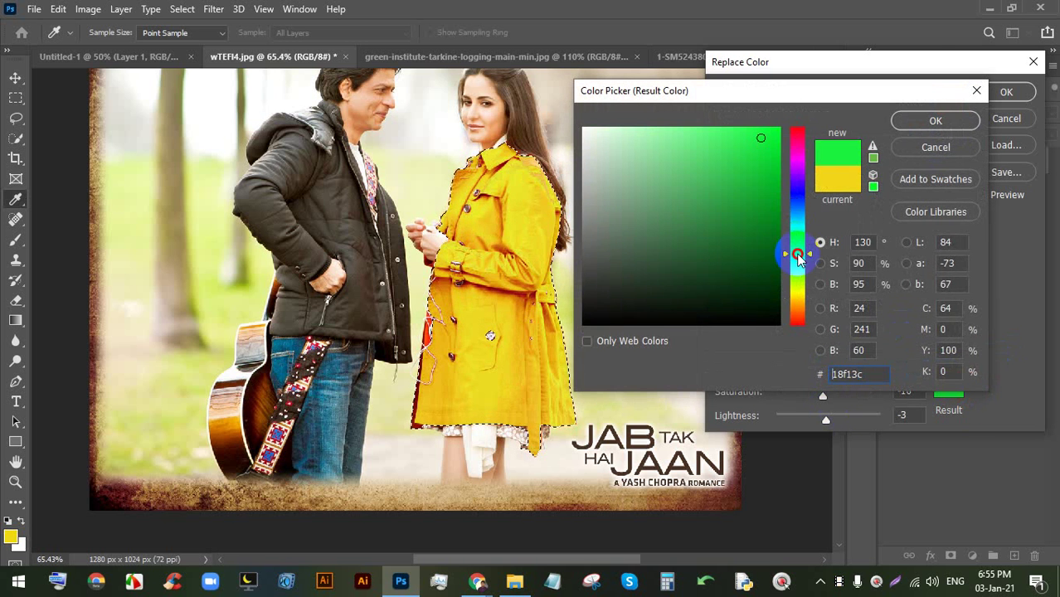
pyautogui.click(904, 124)
pyautogui.moveTo(863, 375)
pyautogui.mouseDown()
pyautogui.moveTo(833, 370)
pyautogui.moveTo(869, 373)
pyautogui.mouseUp()
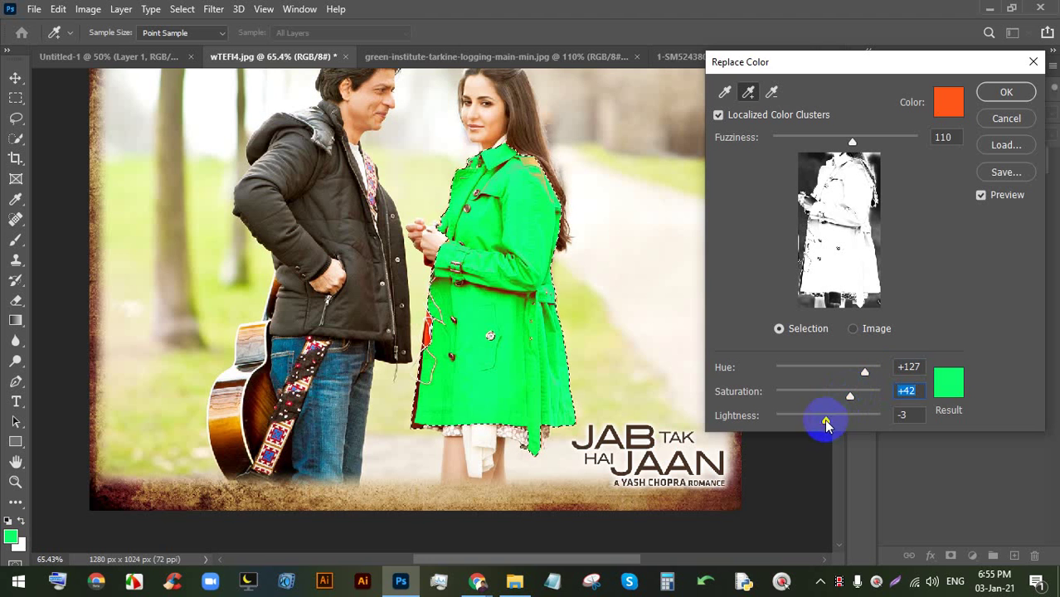
pyautogui.moveTo(826, 424)
pyautogui.mouseDown()
pyautogui.moveTo(838, 422)
pyautogui.moveTo(816, 426)
pyautogui.moveTo(836, 421)
pyautogui.mouseUp()
pyautogui.click(1008, 119)
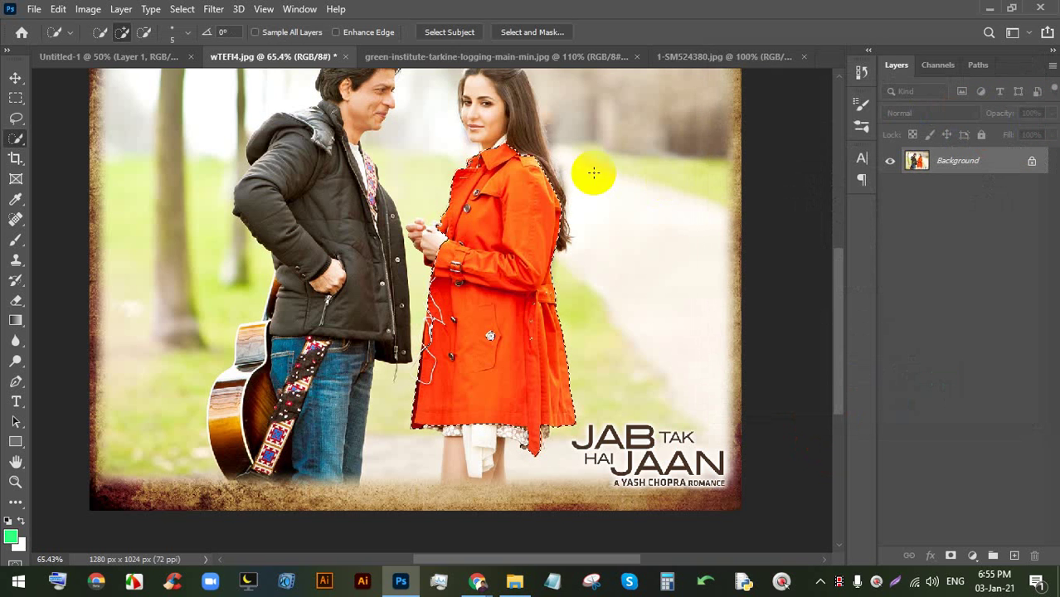
pyautogui.scroll(-1, 470, 278)
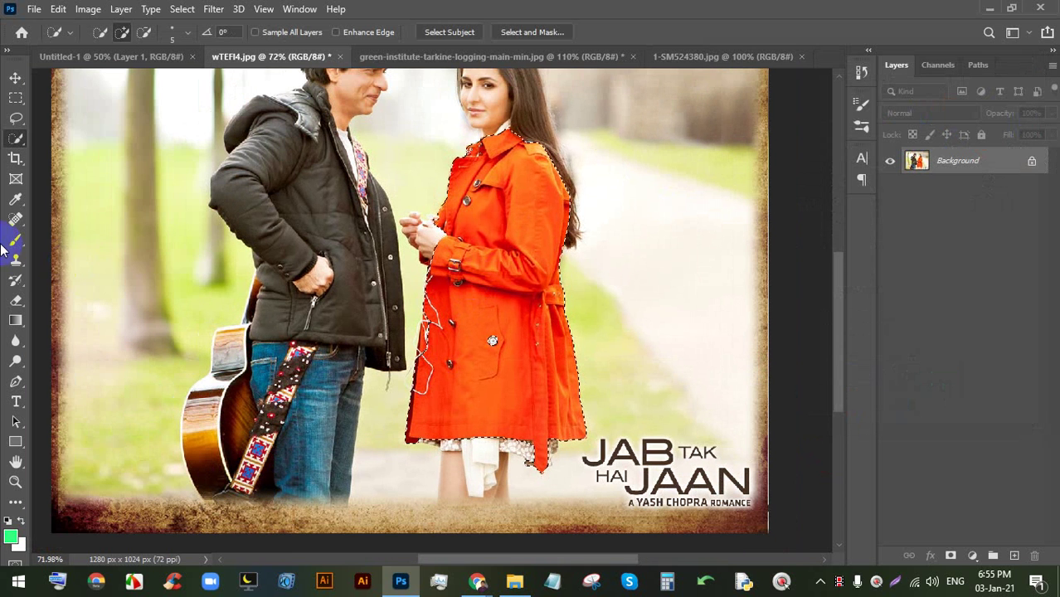
pyautogui.click(16, 240)
pyautogui.rightClick(16, 240)
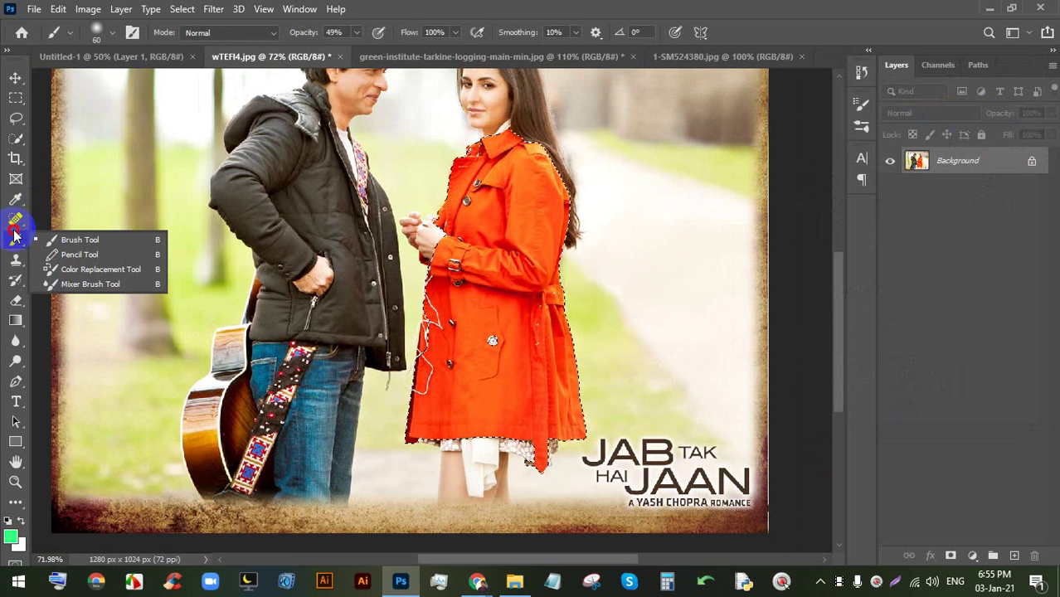
pyautogui.click(76, 240)
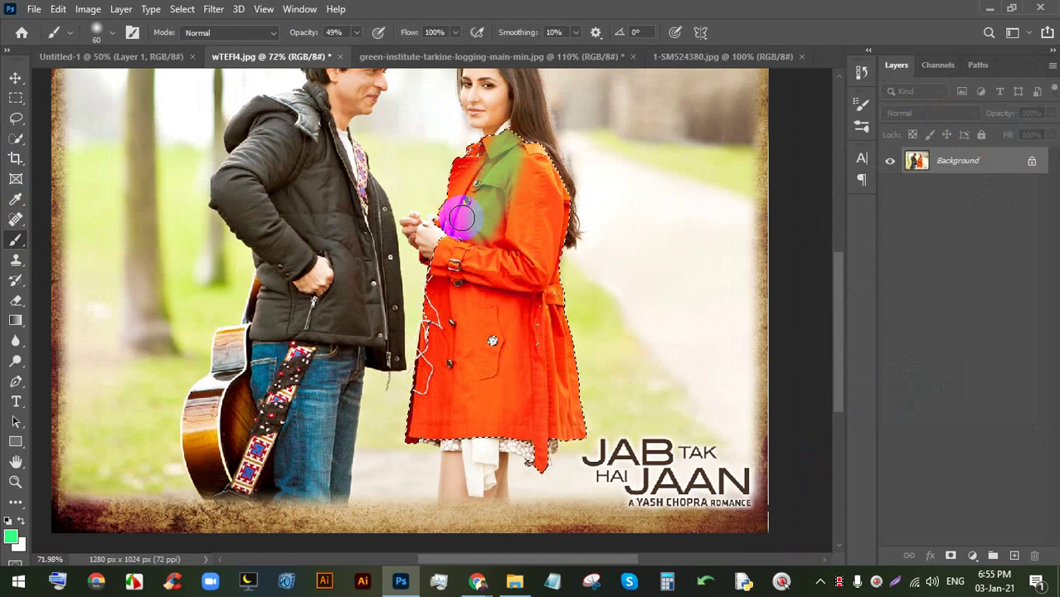
pyautogui.press(']')
pyautogui.press(']')
pyautogui.press(']')
pyautogui.press(']')
pyautogui.press(']')
pyautogui.press(']')
pyautogui.moveTo(360, 38); pyautogui.dragTo(485, 49)
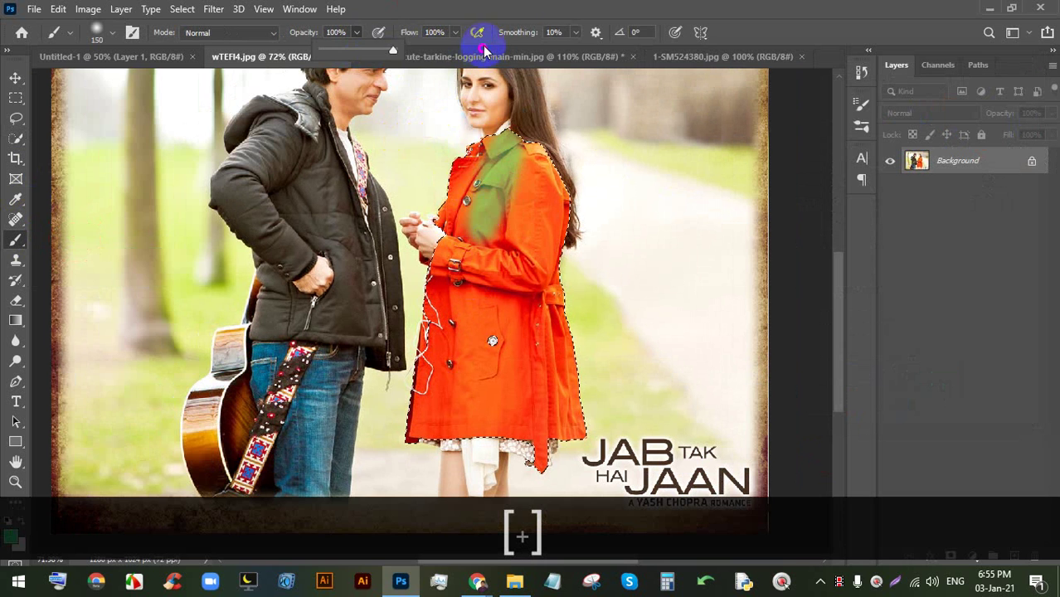
pyautogui.moveTo(527, 160); pyautogui.dragTo(474, 152)
pyautogui.moveTo(568, 170)
pyautogui.mouseDown()
pyautogui.moveTo(509, 250)
pyautogui.moveTo(427, 416)
pyautogui.mouseUp()
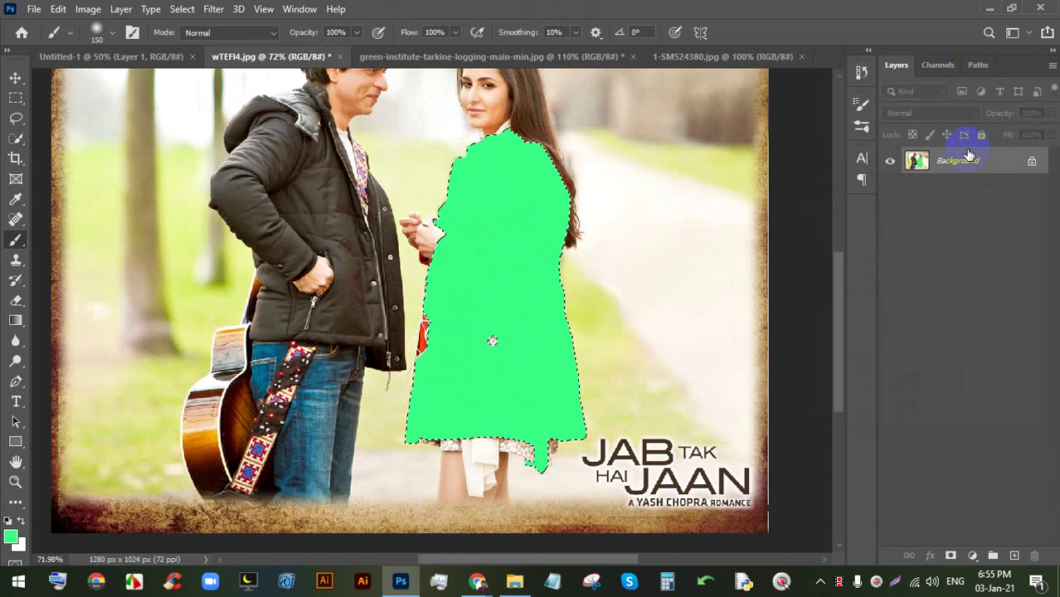
pyautogui.hotkey('ctrl', 'z')
pyautogui.hotkey('ctrl', 'z')
pyautogui.hotkey('ctrl', 'z')
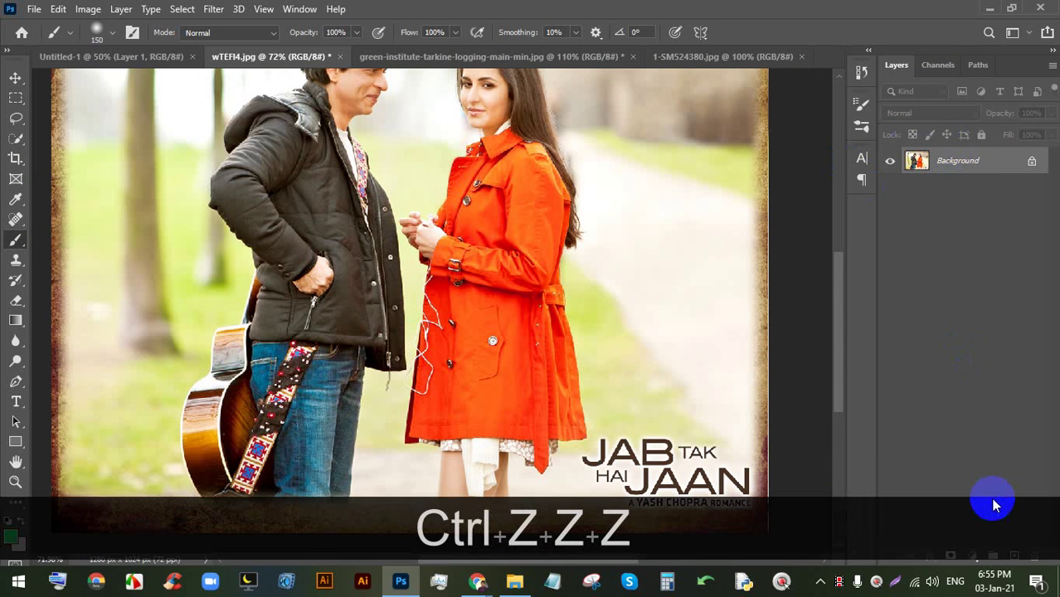
pyautogui.hotkey('ctrl', 'shift', 'z')
# - Add a new layer and brush solid green over the coat
pyautogui.click(994, 263)
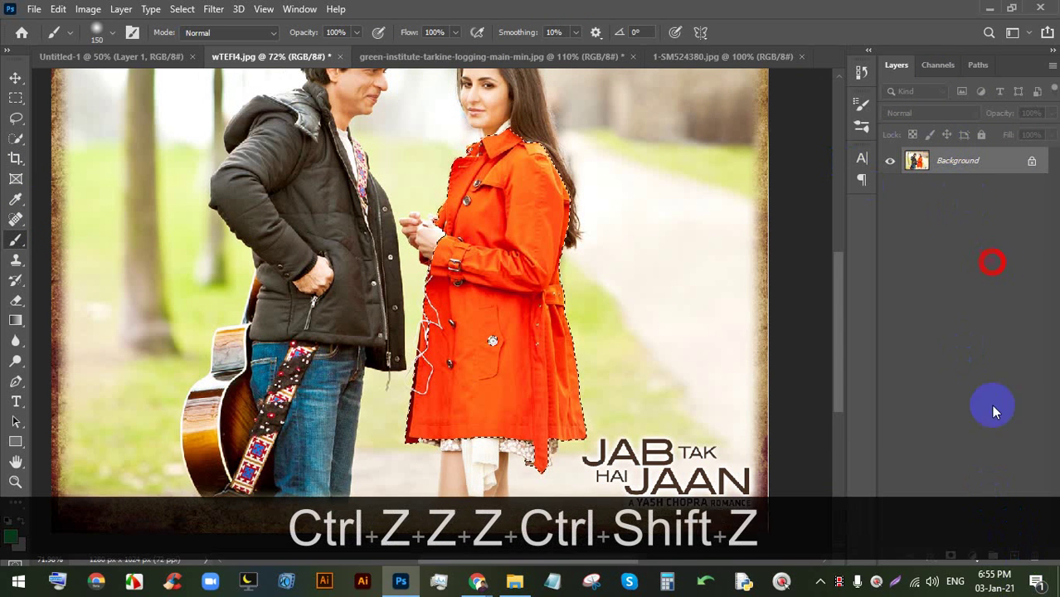
pyautogui.click(1015, 555)
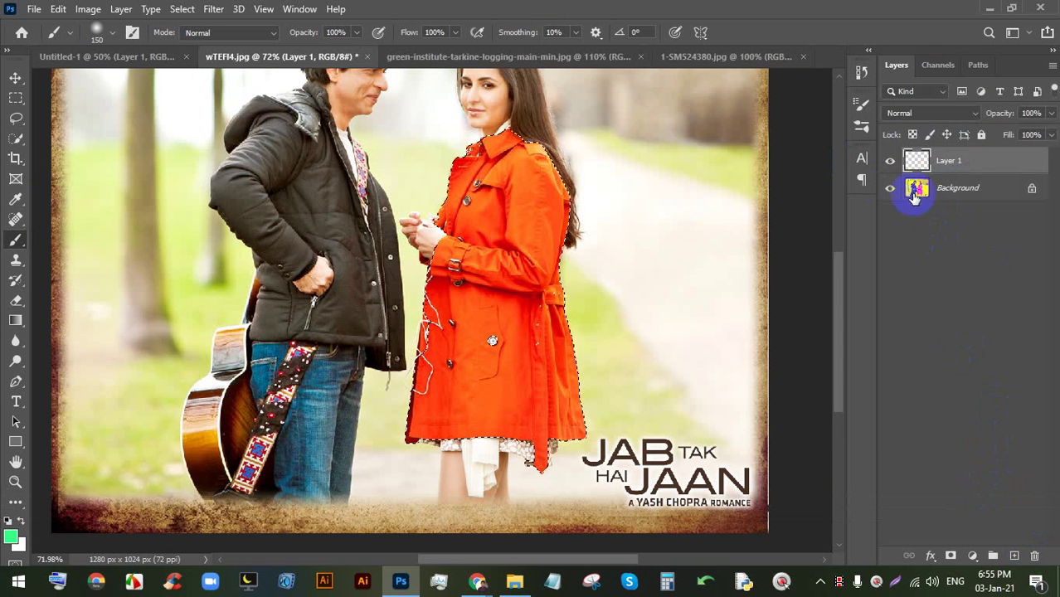
pyautogui.moveTo(536, 300)
pyautogui.mouseDown()
pyautogui.moveTo(499, 575)
pyautogui.moveTo(503, 504)
pyautogui.moveTo(412, 491)
pyautogui.moveTo(424, 431)
pyautogui.mouseUp()
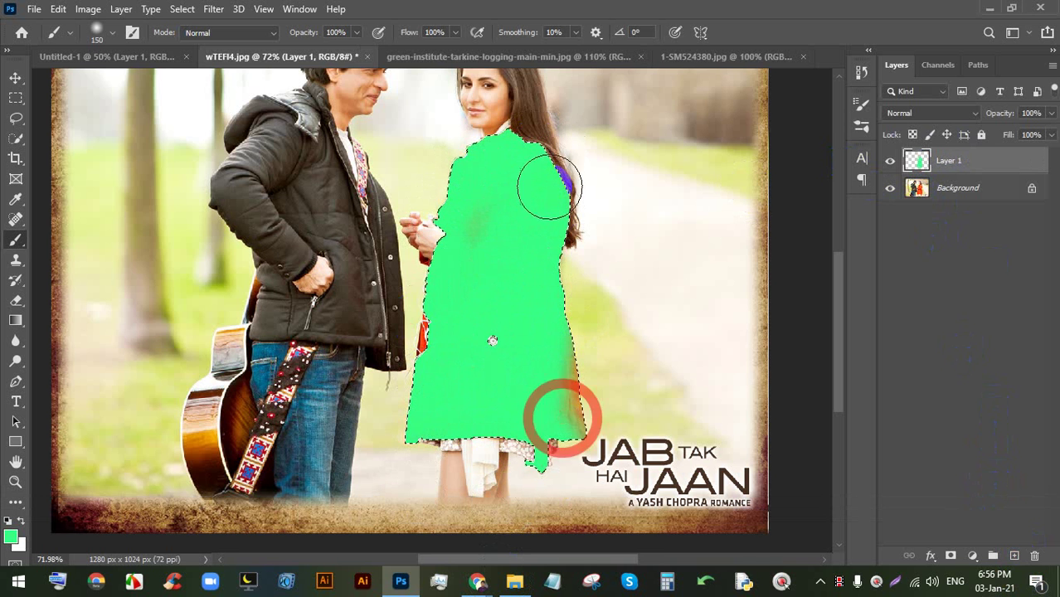
# - Try Multiply blending, undo back to Normal, and load the green paint as a selection
pyautogui.click(934, 112)
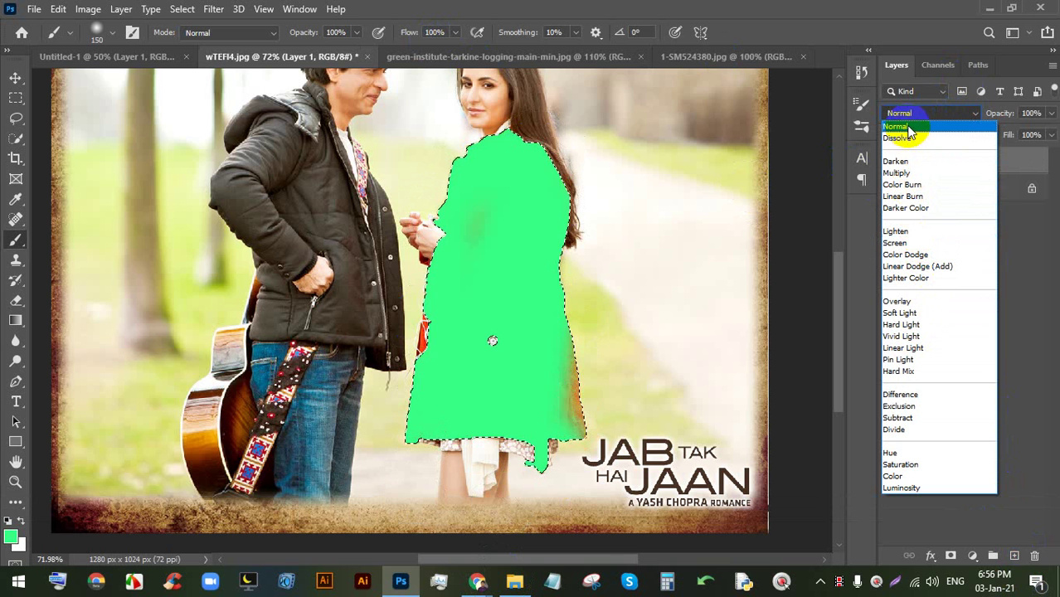
pyautogui.click(903, 172)
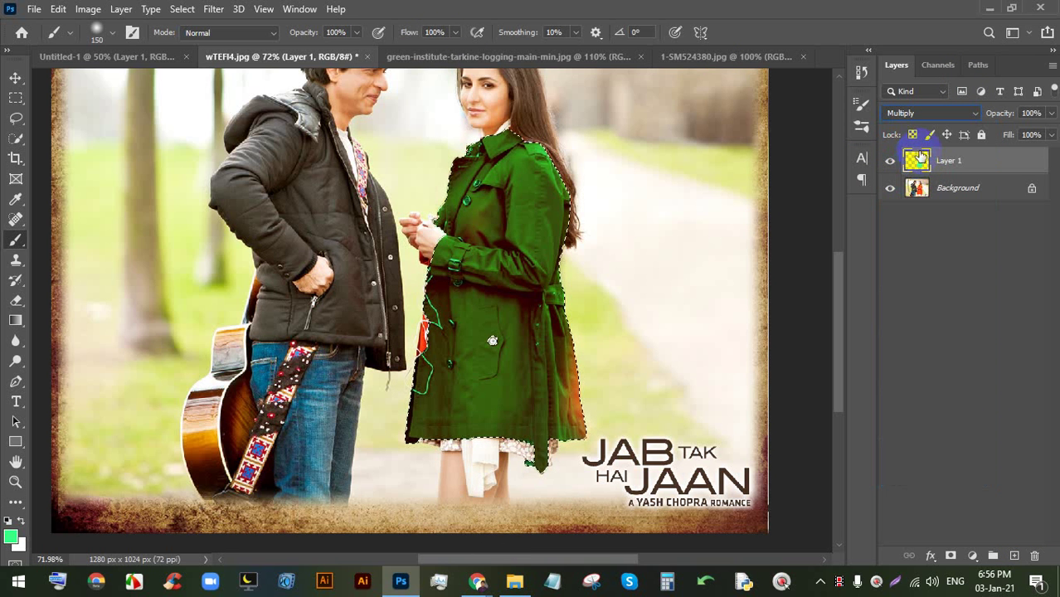
pyautogui.hotkey('ctrl', 'z')
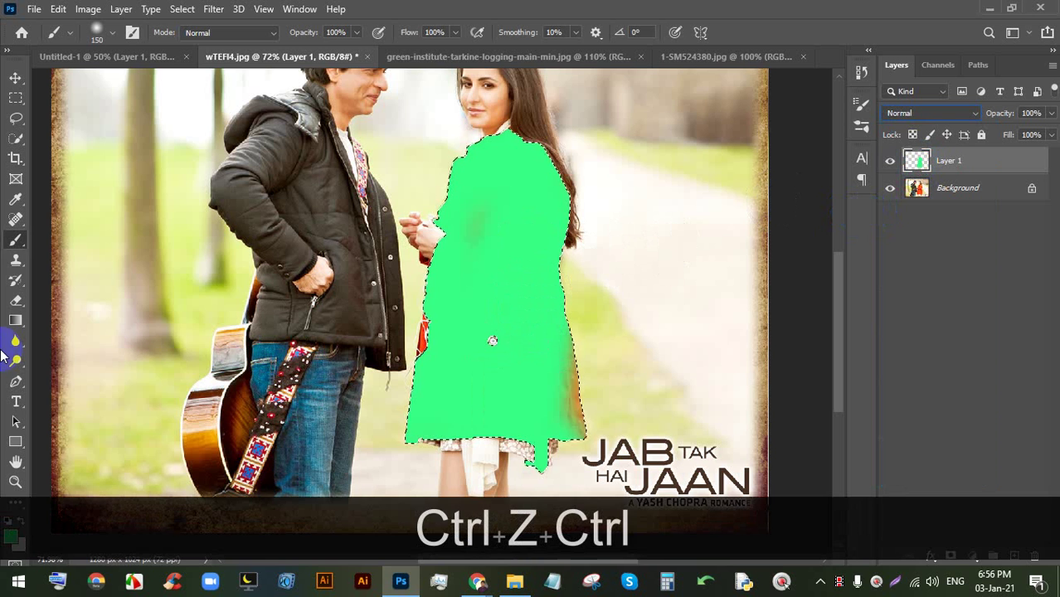
pyautogui.keyDown('ctrl'); pyautogui.click(920, 159); pyautogui.keyUp('ctrl')
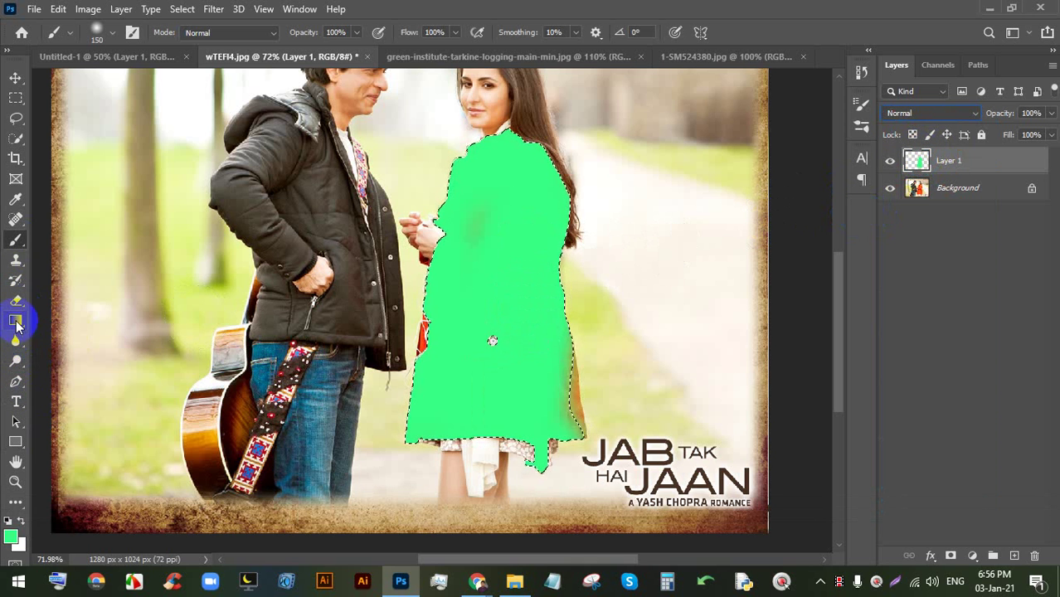
# - Fill the selected coat area with a purple paint colour and deselect
pyautogui.click(16, 322)
pyautogui.click(83, 335)
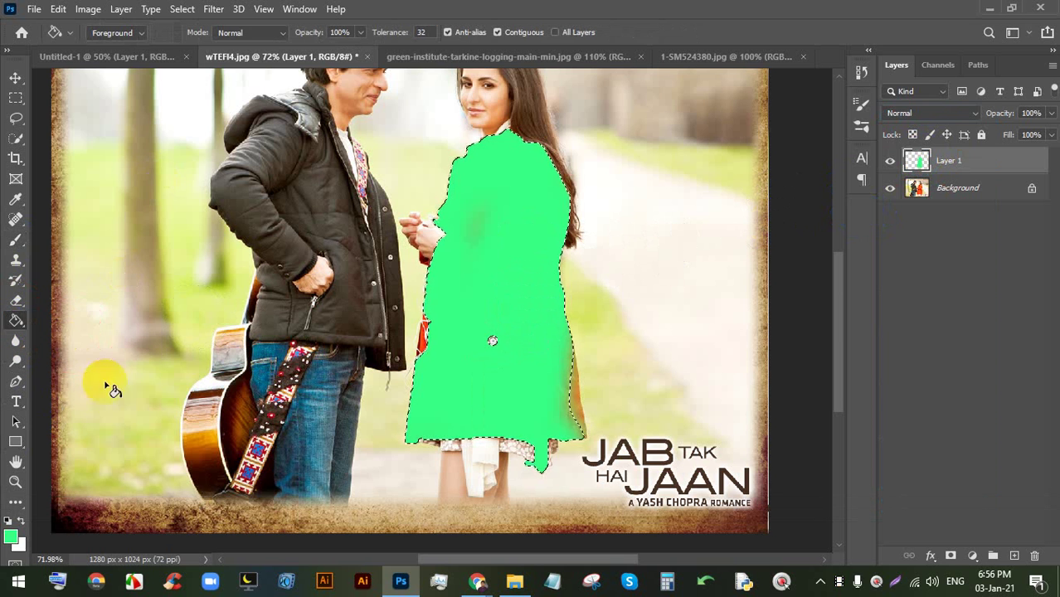
pyautogui.click(10, 536)
pyautogui.moveTo(796, 199); pyautogui.dragTo(796, 169)
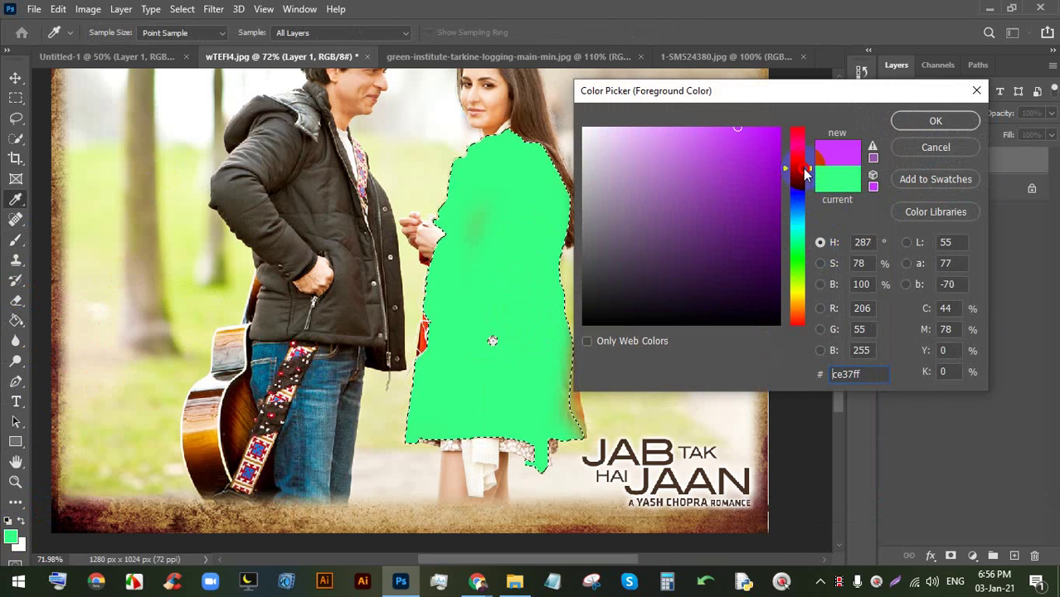
pyautogui.click(772, 154)
pyautogui.click(921, 121)
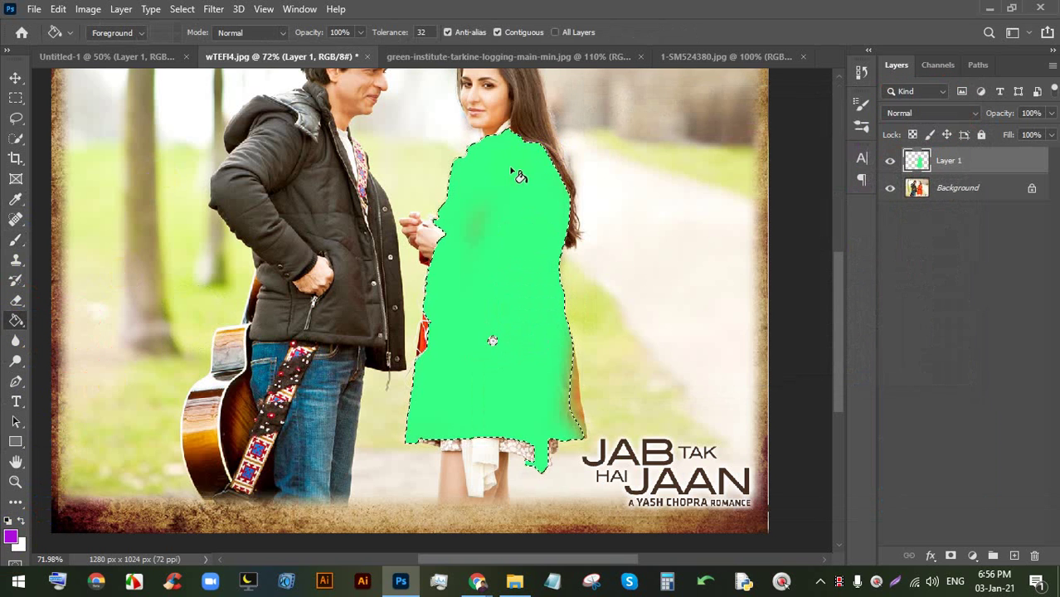
pyautogui.click(522, 203)
pyautogui.hotkey('ctrl', 'd')
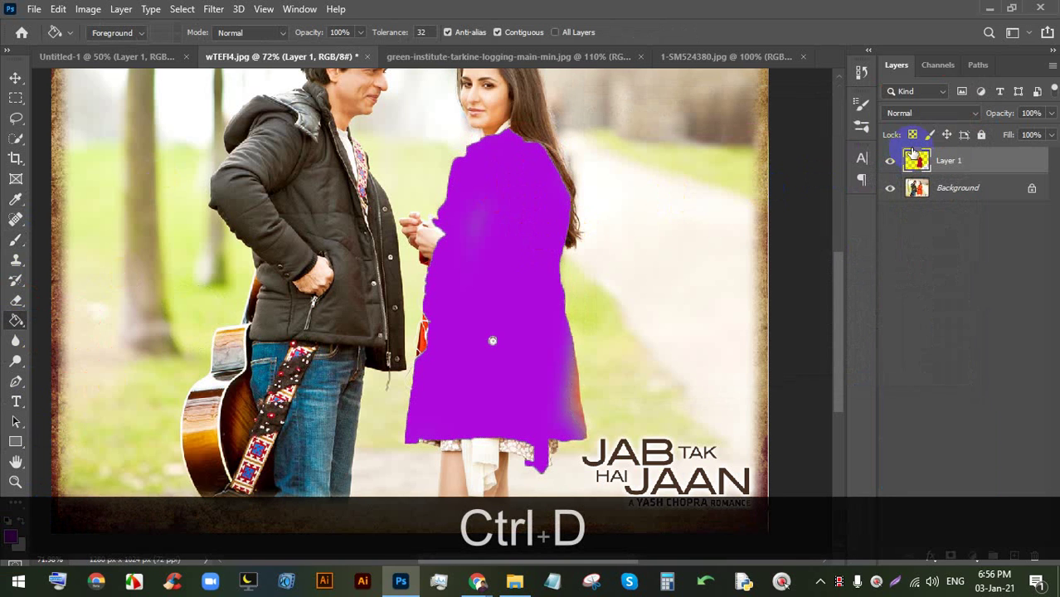
# - Set the purple layer's blend mode to Screen and switch to the Move tool
pyautogui.click(934, 114)
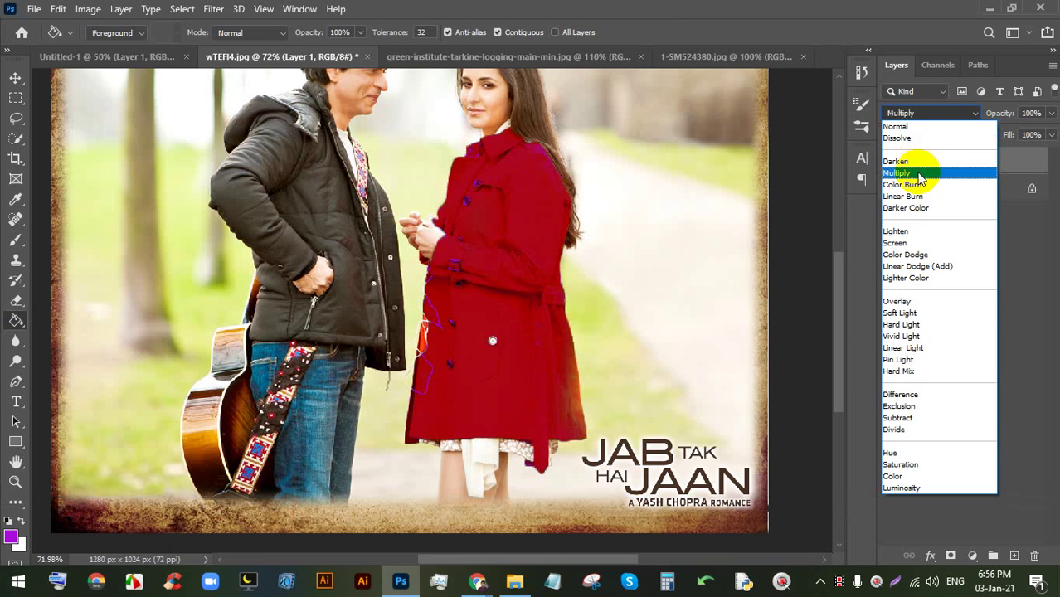
pyautogui.click(913, 243)
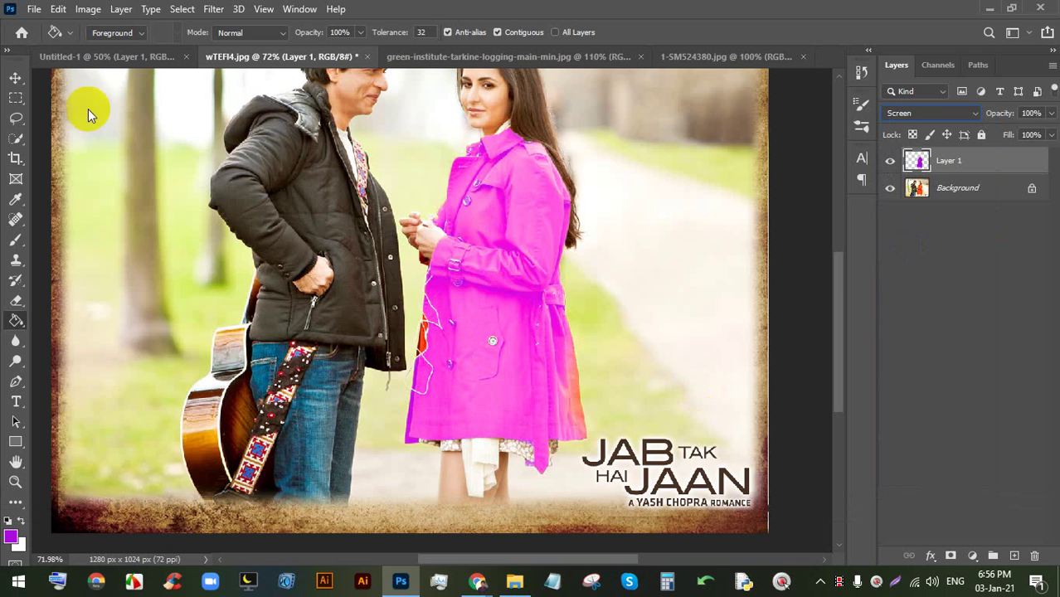
pyautogui.click(15, 79)
pyautogui.scroll(-3, 586, 179)
pyautogui.scroll(7, 545, 226)
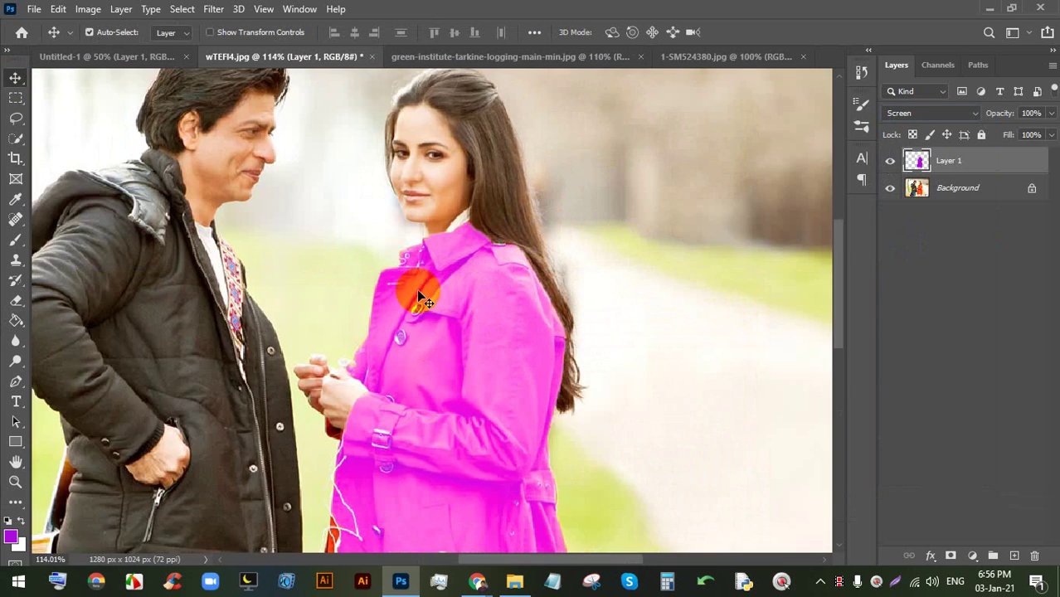
pyautogui.scroll(-5, 466, 362)
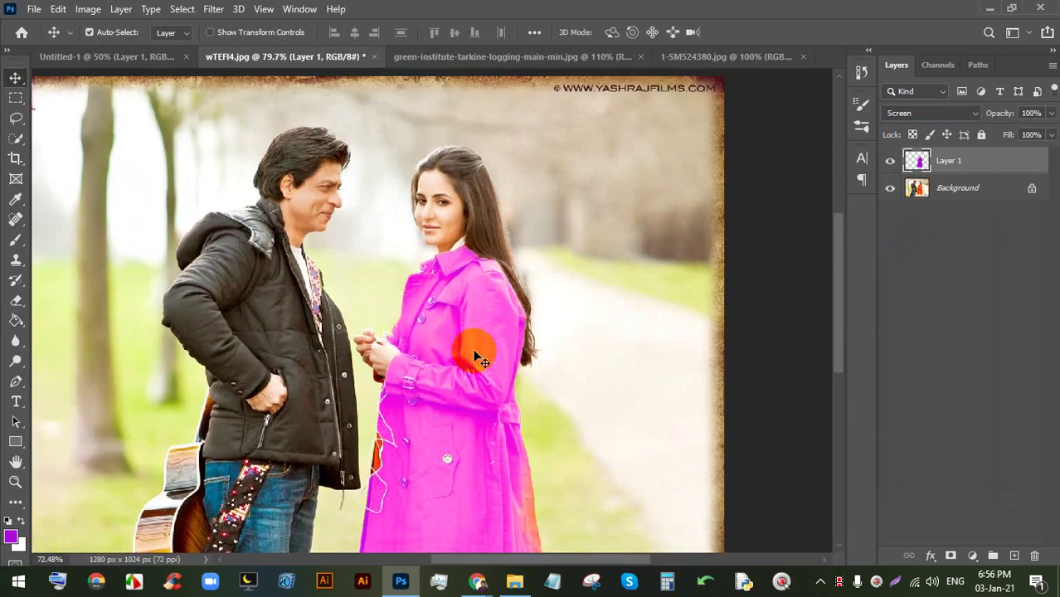
pyautogui.scroll(-3, 474, 356)
# - Undo the purple fill, restore the coat selection, delete the green fill and deselect
pyautogui.hotkey('ctrl', 'z')
pyautogui.hotkey('ctrl', 'z')
pyautogui.hotkey('ctrl', 'z')
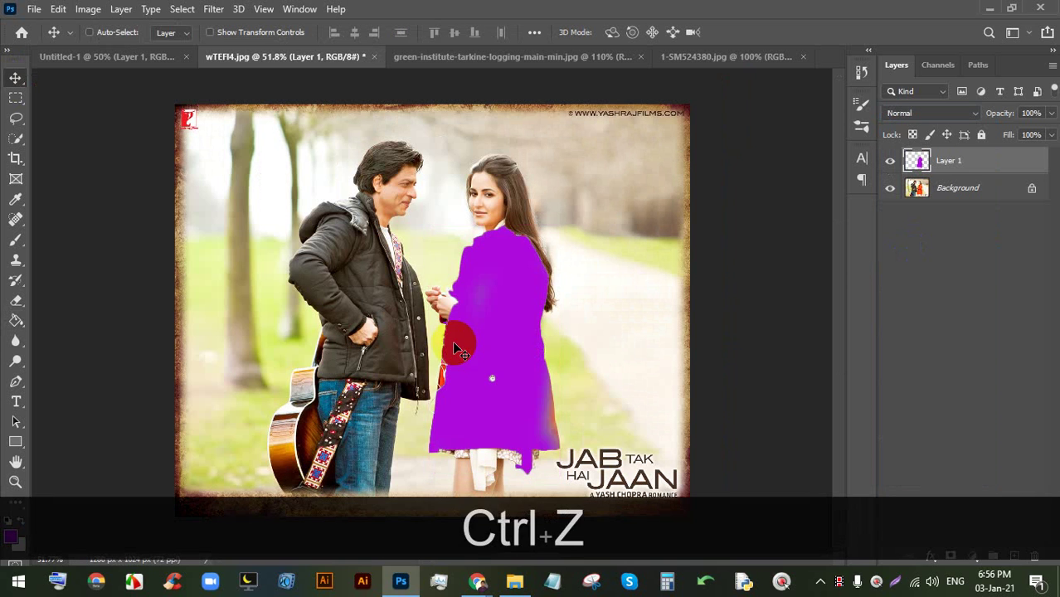
pyautogui.hotkey('ctrl', 'd')
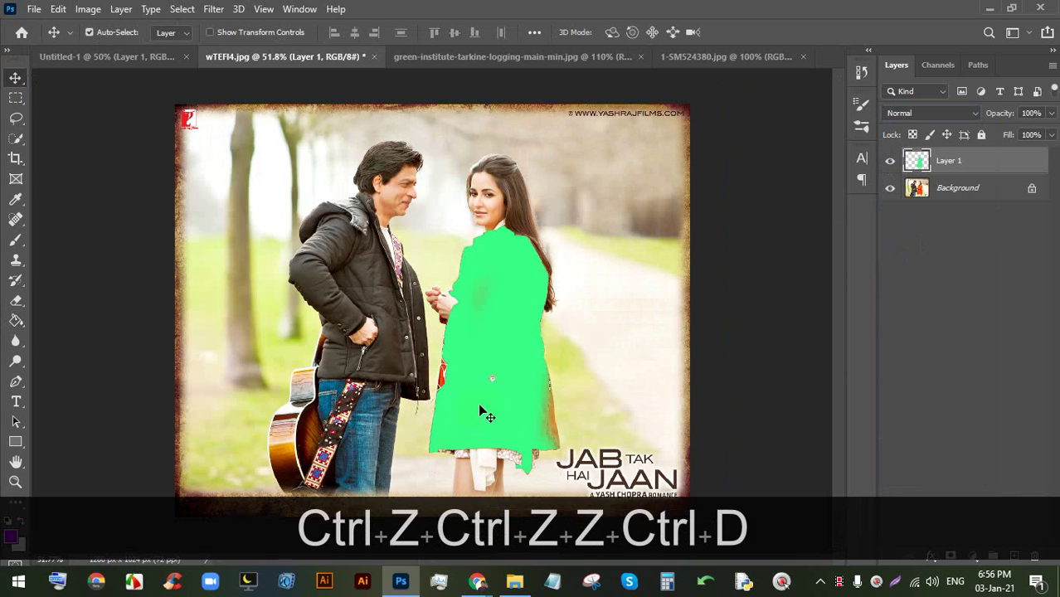
pyautogui.hotkey('ctrl', 'z')
pyautogui.press('BackSpace')
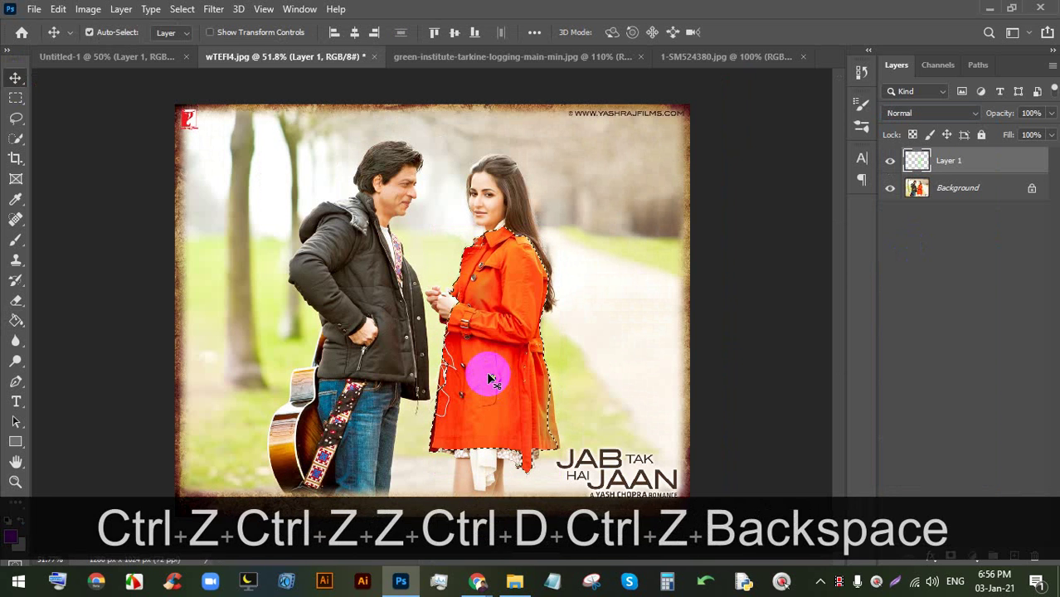
pyautogui.hotkey('ctrl', 'd')
# - Admit the waiting participant into the Google Meet call
pyautogui.moveTo(477, 581)
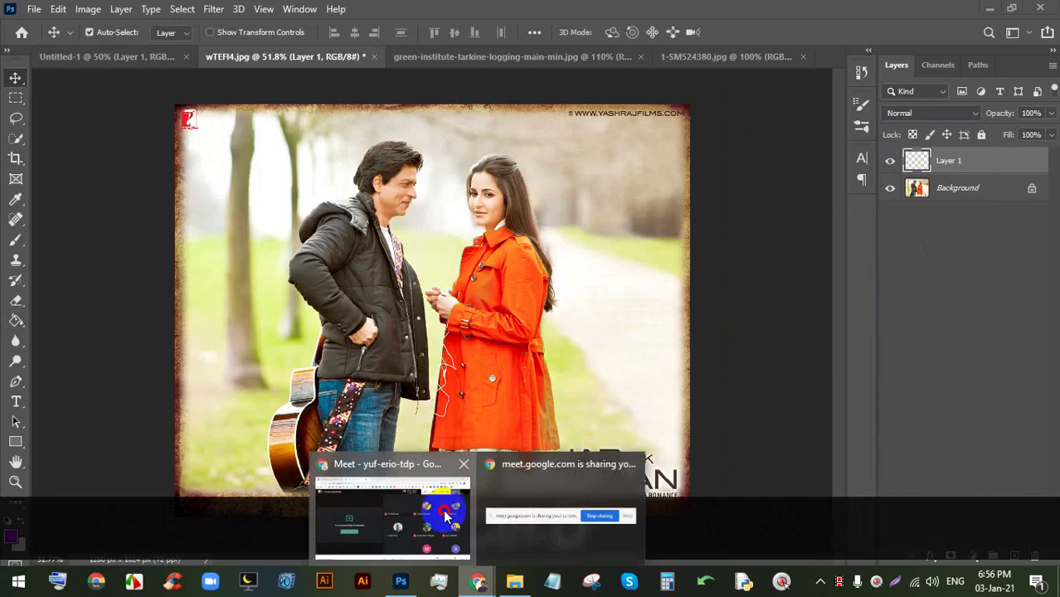
pyautogui.click(441, 510)
pyautogui.click(690, 174)
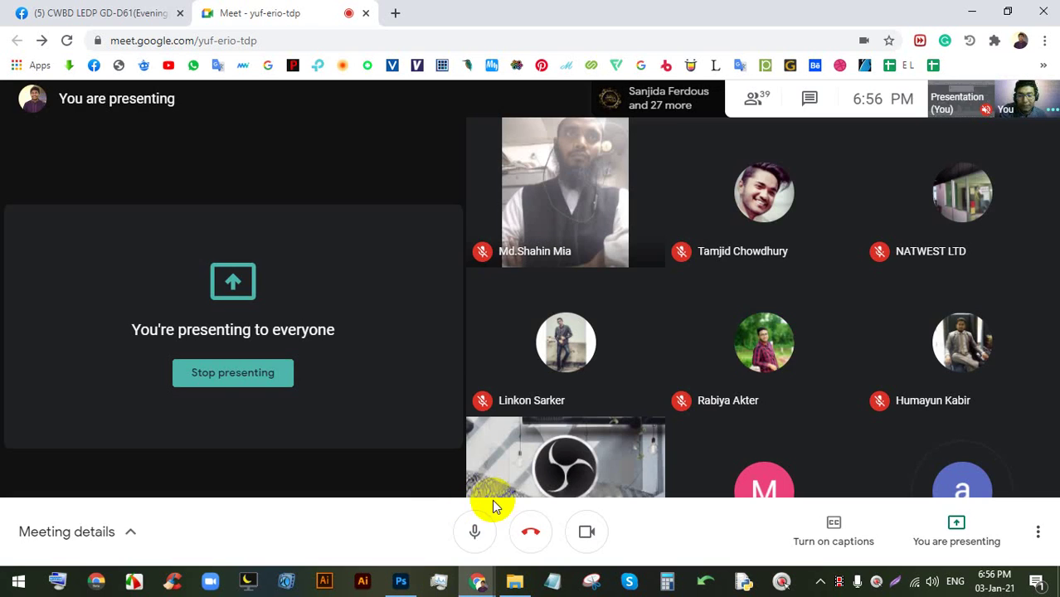
# - In Photoshop, browse the Image > Adjustments menu and the rectangle and pen tool variants
pyautogui.click(401, 581)
pyautogui.click(88, 9)
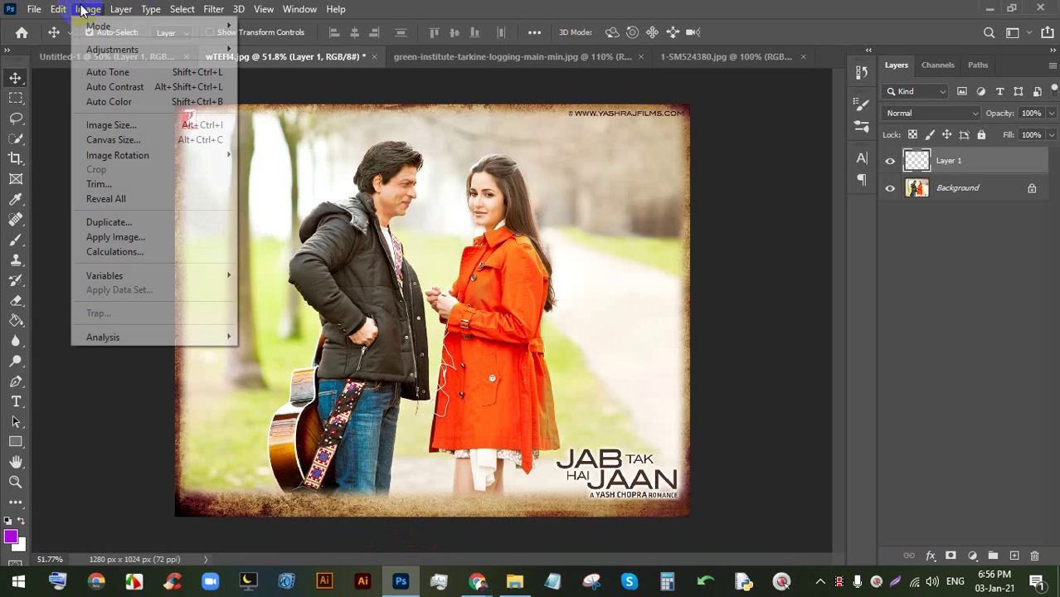
pyautogui.click(116, 50)
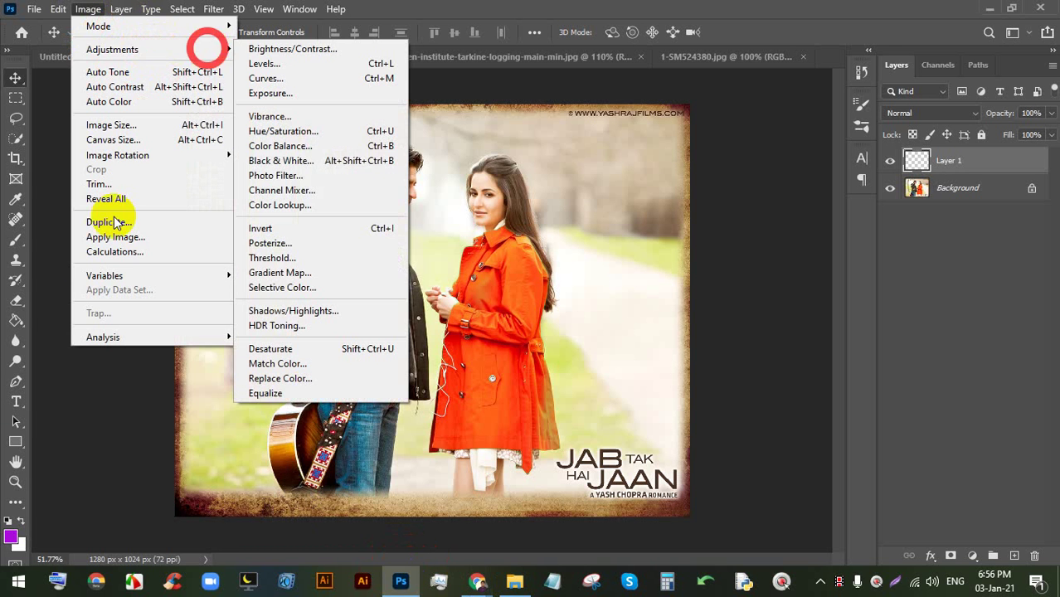
pyautogui.click(15, 439)
pyautogui.click(14, 419)
pyautogui.rightClick(11, 379)
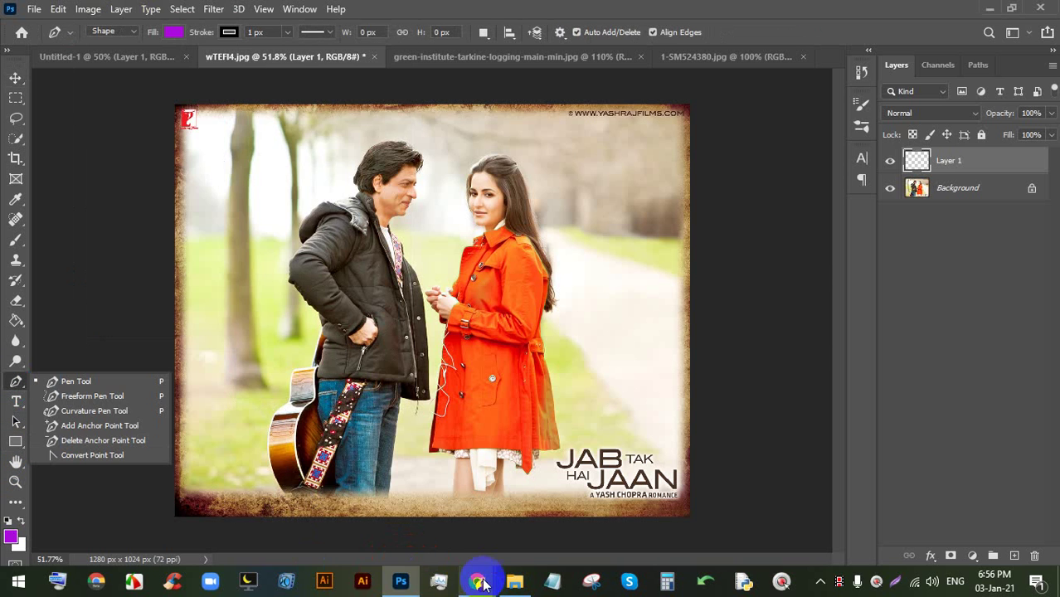
# - Stop presenting, re-share Your entire screen, dismiss the sharing notice and turn the camera off
pyautogui.moveTo(478, 579)
pyautogui.click(382, 510)
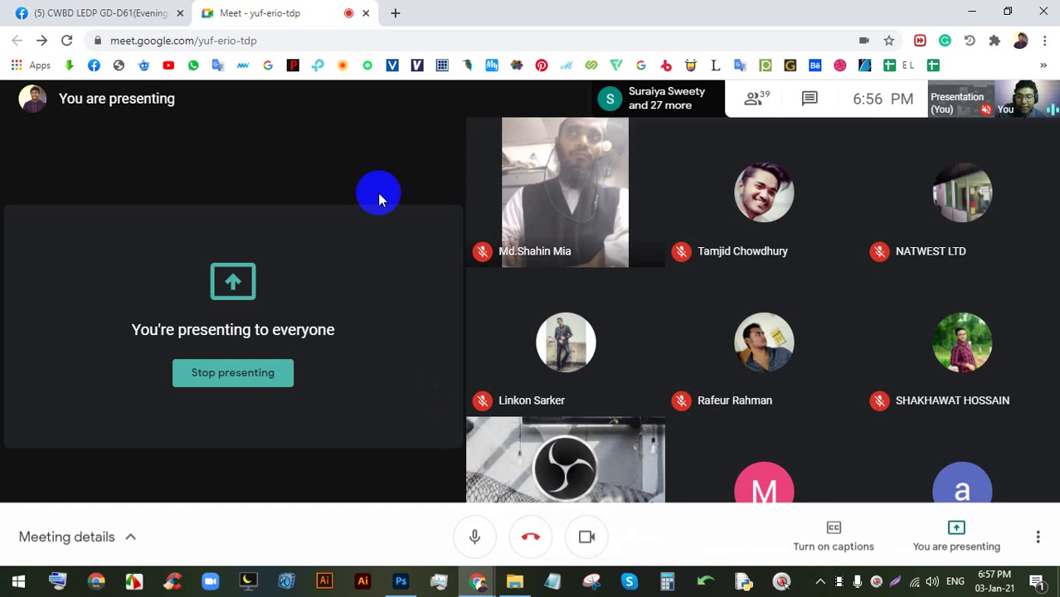
pyautogui.click(235, 373)
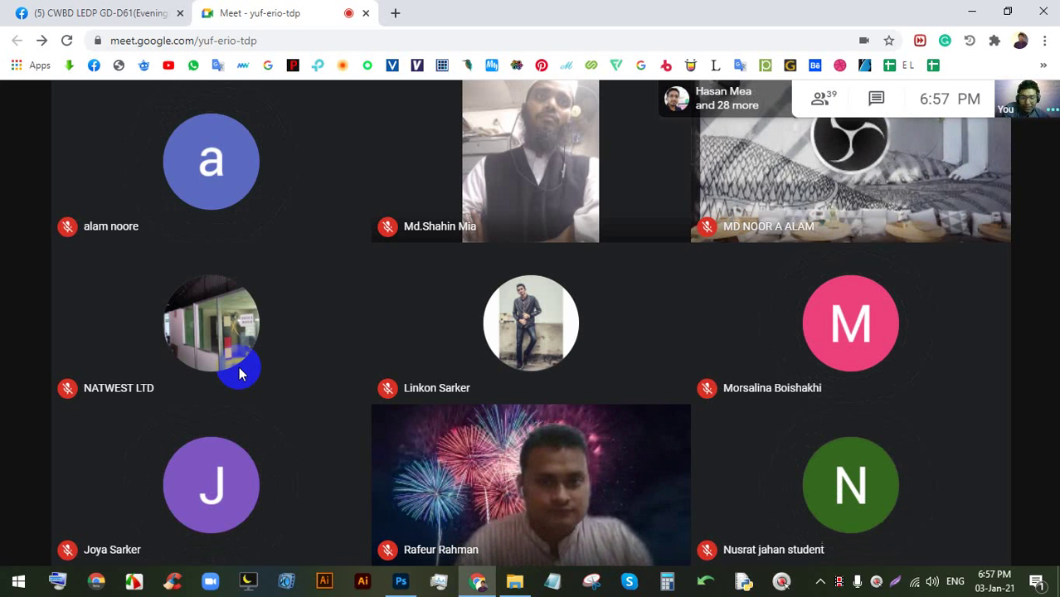
pyautogui.click(947, 526)
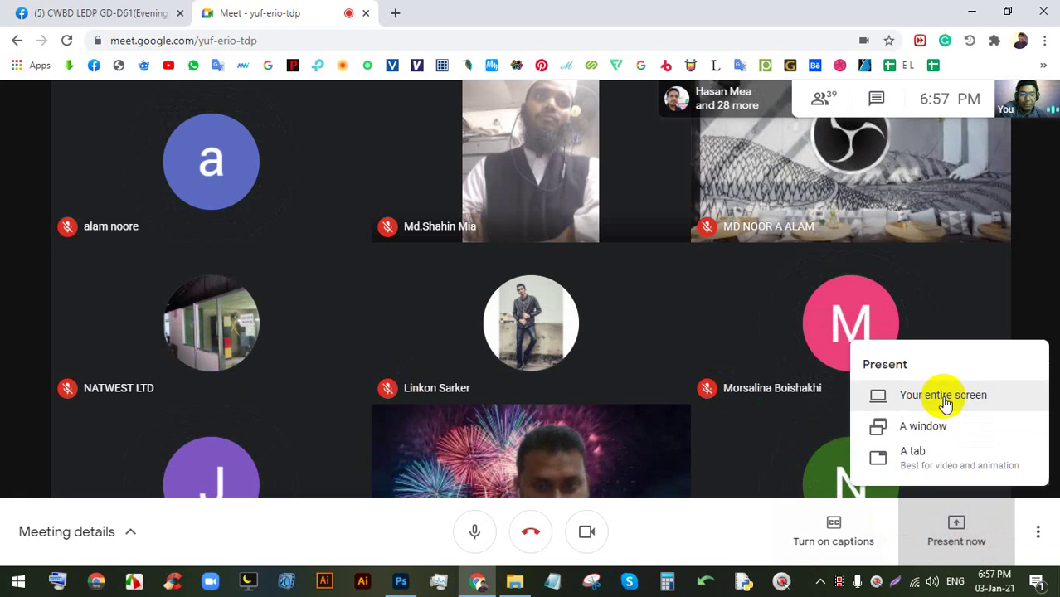
pyautogui.click(946, 401)
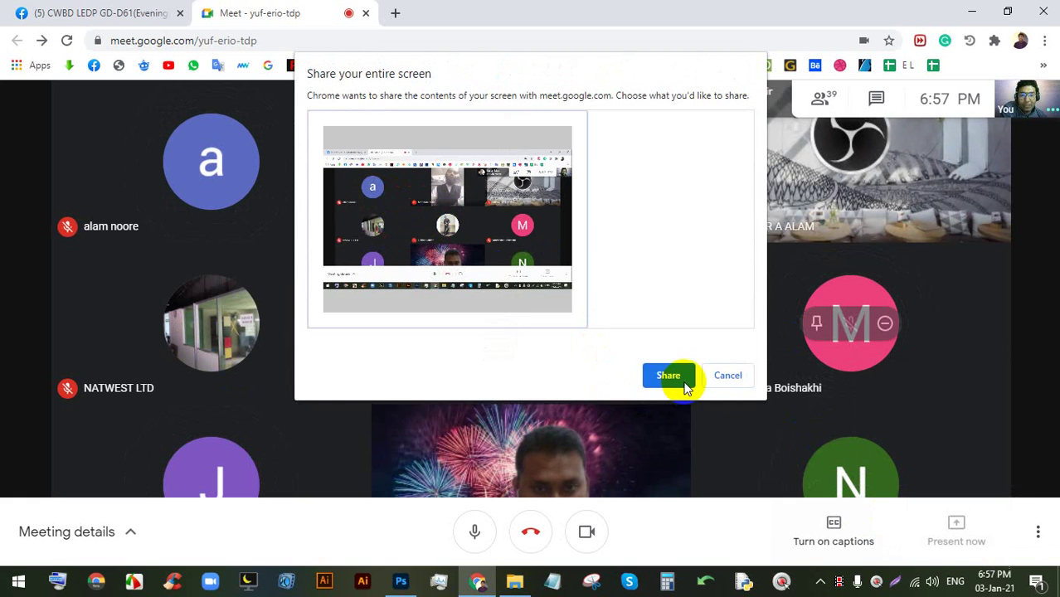
pyautogui.click(685, 387)
pyautogui.click(670, 544)
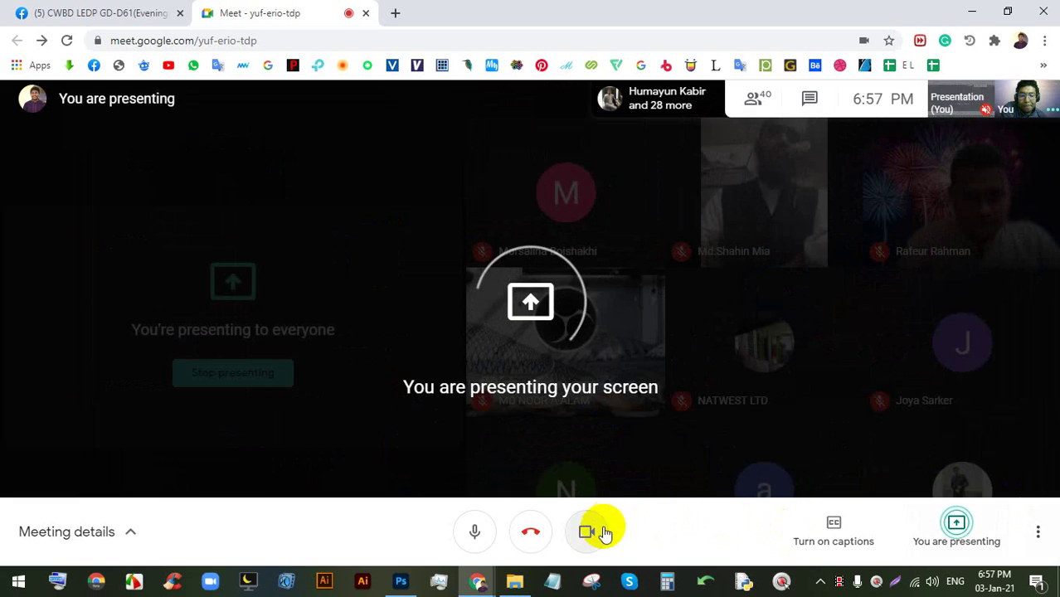
pyautogui.click(599, 532)
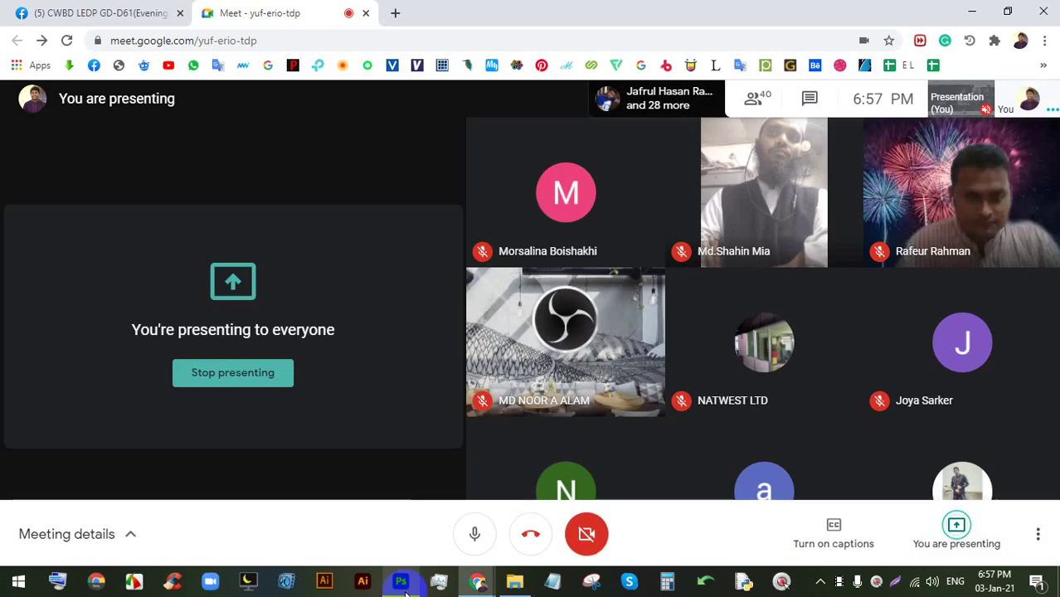
# - Close wTEFI4.jpg, the red forest, yellow flowers and Untitled-1 images without saving
pyautogui.click(402, 577)
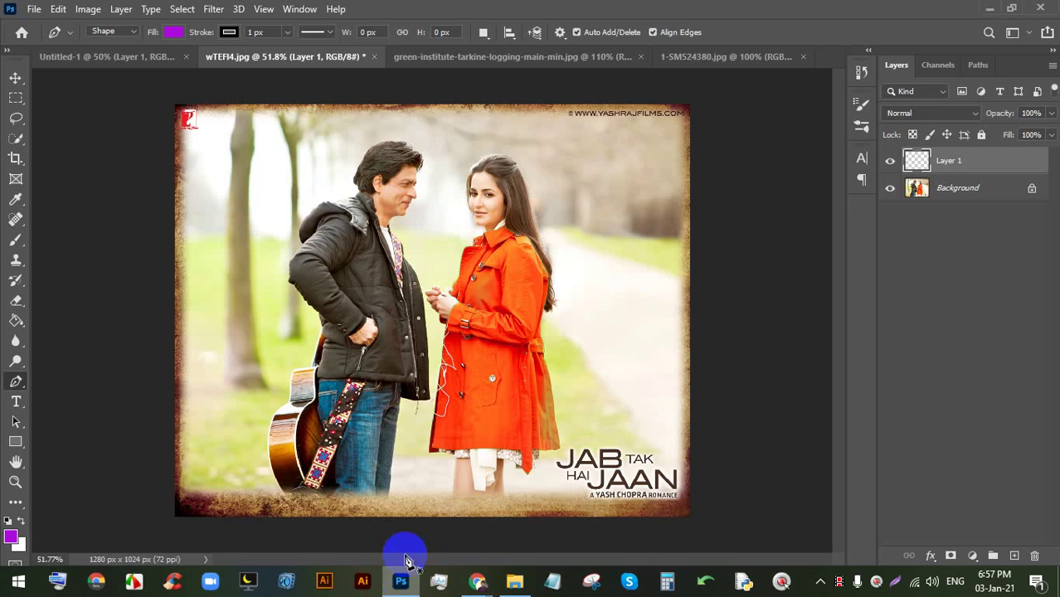
pyautogui.click(374, 57)
pyautogui.click(515, 227)
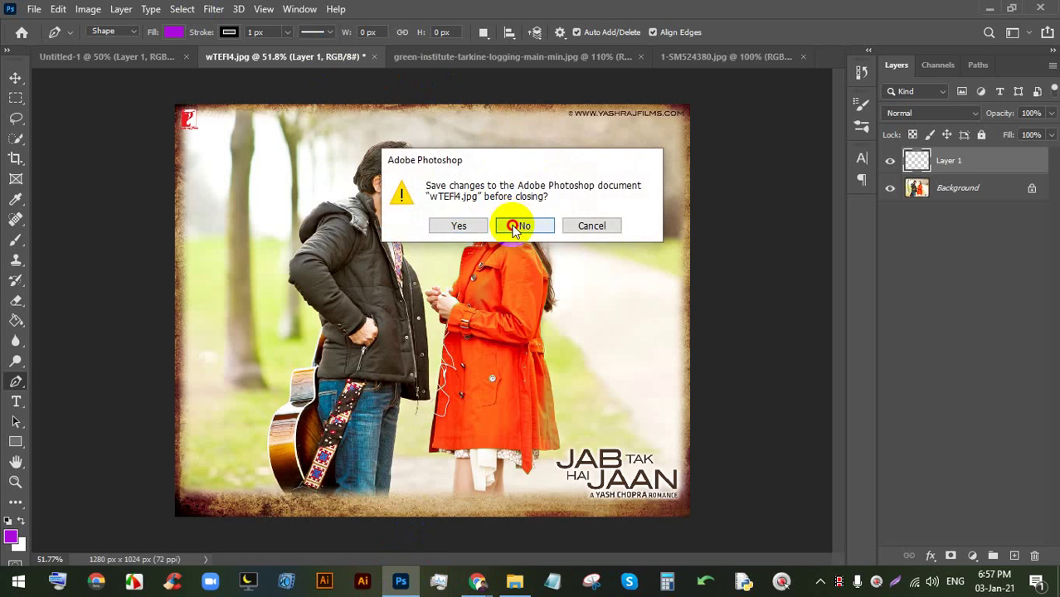
pyautogui.click(486, 64)
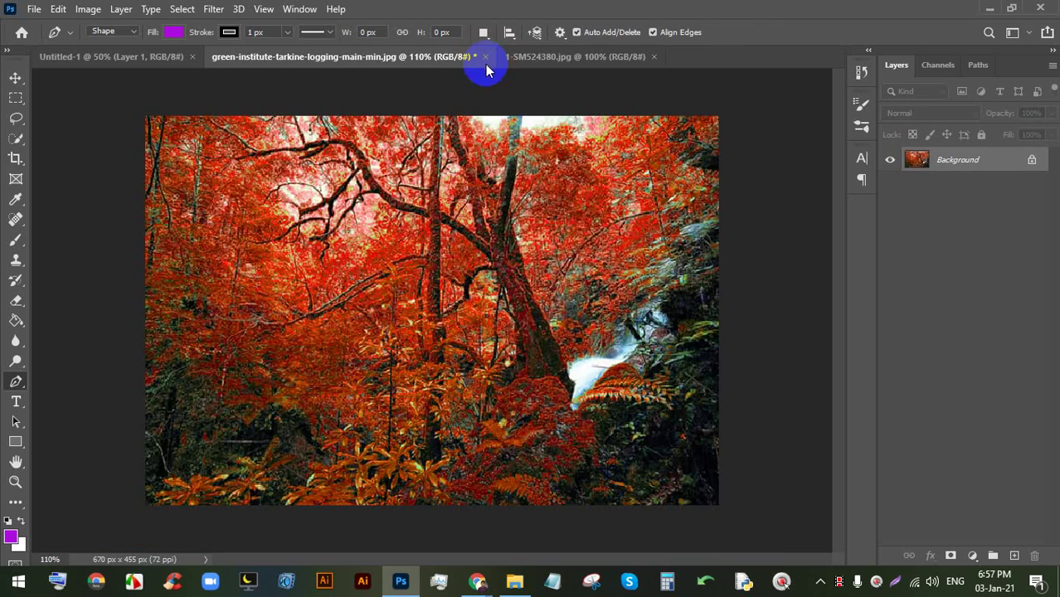
pyautogui.click(536, 221)
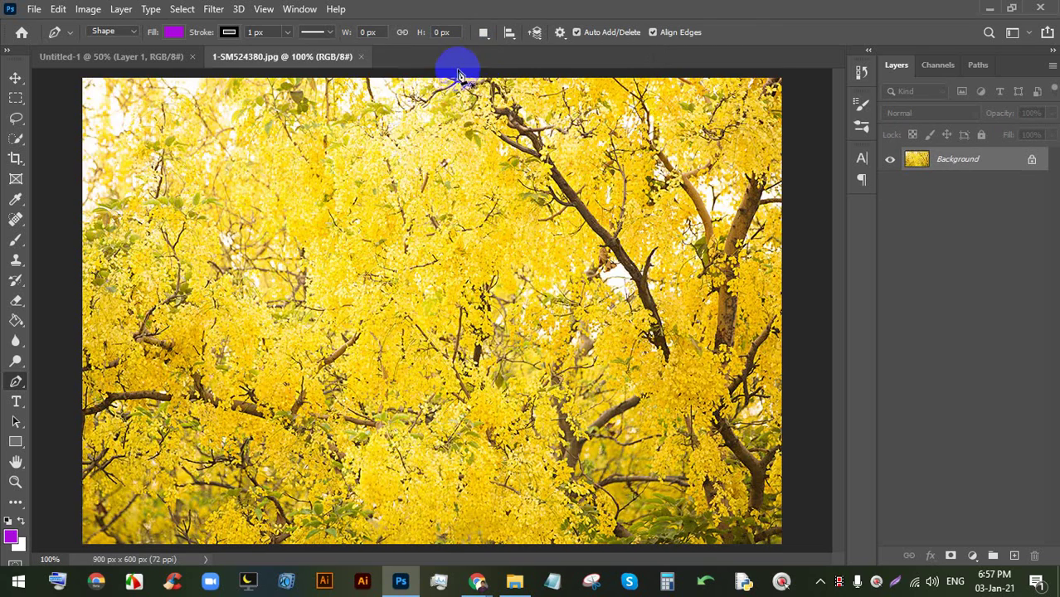
pyautogui.click(361, 57)
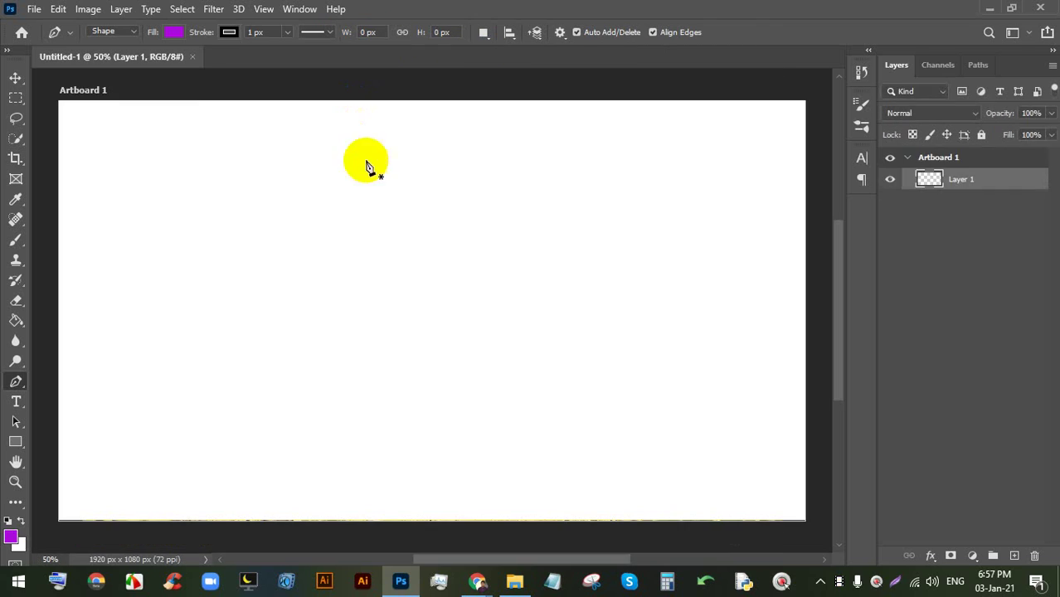
pyautogui.click(192, 56)
pyautogui.click(31, 42)
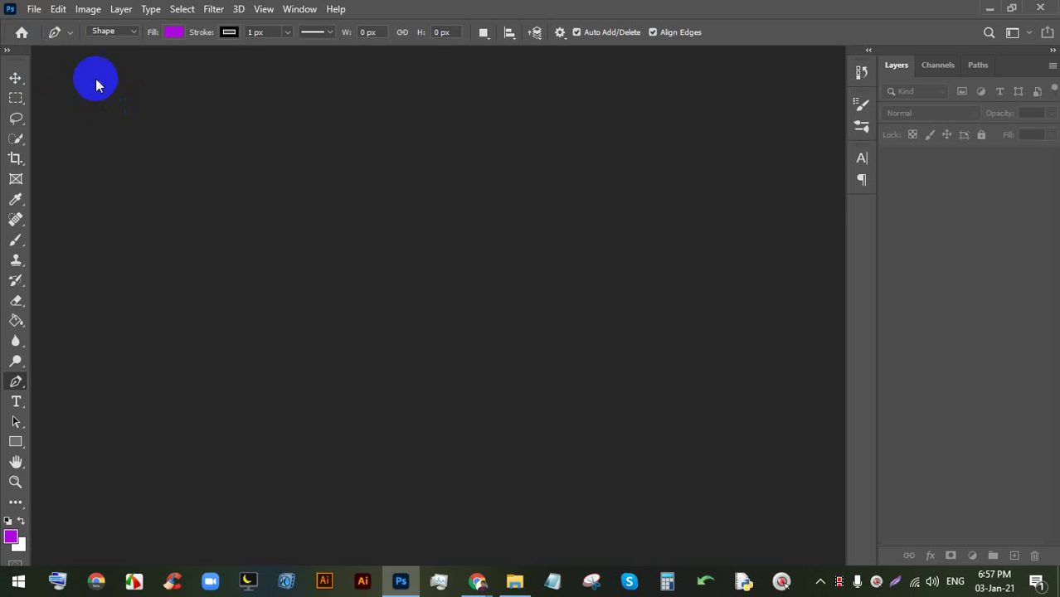
# - Open the New Document dialog via File > New, then go back to Google Meet
pyautogui.click(34, 9)
pyautogui.click(34, 8)
pyautogui.click(34, 9)
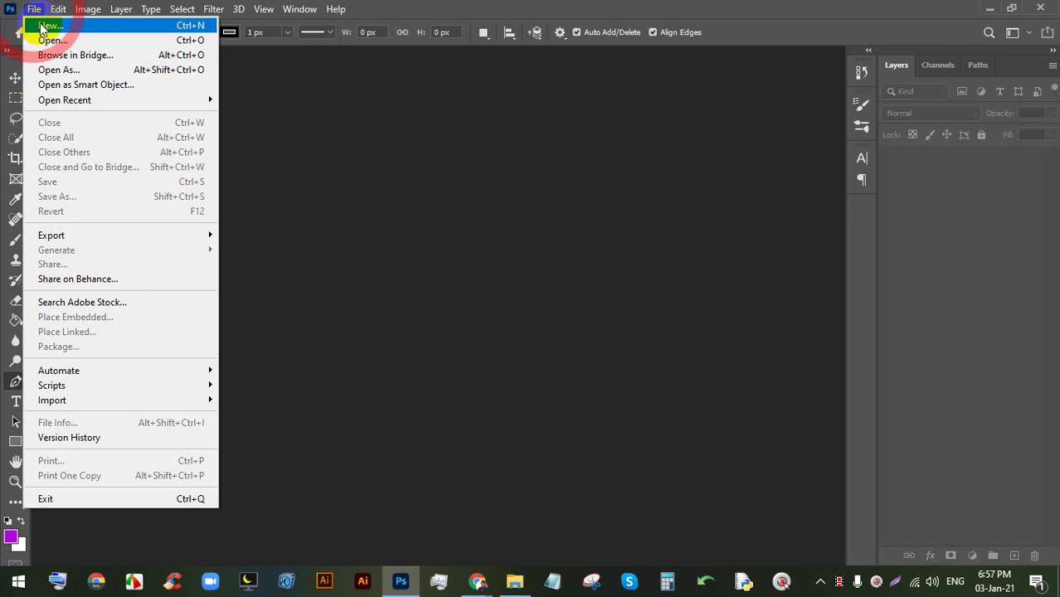
pyautogui.click(41, 28)
pyautogui.moveTo(477, 581)
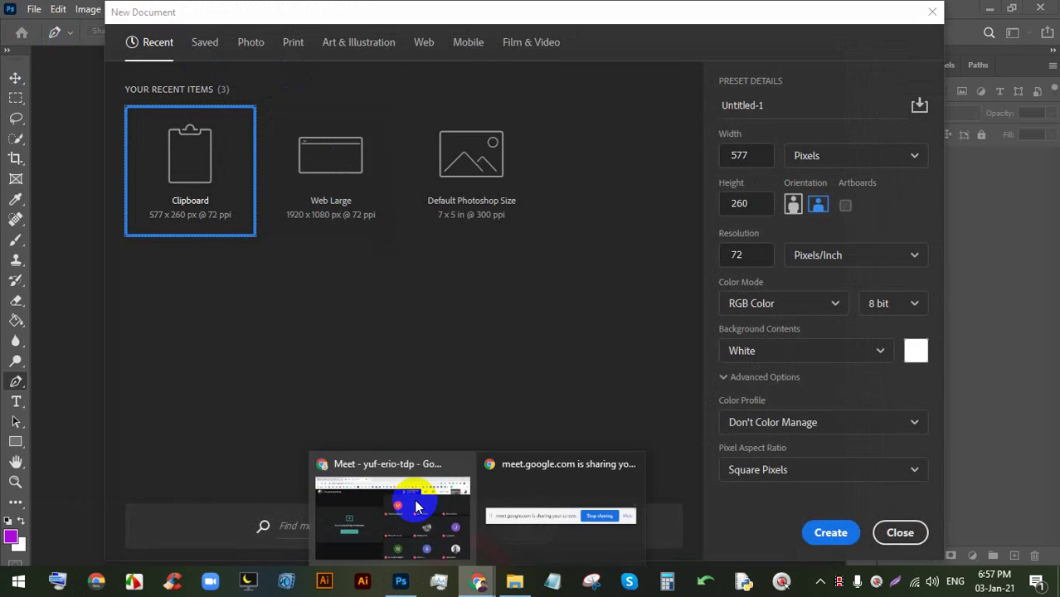
pyautogui.click(417, 508)
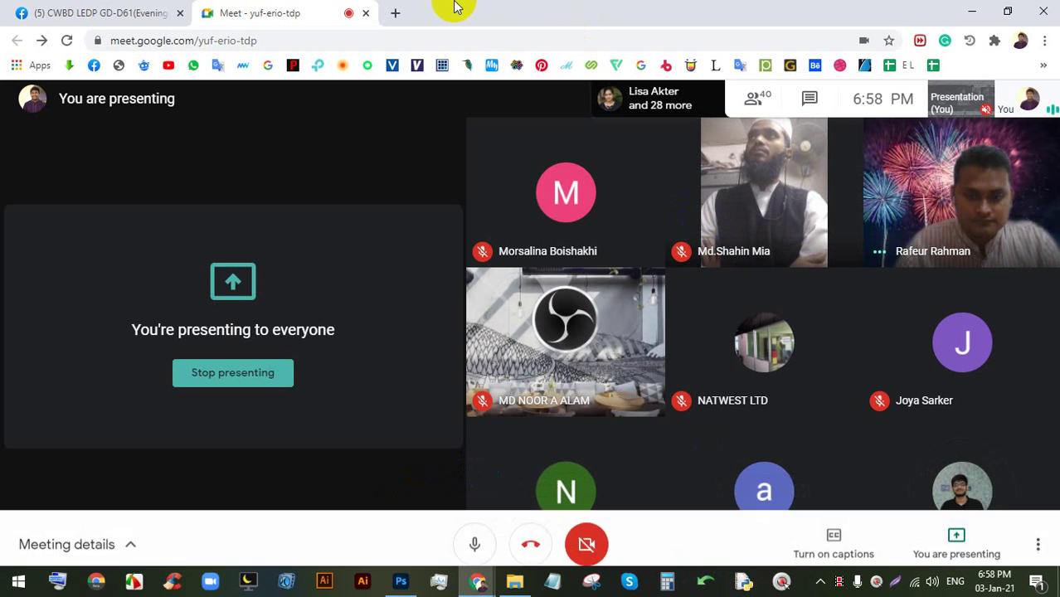
# - In a new tab, search Google for business card and view the Images results
pyautogui.click(395, 13)
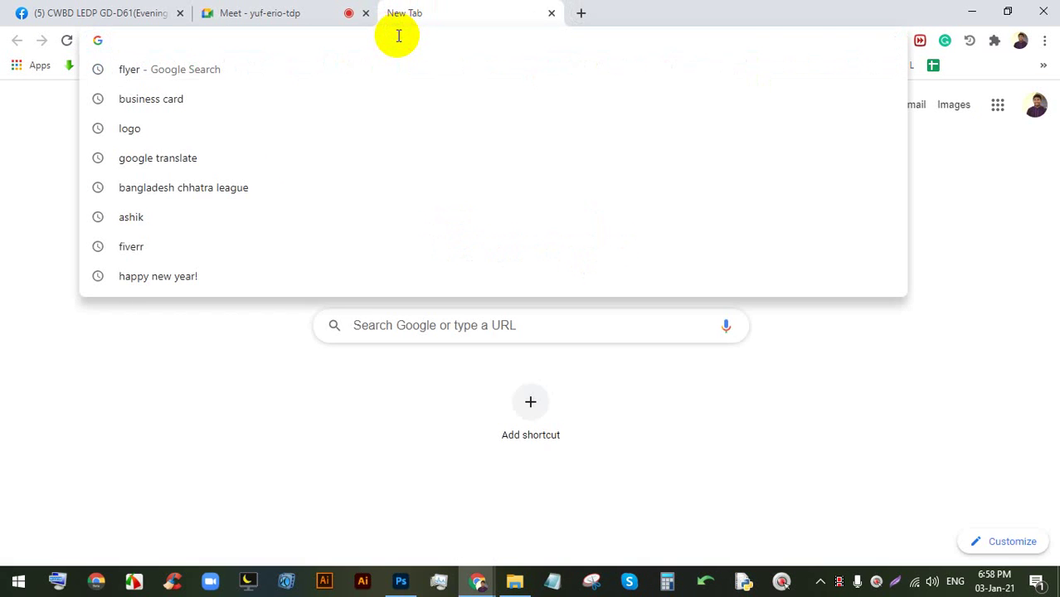
pyautogui.write('business card')
pyautogui.press('Return')
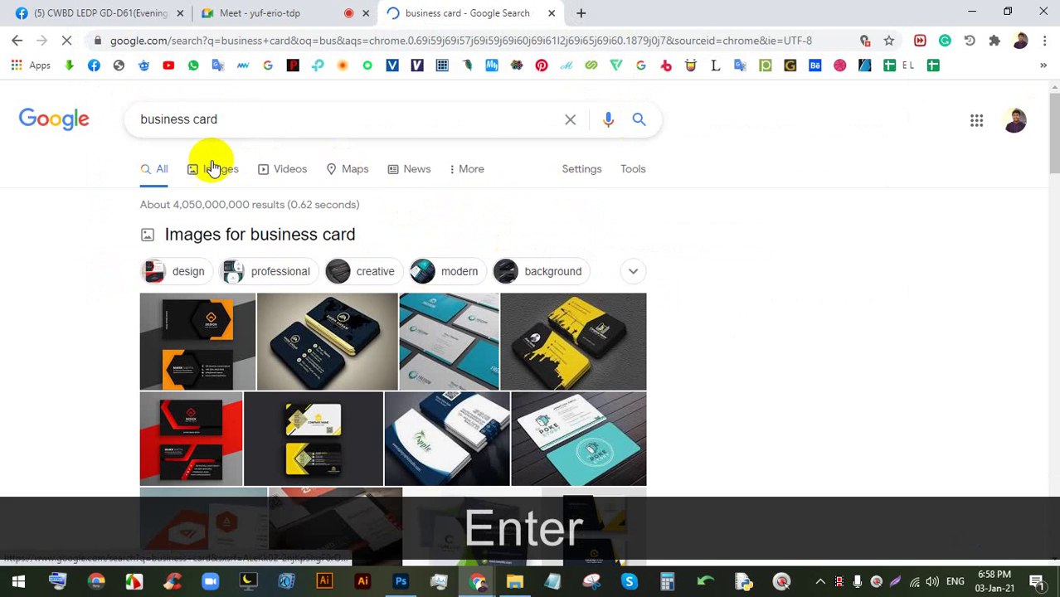
pyautogui.click(213, 167)
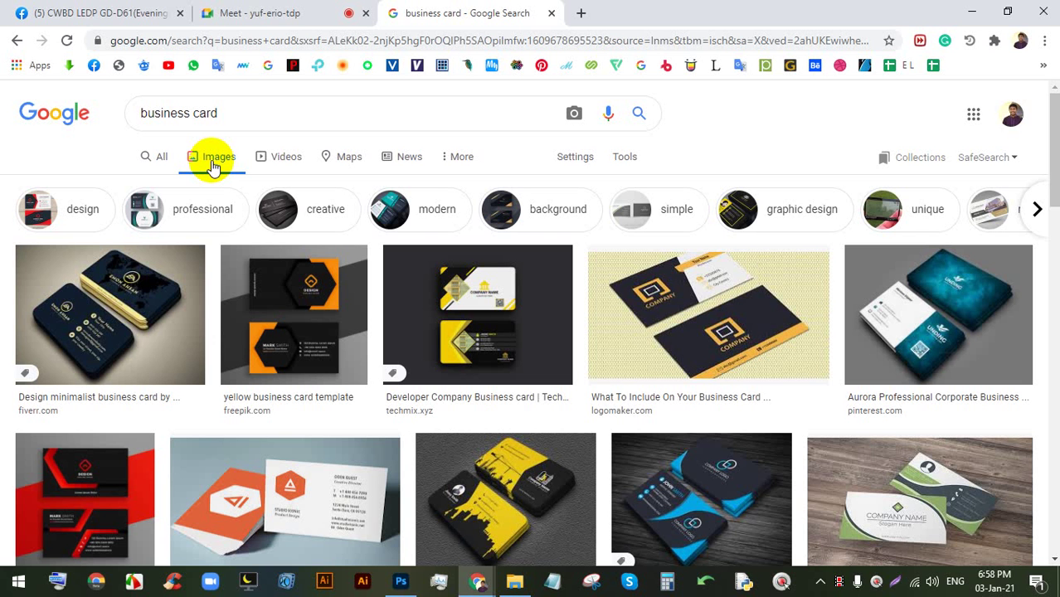
pyautogui.click(307, 10)
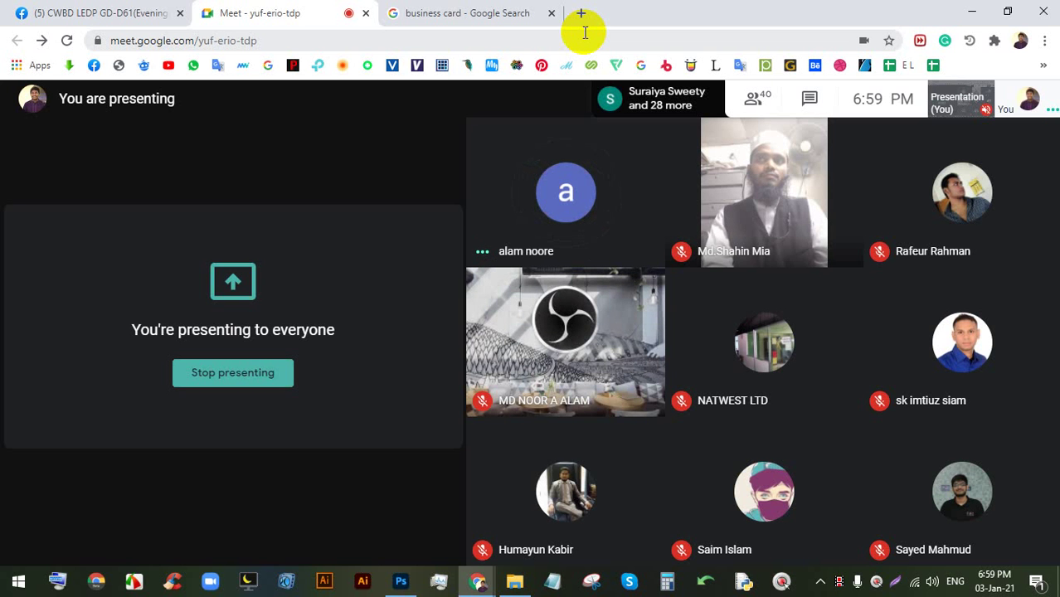
pyautogui.click(531, 14)
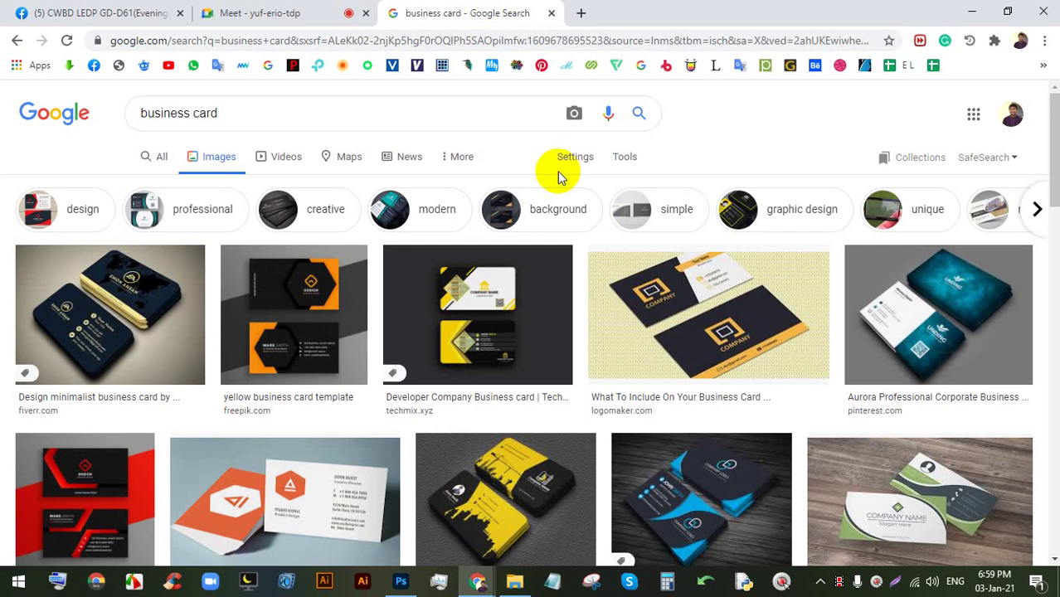
# - Preview the Developer Company, yellow, Aurora corporate and red business card templates
pyautogui.click(531, 283)
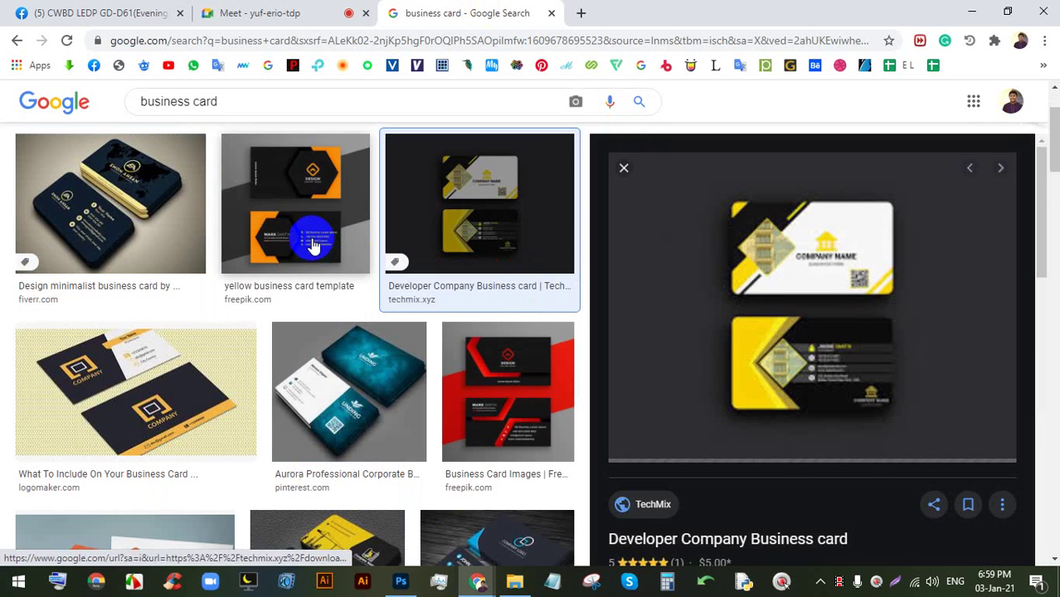
pyautogui.click(308, 232)
pyautogui.click(413, 370)
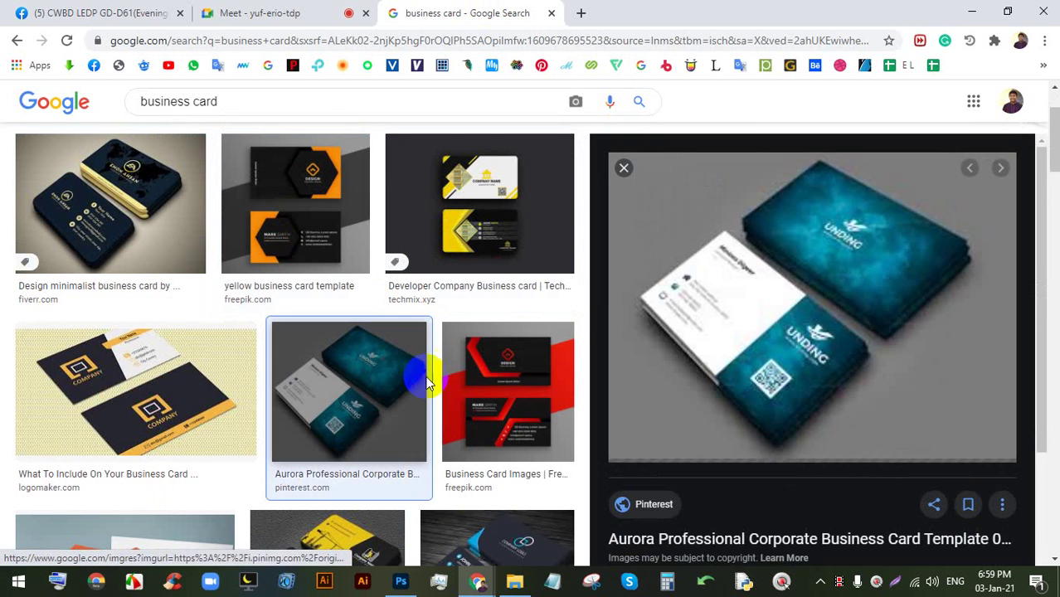
pyautogui.click(517, 362)
pyautogui.click(393, 376)
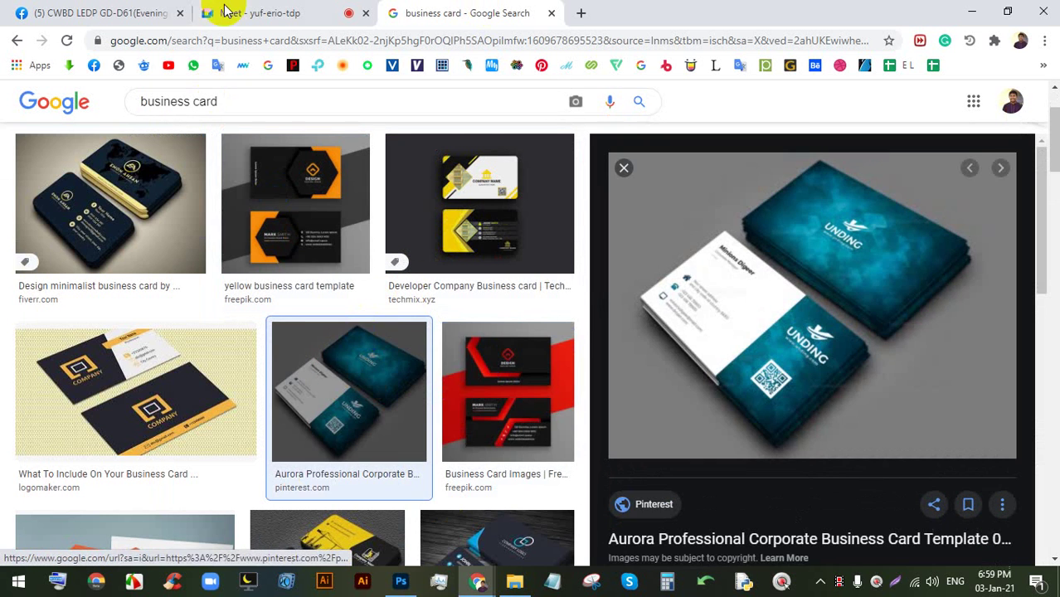
# - Return to the Meet tab and turn the camera back on
pyautogui.click(290, 13)
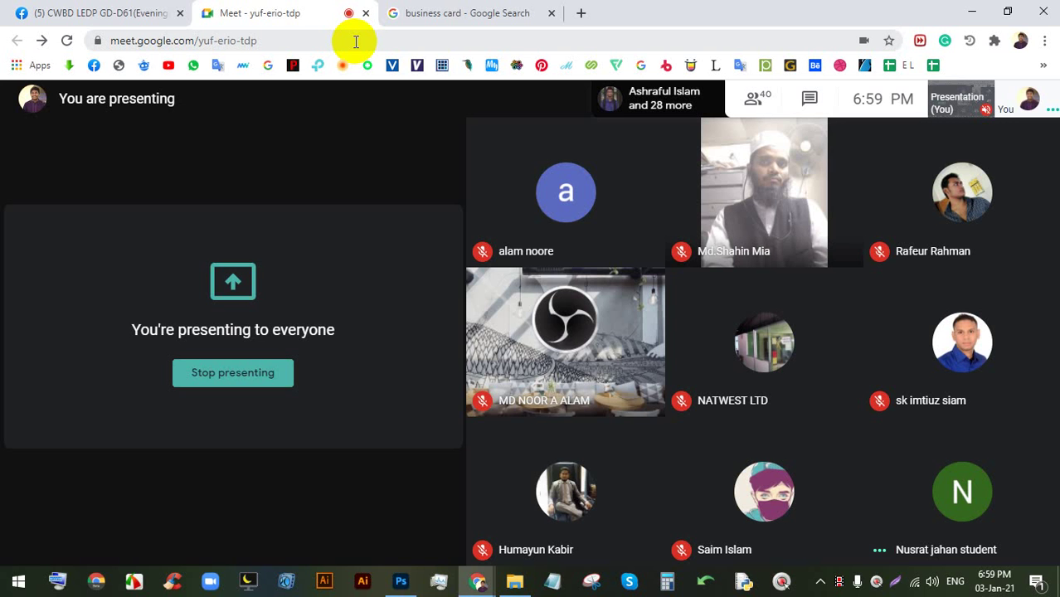
pyautogui.moveTo(533, 533)
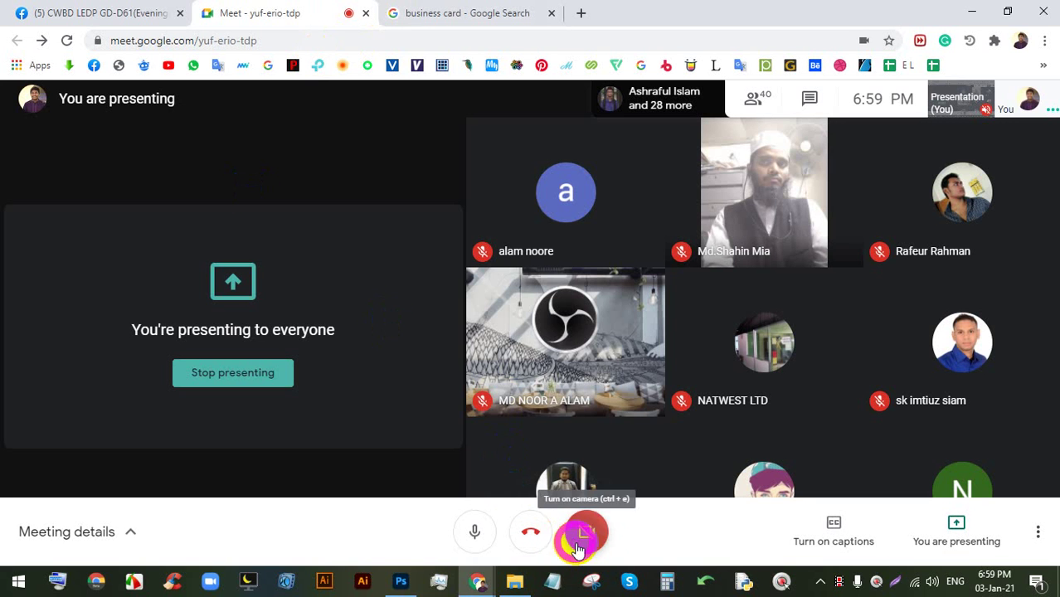
pyautogui.click(579, 545)
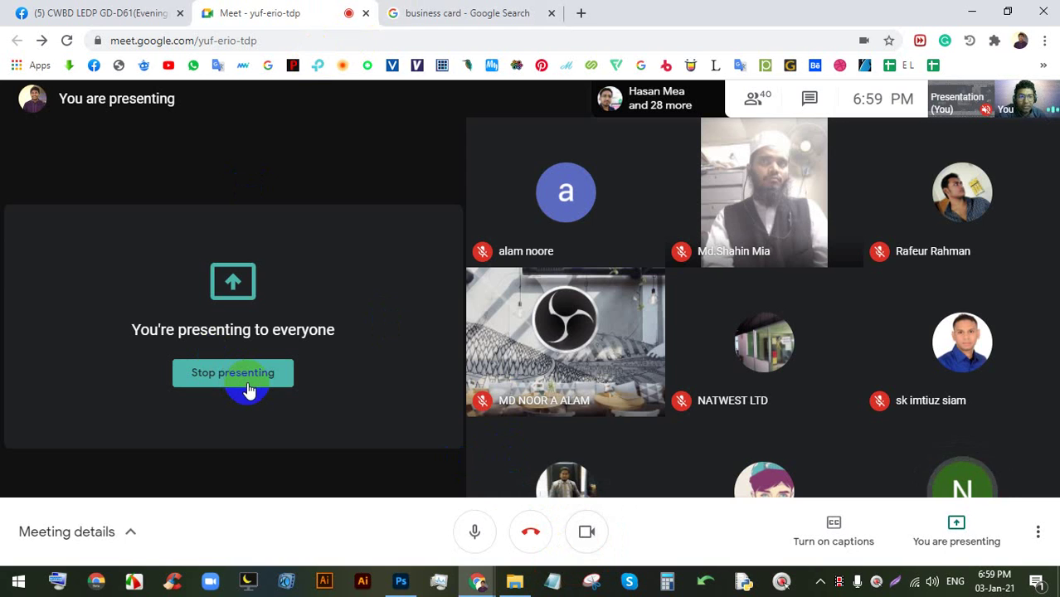
# - Dismiss the New Document dialog and open Adobe-IllustratorCC-2021-570x280.jpg from Downloads
pyautogui.click(400, 581)
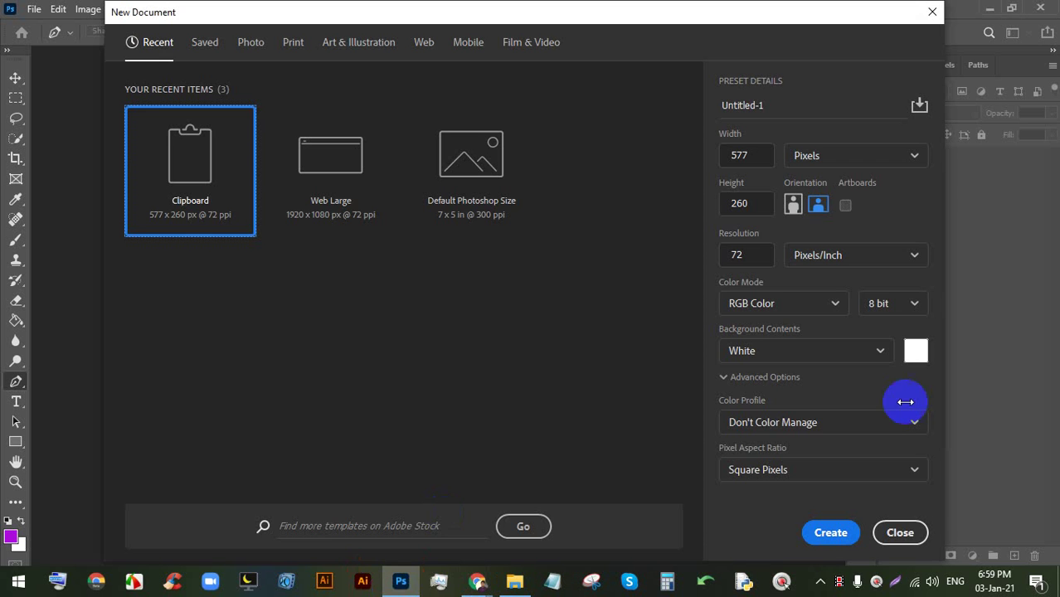
pyautogui.click(898, 534)
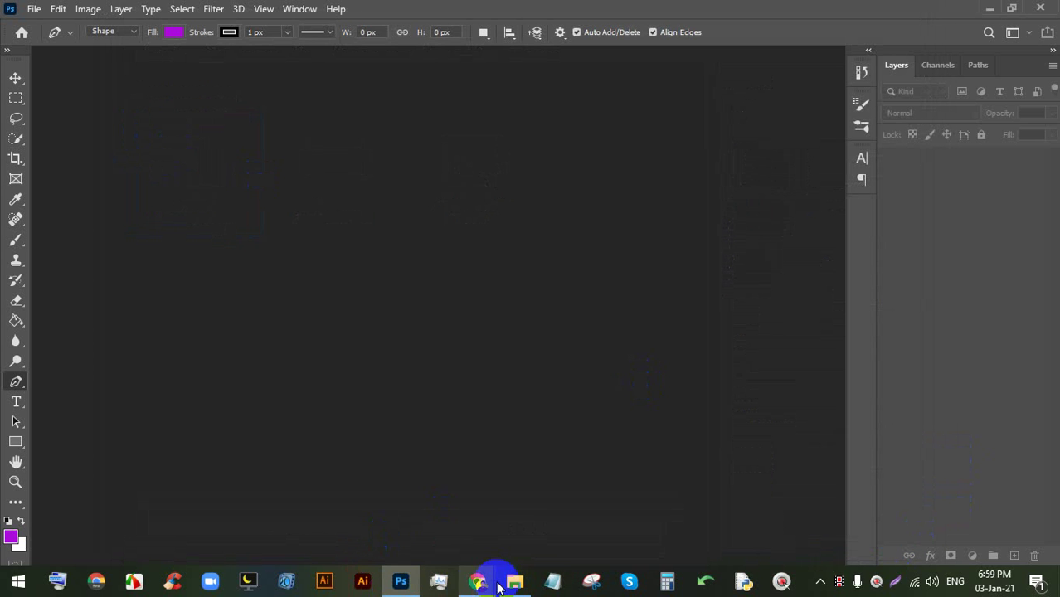
pyautogui.click(34, 9)
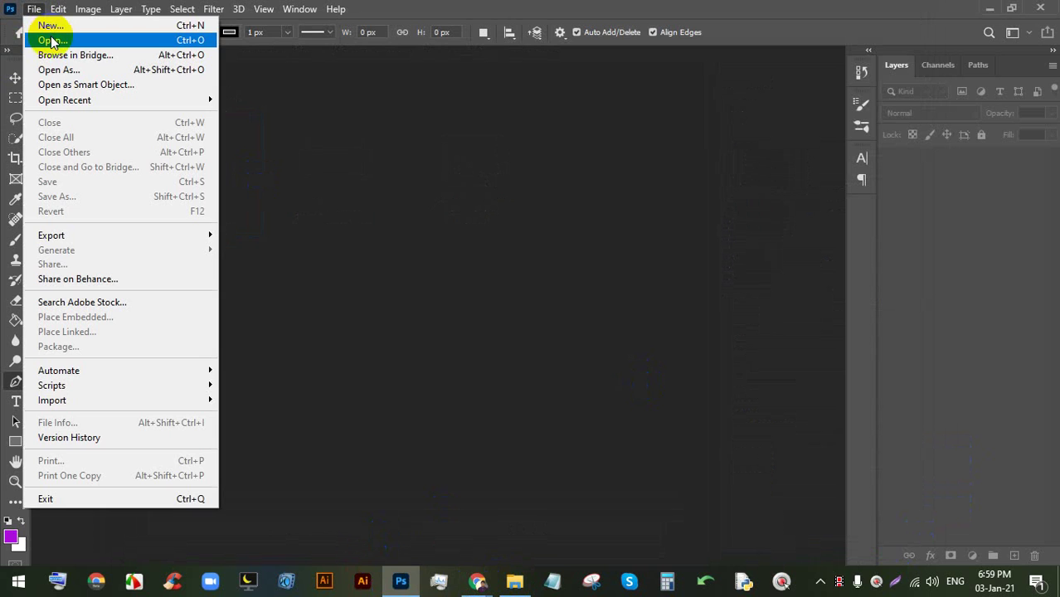
pyautogui.click(52, 41)
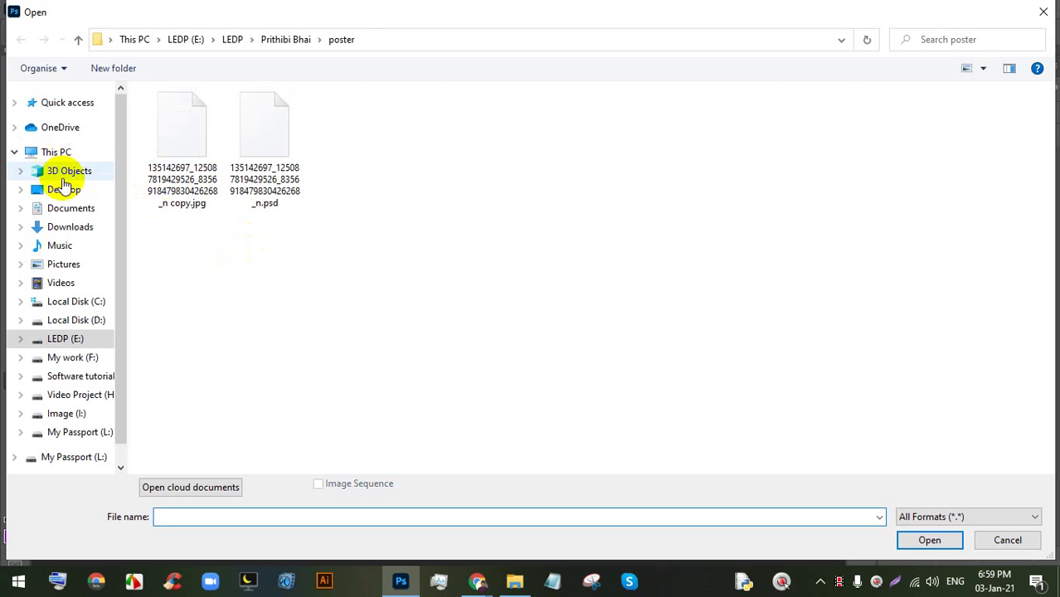
pyautogui.click(71, 208)
pyautogui.click(83, 228)
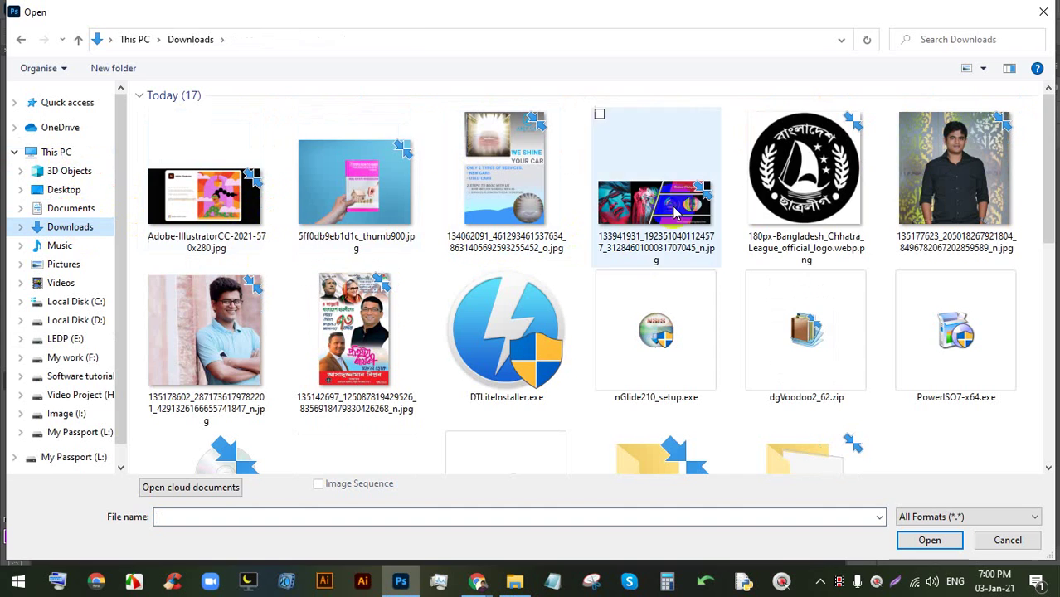
pyautogui.doubleClick(237, 203)
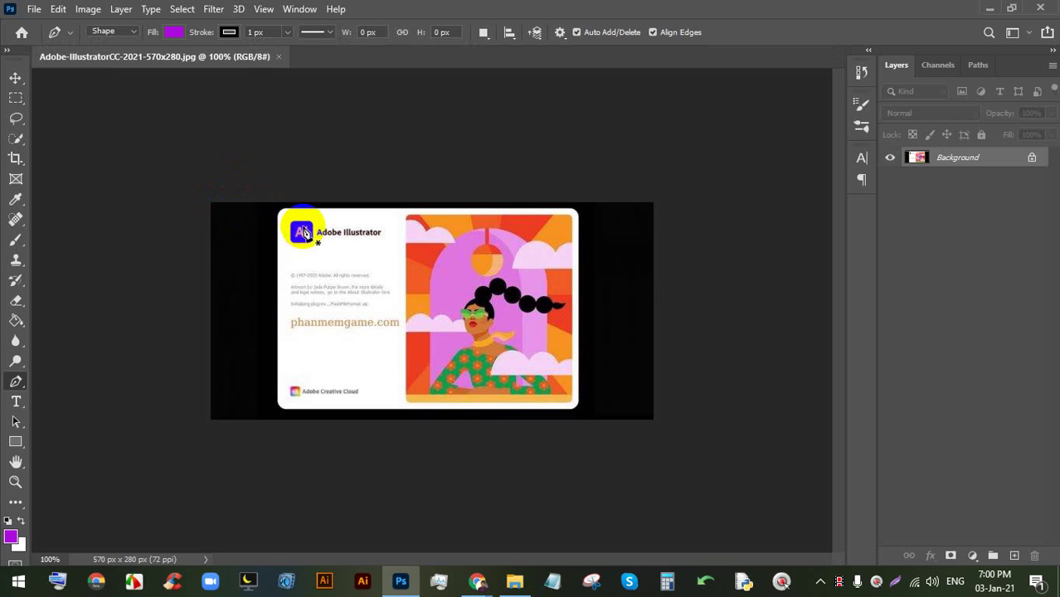
# - Set the Pen tool to Path mode, draw a path around the card and convert it to a selection
pyautogui.scroll(5, 304, 232)
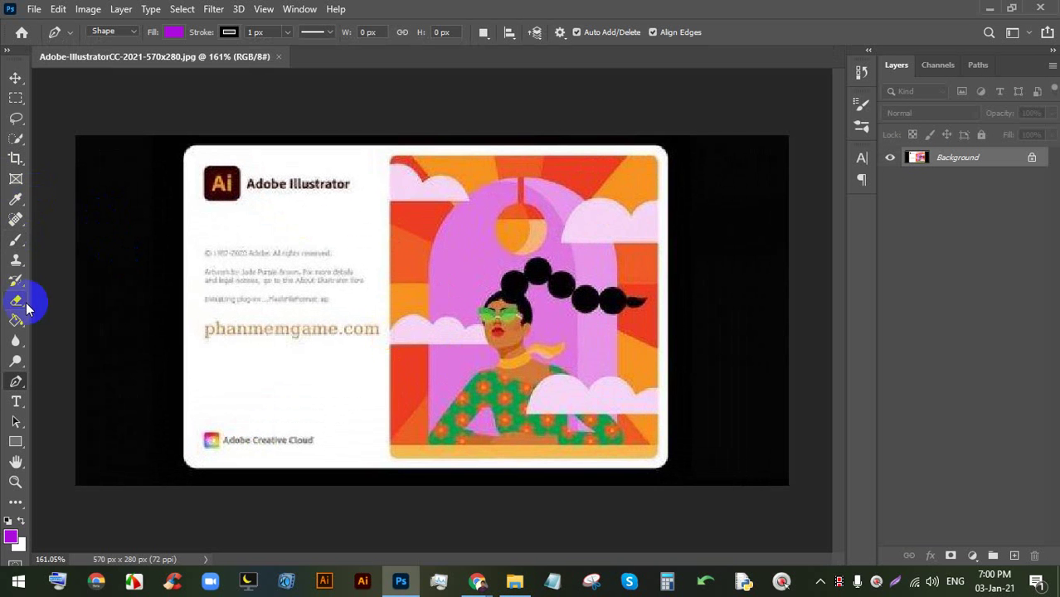
pyautogui.rightClick(21, 383)
pyautogui.click(72, 379)
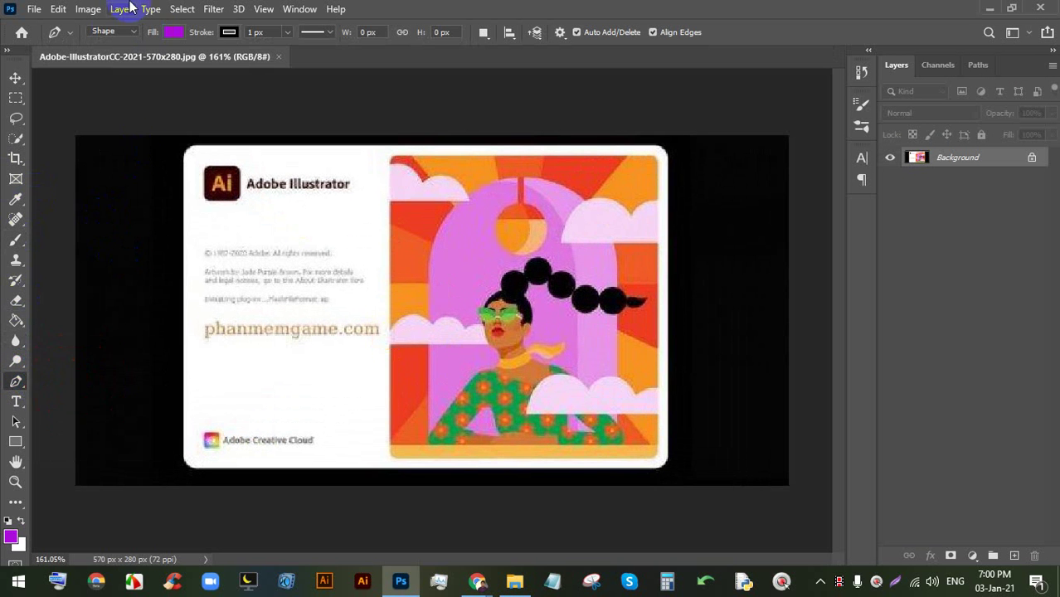
pyautogui.click(111, 32)
pyautogui.click(108, 56)
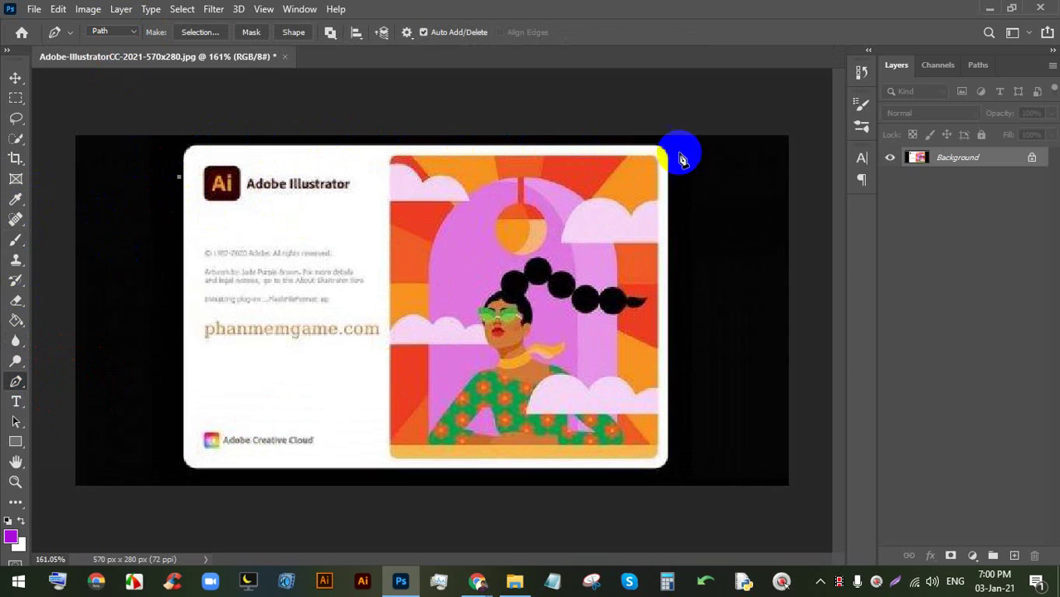
pyautogui.click(726, 154)
pyautogui.click(720, 462)
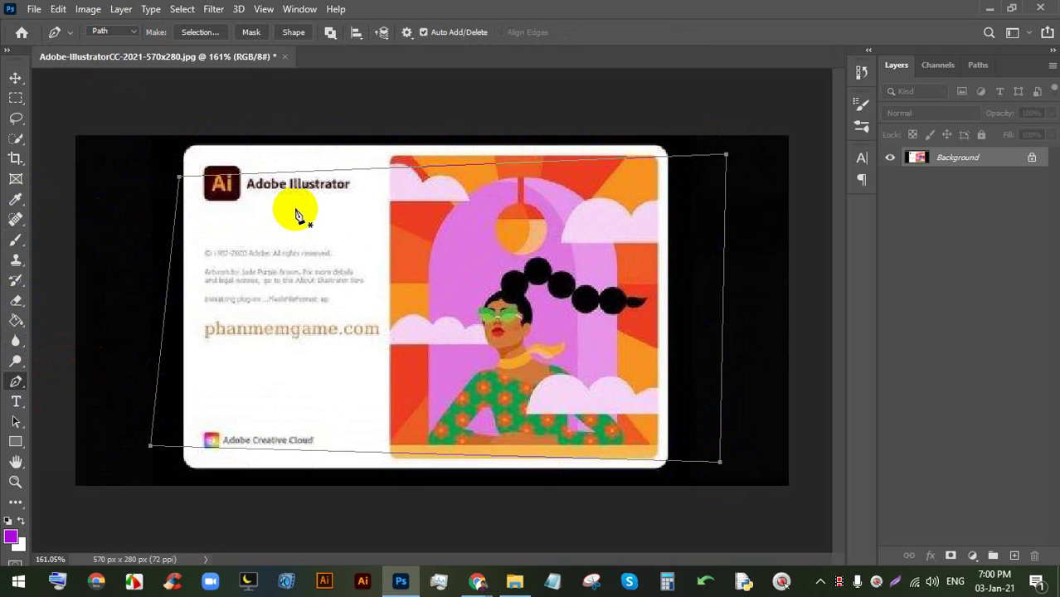
pyautogui.hotkey('ctrl', 'Return')
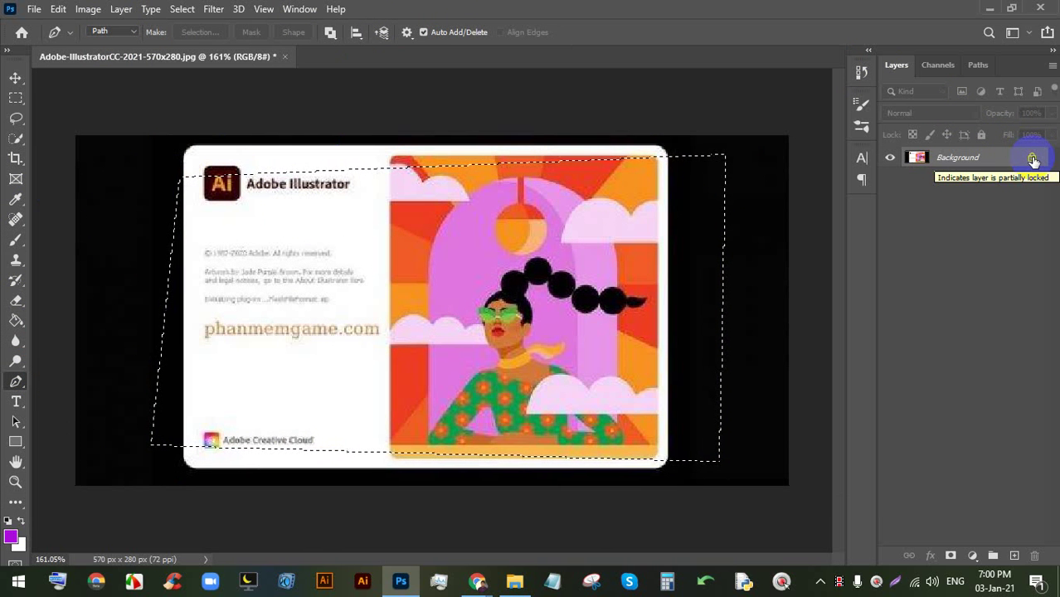
# - Unlock the background as Layer 0, invert the selection, delete the black surround, then undo it
pyautogui.click(1033, 160)
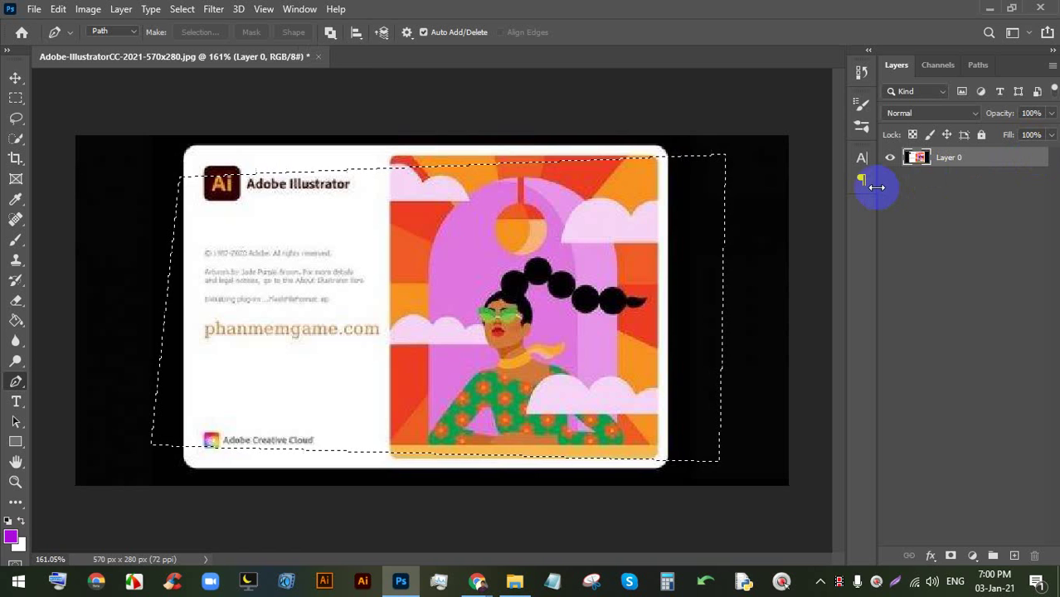
pyautogui.hotkey('ctrl', 'shift', 'i')
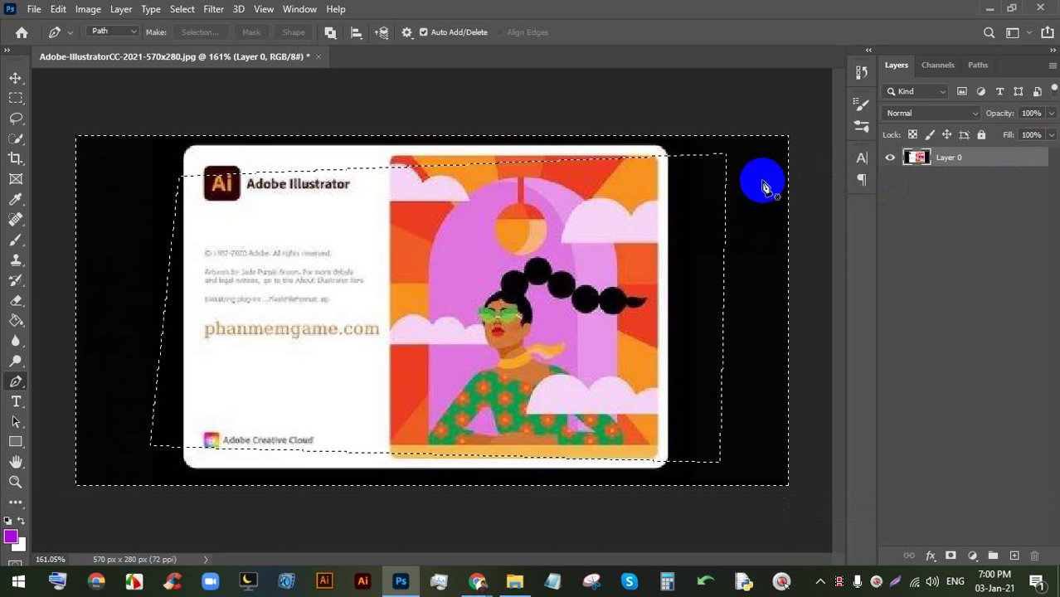
pyautogui.press('BackSpace')
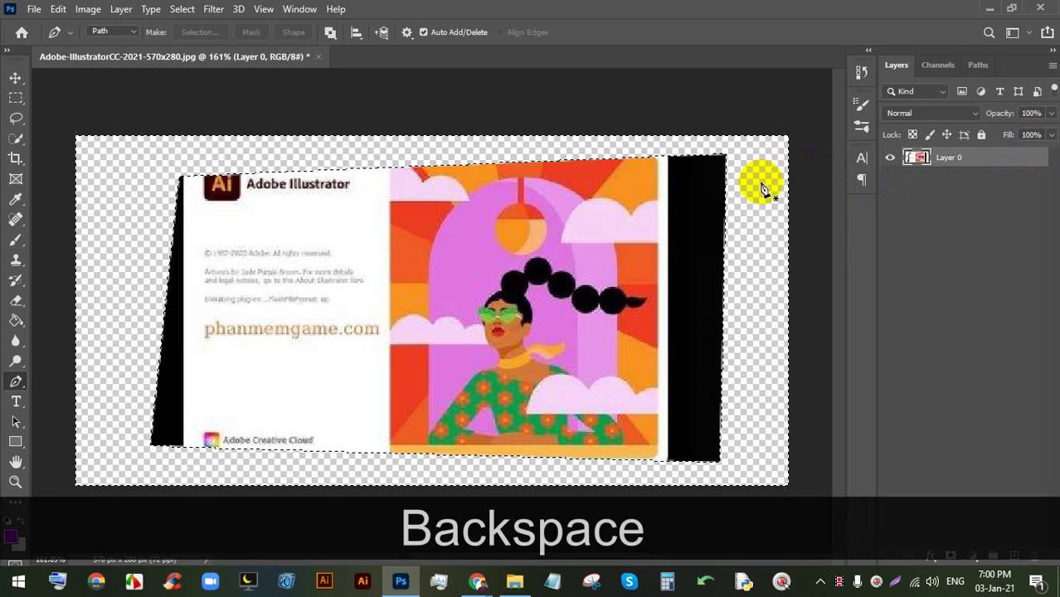
pyautogui.hotkey('ctrl', 'z')
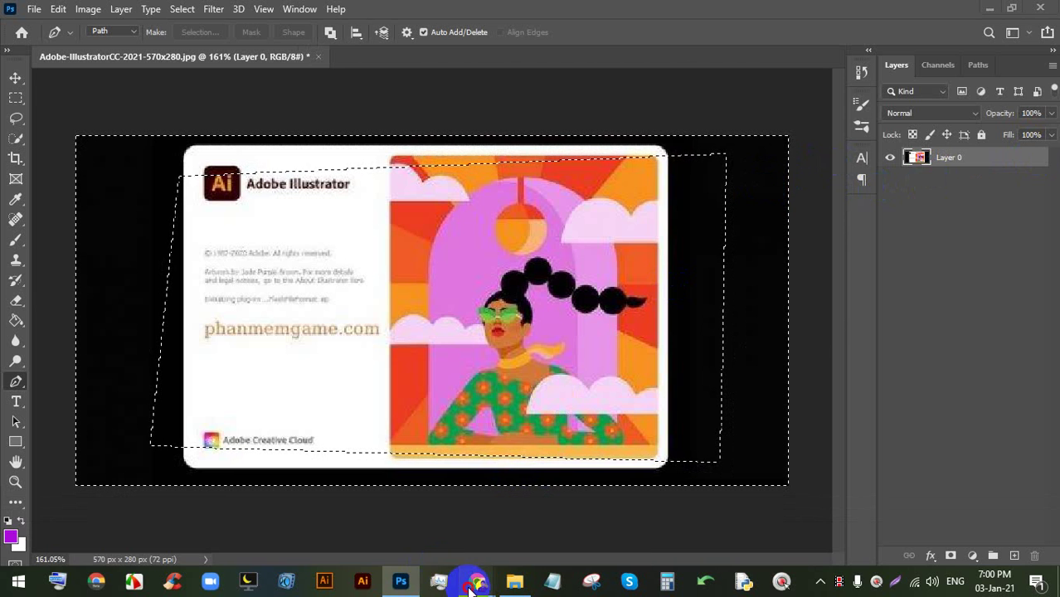
# - After checking the Meet call, undo the last step and clear the selection
pyautogui.moveTo(477, 581)
pyautogui.click(415, 515)
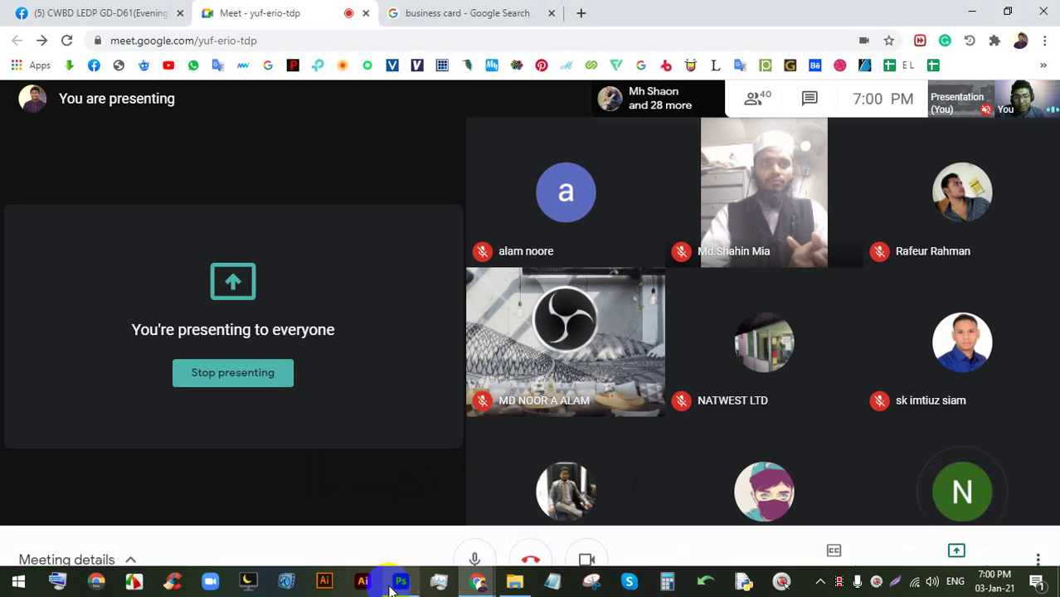
pyautogui.click(400, 581)
pyautogui.hotkey('ctrl', 'z')
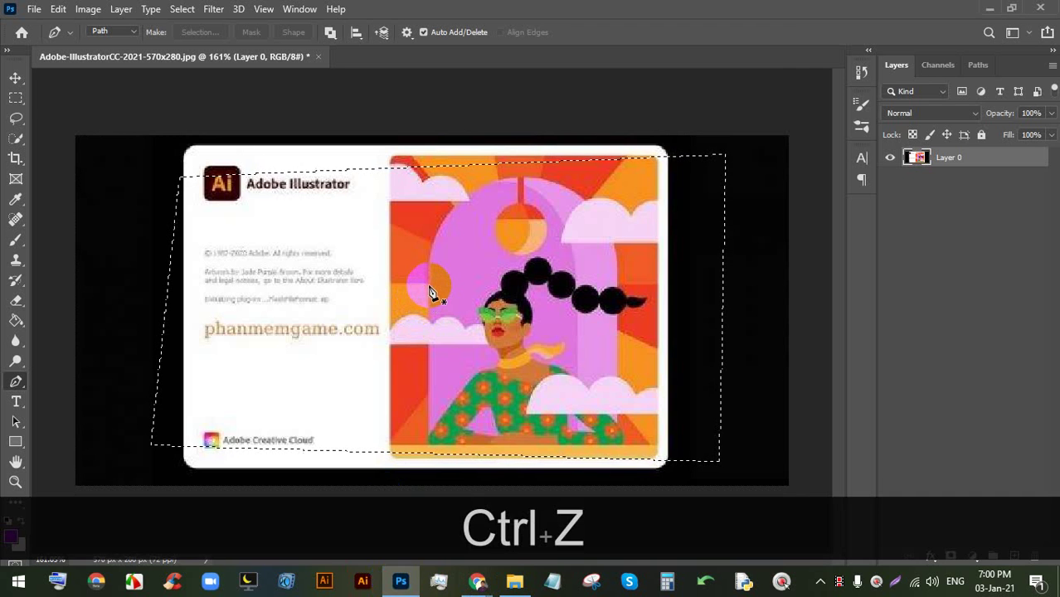
pyautogui.hotkey('ctrl', 'd')
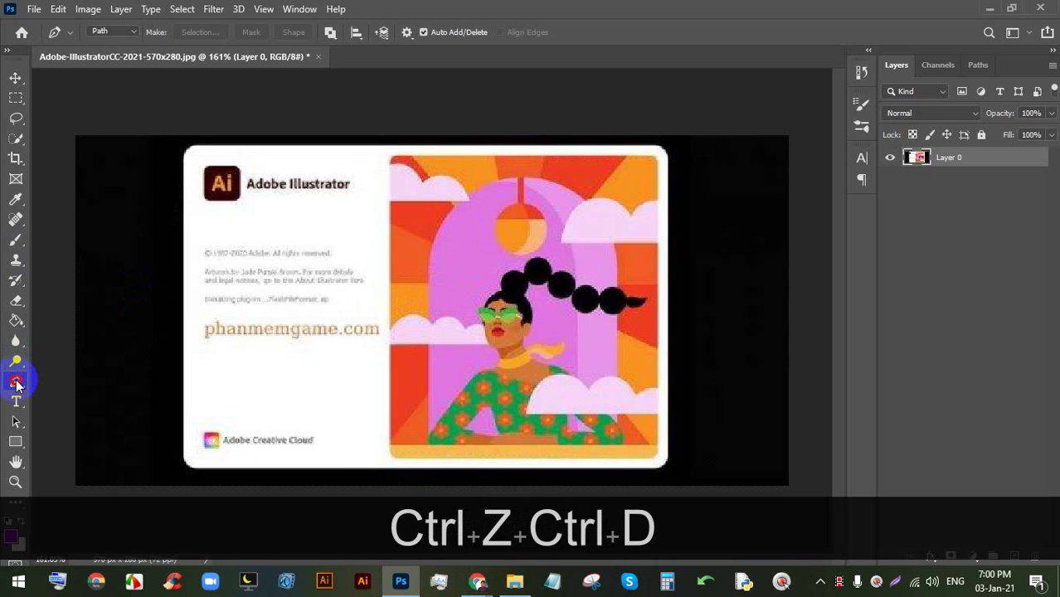
# - Start a pen path across the card's text and right side, then set it aside
pyautogui.click(252, 235)
pyautogui.click(645, 235)
pyautogui.click(608, 413)
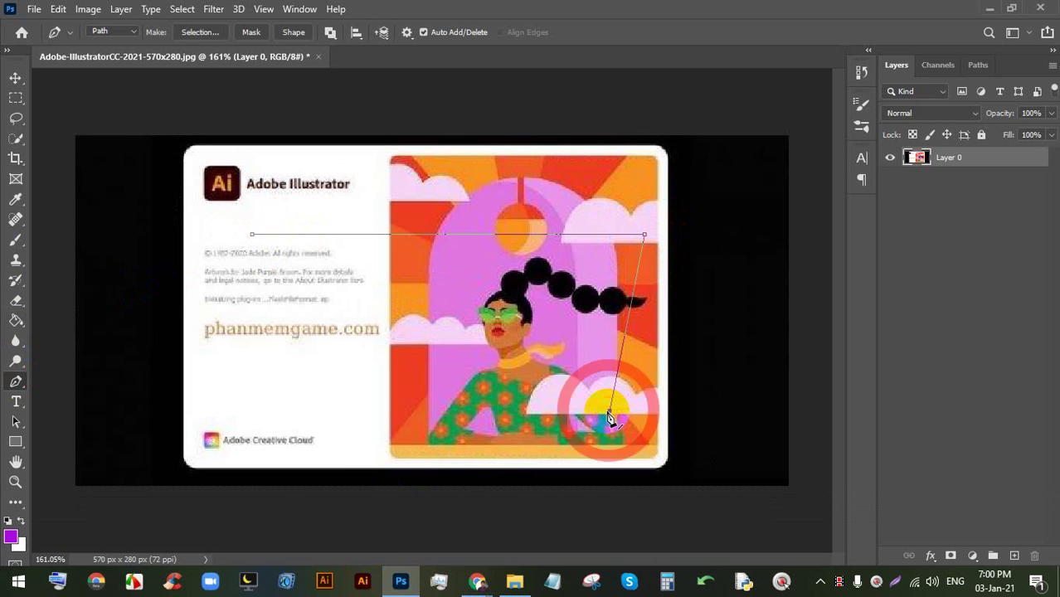
pyautogui.press('Return')
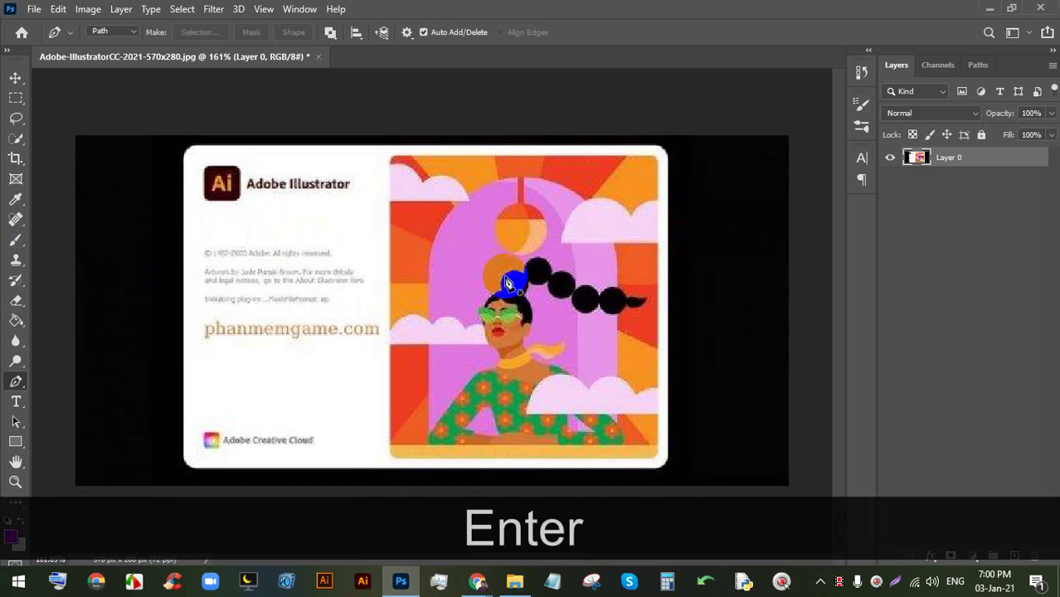
# - Draw a new path with corners outside the card on the left, top-right, lower-right and bottom-left
pyautogui.click(142, 201)
pyautogui.click(763, 185)
pyautogui.click(706, 415)
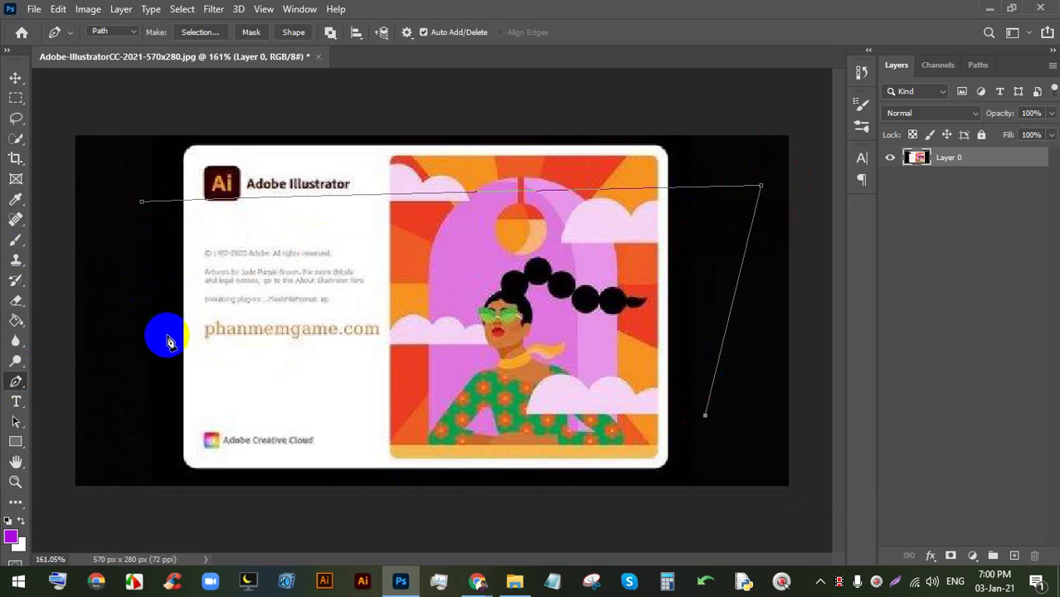
pyautogui.moveTo(93, 434); pyautogui.dragTo(96, 425)
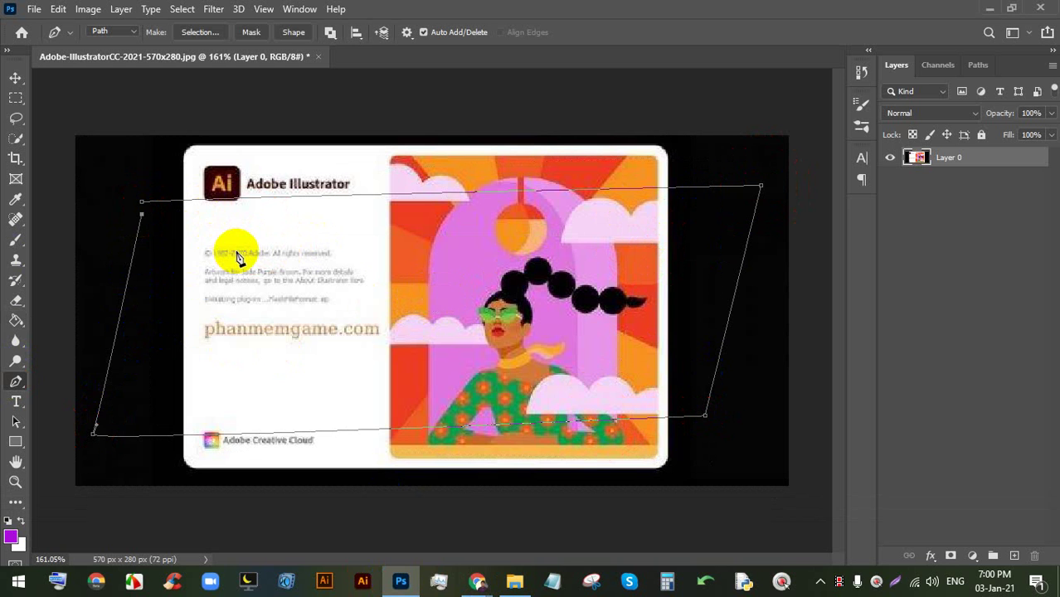
pyautogui.press('Return')
# - Add corner anchors at the artwork's right edge and the card's lower and far left, then return to Meet
pyautogui.click(644, 208)
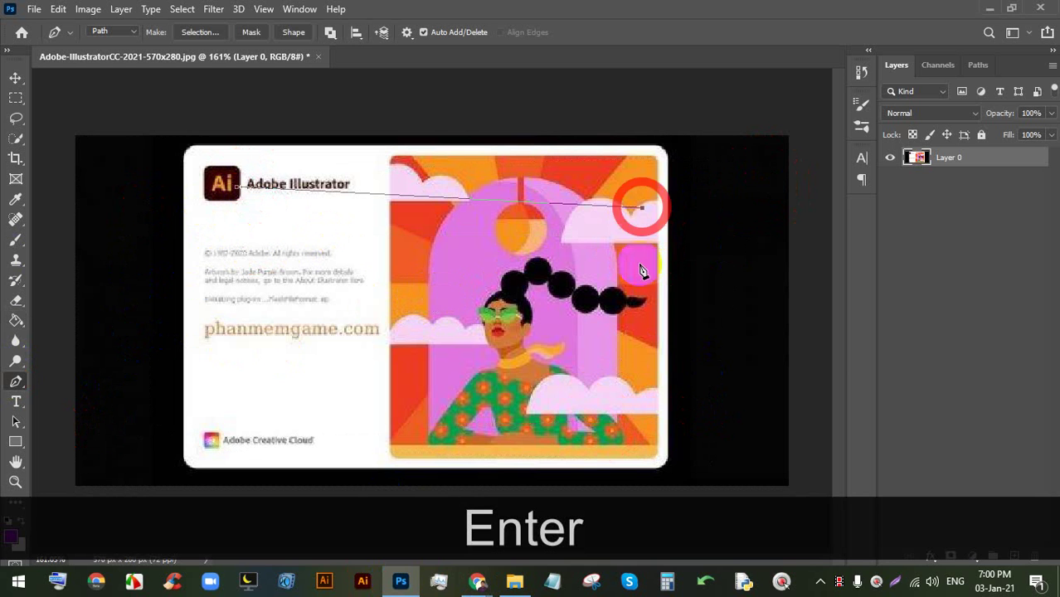
pyautogui.click(645, 383)
pyautogui.click(199, 374)
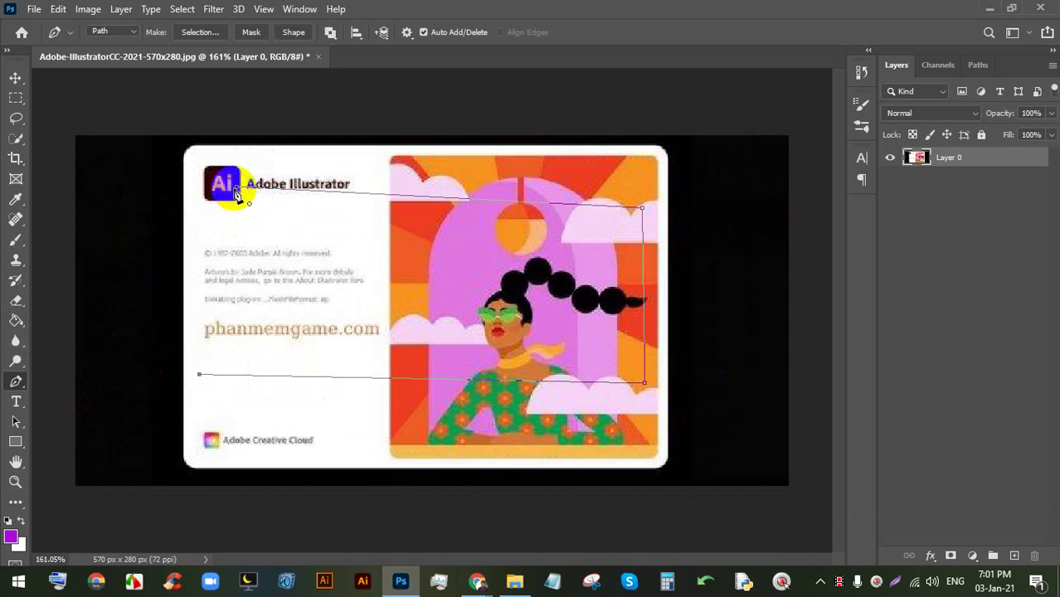
pyautogui.click(135, 196)
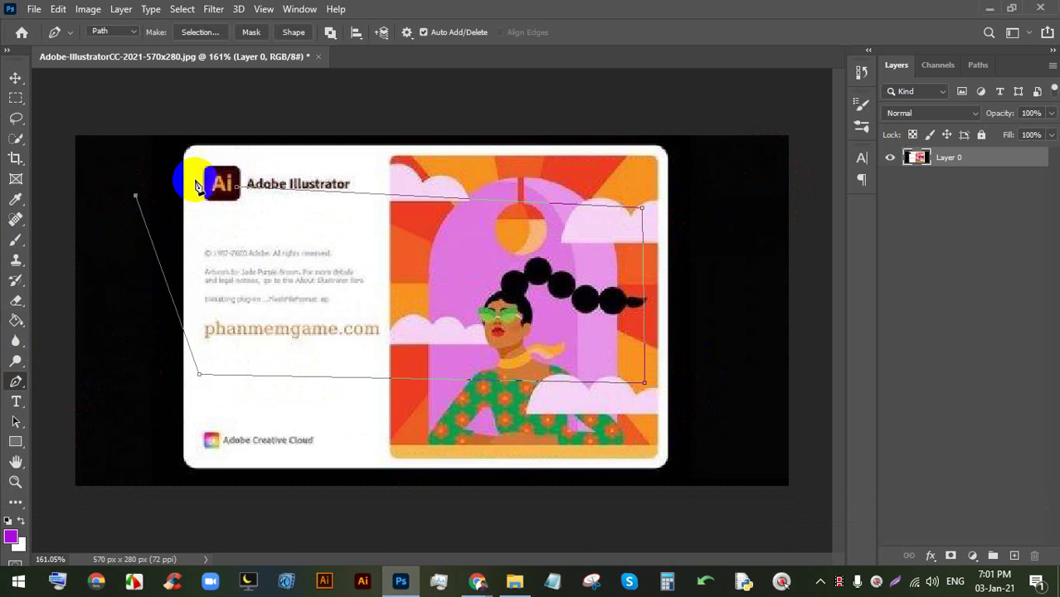
pyautogui.scroll(5, 236, 191)
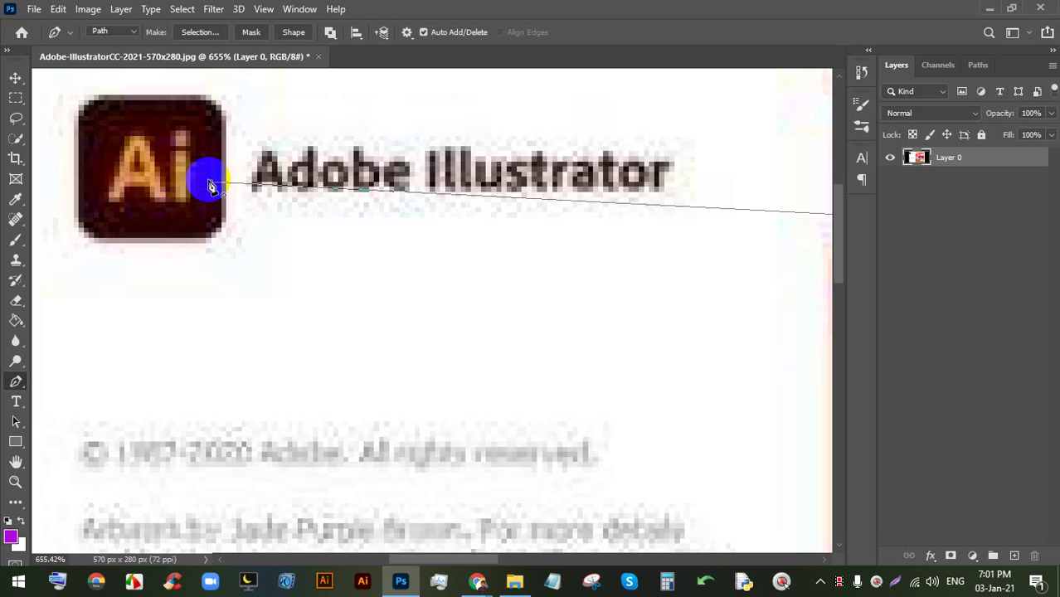
pyautogui.scroll(-6, 386, 260)
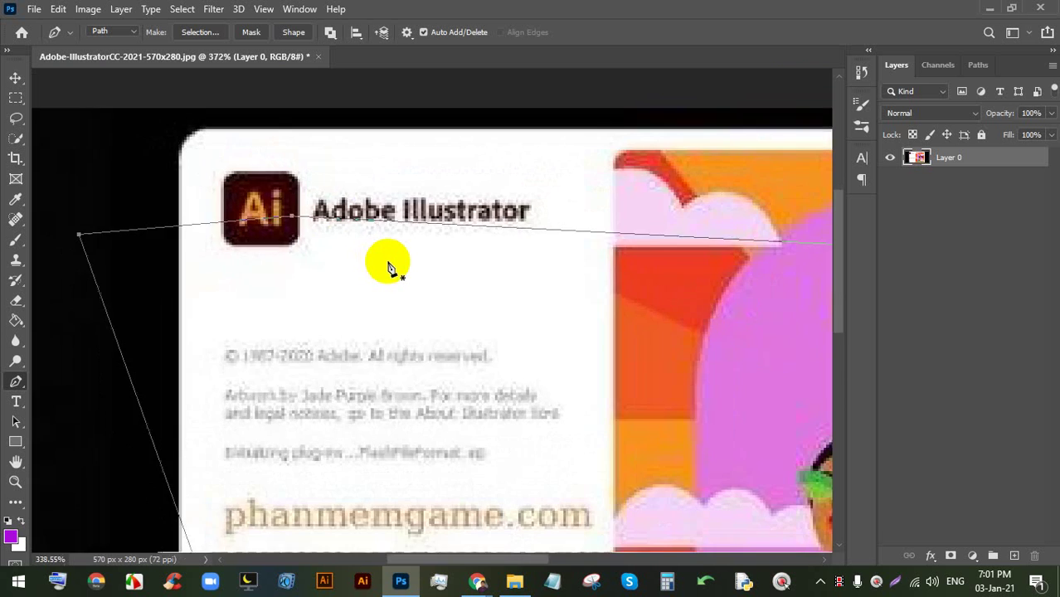
pyautogui.click(476, 584)
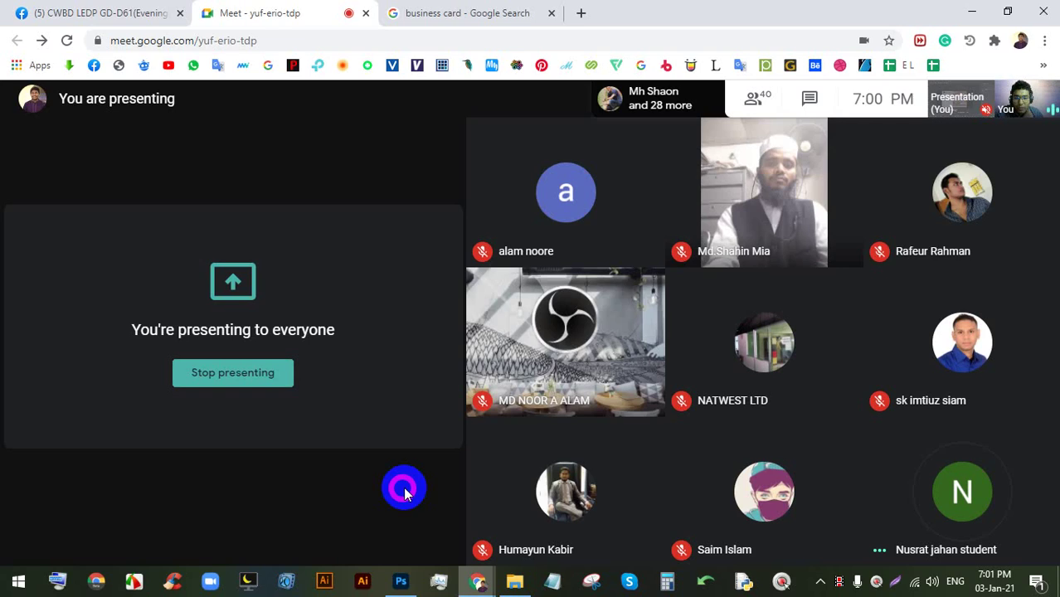
# - Stop presenting, re-share Your entire screen, hide the sharing notice, unmute the mic and return to Photoshop
pyautogui.click(273, 373)
pyautogui.click(953, 548)
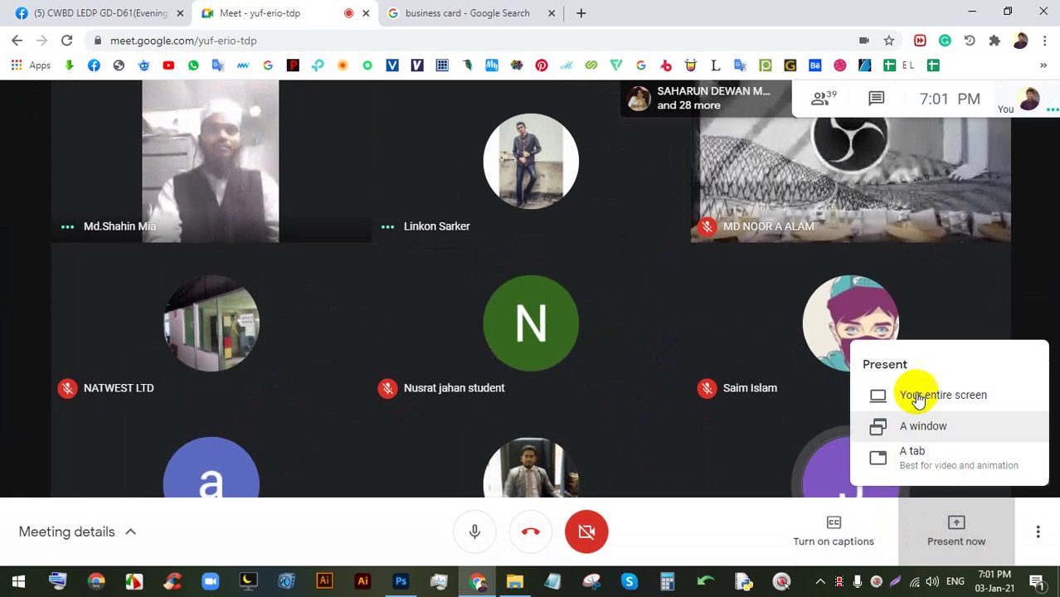
pyautogui.click(924, 395)
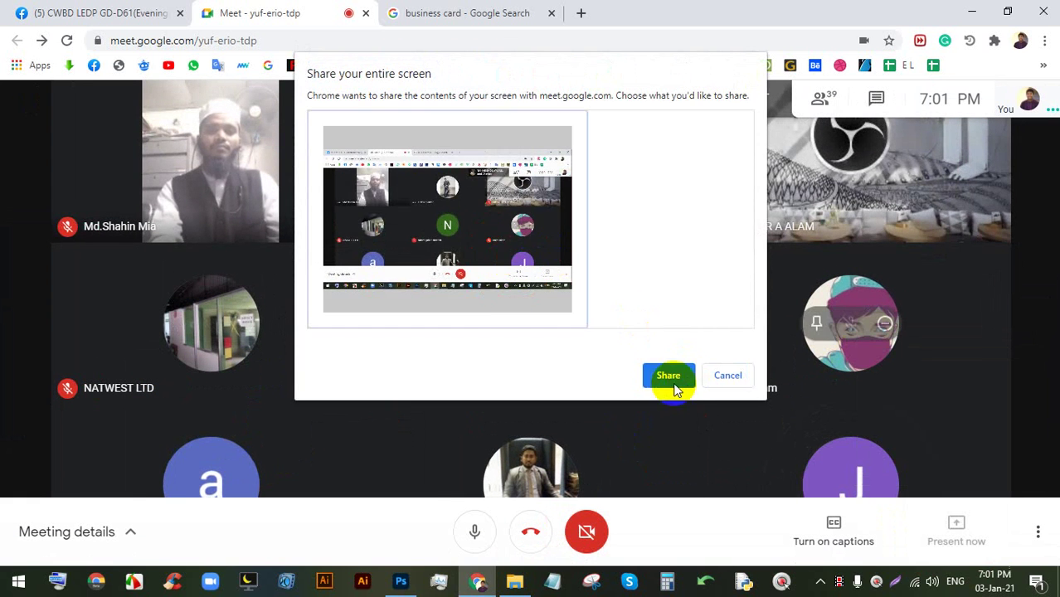
pyautogui.click(670, 377)
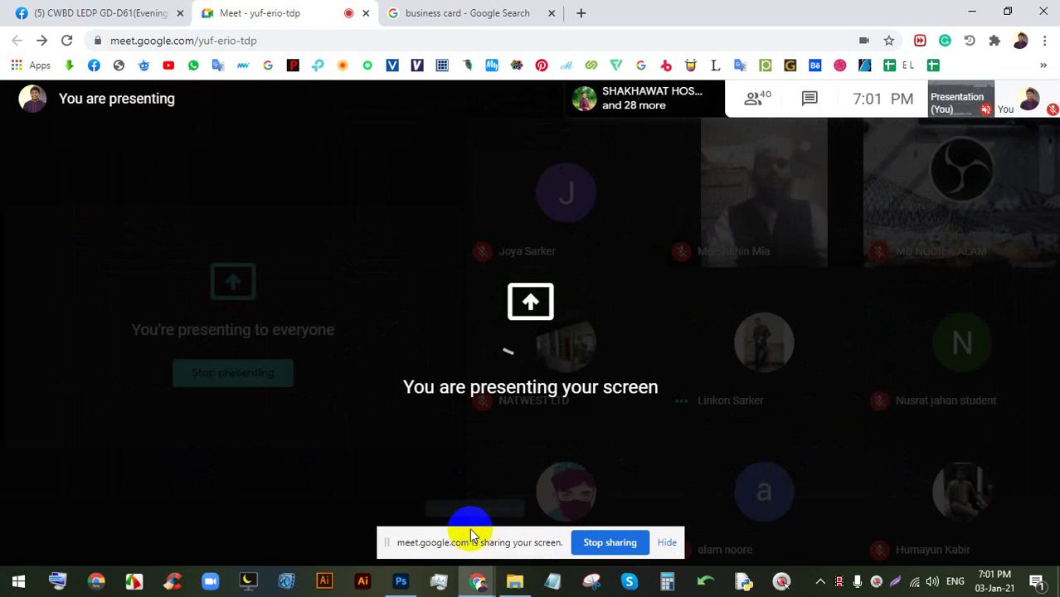
pyautogui.click(667, 543)
pyautogui.click(478, 529)
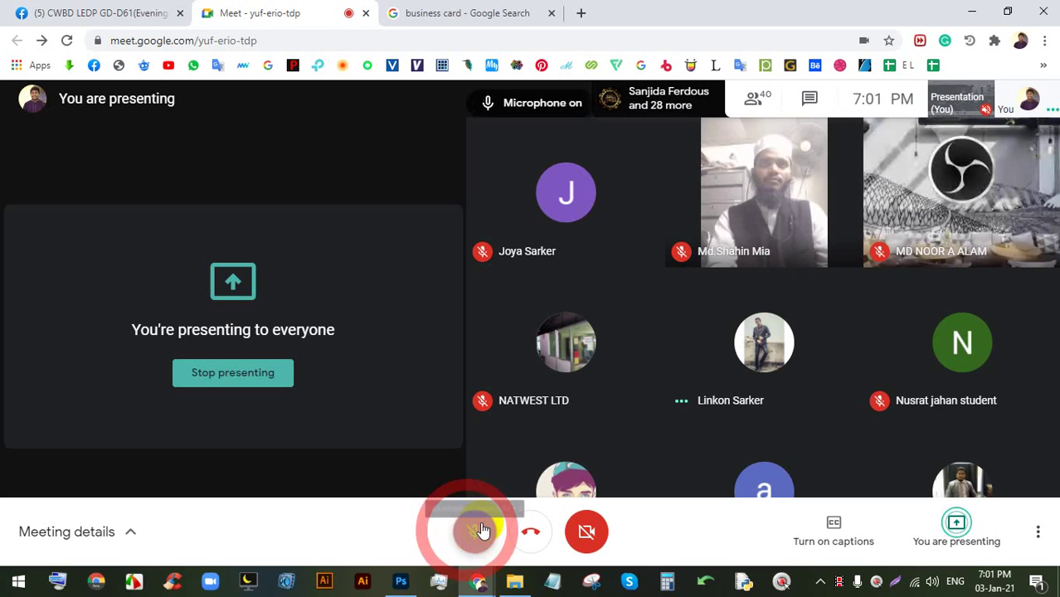
pyautogui.click(400, 579)
# - Undo the old pen anchor points on the Illustrator splash image until none remain
pyautogui.scroll(3, 417, 382)
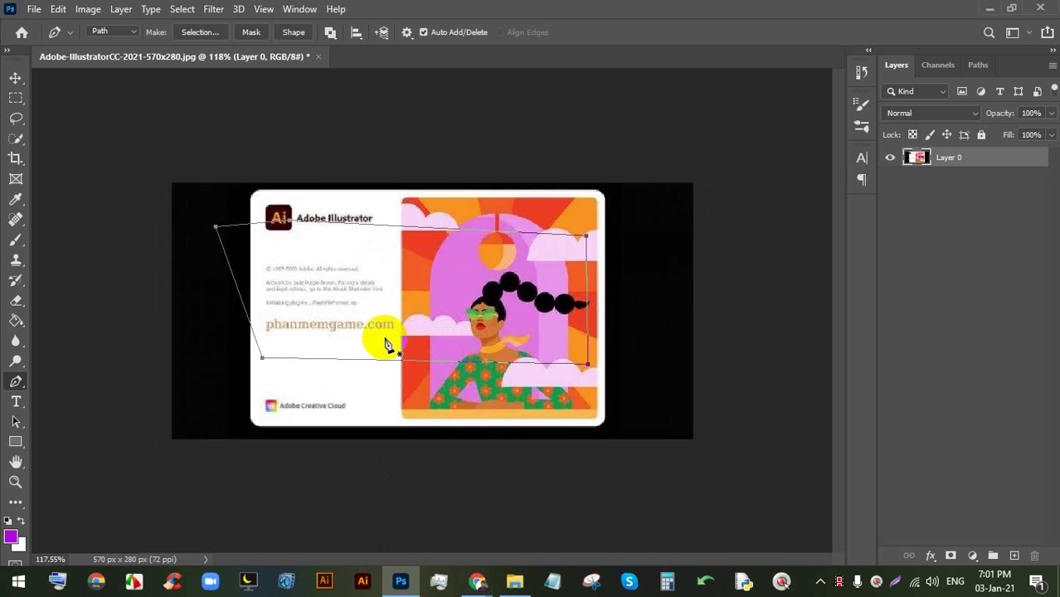
pyautogui.scroll(-2, 374, 289)
pyautogui.scroll(4, 378, 289)
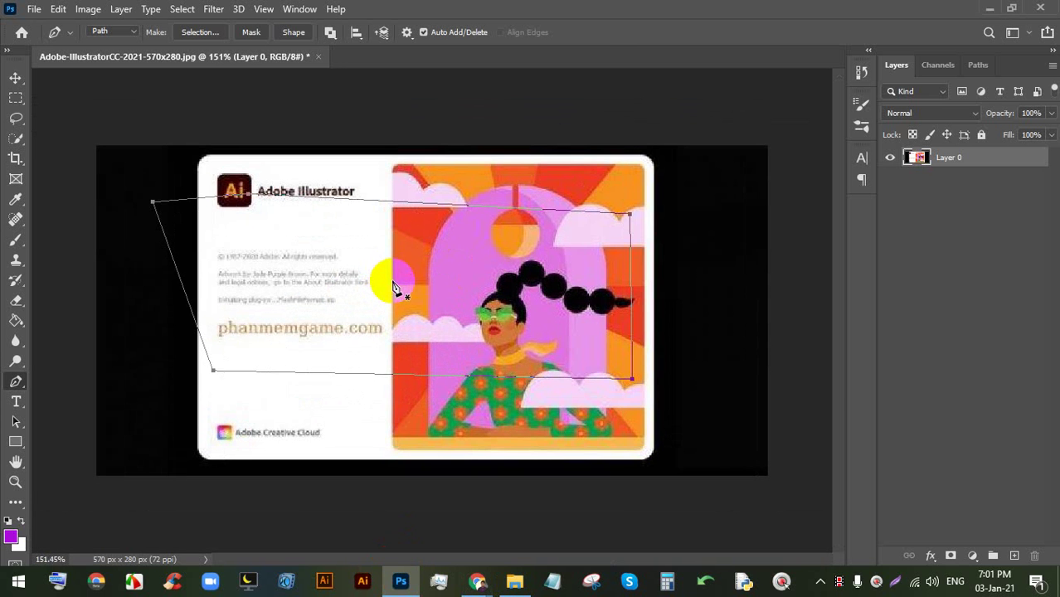
pyautogui.hotkey('ctrl', 'z')
pyautogui.hotkey('ctrl', 'z')
pyautogui.hotkey('ctrl', 'z')
pyautogui.hotkey('ctrl', 'z')
pyautogui.hotkey('ctrl', 'z')
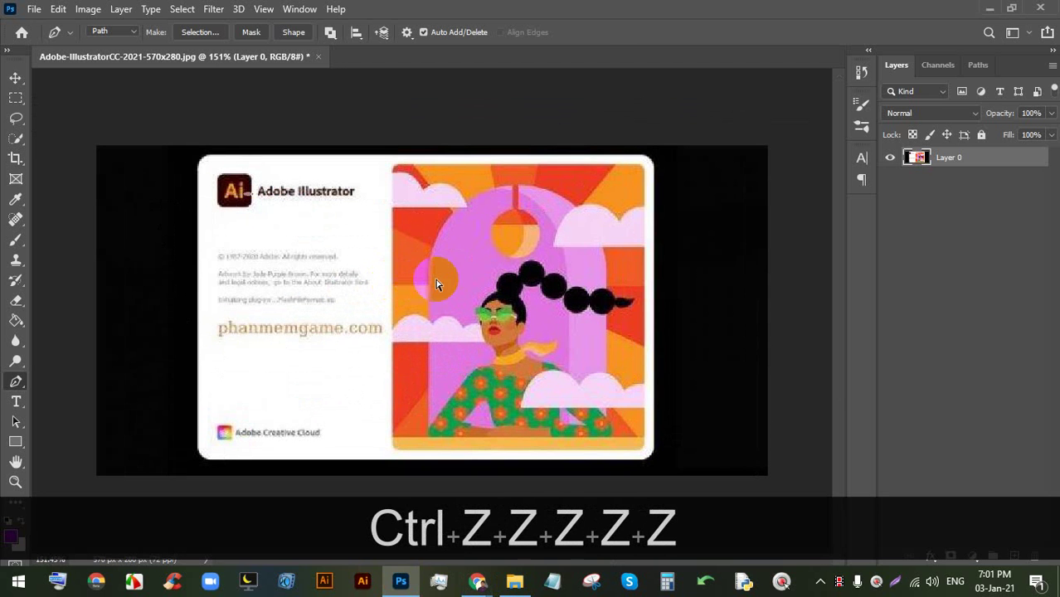
pyautogui.scroll(-2, 349, 232)
pyautogui.scroll(2, 269, 249)
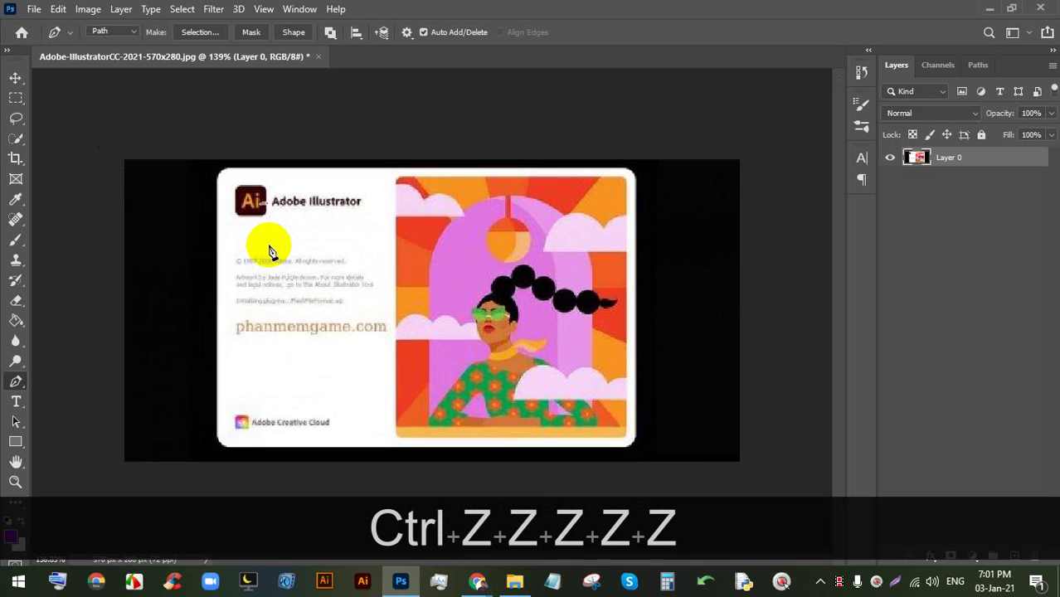
pyautogui.scroll(2, 270, 249)
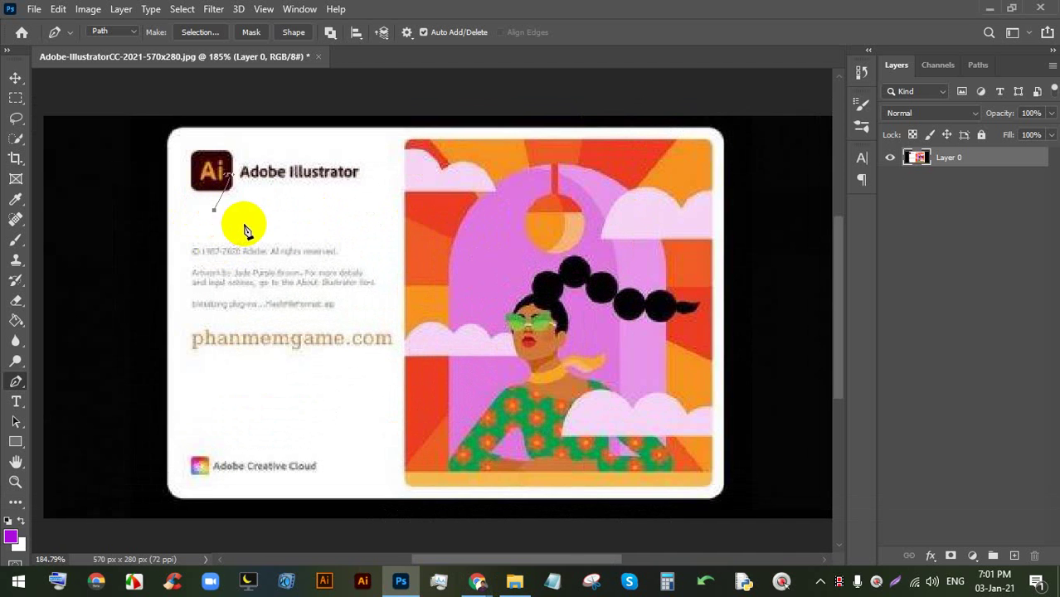
pyautogui.click(254, 212)
pyautogui.hotkey('ctrl', 'z')
pyautogui.hotkey('ctrl', 'z')
pyautogui.hotkey('ctrl', 'z')
pyautogui.hotkey('ctrl', 'z')
pyautogui.hotkey('ctrl', 'z')
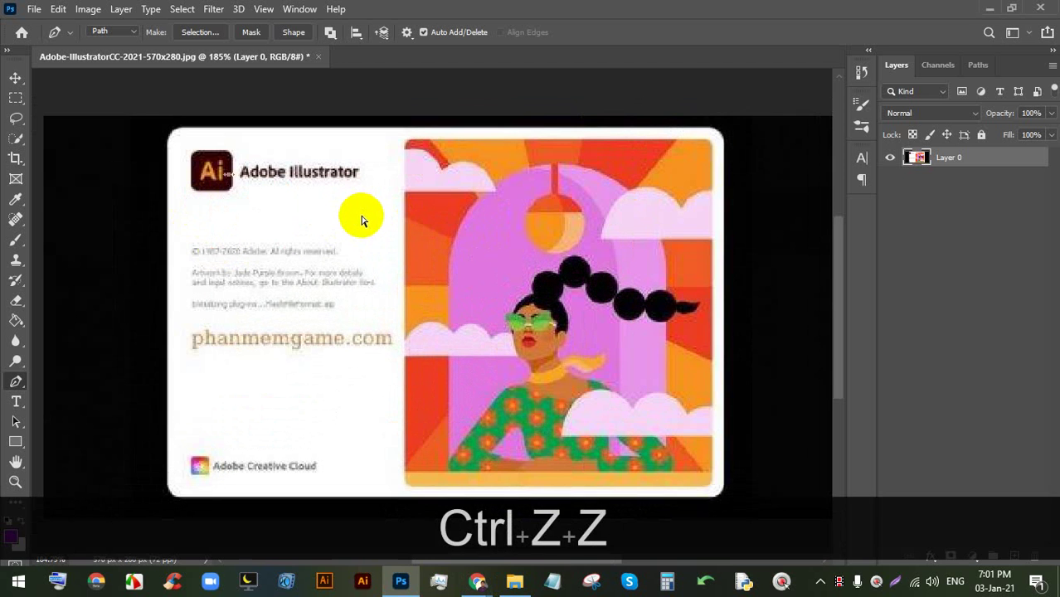
pyautogui.hotkey('ctrl', 'z')
pyautogui.hotkey('ctrl', 'z')
pyautogui.hotkey('ctrl', 'z')
pyautogui.hotkey('ctrl', 'z')
pyautogui.hotkey('ctrl', 'z')
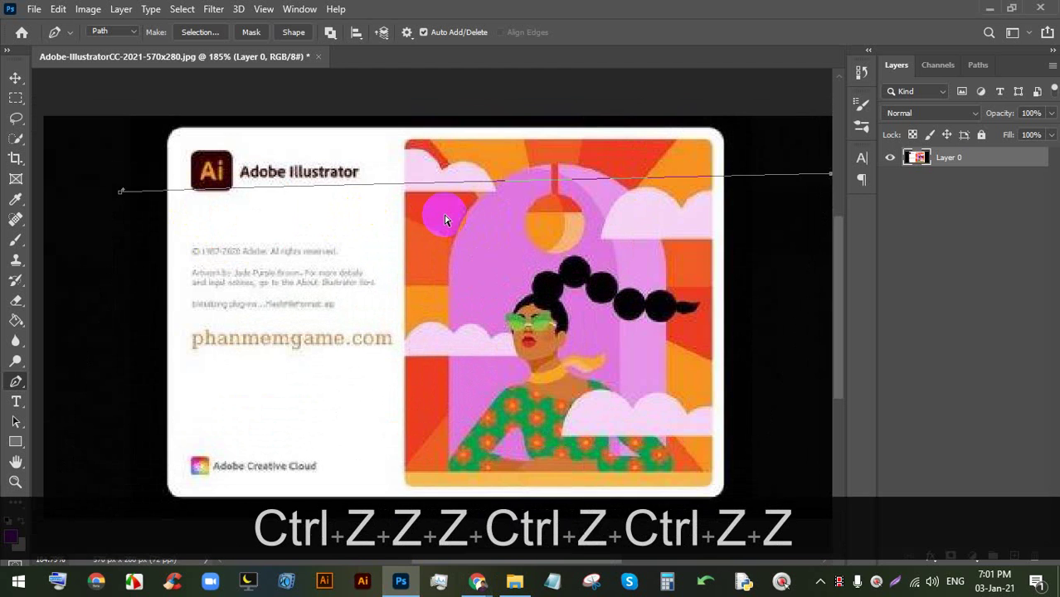
pyautogui.hotkey('ctrl', 'z')
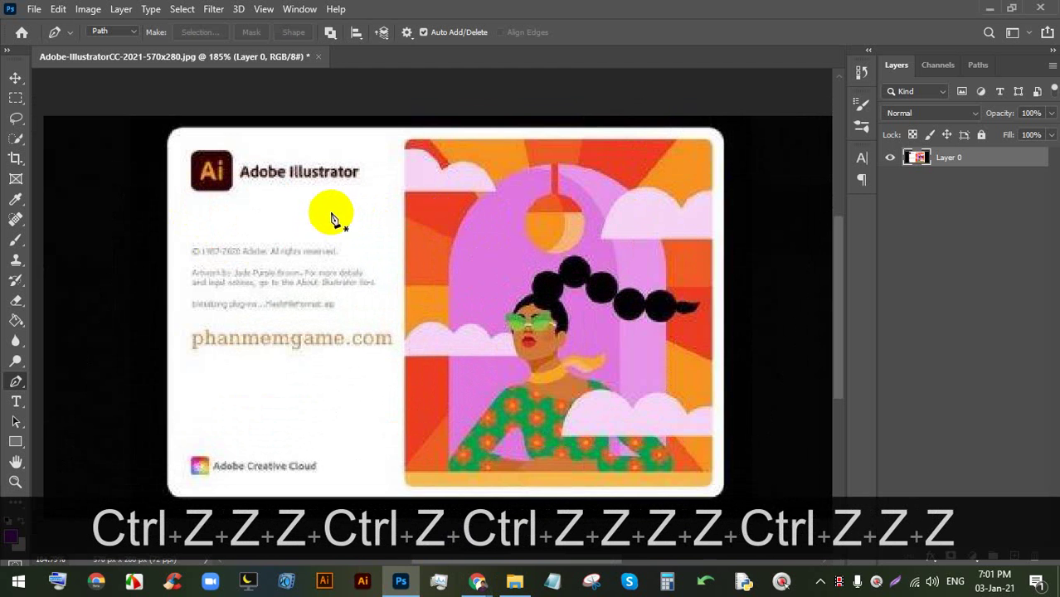
# - Draw a three-point open pen path below the Adobe Illustrator heading and finish it with Enter
pyautogui.click(303, 207)
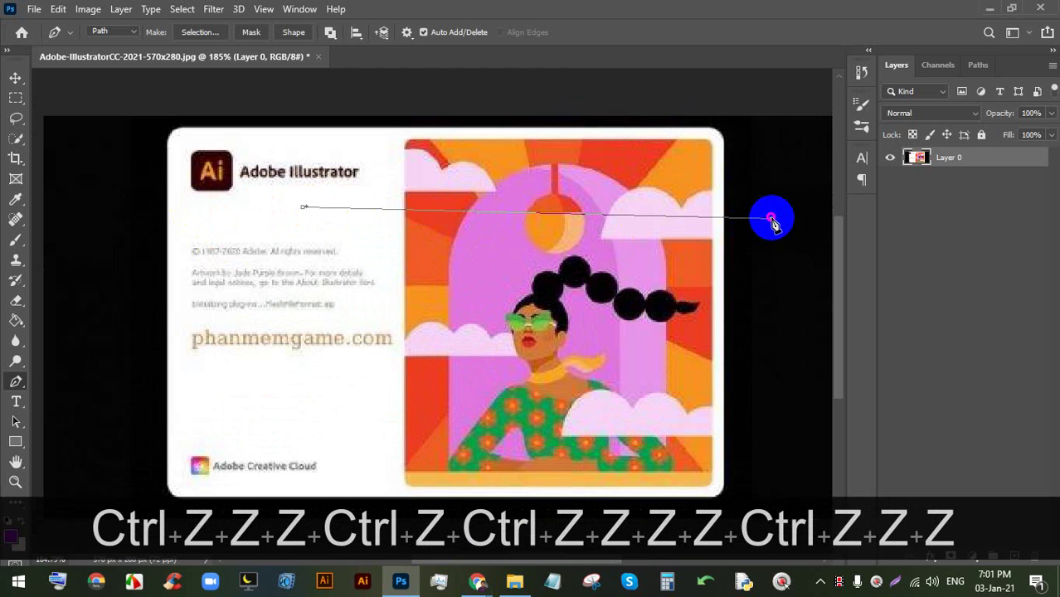
pyautogui.click(785, 471)
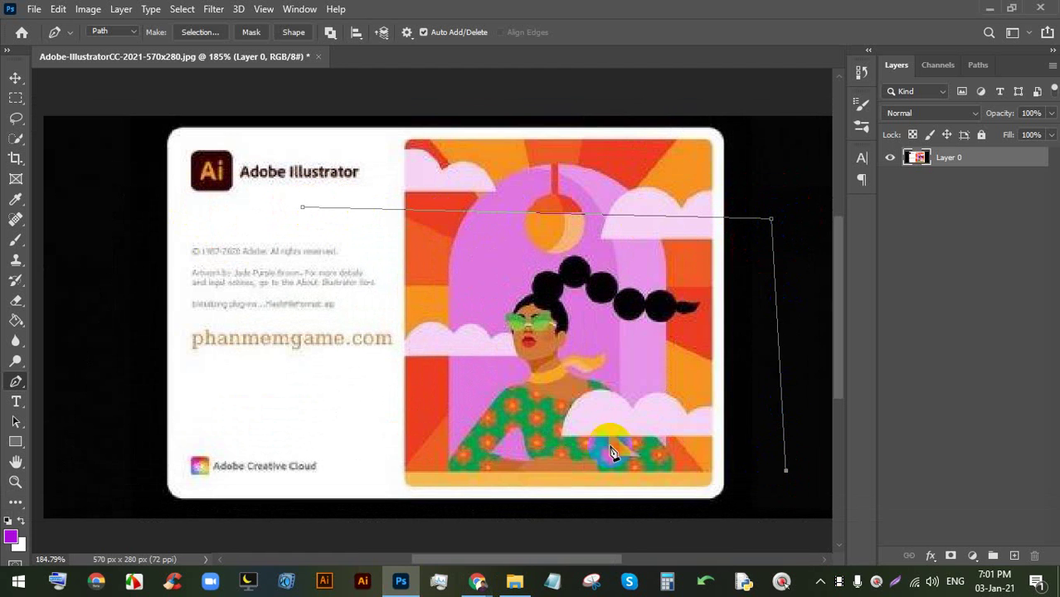
pyautogui.click(247, 438)
pyautogui.scroll(3, 283, 273)
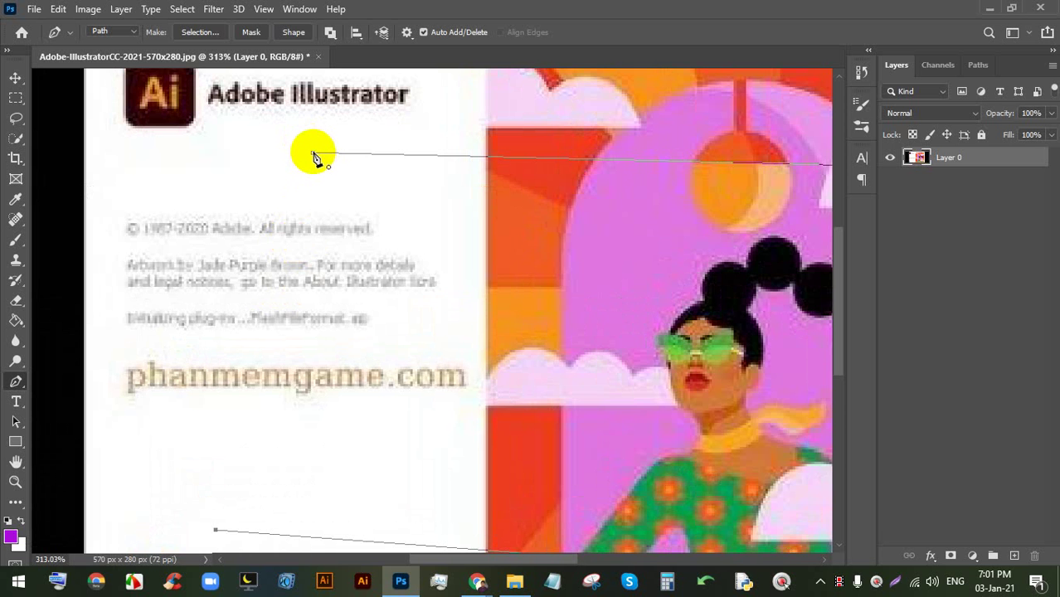
pyautogui.scroll(-5, 314, 155)
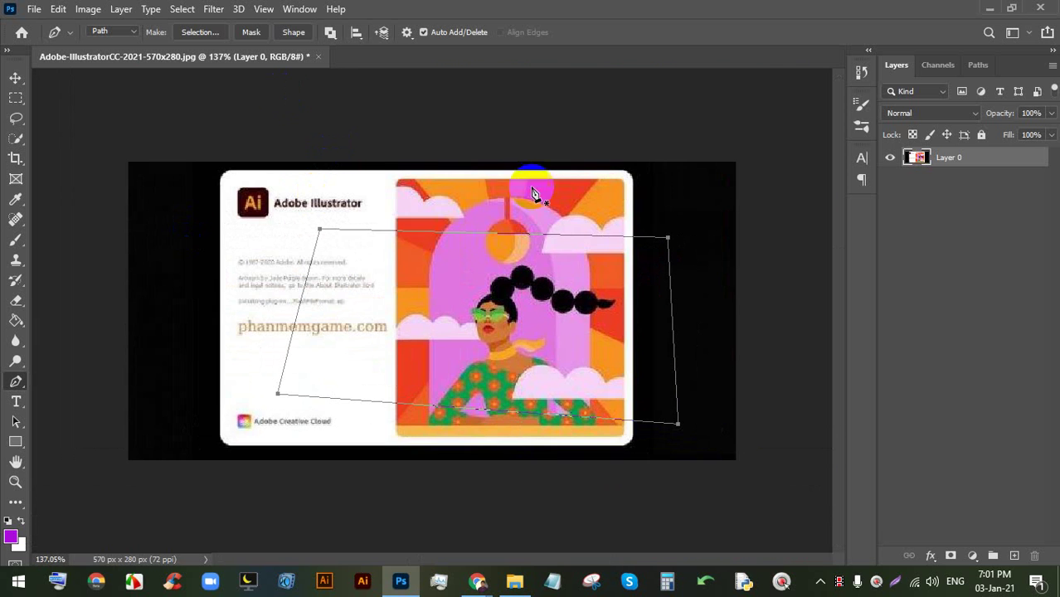
pyautogui.press('Return')
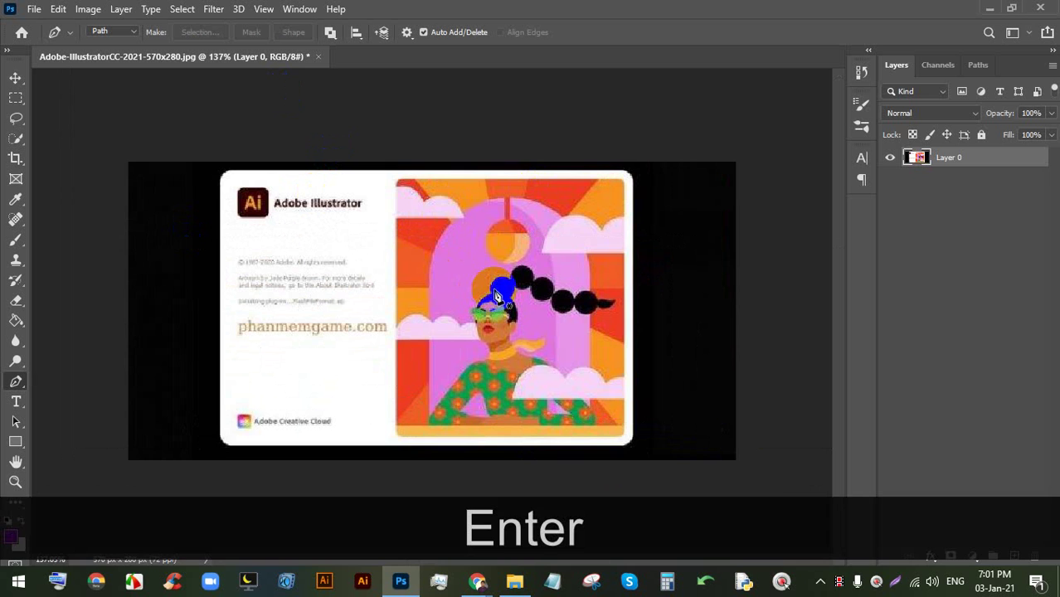
# - Draw a closed four-corner pen path around the image and finish it with Enter
pyautogui.scroll(3, 498, 296)
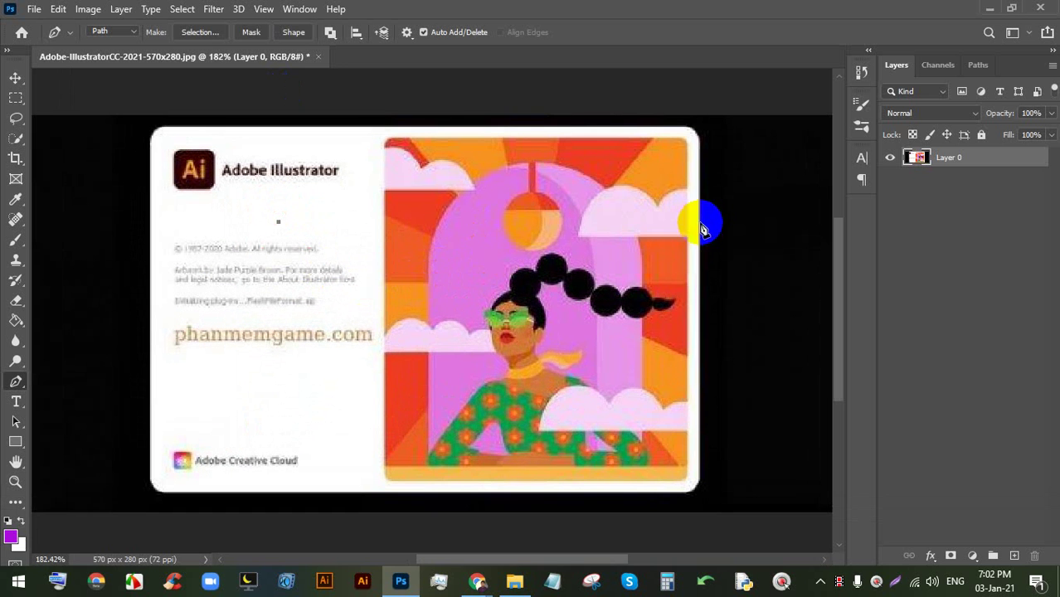
pyautogui.click(703, 222)
pyautogui.click(680, 406)
pyautogui.click(297, 413)
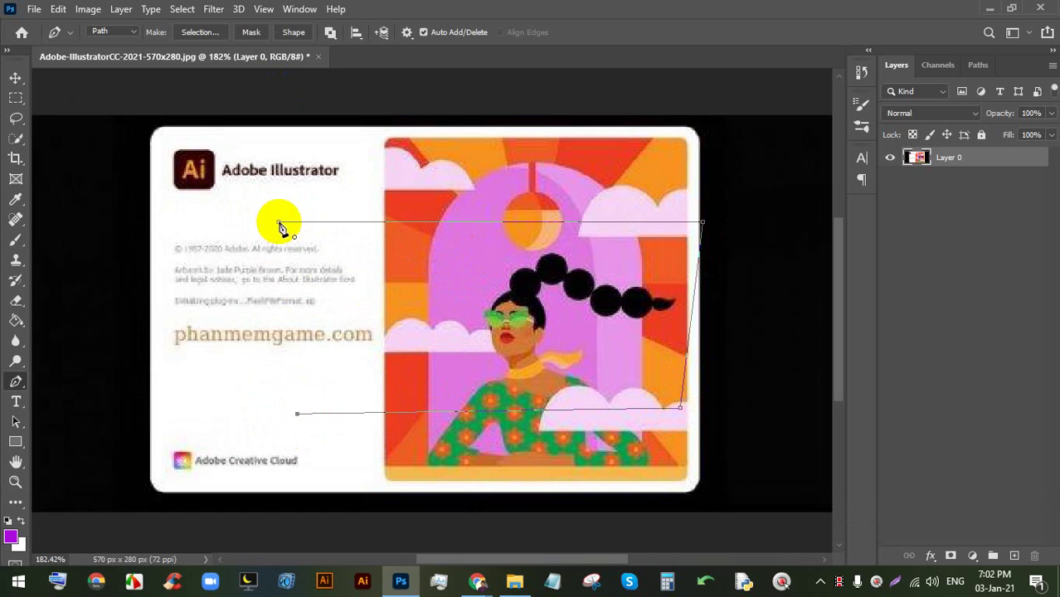
pyautogui.click(281, 225)
pyautogui.press('Return')
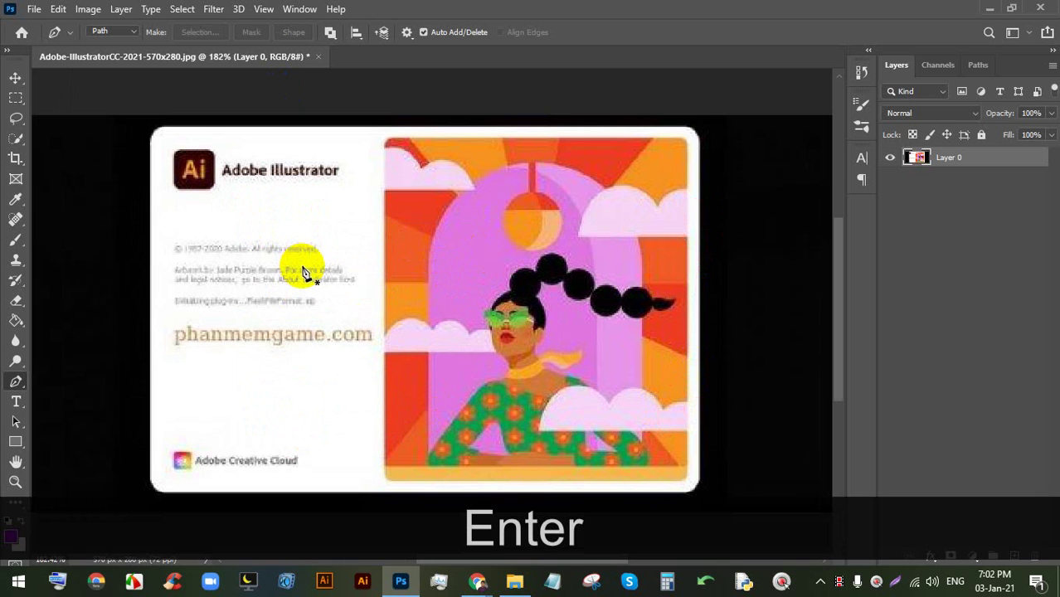
# - Draw a closed parallelogram path above the copyright text and convert it to a selection with Ctrl+Enter
pyautogui.click(304, 236)
pyautogui.click(747, 235)
pyautogui.click(711, 340)
pyautogui.click(323, 343)
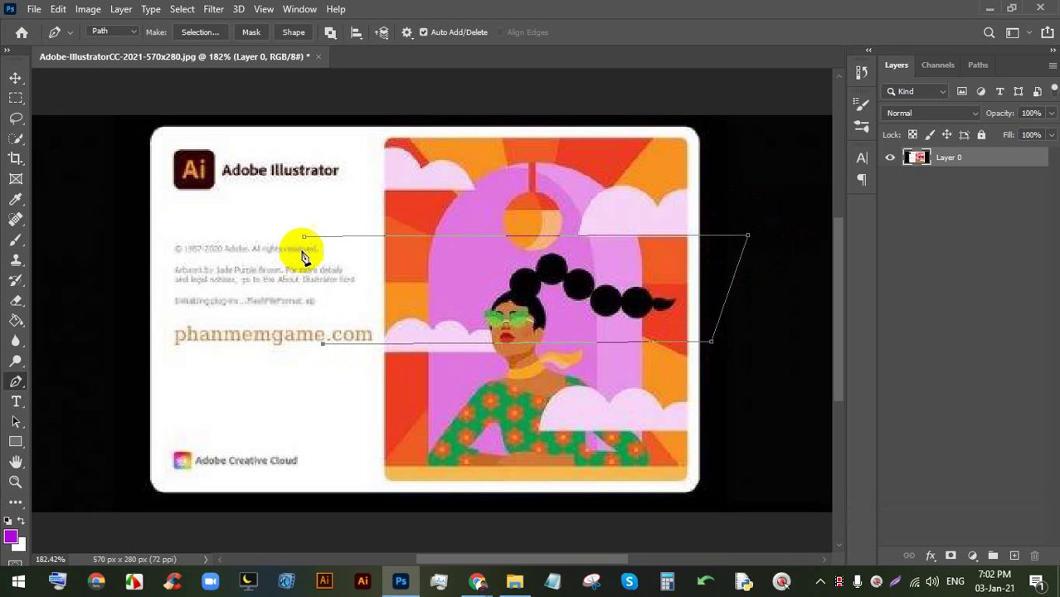
pyautogui.click(305, 237)
pyautogui.hotkey('ctrl', 'Return')
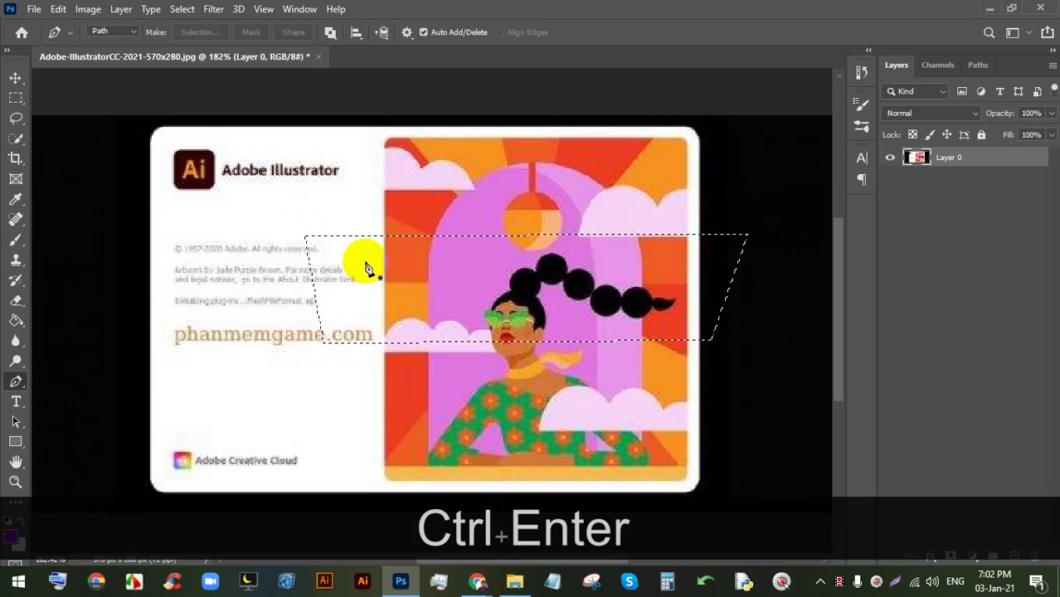
# - Draw a closed triangle path across the image and turn it into a selection
pyautogui.click(477, 580)
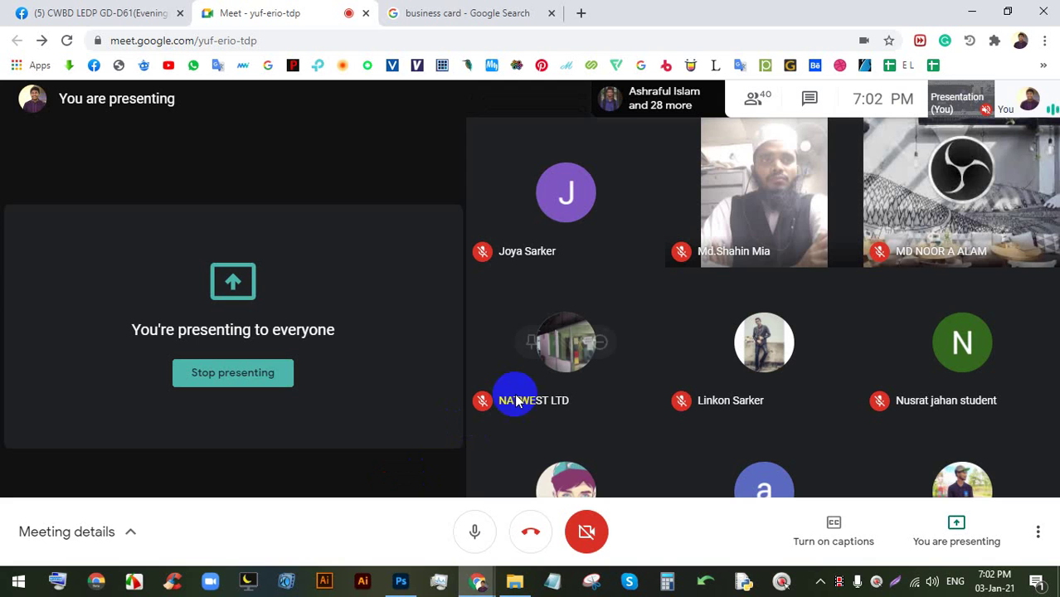
pyautogui.click(401, 581)
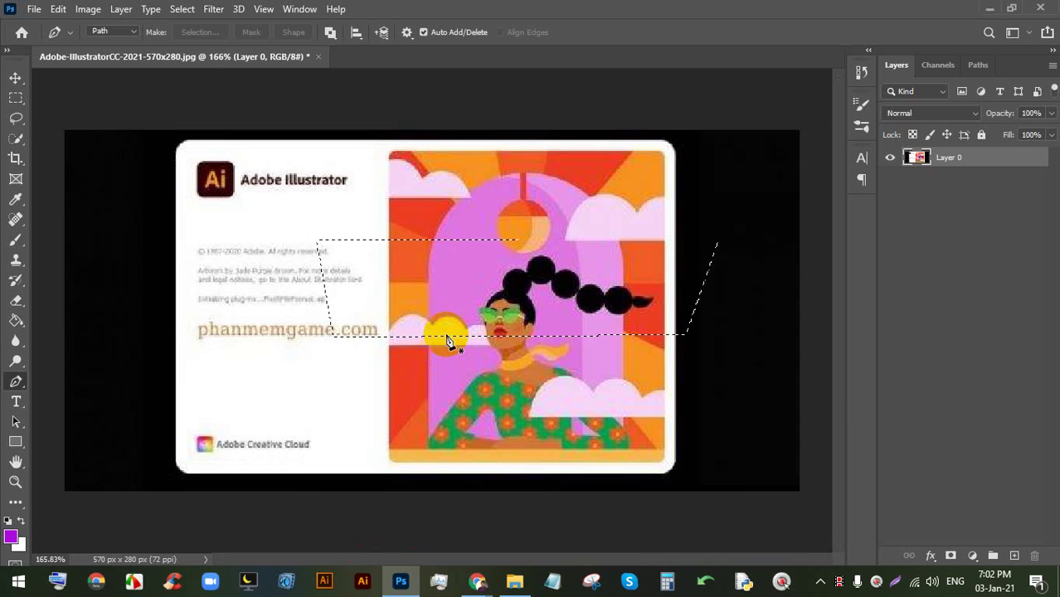
pyautogui.click(750, 180)
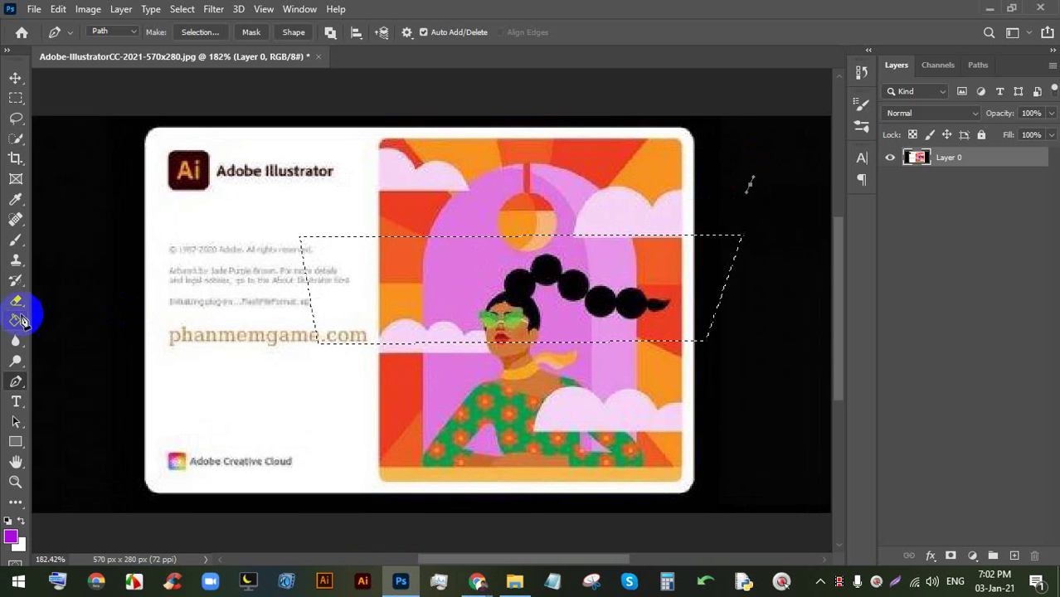
pyautogui.click(115, 303)
pyautogui.click(363, 384)
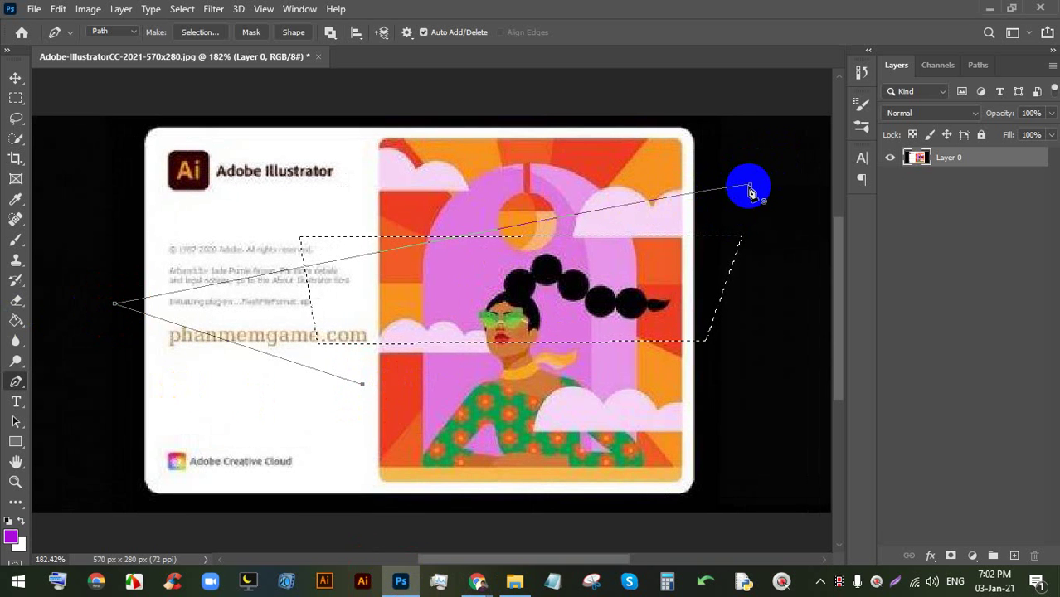
pyautogui.click(747, 178)
pyautogui.hotkey('ctrl', 'Return')
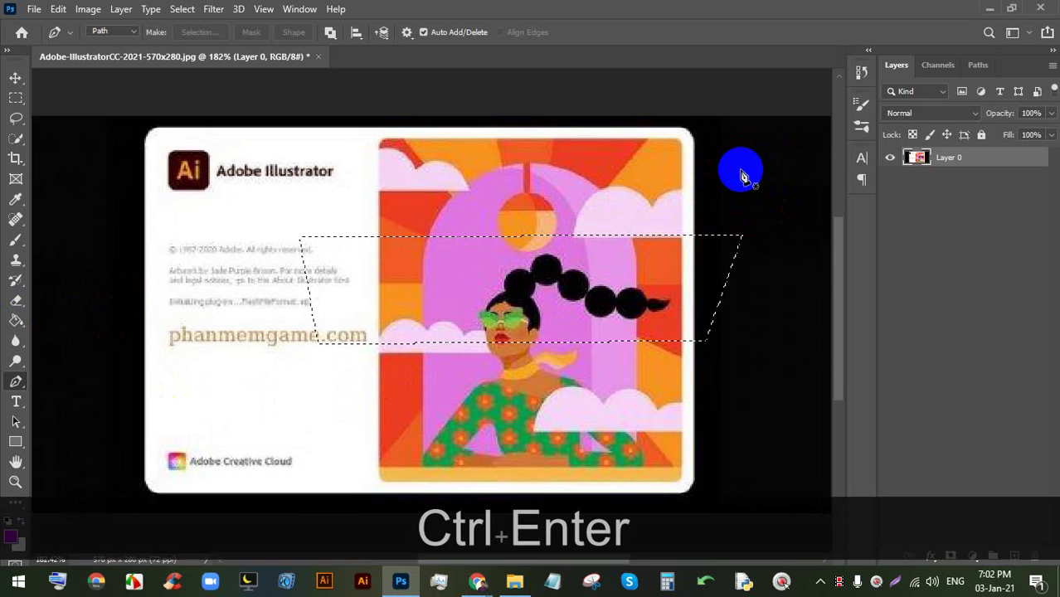
# - Draw a four-point path around the illustration, then close the document without saving
pyautogui.scroll(1, 433, 257)
pyautogui.click(367, 202)
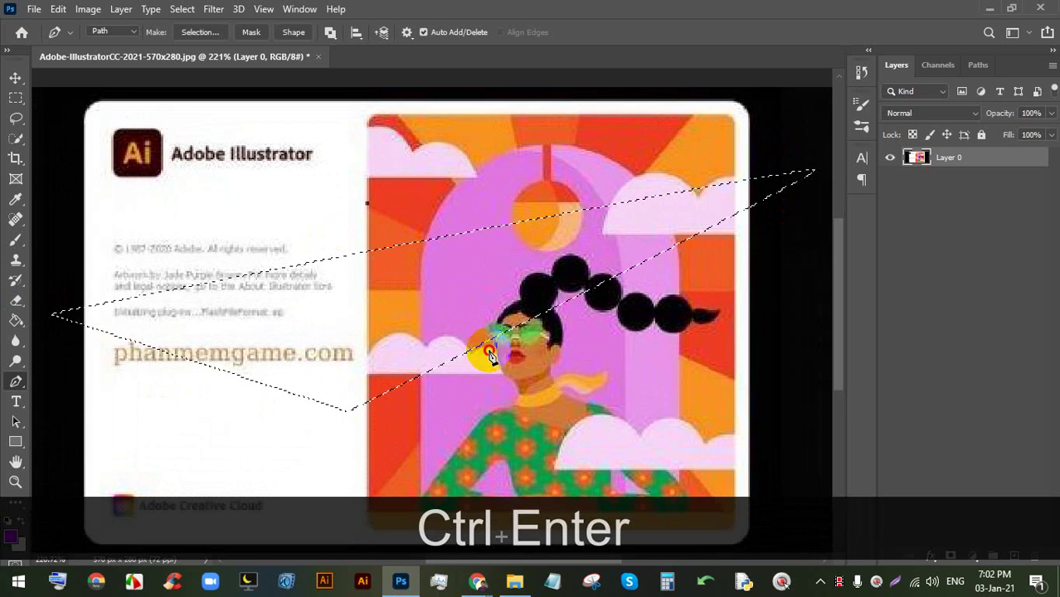
pyautogui.click(489, 350)
pyautogui.click(688, 351)
pyautogui.click(573, 184)
pyautogui.click(366, 203)
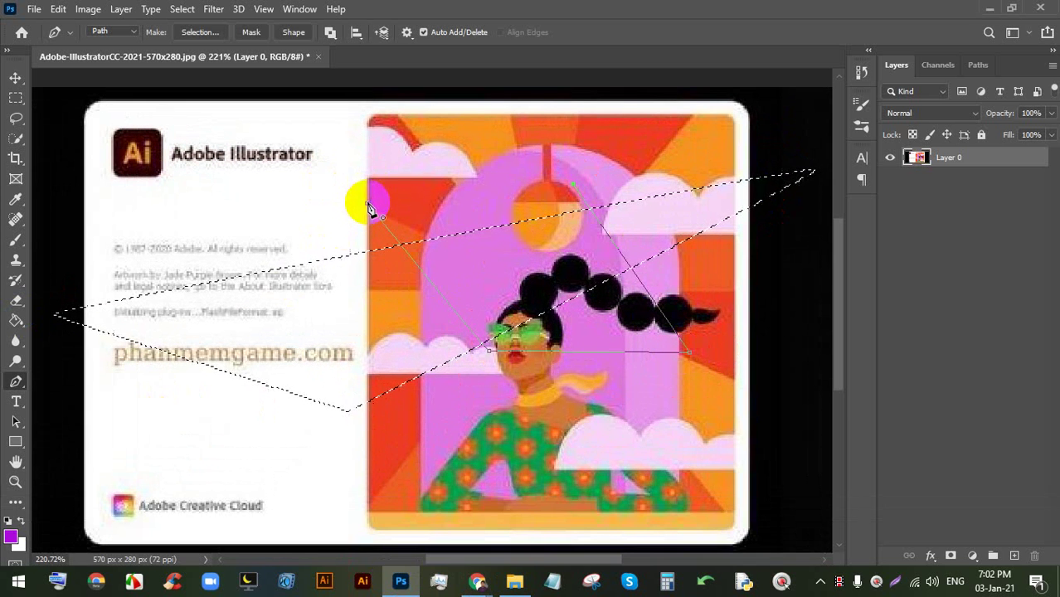
pyautogui.click(16, 77)
pyautogui.click(531, 193)
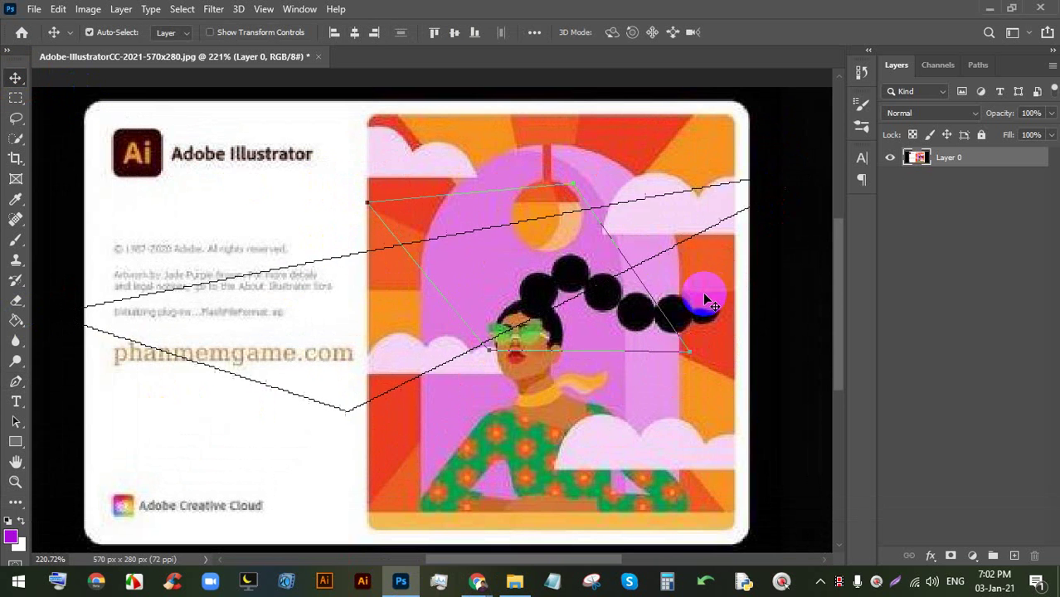
pyautogui.click(318, 57)
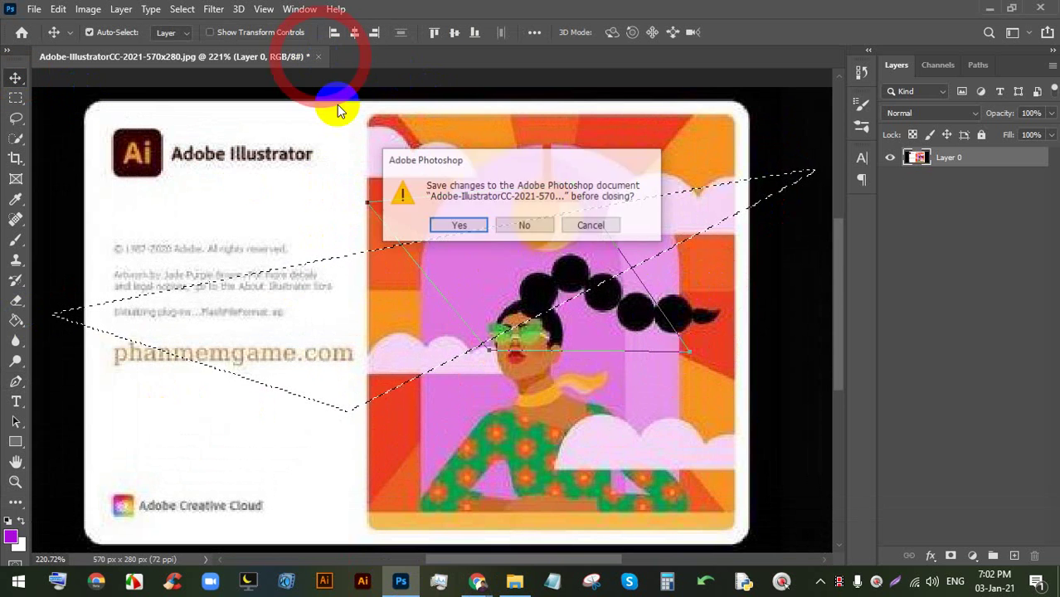
pyautogui.click(523, 225)
# - Return from Google Meet to the Google Images business card results and browse them
pyautogui.moveTo(492, 589)
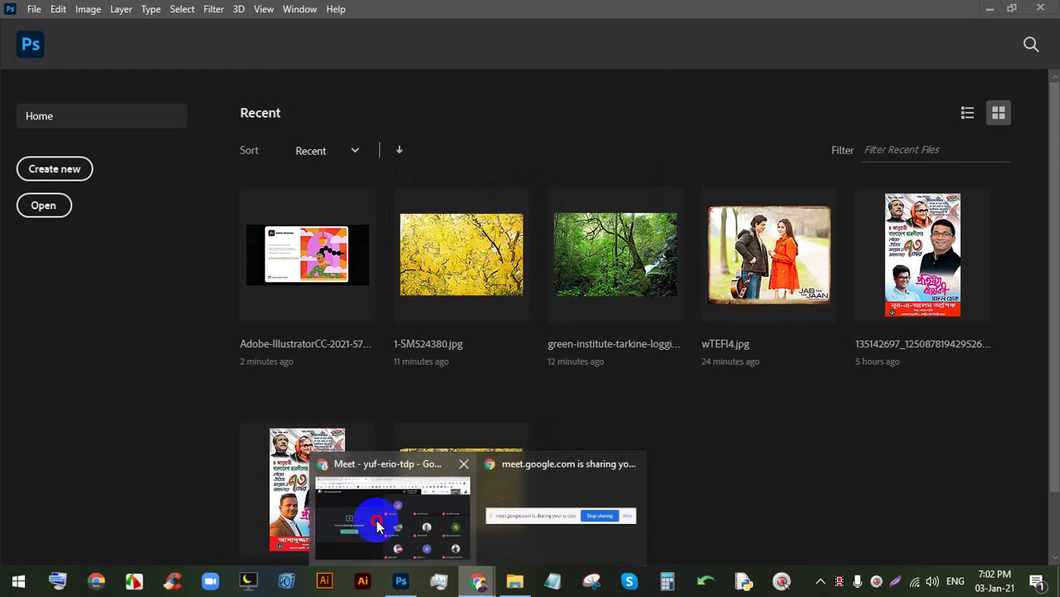
pyautogui.click(390, 510)
pyautogui.click(417, 10)
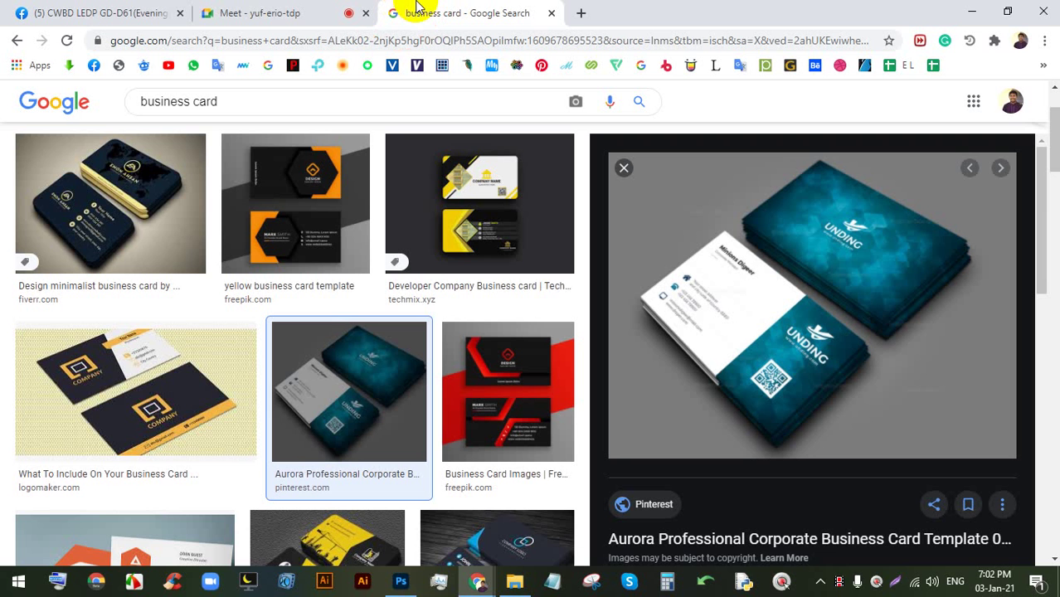
pyautogui.scroll(-10, 498, 303)
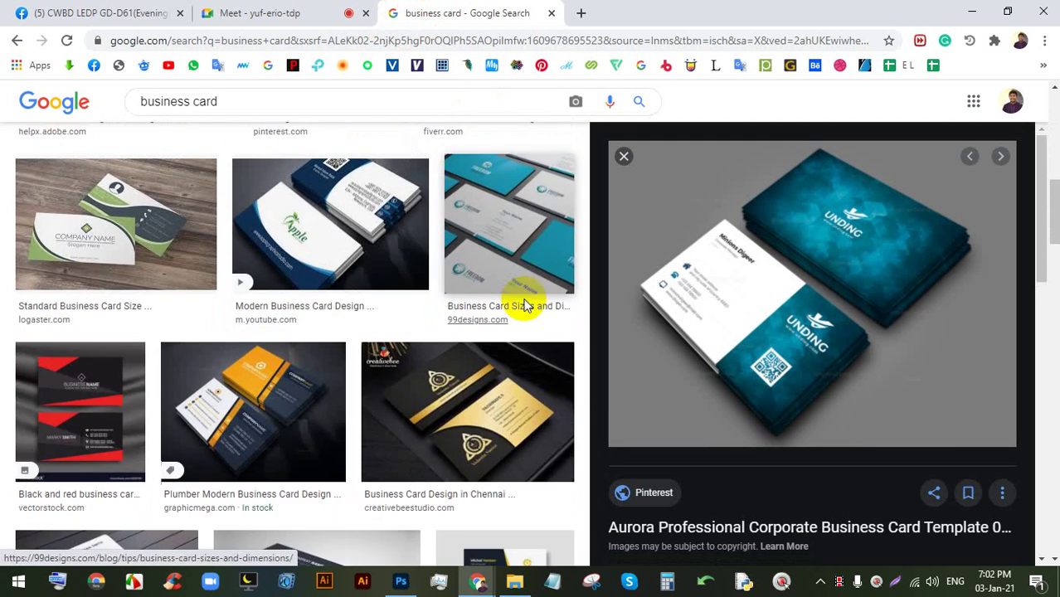
pyautogui.scroll(-5, 525, 299)
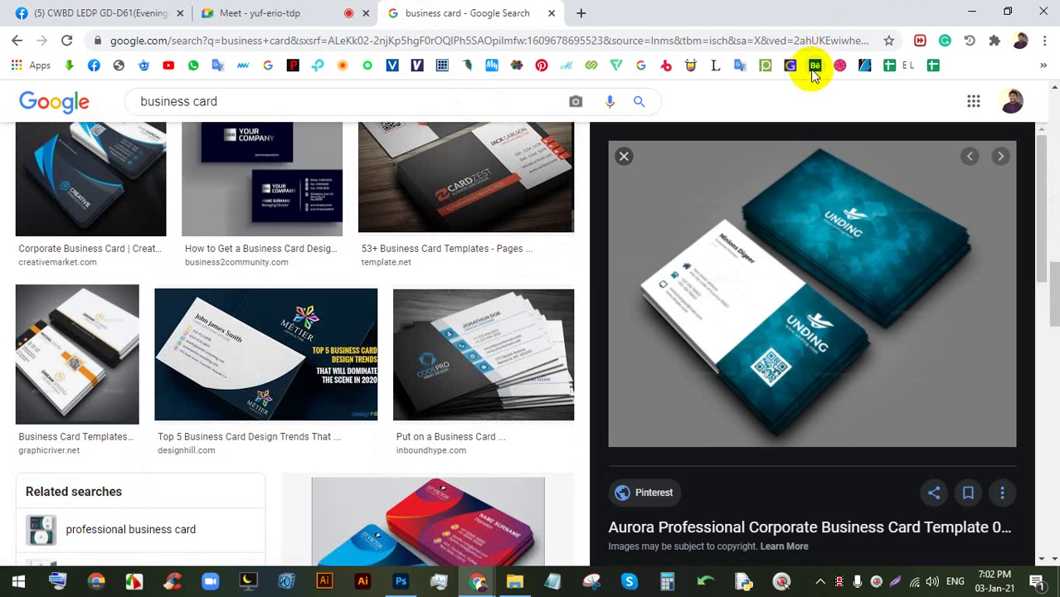
pyautogui.scroll(-10, 722, 212)
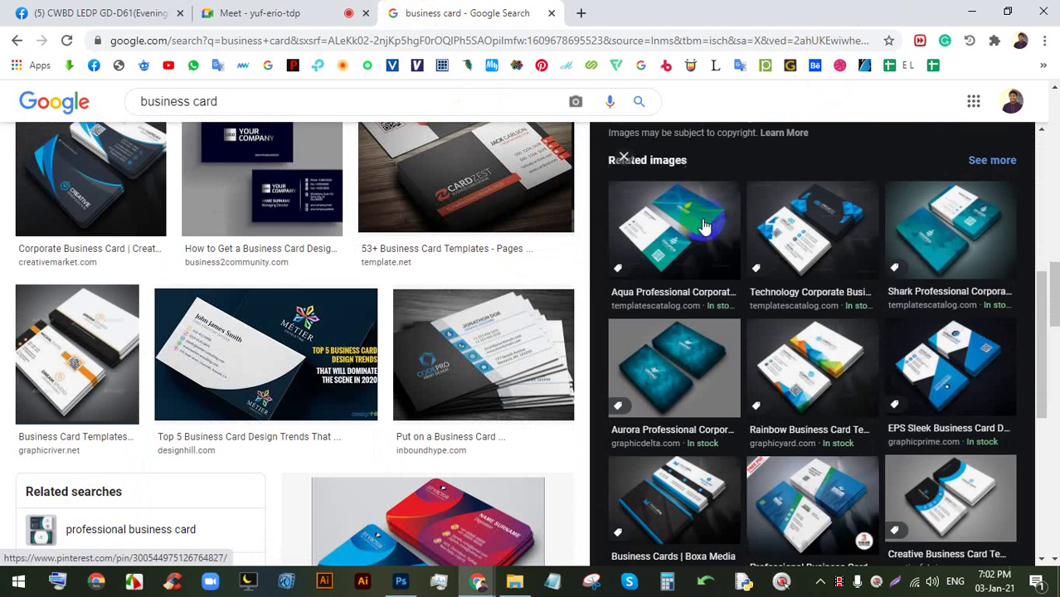
pyautogui.scroll(10, 701, 274)
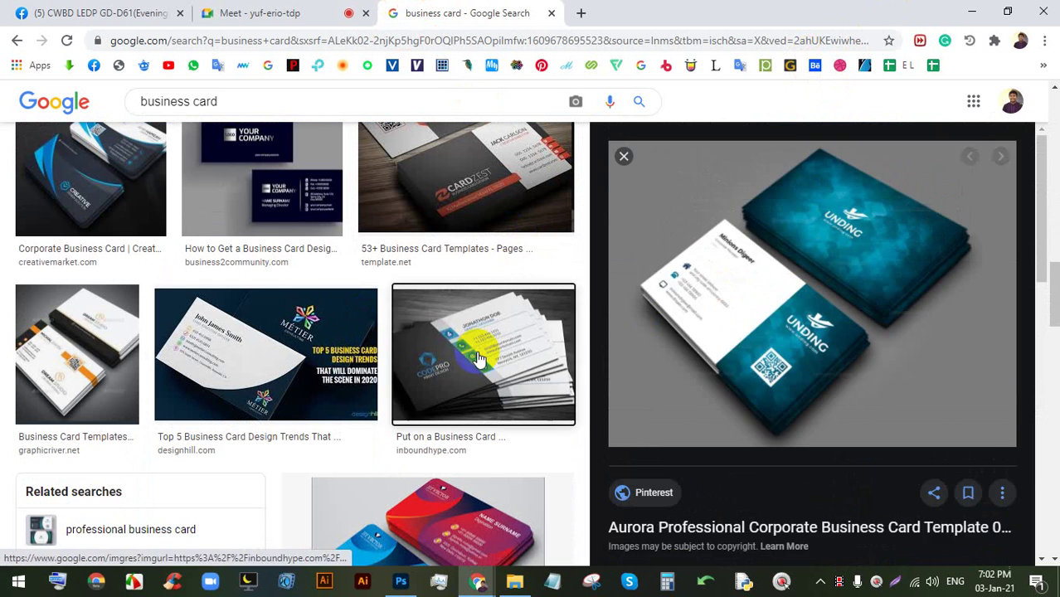
# - Preview the black-and-white CodePro card from Inbound Hype and start extending the search query
pyautogui.click(474, 344)
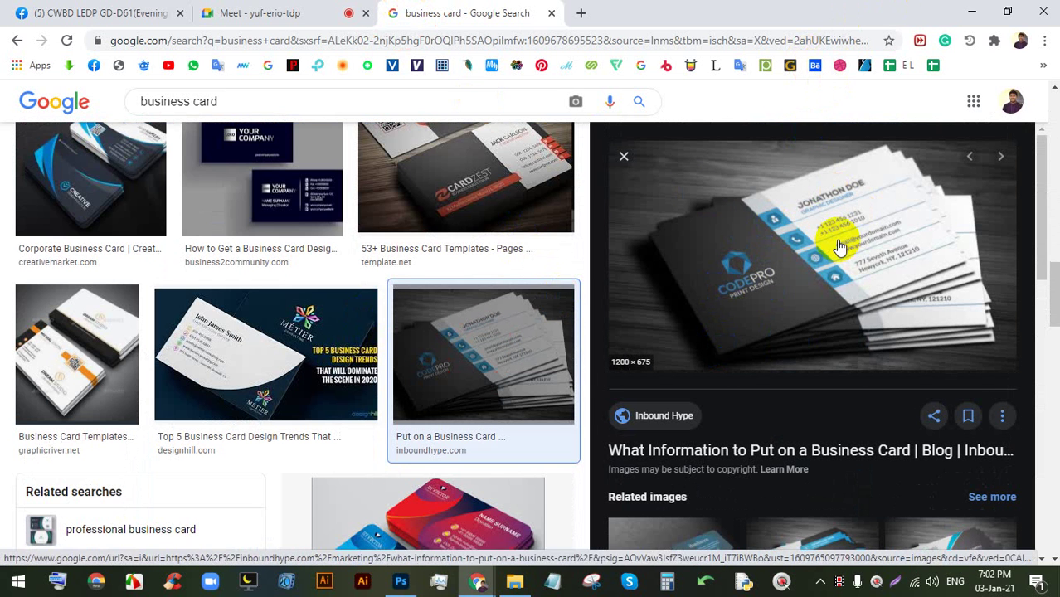
pyautogui.scroll(-10, 300, 190)
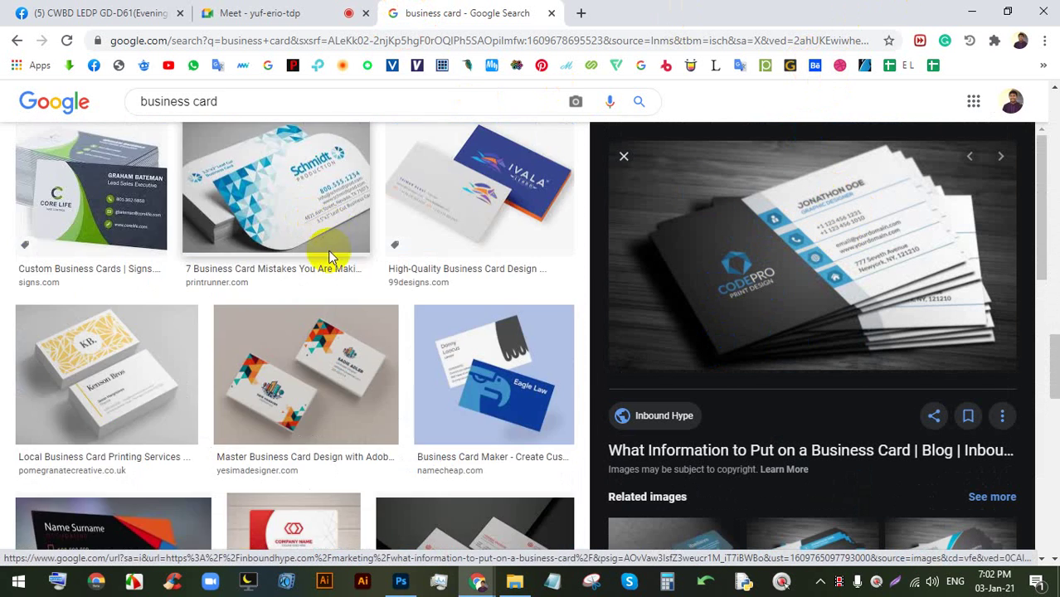
pyautogui.scroll(-10, 371, 262)
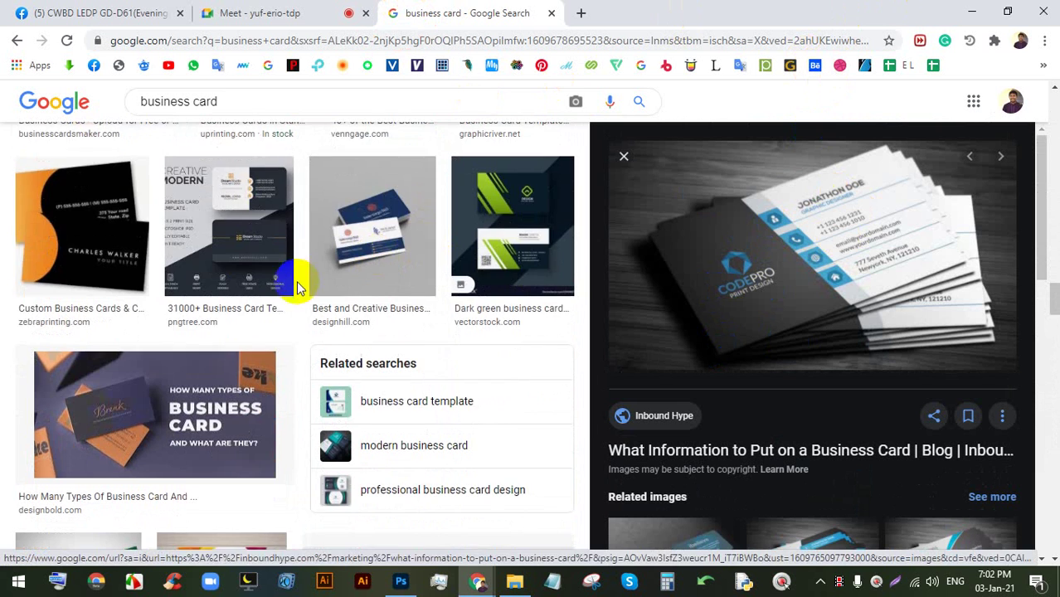
pyautogui.scroll(-3, 300, 288)
pyautogui.click(347, 101)
pyautogui.write('c')
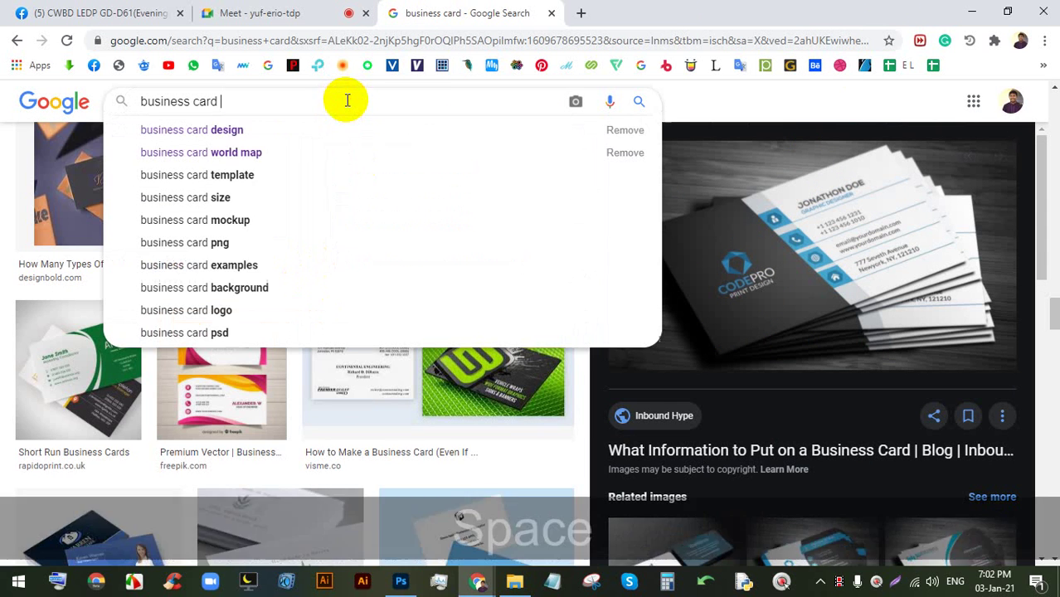
pyautogui.press('BackSpace')
pyautogui.write('var')
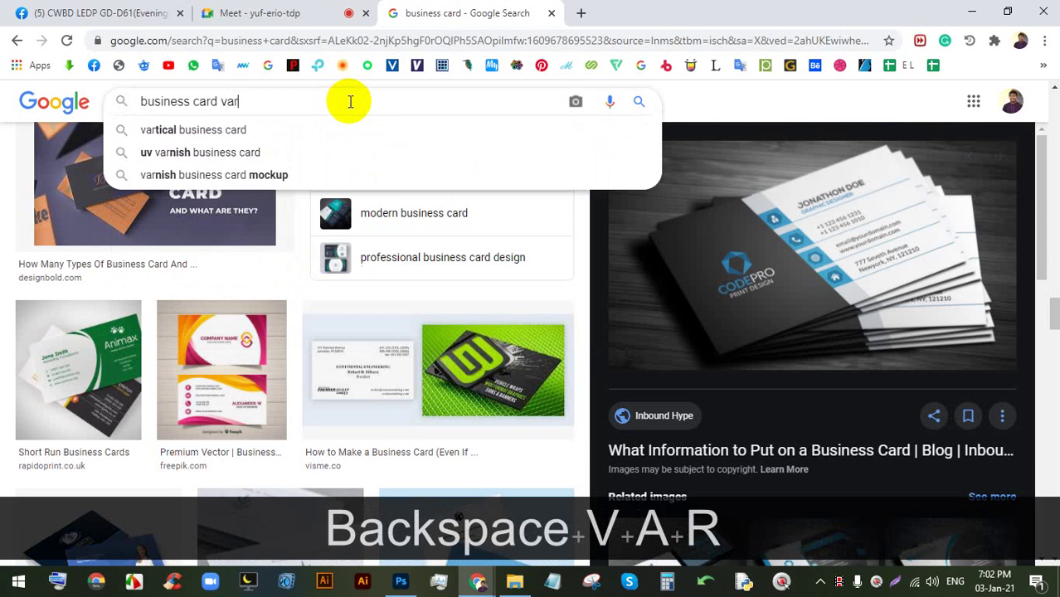
pyautogui.click(292, 135)
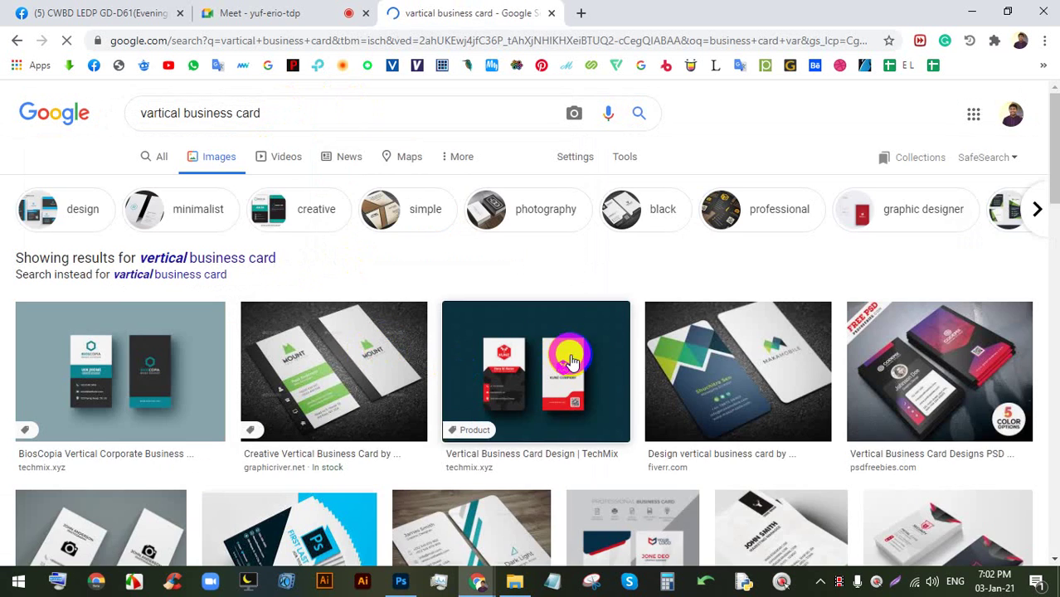
pyautogui.click(459, 371)
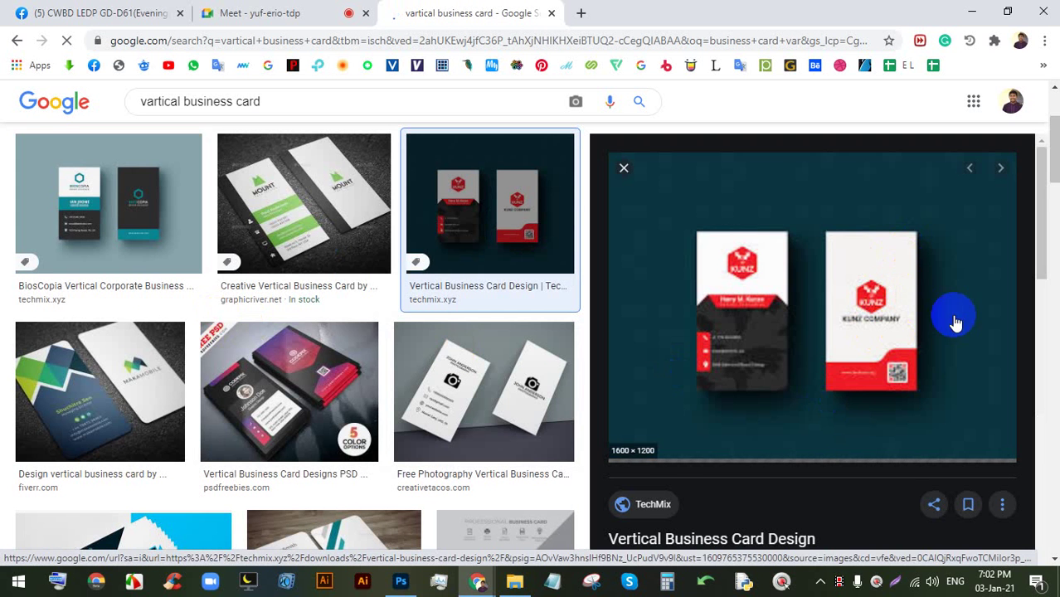
pyautogui.scroll(-2, 834, 332)
pyautogui.scroll(1, 873, 389)
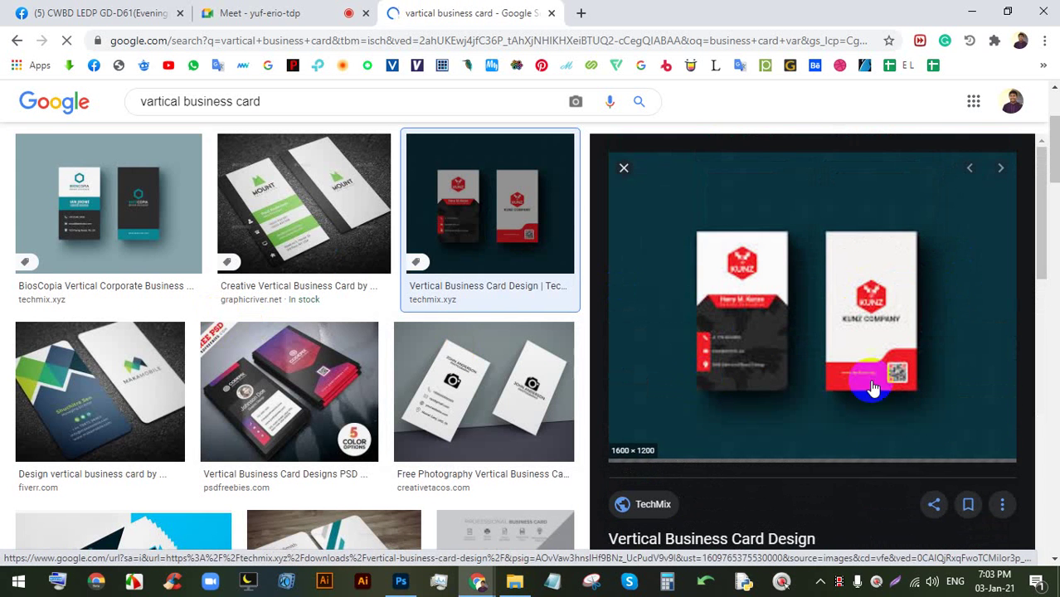
pyautogui.scroll(-3, 688, 365)
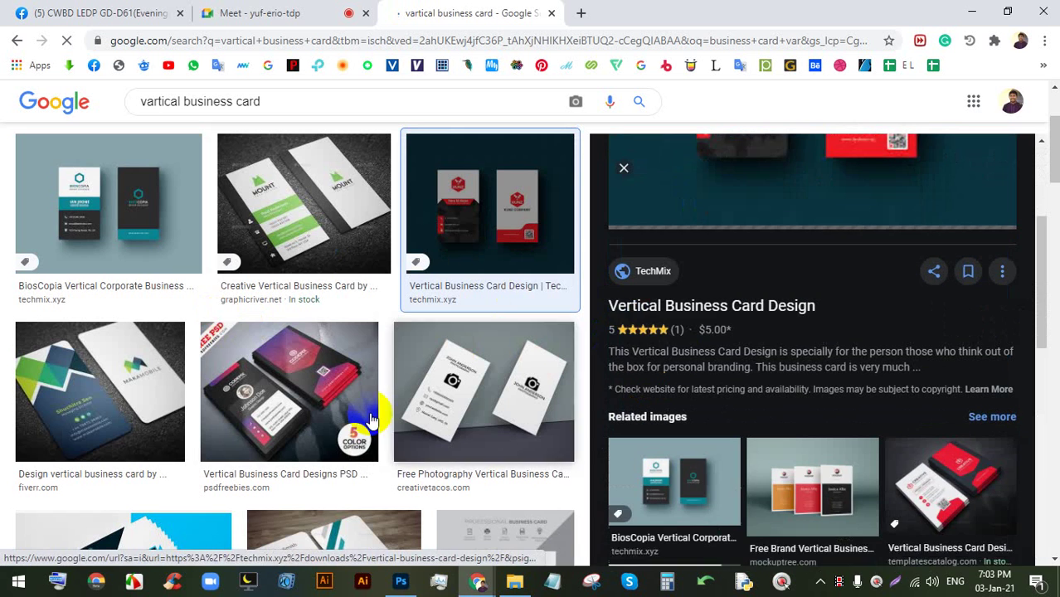
pyautogui.scroll(3, 249, 264)
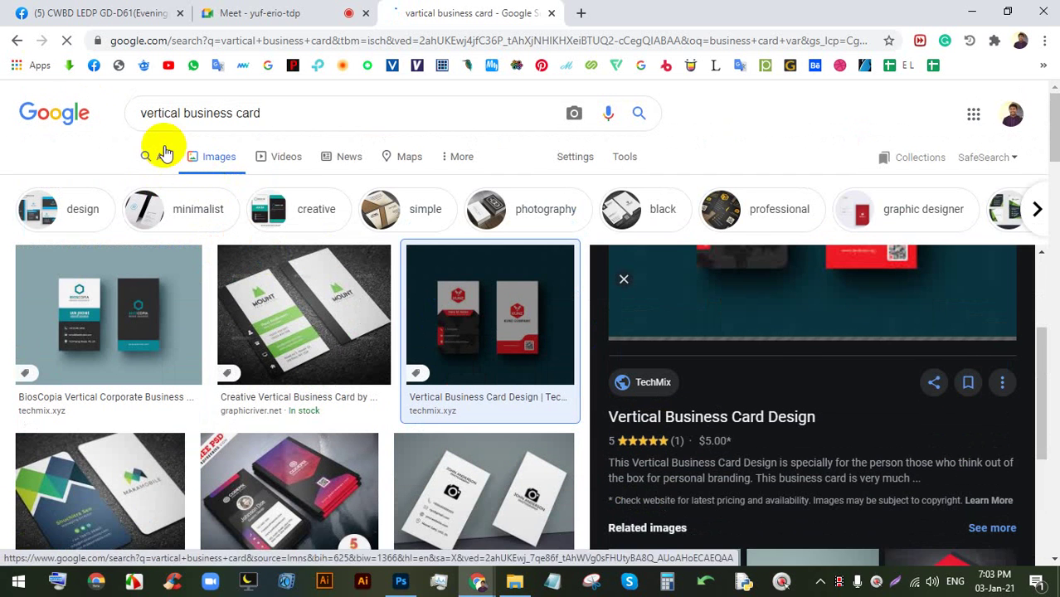
pyautogui.click(16, 40)
pyautogui.click(17, 40)
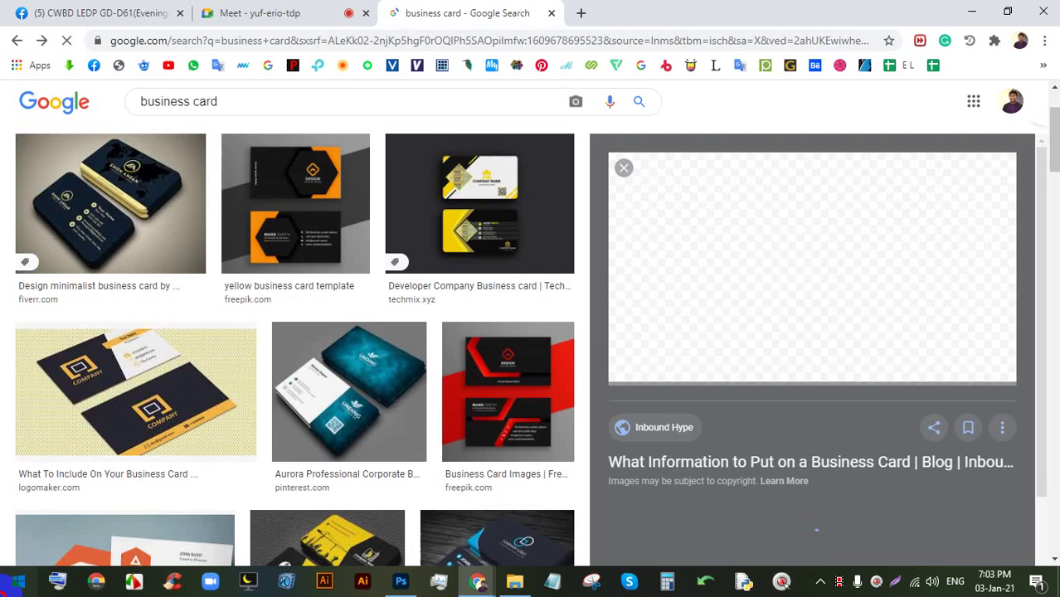
pyautogui.click(20, 581)
# - Launch Paint via the Start search 'pai' and draw a wide rectangle and a tall rectangle
pyautogui.write('pai')
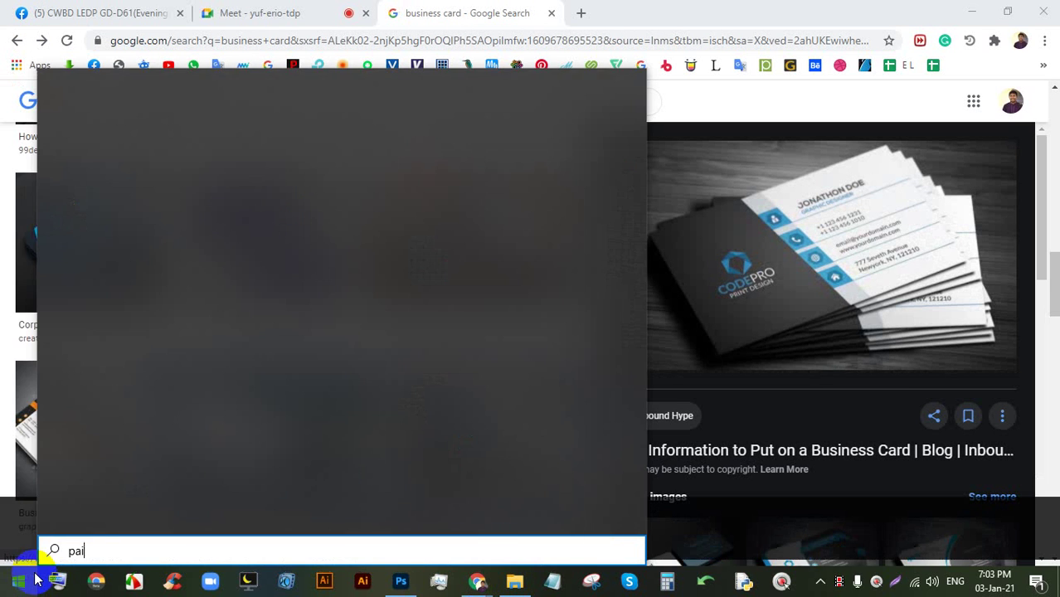
pyautogui.click(157, 162)
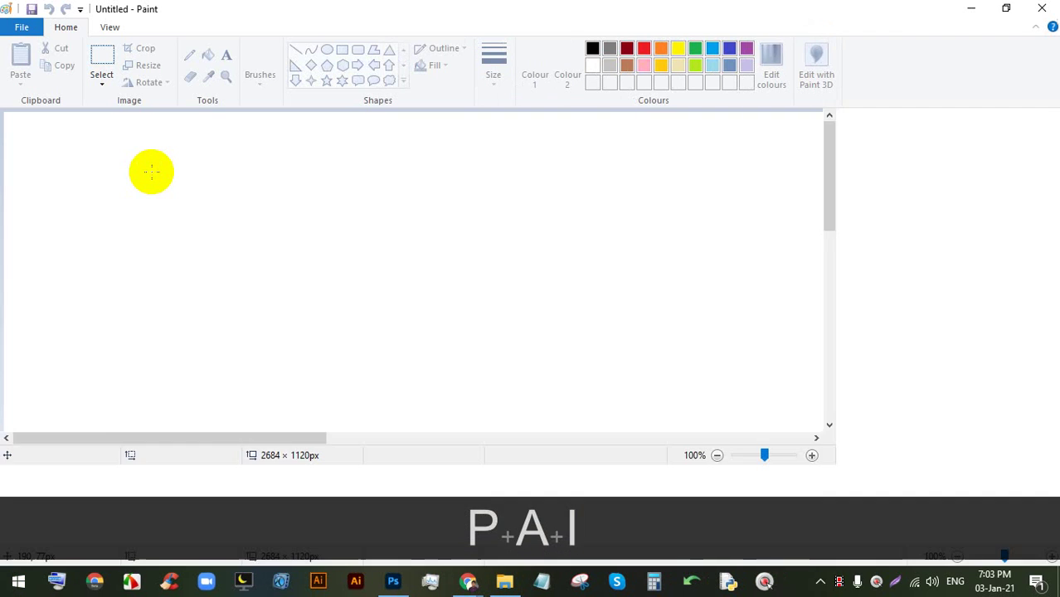
pyautogui.click(347, 53)
pyautogui.moveTo(208, 212); pyautogui.dragTo(509, 371)
pyautogui.moveTo(643, 200); pyautogui.dragTo(811, 483)
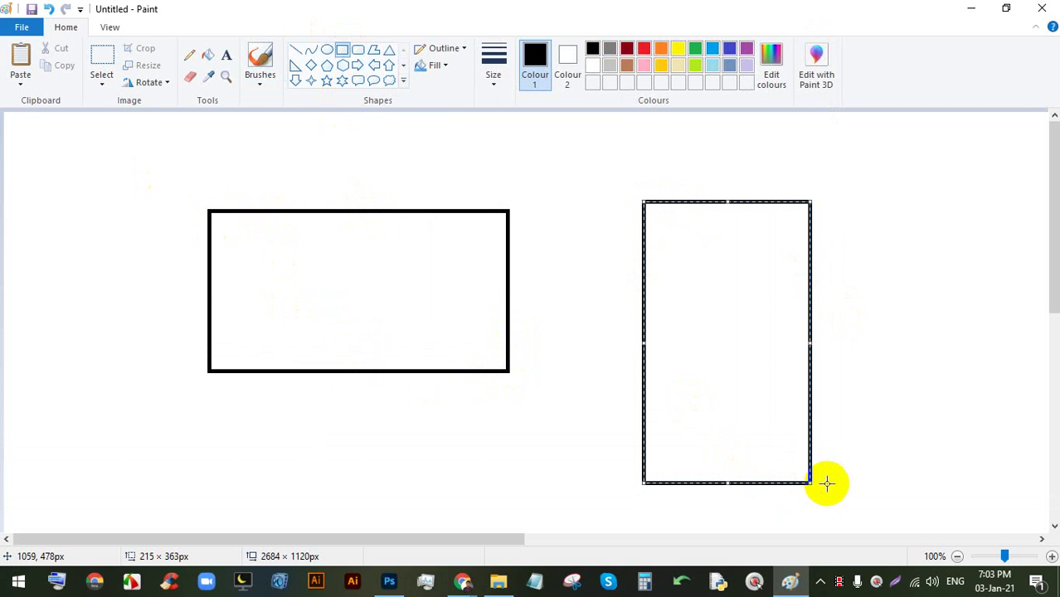
pyautogui.click(901, 587)
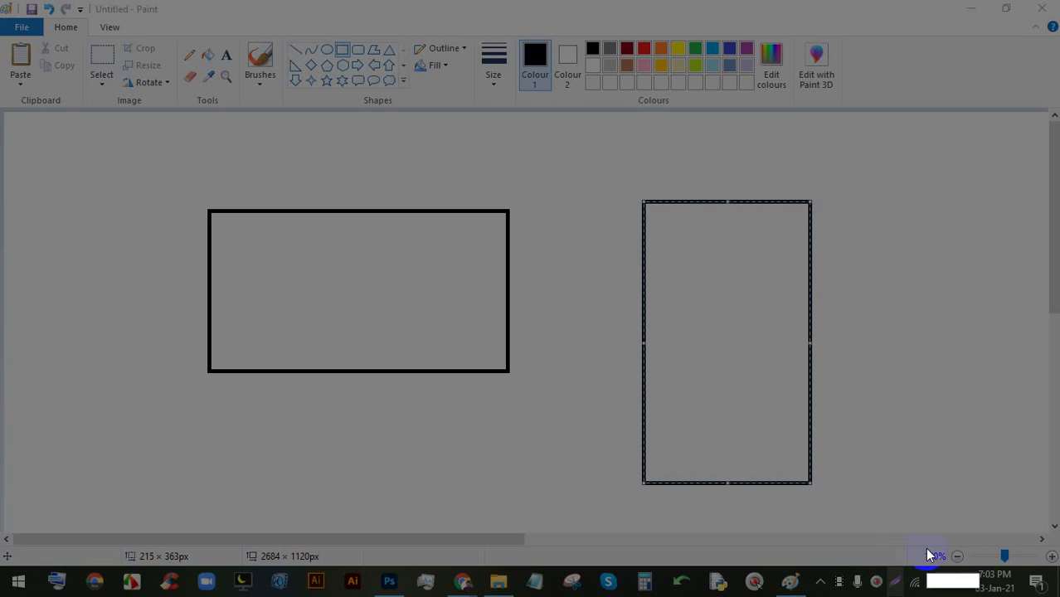
# - Capture the Paint canvas and handwrite 3.5in and 2in in red around the wide rectangle
pyautogui.moveTo(981, 549); pyautogui.dragTo(2, 60)
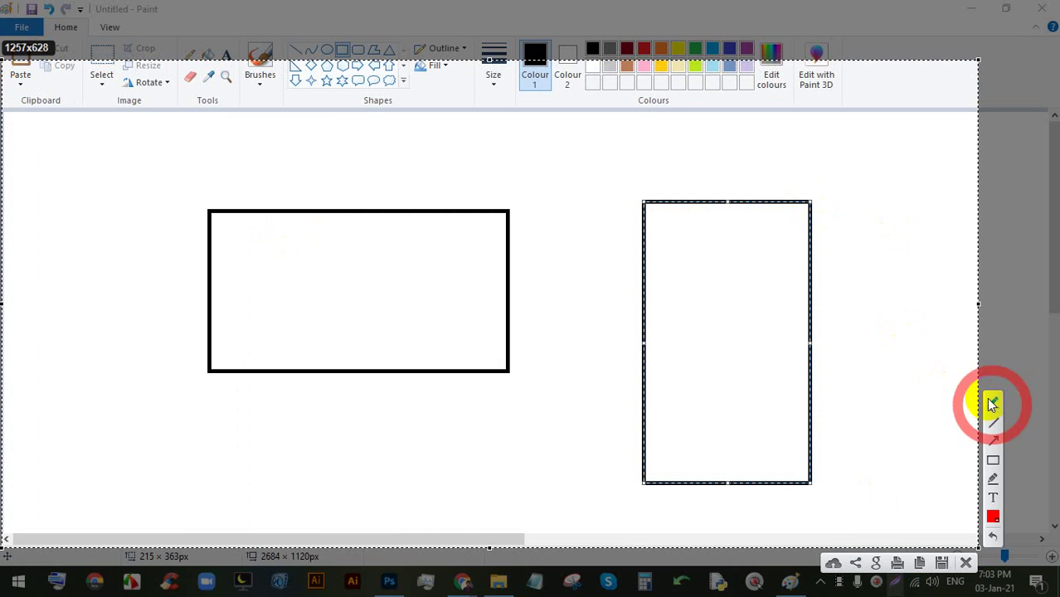
pyautogui.click(994, 404)
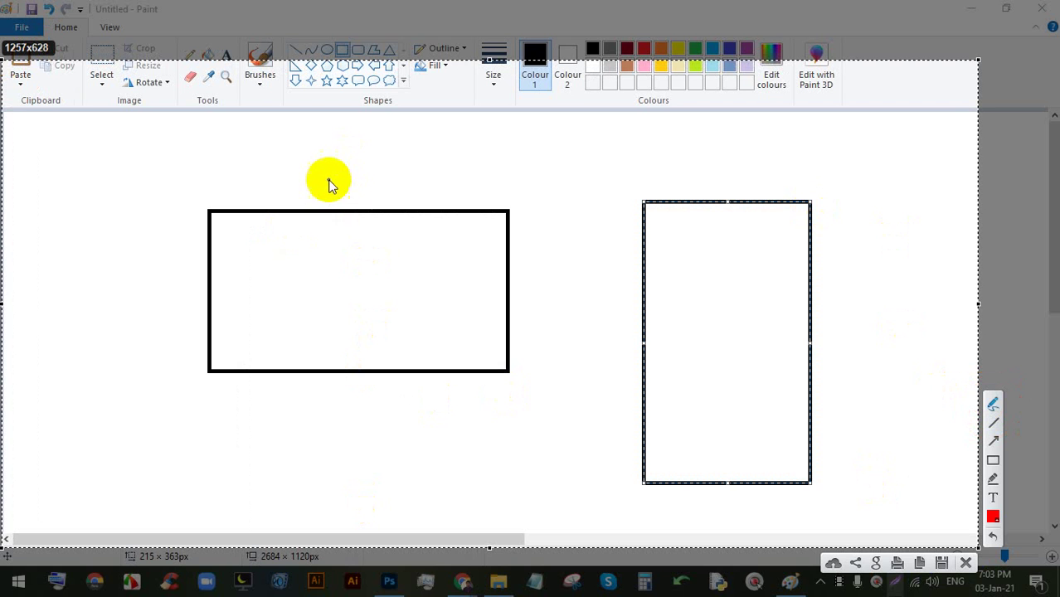
pyautogui.moveTo(329, 183)
pyautogui.mouseDown()
pyautogui.moveTo(344, 172)
pyautogui.moveTo(349, 199)
pyautogui.mouseUp()
pyautogui.moveTo(382, 159); pyautogui.dragTo(374, 200)
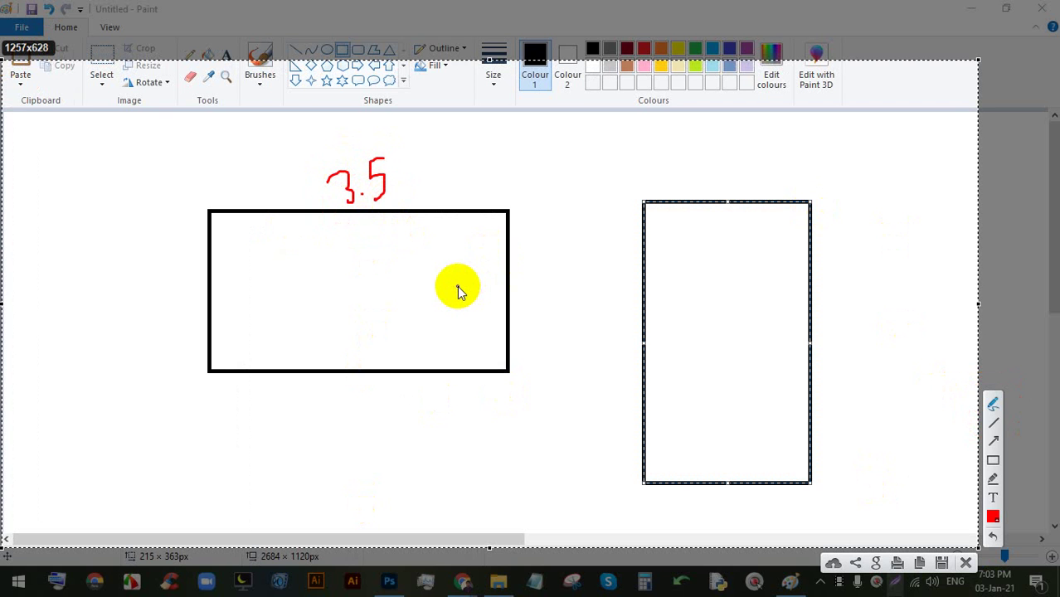
pyautogui.moveTo(510, 275); pyautogui.dragTo(531, 297)
pyautogui.moveTo(534, 277)
pyautogui.mouseDown()
pyautogui.moveTo(534, 292)
pyautogui.moveTo(547, 288)
pyautogui.mouseUp()
pyautogui.click(531, 268)
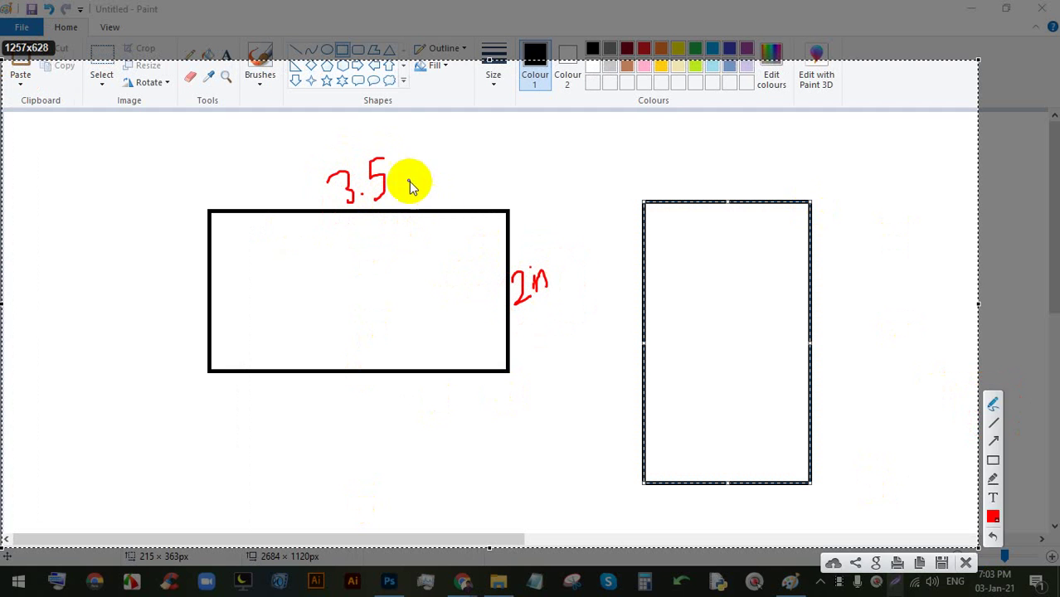
pyautogui.moveTo(401, 170); pyautogui.dragTo(402, 198)
pyautogui.moveTo(408, 198); pyautogui.dragTo(433, 199)
# - Label the tall rectangle 2in and 3.5in, and circle the three side labels
pyautogui.moveTo(699, 177)
pyautogui.mouseDown()
pyautogui.moveTo(701, 194)
pyautogui.moveTo(737, 194)
pyautogui.moveTo(744, 176)
pyautogui.moveTo(764, 174)
pyautogui.mouseUp()
pyautogui.click(744, 161)
pyautogui.moveTo(817, 321); pyautogui.dragTo(815, 361)
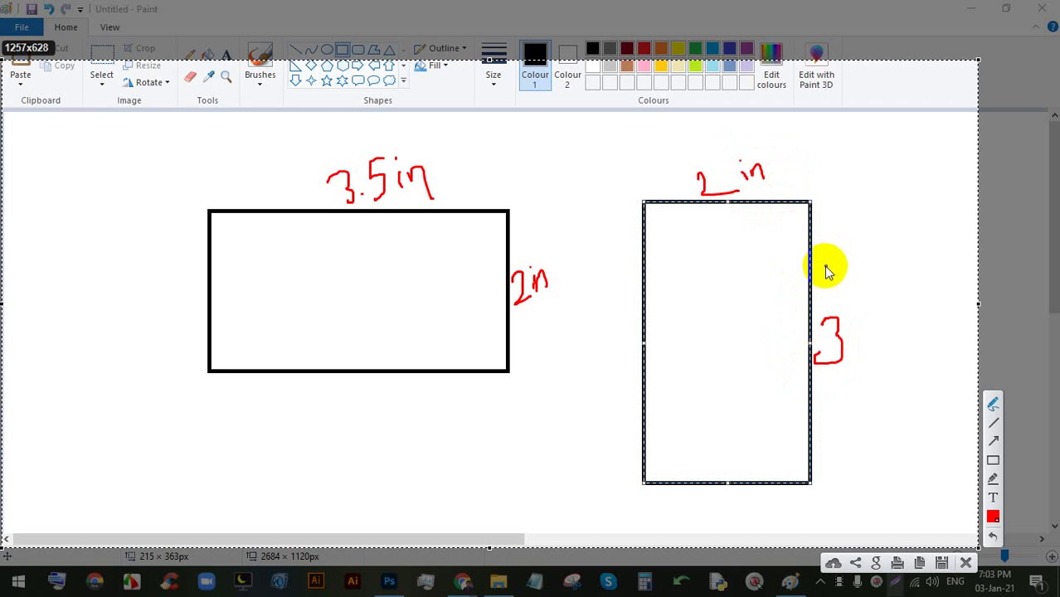
pyautogui.click(856, 355)
pyautogui.moveTo(890, 313)
pyautogui.mouseDown()
pyautogui.moveTo(900, 342)
pyautogui.moveTo(892, 311)
pyautogui.moveTo(930, 356)
pyautogui.mouseUp()
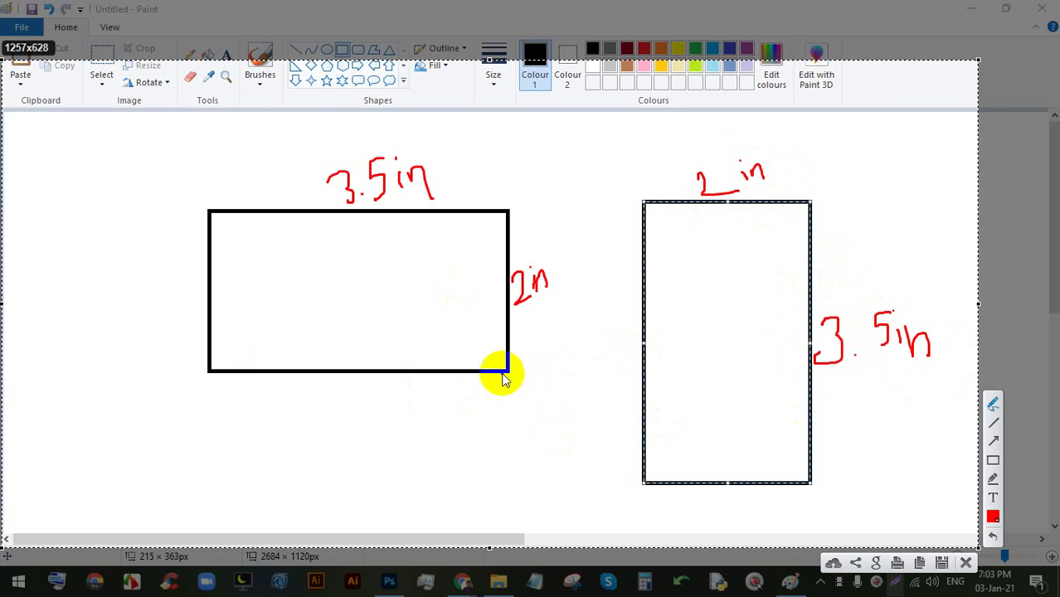
pyautogui.moveTo(485, 249); pyautogui.dragTo(491, 268)
pyautogui.moveTo(909, 280)
pyautogui.mouseDown()
pyautogui.moveTo(810, 285)
pyautogui.moveTo(875, 239)
pyautogui.moveTo(809, 241)
pyautogui.mouseUp()
pyautogui.moveTo(776, 146); pyautogui.dragTo(639, 141)
# - Circle the top 3.5in label, add an 'in' note below, then cross out 3.5in
pyautogui.moveTo(415, 136)
pyautogui.mouseDown()
pyautogui.moveTo(281, 150)
pyautogui.moveTo(309, 130)
pyautogui.mouseUp()
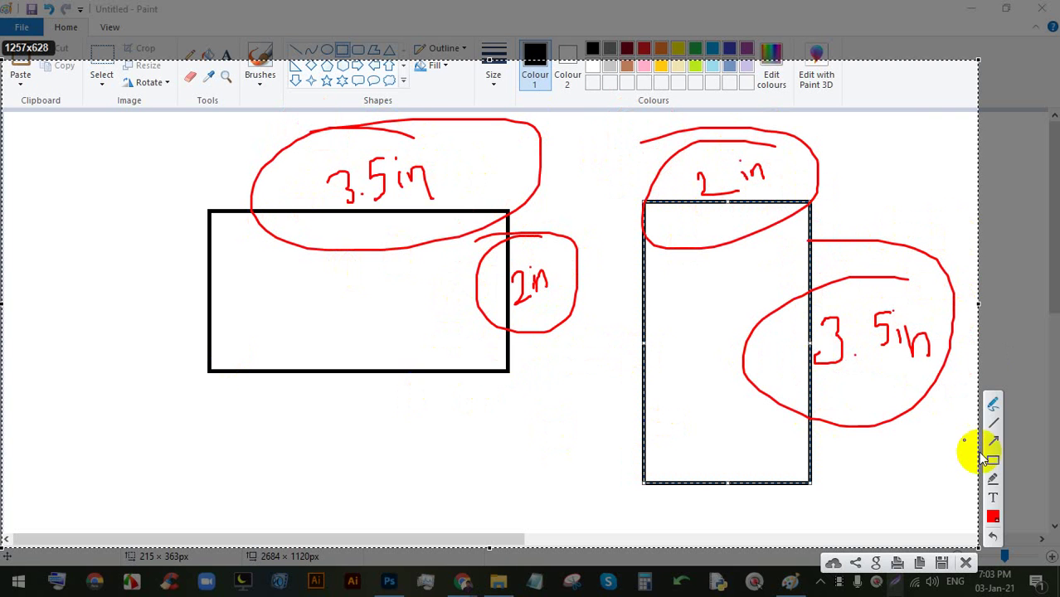
pyautogui.click(272, 430)
pyautogui.moveTo(284, 450)
pyautogui.mouseDown()
pyautogui.moveTo(283, 484)
pyautogui.moveTo(603, 397)
pyautogui.moveTo(763, 407)
pyautogui.mouseUp()
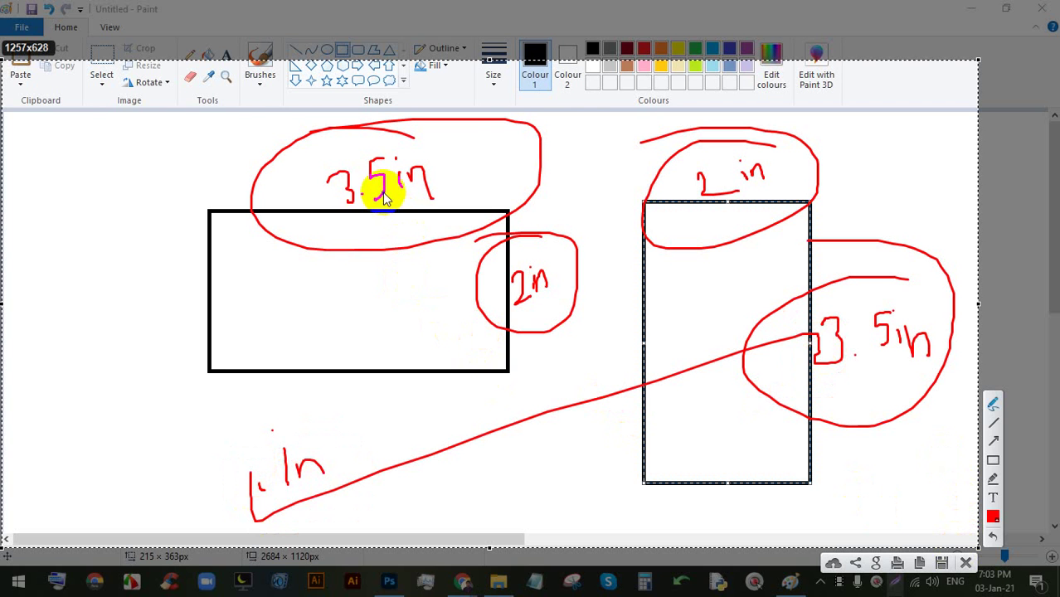
pyautogui.moveTo(348, 149); pyautogui.dragTo(469, 196)
pyautogui.moveTo(427, 128); pyautogui.dragTo(344, 210)
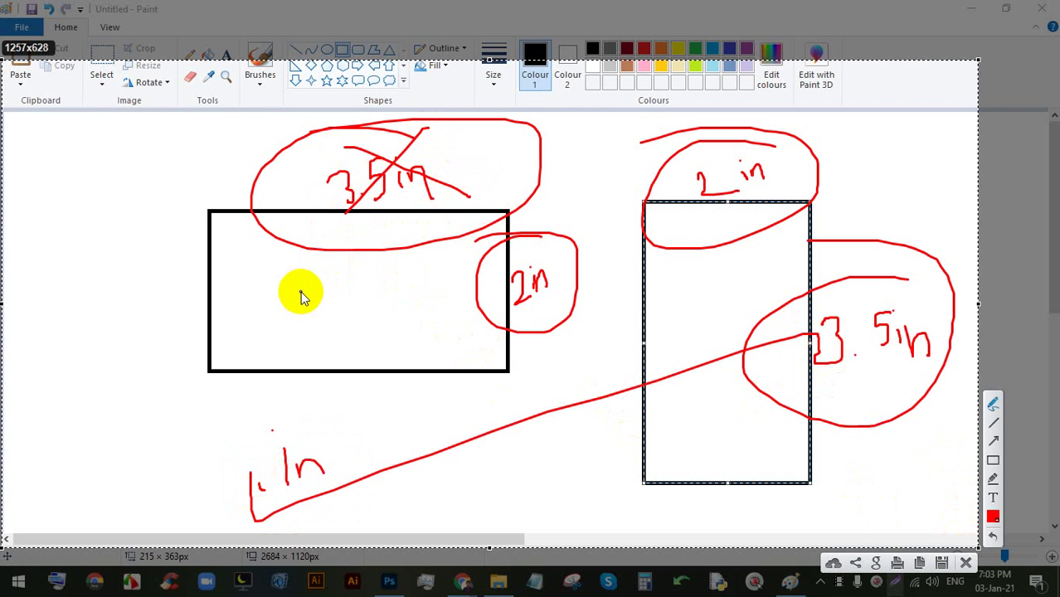
# - Write 3.in and 9 inside the wide rectangle, circle them, and draw a red arc
pyautogui.moveTo(300, 289)
pyautogui.mouseDown()
pyautogui.moveTo(324, 325)
pyautogui.moveTo(311, 336)
pyautogui.mouseUp()
pyautogui.click(336, 311)
pyautogui.moveTo(350, 297)
pyautogui.mouseDown()
pyautogui.moveTo(340, 266)
pyautogui.moveTo(356, 294)
pyautogui.moveTo(372, 295)
pyautogui.moveTo(350, 379)
pyautogui.mouseUp()
pyautogui.moveTo(433, 320)
pyautogui.mouseDown()
pyautogui.moveTo(428, 373)
pyautogui.moveTo(463, 344)
pyautogui.mouseUp()
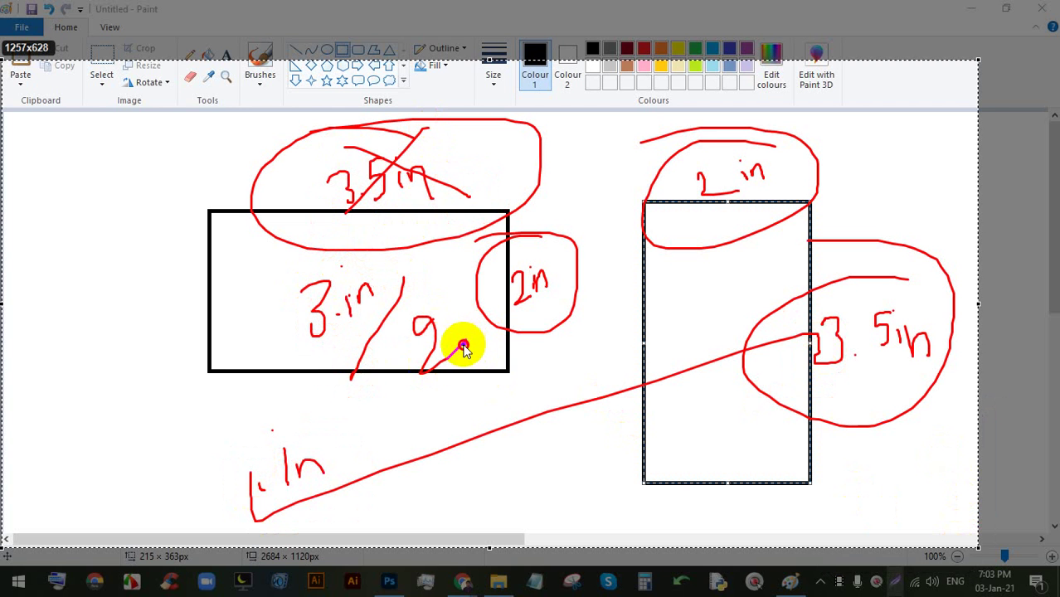
pyautogui.moveTo(406, 278)
pyautogui.mouseDown()
pyautogui.moveTo(391, 372)
pyautogui.moveTo(371, 290)
pyautogui.moveTo(402, 301)
pyautogui.mouseUp()
pyautogui.moveTo(301, 190); pyautogui.dragTo(344, 192)
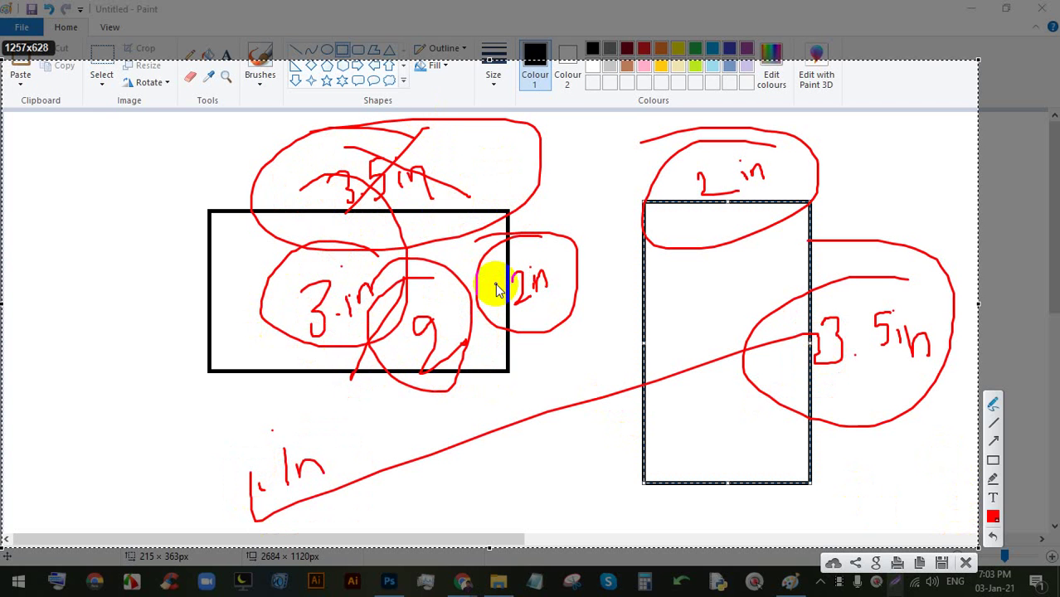
pyautogui.moveTo(163, 487)
pyautogui.mouseDown()
pyautogui.moveTo(260, 501)
pyautogui.moveTo(1057, 310)
pyautogui.mouseUp()
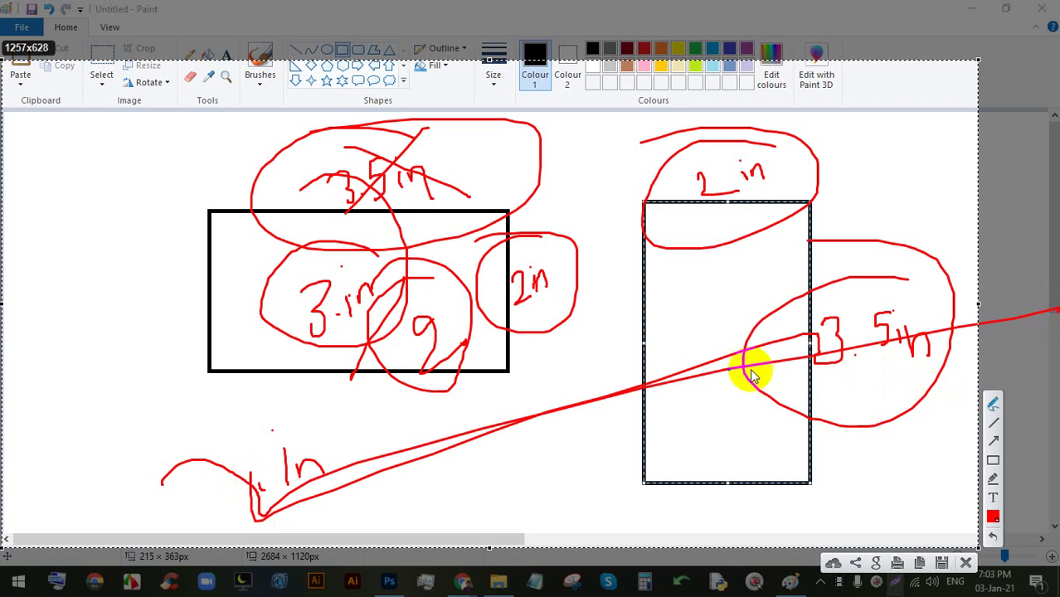
# - Write 3.5 and 1.5 in the left margin, box them, and add red strokes below
pyautogui.moveTo(86, 214)
pyautogui.mouseDown()
pyautogui.moveTo(105, 219)
pyautogui.moveTo(98, 249)
pyautogui.mouseUp()
pyautogui.click(139, 227)
pyautogui.moveTo(165, 166)
pyautogui.mouseDown()
pyautogui.moveTo(121, 184)
pyautogui.moveTo(153, 218)
pyautogui.mouseUp()
pyautogui.moveTo(94, 309); pyautogui.dragTo(353, 124)
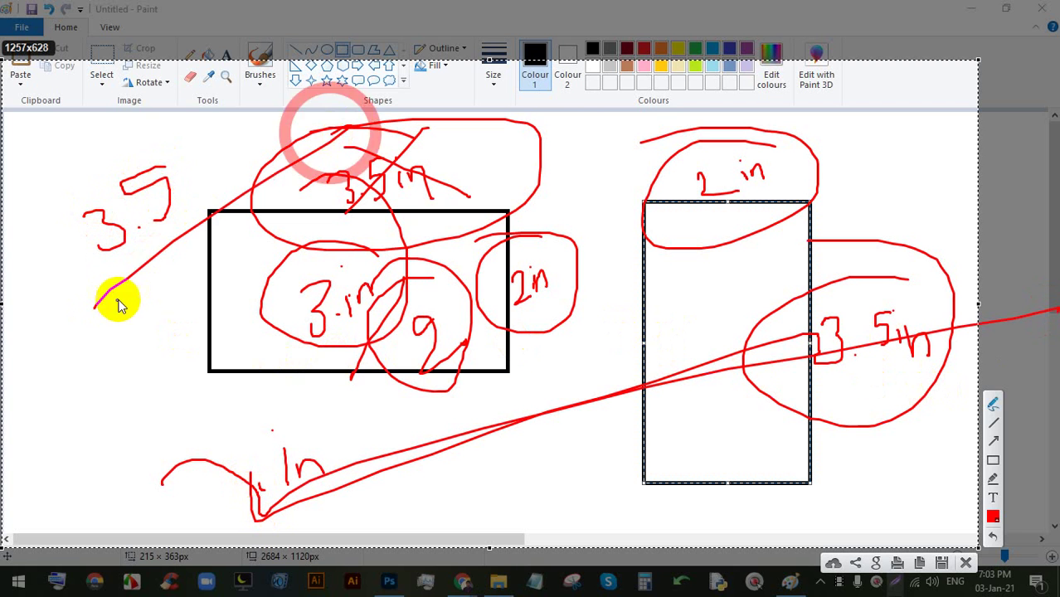
pyautogui.moveTo(120, 294); pyautogui.dragTo(138, 362)
pyautogui.click(164, 339)
pyautogui.moveTo(201, 269)
pyautogui.mouseDown()
pyautogui.moveTo(186, 276)
pyautogui.moveTo(170, 339)
pyautogui.mouseUp()
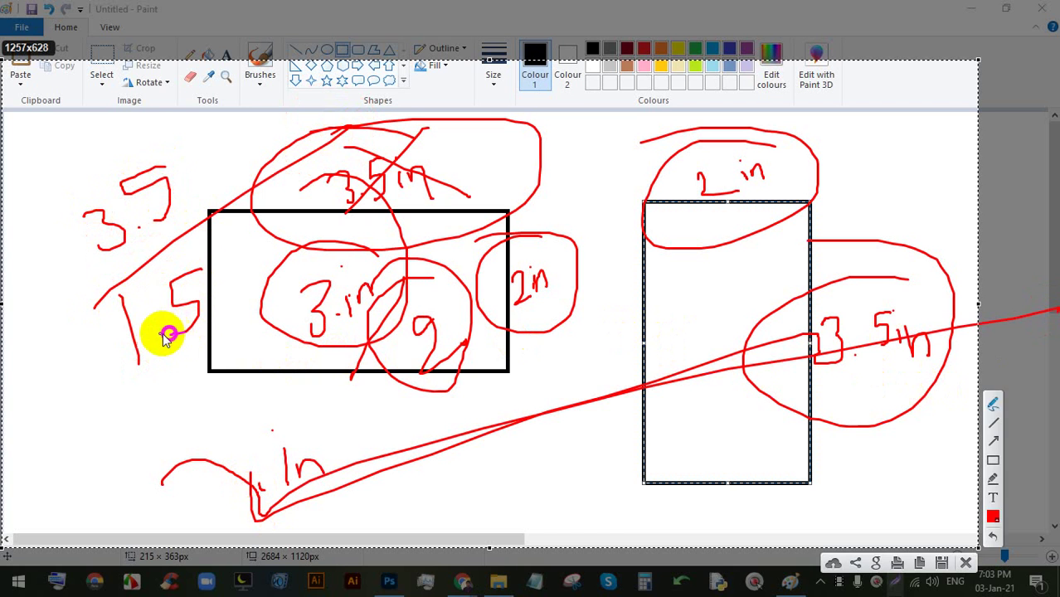
pyautogui.moveTo(78, 410)
pyautogui.mouseDown()
pyautogui.moveTo(192, 362)
pyautogui.moveTo(268, 309)
pyautogui.moveTo(213, 143)
pyautogui.moveTo(35, 190)
pyautogui.moveTo(82, 426)
pyautogui.moveTo(327, 351)
pyautogui.mouseUp()
pyautogui.moveTo(270, 322); pyautogui.dragTo(315, 421)
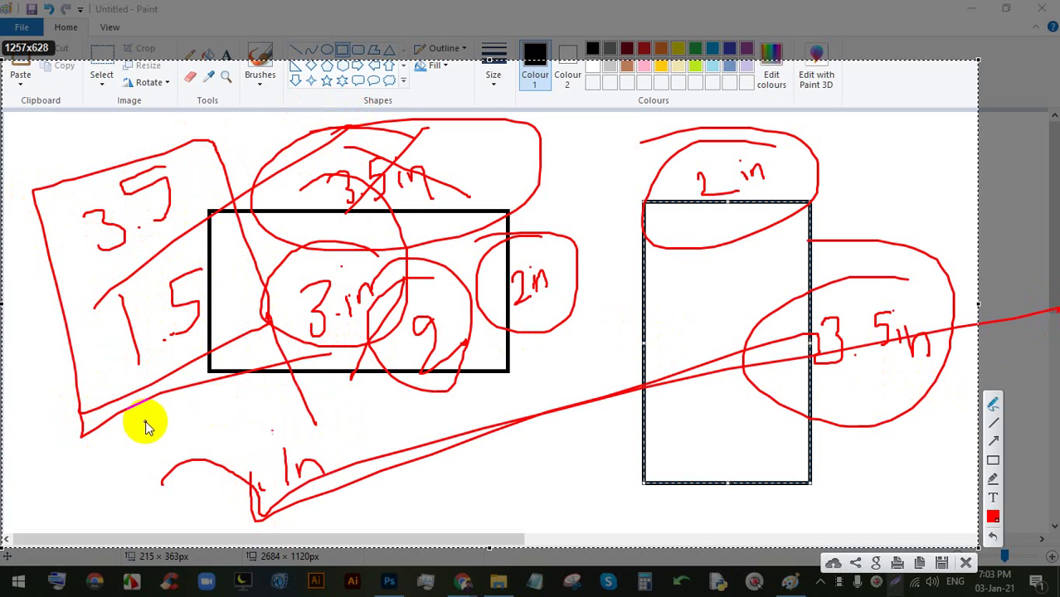
pyautogui.moveTo(83, 419)
pyautogui.mouseDown()
pyautogui.moveTo(181, 468)
pyautogui.moveTo(385, 394)
pyautogui.moveTo(470, 395)
pyautogui.mouseUp()
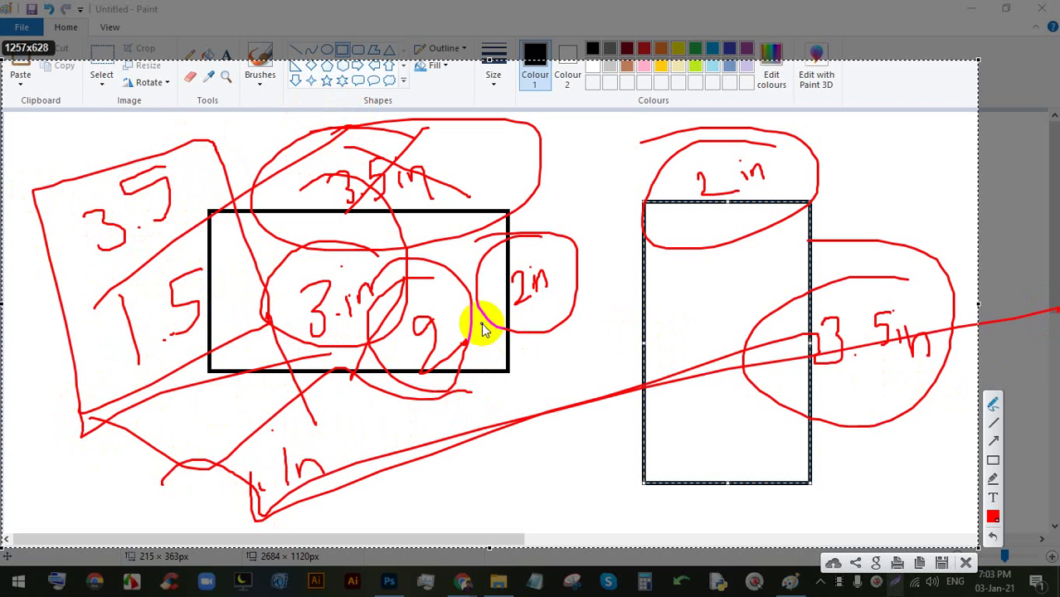
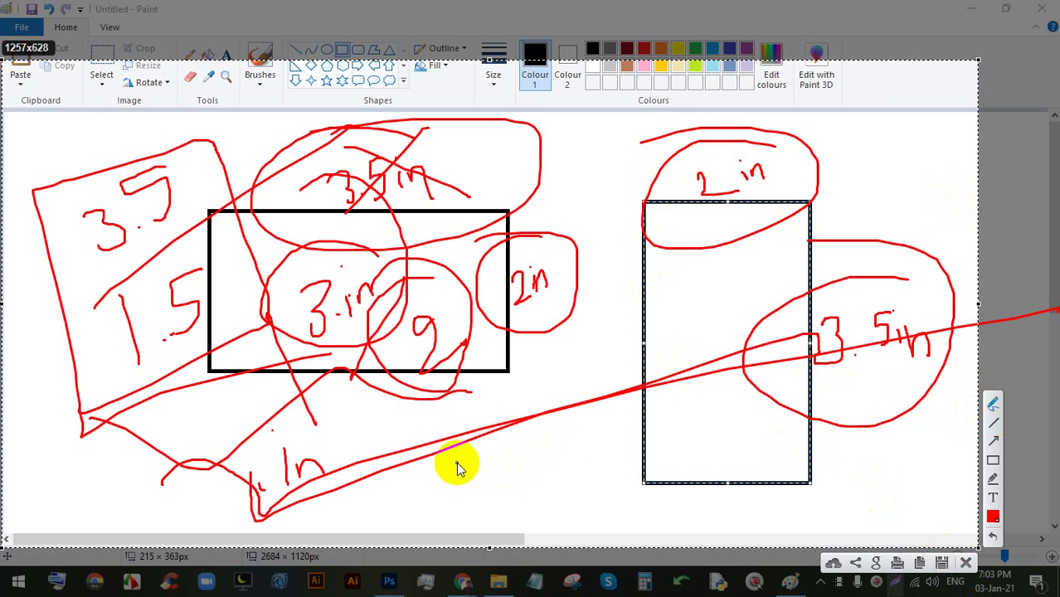
# - Finish the red CMYK note with its arrow below the rectangles, then discard all the annotations
pyautogui.moveTo(458, 465)
pyautogui.mouseDown()
pyautogui.moveTo(470, 507)
pyautogui.moveTo(441, 478)
pyautogui.moveTo(427, 481)
pyautogui.moveTo(528, 487)
pyautogui.mouseUp()
pyautogui.moveTo(555, 390); pyautogui.dragTo(569, 433)
pyautogui.moveTo(614, 380); pyautogui.dragTo(690, 403)
pyautogui.moveTo(527, 463); pyautogui.dragTo(637, 420)
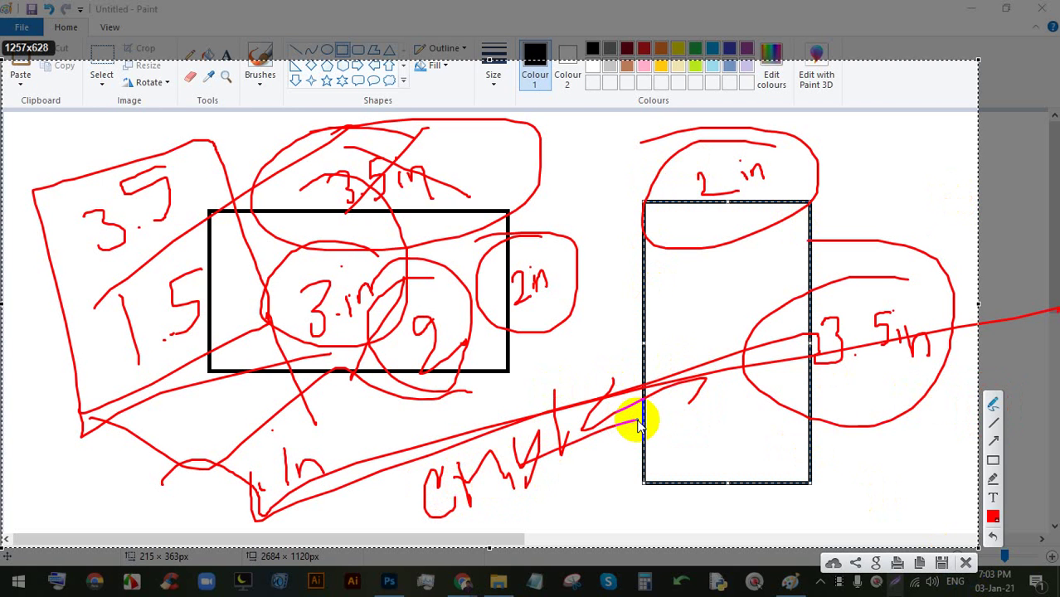
pyautogui.click(964, 563)
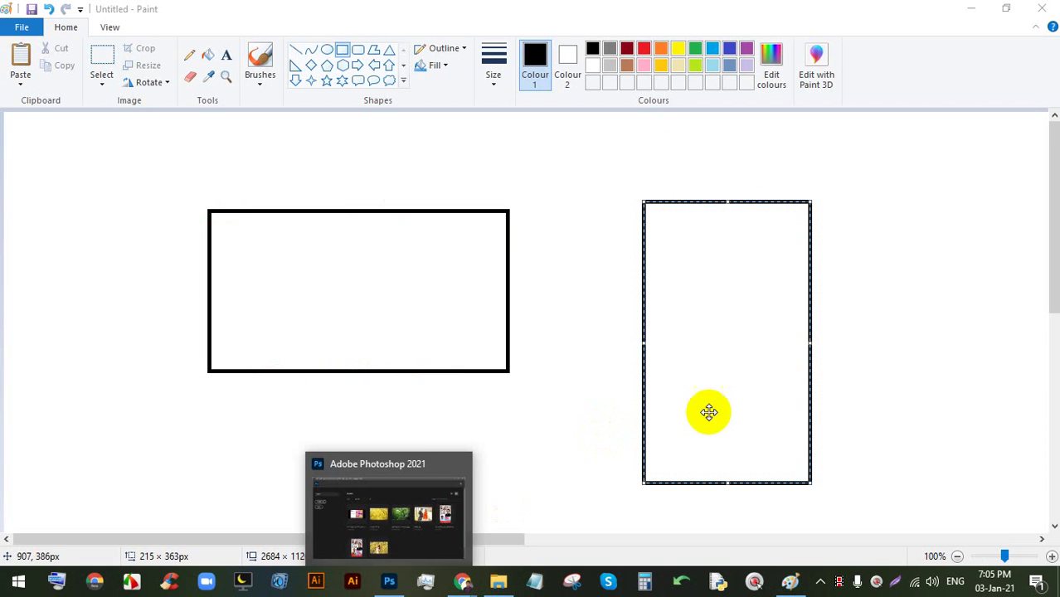
# - Undo the recent changes and delete the tall rectangle from the canvas
pyautogui.hotkey('ctrl', 'z')
pyautogui.hotkey('ctrl', 'z')
pyautogui.hotkey('ctrl', 'z')
pyautogui.hotkey('ctrl', 'z')
pyautogui.hotkey('ctrl', 'z')
pyautogui.hotkey('ctrl', 'z')
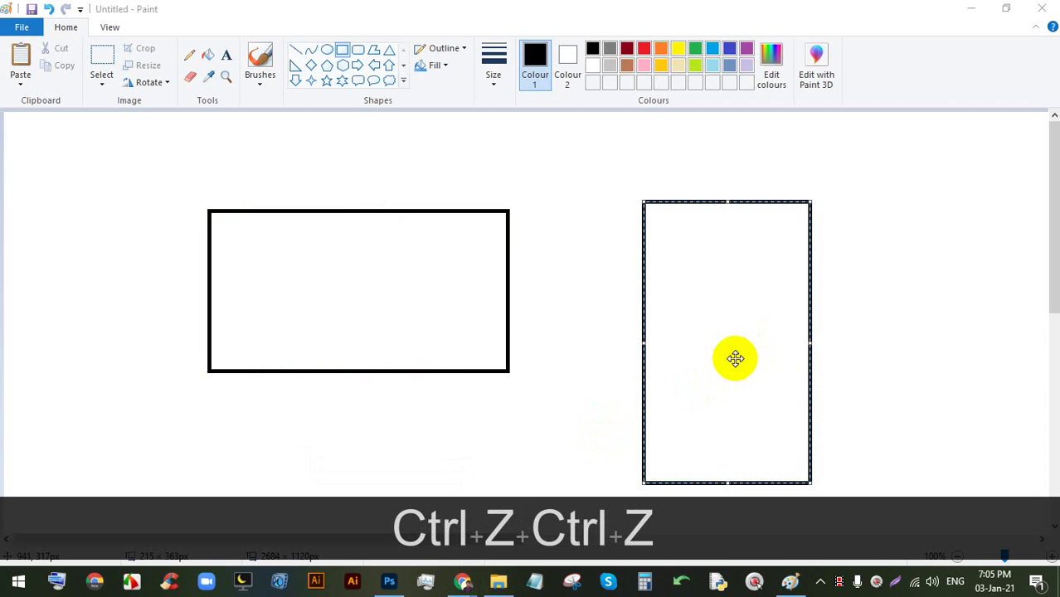
pyautogui.moveTo(644, 202); pyautogui.dragTo(618, 207)
pyautogui.press('BackSpace')
pyautogui.rightClick(639, 208)
pyautogui.click(673, 220)
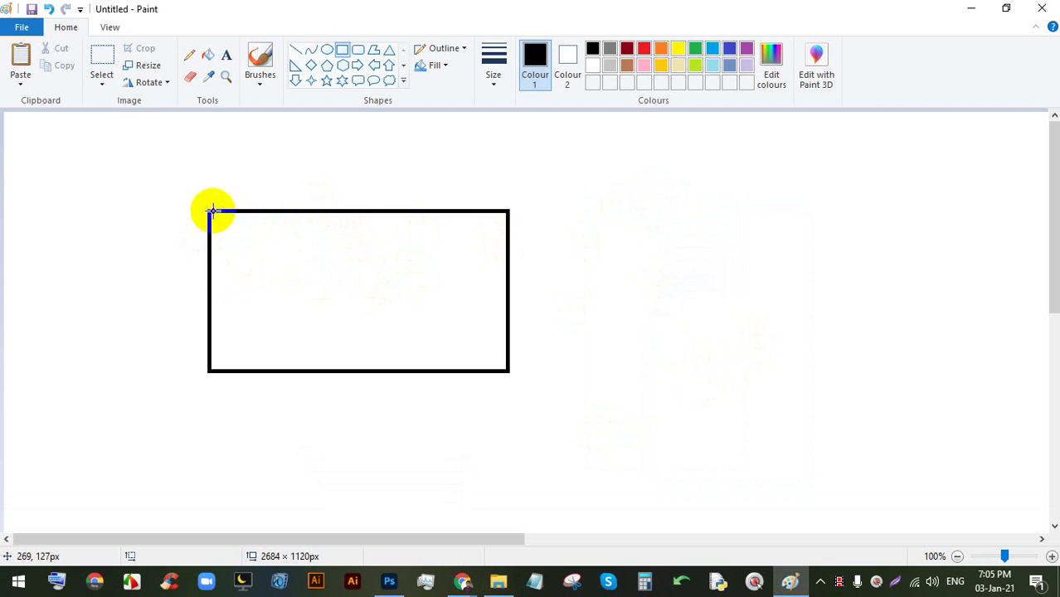
# - Draw a smaller rectangle inside the card frame and a larger one around it
pyautogui.moveTo(218, 225); pyautogui.dragTo(486, 353)
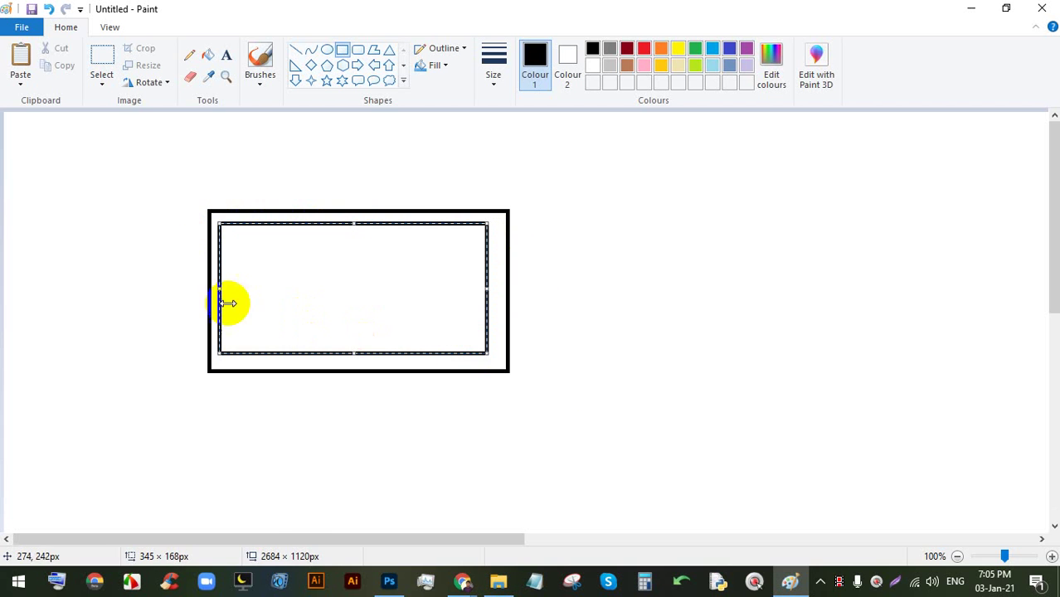
pyautogui.hotkey('ctrl', 'z')
pyautogui.moveTo(227, 226); pyautogui.dragTo(492, 357)
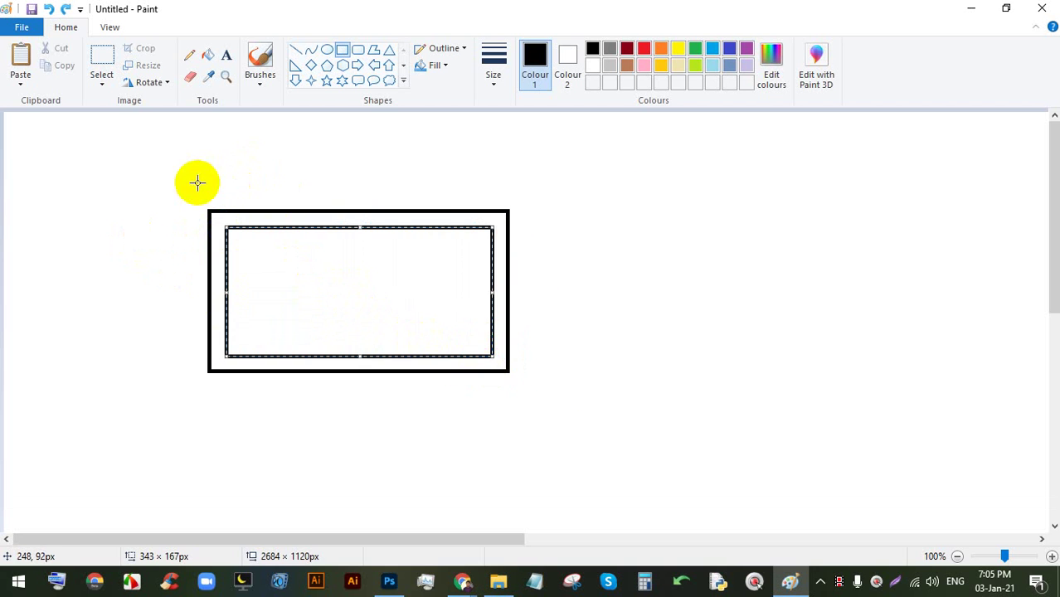
pyautogui.moveTo(193, 192); pyautogui.dragTo(521, 397)
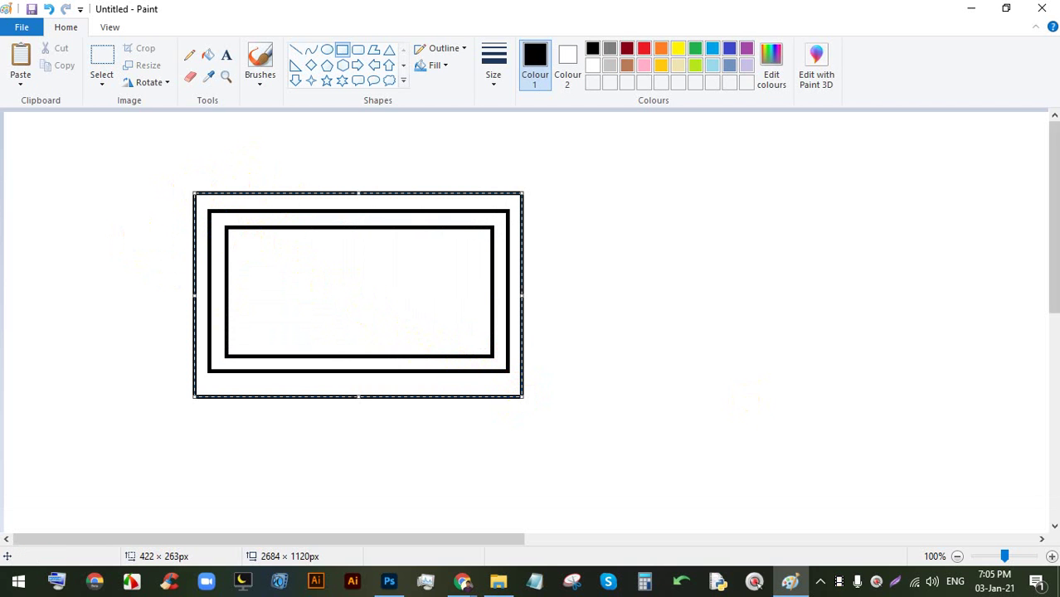
# - On a screen capture, write a red '3.' size note with arrows, then discard it
pyautogui.click(896, 585)
pyautogui.moveTo(963, 519); pyautogui.dragTo(43, 29)
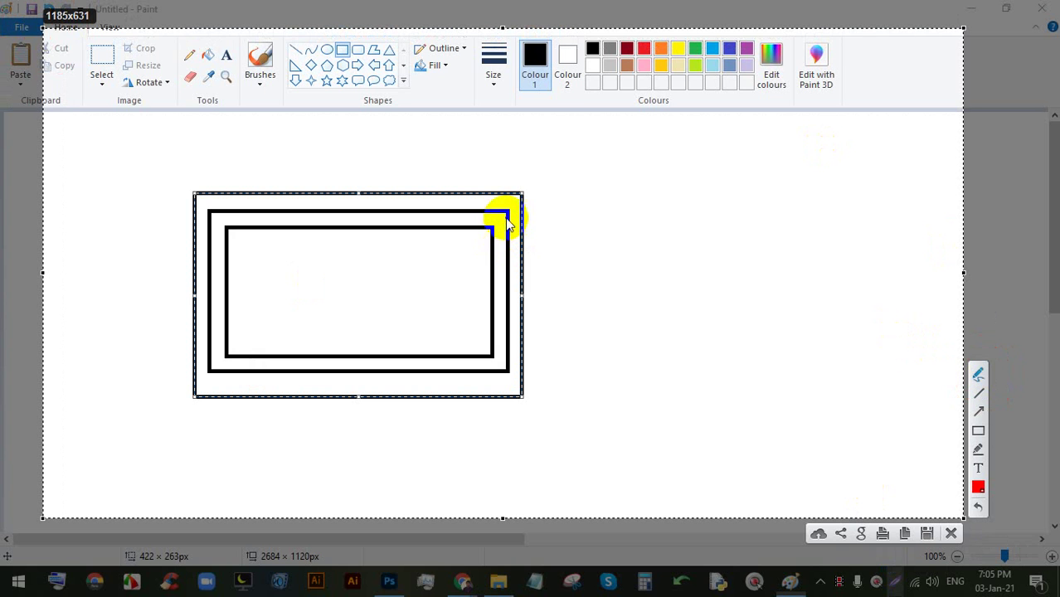
pyautogui.moveTo(507, 217); pyautogui.dragTo(690, 217)
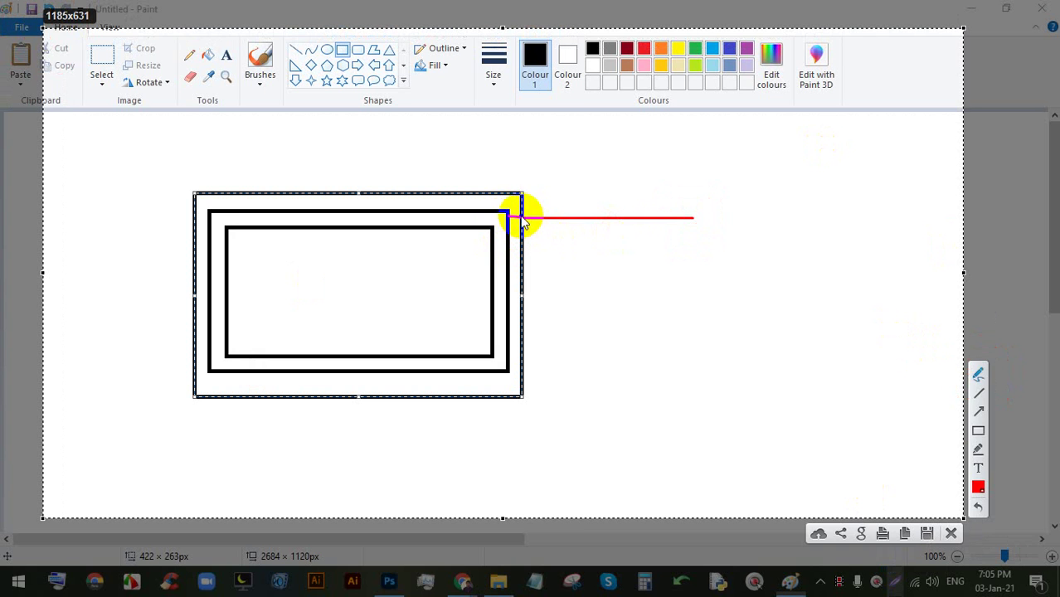
pyautogui.moveTo(515, 217)
pyautogui.mouseDown()
pyautogui.moveTo(505, 219)
pyautogui.moveTo(521, 223)
pyautogui.mouseUp()
pyautogui.moveTo(706, 215)
pyautogui.mouseDown()
pyautogui.moveTo(715, 246)
pyautogui.moveTo(745, 243)
pyautogui.mouseUp()
pyautogui.moveTo(770, 207)
pyautogui.mouseDown()
pyautogui.moveTo(769, 233)
pyautogui.moveTo(743, 242)
pyautogui.mouseUp()
pyautogui.click(788, 224)
pyautogui.moveTo(799, 195); pyautogui.dragTo(931, 202)
pyautogui.click(951, 534)
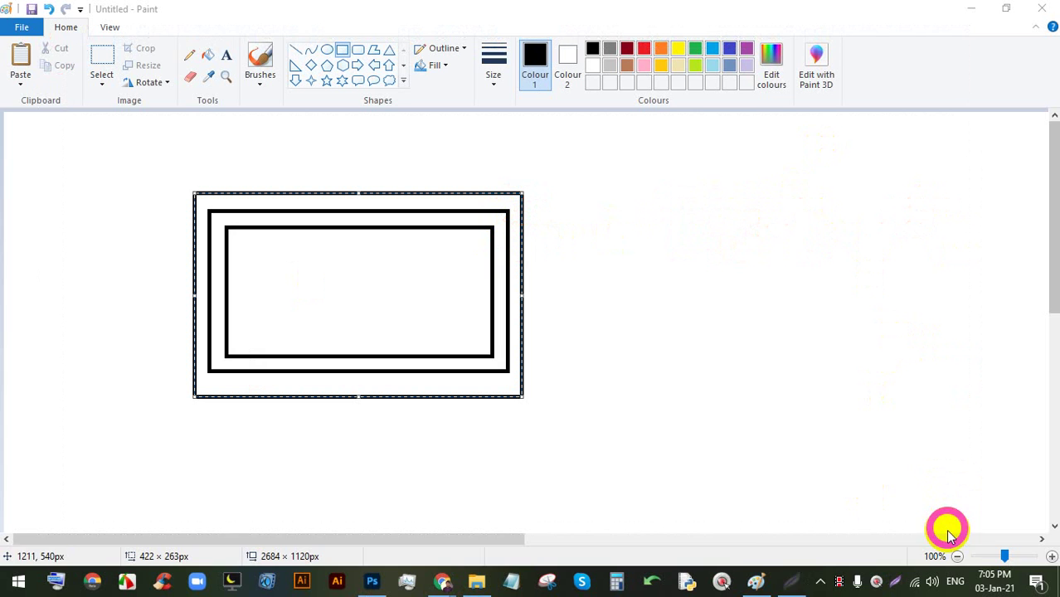
# - Admit the waiting person from Chrome's Meet tab, then go back to the Paint drawing
pyautogui.moveTo(465, 579)
pyautogui.click(396, 524)
pyautogui.click(286, 13)
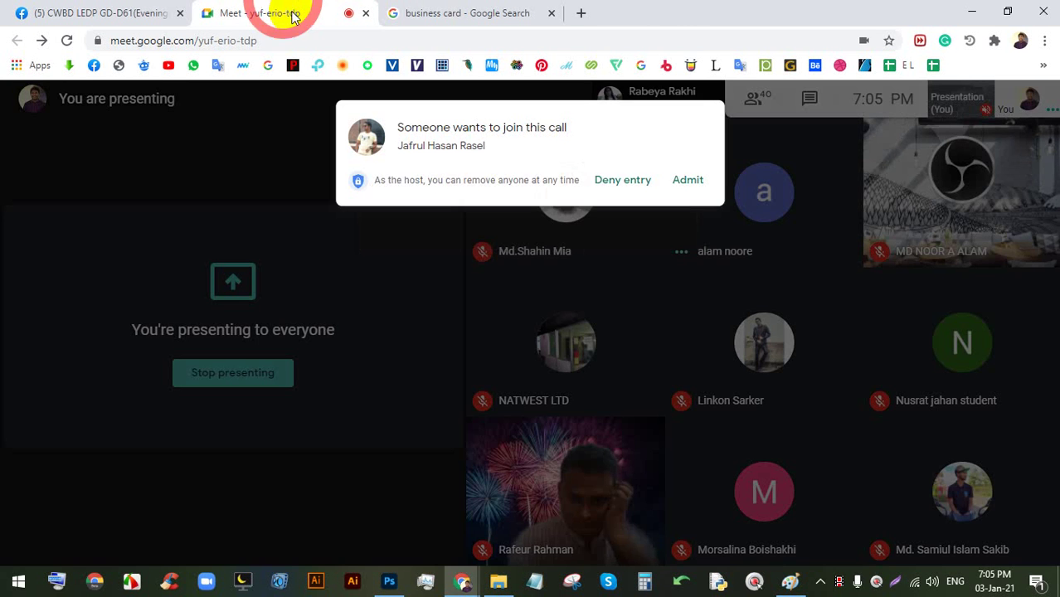
pyautogui.click(684, 173)
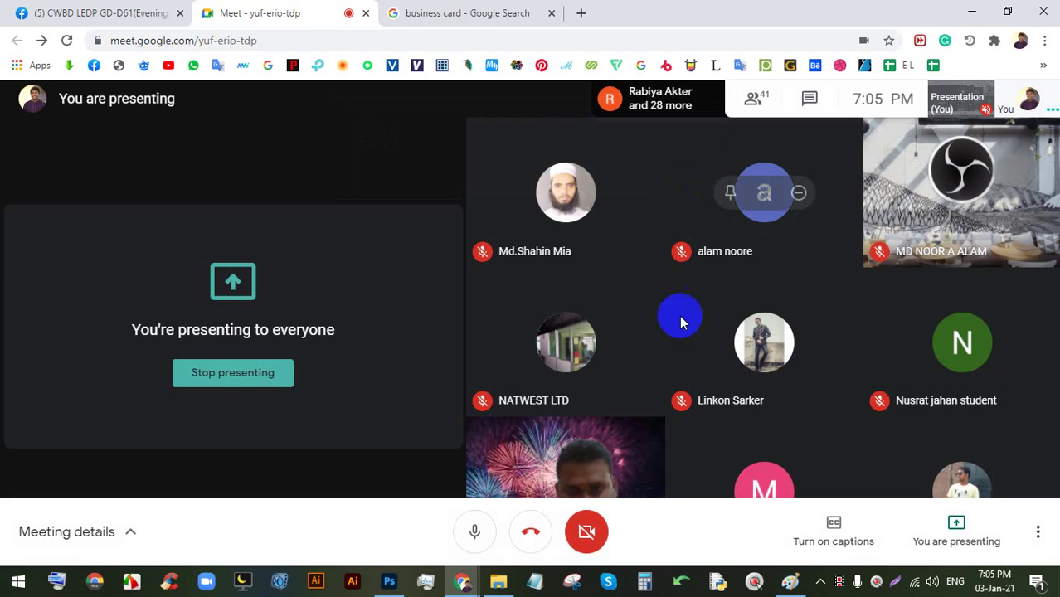
pyautogui.click(390, 581)
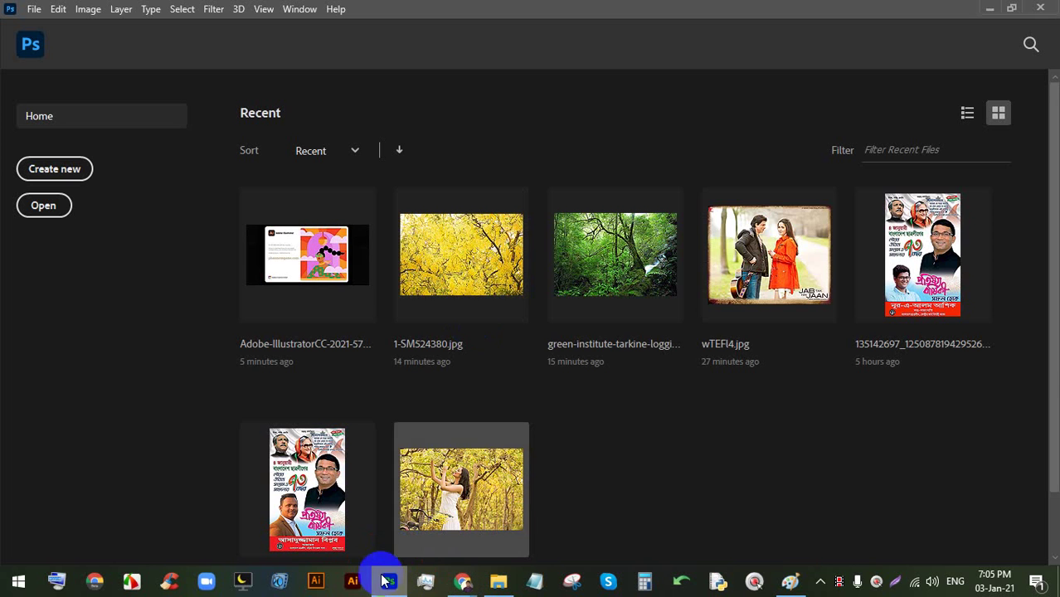
pyautogui.click(785, 582)
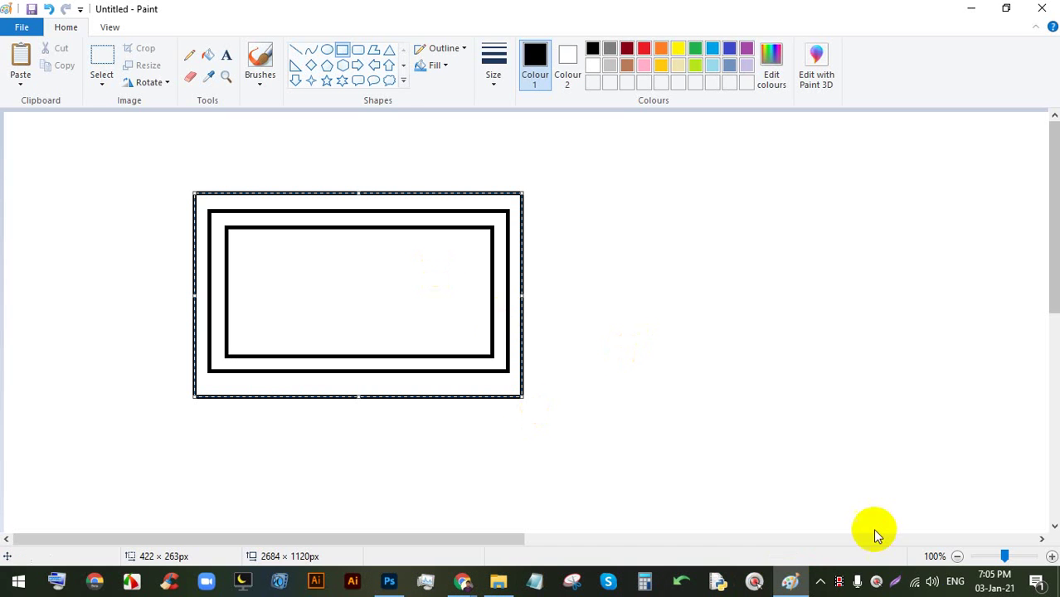
# - Start a Lightshot capture over the Paint drawing, widen it, and pick the red pen
pyautogui.click(902, 587)
pyautogui.moveTo(901, 525); pyautogui.dragTo(0, 60)
pyautogui.moveTo(900, 292); pyautogui.dragTo(1030, 282)
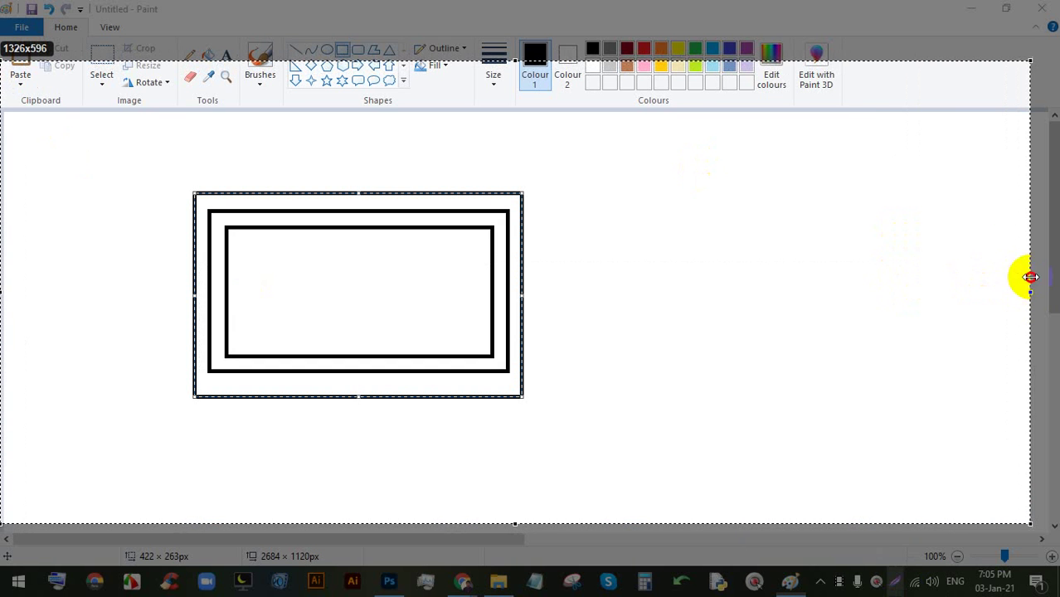
pyautogui.click(1045, 380)
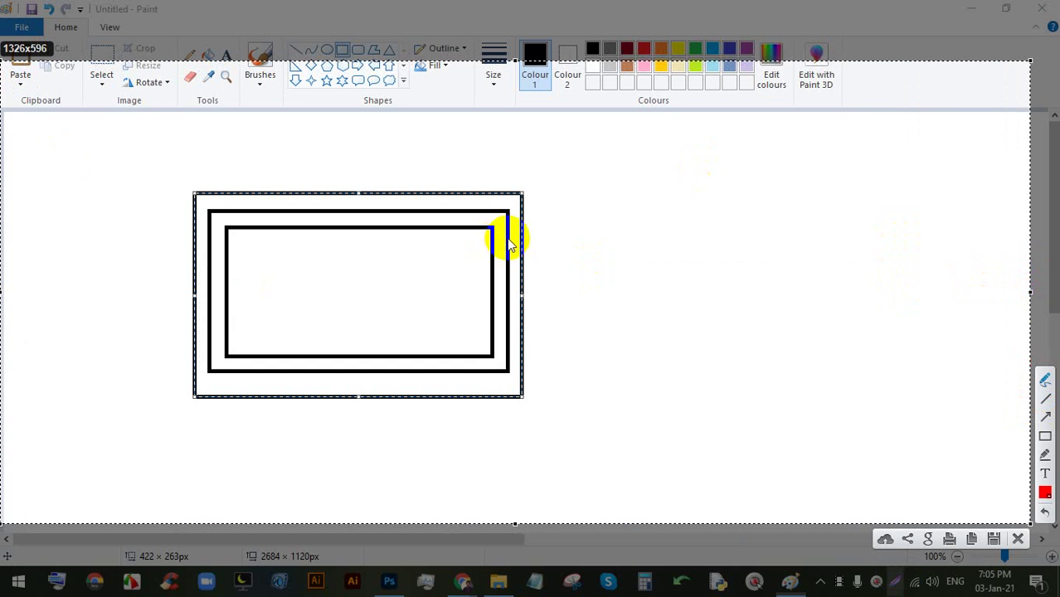
# - Draw an arrow to the middle frame and label it 3.5x2, underlined
pyautogui.moveTo(510, 243); pyautogui.dragTo(747, 207)
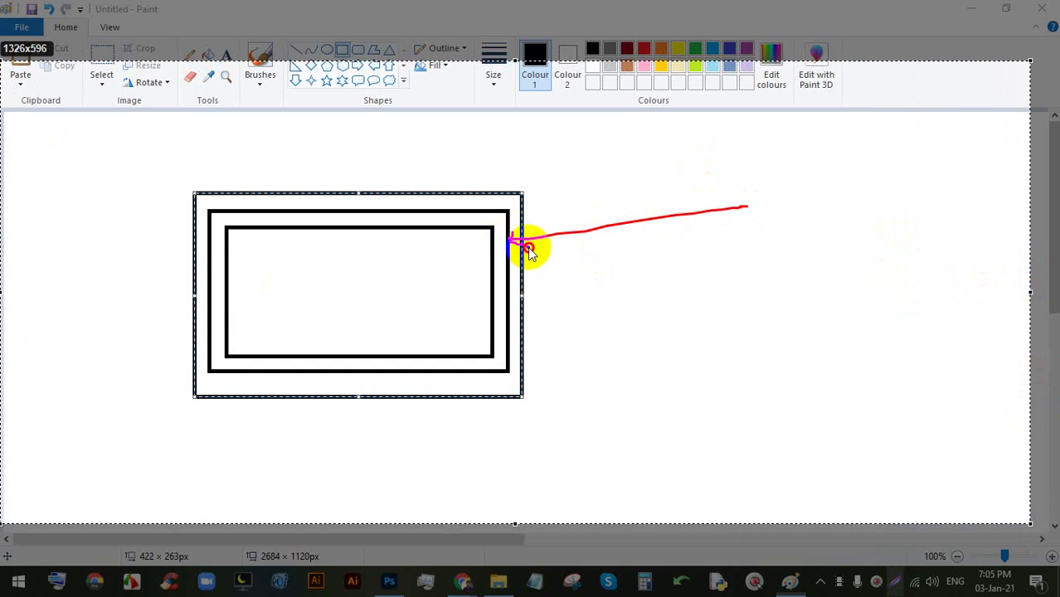
pyautogui.moveTo(530, 251); pyautogui.dragTo(528, 248)
pyautogui.moveTo(746, 183); pyautogui.dragTo(748, 235)
pyautogui.click(775, 217)
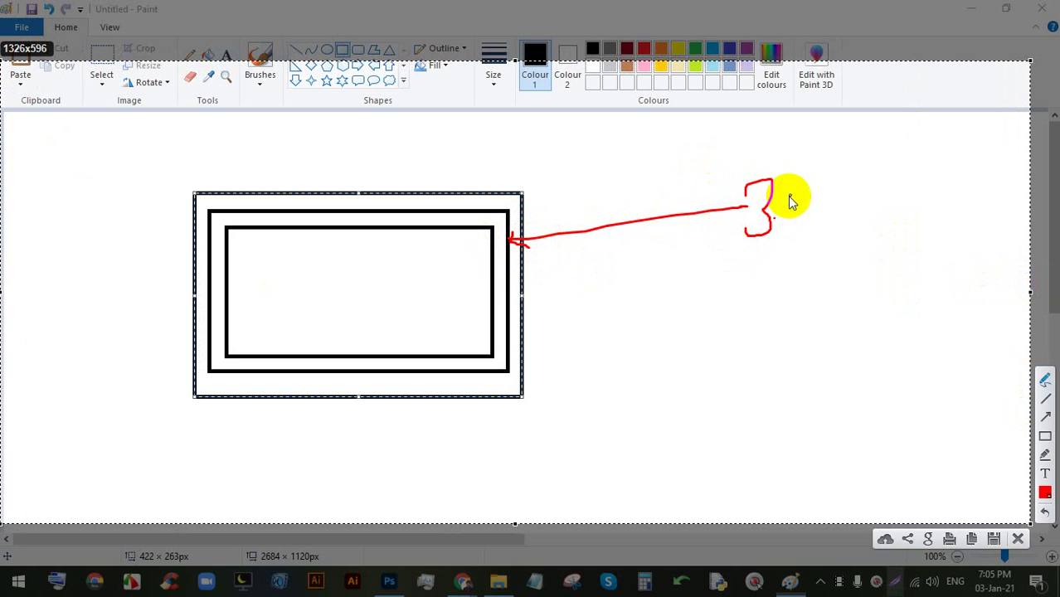
pyautogui.moveTo(807, 175)
pyautogui.mouseDown()
pyautogui.moveTo(795, 178)
pyautogui.moveTo(804, 217)
pyautogui.mouseUp()
pyautogui.moveTo(848, 183)
pyautogui.mouseDown()
pyautogui.moveTo(833, 208)
pyautogui.moveTo(848, 204)
pyautogui.mouseUp()
pyautogui.moveTo(858, 178); pyautogui.dragTo(916, 202)
pyautogui.moveTo(693, 278); pyautogui.dragTo(1024, 196)
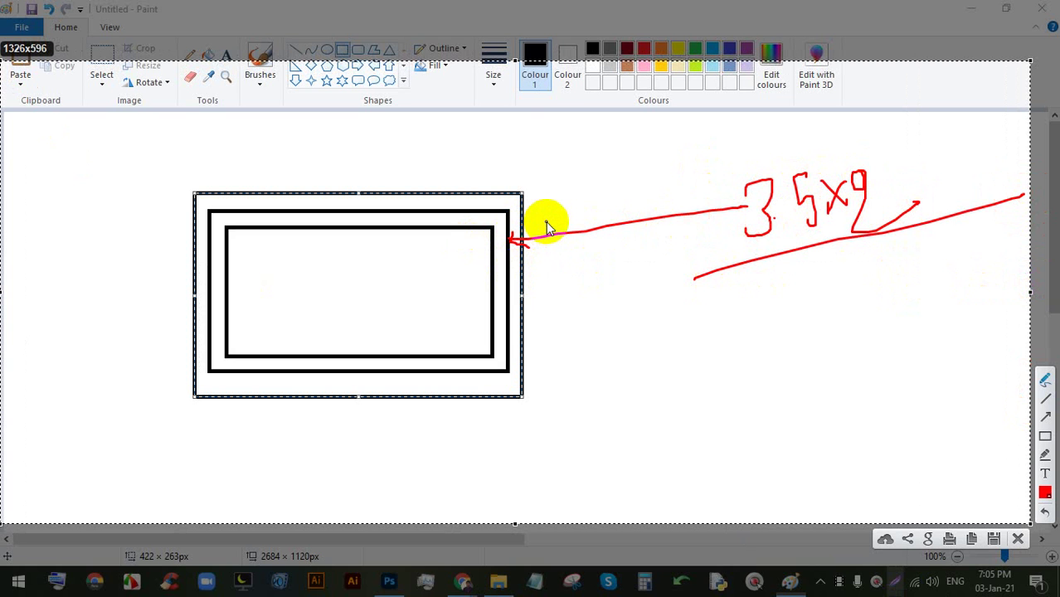
# - Trace the middle frame's top edge and draw a red arrow to the inner rectangle
pyautogui.moveTo(505, 212); pyautogui.dragTo(214, 212)
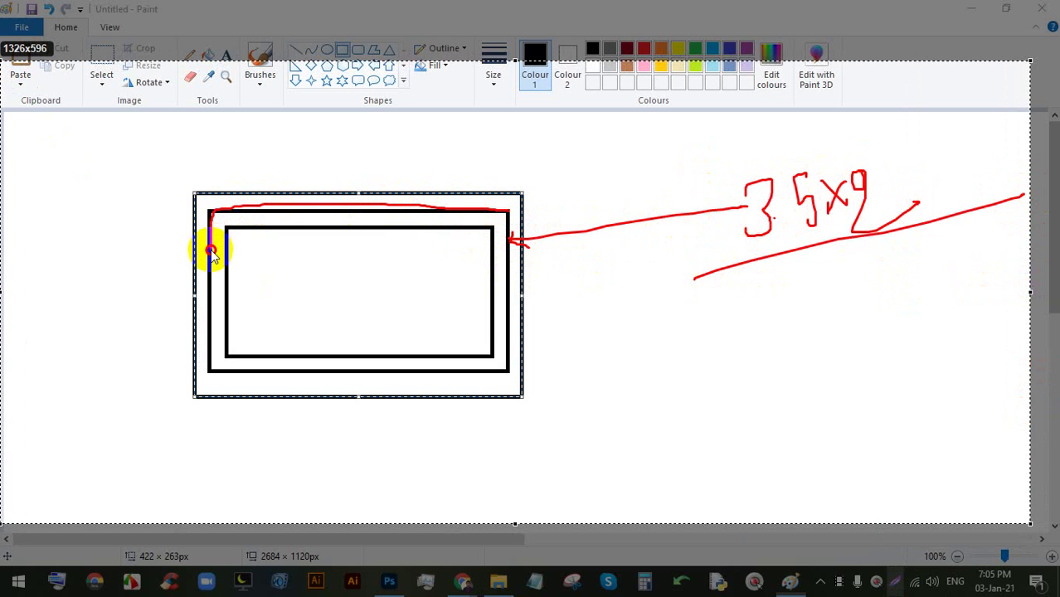
pyautogui.moveTo(211, 250); pyautogui.dragTo(211, 250)
pyautogui.moveTo(495, 315); pyautogui.dragTo(892, 308)
pyautogui.moveTo(505, 308); pyautogui.dragTo(498, 319)
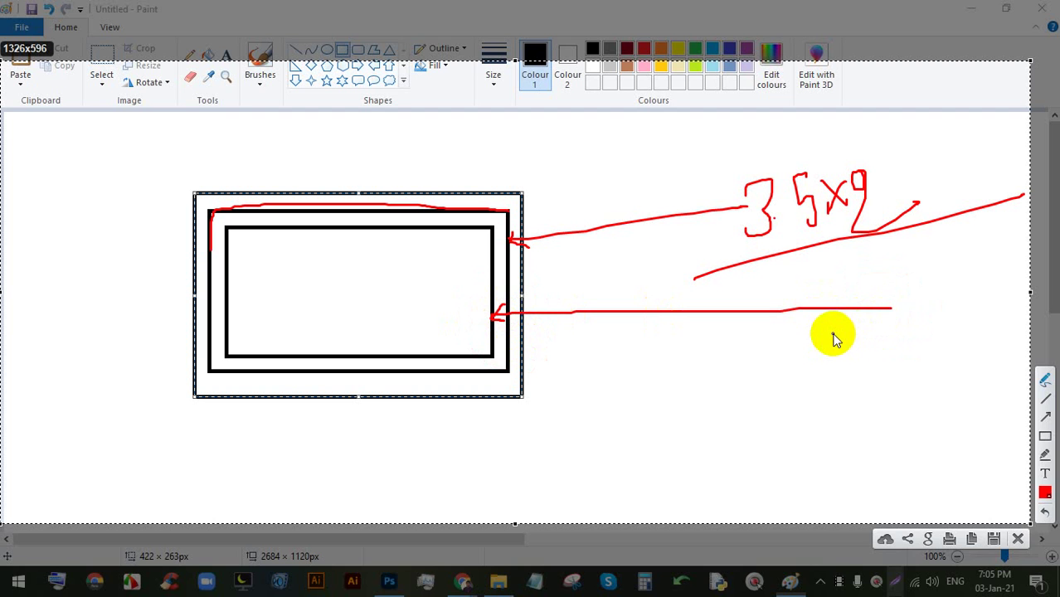
# - Label the inner rectangle 3.25x1.75 and circle the difference between the two sizes
pyautogui.moveTo(835, 329)
pyautogui.mouseDown()
pyautogui.moveTo(849, 353)
pyautogui.moveTo(871, 345)
pyautogui.moveTo(870, 332)
pyautogui.moveTo(902, 334)
pyautogui.moveTo(910, 310)
pyautogui.moveTo(895, 314)
pyautogui.moveTo(902, 333)
pyautogui.moveTo(938, 324)
pyautogui.mouseUp()
pyautogui.moveTo(933, 302); pyautogui.dragTo(924, 323)
pyautogui.moveTo(948, 284); pyautogui.dragTo(959, 322)
pyautogui.click(963, 313)
pyautogui.moveTo(968, 270); pyautogui.dragTo(978, 304)
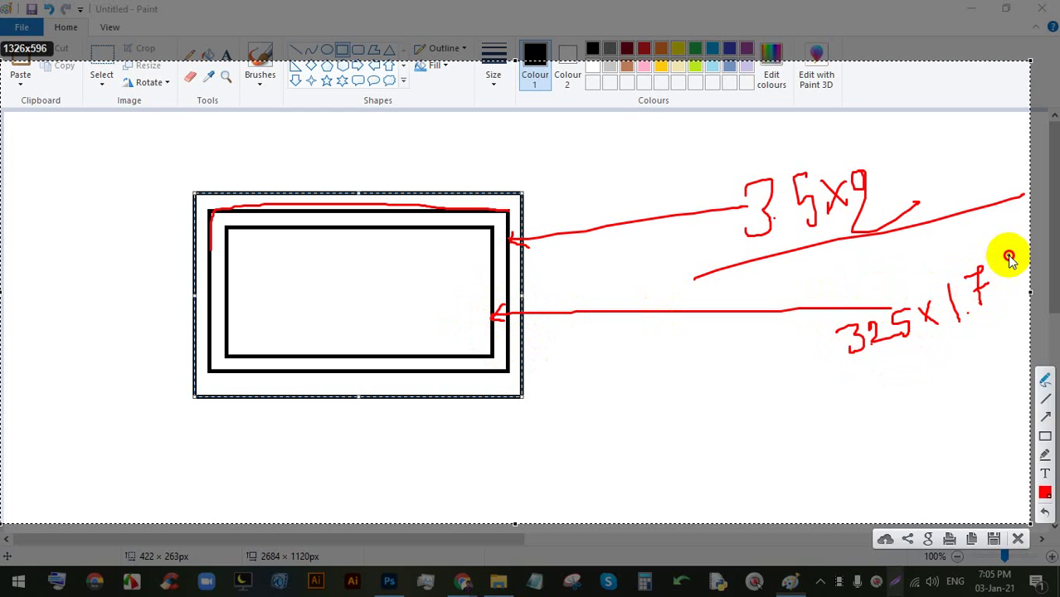
pyautogui.moveTo(1010, 257)
pyautogui.mouseDown()
pyautogui.moveTo(1002, 301)
pyautogui.moveTo(989, 304)
pyautogui.mouseUp()
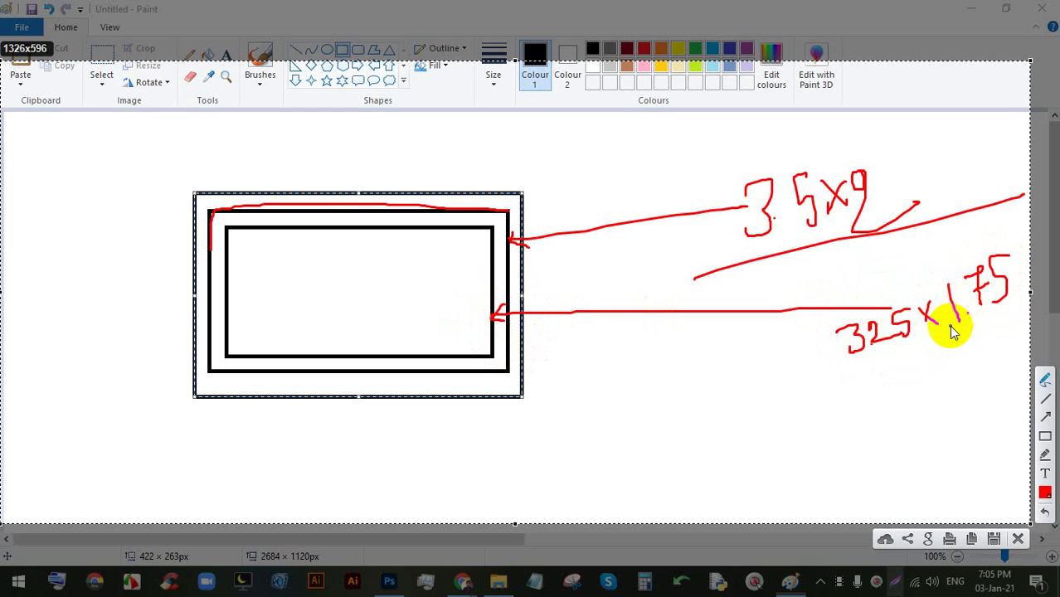
pyautogui.moveTo(954, 324)
pyautogui.mouseDown()
pyautogui.moveTo(941, 290)
pyautogui.moveTo(945, 298)
pyautogui.mouseUp()
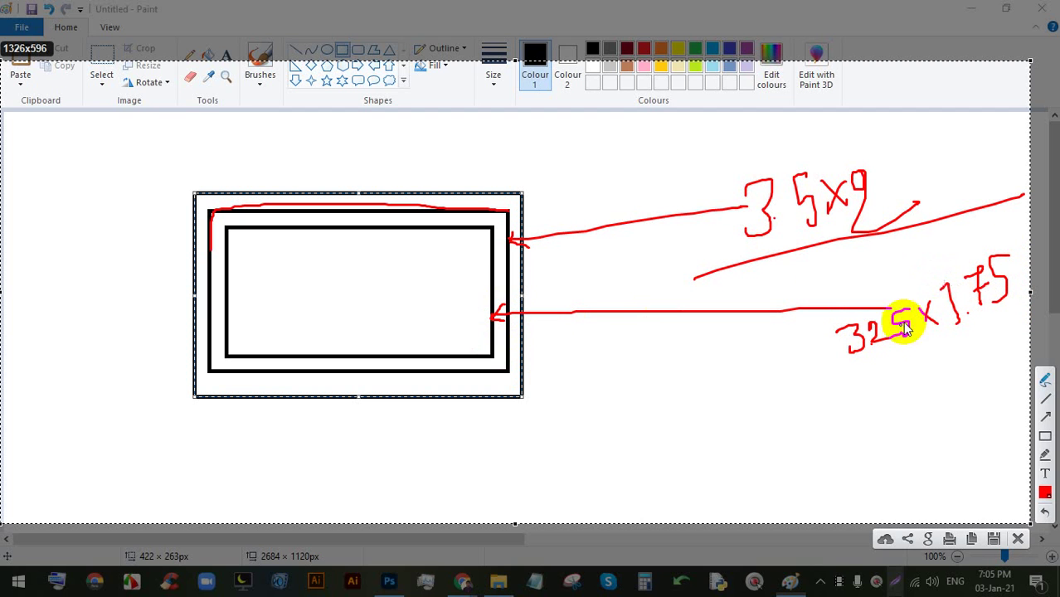
pyautogui.click(866, 350)
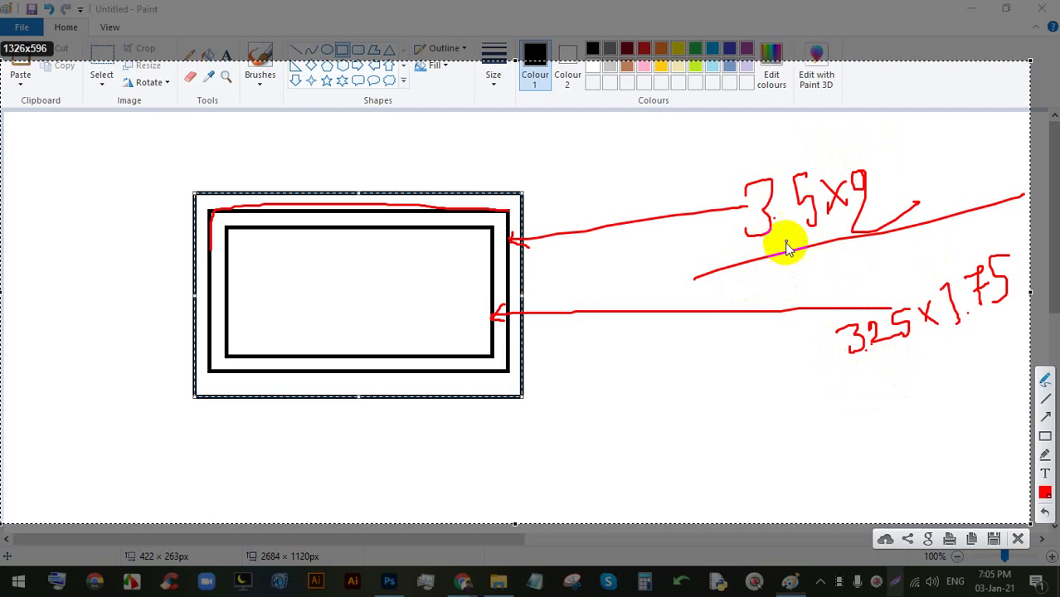
pyautogui.moveTo(847, 253)
pyautogui.mouseDown()
pyautogui.moveTo(886, 283)
pyautogui.moveTo(869, 283)
pyautogui.moveTo(887, 283)
pyautogui.moveTo(885, 272)
pyautogui.moveTo(859, 258)
pyautogui.moveTo(845, 263)
pyautogui.moveTo(869, 248)
pyautogui.moveTo(866, 271)
pyautogui.moveTo(856, 255)
pyautogui.moveTo(849, 268)
pyautogui.moveTo(755, 303)
pyautogui.mouseUp()
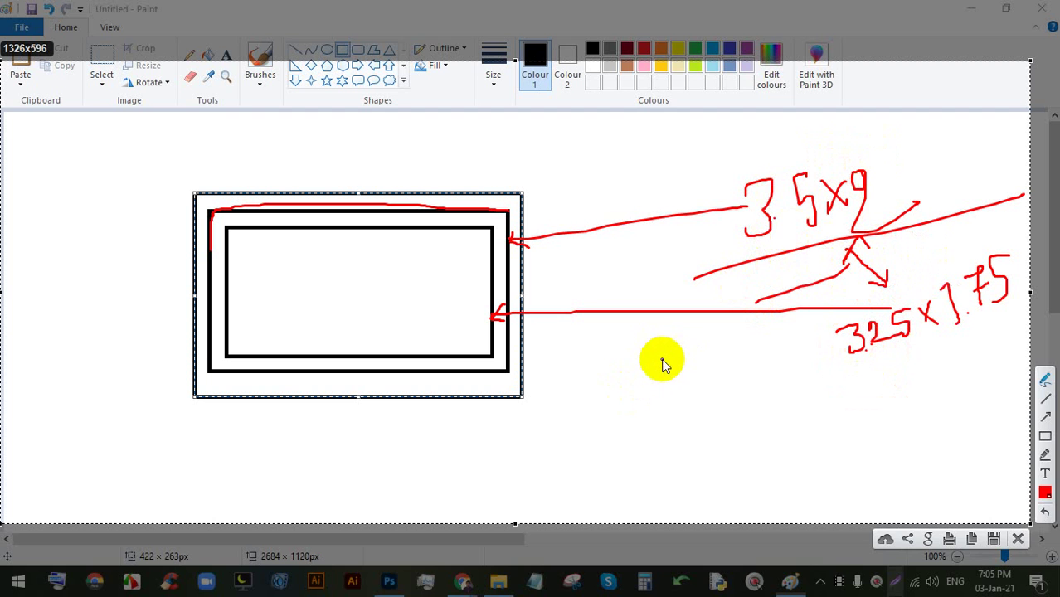
pyautogui.moveTo(681, 332)
pyautogui.mouseDown()
pyautogui.moveTo(678, 364)
pyautogui.moveTo(696, 344)
pyautogui.moveTo(701, 359)
pyautogui.moveTo(689, 369)
pyautogui.moveTo(691, 315)
pyautogui.moveTo(674, 379)
pyautogui.moveTo(712, 308)
pyautogui.moveTo(680, 311)
pyautogui.mouseUp()
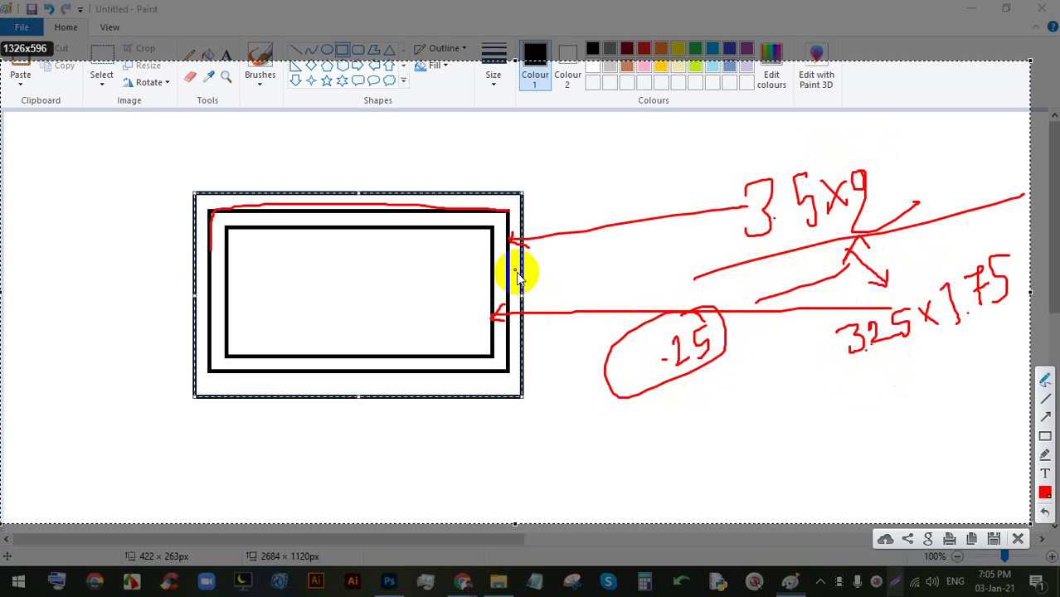
# - Cross out the .15 margin note, write and circle .125, then clear all red markup
pyautogui.click(495, 260)
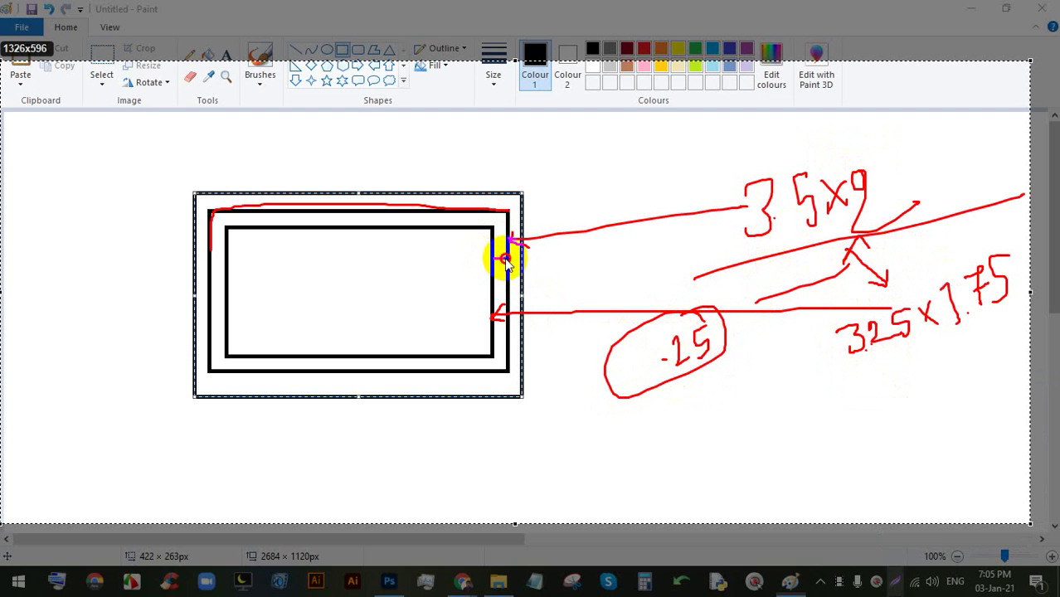
pyautogui.moveTo(690, 315); pyautogui.dragTo(693, 408)
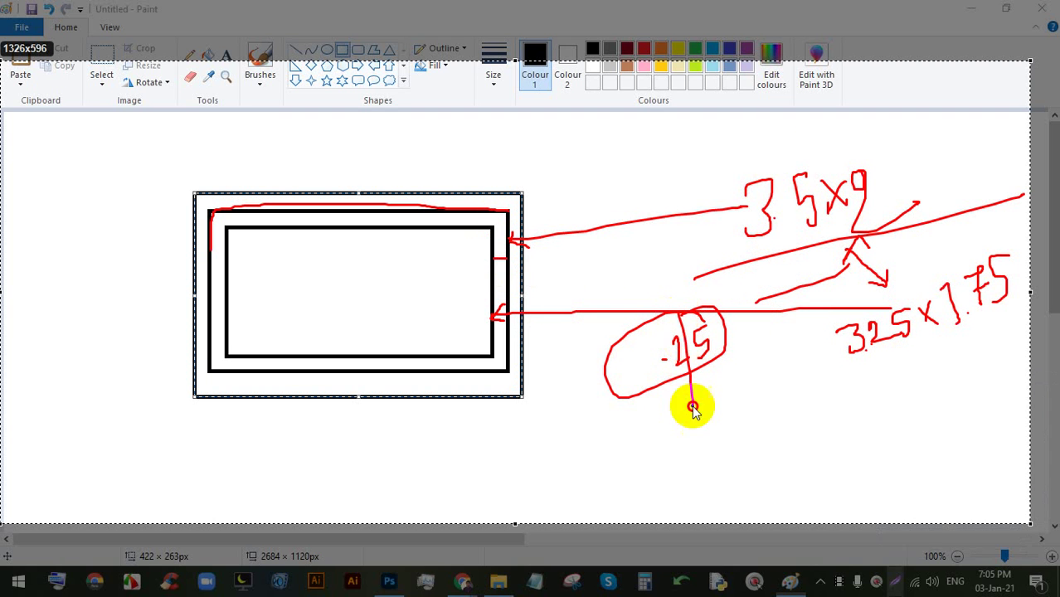
pyautogui.moveTo(707, 301); pyautogui.dragTo(654, 378)
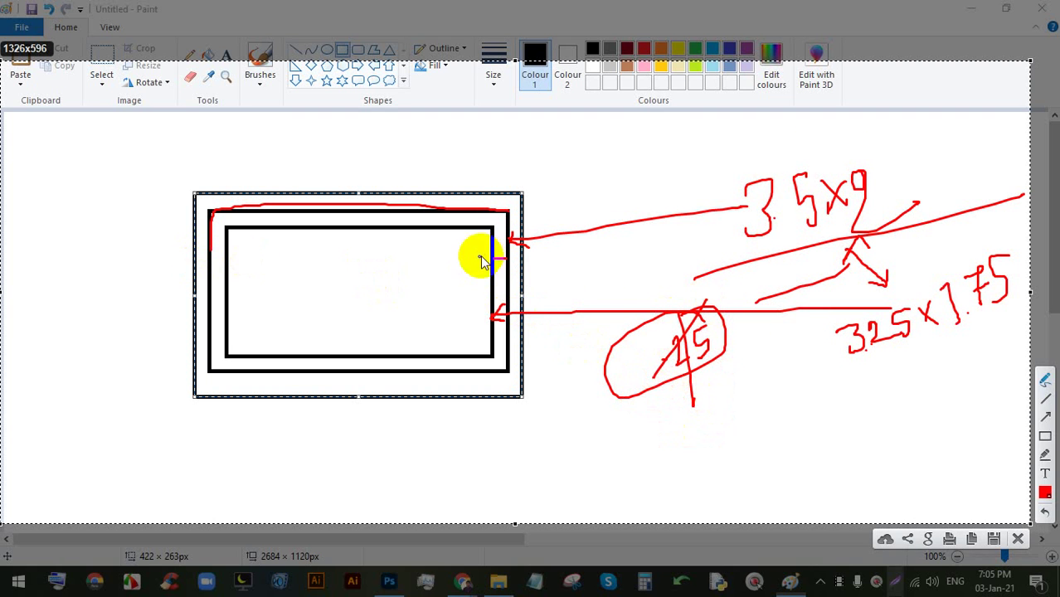
pyautogui.click(658, 433)
pyautogui.moveTo(674, 412)
pyautogui.mouseDown()
pyautogui.moveTo(691, 435)
pyautogui.moveTo(706, 431)
pyautogui.mouseUp()
pyautogui.moveTo(745, 396)
pyautogui.mouseDown()
pyautogui.moveTo(731, 400)
pyautogui.moveTo(736, 432)
pyautogui.mouseUp()
pyautogui.moveTo(770, 380)
pyautogui.mouseDown()
pyautogui.moveTo(603, 445)
pyautogui.moveTo(707, 379)
pyautogui.moveTo(627, 463)
pyautogui.moveTo(699, 356)
pyautogui.moveTo(691, 467)
pyautogui.moveTo(620, 372)
pyautogui.moveTo(724, 454)
pyautogui.moveTo(702, 366)
pyautogui.moveTo(667, 379)
pyautogui.moveTo(650, 404)
pyautogui.mouseUp()
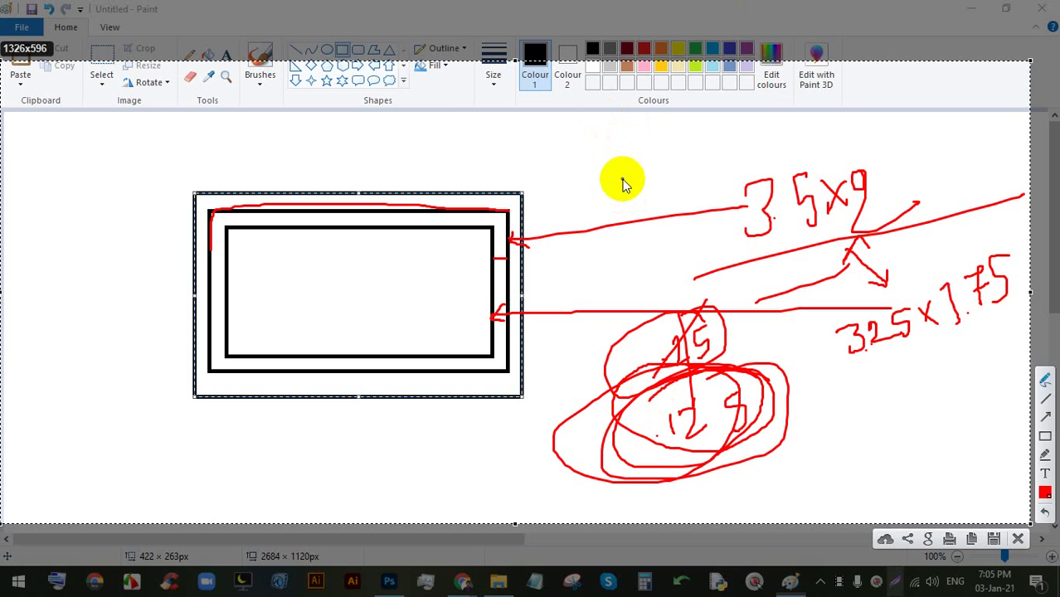
pyautogui.click(1021, 539)
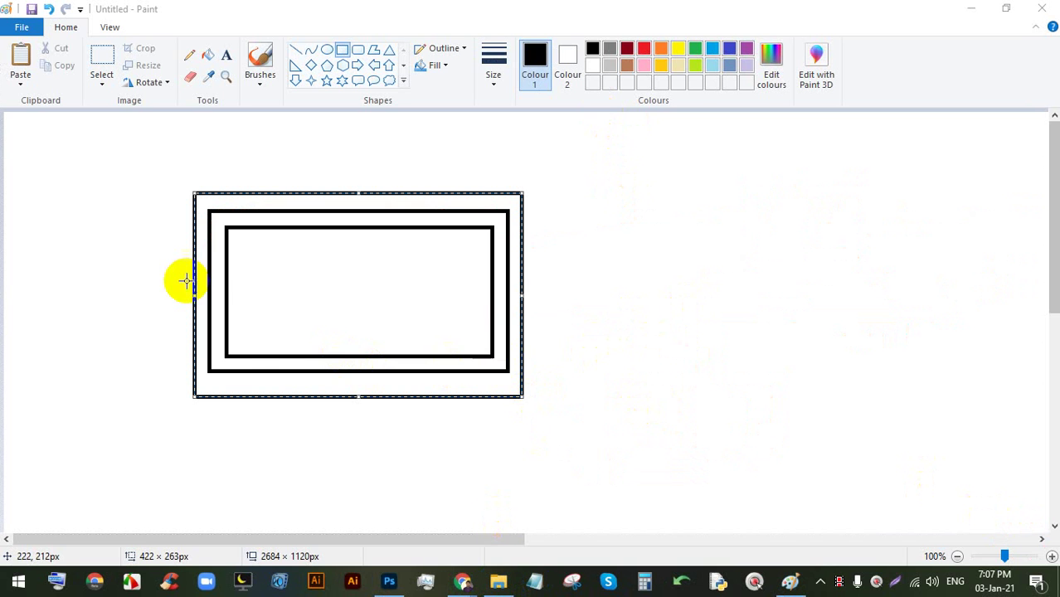
# - Shorten the outer frame slightly and start a fresh screen markup over the sketch
pyautogui.moveTo(523, 397); pyautogui.dragTo(521, 387)
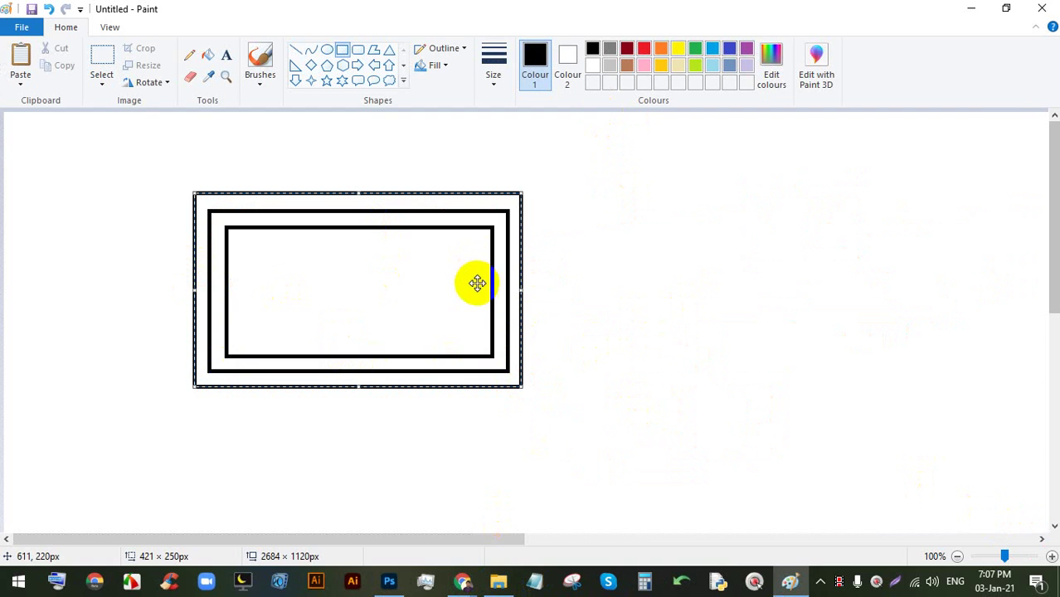
pyautogui.click(896, 585)
pyautogui.moveTo(971, 525)
pyautogui.mouseDown()
pyautogui.moveTo(12, 31)
pyautogui.moveTo(42, 52)
pyautogui.moveTo(47, 73)
pyautogui.mouseUp()
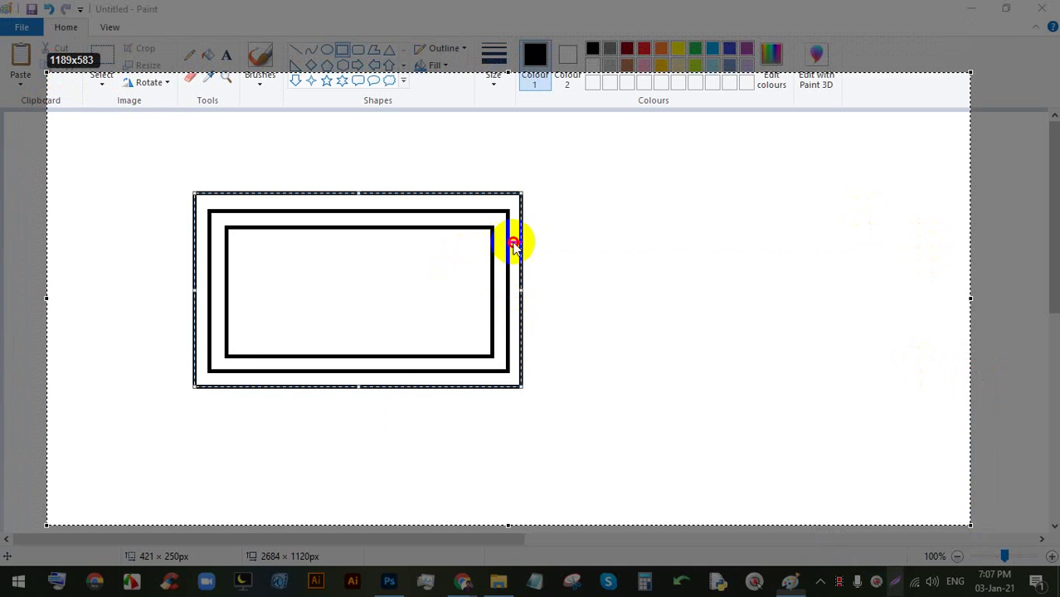
# - Draw an arrow from the middle frame and label it 3.5x2 in, underlined and circled
pyautogui.moveTo(511, 240); pyautogui.dragTo(868, 215)
pyautogui.moveTo(521, 237)
pyautogui.mouseDown()
pyautogui.moveTo(506, 234)
pyautogui.moveTo(521, 245)
pyautogui.moveTo(509, 354)
pyautogui.moveTo(452, 371)
pyautogui.moveTo(237, 372)
pyautogui.moveTo(202, 308)
pyautogui.moveTo(199, 234)
pyautogui.moveTo(255, 209)
pyautogui.moveTo(511, 217)
pyautogui.mouseUp()
pyautogui.click(506, 215)
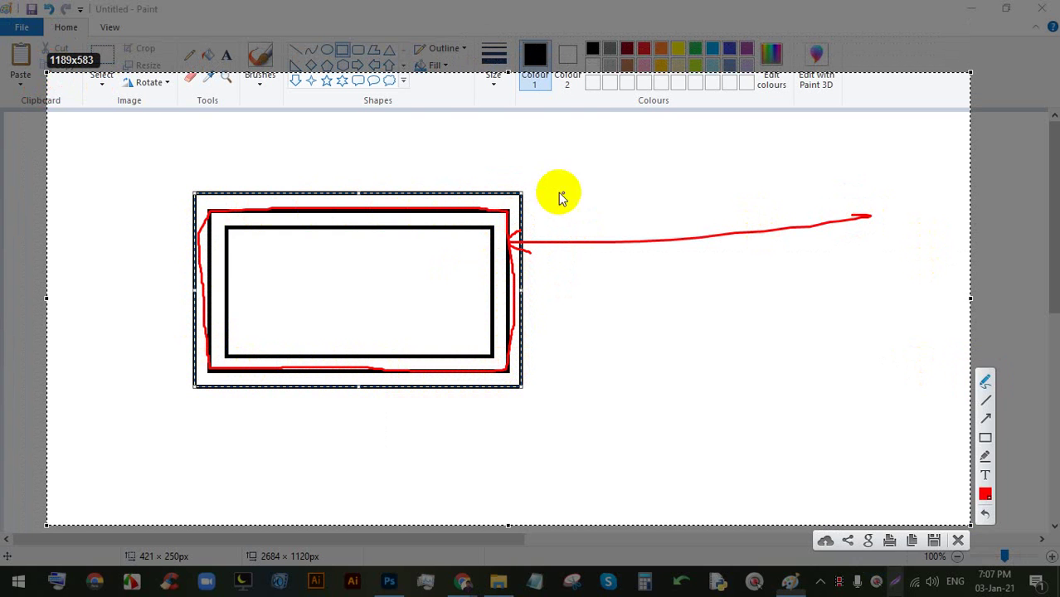
pyautogui.moveTo(794, 168)
pyautogui.mouseDown()
pyautogui.moveTo(807, 162)
pyautogui.moveTo(818, 196)
pyautogui.mouseUp()
pyautogui.click(830, 186)
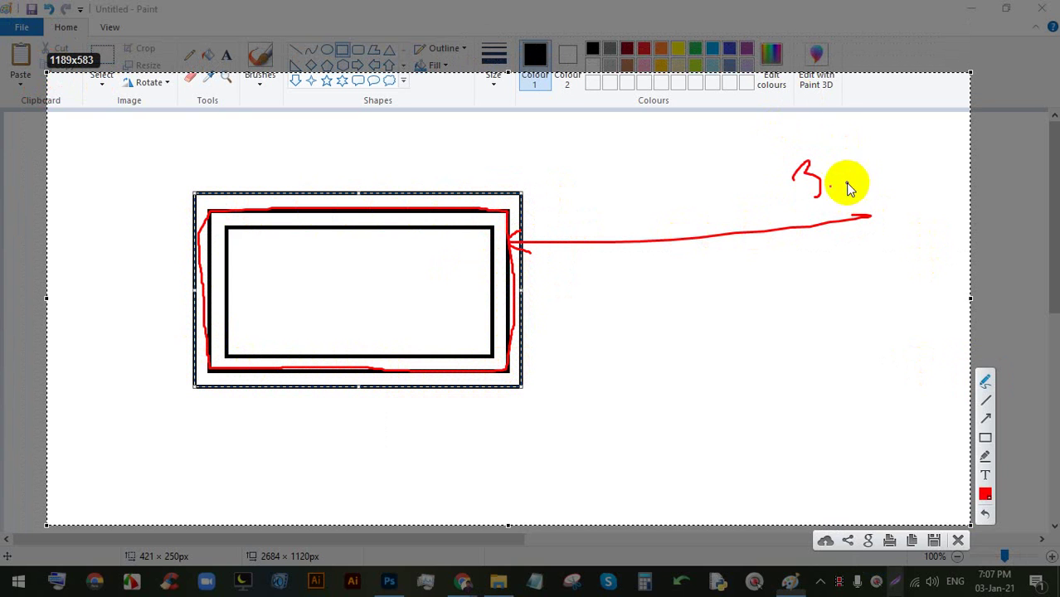
pyautogui.moveTo(851, 155)
pyautogui.mouseDown()
pyautogui.moveTo(840, 184)
pyautogui.moveTo(887, 166)
pyautogui.moveTo(900, 144)
pyautogui.moveTo(949, 156)
pyautogui.mouseUp()
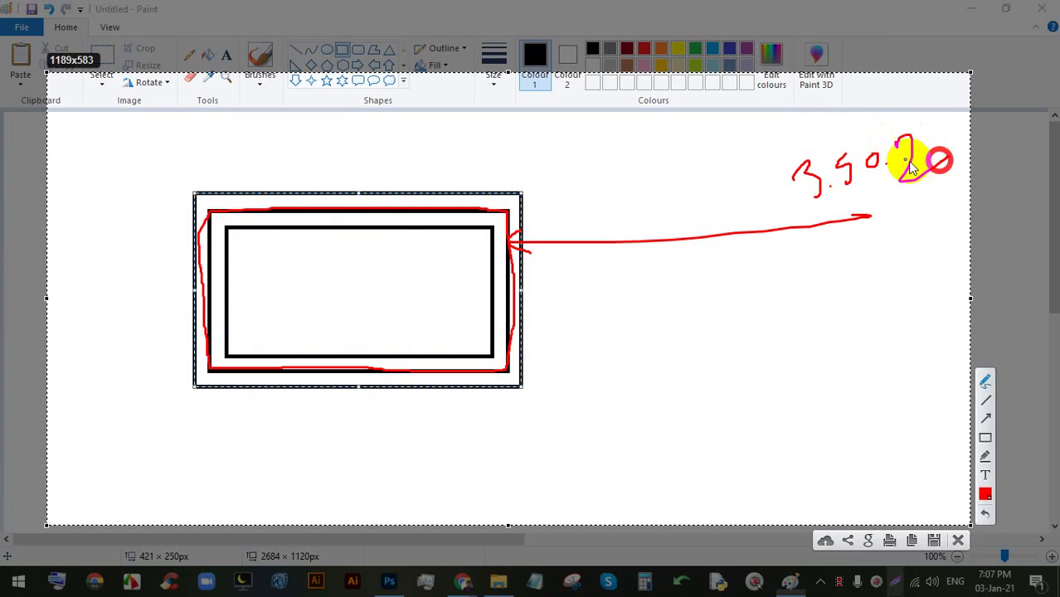
pyautogui.moveTo(883, 141); pyautogui.dragTo(864, 189)
pyautogui.moveTo(940, 149); pyautogui.dragTo(964, 145)
pyautogui.moveTo(785, 209)
pyautogui.mouseDown()
pyautogui.moveTo(847, 207)
pyautogui.moveTo(733, 149)
pyautogui.moveTo(821, 202)
pyautogui.mouseUp()
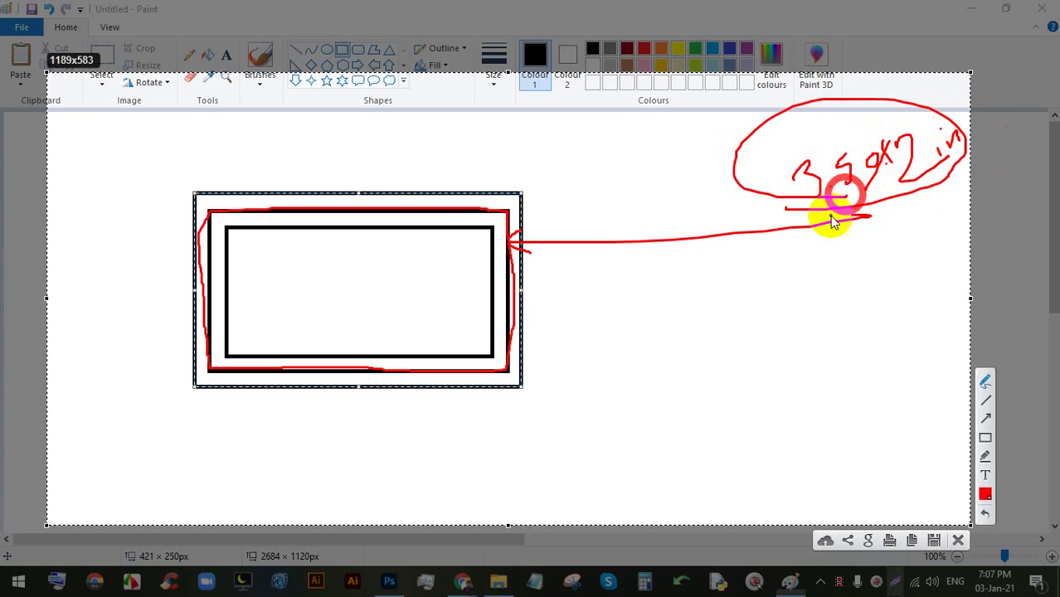
# - Draw a line from the inner rectangle and label it 3.25x1.75
pyautogui.moveTo(495, 322)
pyautogui.mouseDown()
pyautogui.moveTo(790, 307)
pyautogui.moveTo(815, 294)
pyautogui.moveTo(825, 315)
pyautogui.moveTo(855, 305)
pyautogui.mouseUp()
pyautogui.click(828, 310)
pyautogui.moveTo(868, 275)
pyautogui.mouseDown()
pyautogui.moveTo(854, 282)
pyautogui.moveTo(855, 308)
pyautogui.mouseUp()
pyautogui.moveTo(874, 285); pyautogui.dragTo(906, 293)
pyautogui.moveTo(897, 276)
pyautogui.mouseDown()
pyautogui.moveTo(882, 297)
pyautogui.moveTo(925, 290)
pyautogui.mouseUp()
pyautogui.click(919, 285)
pyautogui.moveTo(946, 249); pyautogui.dragTo(935, 300)
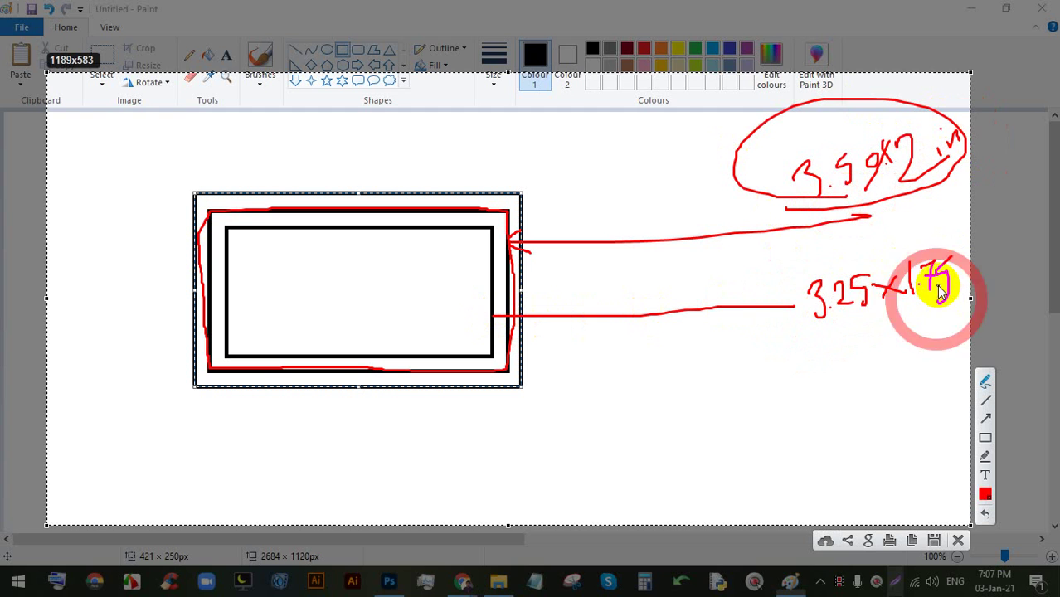
# - Add a circled .25 difference note and an arrow to the middle frame with circled .125
pyautogui.click(850, 245)
pyautogui.moveTo(866, 224)
pyautogui.mouseDown()
pyautogui.moveTo(866, 237)
pyautogui.moveTo(900, 236)
pyautogui.moveTo(871, 242)
pyautogui.mouseUp()
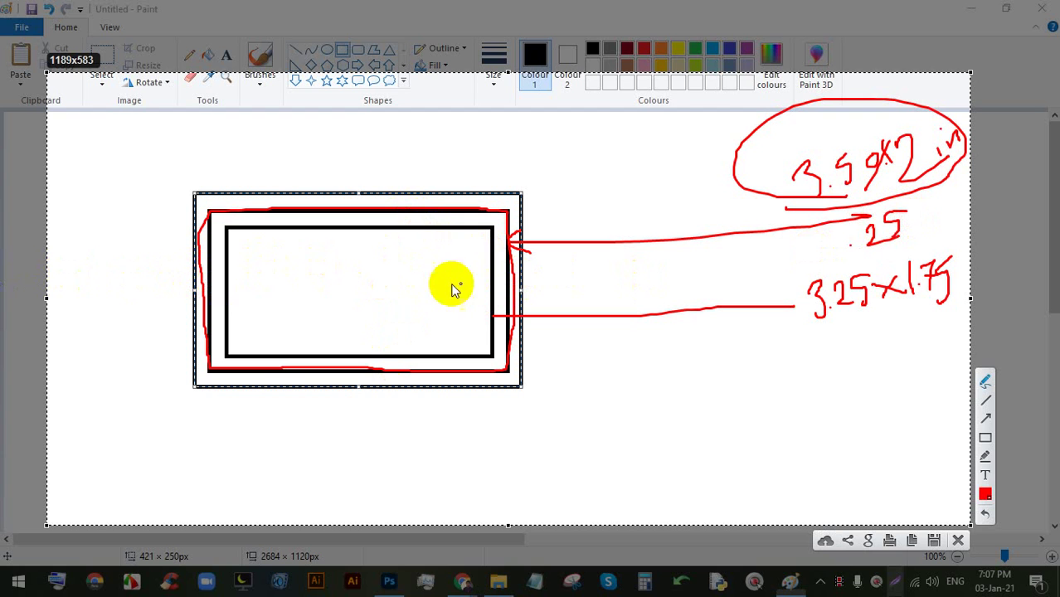
pyautogui.moveTo(893, 218)
pyautogui.mouseDown()
pyautogui.moveTo(871, 252)
pyautogui.moveTo(896, 218)
pyautogui.mouseUp()
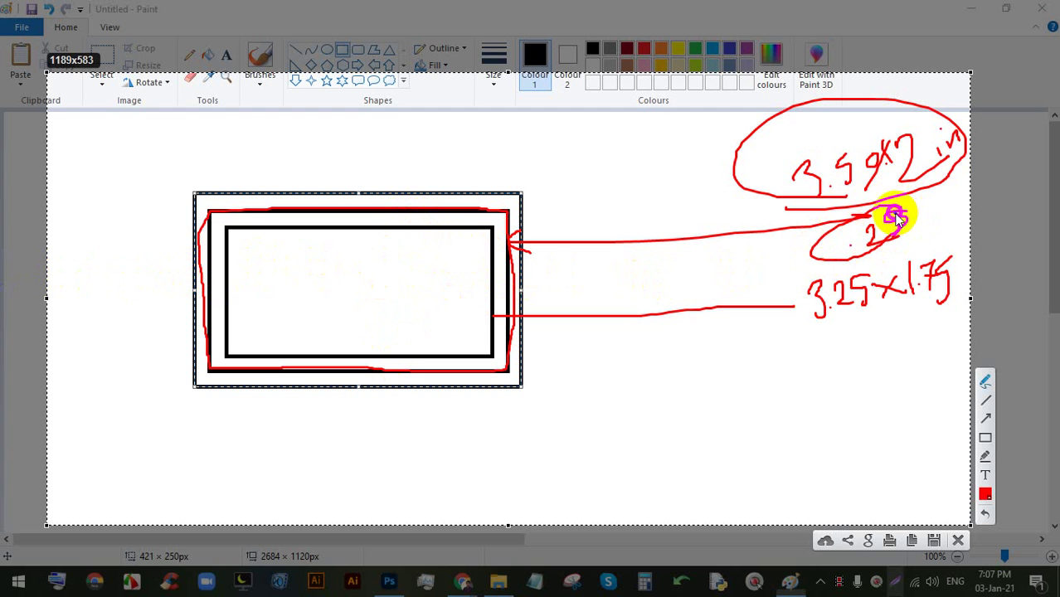
pyautogui.click(493, 279)
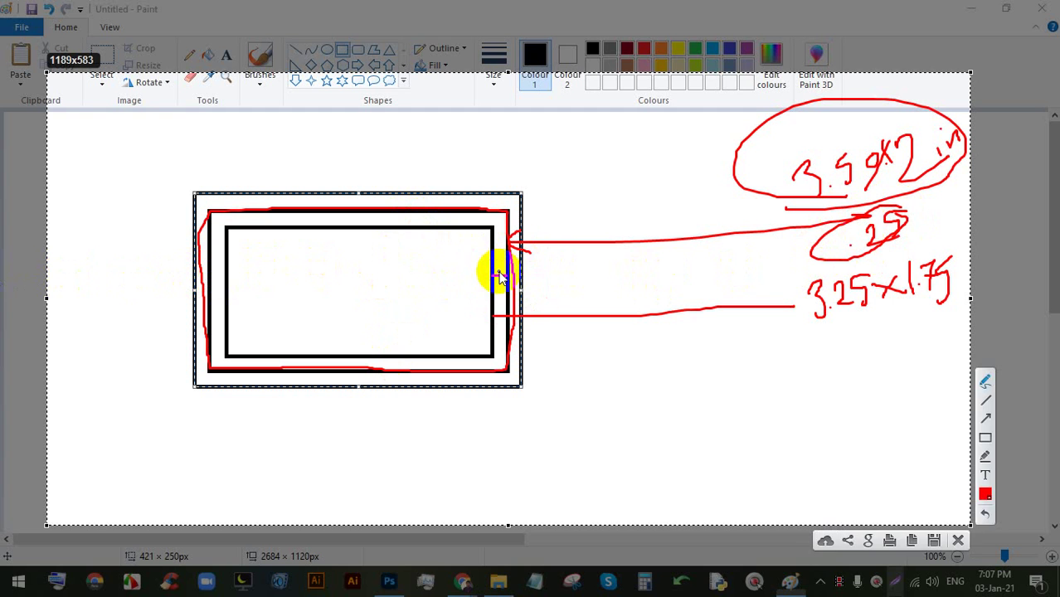
pyautogui.moveTo(497, 276)
pyautogui.mouseDown()
pyautogui.moveTo(569, 280)
pyautogui.moveTo(596, 275)
pyautogui.moveTo(597, 259)
pyautogui.moveTo(602, 279)
pyautogui.mouseUp()
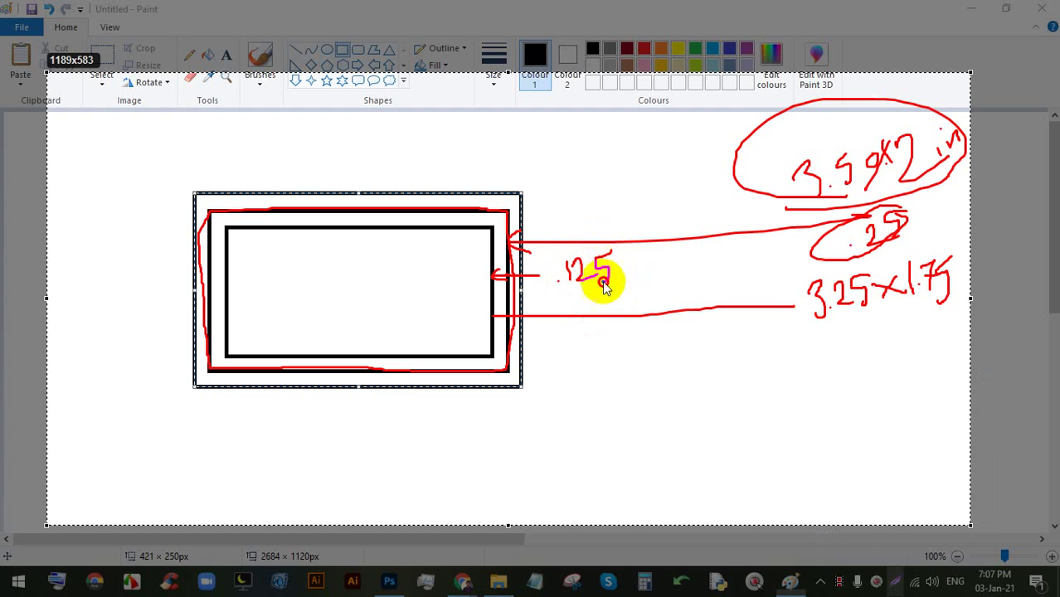
pyautogui.moveTo(635, 232)
pyautogui.mouseDown()
pyautogui.moveTo(568, 294)
pyautogui.moveTo(564, 247)
pyautogui.mouseUp()
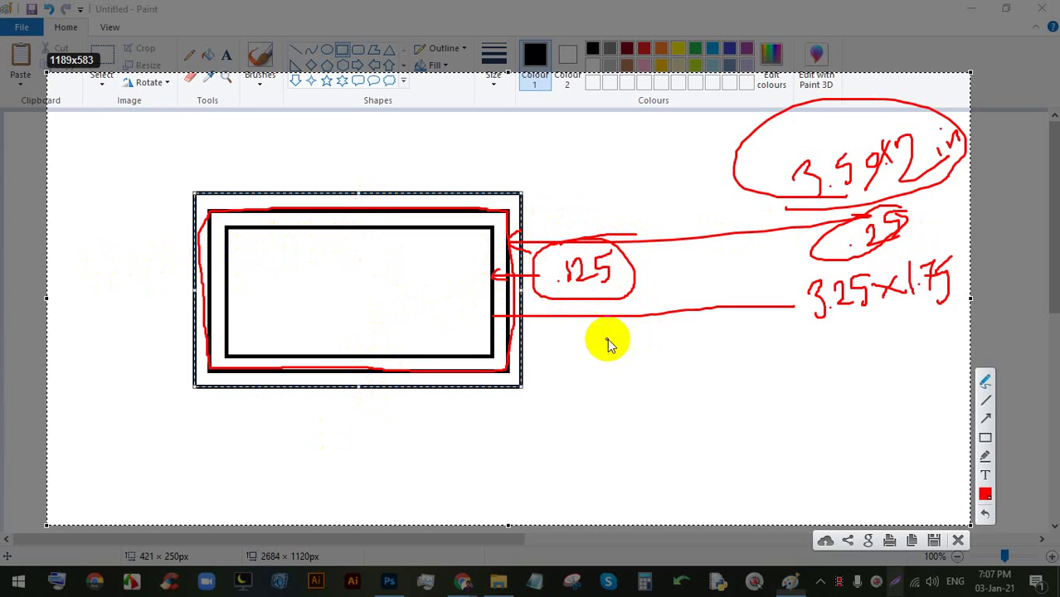
# - Trace the bleed frame's top, left and bottom edges with arrows and a looping arrow
pyautogui.click(470, 225)
pyautogui.moveTo(431, 222)
pyautogui.mouseDown()
pyautogui.moveTo(410, 227)
pyautogui.moveTo(435, 239)
pyautogui.mouseUp()
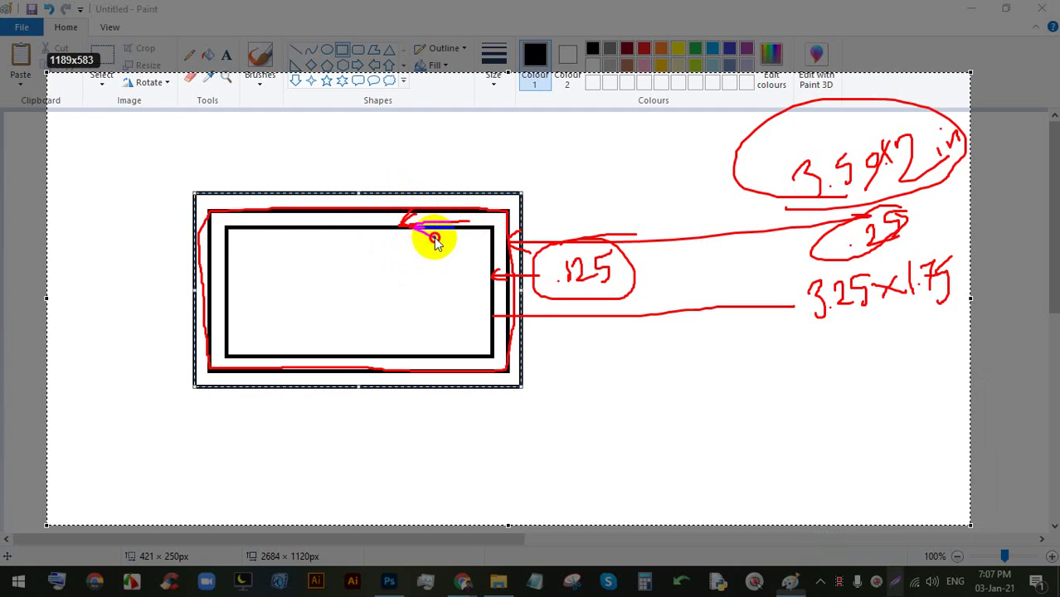
pyautogui.moveTo(251, 217)
pyautogui.mouseDown()
pyautogui.moveTo(214, 225)
pyautogui.moveTo(218, 308)
pyautogui.mouseUp()
pyautogui.moveTo(228, 362)
pyautogui.mouseDown()
pyautogui.moveTo(433, 366)
pyautogui.moveTo(426, 373)
pyautogui.mouseUp()
pyautogui.moveTo(363, 217); pyautogui.dragTo(336, 218)
pyautogui.moveTo(337, 216)
pyautogui.mouseDown()
pyautogui.moveTo(303, 220)
pyautogui.moveTo(301, 235)
pyautogui.mouseUp()
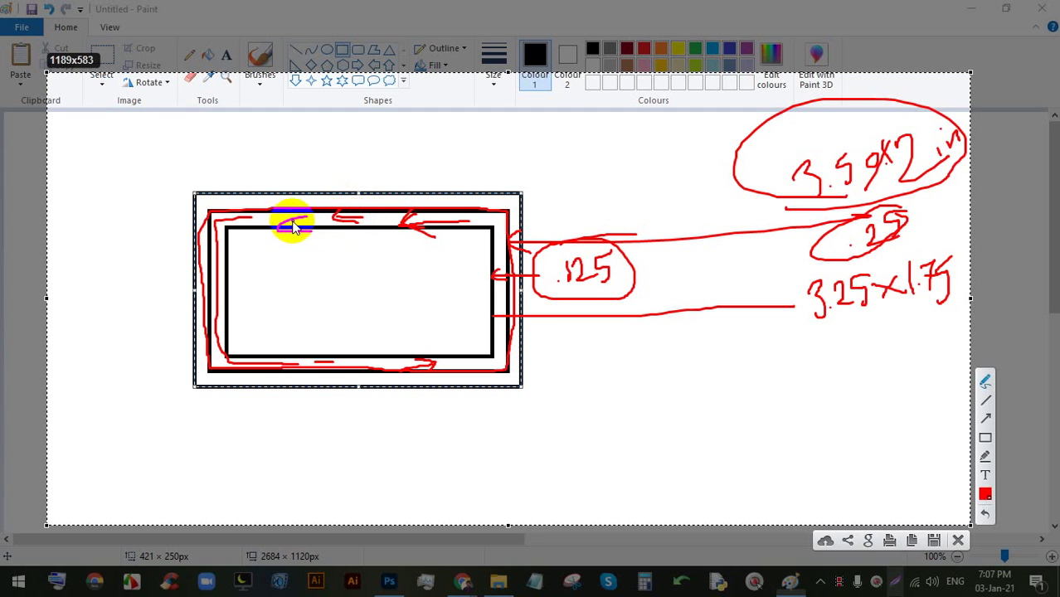
pyautogui.moveTo(308, 224)
pyautogui.mouseDown()
pyautogui.moveTo(281, 231)
pyautogui.moveTo(315, 236)
pyautogui.moveTo(351, 211)
pyautogui.mouseUp()
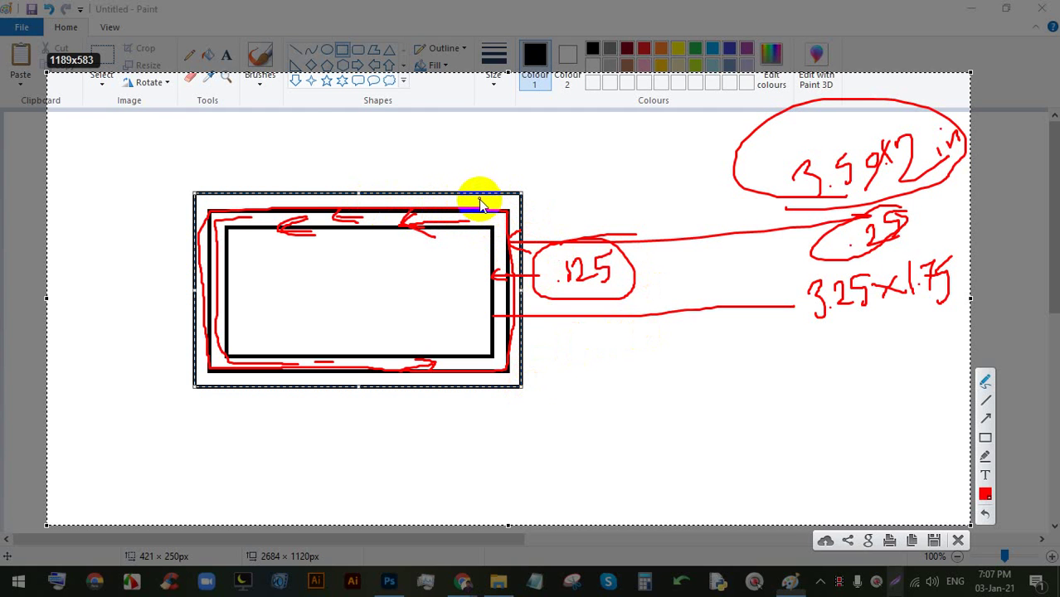
pyautogui.moveTo(477, 196)
pyautogui.mouseDown()
pyautogui.moveTo(300, 122)
pyautogui.moveTo(130, 207)
pyautogui.moveTo(230, 471)
pyautogui.moveTo(337, 474)
pyautogui.moveTo(359, 461)
pyautogui.moveTo(352, 455)
pyautogui.moveTo(357, 485)
pyautogui.mouseUp()
# - Write the full size 3.75X 2.25 underlined, with a circled .25 margin beside it
pyautogui.moveTo(398, 439)
pyautogui.mouseDown()
pyautogui.moveTo(403, 469)
pyautogui.moveTo(437, 438)
pyautogui.moveTo(435, 461)
pyautogui.moveTo(431, 451)
pyautogui.moveTo(455, 436)
pyautogui.moveTo(458, 465)
pyautogui.moveTo(488, 453)
pyautogui.moveTo(474, 428)
pyautogui.moveTo(500, 447)
pyautogui.moveTo(490, 424)
pyautogui.moveTo(473, 453)
pyautogui.mouseUp()
pyautogui.moveTo(475, 427)
pyautogui.mouseDown()
pyautogui.moveTo(519, 427)
pyautogui.moveTo(520, 448)
pyautogui.moveTo(541, 442)
pyautogui.moveTo(549, 427)
pyautogui.moveTo(553, 449)
pyautogui.moveTo(591, 439)
pyautogui.mouseUp()
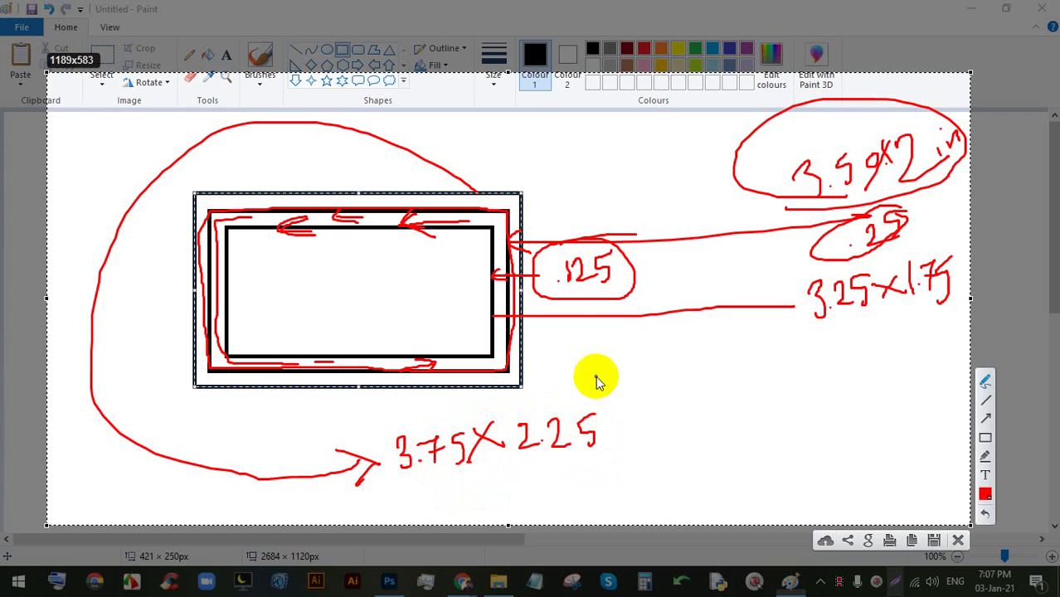
pyautogui.moveTo(596, 374); pyautogui.dragTo(595, 386)
pyautogui.moveTo(395, 503); pyautogui.dragTo(672, 469)
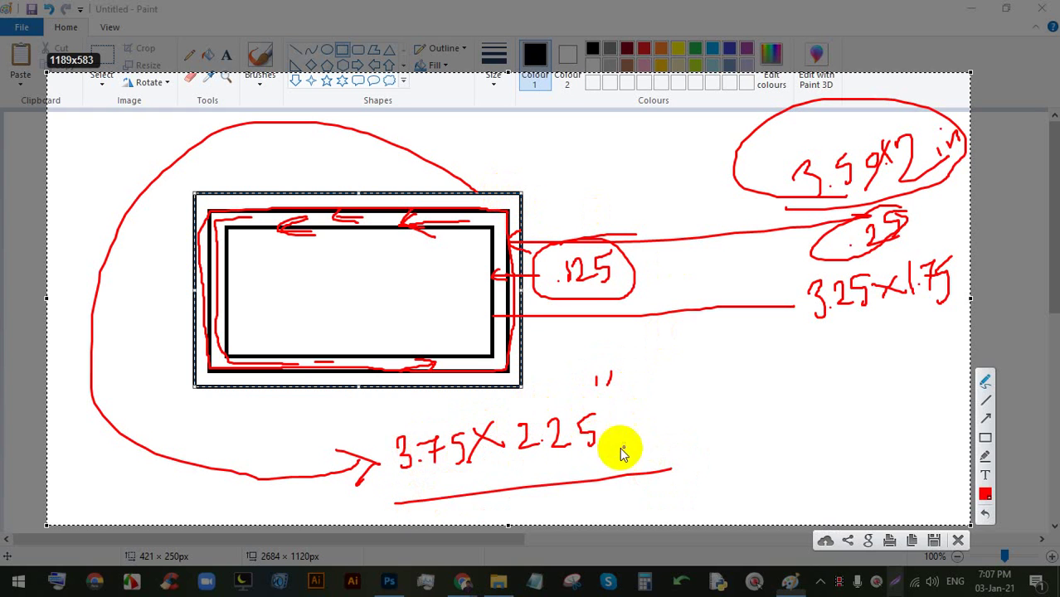
pyautogui.click(678, 417)
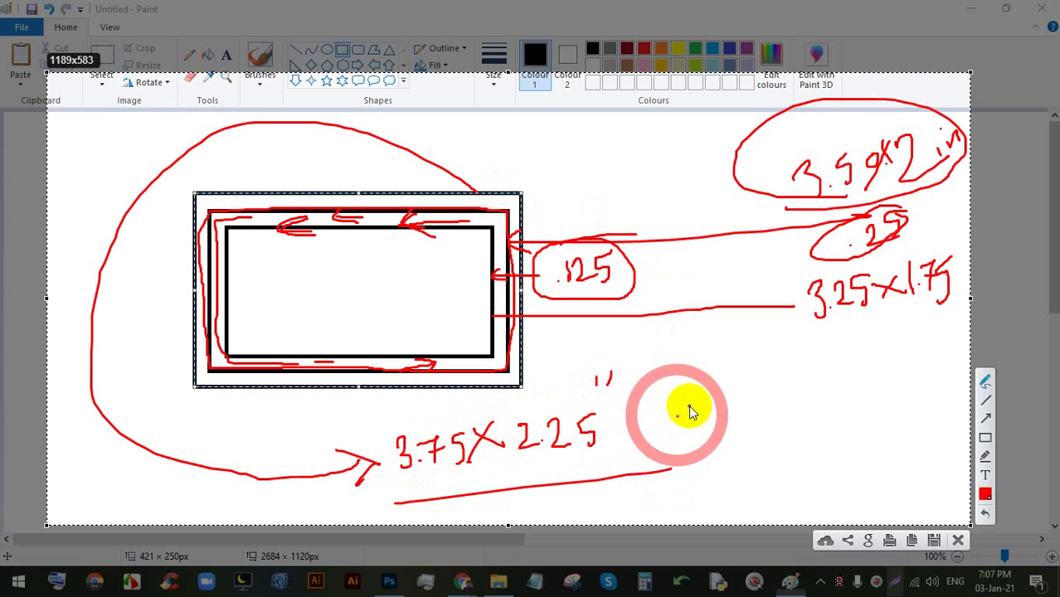
pyautogui.moveTo(689, 405)
pyautogui.mouseDown()
pyautogui.moveTo(693, 420)
pyautogui.moveTo(711, 397)
pyautogui.moveTo(711, 421)
pyautogui.mouseUp()
pyautogui.moveTo(731, 371)
pyautogui.mouseDown()
pyautogui.moveTo(701, 414)
pyautogui.moveTo(665, 407)
pyautogui.moveTo(668, 417)
pyautogui.mouseUp()
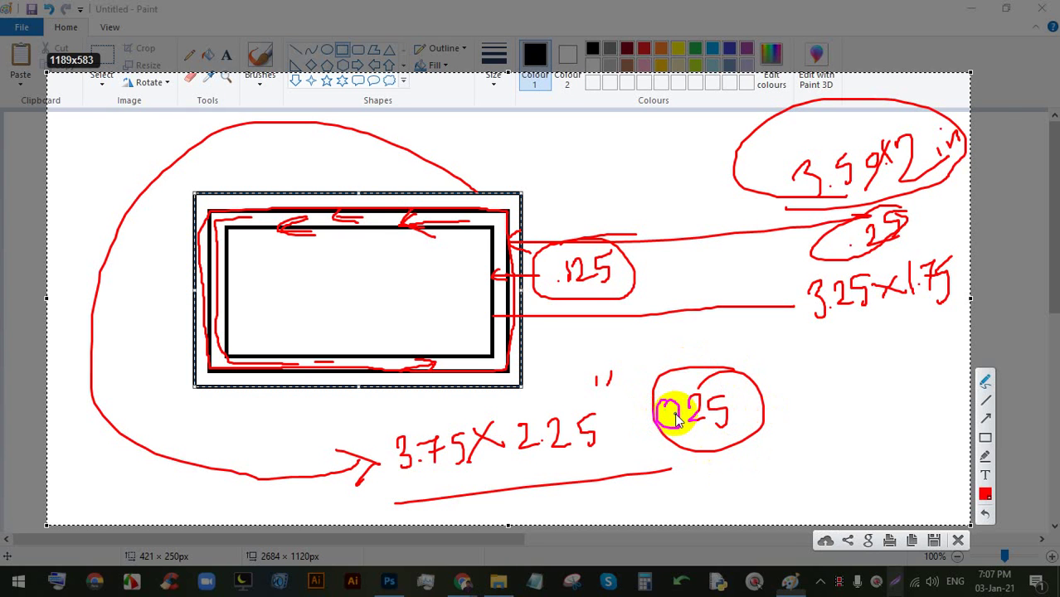
# - Add red arrows and lines along the frame's top edges, then clear all markup
pyautogui.moveTo(485, 225)
pyautogui.mouseDown()
pyautogui.moveTo(475, 201)
pyautogui.moveTo(419, 235)
pyautogui.moveTo(365, 230)
pyautogui.moveTo(368, 218)
pyautogui.moveTo(369, 261)
pyautogui.moveTo(357, 256)
pyautogui.moveTo(397, 234)
pyautogui.mouseUp()
pyautogui.moveTo(386, 294)
pyautogui.mouseDown()
pyautogui.moveTo(409, 317)
pyautogui.moveTo(424, 299)
pyautogui.moveTo(404, 337)
pyautogui.moveTo(406, 307)
pyautogui.mouseUp()
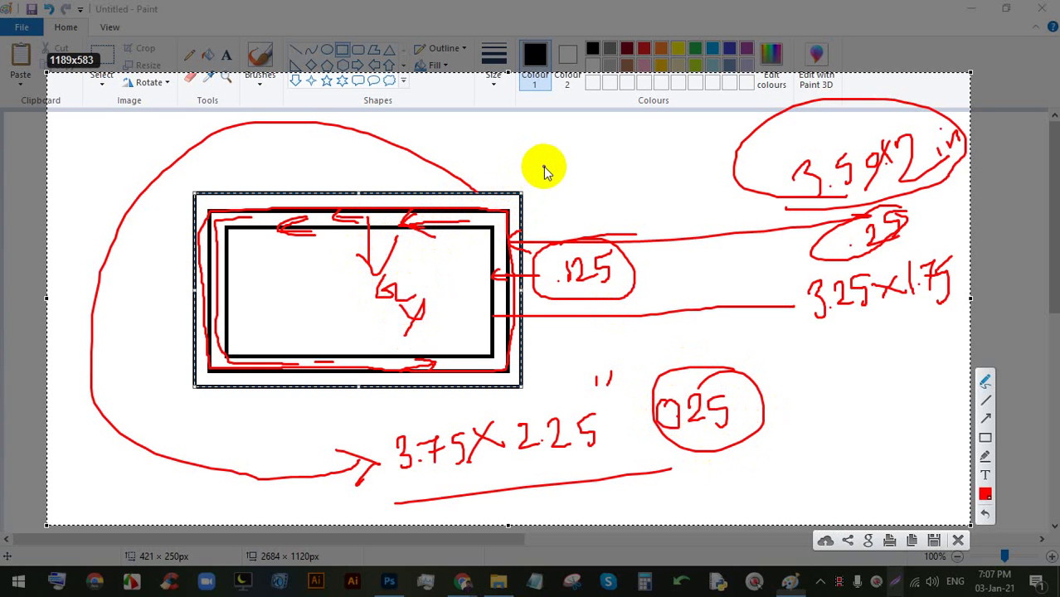
pyautogui.moveTo(504, 153)
pyautogui.mouseDown()
pyautogui.moveTo(508, 203)
pyautogui.moveTo(594, 94)
pyautogui.mouseUp()
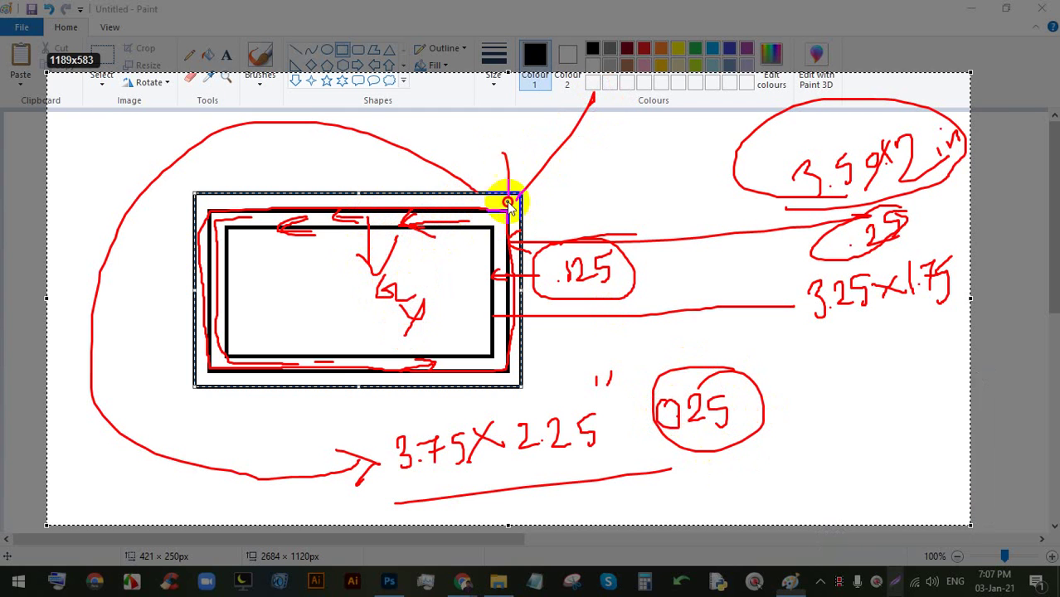
pyautogui.moveTo(522, 213); pyautogui.dragTo(559, 212)
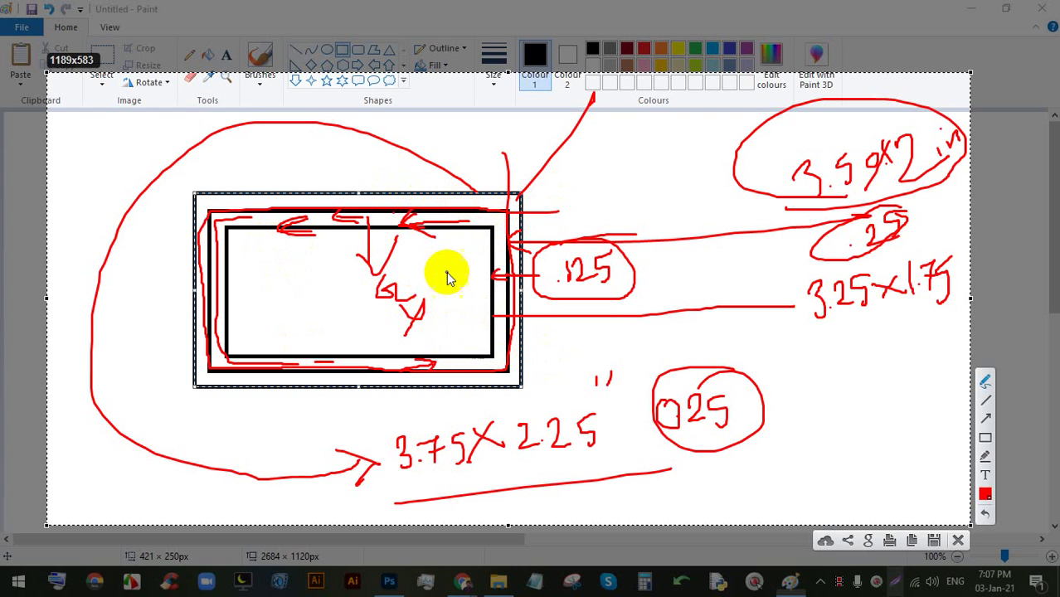
pyautogui.moveTo(433, 209)
pyautogui.mouseDown()
pyautogui.moveTo(365, 174)
pyautogui.moveTo(238, 172)
pyautogui.mouseUp()
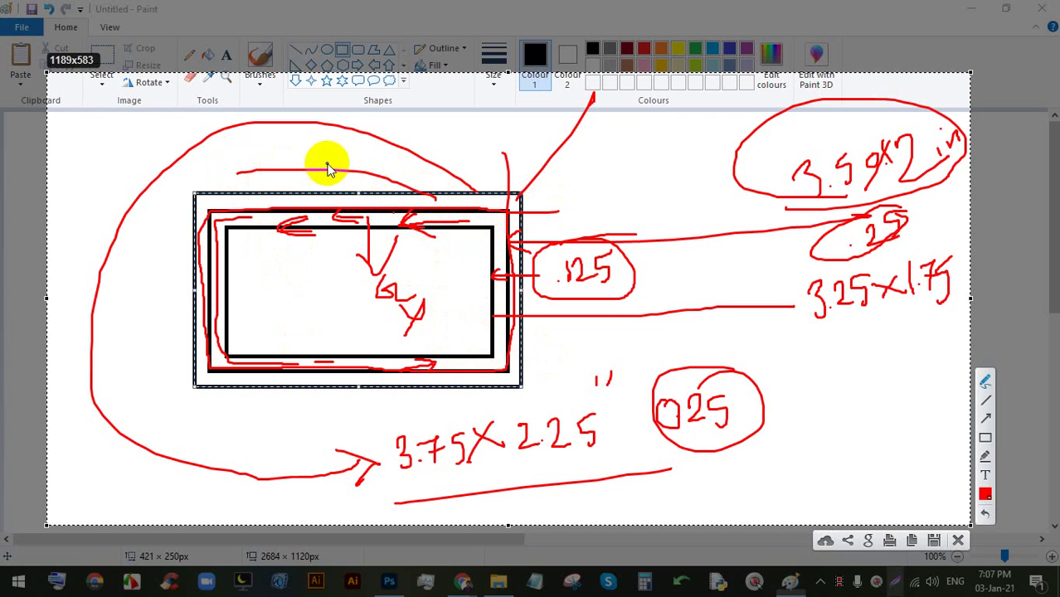
pyautogui.moveTo(433, 201); pyautogui.dragTo(307, 191)
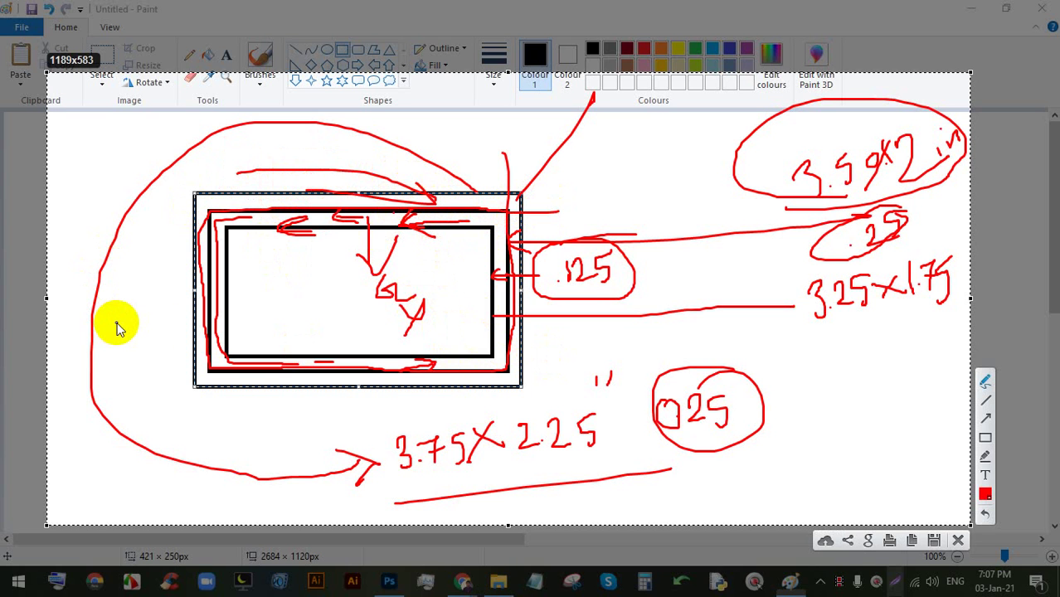
pyautogui.click(959, 540)
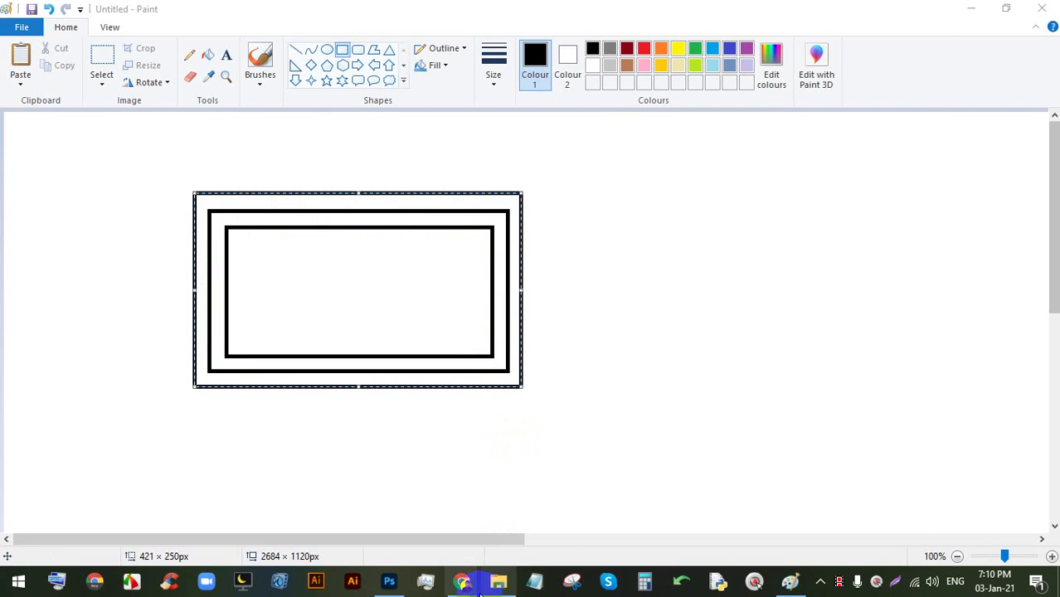
# - Switch to the Google Meet window and turn off the camera
pyautogui.click(431, 498)
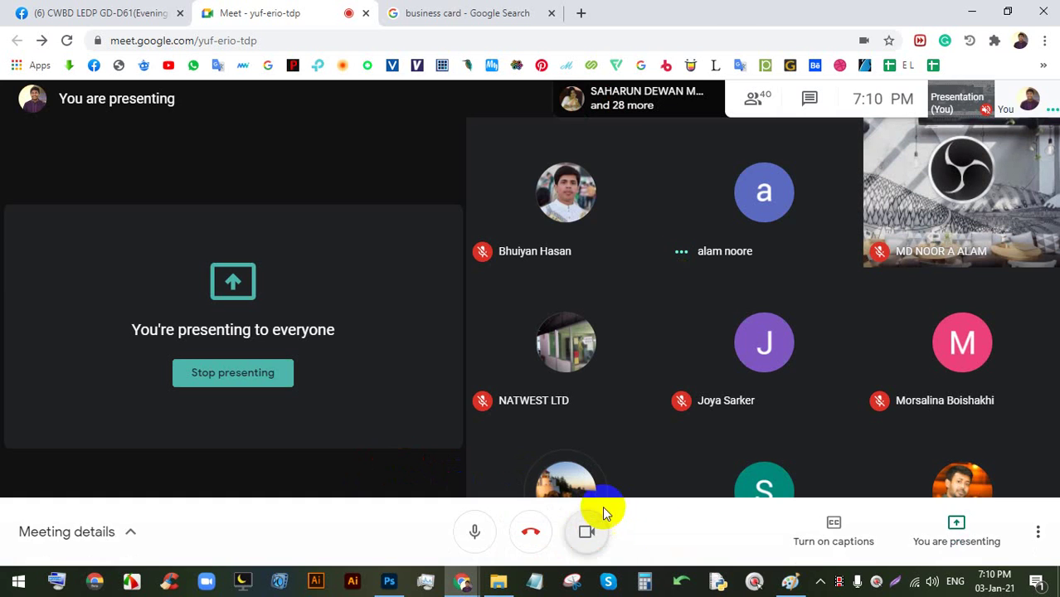
pyautogui.click(786, 583)
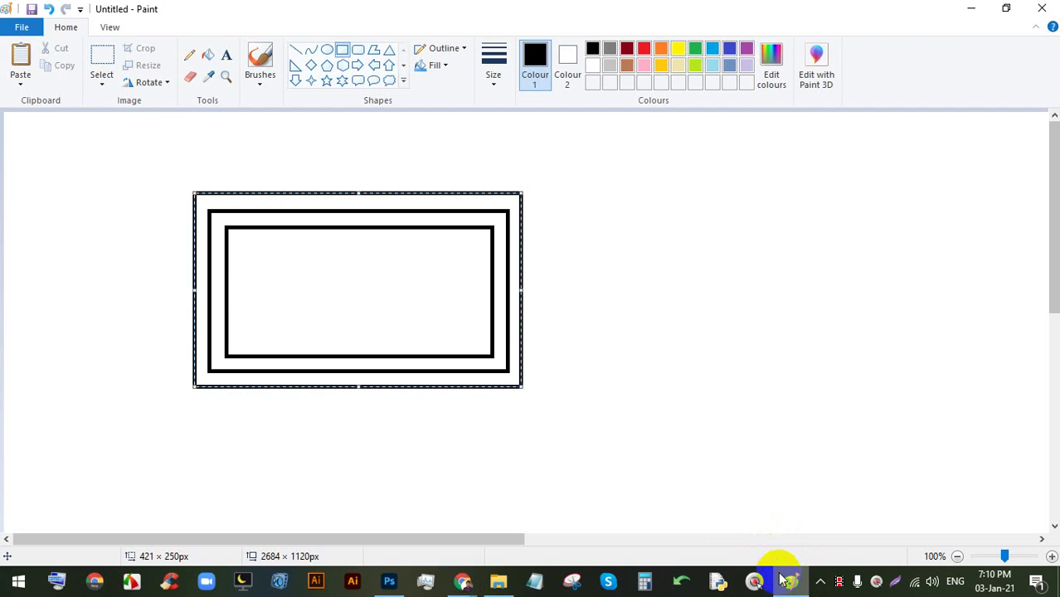
pyautogui.click(785, 581)
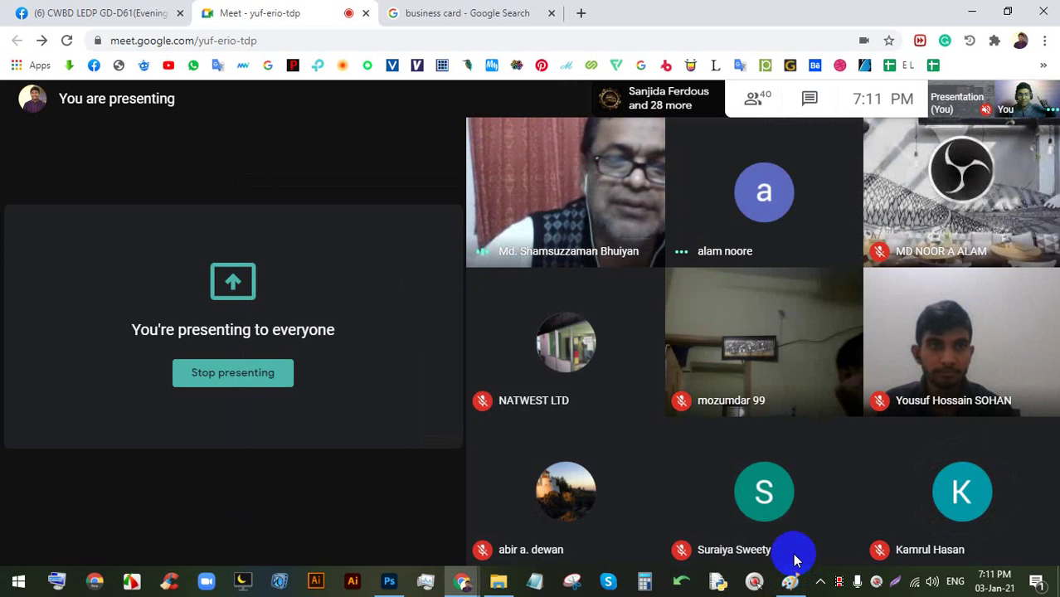
pyautogui.click(591, 532)
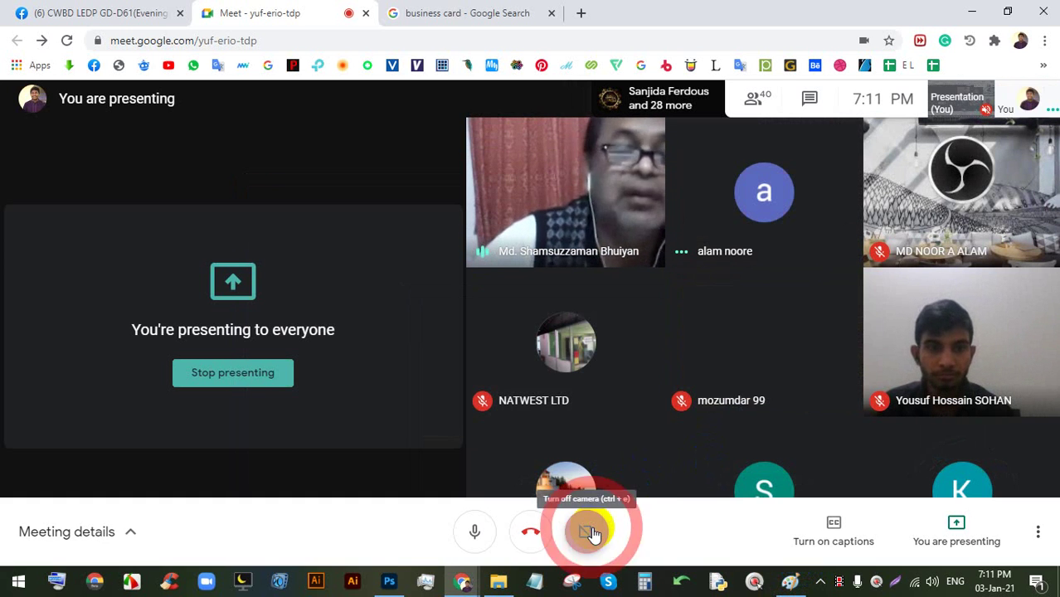
# - Check Photoshop's new document, then bring Paint's sketch forward and start a screen capture
pyautogui.click(390, 580)
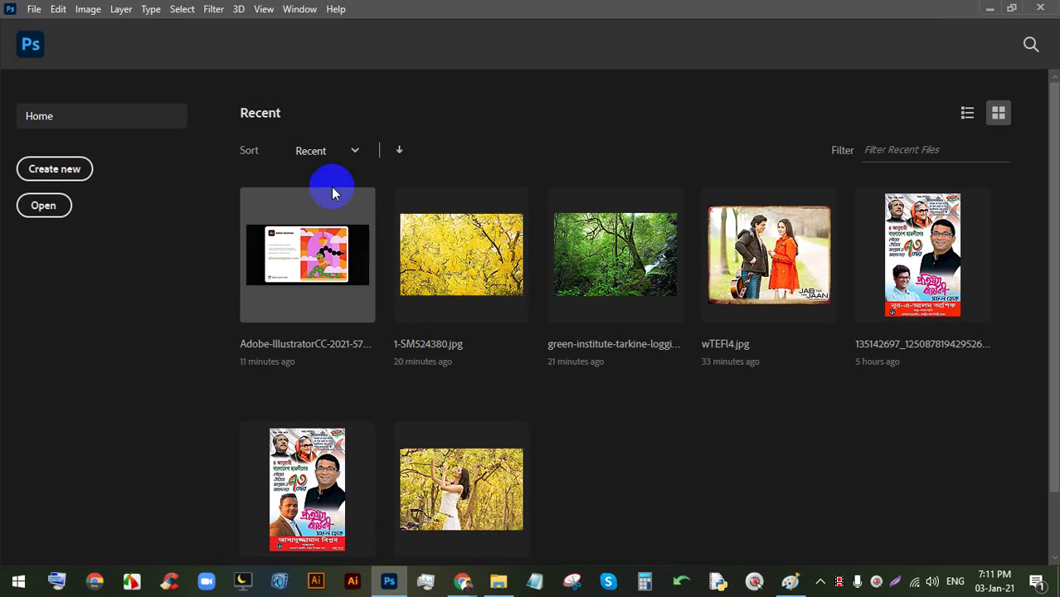
pyautogui.click(53, 167)
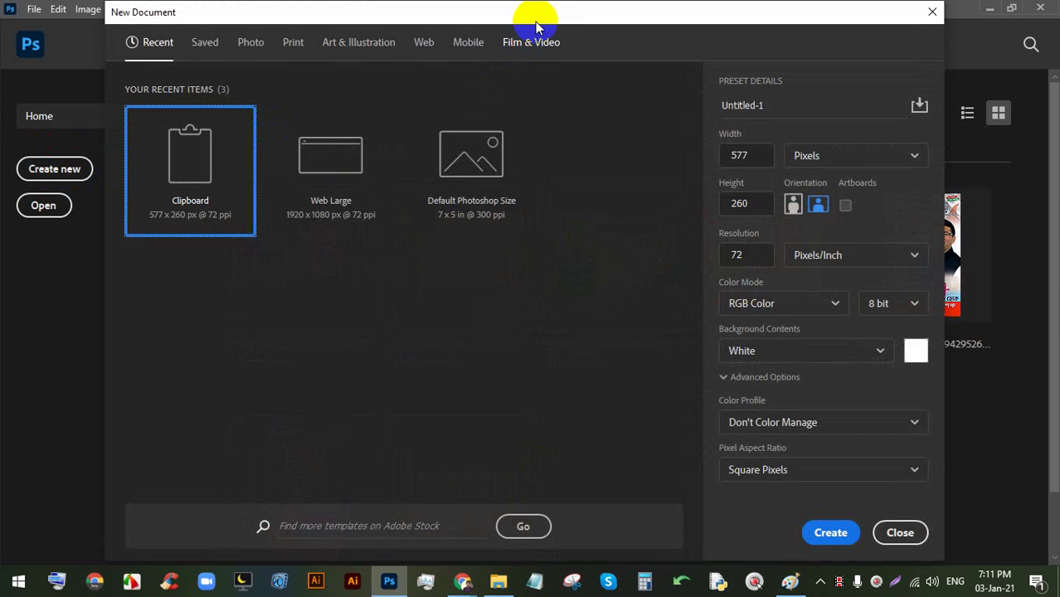
pyautogui.click(790, 579)
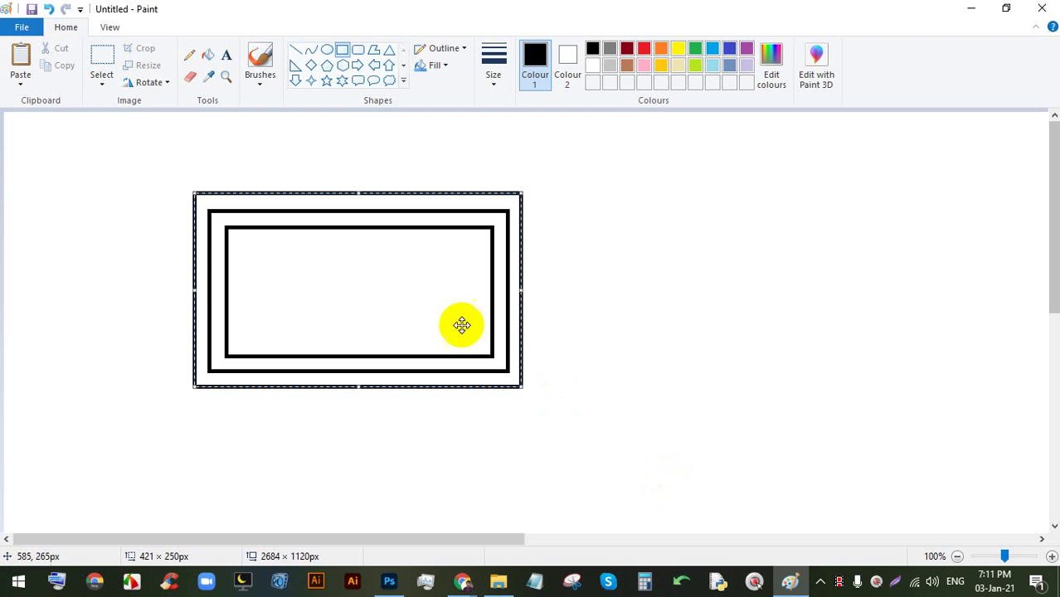
pyautogui.click(895, 579)
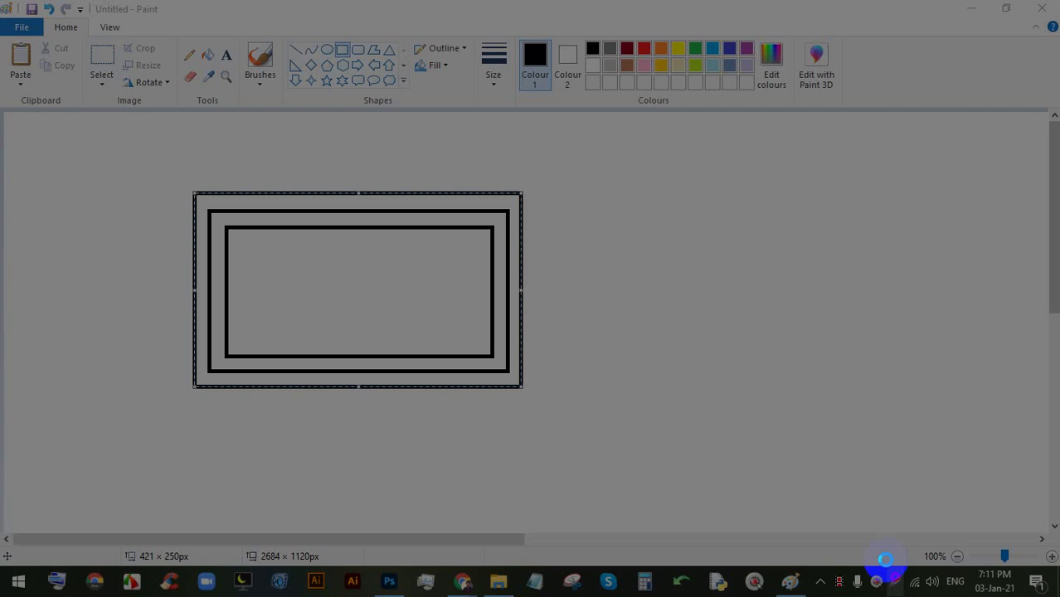
# - Capture the rectangle sketch and write a circled red 15 beside it, marking both edges
pyautogui.moveTo(944, 512); pyautogui.dragTo(54, 127)
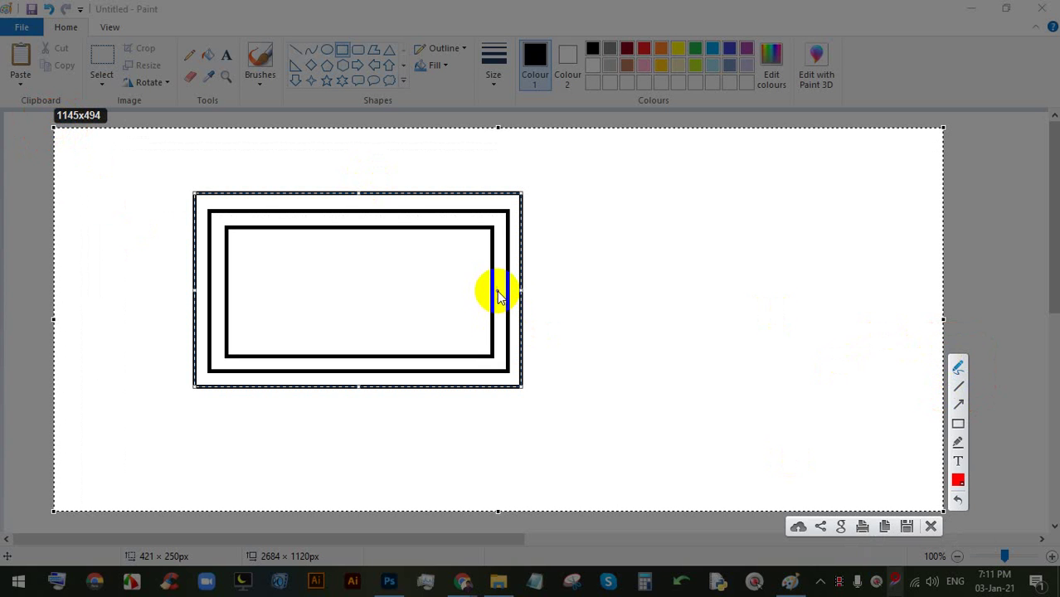
pyautogui.moveTo(559, 283)
pyautogui.mouseDown()
pyautogui.moveTo(630, 275)
pyautogui.moveTo(635, 249)
pyautogui.moveTo(651, 251)
pyautogui.moveTo(668, 282)
pyautogui.mouseUp()
pyautogui.click(630, 273)
pyautogui.moveTo(684, 226)
pyautogui.mouseDown()
pyautogui.moveTo(682, 246)
pyautogui.moveTo(707, 270)
pyautogui.mouseUp()
pyautogui.moveTo(685, 224)
pyautogui.mouseDown()
pyautogui.moveTo(714, 222)
pyautogui.moveTo(644, 220)
pyautogui.moveTo(618, 236)
pyautogui.mouseUp()
pyautogui.moveTo(498, 286); pyautogui.dragTo(508, 280)
pyautogui.moveTo(218, 286); pyautogui.dragTo(224, 286)
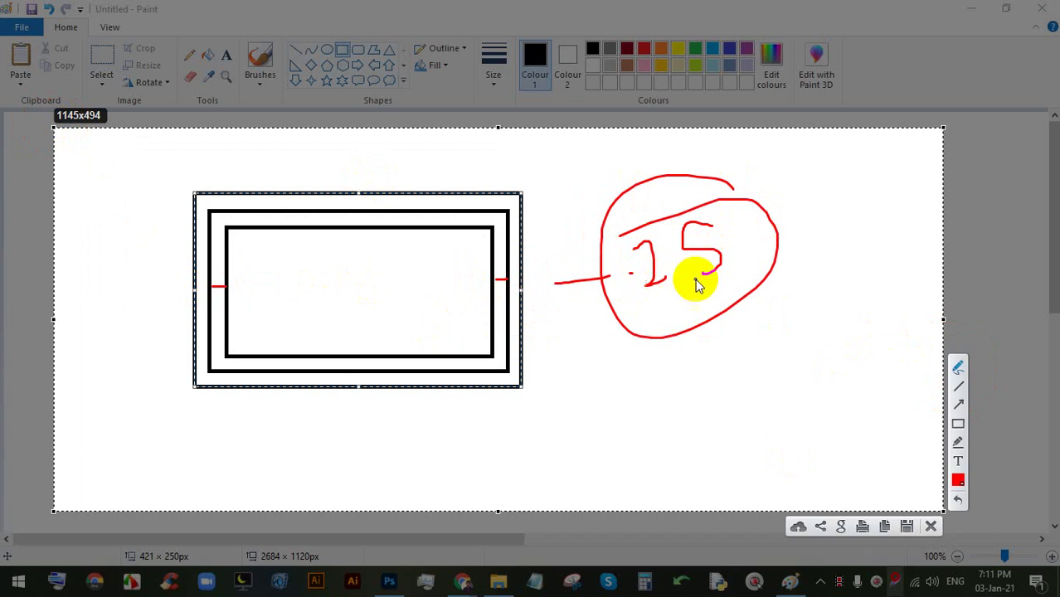
pyautogui.moveTo(722, 249)
pyautogui.mouseDown()
pyautogui.moveTo(682, 214)
pyautogui.moveTo(726, 308)
pyautogui.moveTo(680, 213)
pyautogui.moveTo(648, 234)
pyautogui.mouseUp()
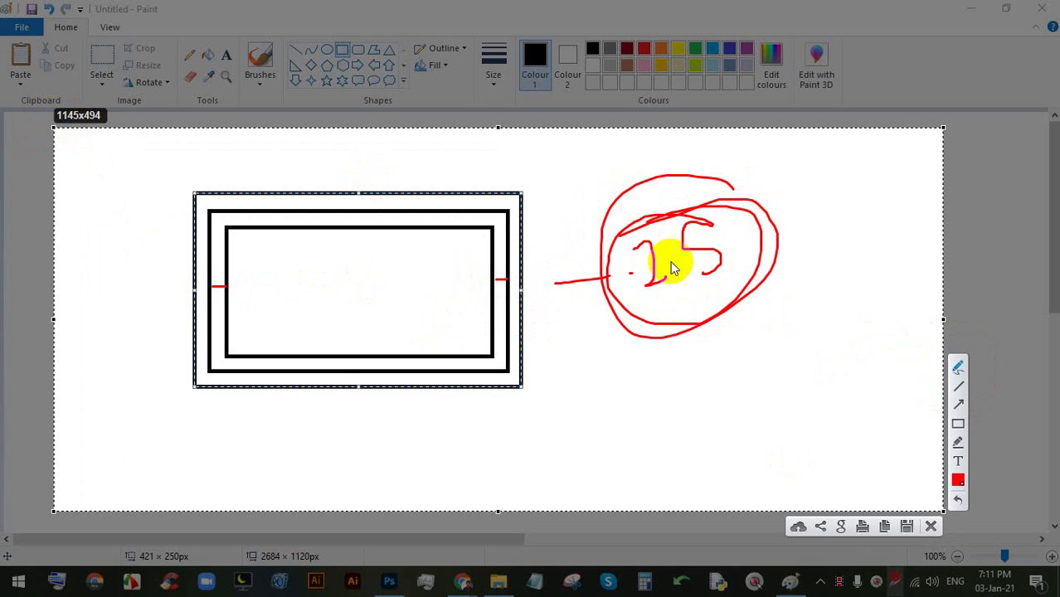
# - Cross out the 15, write 125 linked to both rectangle edges, and close the capture
pyautogui.moveTo(779, 162); pyautogui.dragTo(691, 367)
pyautogui.moveTo(749, 292)
pyautogui.mouseDown()
pyautogui.moveTo(746, 308)
pyautogui.moveTo(826, 278)
pyautogui.mouseUp()
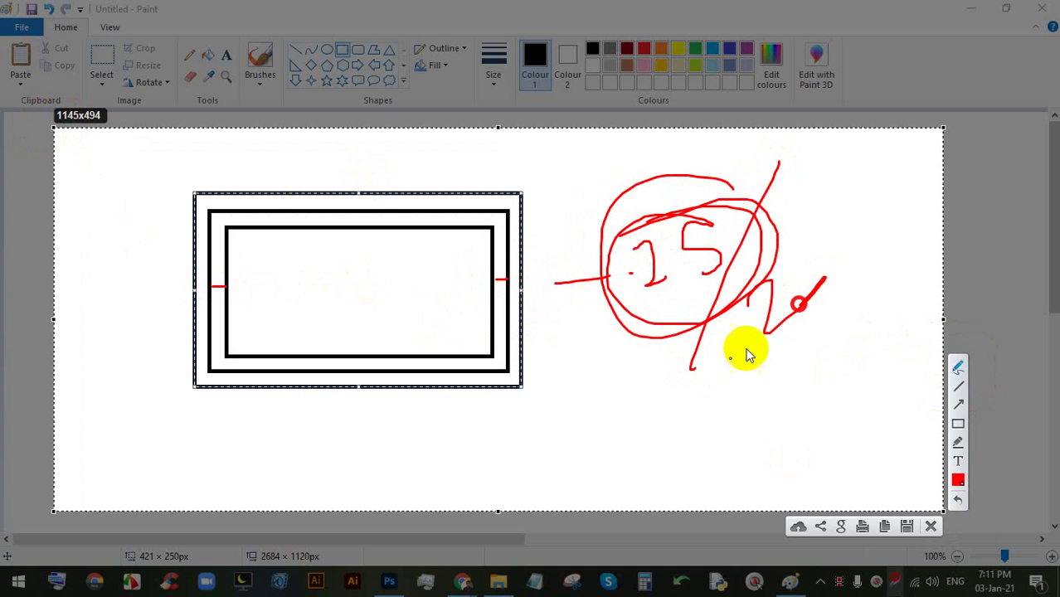
pyautogui.moveTo(636, 409)
pyautogui.mouseDown()
pyautogui.moveTo(634, 423)
pyautogui.moveTo(656, 392)
pyautogui.moveTo(702, 419)
pyautogui.mouseUp()
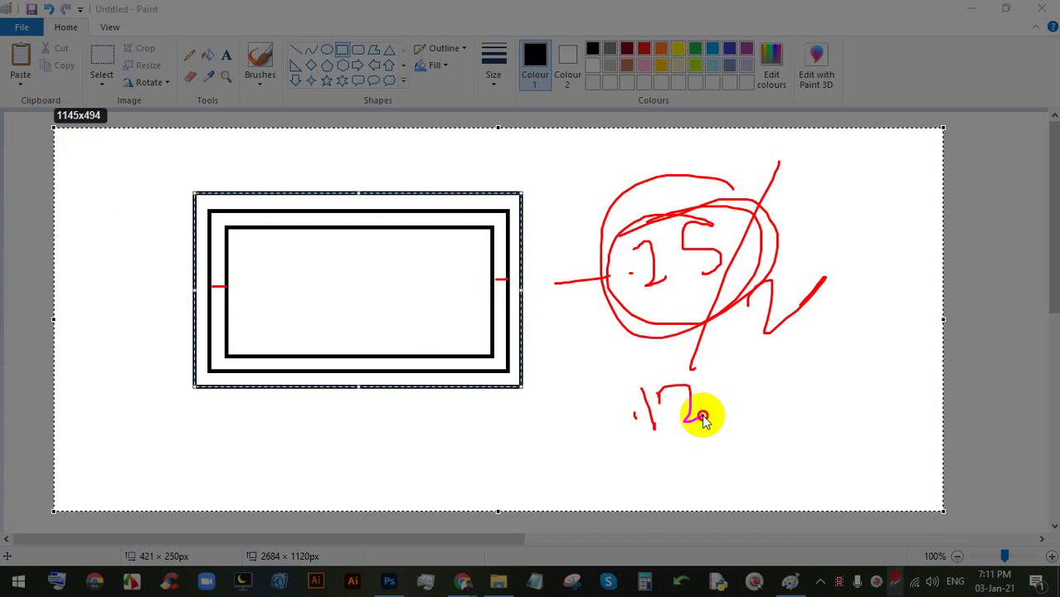
pyautogui.moveTo(731, 385); pyautogui.dragTo(709, 421)
pyautogui.moveTo(635, 415)
pyautogui.mouseDown()
pyautogui.moveTo(547, 350)
pyautogui.moveTo(506, 299)
pyautogui.mouseUp()
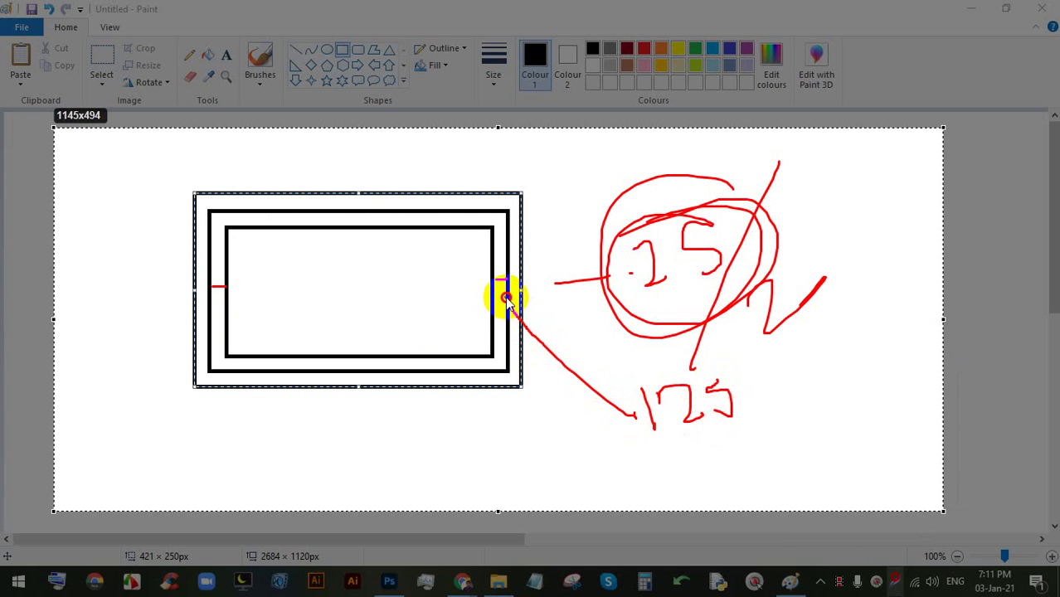
pyautogui.moveTo(215, 292)
pyautogui.mouseDown()
pyautogui.moveTo(387, 364)
pyautogui.moveTo(704, 415)
pyautogui.mouseUp()
pyautogui.moveTo(743, 362)
pyautogui.mouseDown()
pyautogui.moveTo(709, 373)
pyautogui.moveTo(725, 392)
pyautogui.moveTo(725, 426)
pyautogui.moveTo(634, 424)
pyautogui.moveTo(756, 372)
pyautogui.moveTo(796, 448)
pyautogui.moveTo(525, 447)
pyautogui.moveTo(628, 490)
pyautogui.mouseUp()
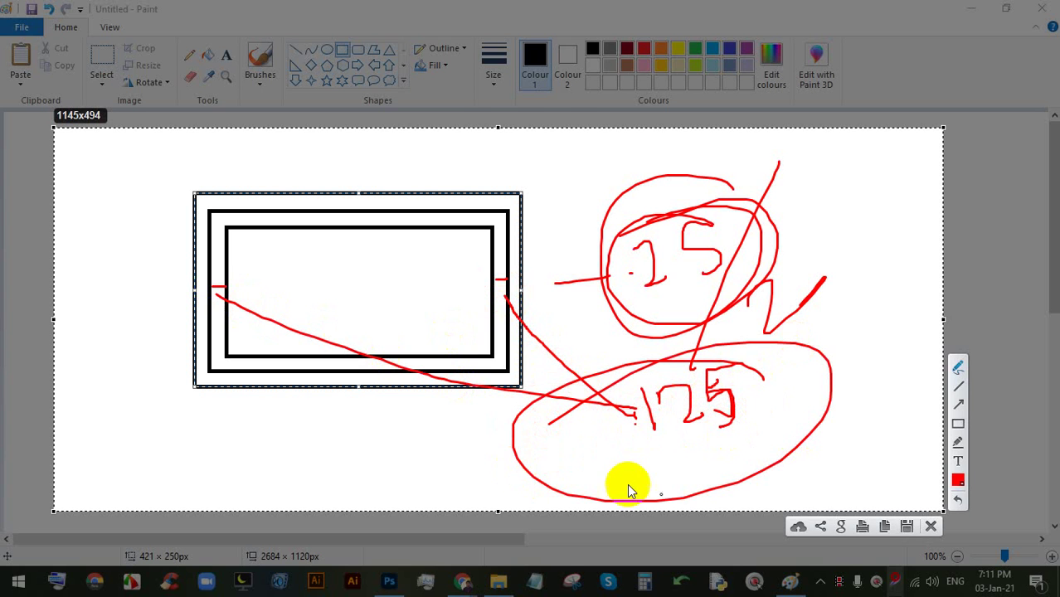
pyautogui.click(931, 527)
# - Bring Photoshop's New Document settings back in front of the meeting window
pyautogui.click(388, 581)
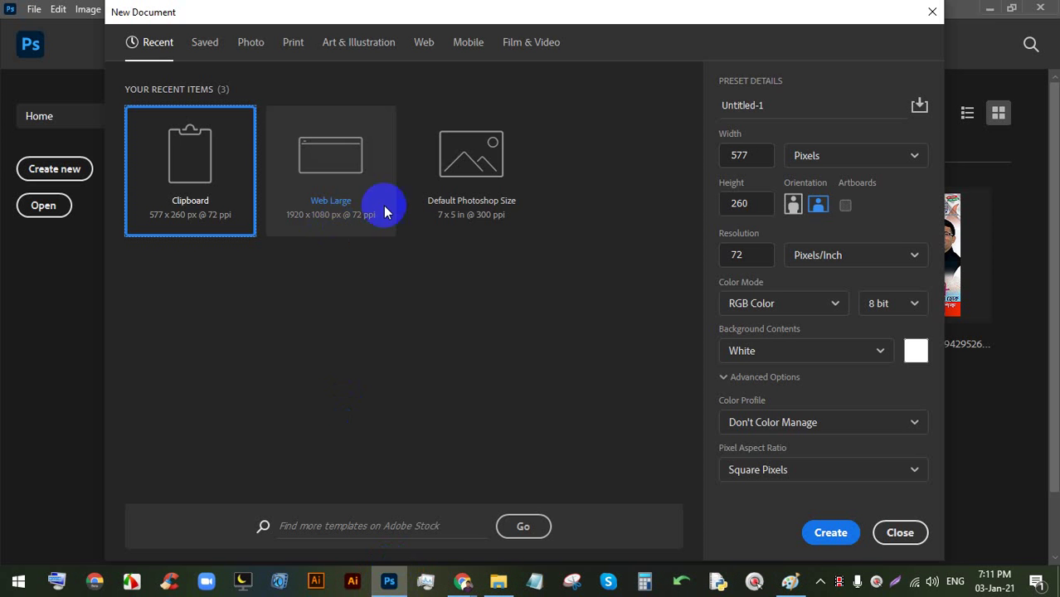
pyautogui.moveTo(462, 581)
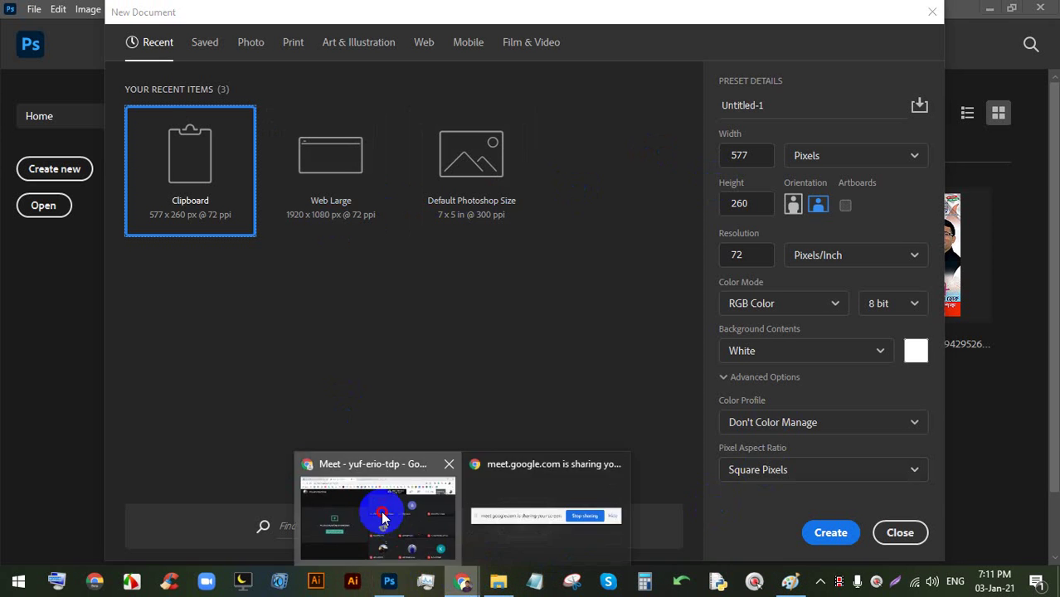
pyautogui.click(383, 518)
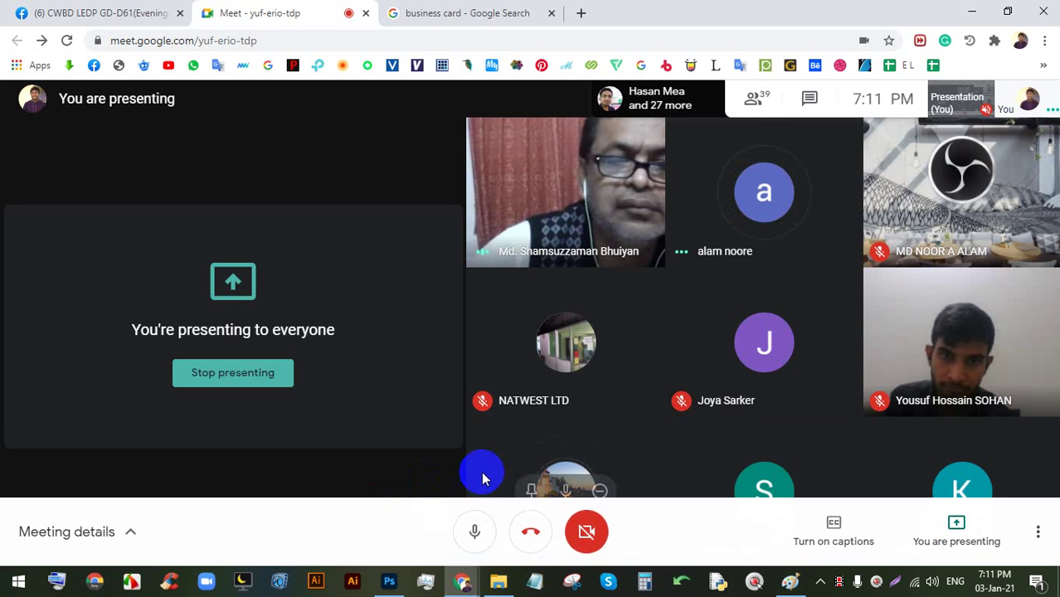
pyautogui.click(391, 572)
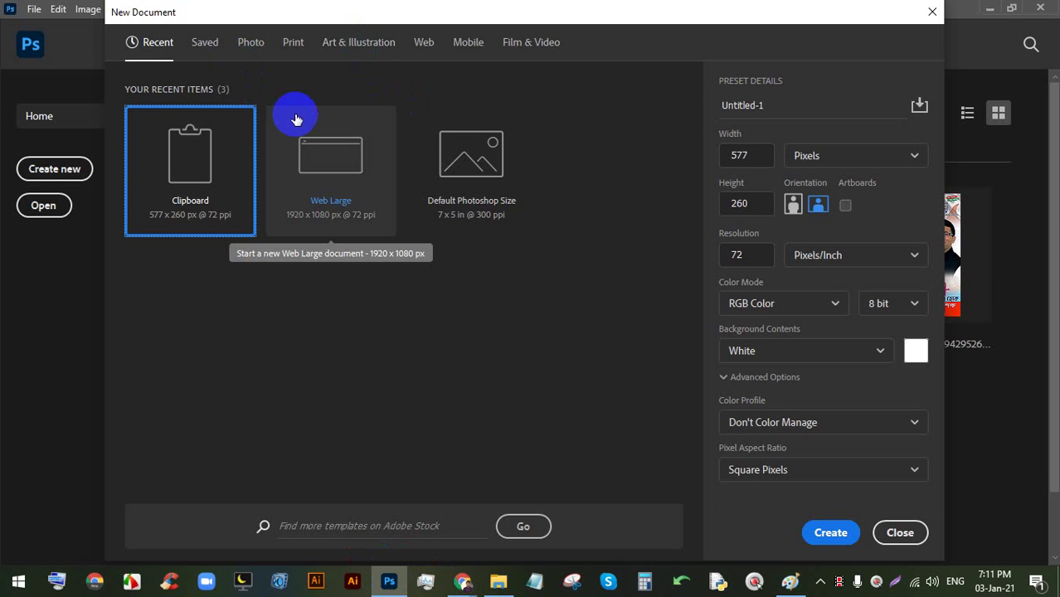
# - Choose a Print preset and set the document size to 3.25 × 1.75 inches
pyautogui.click(293, 43)
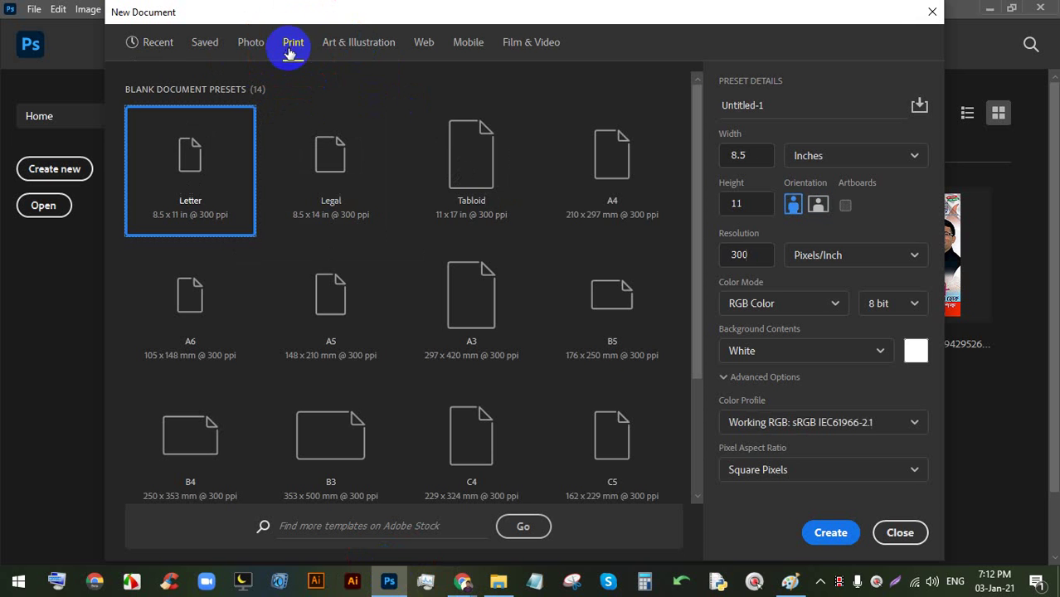
pyautogui.click(763, 158)
pyautogui.moveTo(763, 157); pyautogui.dragTo(723, 161)
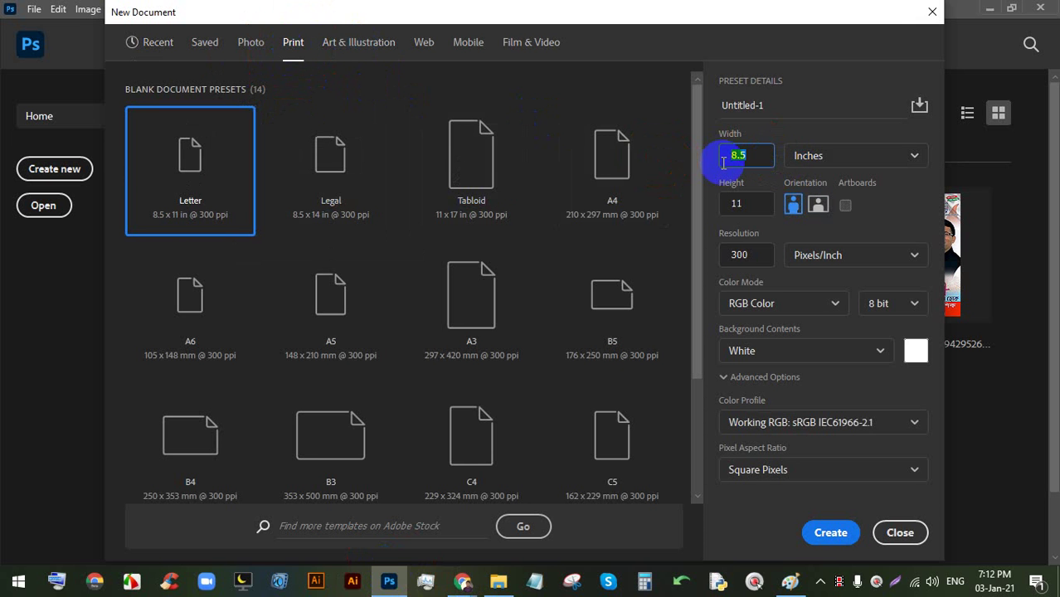
pyautogui.write('3.25')
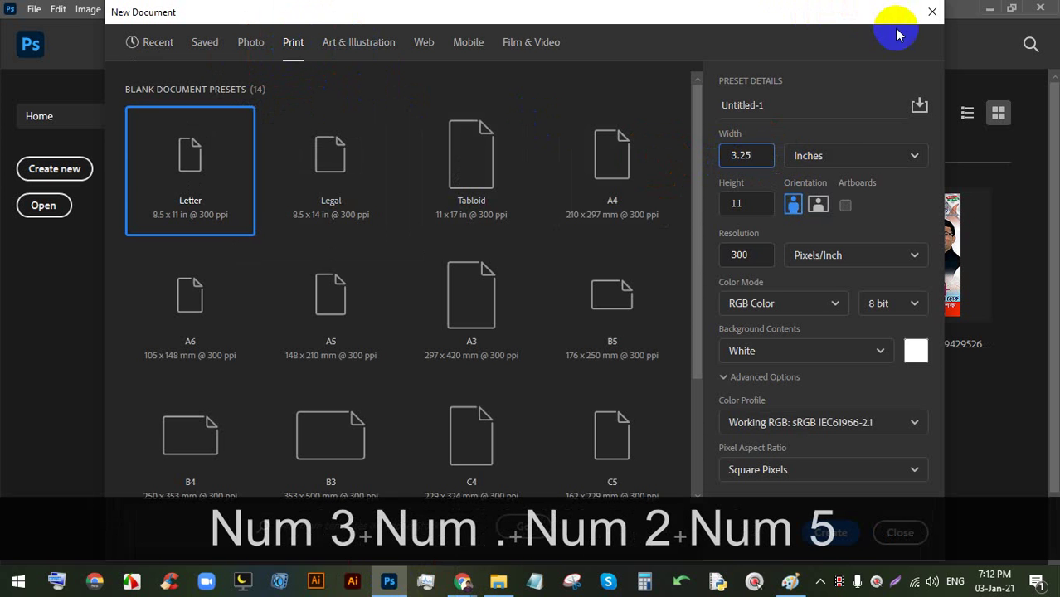
pyautogui.click(749, 183)
pyautogui.moveTo(753, 203); pyautogui.dragTo(604, 170)
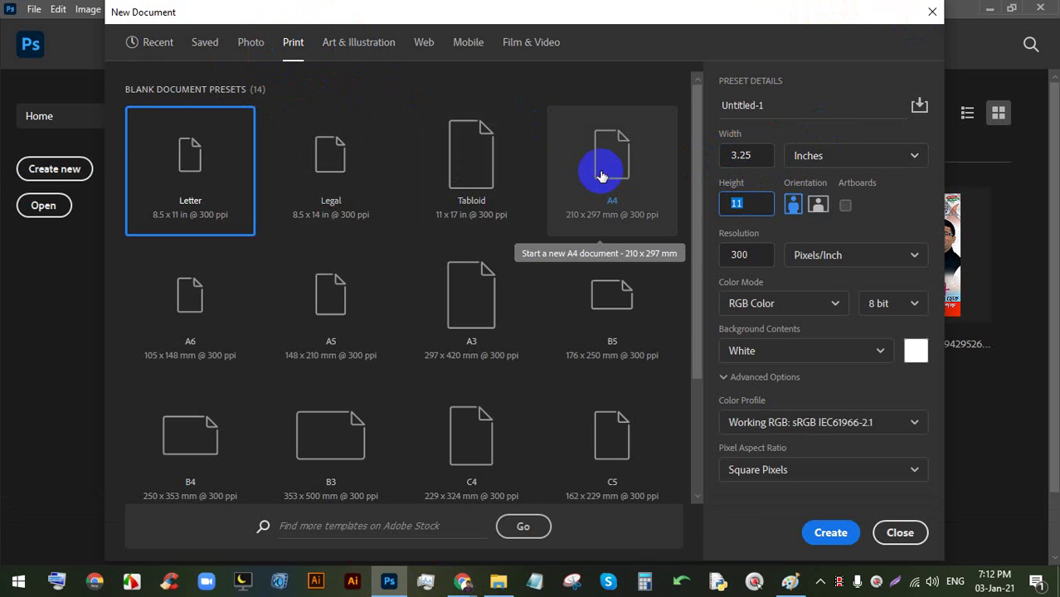
pyautogui.write('1.75')
# - Set the colour mode to CMYK Color, create the document and show the rulers
pyautogui.click(753, 302)
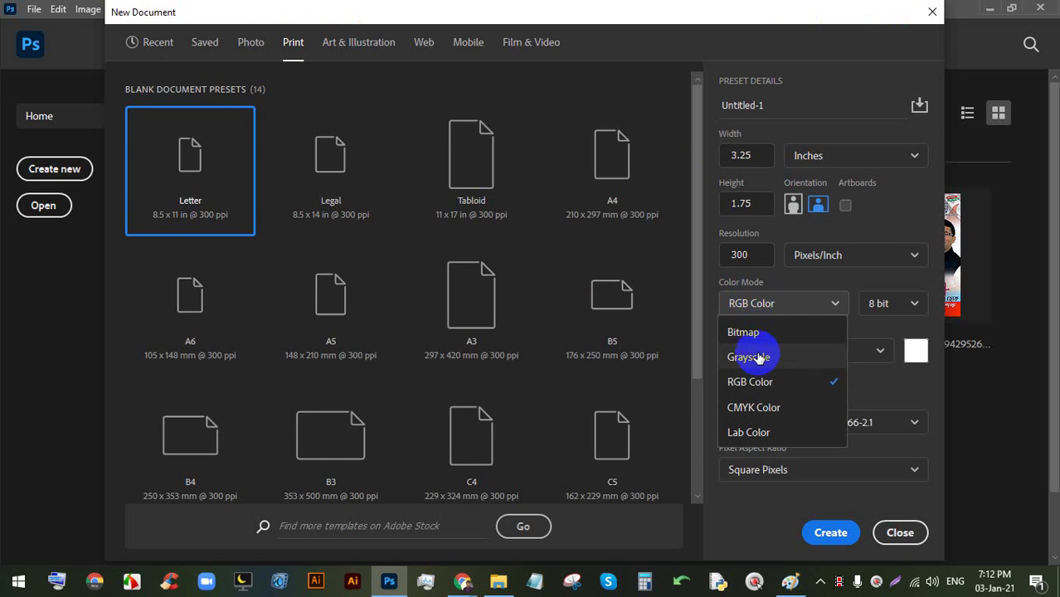
pyautogui.click(762, 407)
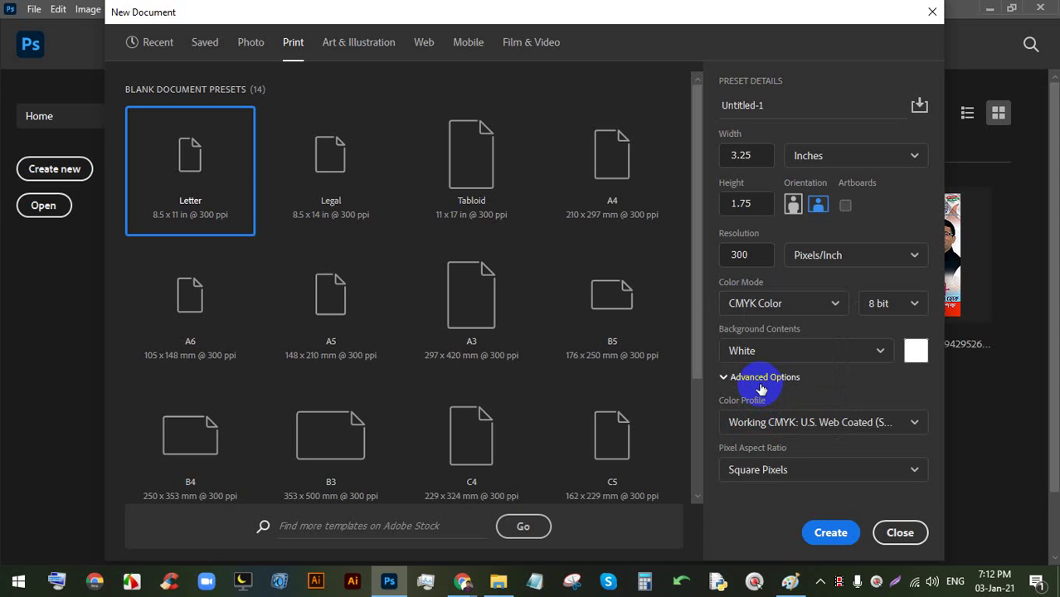
pyautogui.click(828, 531)
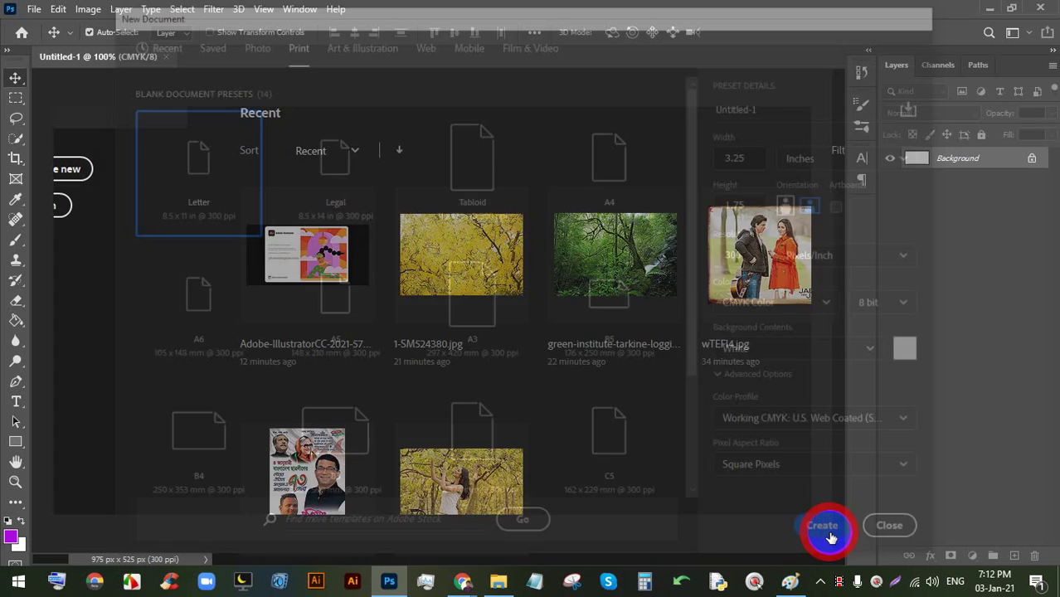
pyautogui.scroll(-3, 543, 345)
pyautogui.scroll(2, 417, 293)
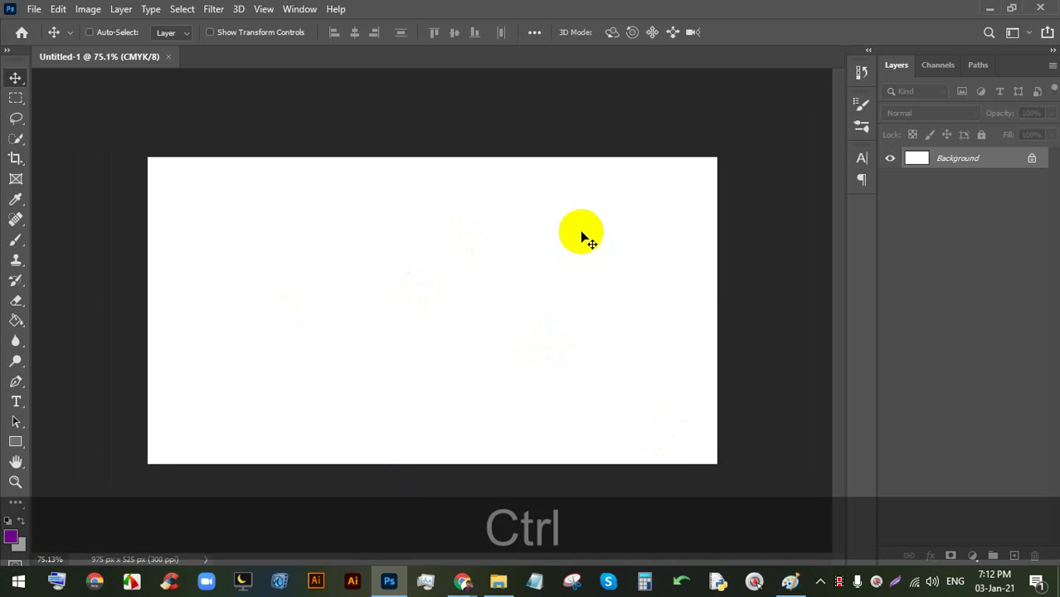
pyautogui.hotkey('ctrl', 'r')
pyautogui.moveTo(567, 81); pyautogui.dragTo(558, 162)
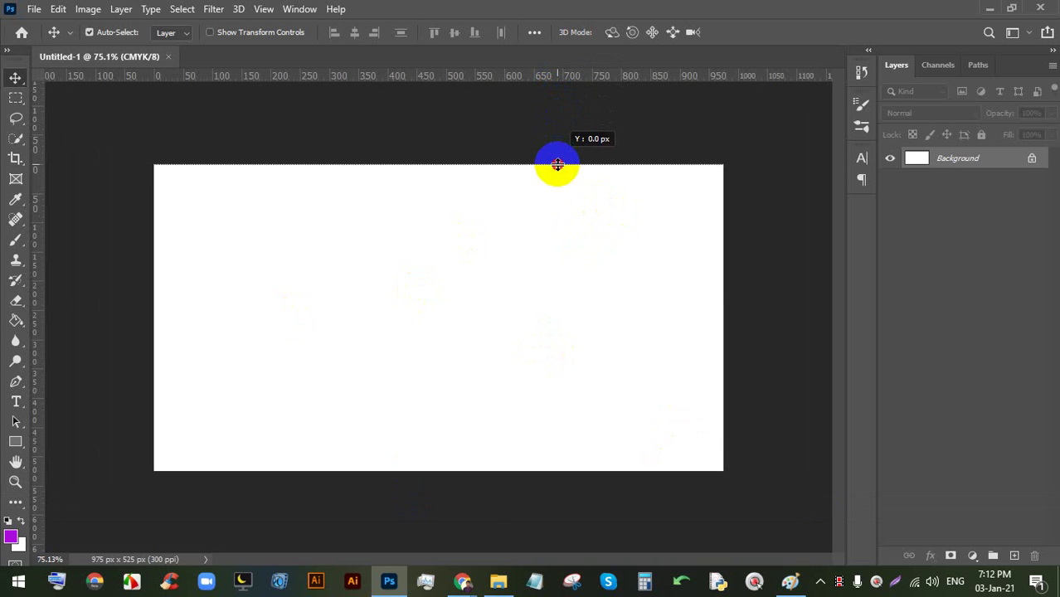
# - Place guides along the canvas bottom, left and right edges, undoing the stray ones
pyautogui.moveTo(575, 79); pyautogui.dragTo(534, 471)
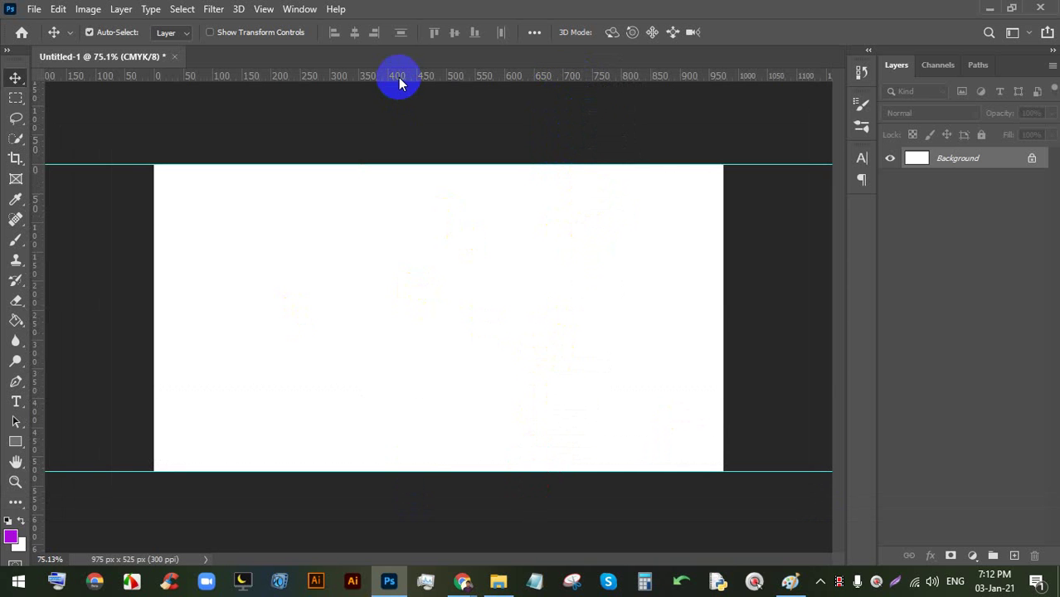
pyautogui.moveTo(36, 198); pyautogui.dragTo(153, 202)
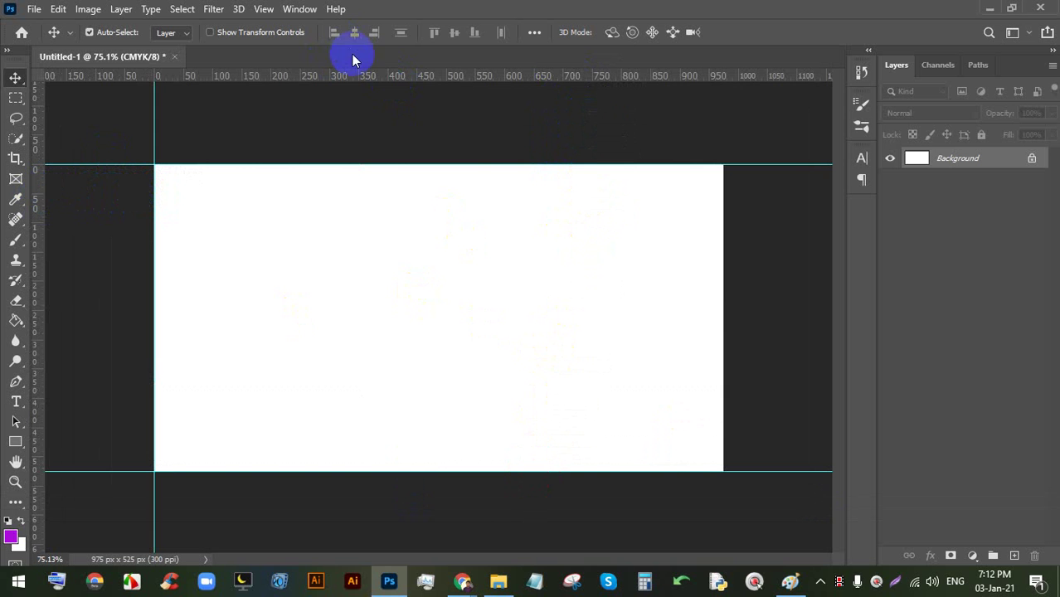
pyautogui.moveTo(380, 84); pyautogui.dragTo(721, 271)
pyautogui.press('alt')
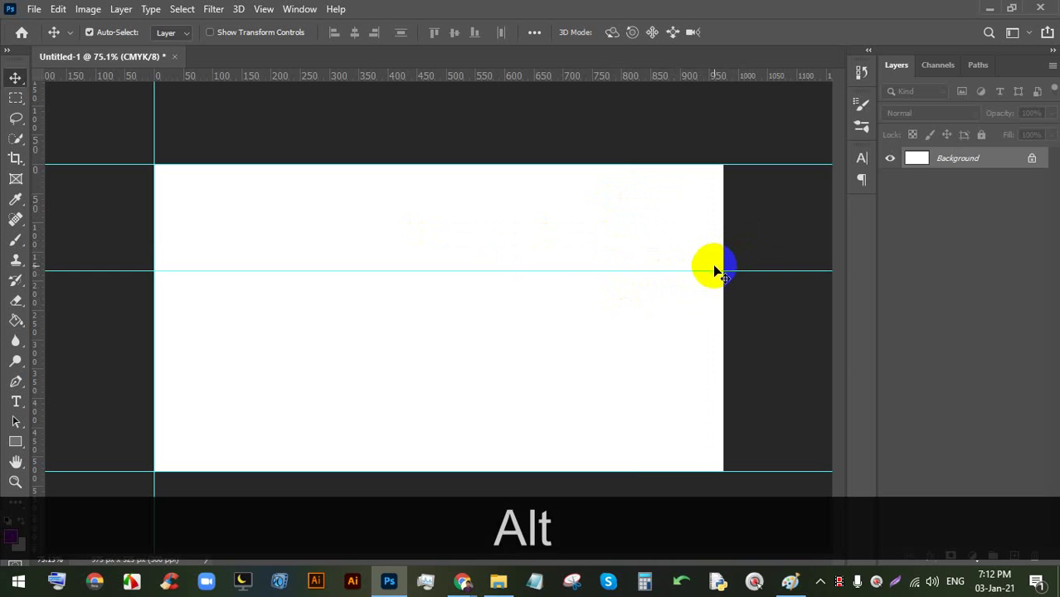
pyautogui.hotkey('ctrl', 'z')
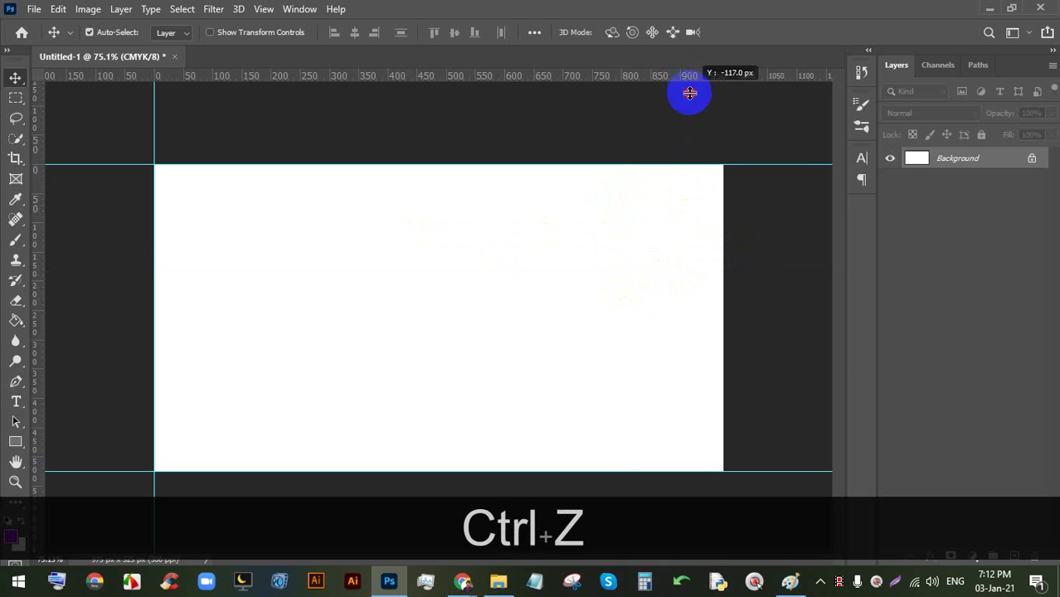
pyautogui.moveTo(689, 93); pyautogui.dragTo(720, 235)
pyautogui.hotkey('ctrl', 'z')
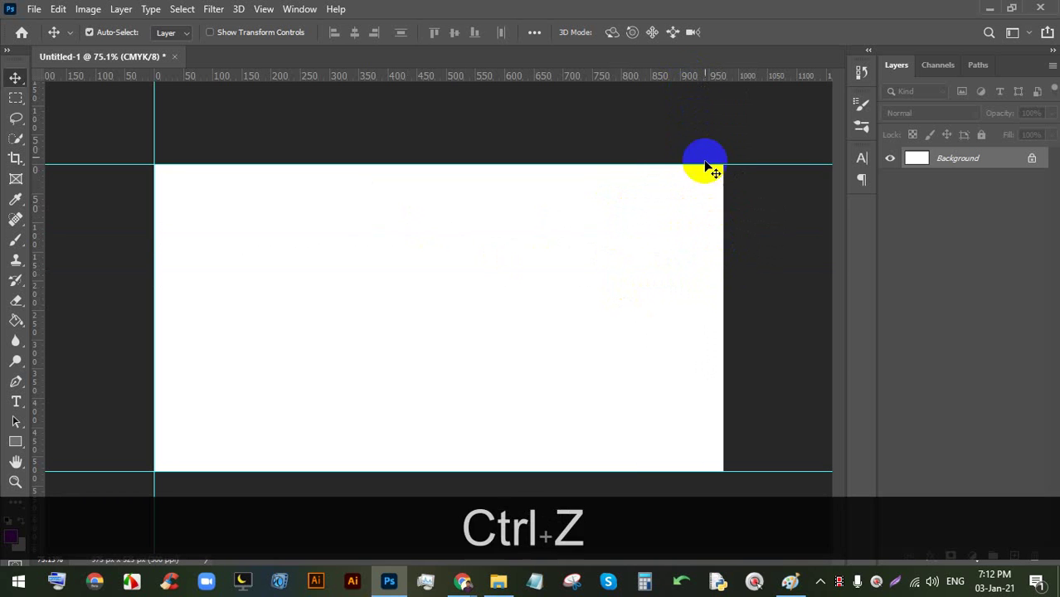
pyautogui.moveTo(703, 87); pyautogui.dragTo(723, 185)
pyautogui.click(649, 262)
pyautogui.press('alt')
# - Try moving the canvas content with Ctrl auto-select, then bring up the Image menu
pyautogui.scroll(-6, 620, 257)
pyautogui.scroll(4, 614, 252)
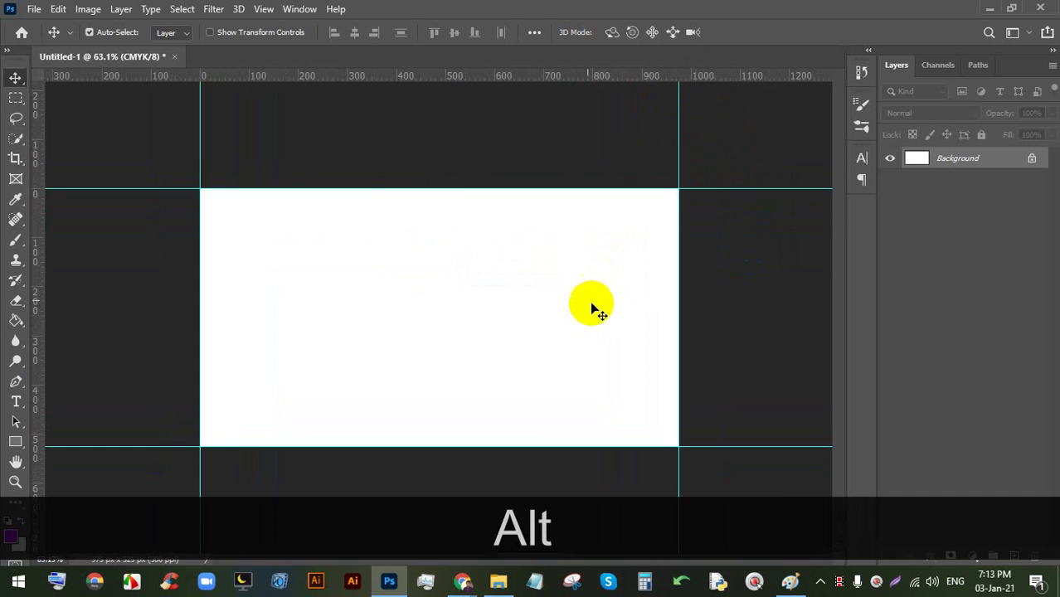
pyautogui.scroll(-2, 590, 304)
pyautogui.scroll(2, 516, 465)
pyautogui.scroll(-1, 517, 465)
pyautogui.scroll(1, 515, 471)
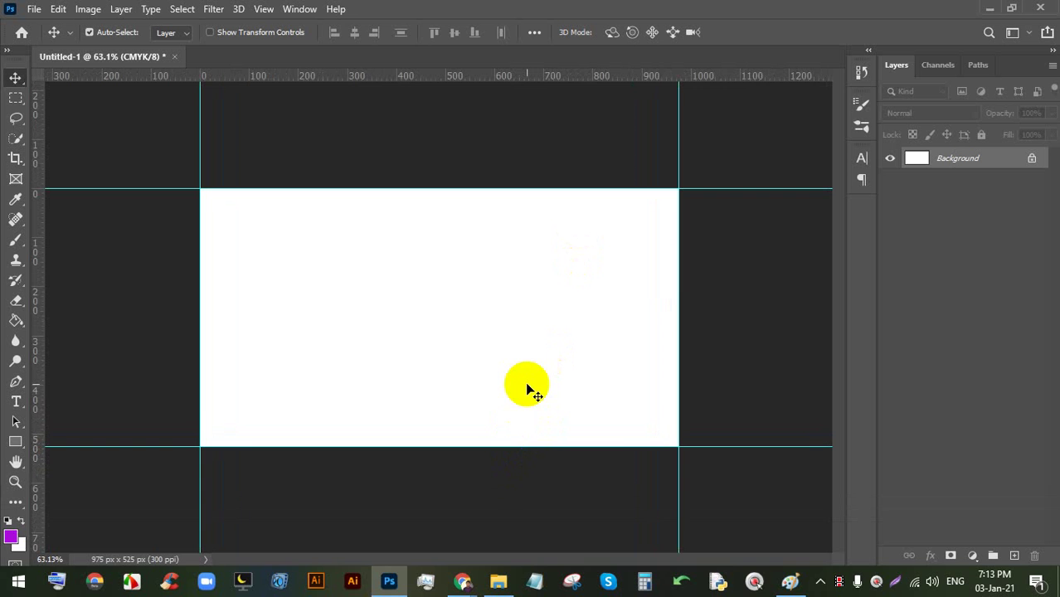
pyautogui.press('ctrl')
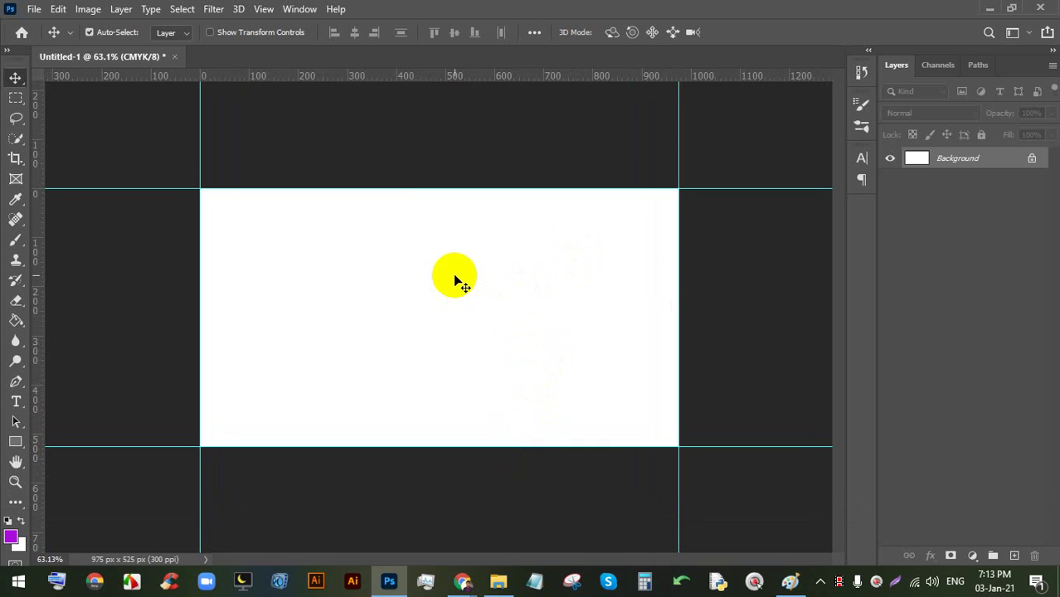
pyautogui.moveTo(454, 277); pyautogui.dragTo(258, 194)
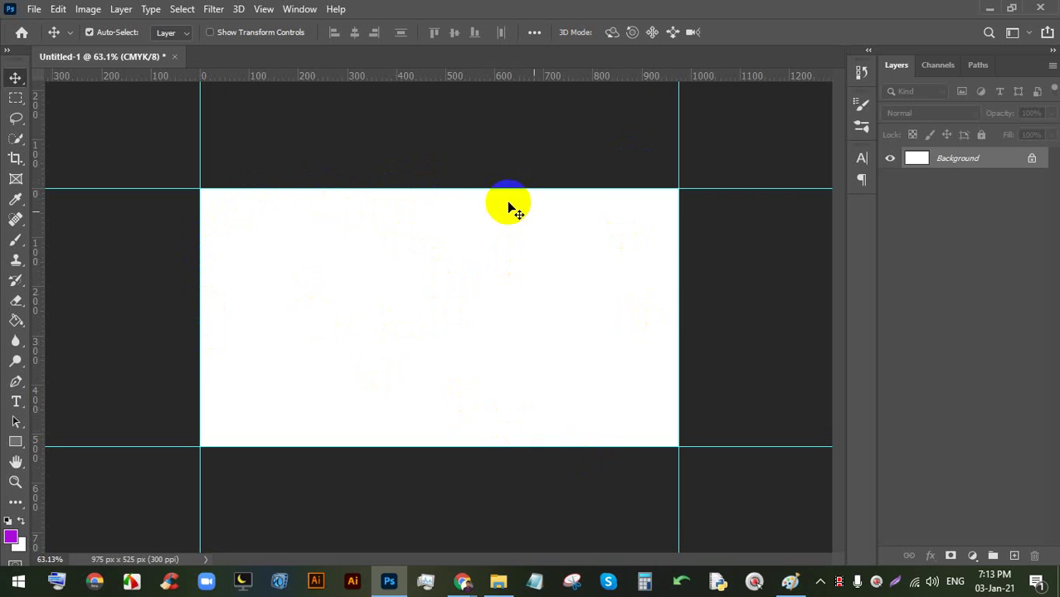
pyautogui.click(87, 9)
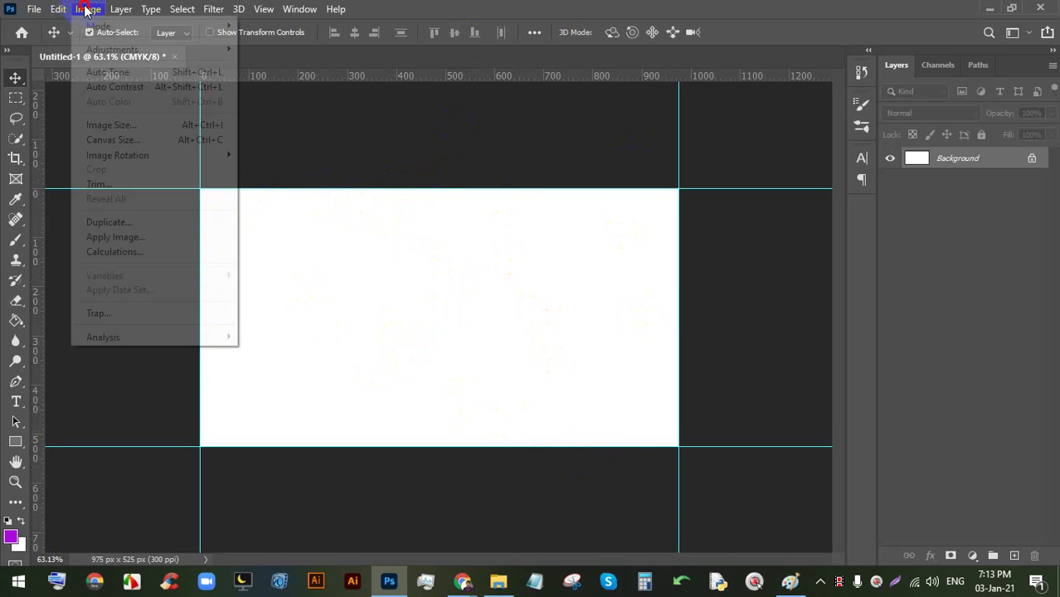
# - Use Canvas Size in inches to enlarge the canvas to 3.5 × 2 inches
pyautogui.click(137, 140)
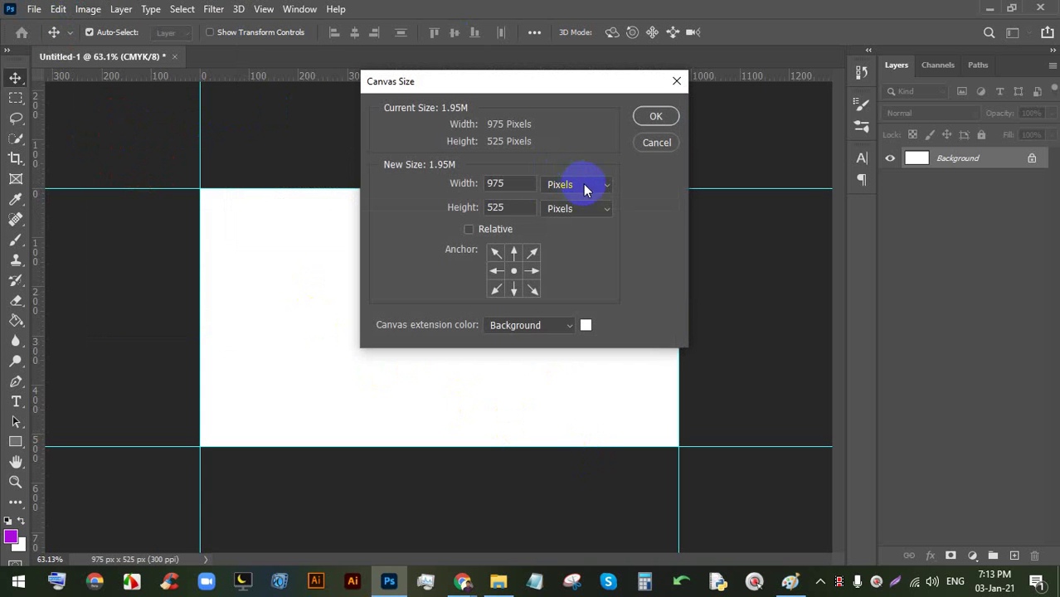
pyautogui.click(591, 186)
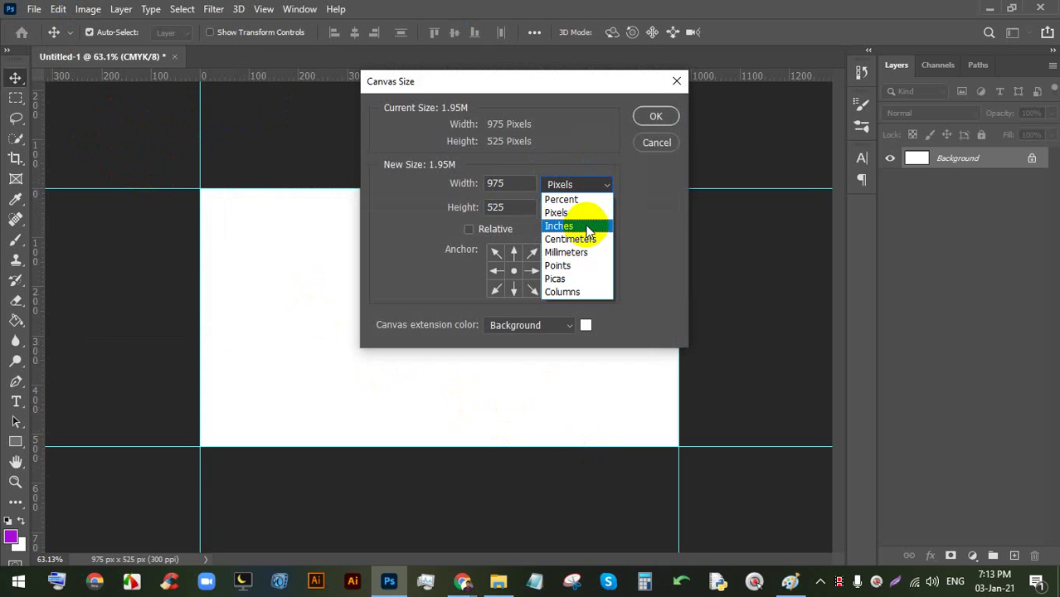
pyautogui.click(587, 228)
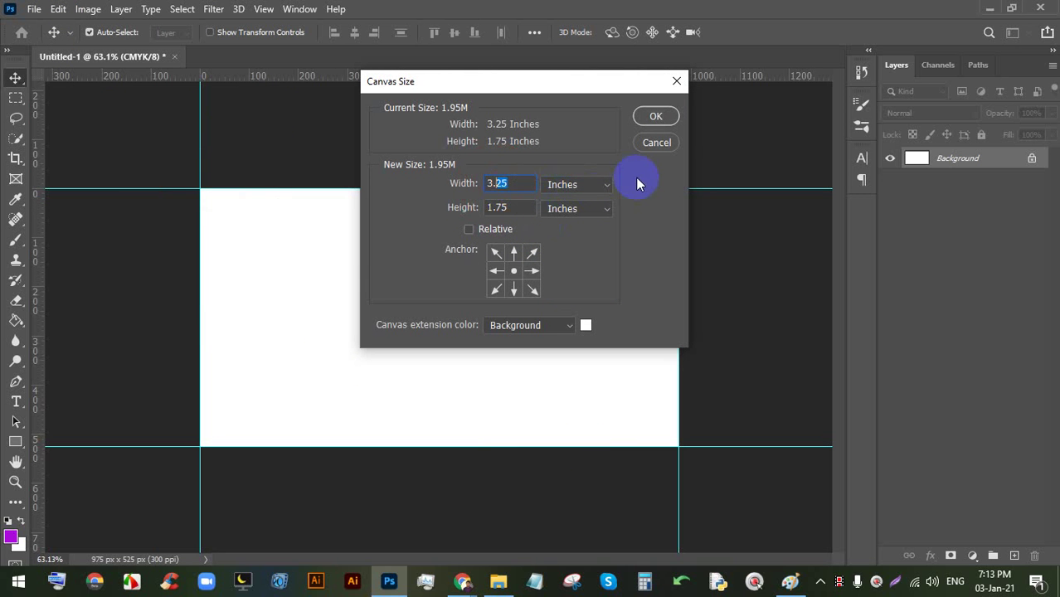
pyautogui.write('50')
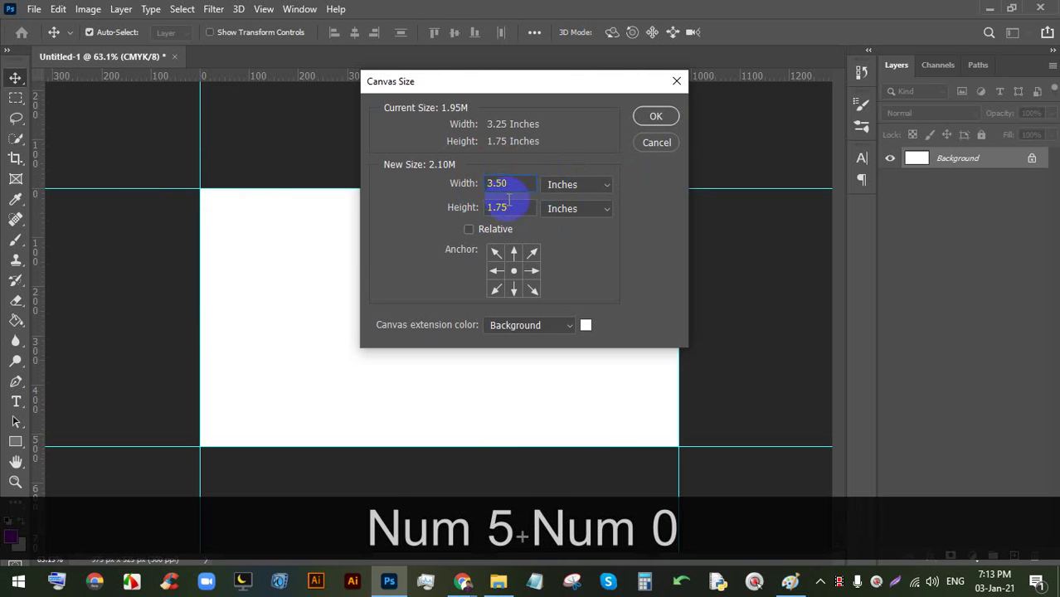
pyautogui.write('2')
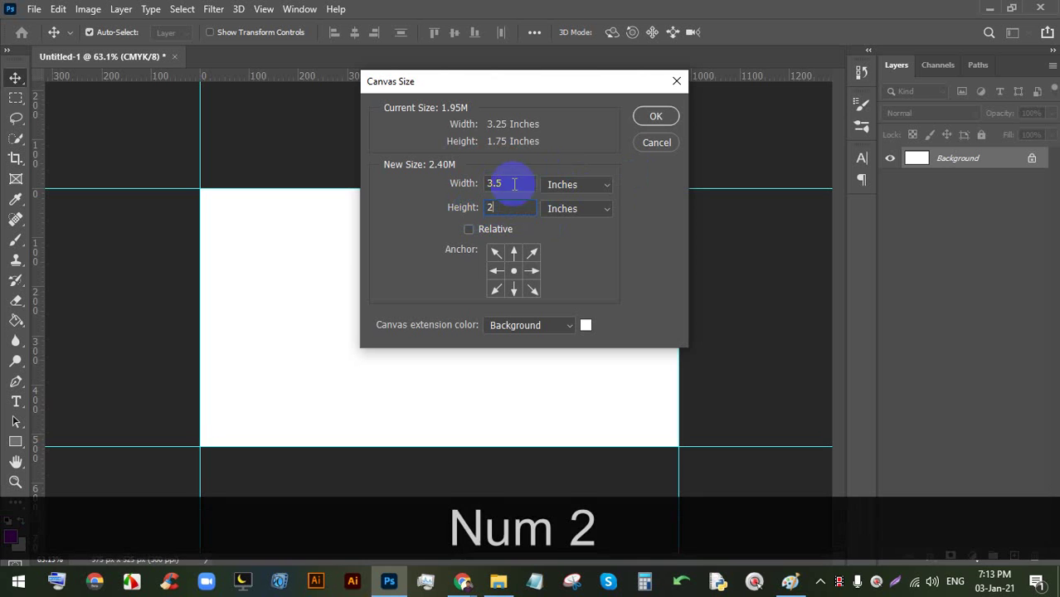
pyautogui.click(657, 117)
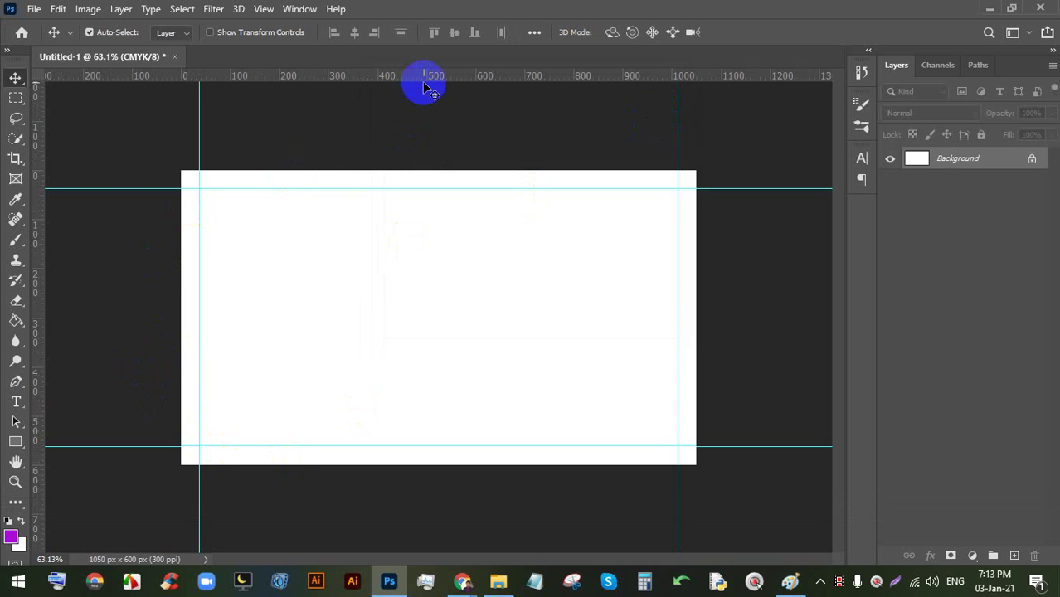
# - Add guides on the top, right, bottom and left edges of the 3.5 × 2 inch canvas
pyautogui.moveTo(424, 85); pyautogui.dragTo(426, 171)
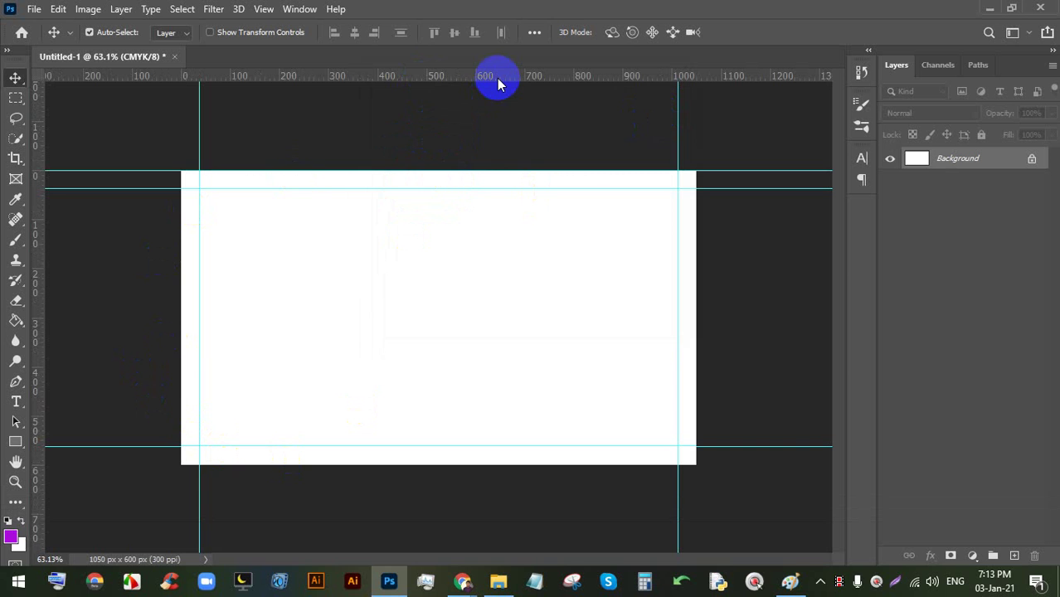
pyautogui.moveTo(497, 78); pyautogui.dragTo(695, 210)
pyautogui.press('alt')
pyautogui.moveTo(640, 83); pyautogui.dragTo(575, 465)
pyautogui.moveTo(39, 231); pyautogui.dragTo(194, 236)
pyautogui.hotkey('ctrl', '-')
pyautogui.hotkey('ctrl', '+')
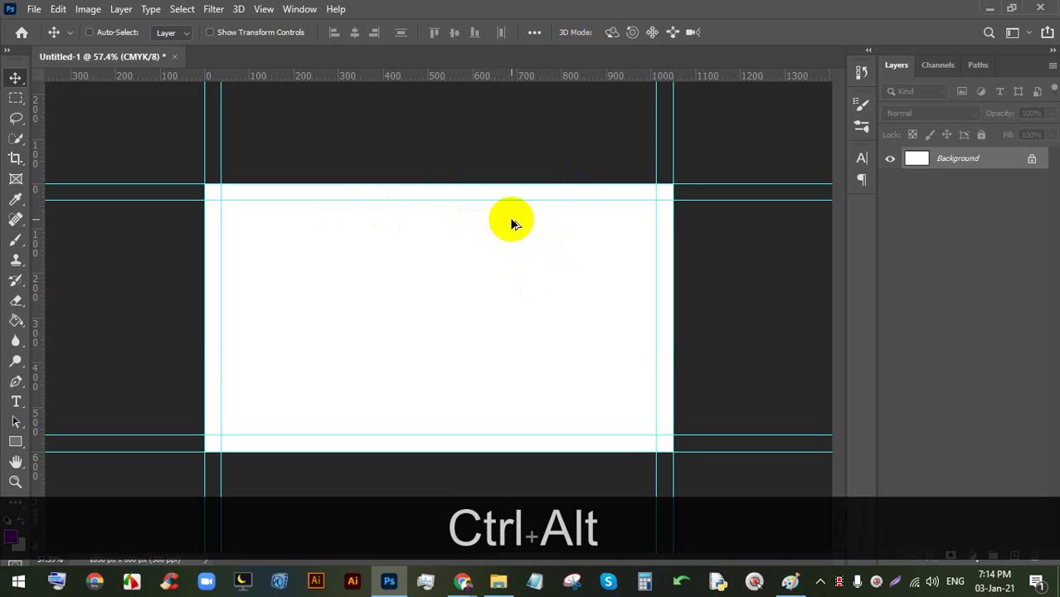
pyautogui.hotkey('ctrl', 'alt', 'c')
# - Extend the canvas to 3.75 × 2.25 inches with Canvas Size (Ctrl+Alt+C)
pyautogui.click(656, 143)
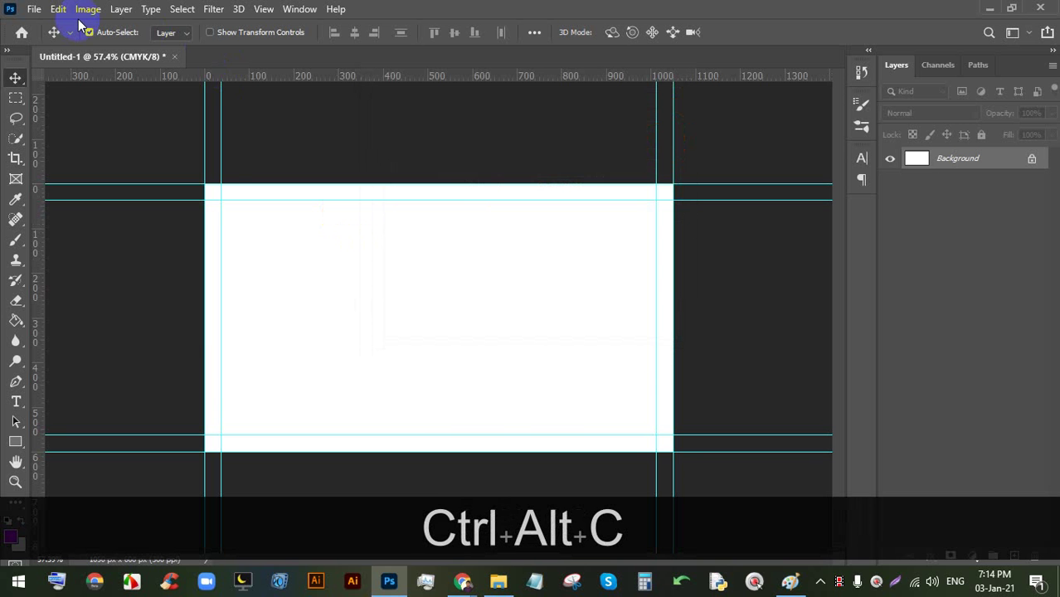
pyautogui.click(88, 9)
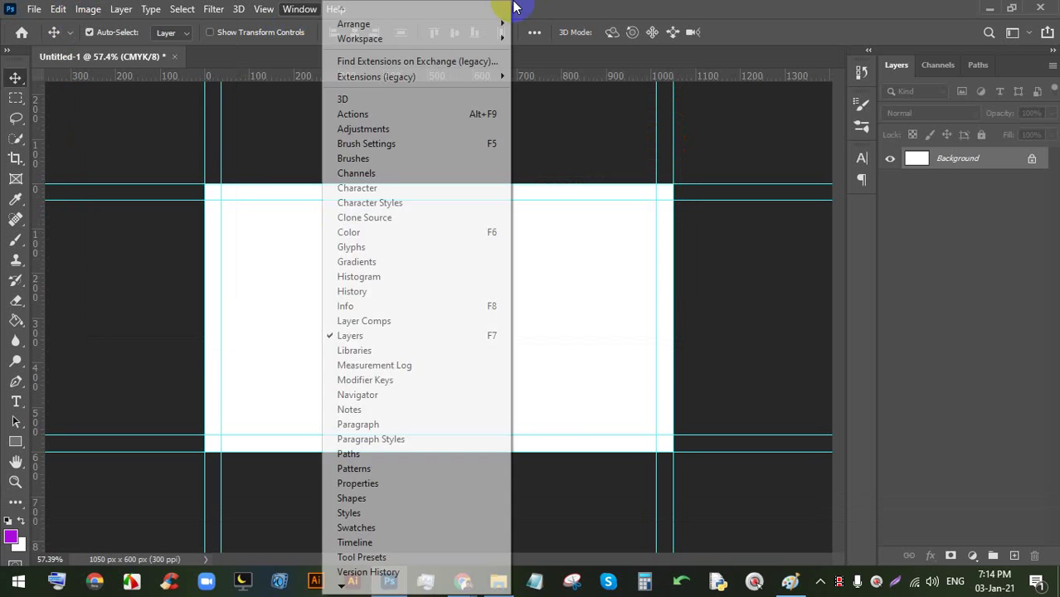
pyautogui.click(520, 10)
pyautogui.hotkey('ctrl', 'alt', 'c')
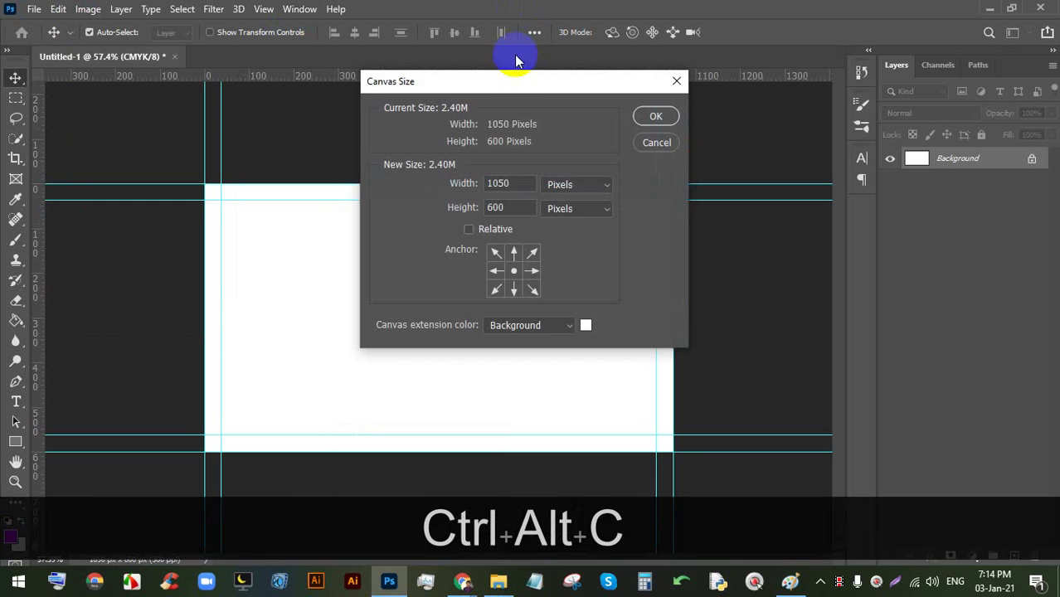
pyautogui.click(558, 183)
pyautogui.click(559, 227)
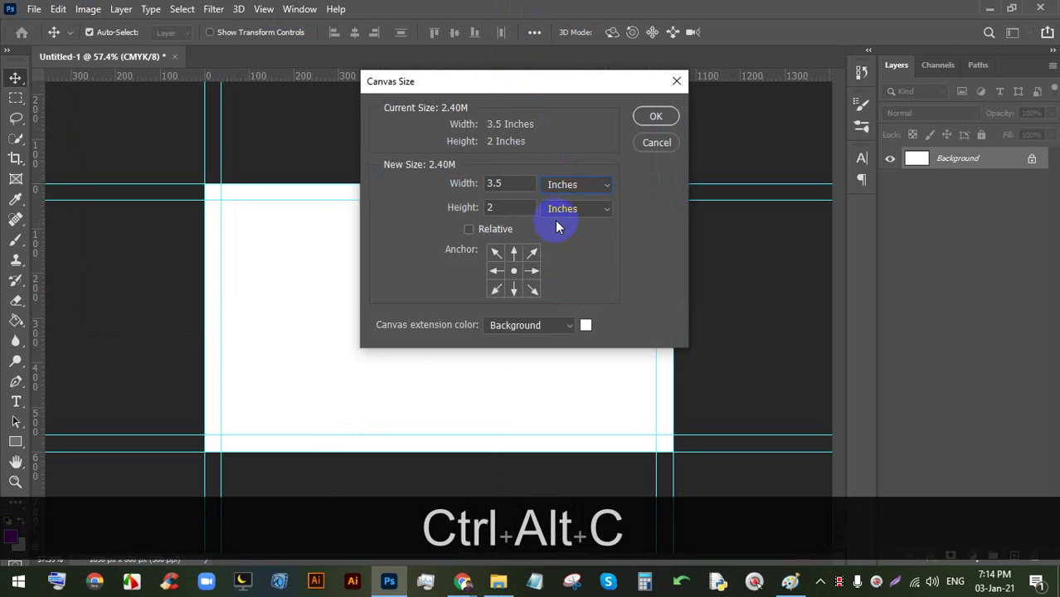
pyautogui.press('BackSpace')
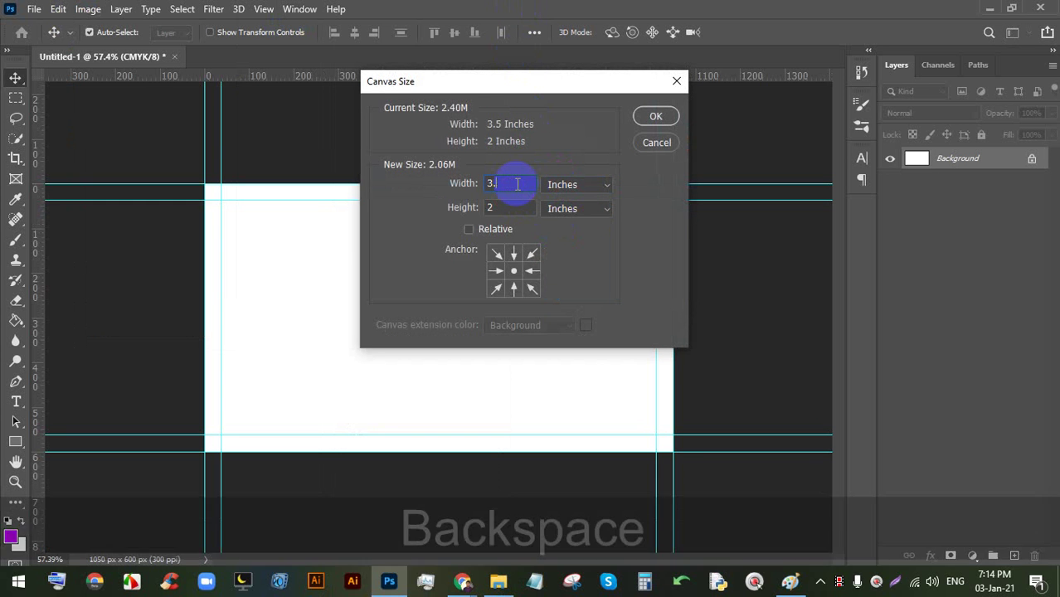
pyautogui.write('75')
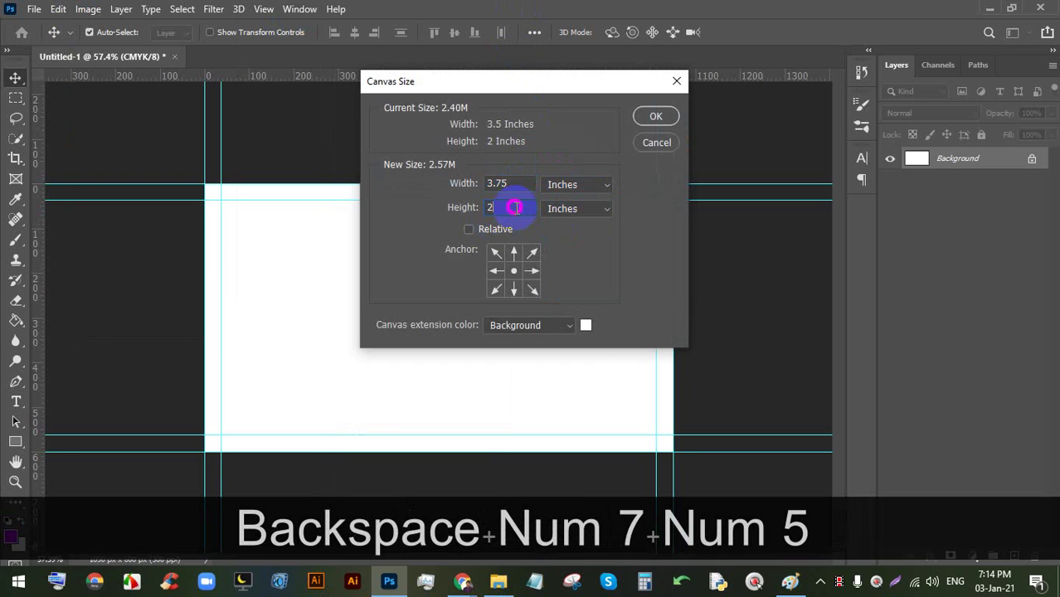
pyautogui.write('.25')
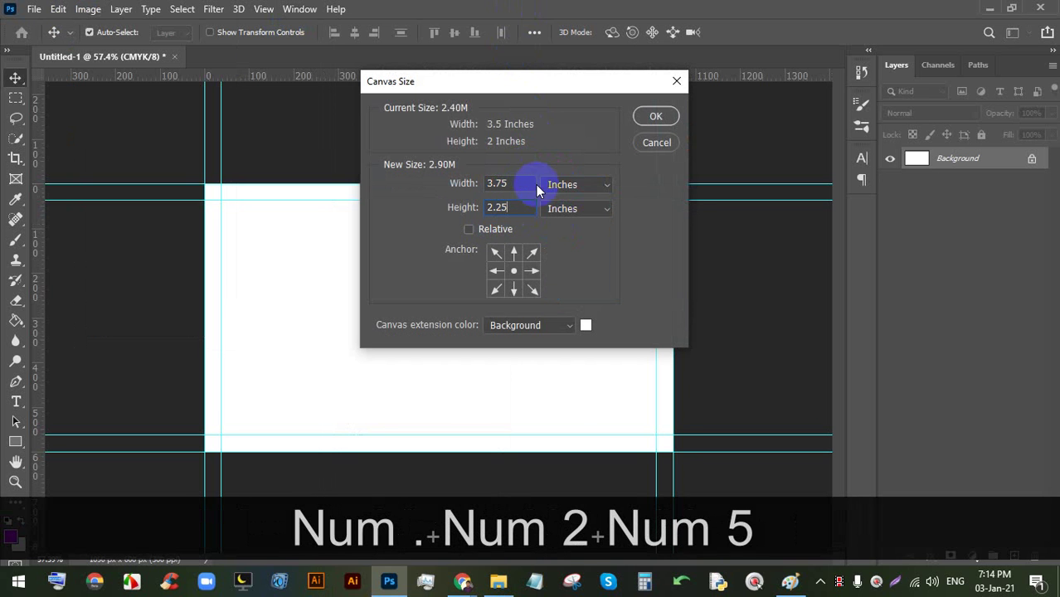
pyautogui.click(656, 117)
# - Add guides on the new canvas edges, then close the untitled document
pyautogui.moveTo(448, 78); pyautogui.dragTo(690, 228)
pyautogui.press('alt')
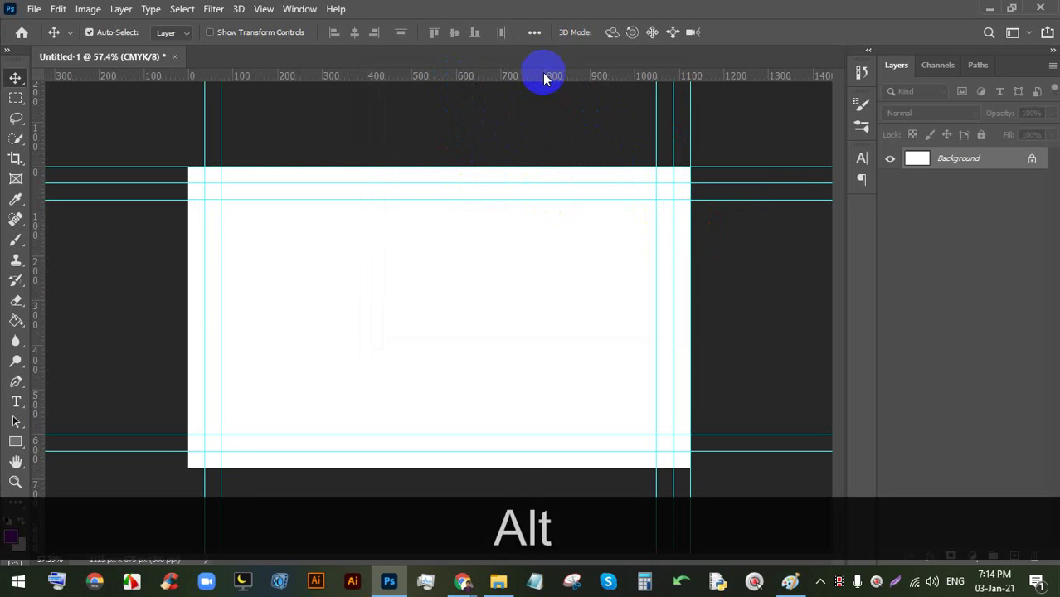
pyautogui.moveTo(545, 77); pyautogui.dragTo(497, 468)
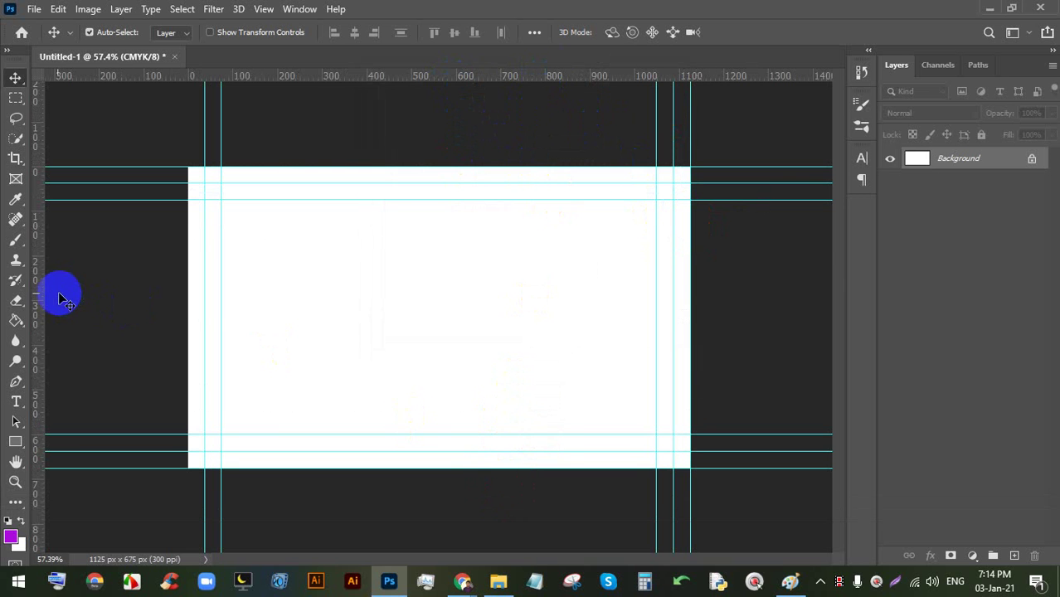
pyautogui.moveTo(46, 302); pyautogui.dragTo(188, 301)
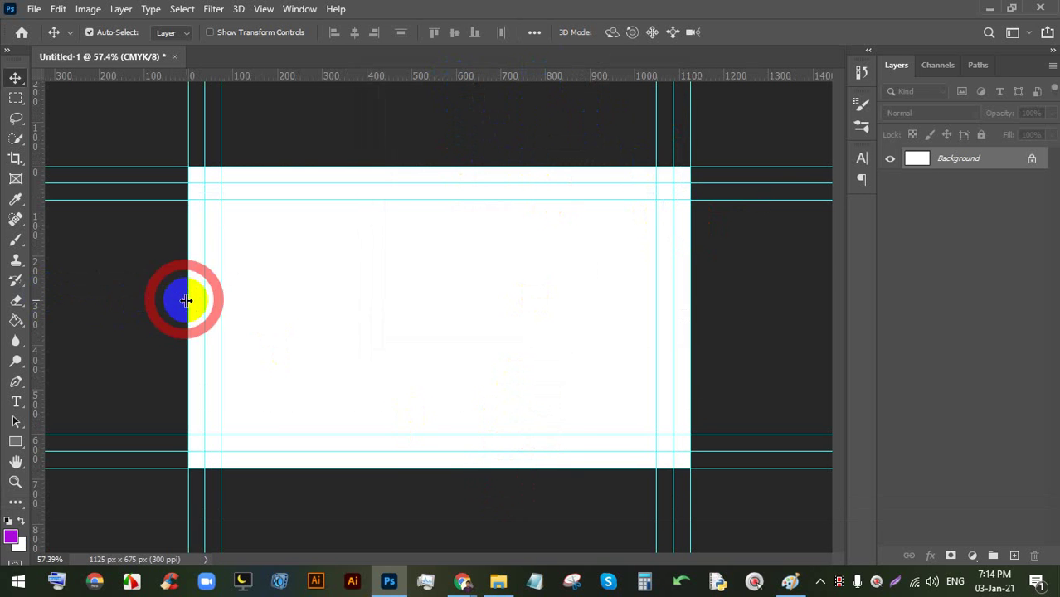
pyautogui.scroll(-2, 527, 168)
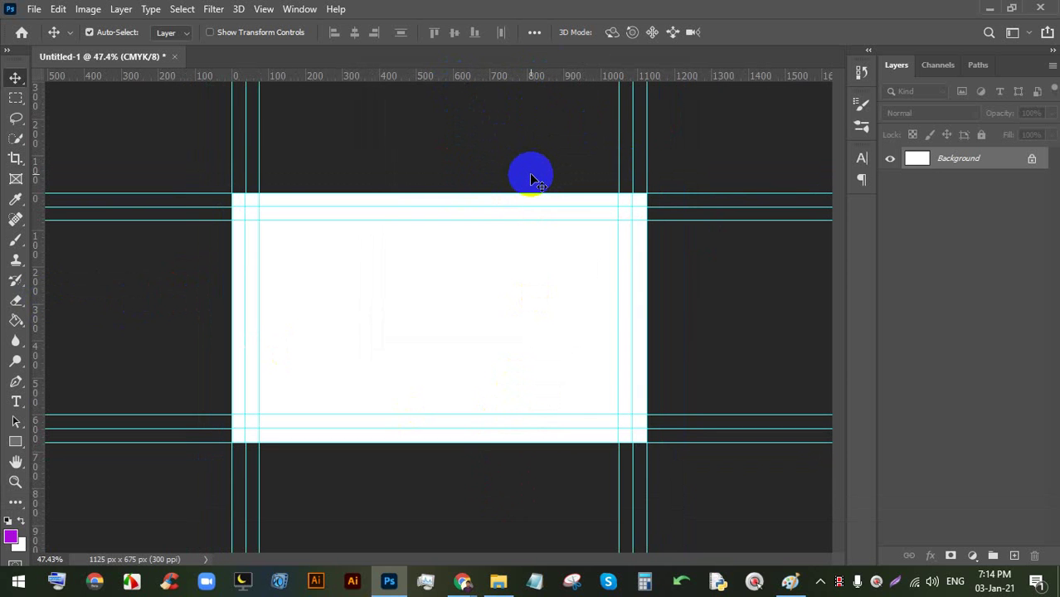
pyautogui.click(174, 57)
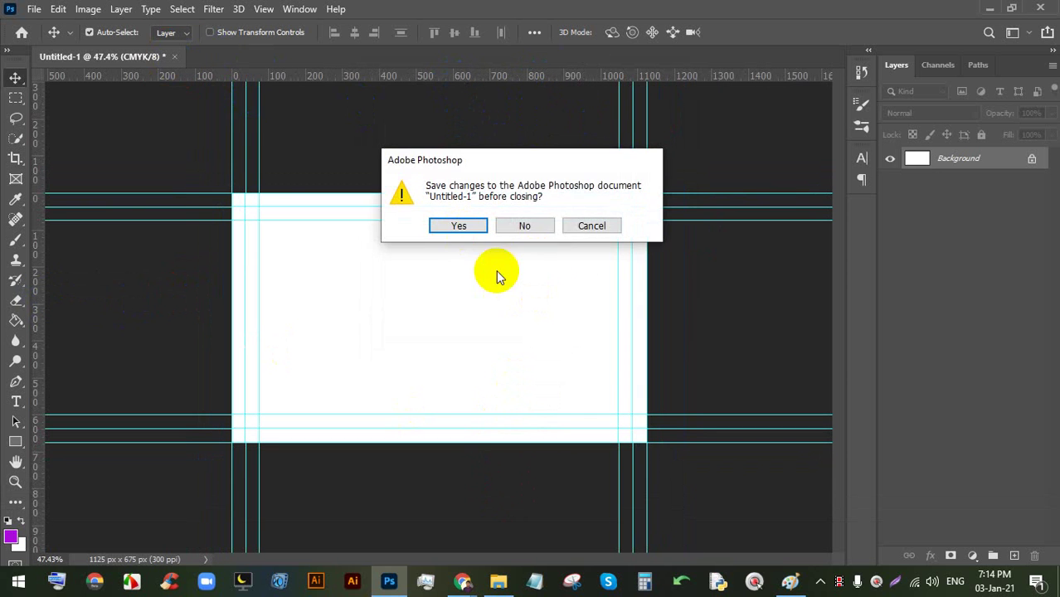
# - Close the document without saving, start a new one, then switch to Google Meet
pyautogui.click(541, 229)
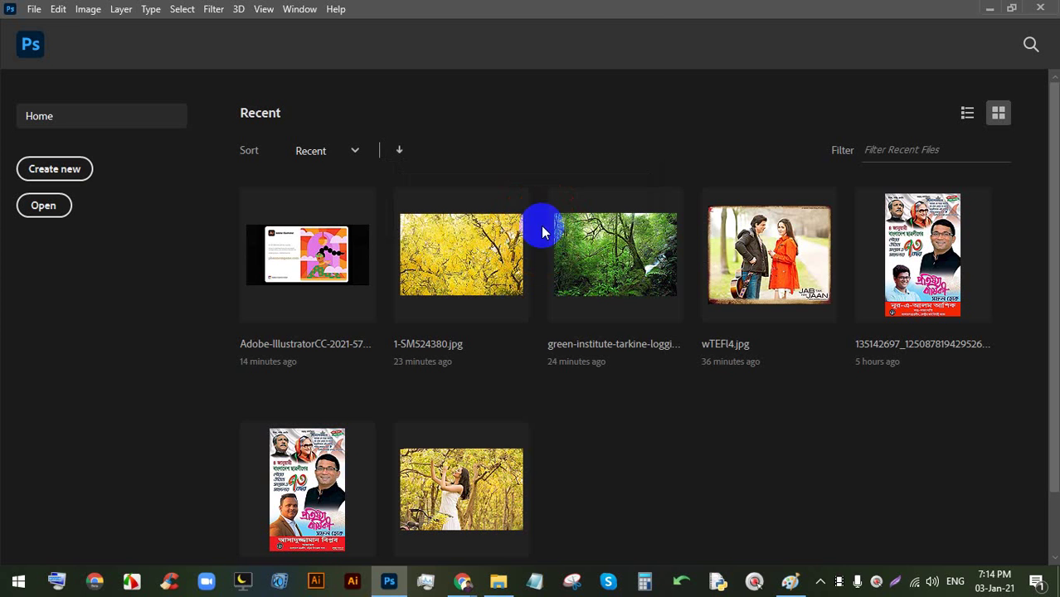
pyautogui.click(58, 169)
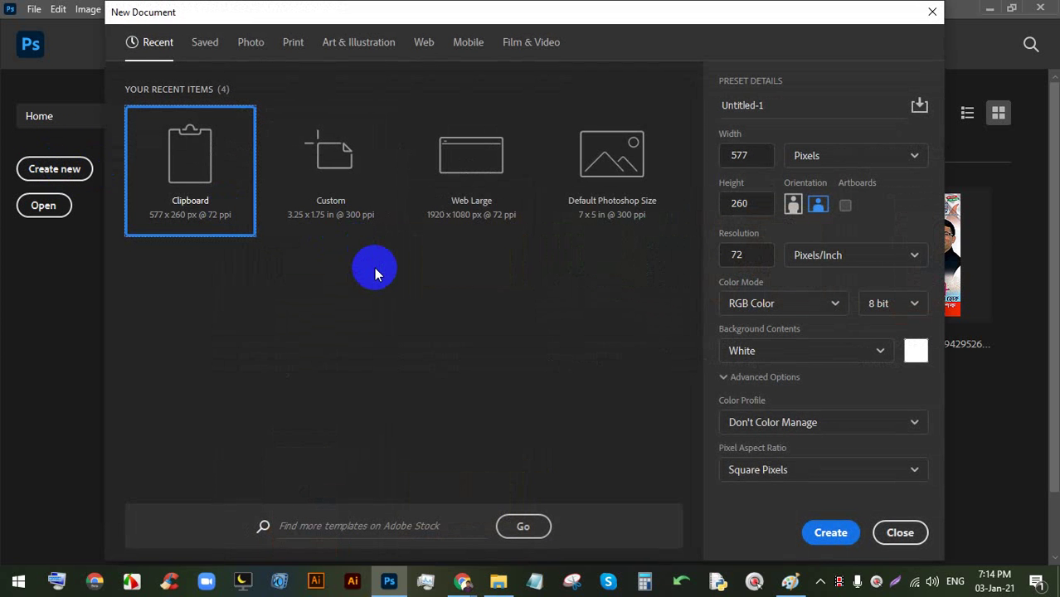
pyautogui.moveTo(463, 579)
pyautogui.click(422, 533)
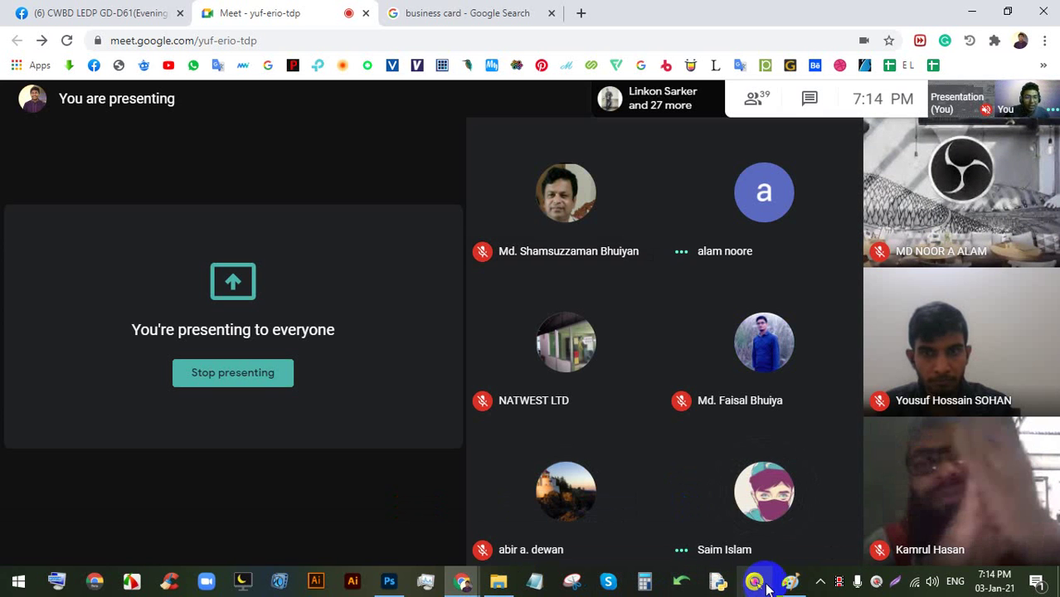
# - Glance at the Paint drawing, then bring Photoshop's New Document dialog back to front
pyautogui.moveTo(787, 591)
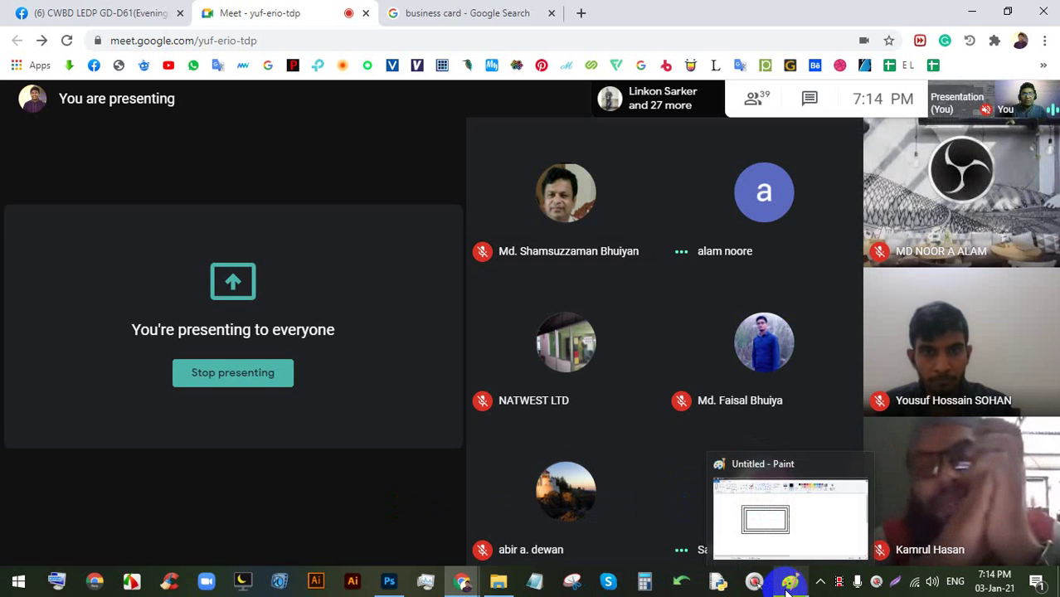
pyautogui.click(787, 587)
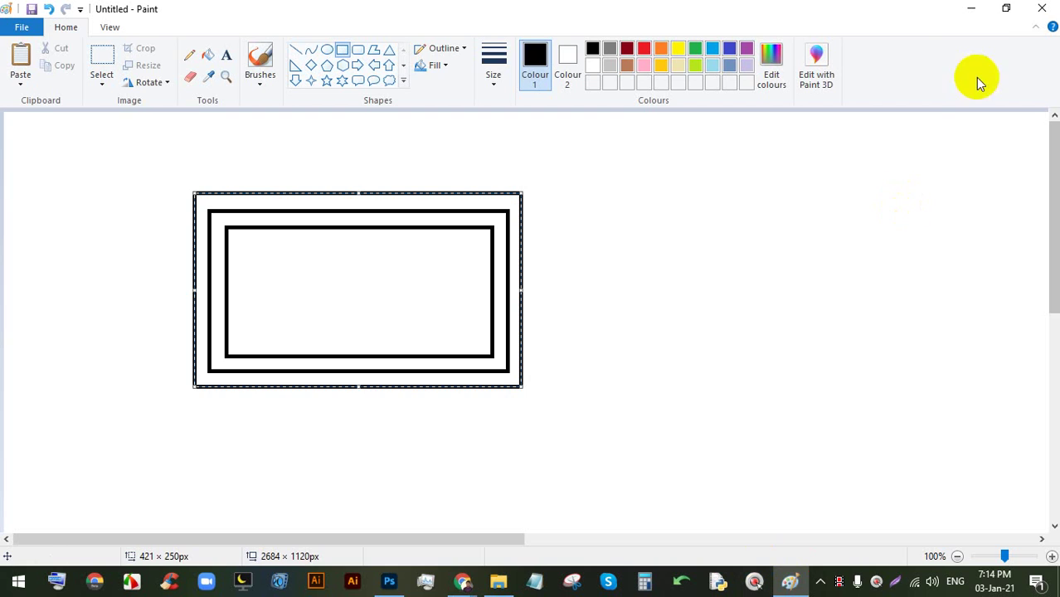
pyautogui.click(972, 12)
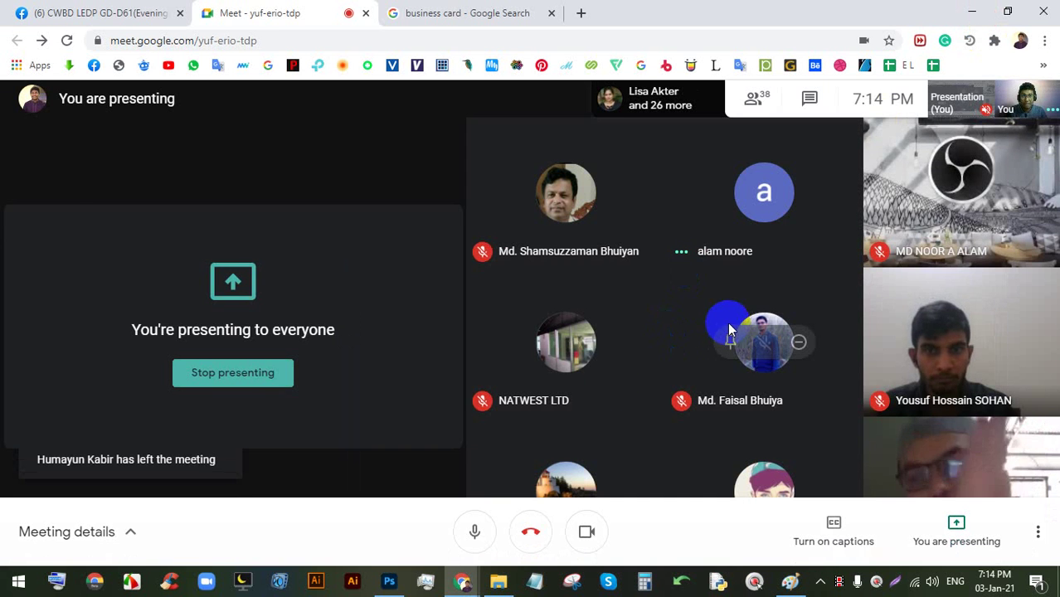
pyautogui.click(391, 579)
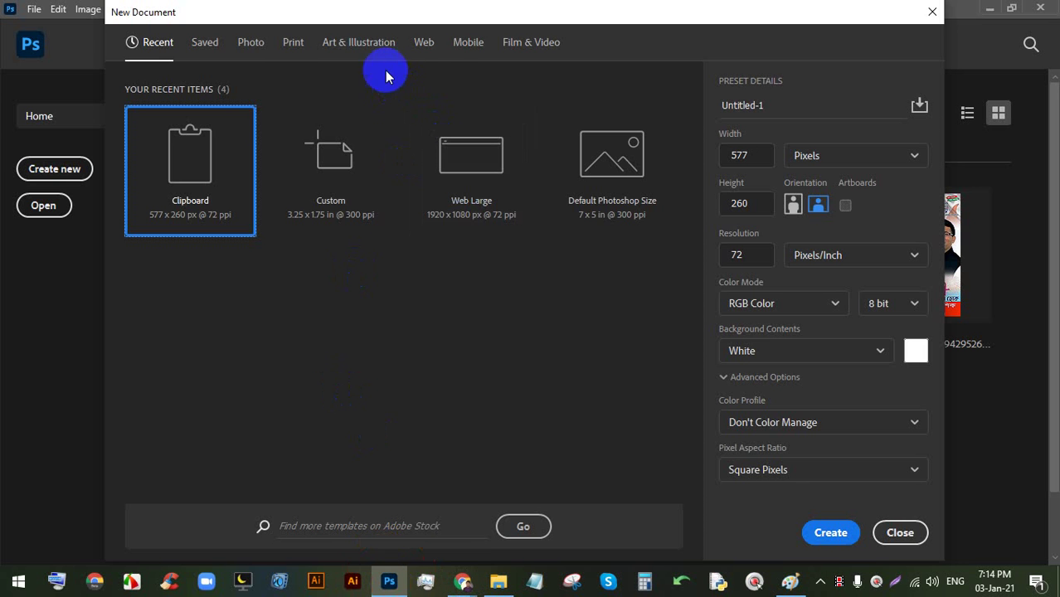
# - Choose a Print preset sized 3.25 × 1.75 inches, then switch to the Meet call
pyautogui.click(286, 44)
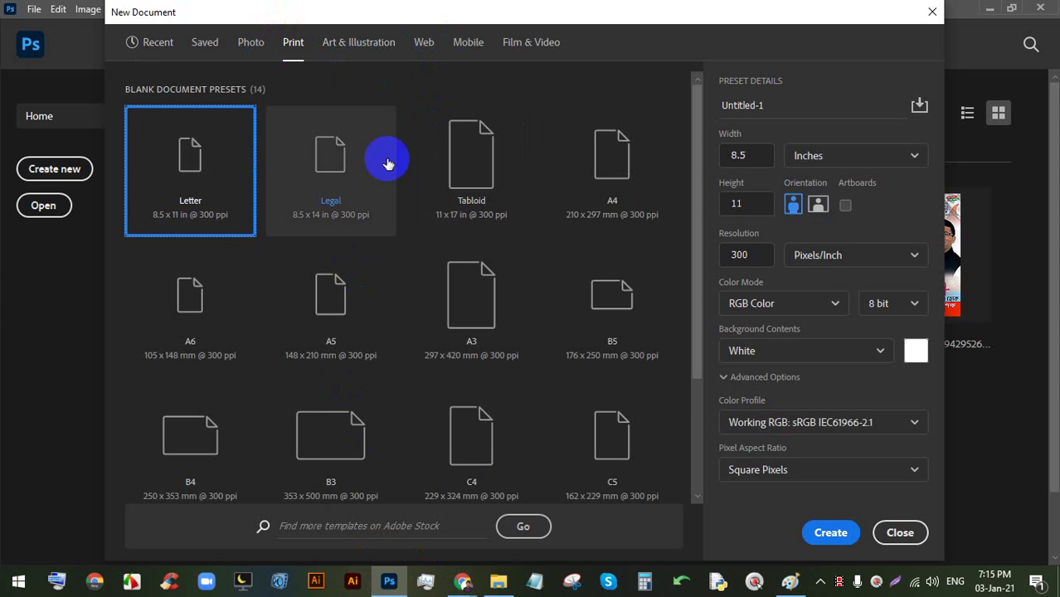
pyautogui.click(754, 160)
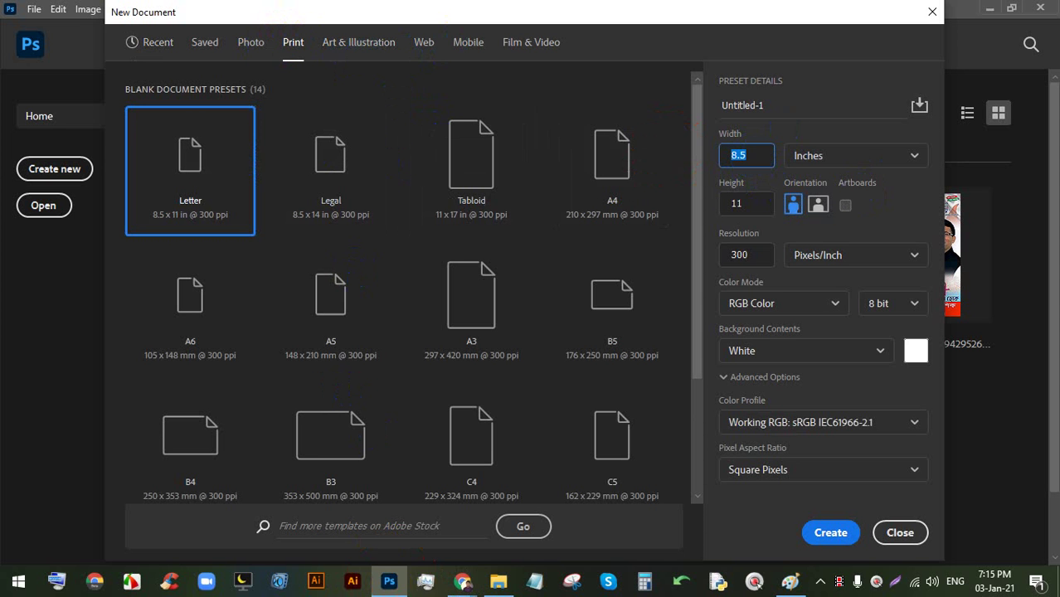
pyautogui.write('3.25')
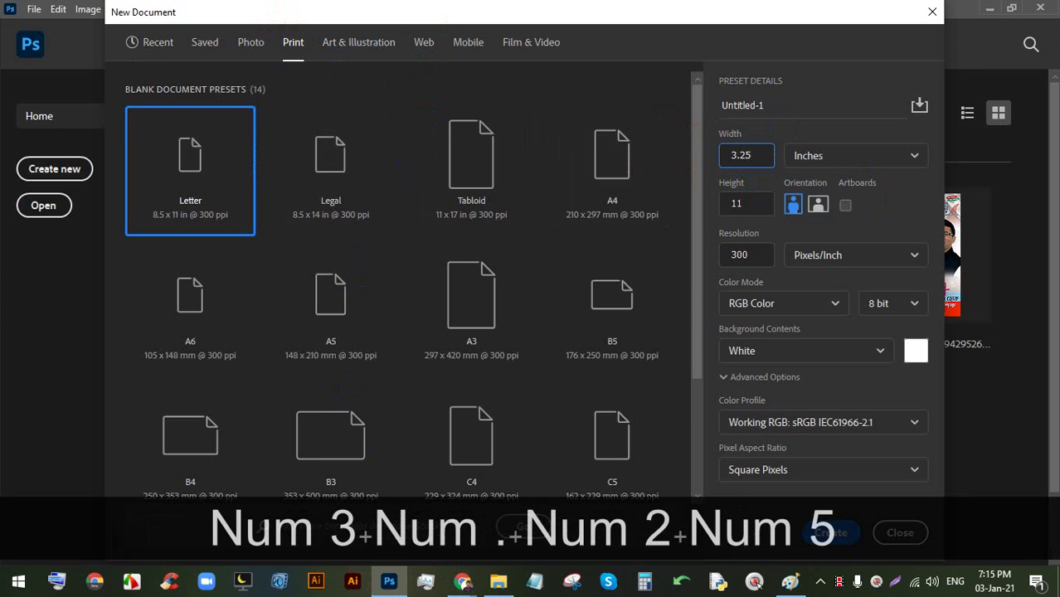
pyautogui.click(741, 203)
pyautogui.write('1')
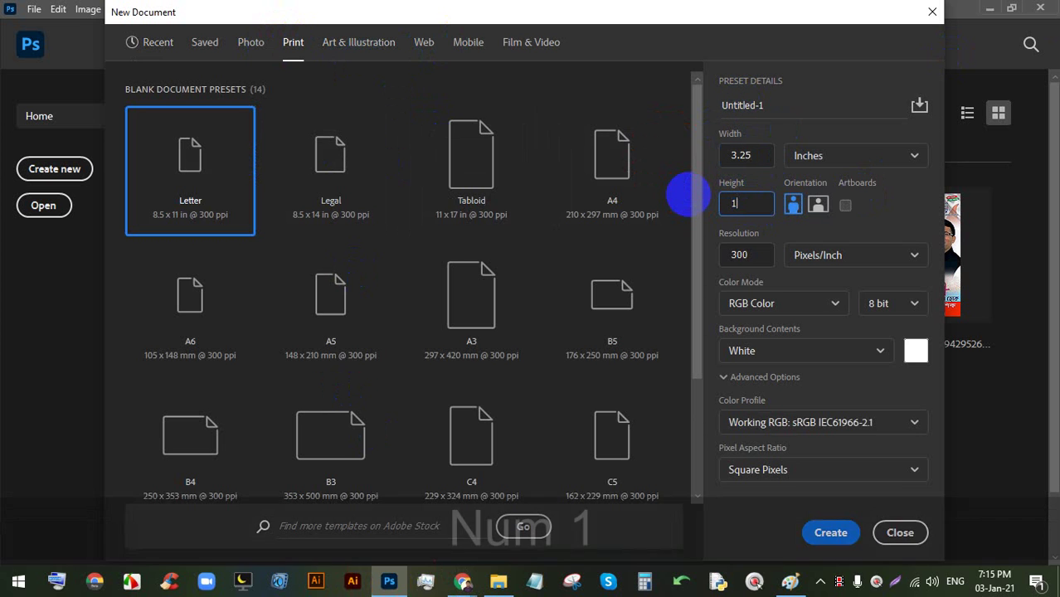
pyautogui.write('.75')
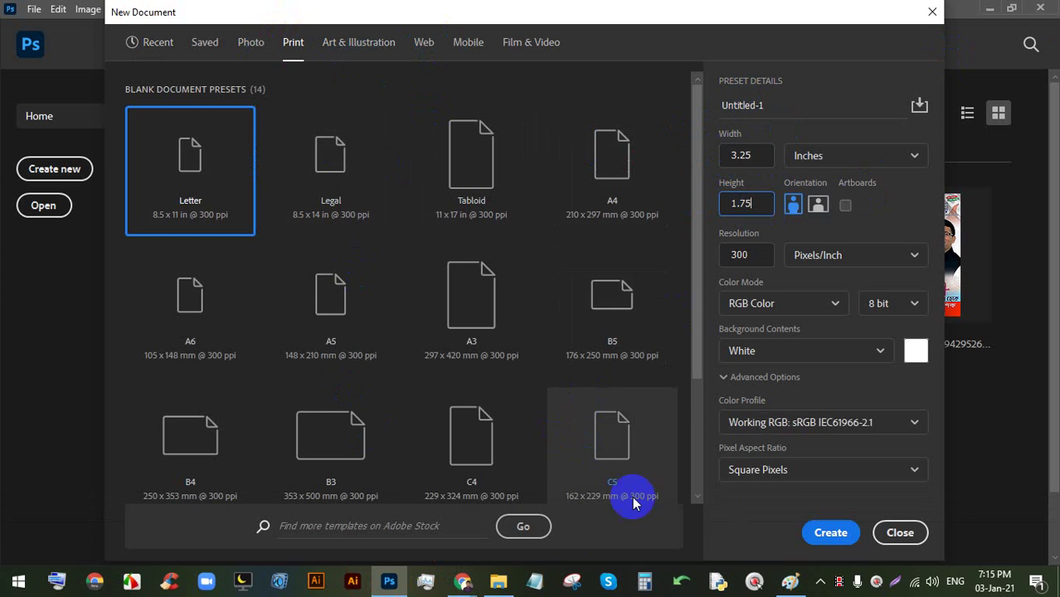
pyautogui.moveTo(462, 581)
pyautogui.click(407, 529)
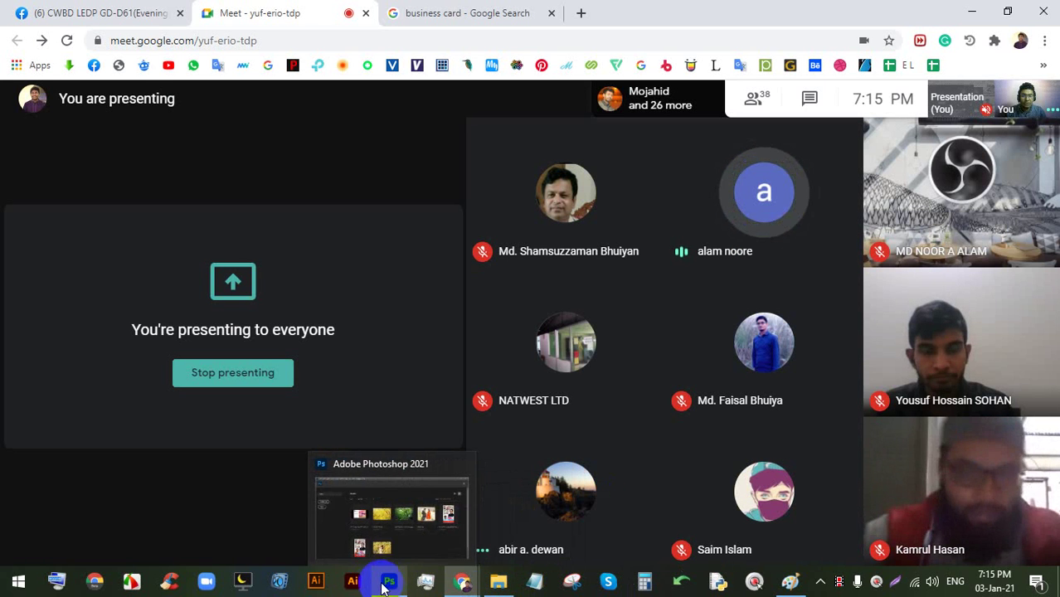
# - Turn off the camera and restart presenting the entire screen in Meet
pyautogui.moveTo(525, 525)
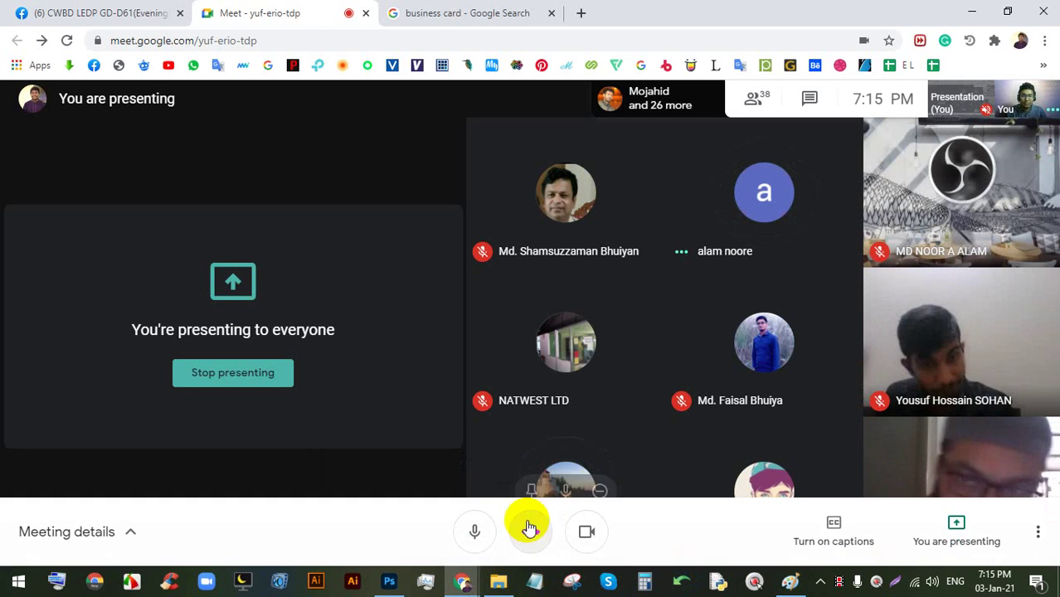
pyautogui.click(585, 529)
pyautogui.click(247, 374)
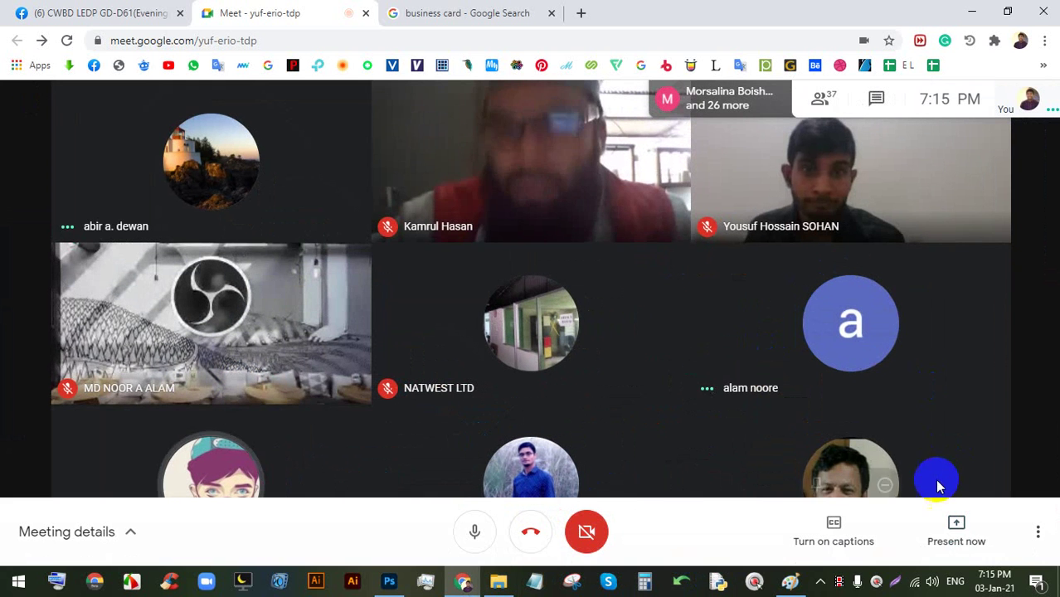
pyautogui.click(954, 529)
pyautogui.click(909, 405)
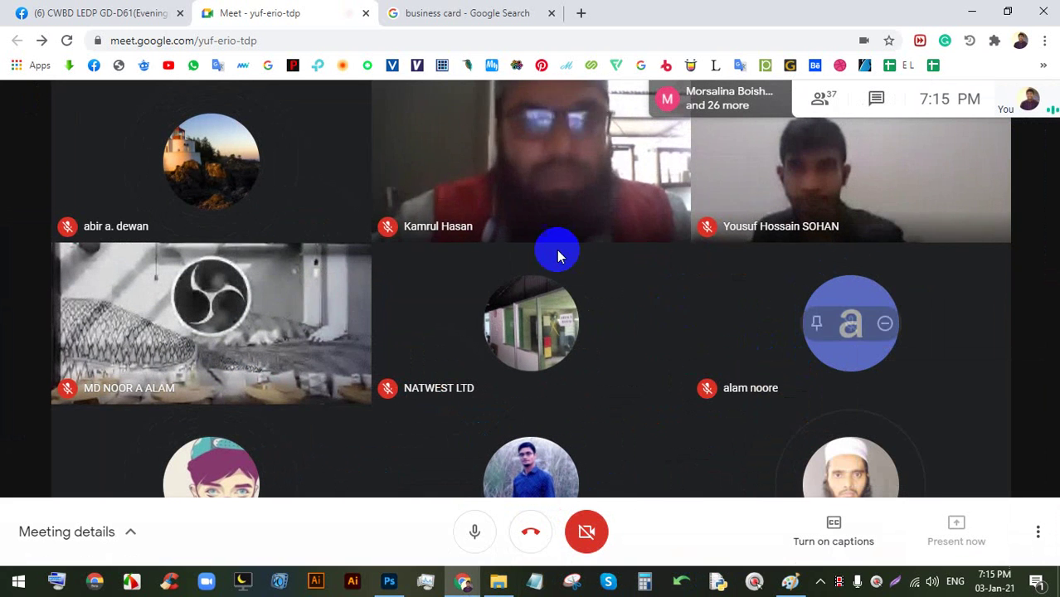
pyautogui.click(652, 378)
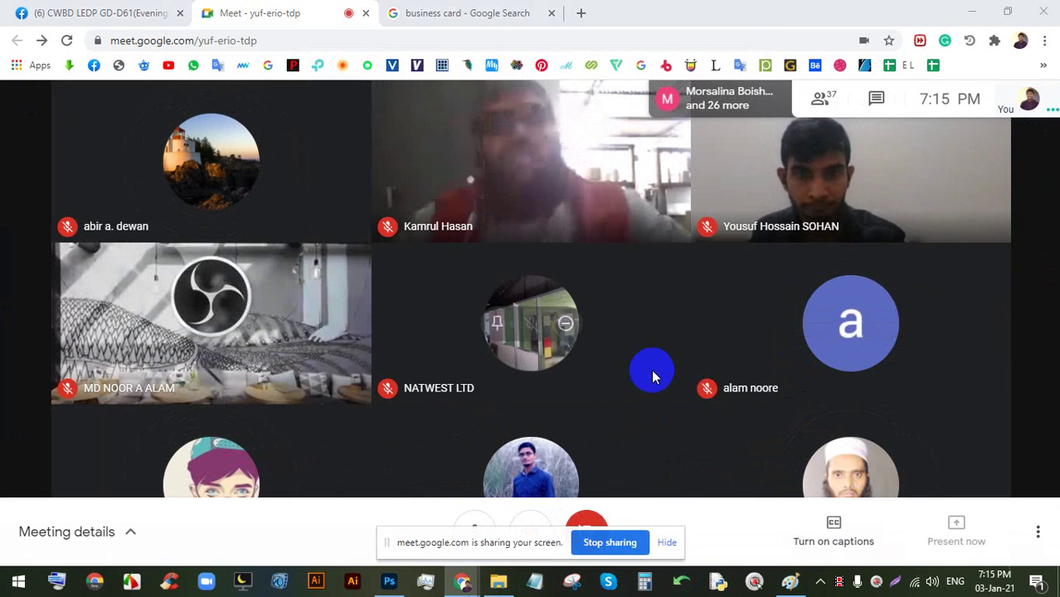
pyautogui.click(672, 543)
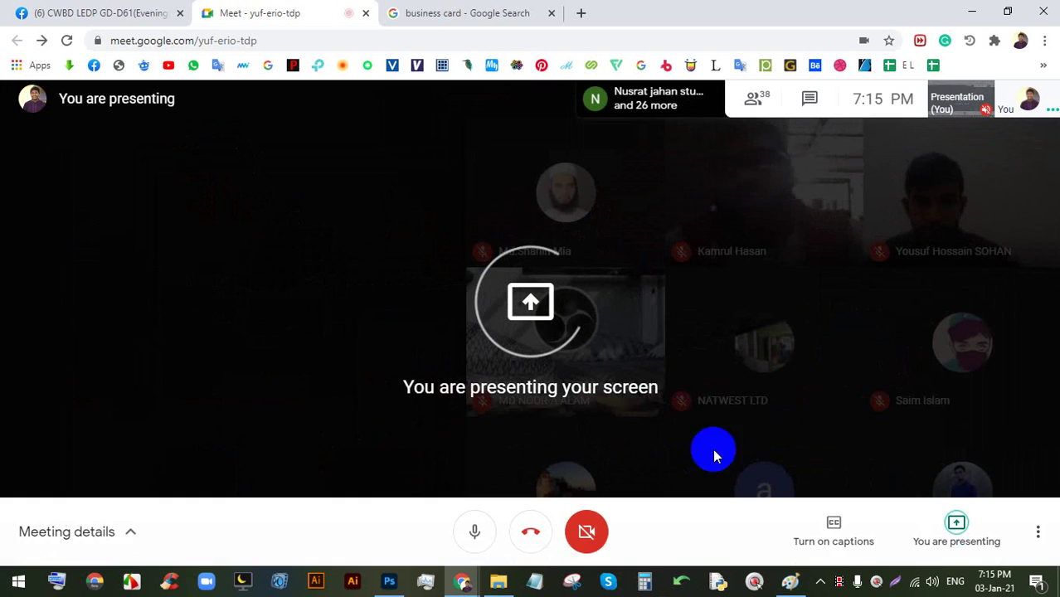
# - Return to Photoshop's New Document settings
pyautogui.click(378, 584)
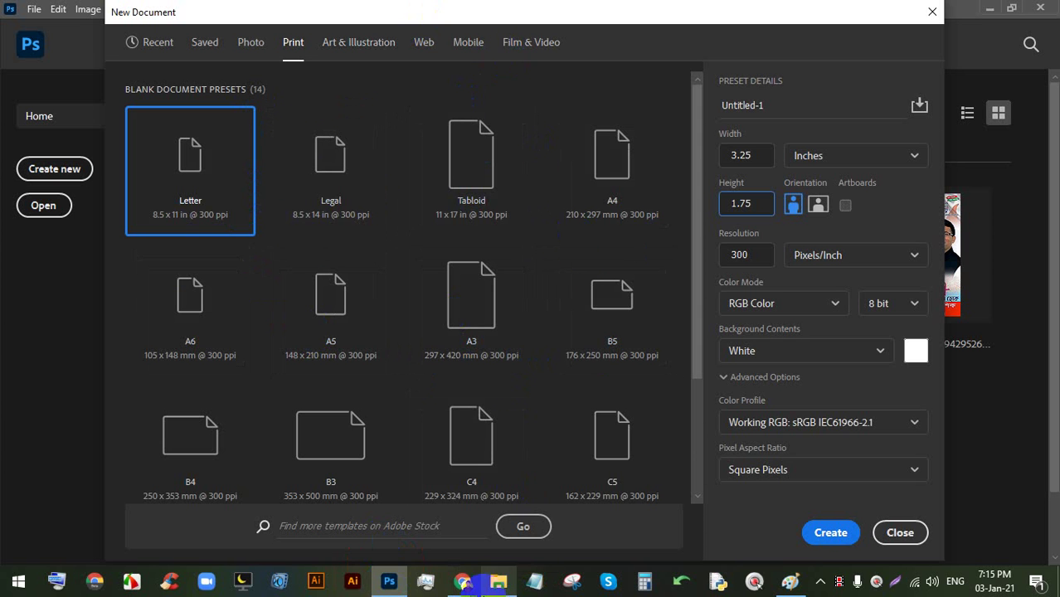
pyautogui.click(416, 516)
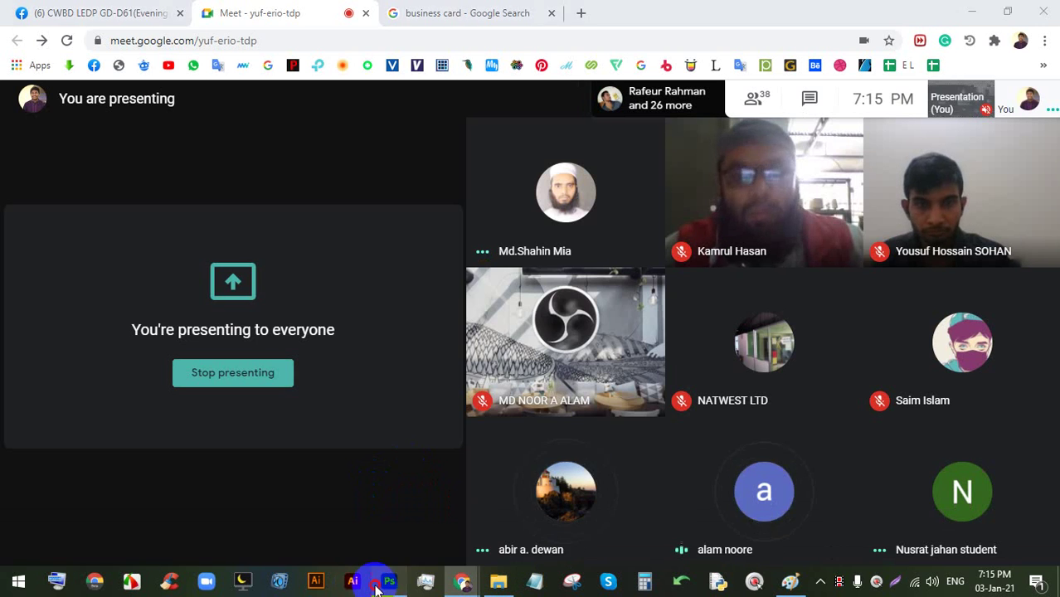
pyautogui.click(378, 585)
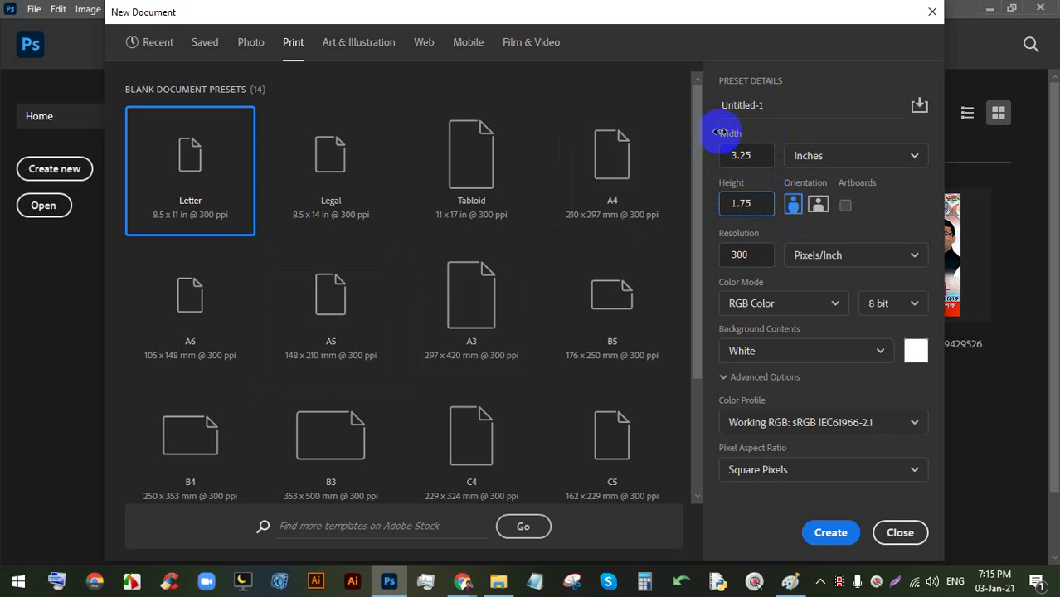
# - Set the colour mode to CMYK Color and create the 3.25 × 1.75 inch document
pyautogui.click(765, 303)
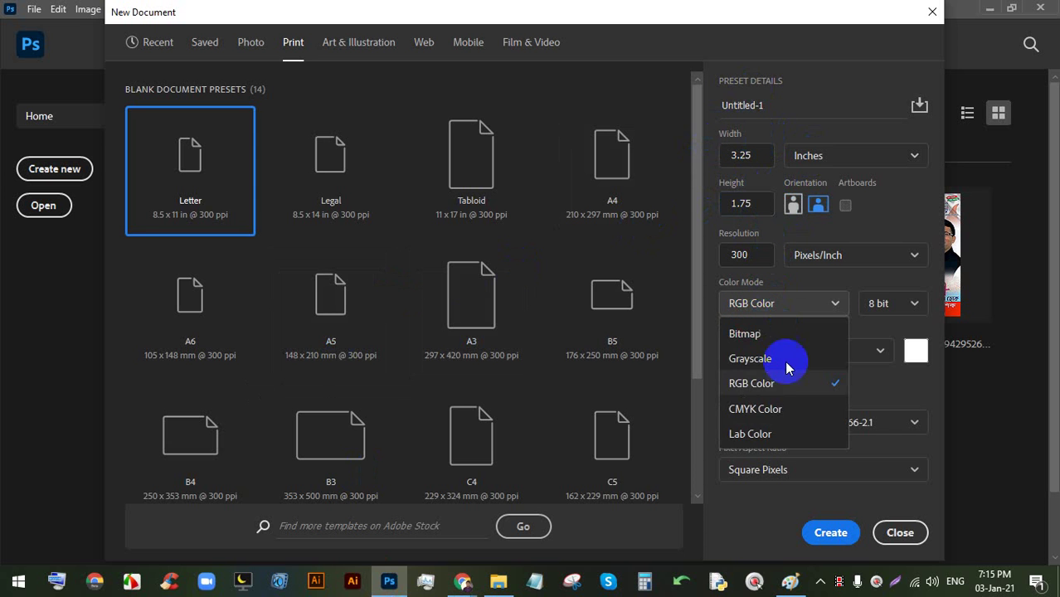
pyautogui.click(762, 408)
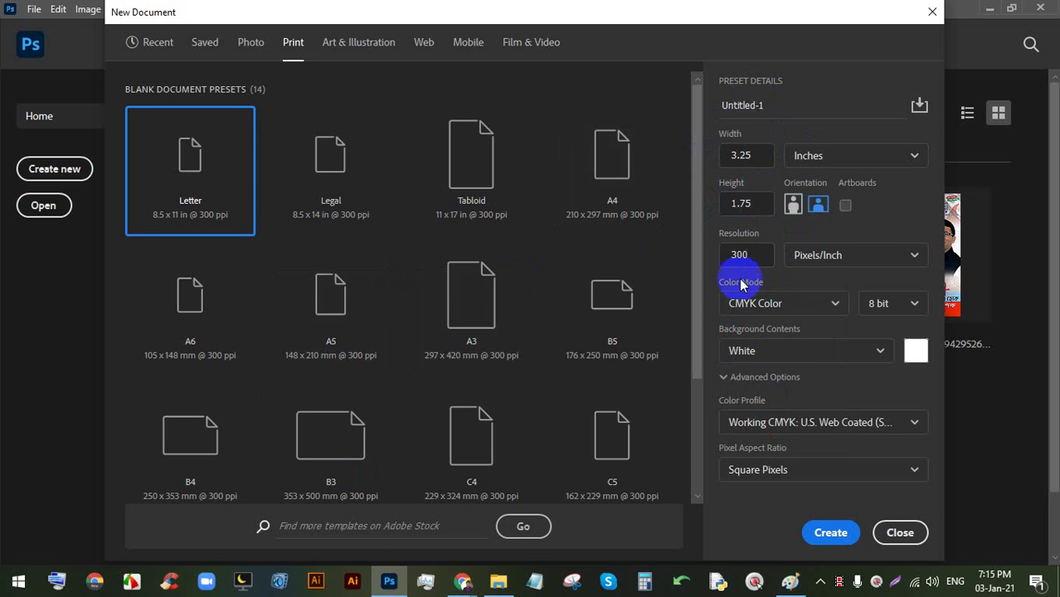
pyautogui.click(830, 532)
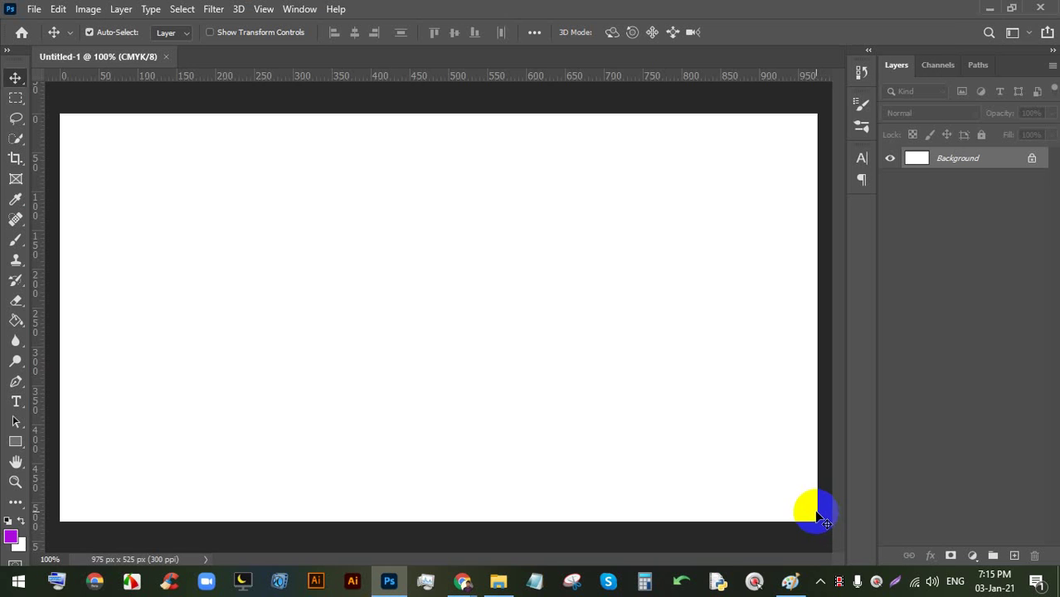
pyautogui.scroll(-2, 545, 424)
pyautogui.scroll(1, 545, 423)
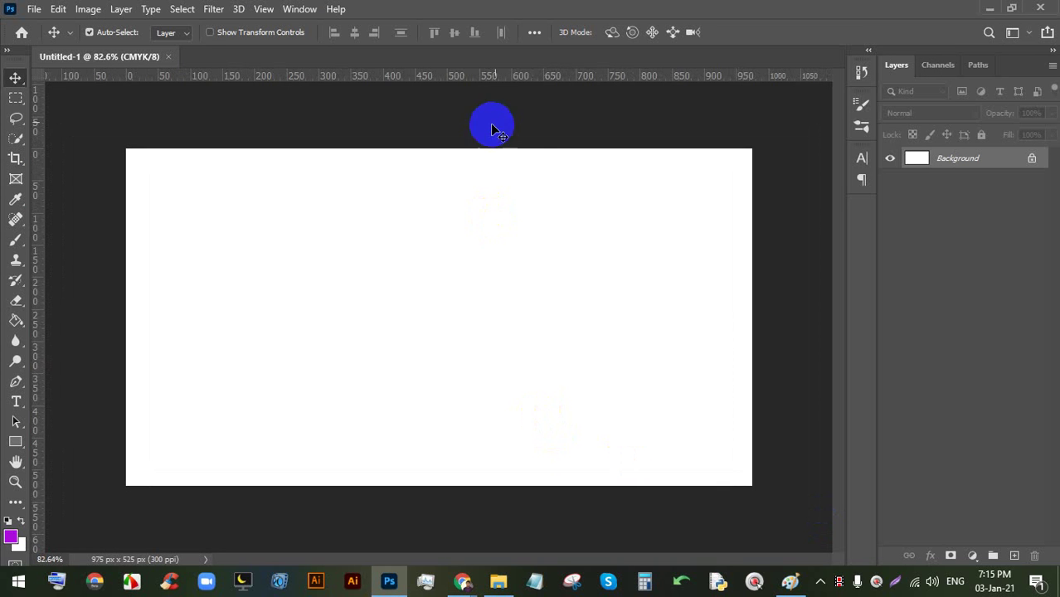
# - Place guides along the top, left, bottom and right canvas edges
pyautogui.moveTo(520, 80); pyautogui.dragTo(126, 173)
pyautogui.moveTo(242, 80); pyautogui.dragTo(308, 486)
pyautogui.moveTo(506, 79); pyautogui.dragTo(752, 197)
pyautogui.press('alt')
pyautogui.scroll(-1, 655, 204)
pyautogui.scroll(1, 498, 196)
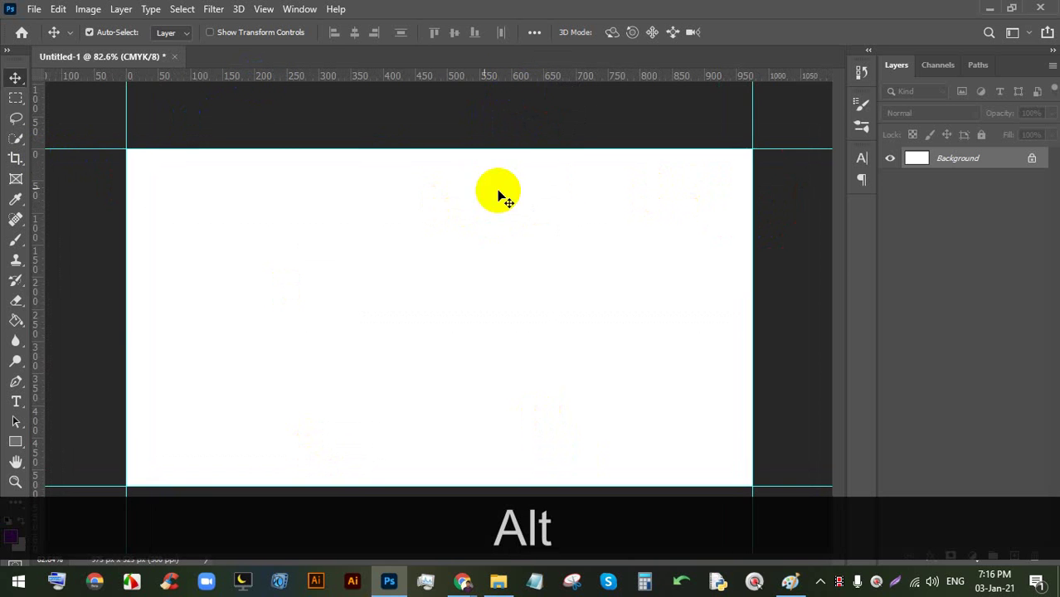
pyautogui.click(88, 8)
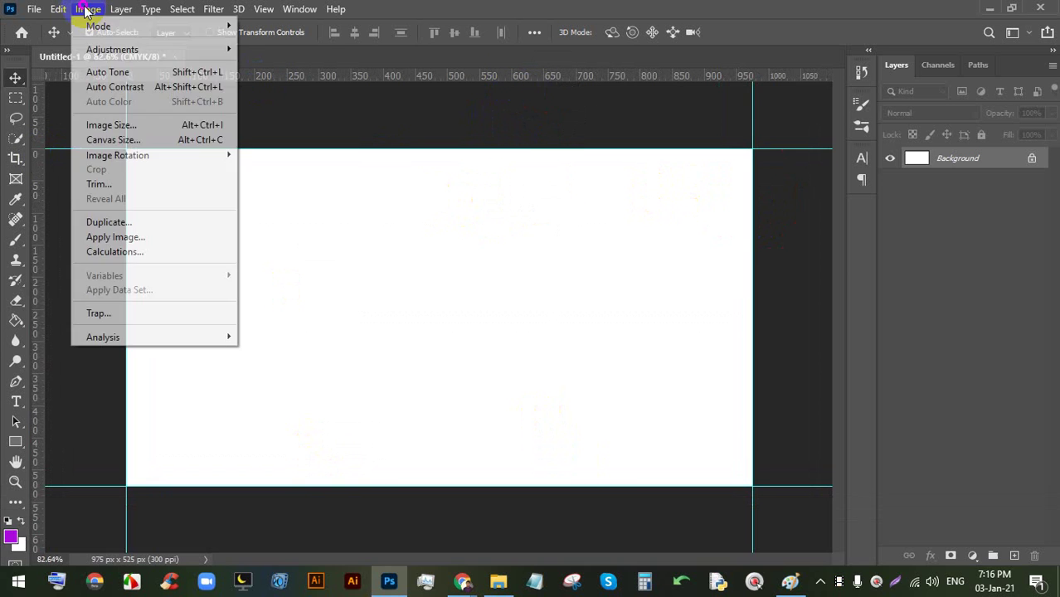
# - Try a first 0.25-inch Canvas Size enlargement in inches, then undo it
pyautogui.click(121, 143)
pyautogui.click(581, 185)
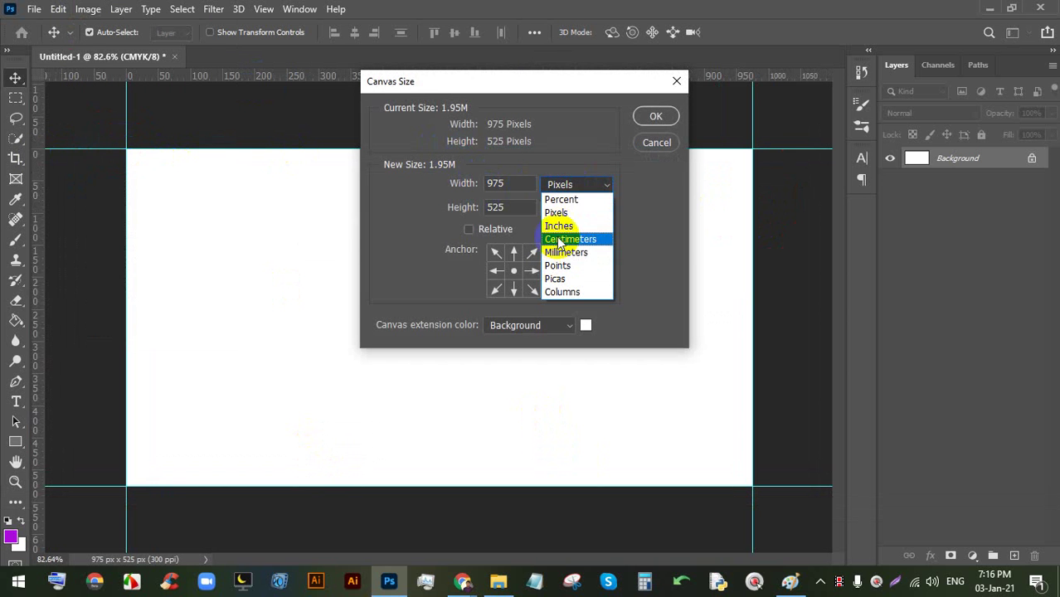
pyautogui.click(558, 226)
pyautogui.click(510, 193)
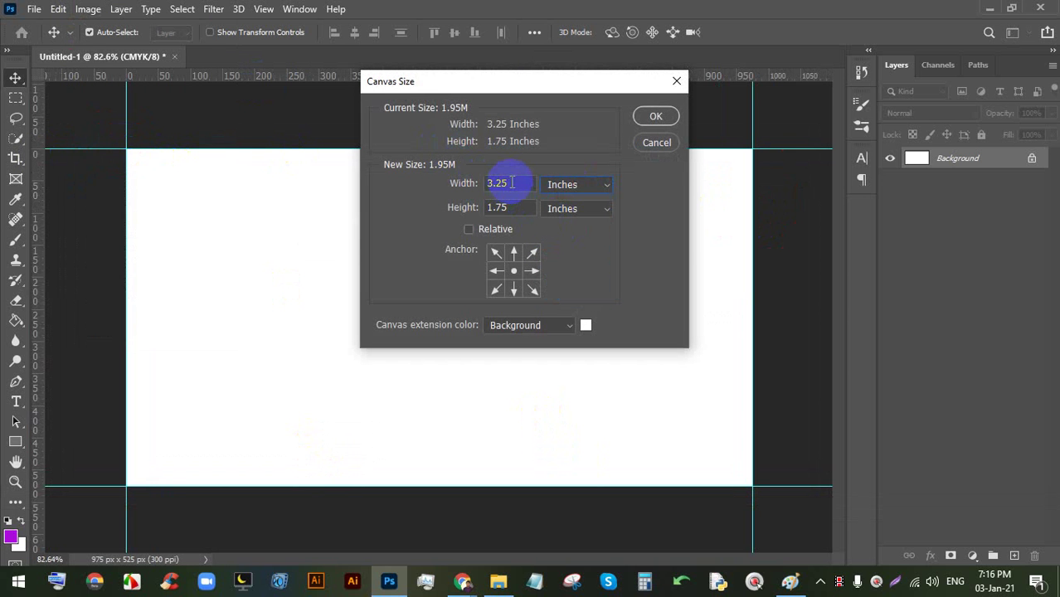
pyautogui.moveTo(512, 183); pyautogui.dragTo(486, 183)
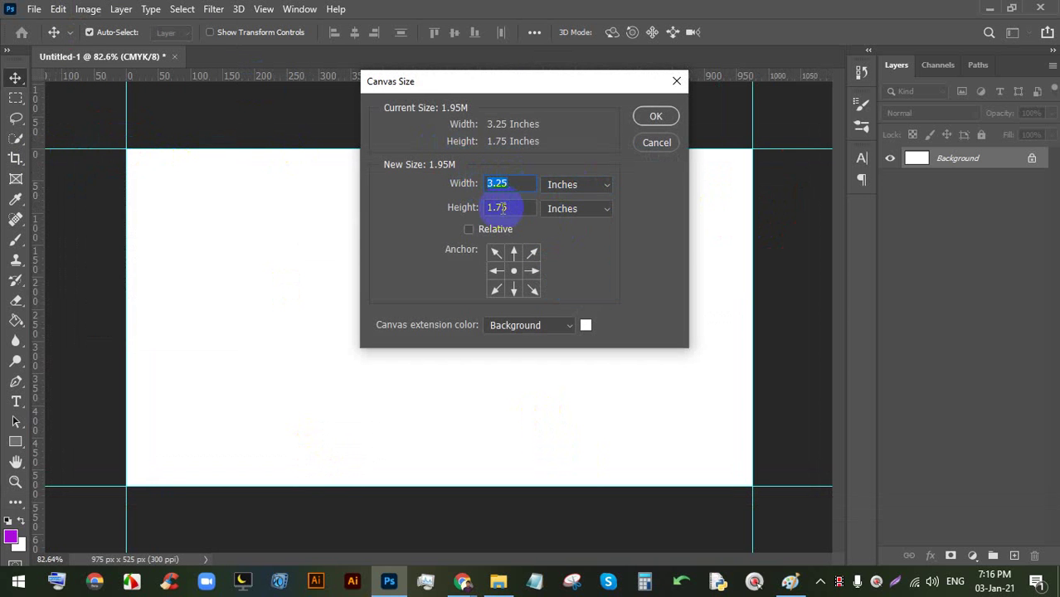
pyautogui.moveTo(514, 208)
pyautogui.mouseDown()
pyautogui.moveTo(466, 207)
pyautogui.moveTo(515, 205)
pyautogui.mouseUp()
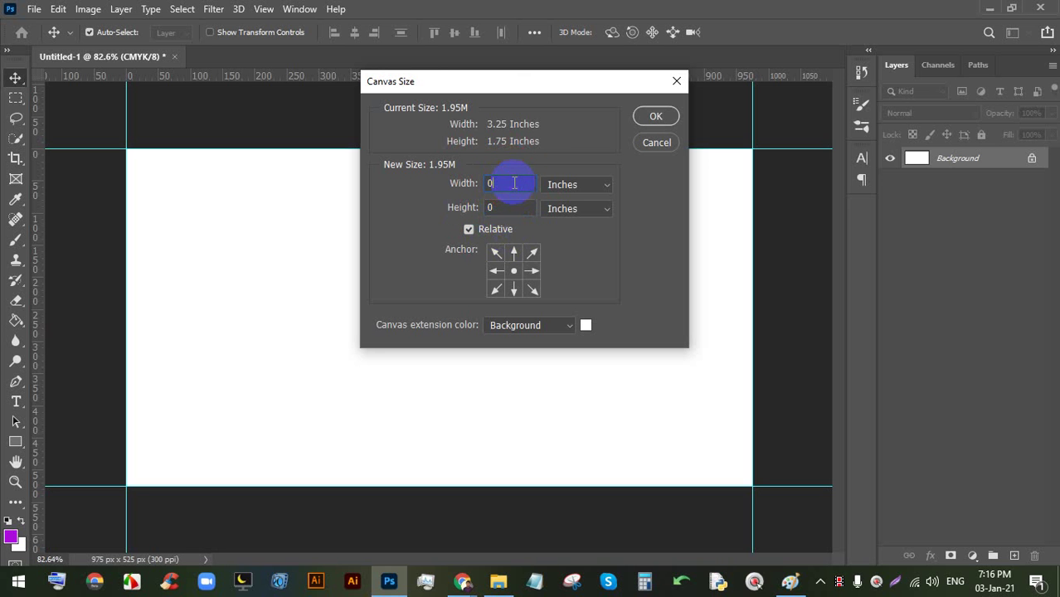
pyautogui.write('.25')
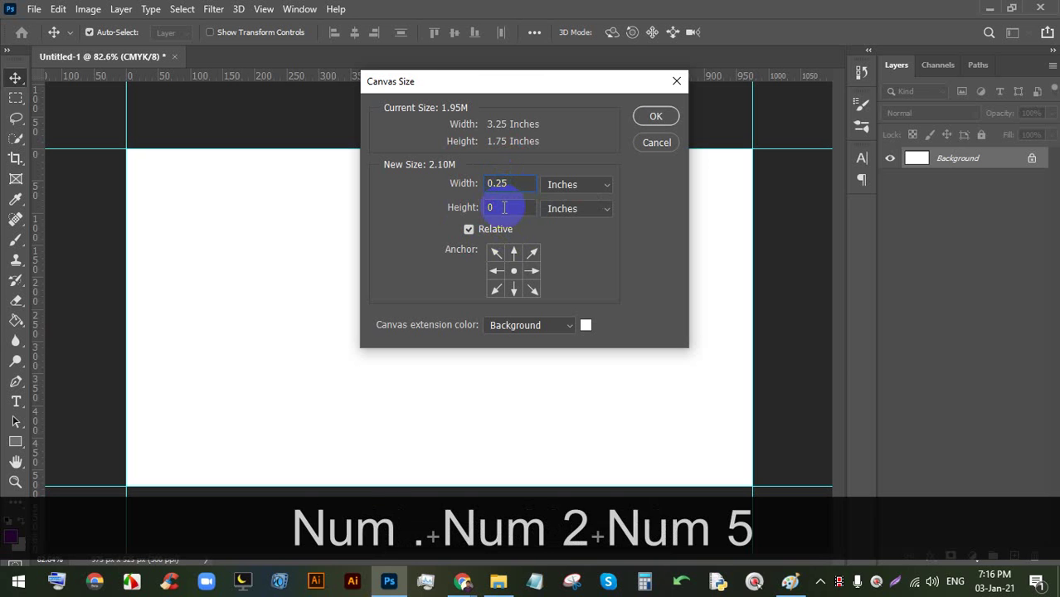
pyautogui.write('.2')
pyautogui.press('BackSpace')
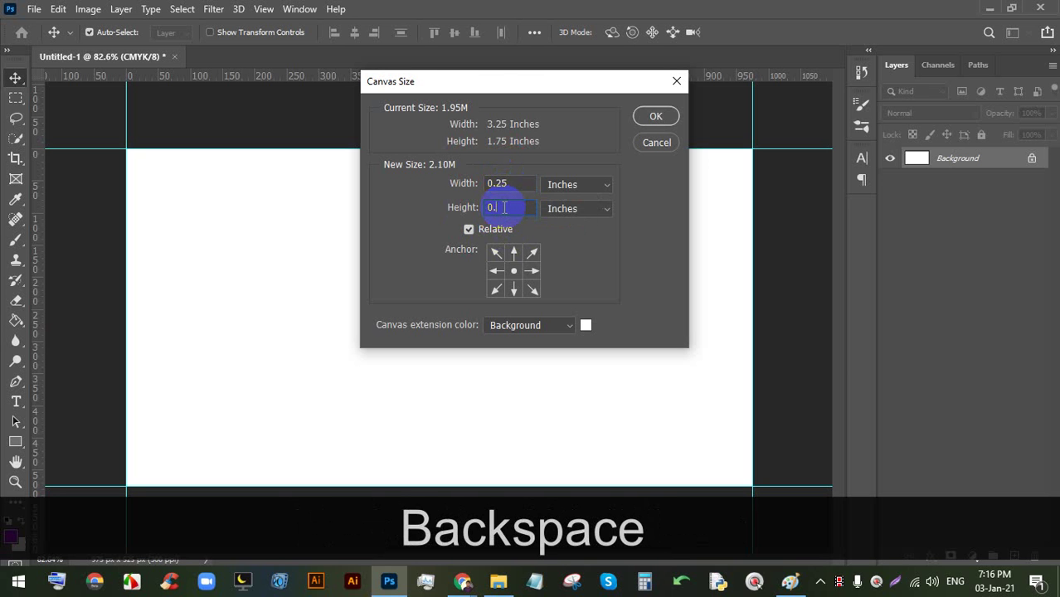
pyautogui.write('5')
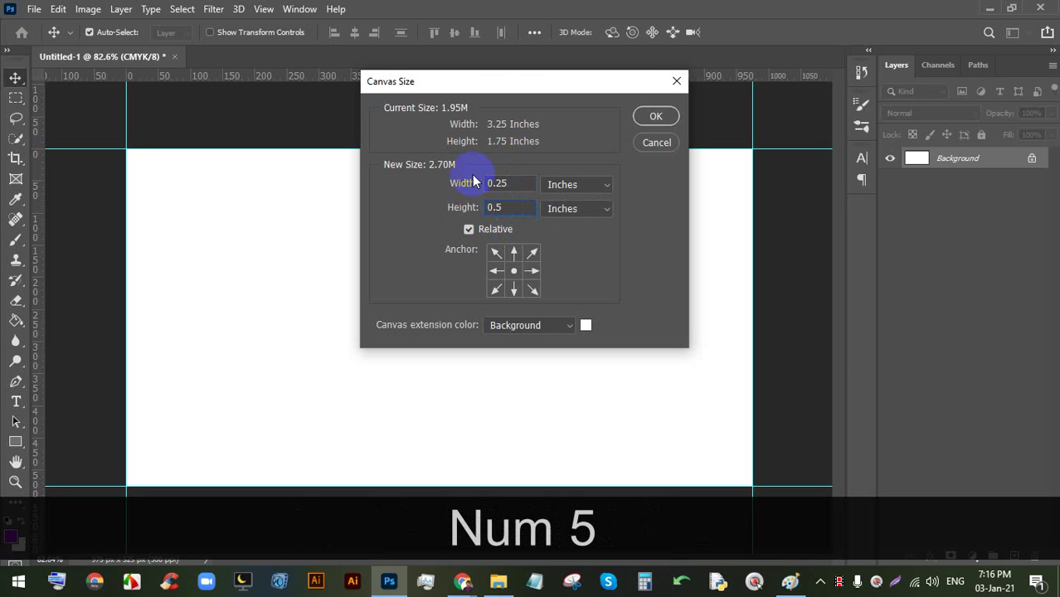
pyautogui.click(470, 229)
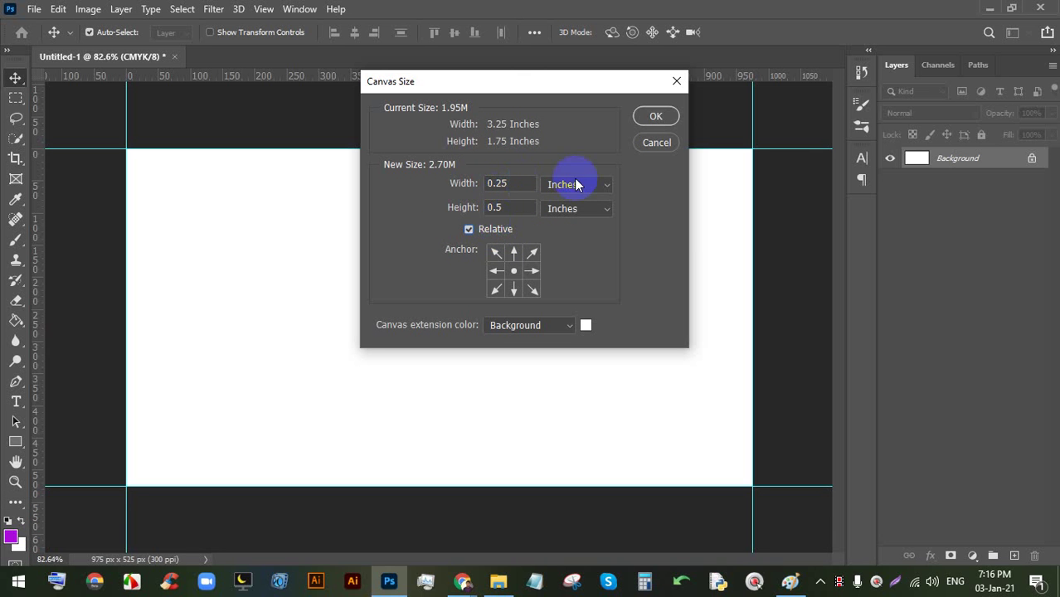
pyautogui.click(656, 118)
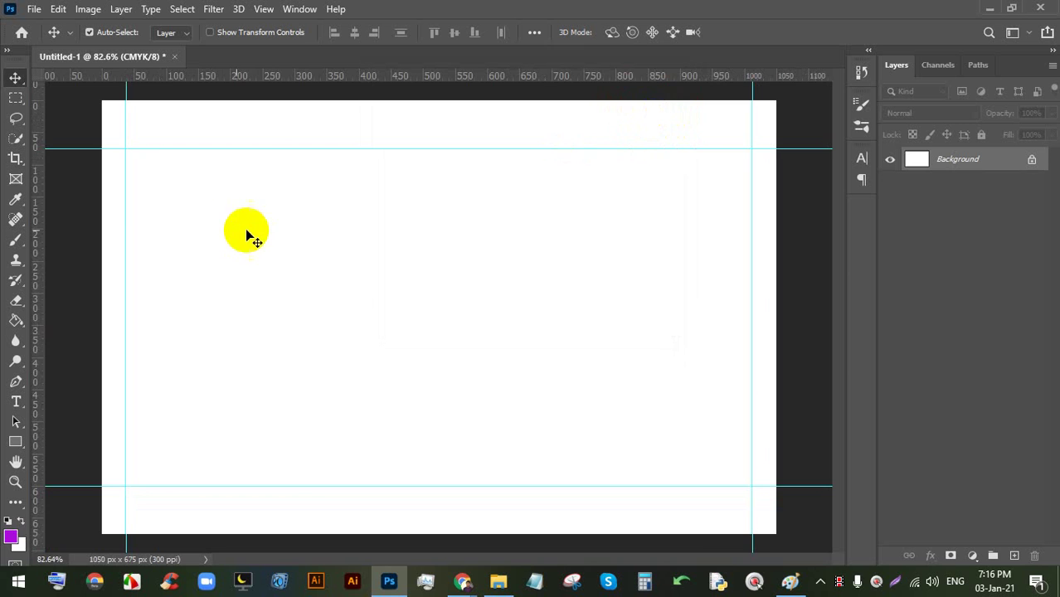
pyautogui.hotkey('ctrl', '0')
pyautogui.hotkey('ctrl', 'z')
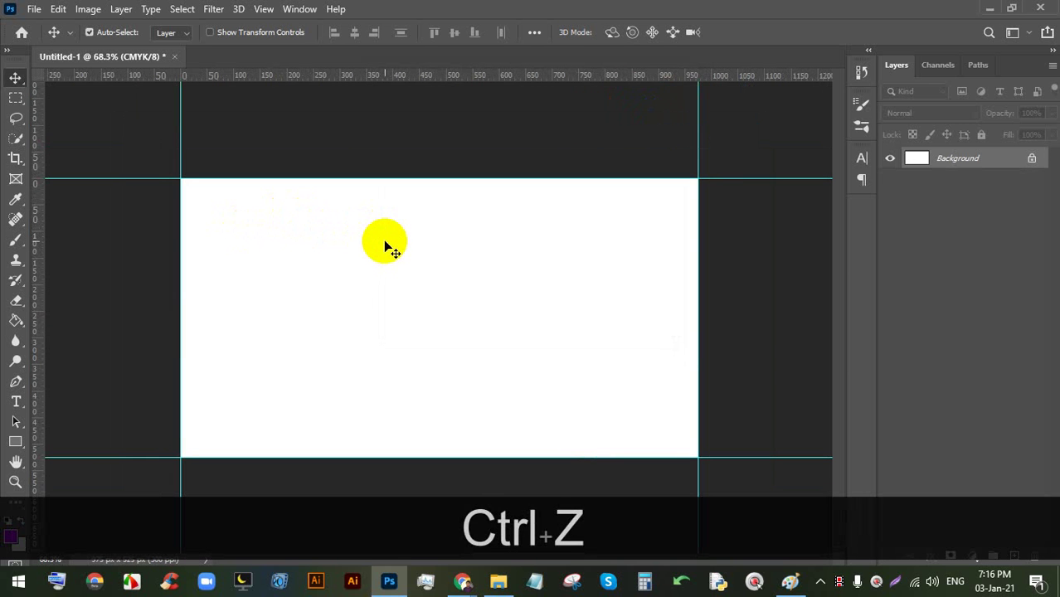
# - Reapply Canvas Size in inches with Relative ticked, adding 0.25 to width and height
pyautogui.hotkey('ctrl', 'alt', 'c')
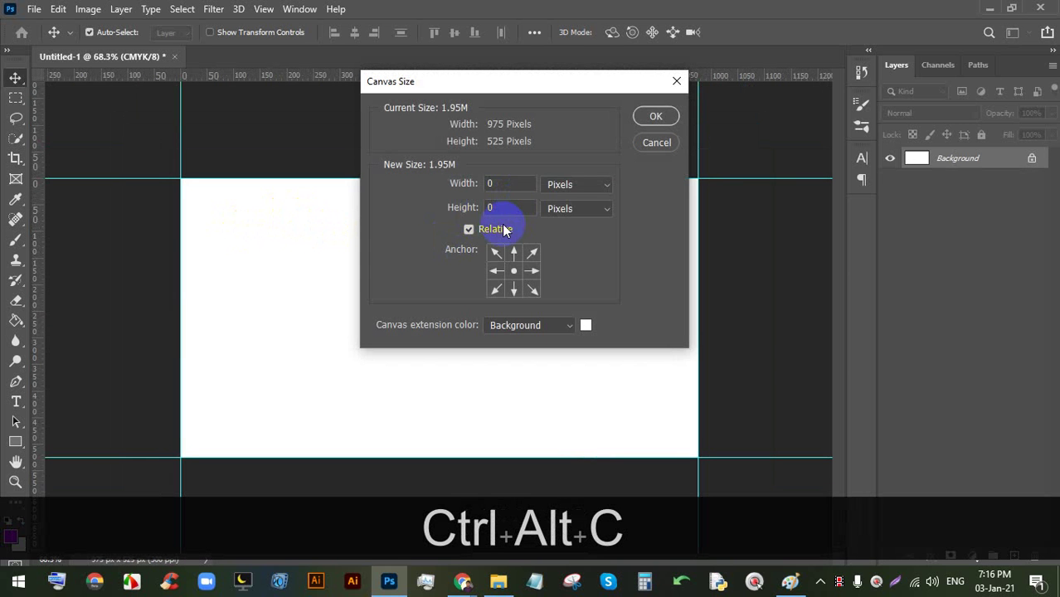
pyautogui.click(556, 185)
pyautogui.click(568, 225)
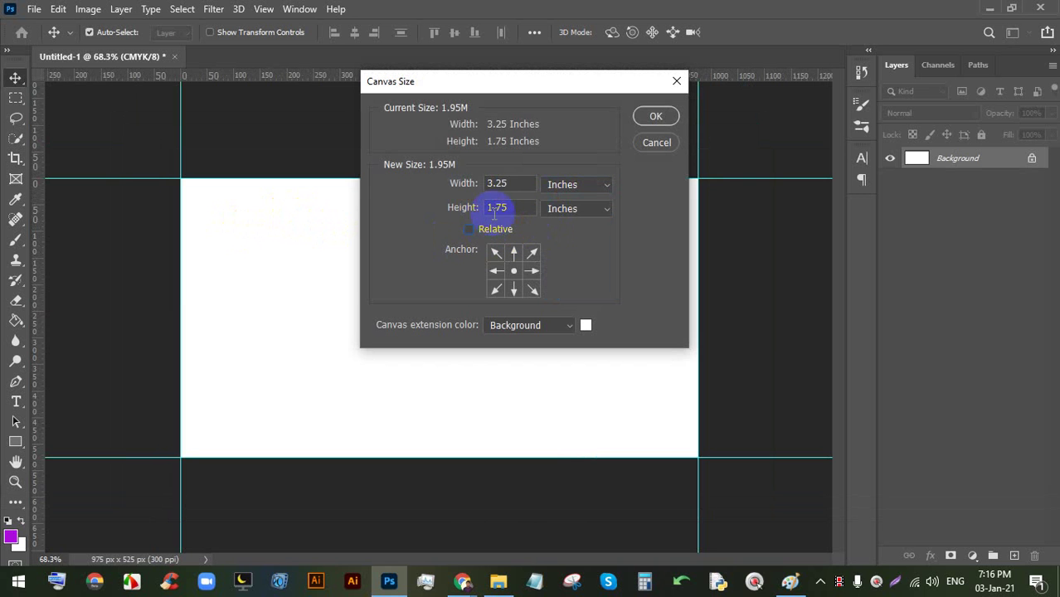
pyautogui.click(508, 206)
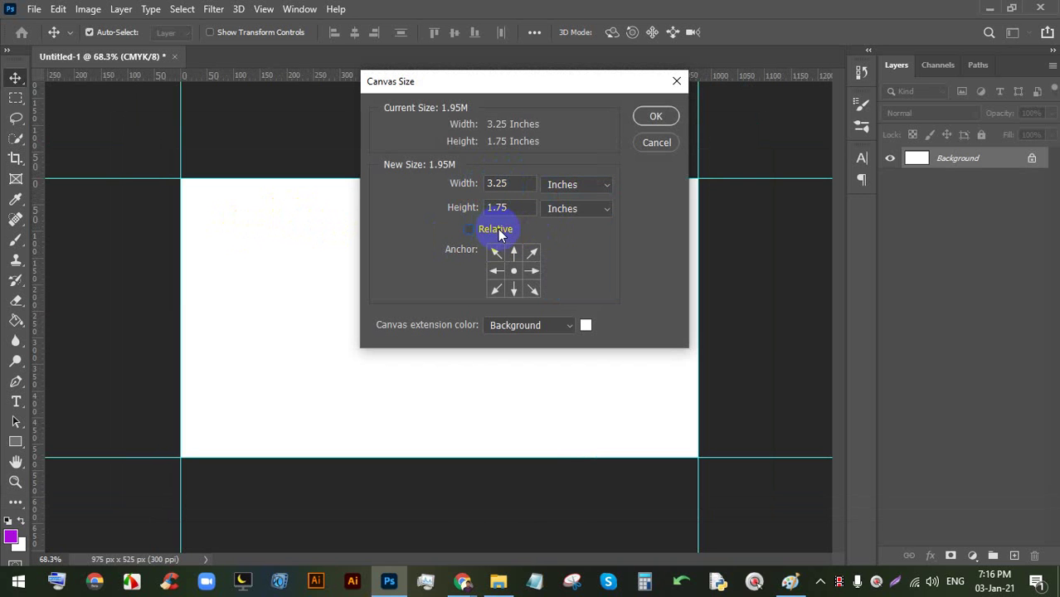
pyautogui.click(492, 230)
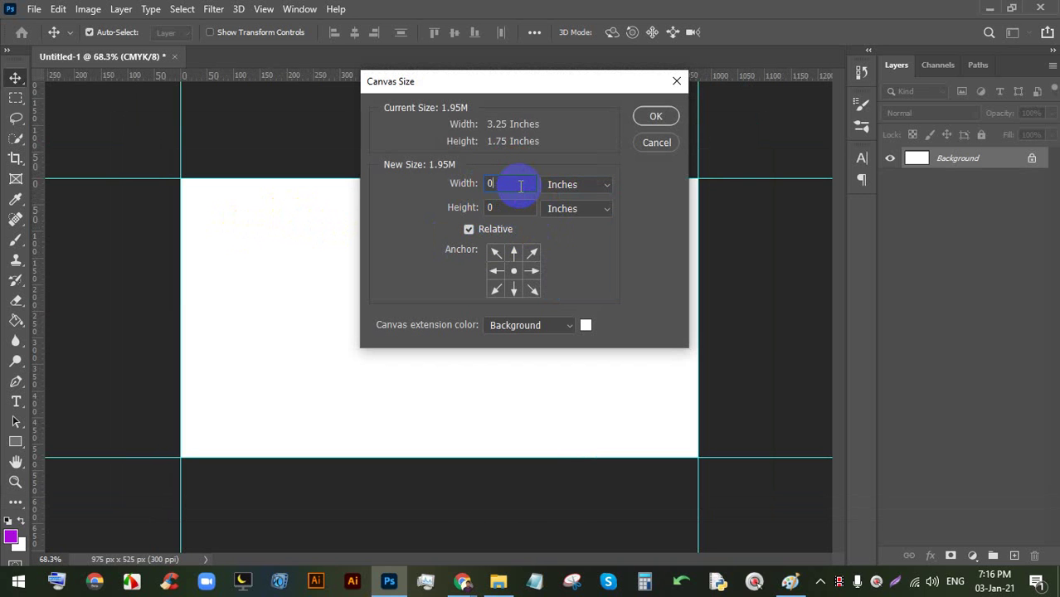
pyautogui.write('.25')
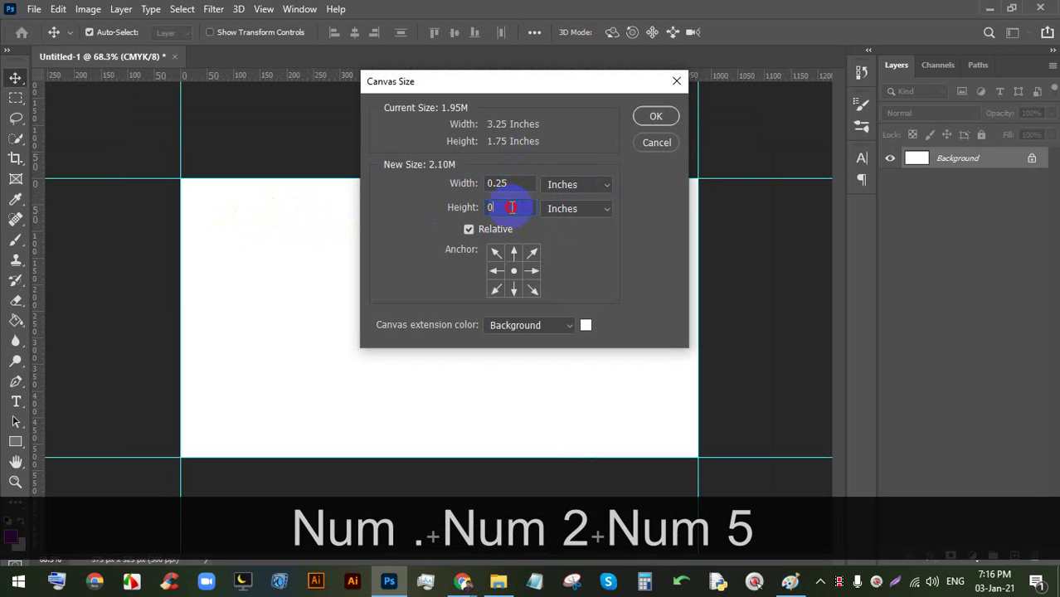
pyautogui.write('.25')
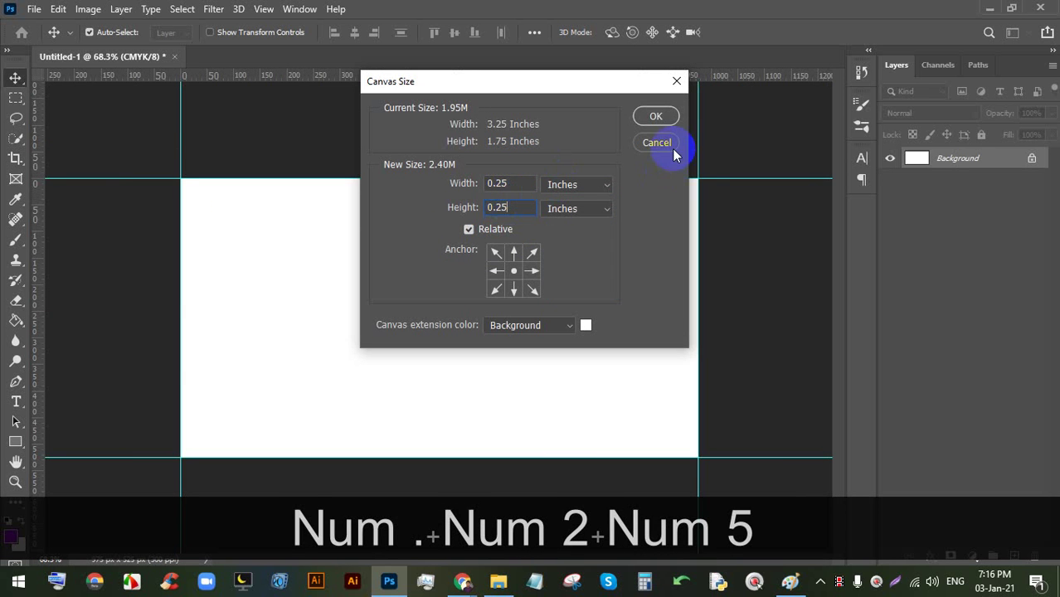
pyautogui.click(660, 116)
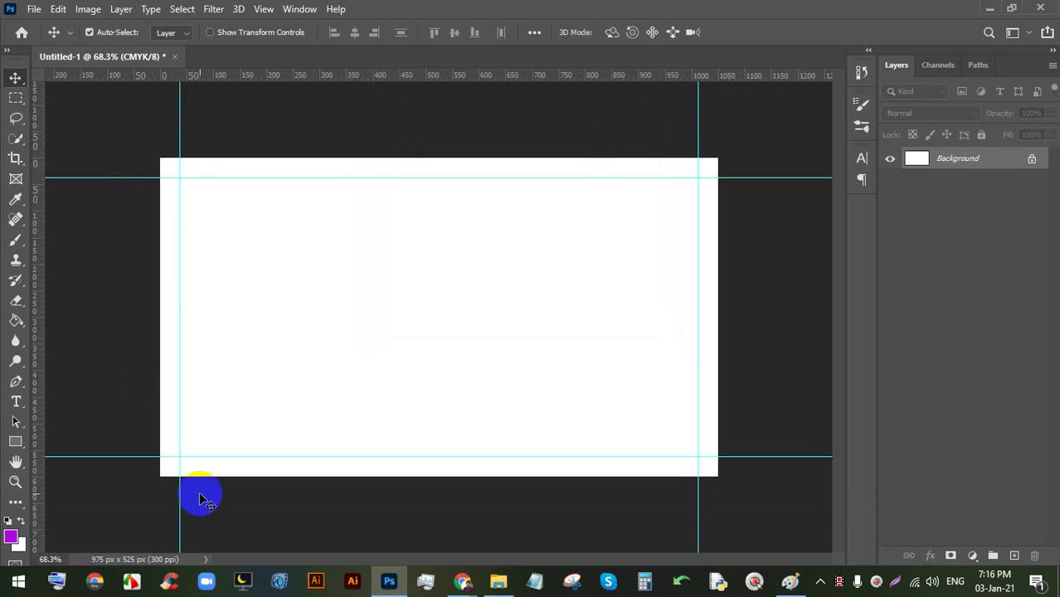
# - Drop guides on the top, bottom and left edges of the 3.5 × 2 inch canvas
pyautogui.moveTo(505, 75); pyautogui.dragTo(496, 157)
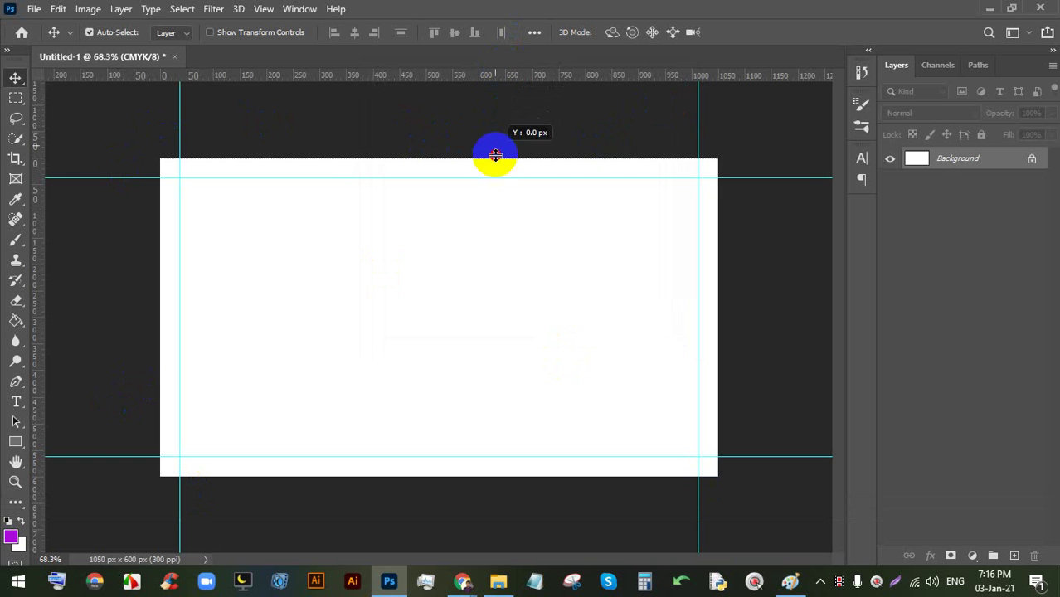
pyautogui.moveTo(594, 76); pyautogui.dragTo(547, 476)
pyautogui.press('alt')
pyautogui.moveTo(48, 287); pyautogui.dragTo(160, 277)
pyautogui.scroll(-2, 347, 213)
pyautogui.scroll(1, 454, 253)
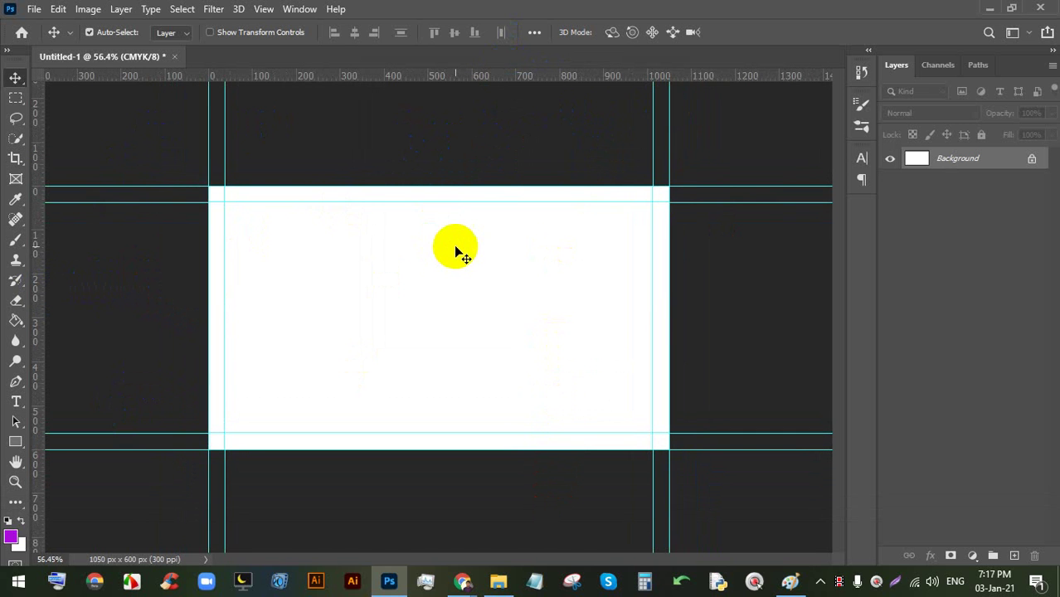
pyautogui.hotkey('ctrl', 'alt', 'c')
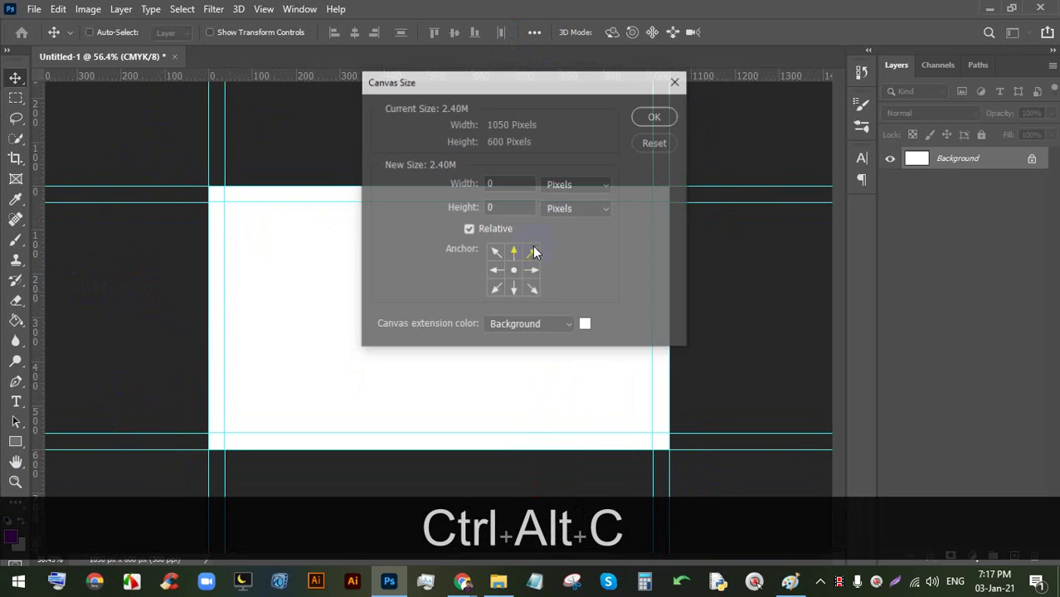
# - Set an absolute canvas size of 3.75 × 2.25 inches with Relative unticked
pyautogui.click(569, 185)
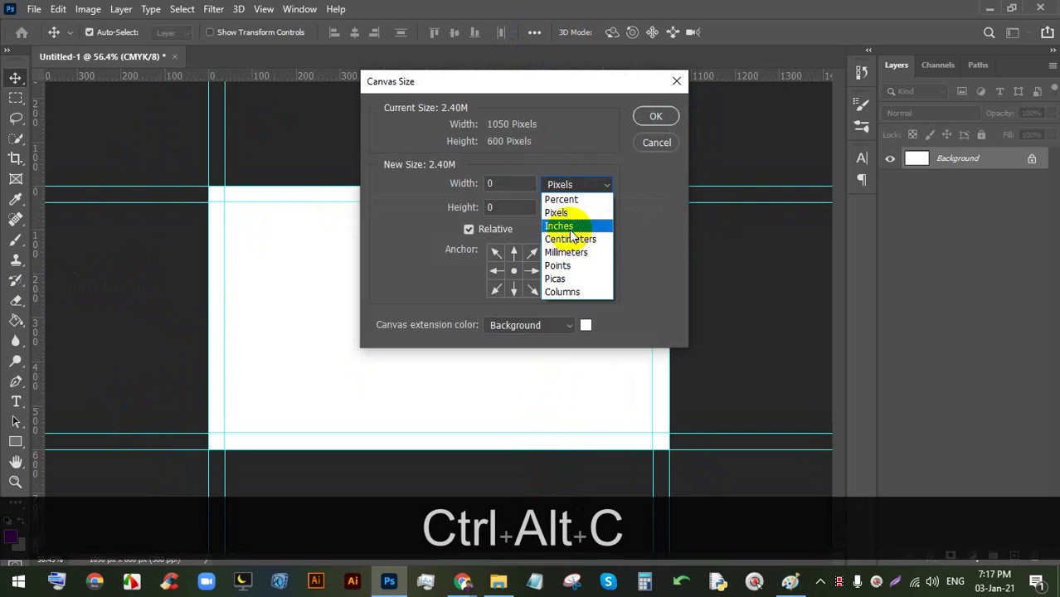
pyautogui.click(571, 229)
pyautogui.click(498, 233)
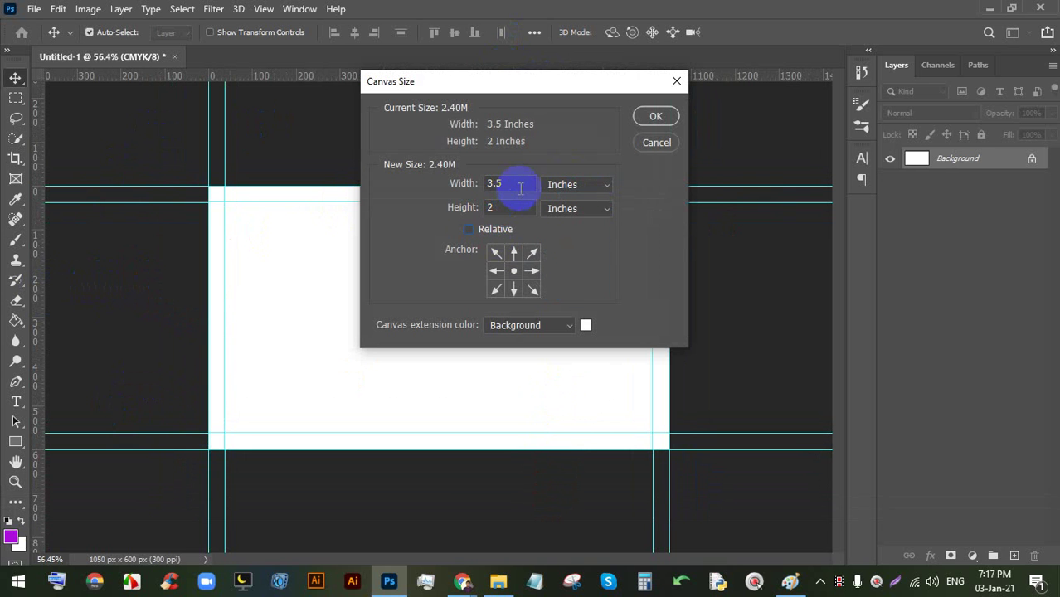
pyautogui.press('BackSpace')
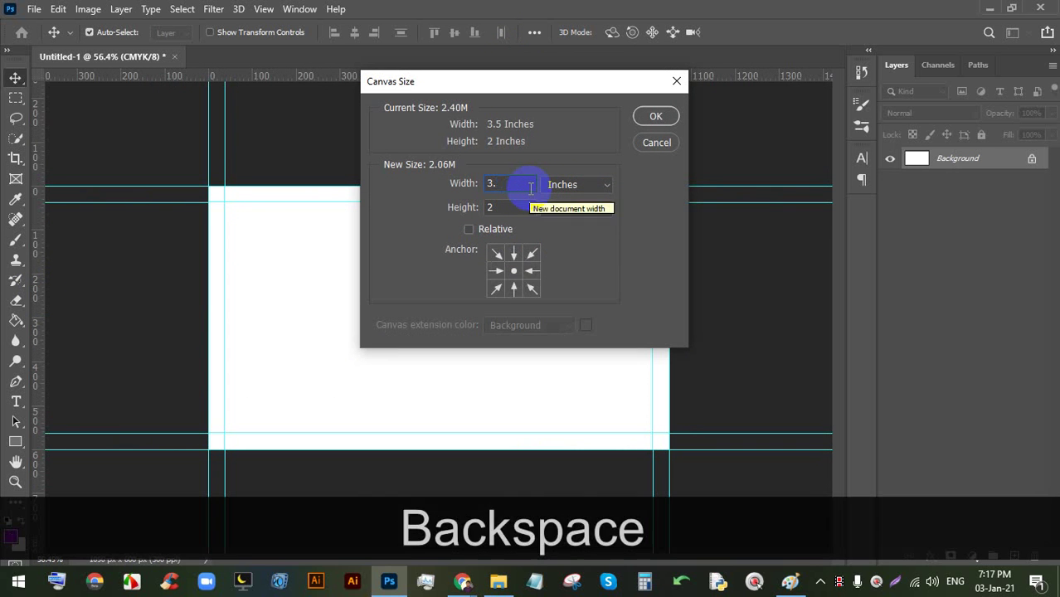
pyautogui.write('75')
pyautogui.click(513, 210)
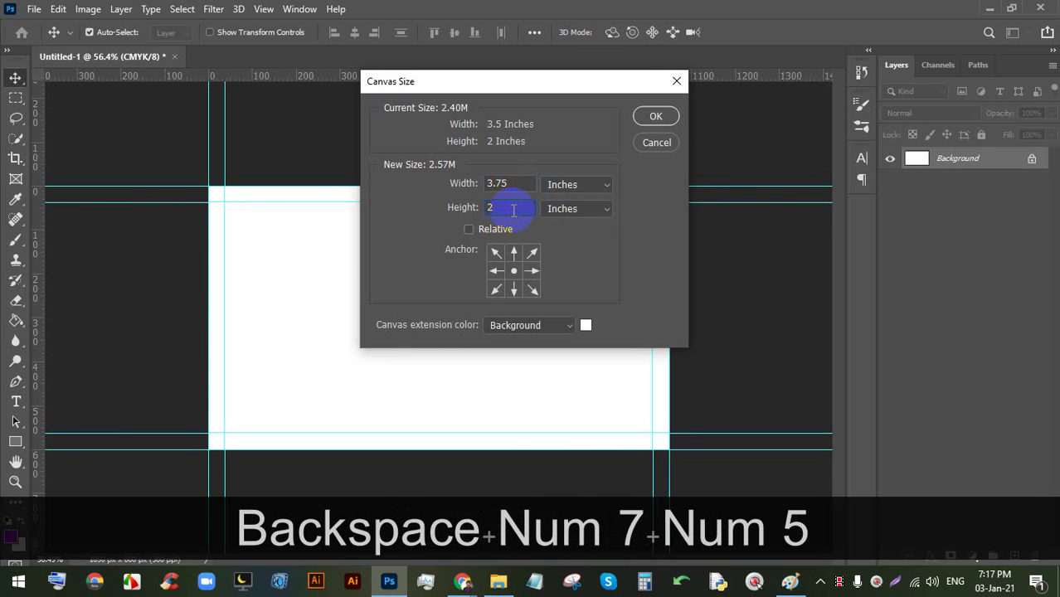
pyautogui.write('.25')
pyautogui.click(658, 115)
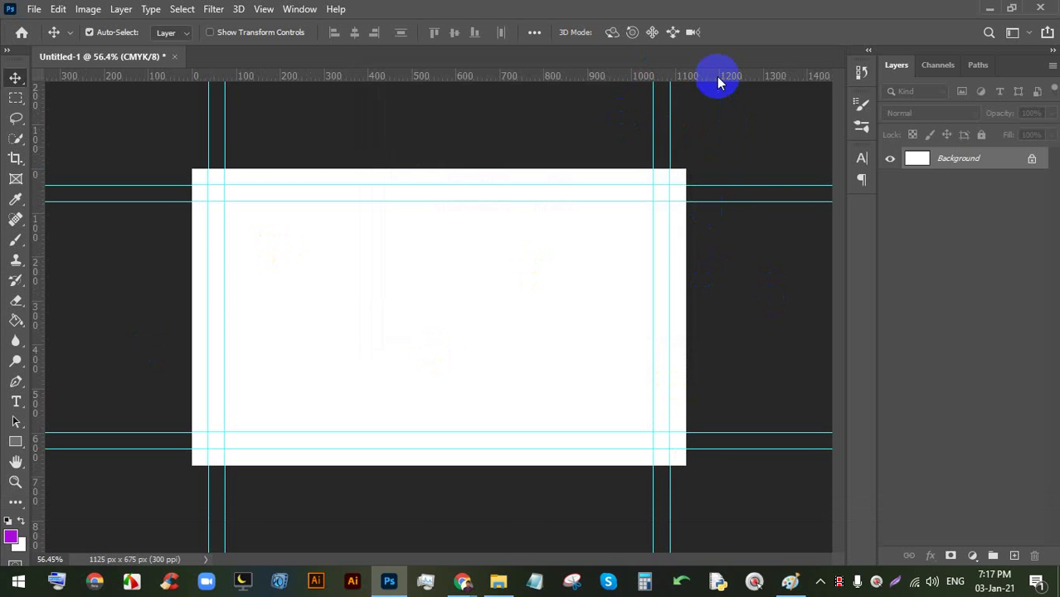
# - Add guides at the top, right, bottom and left edges of the 1125 × 675 px canvas
pyautogui.moveTo(712, 78); pyautogui.dragTo(713, 170)
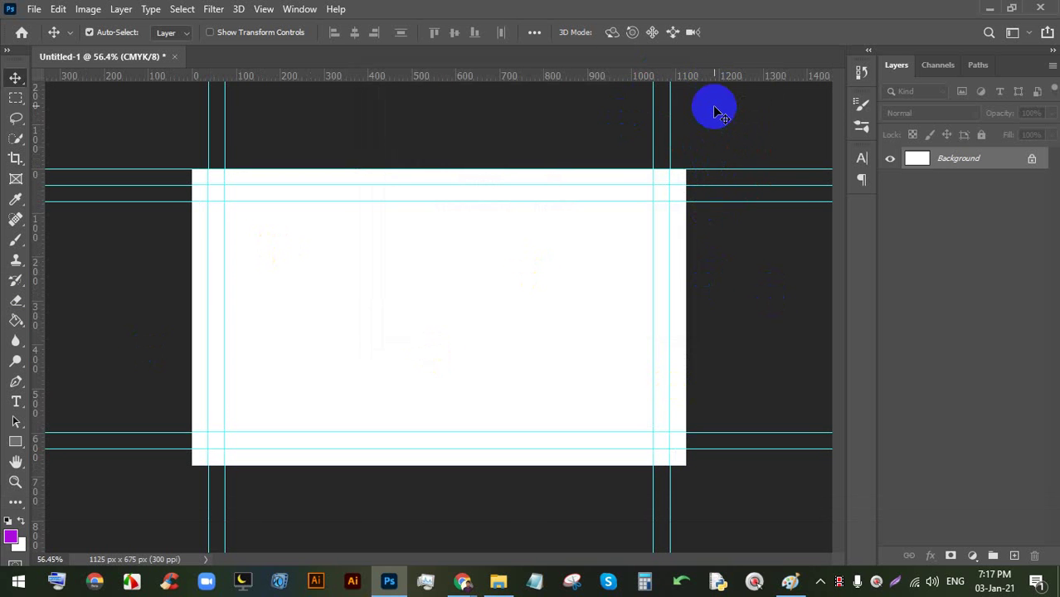
pyautogui.press('alt')
pyautogui.moveTo(714, 79); pyautogui.dragTo(688, 207)
pyautogui.moveTo(521, 78); pyautogui.dragTo(535, 466)
pyautogui.moveTo(39, 251); pyautogui.dragTo(194, 261)
# - Unlock the Background as Layer 0, wrap it in a group named BG, and collapse it
pyautogui.scroll(-2, 236, 208)
pyautogui.scroll(1, 446, 325)
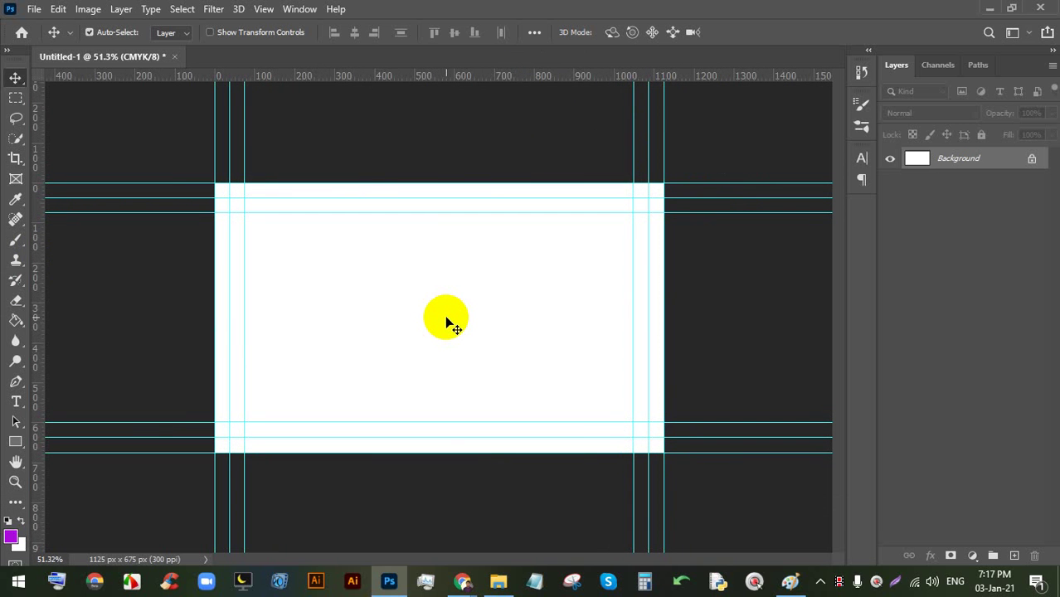
pyautogui.click(462, 581)
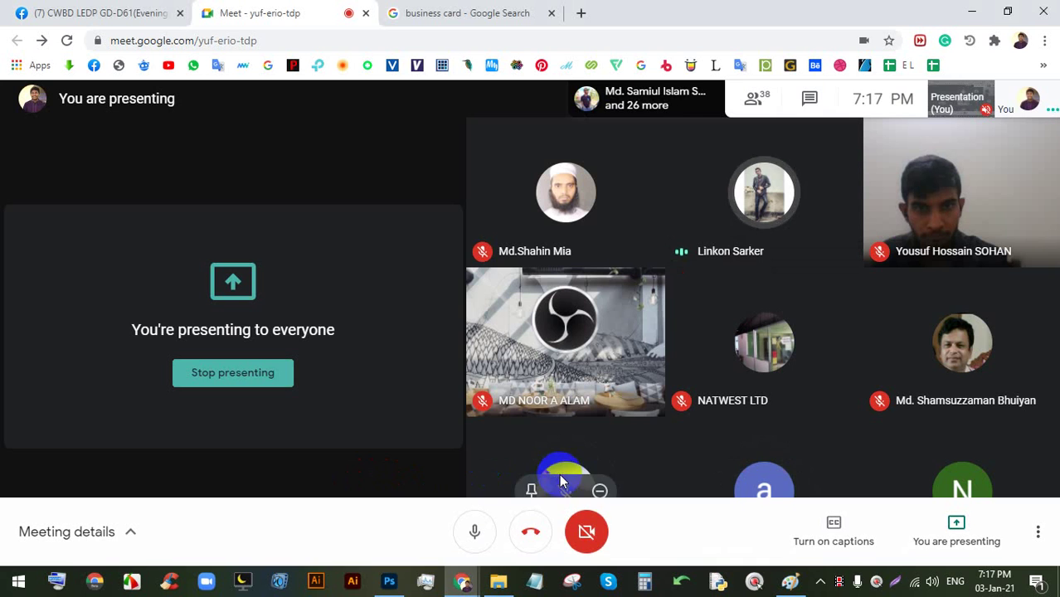
pyautogui.click(388, 583)
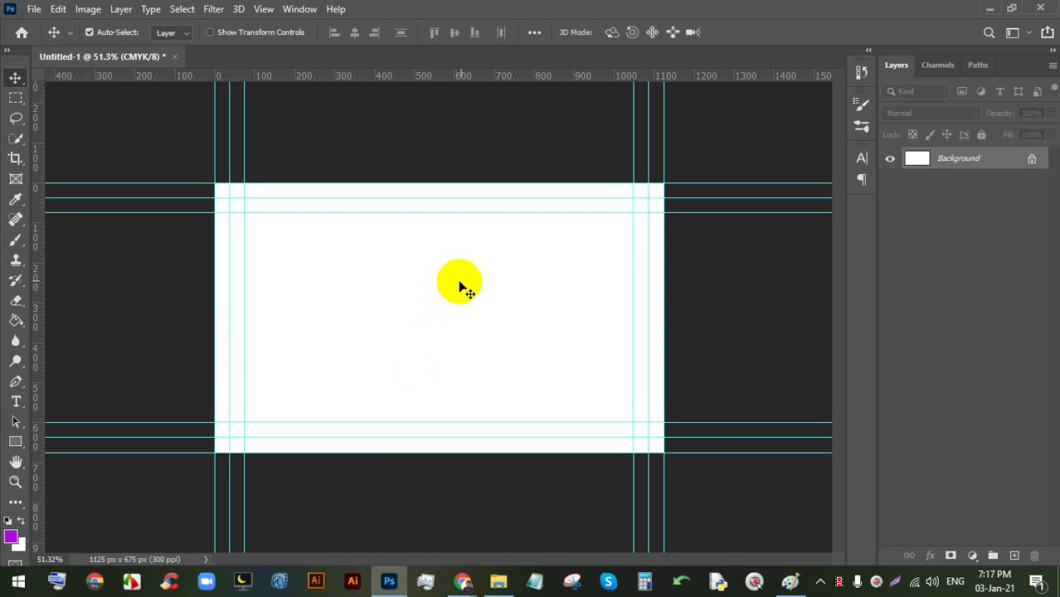
pyautogui.click(1033, 160)
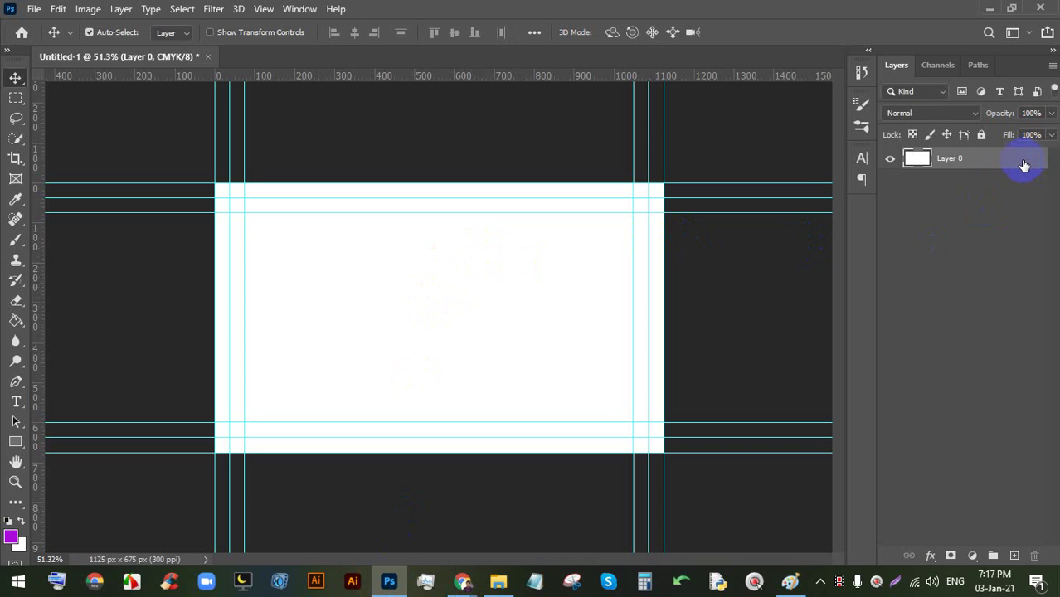
pyautogui.hotkey('ctrl', 'g')
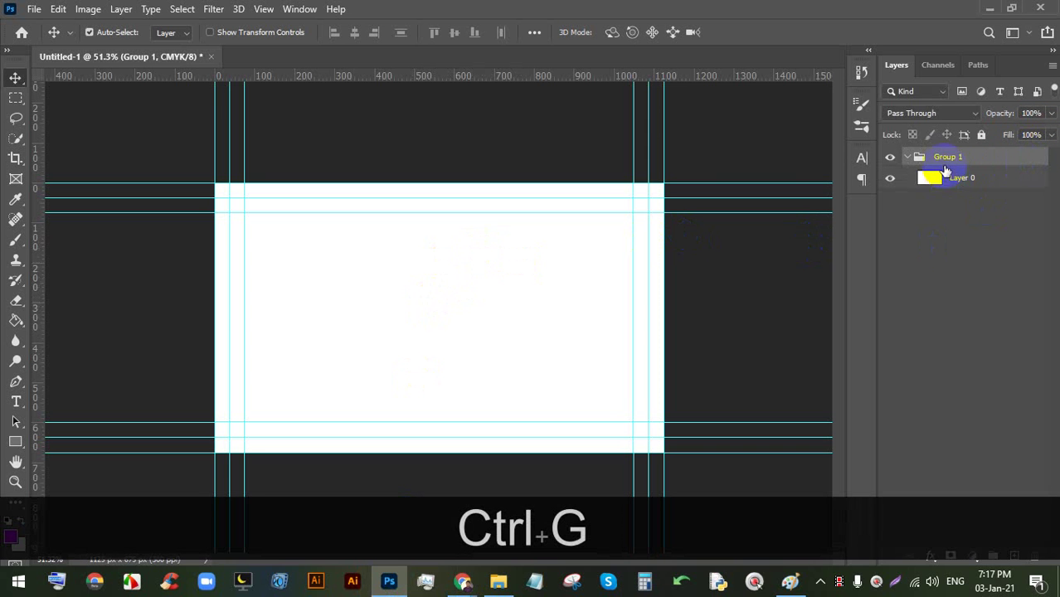
pyautogui.write('BG')
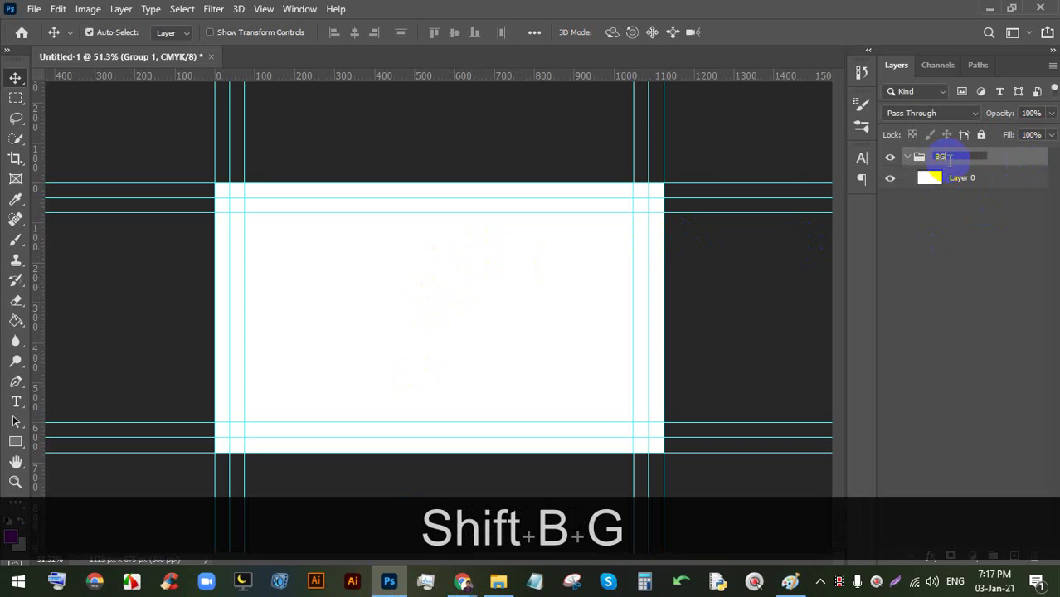
pyautogui.press('Return')
pyautogui.click(909, 158)
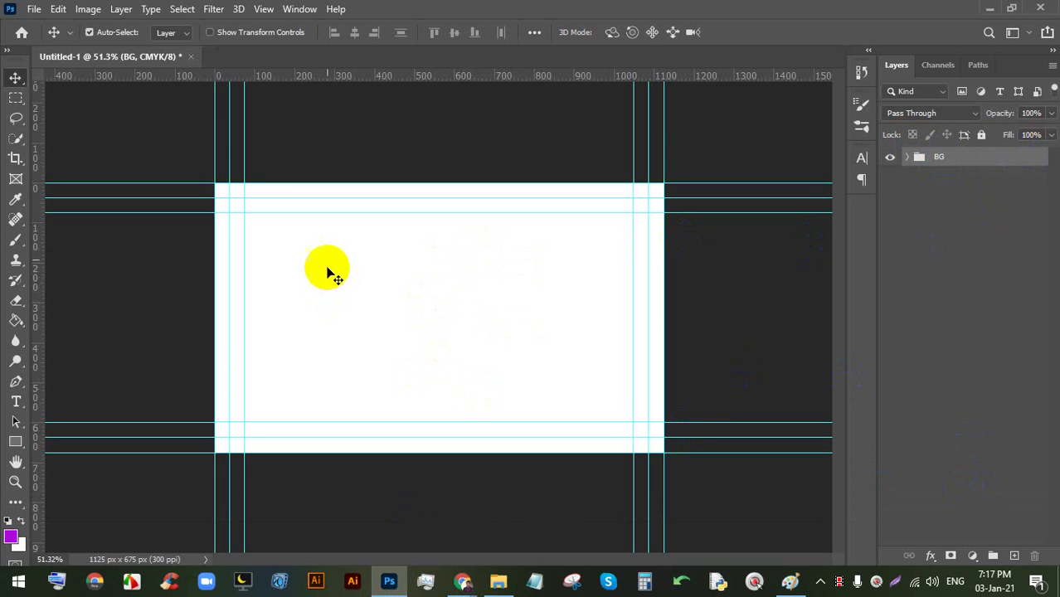
pyautogui.scroll(1, 249, 236)
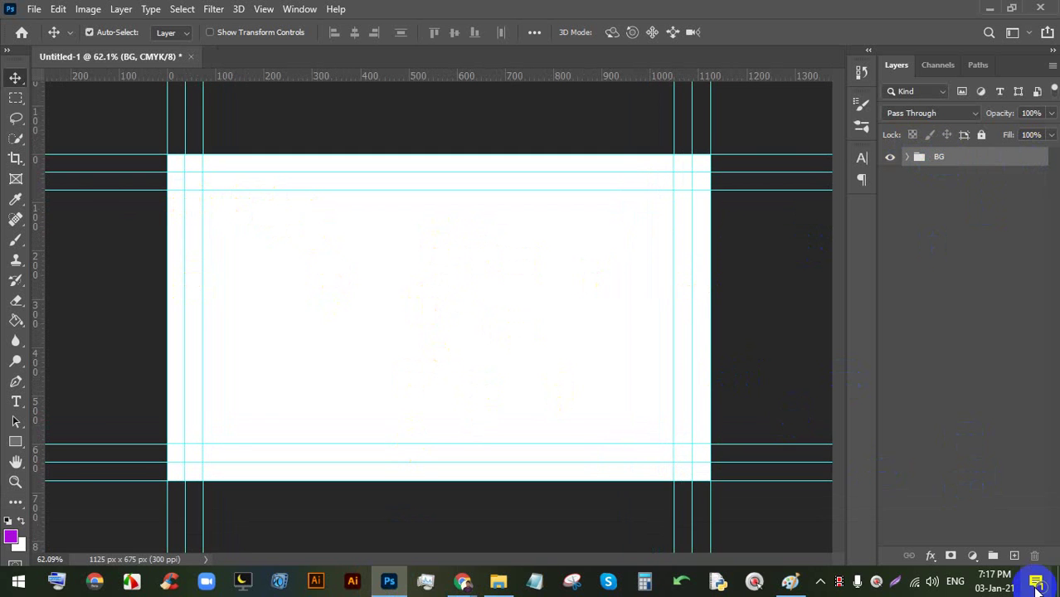
# - Draw a no-stroke purple rectangle covering the whole canvas
pyautogui.click(16, 443)
pyautogui.moveTo(22, 447); pyautogui.dragTo(82, 448)
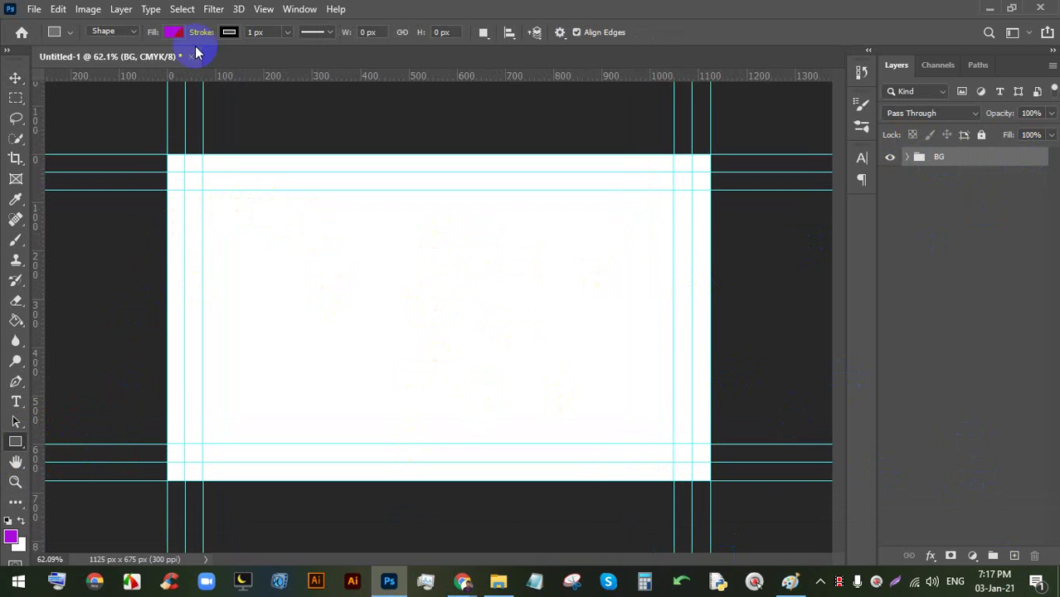
pyautogui.click(229, 33)
pyautogui.click(137, 62)
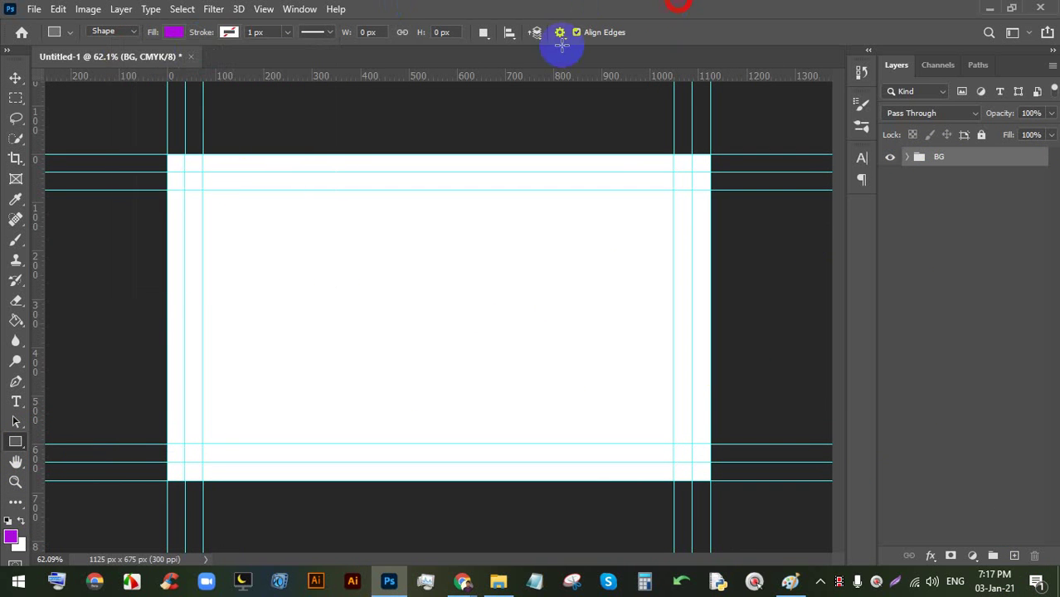
pyautogui.moveTo(168, 152); pyautogui.dragTo(706, 482)
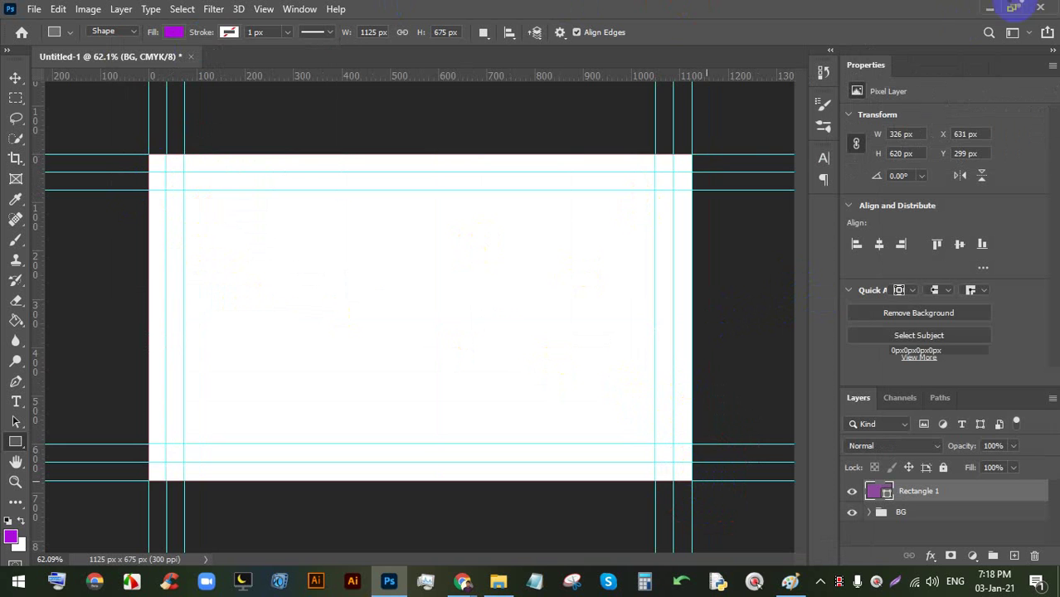
pyautogui.click(1053, 65)
pyautogui.click(1026, 96)
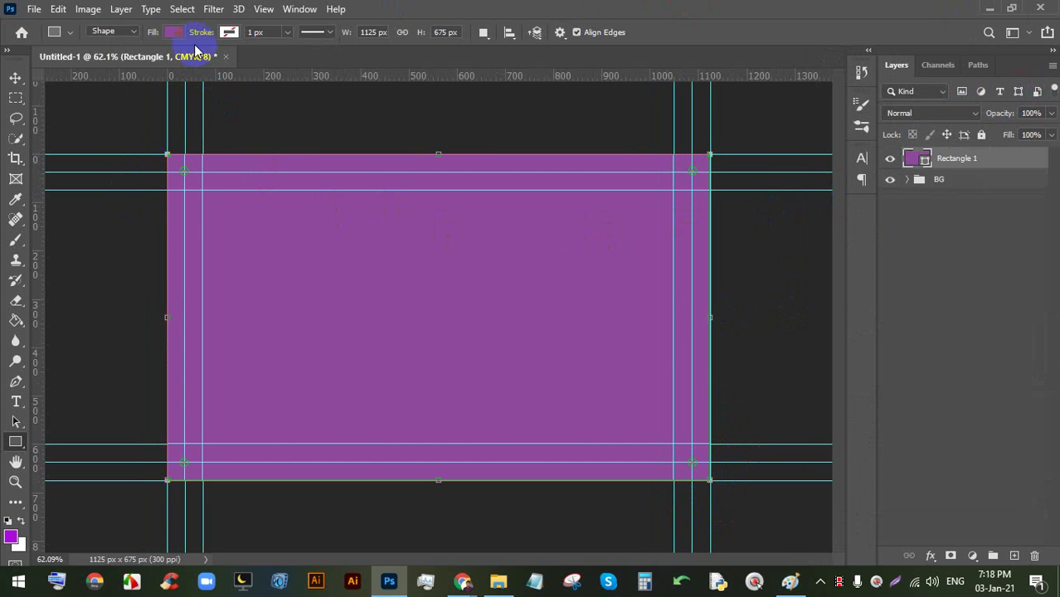
# - Set the rectangle's path operation to Exclude Overlapping Shapes, undoing an accidental corner rounding
pyautogui.click(482, 33)
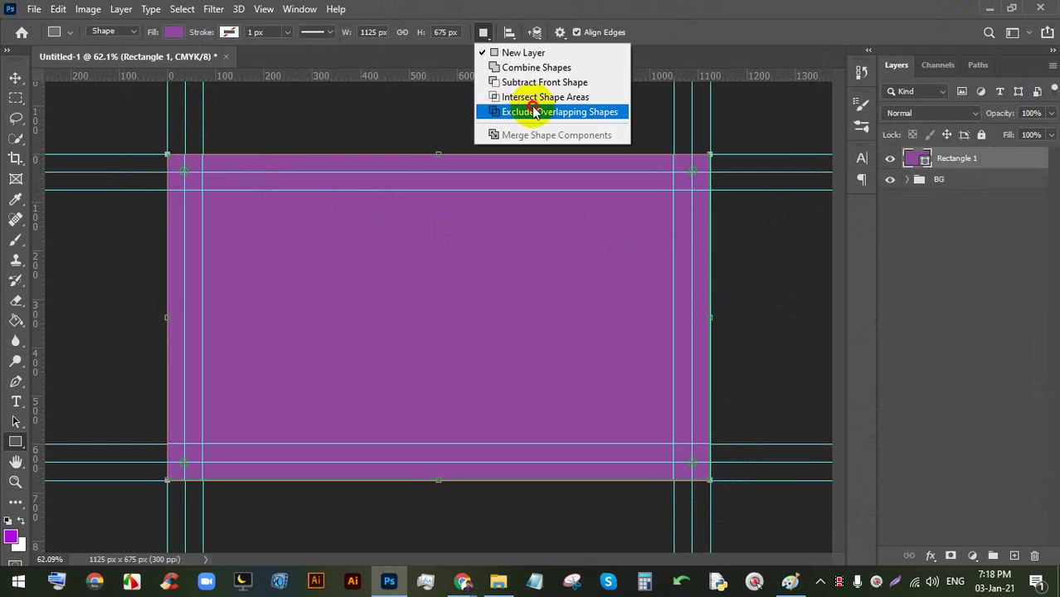
pyautogui.click(535, 113)
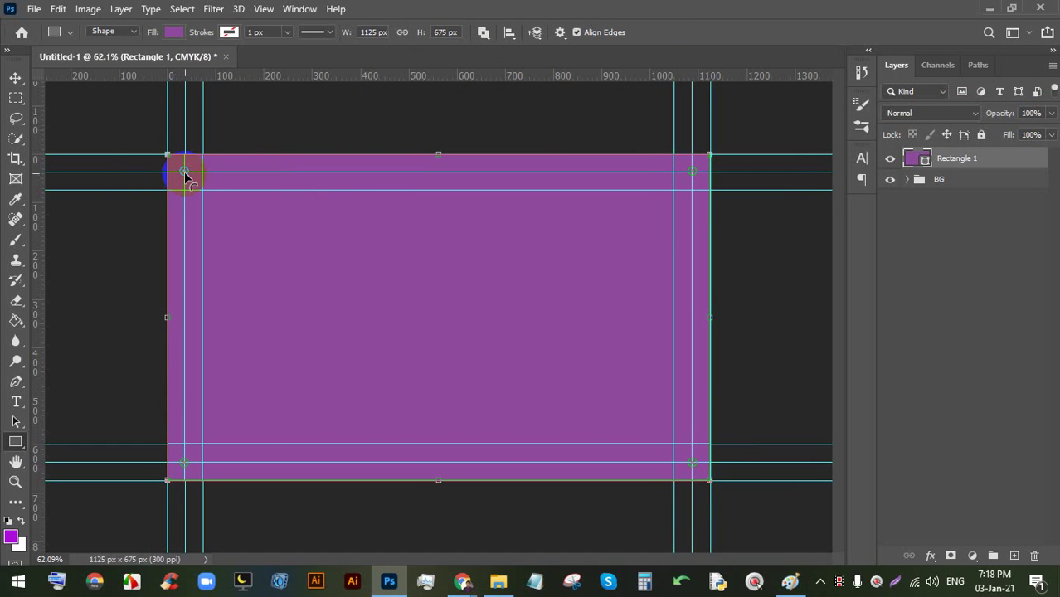
pyautogui.moveTo(184, 172); pyautogui.dragTo(201, 187)
pyautogui.hotkey('ctrl', 'z')
pyautogui.scroll(-2, 204, 196)
pyautogui.scroll(3, 199, 193)
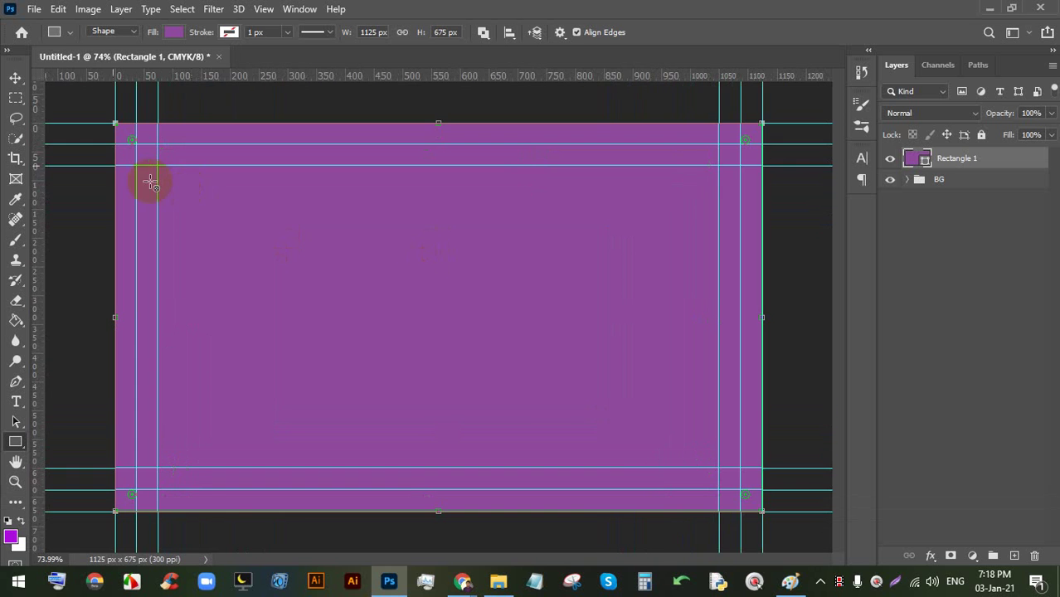
pyautogui.click(15, 78)
pyautogui.click(133, 242)
pyautogui.click(16, 441)
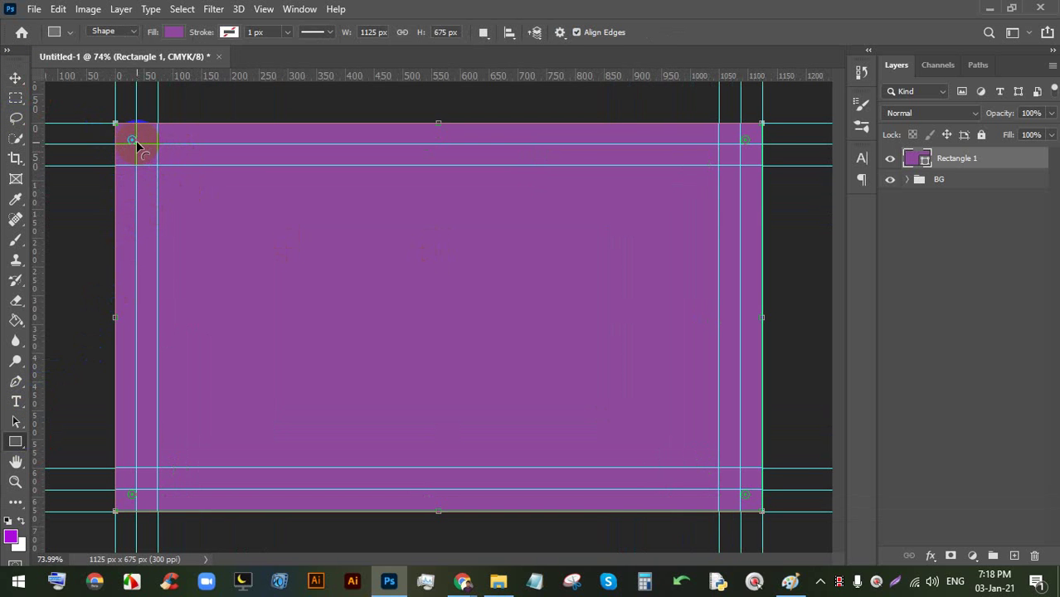
# - Cut an inner rectangle along the trim guides to hollow the shape into a frame
pyautogui.click(495, 40)
pyautogui.click(514, 112)
pyautogui.moveTo(137, 147); pyautogui.dragTo(741, 487)
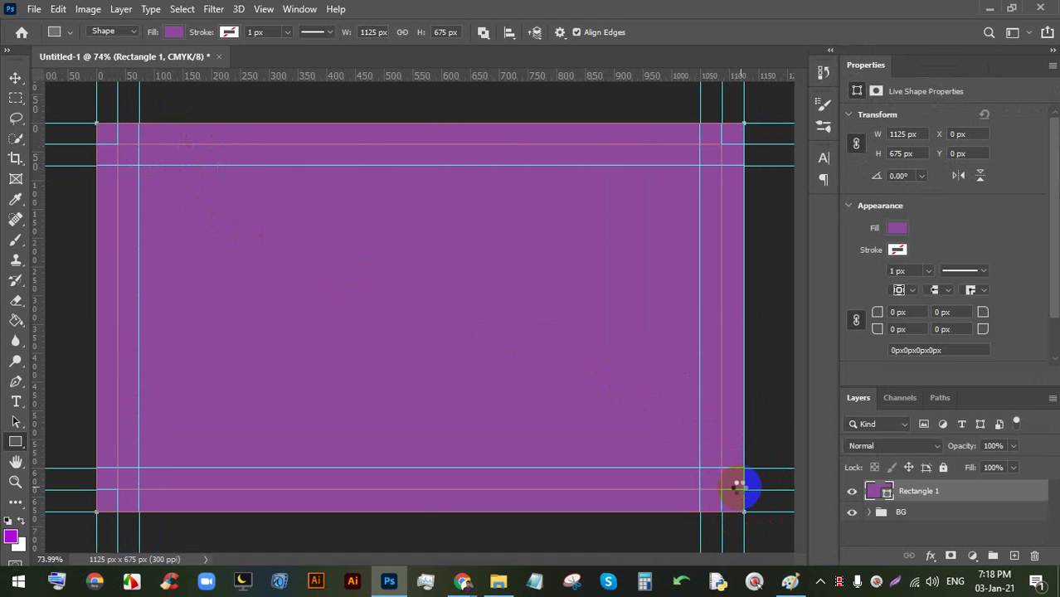
pyautogui.moveTo(713, 357); pyautogui.dragTo(715, 355)
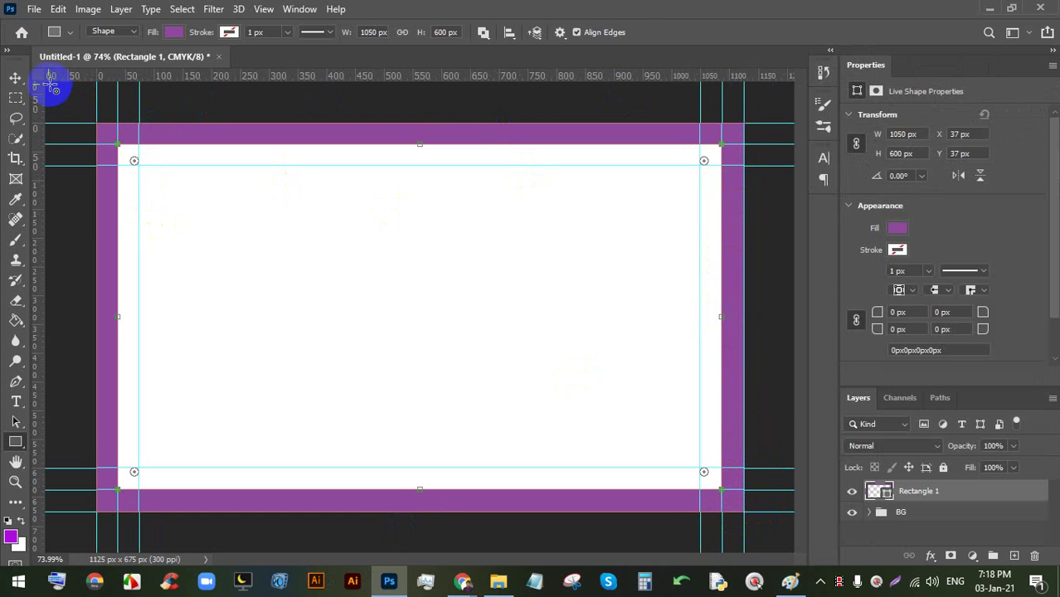
pyautogui.click(15, 77)
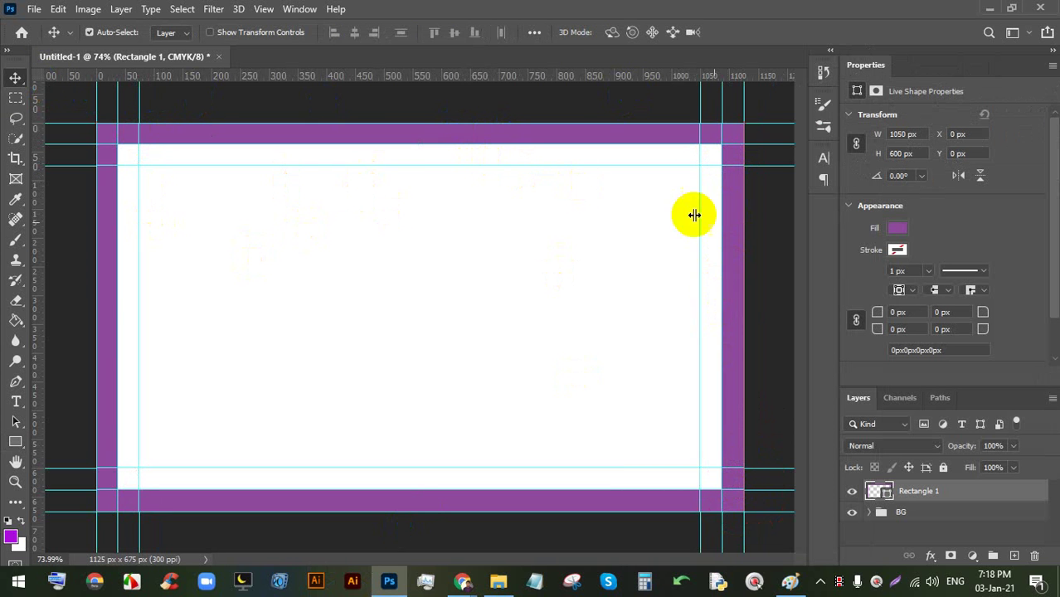
# - Group the frame layer into a group named Bleed and save the document
pyautogui.hotkey('ctrl', 'g')
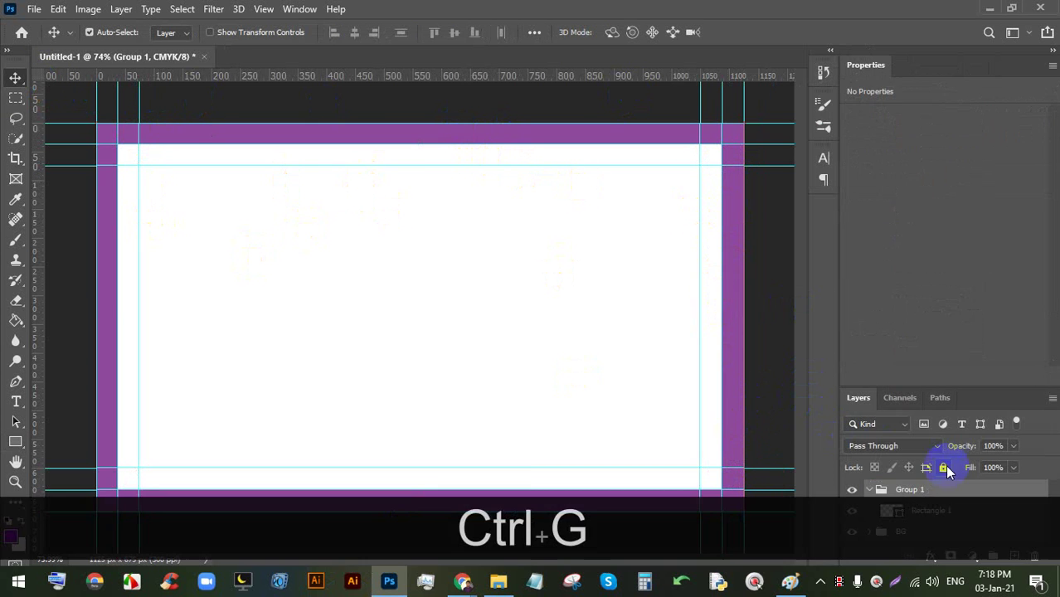
pyautogui.doubleClick(911, 490)
pyautogui.write('Bleed')
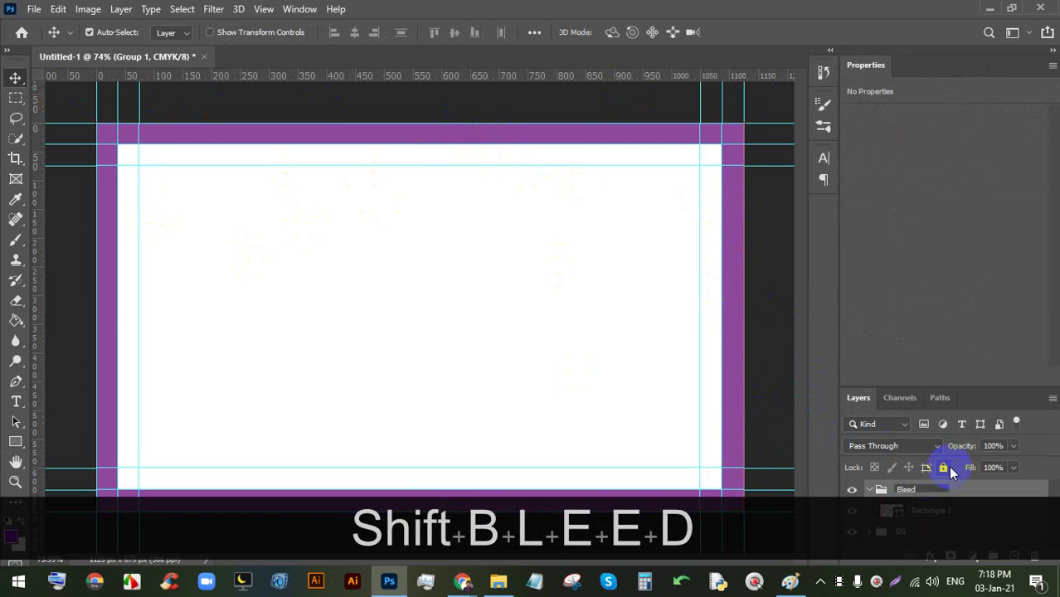
pyautogui.press('Return')
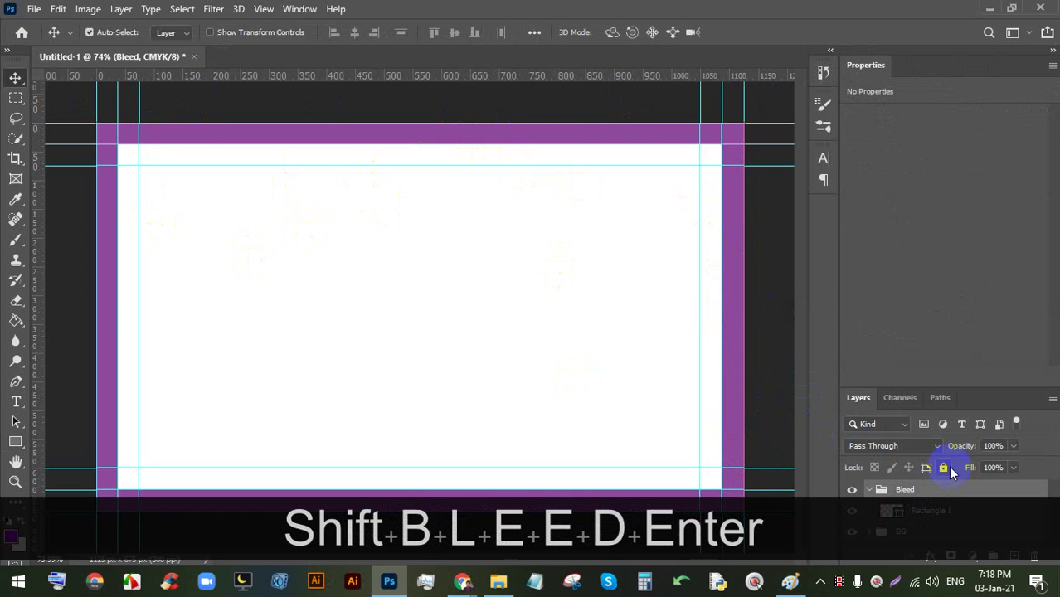
pyautogui.scroll(-3, 415, 289)
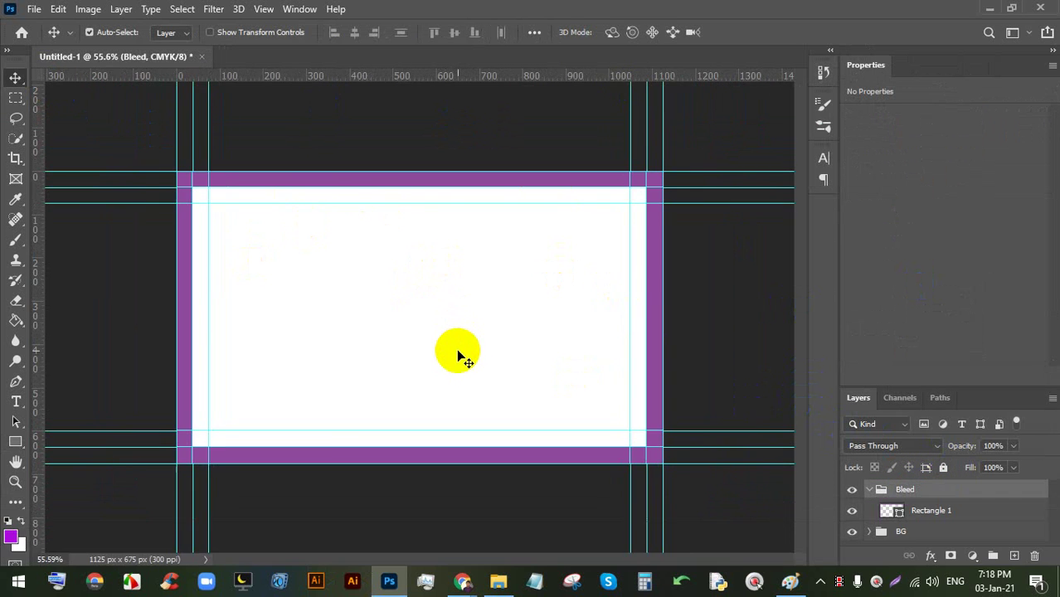
pyautogui.scroll(1, 462, 355)
pyautogui.hotkey('ctrl', 's')
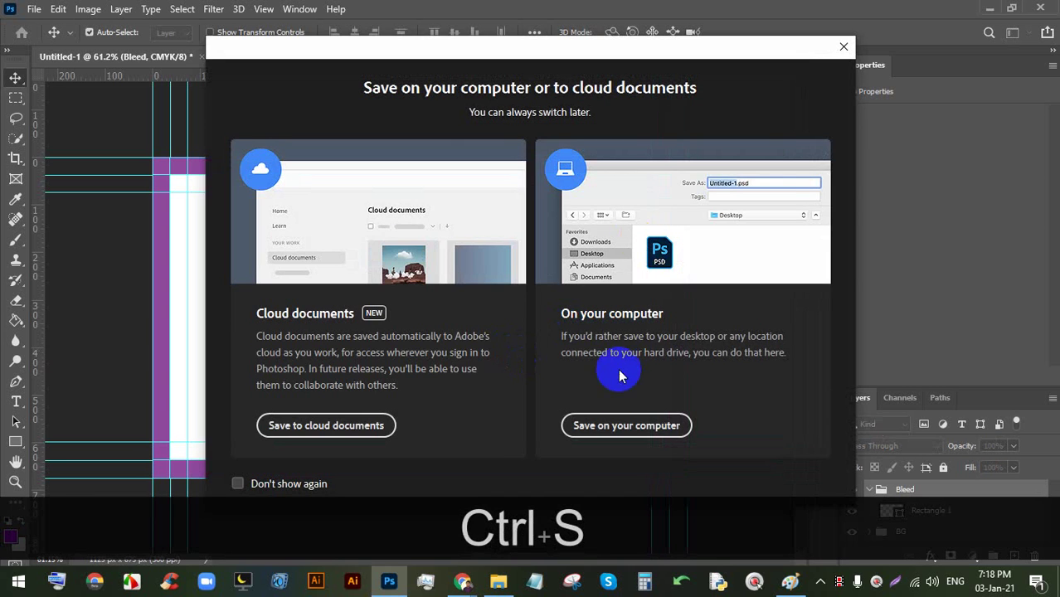
# - Save to this computer, creating and opening folder 8 inside 61 on LEDP (E:)
pyautogui.click(628, 425)
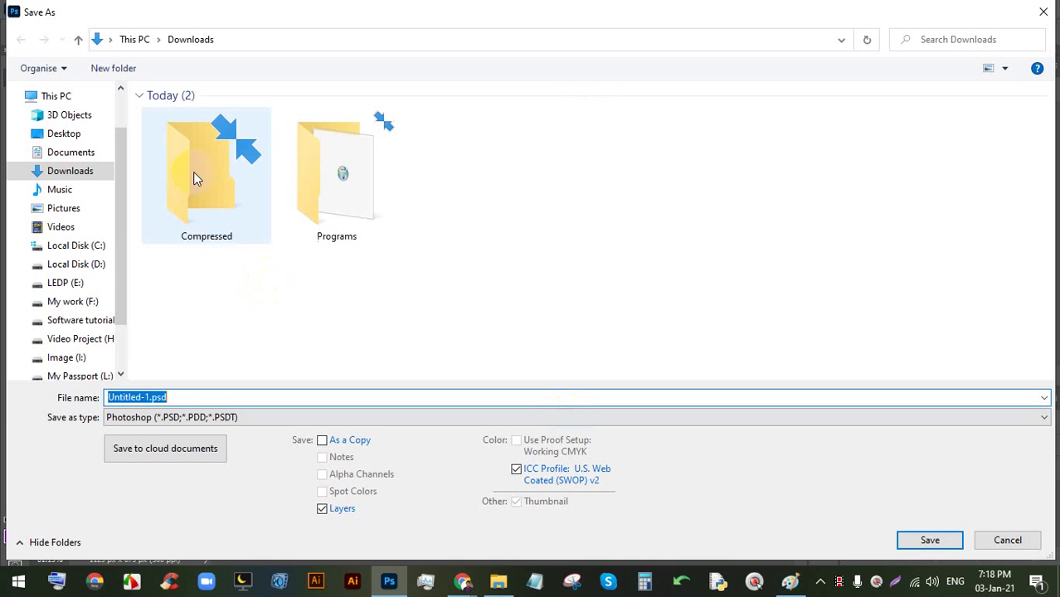
pyautogui.click(67, 286)
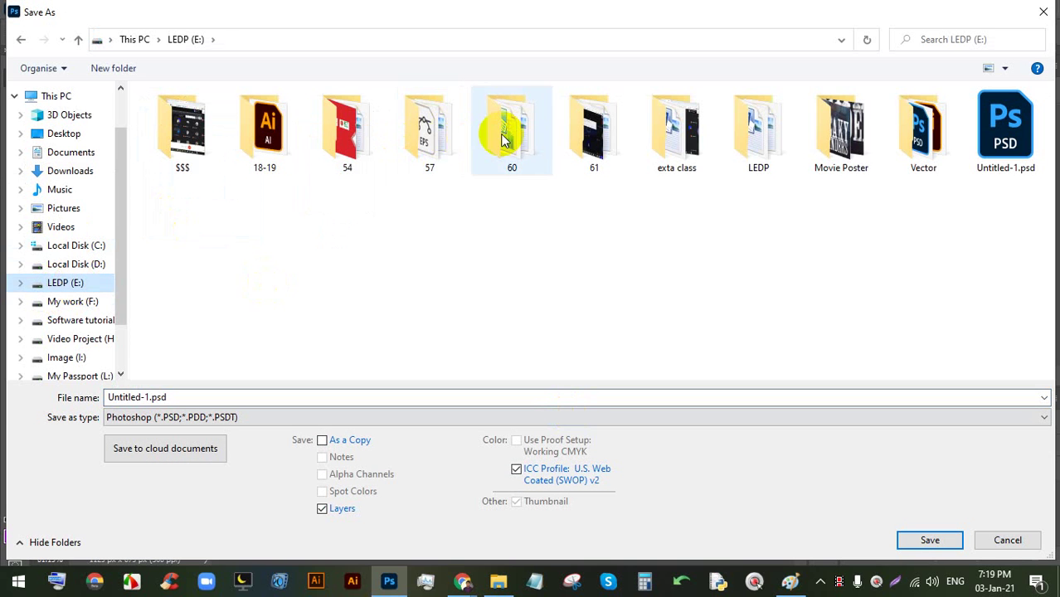
pyautogui.doubleClick(591, 130)
pyautogui.rightClick(426, 235)
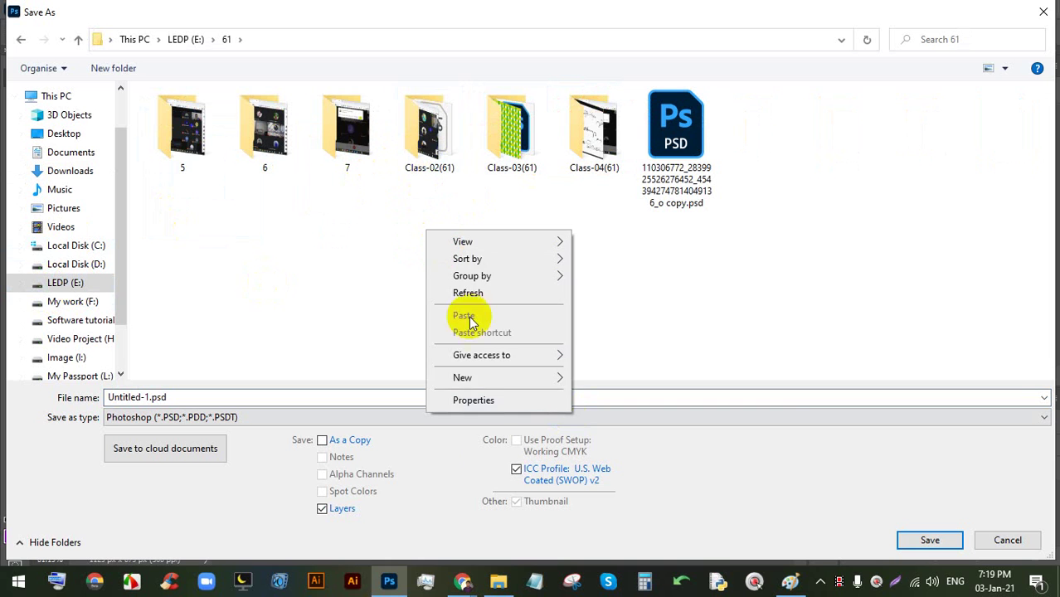
pyautogui.moveTo(474, 384)
pyautogui.click(618, 380)
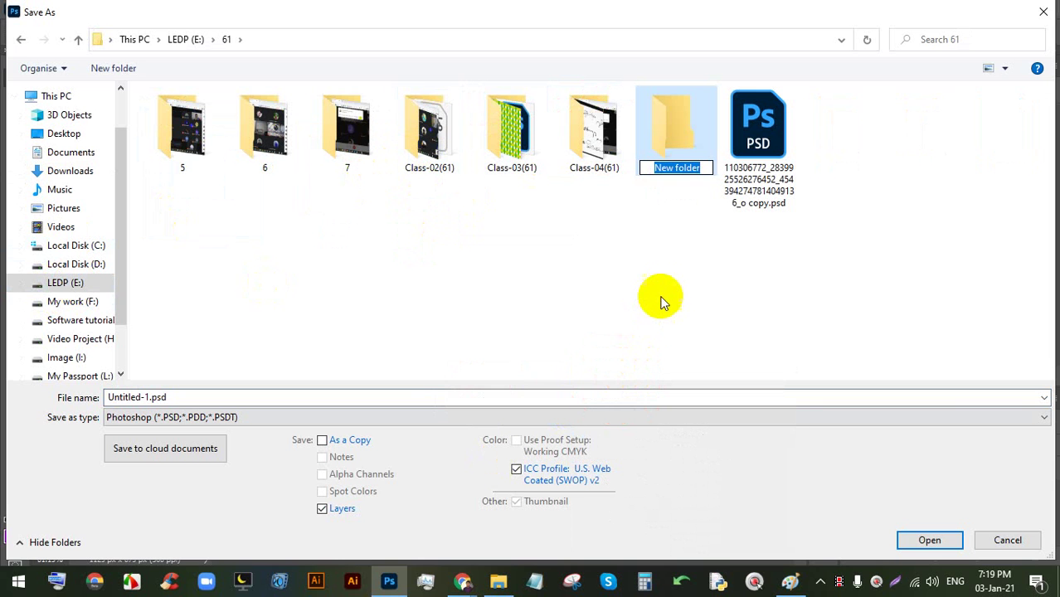
pyautogui.write('78')
pyautogui.press('BackSpace')
pyautogui.press('BackSpace')
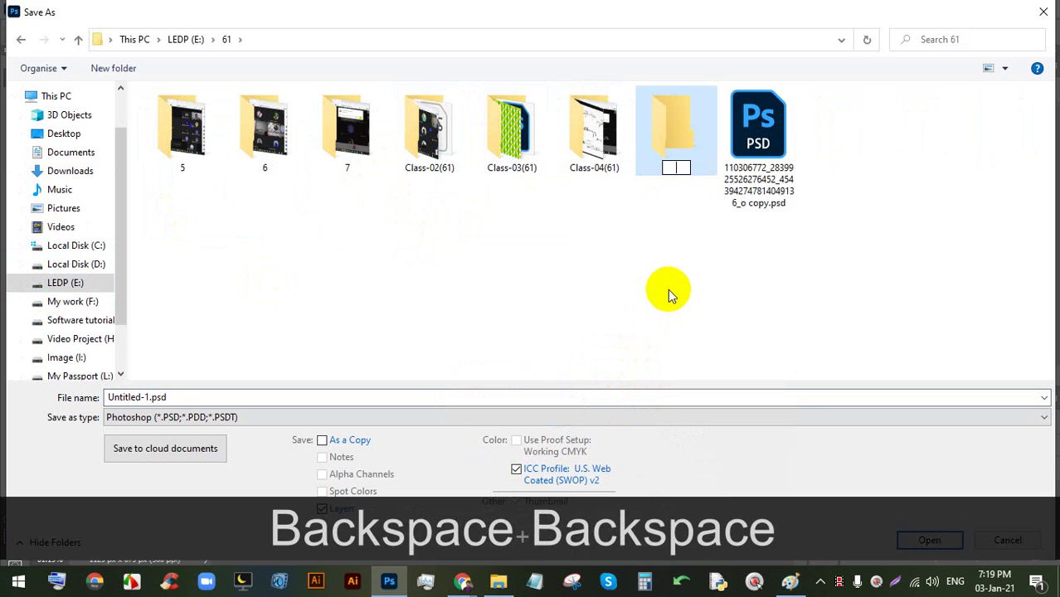
pyautogui.write('8')
pyautogui.press('Return')
pyautogui.press('Return')
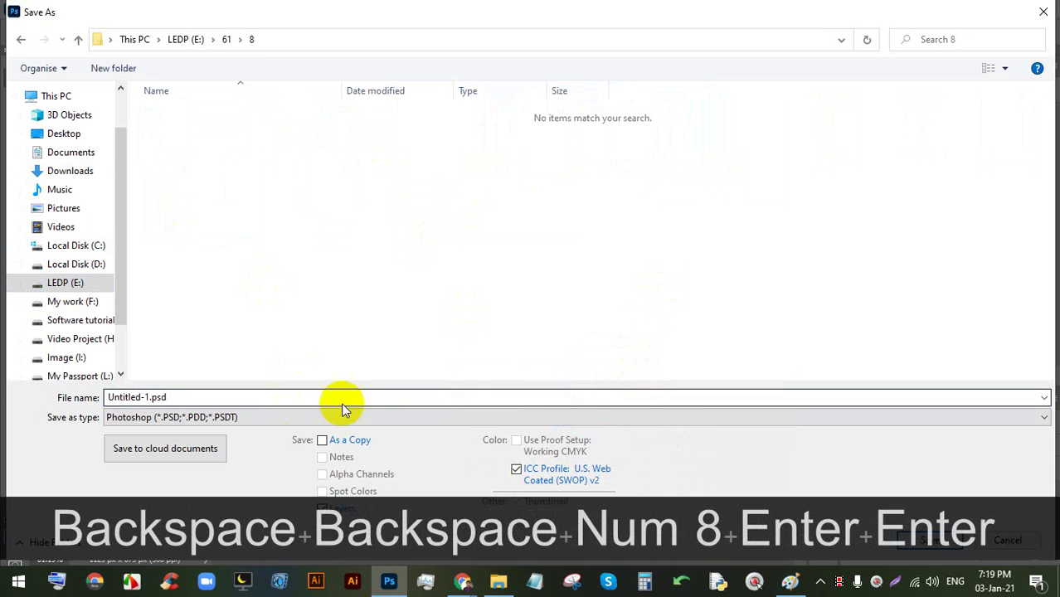
# - Save the file as BC.psd and pan over the card's purple bleed frame
pyautogui.click(716, 402)
pyautogui.write('BC')
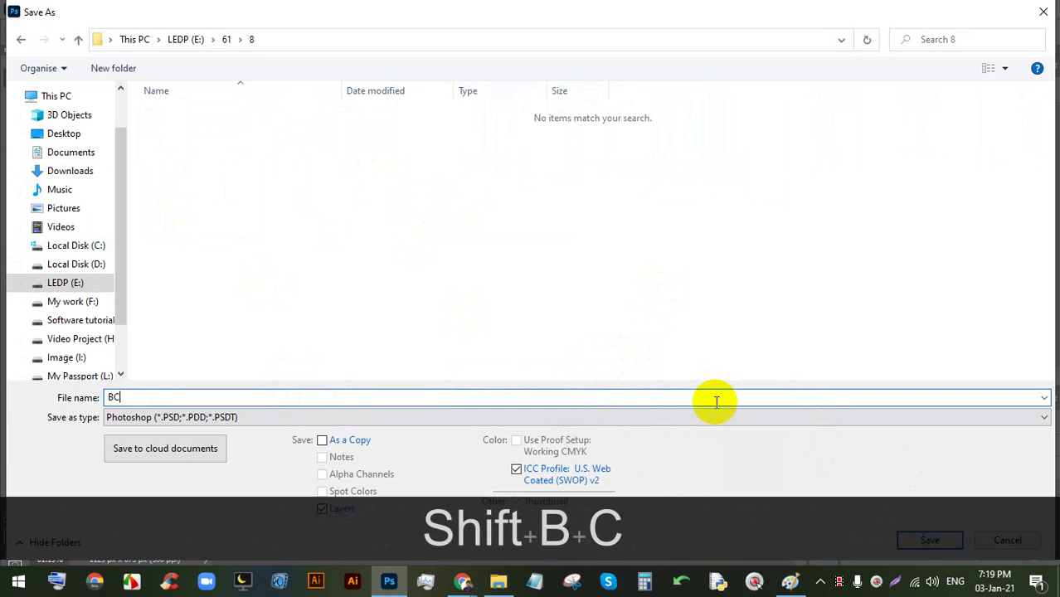
pyautogui.press('Return')
pyautogui.press('Return')
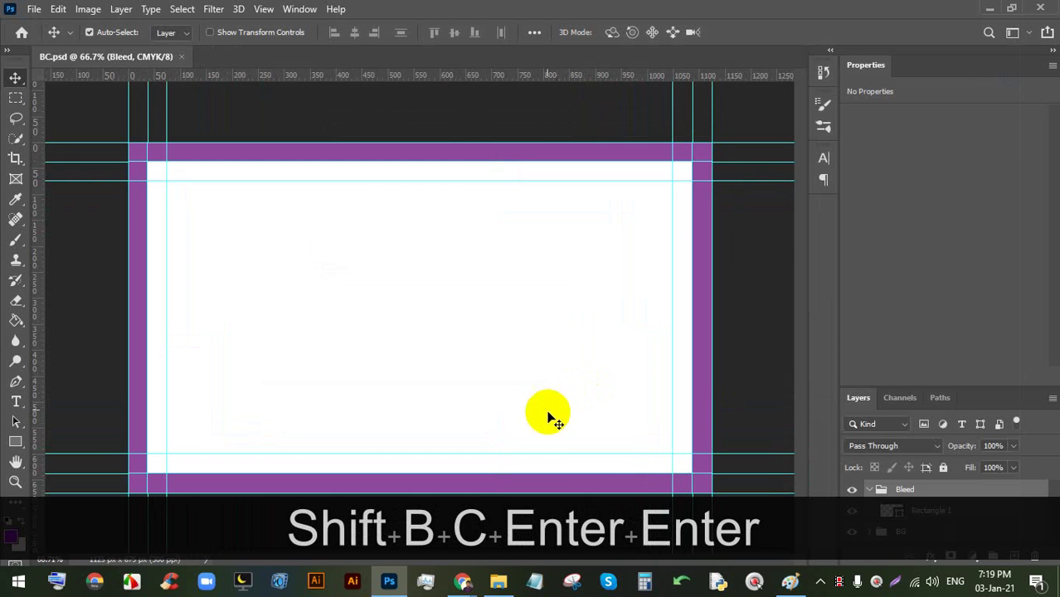
pyautogui.press('space')
pyautogui.press('space')
pyautogui.scroll(1, 504, 314)
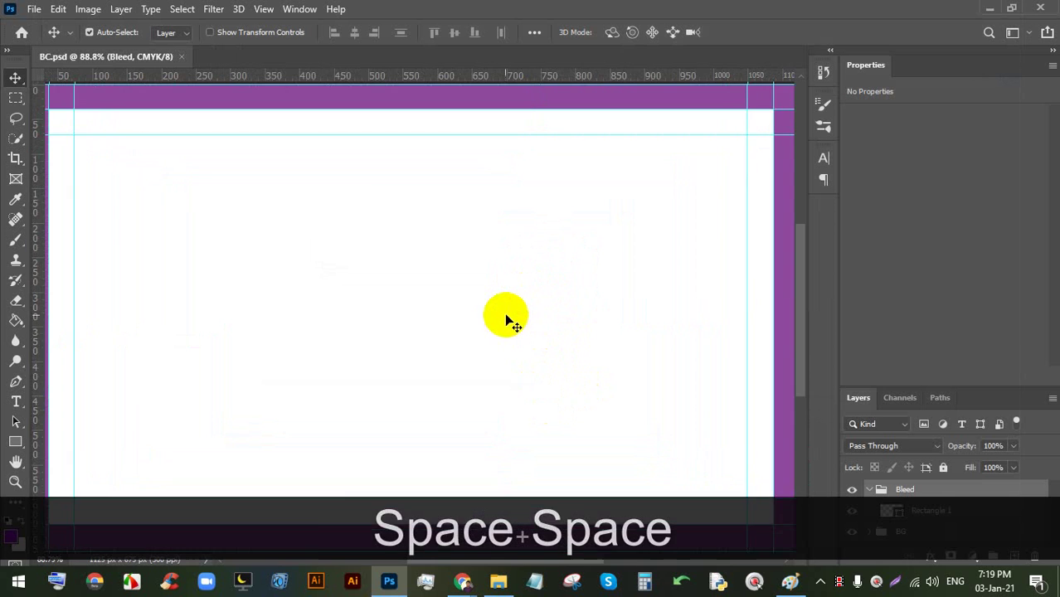
pyautogui.press('space')
pyautogui.moveTo(504, 315); pyautogui.dragTo(508, 257)
pyautogui.scroll(-3, 513, 279)
pyautogui.scroll(-1, 455, 293)
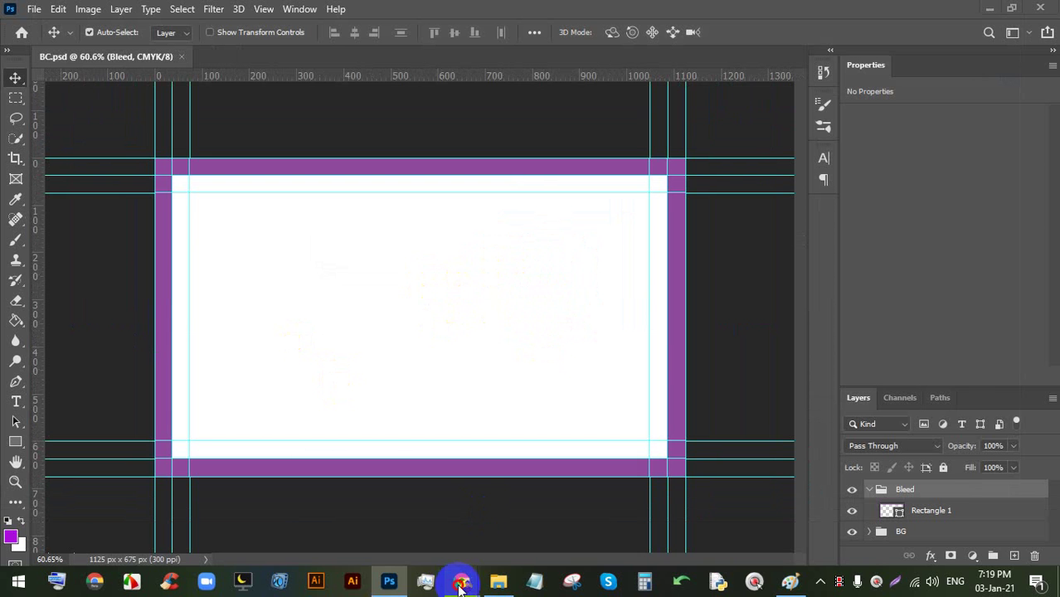
# - Stop presenting the screen in the Google Meet call
pyautogui.click(459, 581)
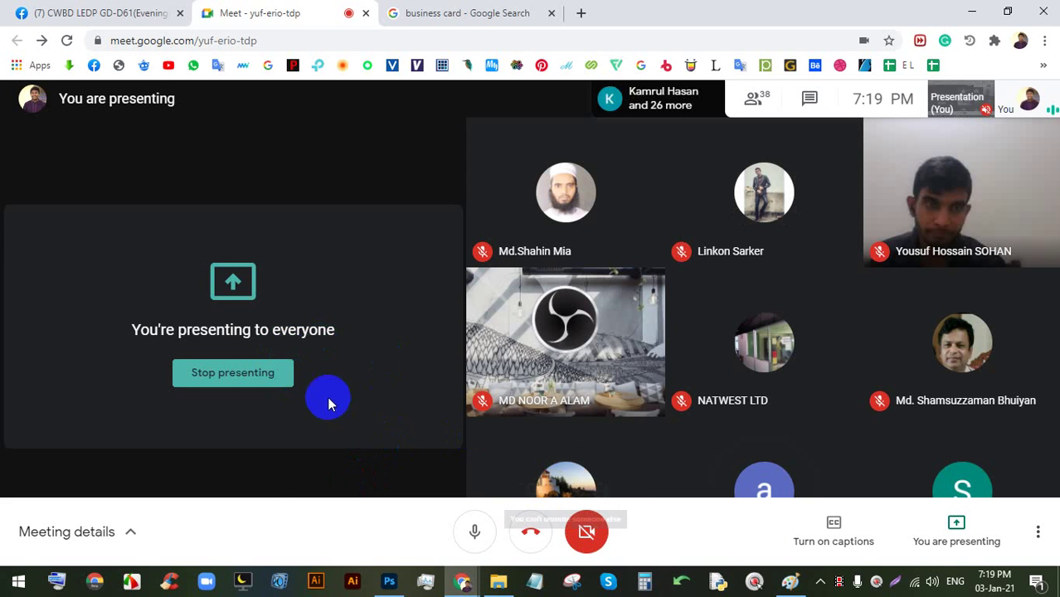
pyautogui.click(267, 378)
pyautogui.click(589, 535)
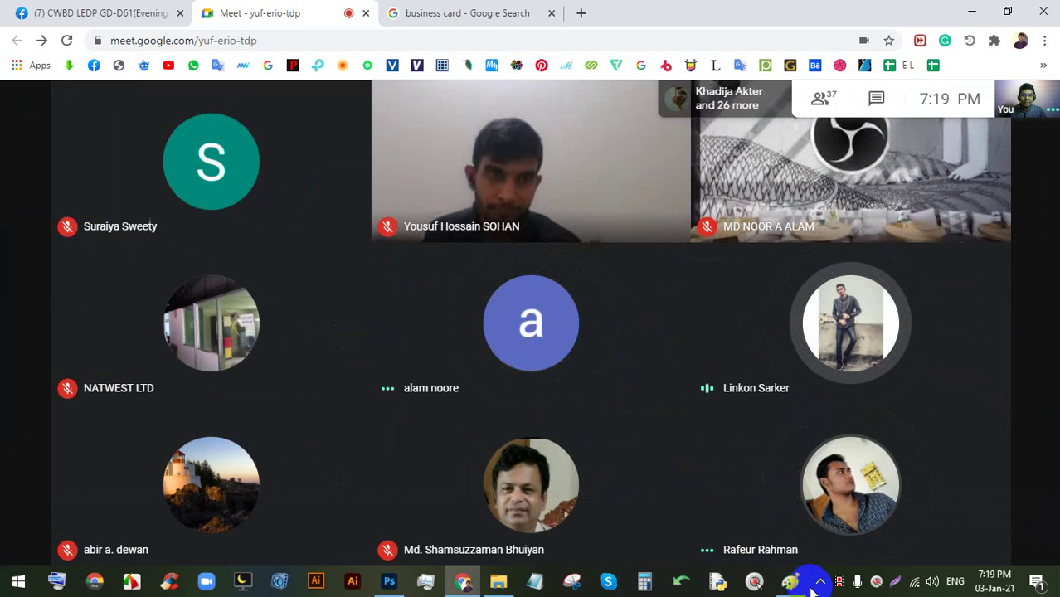
# - Close Paint without saving, then switch off the camera and microphone
pyautogui.moveTo(795, 584)
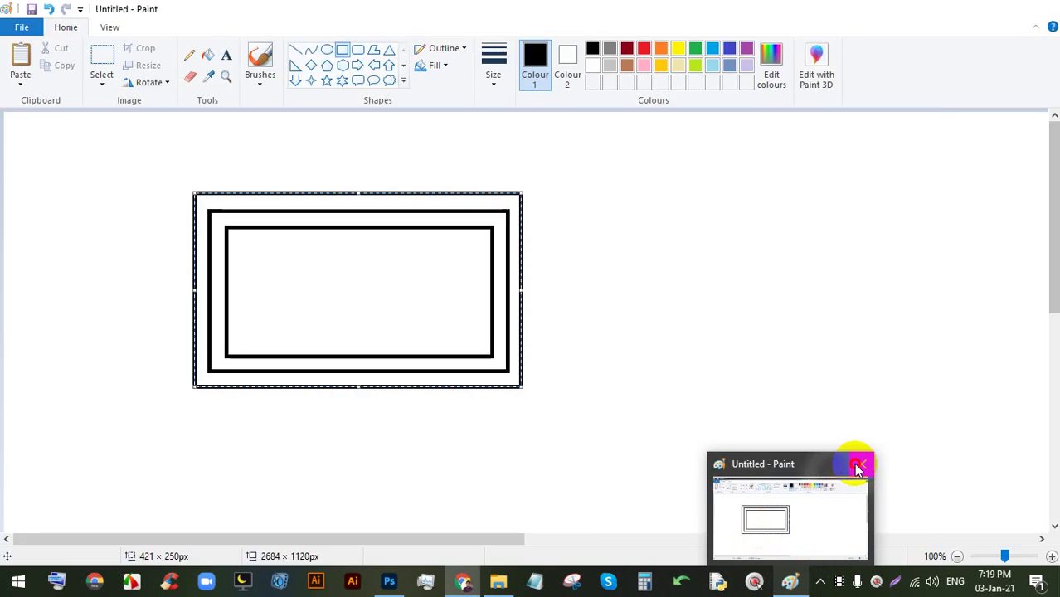
pyautogui.click(861, 464)
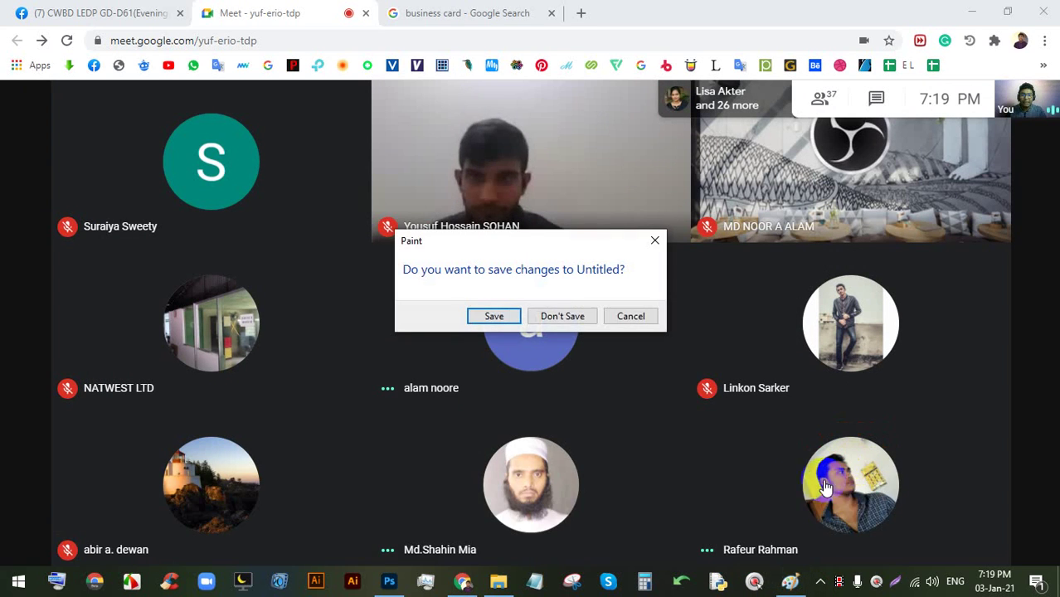
pyautogui.click(554, 317)
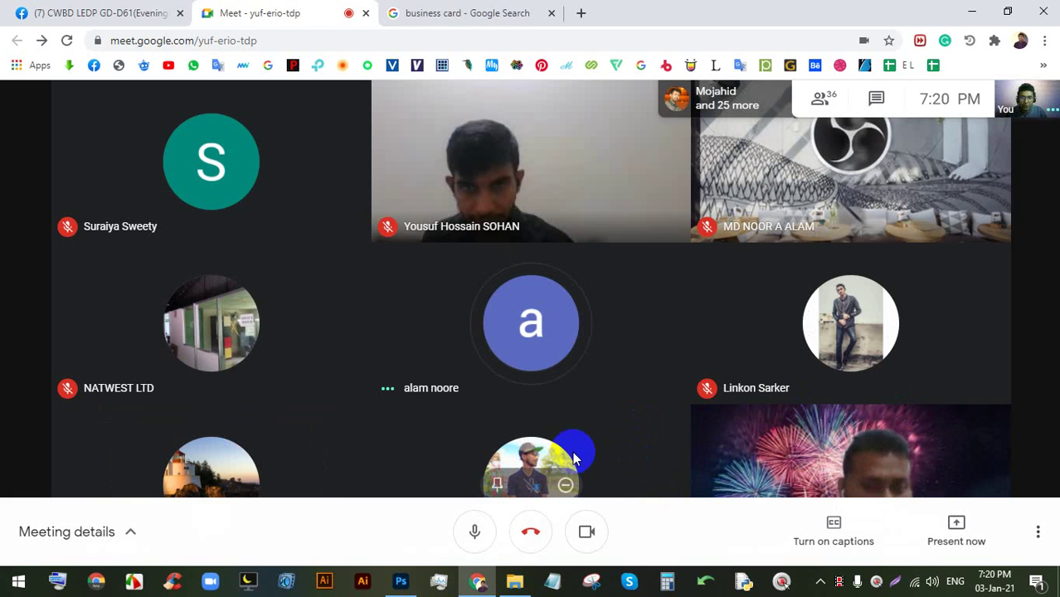
pyautogui.click(584, 531)
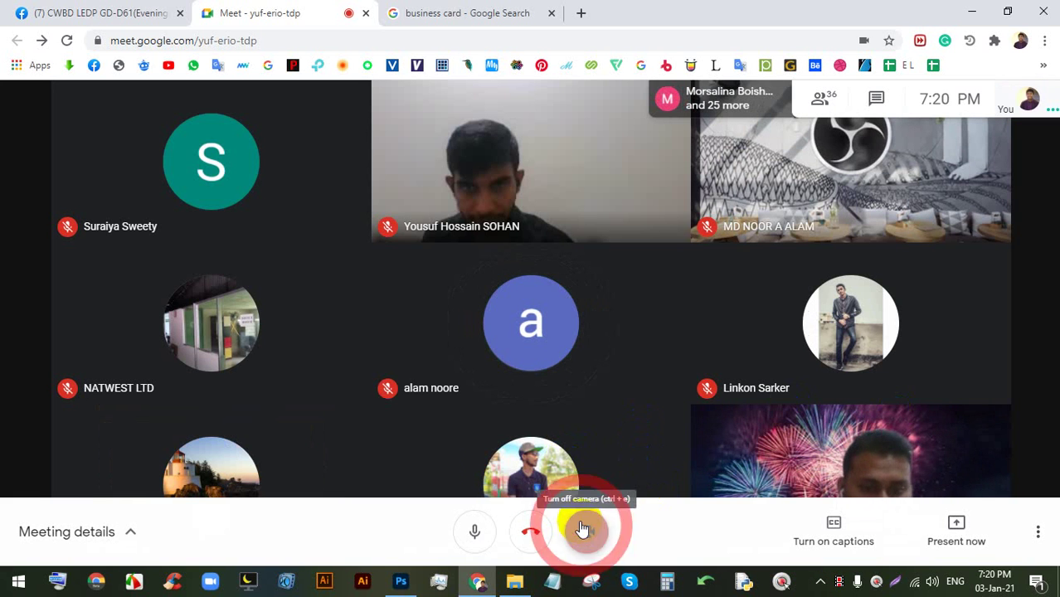
pyautogui.click(472, 532)
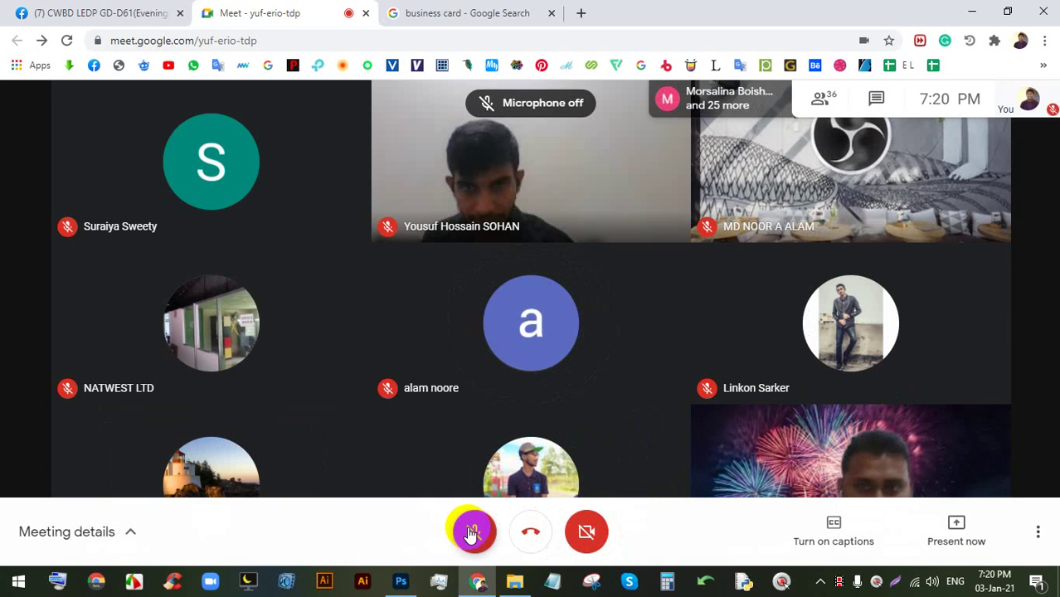
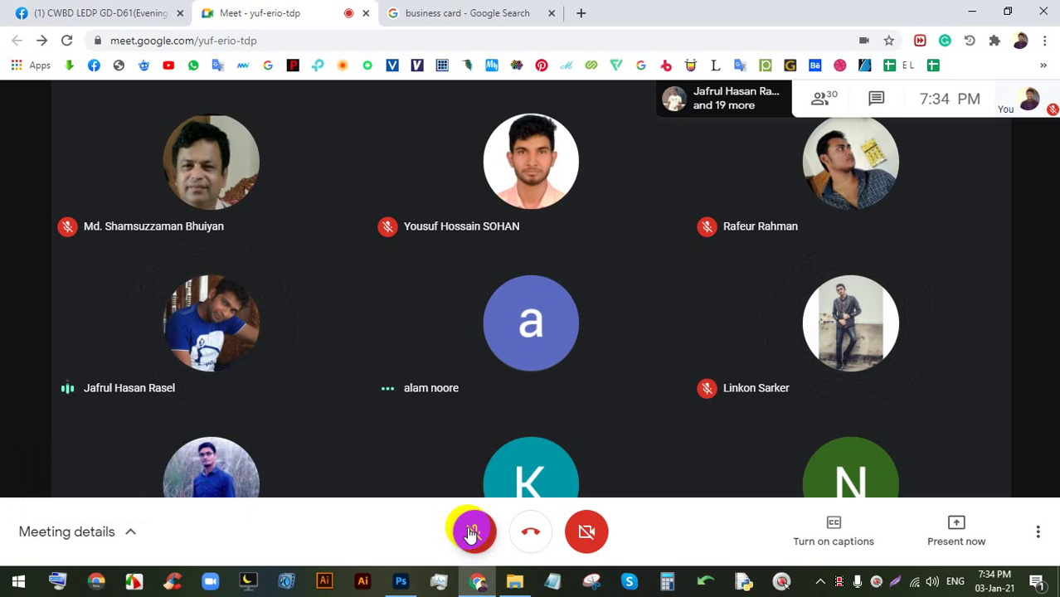
# - Turn the microphone back on in the Google Meet call
pyautogui.click(470, 532)
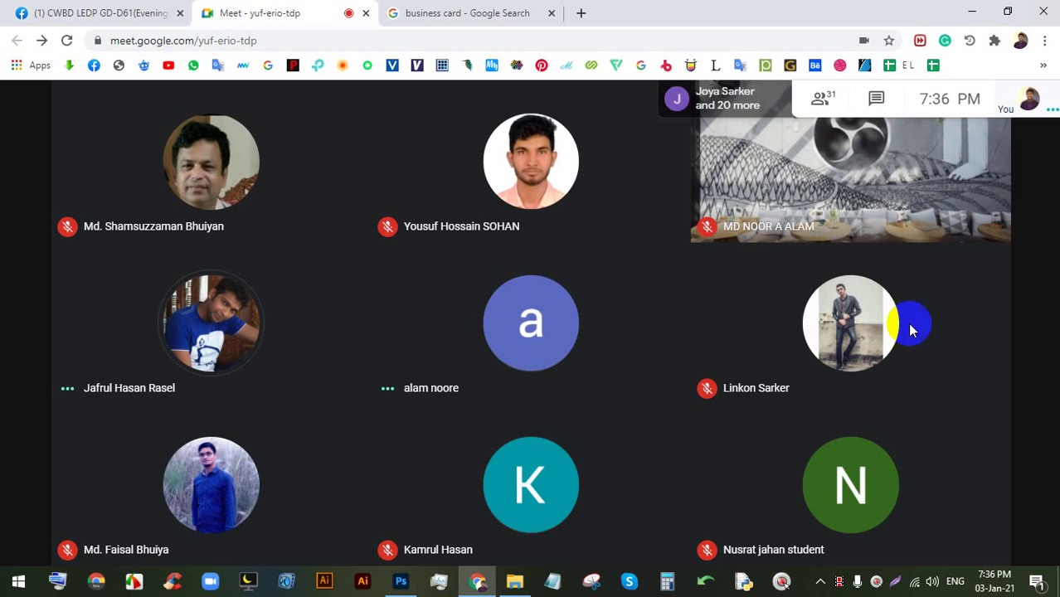
pyautogui.moveTo(934, 562)
pyautogui.click(946, 539)
pyautogui.click(942, 395)
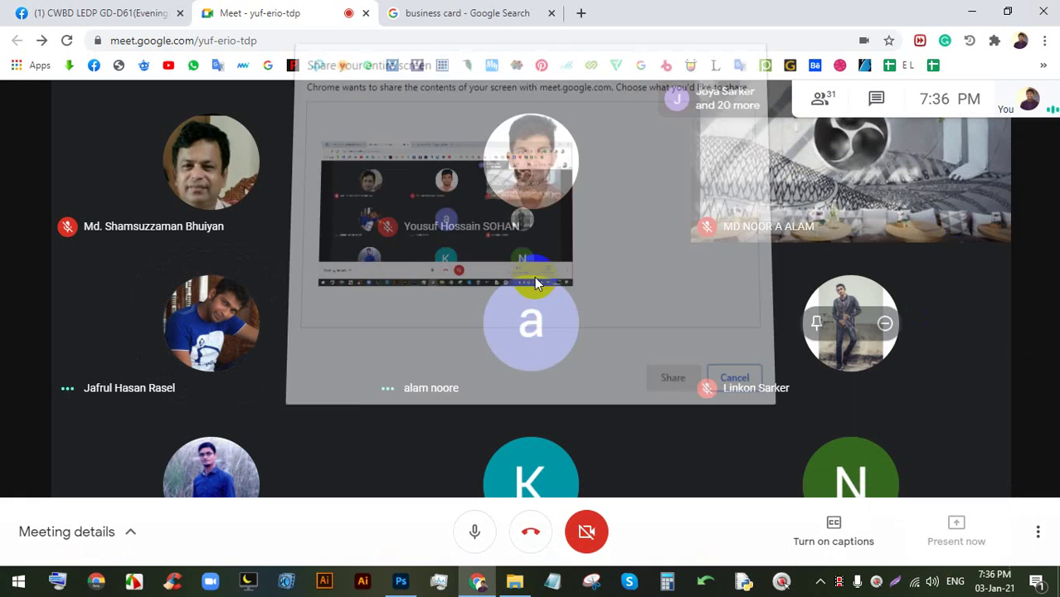
pyautogui.click(668, 375)
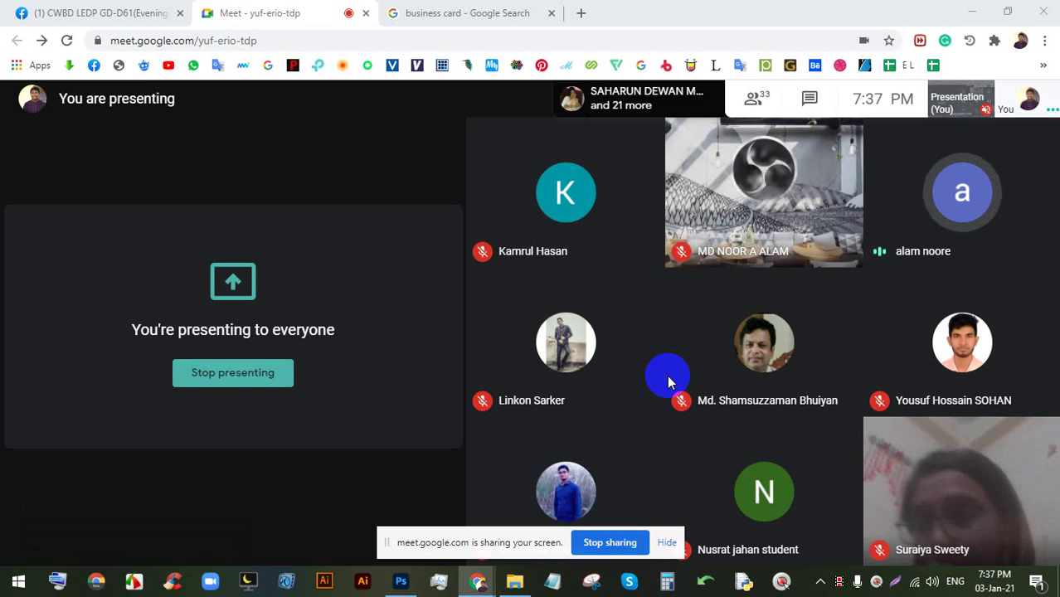
pyautogui.click(667, 543)
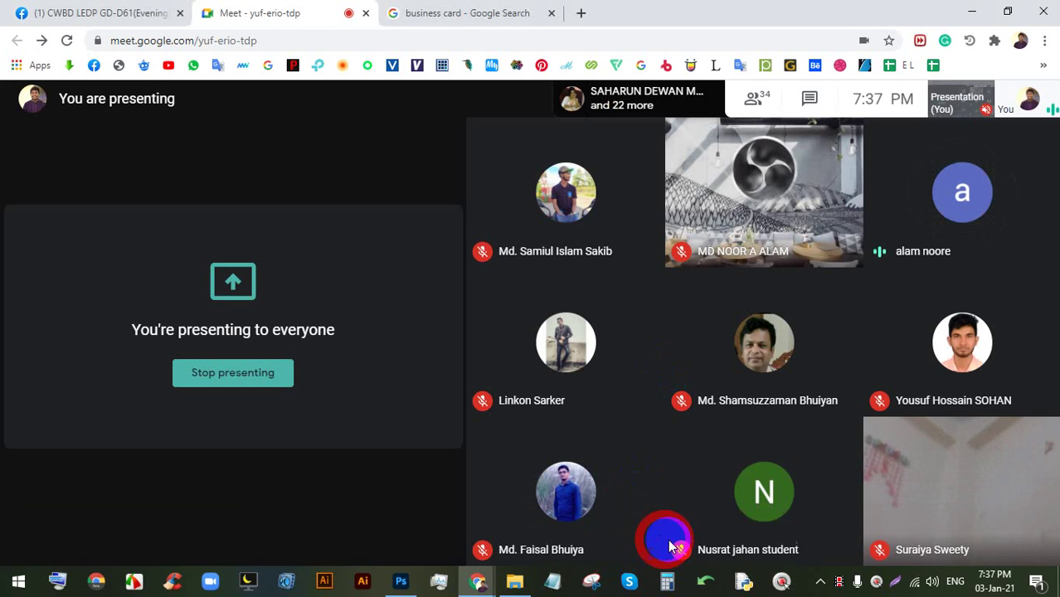
pyautogui.click(283, 372)
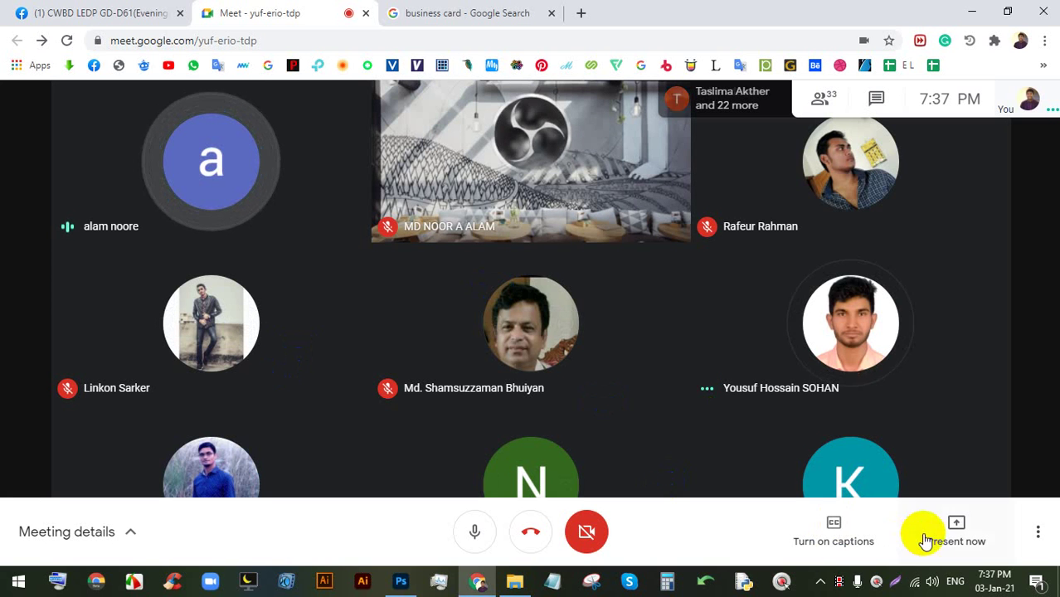
# - Share the entire screen with everyone in the call and hide the sharing notice
pyautogui.click(957, 530)
pyautogui.click(943, 408)
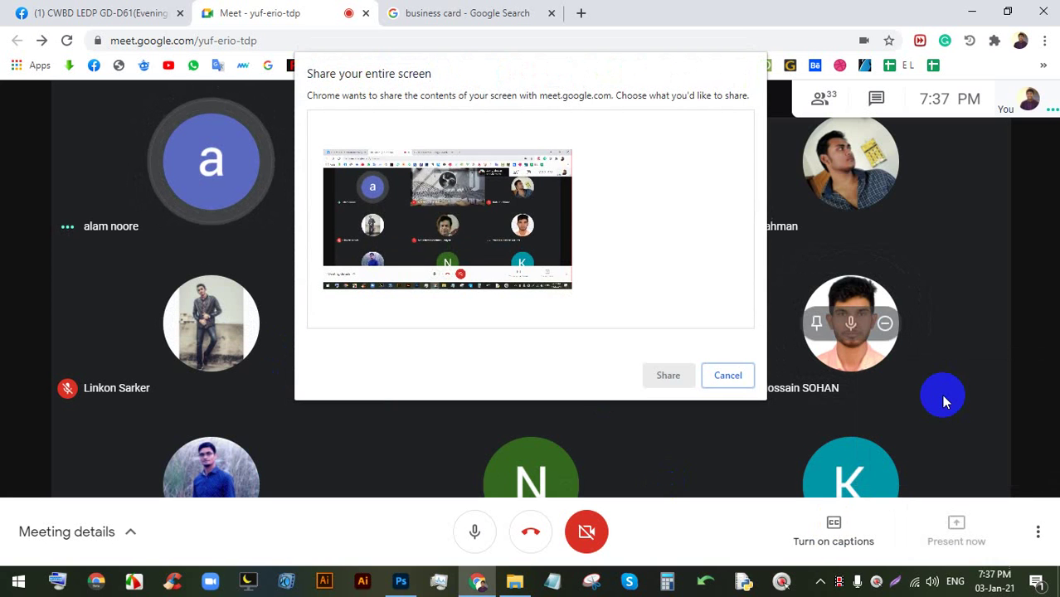
pyautogui.click(490, 218)
pyautogui.click(672, 378)
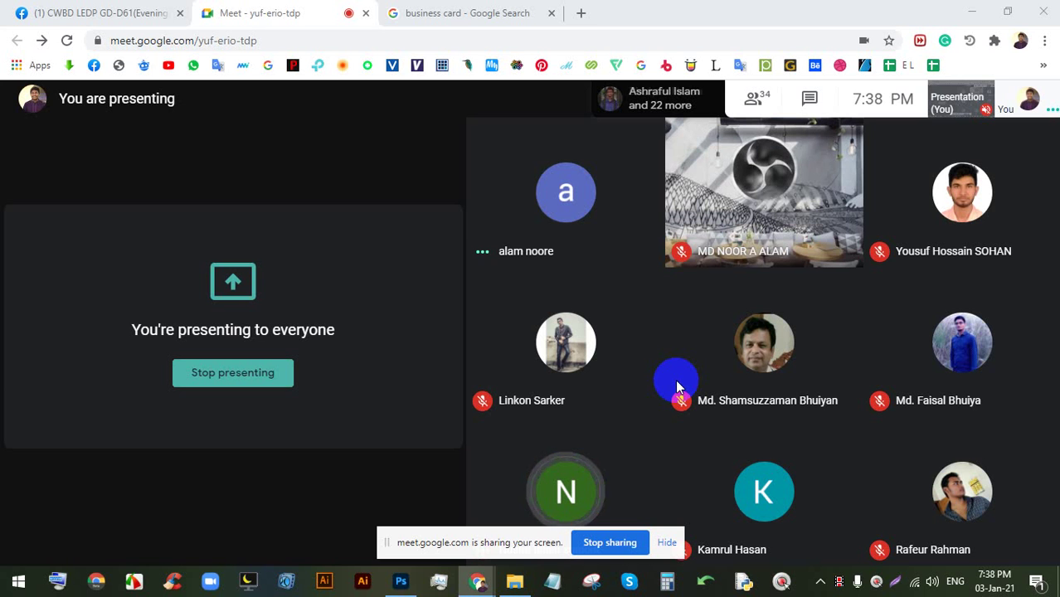
pyautogui.click(667, 544)
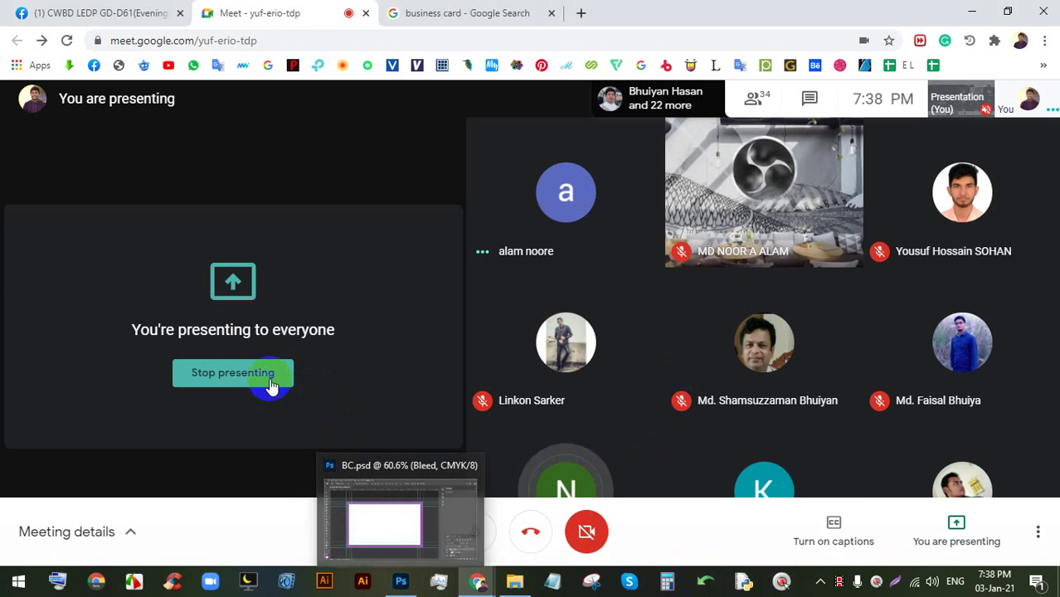
# - Stop presenting from the 'You're presenting to everyone' panel
pyautogui.click(267, 373)
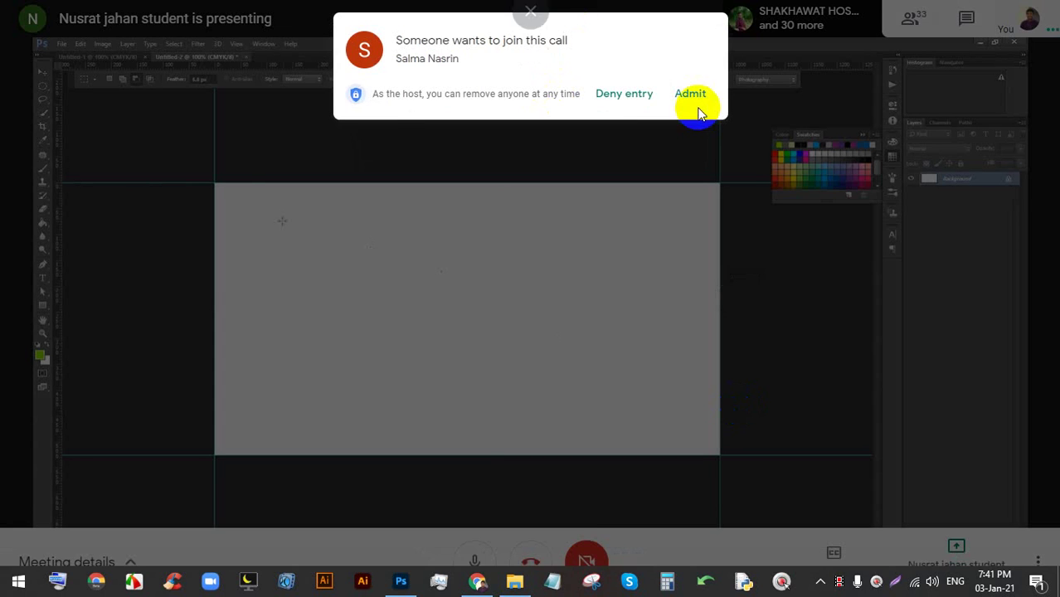
# - Admit the waiting participant, share the entire screen again, and bring Photoshop forward
pyautogui.click(694, 96)
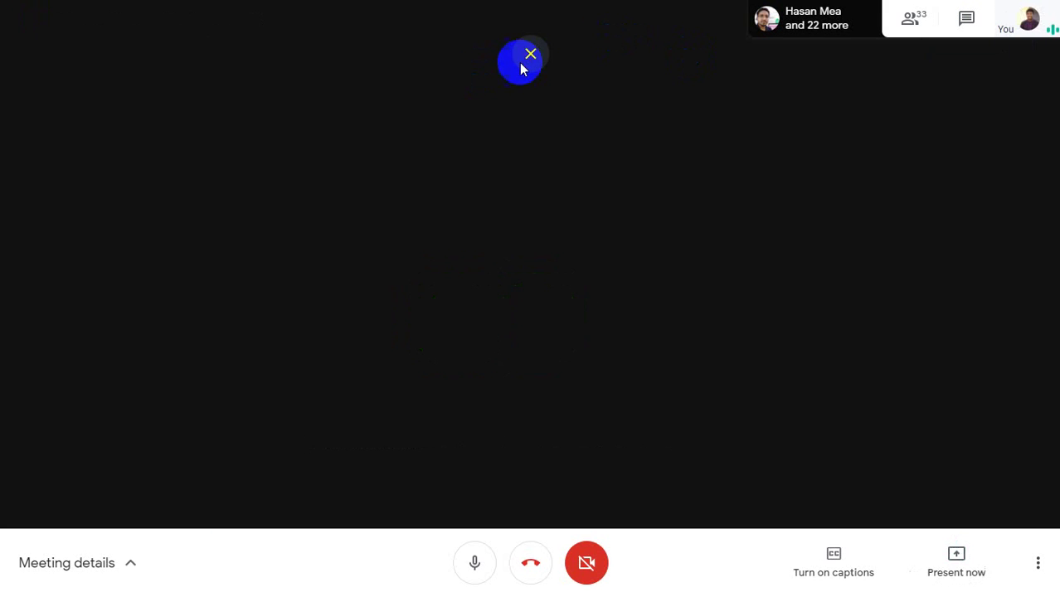
pyautogui.click(526, 58)
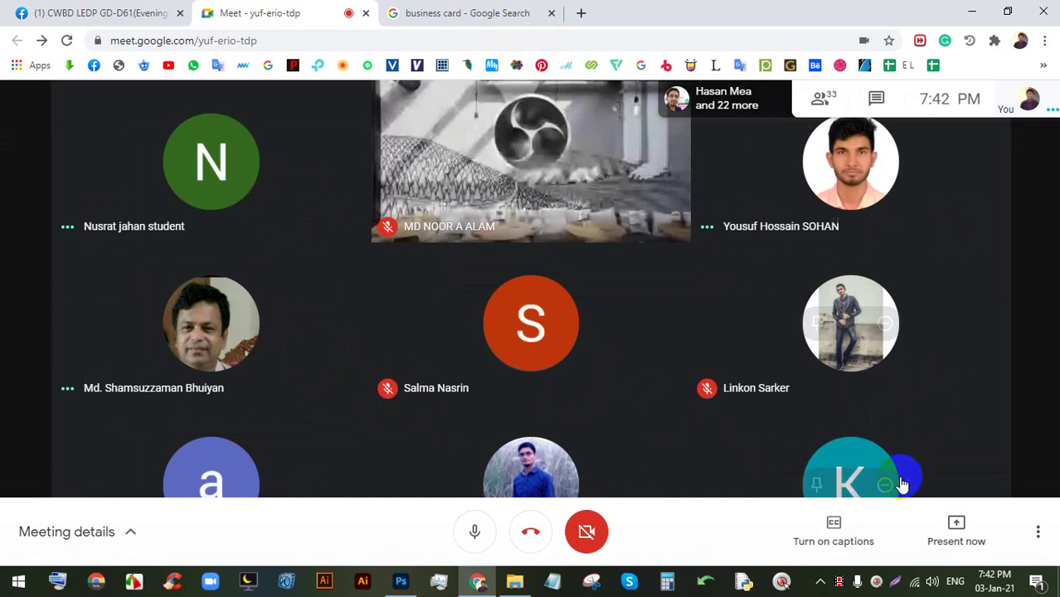
pyautogui.click(937, 523)
pyautogui.click(943, 395)
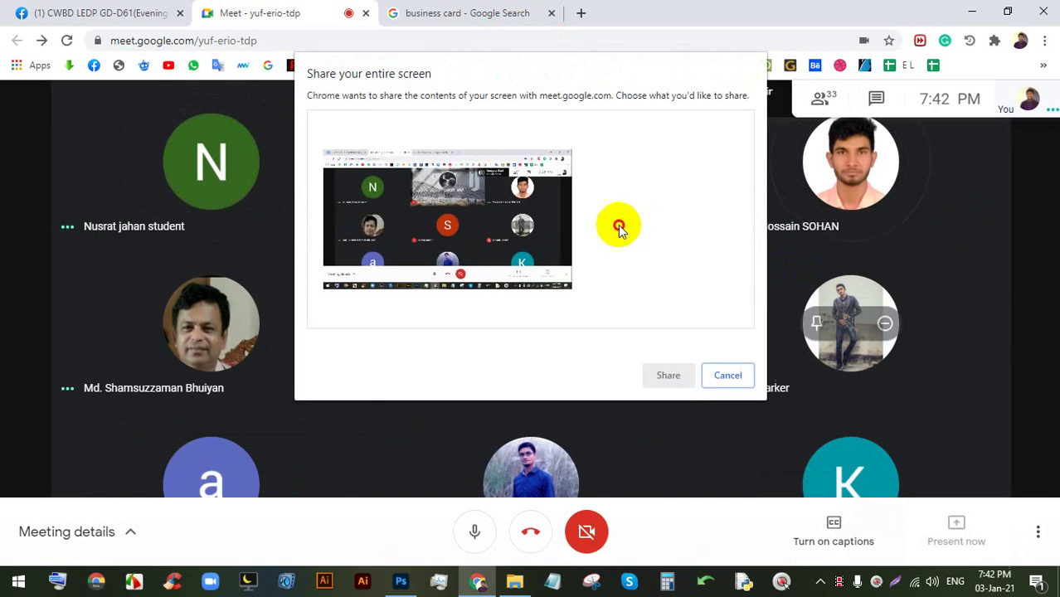
pyautogui.click(516, 263)
pyautogui.click(667, 372)
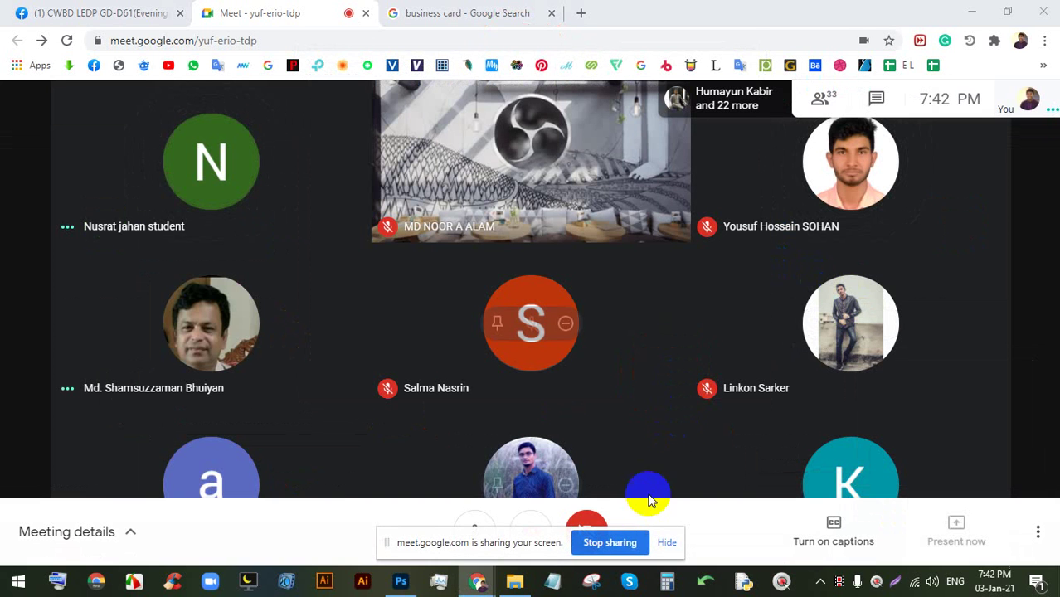
pyautogui.click(666, 543)
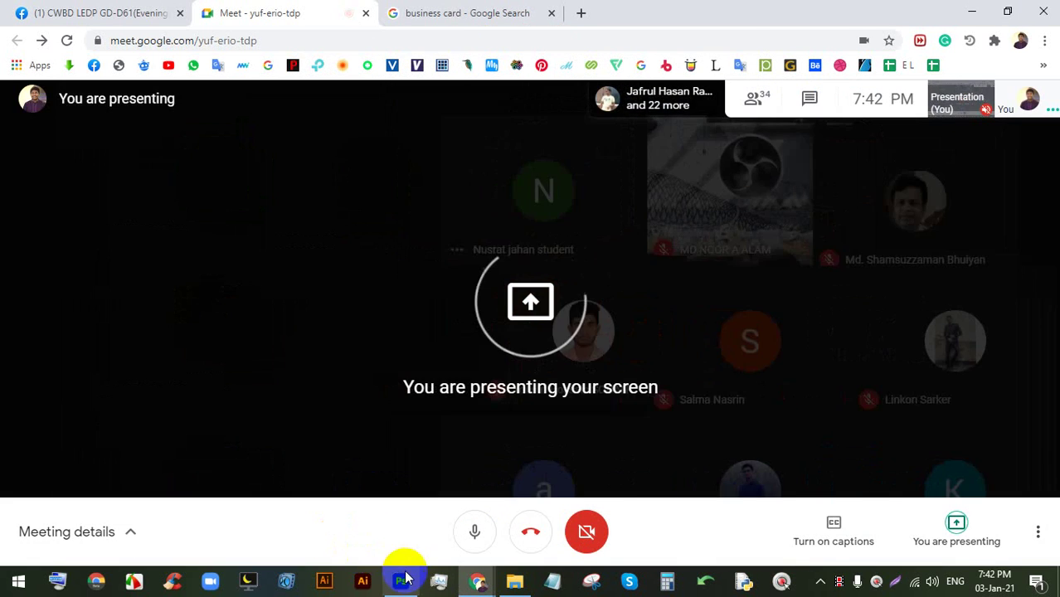
pyautogui.click(401, 580)
# - Close BC.psd and create Untitled-1 at 3.25 × 1.75 inches, 300 ppi, CMYK Color
pyautogui.click(180, 56)
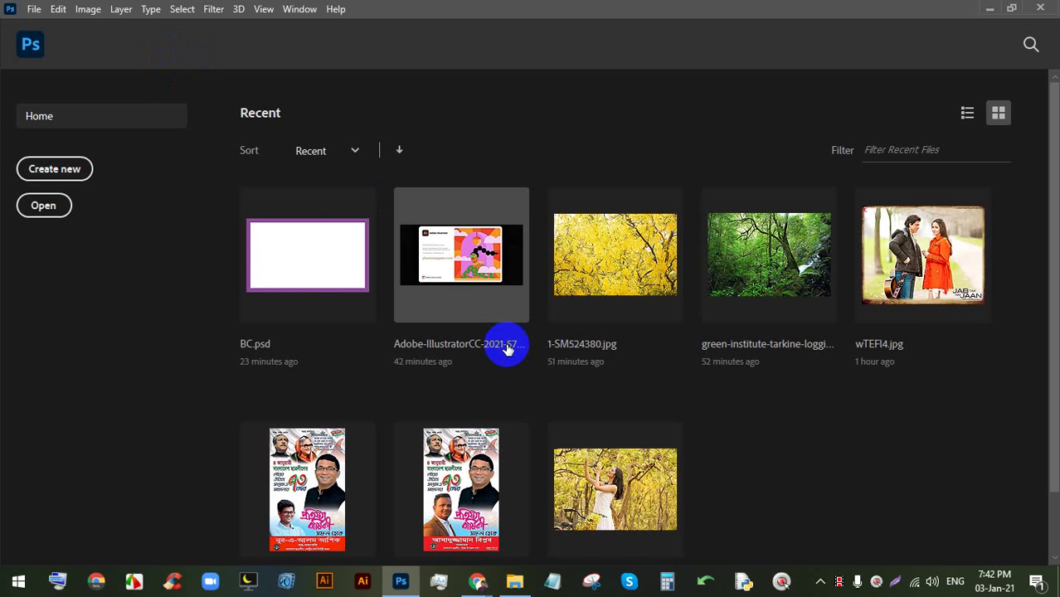
pyautogui.click(73, 167)
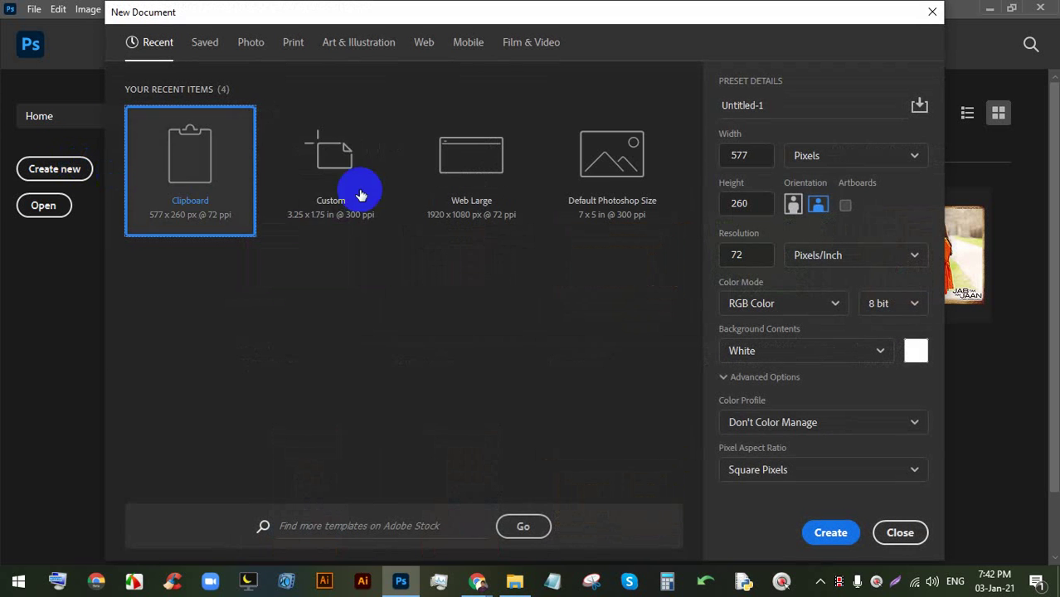
pyautogui.click(795, 156)
pyautogui.click(809, 210)
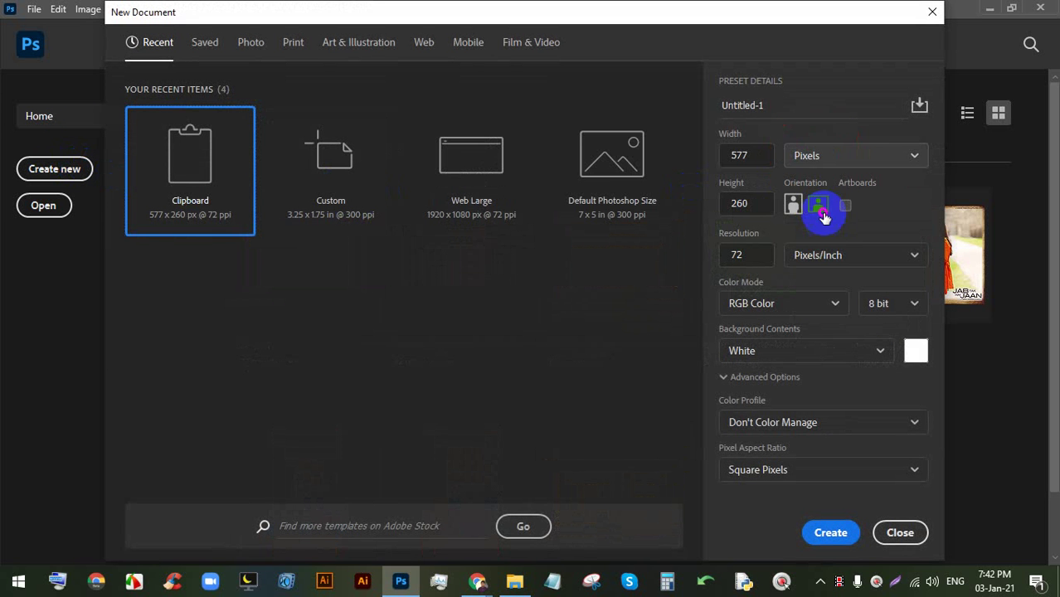
pyautogui.doubleClick(747, 156)
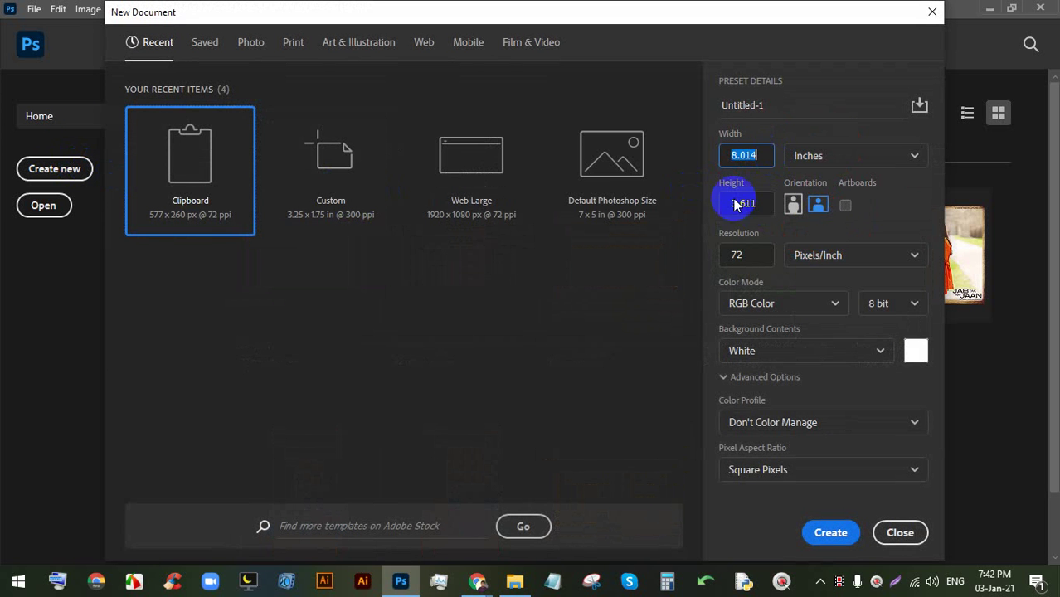
pyautogui.write('3.25')
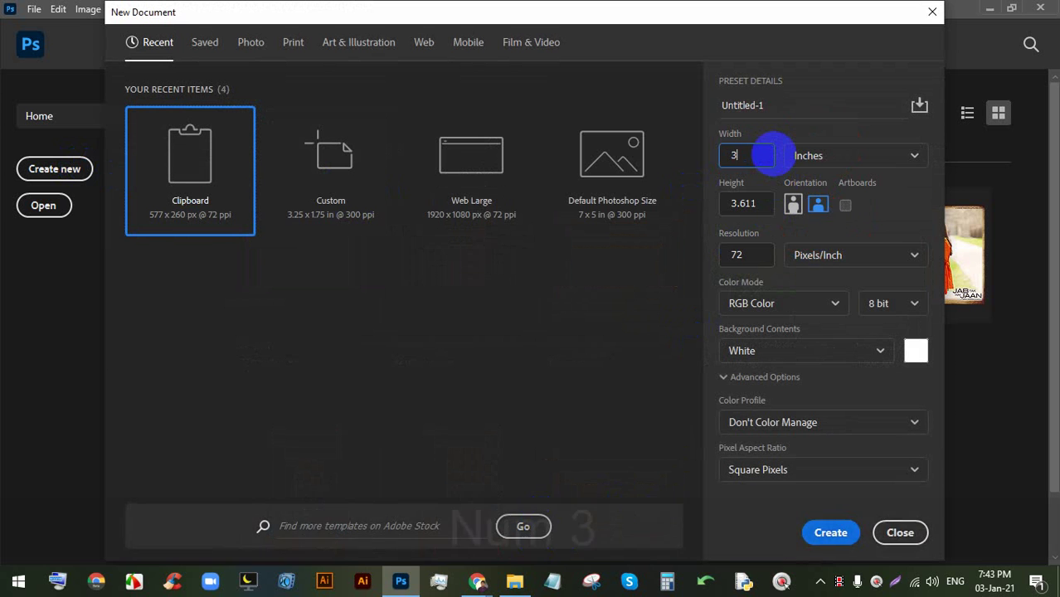
pyautogui.doubleClick(734, 204)
pyautogui.write('1.75')
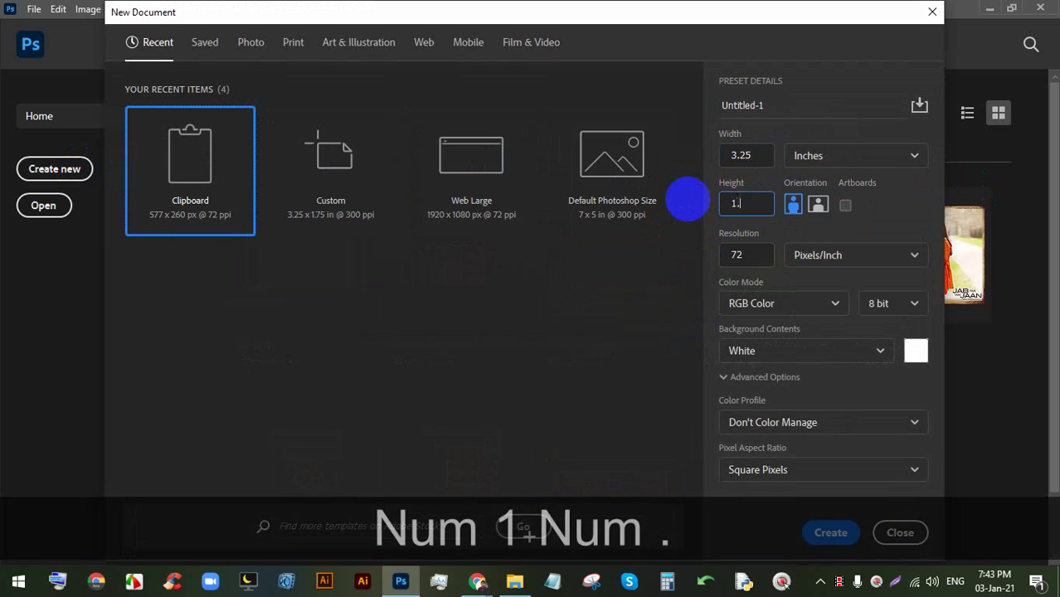
pyautogui.doubleClick(707, 255)
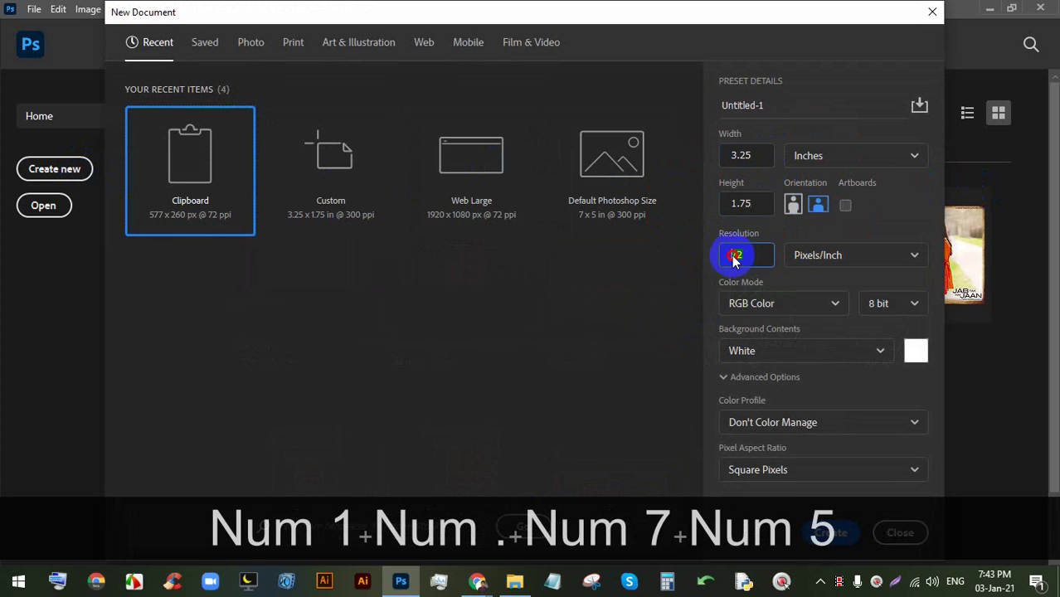
pyautogui.write('300')
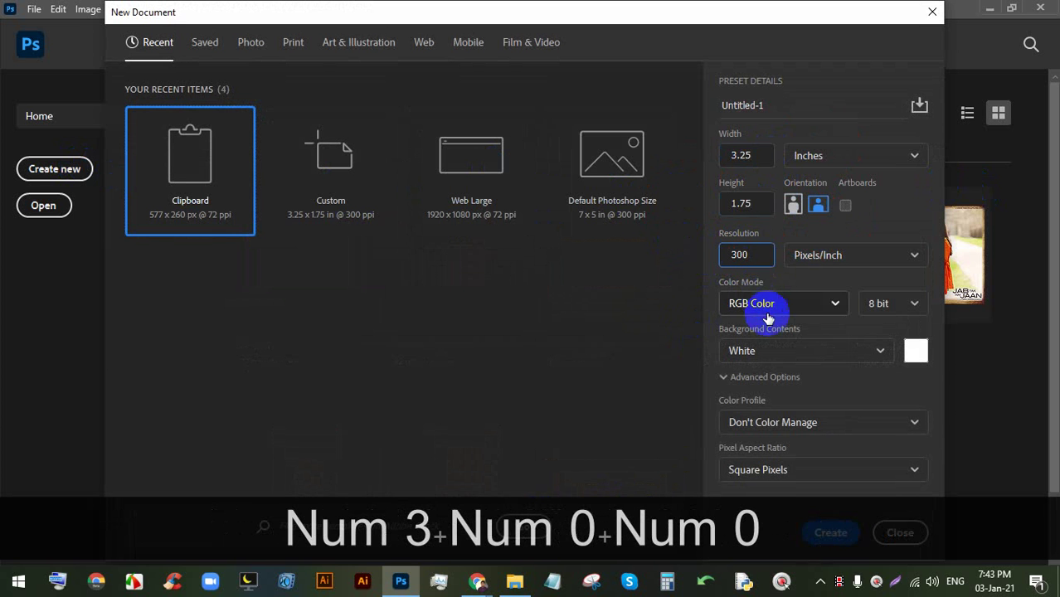
pyautogui.click(768, 303)
pyautogui.click(767, 411)
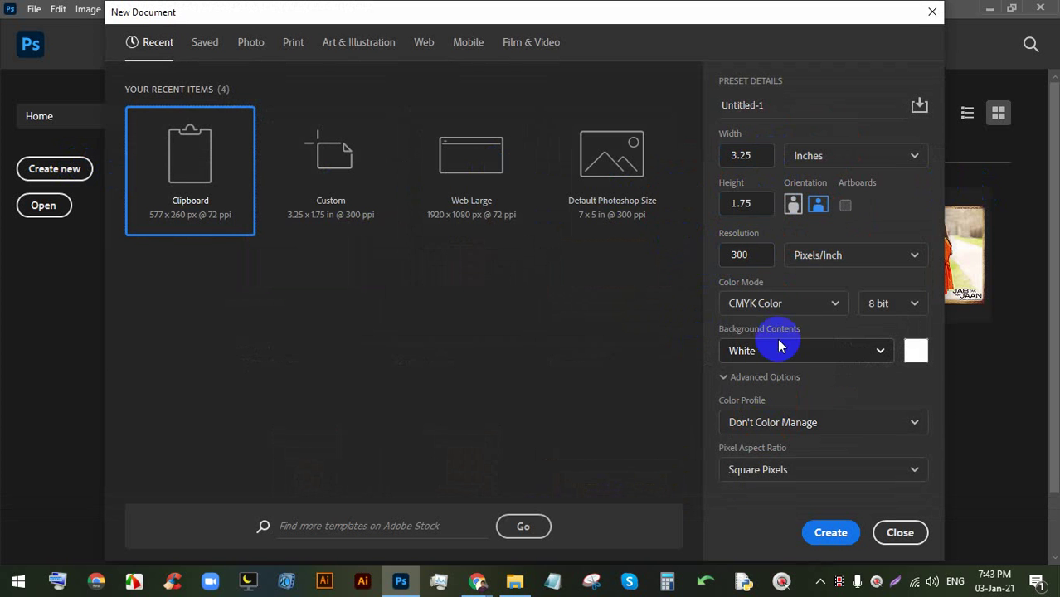
pyautogui.click(834, 535)
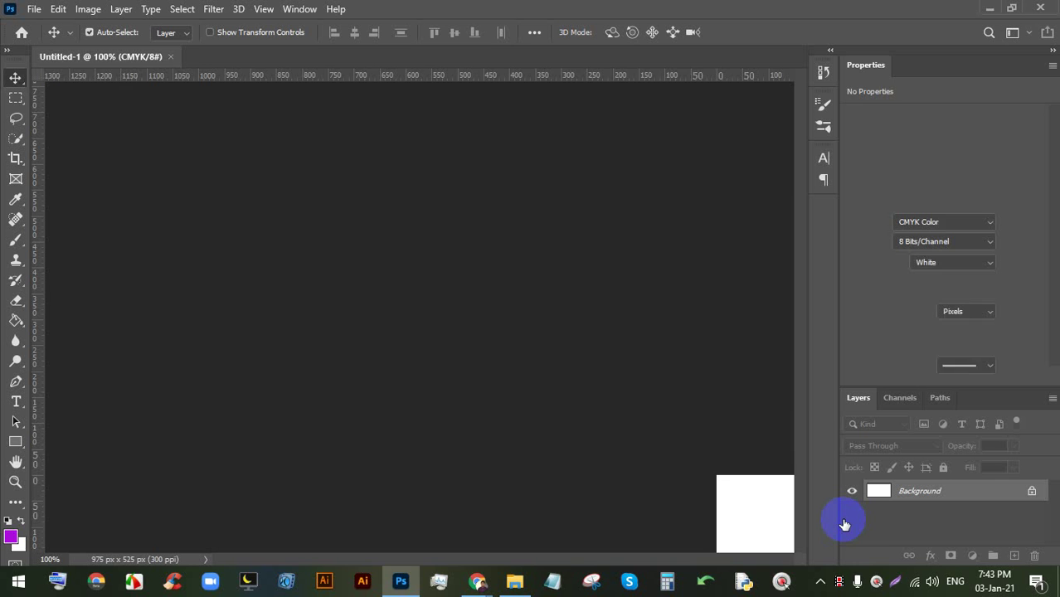
# - Drag guides onto the top, bottom, left and right edges of the blank canvas
pyautogui.moveTo(590, 83); pyautogui.dragTo(585, 182)
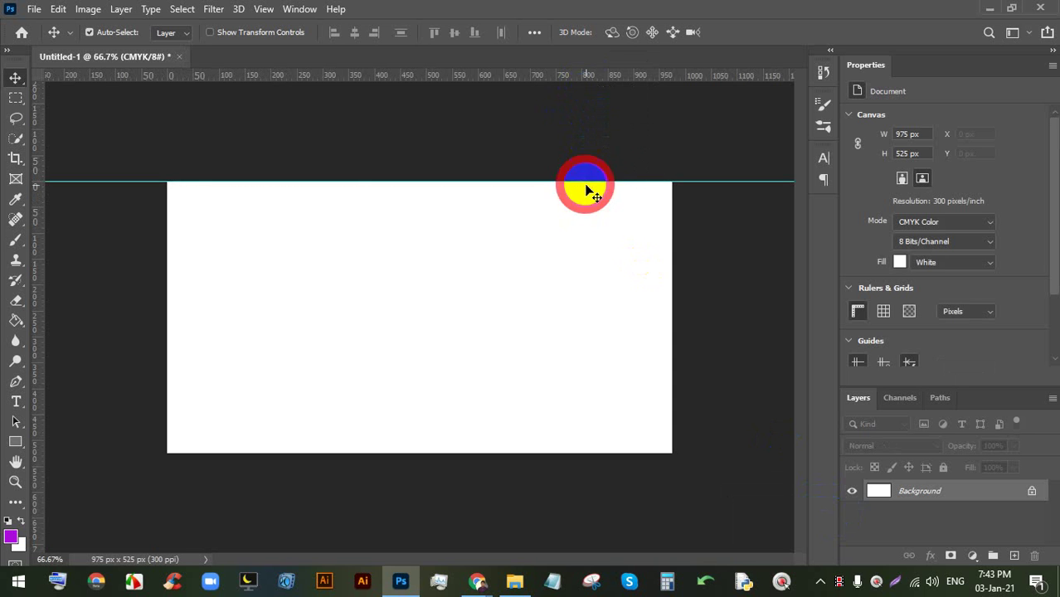
pyautogui.moveTo(590, 132); pyautogui.dragTo(541, 448)
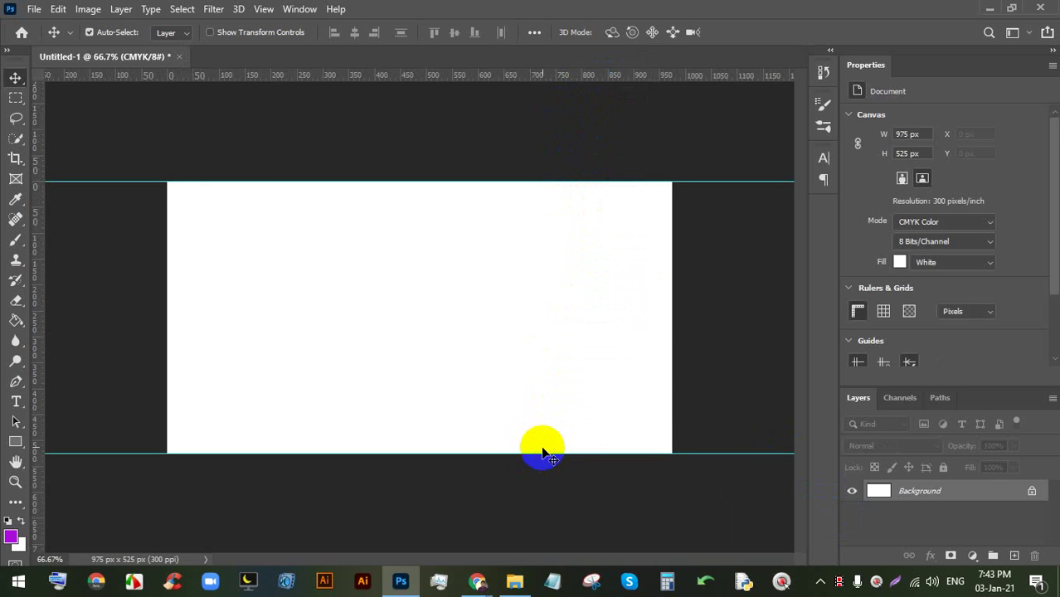
pyautogui.moveTo(35, 236); pyautogui.dragTo(168, 236)
pyautogui.moveTo(448, 77); pyautogui.dragTo(669, 214)
pyautogui.press('alt')
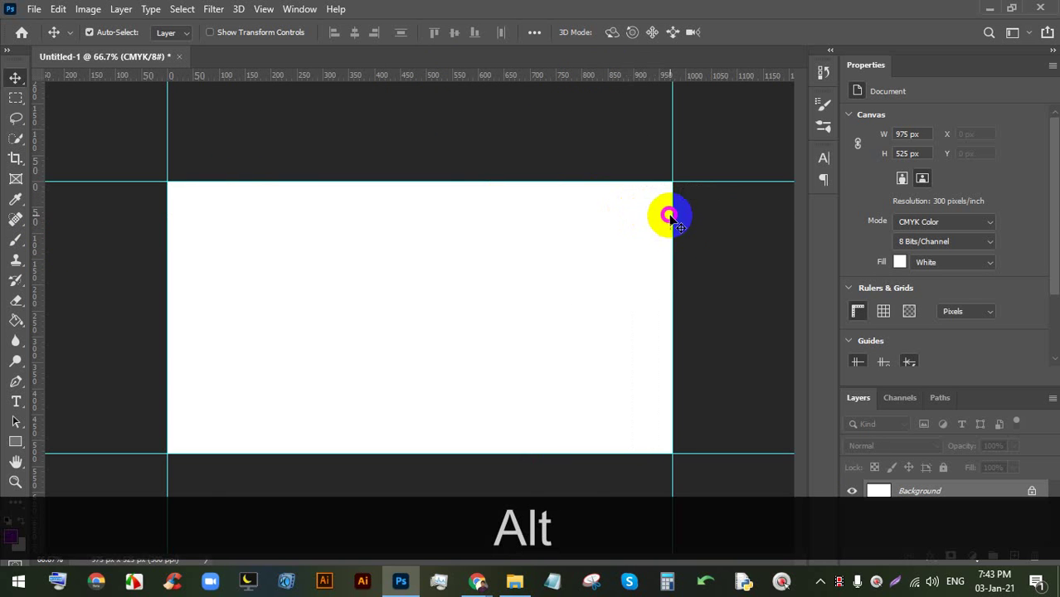
pyautogui.scroll(-2, 653, 168)
pyautogui.scroll(2, 589, 291)
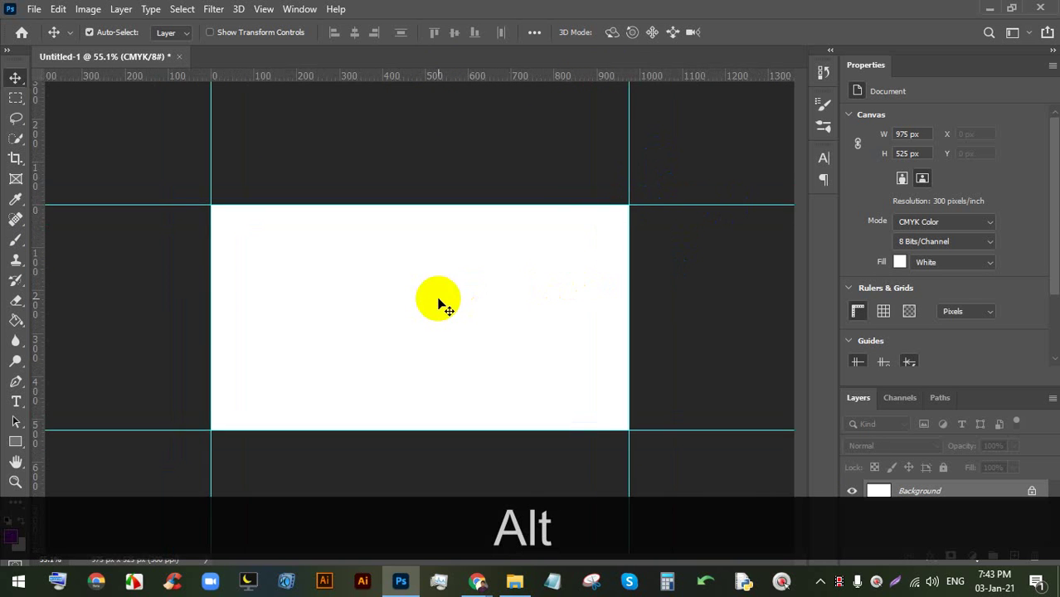
pyautogui.scroll(2, 439, 301)
pyautogui.press('space')
pyautogui.moveTo(421, 257); pyautogui.dragTo(421, 242)
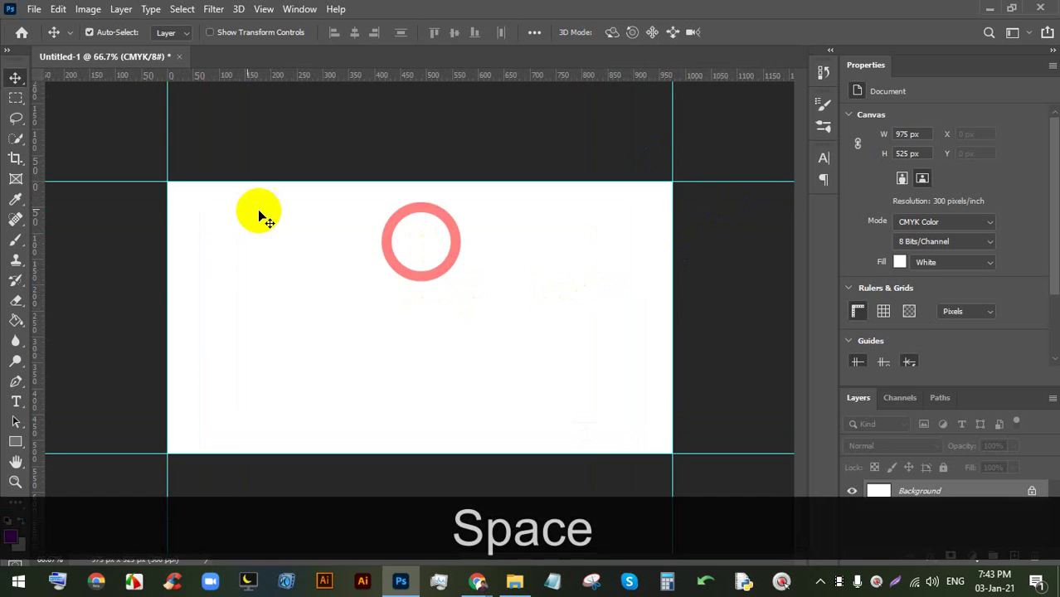
# - In Canvas Size, switch to inches and enter a relative 0.25-inch increase for width and height
pyautogui.click(87, 9)
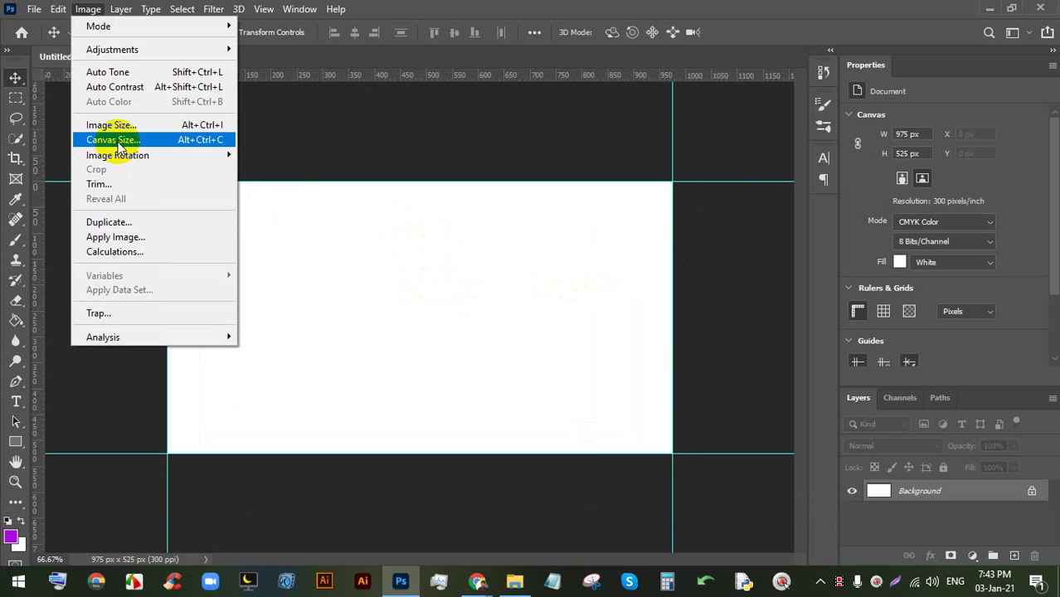
pyautogui.click(117, 140)
pyautogui.click(573, 185)
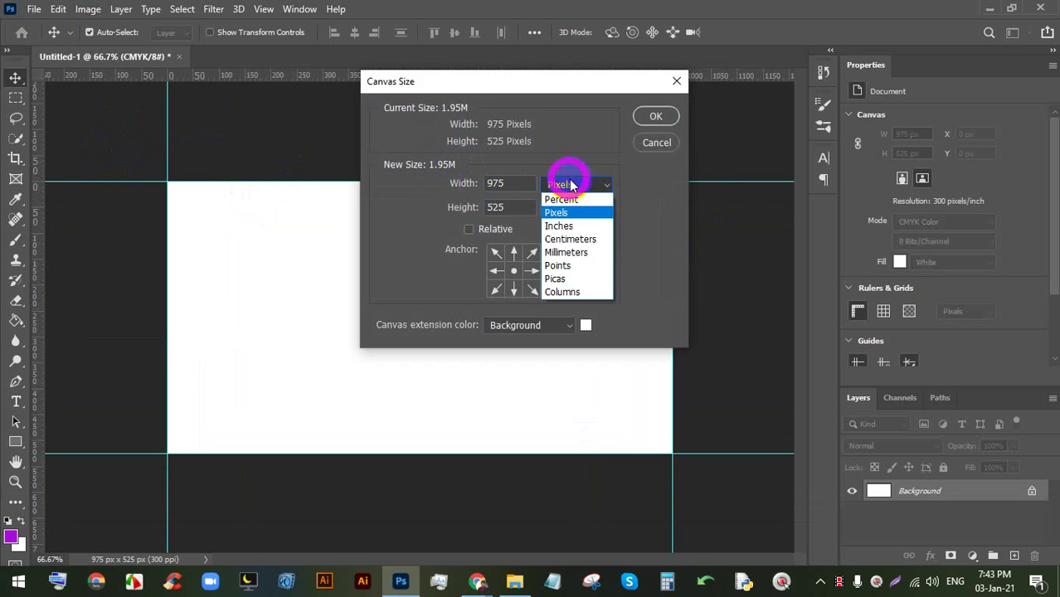
pyautogui.click(560, 226)
pyautogui.click(504, 183)
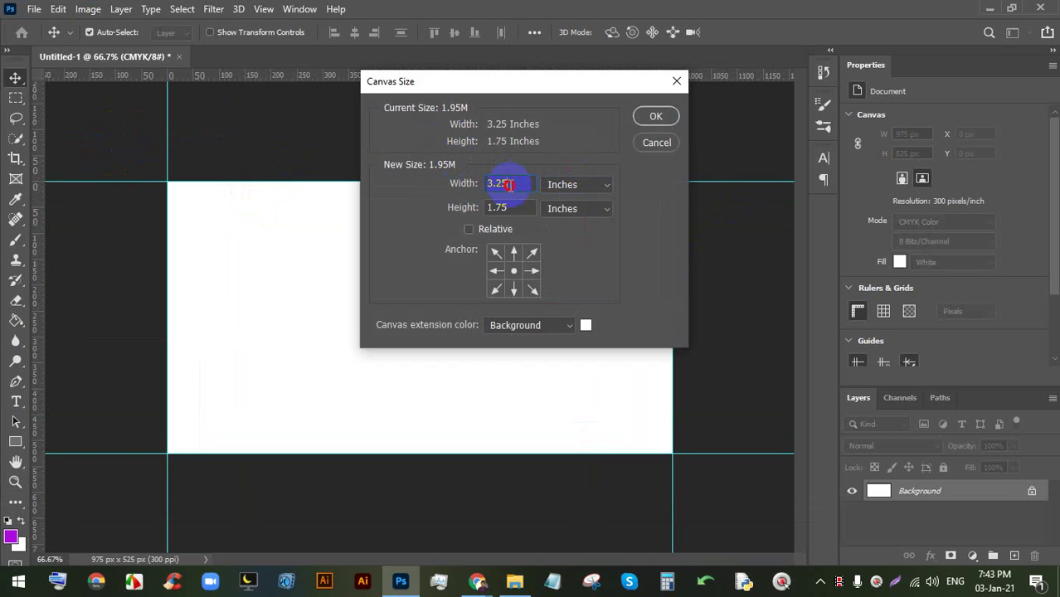
pyautogui.doubleClick(510, 184)
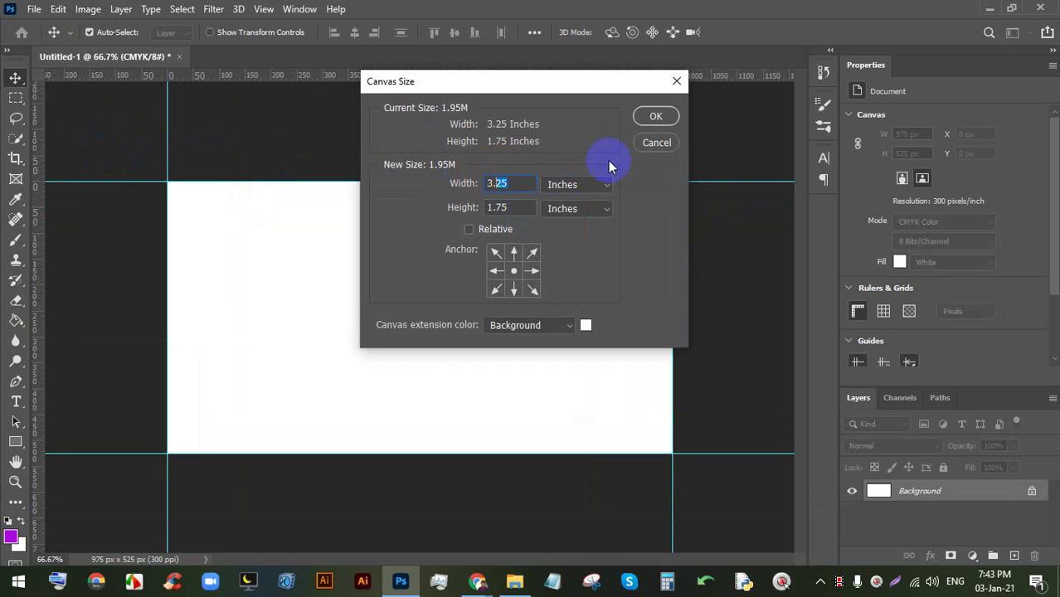
pyautogui.write('50')
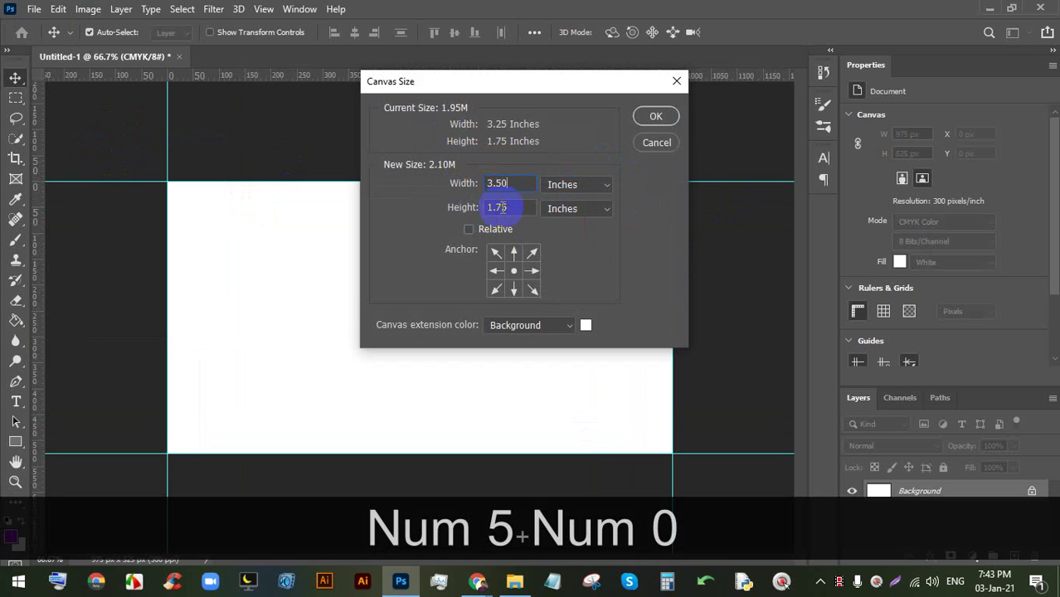
pyautogui.doubleClick(495, 206)
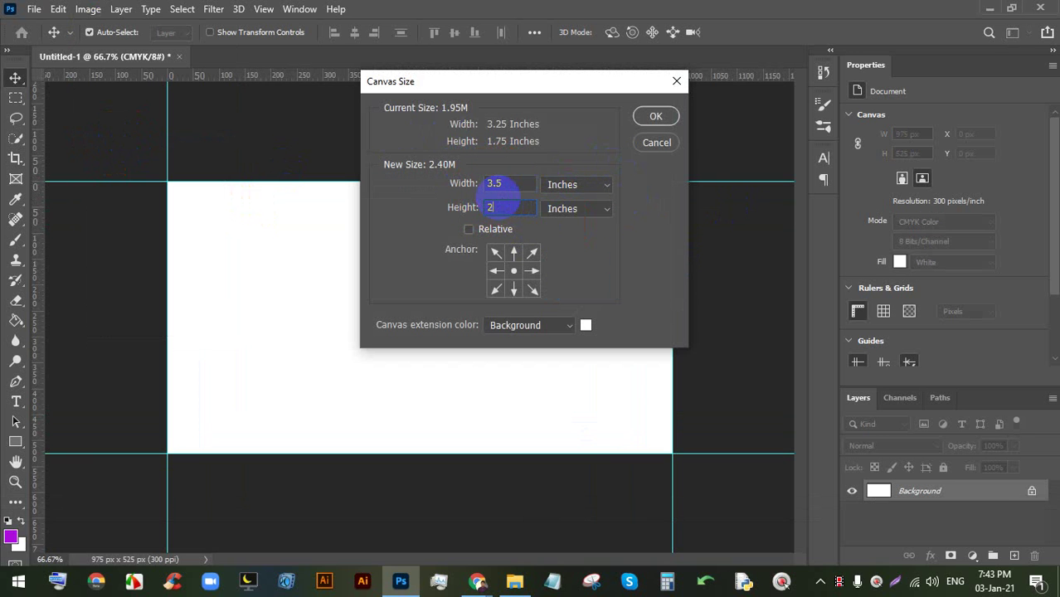
pyautogui.write('25')
pyautogui.click(508, 184)
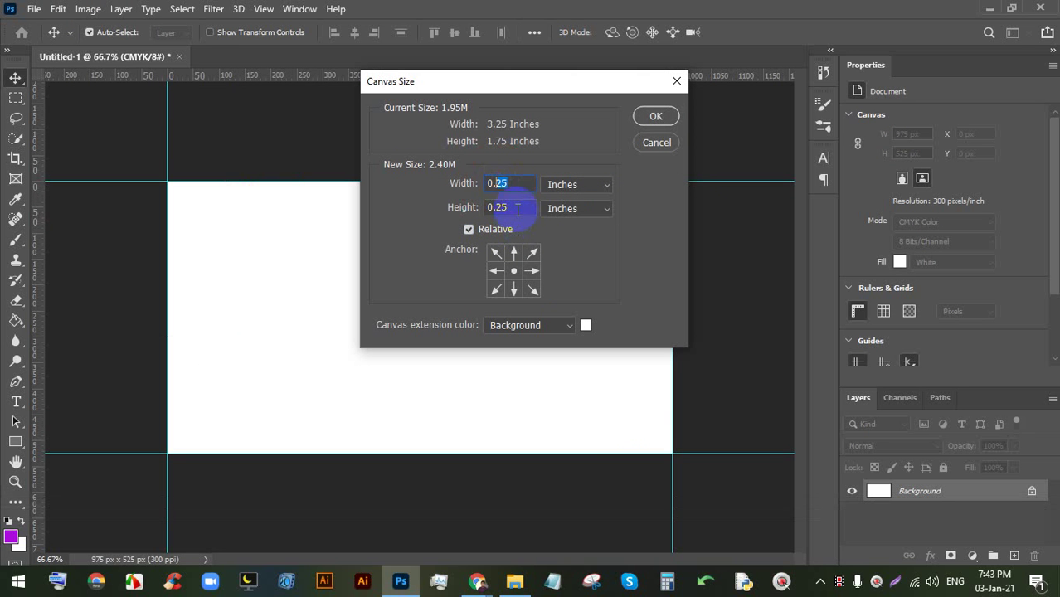
pyautogui.moveTo(519, 209); pyautogui.dragTo(483, 207)
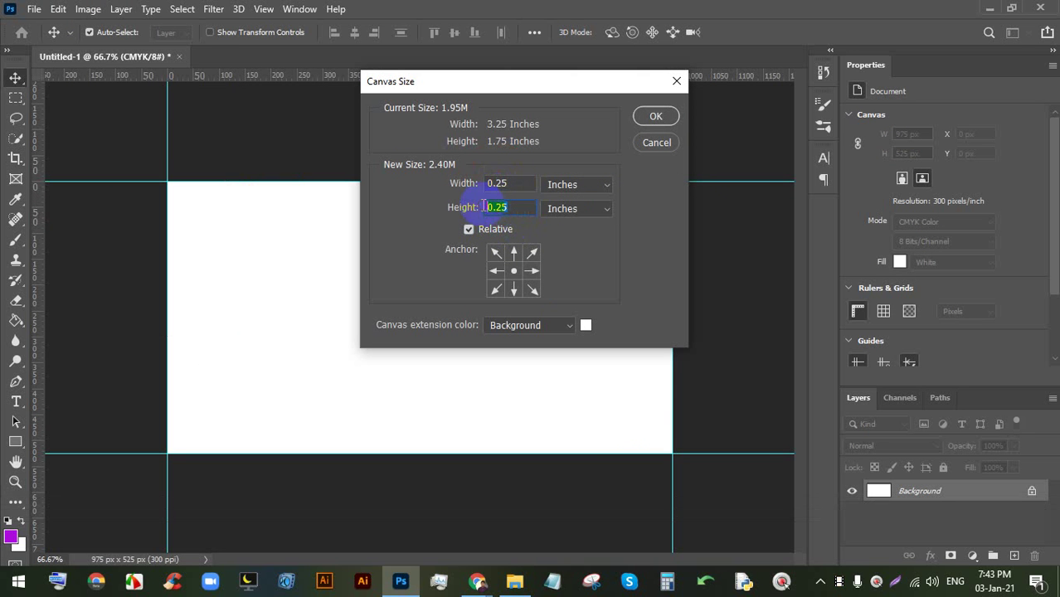
# - Sample white as the extension colour, apply the 1050 × 600 px enlargement, and add a top guide
pyautogui.click(586, 326)
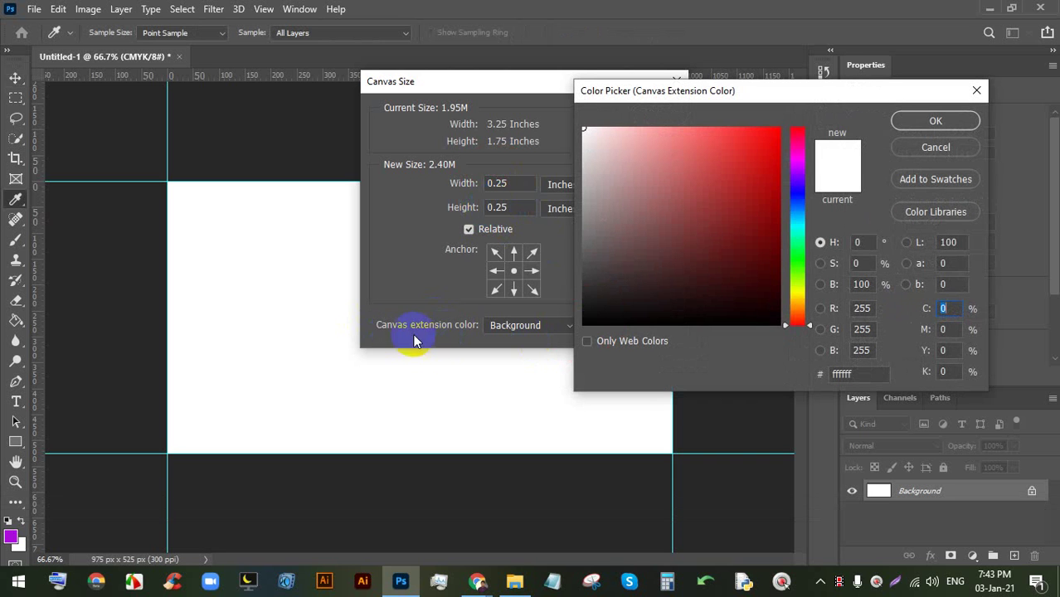
pyautogui.click(277, 246)
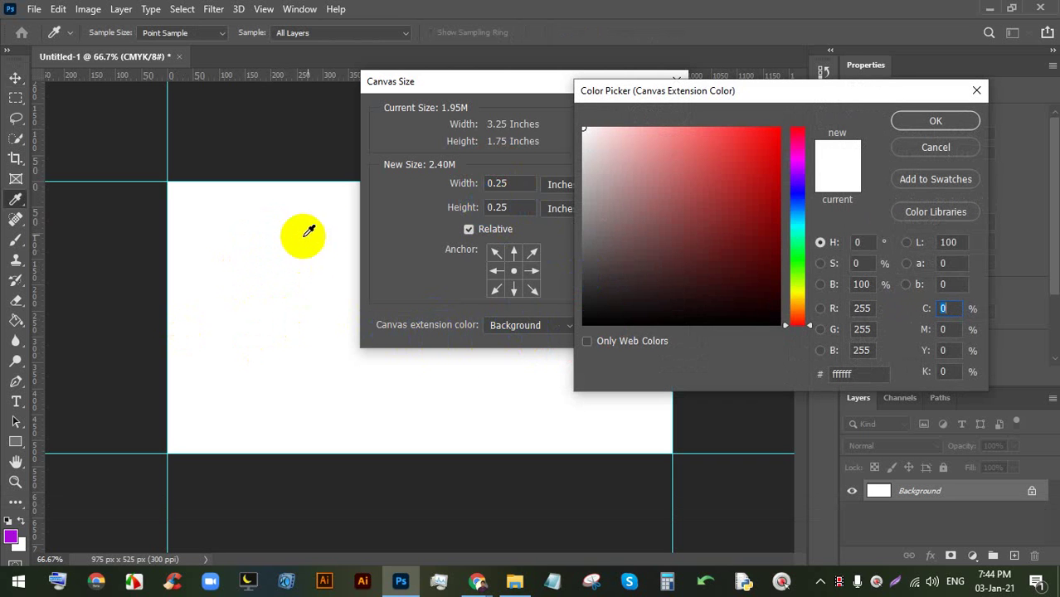
pyautogui.click(909, 122)
pyautogui.click(655, 116)
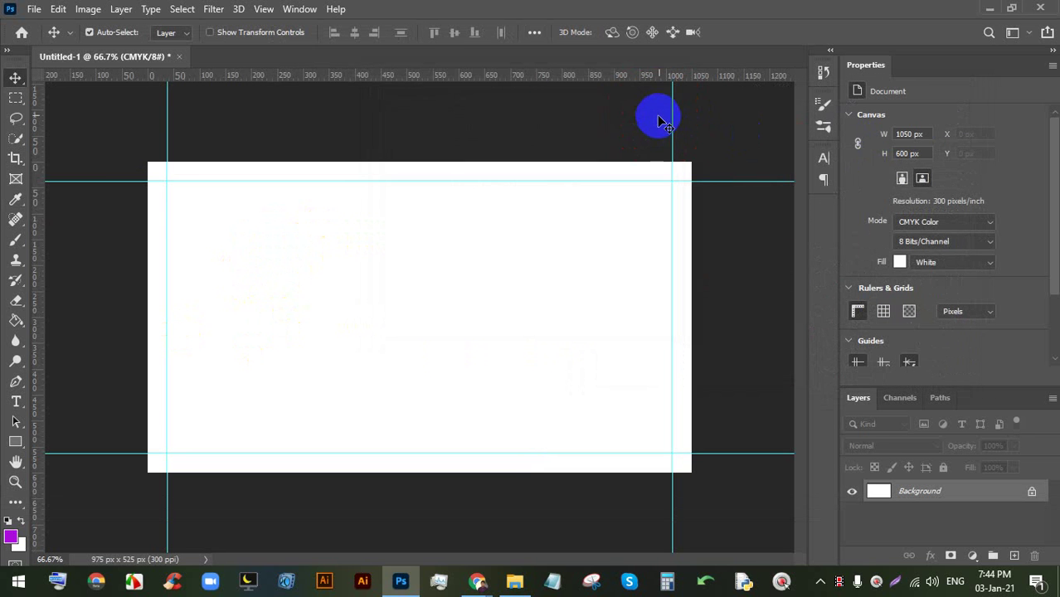
pyautogui.moveTo(624, 74); pyautogui.dragTo(621, 163)
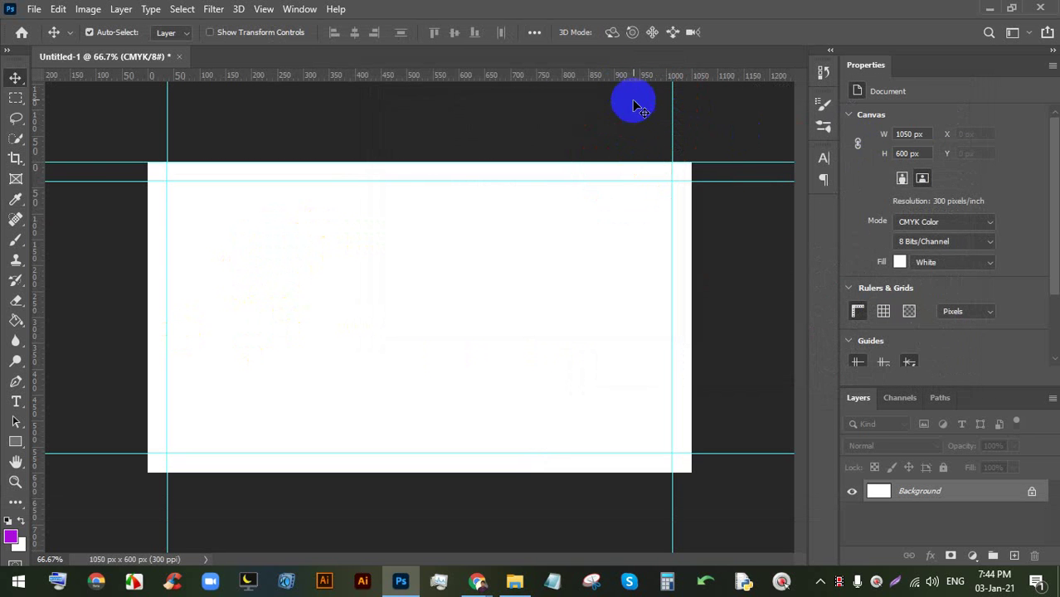
# - Add guides along the right, bottom and left edges of the 1050 × 600 px canvas
pyautogui.moveTo(635, 106); pyautogui.dragTo(690, 200)
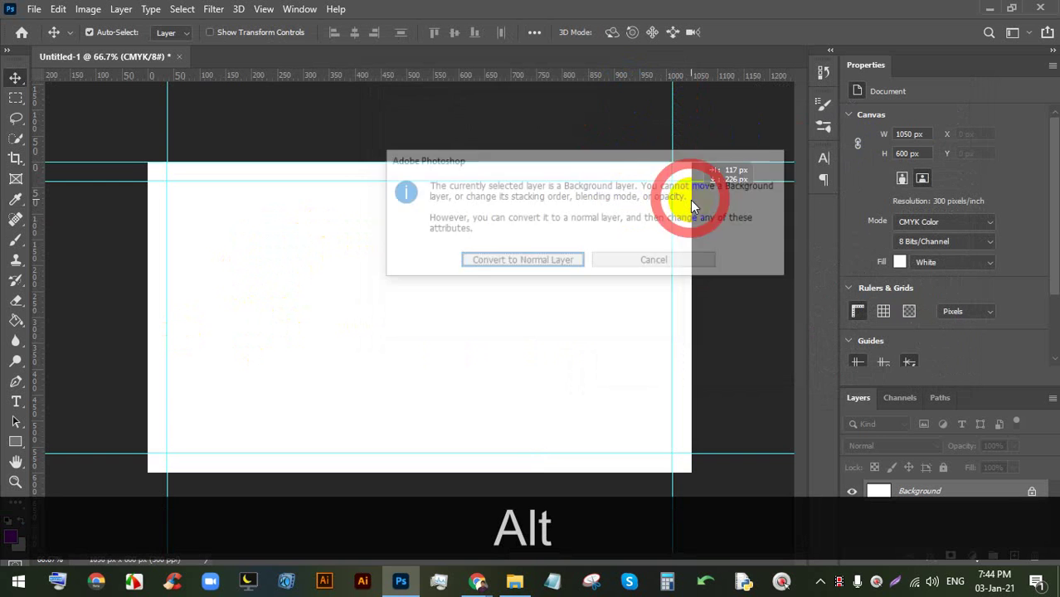
pyautogui.click(635, 258)
pyautogui.moveTo(624, 79); pyautogui.dragTo(685, 227)
pyautogui.press('alt')
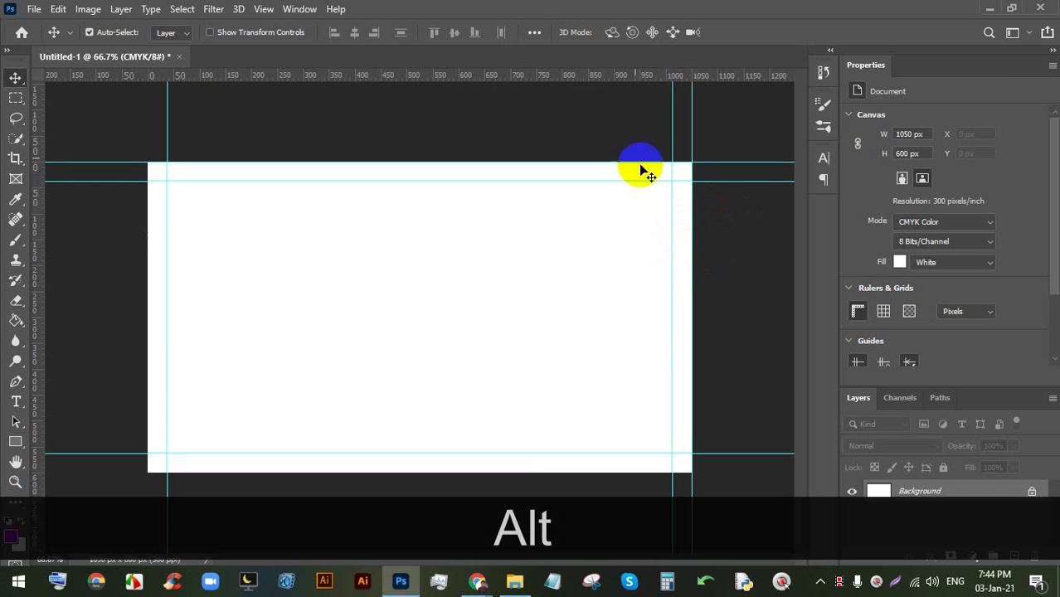
pyautogui.moveTo(575, 77); pyautogui.dragTo(563, 472)
pyautogui.moveTo(355, 77); pyautogui.dragTo(151, 212)
pyautogui.press('alt')
pyautogui.scroll(-5, 270, 246)
pyautogui.scroll(5, 297, 184)
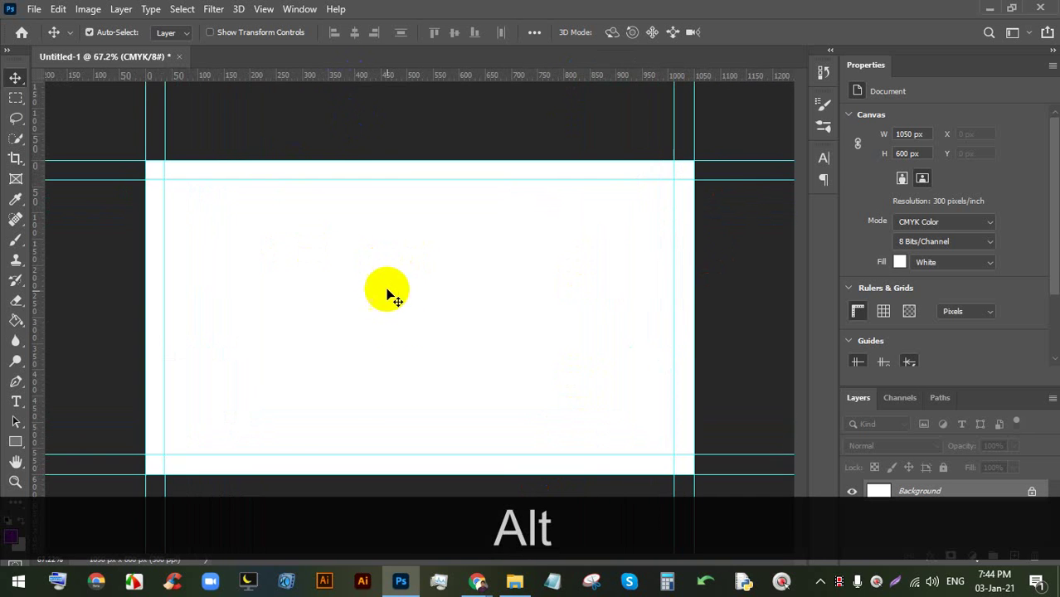
pyautogui.press('space')
pyautogui.moveTo(426, 267); pyautogui.dragTo(472, 216)
pyautogui.hotkey('ctrl', 'alt')
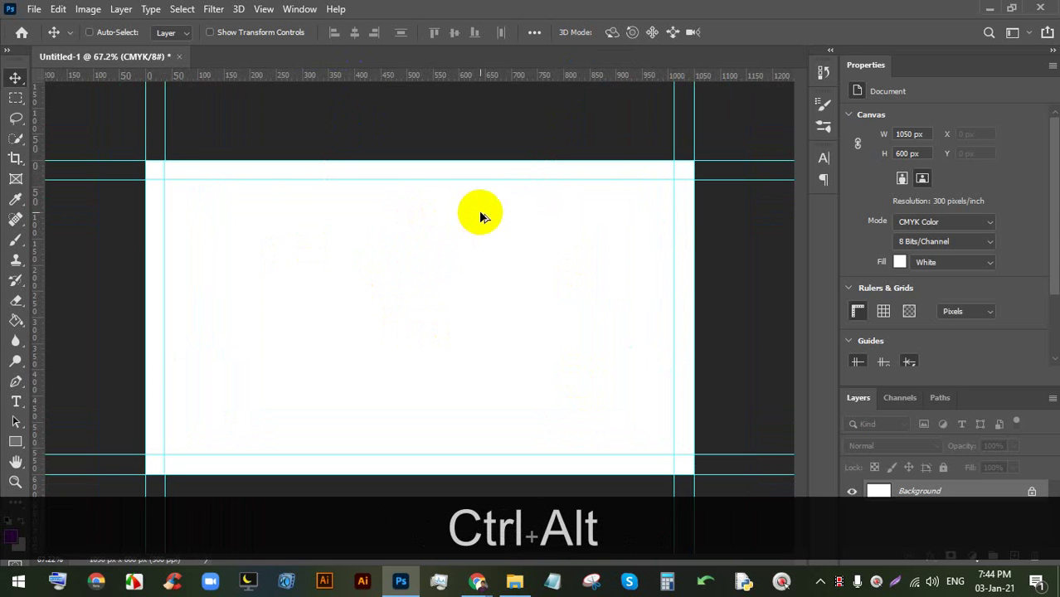
pyautogui.hotkey('ctrl', 'alt', 'c')
# - Set an absolute canvas size of 3.75 × 2.25 inches, giving 1125 × 675 px
pyautogui.click(566, 184)
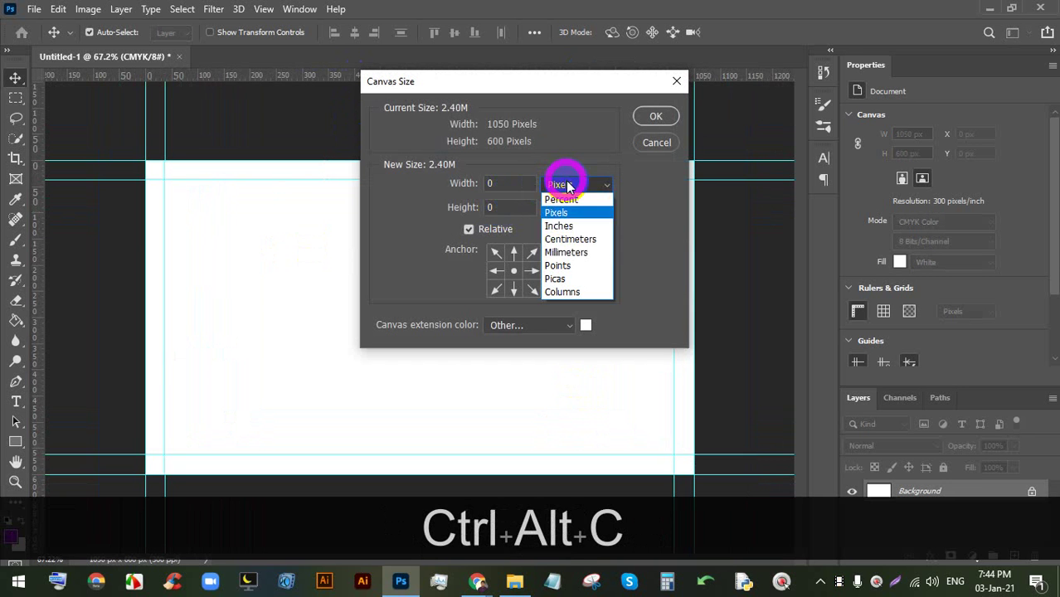
pyautogui.click(562, 226)
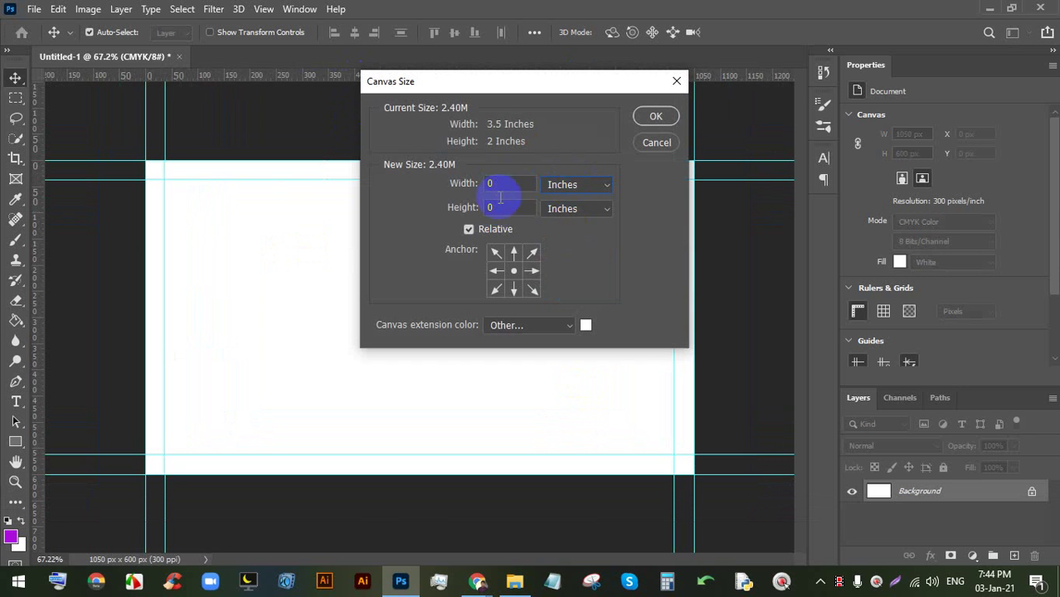
pyautogui.click(498, 233)
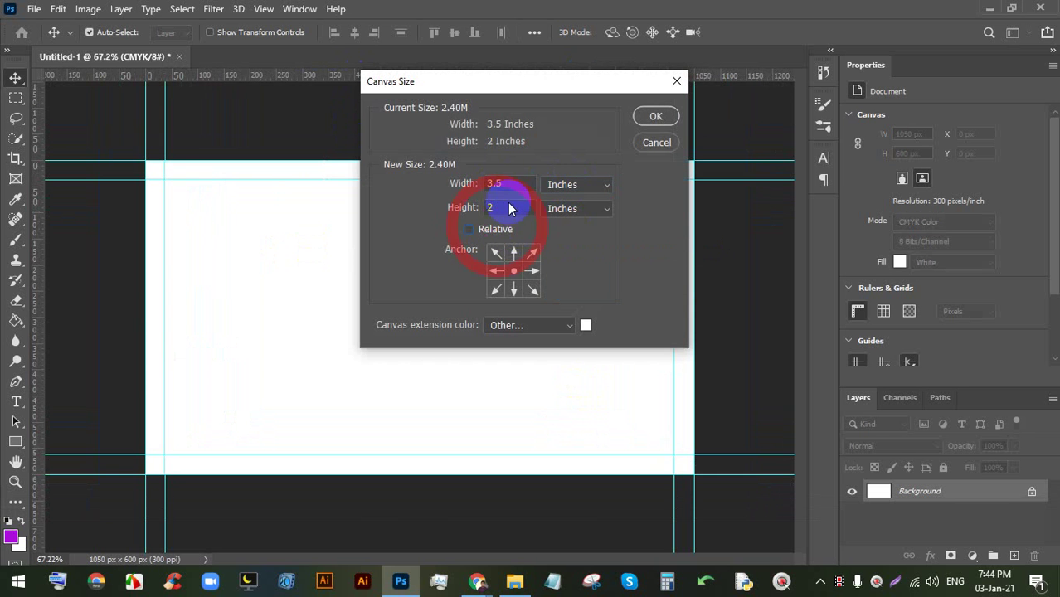
pyautogui.doubleClick(495, 184)
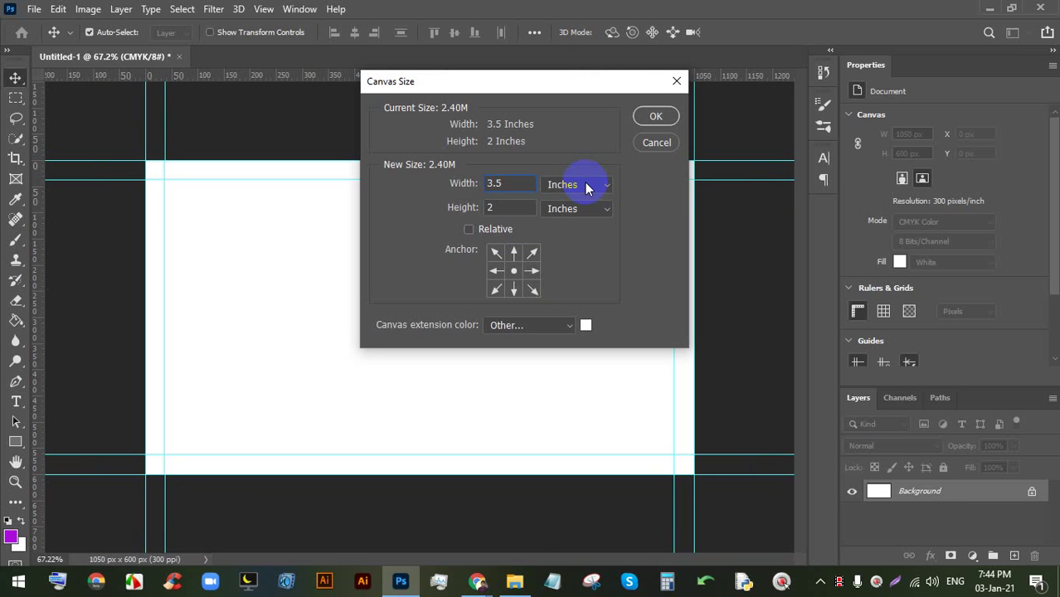
pyautogui.press('BackSpace')
pyautogui.write('75')
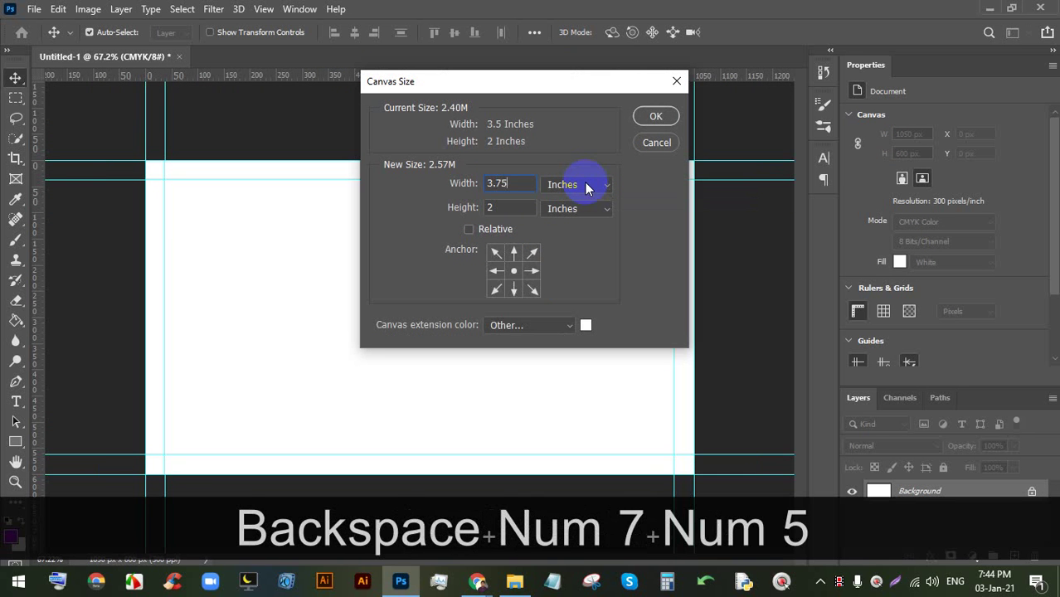
pyautogui.doubleClick(513, 208)
pyautogui.write('2.25')
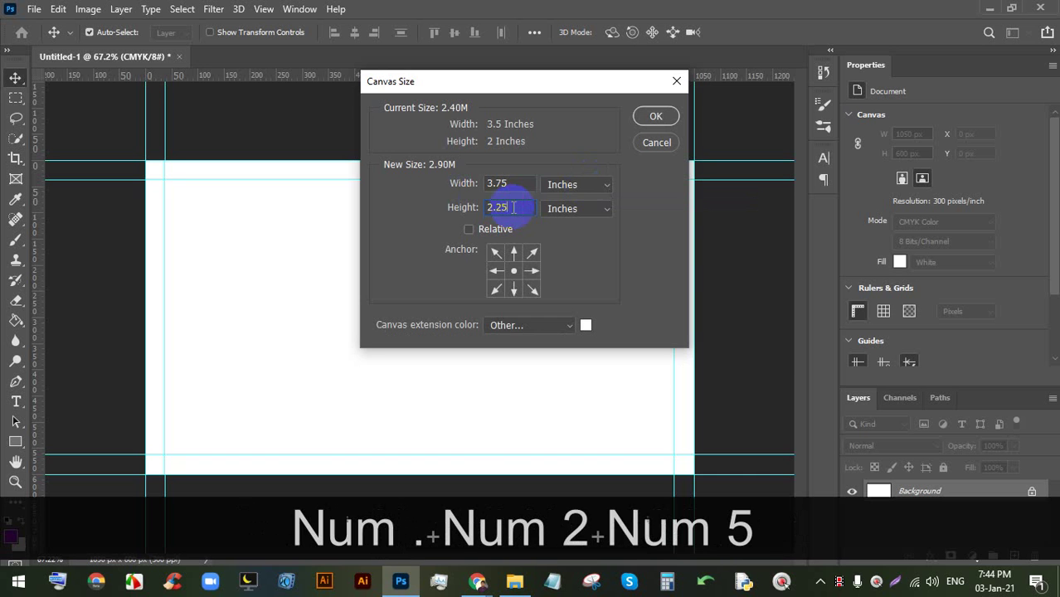
pyautogui.click(652, 117)
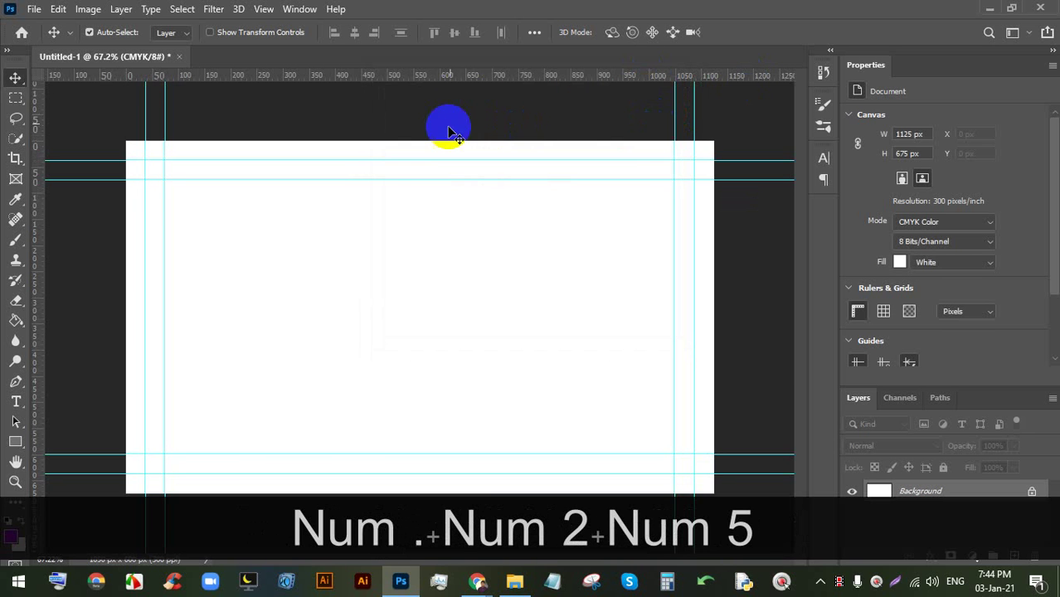
# - Place guides on the top, right, bottom and left edges of the 1125 × 675 px canvas
pyautogui.moveTo(476, 83); pyautogui.dragTo(474, 147)
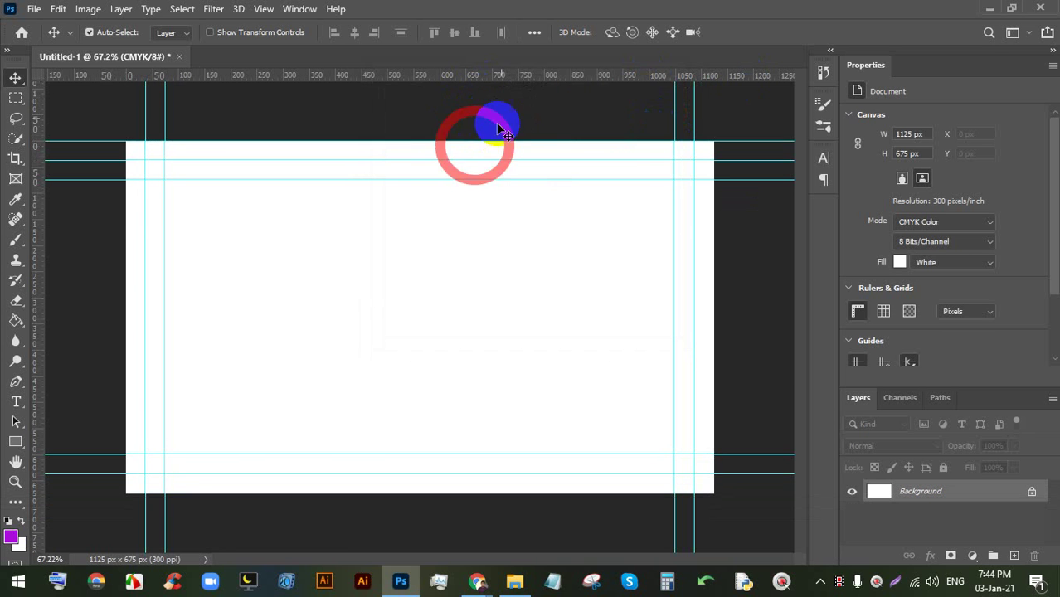
pyautogui.moveTo(526, 78); pyautogui.dragTo(710, 209)
pyautogui.press('alt')
pyautogui.moveTo(492, 80); pyautogui.dragTo(450, 494)
pyautogui.moveTo(42, 247); pyautogui.dragTo(133, 240)
pyautogui.hotkey('ctrl', '-')
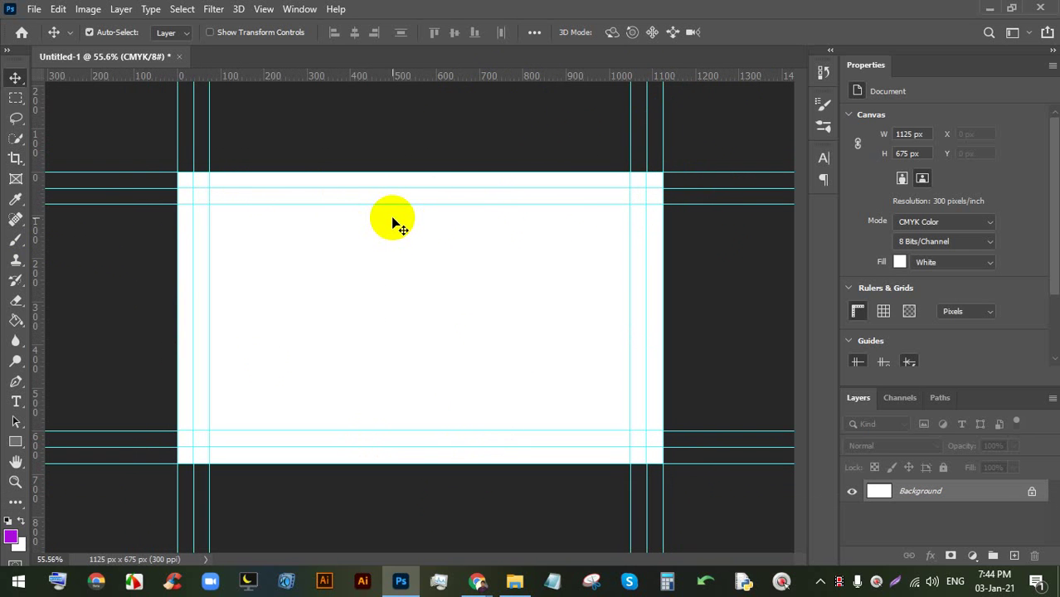
# - Close the Properties panel, unlock the Background layer as Layer 0, and group it as 'BG'
pyautogui.click(1052, 65)
pyautogui.click(1035, 77)
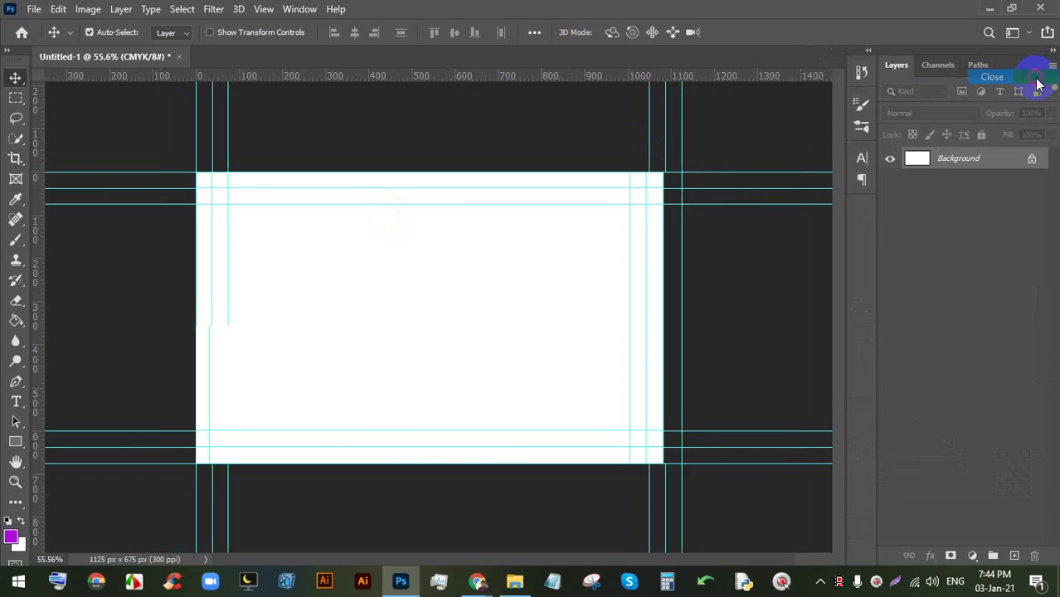
pyautogui.click(1033, 160)
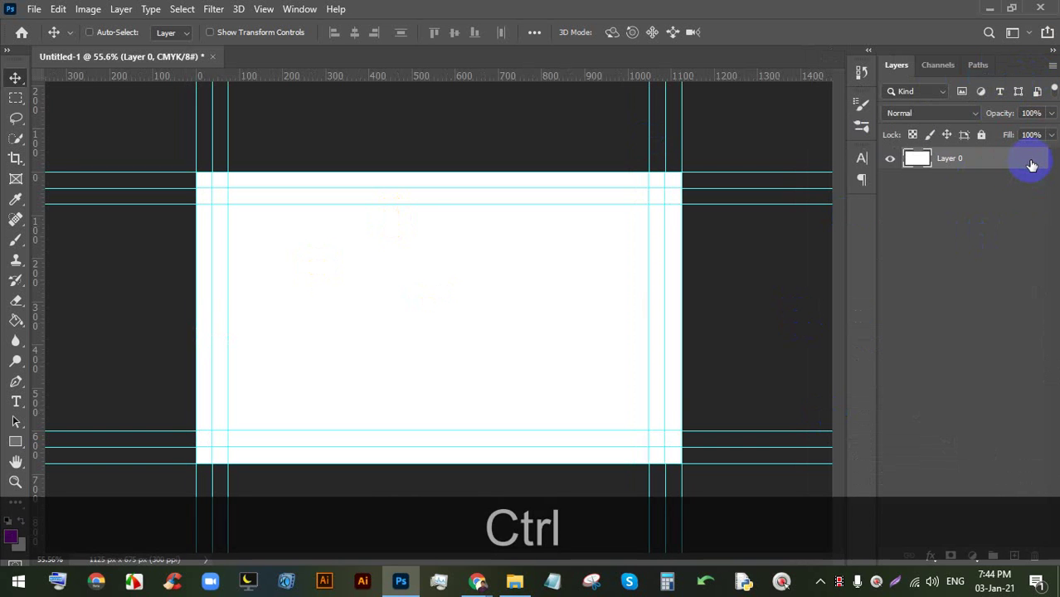
pyautogui.hotkey('ctrl', 'g')
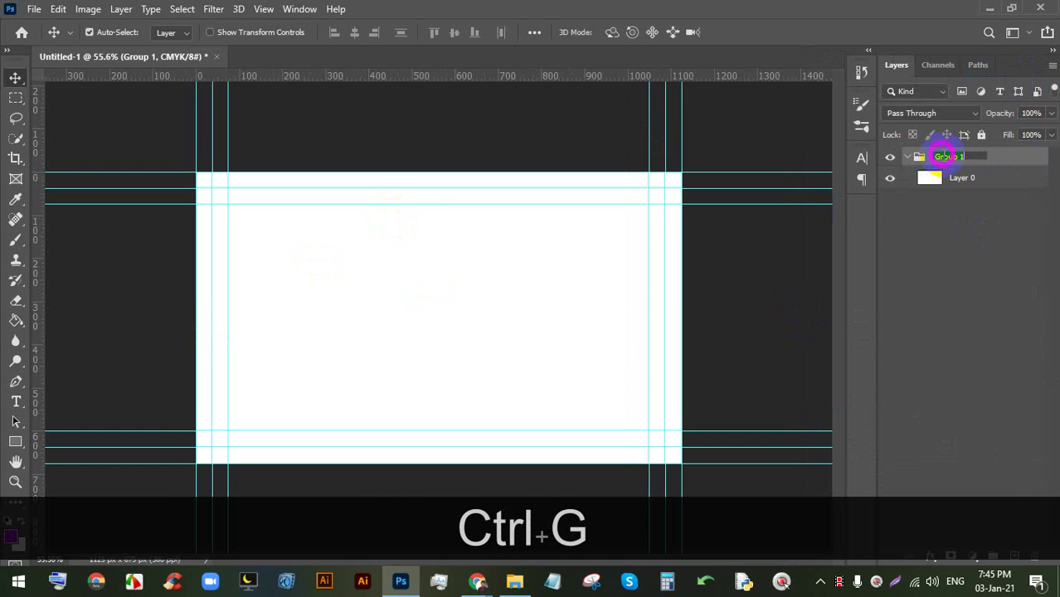
pyautogui.write('BG')
pyautogui.press('Return')
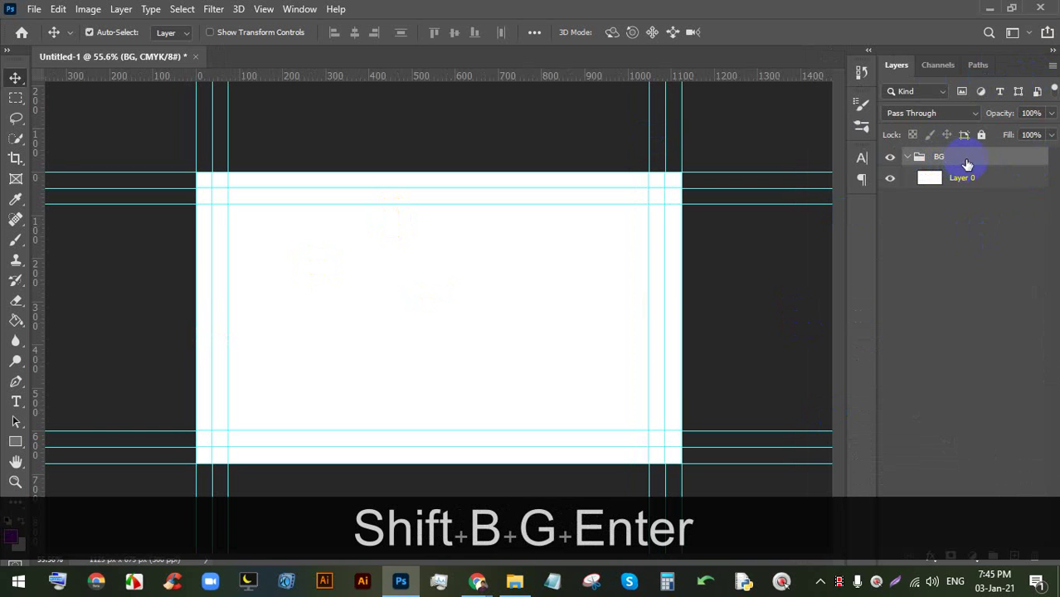
pyautogui.click(11, 443)
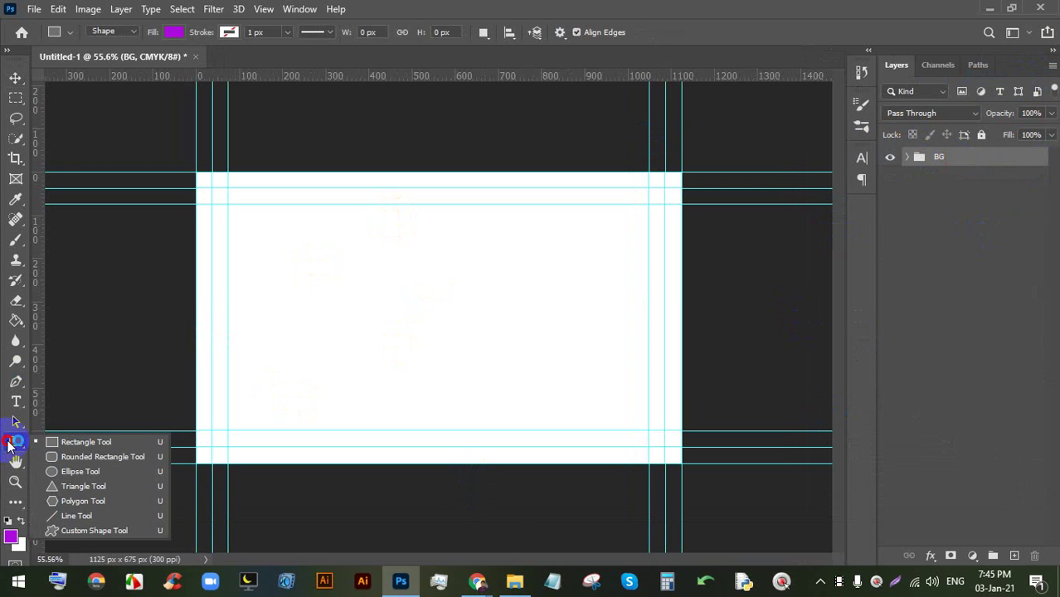
# - Draw a purple rectangle covering the whole card with the Rectangle Tool
pyautogui.click(112, 440)
pyautogui.moveTo(195, 173); pyautogui.dragTo(681, 463)
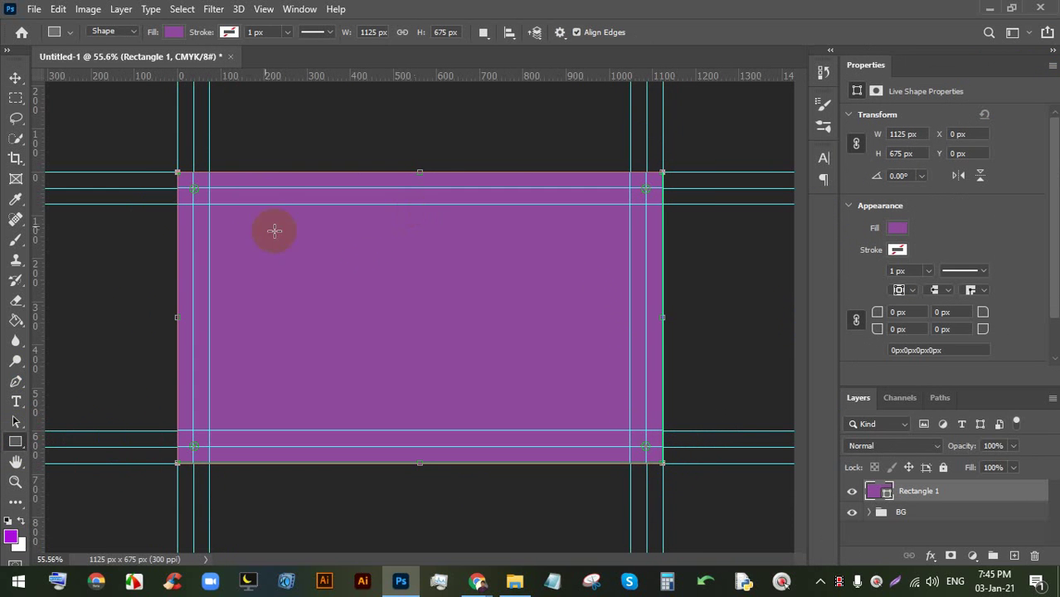
pyautogui.scroll(3, 274, 231)
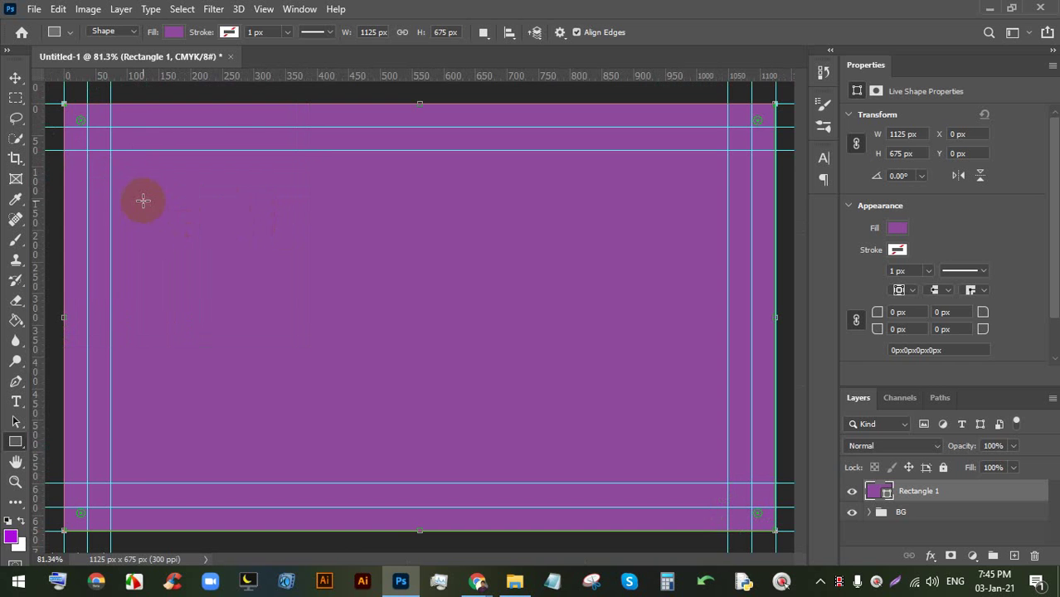
# - Use Exclude Overlapping Shapes to cut out the 1050 × 600 px centre, then close Properties
pyautogui.click(484, 33)
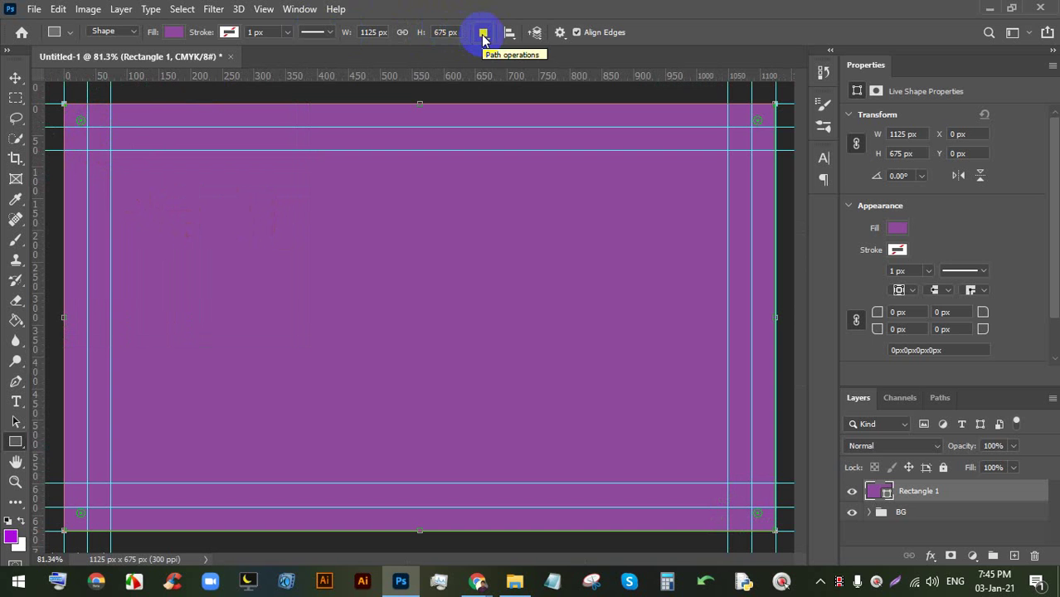
pyautogui.click(484, 38)
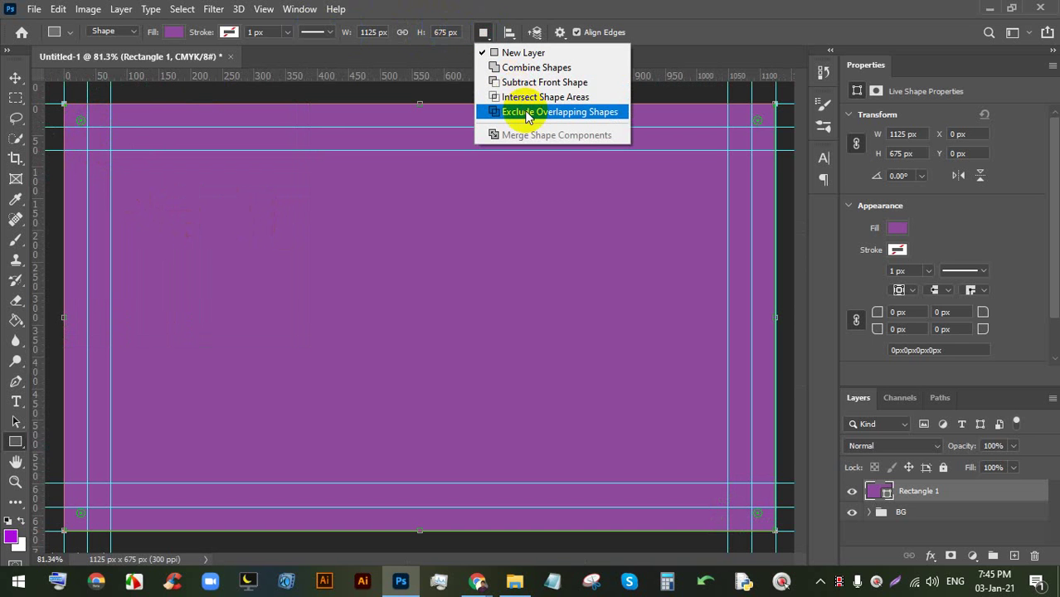
pyautogui.click(568, 112)
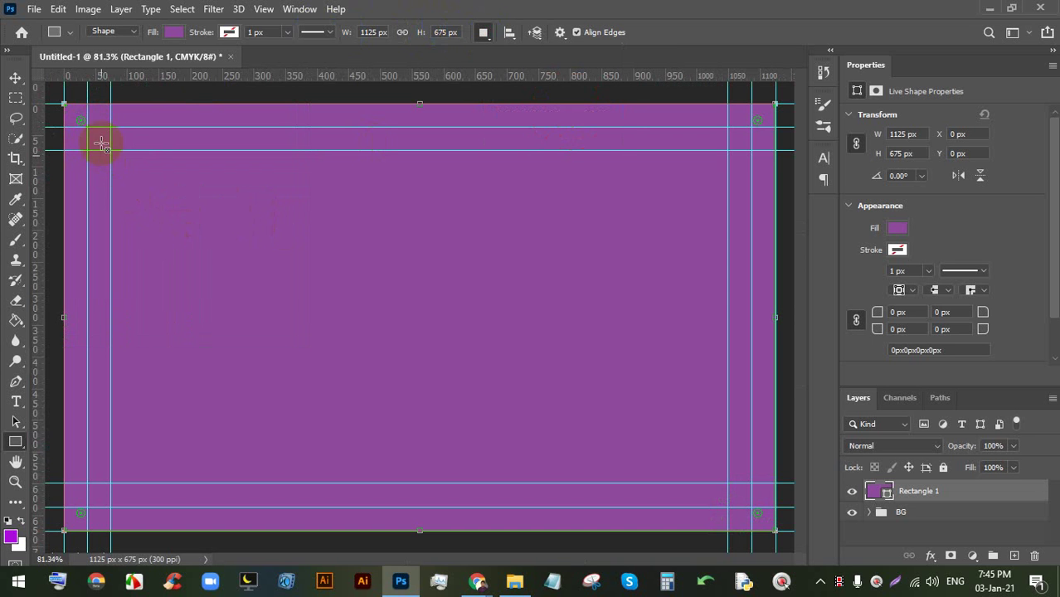
pyautogui.moveTo(88, 128); pyautogui.dragTo(751, 504)
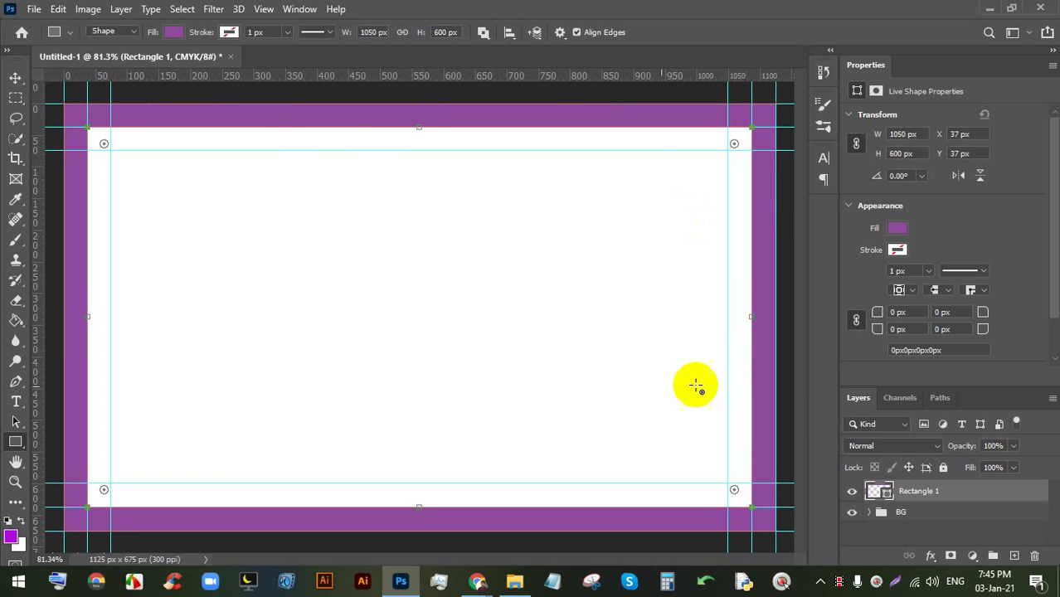
pyautogui.click(1053, 64)
pyautogui.click(962, 95)
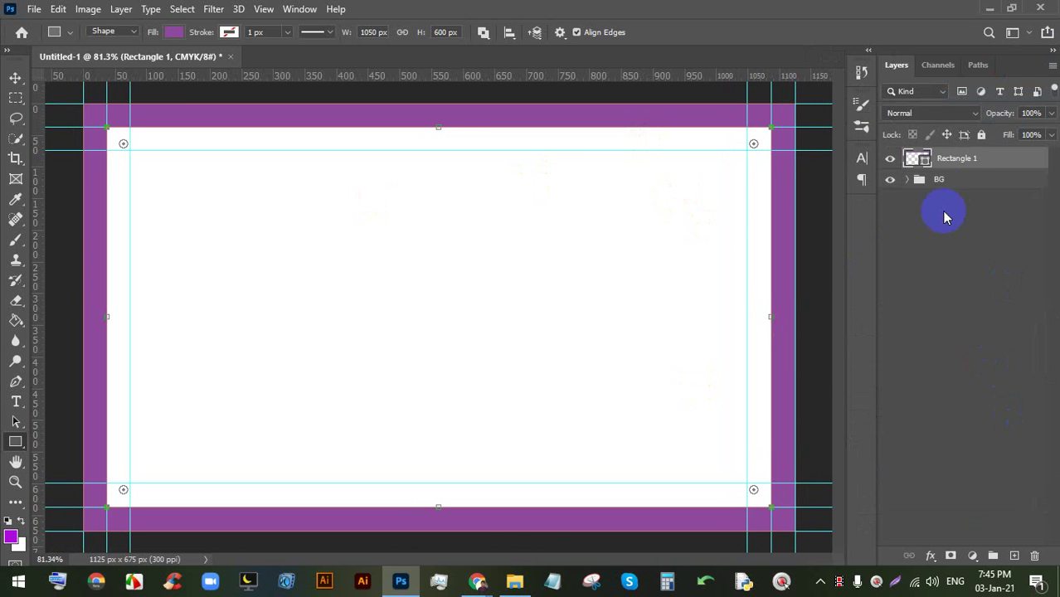
# - Group the purple frame into a collapsed group named 'Bleed'
pyautogui.hotkey('ctrl', 'g')
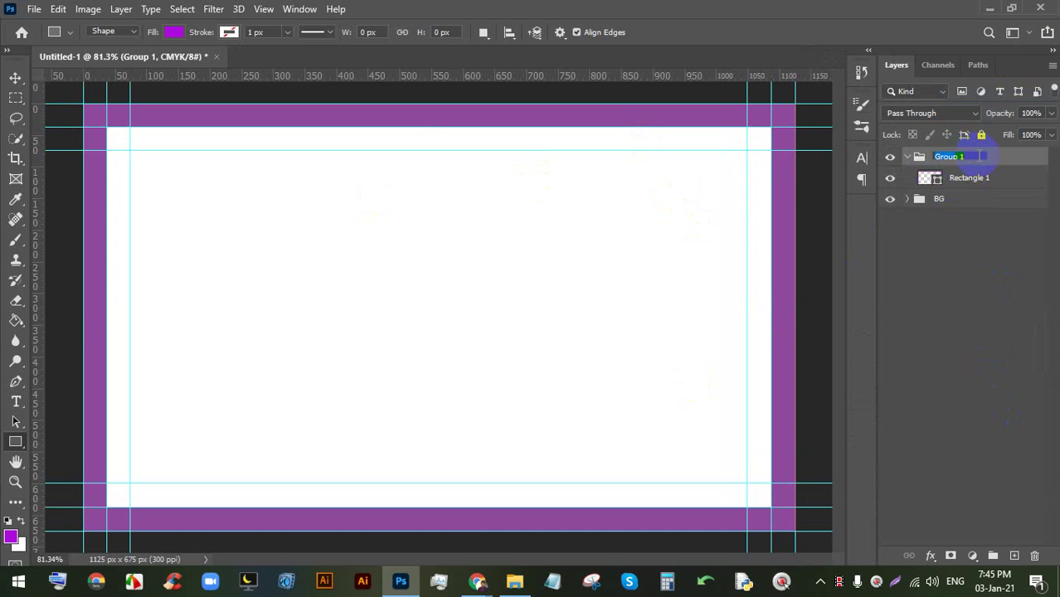
pyautogui.write('Blee')
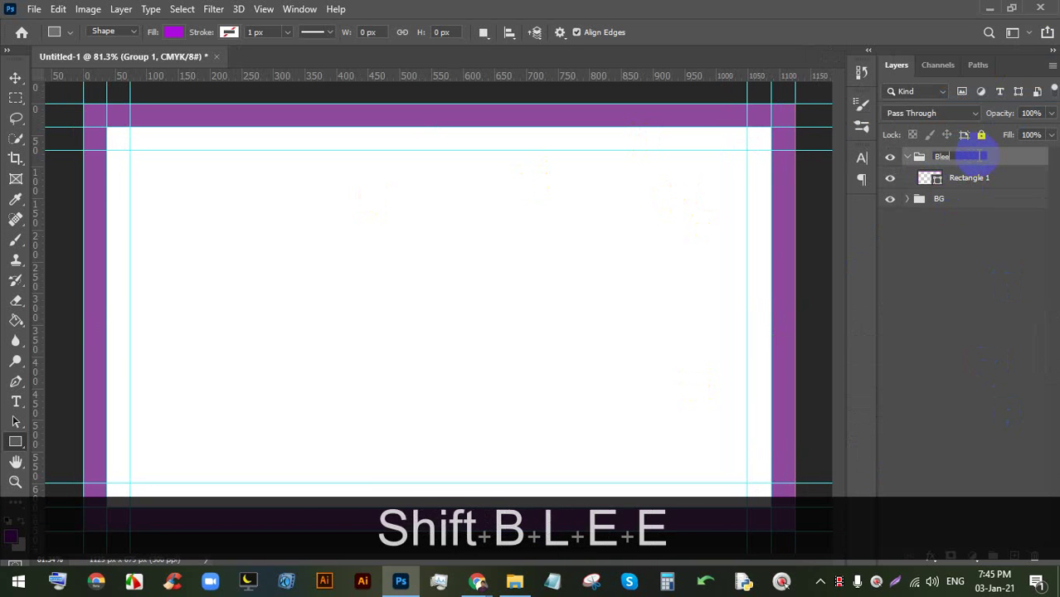
pyautogui.write('d')
pyautogui.press('Return')
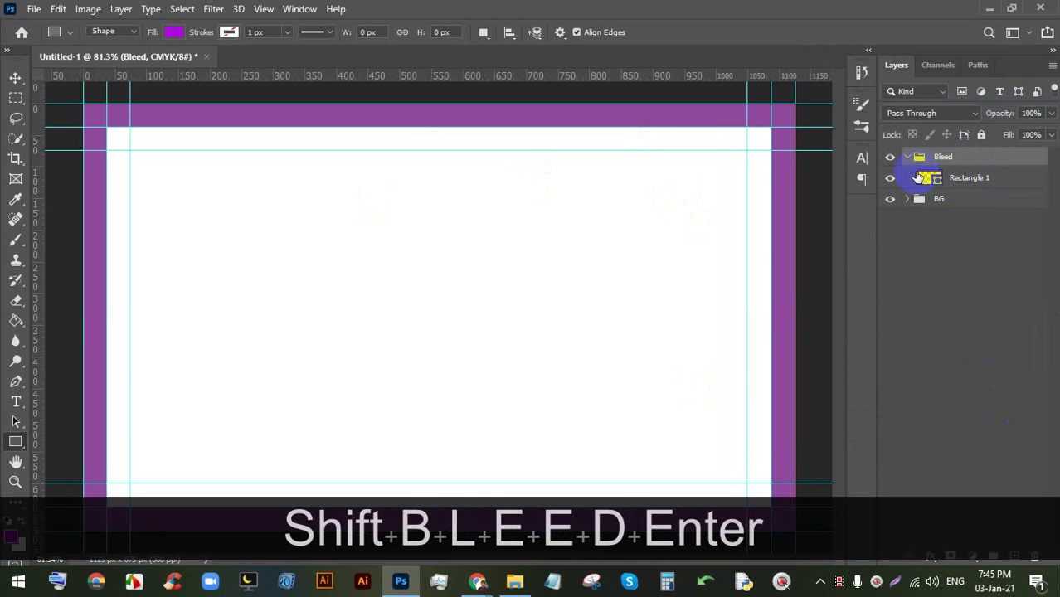
pyautogui.click(907, 157)
# - Save the document on the computer as BC.psd, replacing the existing file
pyautogui.hotkey('ctrl', 's')
pyautogui.hotkey('ctrl', 's')
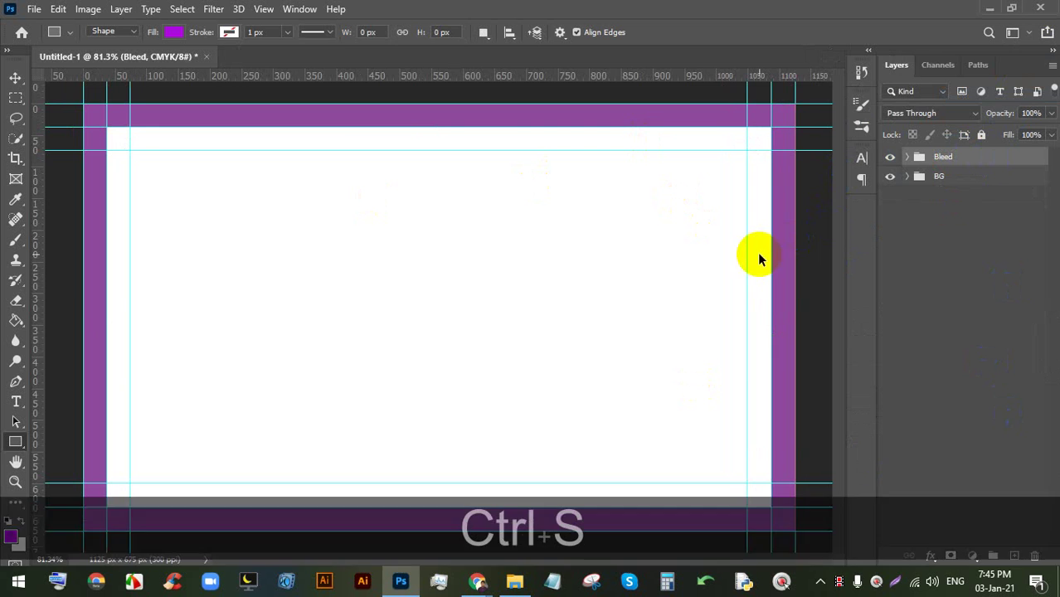
pyautogui.click(612, 415)
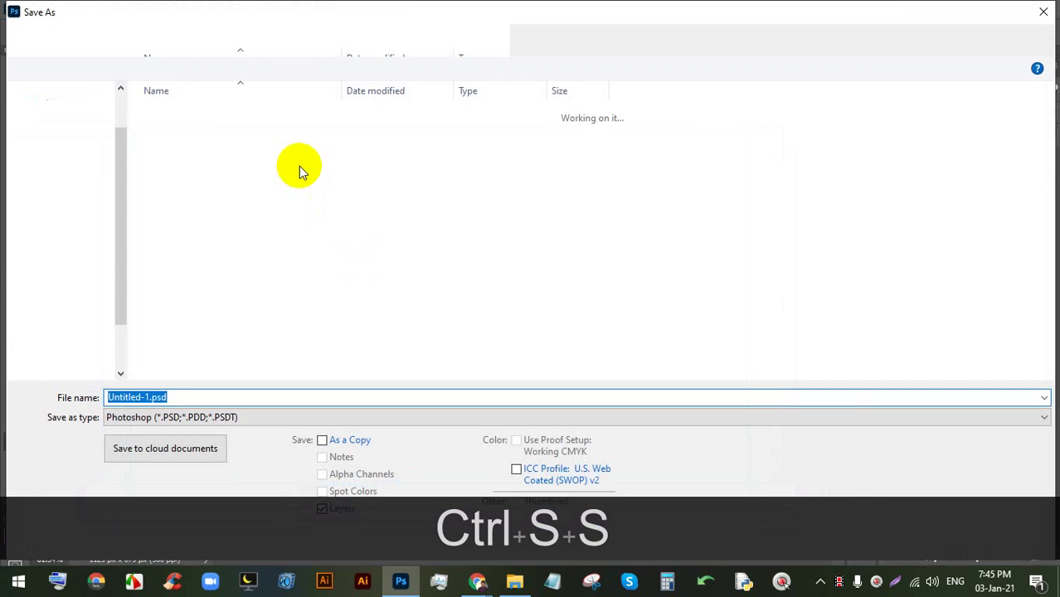
pyautogui.click(213, 173)
pyautogui.press('Return')
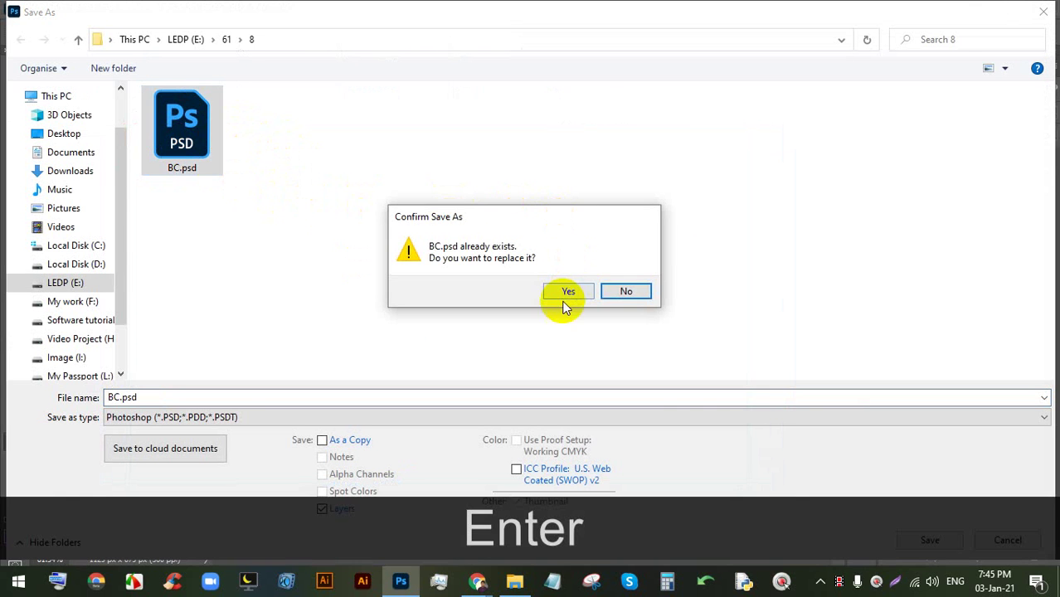
pyautogui.click(568, 292)
pyautogui.click(693, 157)
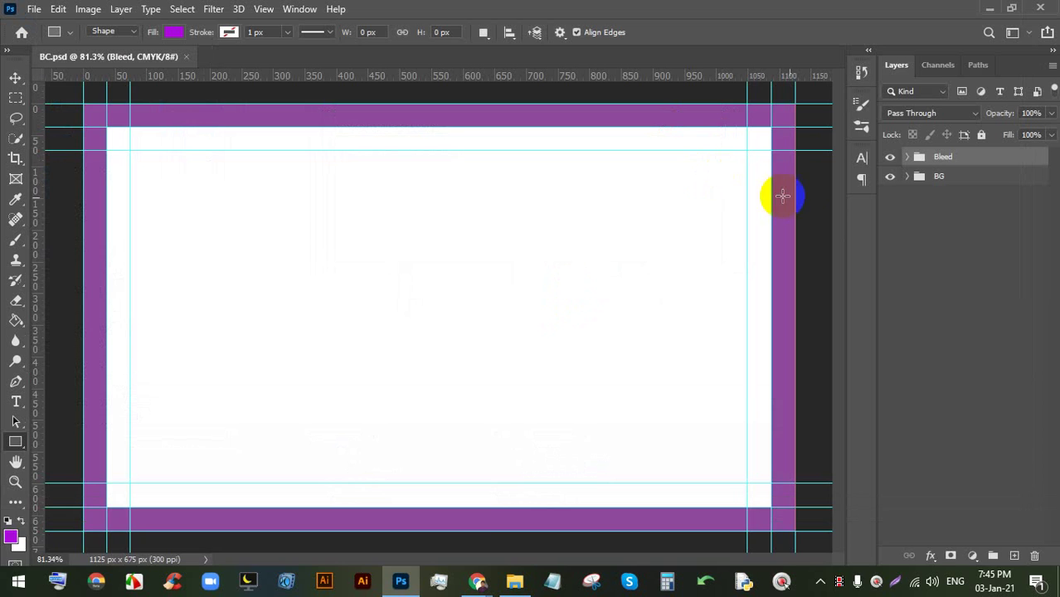
pyautogui.hotkey('ctrl', 's')
pyautogui.hotkey('ctrl', 's')
pyautogui.hotkey('ctrl', 's')
# - Create a Lorem Ipsum placeholder text layer in the upper middle of the card
pyautogui.scroll(-1, 543, 278)
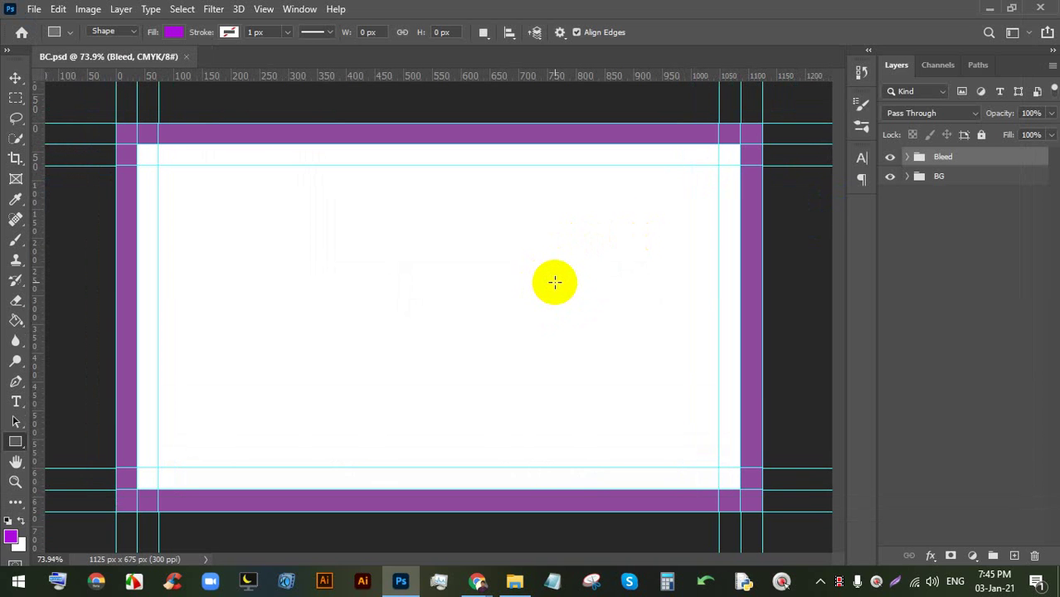
pyautogui.scroll(1, 554, 278)
pyautogui.press('space')
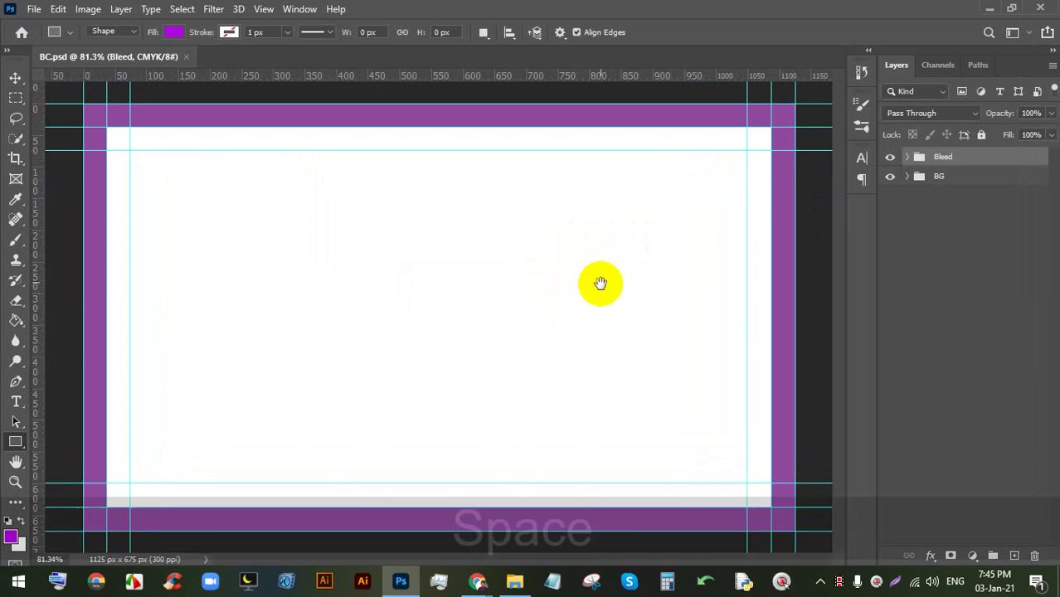
pyautogui.scroll(1, 502, 264)
pyautogui.click(501, 262)
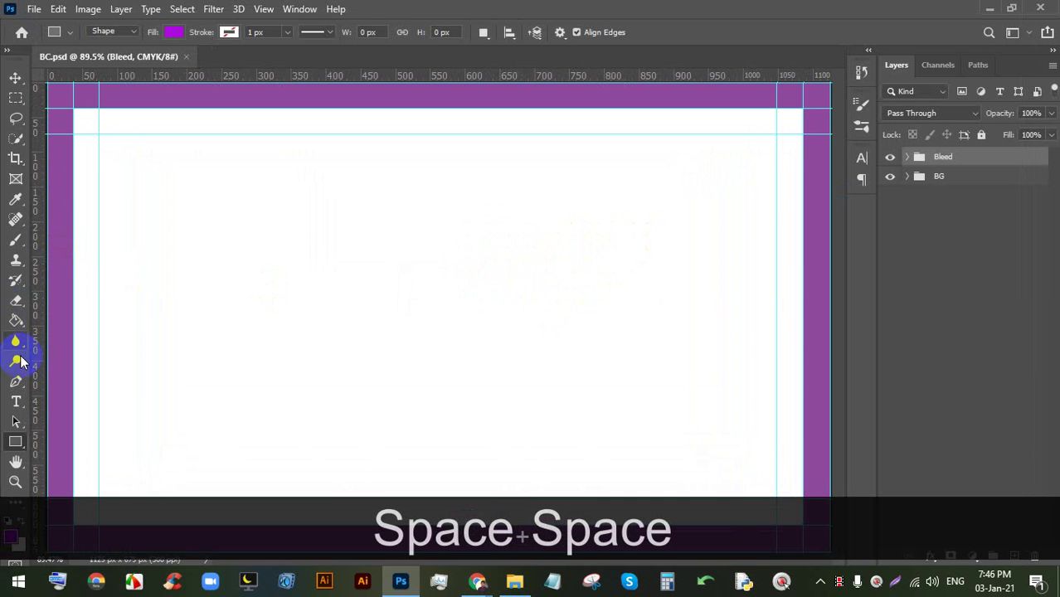
pyautogui.click(16, 400)
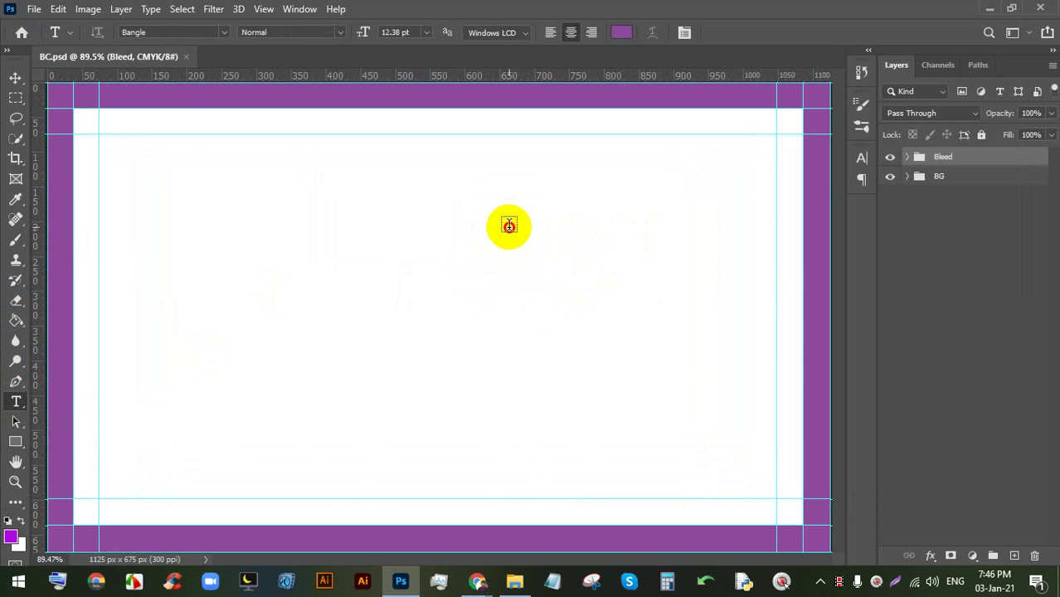
pyautogui.click(509, 225)
# - Nudge the placeholder text slightly right, then bring up the Google Meet window
pyautogui.moveTo(525, 261); pyautogui.dragTo(546, 265)
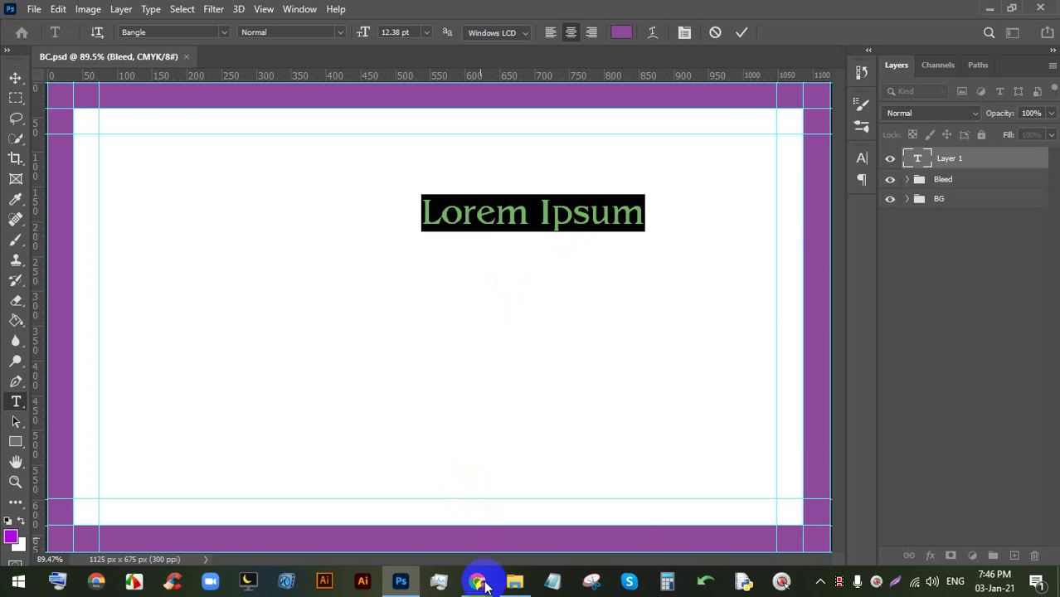
pyautogui.click(478, 581)
pyautogui.click(438, 525)
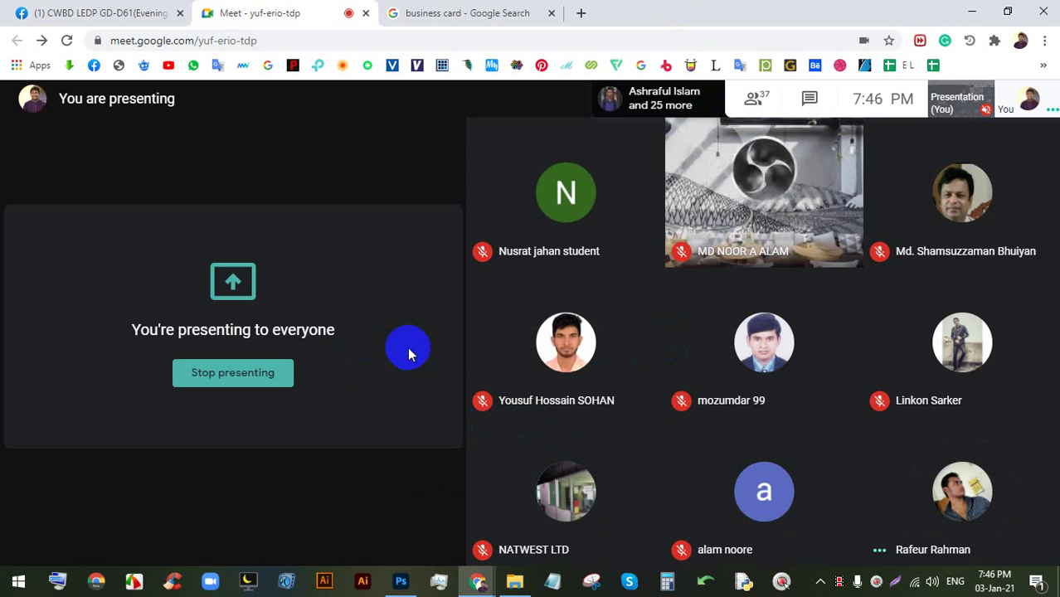
# - Switch from the Google Meet window back to Photoshop showing BC.psd
pyautogui.click(400, 581)
# - Set the Lorem Ipsum text size to 5.5 pt
pyautogui.doubleClick(540, 218)
pyautogui.click(388, 37)
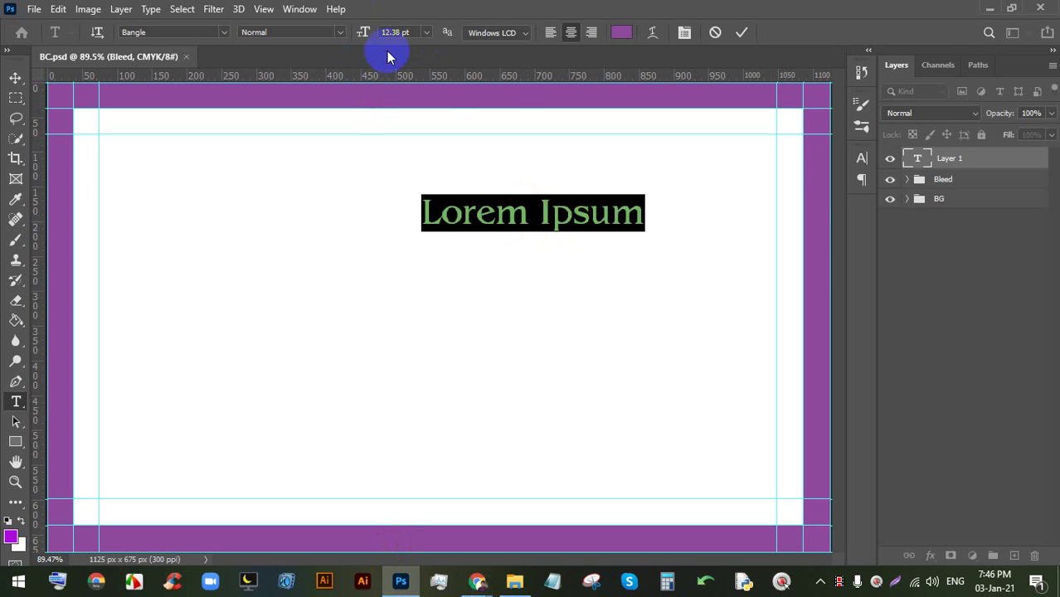
pyautogui.click(425, 32)
pyautogui.click(409, 117)
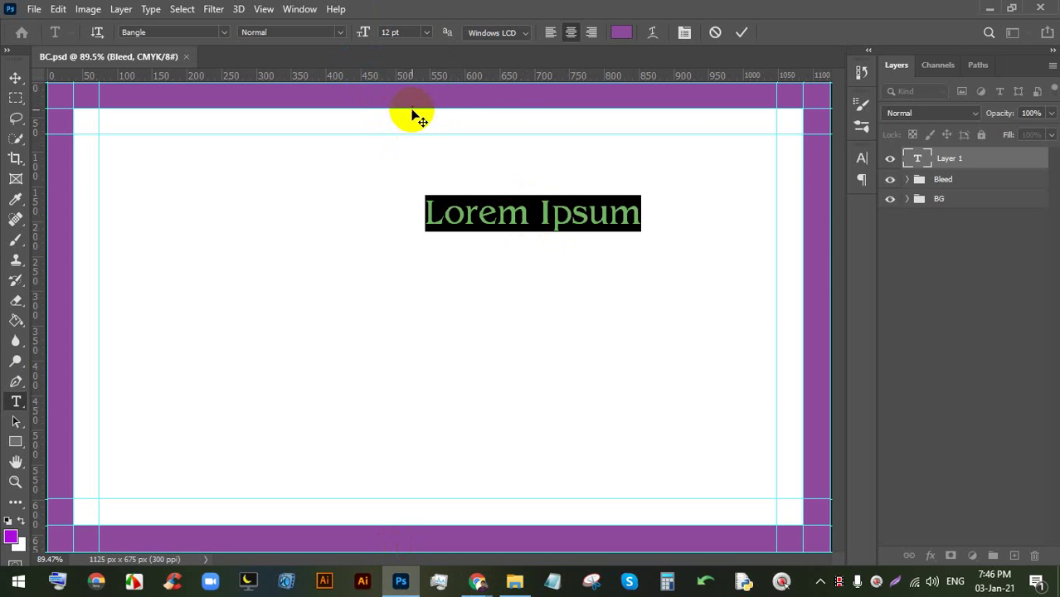
pyautogui.click(396, 33)
pyautogui.click(368, 33)
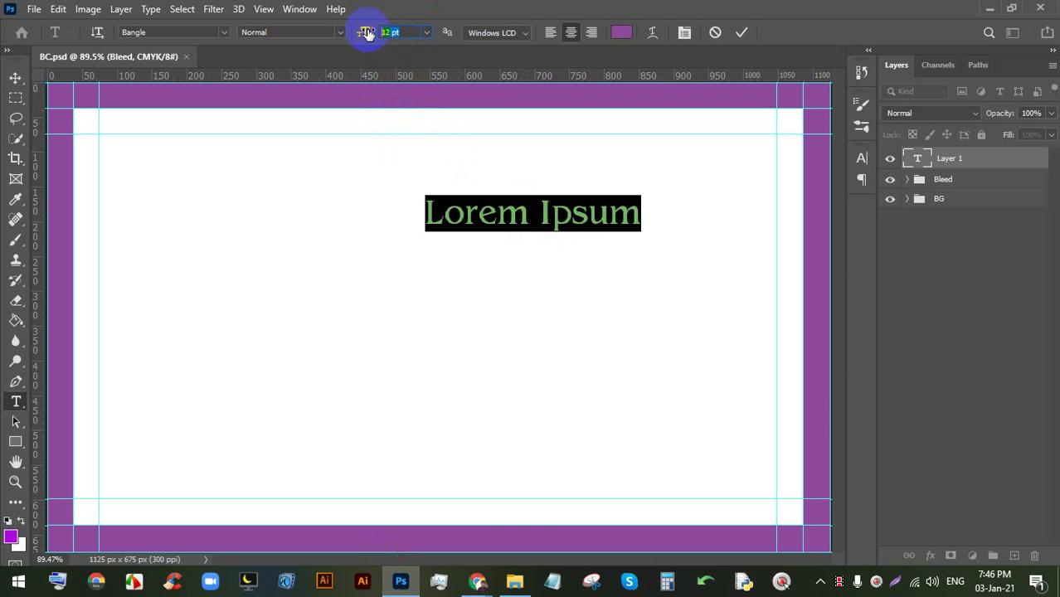
pyautogui.write('5.5')
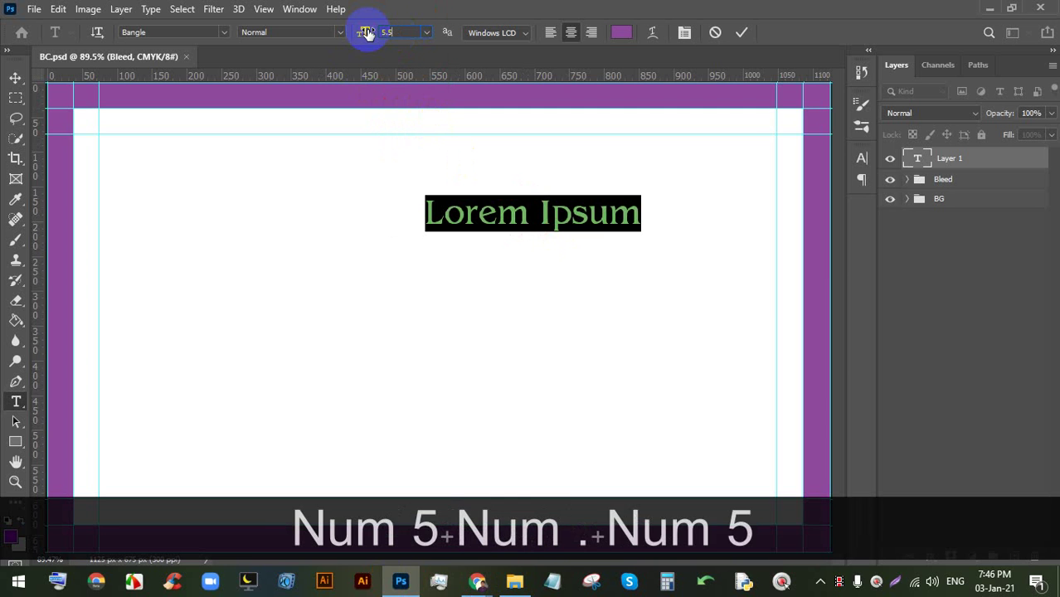
pyautogui.press('Return')
# - Commit the Lorem Ipsum text edit and bring up Chrome's windows
pyautogui.scroll(2, 536, 217)
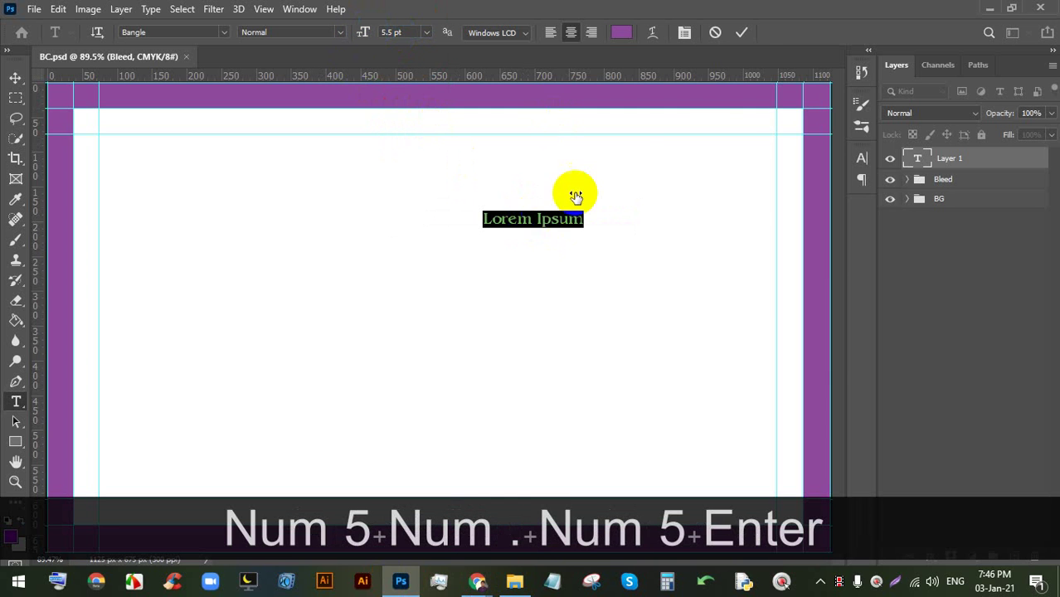
pyautogui.click(742, 33)
pyautogui.scroll(-1, 523, 207)
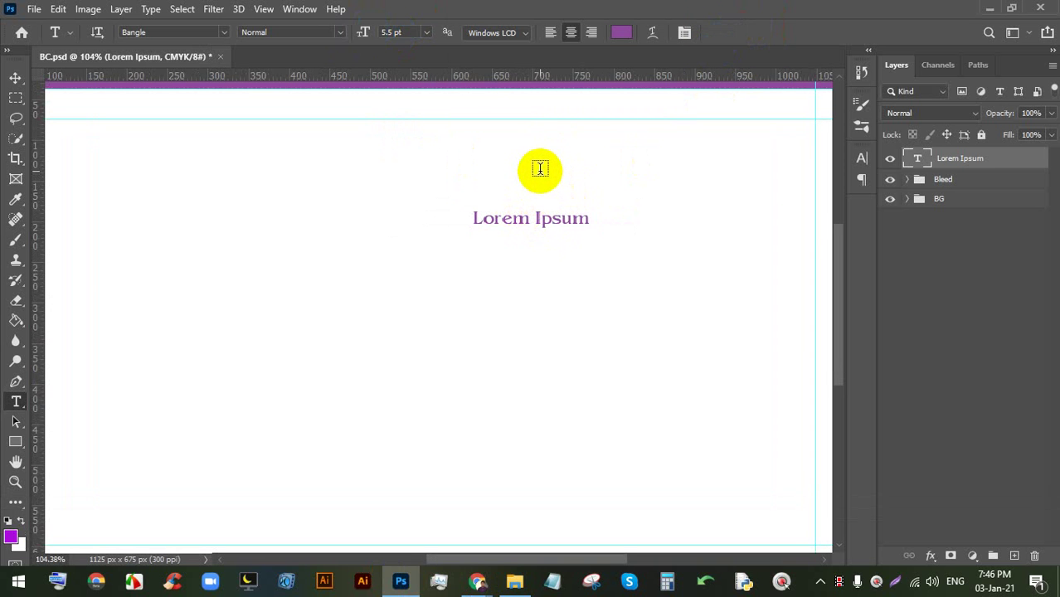
pyautogui.click(477, 581)
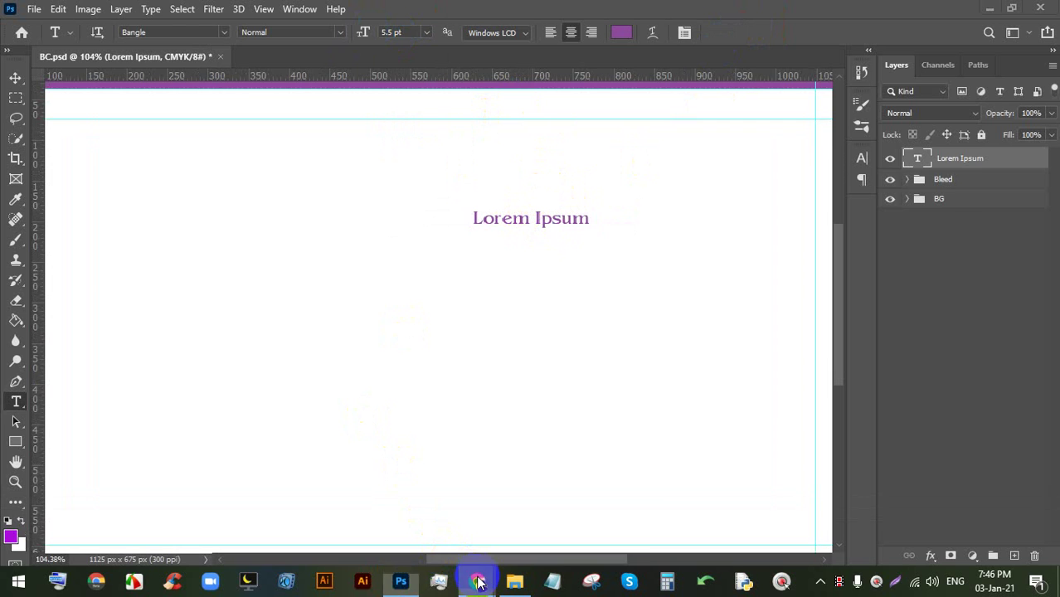
# - Switch to the Google Meet window and open a new browser tab
pyautogui.click(414, 491)
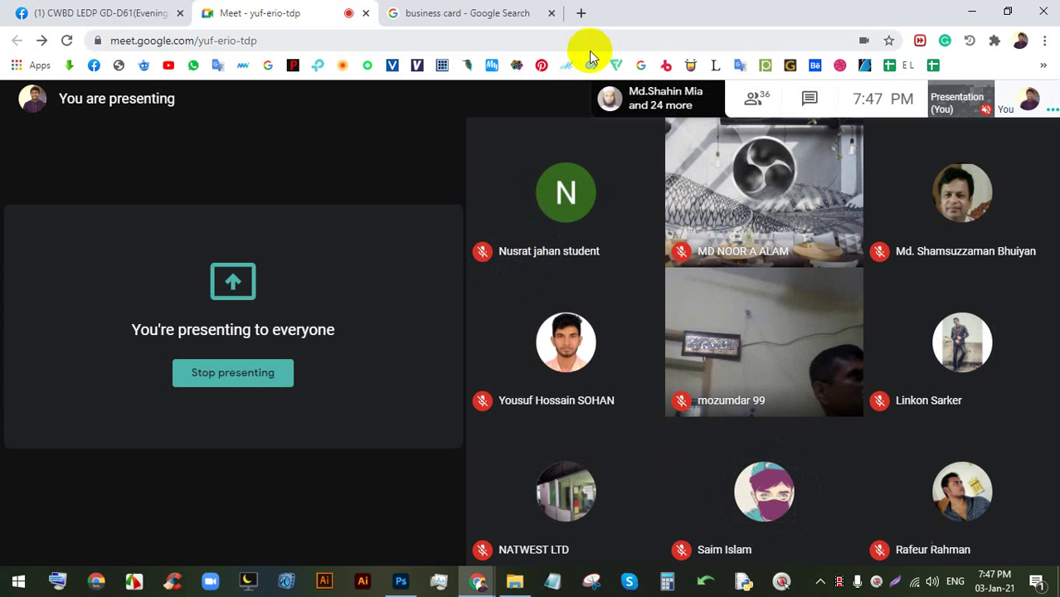
pyautogui.click(578, 13)
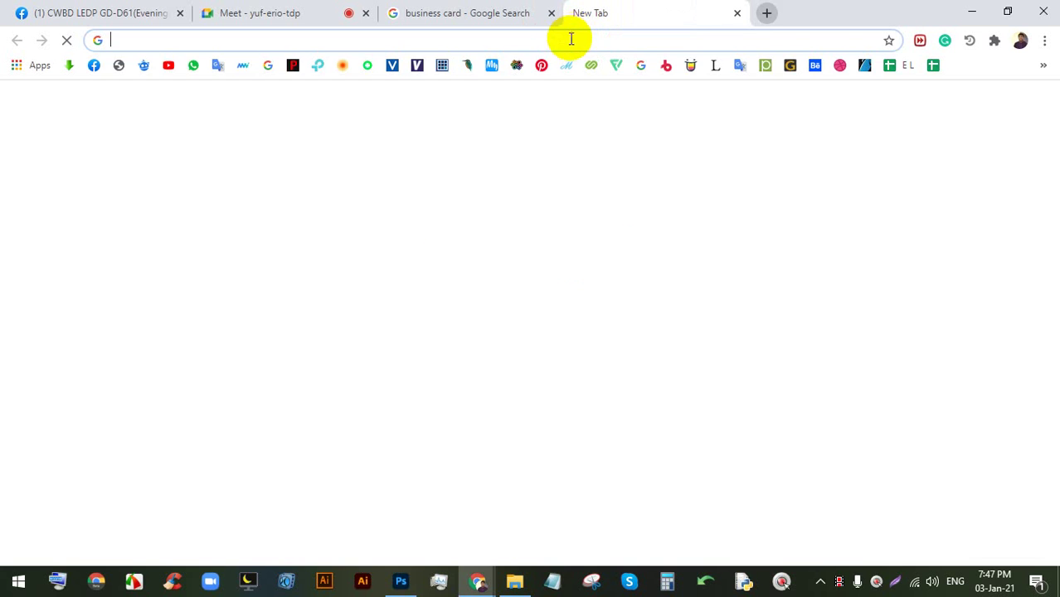
# - Return to the business card image results and preview the red corporate business card
pyautogui.click(571, 42)
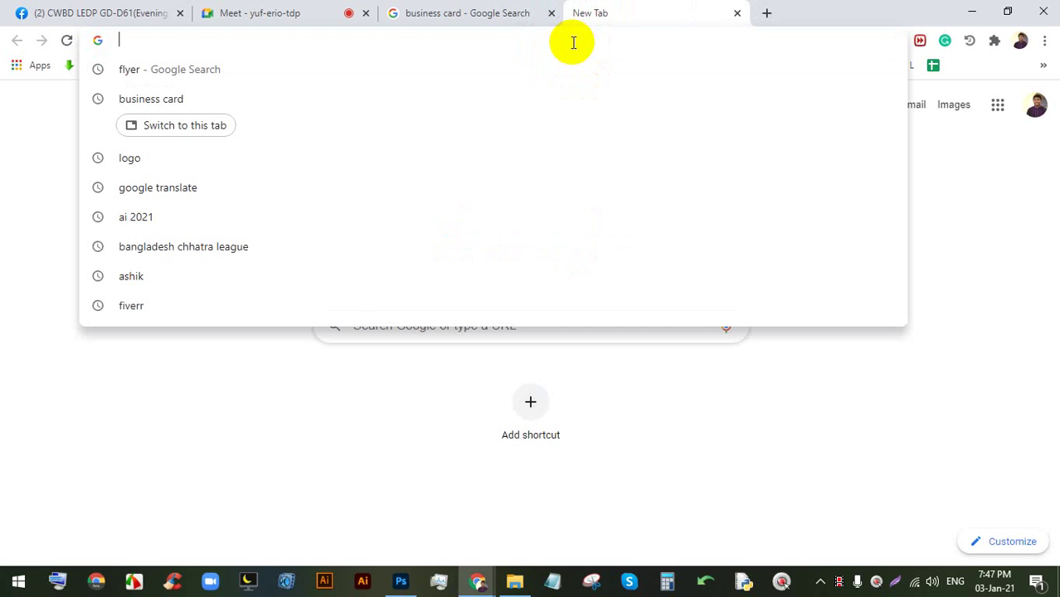
pyautogui.click(812, 409)
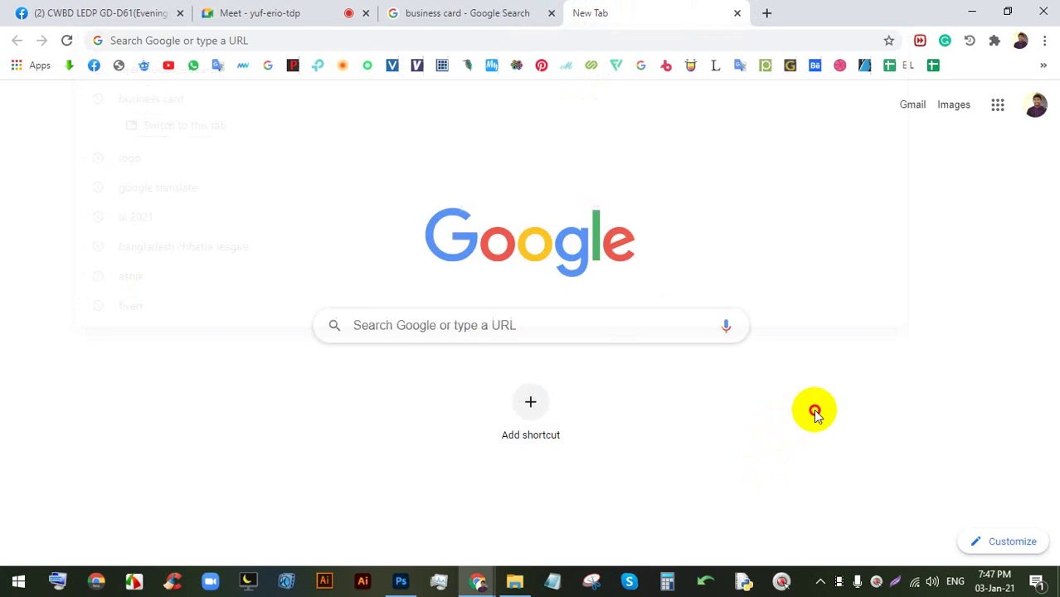
pyautogui.click(492, 10)
pyautogui.click(276, 253)
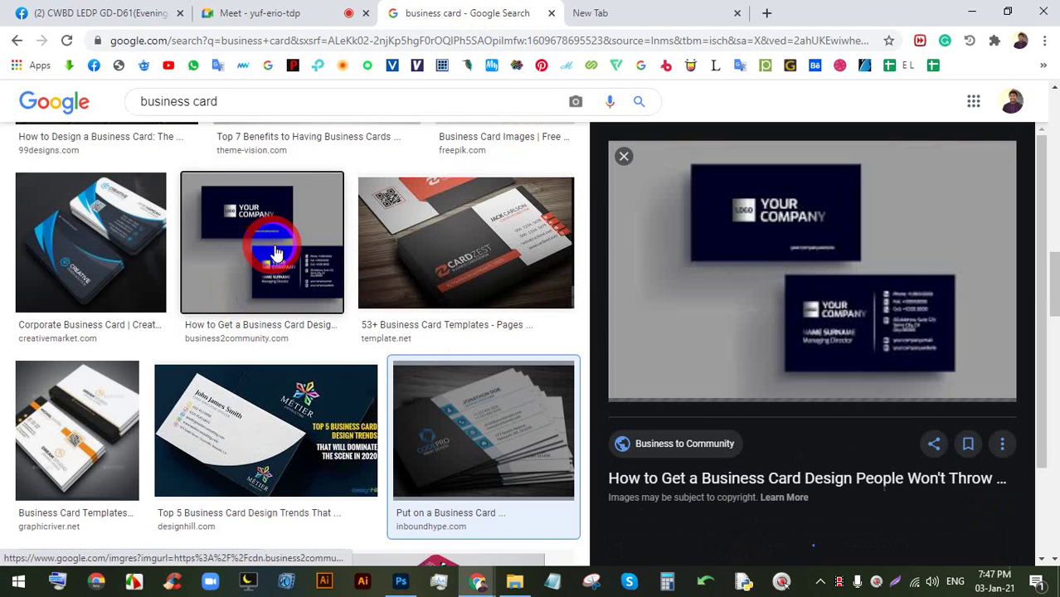
pyautogui.scroll(-5, 237, 398)
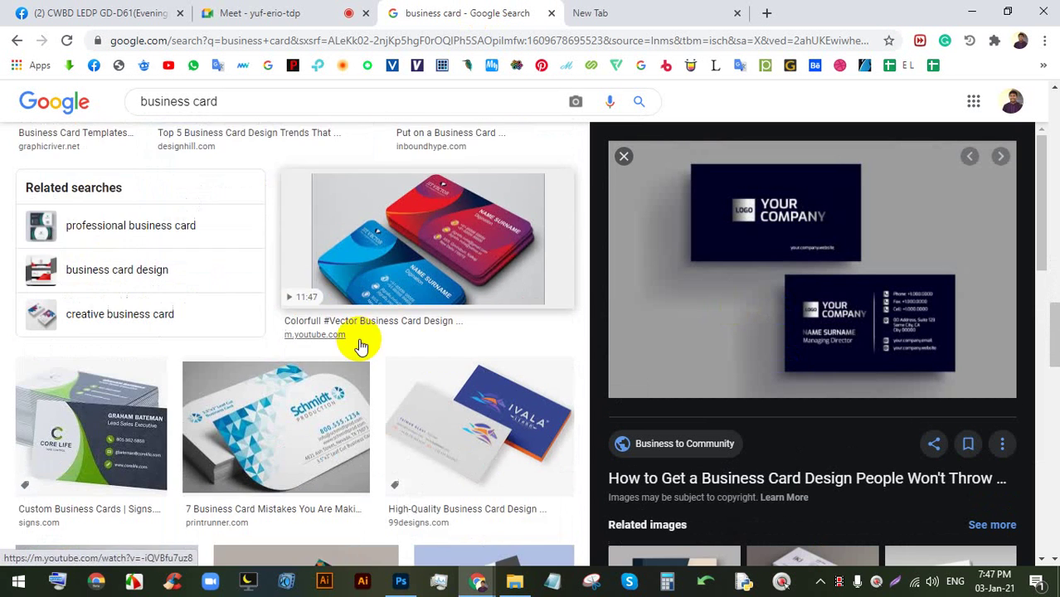
pyautogui.scroll(-6, 359, 347)
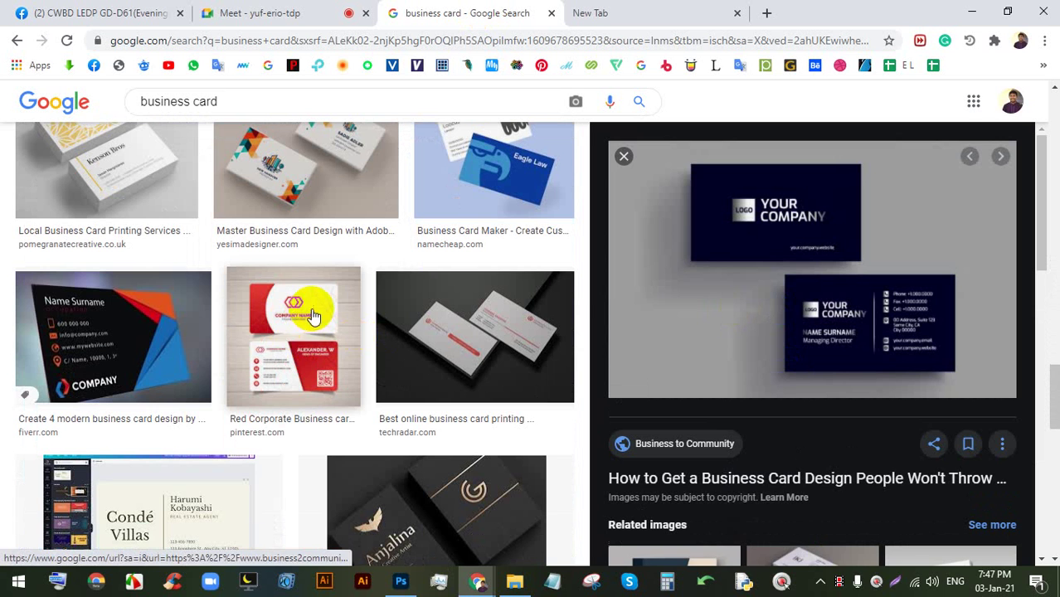
pyautogui.click(314, 316)
pyautogui.click(894, 586)
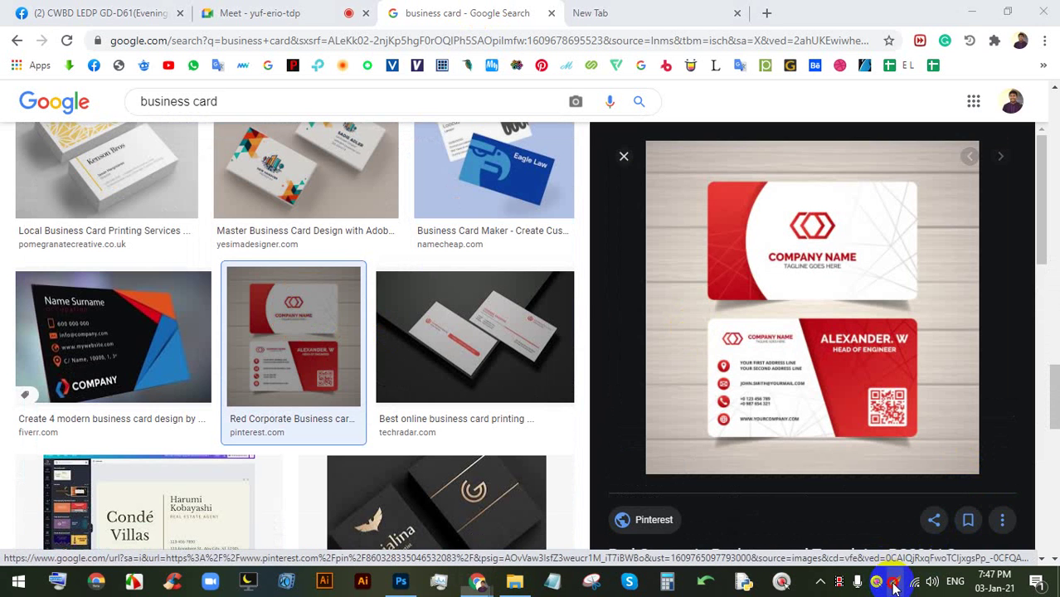
pyautogui.moveTo(1001, 513); pyautogui.dragTo(432, 98)
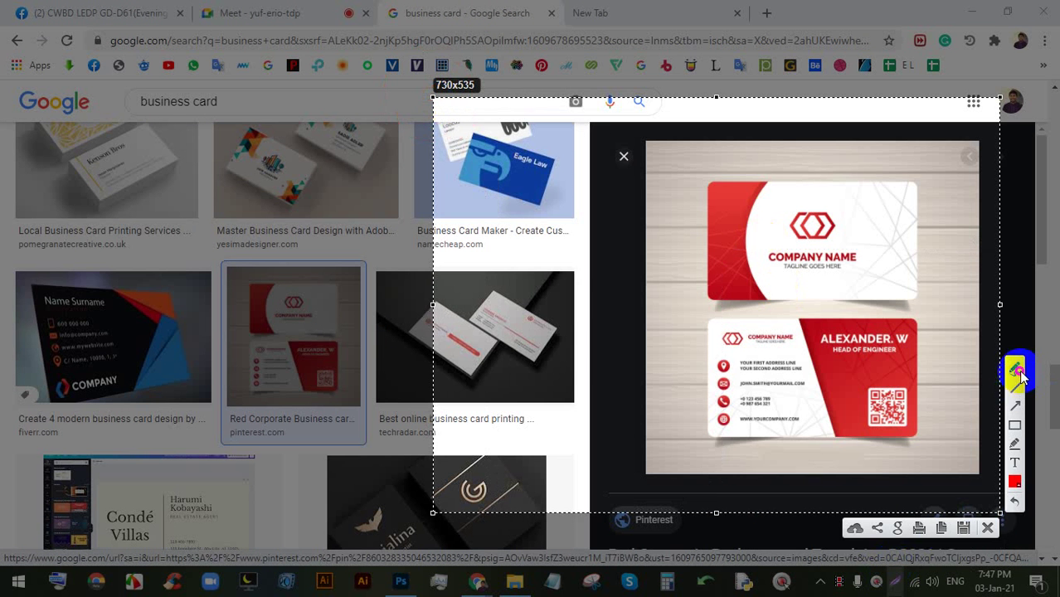
pyautogui.click(1017, 370)
pyautogui.moveTo(760, 255); pyautogui.dragTo(819, 261)
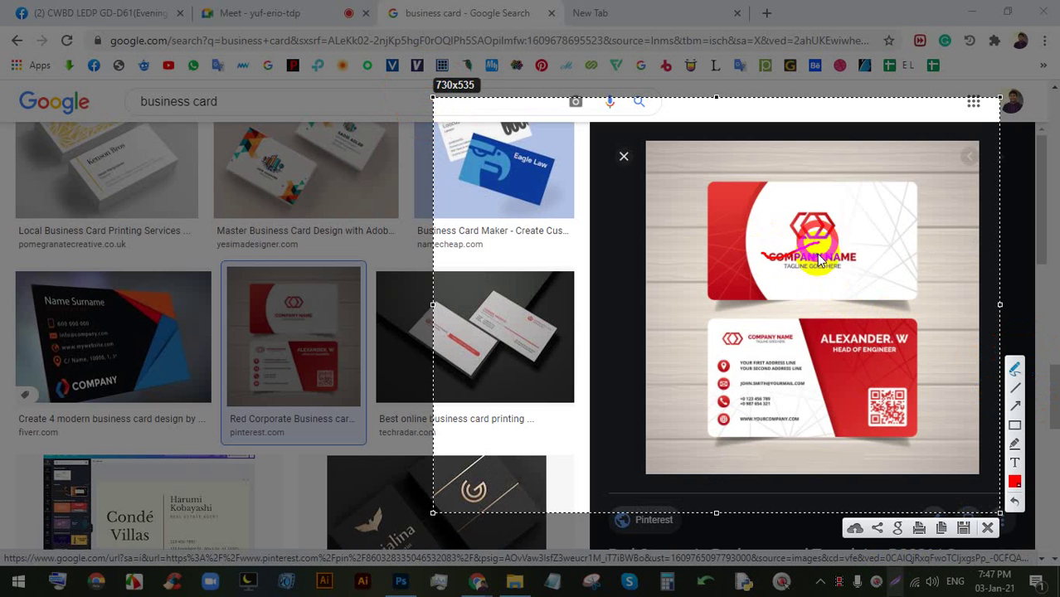
pyautogui.moveTo(812, 339)
pyautogui.mouseDown()
pyautogui.moveTo(841, 341)
pyautogui.moveTo(814, 335)
pyautogui.moveTo(914, 321)
pyautogui.moveTo(797, 336)
pyautogui.moveTo(844, 341)
pyautogui.moveTo(878, 318)
pyautogui.moveTo(809, 331)
pyautogui.moveTo(818, 345)
pyautogui.moveTo(893, 308)
pyautogui.mouseUp()
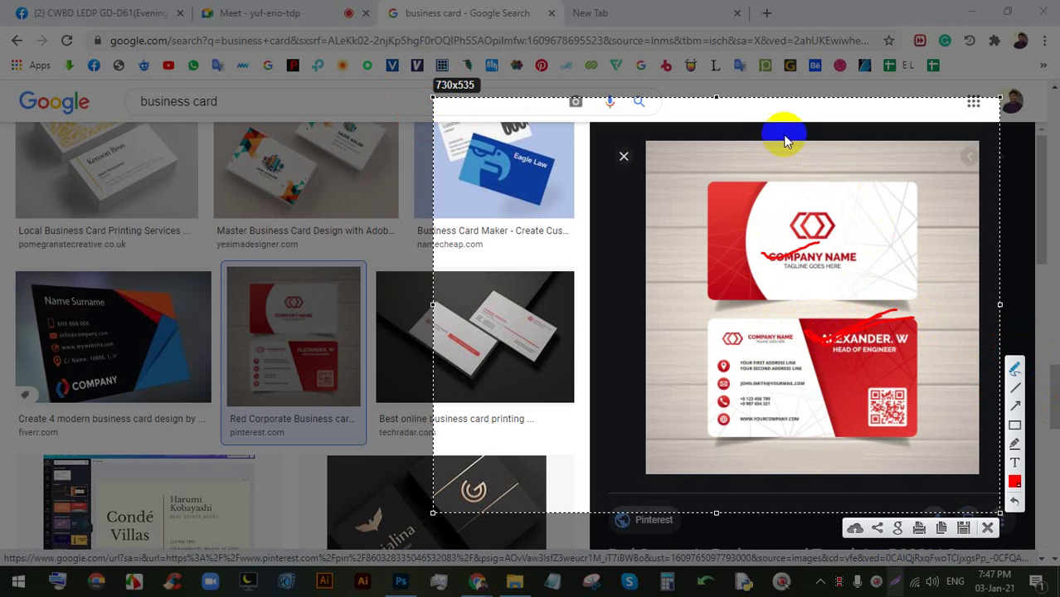
pyautogui.moveTo(781, 136)
pyautogui.mouseDown()
pyautogui.moveTo(780, 166)
pyautogui.moveTo(793, 138)
pyautogui.moveTo(788, 163)
pyautogui.moveTo(871, 151)
pyautogui.moveTo(871, 176)
pyautogui.mouseUp()
pyautogui.moveTo(902, 144)
pyautogui.mouseDown()
pyautogui.moveTo(942, 154)
pyautogui.moveTo(1013, 142)
pyautogui.mouseUp()
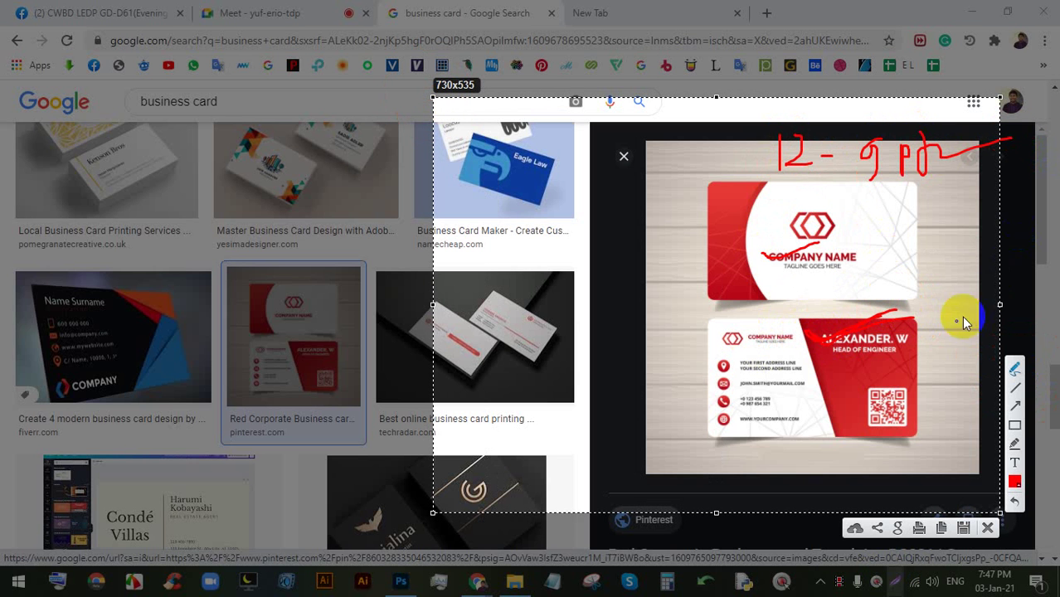
pyautogui.moveTo(753, 360)
pyautogui.mouseDown()
pyautogui.moveTo(743, 401)
pyautogui.moveTo(780, 384)
pyautogui.moveTo(737, 377)
pyautogui.moveTo(760, 408)
pyautogui.moveTo(752, 370)
pyautogui.mouseUp()
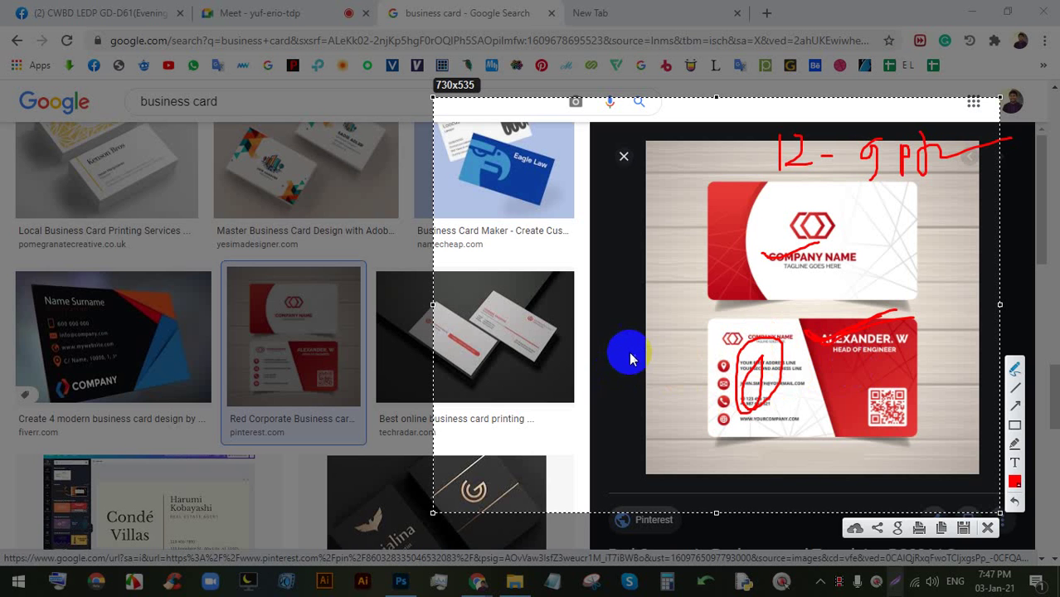
pyautogui.moveTo(626, 359)
pyautogui.mouseDown()
pyautogui.moveTo(630, 386)
pyautogui.moveTo(651, 363)
pyautogui.moveTo(680, 355)
pyautogui.moveTo(675, 334)
pyautogui.mouseUp()
pyautogui.moveTo(659, 392)
pyautogui.mouseDown()
pyautogui.moveTo(661, 442)
pyautogui.moveTo(677, 404)
pyautogui.moveTo(712, 370)
pyautogui.mouseUp()
pyautogui.moveTo(685, 281)
pyautogui.mouseDown()
pyautogui.moveTo(584, 369)
pyautogui.moveTo(615, 376)
pyautogui.moveTo(781, 341)
pyautogui.moveTo(887, 349)
pyautogui.mouseUp()
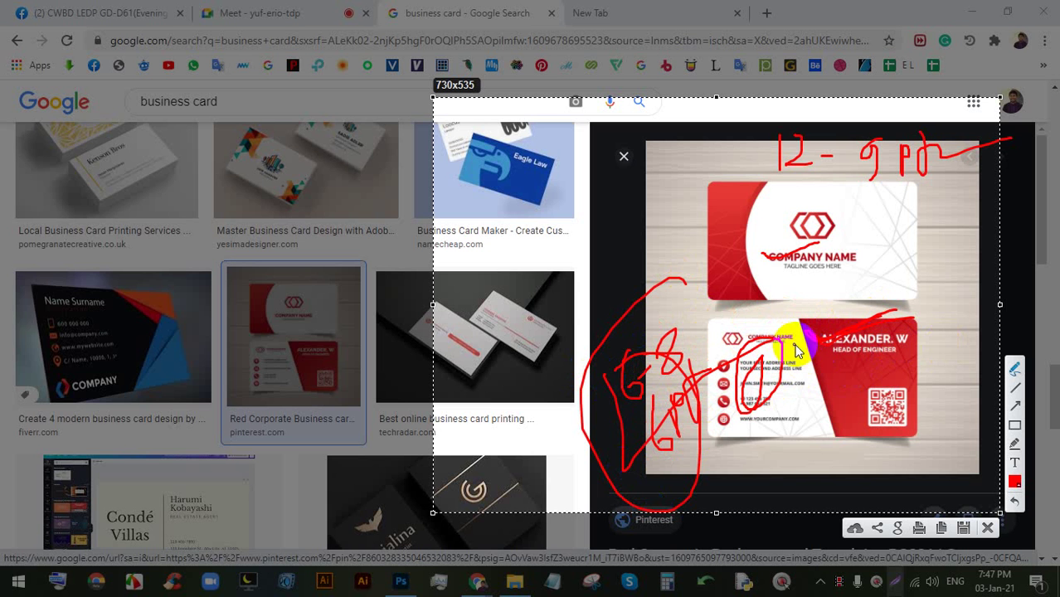
pyautogui.moveTo(969, 350)
pyautogui.mouseDown()
pyautogui.moveTo(911, 359)
pyautogui.moveTo(929, 415)
pyautogui.moveTo(943, 406)
pyautogui.moveTo(948, 370)
pyautogui.mouseUp()
pyautogui.moveTo(902, 446)
pyautogui.mouseDown()
pyautogui.moveTo(929, 445)
pyautogui.moveTo(907, 478)
pyautogui.moveTo(928, 439)
pyautogui.mouseUp()
pyautogui.moveTo(948, 318); pyautogui.dragTo(936, 413)
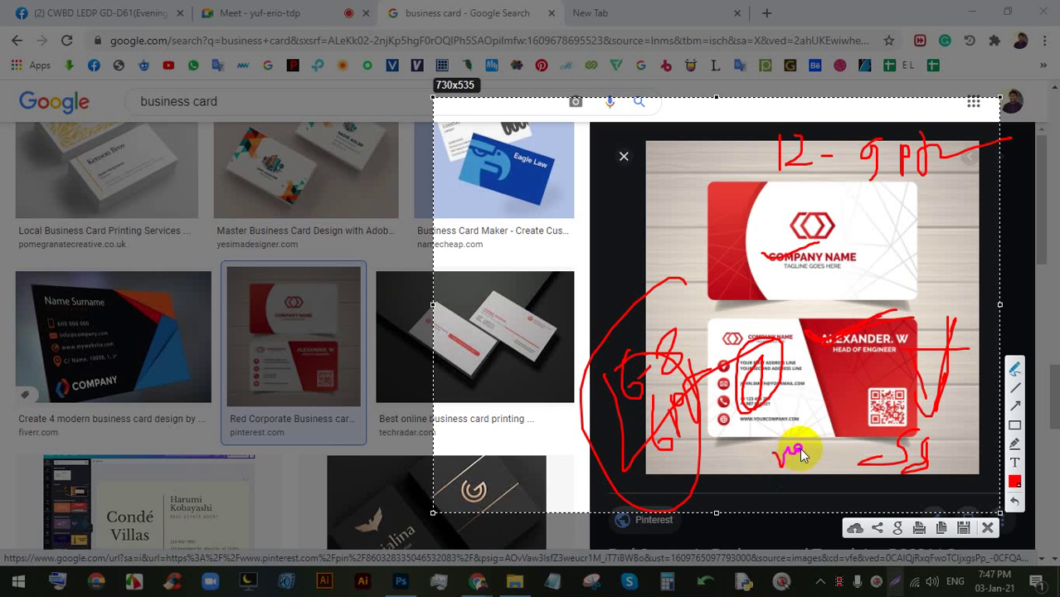
pyautogui.moveTo(793, 464); pyautogui.dragTo(879, 455)
pyautogui.moveTo(776, 452)
pyautogui.mouseDown()
pyautogui.moveTo(737, 464)
pyautogui.moveTo(798, 468)
pyautogui.moveTo(821, 450)
pyautogui.mouseUp()
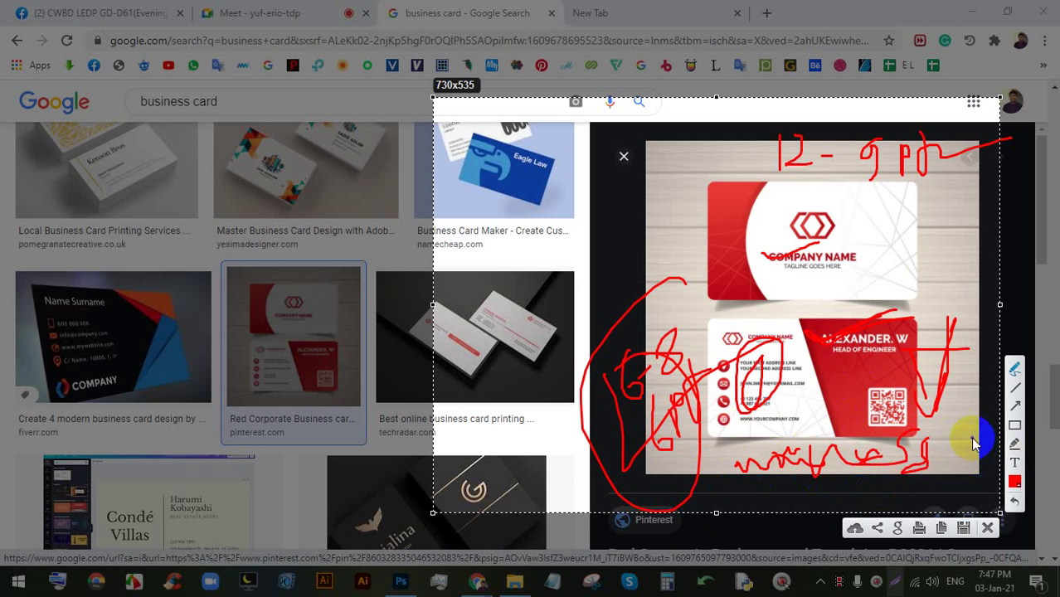
pyautogui.click(987, 529)
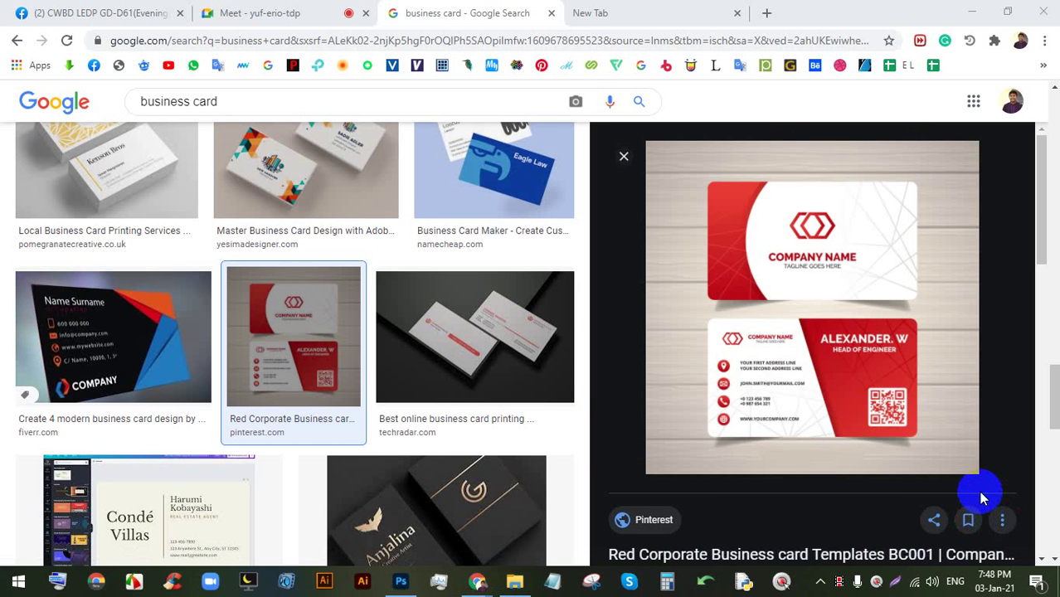
# - Flip between the Google Meet tab and the business card image results
pyautogui.click(264, 12)
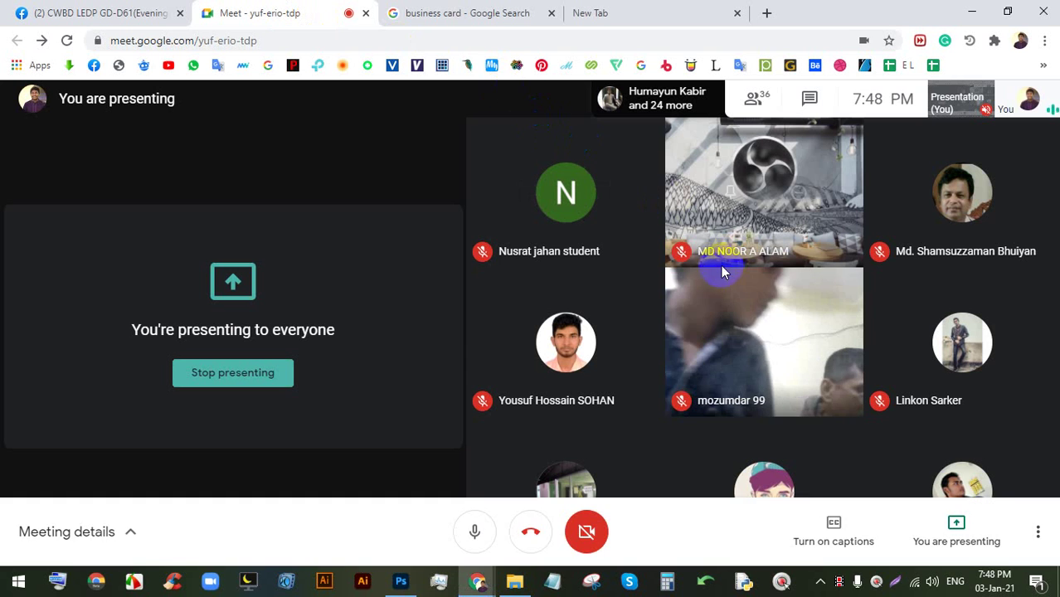
pyautogui.click(536, 10)
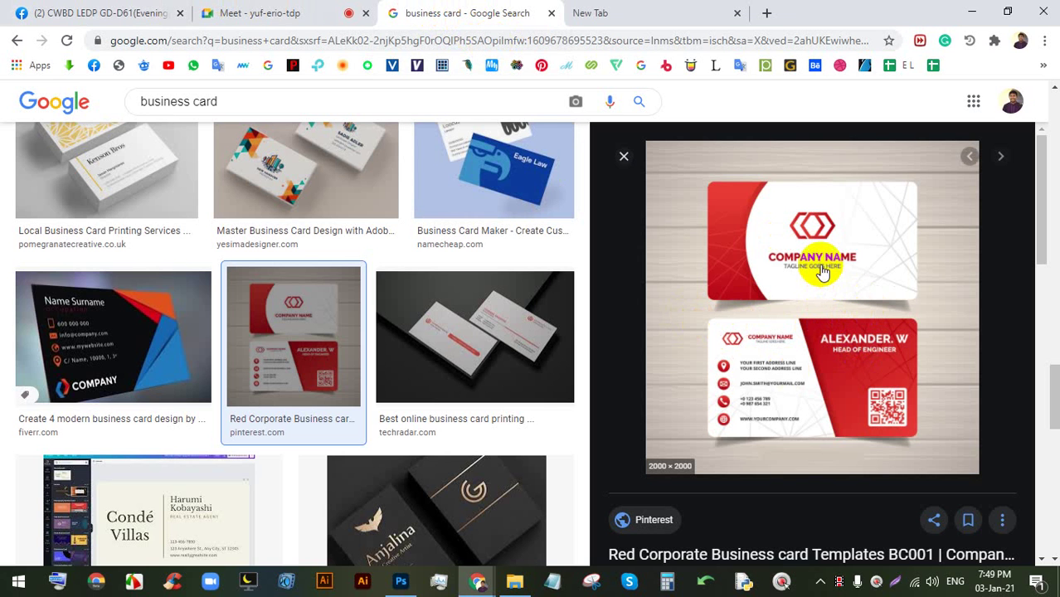
pyautogui.click(286, 12)
pyautogui.click(449, 9)
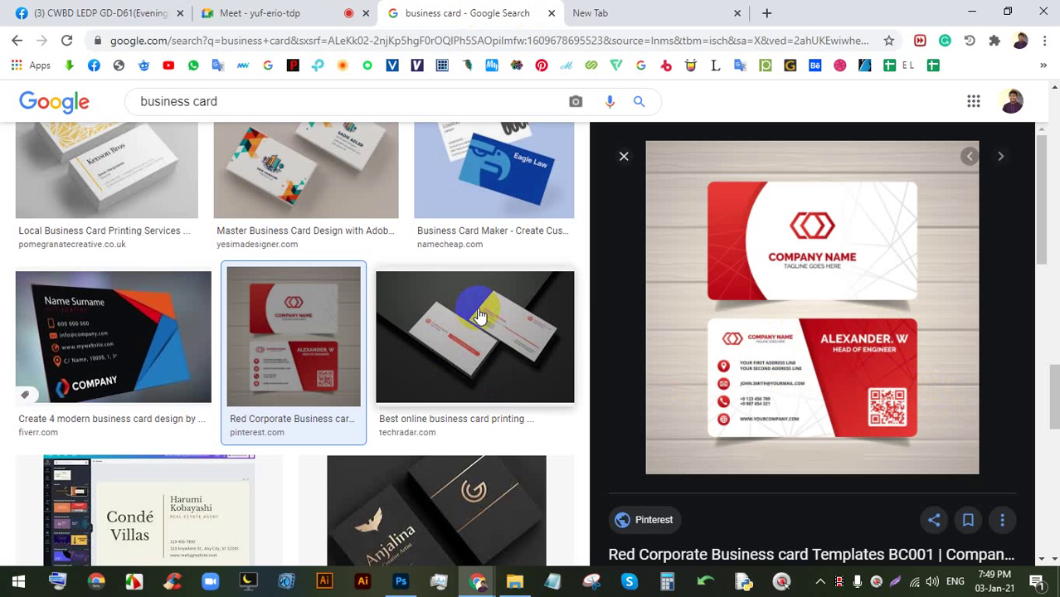
# - Preview the dark TechRadar business card image, then switch back to the Meet tab
pyautogui.click(563, 301)
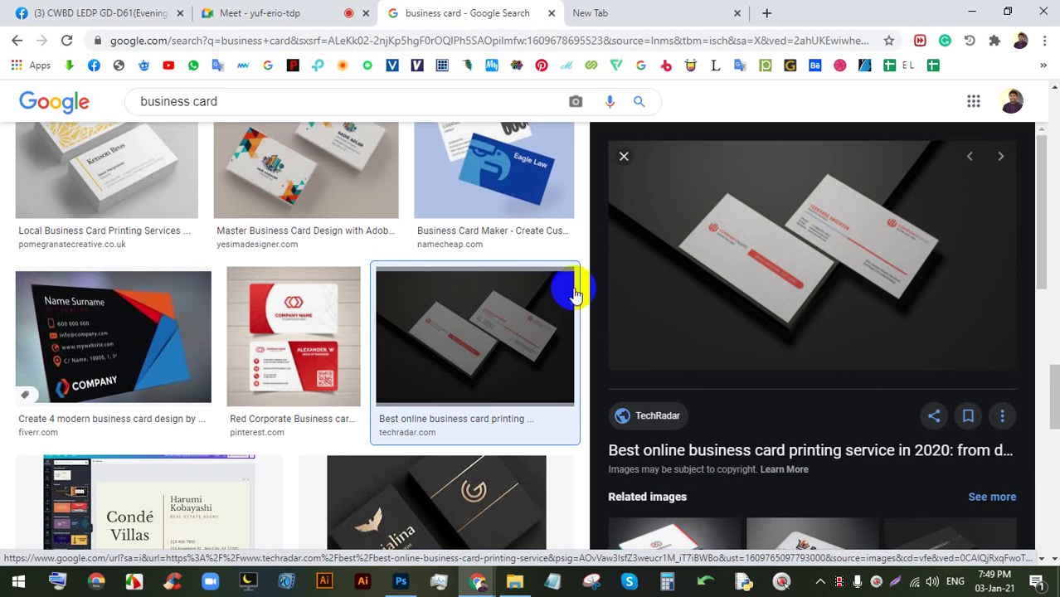
pyautogui.scroll(4, 502, 280)
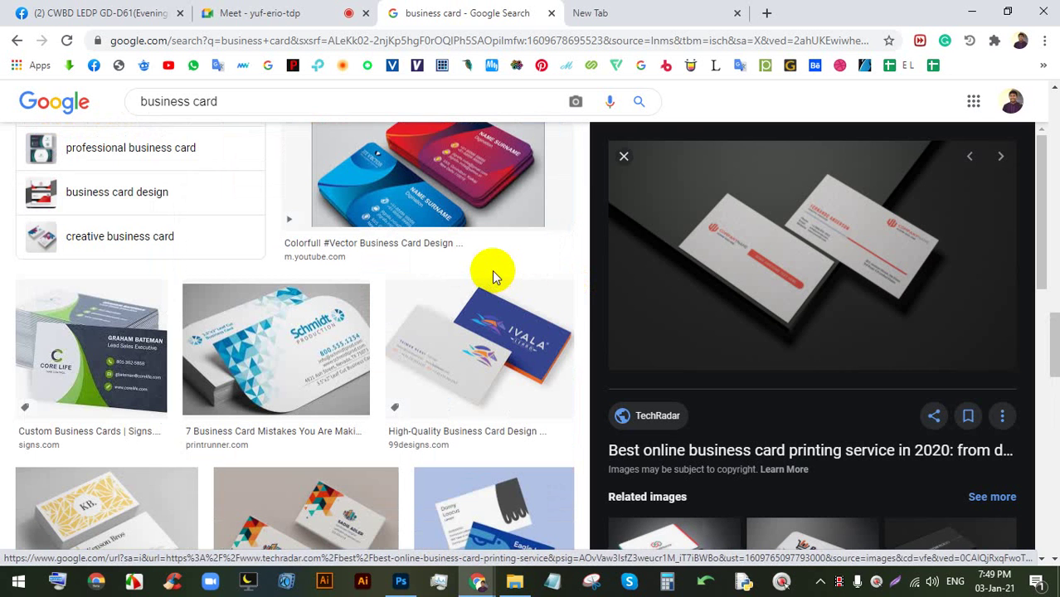
pyautogui.click(325, 12)
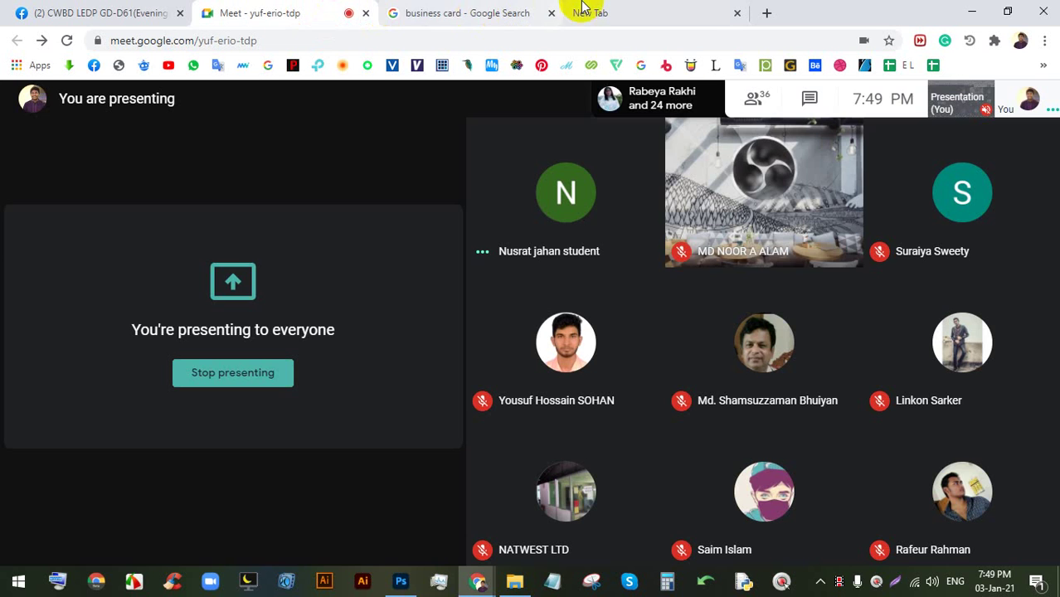
# - Search images for 'nexa font' in the new tab and preview the dafont Nexa sample
pyautogui.click(660, 11)
pyautogui.click(637, 37)
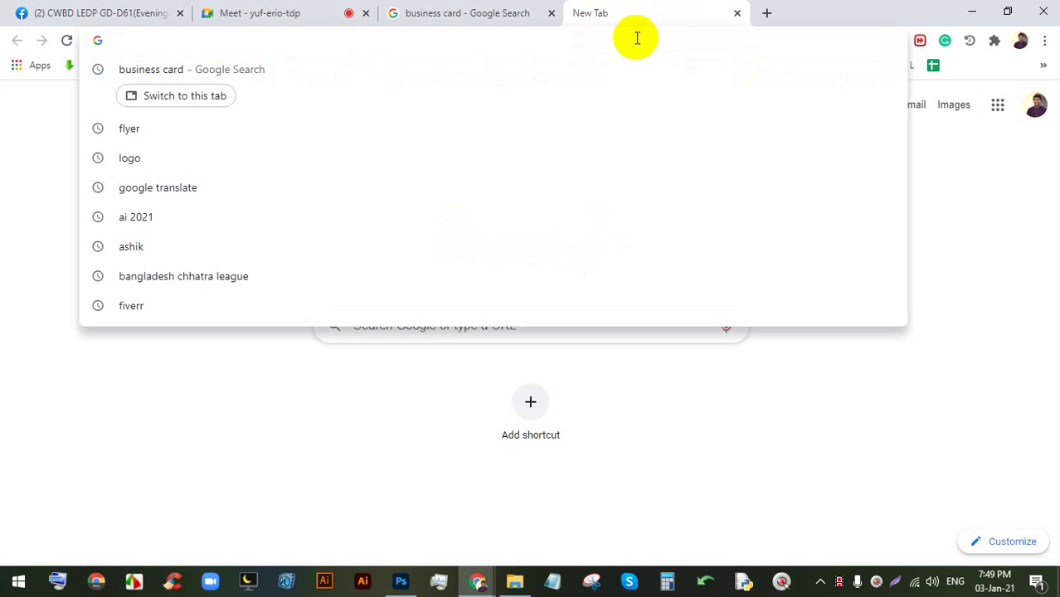
pyautogui.write('nexa')
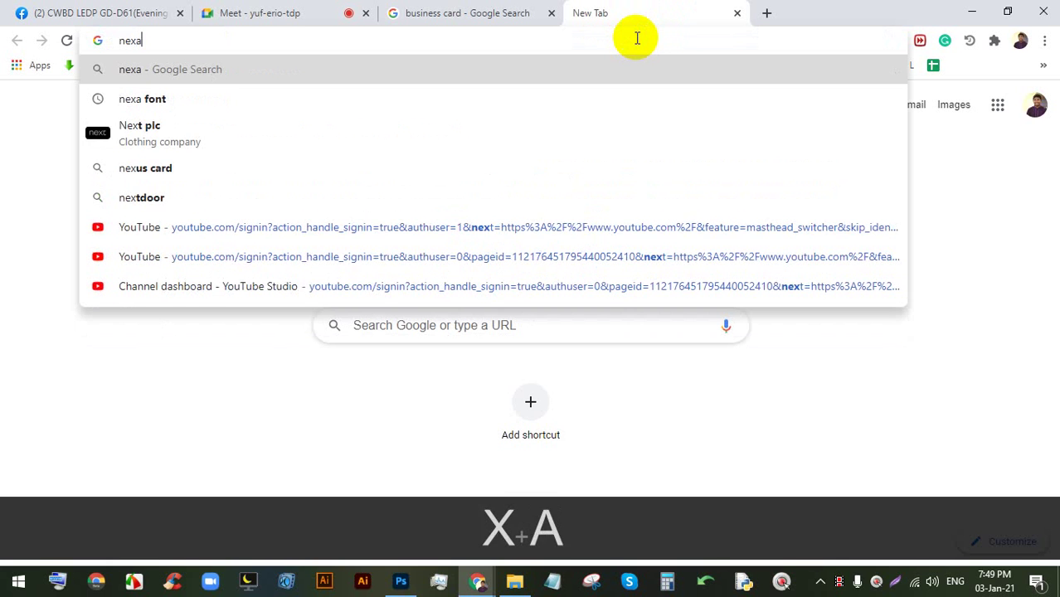
pyautogui.press('Down')
pyautogui.press('Return')
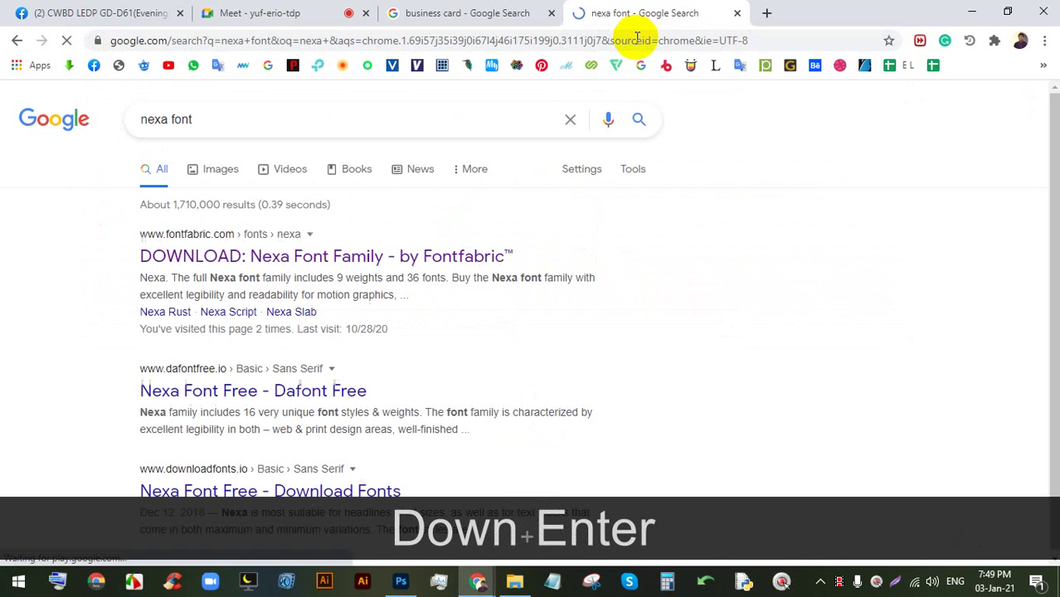
pyautogui.click(229, 169)
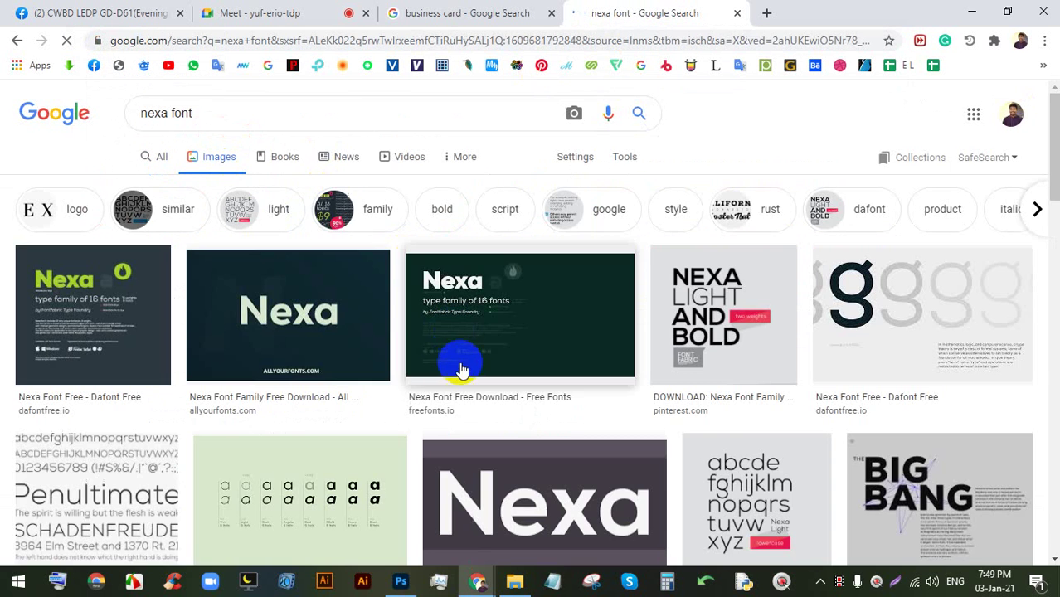
pyautogui.click(266, 309)
pyautogui.click(89, 237)
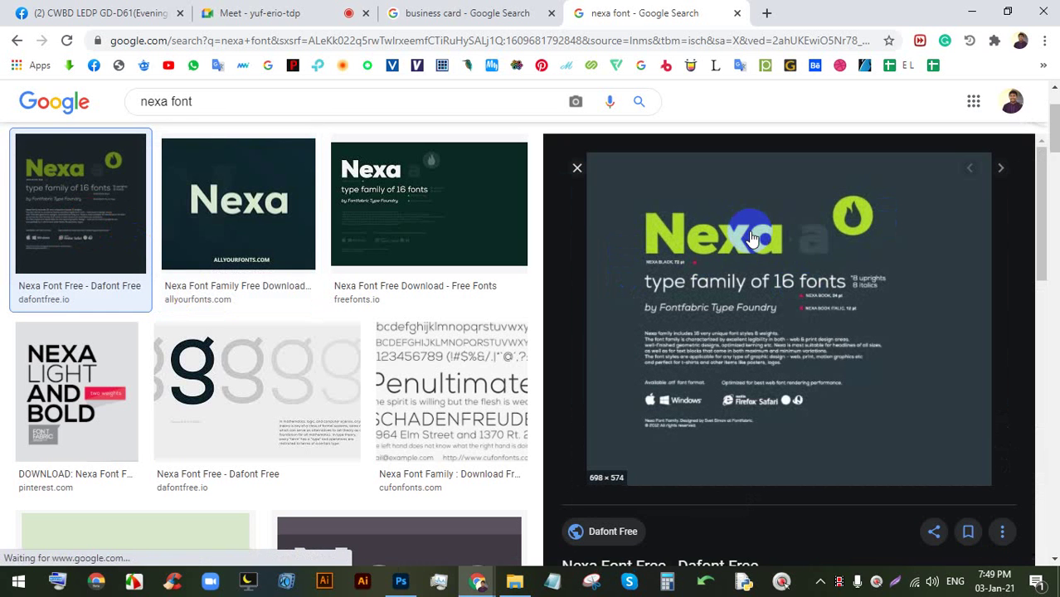
# - Search 'sansation font', then 'bebas font', and preview the Bebas Neue Pro sample
pyautogui.doubleClick(159, 101)
pyautogui.write('sa')
pyautogui.write('nsa')
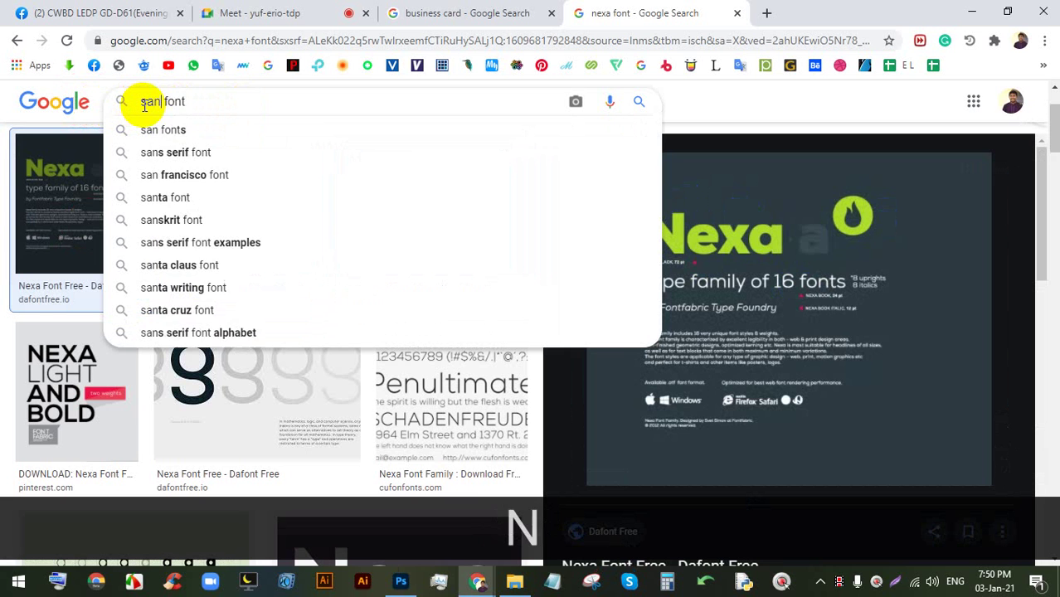
pyautogui.press('Down')
pyautogui.press('Down')
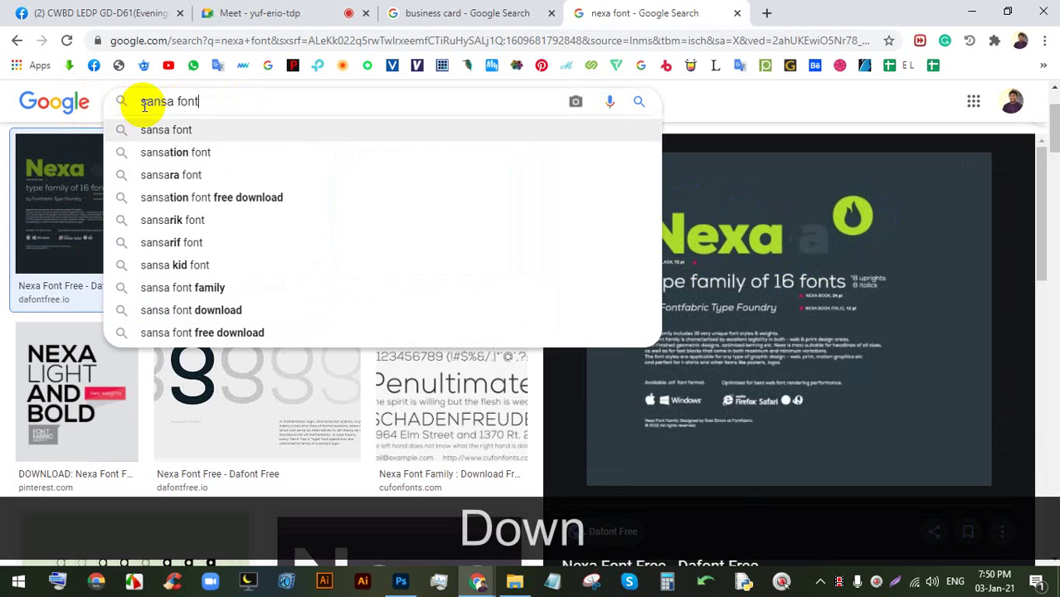
pyautogui.press('Return')
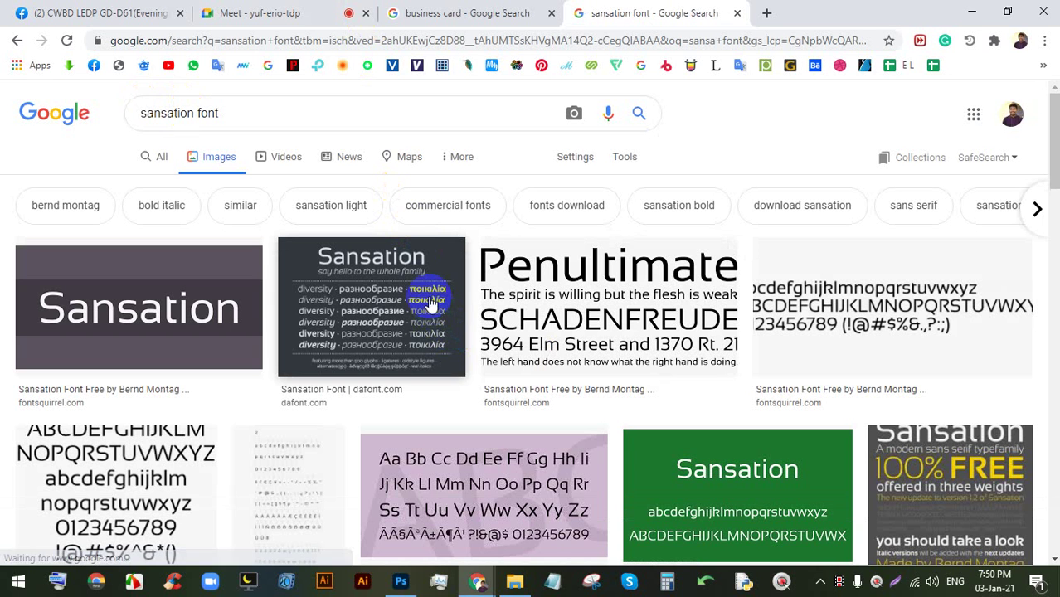
pyautogui.doubleClick(194, 112)
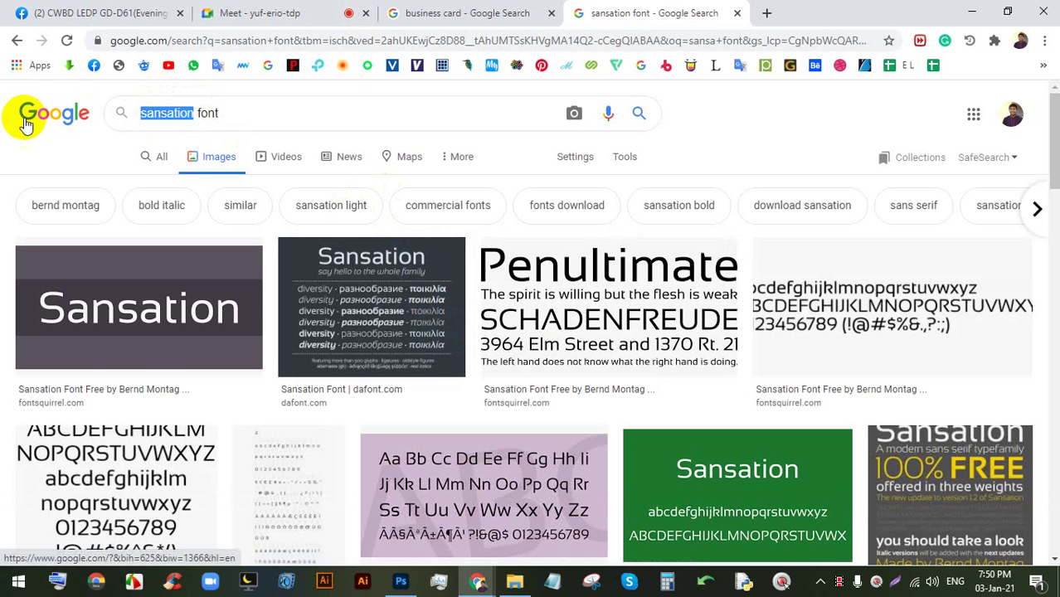
pyautogui.write('be')
pyautogui.write('bas')
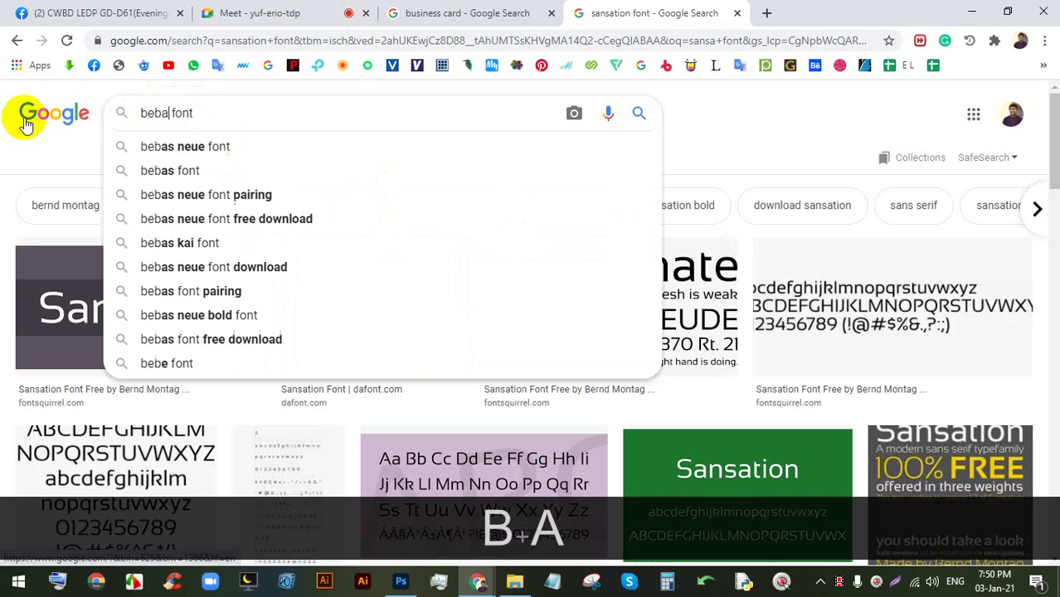
pyautogui.press('Return')
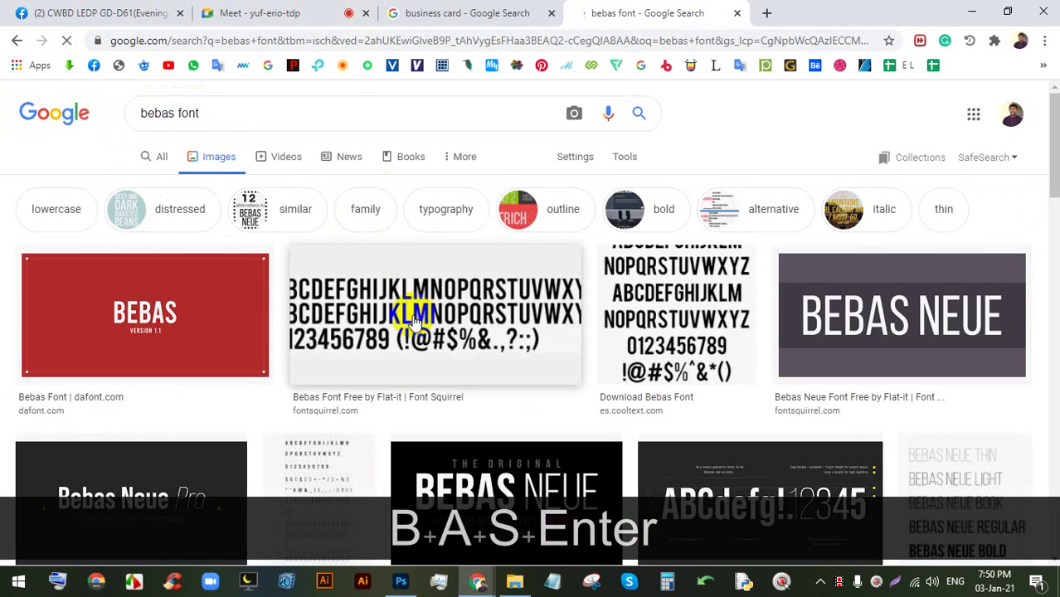
pyautogui.scroll(-3, 531, 295)
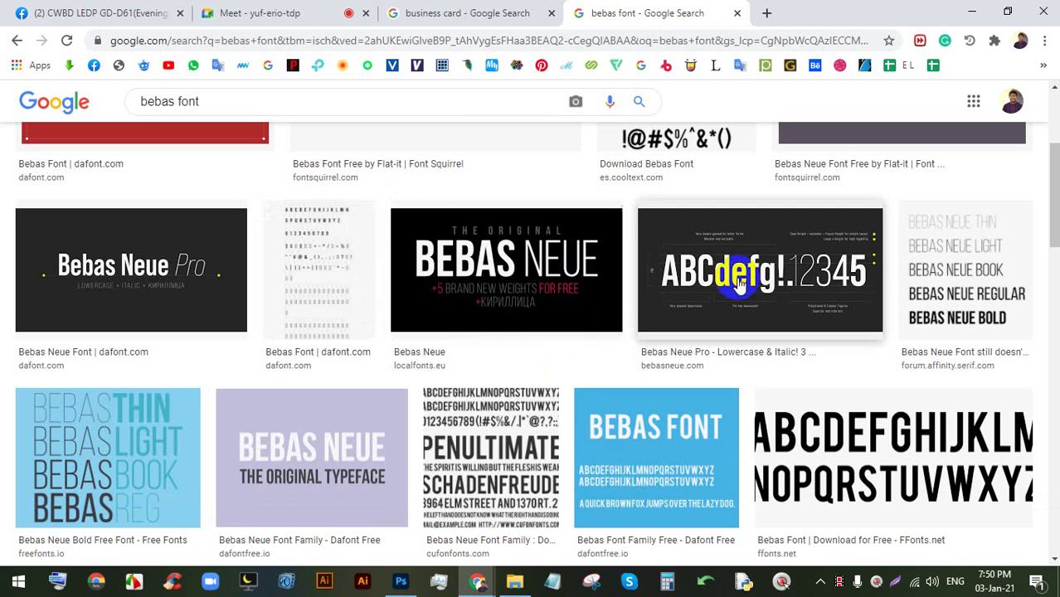
pyautogui.click(723, 262)
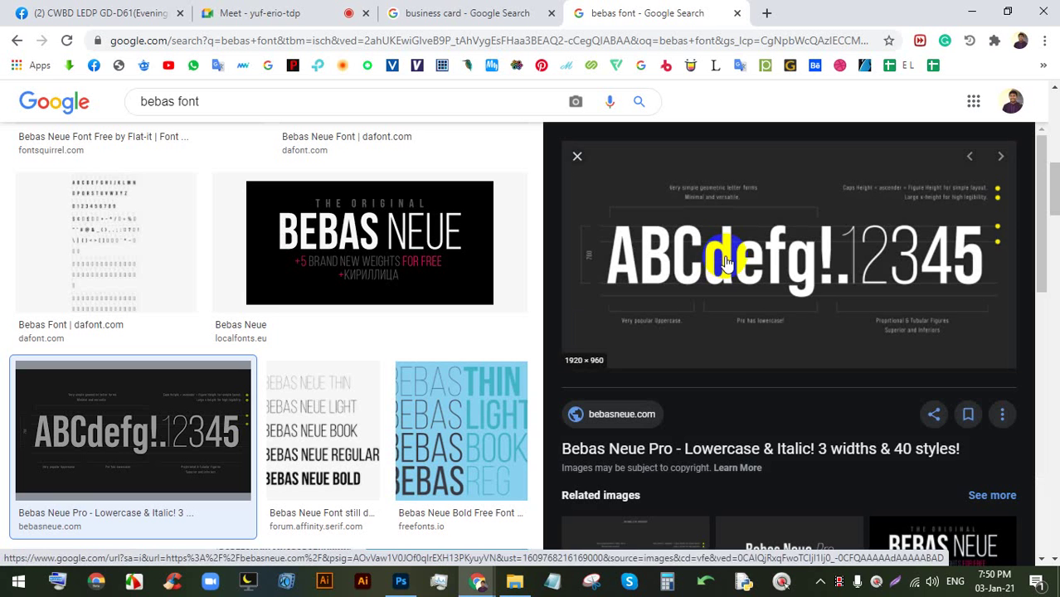
# - Search 'open sans font', preview the 1001 Fonts sample, then return to the business card results
pyautogui.doubleClick(150, 101)
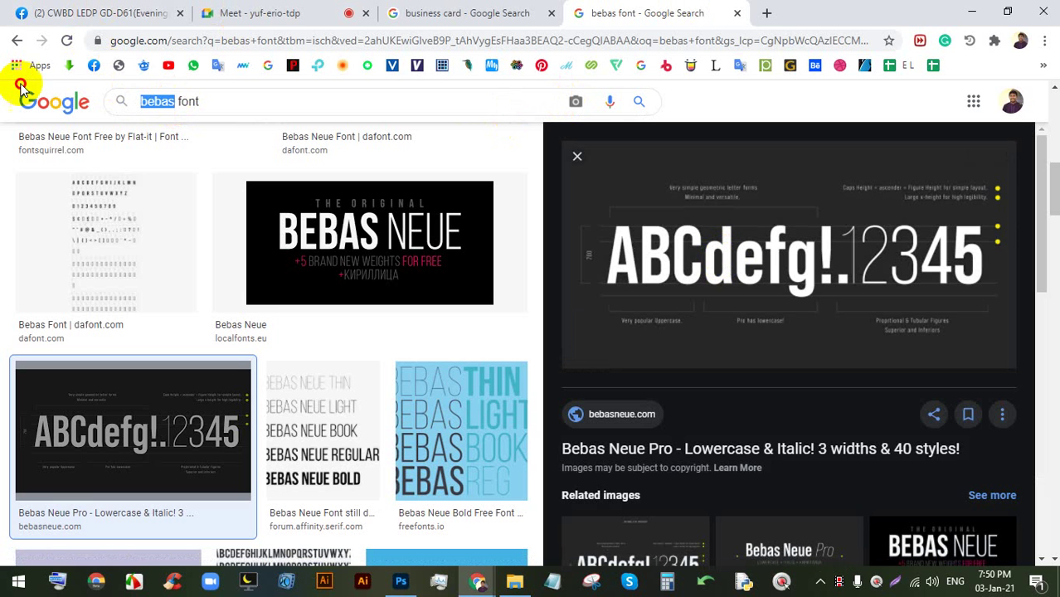
pyautogui.write('open ')
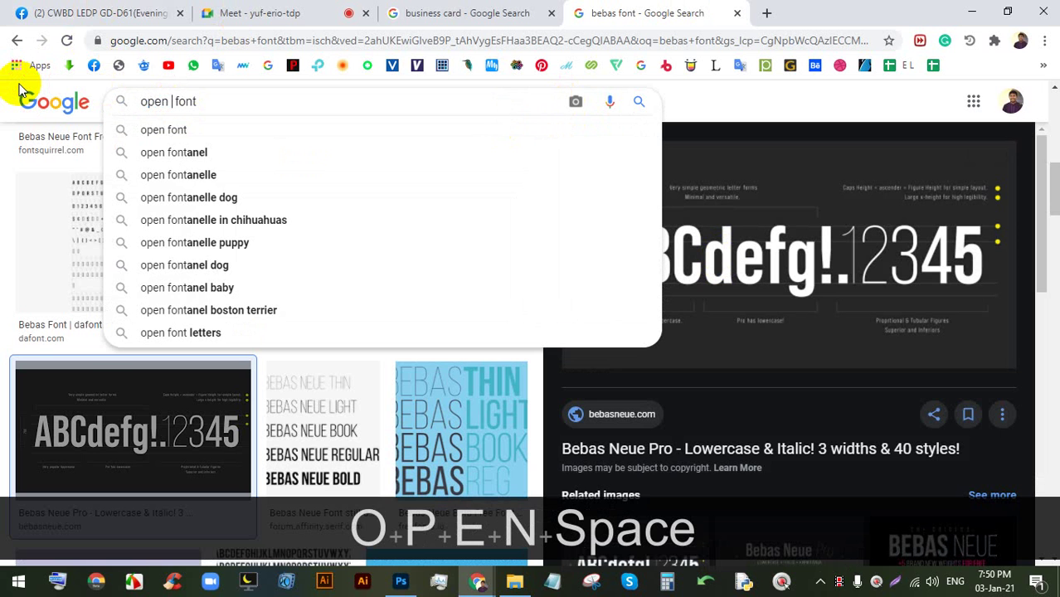
pyautogui.write('sa')
pyautogui.press('Down')
pyautogui.press('Return')
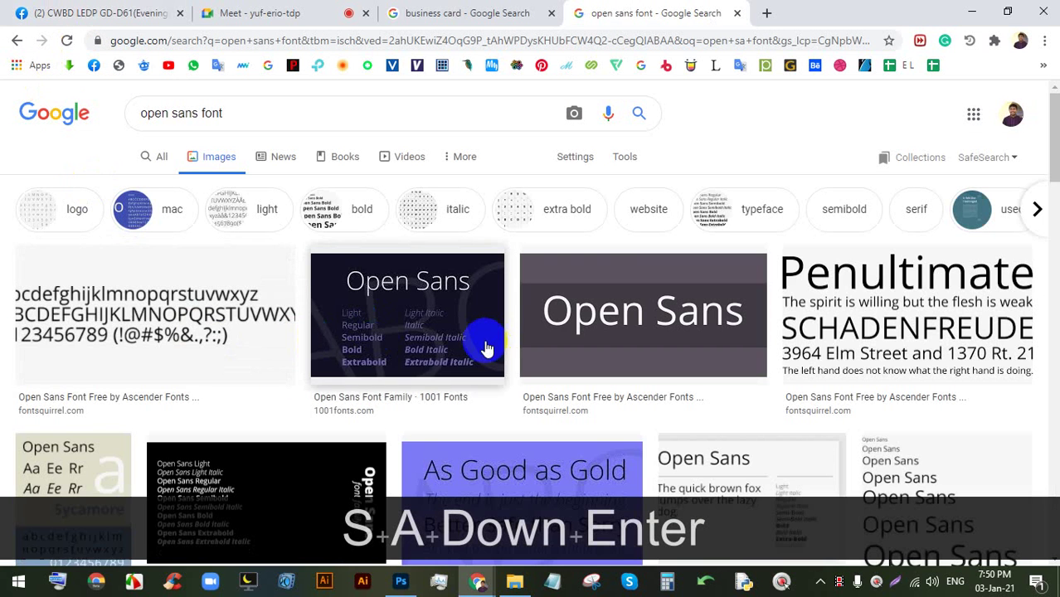
pyautogui.click(452, 332)
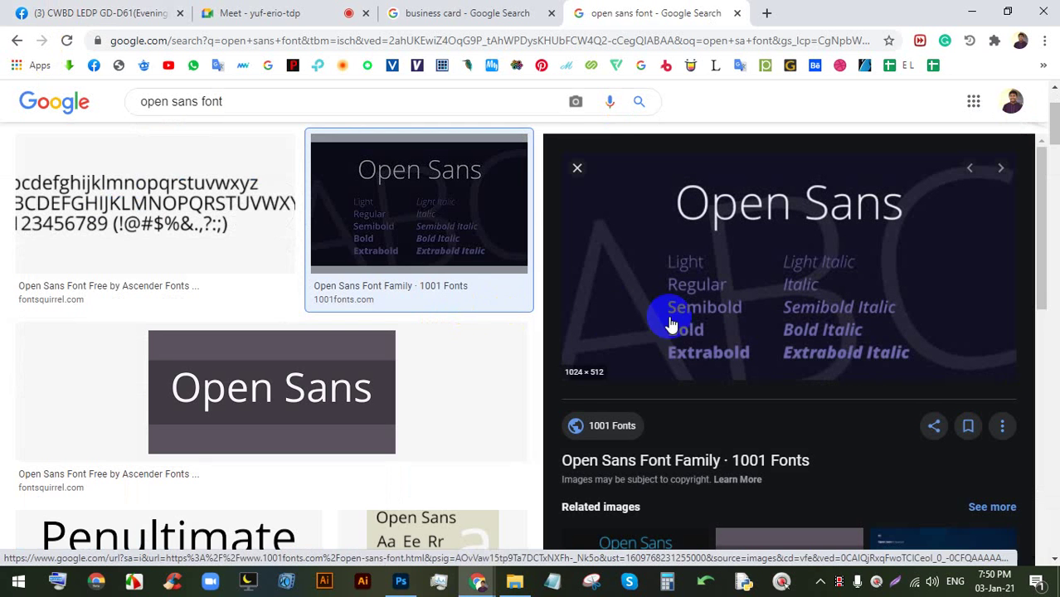
pyautogui.scroll(-4, 500, 324)
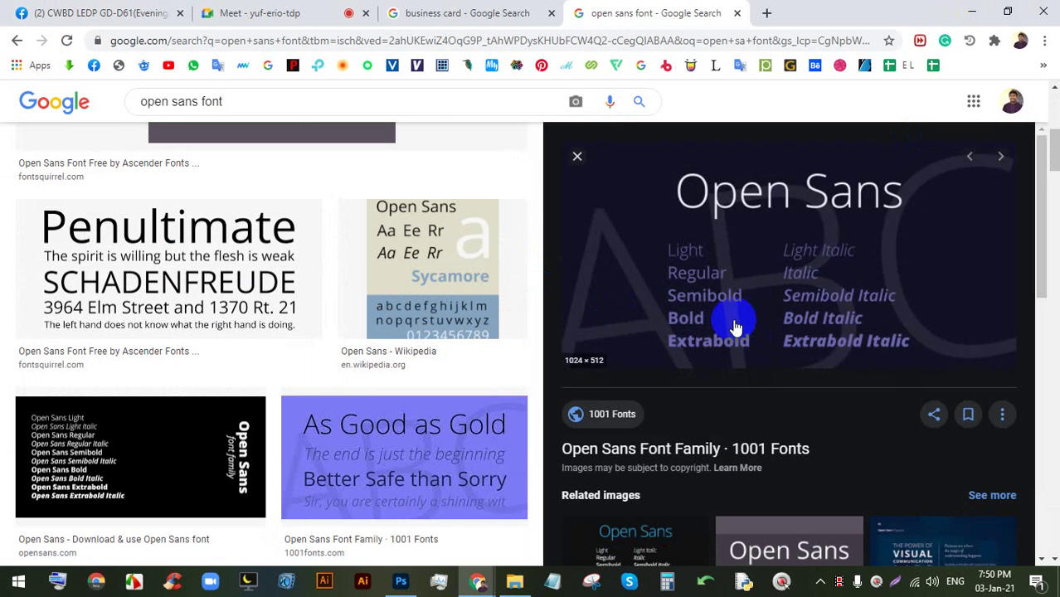
pyautogui.scroll(5, 385, 261)
pyautogui.click(463, 10)
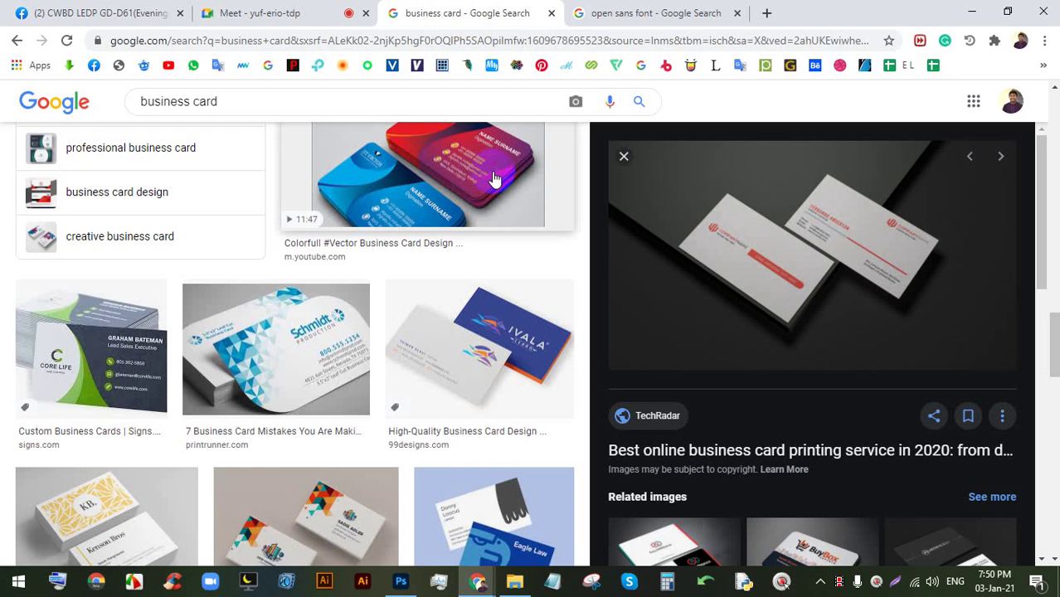
# - Preview the colourful YouTube vector business card result, then go back to the Meet tab
pyautogui.scroll(1, 444, 273)
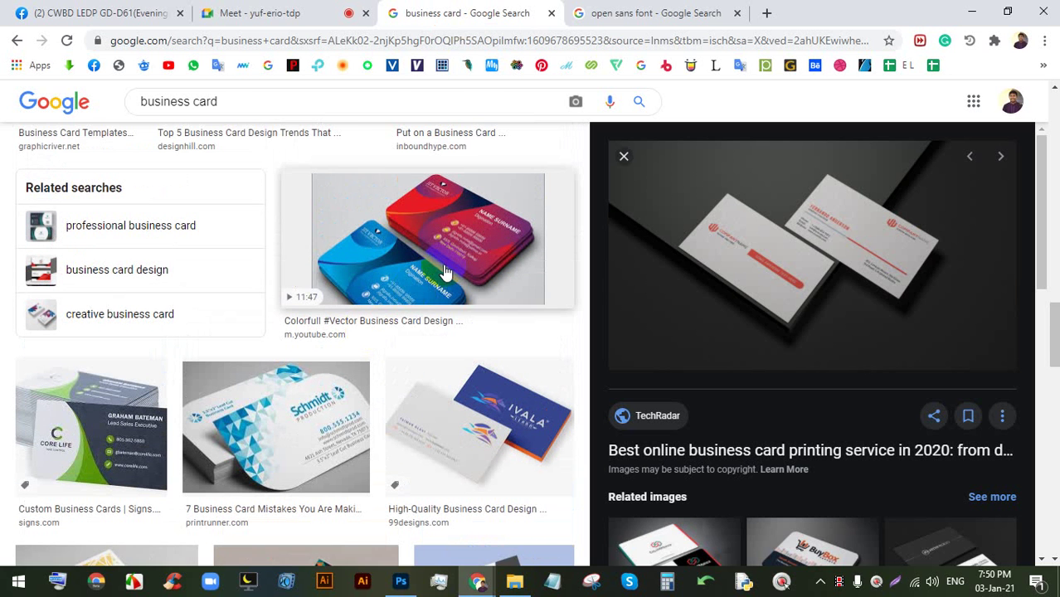
pyautogui.click(437, 231)
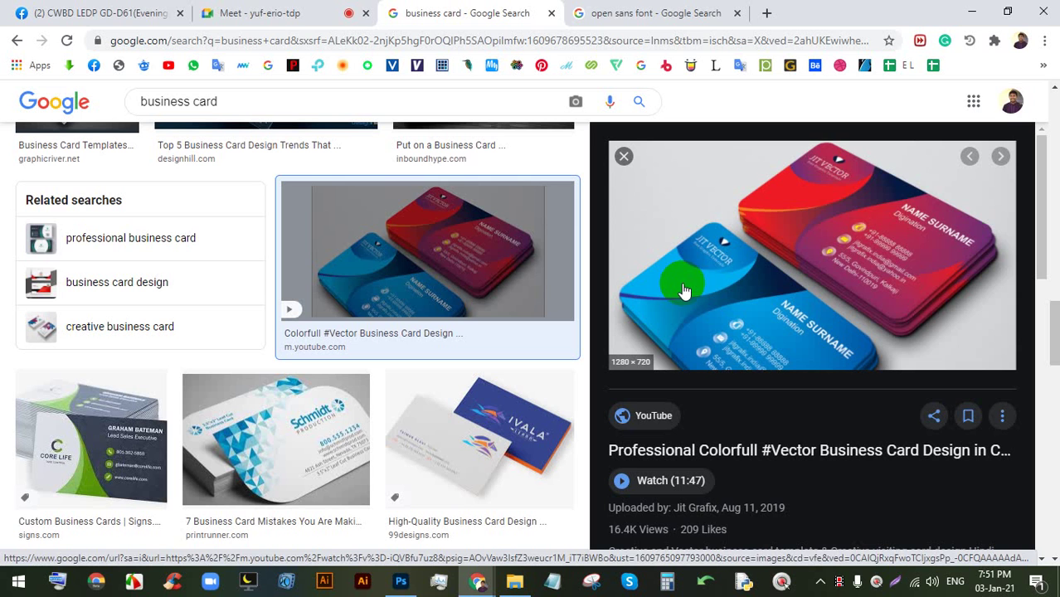
pyautogui.click(241, 13)
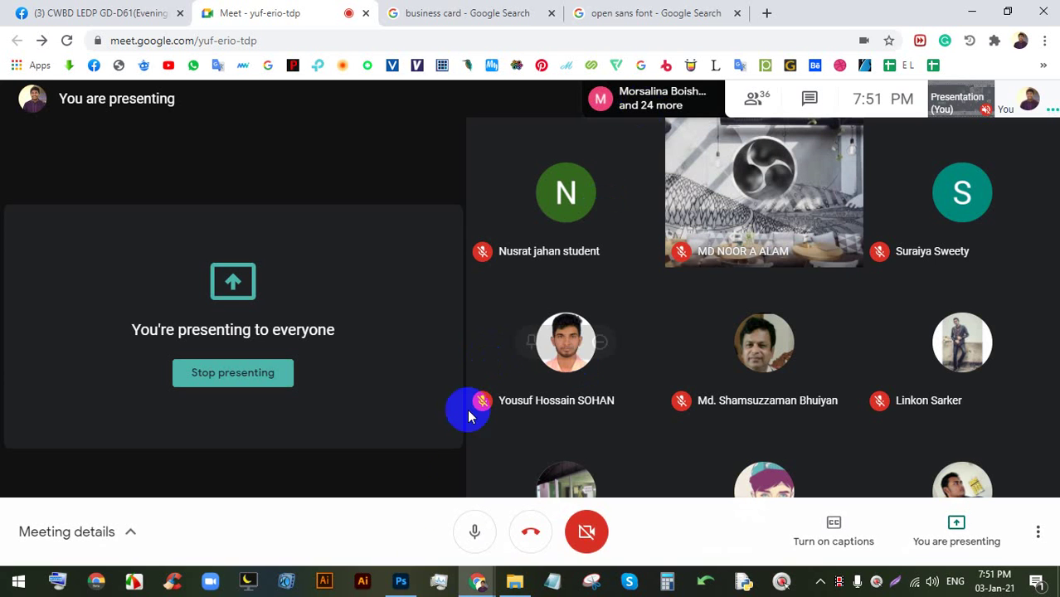
# - Bring BC.psd back in Photoshop, zoomed out to 66.9% to show the whole card
pyautogui.click(399, 583)
pyautogui.scroll(-3, 502, 267)
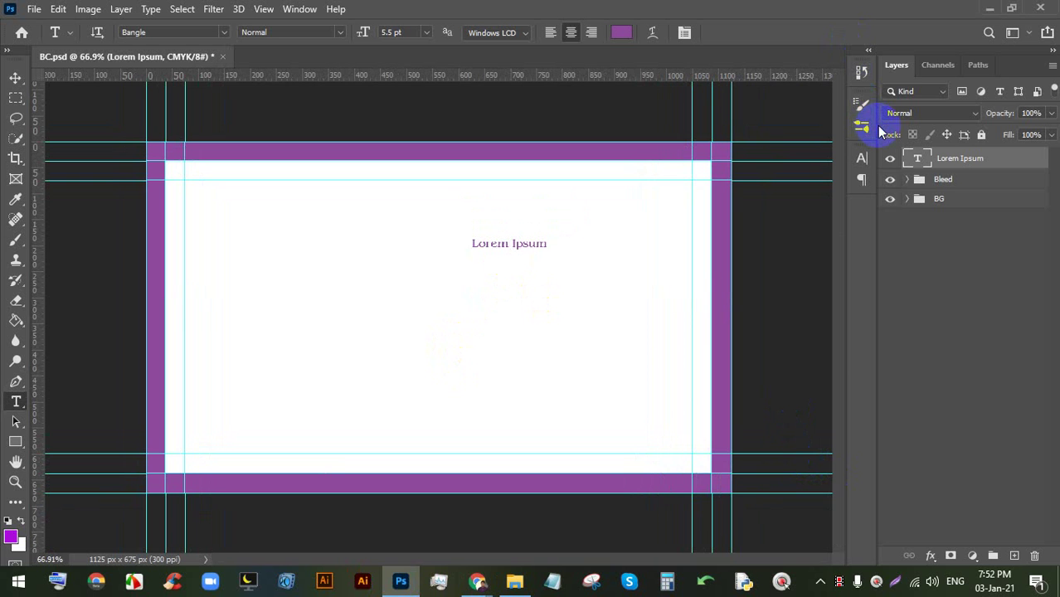
pyautogui.moveTo(478, 578)
pyautogui.click(422, 527)
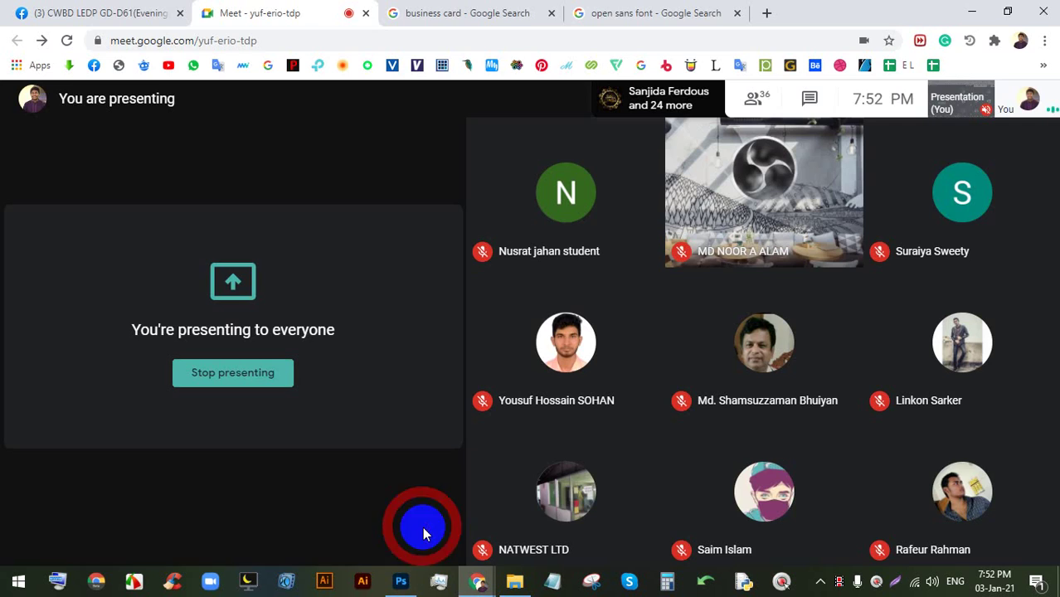
pyautogui.click(401, 579)
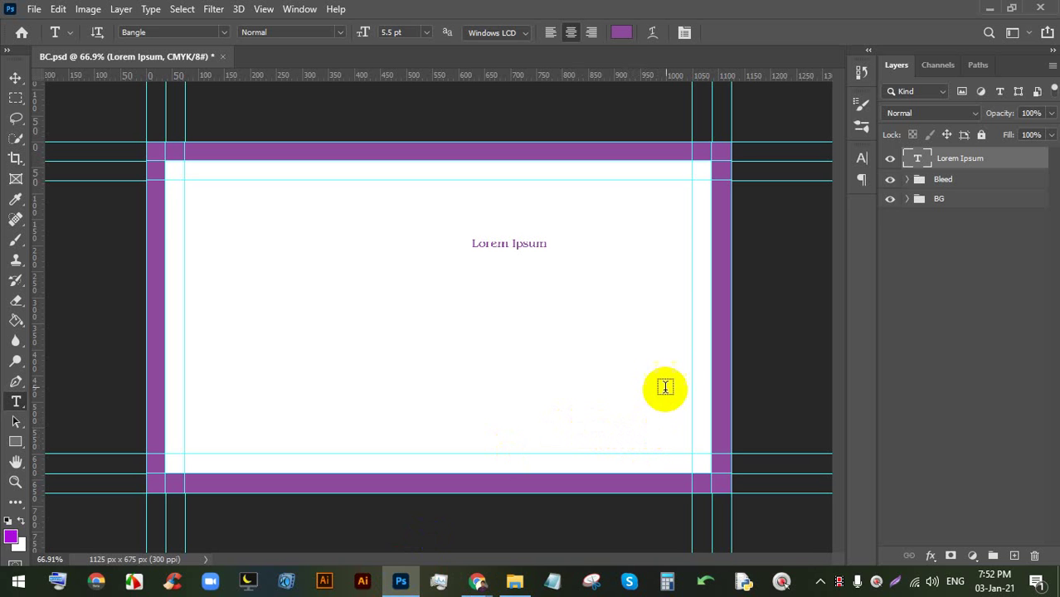
pyautogui.click(121, 267)
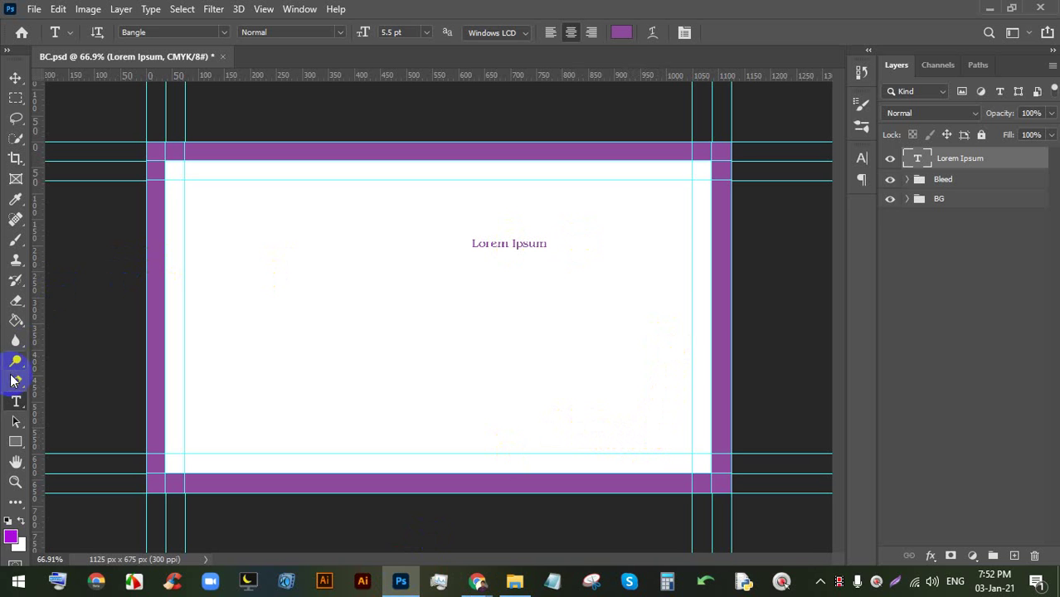
# - Draw a wide green rectangle bar across the lower part of the card
pyautogui.click(15, 441)
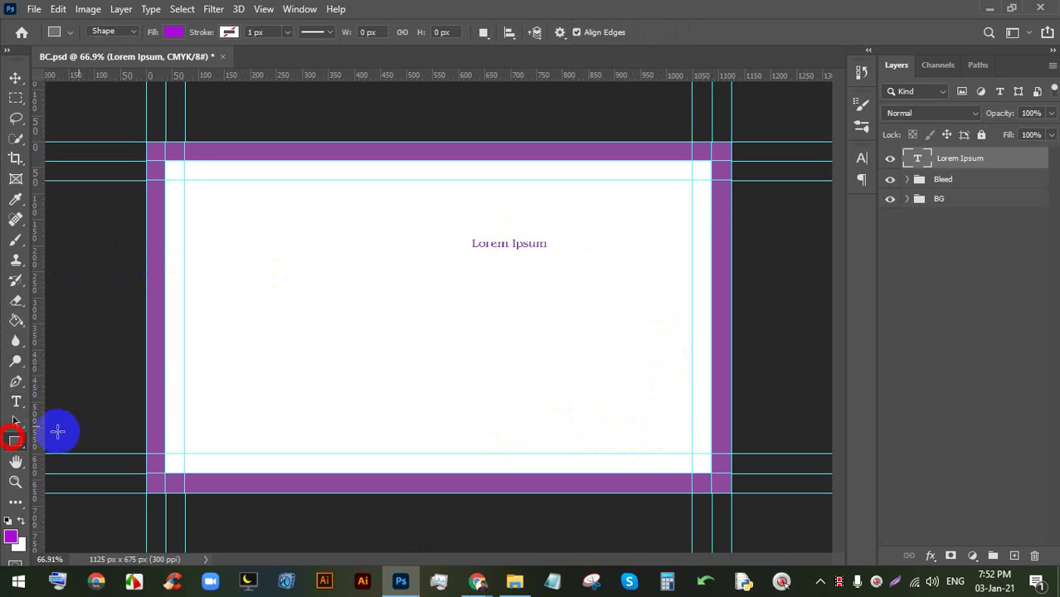
pyautogui.moveTo(172, 390); pyautogui.dragTo(700, 428)
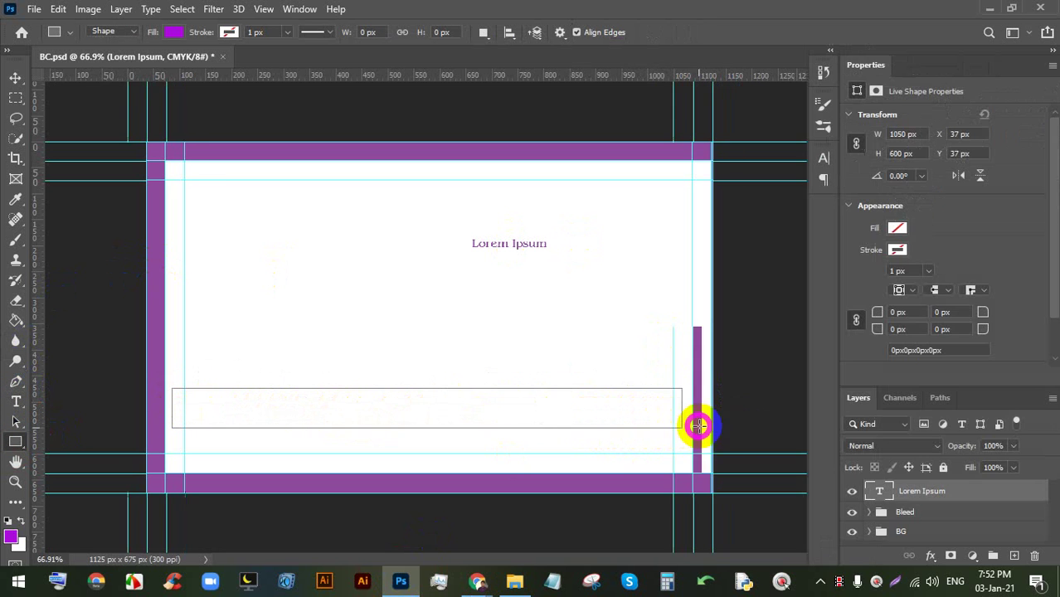
pyautogui.click(172, 32)
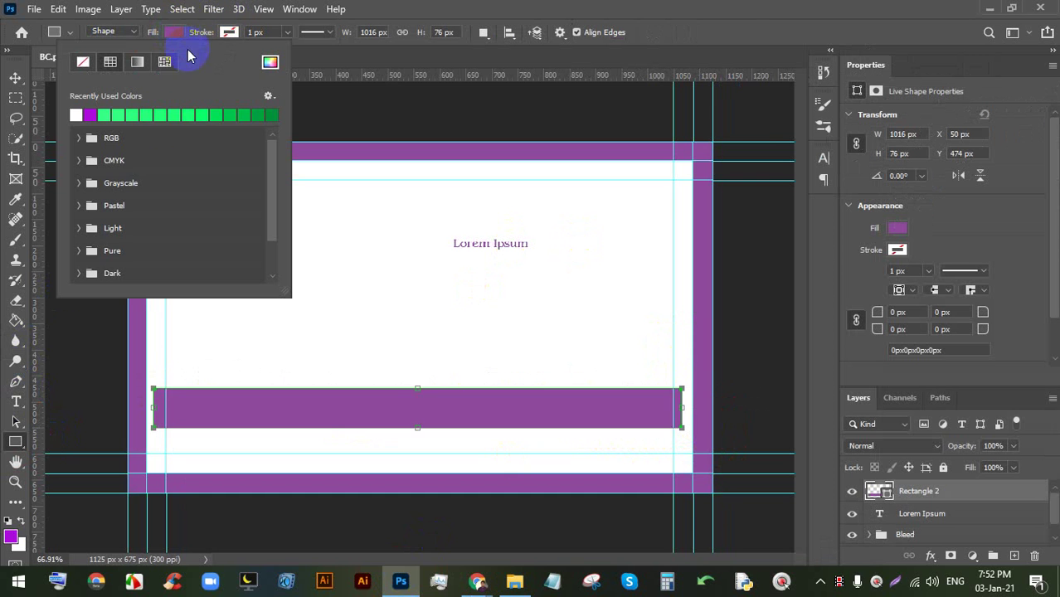
pyautogui.click(163, 111)
pyautogui.click(267, 34)
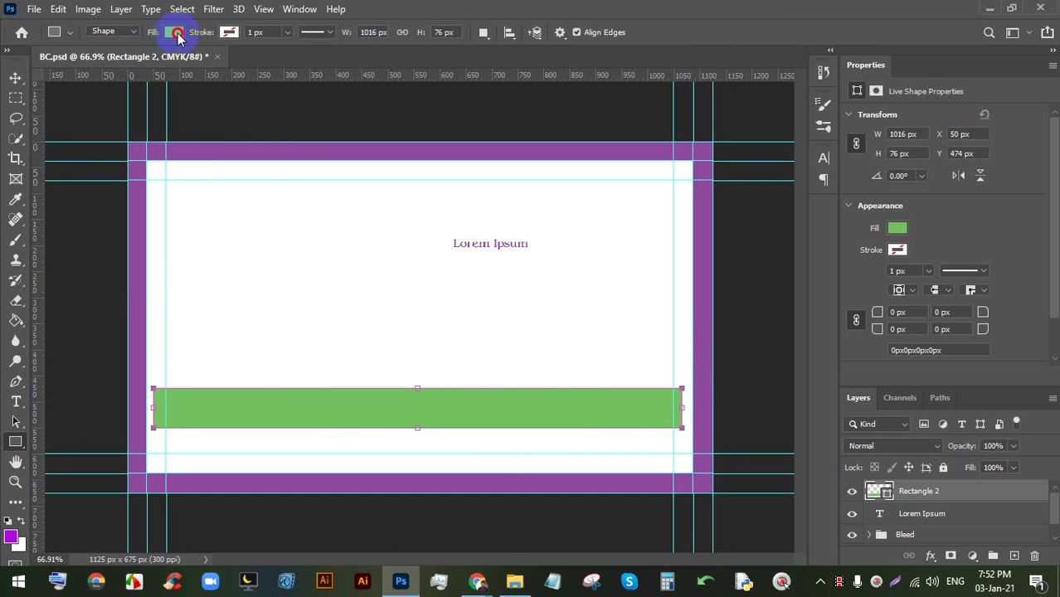
# - Change the bar's fill colour from green to blue in the colour picker
pyautogui.click(173, 32)
pyautogui.click(270, 62)
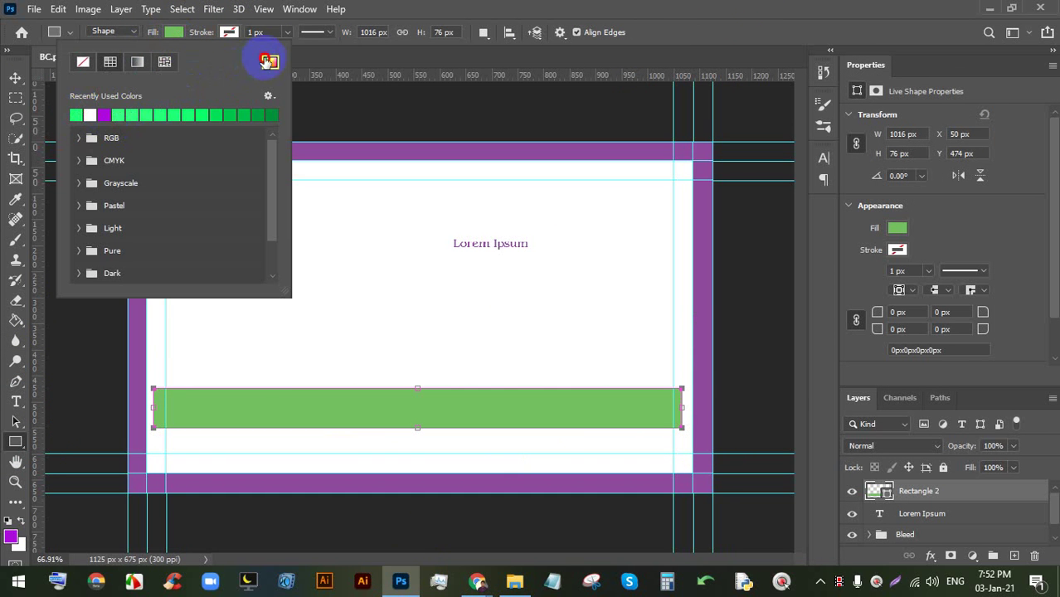
pyautogui.click(763, 135)
pyautogui.click(797, 175)
pyautogui.moveTo(795, 178); pyautogui.dragTo(795, 213)
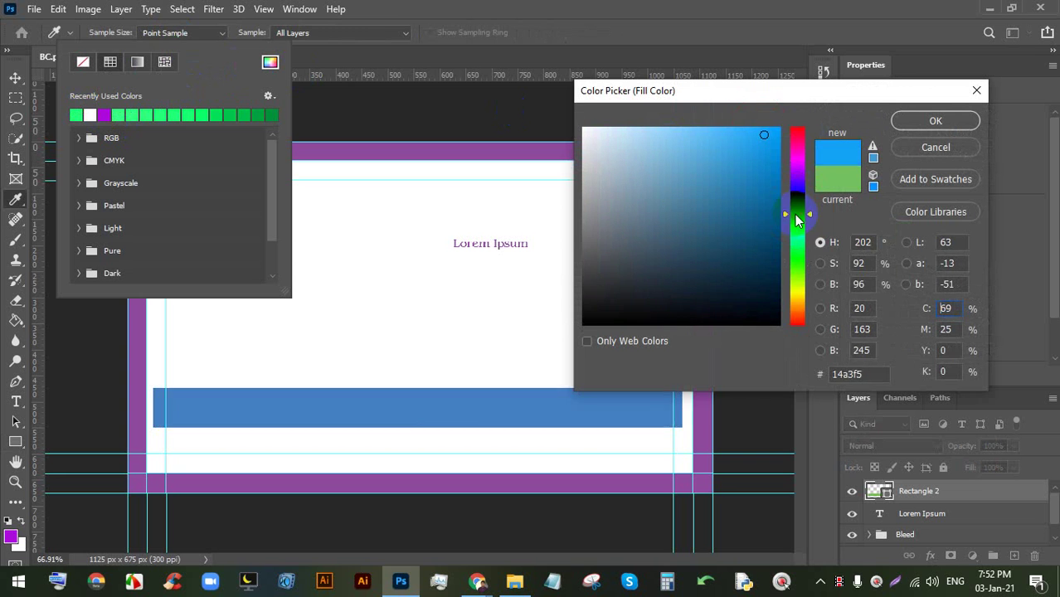
pyautogui.click(908, 121)
pyautogui.click(19, 145)
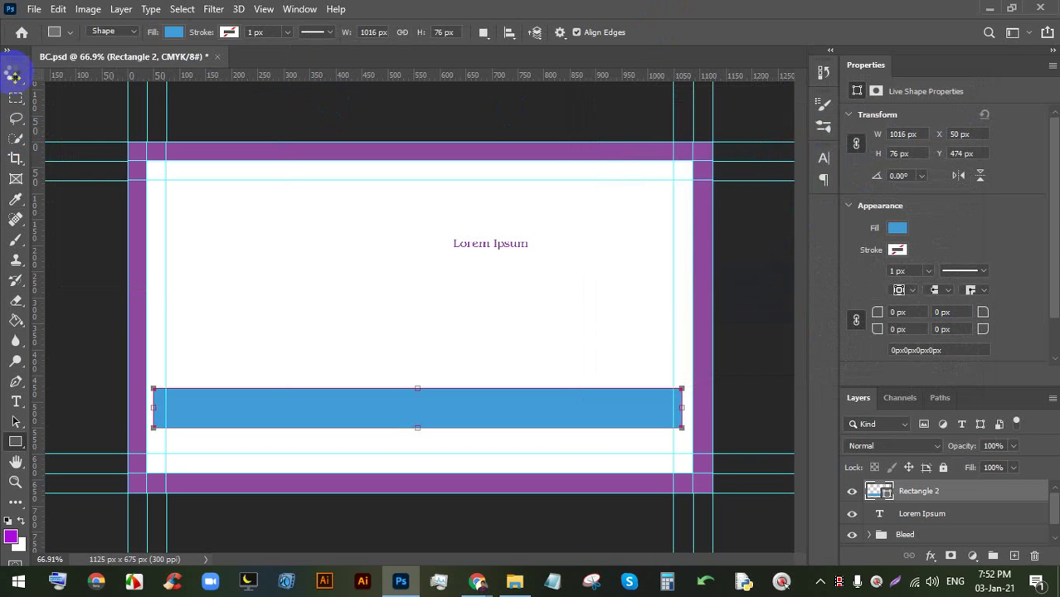
# - Stretch the blue bar right to the bleed edge, making it 1075 × 80 px
pyautogui.click(15, 77)
pyautogui.scroll(2, 719, 423)
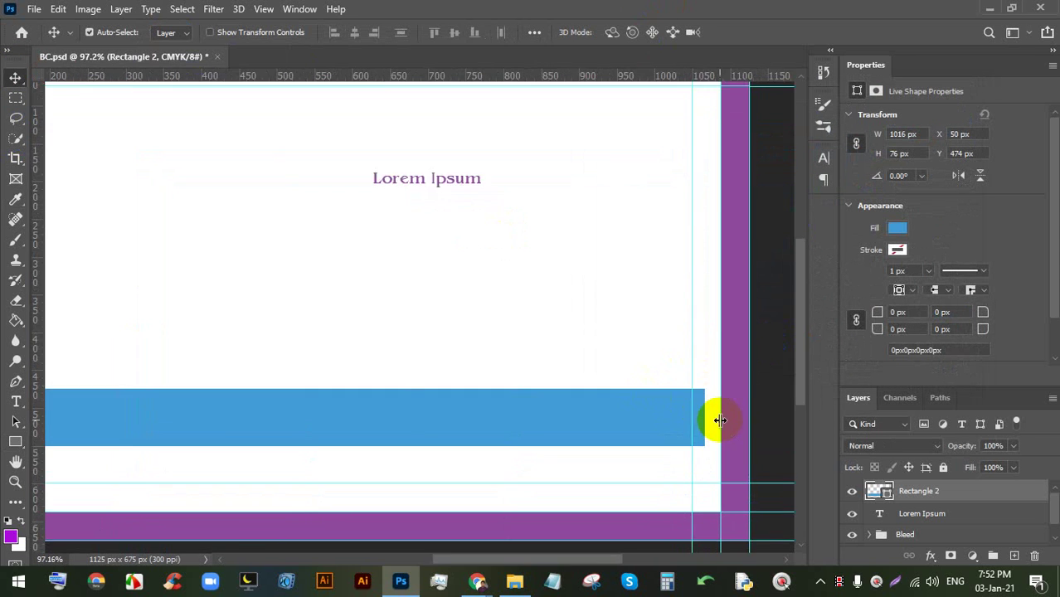
pyautogui.scroll(-2, 716, 421)
pyautogui.hotkey('ctrl', 't')
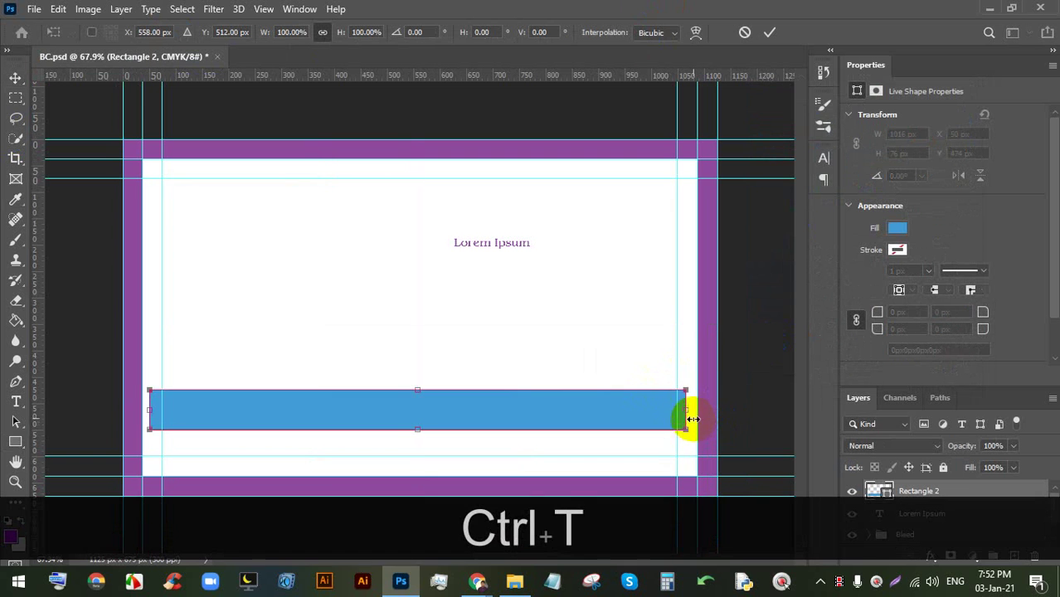
pyautogui.moveTo(688, 410); pyautogui.dragTo(714, 413)
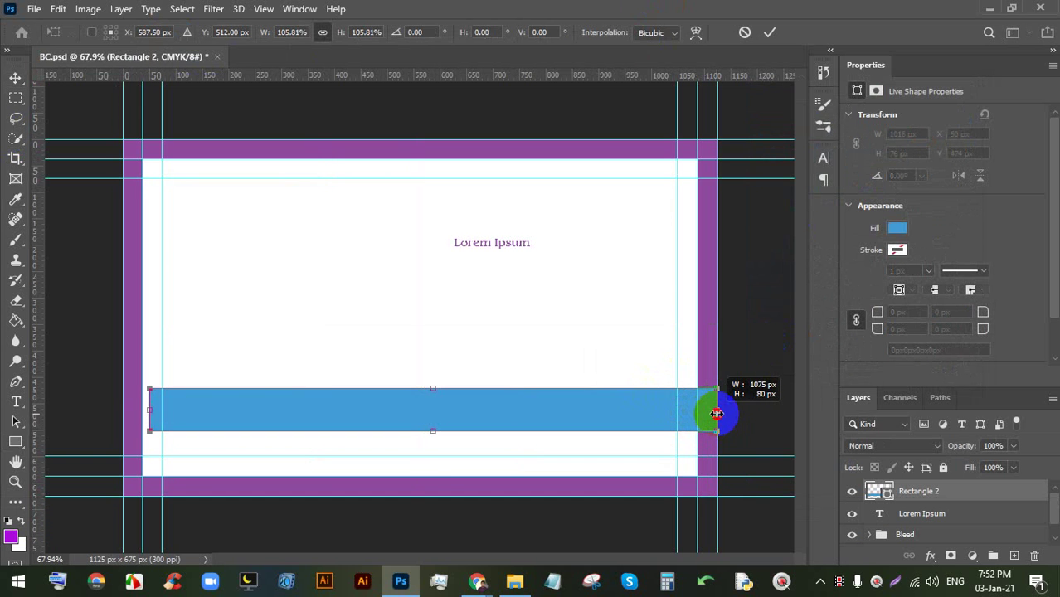
pyautogui.click(770, 33)
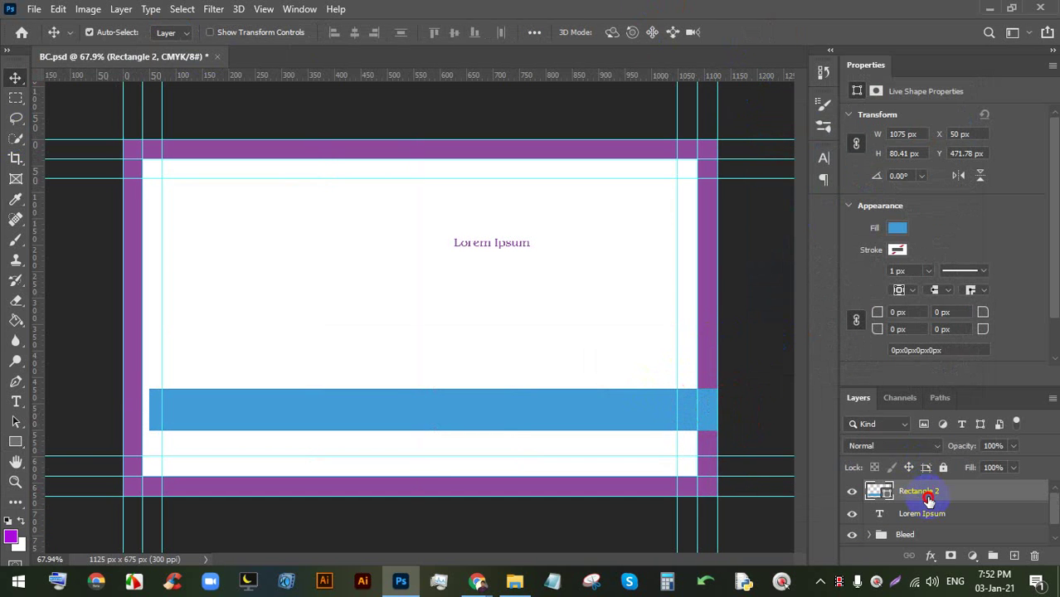
# - Move the Rectangle 2 layer below the Bleed group in the Layers panel
pyautogui.moveTo(921, 493); pyautogui.dragTo(924, 514)
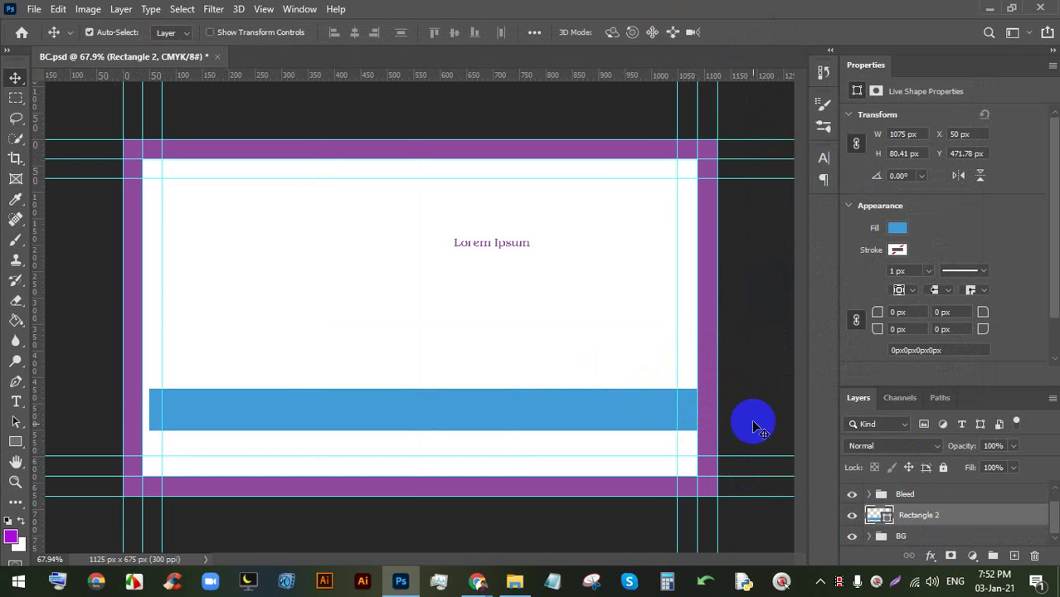
pyautogui.scroll(2, 753, 421)
pyautogui.scroll(-2, 646, 422)
pyautogui.scroll(4, 700, 428)
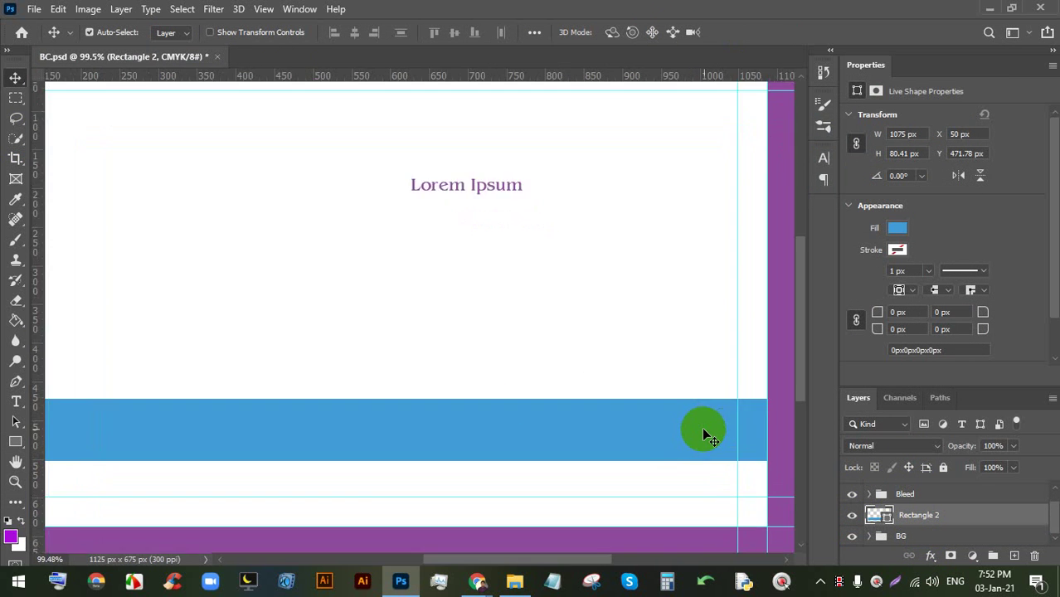
# - Pan and zoom to the right bleed edge to check the frame overlaps the bar
pyautogui.press('space')
pyautogui.moveTo(736, 435); pyautogui.dragTo(518, 395)
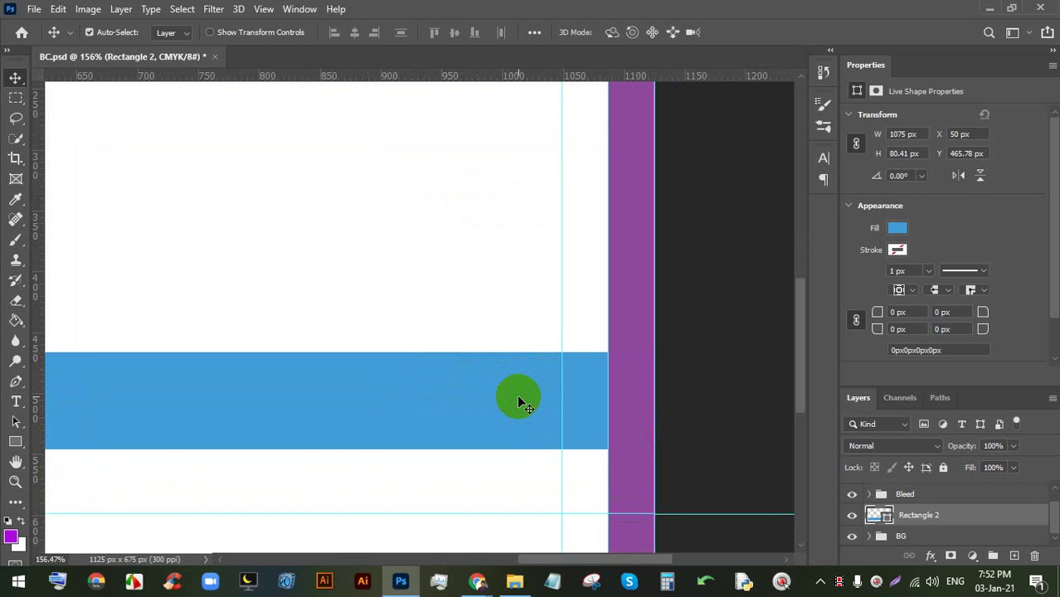
pyautogui.scroll(-5, 517, 394)
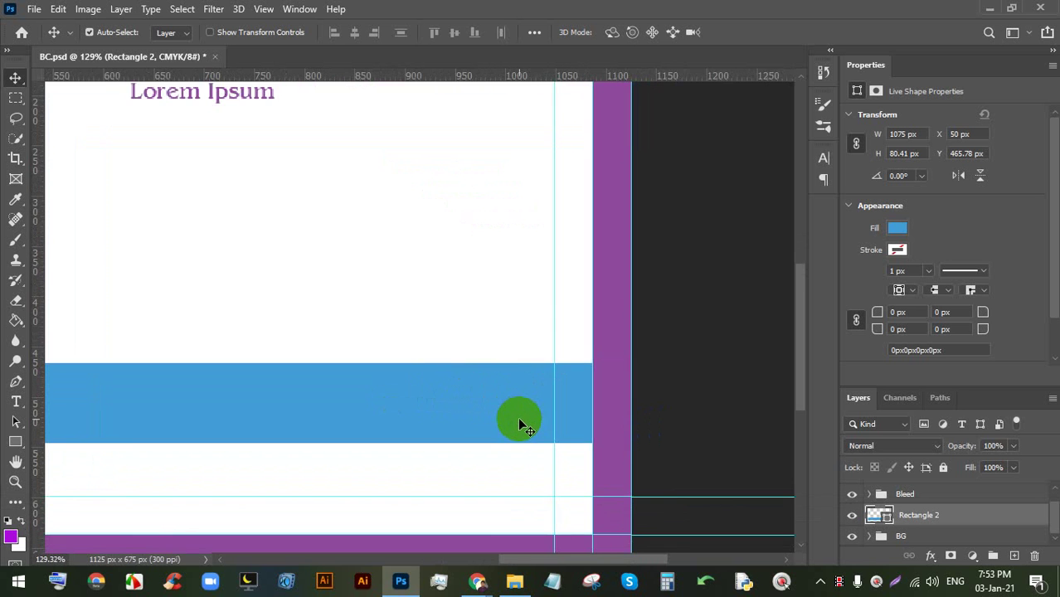
pyautogui.scroll(-2, 520, 422)
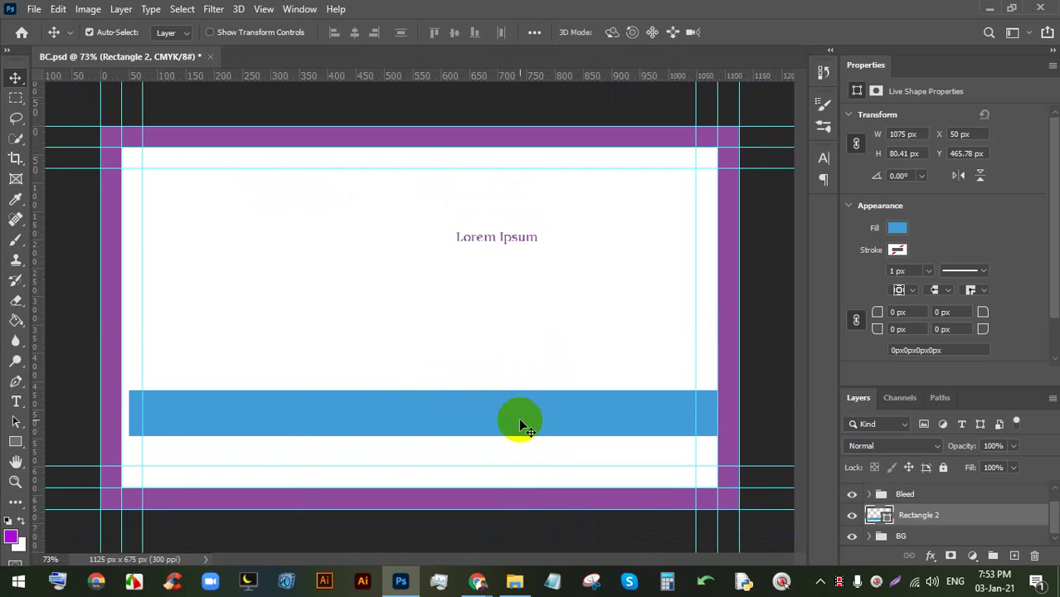
pyautogui.scroll(-3, 521, 426)
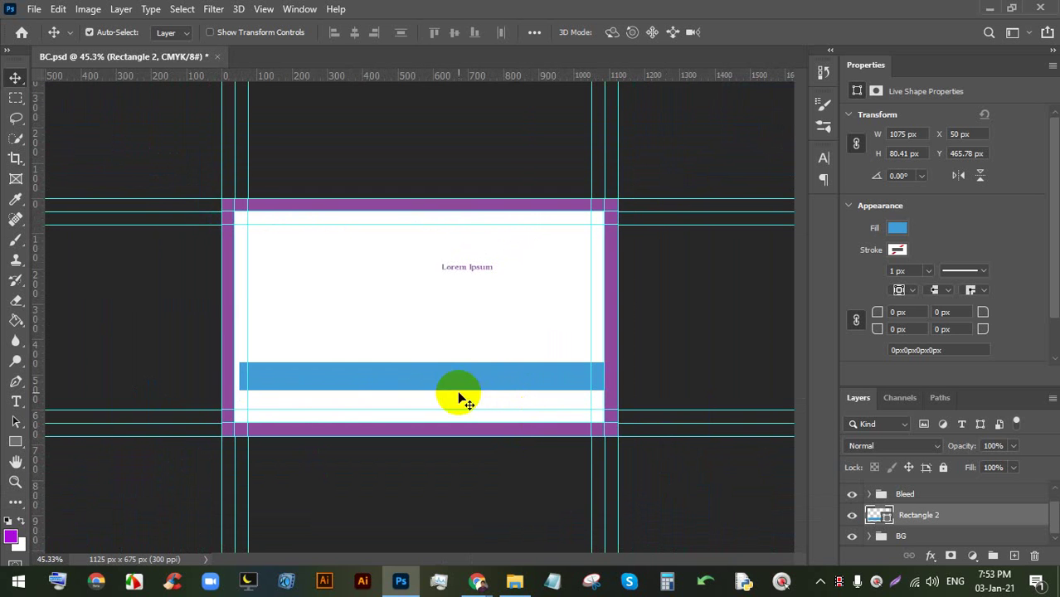
pyautogui.scroll(-1, 480, 375)
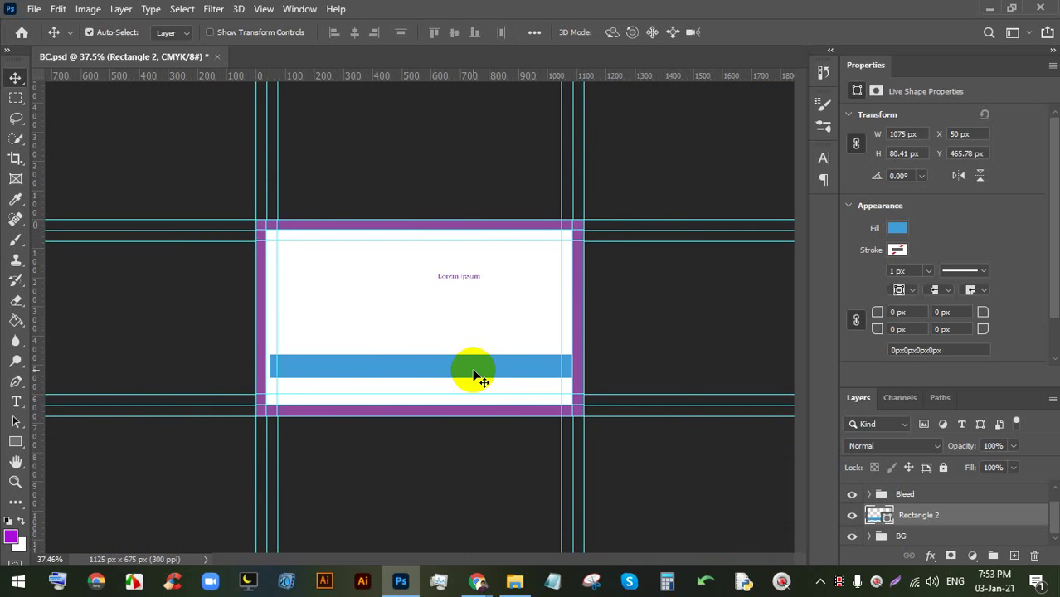
pyautogui.scroll(-3, 478, 375)
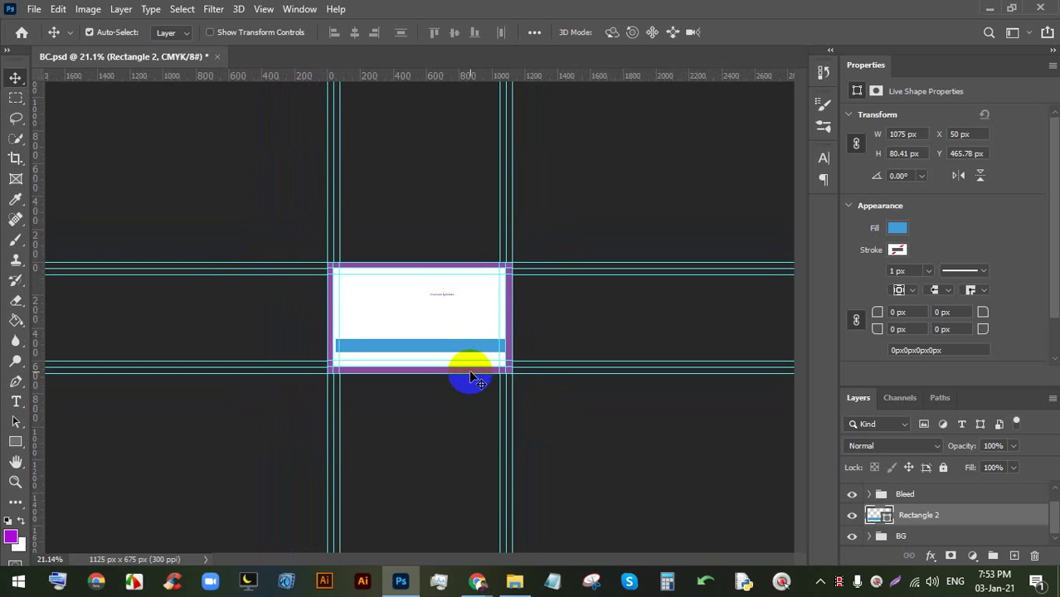
pyautogui.scroll(1, 468, 369)
pyautogui.scroll(2, 465, 265)
pyautogui.scroll(4, 503, 315)
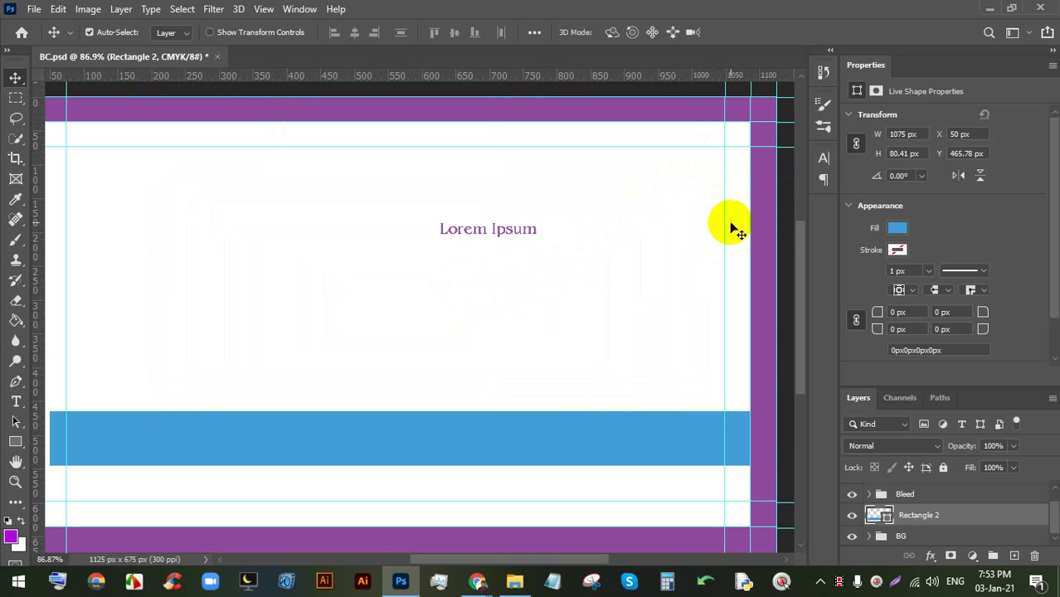
pyautogui.scroll(-2, 658, 232)
pyautogui.scroll(1, 649, 301)
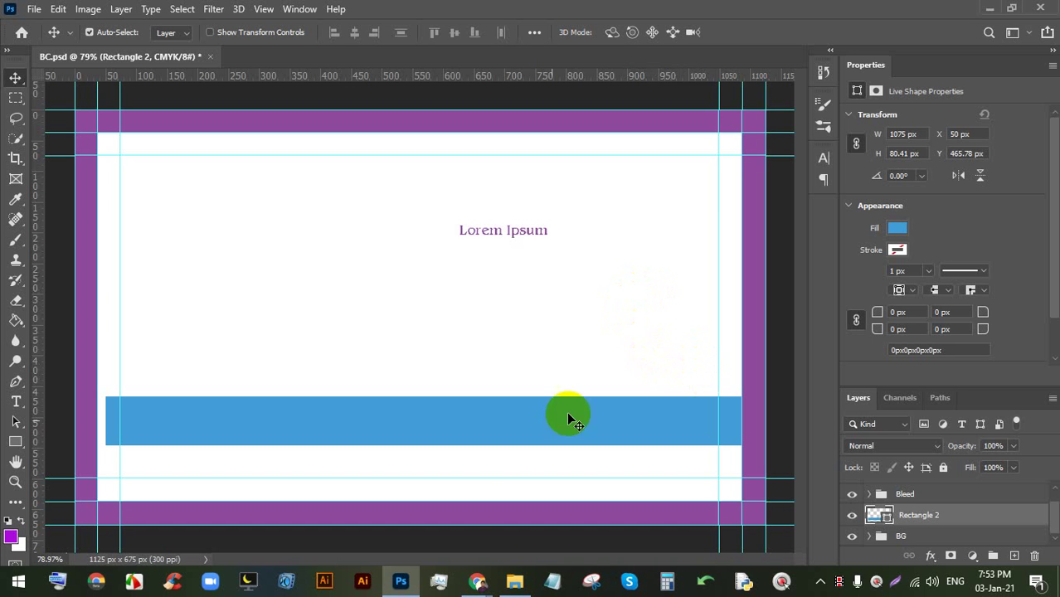
# - Search 'roboto font' in a new Chrome tab and open the Roboto - Google Fonts page
pyautogui.moveTo(478, 571)
pyautogui.click(458, 525)
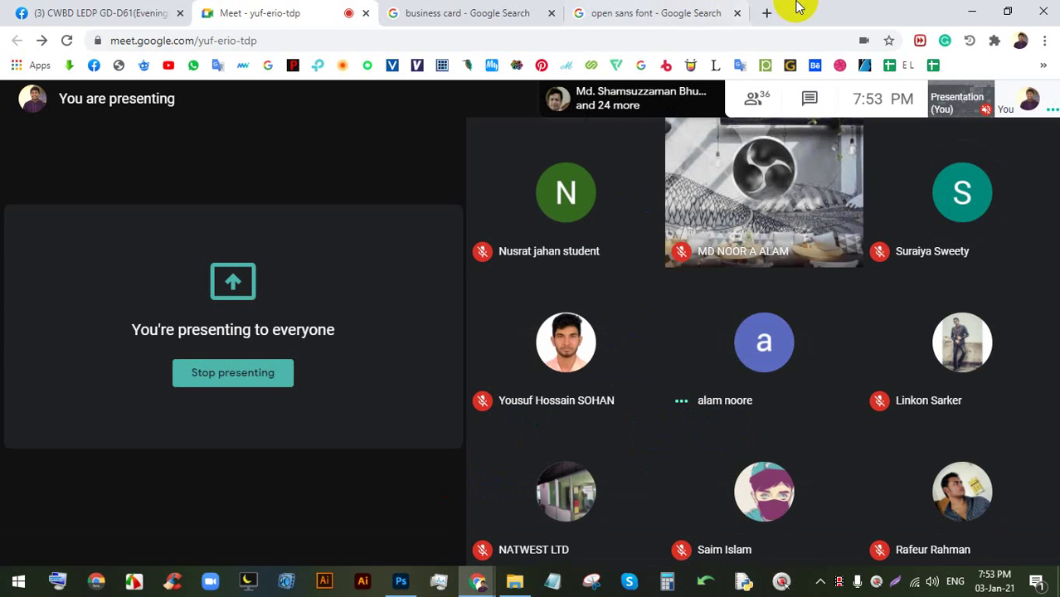
pyautogui.click(772, 12)
pyautogui.click(715, 41)
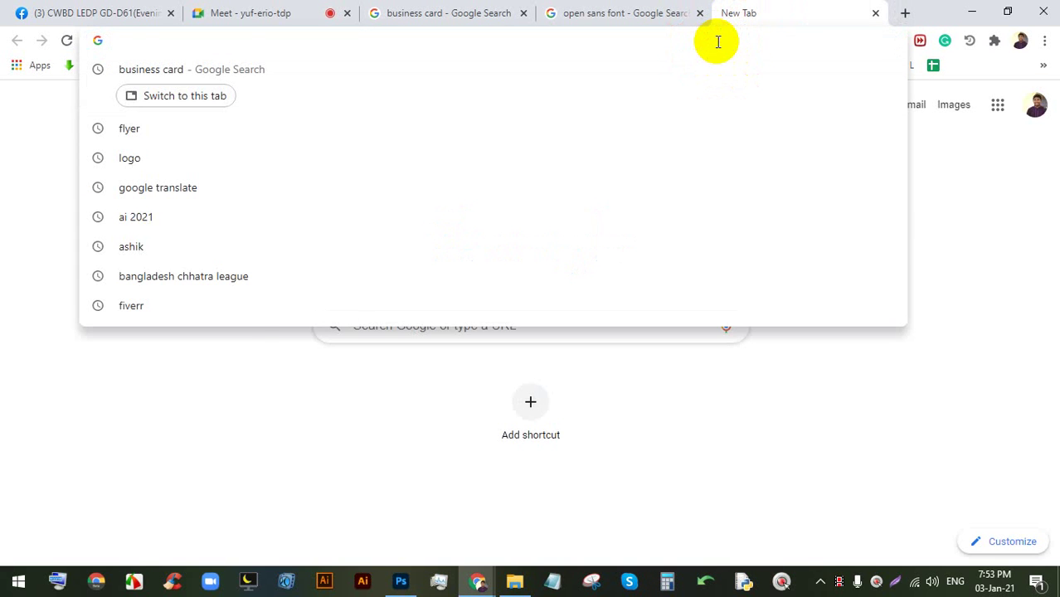
pyautogui.write('l')
pyautogui.press('BackSpace')
pyautogui.press('BackSpace')
pyautogui.write('ro')
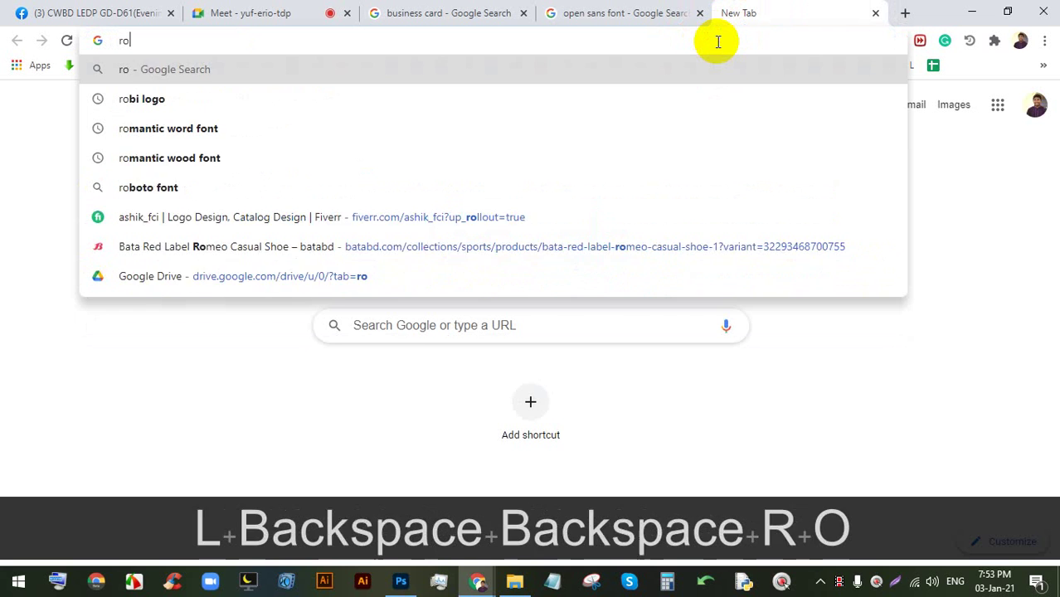
pyautogui.write('b ot')
pyautogui.press('BackSpace')
pyautogui.press('BackSpace')
pyautogui.press('BackSpace')
pyautogui.write('oto')
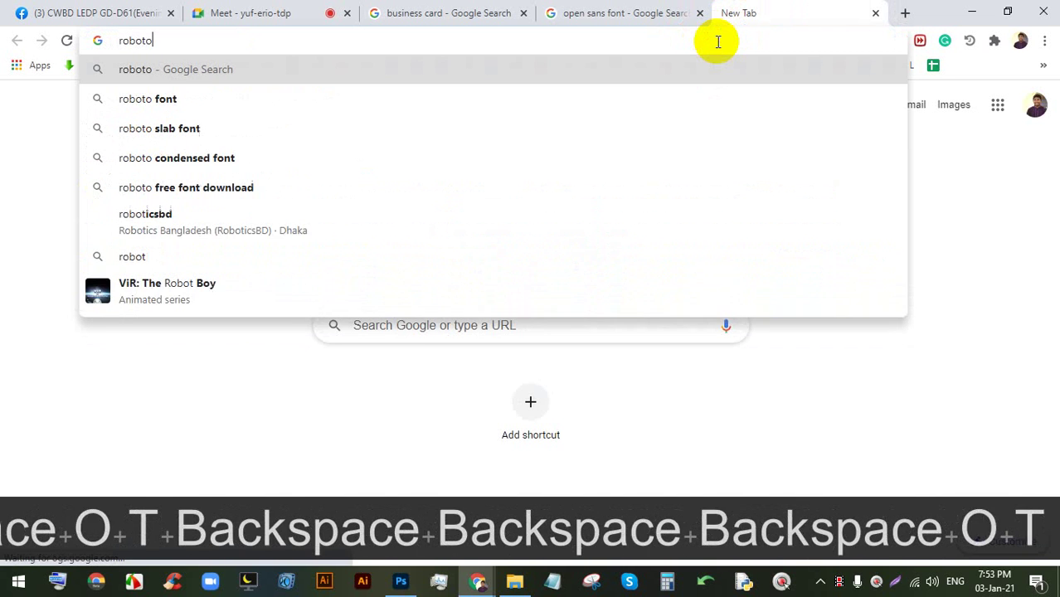
pyautogui.press('Down')
pyautogui.press('Return')
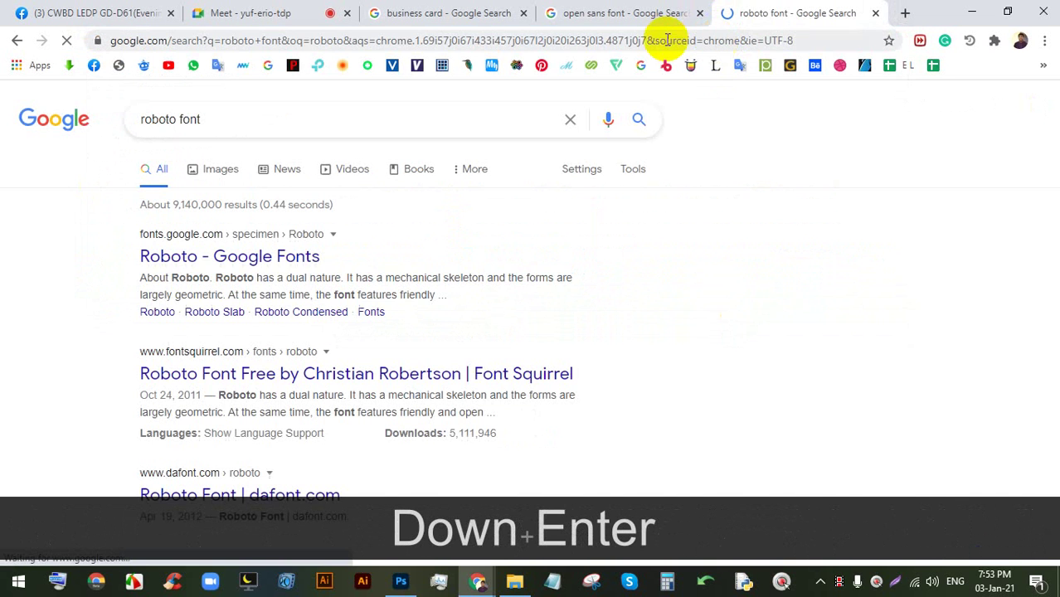
pyautogui.click(284, 255)
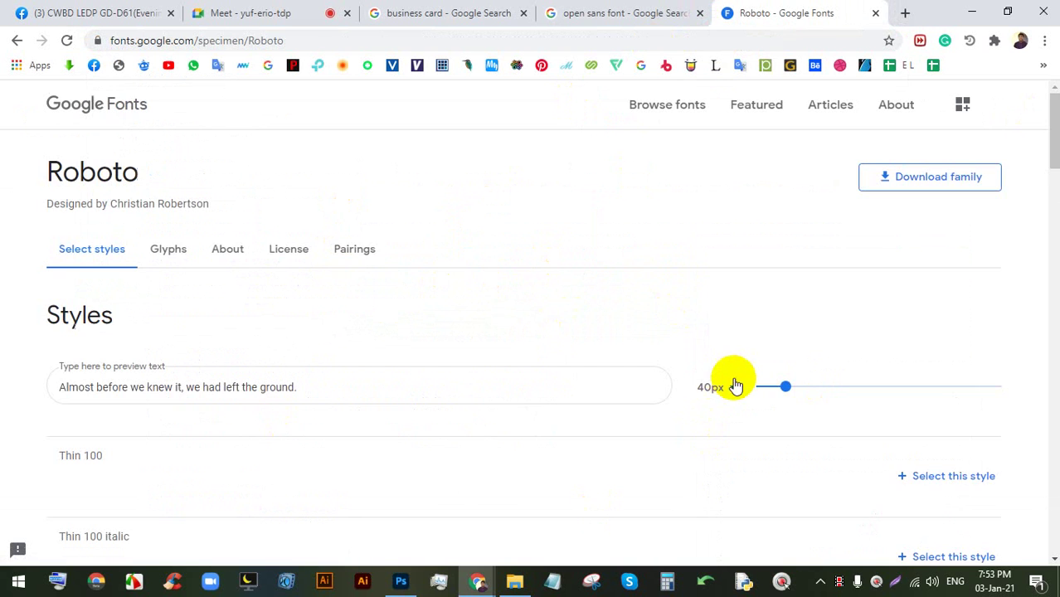
# - Select the Roboto page address, then bring Photoshop back to the front
pyautogui.scroll(-2, 315, 296)
pyautogui.click(272, 41)
pyautogui.doubleClick(303, 41)
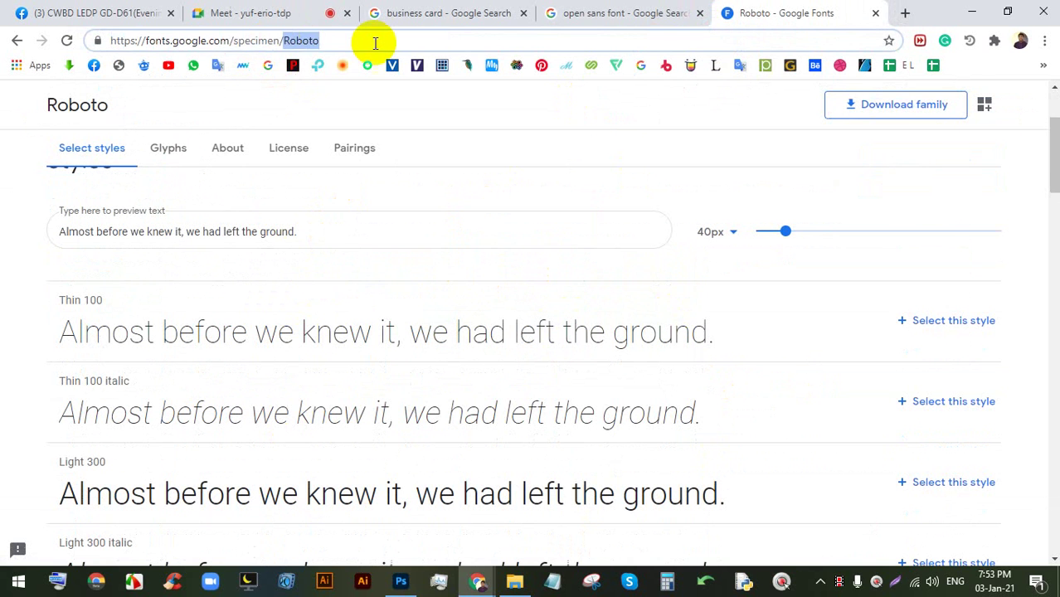
pyautogui.moveTo(374, 40); pyautogui.dragTo(89, 28)
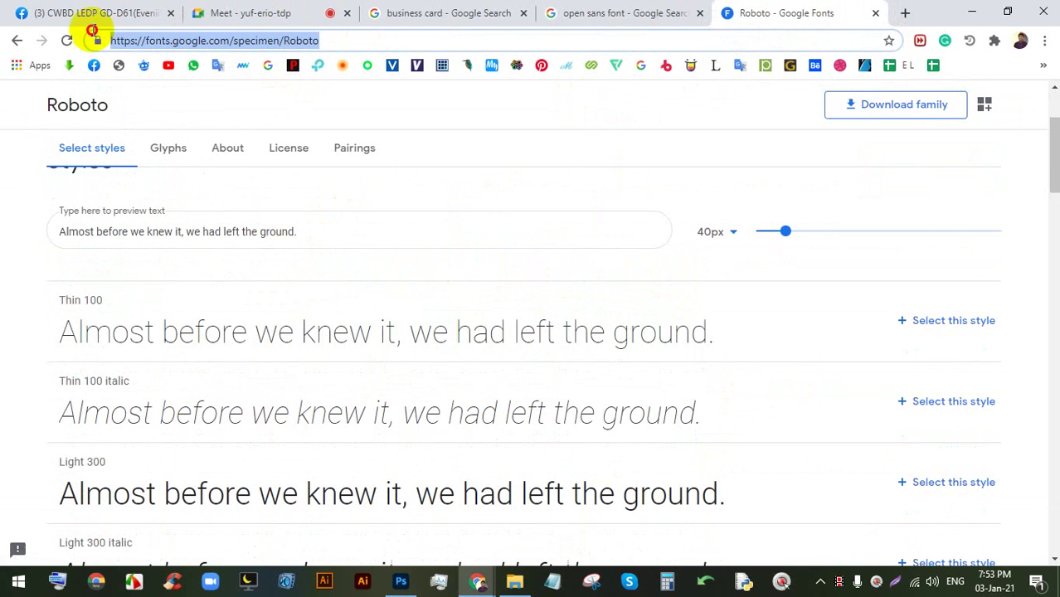
pyautogui.click(261, 10)
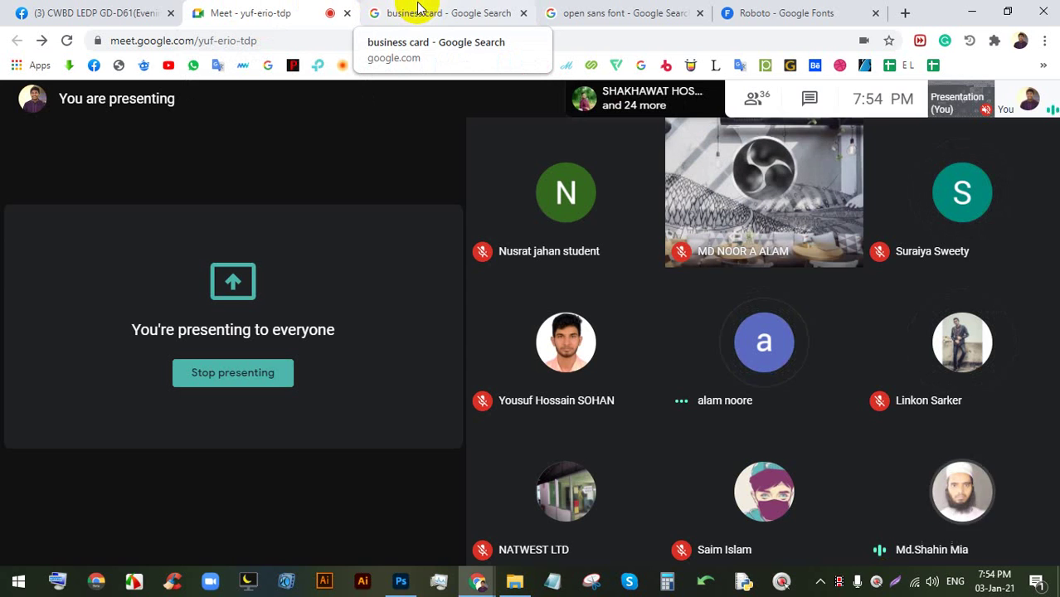
pyautogui.click(405, 587)
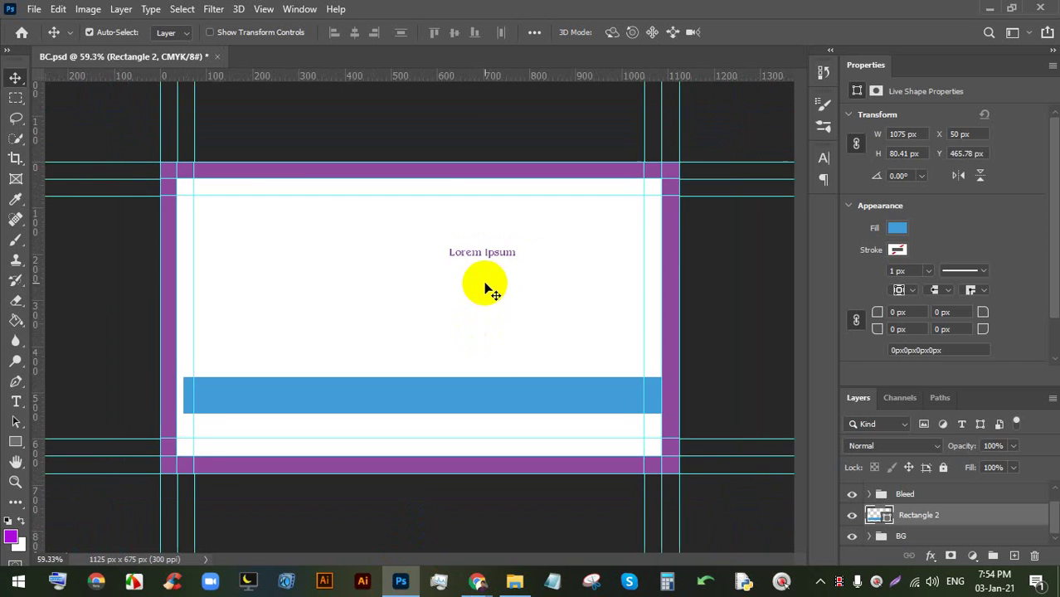
# - Delete the blue bar and Lorem Ipsum text layers, leaving only the Bleed and BG groups
pyautogui.hotkey('ctrl', '0')
pyautogui.press('BackSpace')
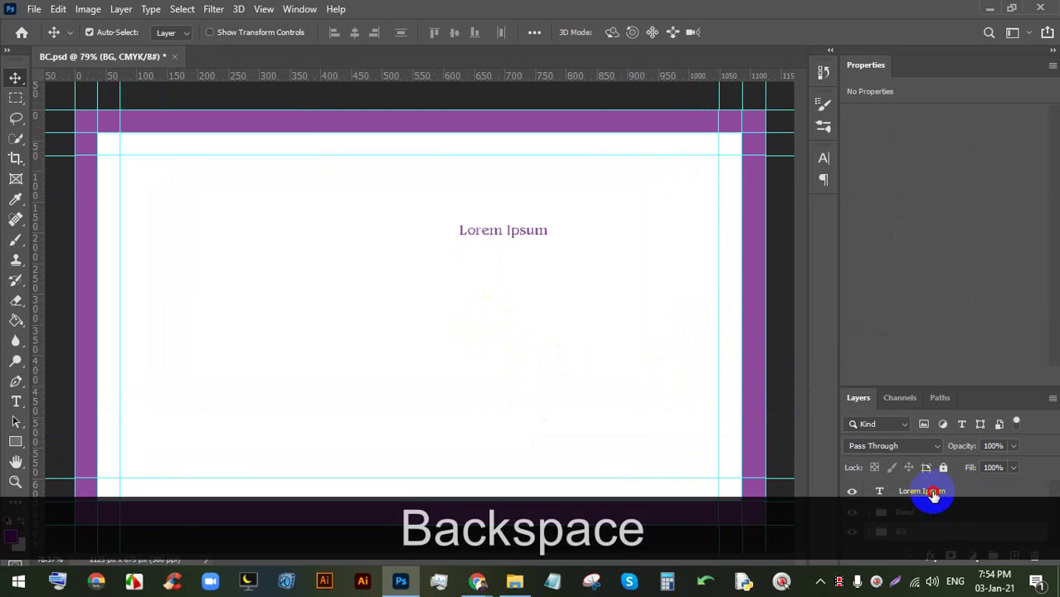
pyautogui.click(929, 493)
pyautogui.press('BackSpace')
pyautogui.scroll(-2, 585, 282)
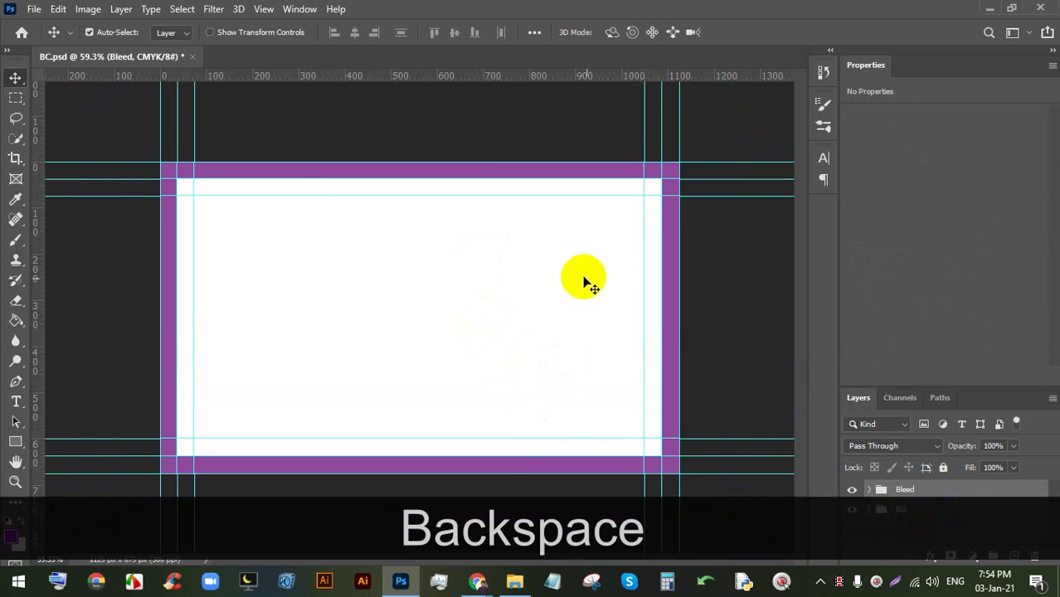
pyautogui.scroll(2, 585, 283)
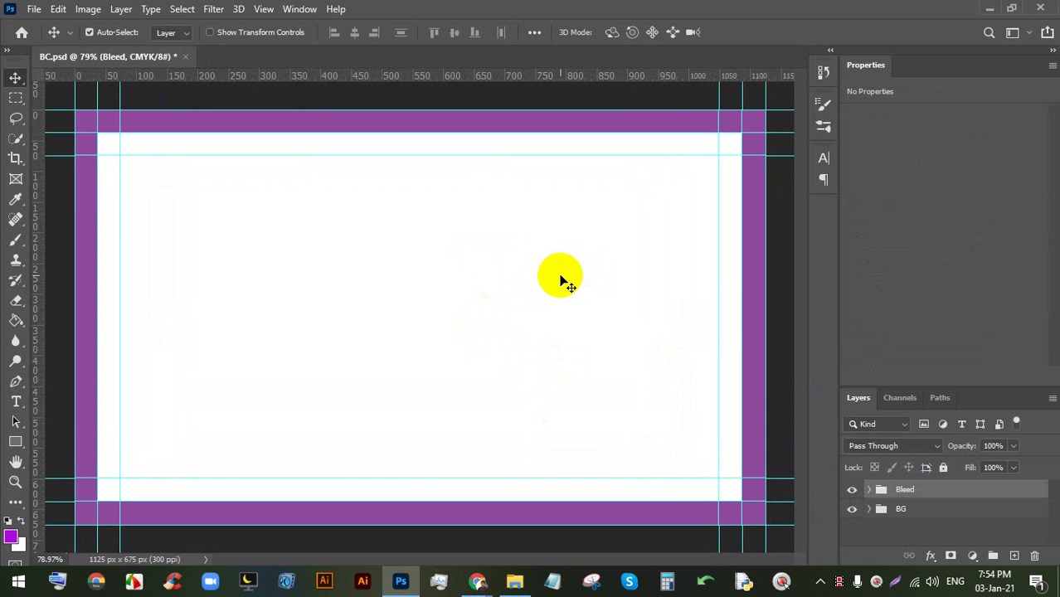
pyautogui.scroll(2, 564, 266)
pyautogui.moveTo(569, 253); pyautogui.dragTo(461, 244)
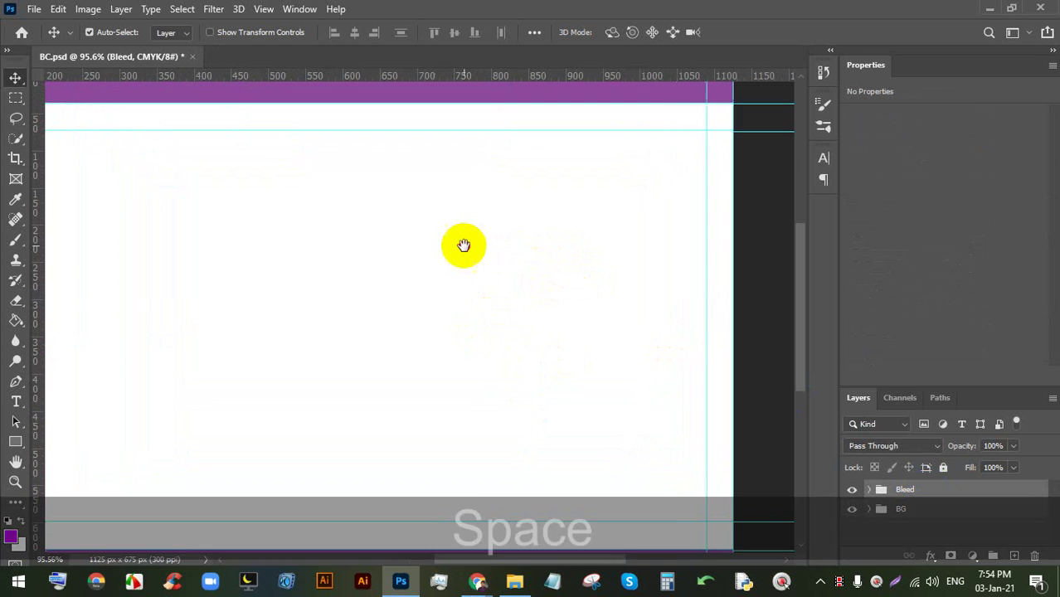
pyautogui.click(15, 402)
pyautogui.click(402, 236)
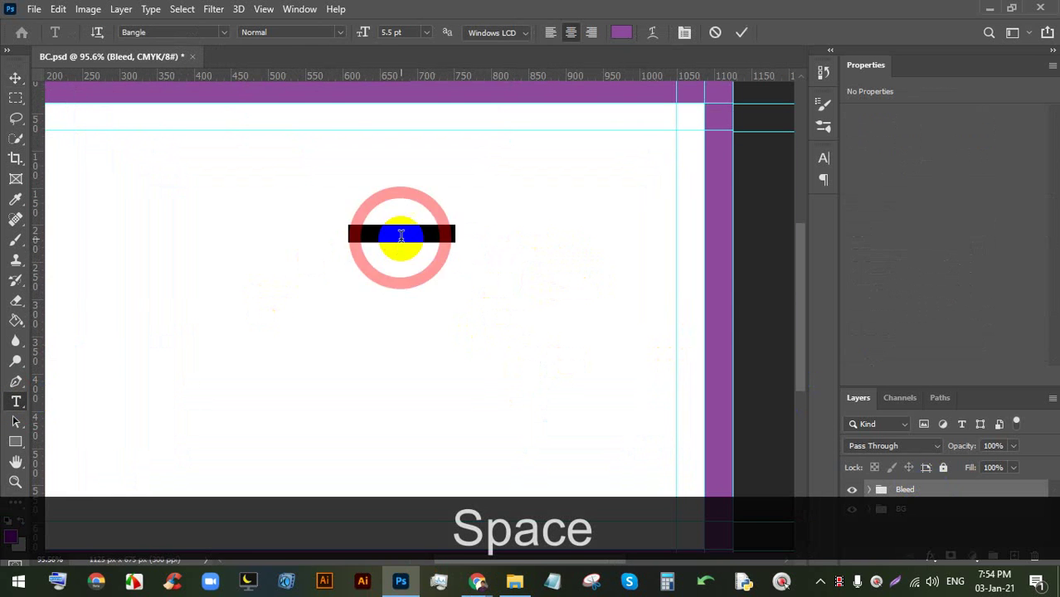
pyautogui.moveTo(421, 261); pyautogui.dragTo(475, 271)
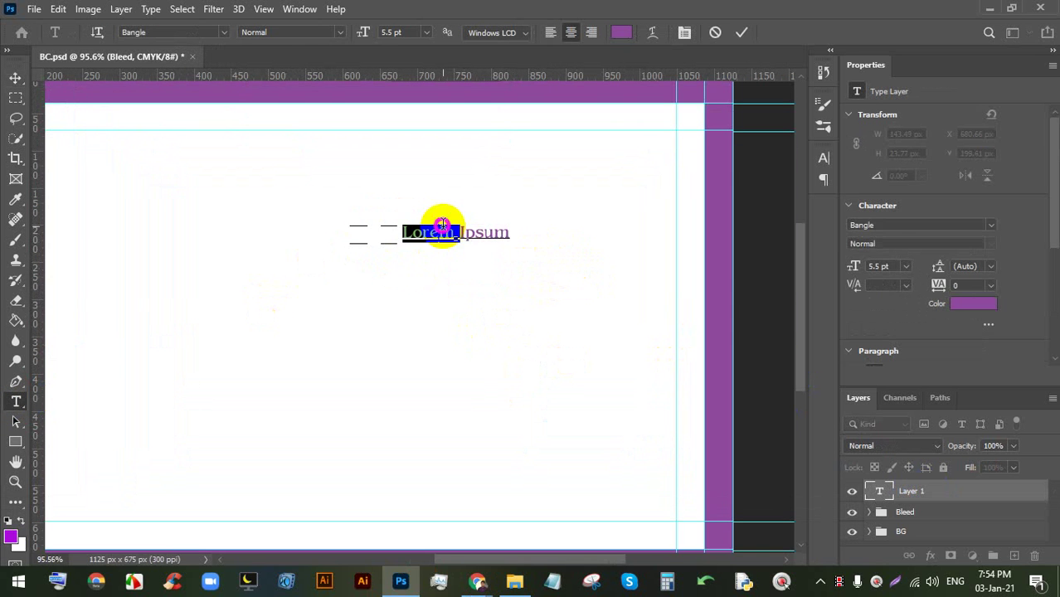
pyautogui.tripleClick(442, 225)
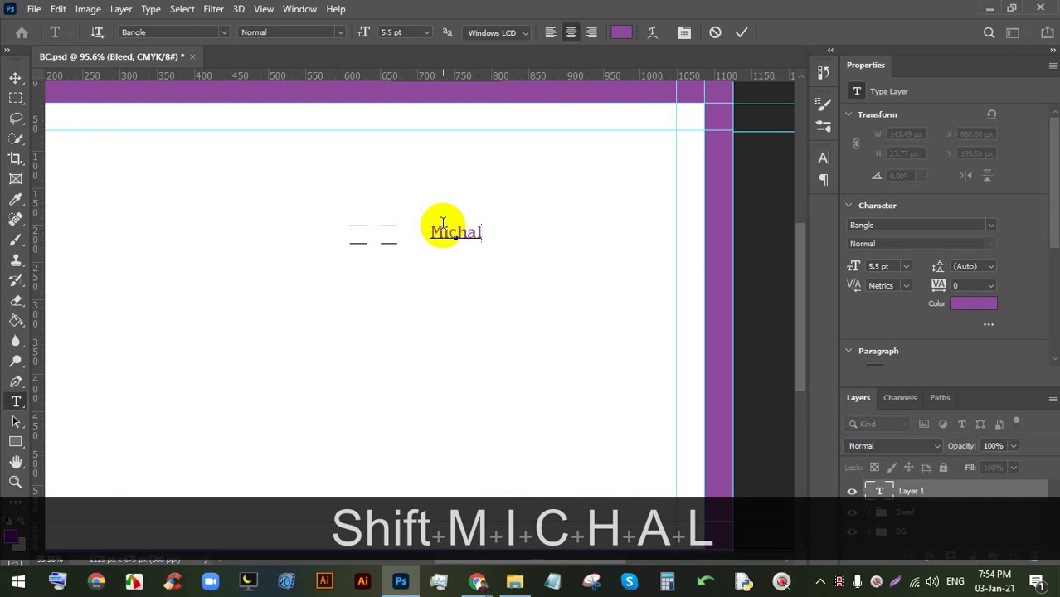
pyautogui.press('BackSpace')
pyautogui.press('BackSpace')
pyautogui.press('BackSpace')
pyautogui.press('BackSpace')
pyautogui.press('BackSpace')
pyautogui.press('BackSpace')
pyautogui.press('capslock')
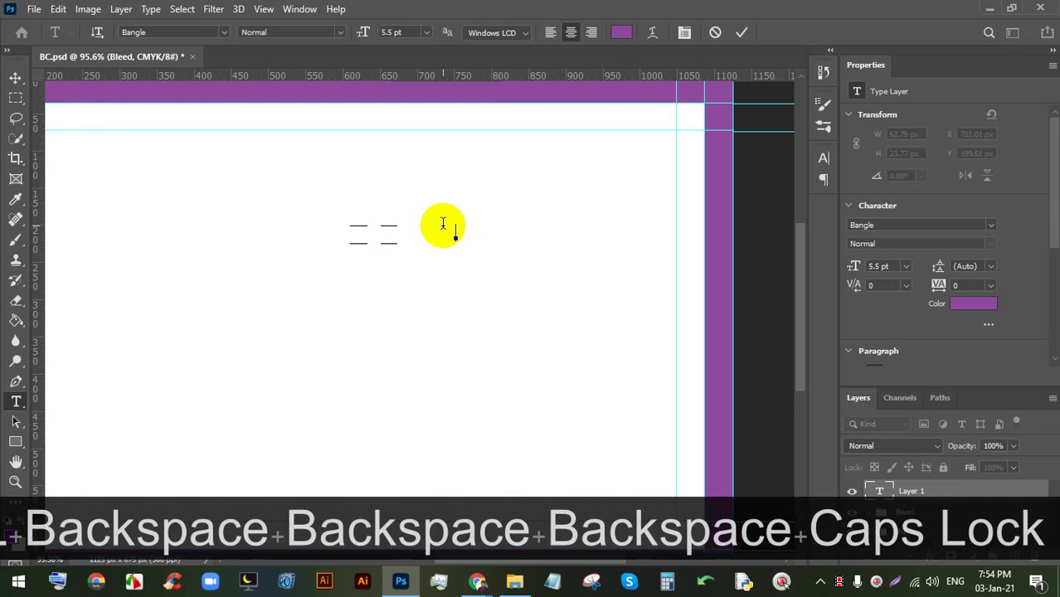
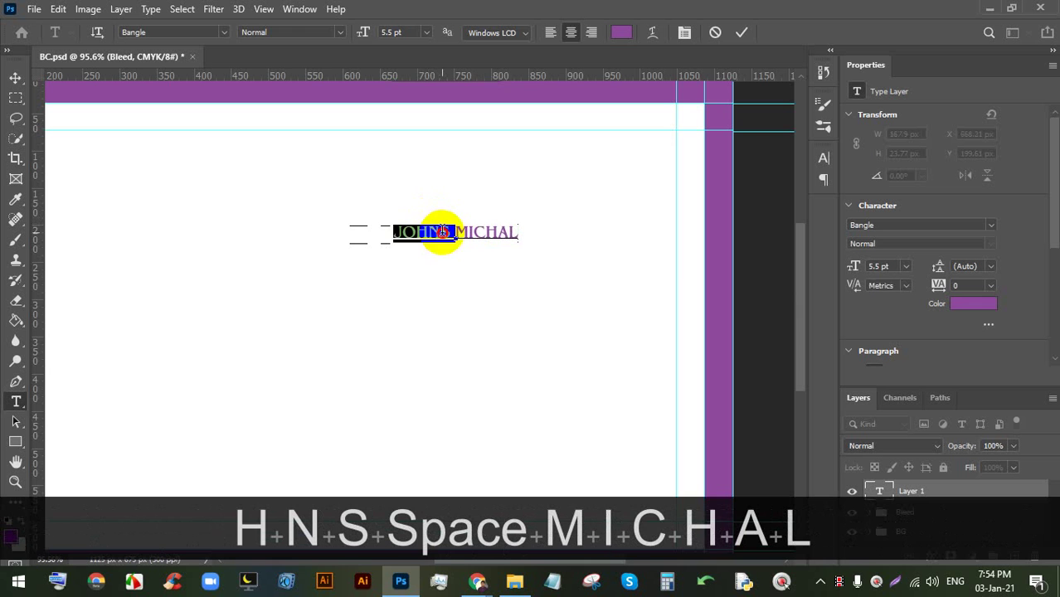
pyautogui.moveTo(444, 233); pyautogui.dragTo(515, 237)
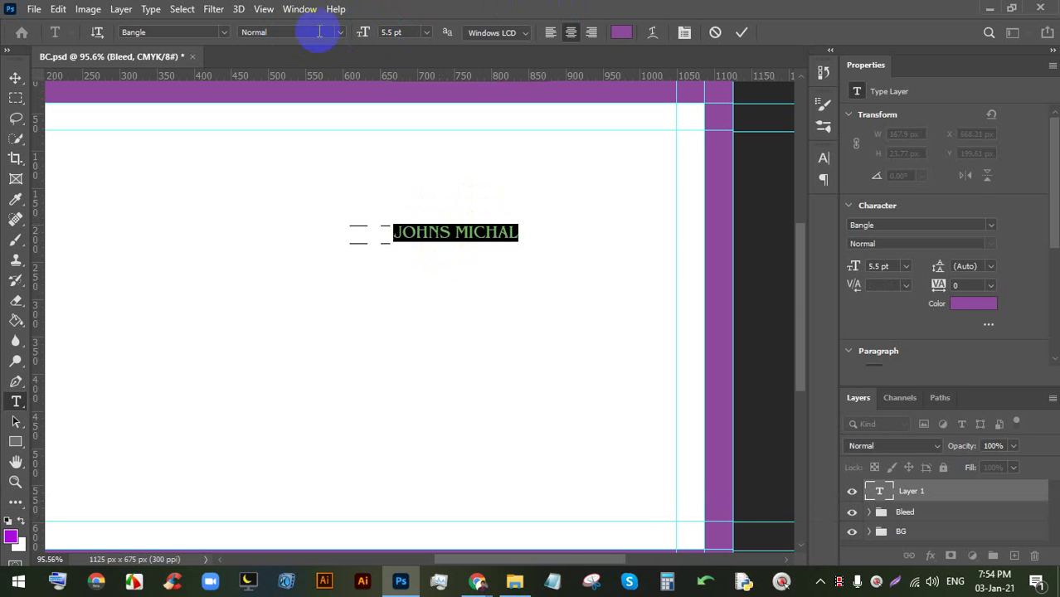
# - Set the whole name to 9 pt Nexa XBold and commit it
pyautogui.click(422, 33)
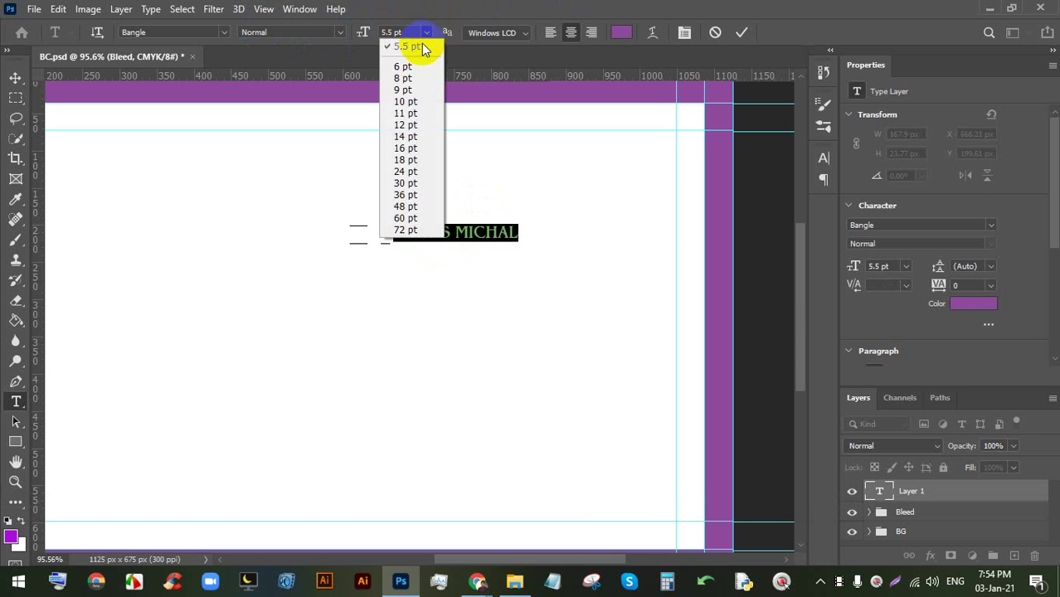
pyautogui.click(415, 91)
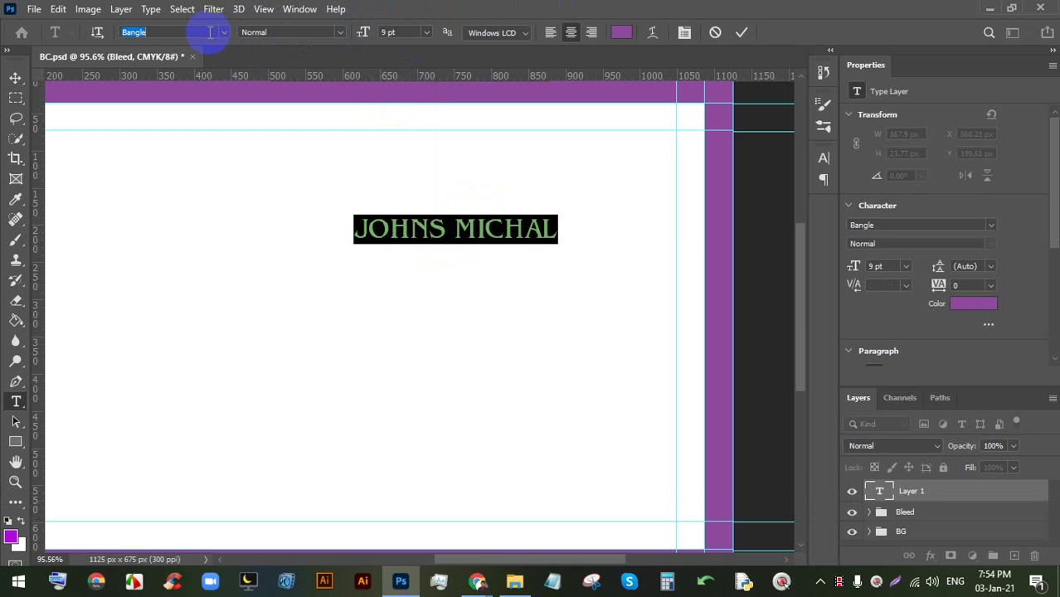
pyautogui.write('NEX')
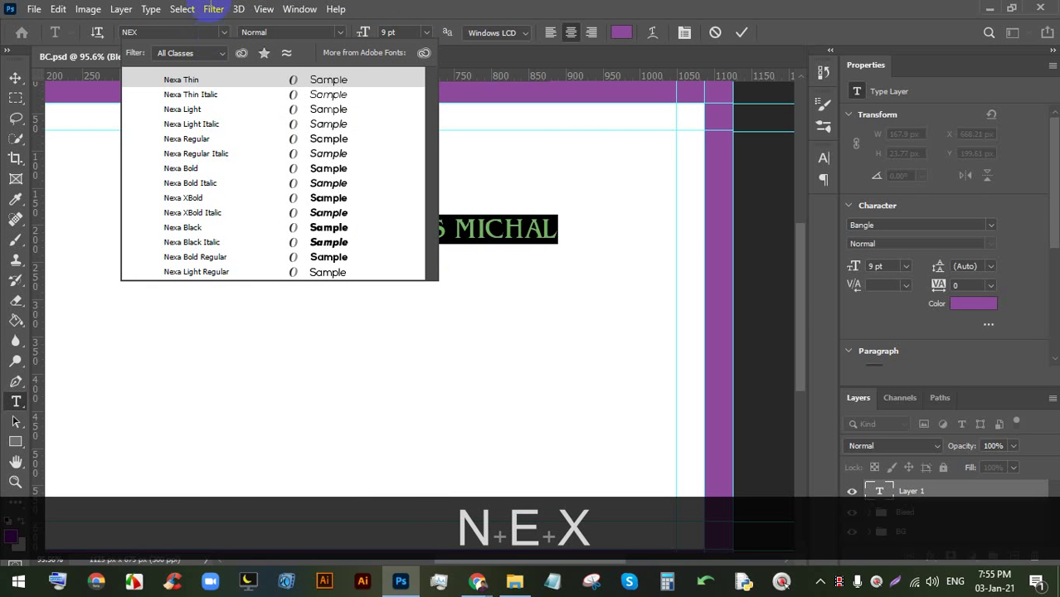
pyautogui.click(330, 198)
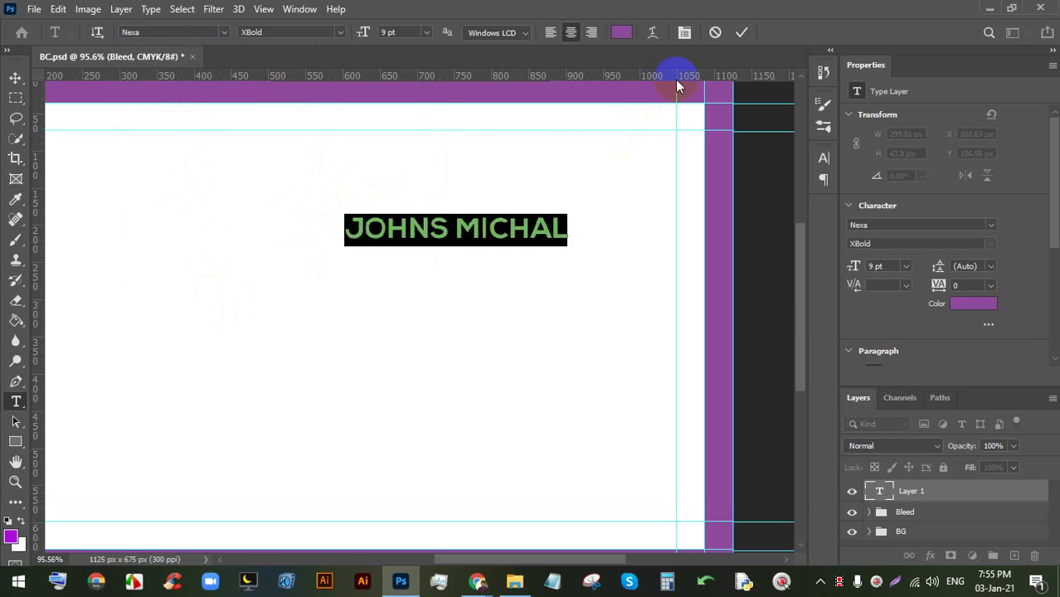
pyautogui.click(741, 33)
pyautogui.scroll(2, 430, 230)
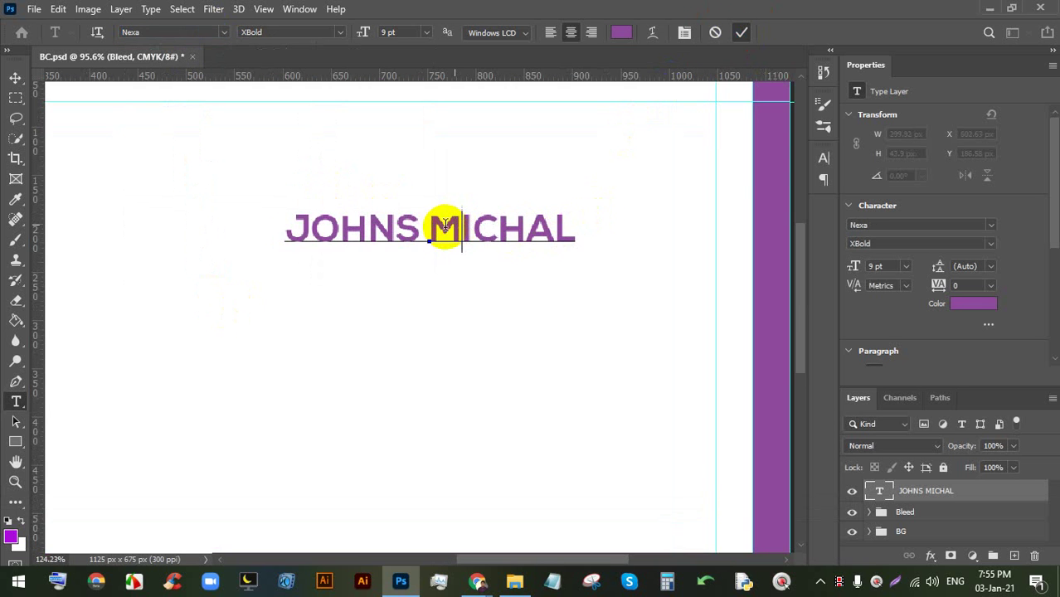
pyautogui.moveTo(430, 229); pyautogui.dragTo(609, 225)
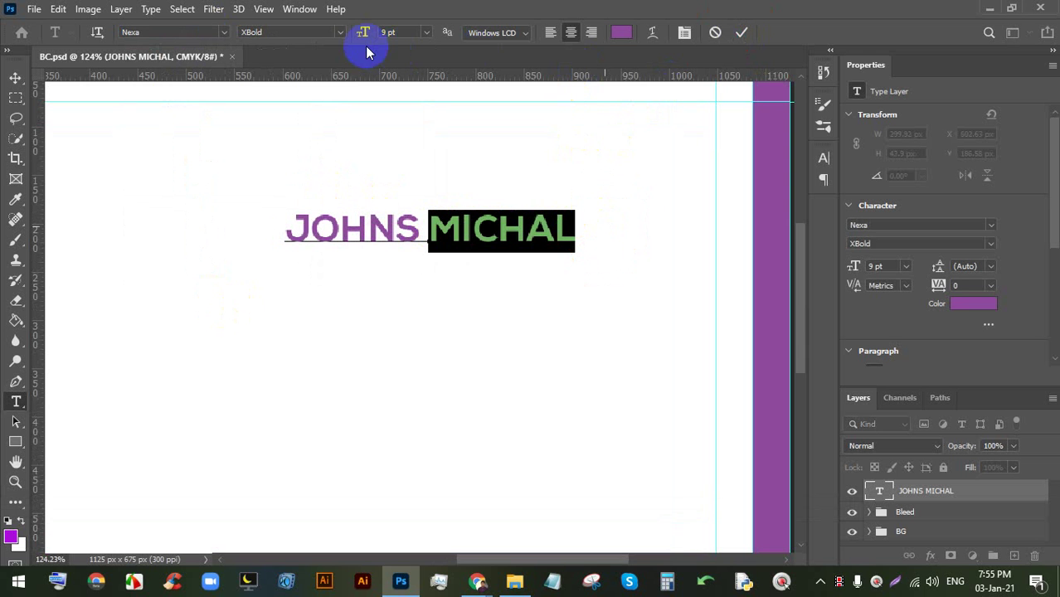
pyautogui.click(340, 33)
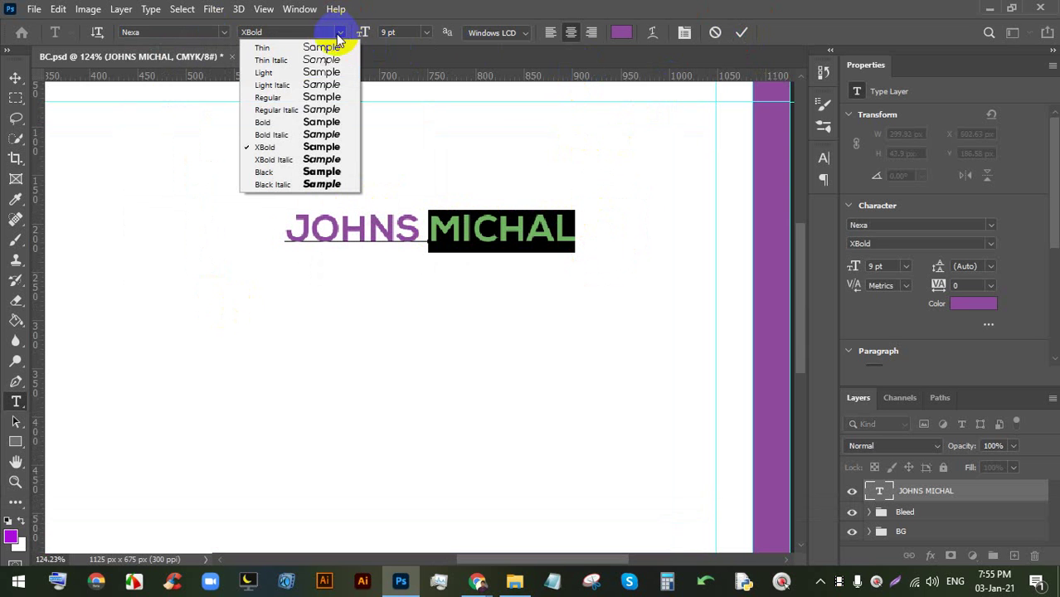
pyautogui.click(307, 100)
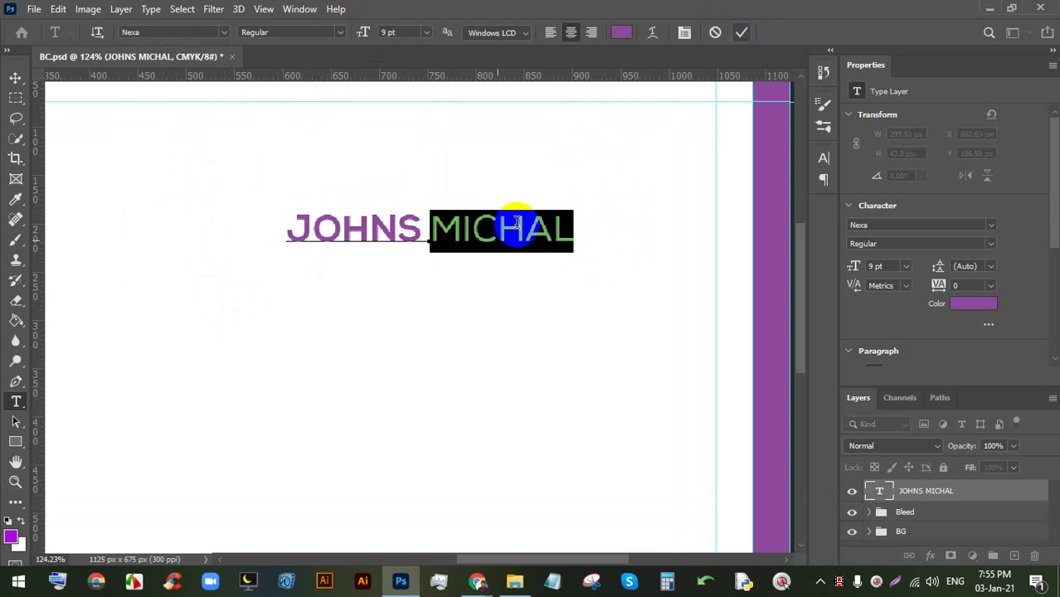
pyautogui.click(742, 32)
pyautogui.hotkey('ctrl', '0')
pyautogui.scroll(3, 513, 214)
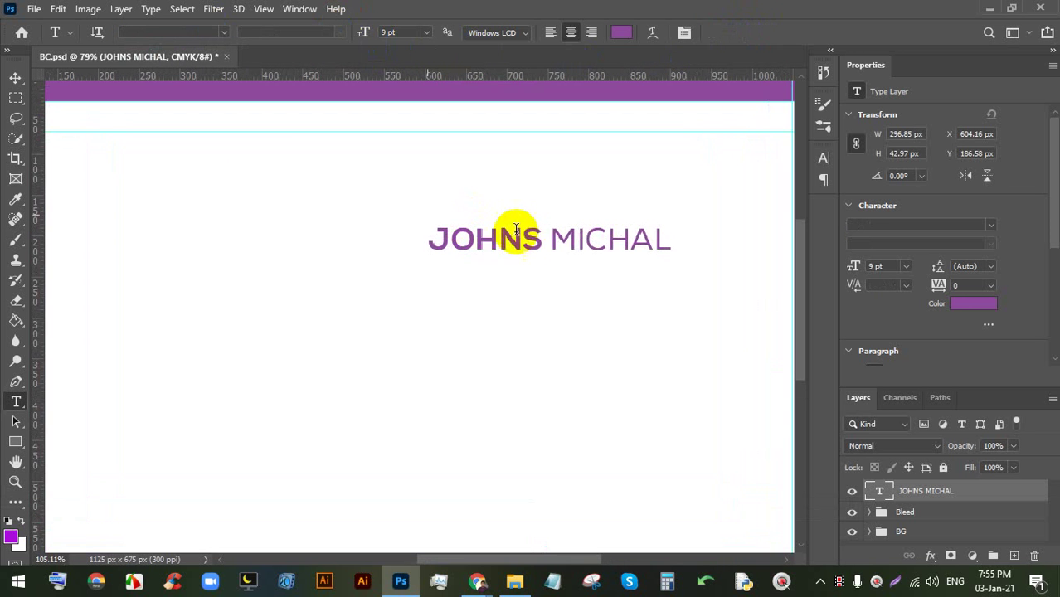
pyautogui.tripleClick(530, 230)
pyautogui.click(629, 34)
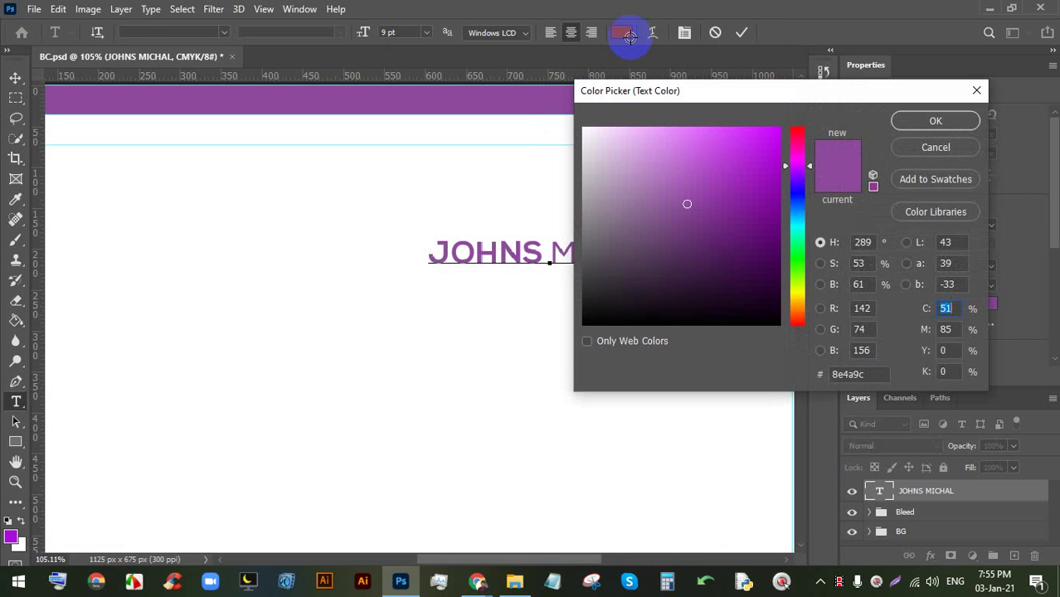
pyautogui.click(752, 309)
pyautogui.moveTo(752, 309); pyautogui.dragTo(744, 348)
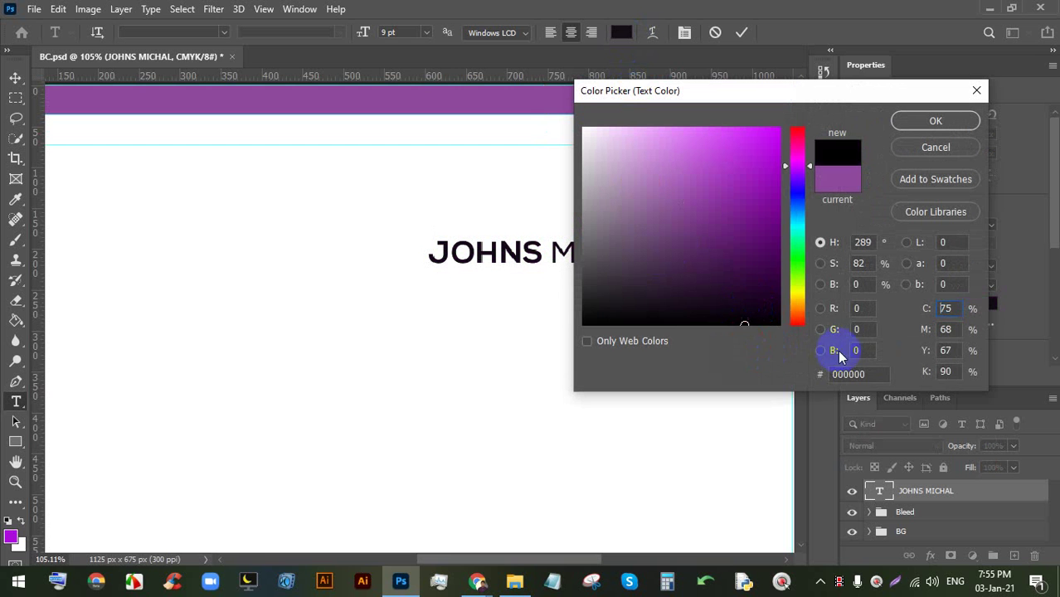
pyautogui.click(867, 370)
pyautogui.write('21')
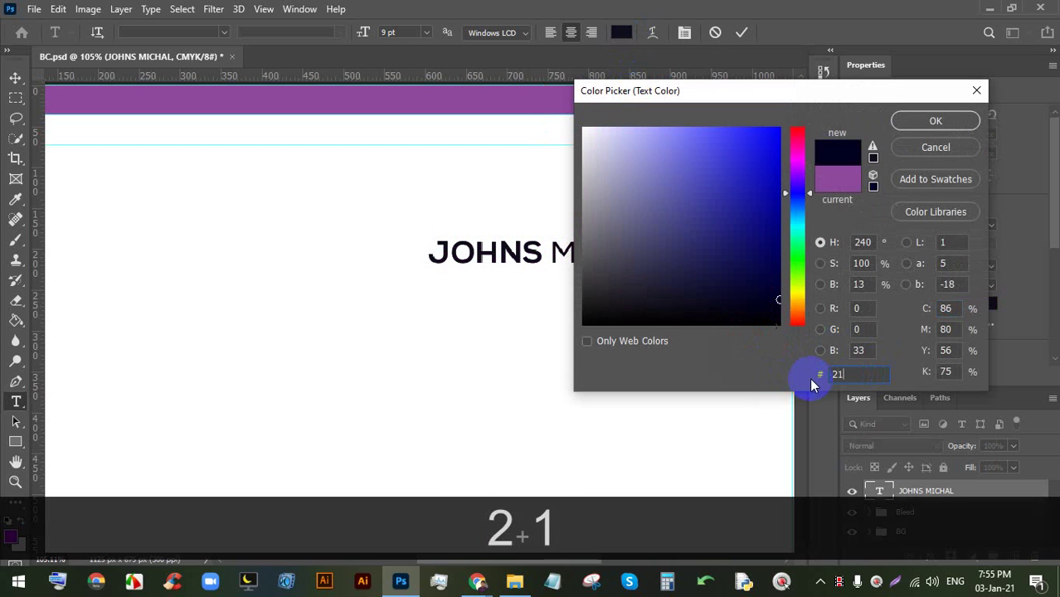
pyautogui.write('2121')
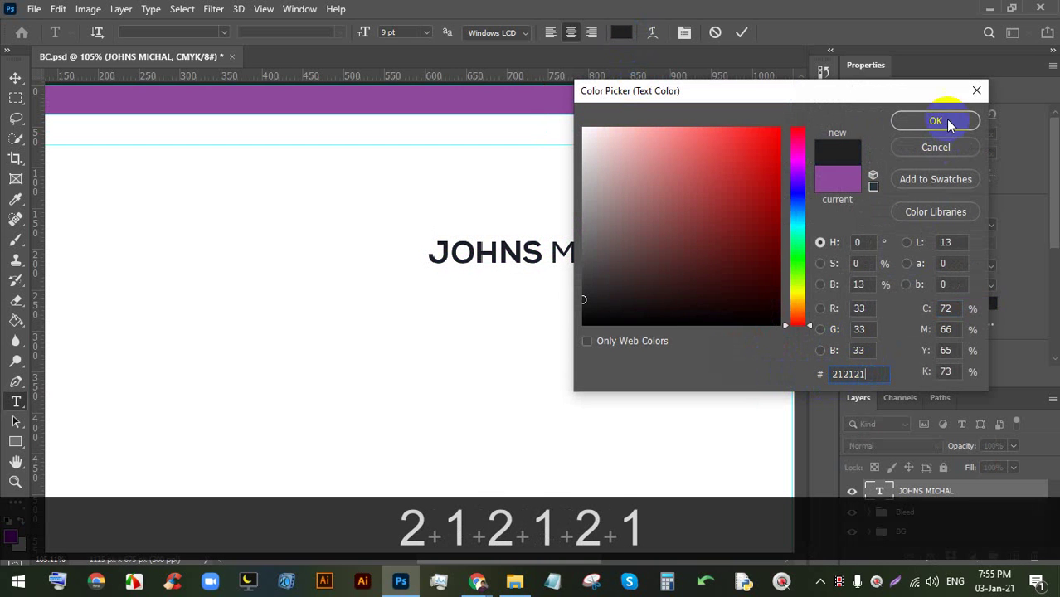
pyautogui.click(950, 122)
pyautogui.click(743, 32)
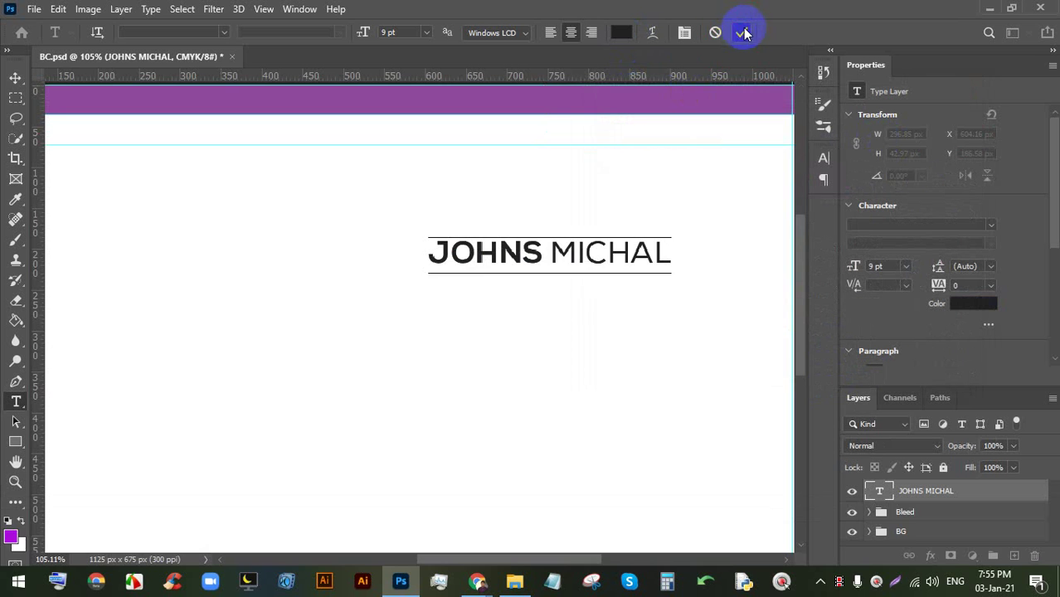
pyautogui.hotkey('ctrl', 's')
pyautogui.hotkey('ctrl', 's')
pyautogui.hotkey('ctrl', 's')
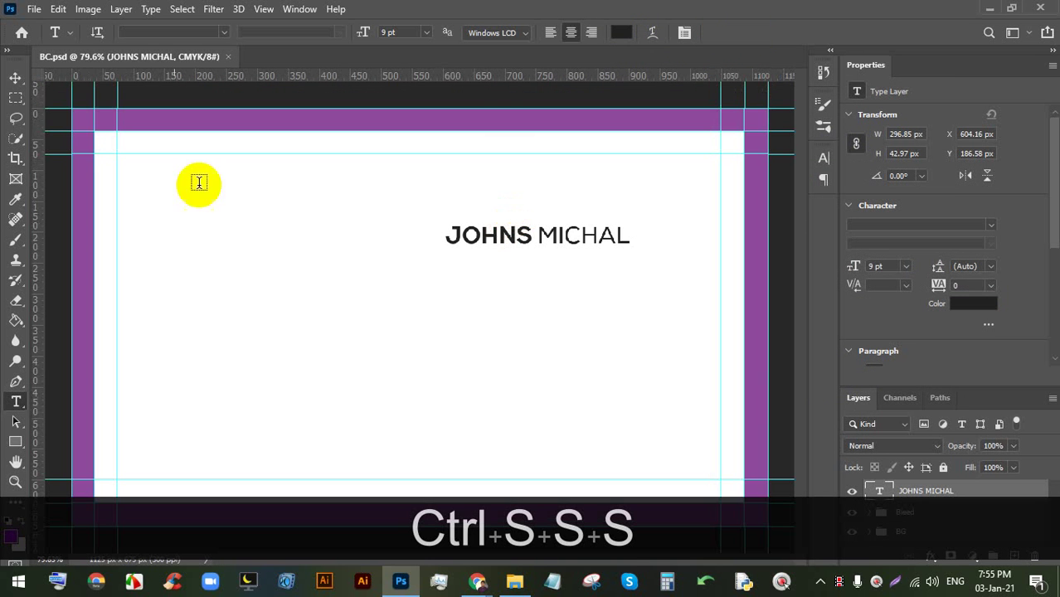
# - Reposition the name on the card to X 610.16 px, Y 186.58 px
pyautogui.click(16, 78)
pyautogui.moveTo(489, 236); pyautogui.dragTo(477, 235)
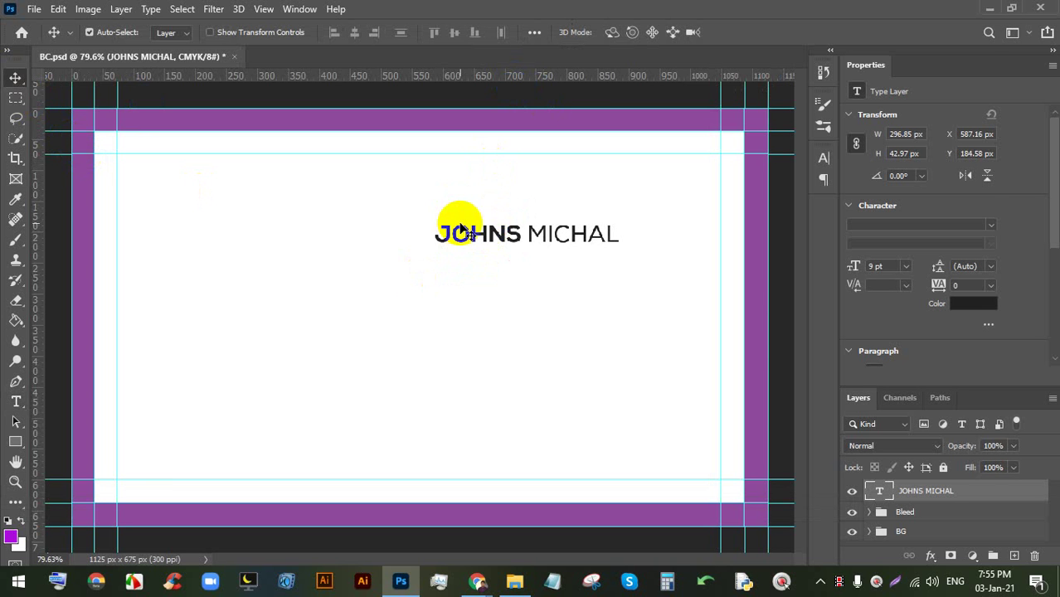
pyautogui.moveTo(463, 231); pyautogui.dragTo(483, 236)
pyautogui.scroll(2, 483, 236)
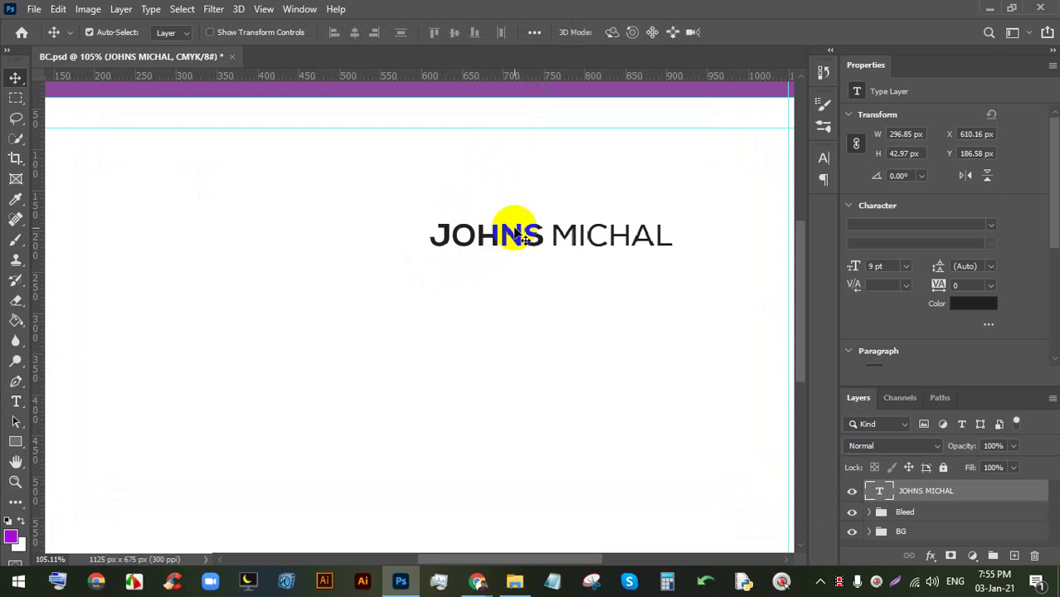
pyautogui.scroll(-2, 515, 235)
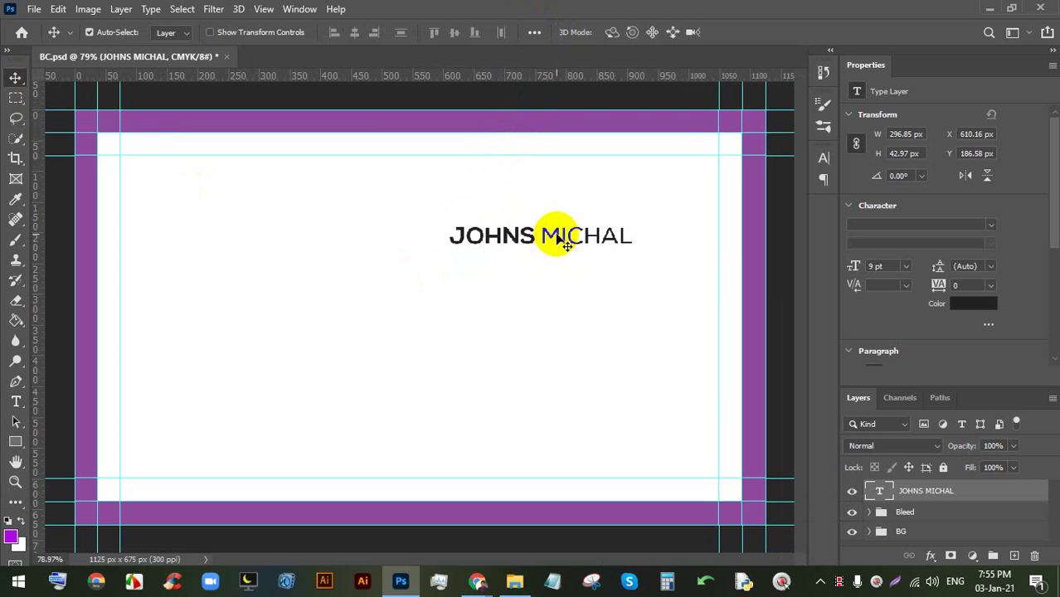
pyautogui.scroll(2, 560, 237)
pyautogui.click(15, 401)
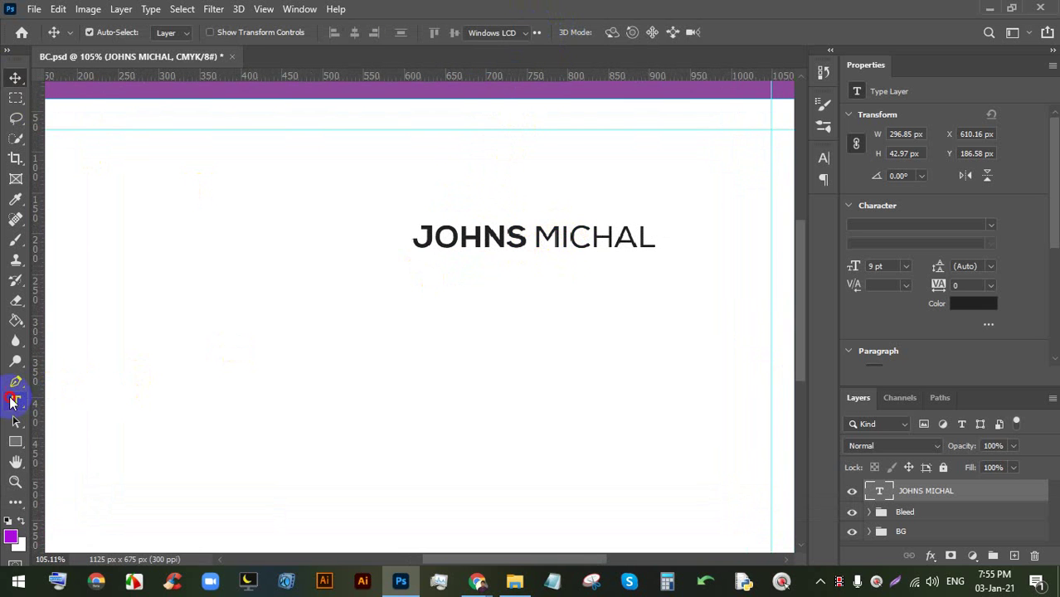
# - Add a new text layer below the name reading Manager
pyautogui.click(450, 277)
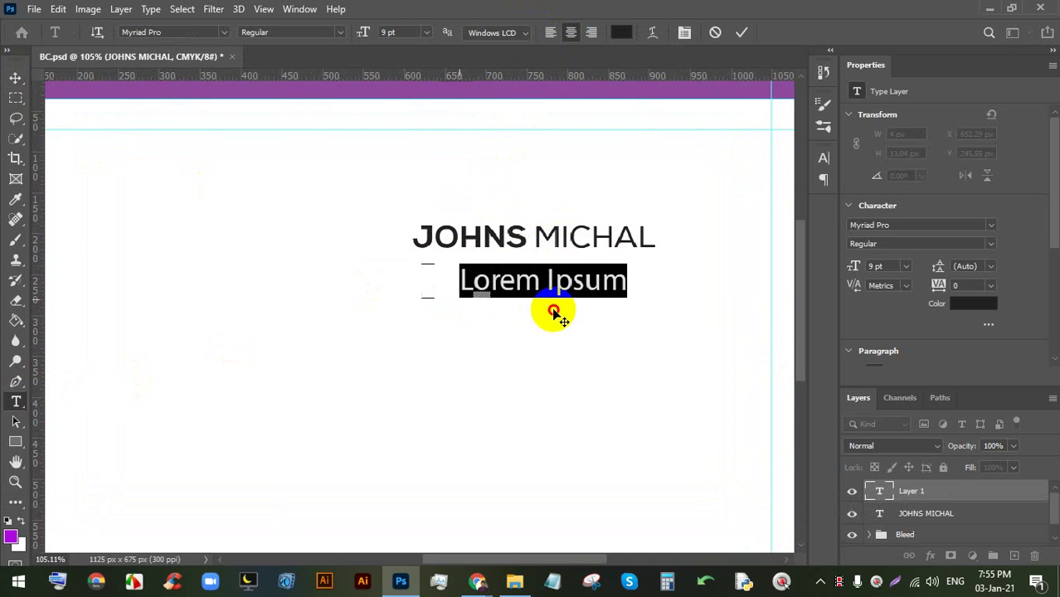
pyautogui.moveTo(553, 312); pyautogui.dragTo(550, 316)
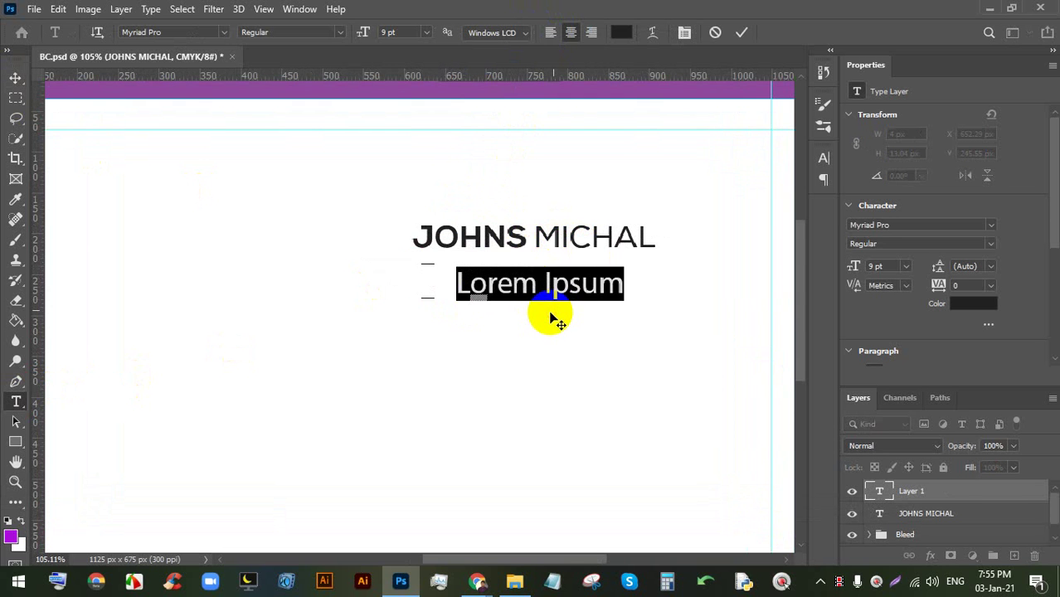
pyautogui.click(742, 32)
pyautogui.doubleClick(532, 233)
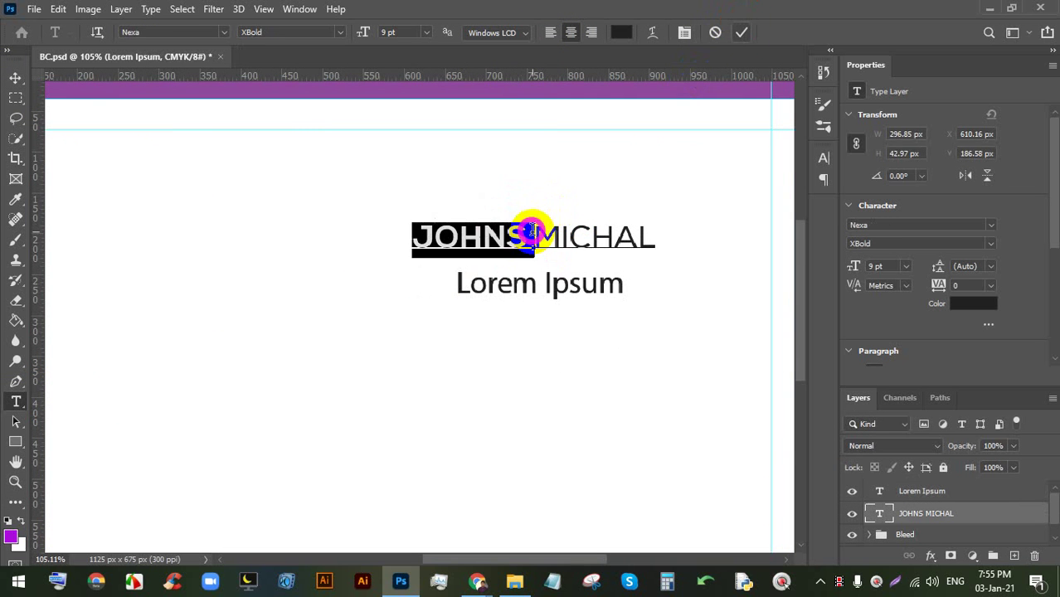
pyautogui.click(532, 232)
pyautogui.click(533, 235)
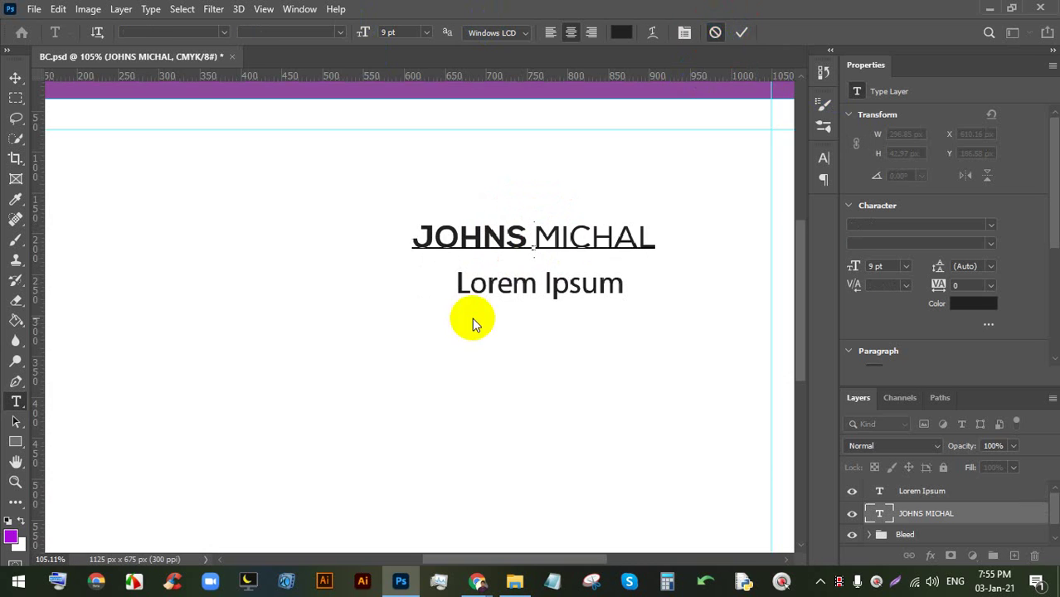
pyautogui.scroll(2, 492, 282)
pyautogui.tripleClick(506, 286)
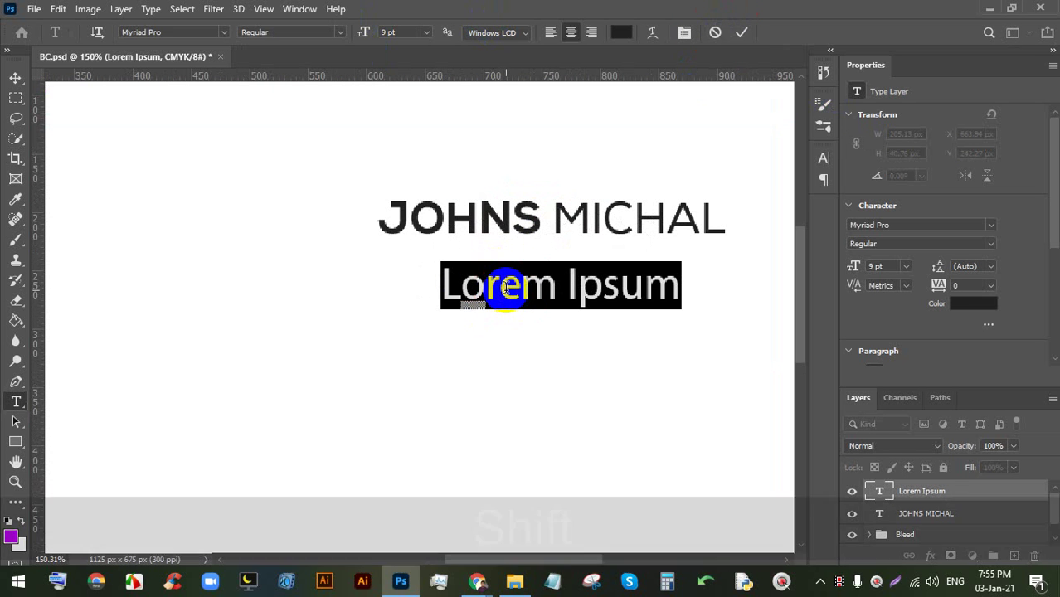
pyautogui.write('mA')
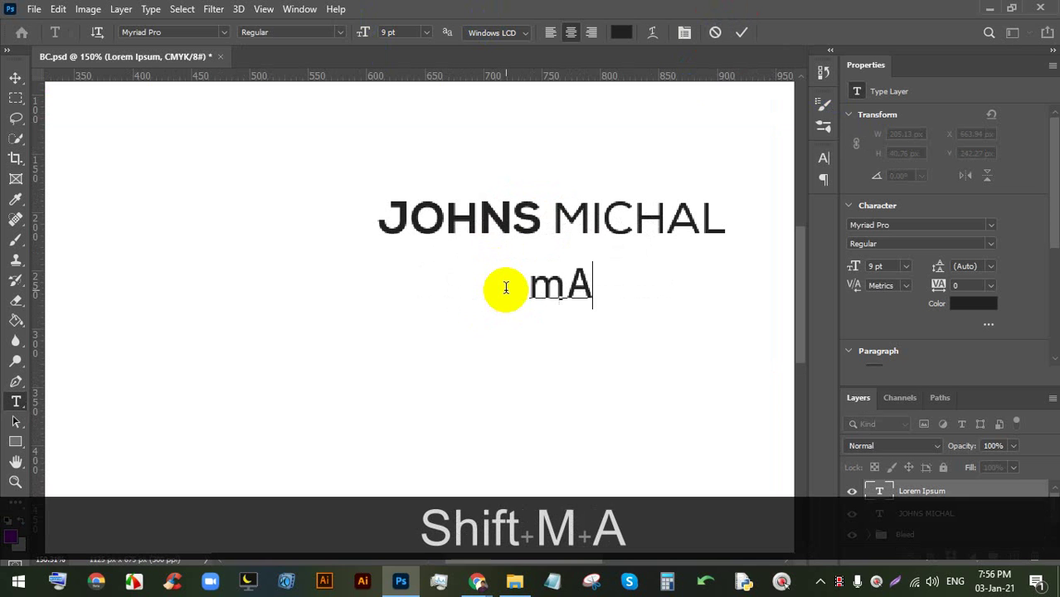
pyautogui.press('BackSpace')
pyautogui.press('BackSpace')
pyautogui.press('BackSpace')
pyautogui.press('BackSpace')
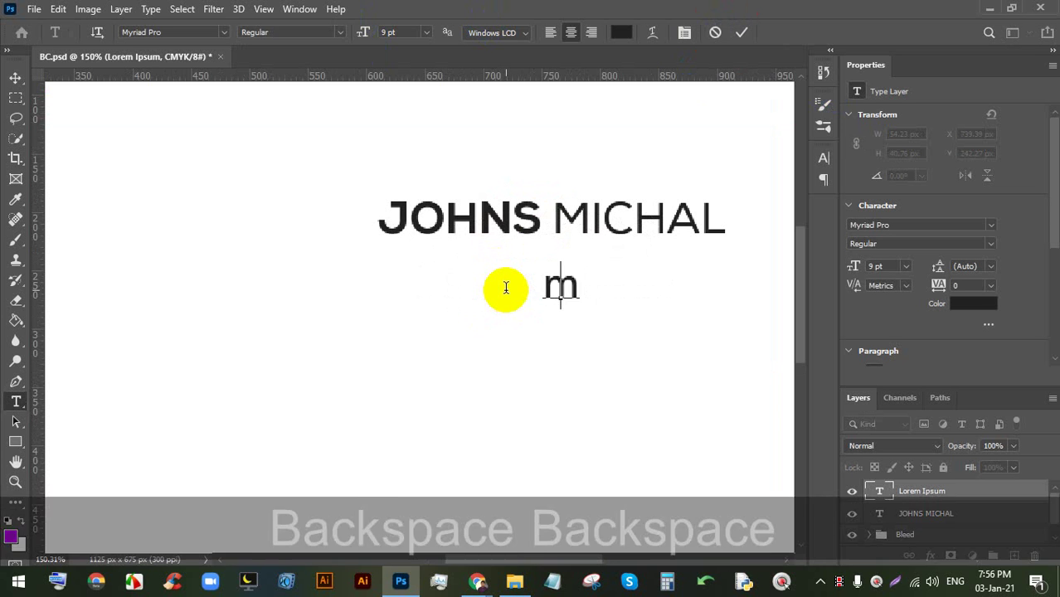
pyautogui.press('capslock')
pyautogui.write('Ma')
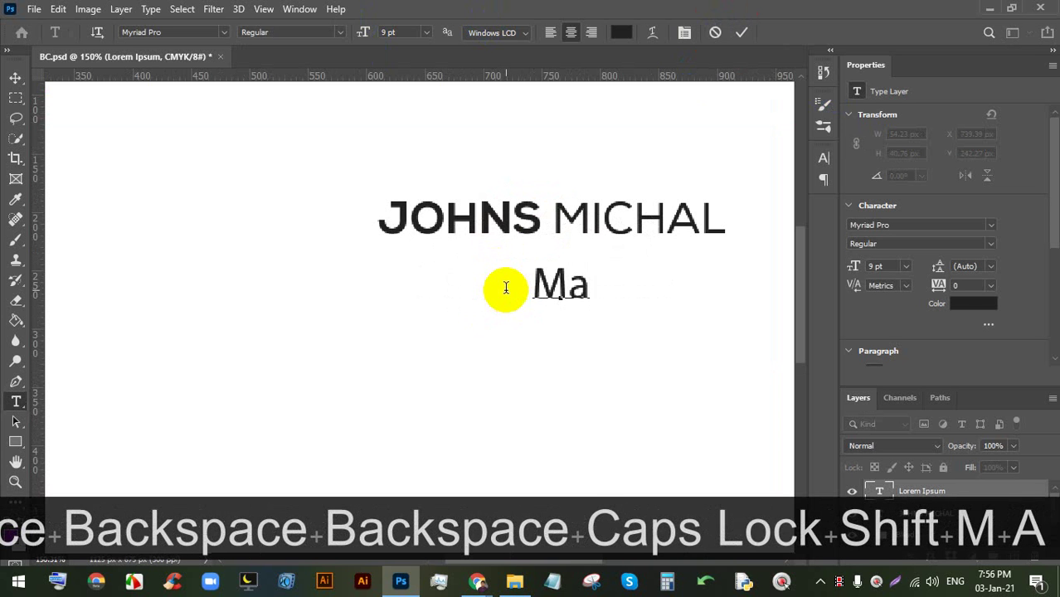
pyautogui.write('nager')
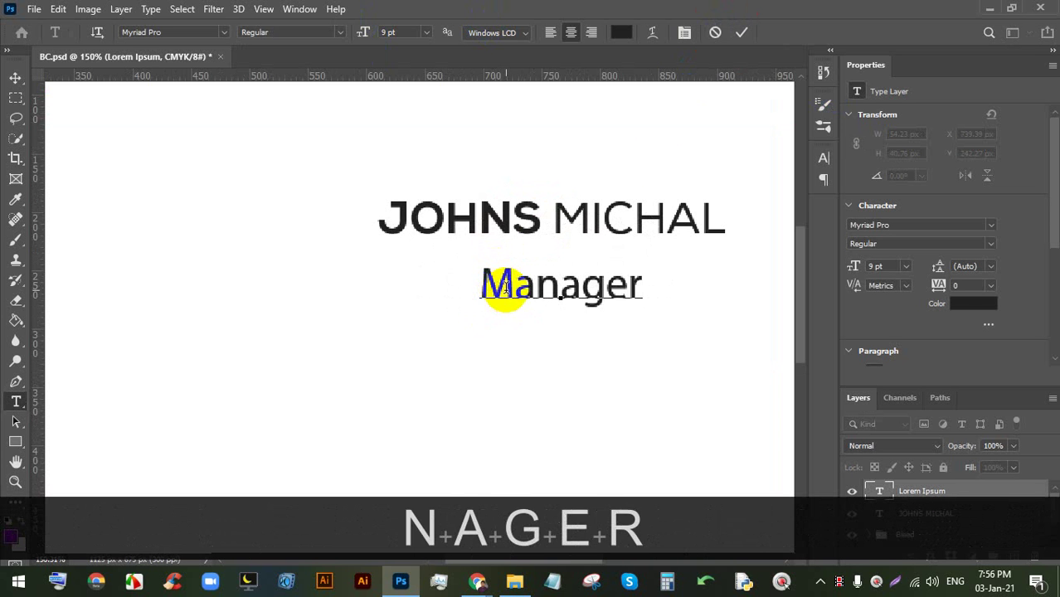
# - Set the Manager text to Nexa Light at 5.5 pt
pyautogui.doubleClick(578, 290)
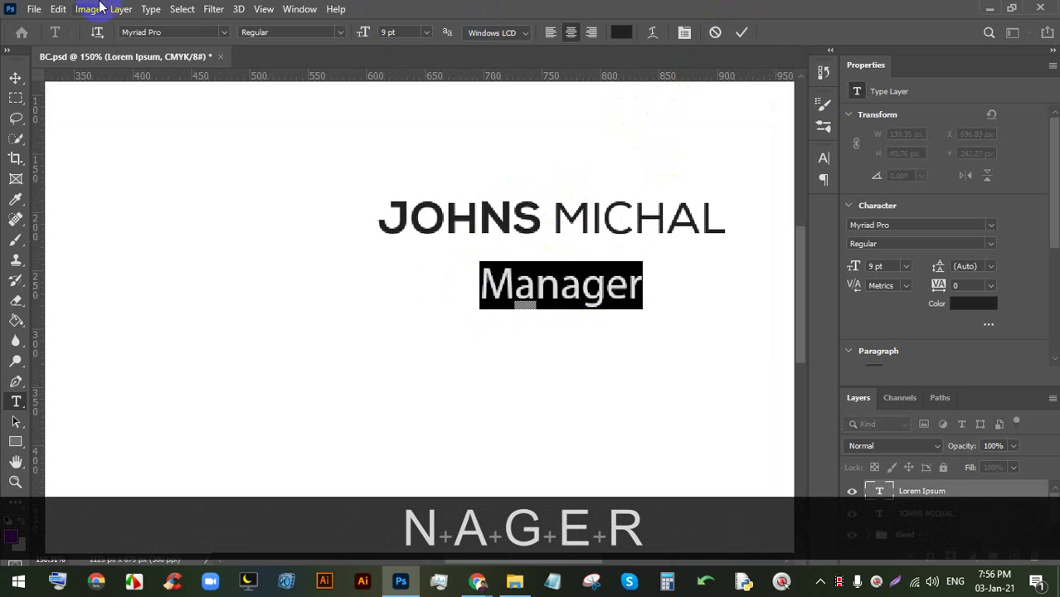
pyautogui.write('Nexa')
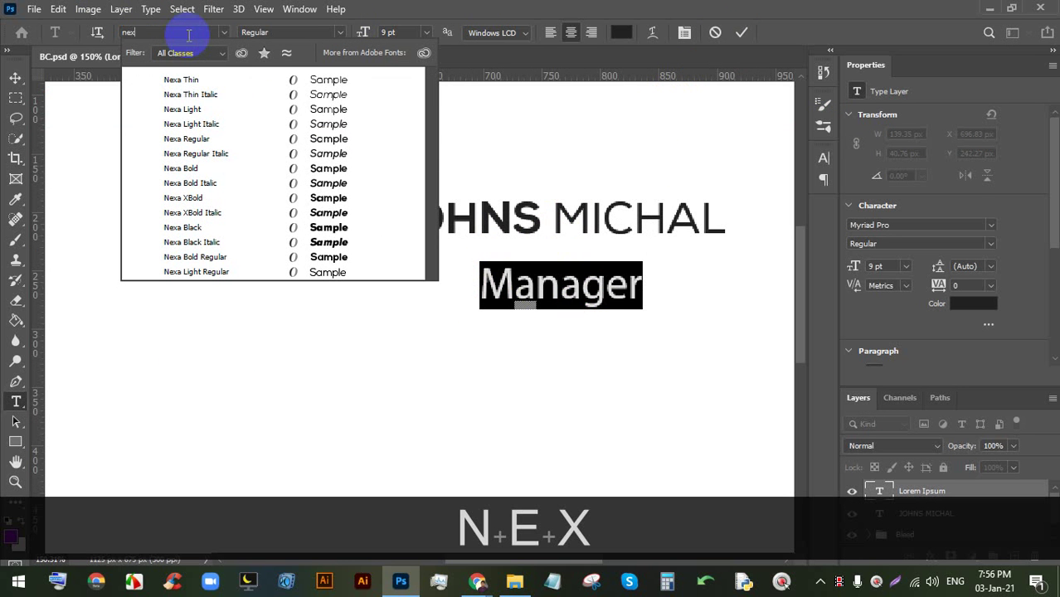
pyautogui.click(324, 109)
pyautogui.click(741, 31)
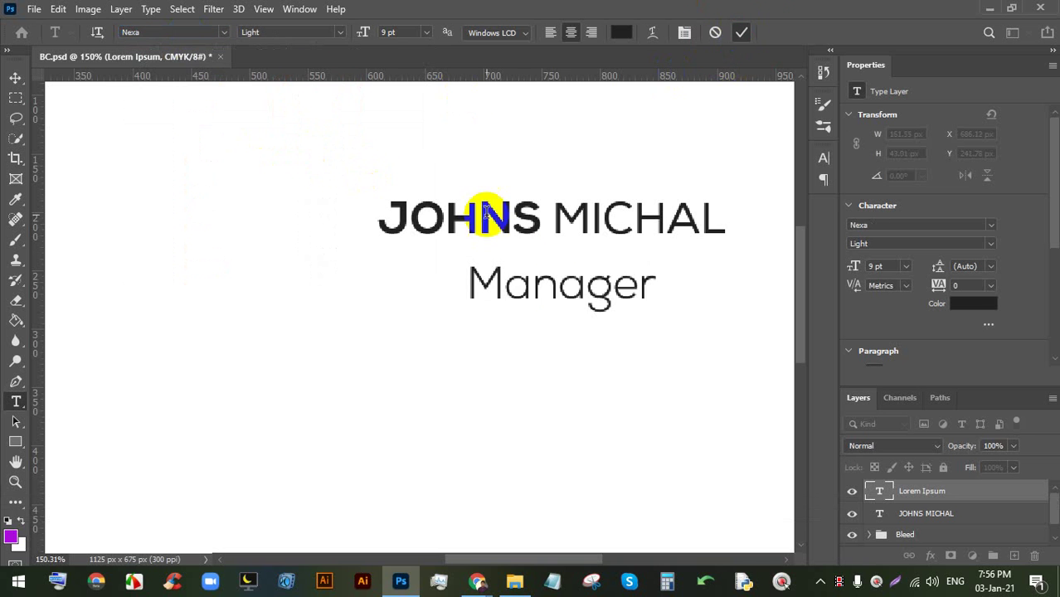
pyautogui.click(564, 292)
pyautogui.doubleClick(567, 301)
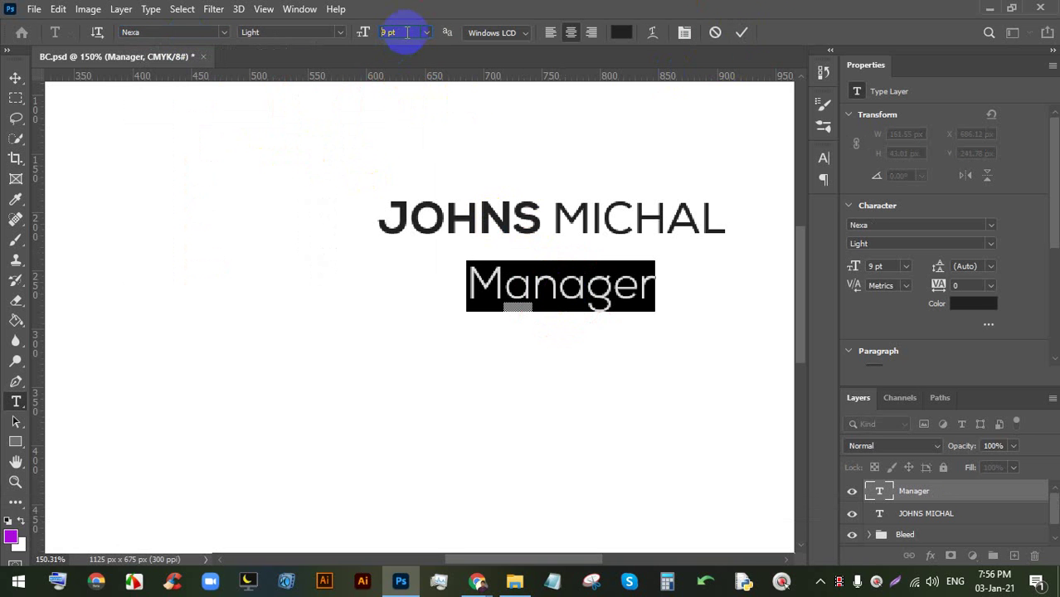
pyautogui.moveTo(408, 32); pyautogui.dragTo(349, 31)
pyautogui.write('5.5')
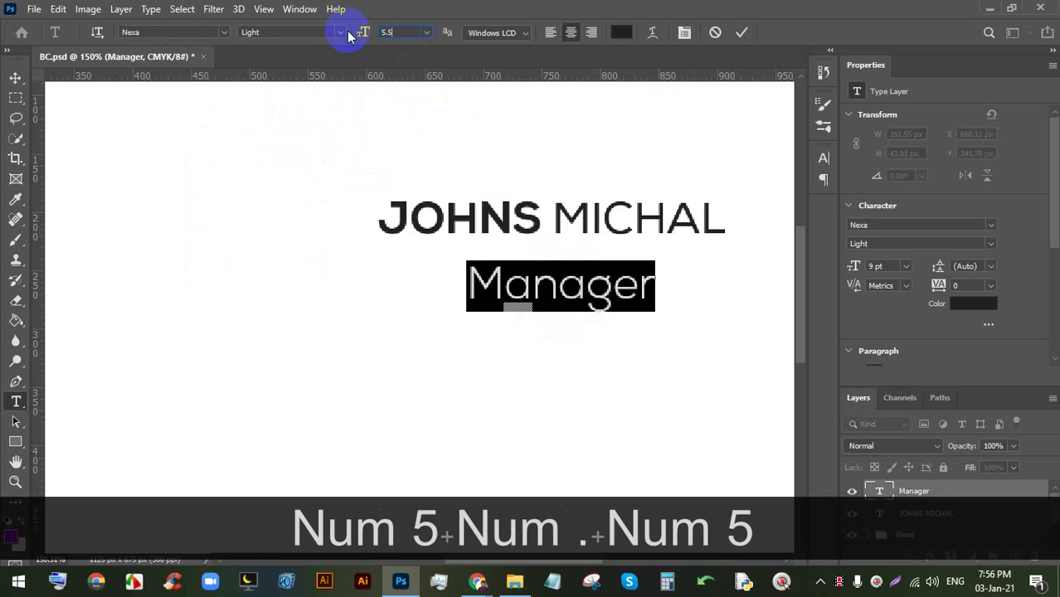
pyautogui.press('Return')
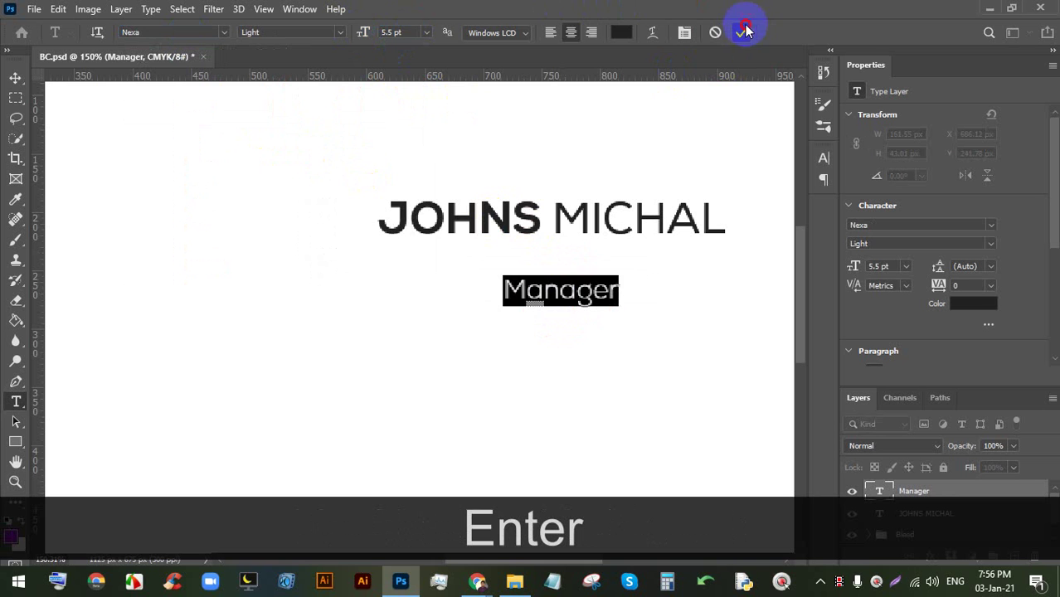
pyautogui.click(744, 31)
# - Move Manager up and left to sit under JOHNS, then return to the browser
pyautogui.click(16, 77)
pyautogui.moveTo(529, 290); pyautogui.dragTo(411, 263)
pyautogui.scroll(-4, 412, 264)
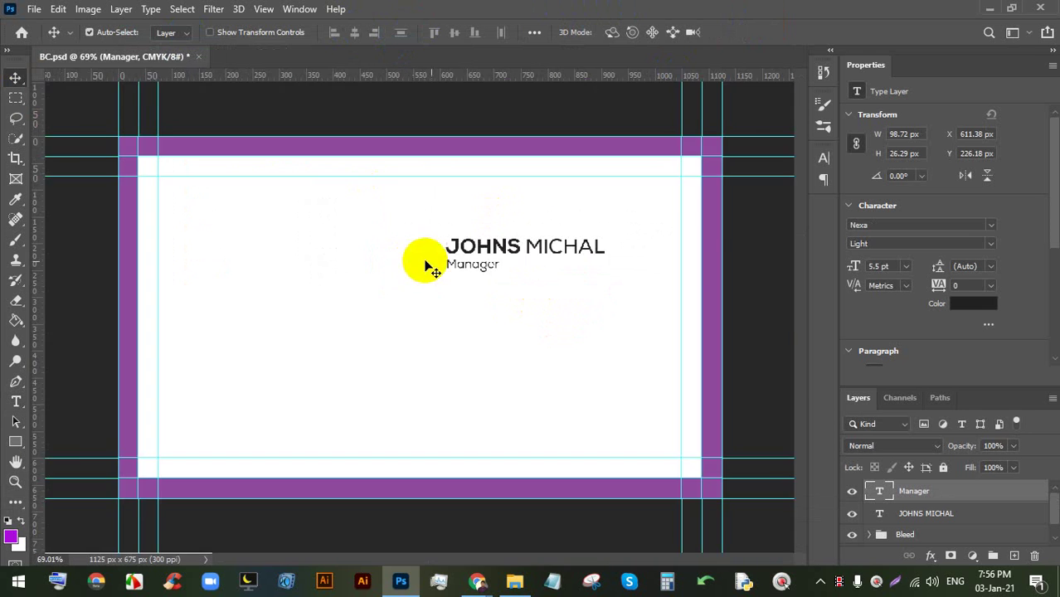
pyautogui.scroll(2, 514, 289)
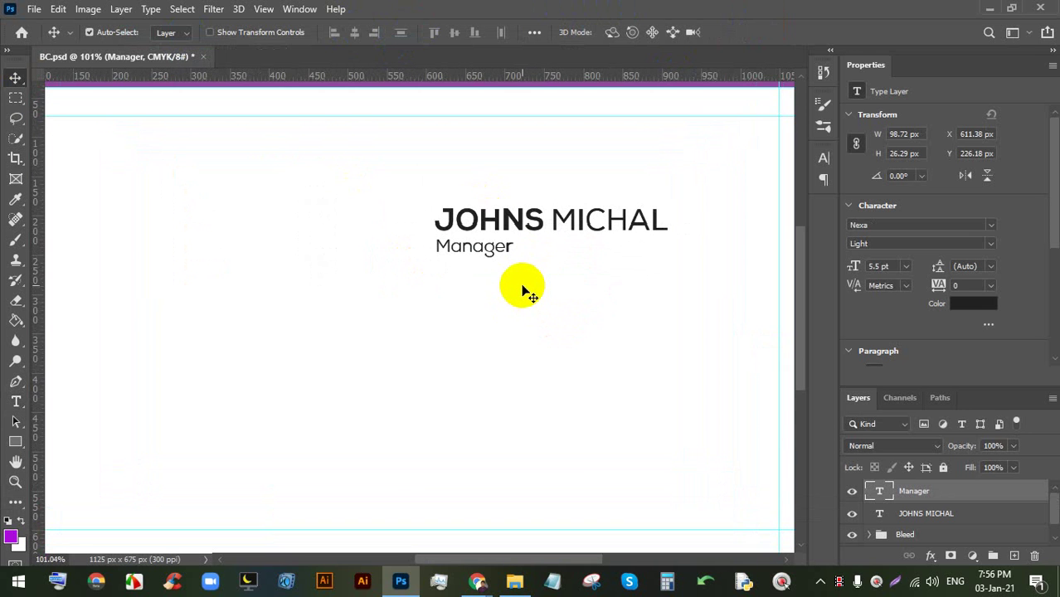
pyautogui.scroll(-1, 522, 288)
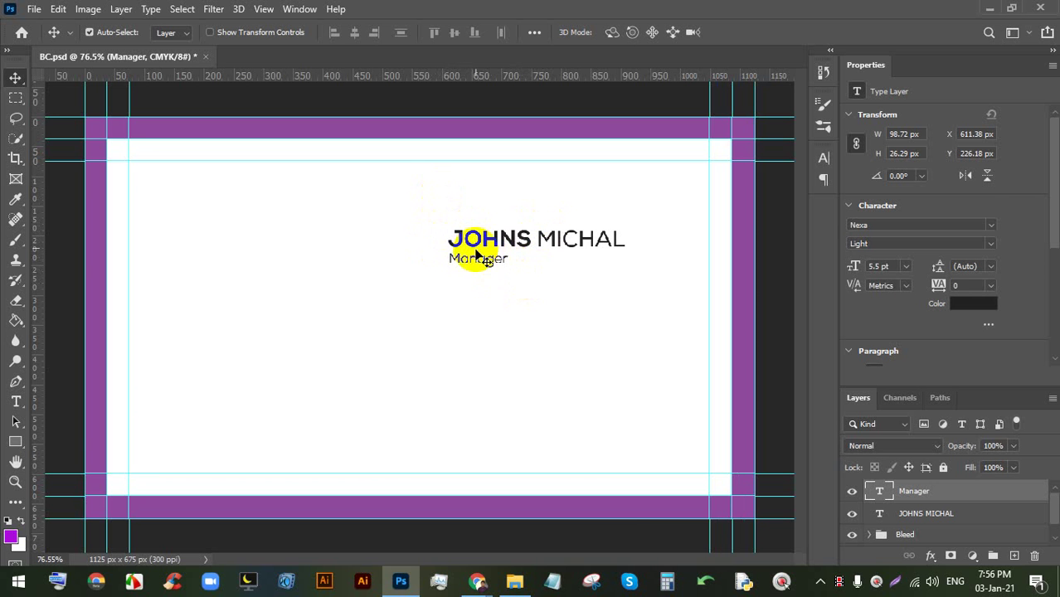
pyautogui.click(477, 580)
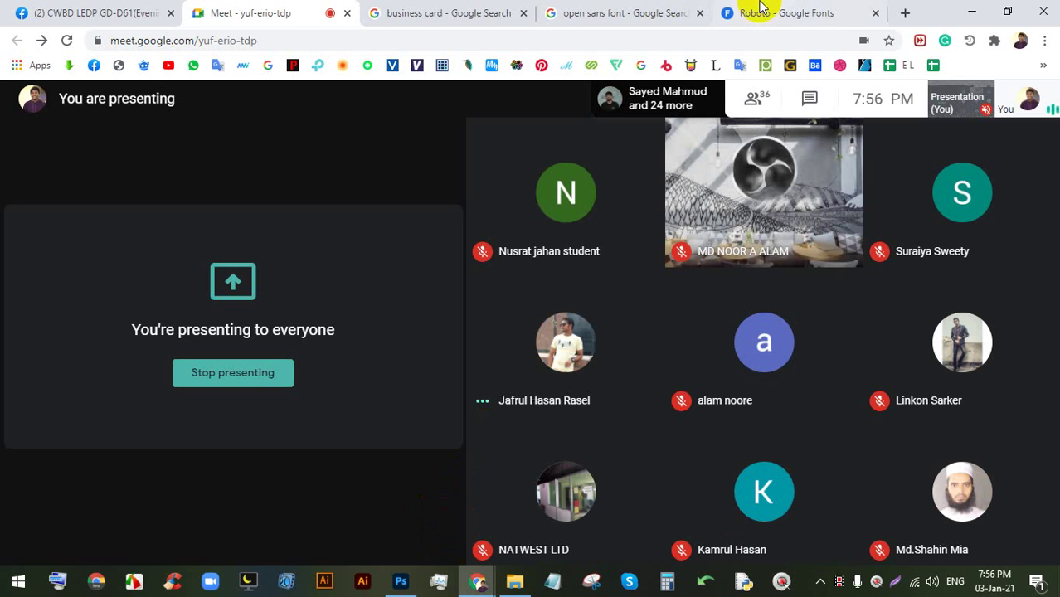
# - Go to flaticon.com in a new browser tab and search for 'user' icons
pyautogui.click(905, 8)
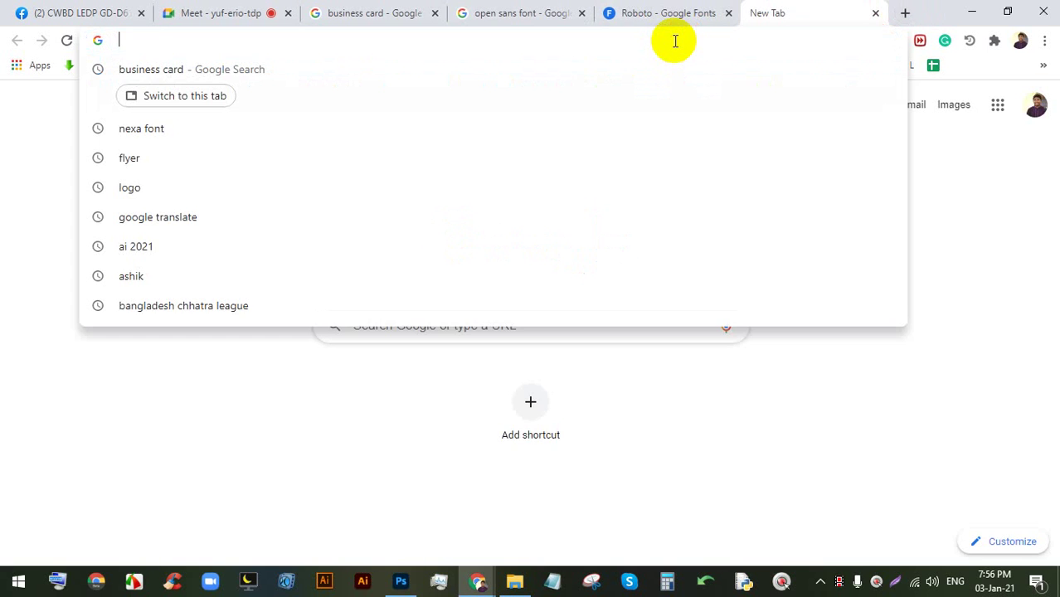
pyautogui.write('fl')
pyautogui.press('Return')
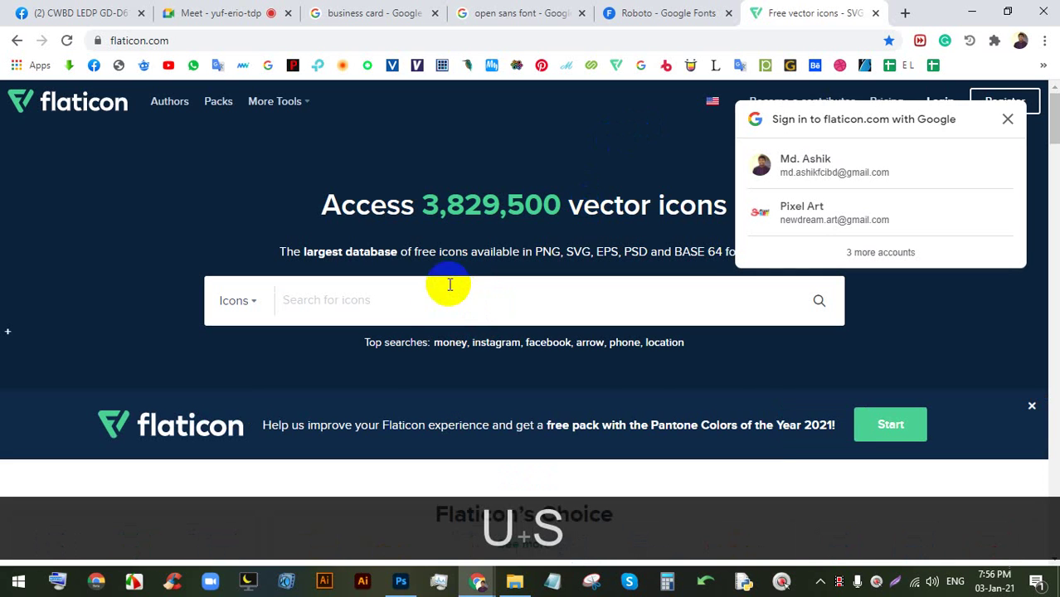
pyautogui.click(440, 308)
pyautogui.write('user')
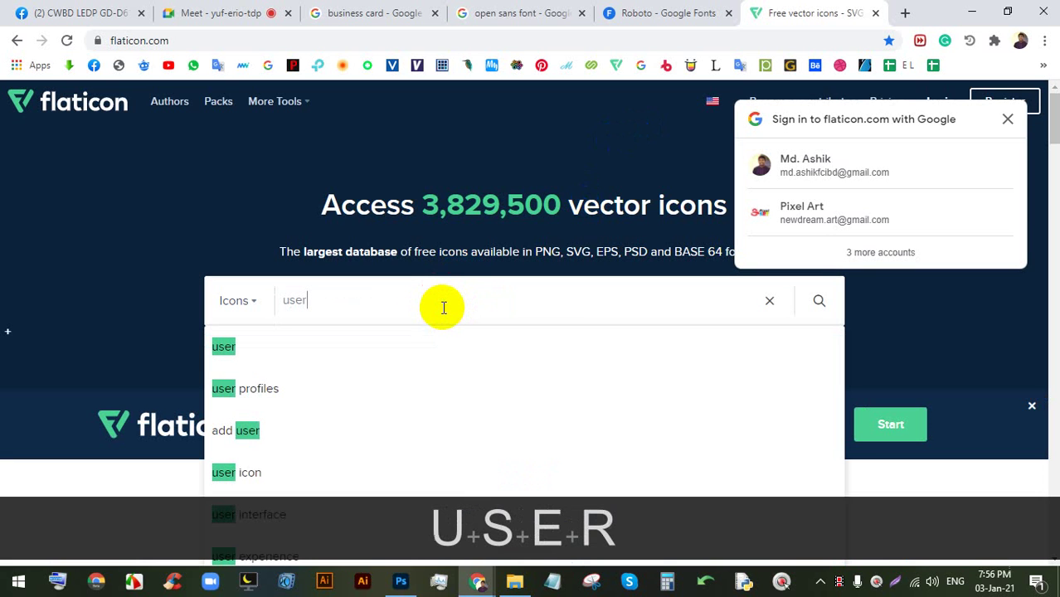
pyautogui.click(282, 375)
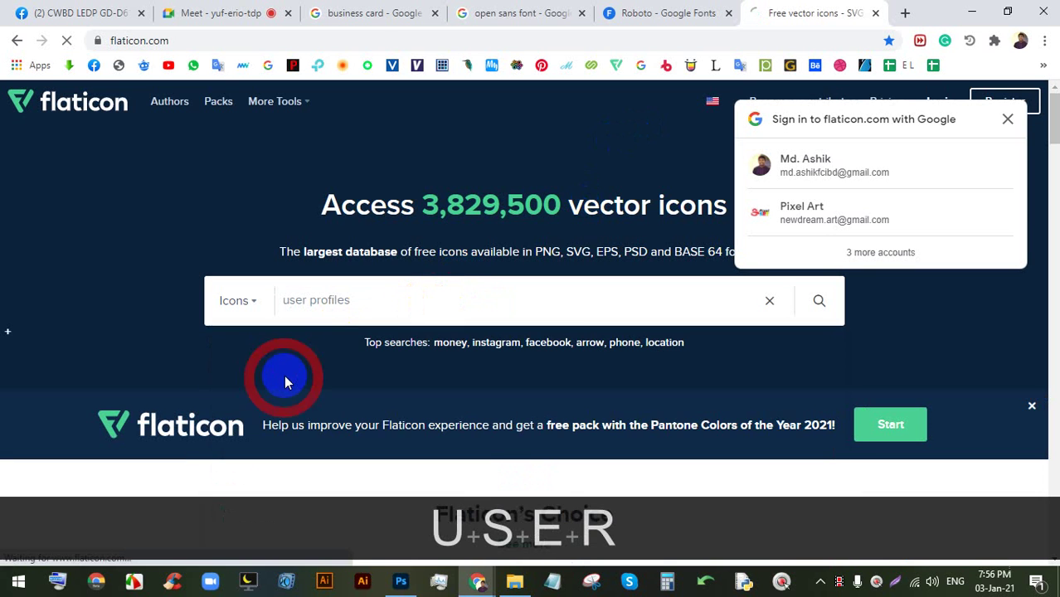
pyautogui.click(1004, 118)
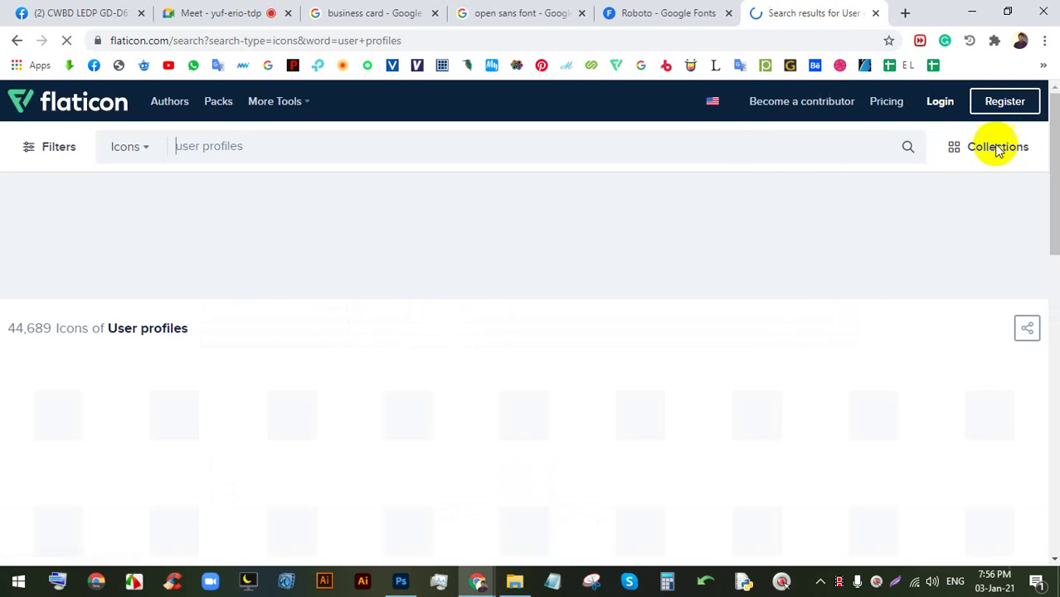
pyautogui.scroll(-2, 702, 270)
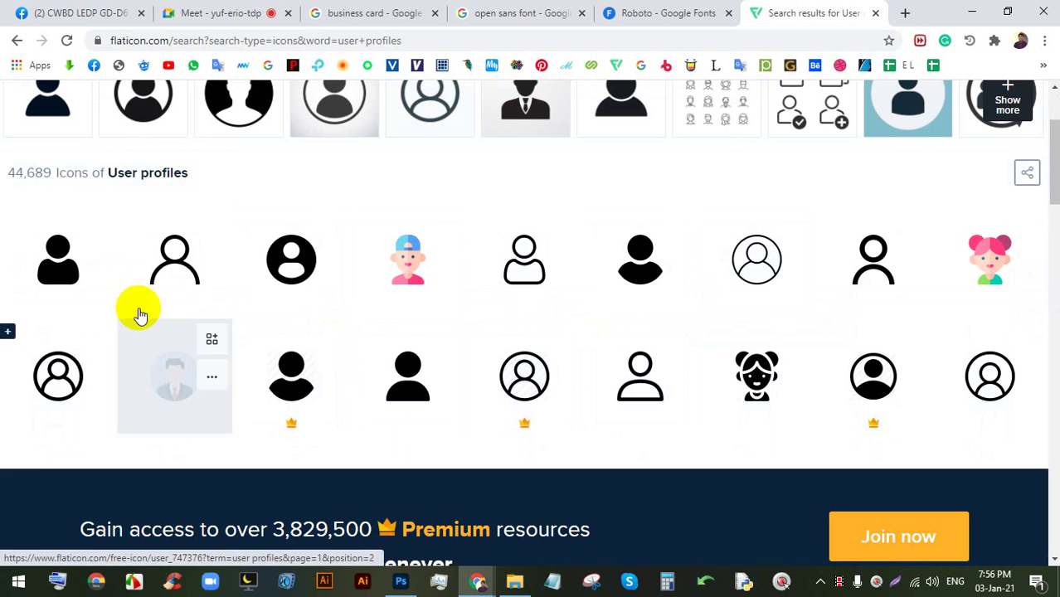
pyautogui.scroll(-1, 660, 315)
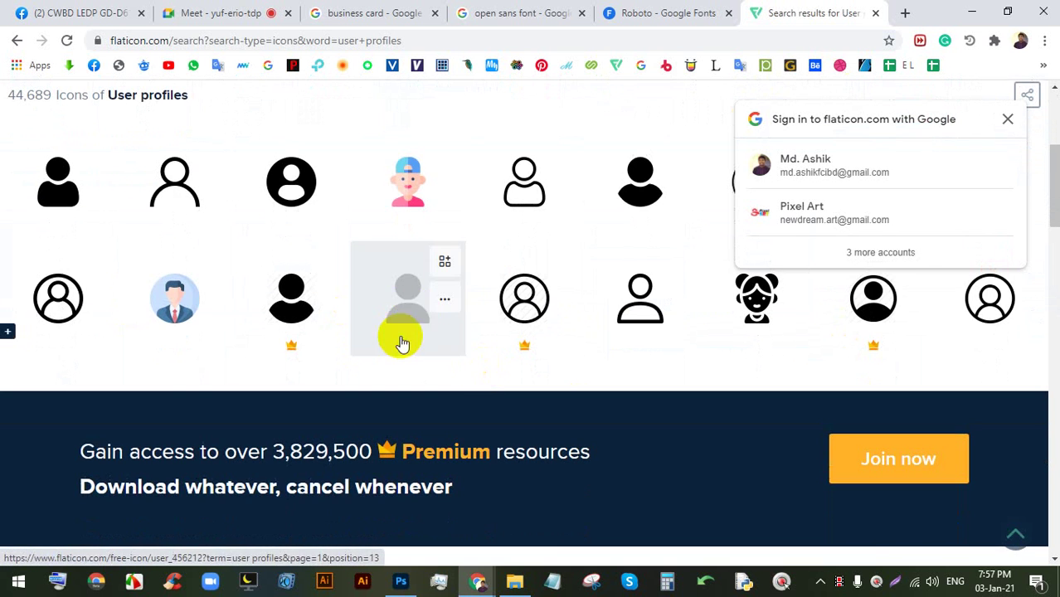
# - Download the filled user icon as a free PNG, user.png, and bring it toward Photoshop
pyautogui.click(412, 313)
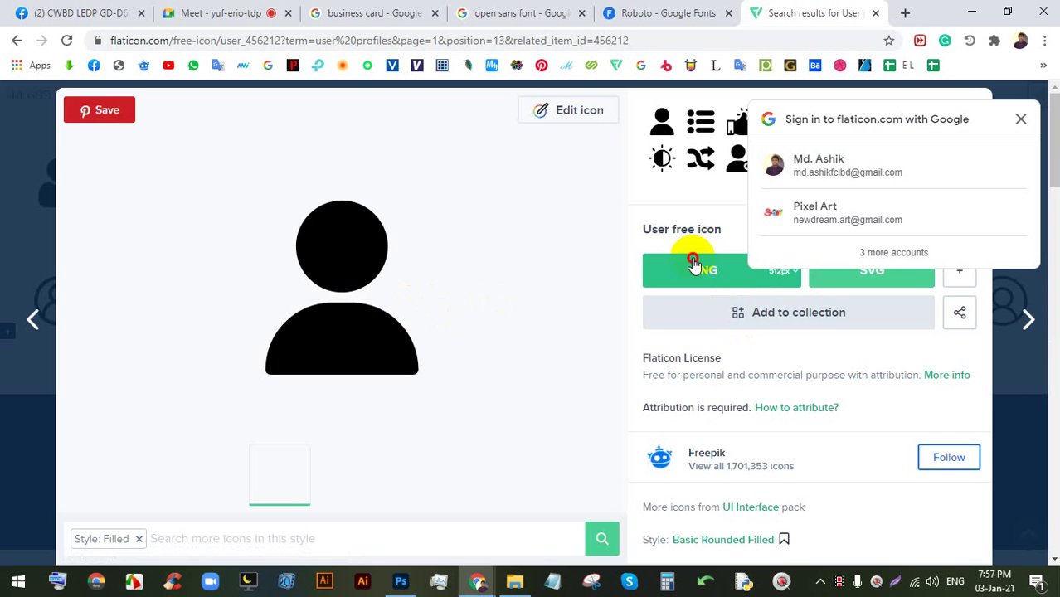
pyautogui.click(688, 259)
pyautogui.click(675, 297)
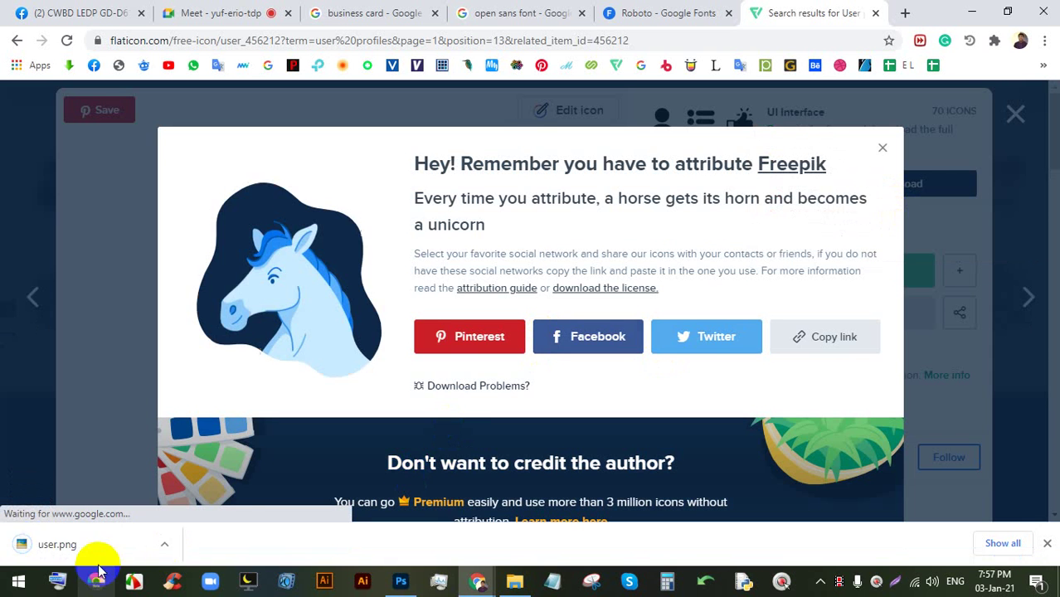
pyautogui.moveTo(91, 547); pyautogui.dragTo(439, 533)
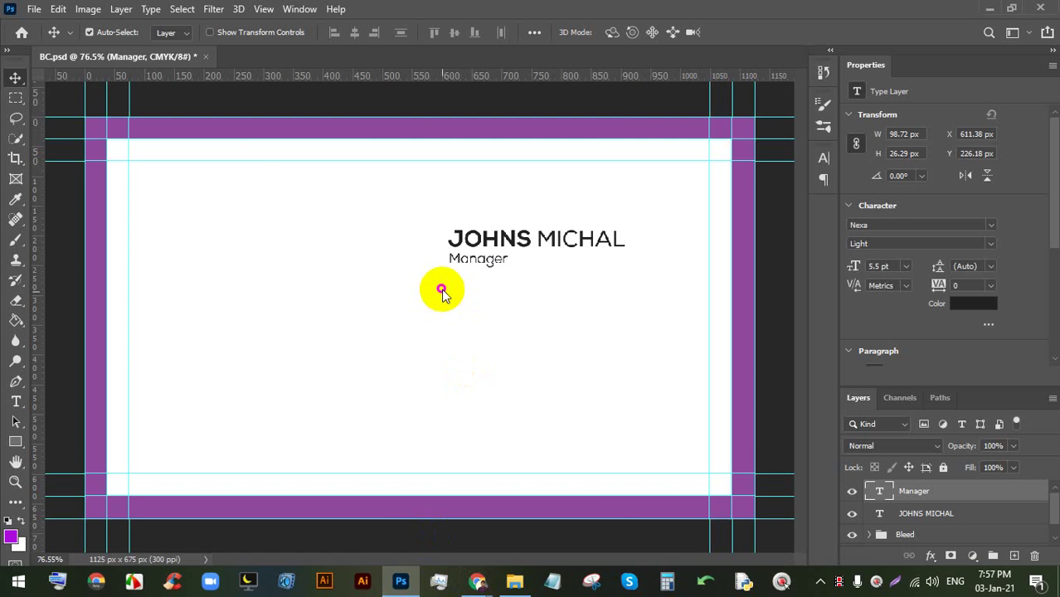
# - Place user.png on the business card canvas, scaled down, and commit it
pyautogui.moveTo(442, 293); pyautogui.dragTo(433, 249)
pyautogui.moveTo(421, 114); pyautogui.dragTo(390, 210)
pyautogui.click(743, 33)
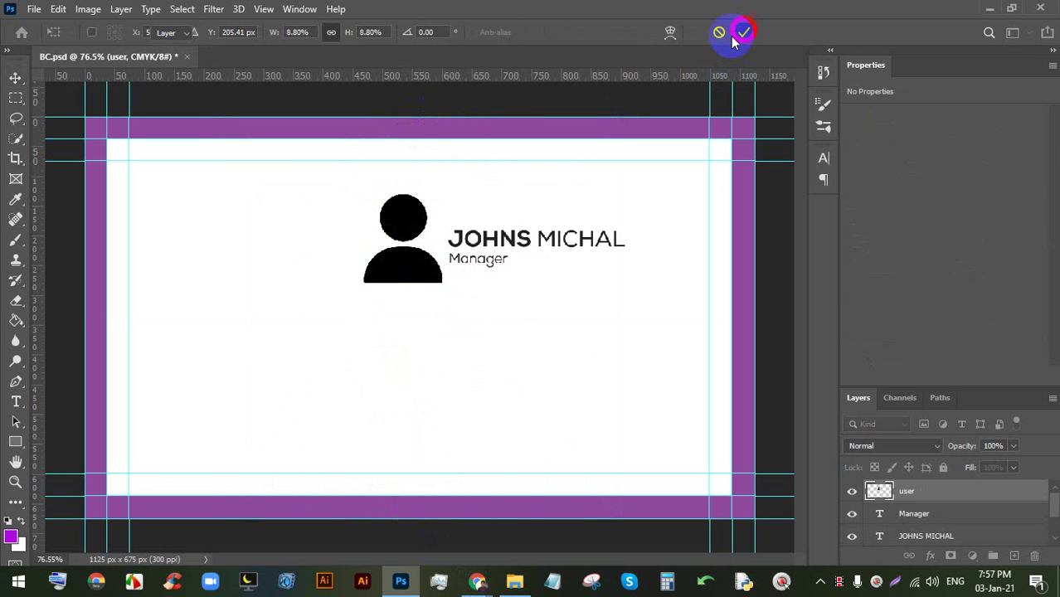
pyautogui.scroll(2, 499, 158)
pyautogui.scroll(2, 345, 235)
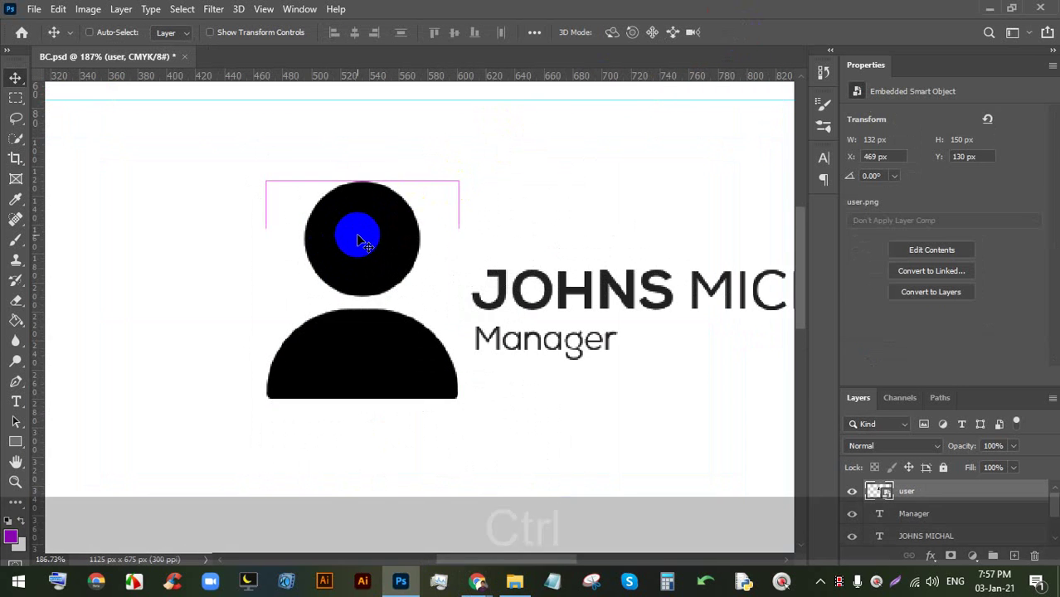
# - Shrink the user icon further with Ctrl+T to about 29 × 33 px beside the name
pyautogui.hotkey('ctrl', 't')
pyautogui.moveTo(362, 179); pyautogui.dragTo(423, 292)
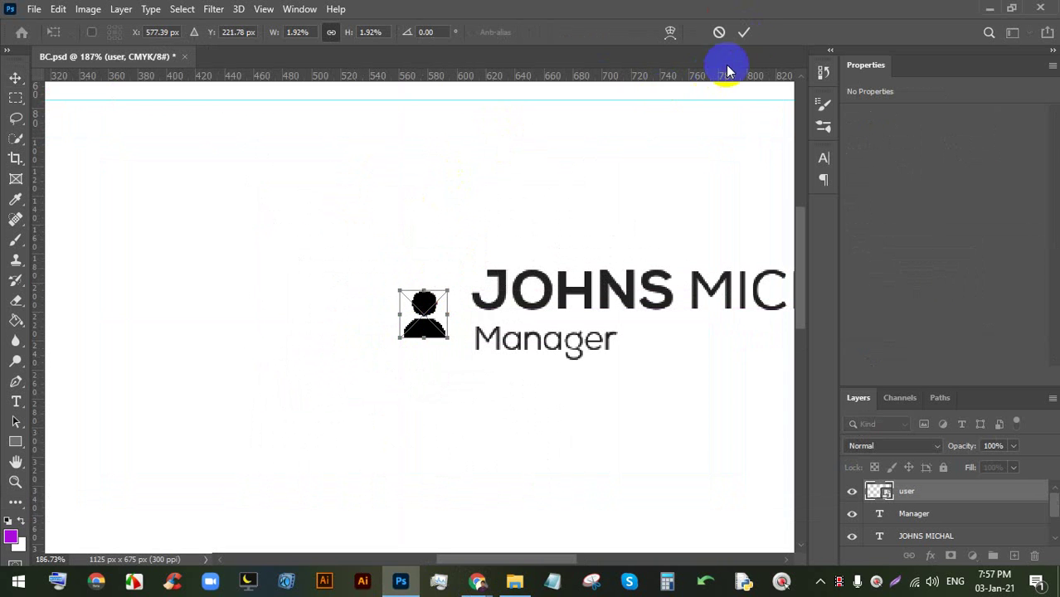
pyautogui.click(746, 34)
pyautogui.scroll(2, 423, 323)
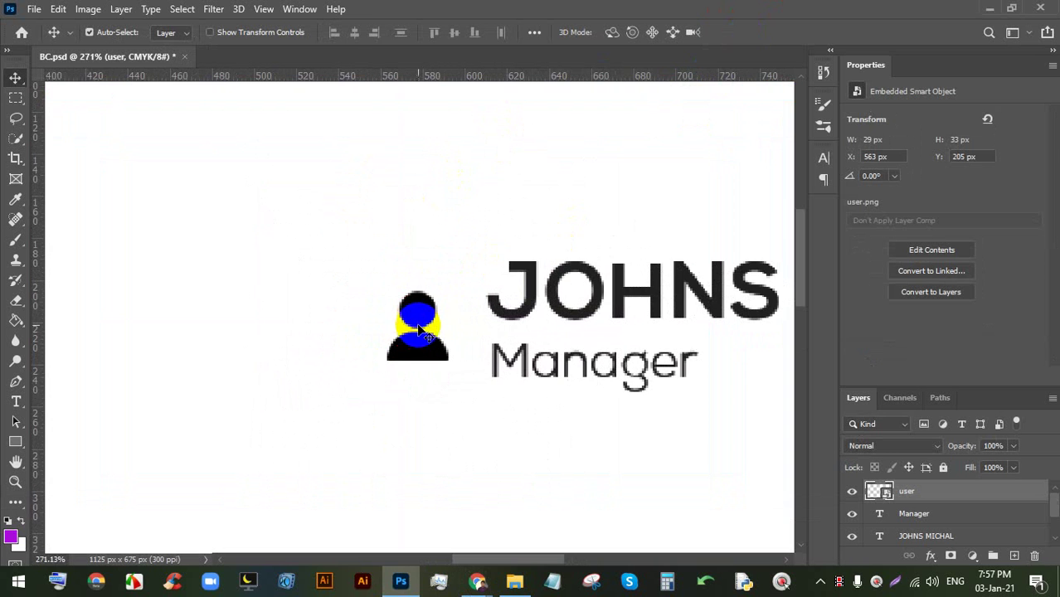
pyautogui.scroll(-4, 426, 326)
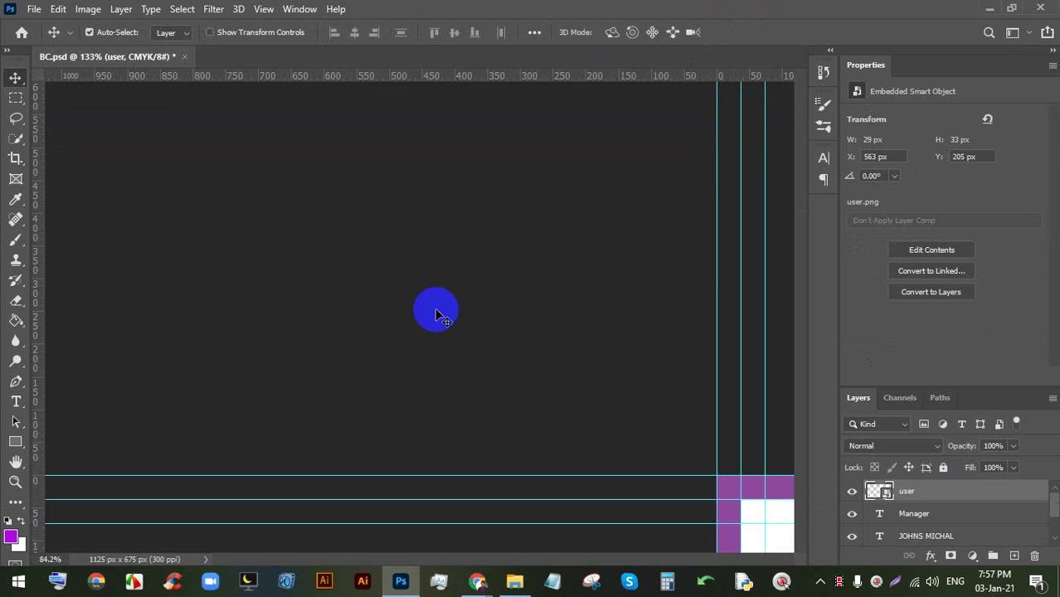
pyautogui.scroll(-2, 894, 479)
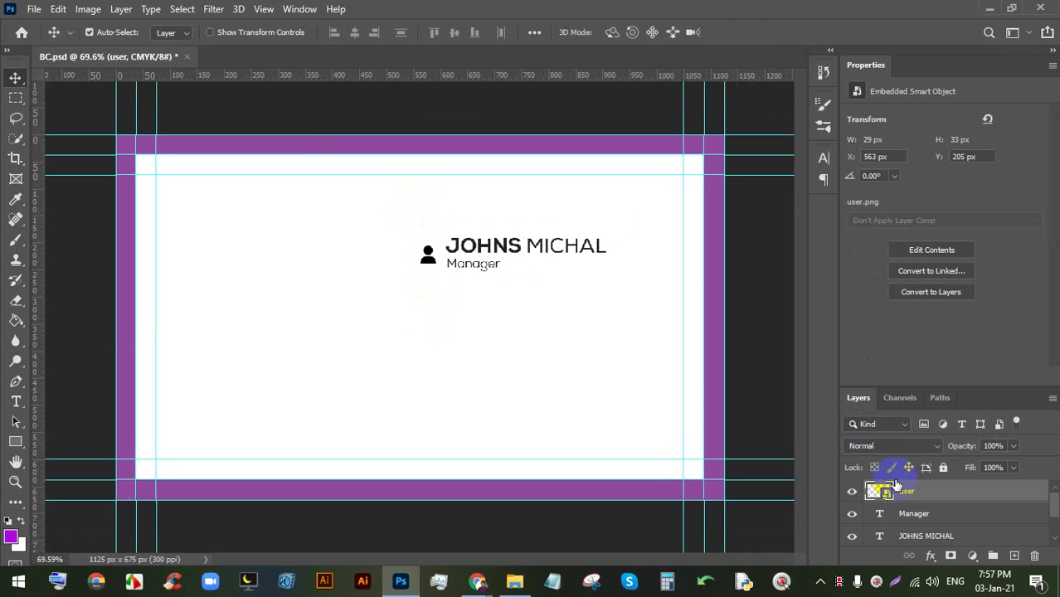
pyautogui.scroll(1, 535, 376)
# - Draw a tall rounded rectangle bar down from the top border and fill it red #f60c27
pyautogui.click(17, 442)
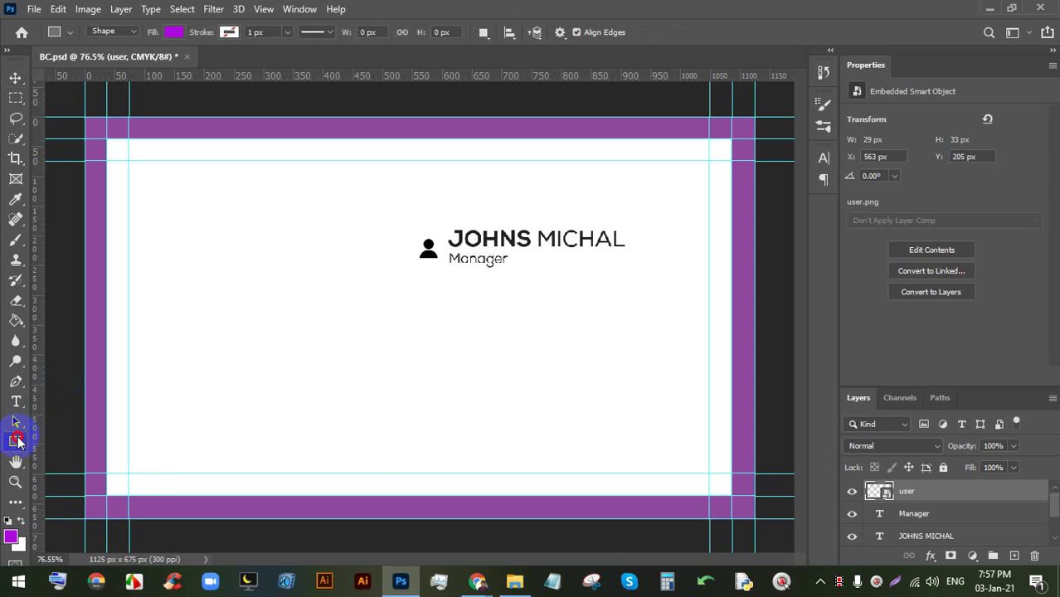
pyautogui.click(79, 460)
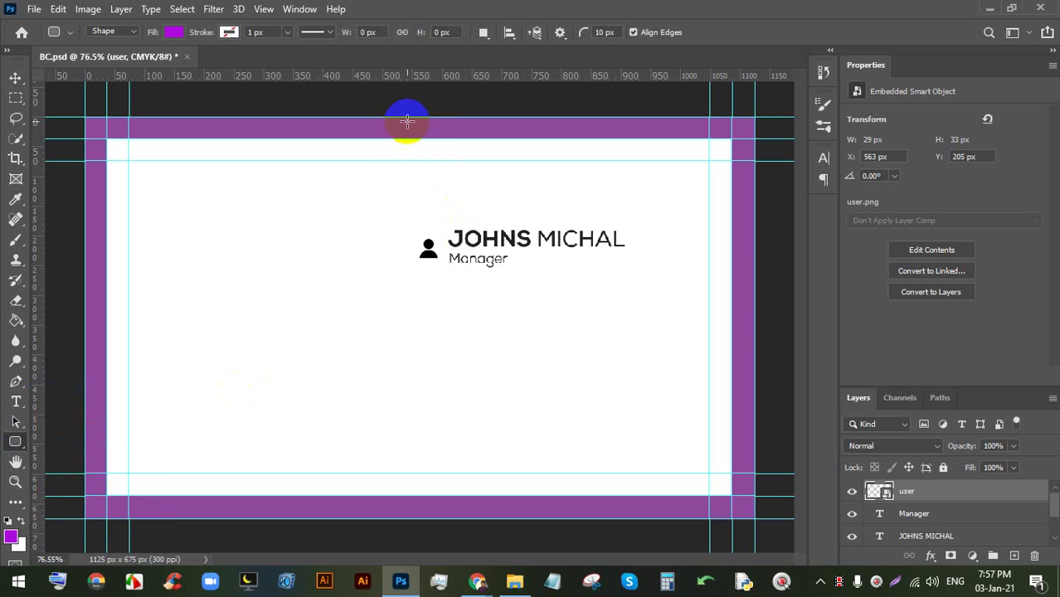
pyautogui.moveTo(407, 121); pyautogui.dragTo(426, 297)
pyautogui.click(15, 78)
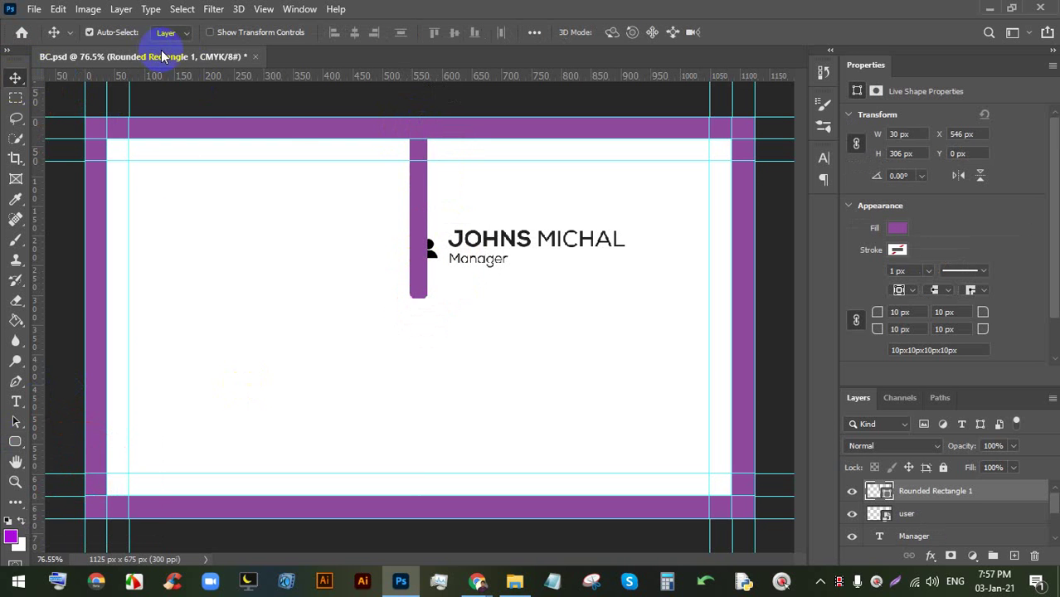
pyautogui.click(15, 441)
pyautogui.click(175, 32)
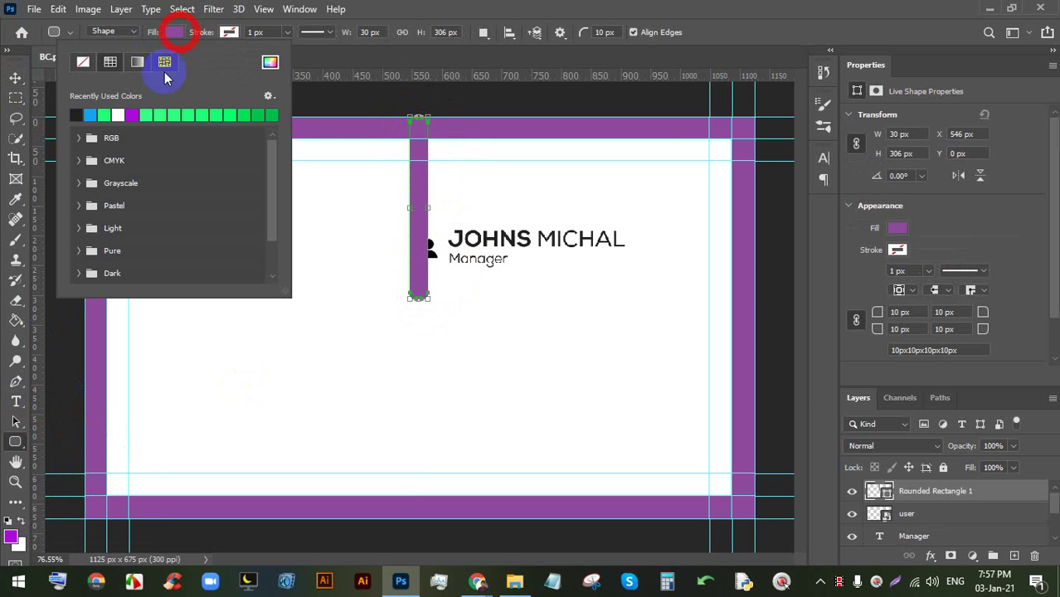
pyautogui.click(270, 62)
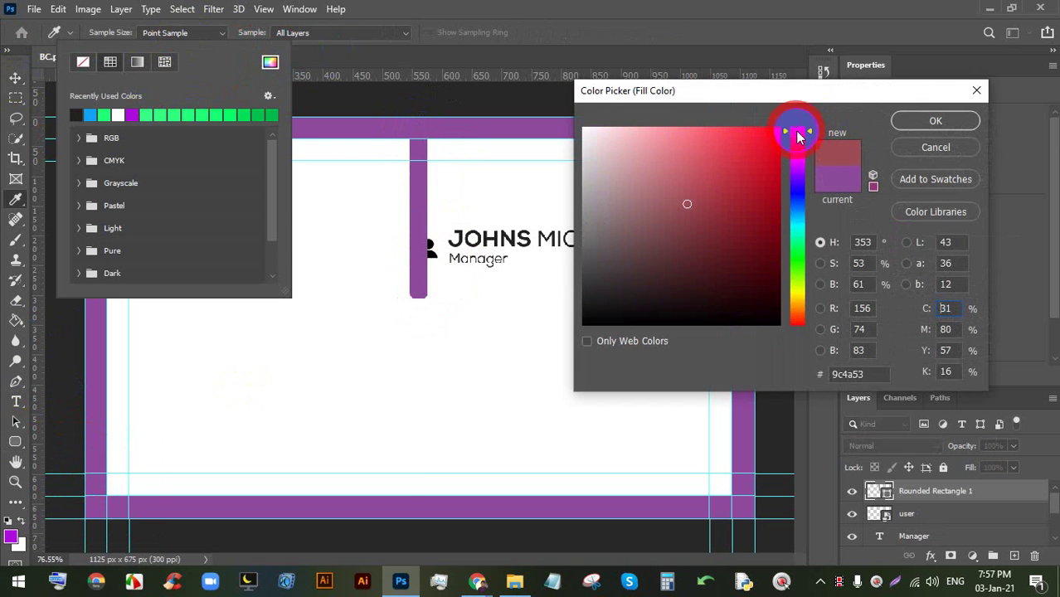
pyautogui.click(772, 134)
pyautogui.click(933, 122)
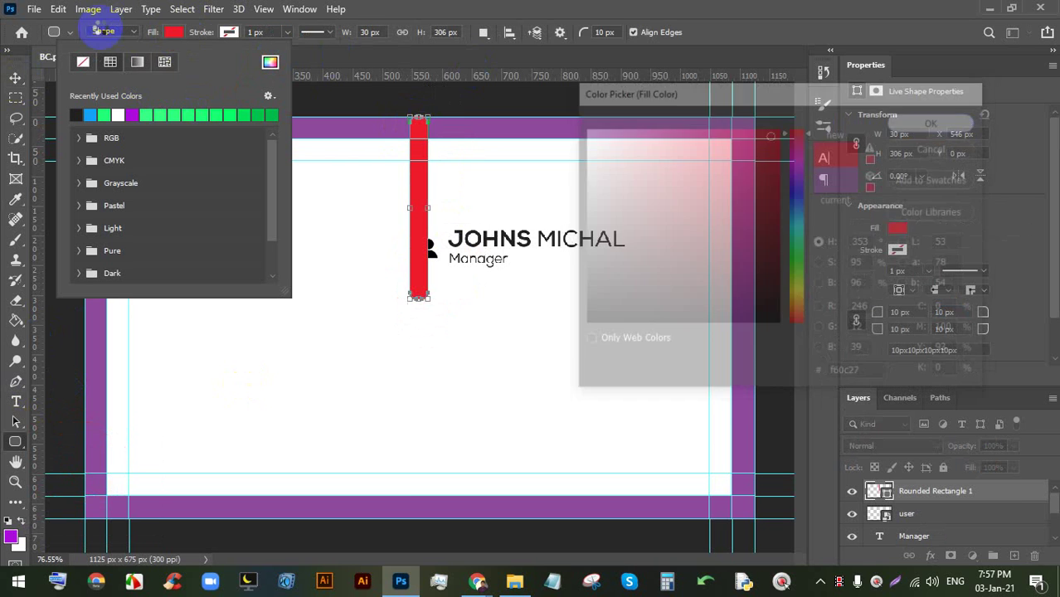
# - Close the Properties panel, move the Bleed group to the top, and nudge the bar right
pyautogui.press('v')
pyautogui.scroll(-1, 957, 500)
pyautogui.scroll(1, 957, 500)
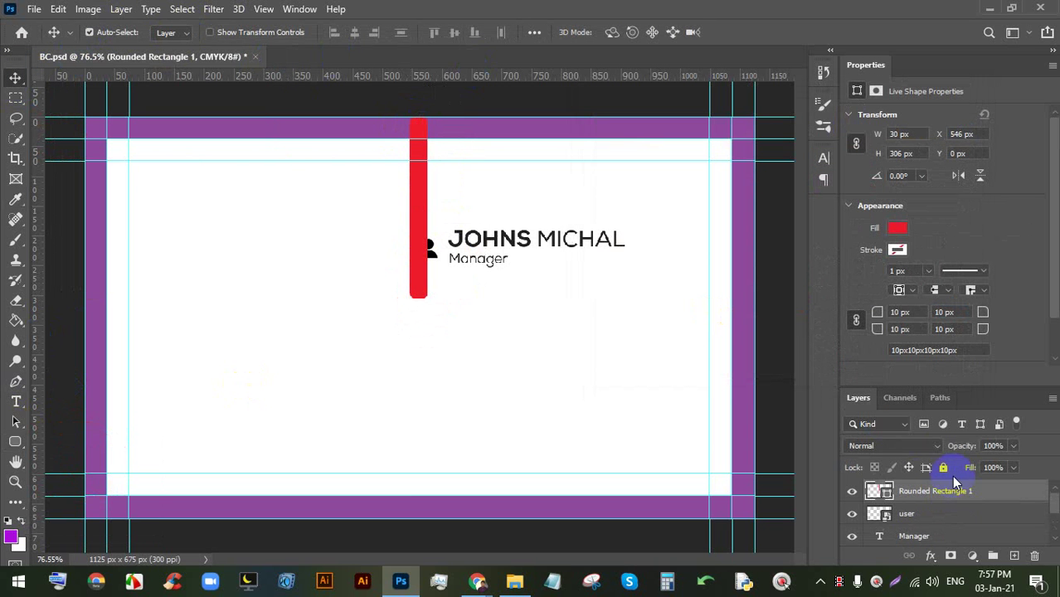
pyautogui.click(1052, 64)
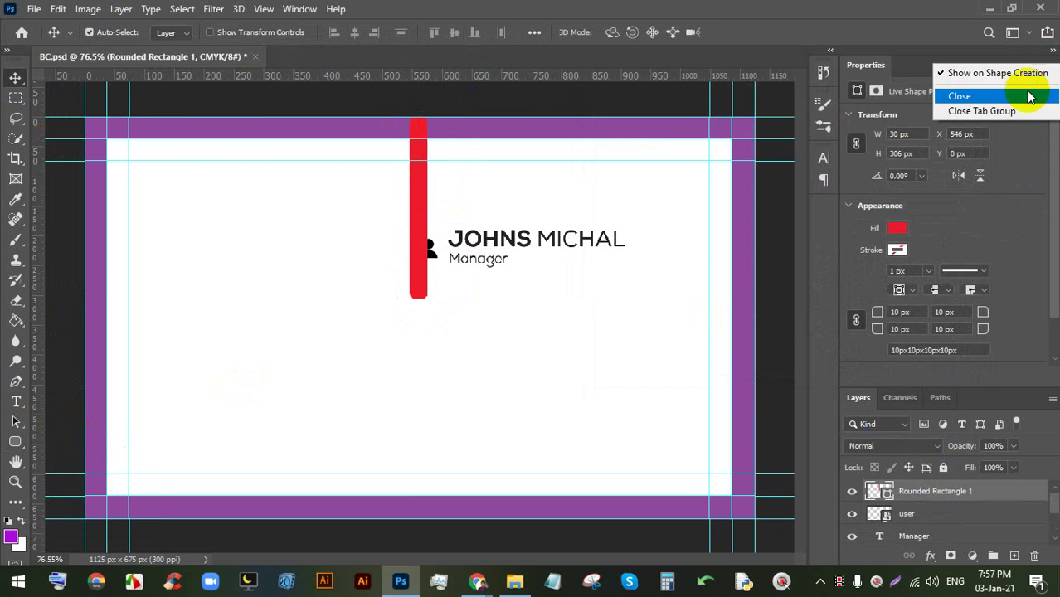
pyautogui.click(1029, 95)
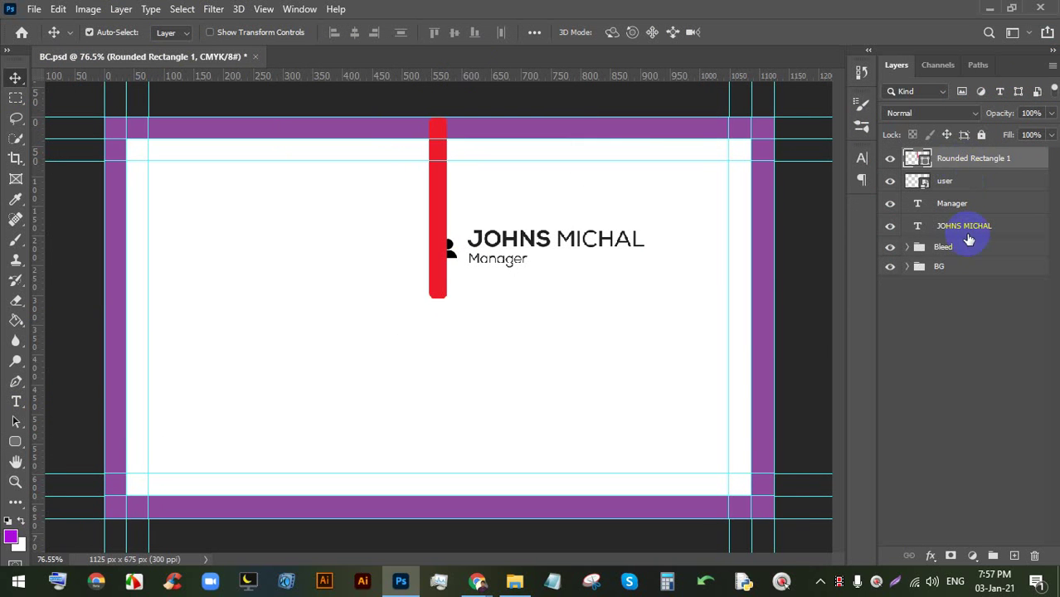
pyautogui.moveTo(971, 246); pyautogui.dragTo(988, 157)
pyautogui.click(962, 181)
pyautogui.scroll(1, 469, 203)
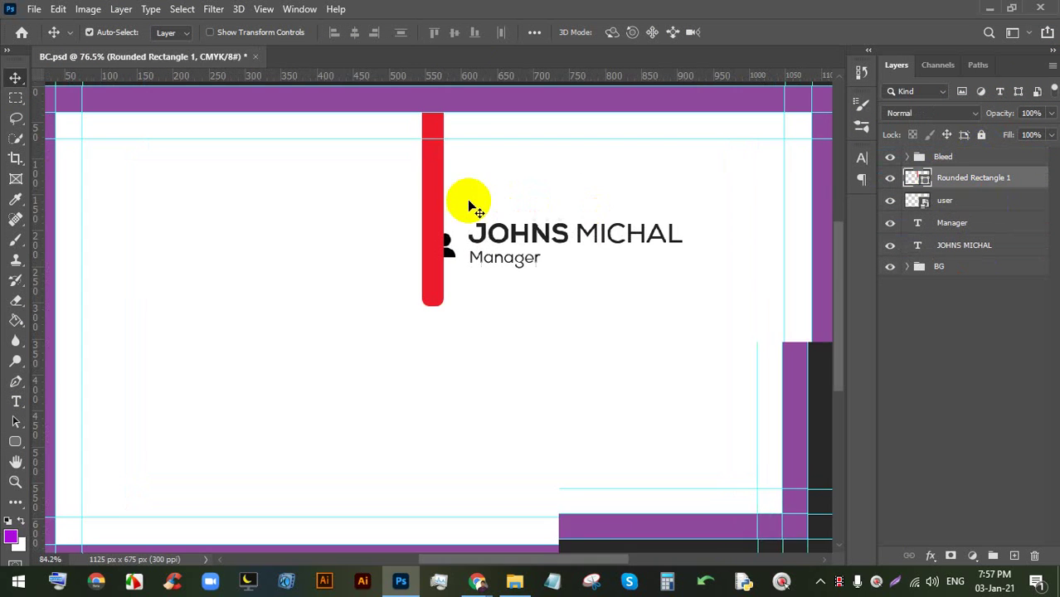
pyautogui.moveTo(438, 218); pyautogui.dragTo(449, 204)
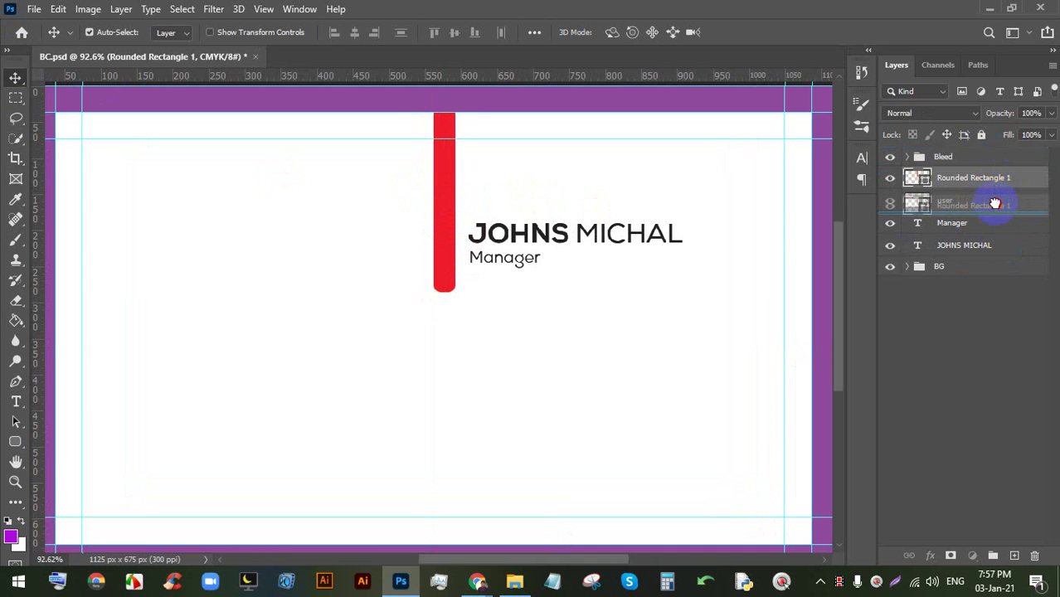
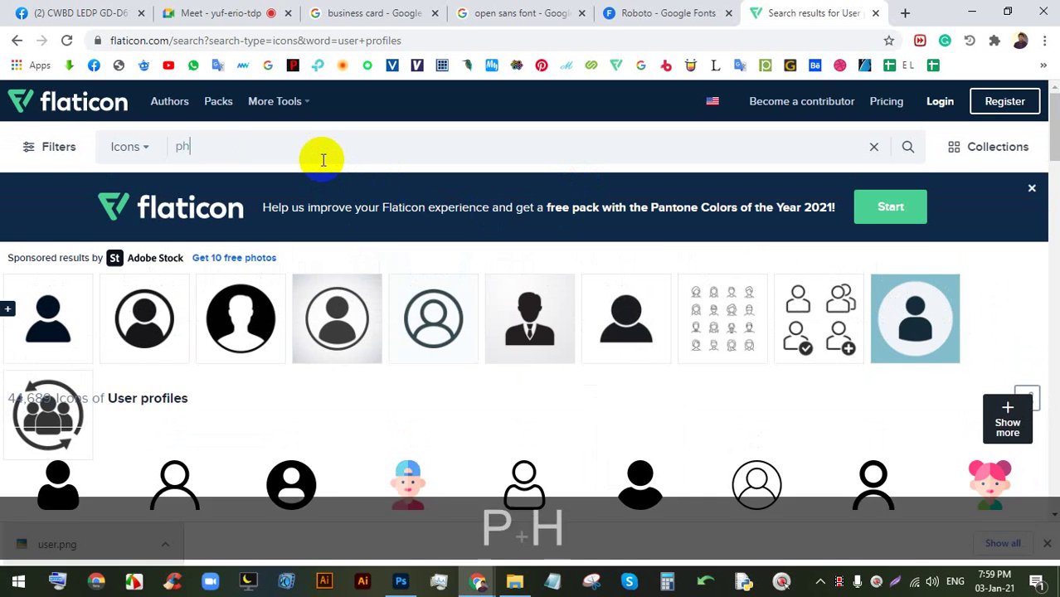
# - Search Flaticon for 'phone', download the call icon as a free PNG, and drag call.png into the card
pyautogui.click(136, 181)
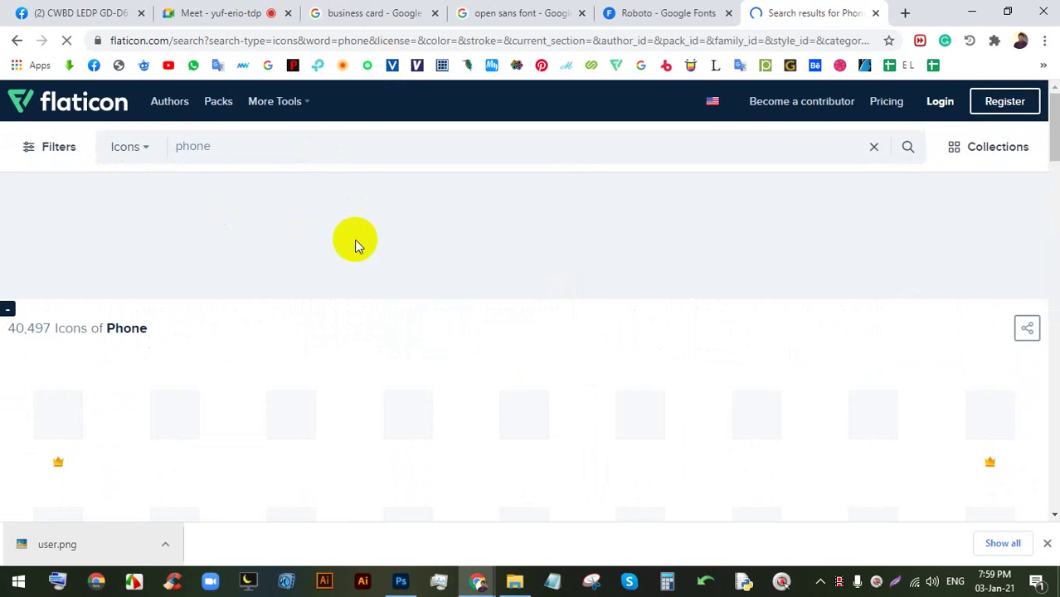
pyautogui.scroll(-1, 548, 325)
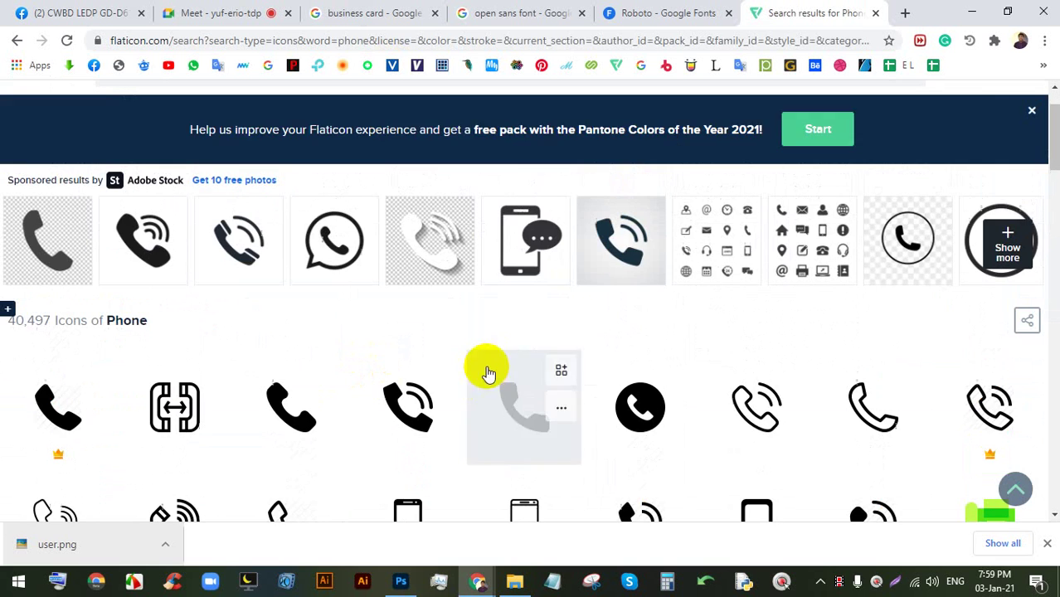
pyautogui.click(497, 402)
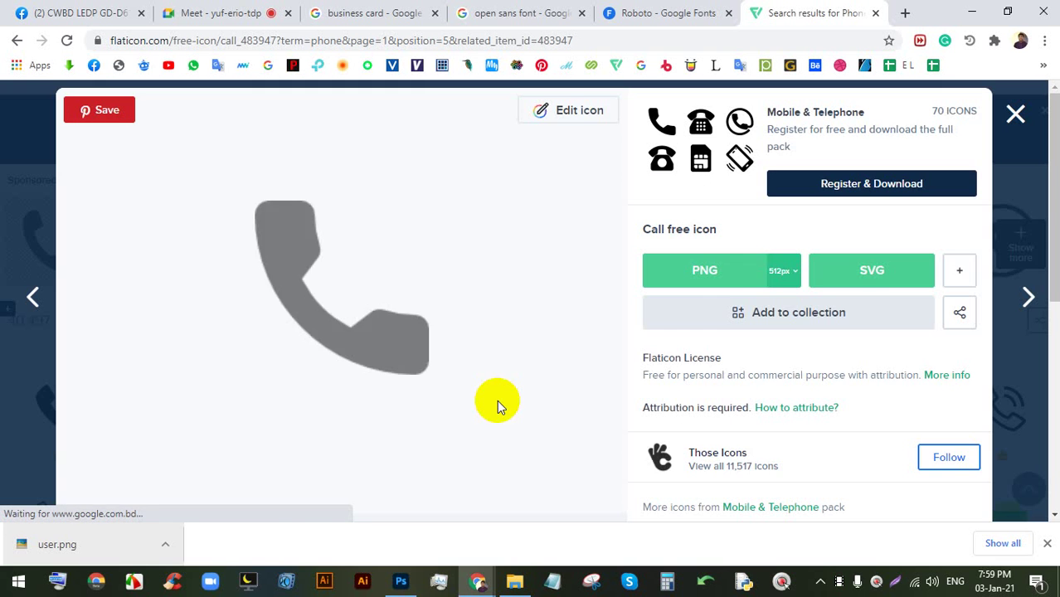
pyautogui.click(722, 277)
pyautogui.click(685, 266)
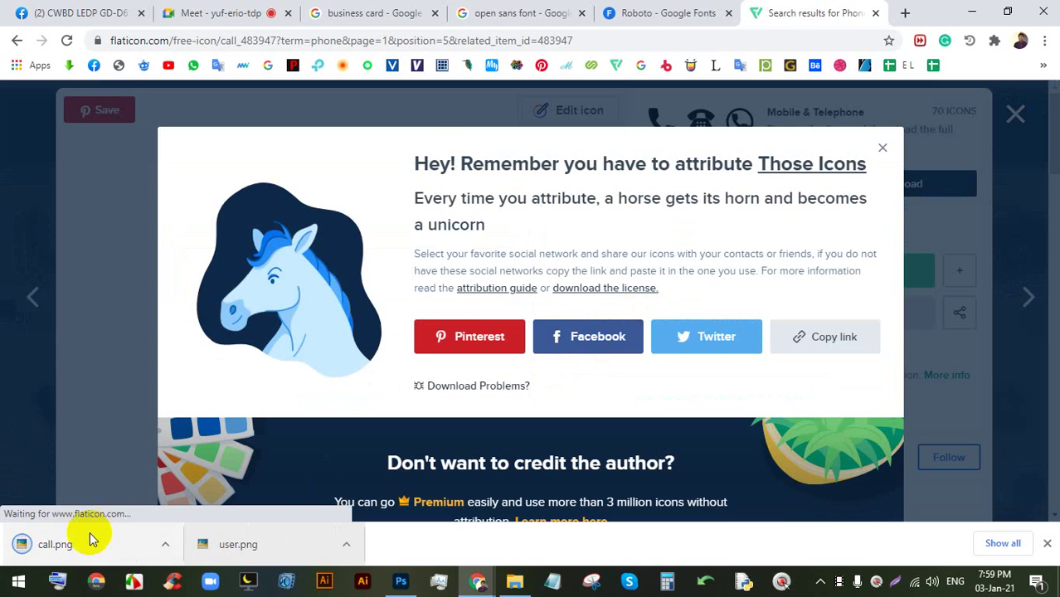
pyautogui.moveTo(86, 541); pyautogui.dragTo(469, 266)
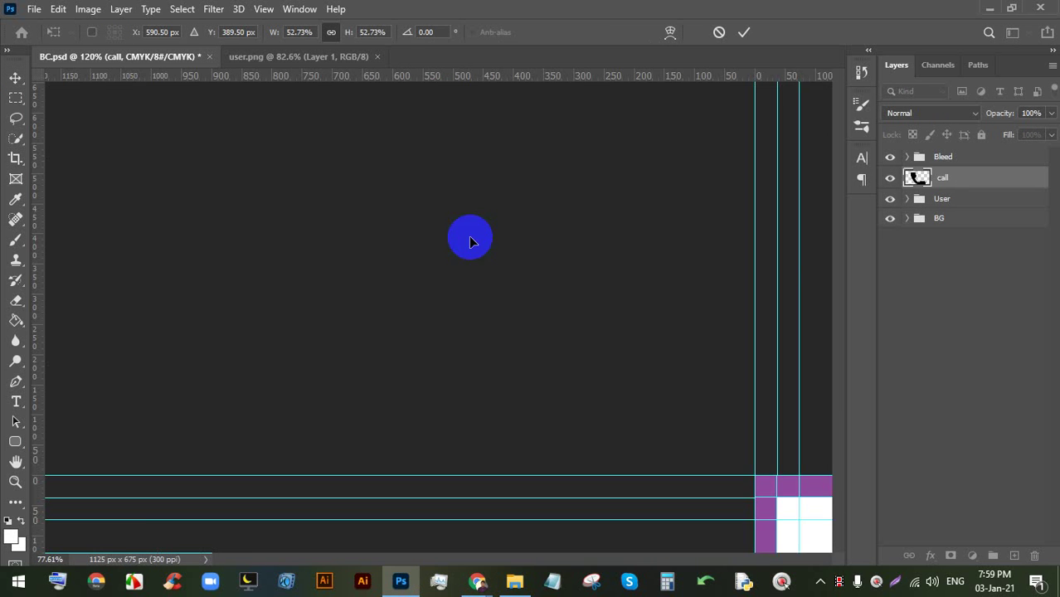
# - Shrink the placed phone image and move it beside the red bar
pyautogui.moveTo(448, 149); pyautogui.dragTo(462, 278)
pyautogui.scroll(2, 463, 279)
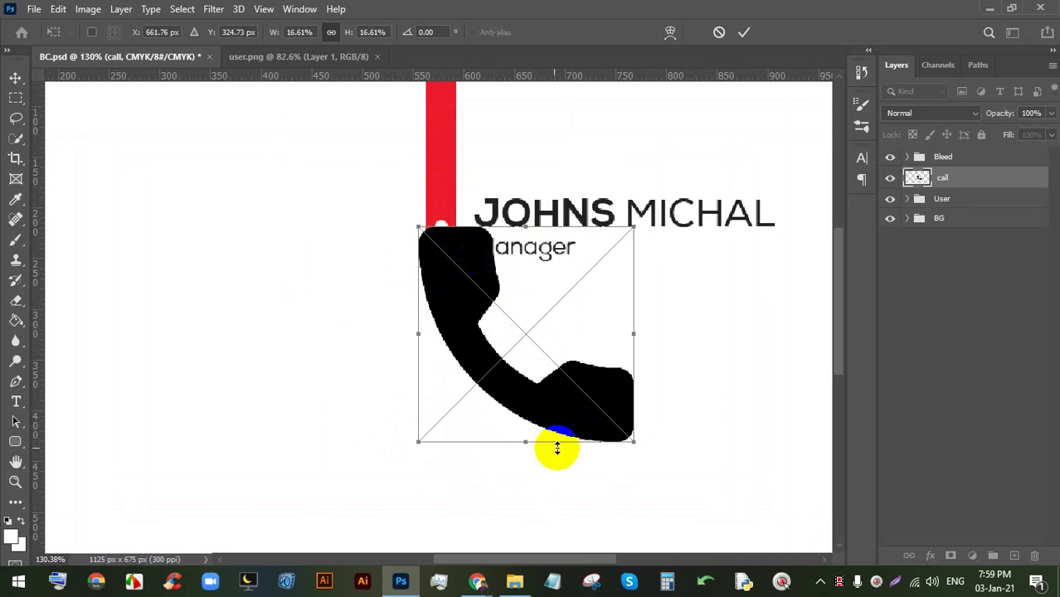
pyautogui.scroll(-2, 485, 365)
pyautogui.moveTo(478, 340); pyautogui.dragTo(113, 200)
pyautogui.scroll(2, 113, 201)
pyautogui.press('space')
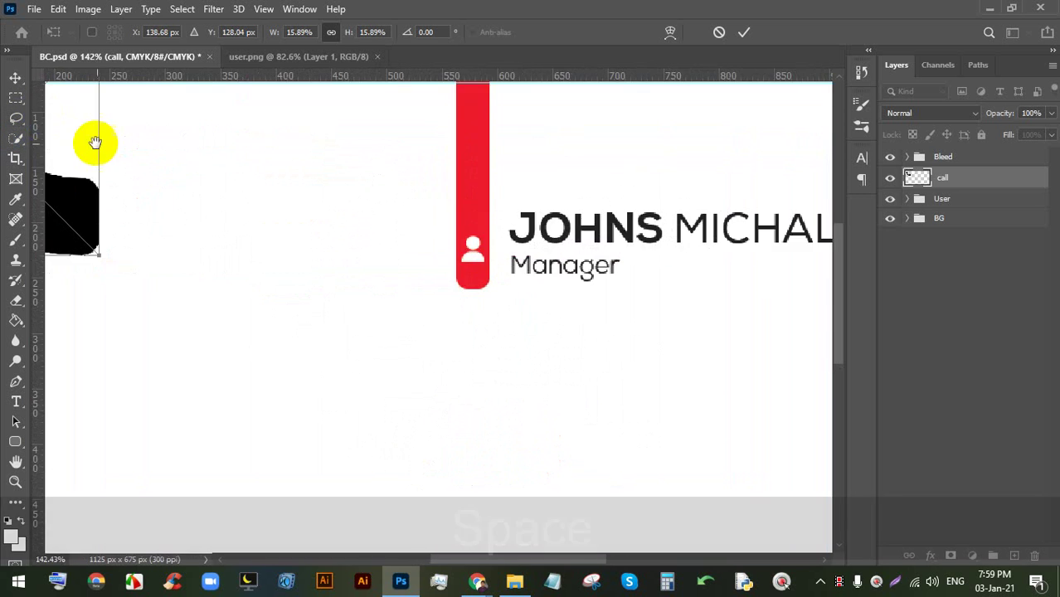
pyautogui.moveTo(95, 142); pyautogui.dragTo(564, 345)
# - Fine-tune the phone image's position, resize it to about 25 px, and commit
pyautogui.scroll(2, 302, 251)
pyautogui.moveTo(371, 250)
pyautogui.mouseDown()
pyautogui.moveTo(372, 278)
pyautogui.moveTo(378, 236)
pyautogui.mouseUp()
pyautogui.scroll(-2, 379, 237)
pyautogui.moveTo(617, 476); pyautogui.dragTo(381, 297)
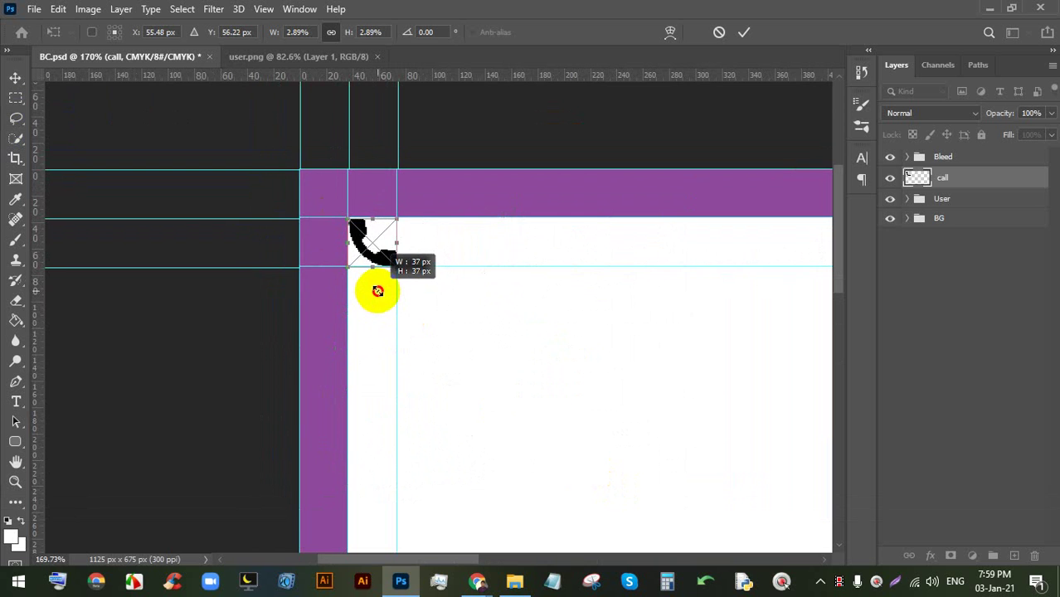
pyautogui.scroll(5, 347, 230)
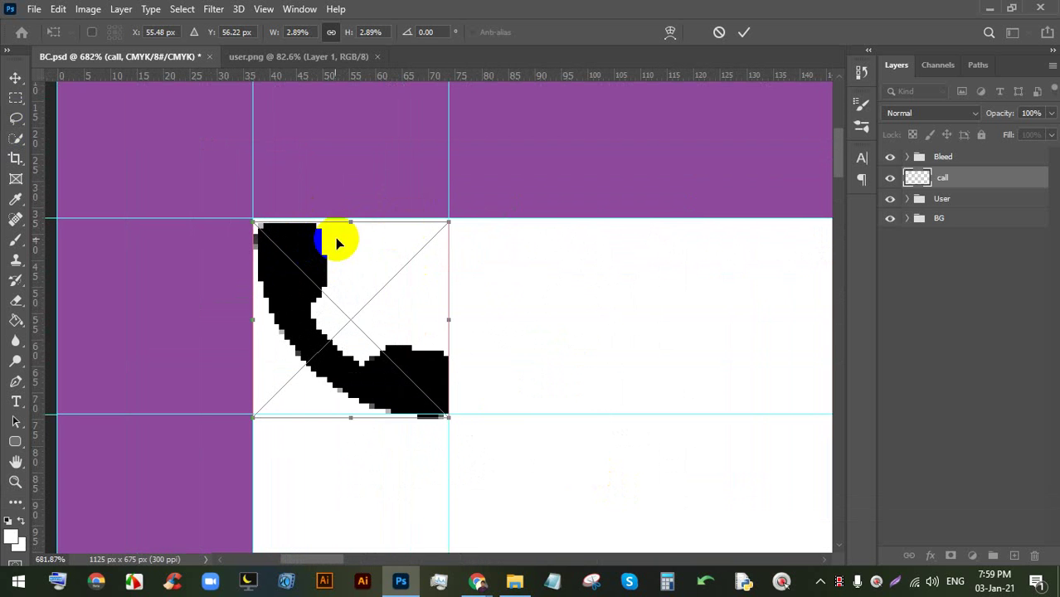
pyautogui.moveTo(336, 242); pyautogui.dragTo(316, 263)
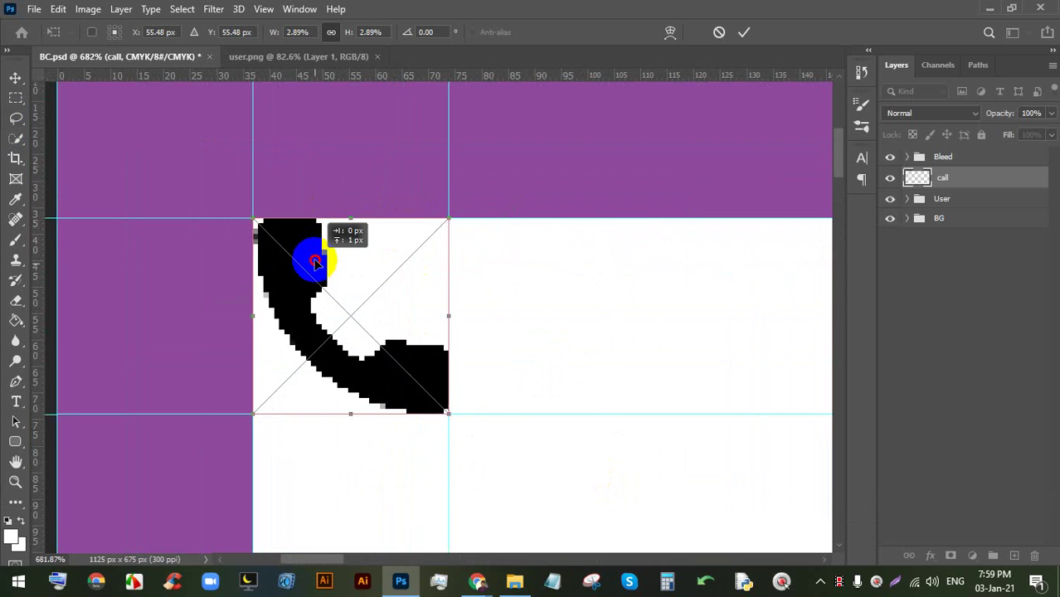
pyautogui.click(743, 35)
# - Move the phone icon onto the red bar and scale it to 20 × 20 px
pyautogui.scroll(-8, 339, 249)
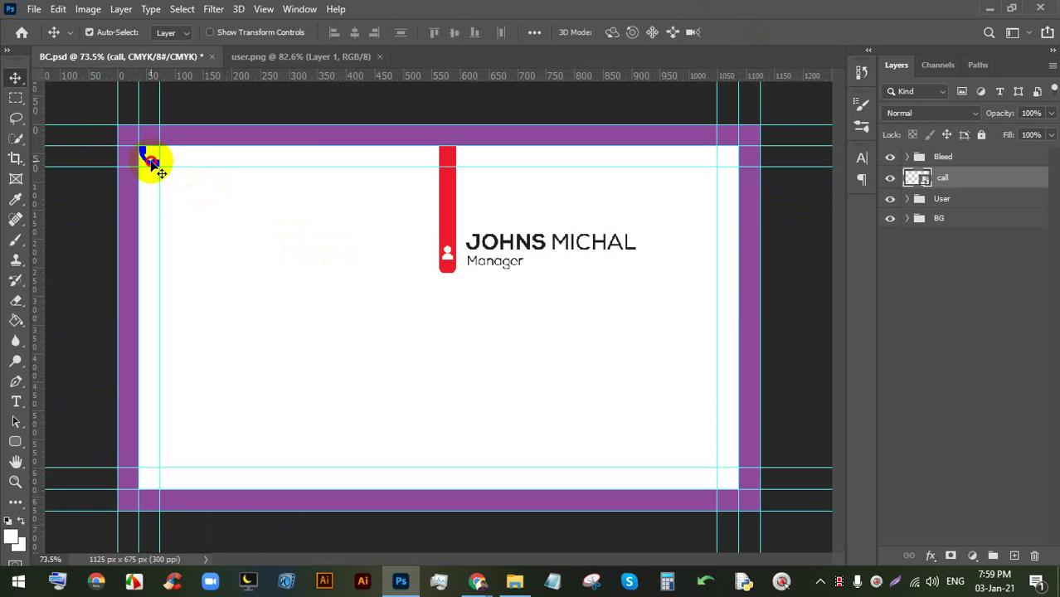
pyautogui.moveTo(151, 162); pyautogui.dragTo(447, 324)
pyautogui.scroll(5, 441, 272)
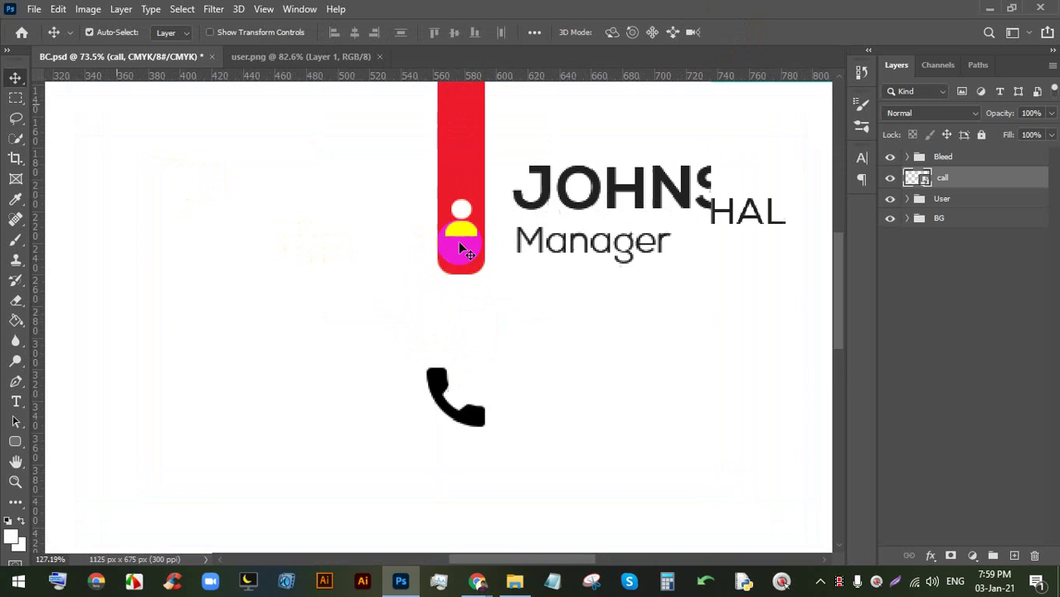
pyautogui.scroll(6, 462, 248)
pyautogui.moveTo(410, 494); pyautogui.dragTo(445, 222)
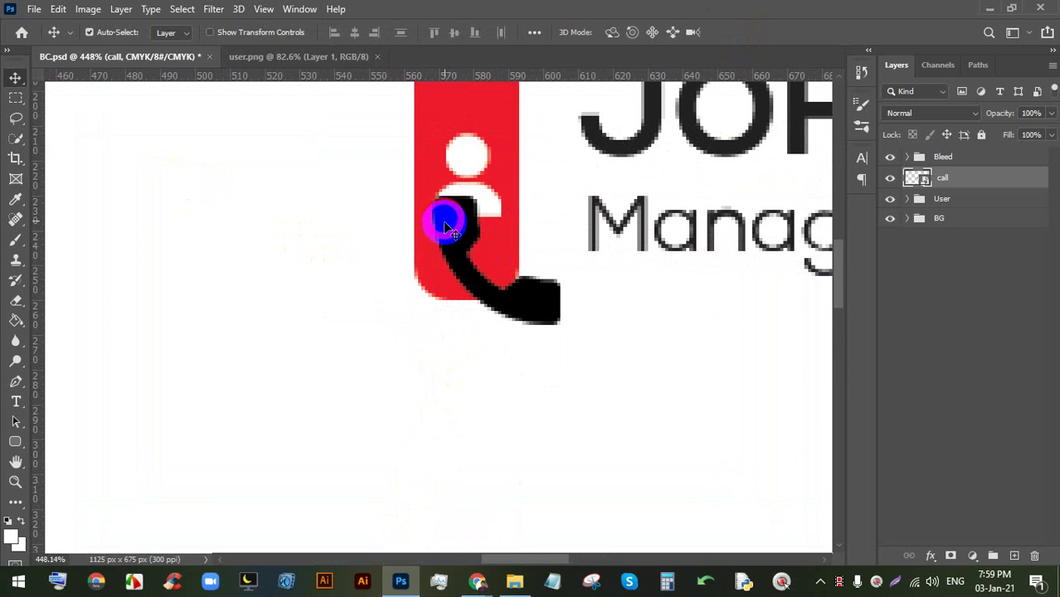
pyautogui.hotkey('ctrl', 't')
pyautogui.moveTo(560, 324); pyautogui.dragTo(513, 255)
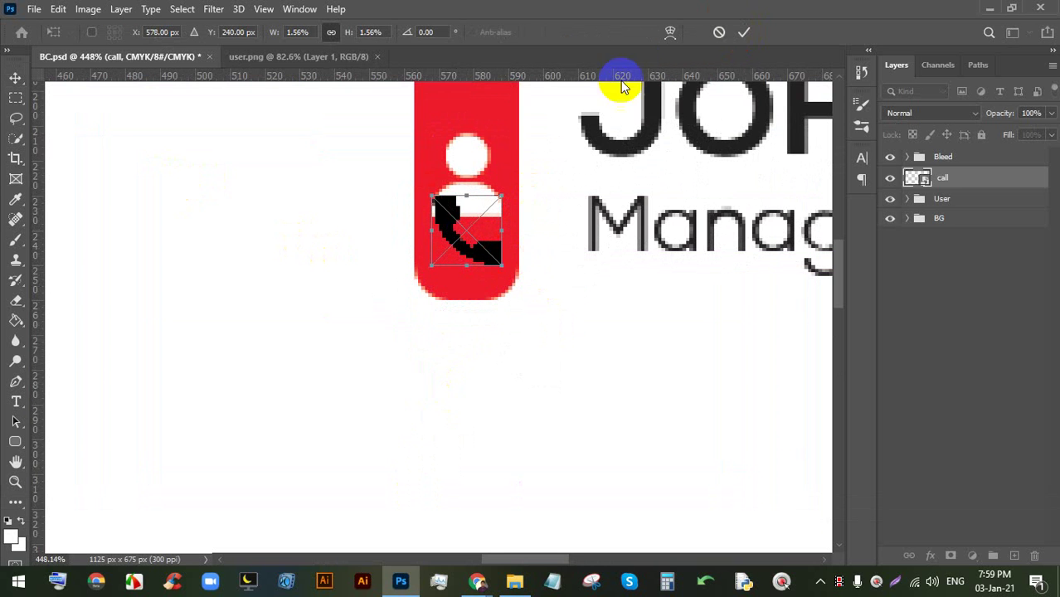
pyautogui.click(743, 32)
# - Try moving the red rounded bar down, undoing both attempts
pyautogui.scroll(-3, 485, 225)
pyautogui.moveTo(482, 211); pyautogui.dragTo(479, 417)
pyautogui.hotkey('ctrl', 'z')
pyautogui.click(969, 239)
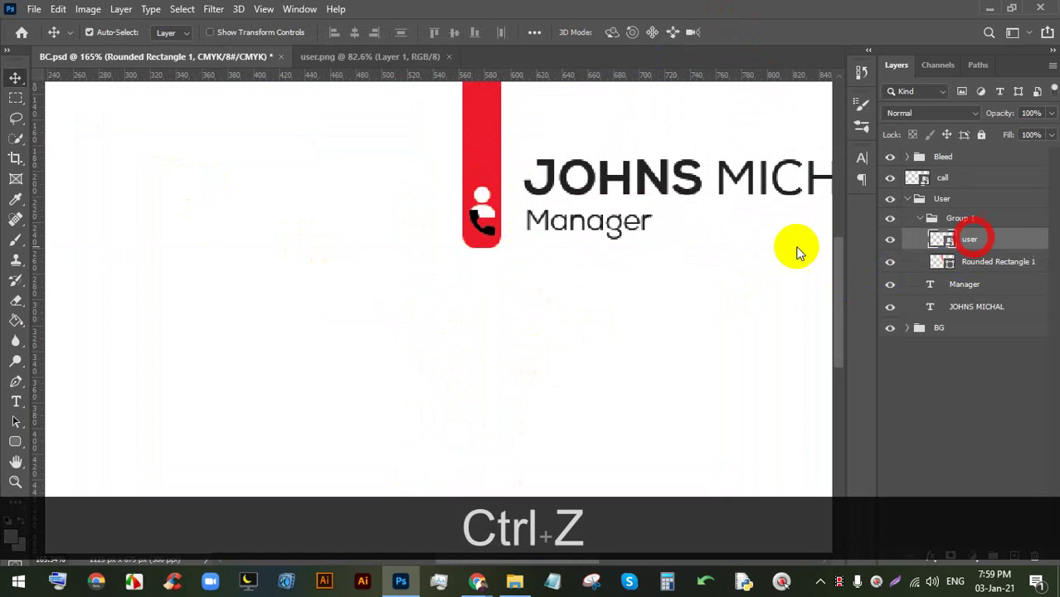
pyautogui.click(973, 265)
pyautogui.click(939, 179)
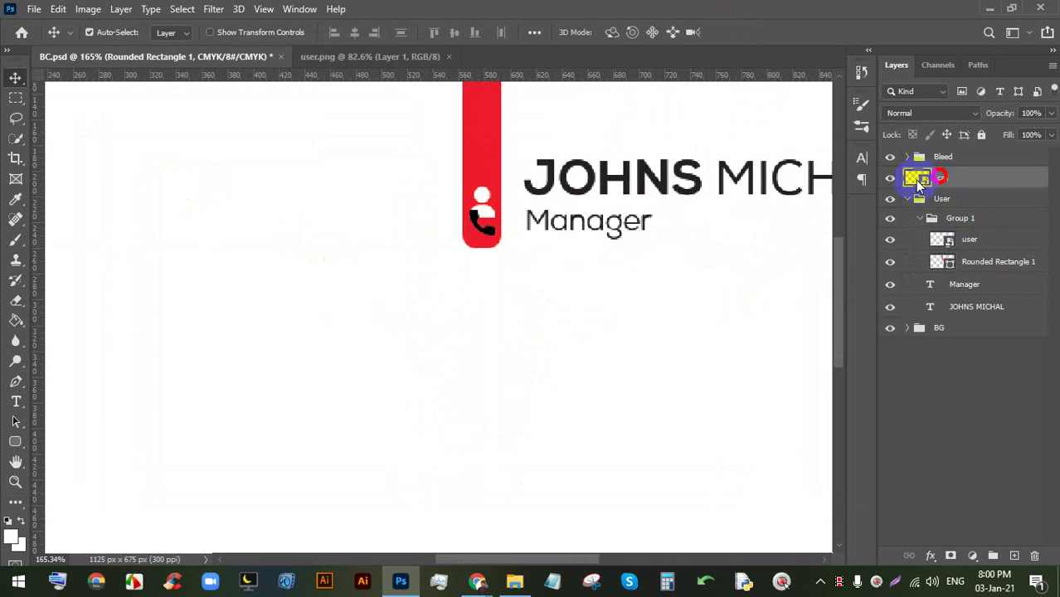
pyautogui.moveTo(484, 243); pyautogui.dragTo(485, 304)
pyautogui.hotkey('ctrl', 'z')
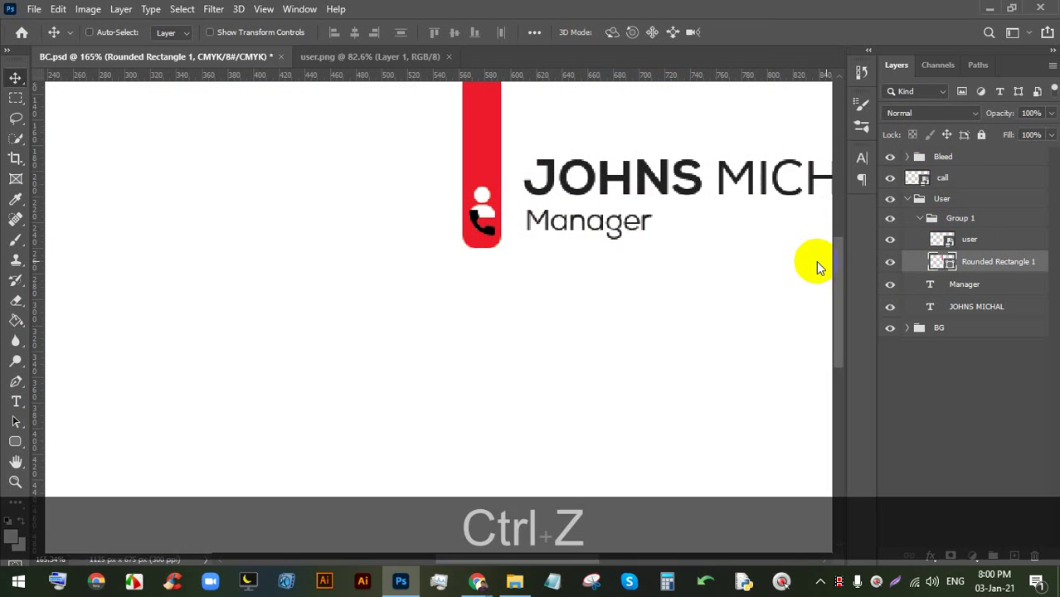
# - Reselect the call layer and move the phone icon just below the red bar
pyautogui.click(909, 176)
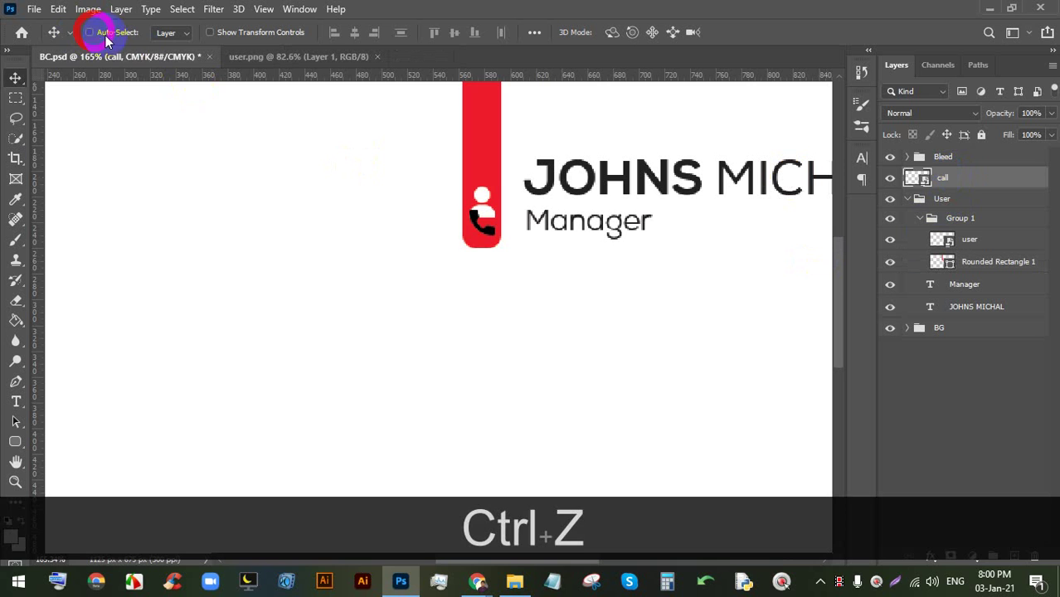
pyautogui.moveTo(488, 254); pyautogui.dragTo(417, 287)
pyautogui.scroll(-3, 499, 320)
pyautogui.scroll(3, 516, 346)
pyautogui.scroll(3, 378, 299)
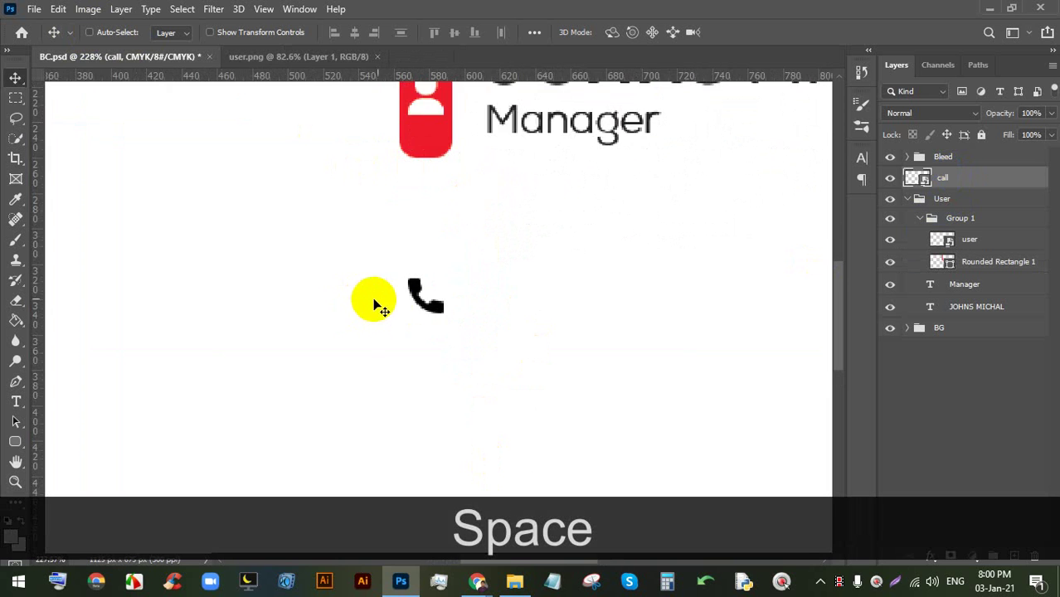
pyautogui.scroll(2, 419, 305)
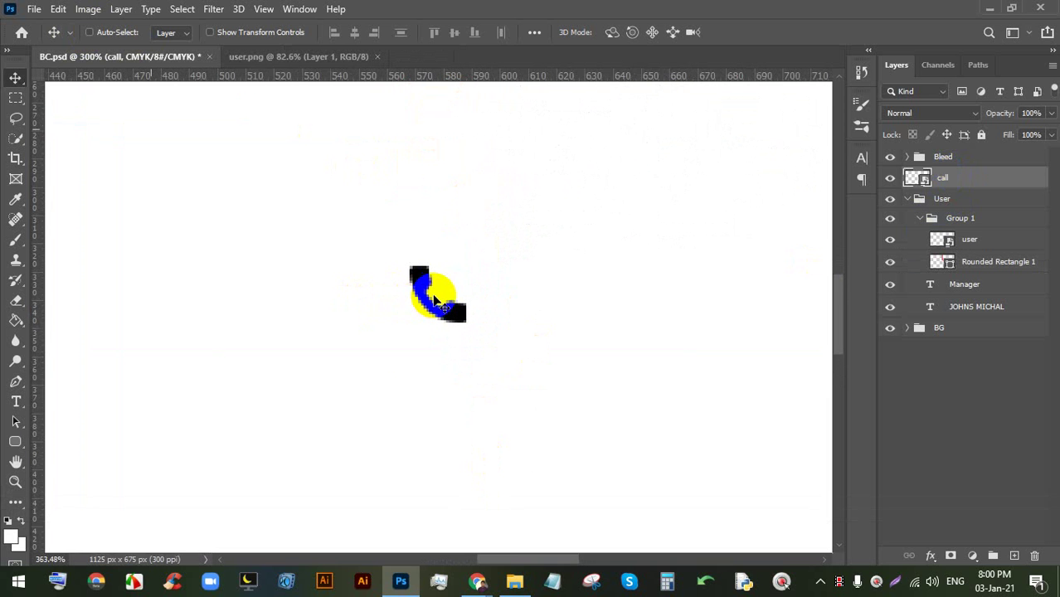
# - Draw a 29 px circle at the red bar's end and fill it red
pyautogui.click(13, 445)
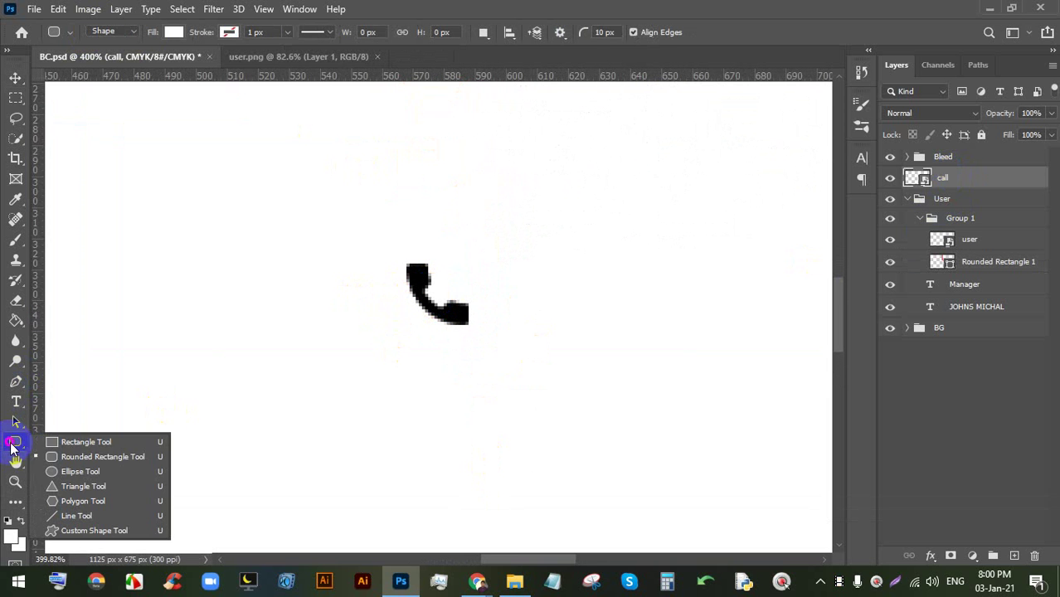
pyautogui.click(71, 475)
pyautogui.scroll(1, 481, 284)
pyautogui.moveTo(481, 284); pyautogui.dragTo(479, 535)
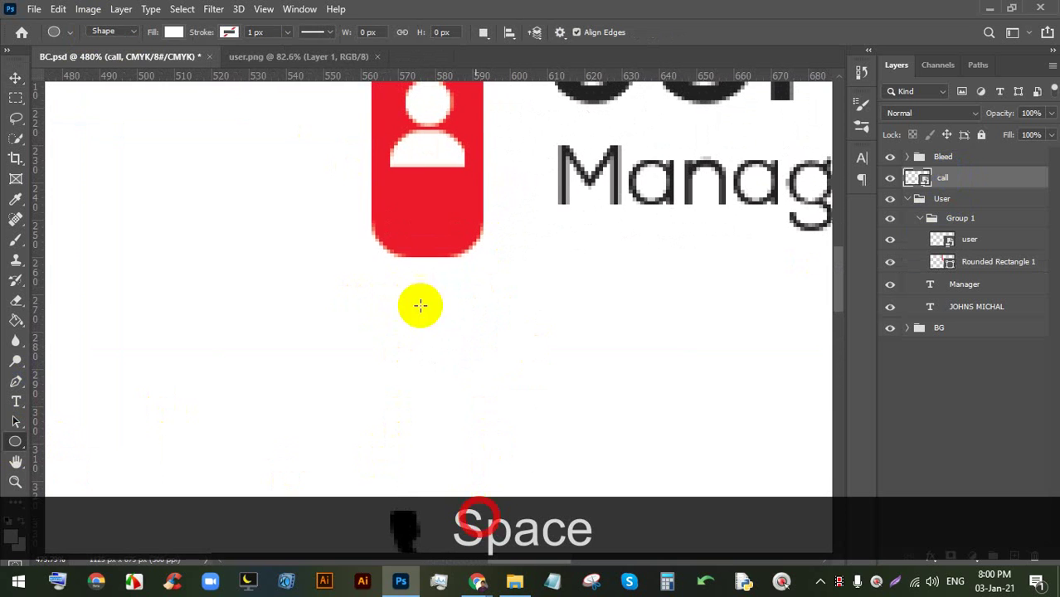
pyautogui.moveTo(373, 193); pyautogui.dragTo(483, 396)
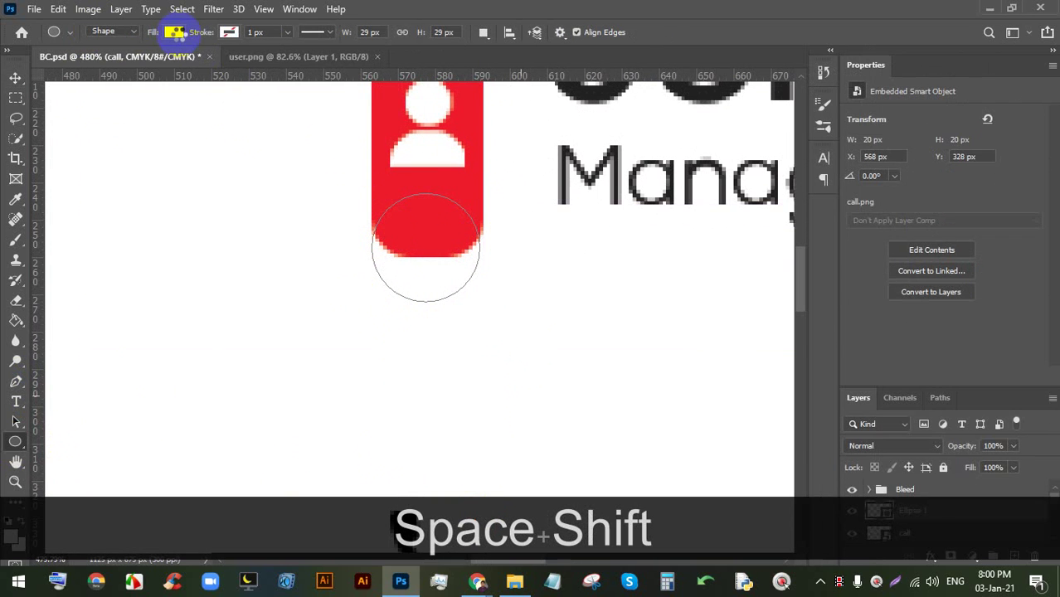
pyautogui.click(176, 34)
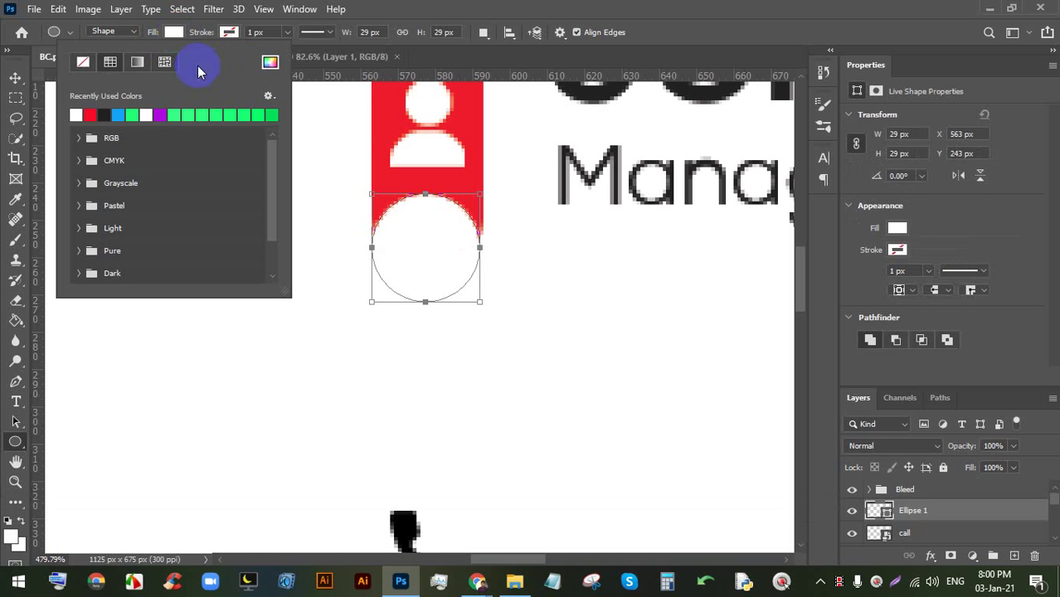
pyautogui.click(102, 113)
pyautogui.click(296, 24)
# - Move the red circle below the bar and close the Properties panel
pyautogui.click(15, 77)
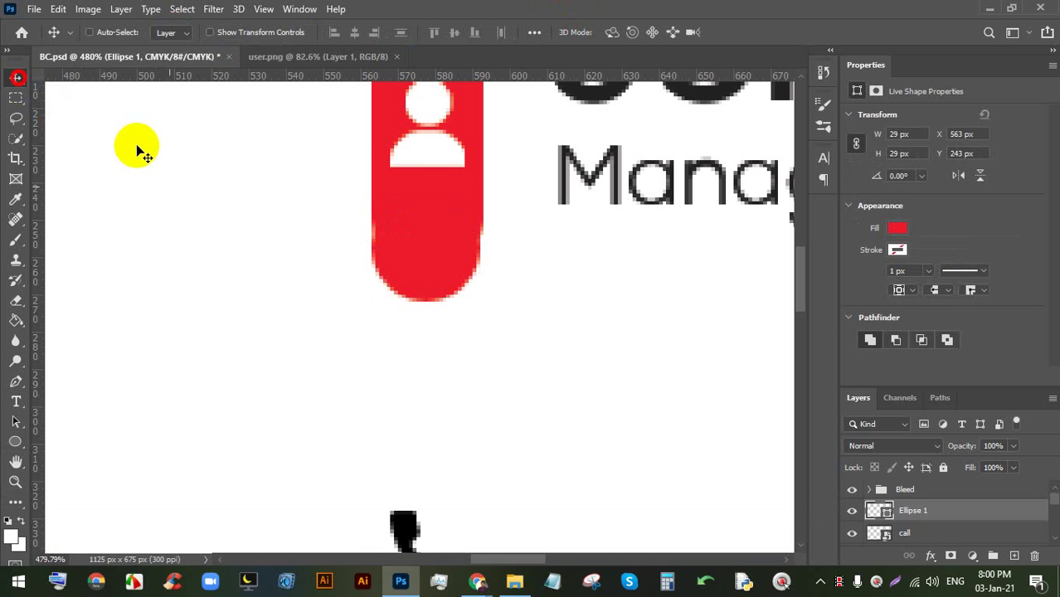
pyautogui.moveTo(376, 270); pyautogui.dragTo(383, 539)
pyautogui.scroll(-2, 414, 424)
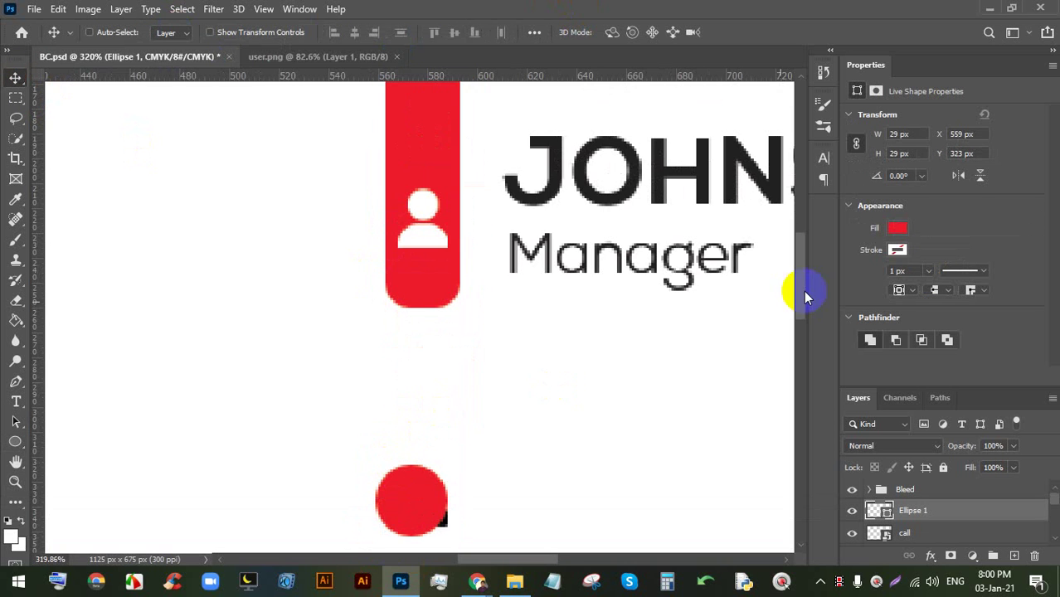
pyautogui.click(1053, 64)
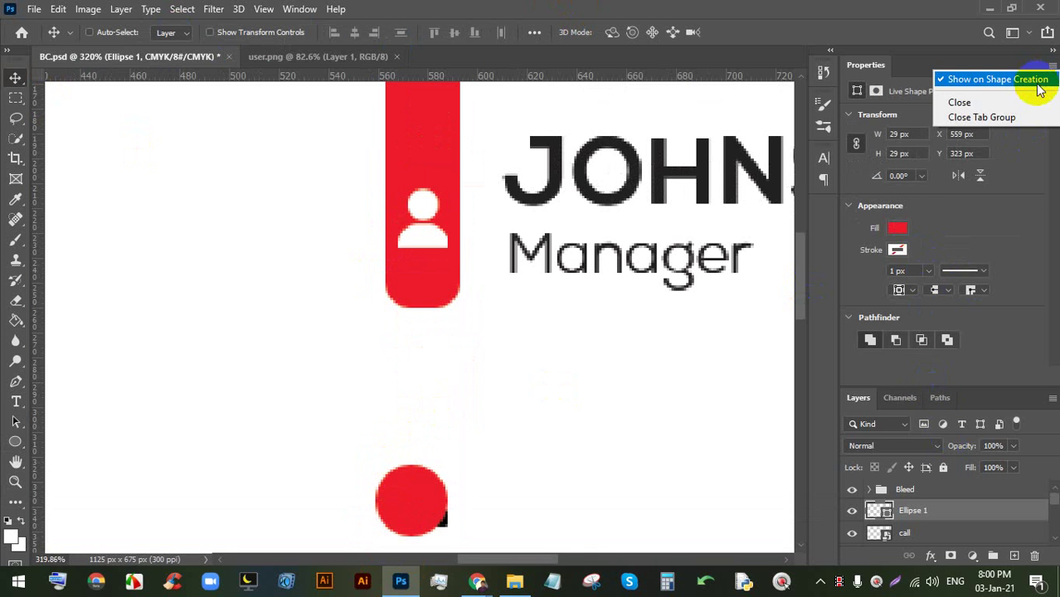
pyautogui.click(1019, 100)
pyautogui.scroll(-1, 537, 369)
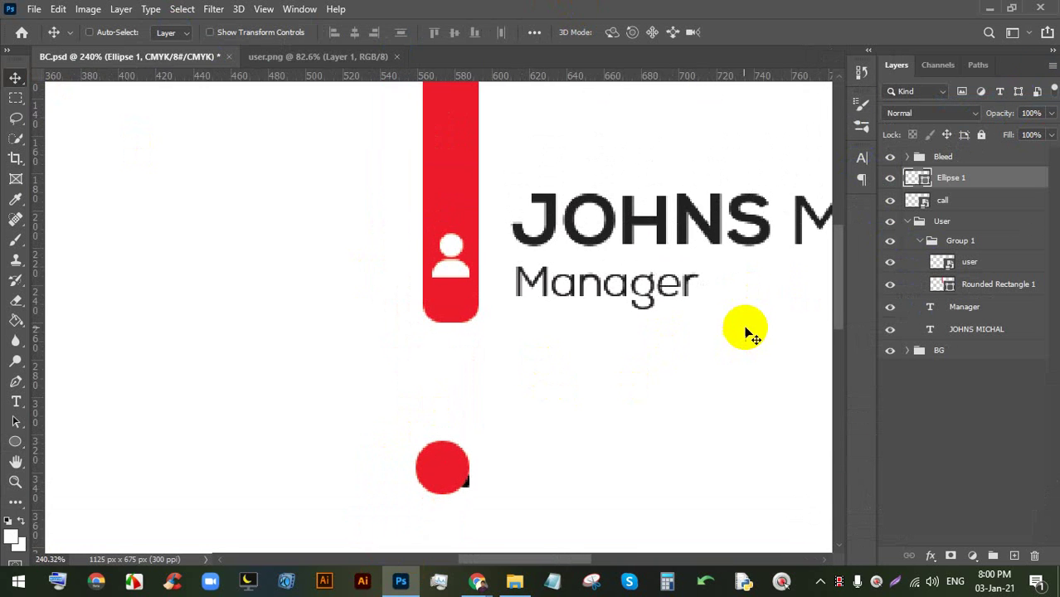
pyautogui.scroll(1, 415, 481)
pyautogui.press('space')
pyautogui.moveTo(532, 438); pyautogui.dragTo(510, 348)
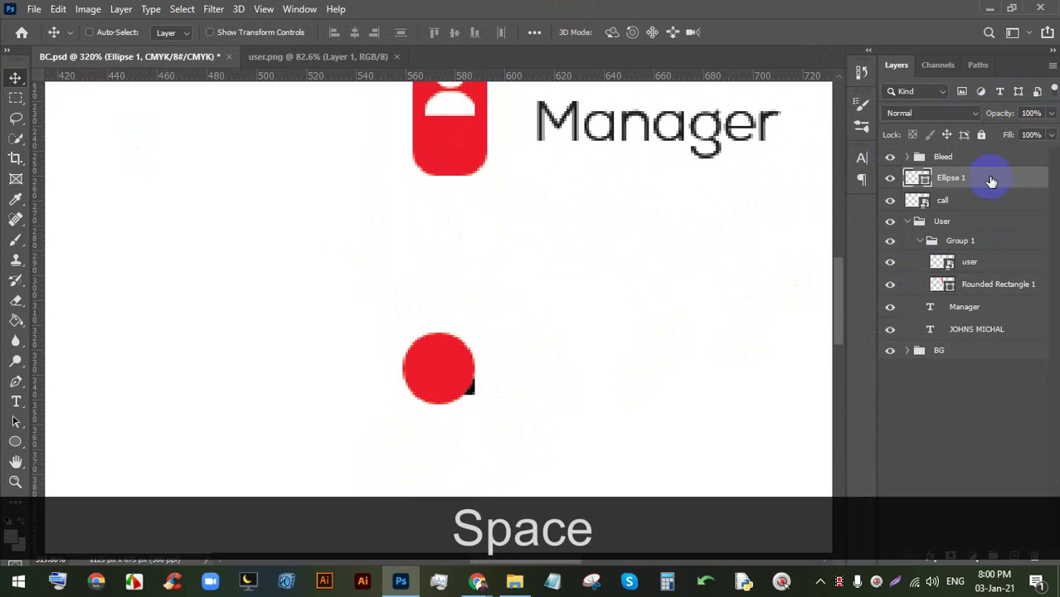
# - Place Ellipse 1 under the call layer, align their vertical centres, and group them
pyautogui.moveTo(992, 178); pyautogui.dragTo(981, 204)
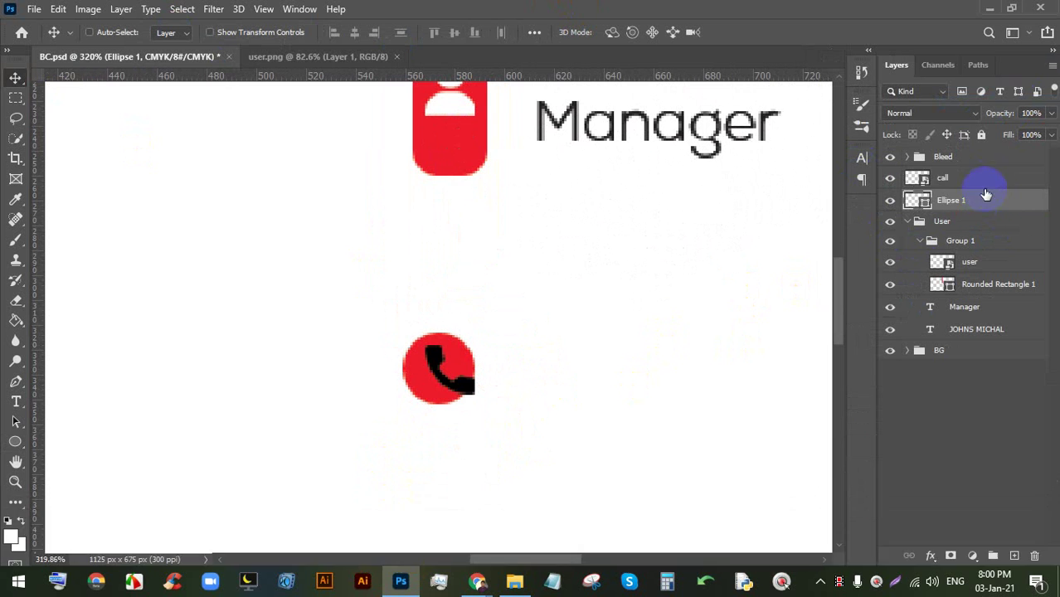
pyautogui.keyDown('ctrl'); pyautogui.click(983, 175); pyautogui.keyUp('ctrl')
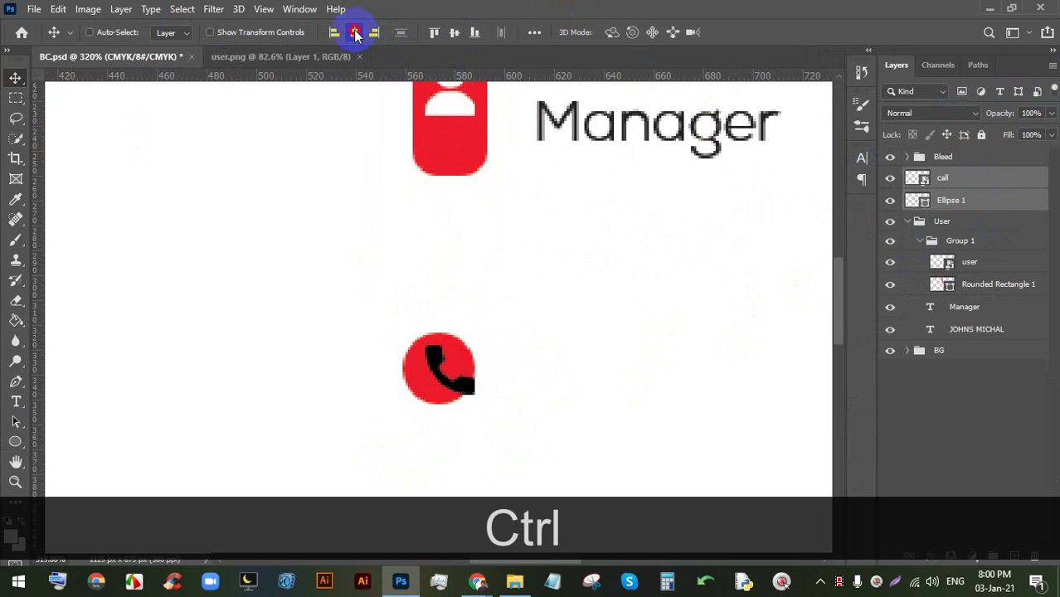
pyautogui.click(456, 33)
pyautogui.scroll(1, 440, 369)
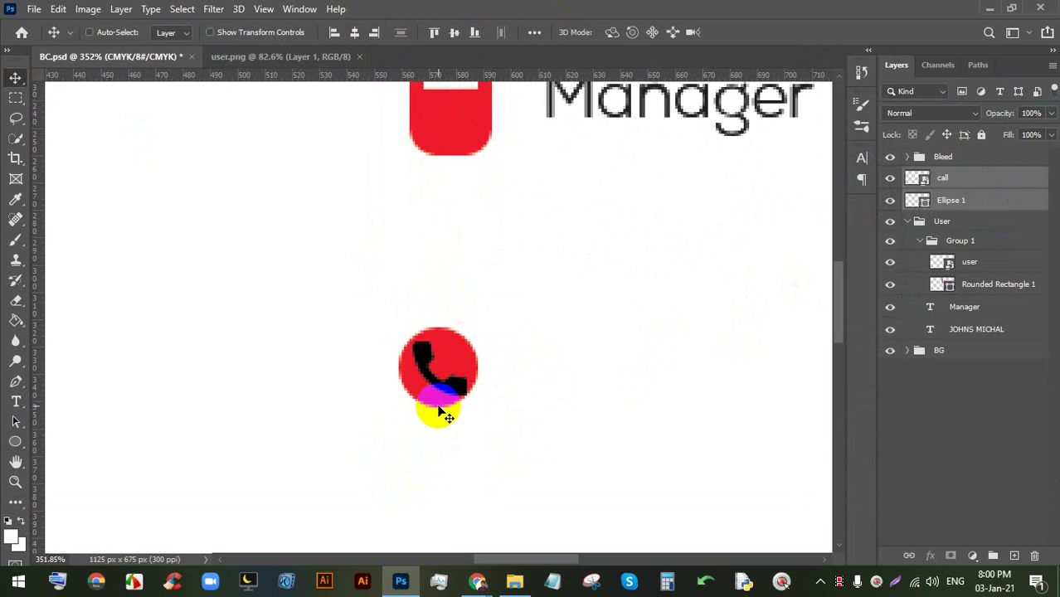
pyautogui.scroll(4, 440, 377)
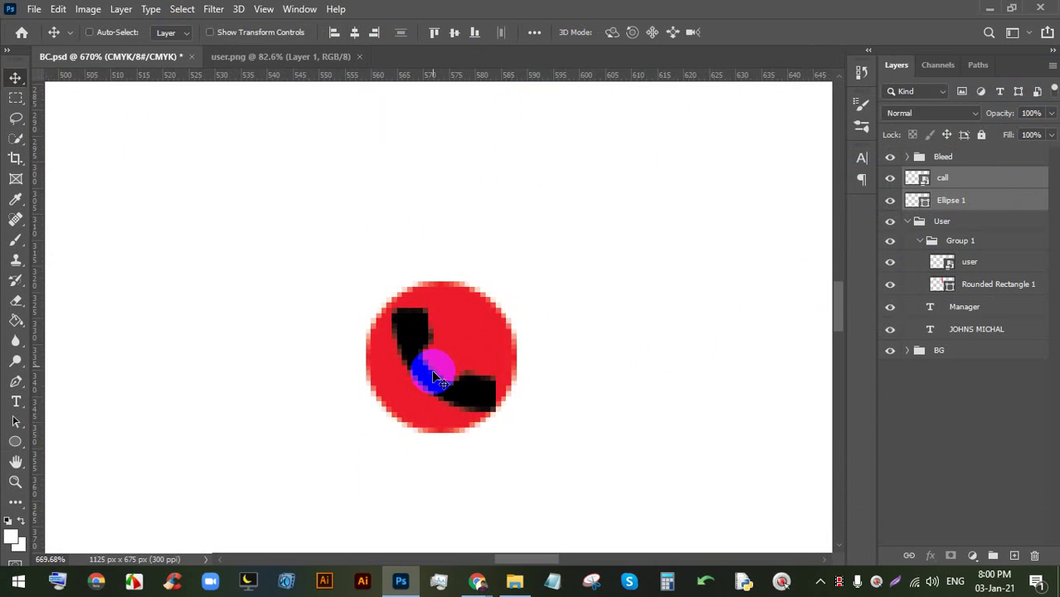
pyautogui.scroll(-8, 436, 348)
pyautogui.scroll(3, 442, 344)
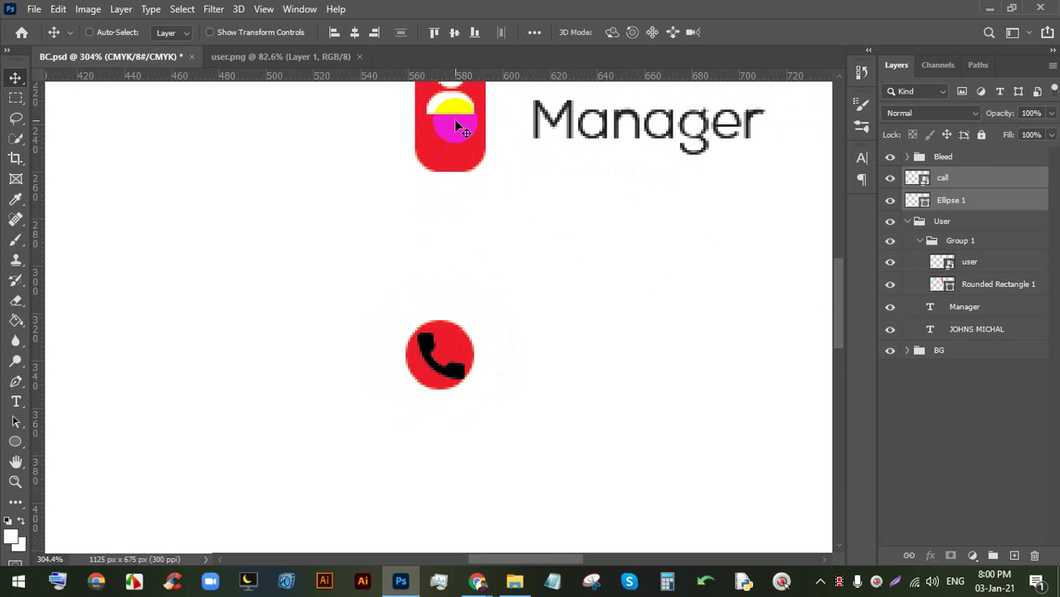
pyautogui.press('ctrl')
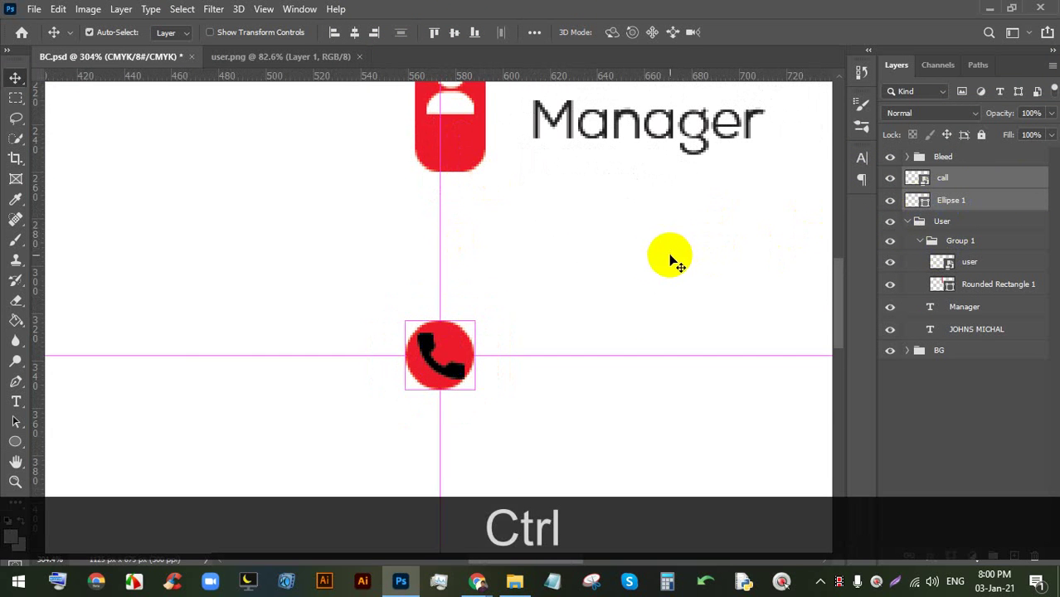
pyautogui.hotkey('ctrl', 'g')
# - Move the group up and shrink the phone icon to 16 px inside the circle
pyautogui.moveTo(440, 347); pyautogui.dragTo(452, 365)
pyautogui.scroll(-2, 452, 365)
pyautogui.scroll(4, 452, 365)
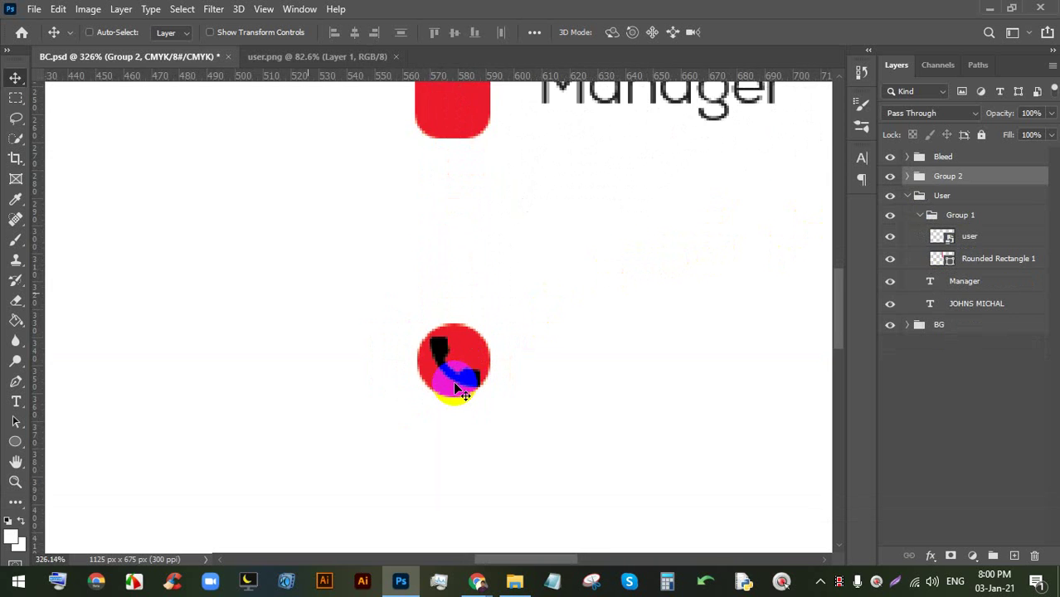
pyautogui.click(908, 176)
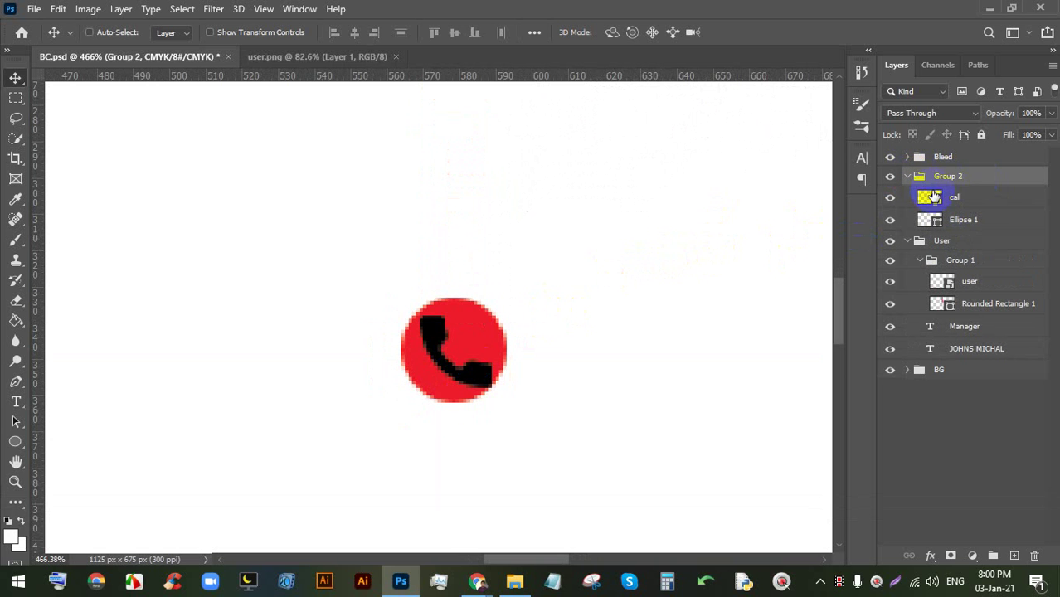
pyautogui.click(959, 197)
pyautogui.hotkey('ctrl', 't')
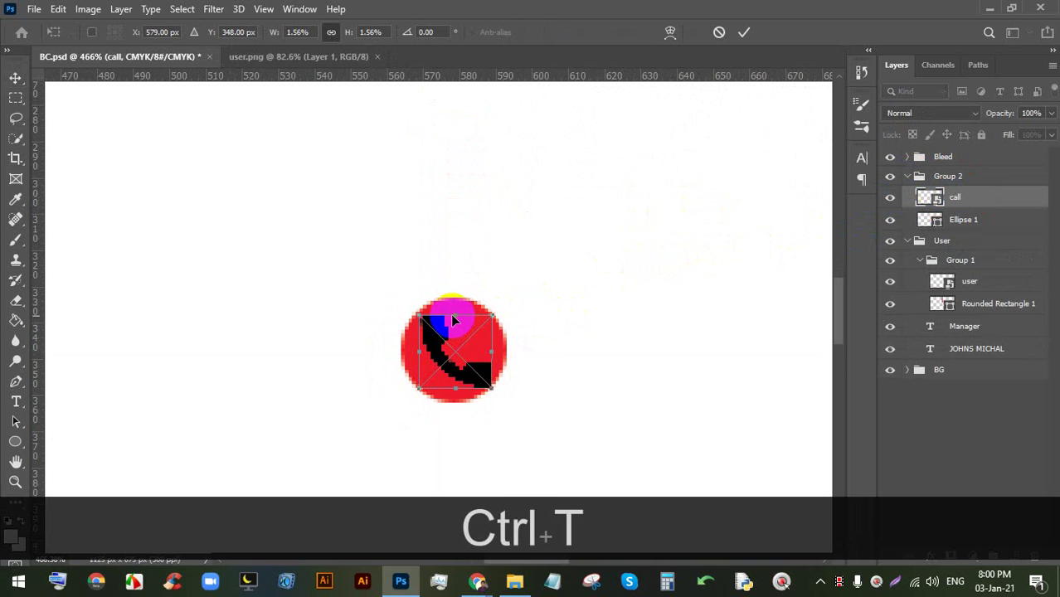
pyautogui.moveTo(452, 315); pyautogui.dragTo(452, 333)
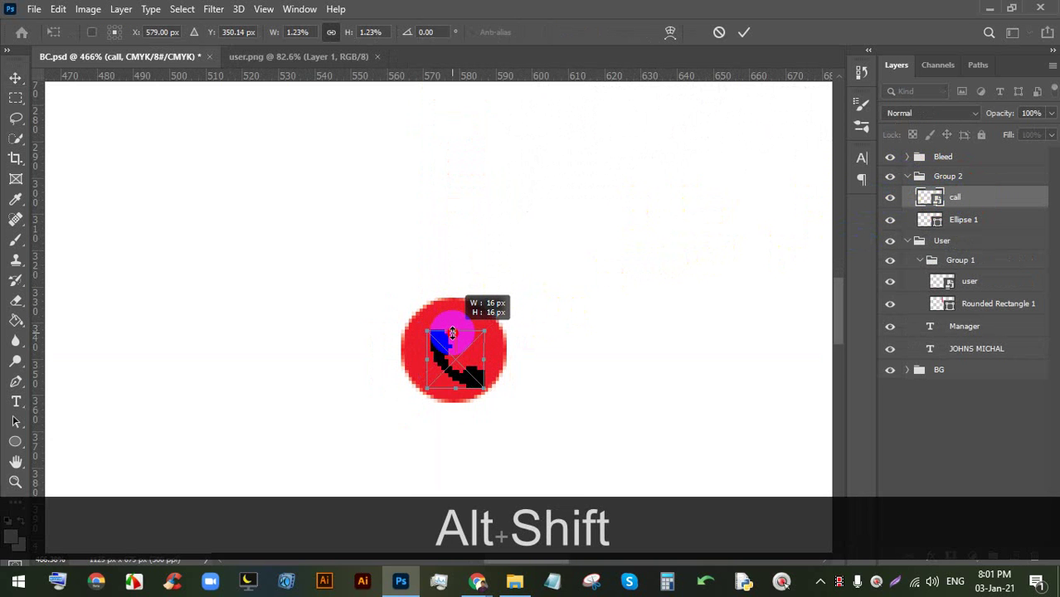
pyautogui.click(744, 31)
# - Rename the new group 'phobe'
pyautogui.click(949, 177)
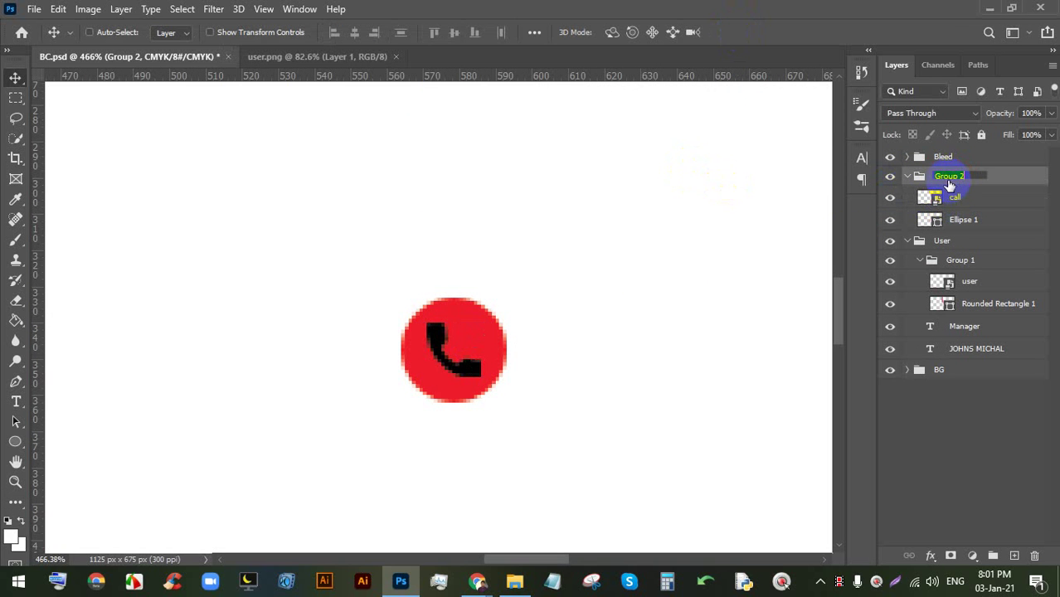
pyautogui.write('phobe')
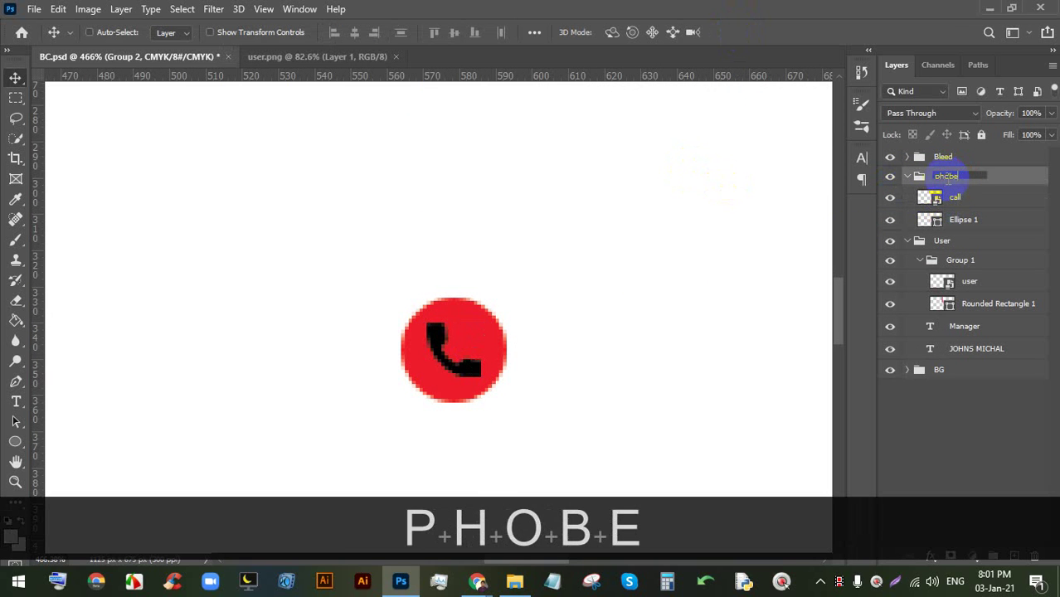
pyautogui.press('Return')
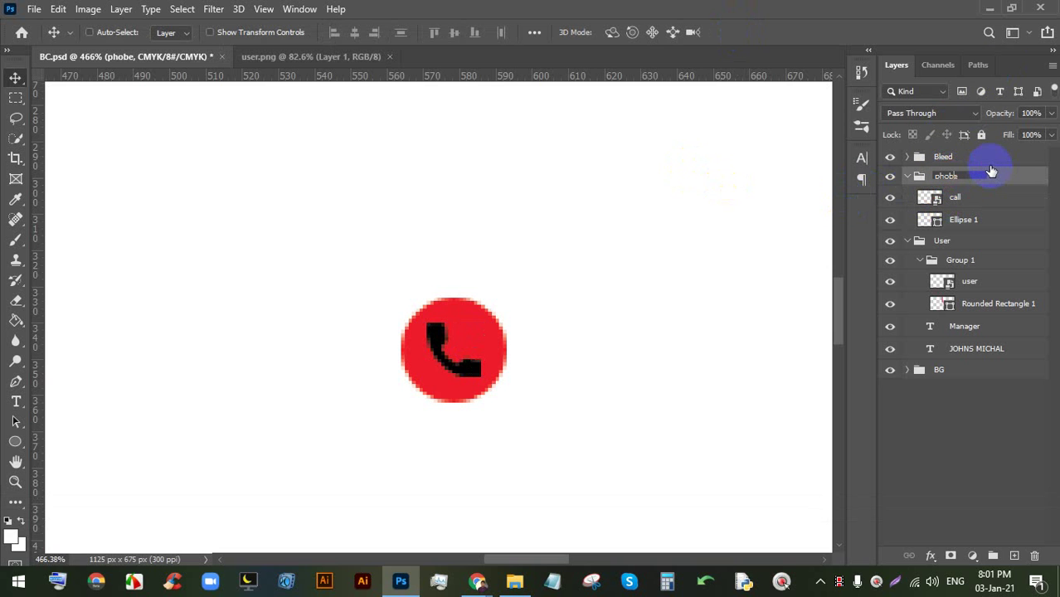
# - Correct the group name from 'phobe' to 'phone'
pyautogui.press('BackSpace')
pyautogui.write('n')
pyautogui.press('Return')
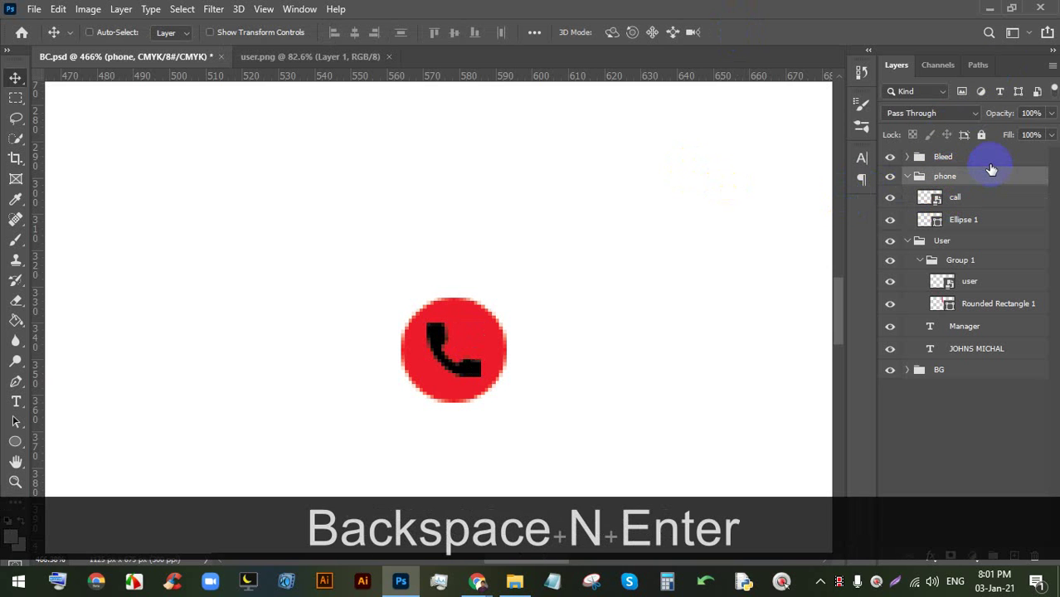
pyautogui.scroll(-5, 435, 233)
pyautogui.scroll(3, 453, 261)
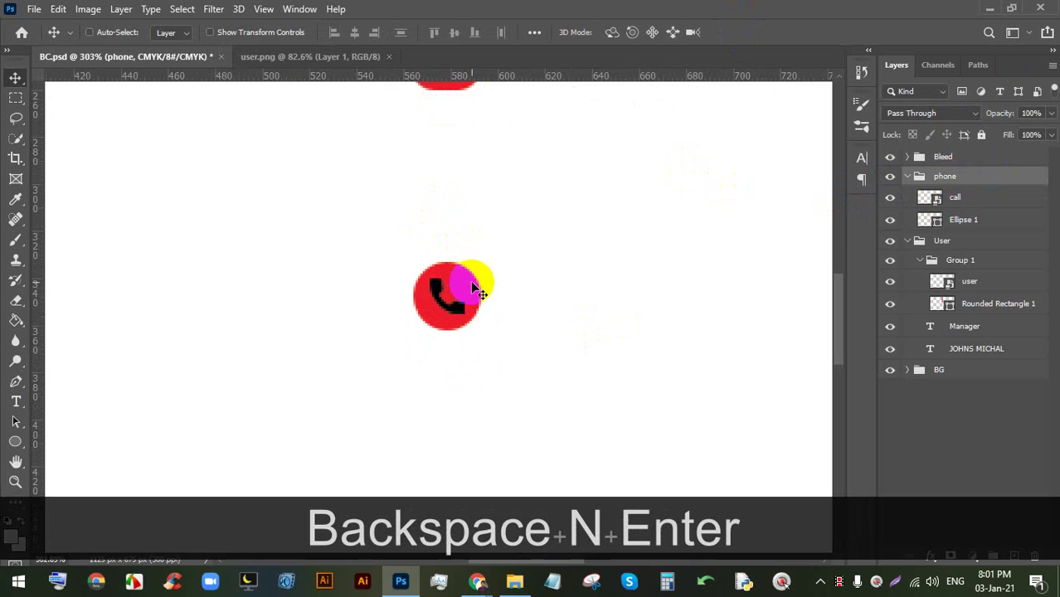
# - Fill the phone symbol white in the call smart object, save, and close the extra documents
pyautogui.doubleClick(936, 197)
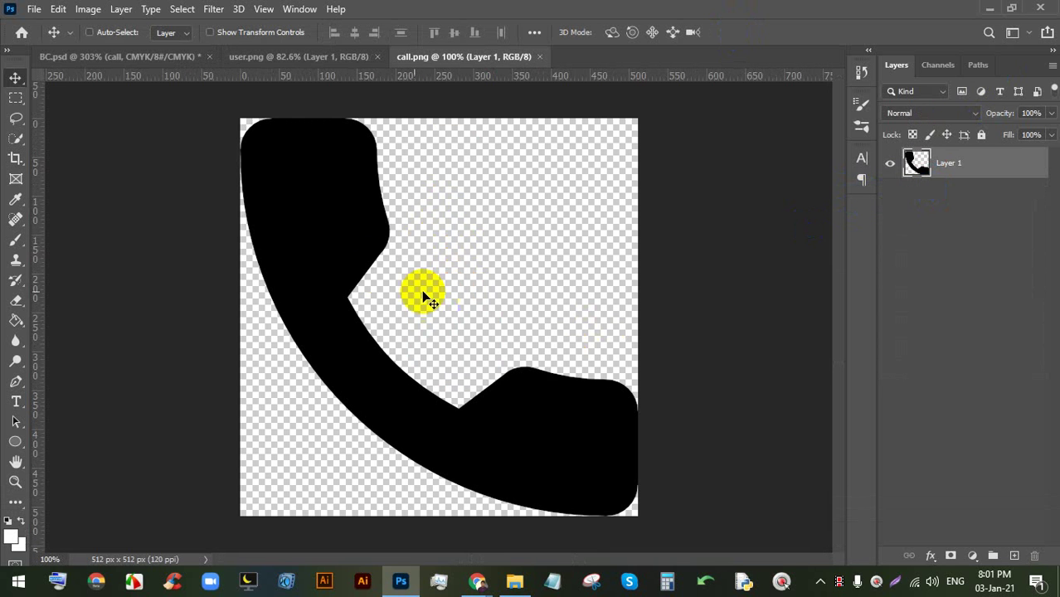
pyautogui.click(16, 321)
pyautogui.click(347, 222)
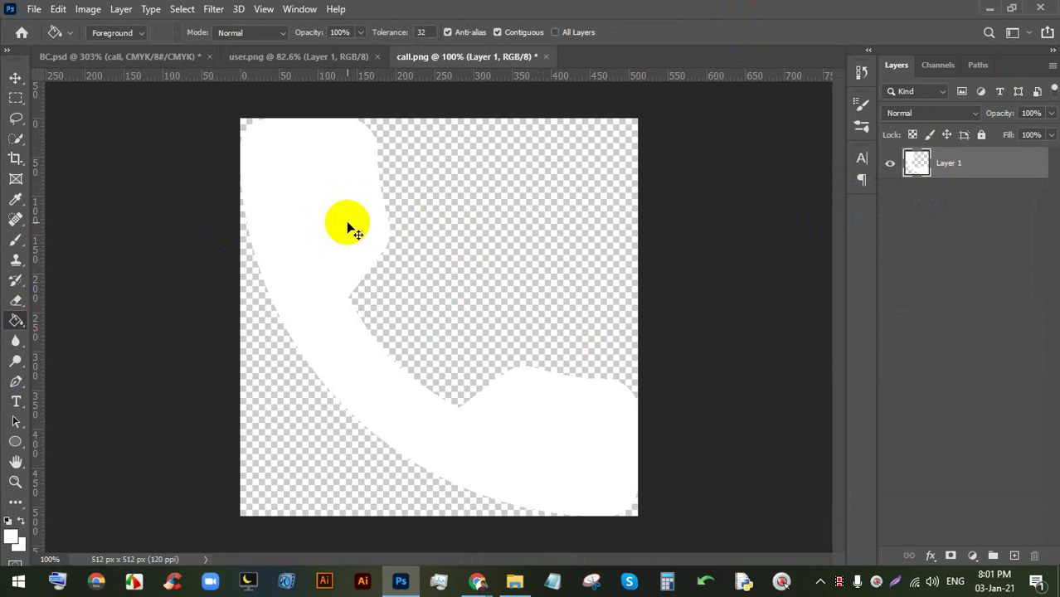
pyautogui.hotkey('ctrl', 's')
pyautogui.hotkey('ctrl', 's')
pyautogui.hotkey('ctrl', 's')
pyautogui.click(273, 63)
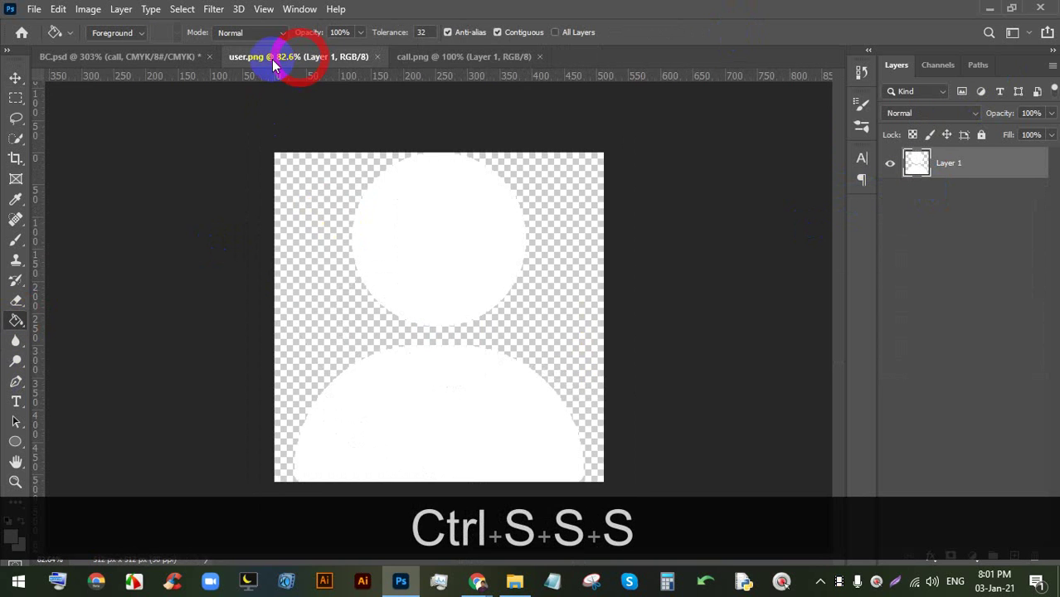
pyautogui.click(376, 57)
pyautogui.click(376, 56)
# - Pan to the empty area right of the phone icon and pick the Type tool
pyautogui.scroll(-5, 461, 312)
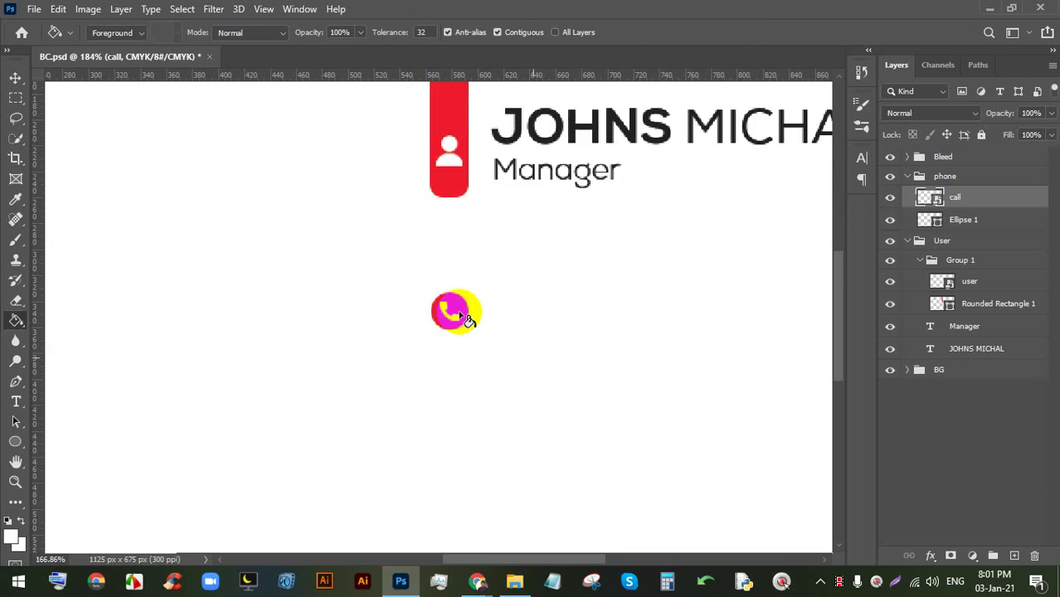
pyautogui.scroll(4, 477, 332)
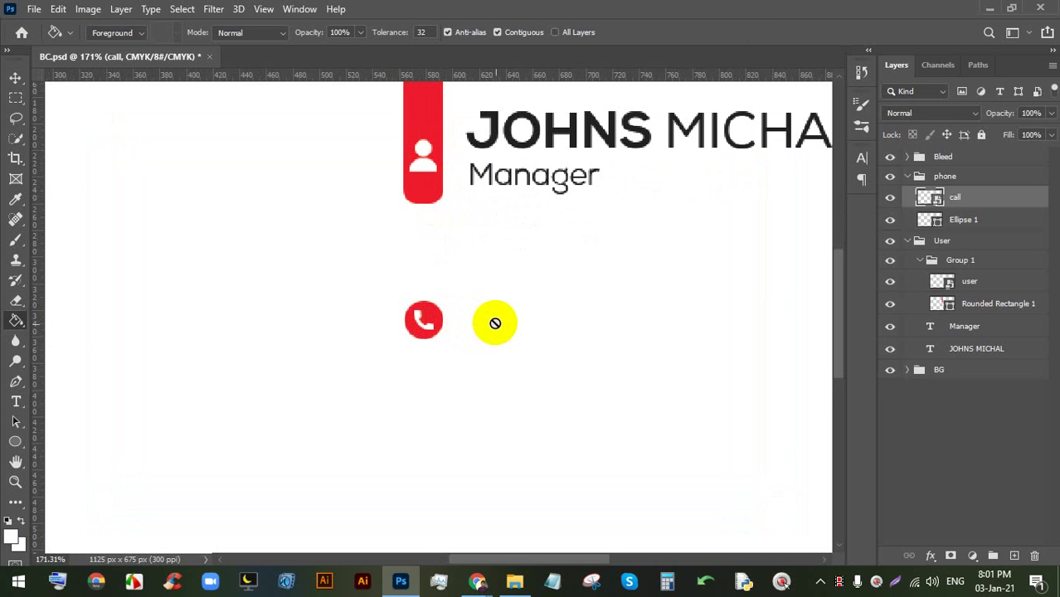
pyautogui.scroll(2, 495, 324)
pyautogui.press('space')
pyautogui.moveTo(511, 315); pyautogui.dragTo(431, 309)
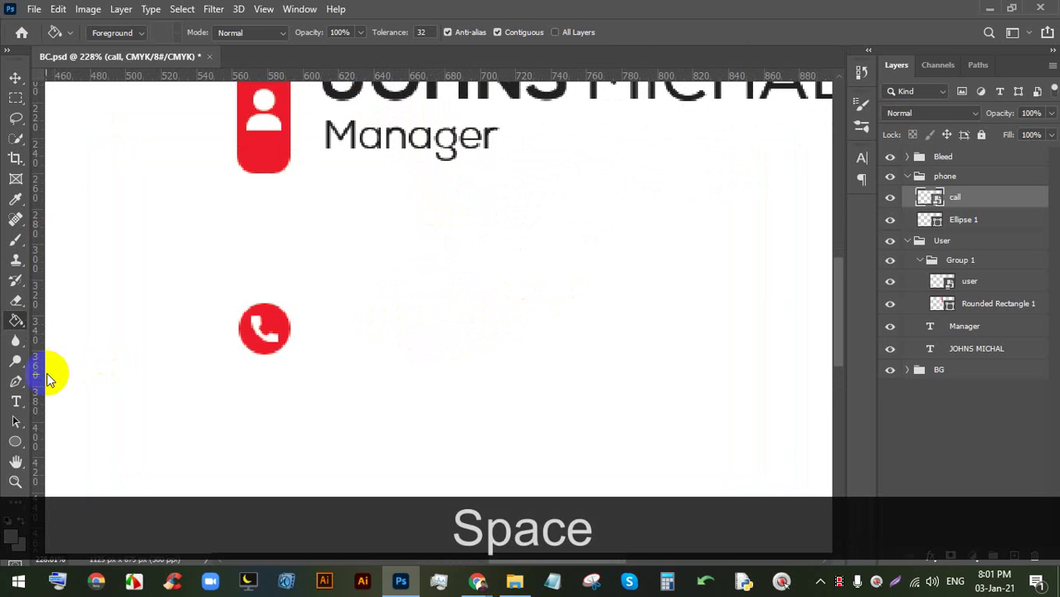
pyautogui.click(15, 401)
# - Add a text layer right of the phone icon containing the phone number
pyautogui.click(357, 302)
pyautogui.moveTo(367, 345); pyautogui.dragTo(480, 372)
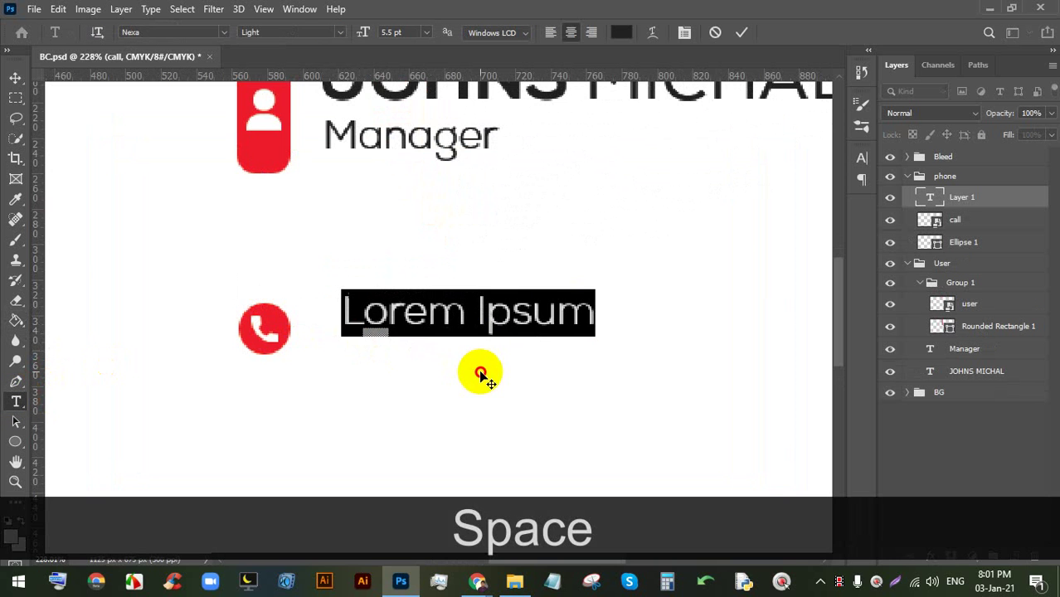
pyautogui.doubleClick(386, 292)
pyautogui.tripleClick(423, 292)
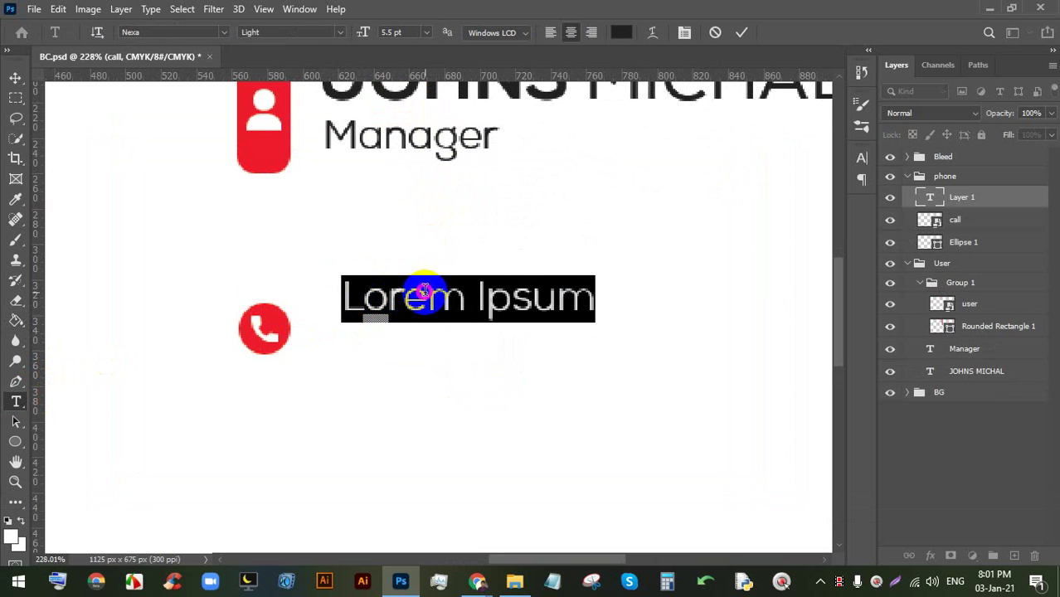
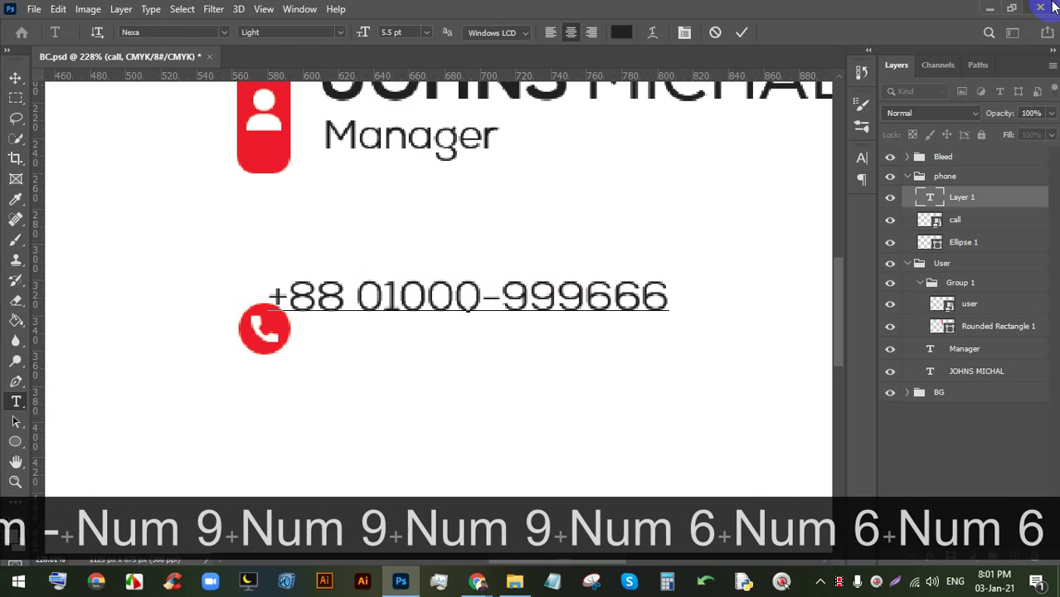
pyautogui.click(739, 33)
# - Position the second phone-number line and group the two number layers
pyautogui.click(15, 78)
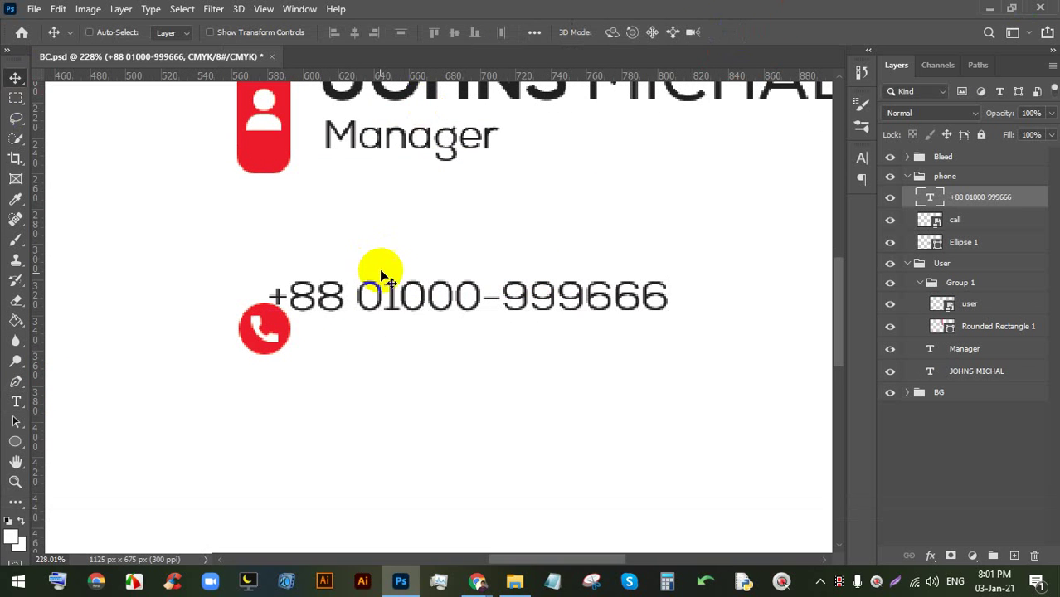
pyautogui.moveTo(378, 274); pyautogui.dragTo(409, 357)
pyautogui.scroll(-5, 409, 357)
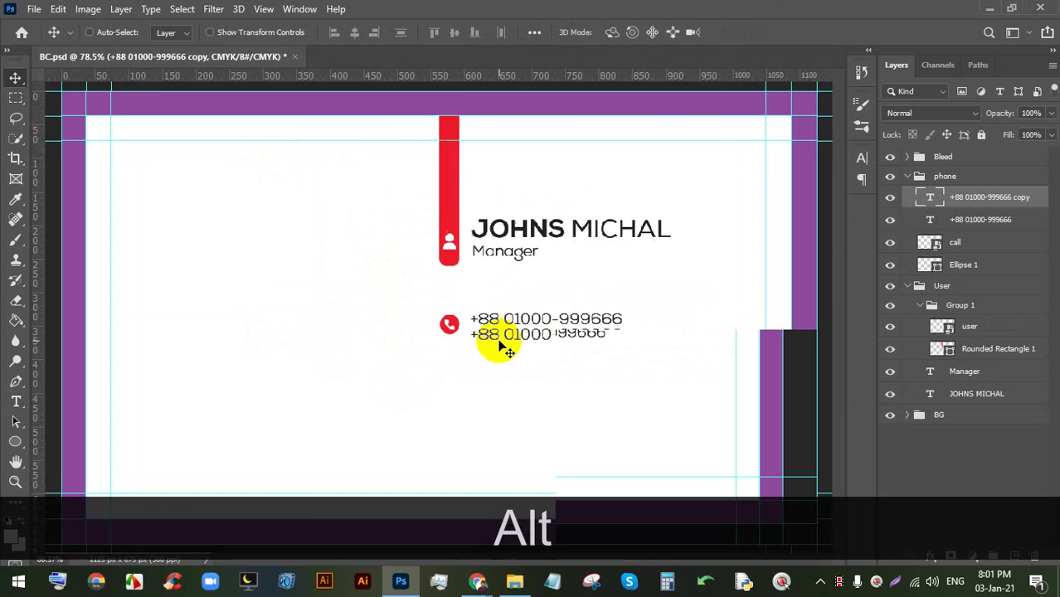
pyautogui.scroll(3, 485, 344)
pyautogui.keyDown('ctrl'); pyautogui.click(958, 222); pyautogui.keyUp('ctrl')
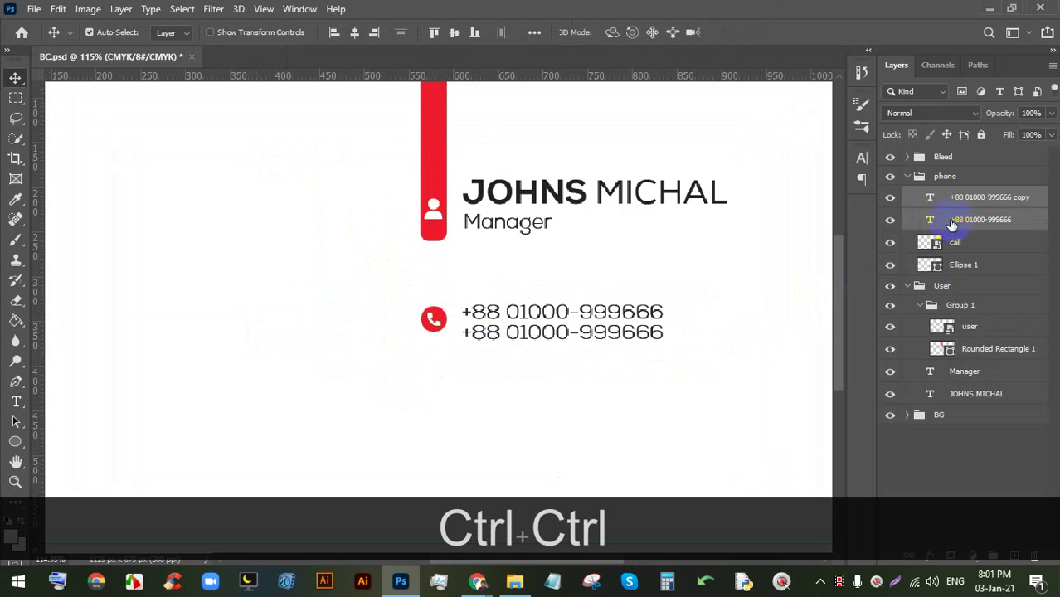
pyautogui.hotkey('ctrl', 'g')
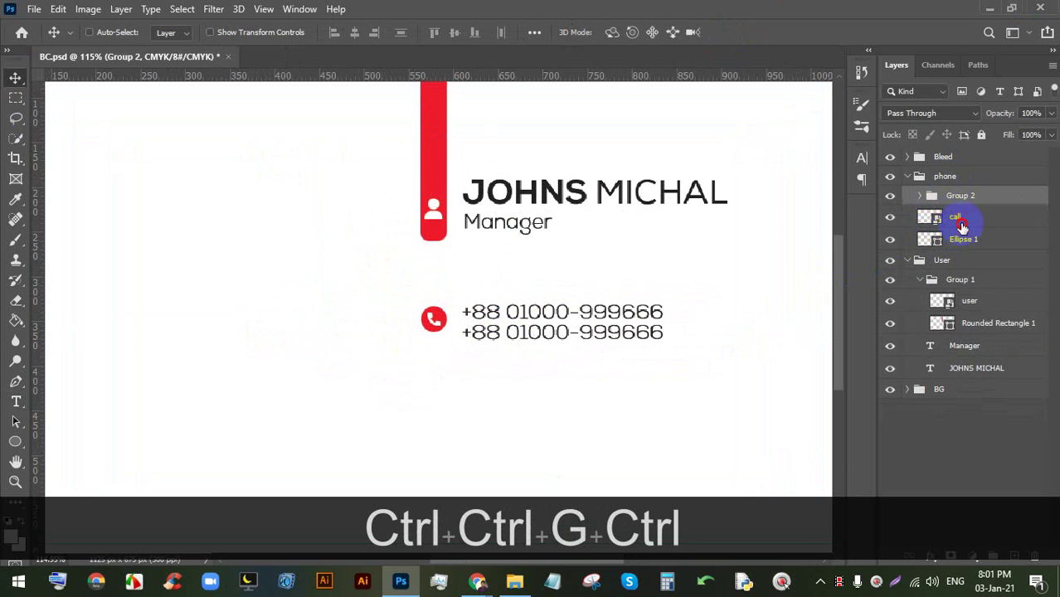
# - Group the call icon with Ellipse 1, nest both groups, undo extra nesting, and collapse the phone folder
pyautogui.click(961, 226)
pyautogui.keyDown('ctrl'); pyautogui.click(965, 239); pyautogui.keyUp('ctrl')
pyautogui.hotkey('ctrl', 'g')
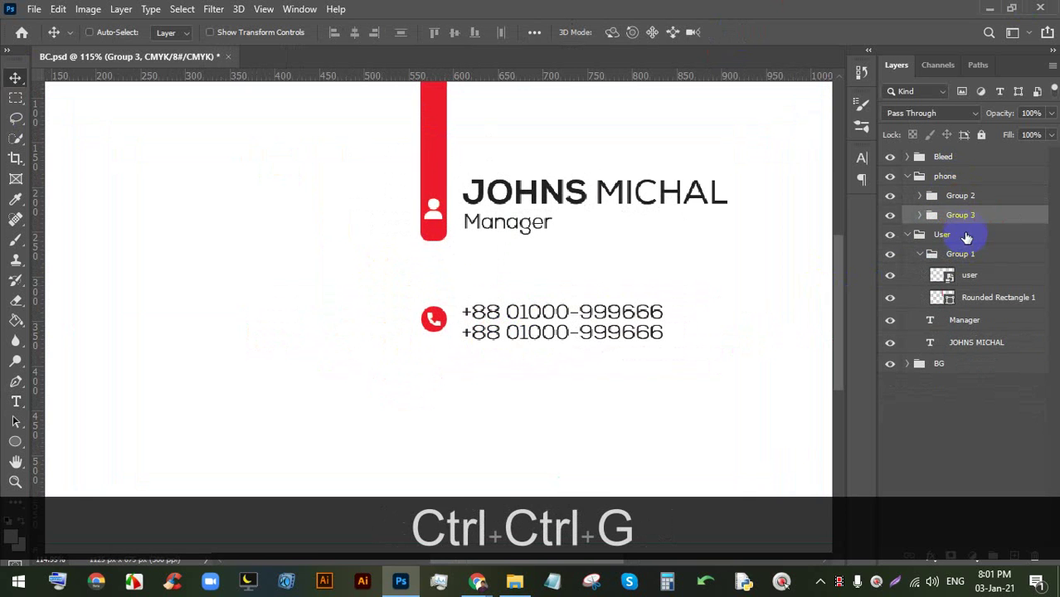
pyautogui.keyDown('ctrl'); pyautogui.click(961, 196); pyautogui.keyUp('ctrl')
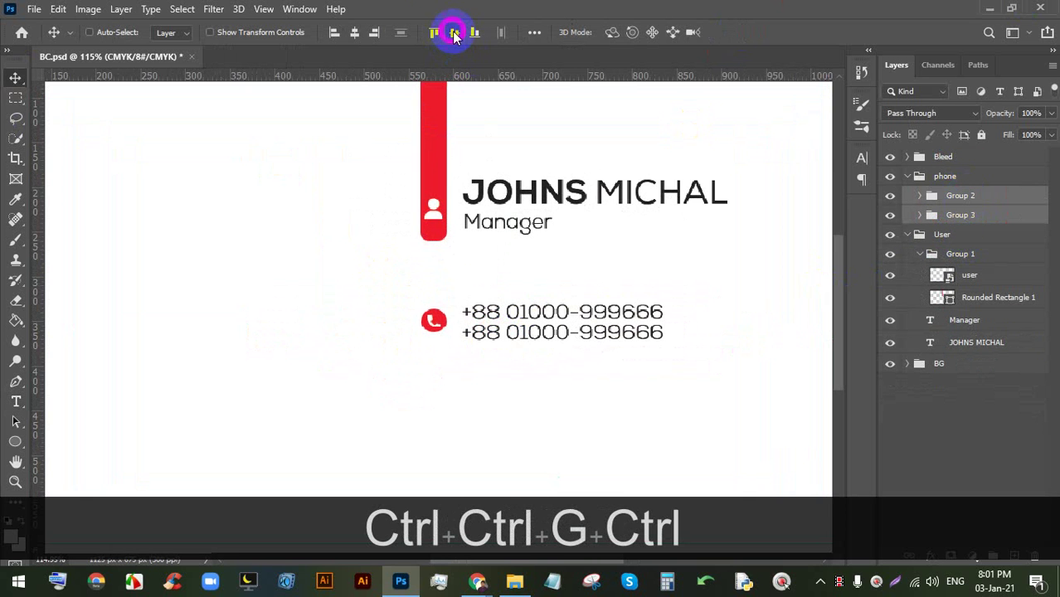
pyautogui.hotkey('ctrl', 'g')
pyautogui.hotkey('ctrl', 'g')
pyautogui.hotkey('ctrl', 'g')
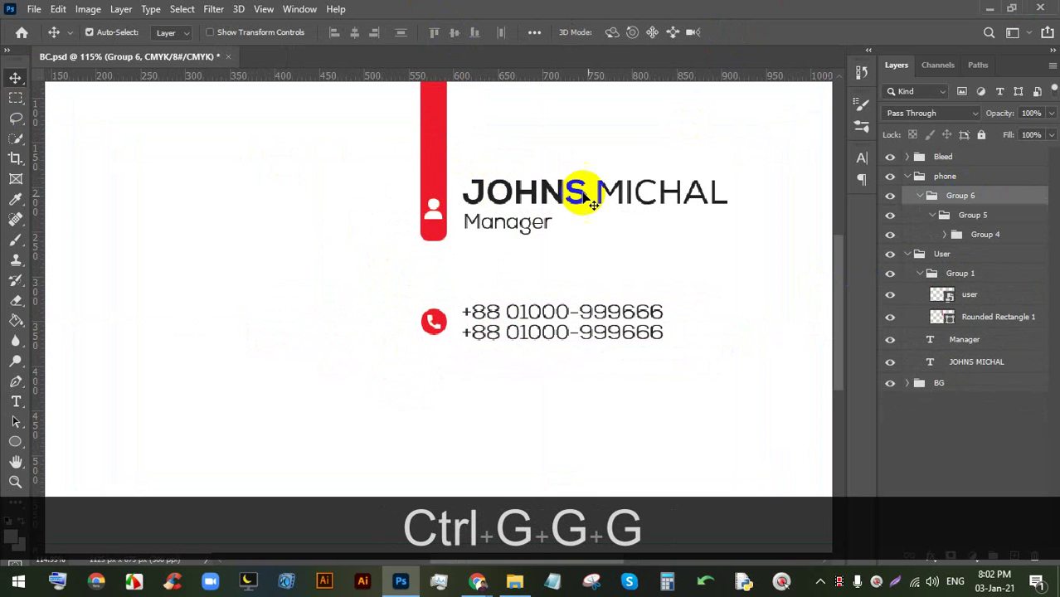
pyautogui.hotkey('ctrl', 'z')
pyautogui.hotkey('ctrl', 'z')
pyautogui.click(943, 181)
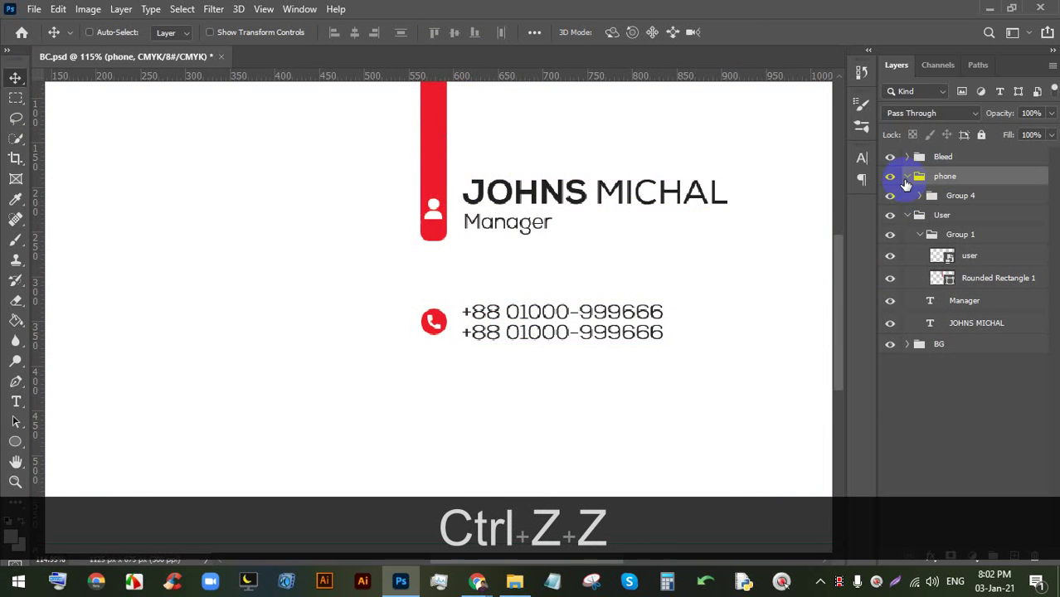
pyautogui.click(908, 177)
pyautogui.scroll(-3, 692, 238)
pyautogui.scroll(4, 539, 351)
pyautogui.moveTo(540, 351); pyautogui.dragTo(492, 249)
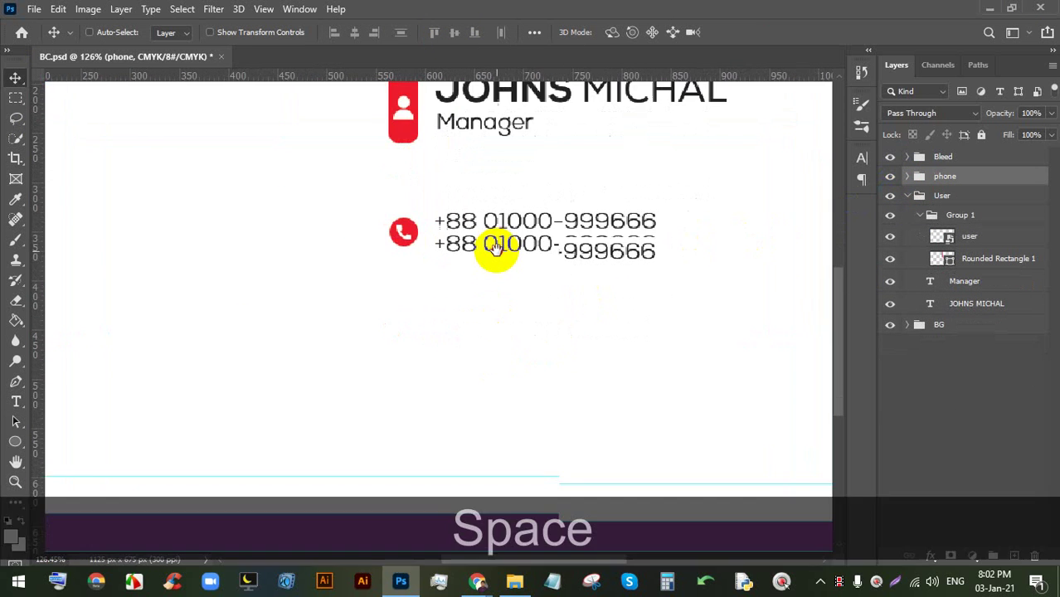
pyautogui.scroll(2, 490, 283)
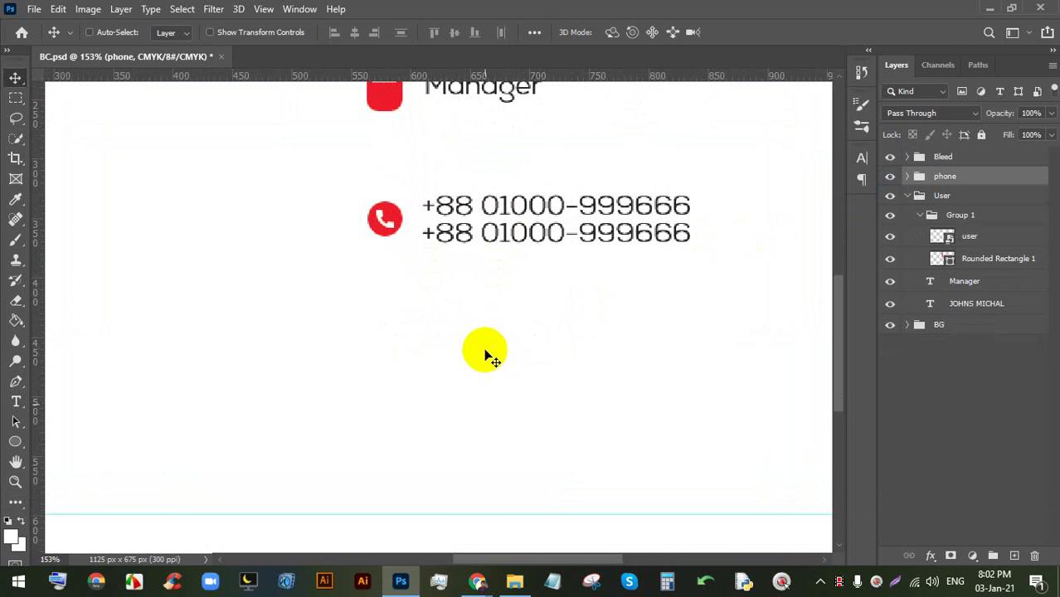
# - Back in Flaticon, dismiss the reminder and icon details and search for 'web'
pyautogui.moveTo(477, 581)
pyautogui.click(408, 461)
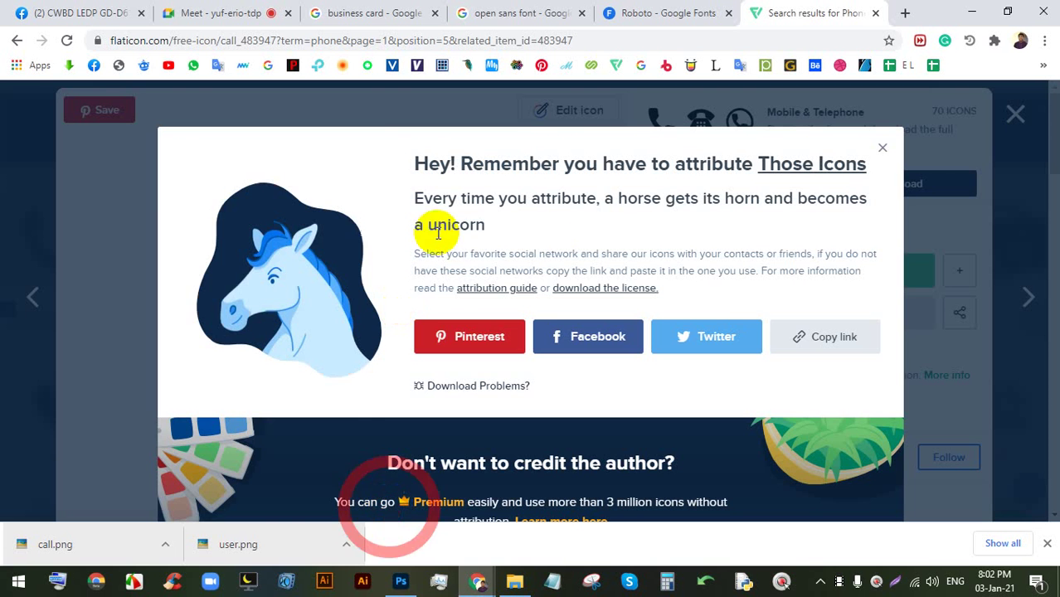
pyautogui.click(882, 149)
pyautogui.click(1014, 115)
pyautogui.click(393, 148)
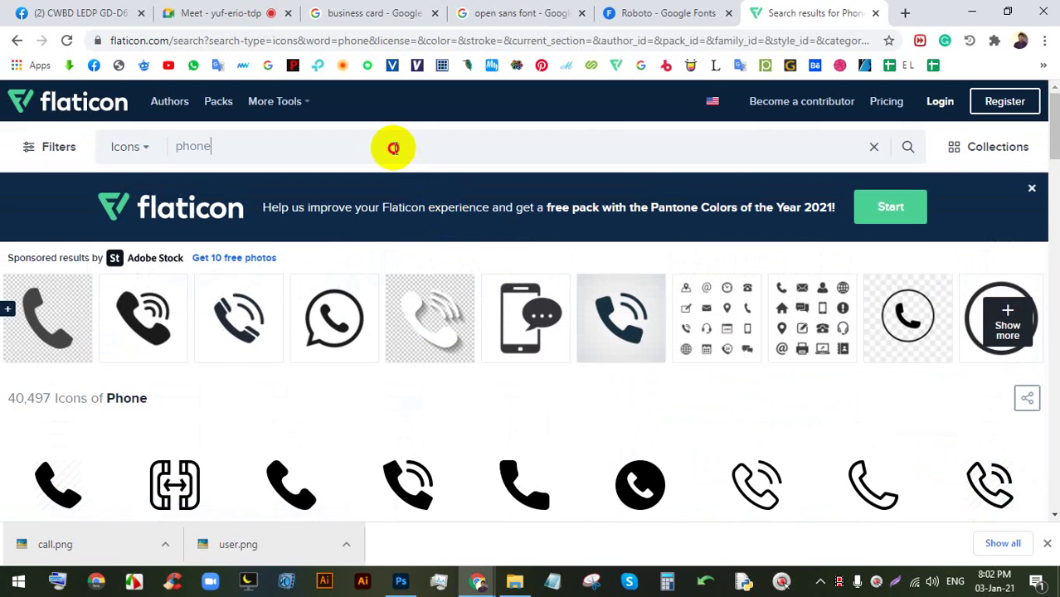
pyautogui.write('wev')
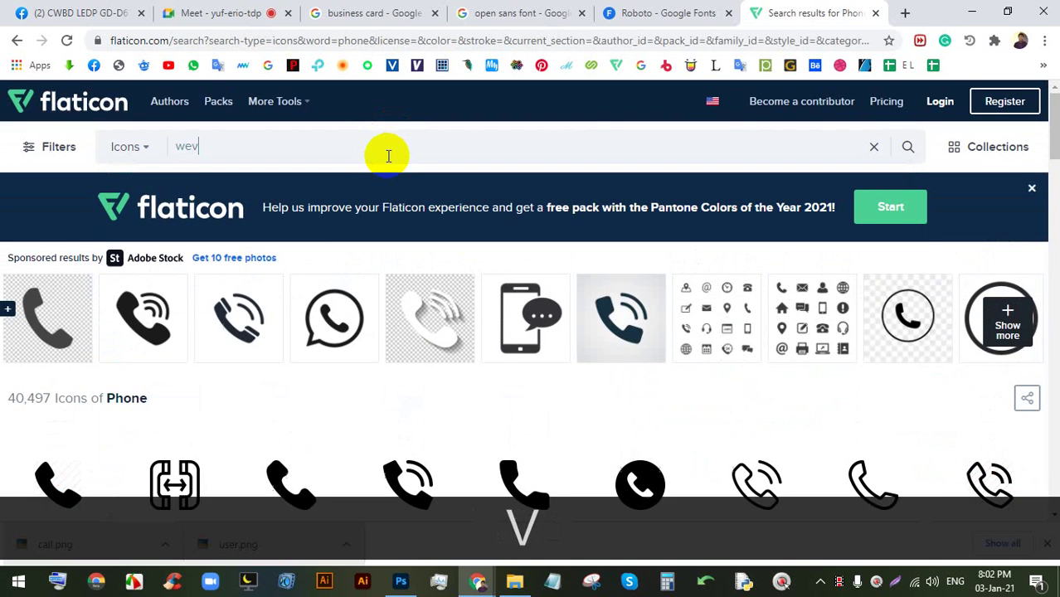
pyautogui.press('BackSpace')
pyautogui.write('b')
pyautogui.press('Return')
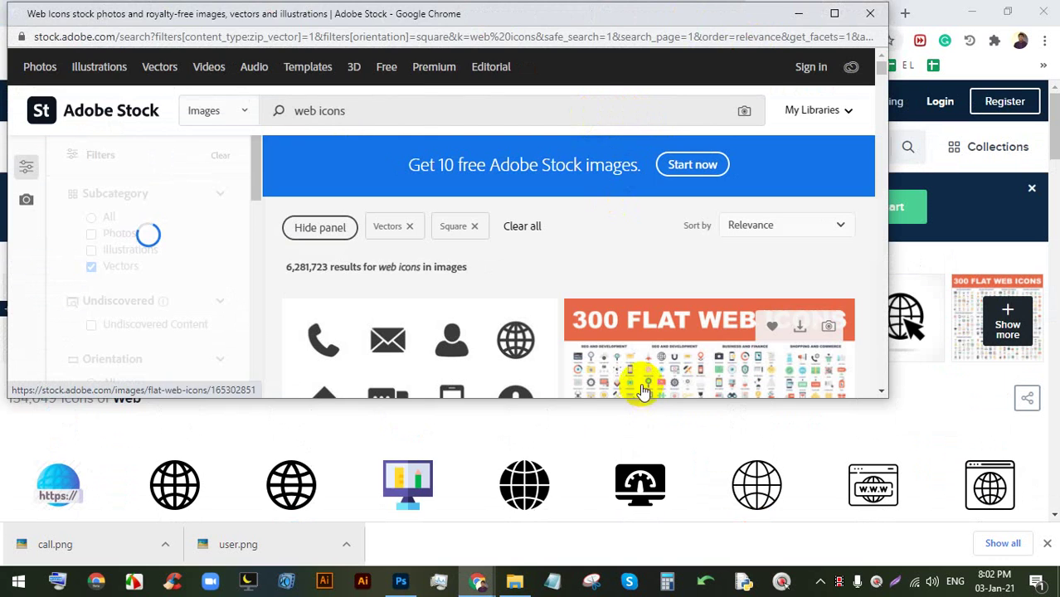
# - Download the black globe icon as a free PNG with attribution
pyautogui.click(525, 485)
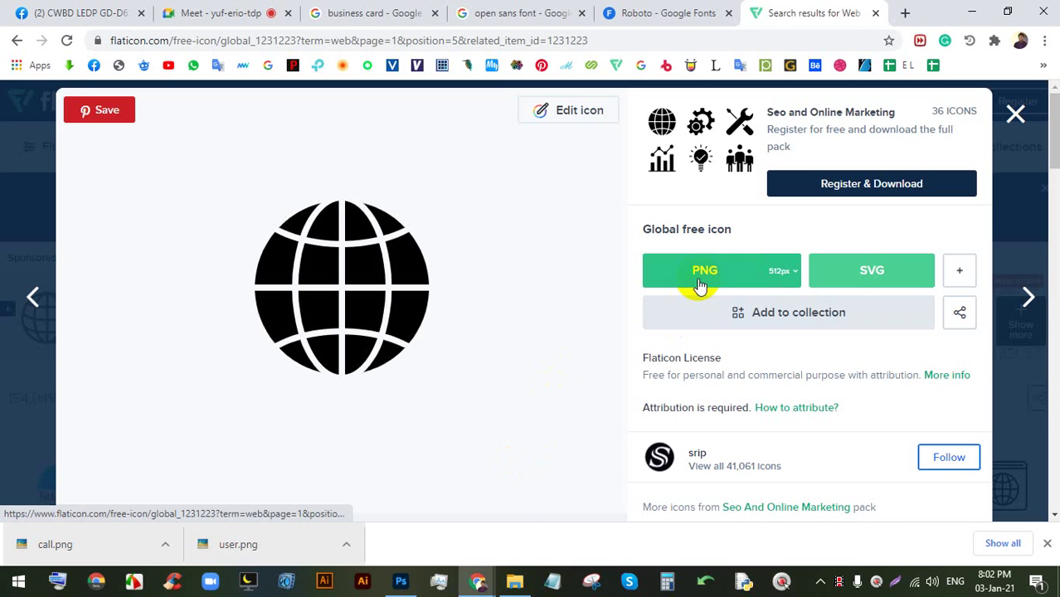
pyautogui.click(701, 284)
pyautogui.click(386, 267)
pyautogui.click(664, 13)
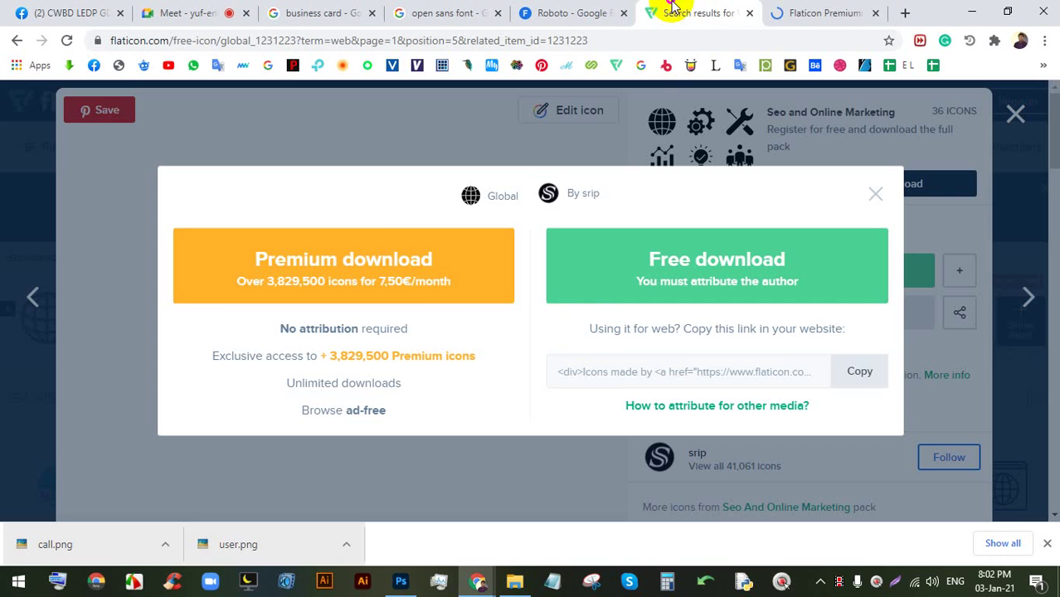
pyautogui.click(680, 265)
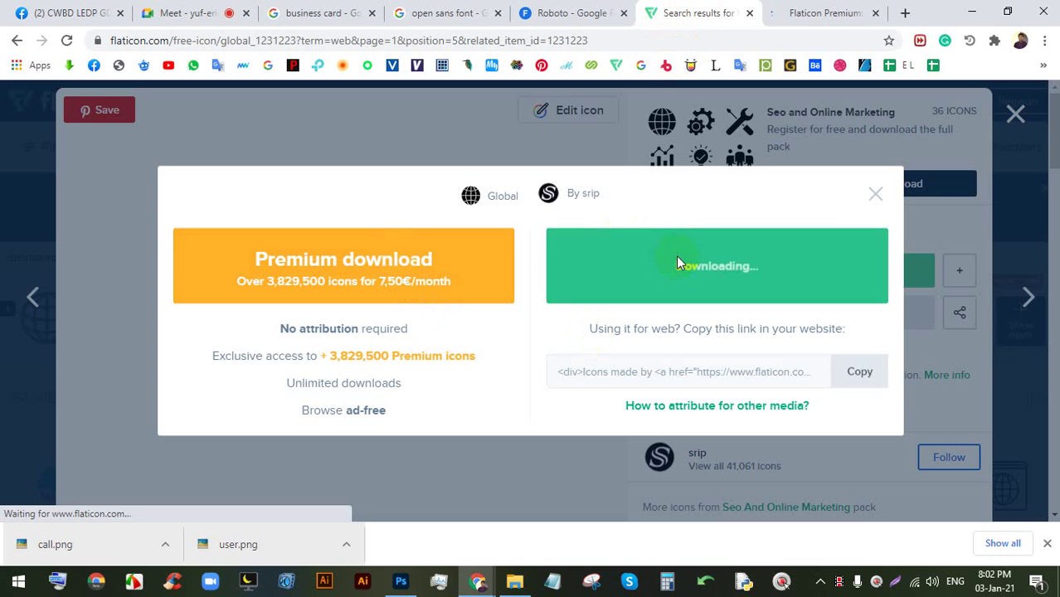
pyautogui.click(875, 13)
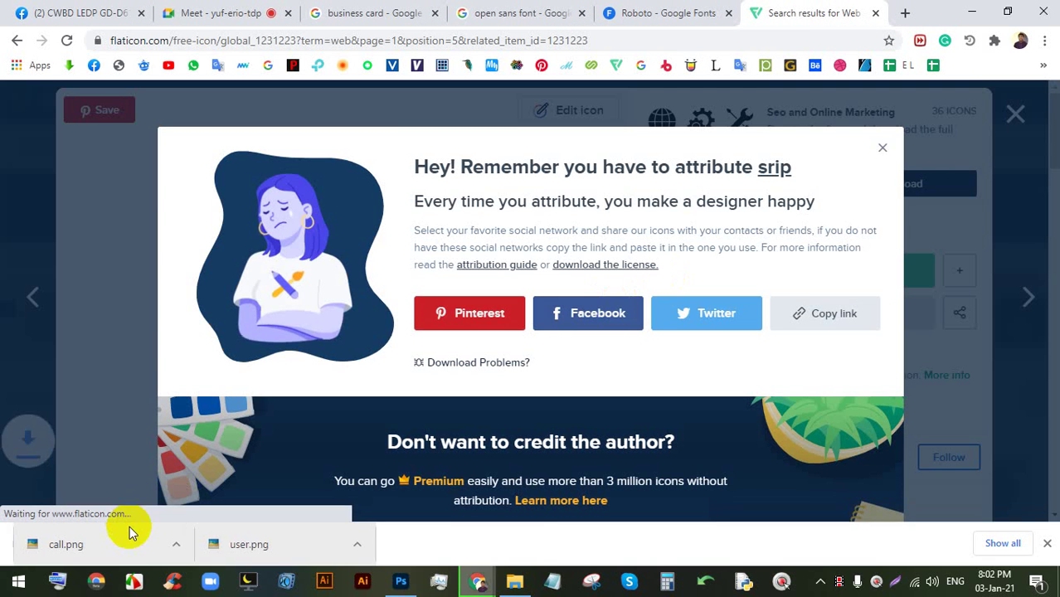
# - Place global.png into the business card, scaled down below the phone numbers
pyautogui.click(70, 544)
pyautogui.moveTo(70, 544); pyautogui.dragTo(412, 580)
pyautogui.moveTo(506, 323); pyautogui.dragTo(454, 316)
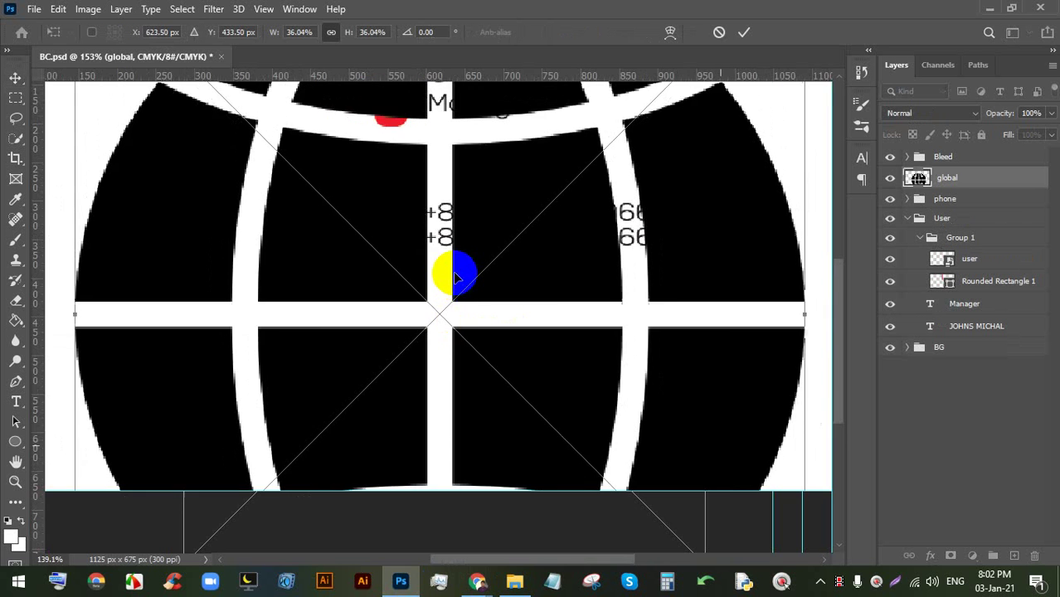
pyautogui.scroll(-4, 449, 275)
pyautogui.scroll(2, 466, 195)
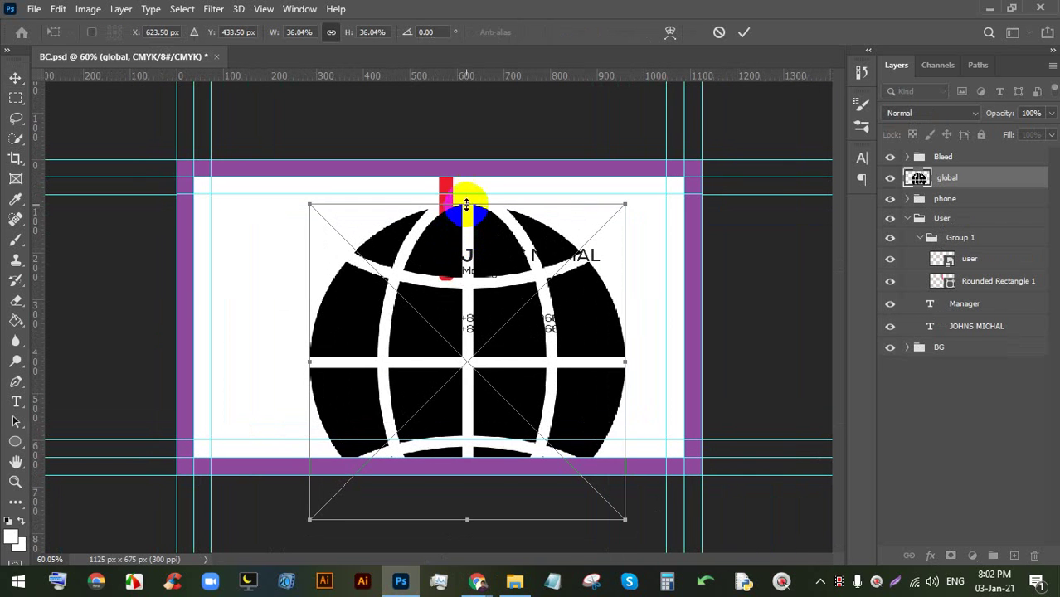
pyautogui.moveTo(467, 205); pyautogui.dragTo(483, 348)
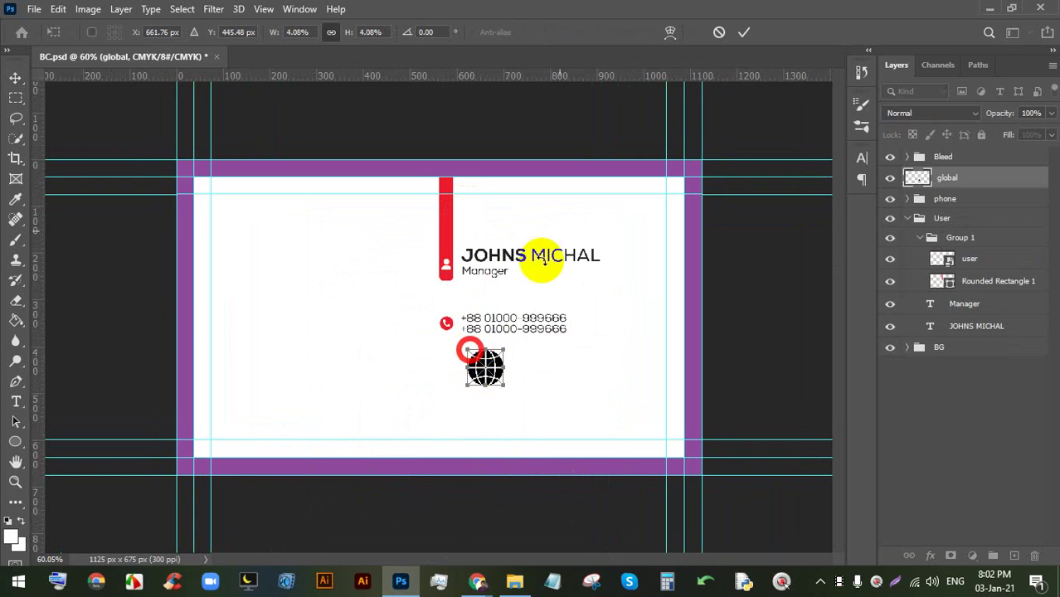
pyautogui.click(737, 37)
# - Duplicate the Ellipse 1 red circle and move the copy out above the phone folder
pyautogui.scroll(8, 468, 367)
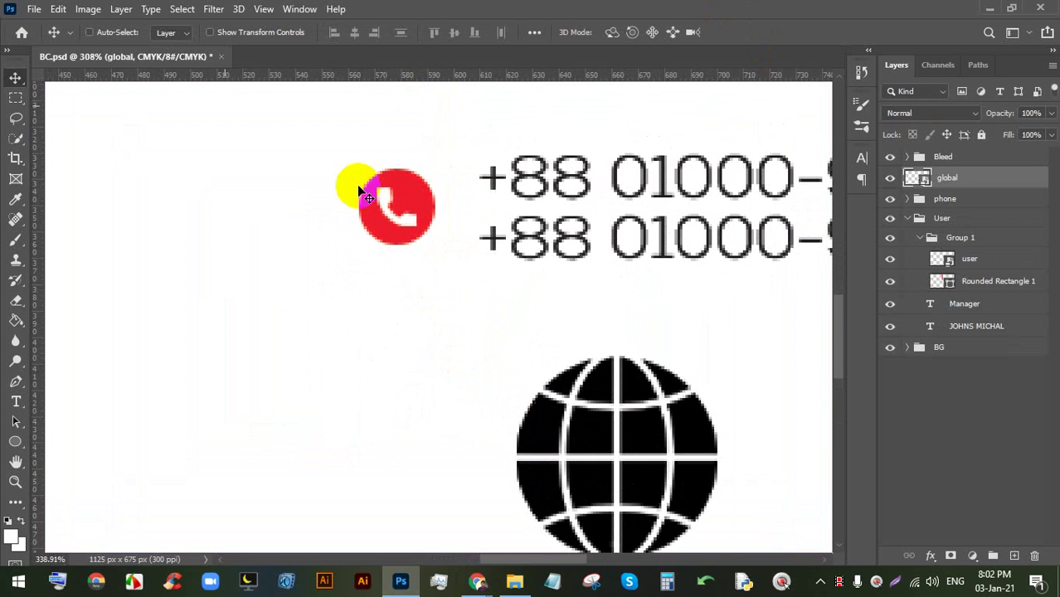
pyautogui.scroll(1, 359, 190)
pyautogui.click(909, 200)
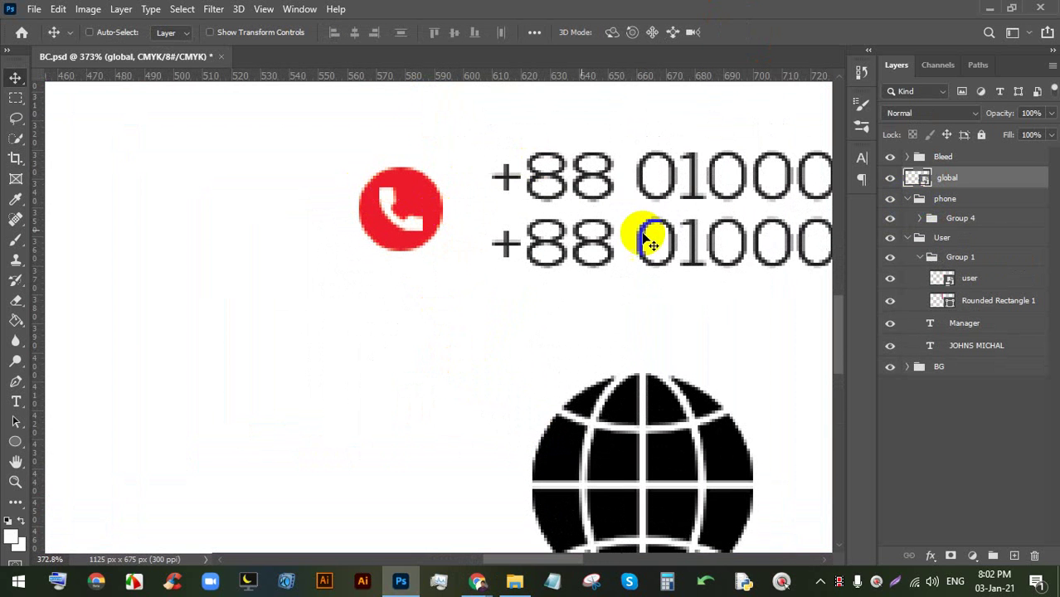
pyautogui.rightClick(427, 193)
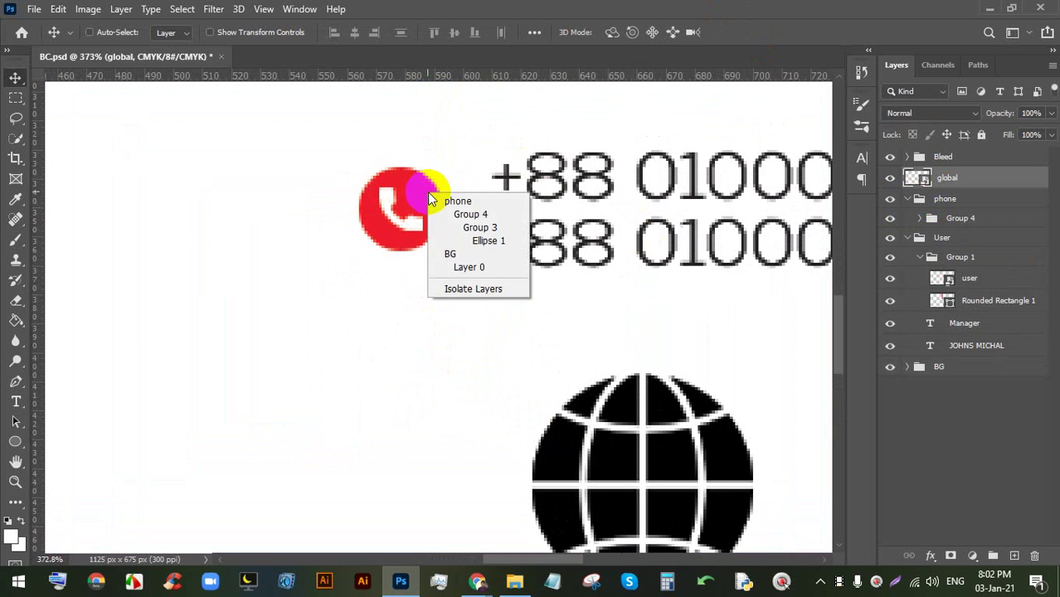
pyautogui.click(483, 241)
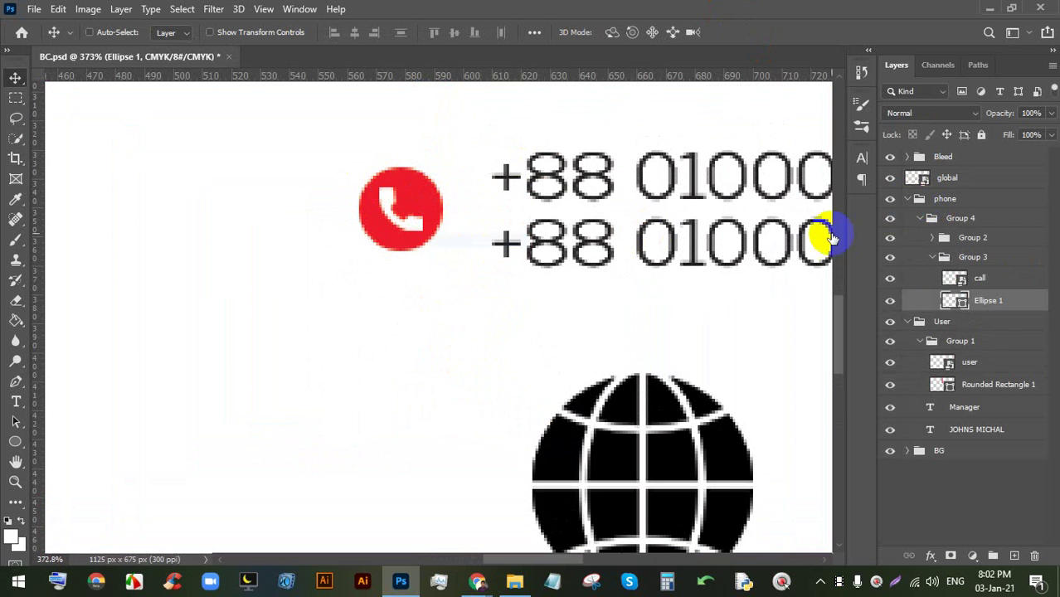
pyautogui.click(891, 302)
pyautogui.click(891, 302)
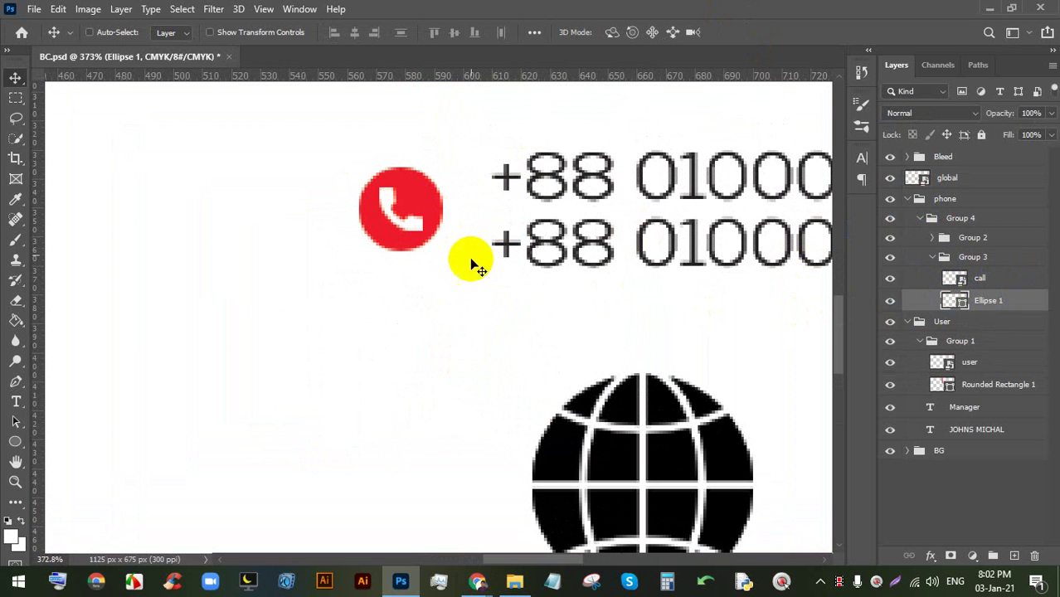
pyautogui.moveTo(422, 204); pyautogui.dragTo(425, 380)
pyautogui.moveTo(1003, 300); pyautogui.dragTo(931, 202)
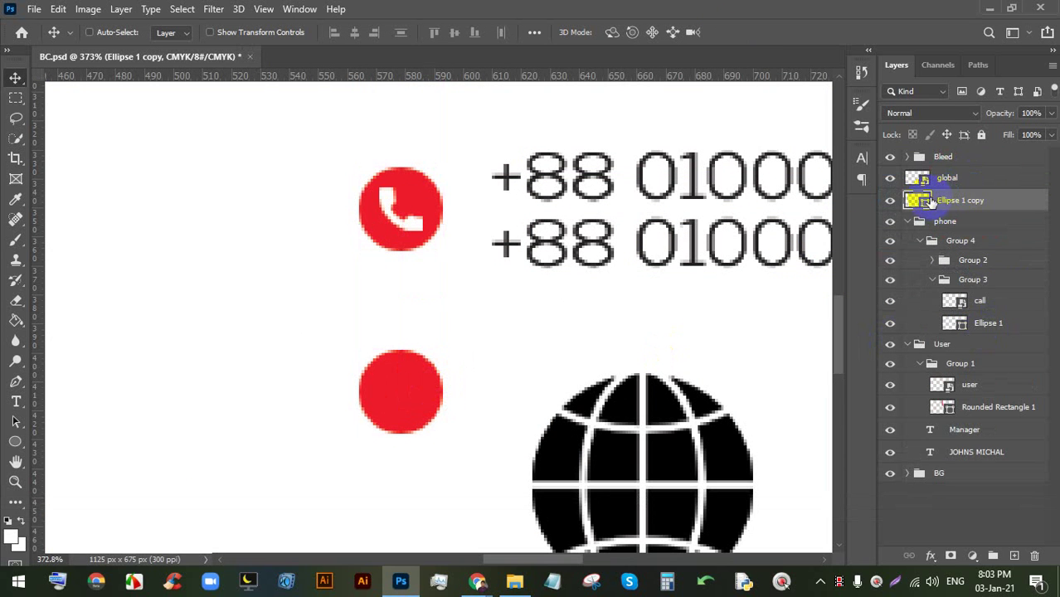
pyautogui.click(908, 222)
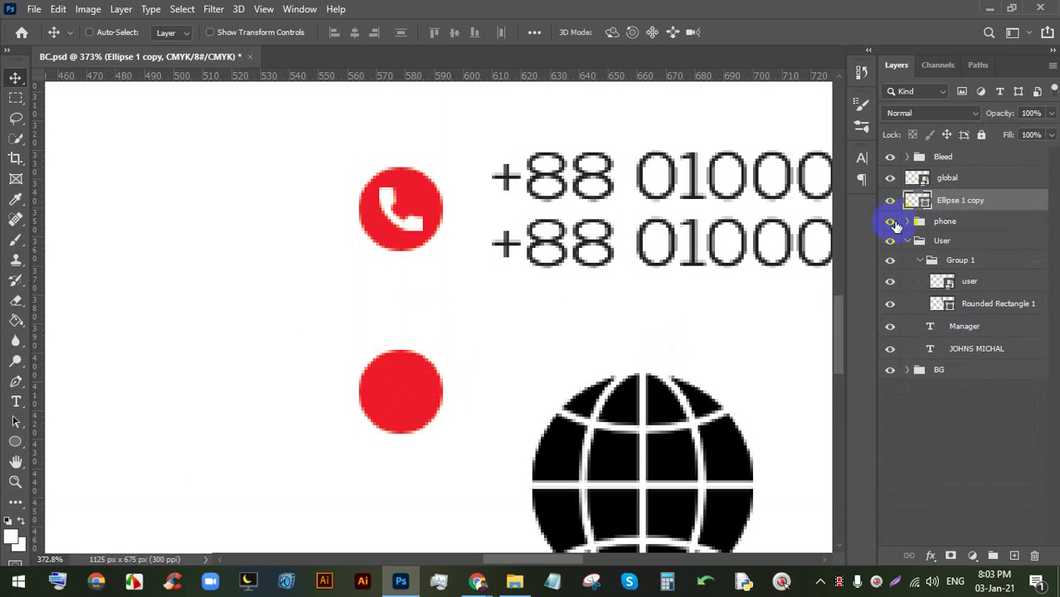
pyautogui.click(893, 223)
pyautogui.click(893, 223)
# - Reposition the red circle copy below the phone icon
pyautogui.click(972, 189)
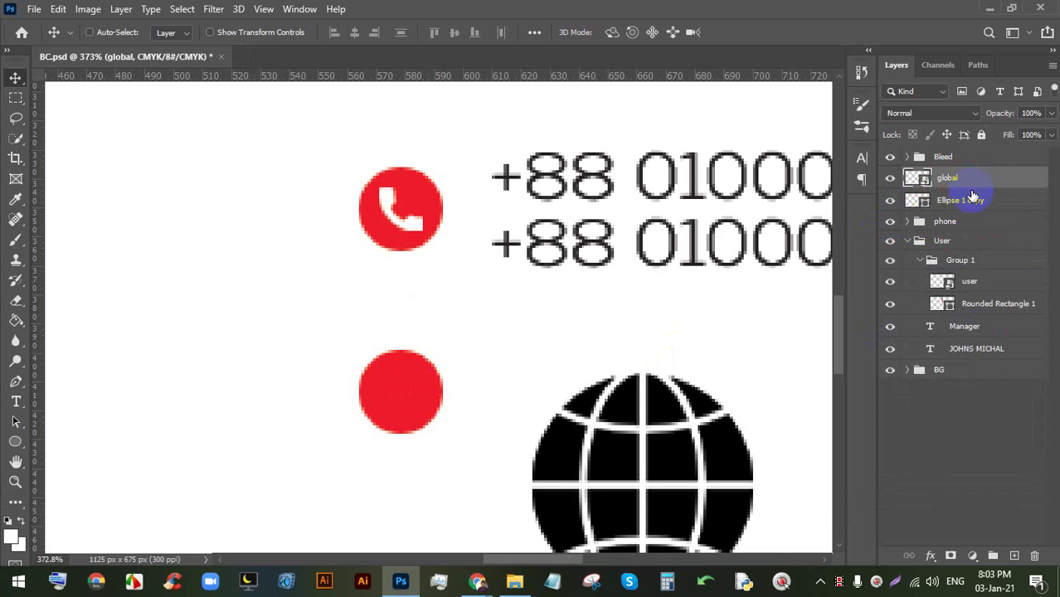
pyautogui.click(911, 202)
pyautogui.click(890, 200)
pyautogui.click(890, 200)
pyautogui.click(465, 380)
pyautogui.moveTo(465, 380); pyautogui.dragTo(410, 379)
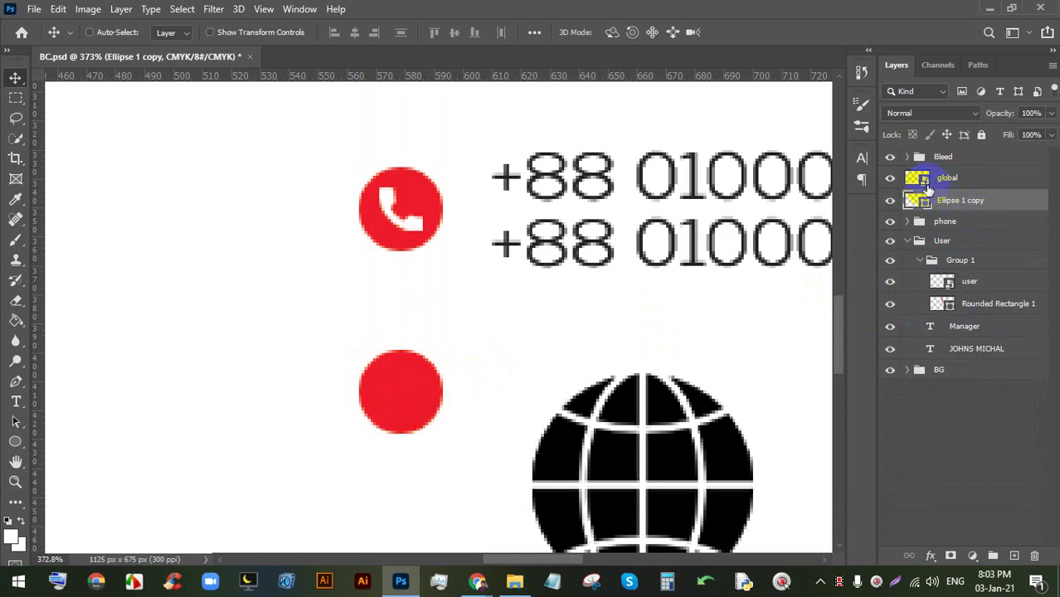
# - Move the globe layer onto the lower red circle
pyautogui.click(884, 180)
pyautogui.click(886, 181)
pyautogui.scroll(6, 580, 327)
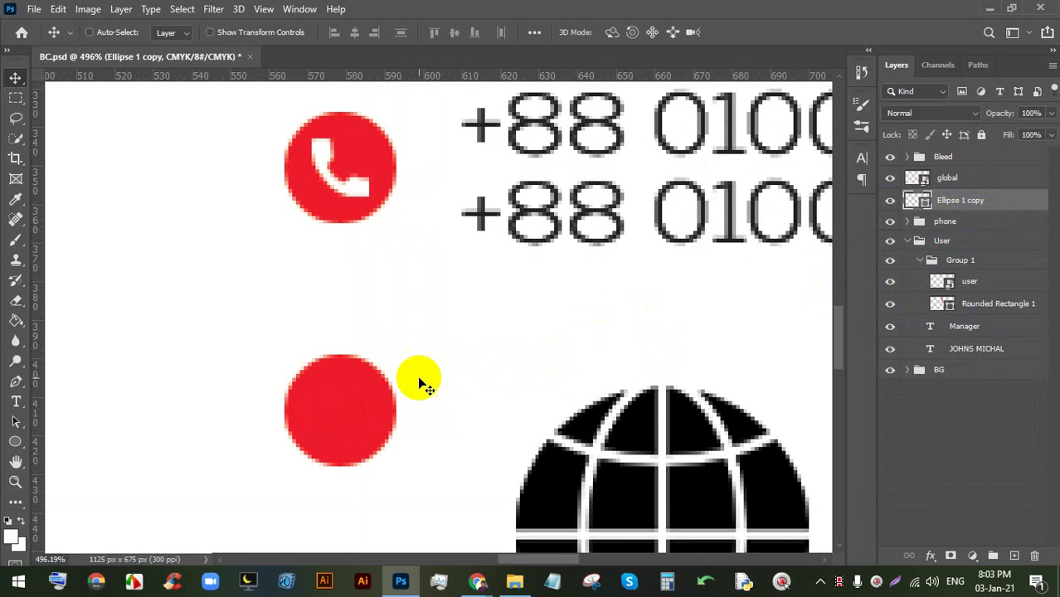
pyautogui.click(966, 178)
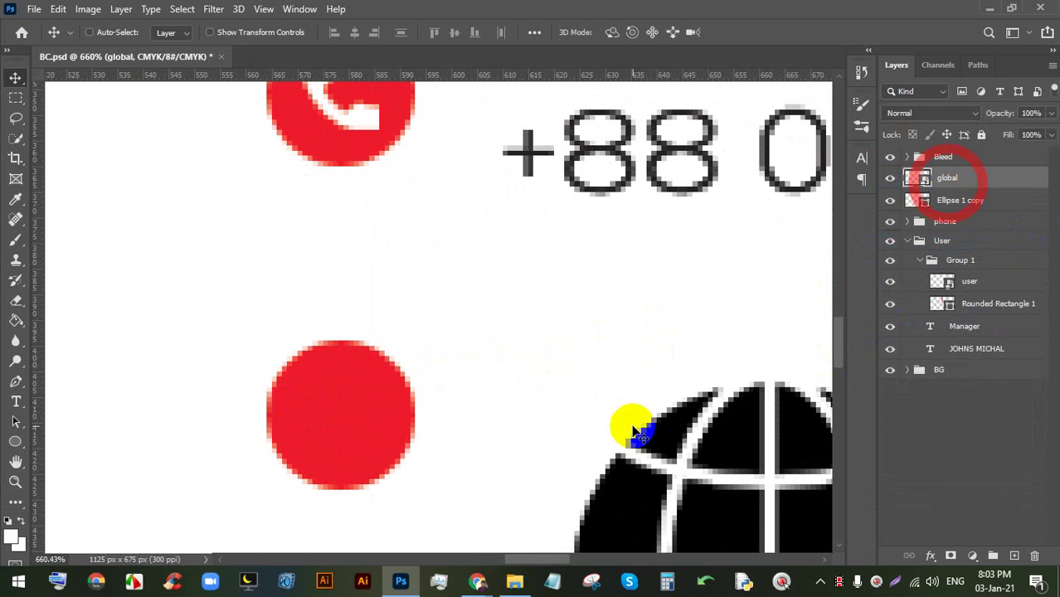
pyautogui.moveTo(627, 422); pyautogui.dragTo(344, 416)
# - Scale the globe down to fit the circle with Ctrl+T, redoing a distorted first attempt
pyautogui.press('ctrl')
pyautogui.hotkey('ctrl', 't')
pyautogui.scroll(-4, 344, 416)
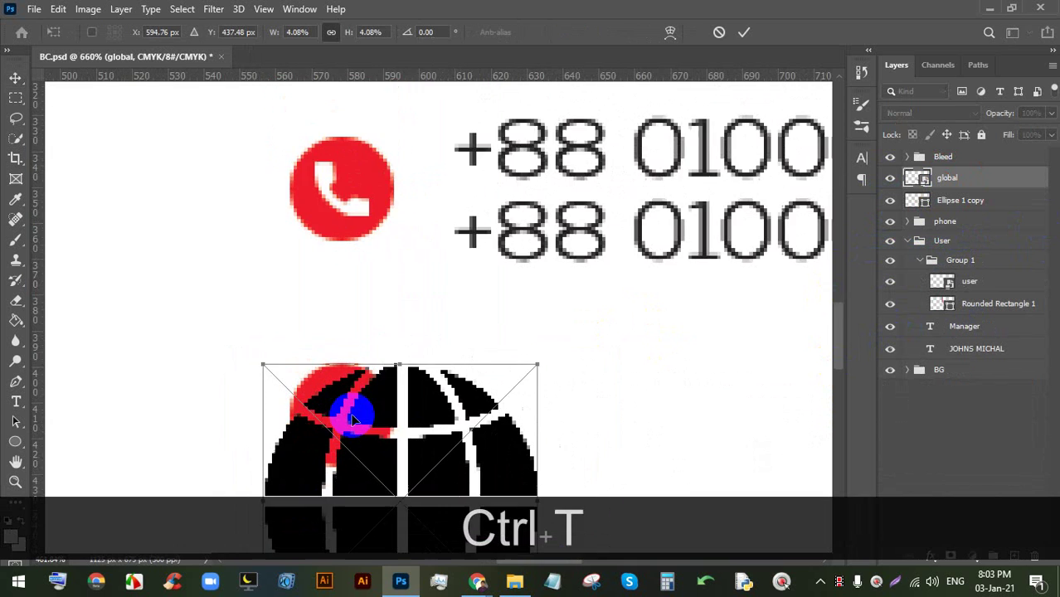
pyautogui.press('space')
pyautogui.scroll(3, 431, 332)
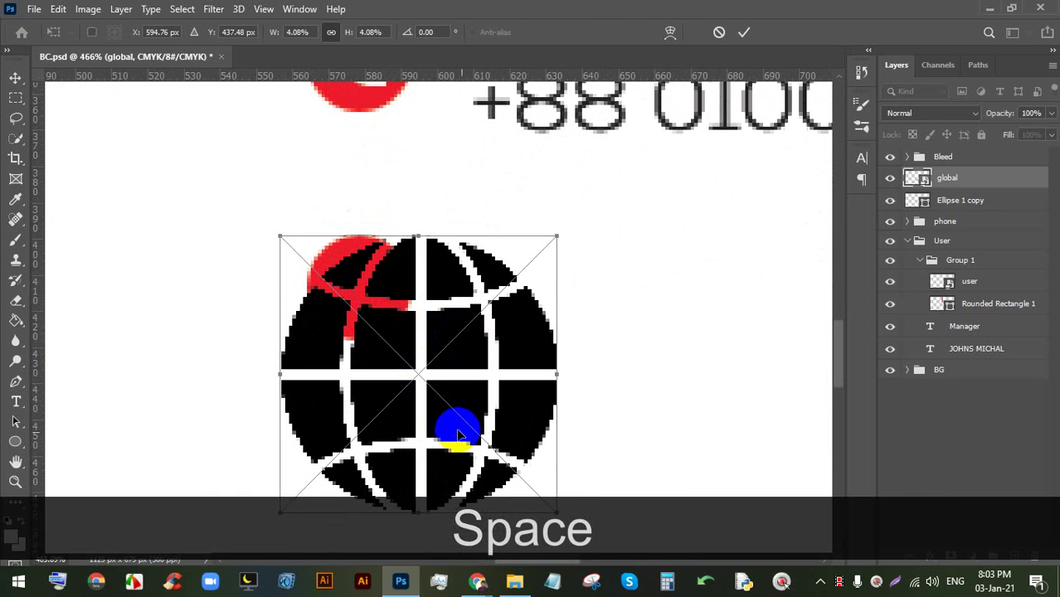
pyautogui.scroll(-2, 534, 394)
pyautogui.moveTo(551, 489); pyautogui.dragTo(415, 312)
pyautogui.click(704, 34)
pyautogui.scroll(2, 366, 288)
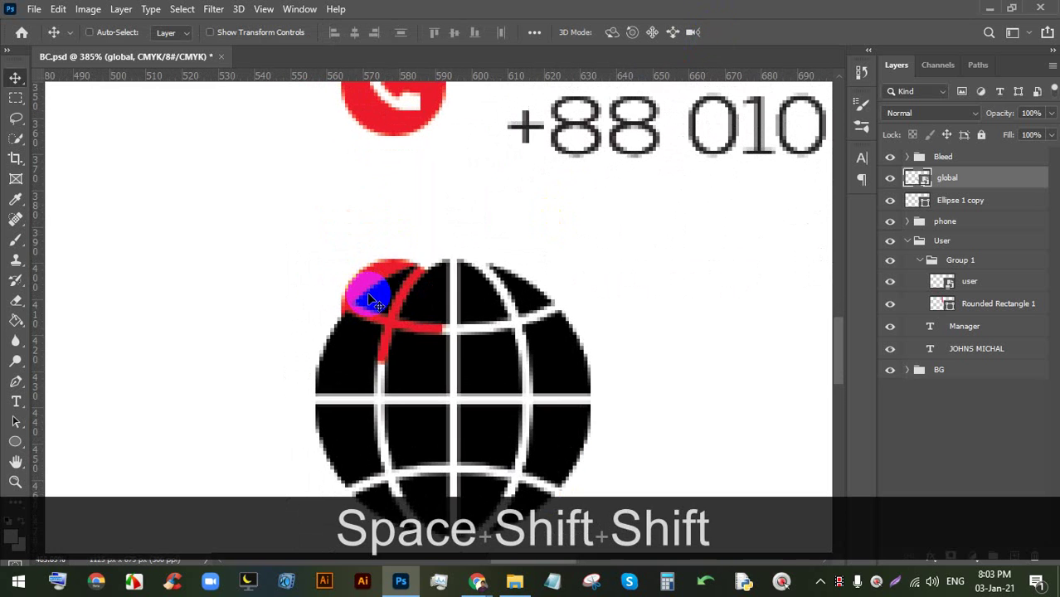
pyautogui.hotkey('ctrl', 't')
pyautogui.moveTo(453, 260); pyautogui.dragTo(396, 310)
pyautogui.click(743, 31)
# - Vertically centre the globe within the red circle copy, then open global.png for editing
pyautogui.keyDown('ctrl'); pyautogui.click(942, 202); pyautogui.keyUp('ctrl')
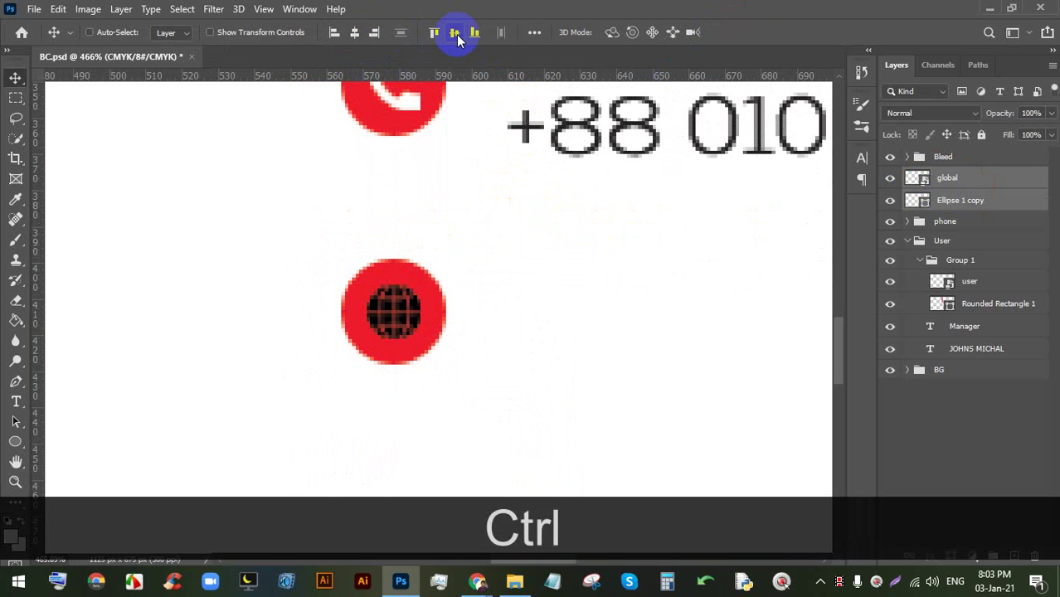
pyautogui.click(456, 34)
pyautogui.click(919, 184)
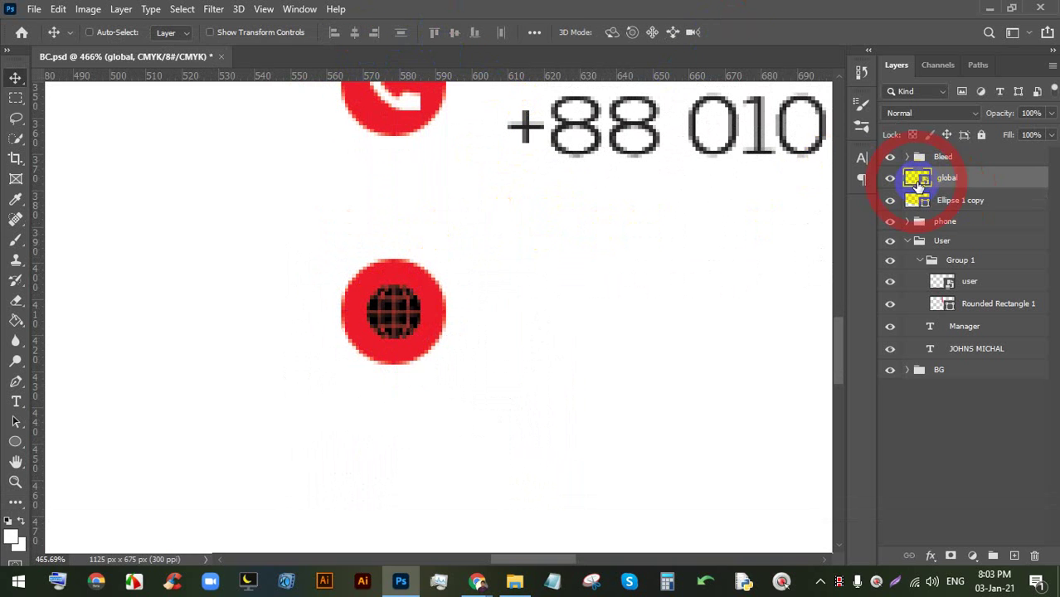
pyautogui.doubleClick(917, 180)
# - Fill every black segment of the globe with white using the Paint Bucket
pyautogui.click(16, 320)
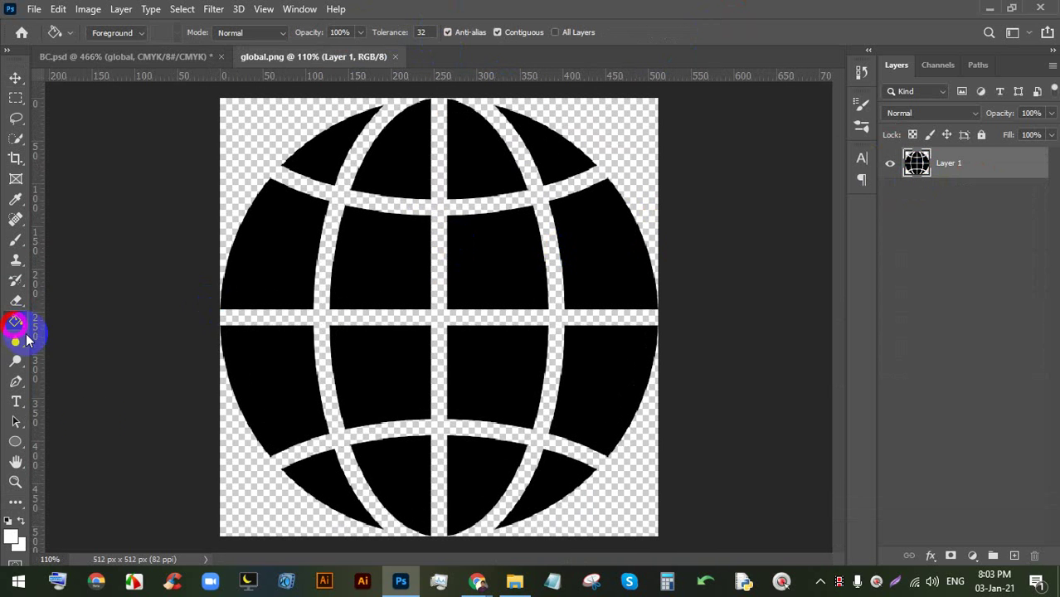
pyautogui.click(289, 251)
pyautogui.click(378, 249)
pyautogui.click(393, 161)
pyautogui.click(310, 148)
pyautogui.click(461, 161)
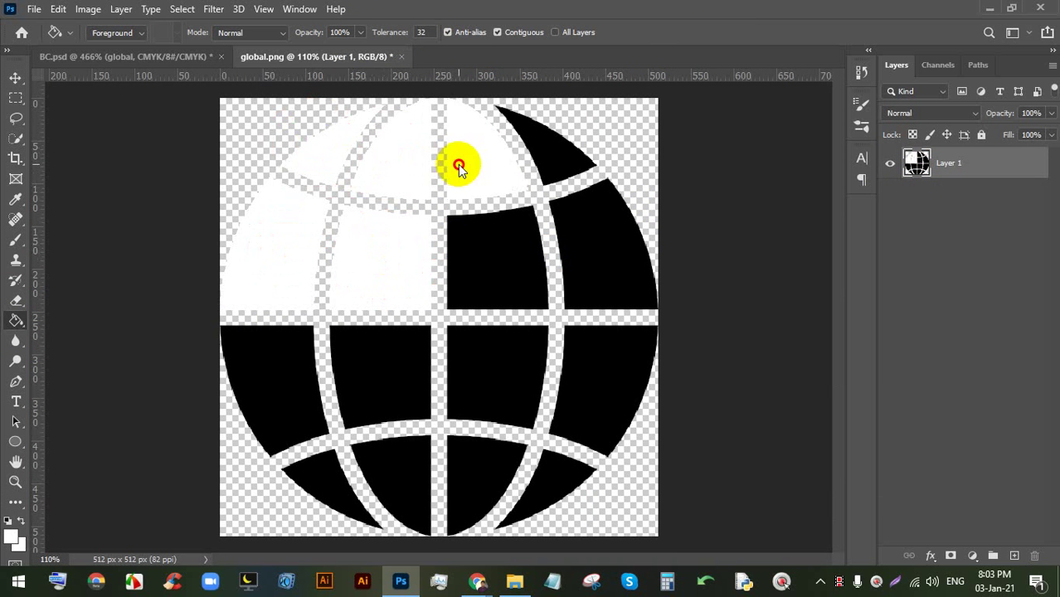
pyautogui.click(543, 159)
pyautogui.click(596, 282)
pyautogui.click(521, 281)
pyautogui.click(585, 392)
pyautogui.click(508, 379)
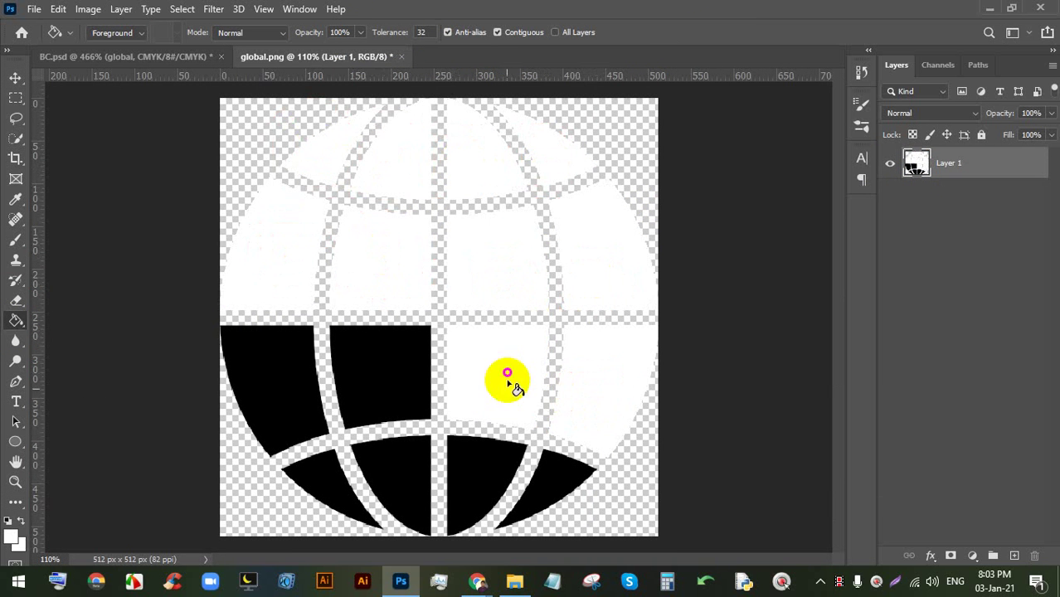
pyautogui.click(478, 463)
pyautogui.click(541, 479)
pyautogui.click(365, 397)
pyautogui.click(383, 464)
pyautogui.click(336, 475)
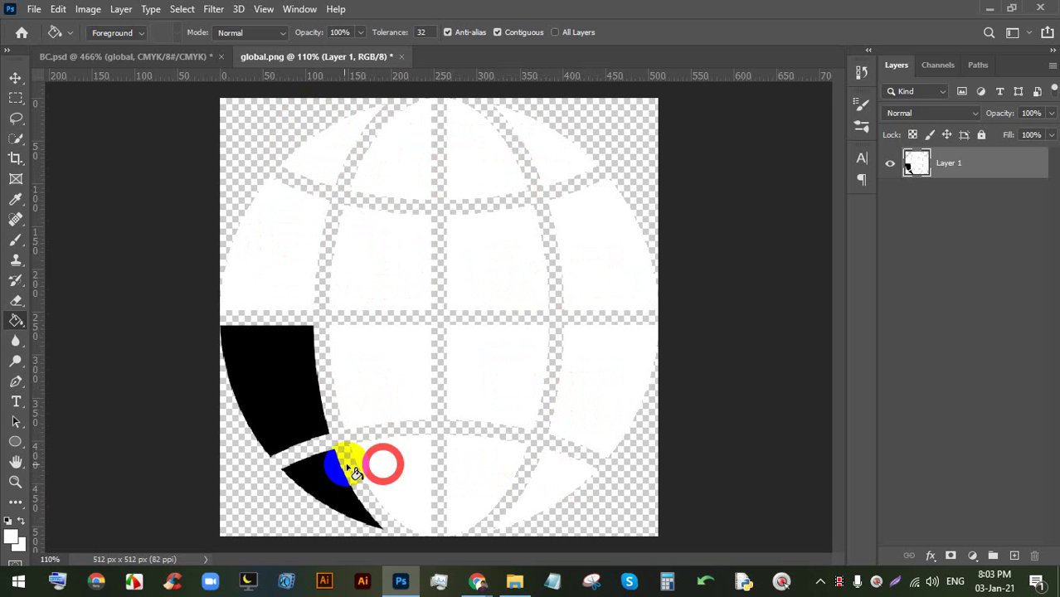
pyautogui.click(280, 404)
# - Save the whitened globe and group it with its red circle as Group 5 in BC.psd
pyautogui.hotkey('ctrl', 's')
pyautogui.hotkey('ctrl', 's')
pyautogui.hotkey('ctrl', 's')
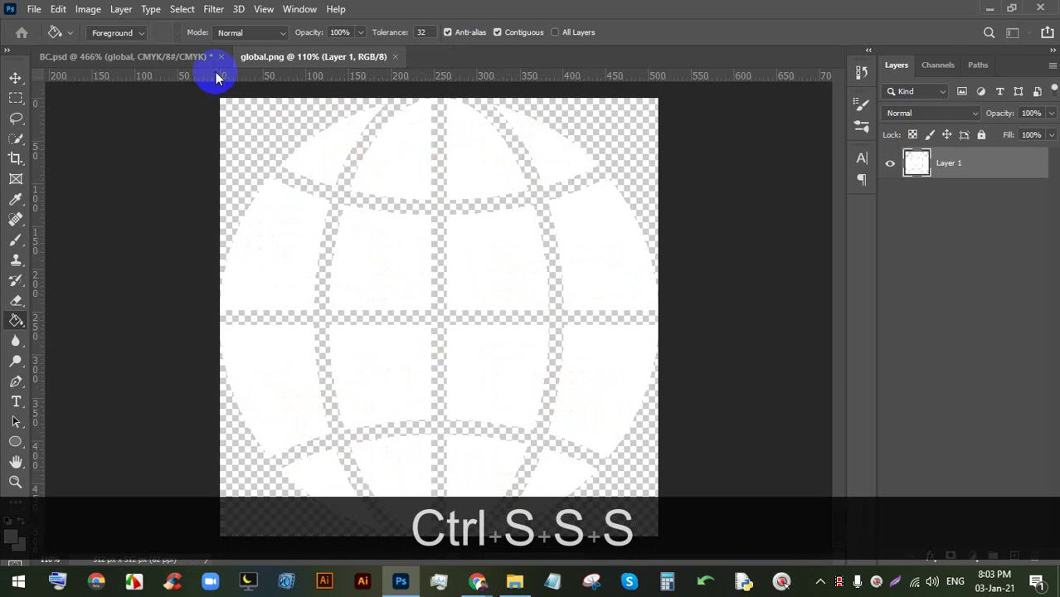
pyautogui.click(195, 59)
pyautogui.scroll(-10, 485, 270)
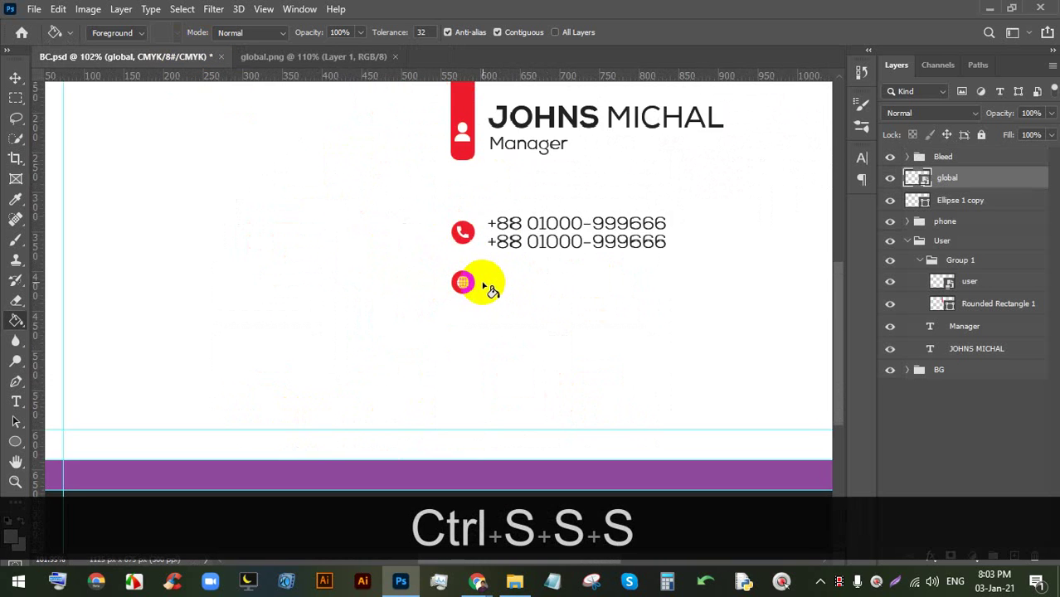
pyautogui.scroll(10, 452, 369)
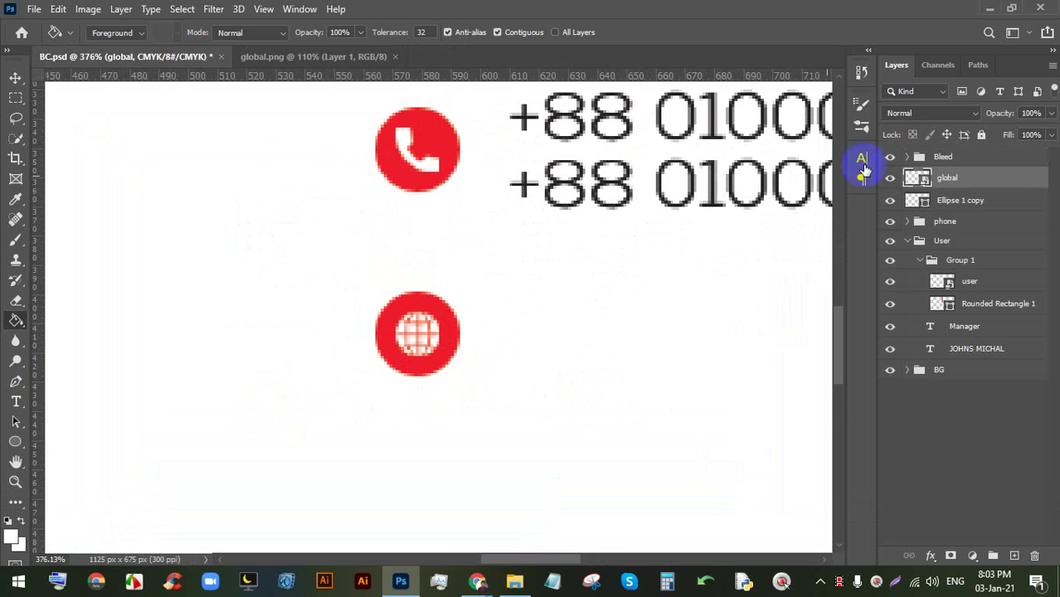
pyautogui.keyDown('ctrl'); pyautogui.click(959, 199); pyautogui.keyUp('ctrl')
pyautogui.hotkey('ctrl', 'g')
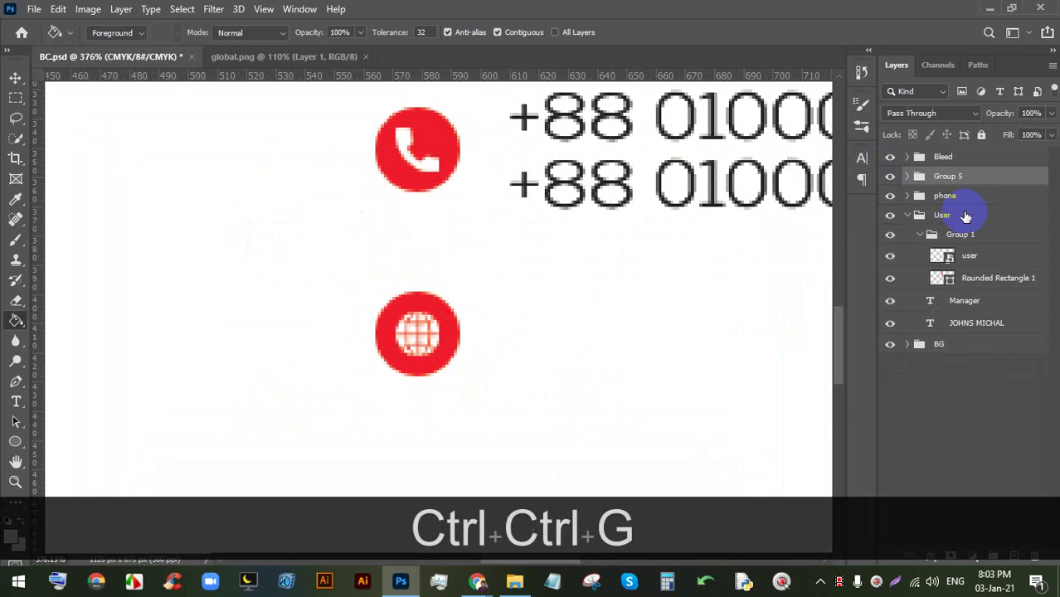
pyautogui.scroll(2, 597, 287)
pyautogui.press('space')
pyautogui.moveTo(630, 286); pyautogui.dragTo(525, 291)
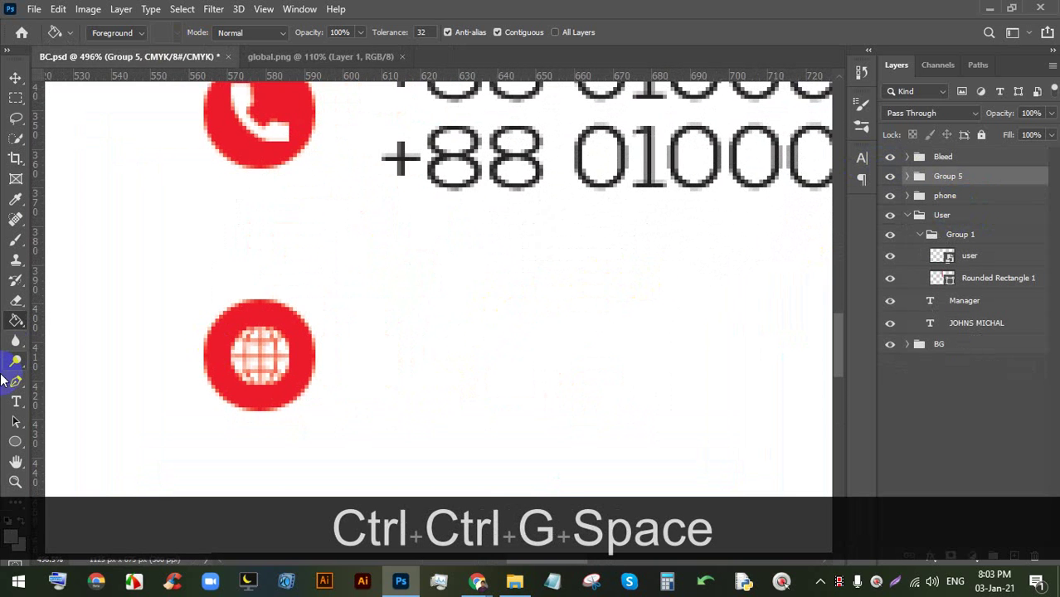
pyautogui.click(15, 404)
# - Add a text line beside the globe circle and replace its placeholder with the e-mail address
pyautogui.click(402, 352)
pyautogui.scroll(-3, 428, 373)
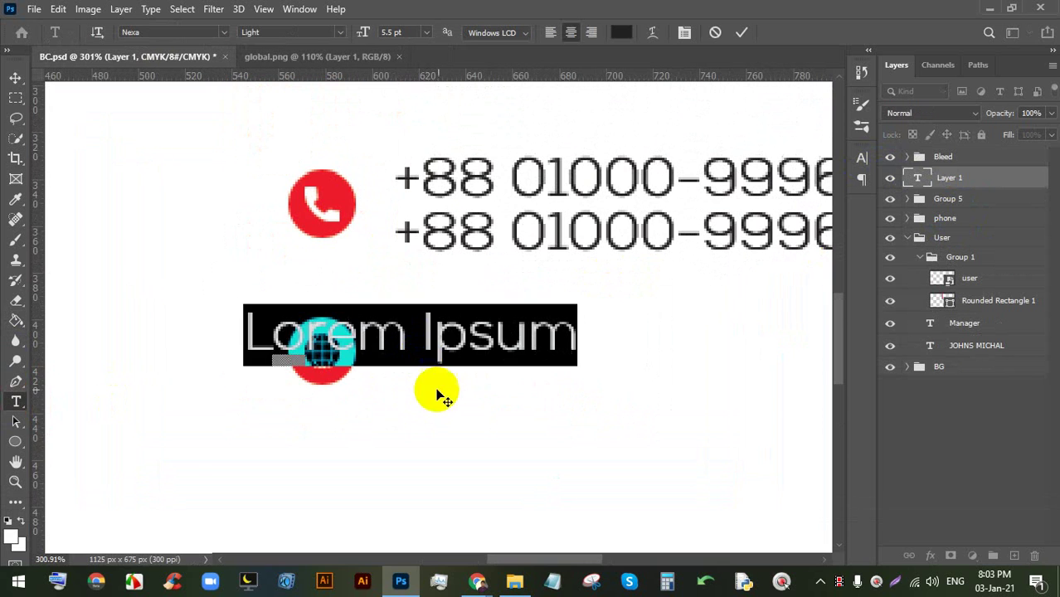
pyautogui.moveTo(433, 390); pyautogui.dragTo(606, 390)
pyautogui.tripleClick(522, 319)
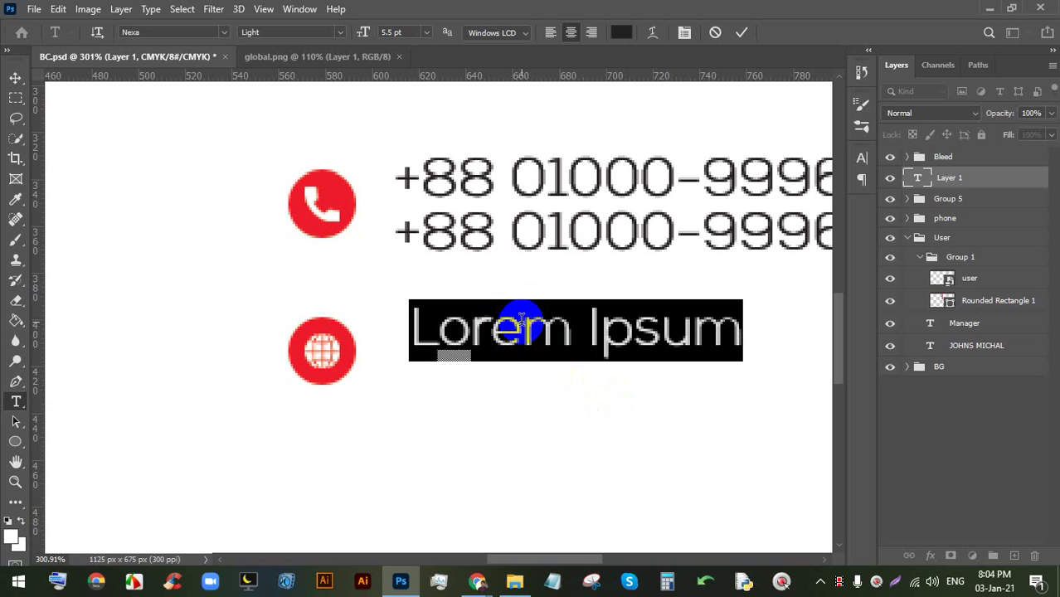
pyautogui.write('o')
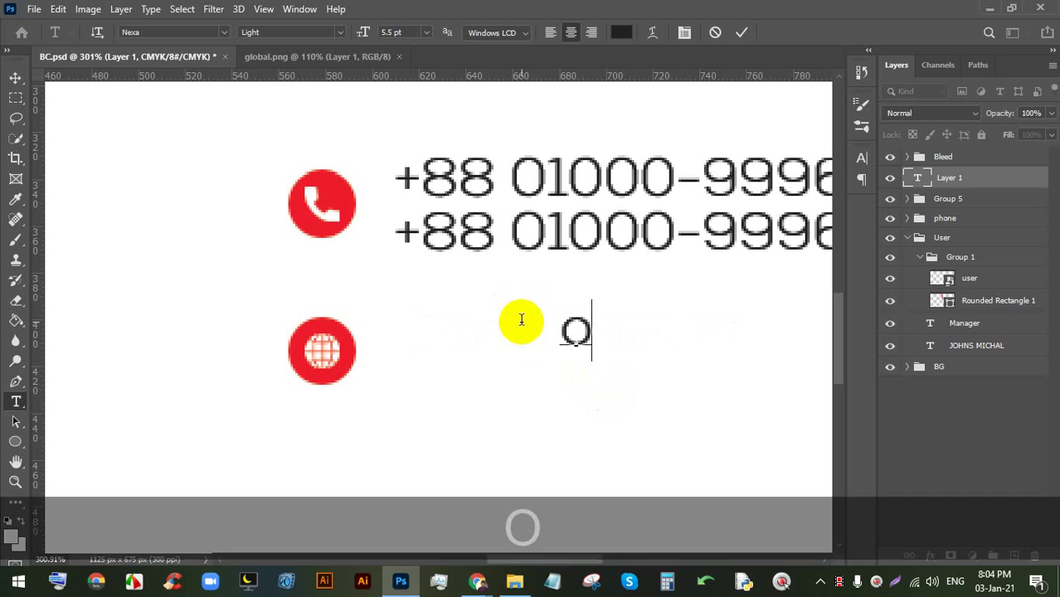
pyautogui.press('BackSpace')
pyautogui.write('in')
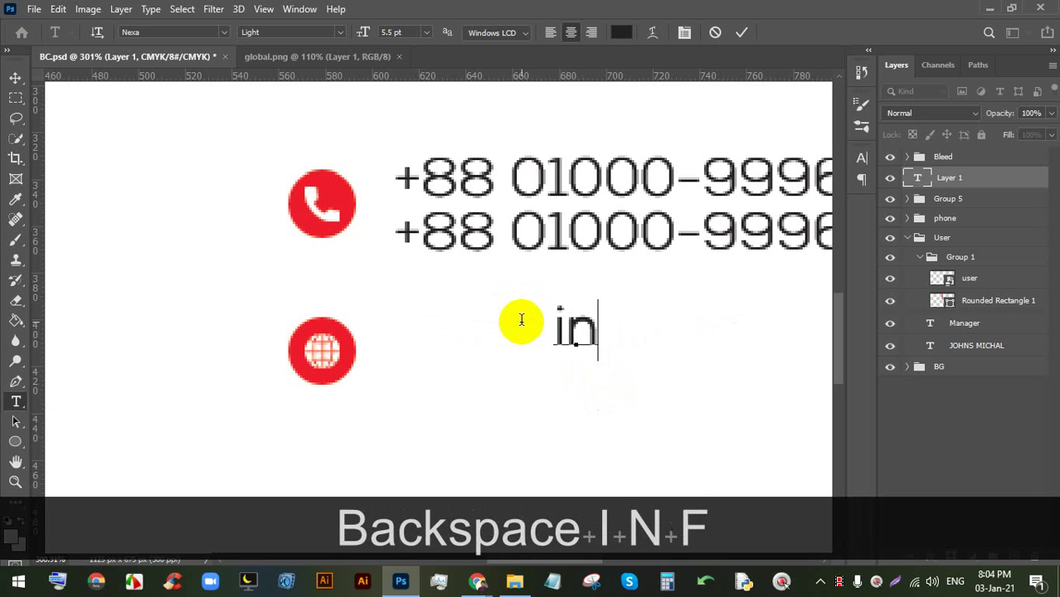
pyautogui.write('fo"')
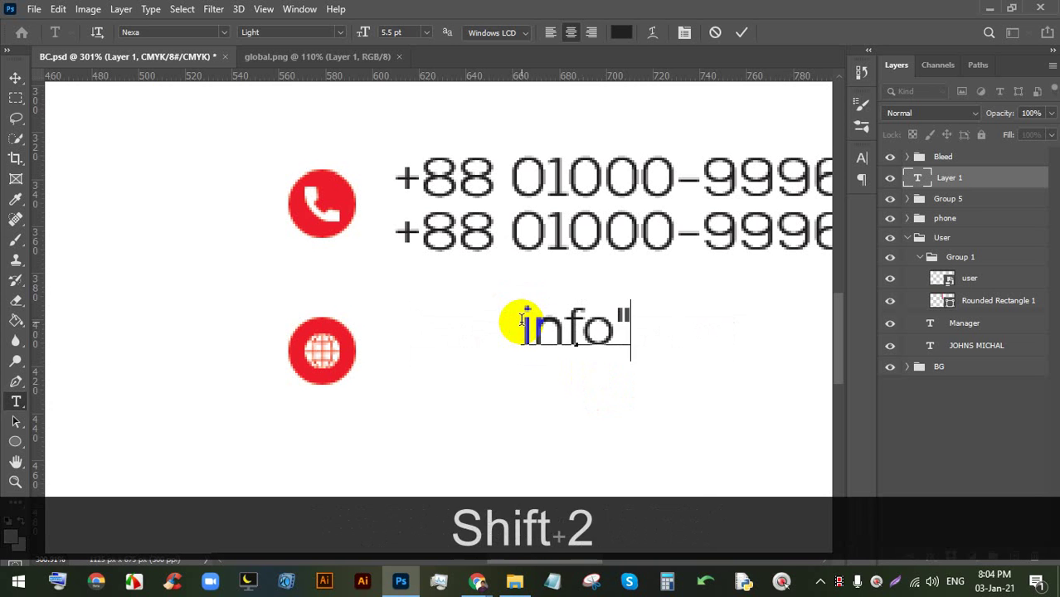
pyautogui.press('BackSpace')
pyautogui.write('@')
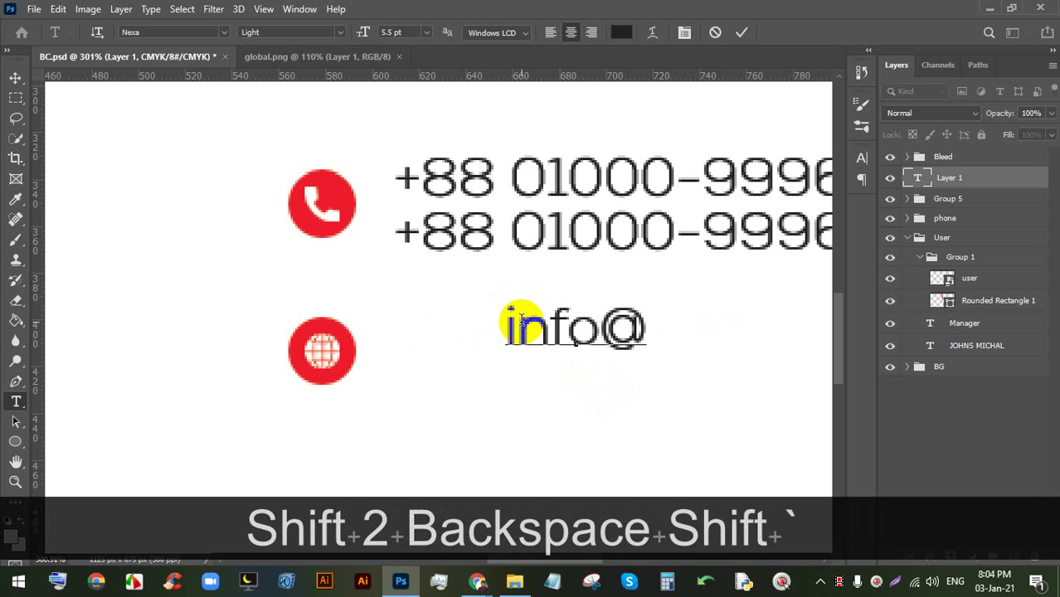
pyautogui.write('we')
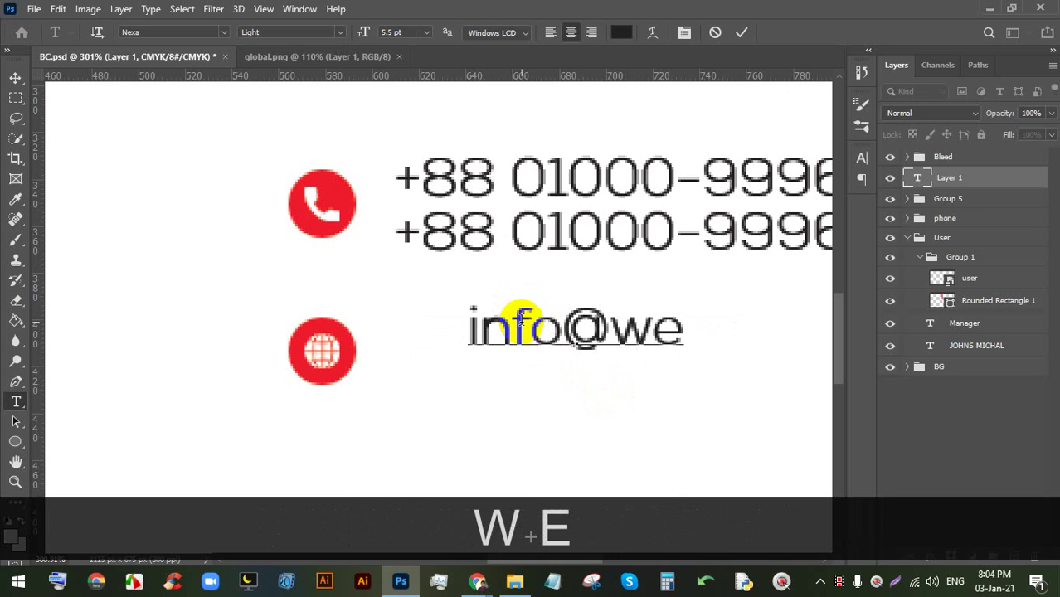
pyautogui.write('bs')
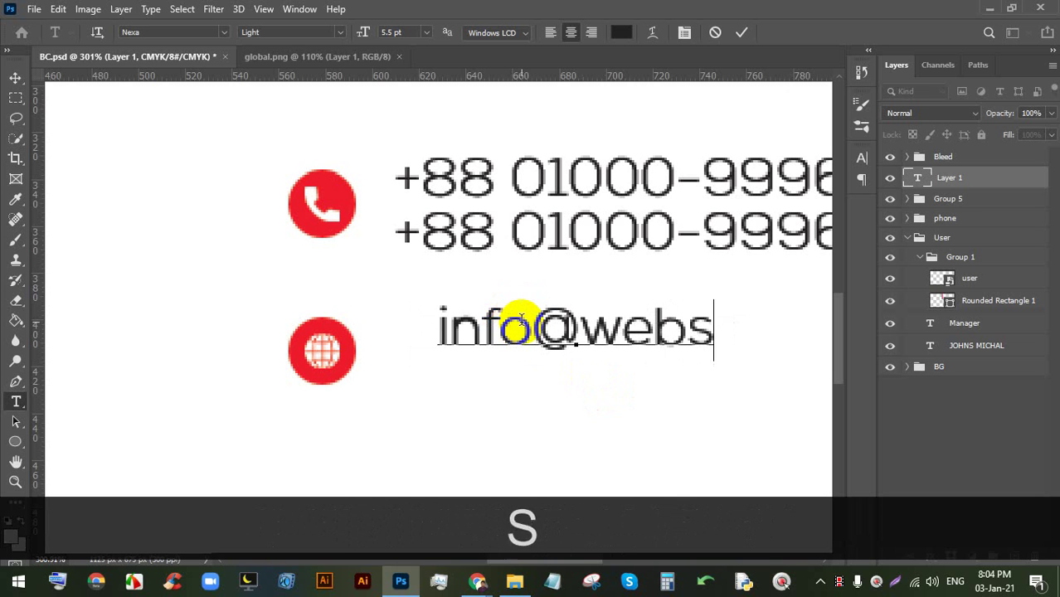
pyautogui.write('iteurl.com')
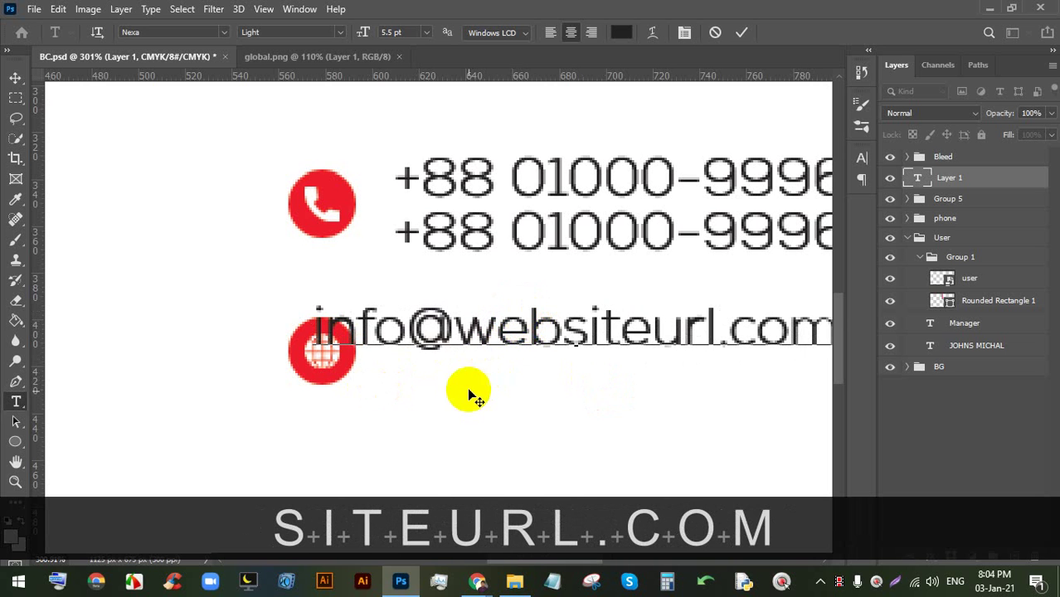
pyautogui.moveTo(473, 395); pyautogui.dragTo(562, 404)
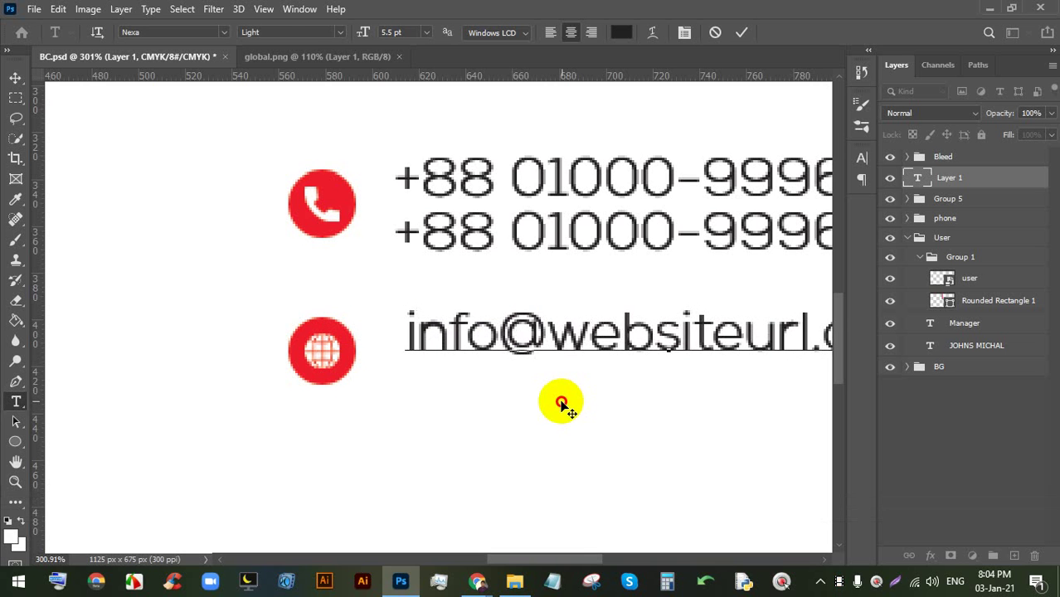
pyautogui.click(742, 33)
# - Align the e-mail line beside the globe circle and duplicate it just below
pyautogui.press('alt')
pyautogui.click(16, 78)
pyautogui.moveTo(450, 329); pyautogui.dragTo(420, 380)
pyautogui.press('alt')
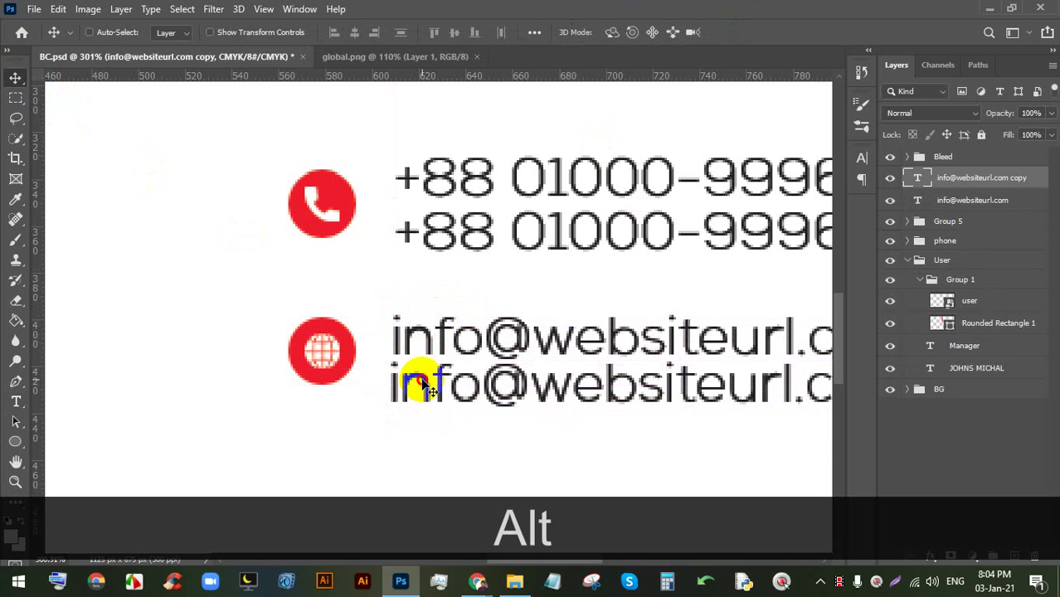
pyautogui.doubleClick(422, 377)
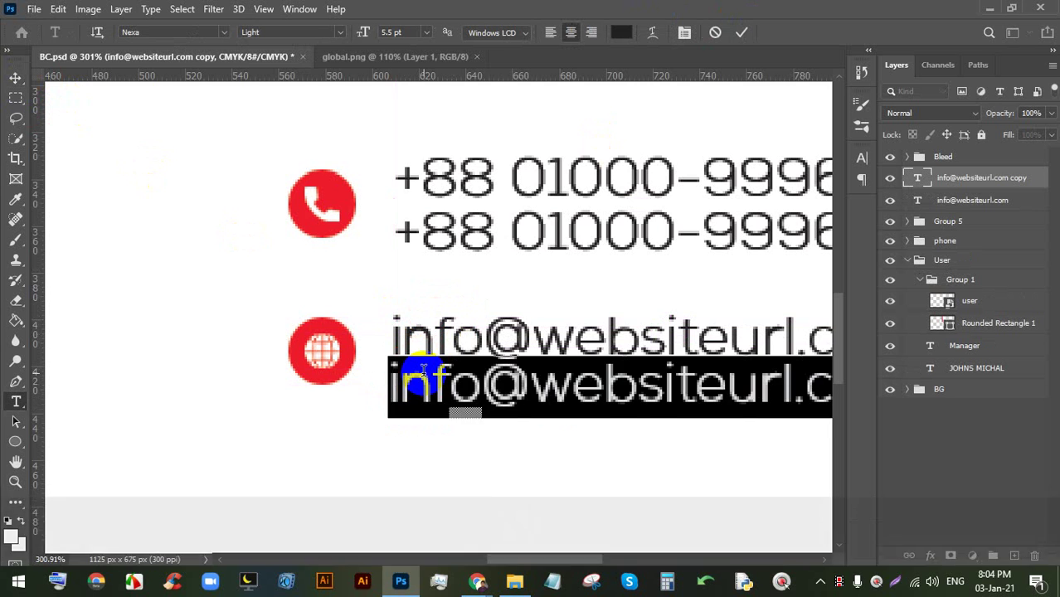
pyautogui.write('www.')
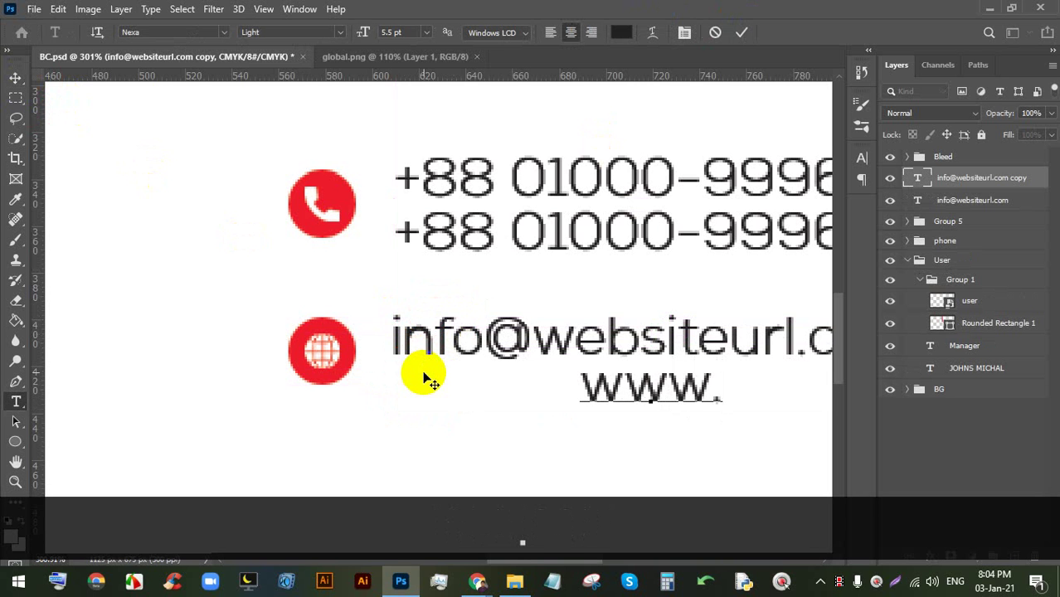
pyautogui.write('web')
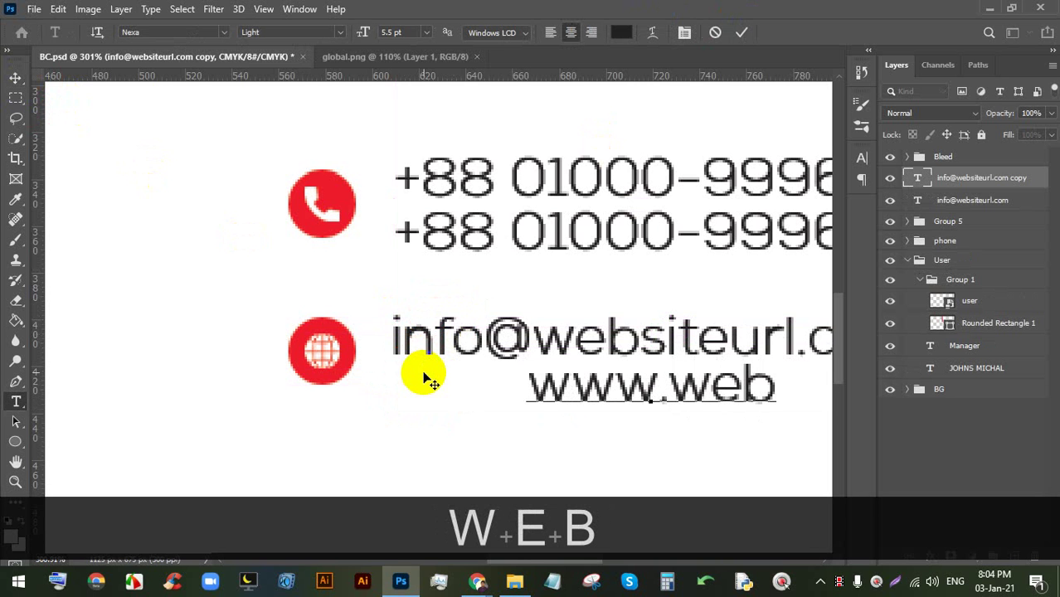
pyautogui.write('siter')
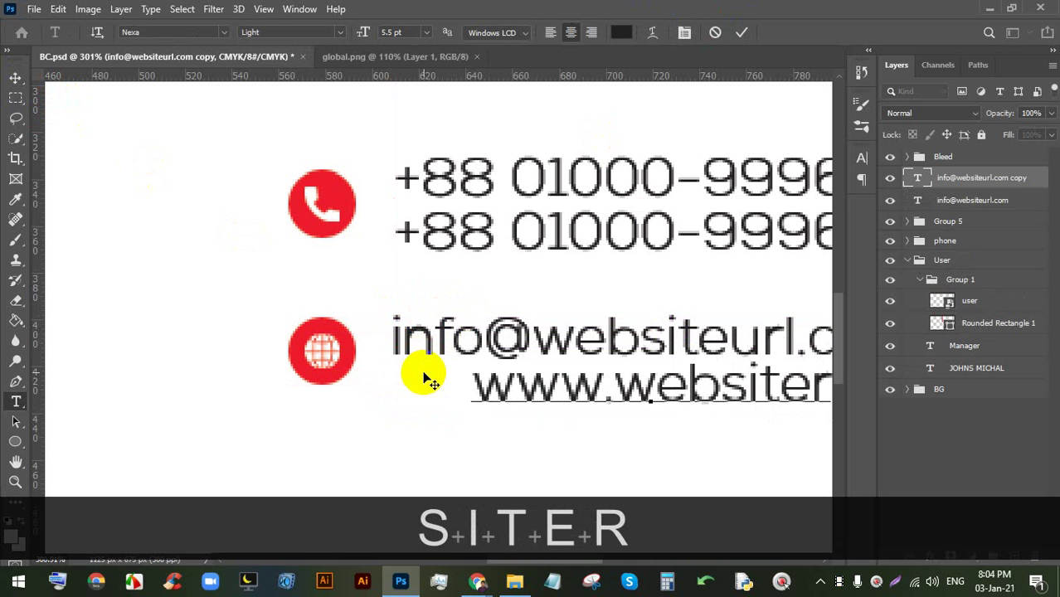
pyautogui.press('BackSpace')
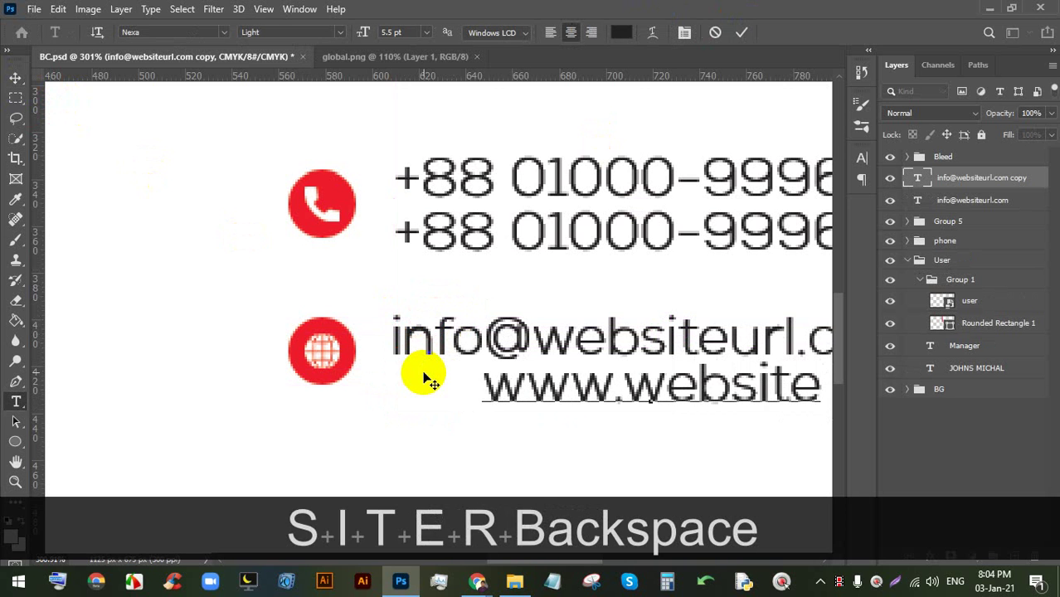
pyautogui.write('url.com')
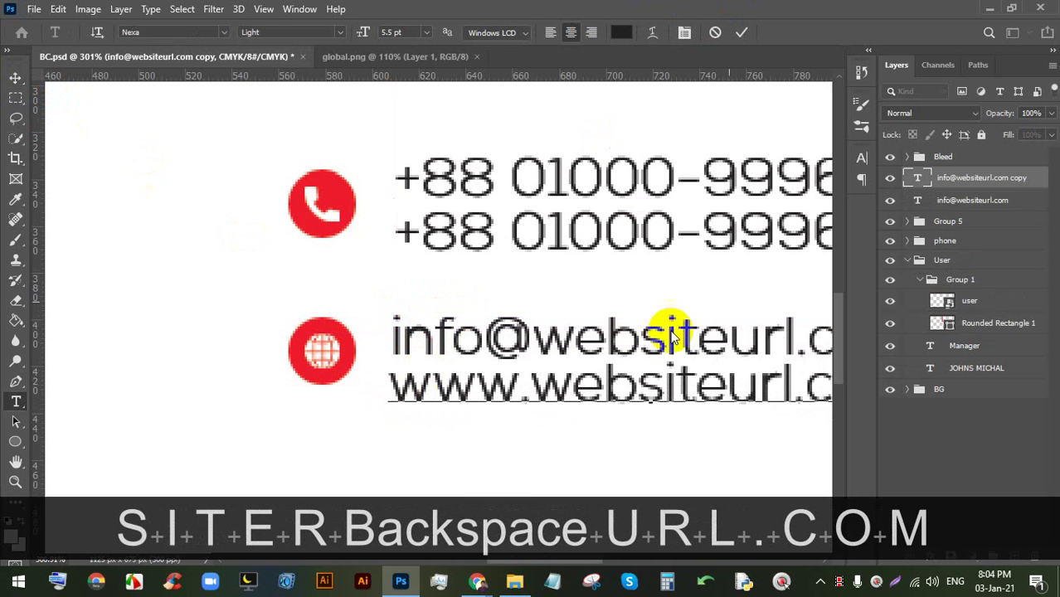
pyautogui.click(743, 37)
pyautogui.click(16, 77)
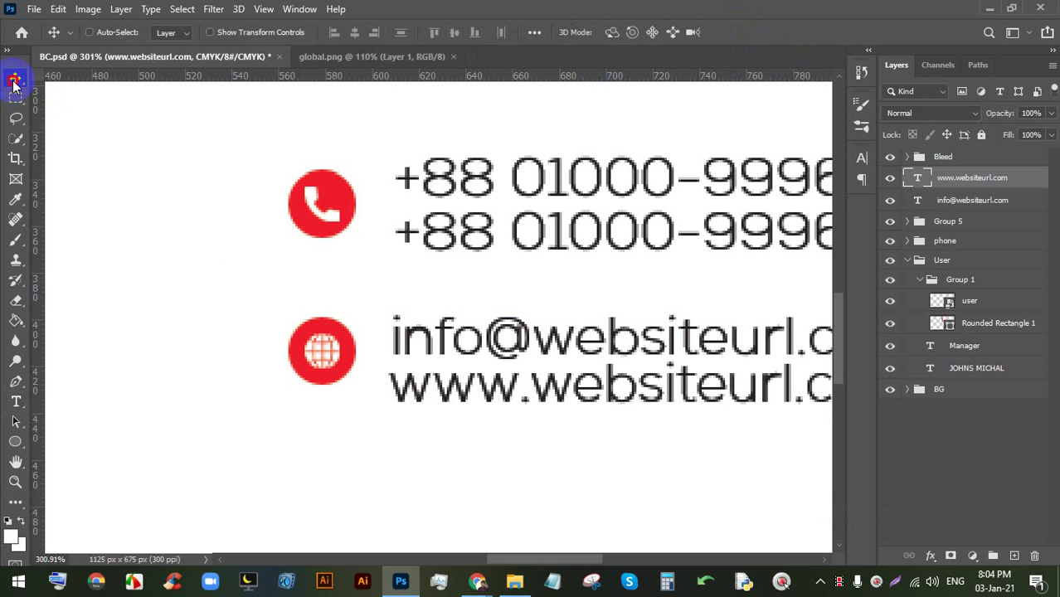
pyautogui.moveTo(462, 407); pyautogui.dragTo(480, 391)
# - Enlarge the website and e-mail lines to 6 pt and shift each about 15 px right
pyautogui.scroll(-5, 481, 342)
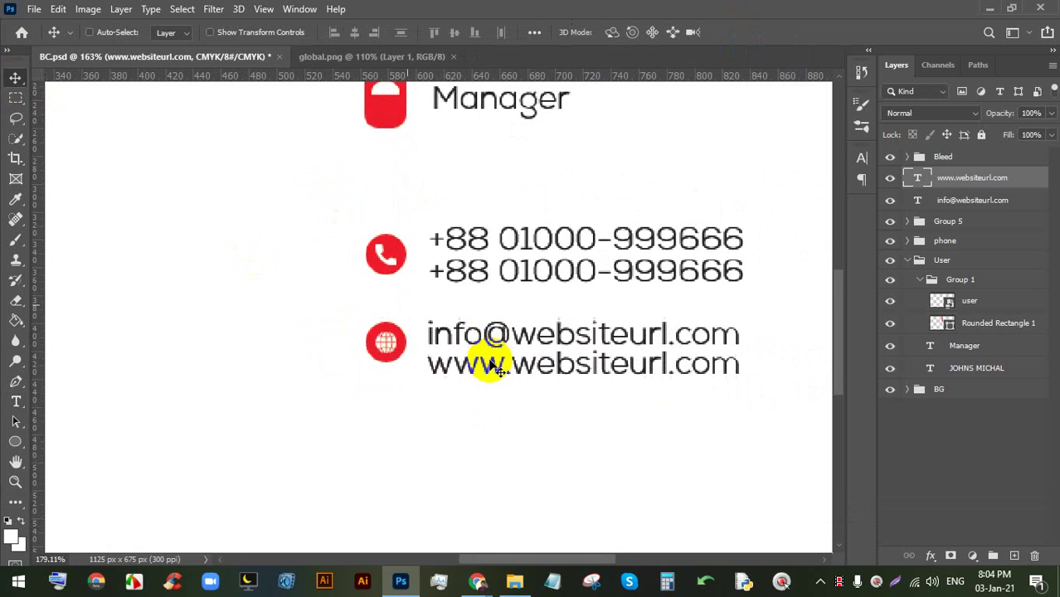
pyautogui.scroll(3, 491, 365)
pyautogui.doubleClick(492, 365)
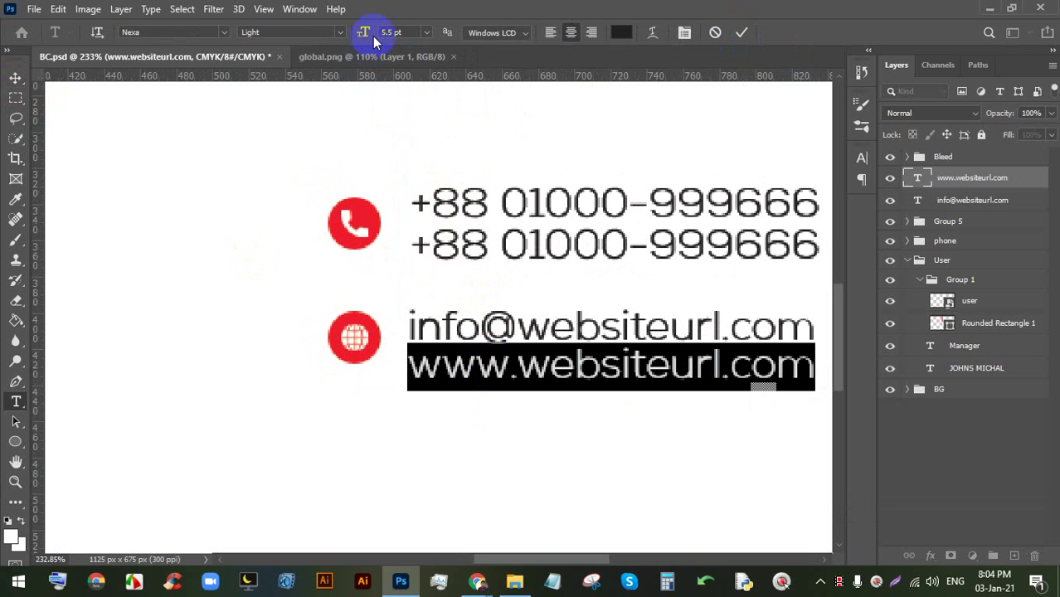
pyautogui.press('Up')
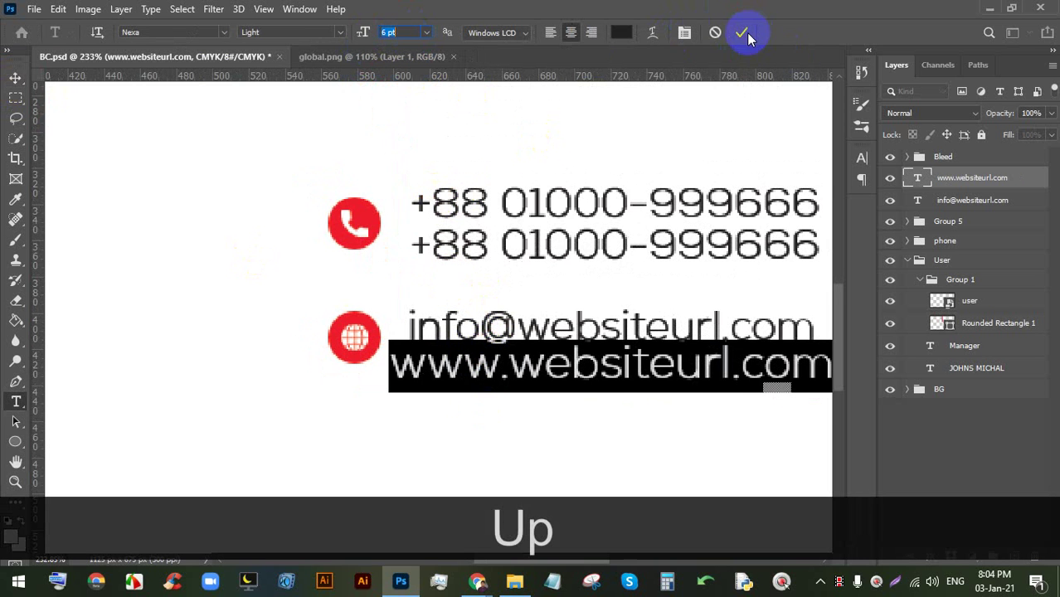
pyautogui.click(742, 33)
pyautogui.click(15, 77)
pyautogui.moveTo(480, 364); pyautogui.dragTo(483, 365)
pyautogui.doubleClick(505, 323)
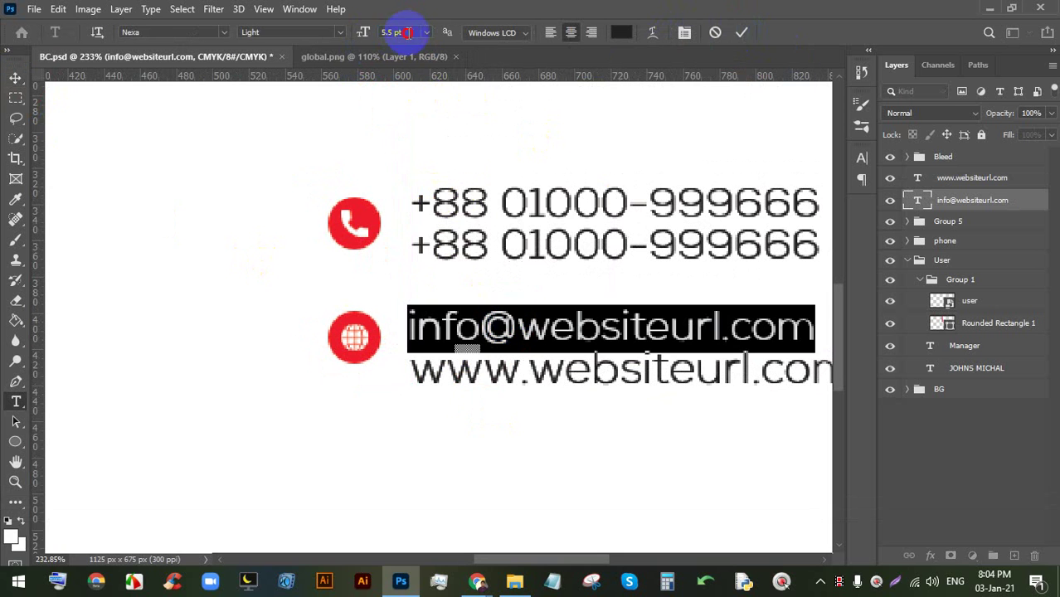
pyautogui.press('Up')
pyautogui.click(742, 32)
pyautogui.click(15, 78)
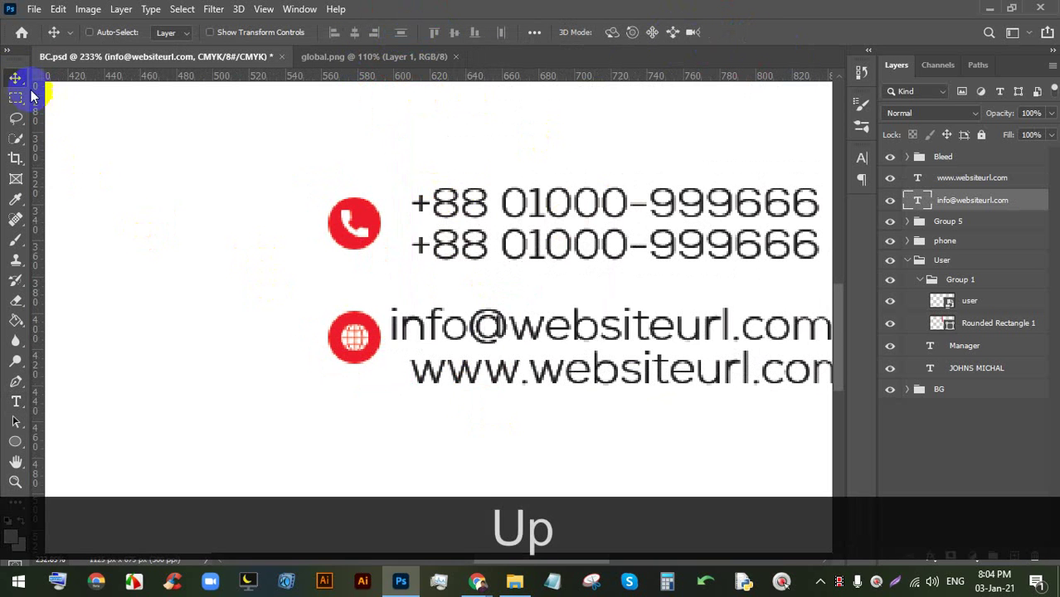
pyautogui.moveTo(457, 326); pyautogui.dragTo(487, 328)
# - Nudge the website line about 11 px right and move both contact text layers into Group 5
pyautogui.click(921, 177)
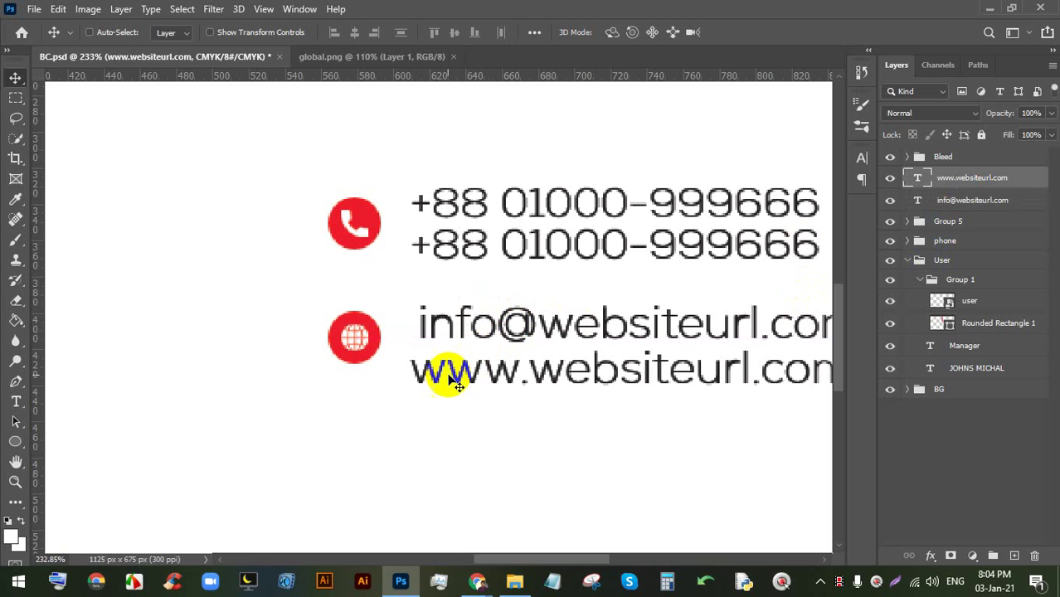
pyautogui.moveTo(444, 379)
pyautogui.mouseDown()
pyautogui.moveTo(468, 378)
pyautogui.moveTo(455, 371)
pyautogui.mouseUp()
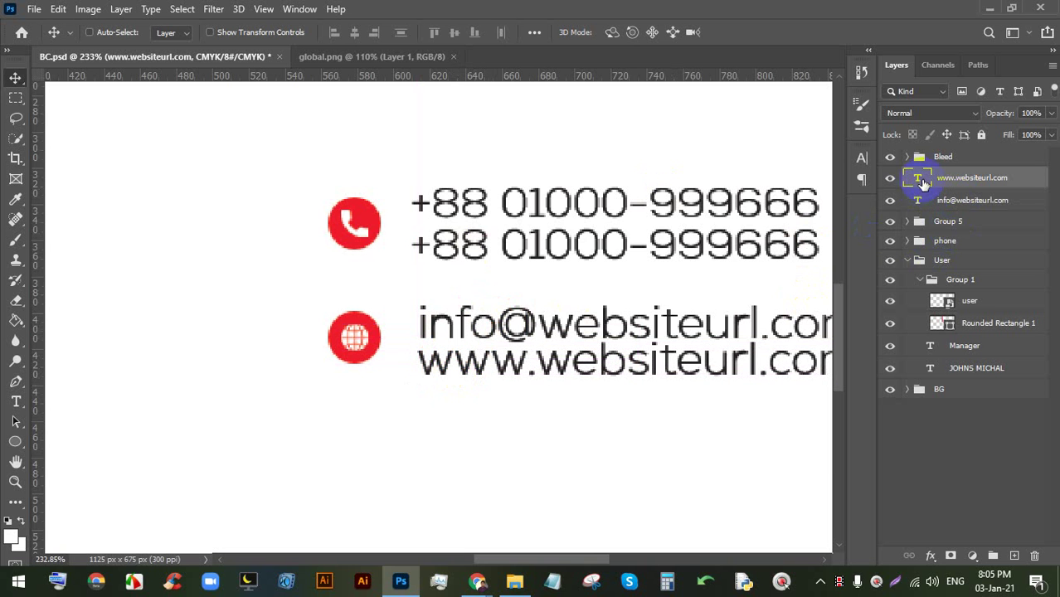
pyautogui.keyDown('ctrl'); pyautogui.click(966, 202); pyautogui.keyUp('ctrl')
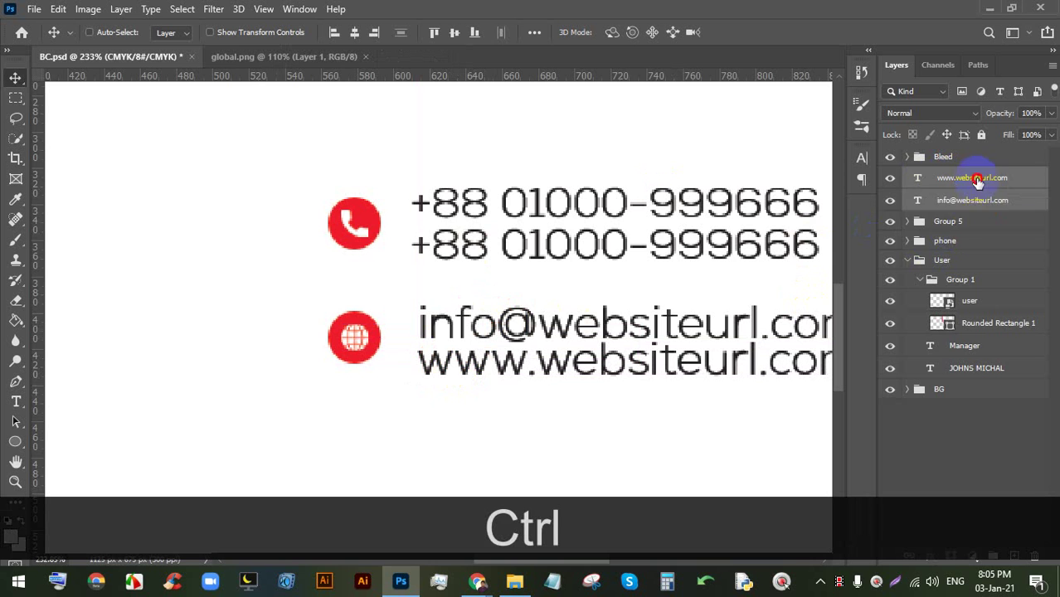
pyautogui.moveTo(971, 176); pyautogui.dragTo(954, 224)
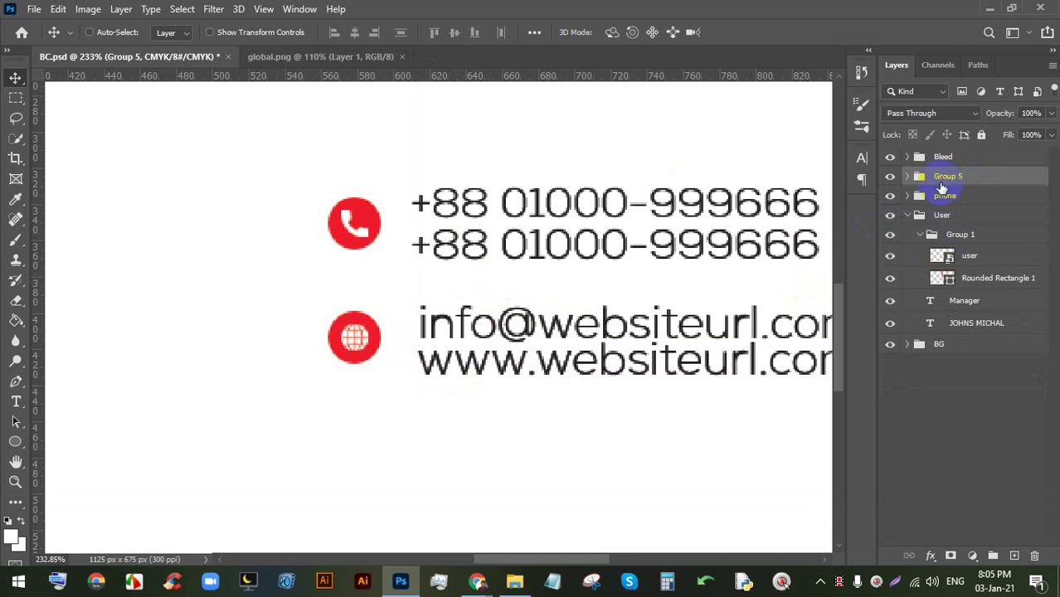
# - Rename Group 5 to 'web' and save BC.psd
pyautogui.click(887, 178)
pyautogui.click(887, 176)
pyautogui.write('web')
pyautogui.press('BackSpace')
pyautogui.press('Return')
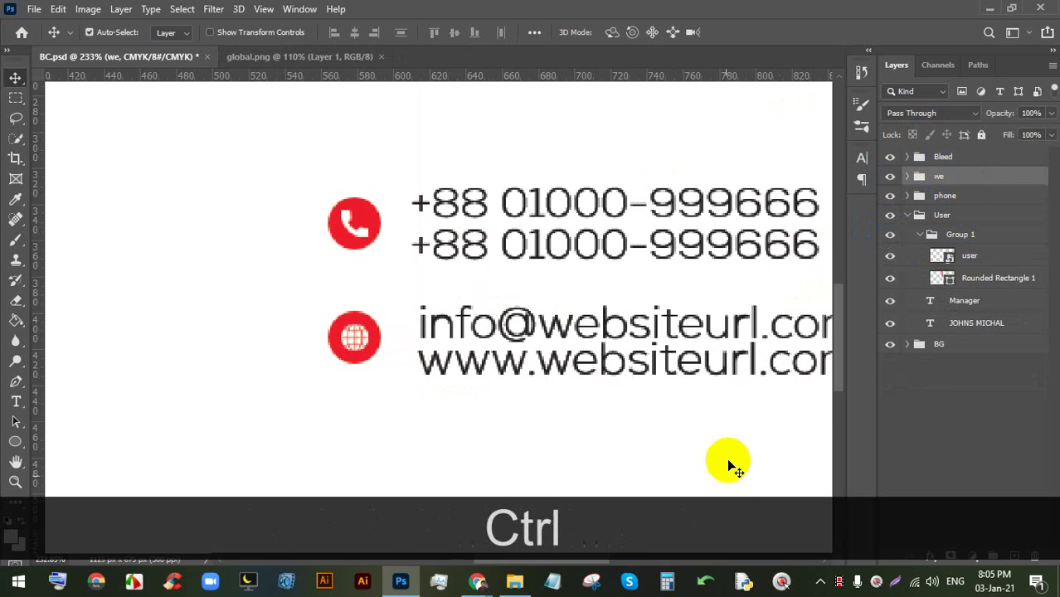
pyautogui.hotkey('ctrl', 's')
pyautogui.hotkey('ctrl', 's')
pyautogui.hotkey('ctrl', 's')
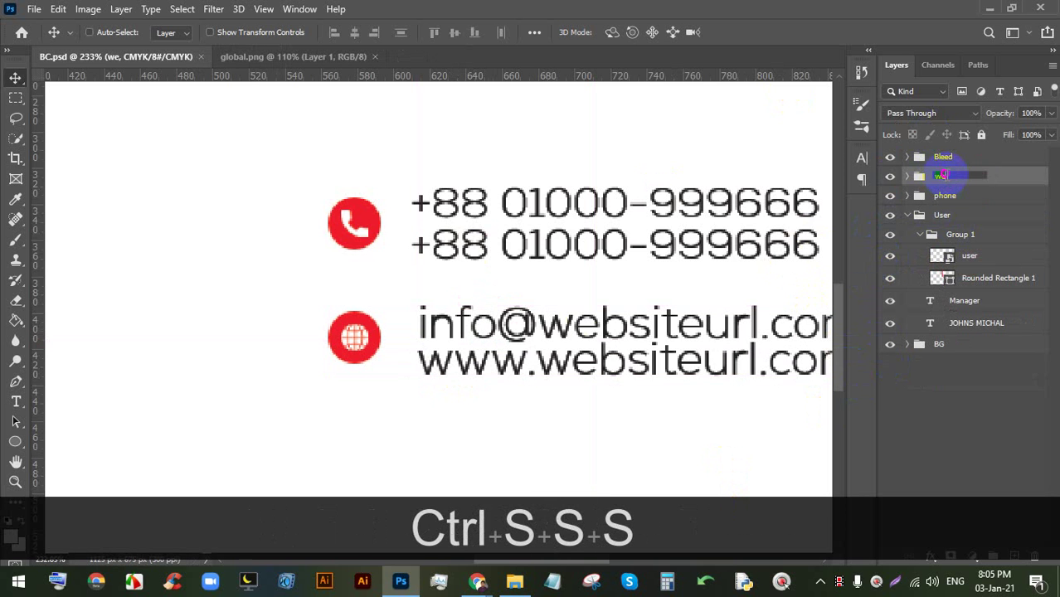
pyautogui.write('b')
pyautogui.press('Return')
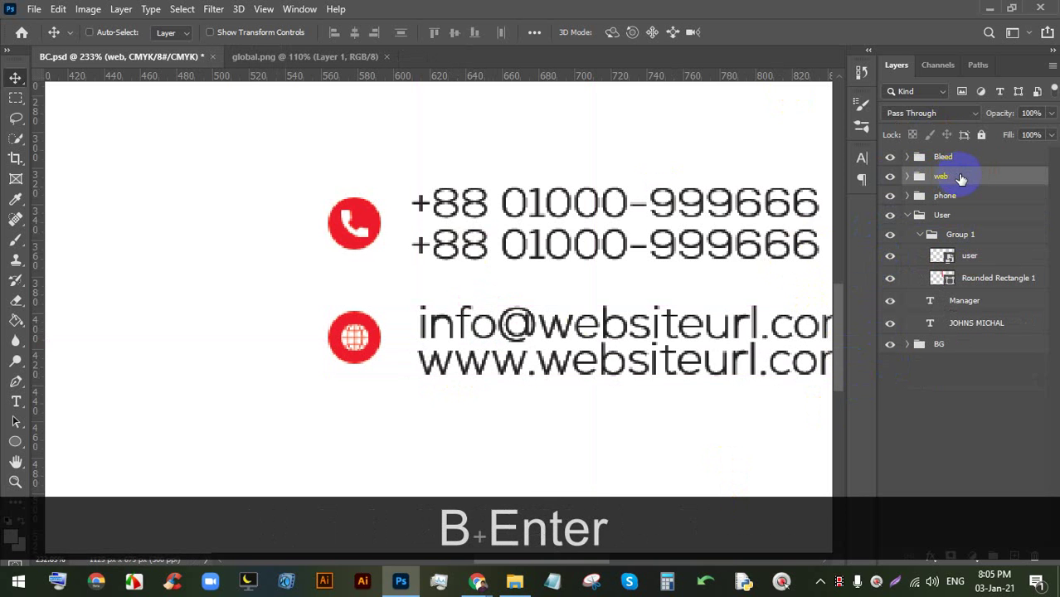
pyautogui.scroll(-2, 547, 316)
pyautogui.scroll(2, 606, 208)
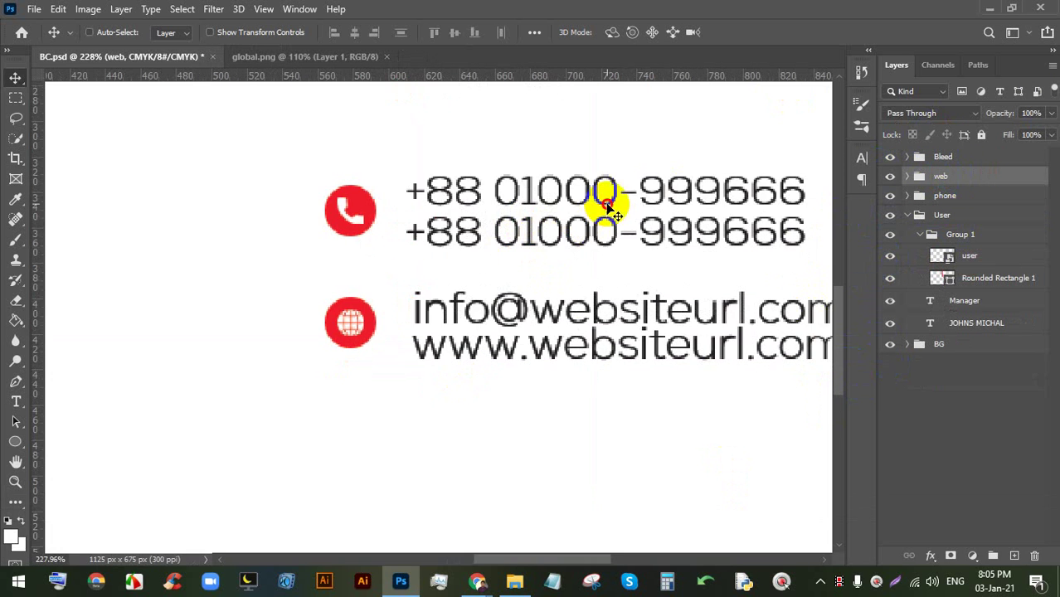
# - Select both phone-number layers in phone > Group 2 and set them to 6 pt
pyautogui.click(942, 196)
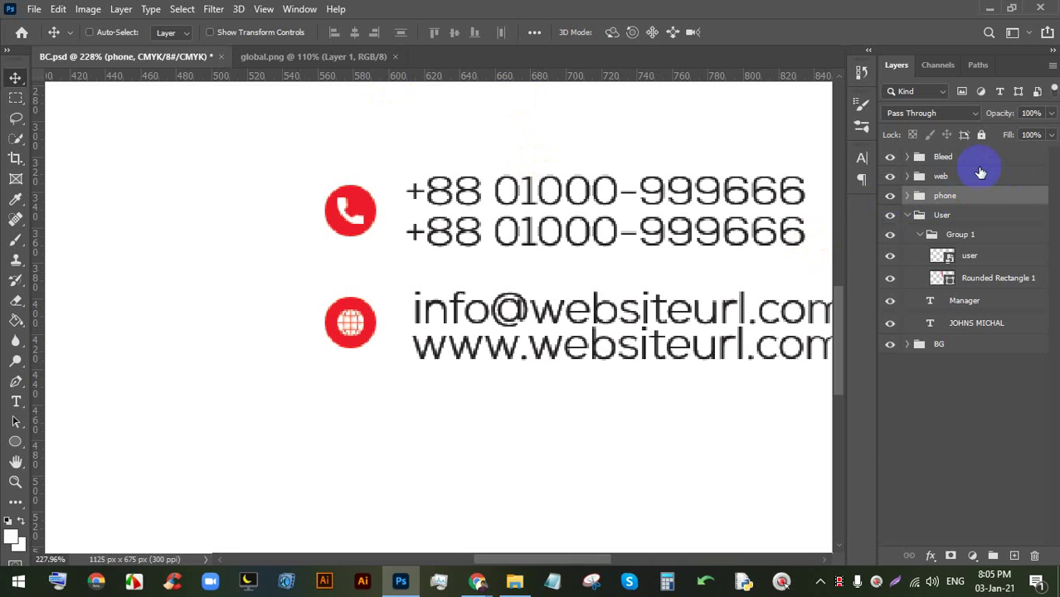
pyautogui.click(908, 196)
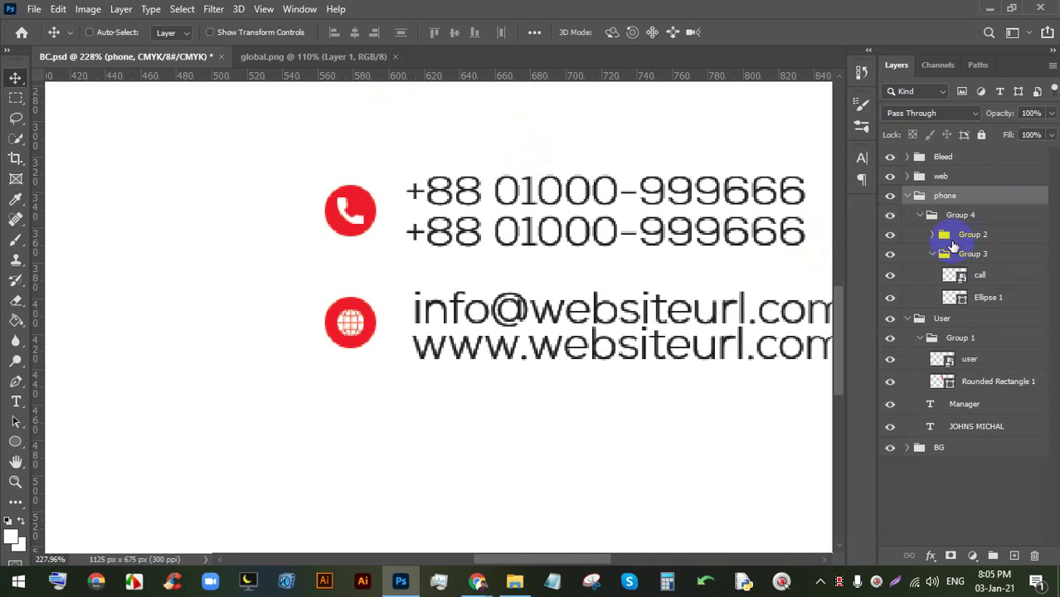
pyautogui.click(946, 235)
pyautogui.click(933, 235)
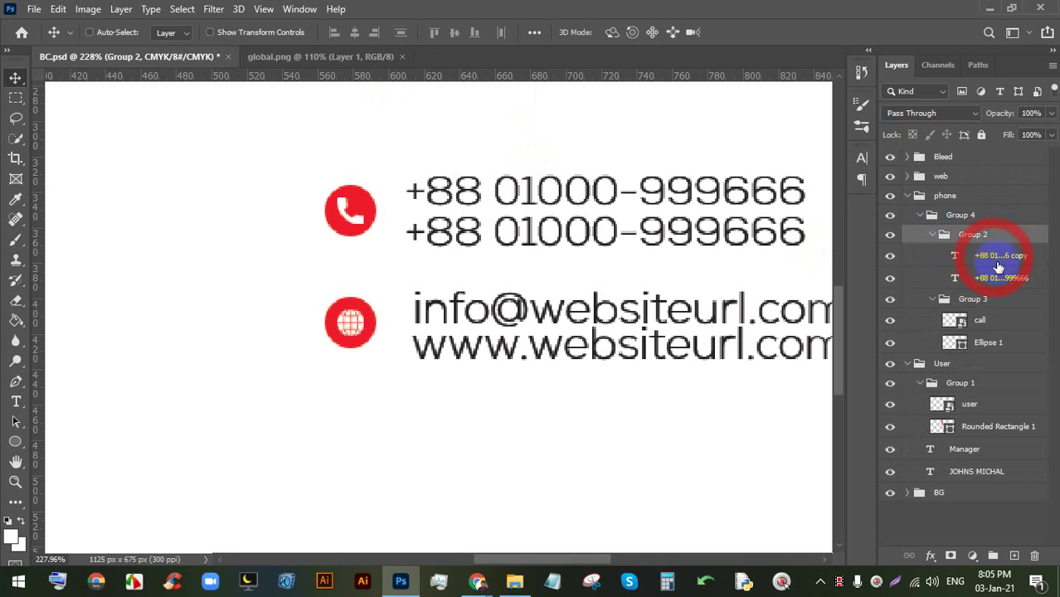
pyautogui.click(998, 264)
pyautogui.keyDown('ctrl'); pyautogui.click(995, 277); pyautogui.keyUp('ctrl')
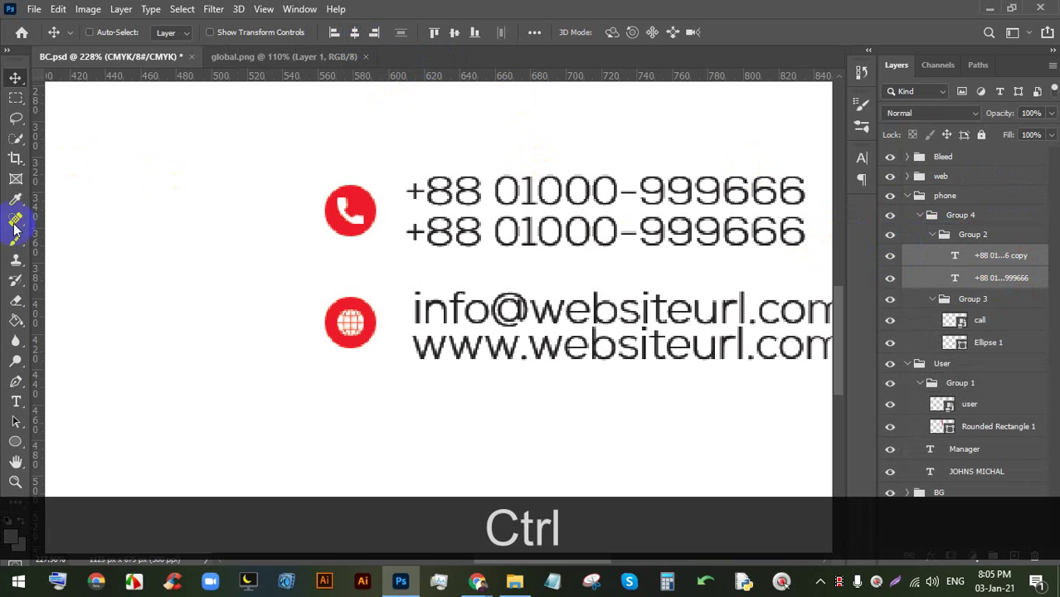
pyautogui.click(16, 400)
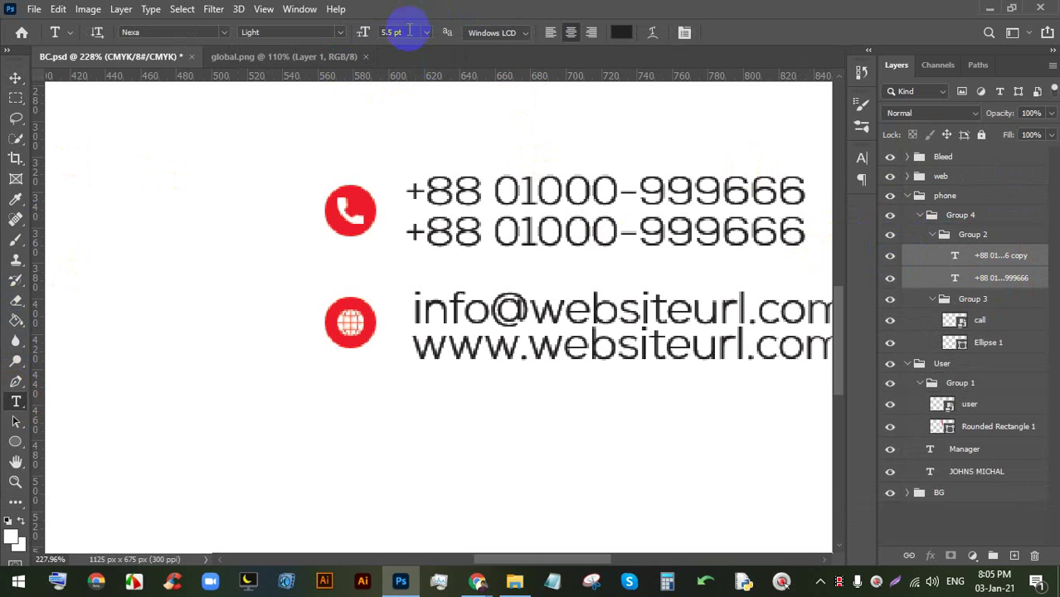
pyautogui.press('Up')
pyautogui.press('Return')
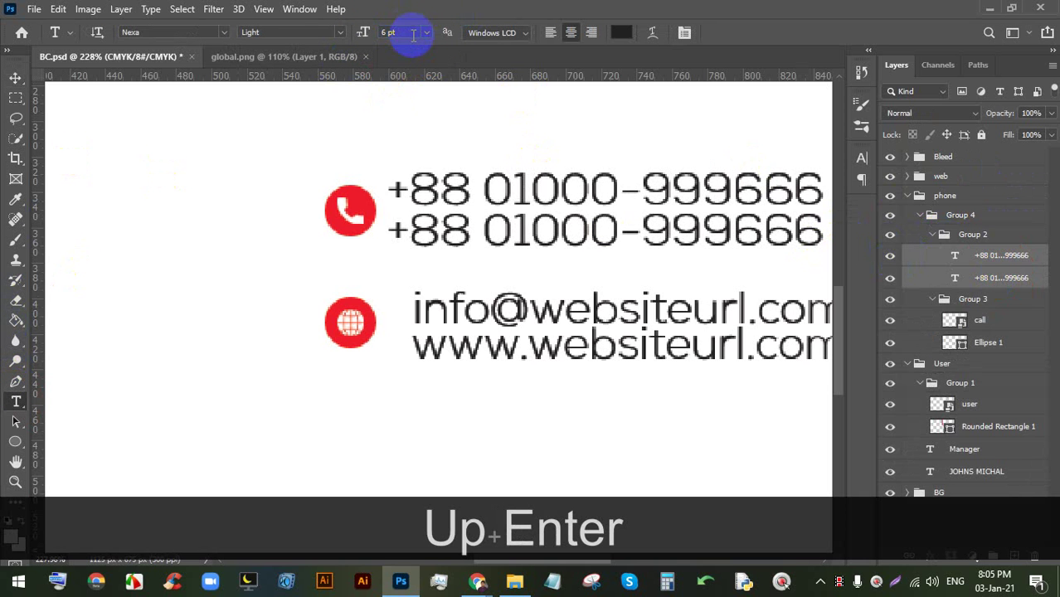
# - Shift both phone numbers about 19 px right, fit the card on screen, and save
pyautogui.click(15, 79)
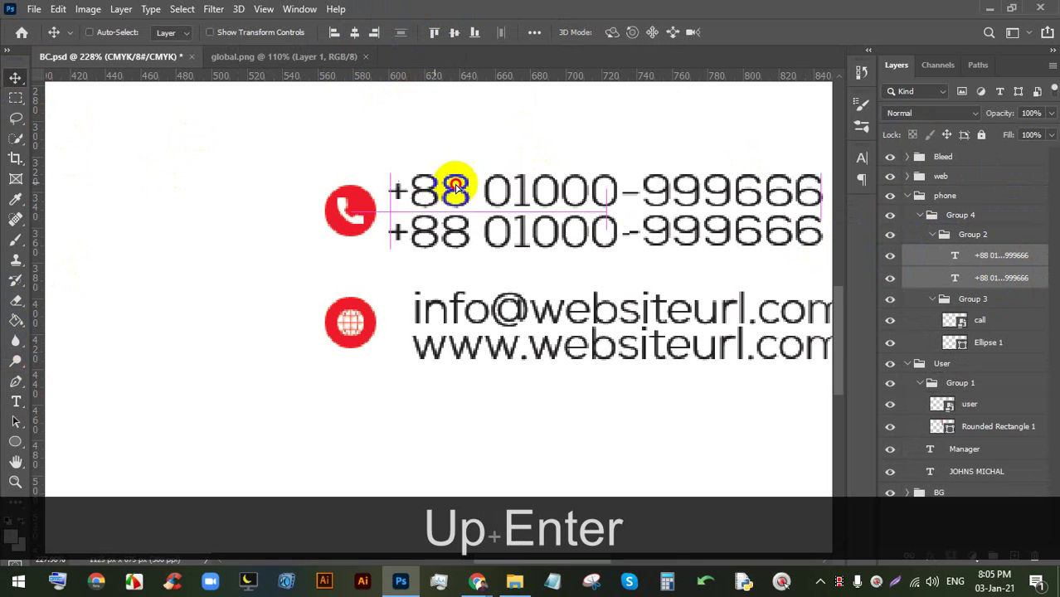
pyautogui.moveTo(424, 184)
pyautogui.mouseDown()
pyautogui.moveTo(480, 183)
pyautogui.moveTo(455, 187)
pyautogui.moveTo(444, 176)
pyautogui.moveTo(437, 188)
pyautogui.mouseUp()
pyautogui.hotkey('ctrl', '0')
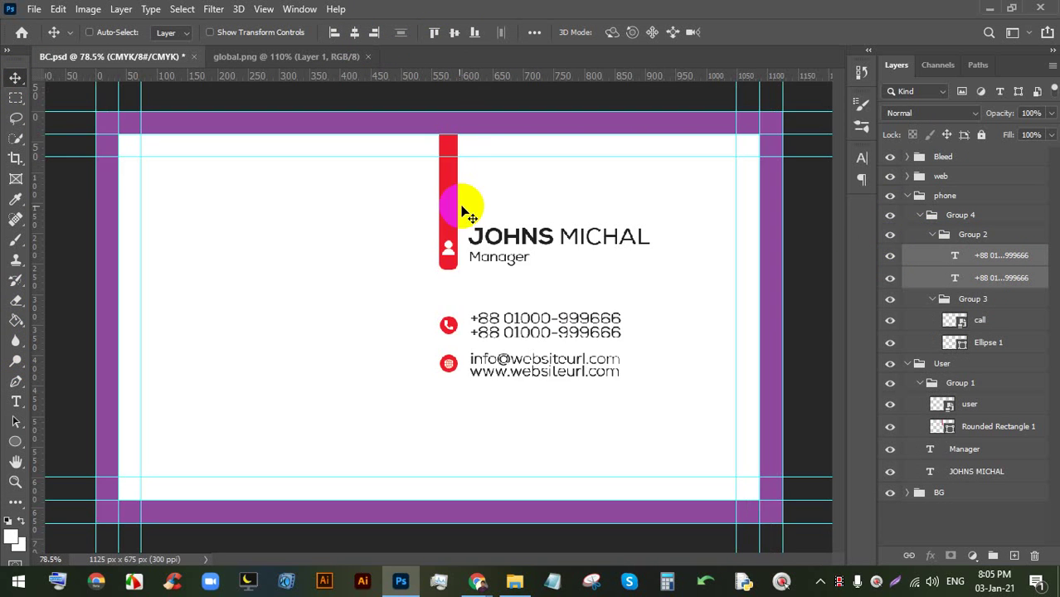
pyautogui.scroll(3, 473, 365)
pyautogui.hotkey('ctrl', 's')
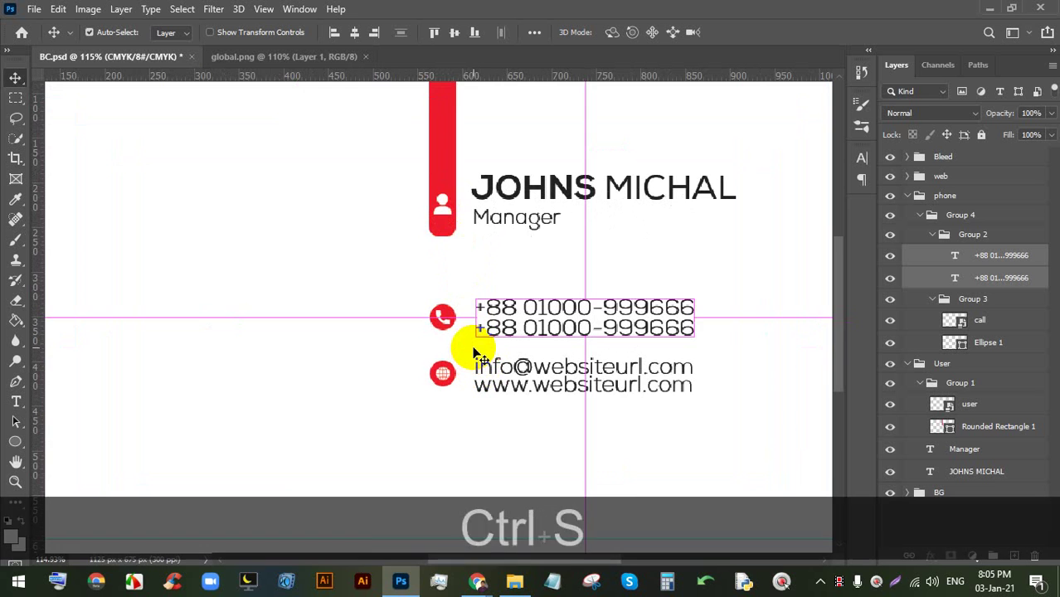
pyautogui.hotkey('ctrl', 's')
pyautogui.hotkey('ctrl', 's')
pyautogui.hotkey('ctrl', 's')
pyautogui.hotkey('ctrl', 's')
# - Duplicate the red globe circle from the web group and place the copy just below it
pyautogui.scroll(2, 554, 440)
pyautogui.press('space')
pyautogui.moveTo(517, 323); pyautogui.dragTo(516, 230)
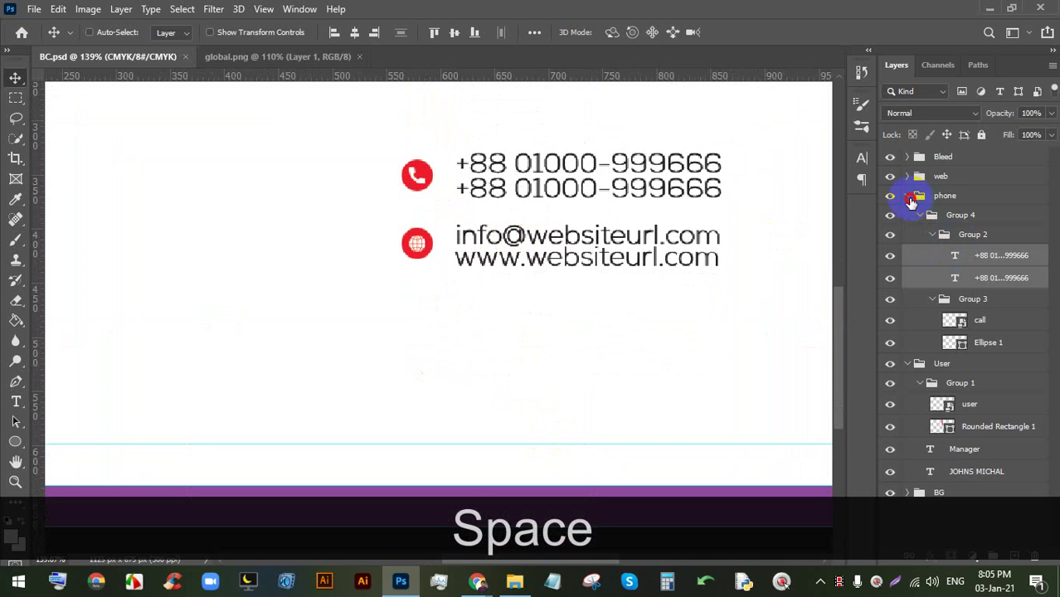
pyautogui.click(910, 198)
pyautogui.click(907, 176)
pyautogui.click(952, 243)
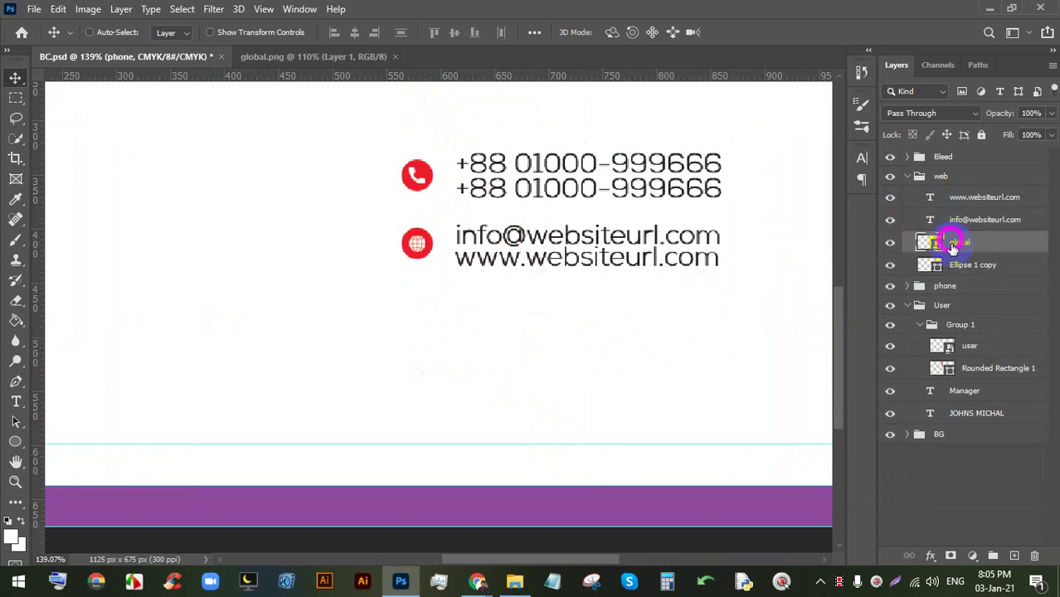
pyautogui.click(954, 264)
pyautogui.click(892, 267)
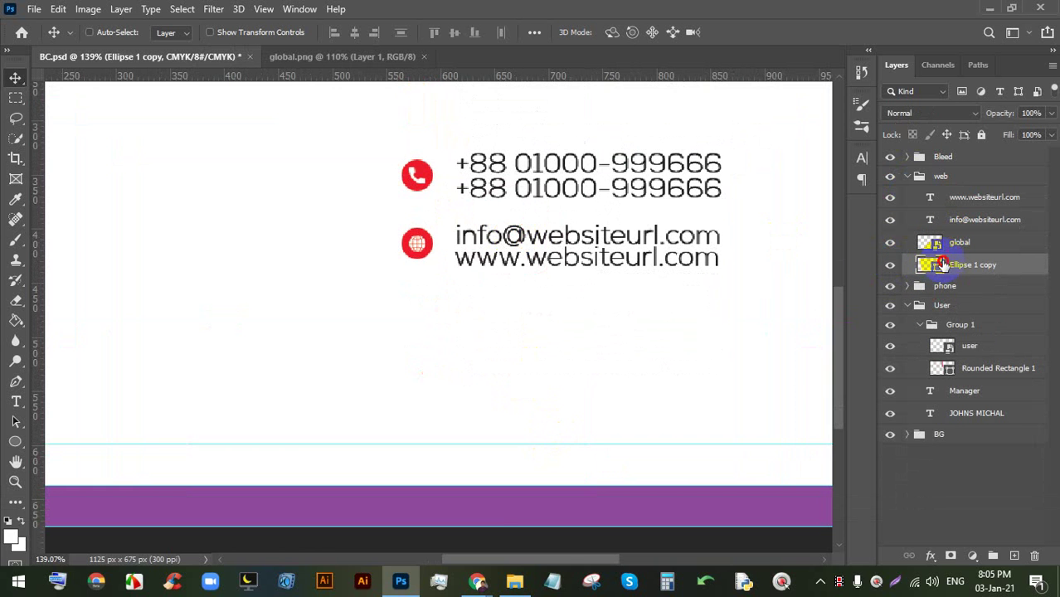
pyautogui.moveTo(419, 316); pyautogui.dragTo(423, 342)
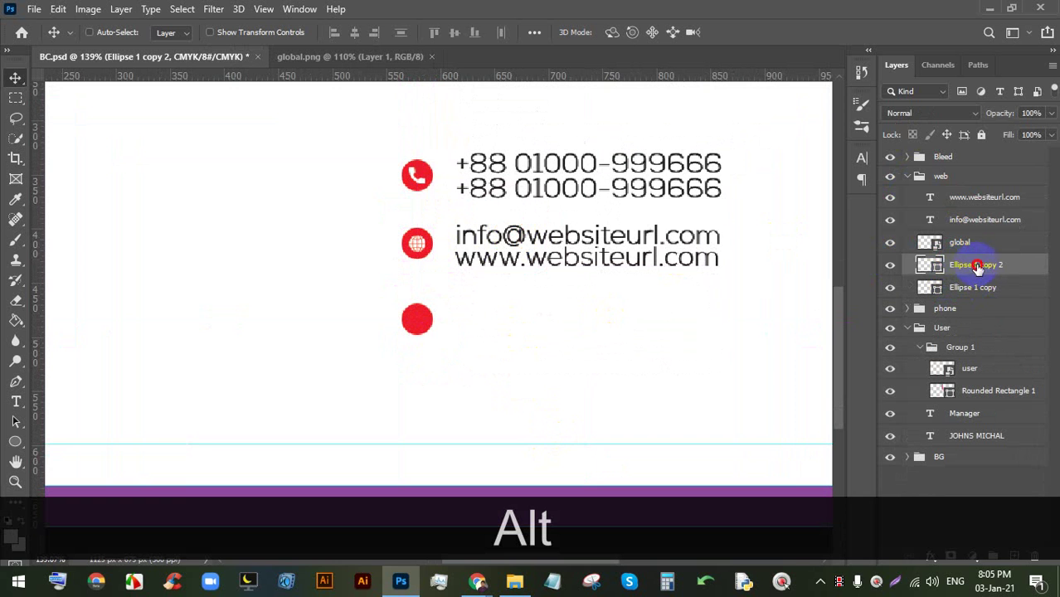
# - Move the circle copy out of the web group into its own group named 'location'
pyautogui.moveTo(978, 266); pyautogui.dragTo(950, 181)
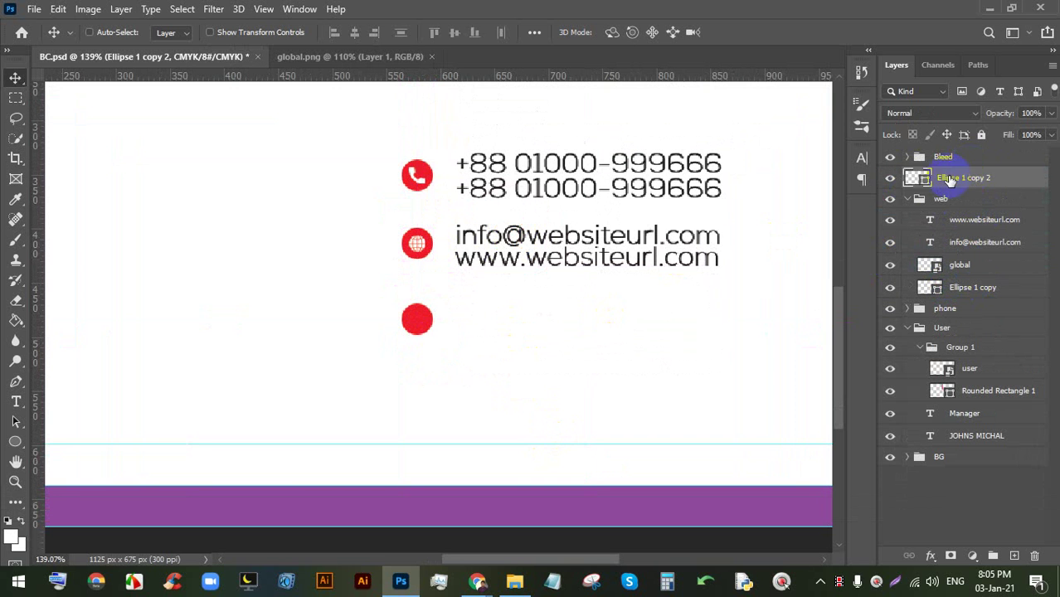
pyautogui.click(913, 179)
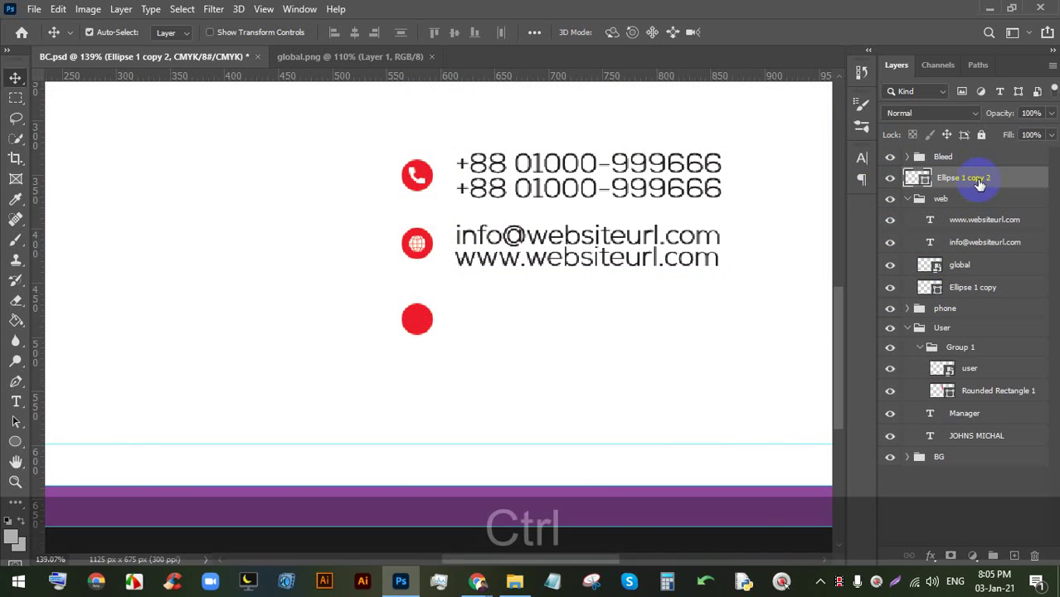
pyautogui.hotkey('ctrl', 'g')
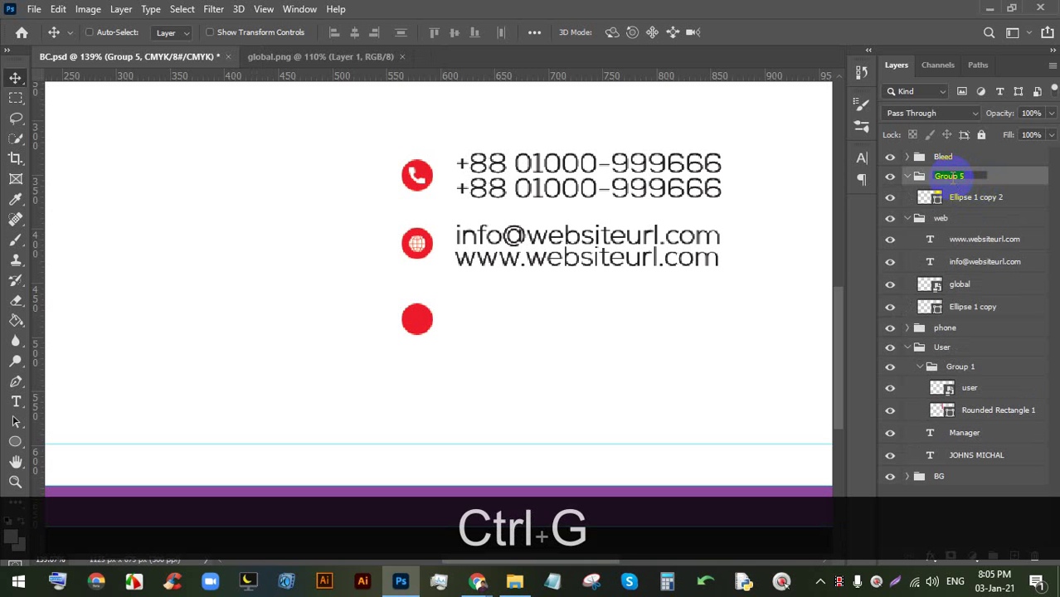
pyautogui.write('location')
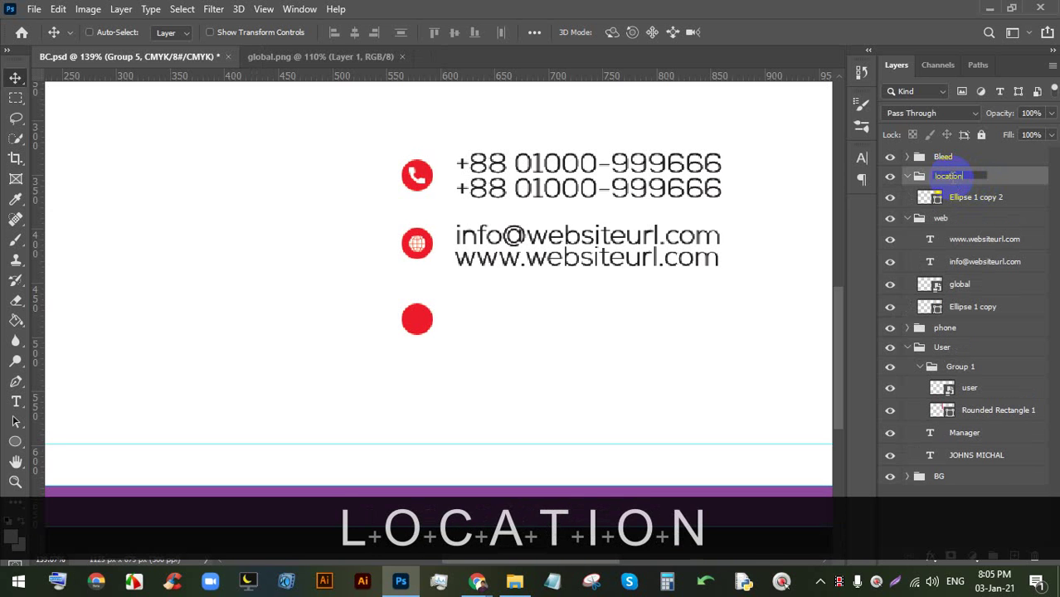
pyautogui.press('Return')
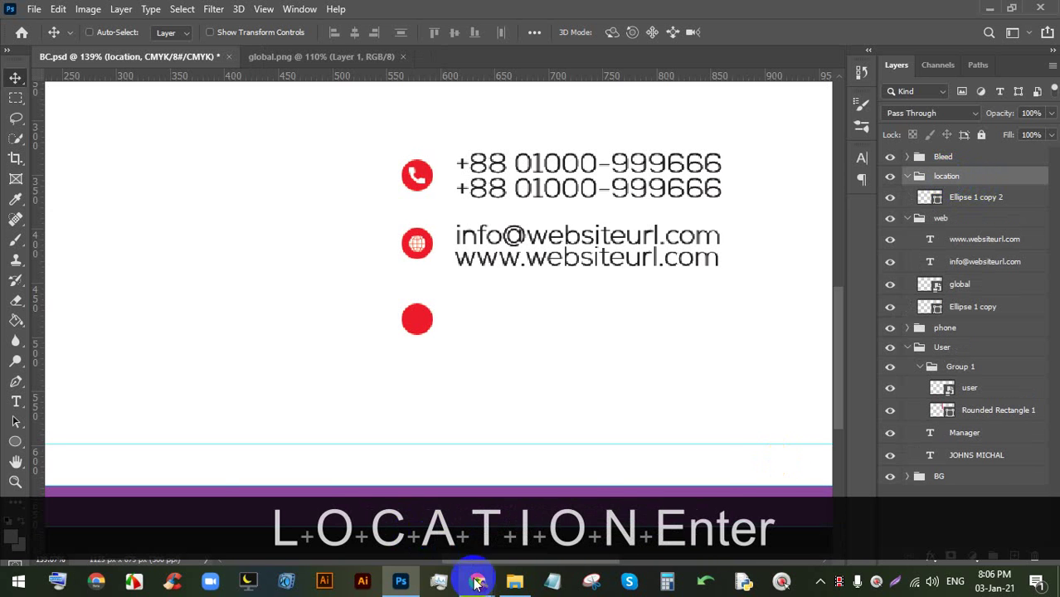
# - Switch to the browser window and hide the screen-sharing notice
pyautogui.click(475, 579)
pyautogui.click(416, 512)
pyautogui.click(668, 542)
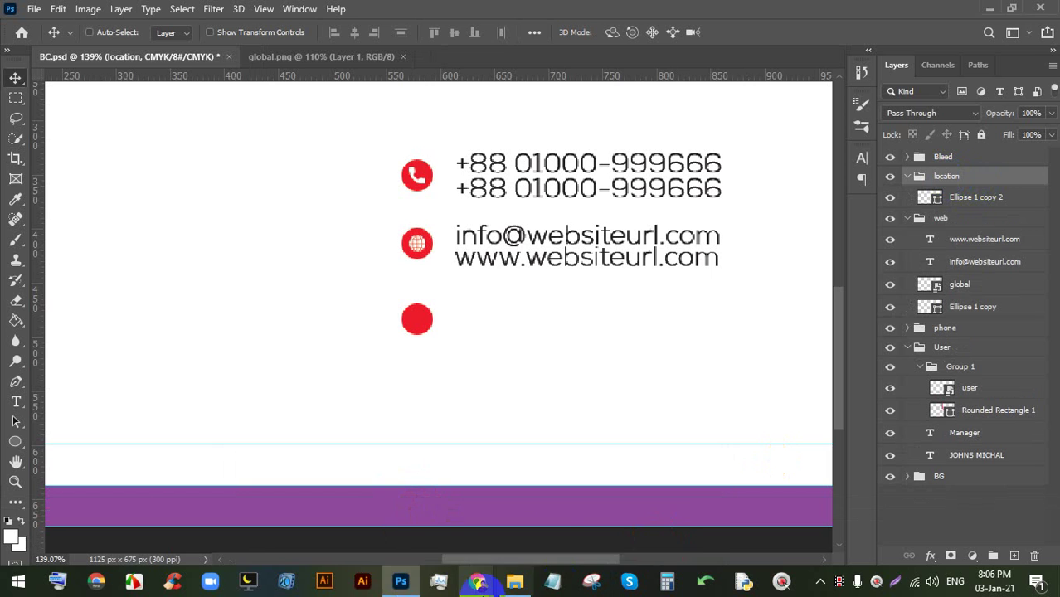
# - Close the Flaticon popups and globe detail view, then search for 'location' icons
pyautogui.moveTo(475, 579)
pyautogui.click(330, 514)
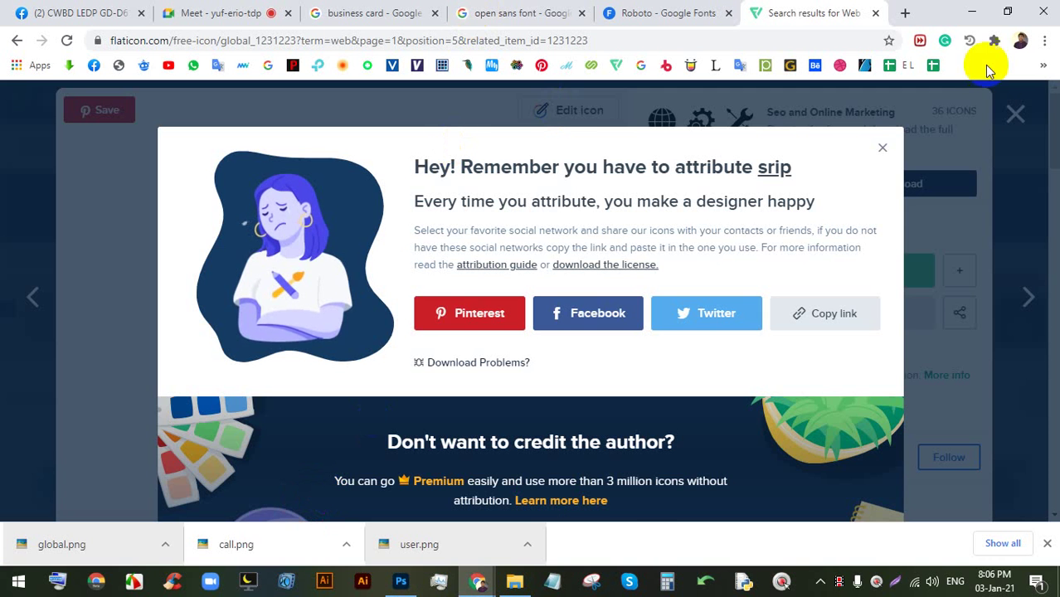
pyautogui.click(1016, 111)
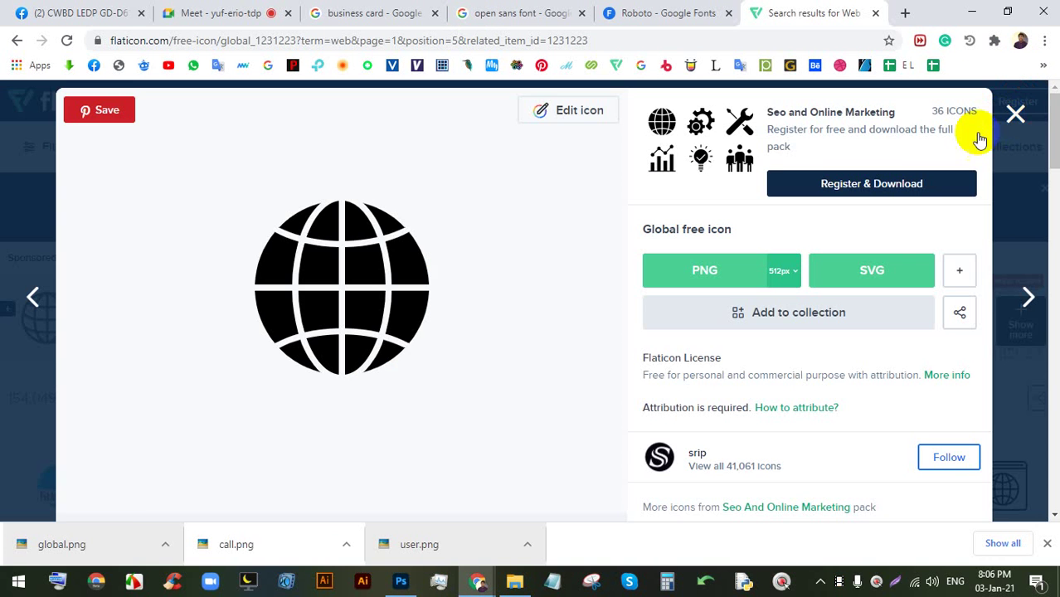
pyautogui.click(1016, 113)
pyautogui.write('location')
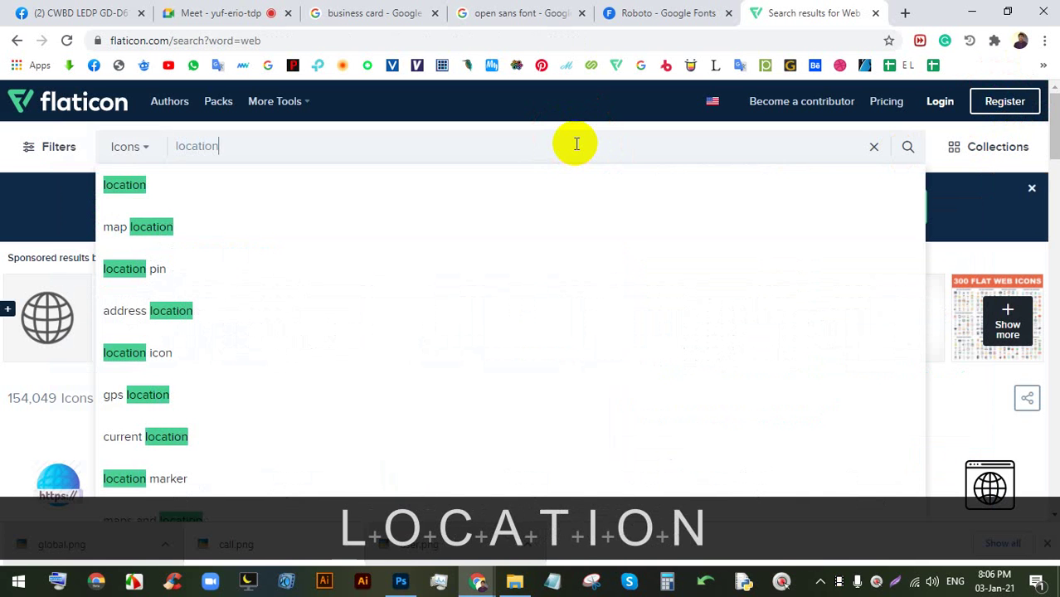
pyautogui.press('Return')
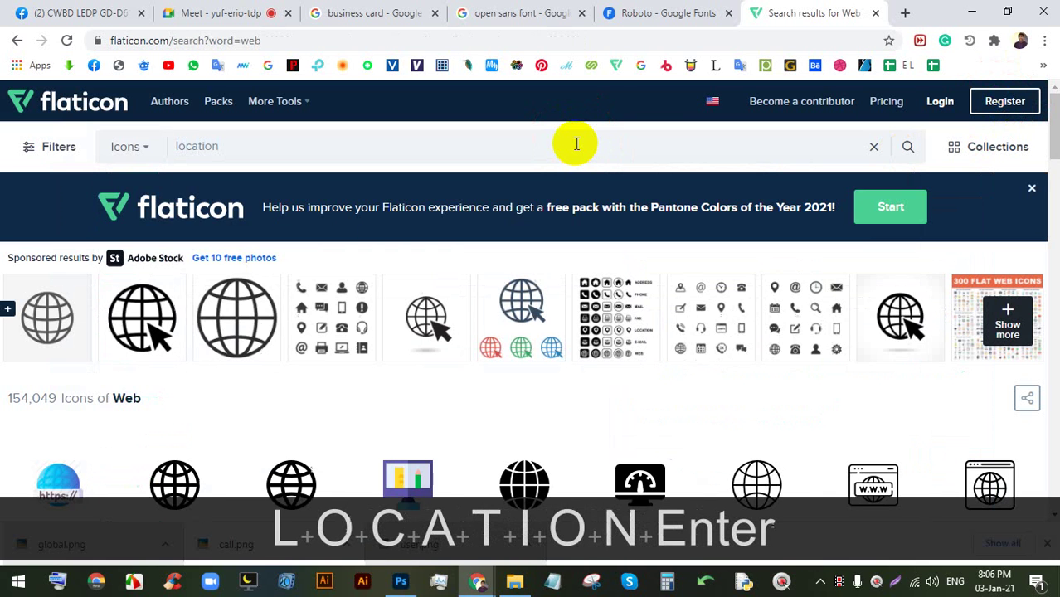
# - Download the black map pin icon as a free PNG and drag it into BC.psd
pyautogui.click(729, 14)
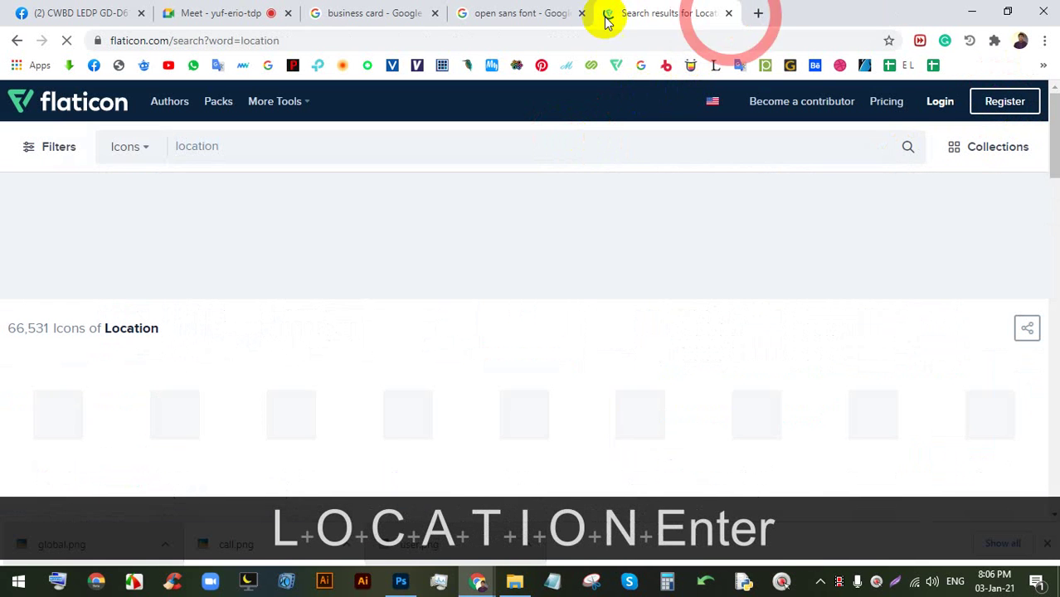
pyautogui.click(582, 13)
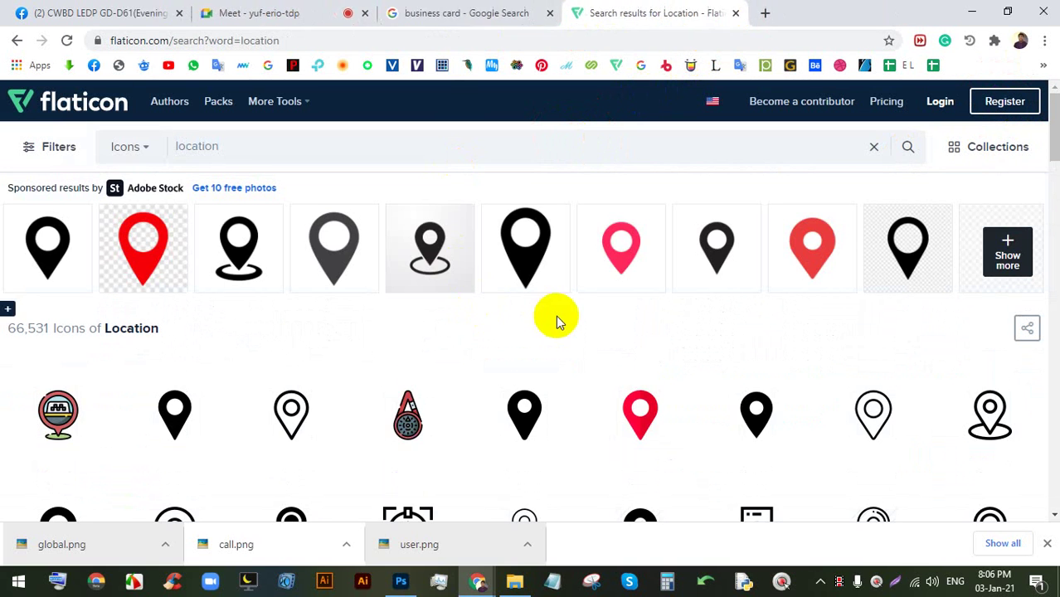
pyautogui.scroll(-3, 554, 317)
pyautogui.click(155, 207)
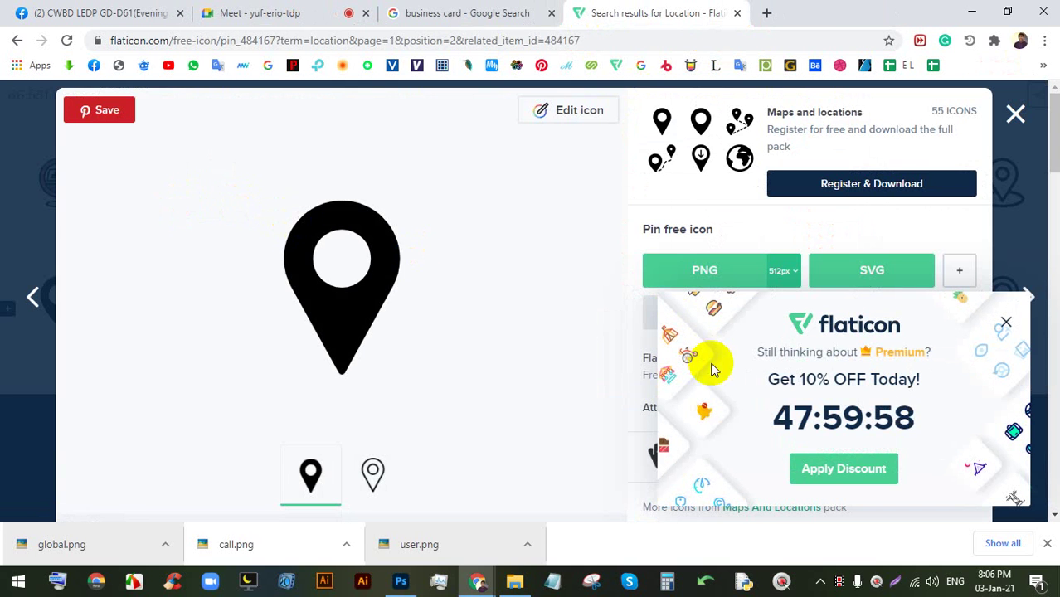
pyautogui.click(705, 271)
pyautogui.click(618, 264)
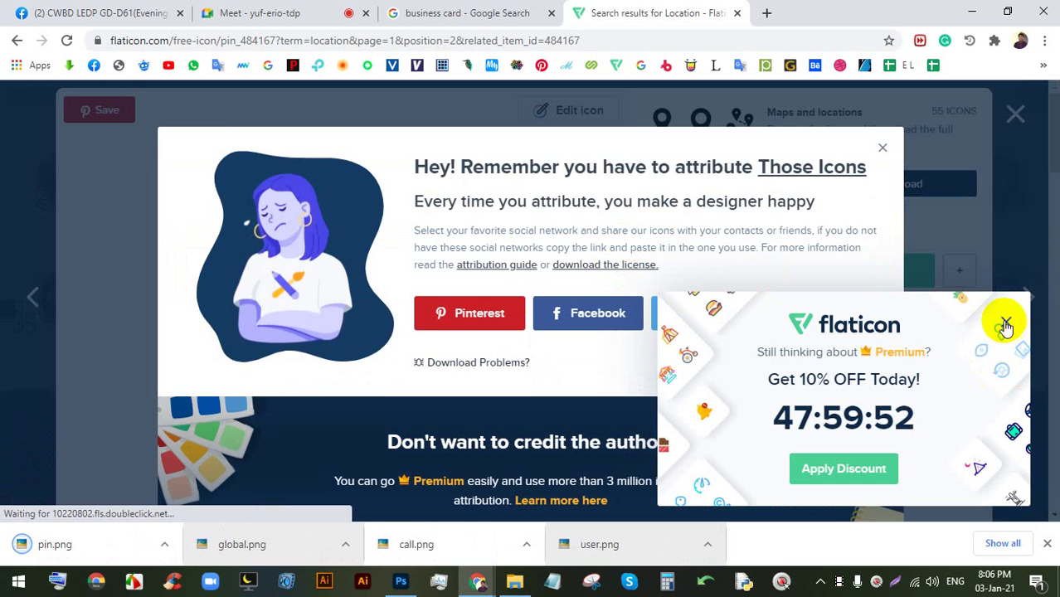
pyautogui.click(1005, 324)
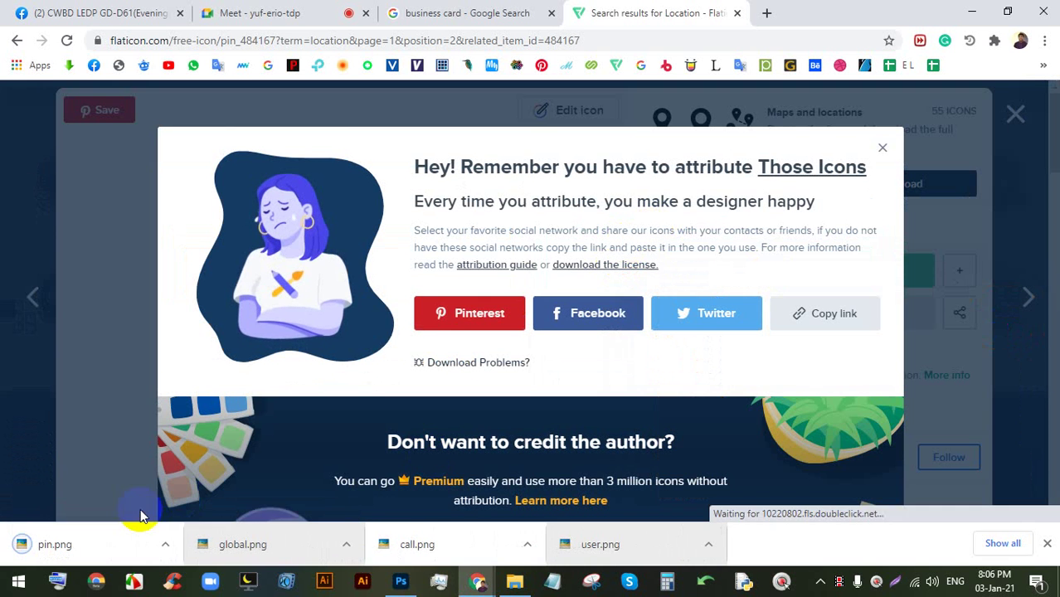
pyautogui.click(397, 585)
pyautogui.moveTo(391, 595); pyautogui.dragTo(492, 341)
# - Shrink the placed pin and move it onto the third red circle
pyautogui.scroll(-5, 498, 293)
pyautogui.moveTo(444, 180); pyautogui.dragTo(467, 370)
pyautogui.scroll(5, 466, 422)
pyautogui.scroll(4, 467, 424)
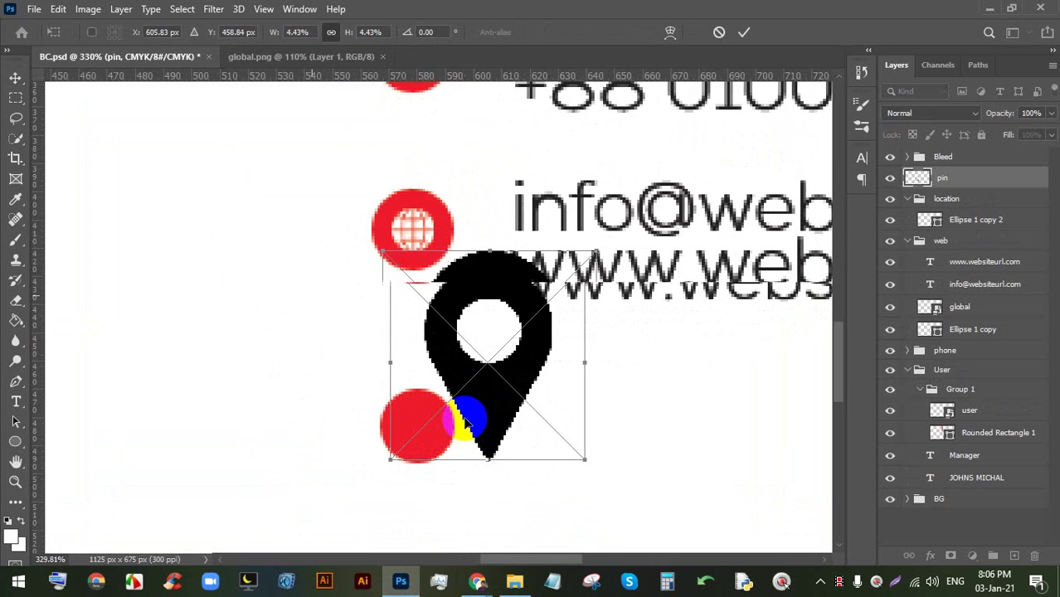
pyautogui.moveTo(493, 239); pyautogui.dragTo(485, 351)
pyautogui.moveTo(486, 390); pyautogui.dragTo(423, 411)
# - Fine-tune the pin's size inside the circle, commit it, and move it into the location group
pyautogui.scroll(3, 418, 437)
pyautogui.scroll(1, 418, 437)
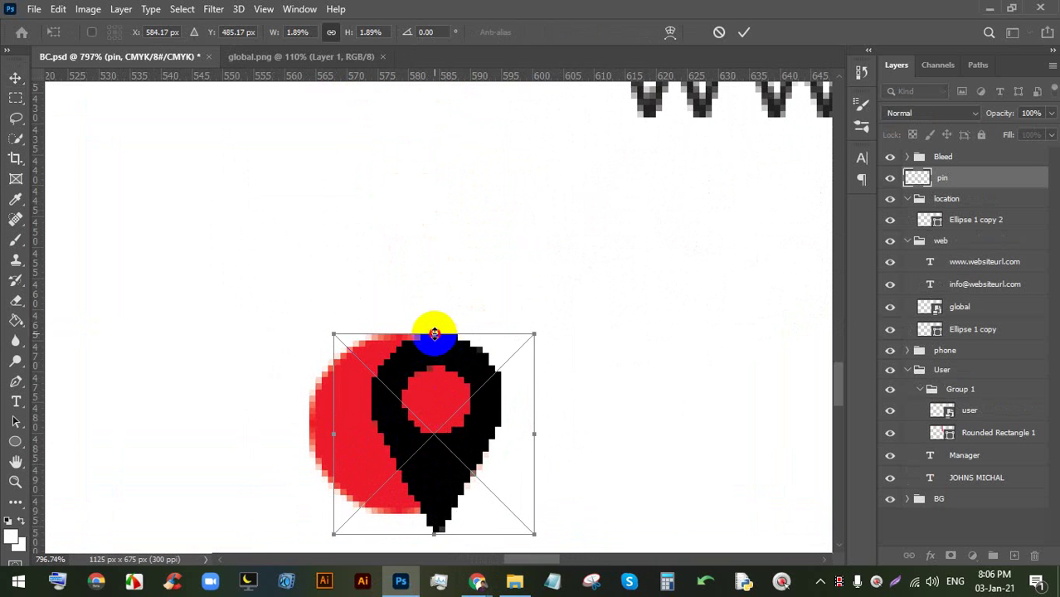
pyautogui.moveTo(434, 333); pyautogui.dragTo(384, 403)
pyautogui.scroll(-2, 384, 403)
pyautogui.scroll(2, 385, 402)
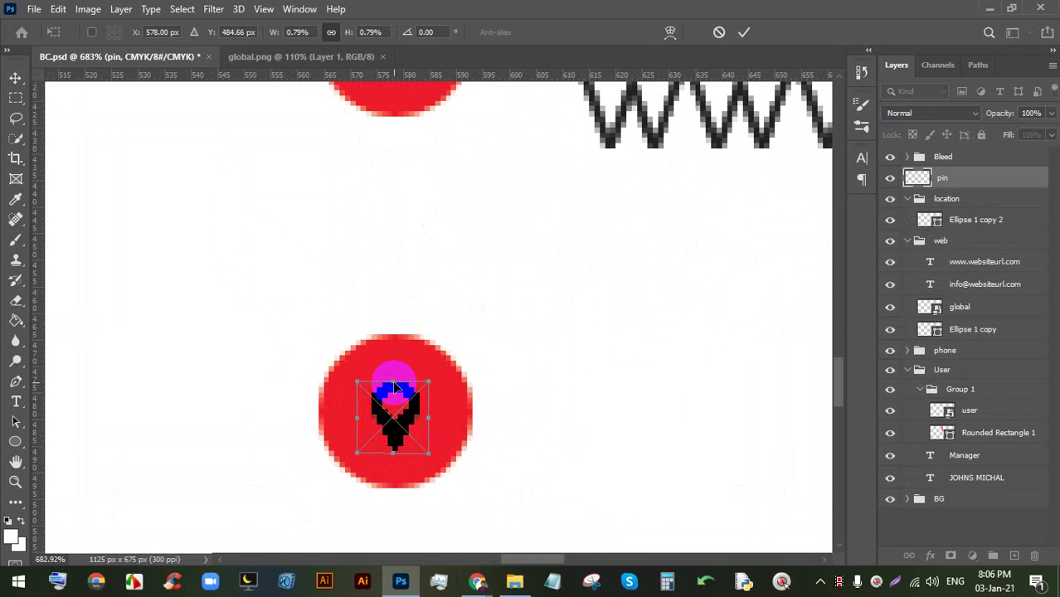
pyautogui.moveTo(394, 380); pyautogui.dragTo(394, 372)
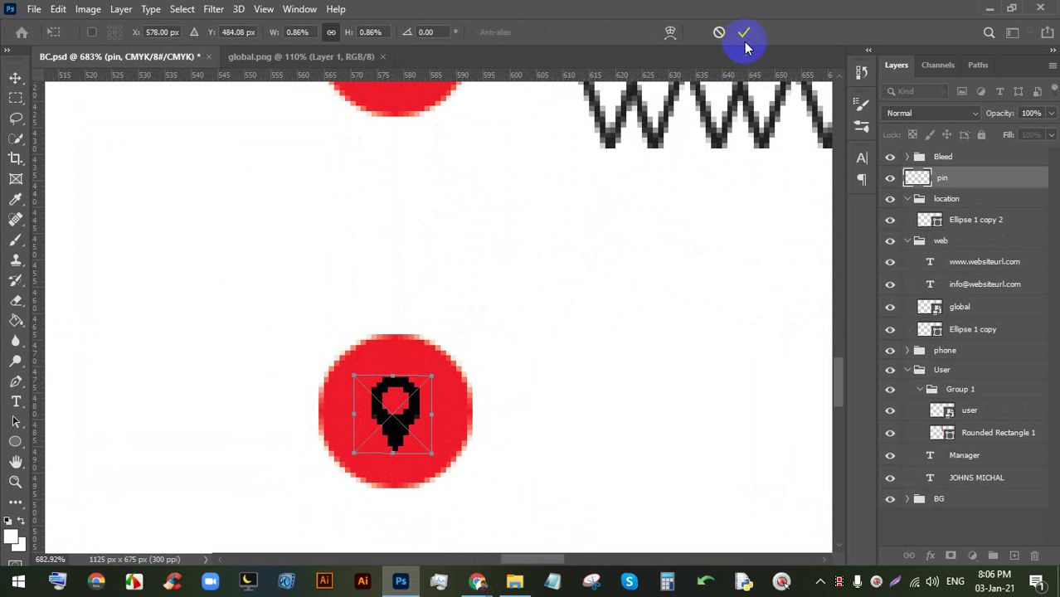
pyautogui.click(745, 31)
pyautogui.moveTo(976, 183); pyautogui.dragTo(965, 231)
# - Fill the pin white in its smart object contents and save it
pyautogui.doubleClick(929, 198)
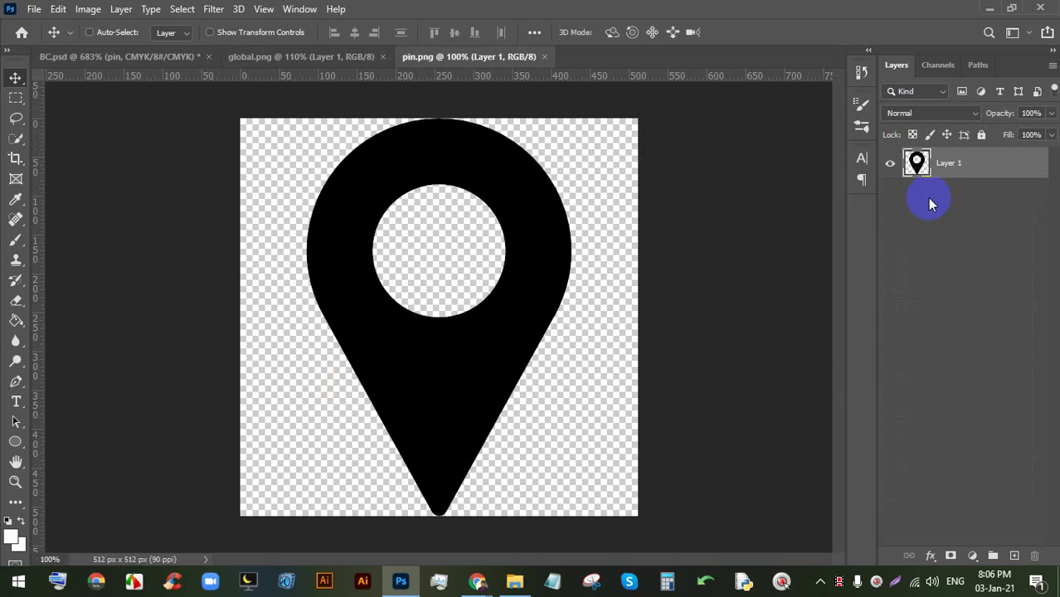
pyautogui.click(16, 321)
pyautogui.click(420, 178)
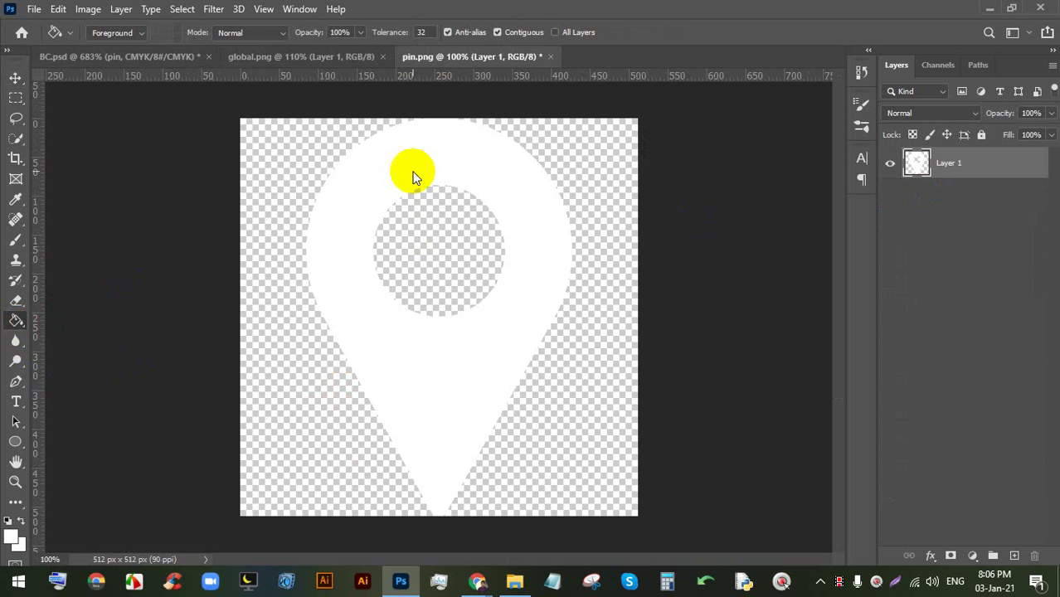
pyautogui.hotkey('ctrl', 's')
pyautogui.hotkey('ctrl', 's')
pyautogui.hotkey('ctrl', 's')
# - Back in BC.psd, add a placeholder text line to the right of the location circle
pyautogui.click(145, 57)
pyautogui.scroll(-6, 455, 265)
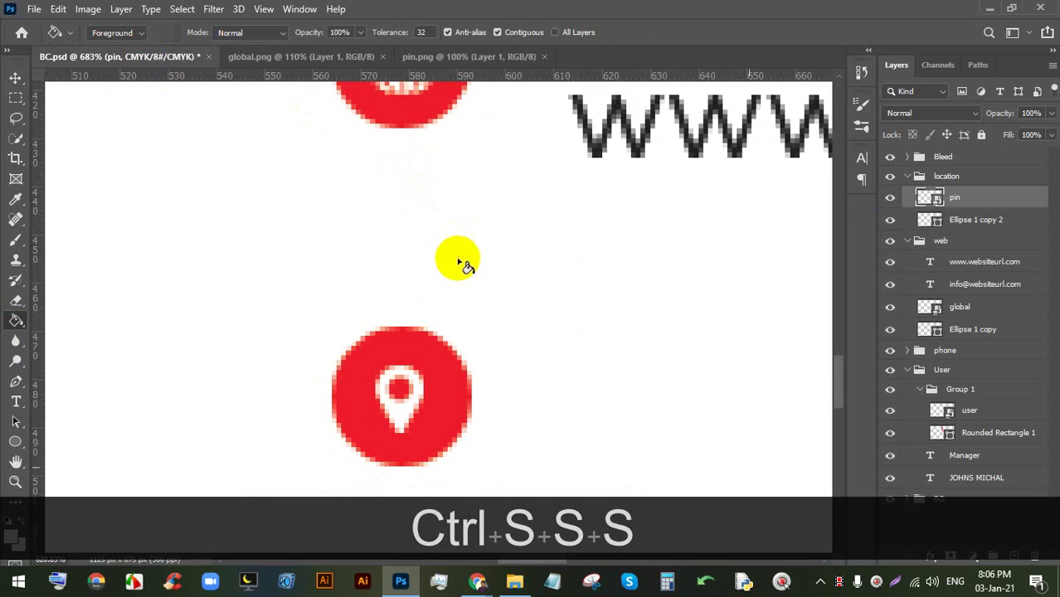
pyautogui.scroll(3, 531, 335)
pyautogui.moveTo(567, 284); pyautogui.dragTo(386, 278)
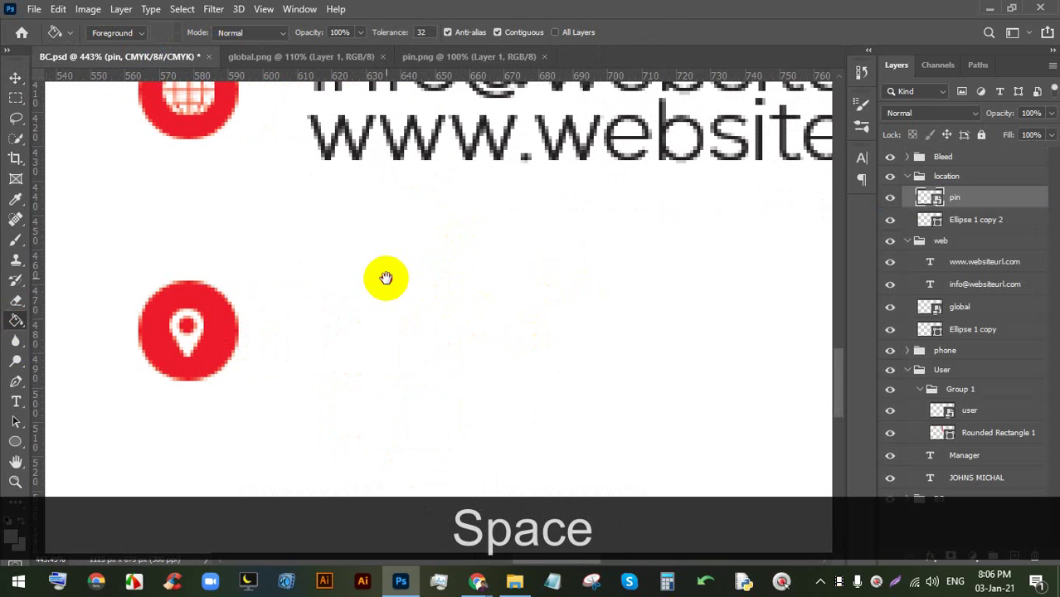
pyautogui.click(17, 404)
pyautogui.click(313, 297)
pyautogui.moveTo(372, 331); pyautogui.dragTo(643, 356)
# - Left-align the placeholder text, place it beside the location circle, and select it
pyautogui.click(550, 32)
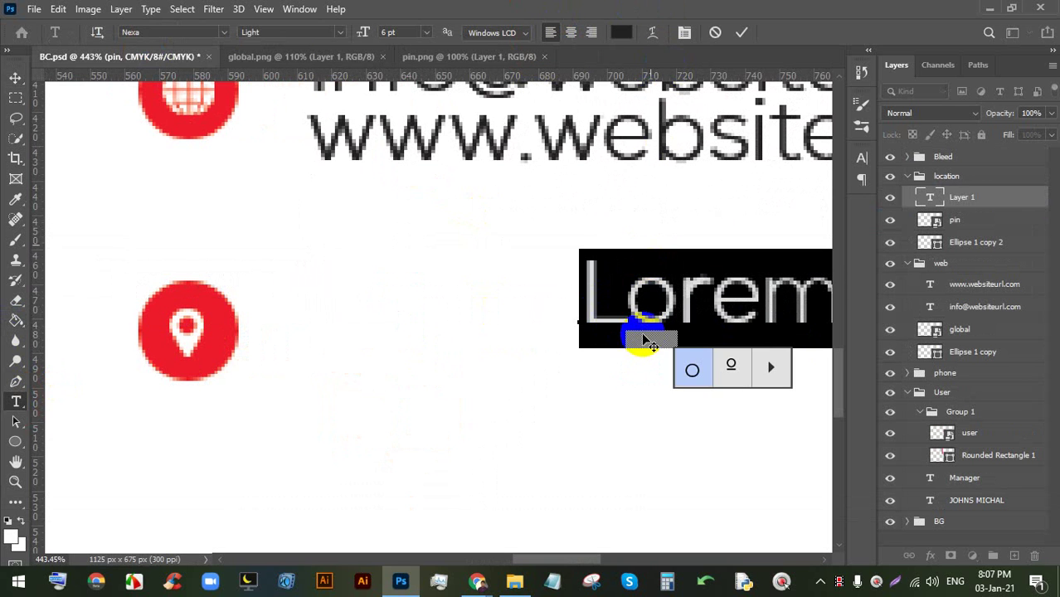
pyautogui.moveTo(608, 374); pyautogui.dragTo(344, 378)
pyautogui.doubleClick(361, 302)
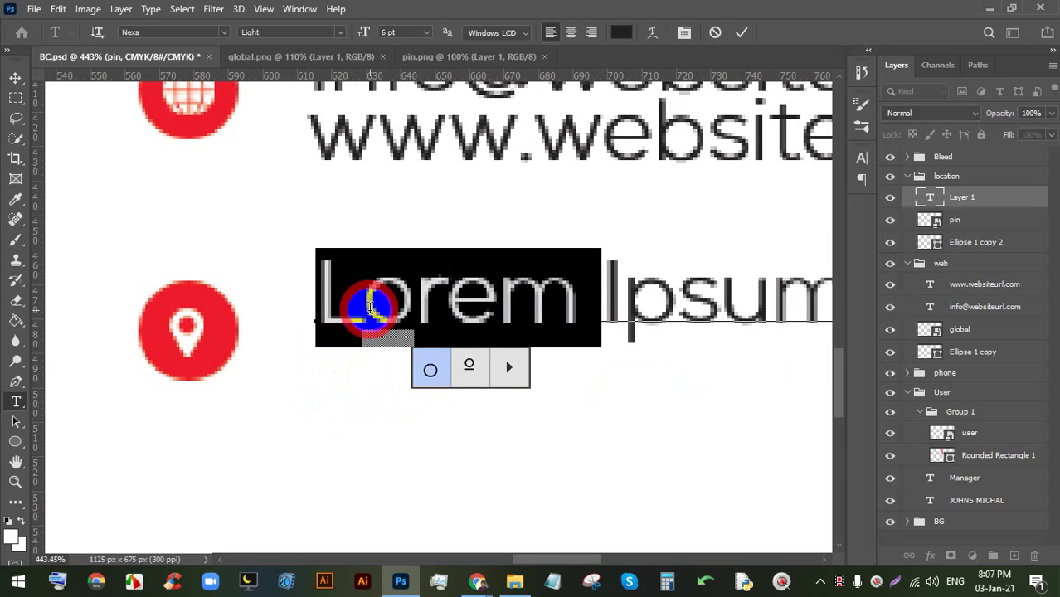
pyautogui.tripleClick(562, 301)
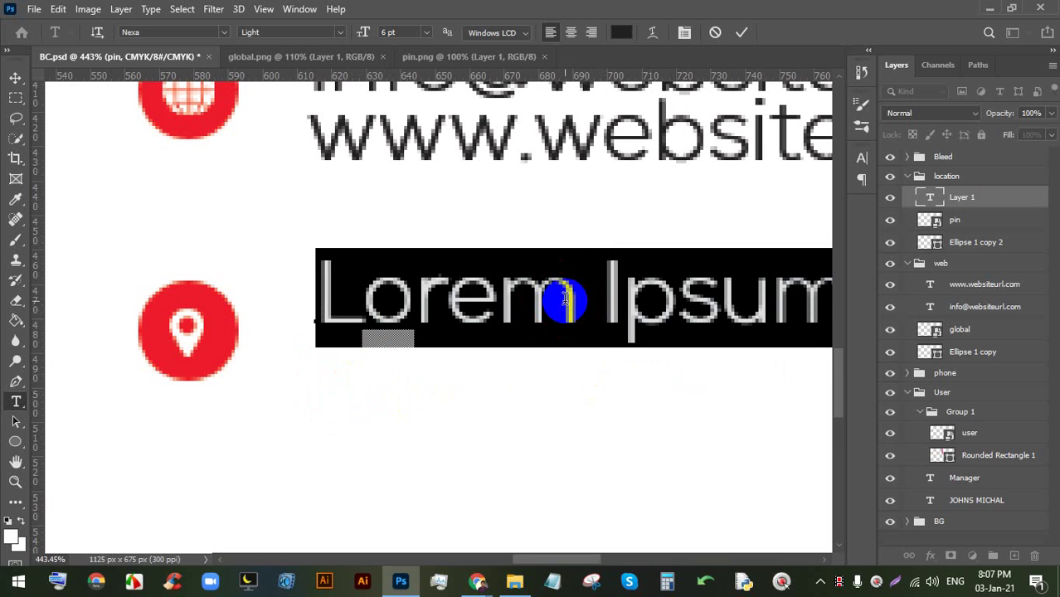
pyautogui.write('6.00')
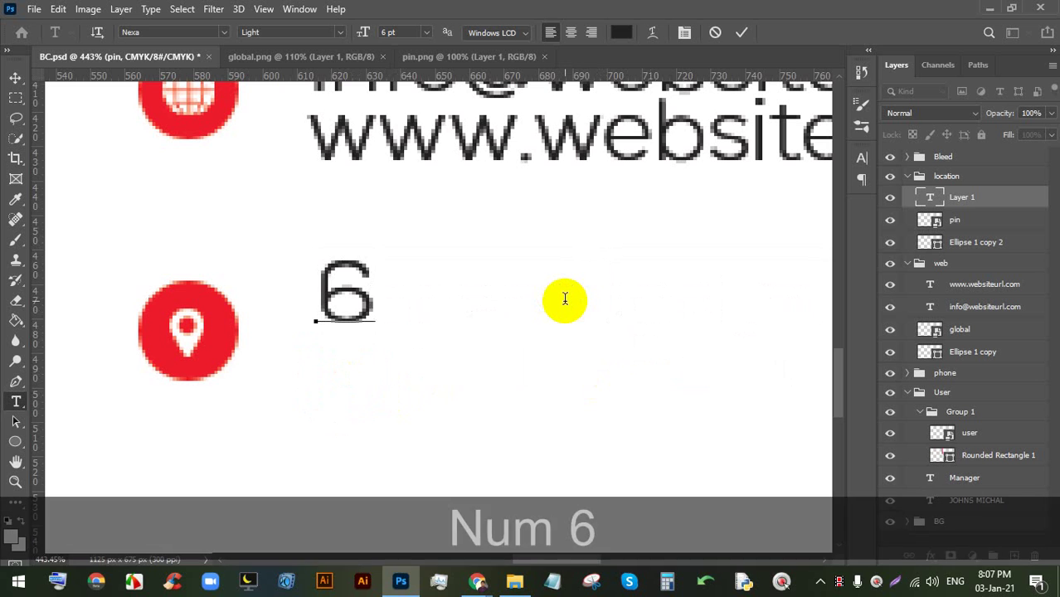
pyautogui.press('BackSpace')
pyautogui.press('BackSpace')
pyautogui.press('BackSpace')
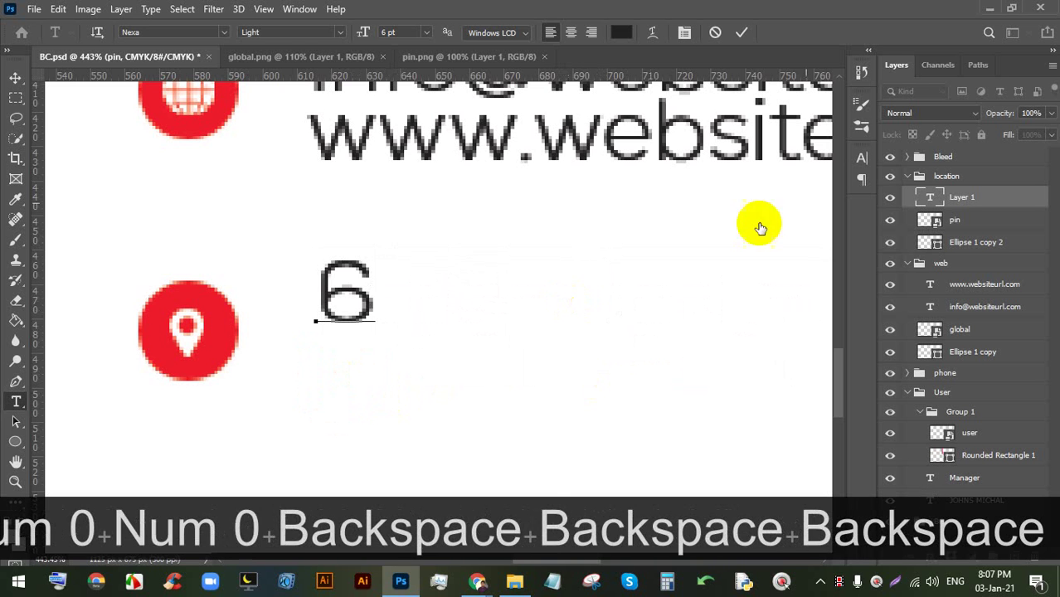
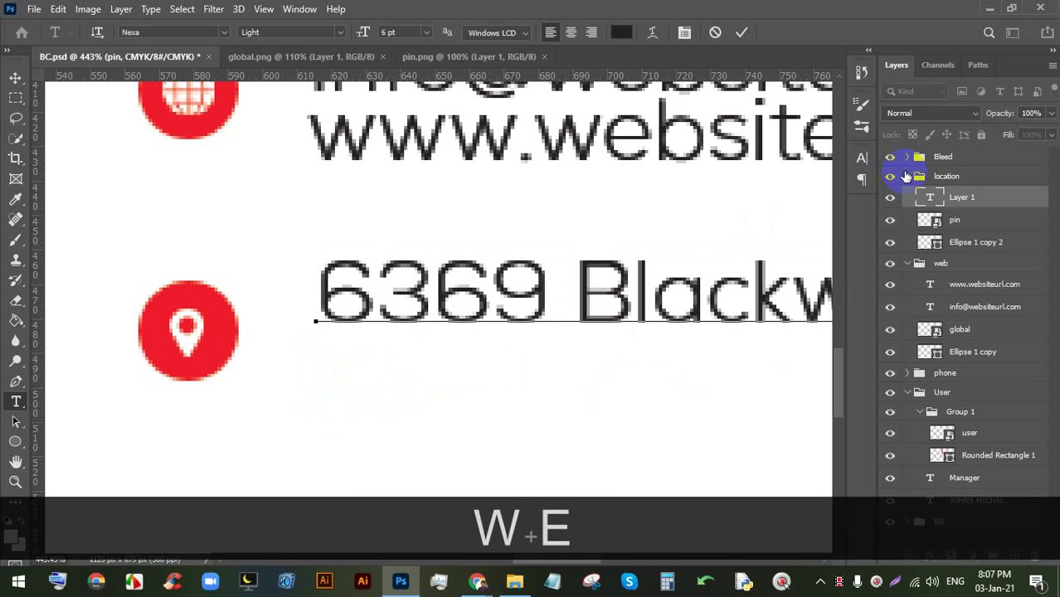
pyautogui.scroll(-3, 627, 232)
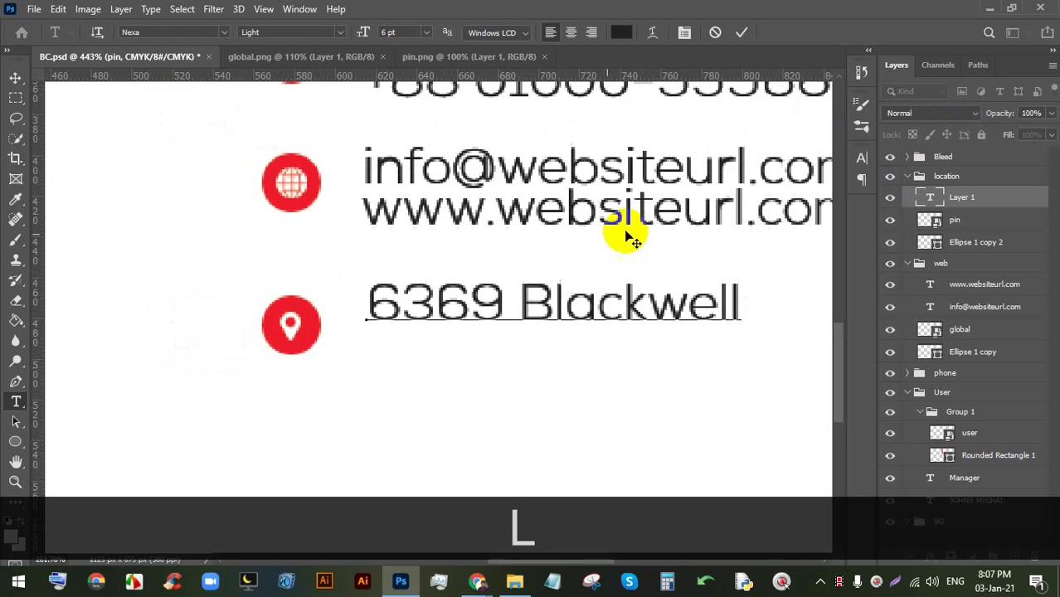
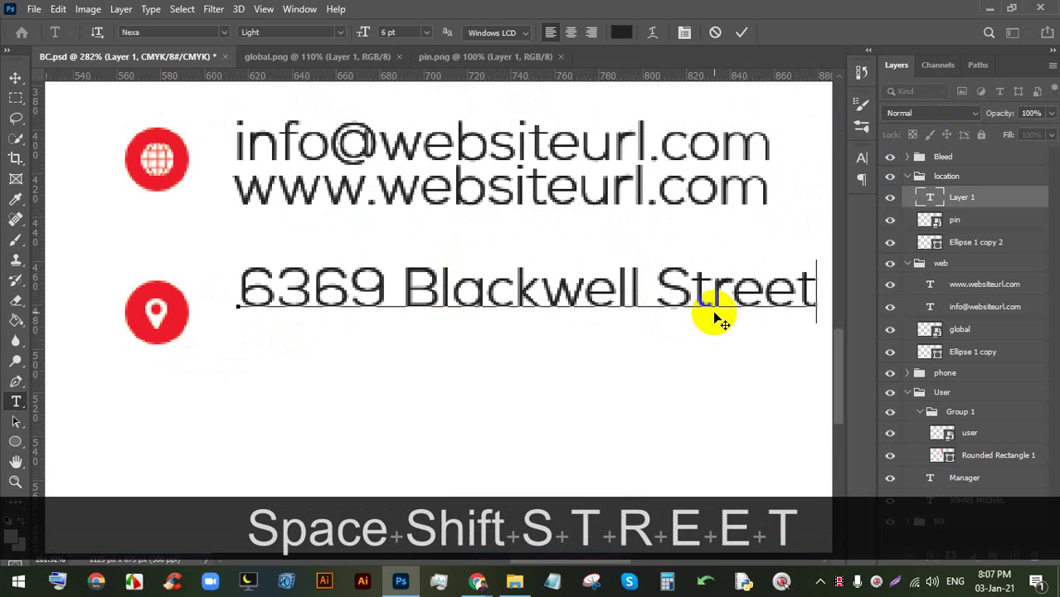
# - Add the second line 'Fairbriks, AK. 7199' and commit the address text
pyautogui.press('Return')
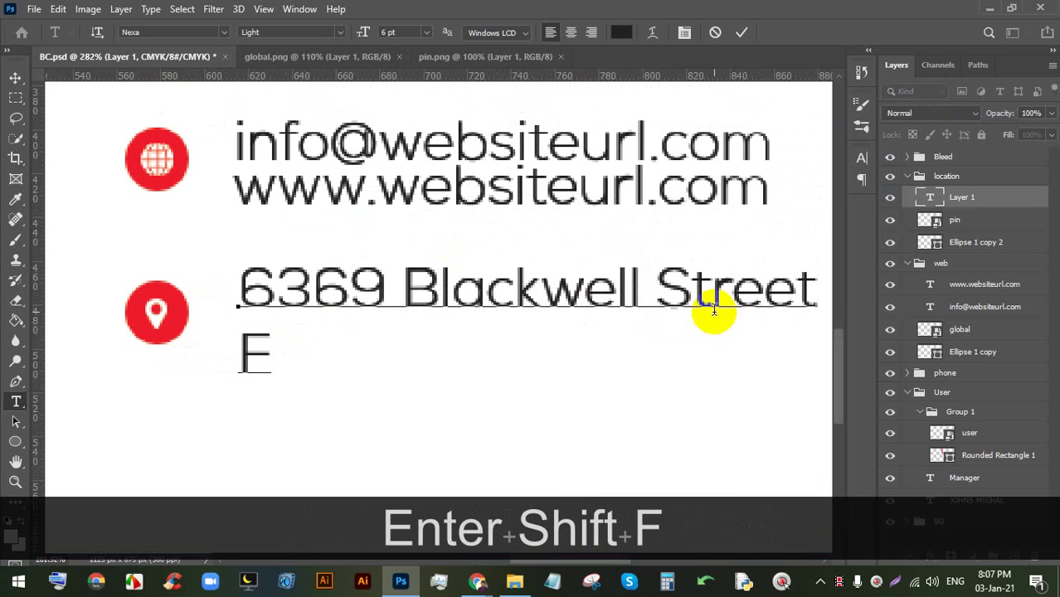
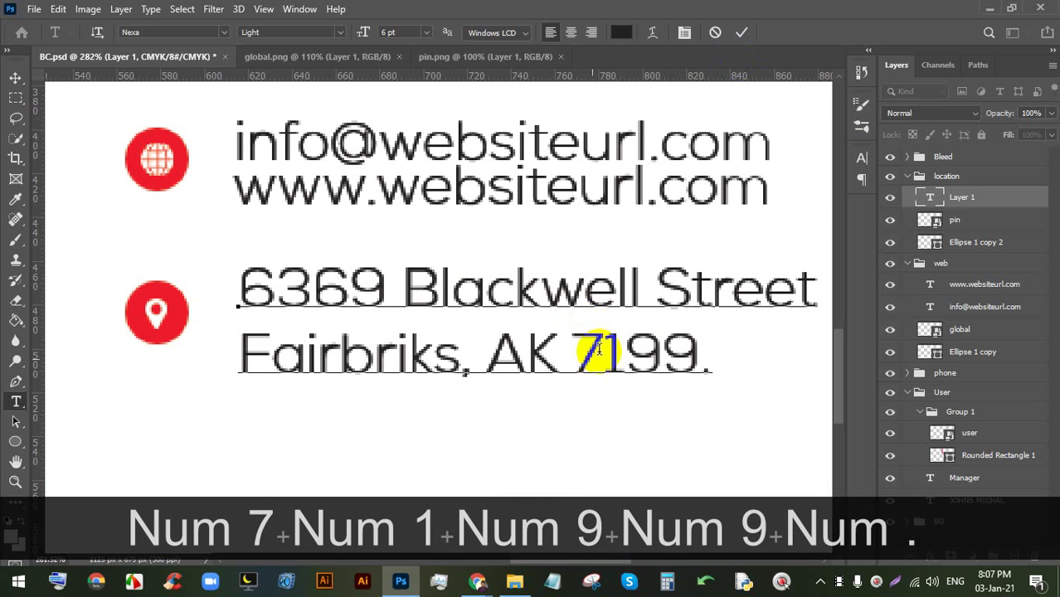
pyautogui.click(553, 368)
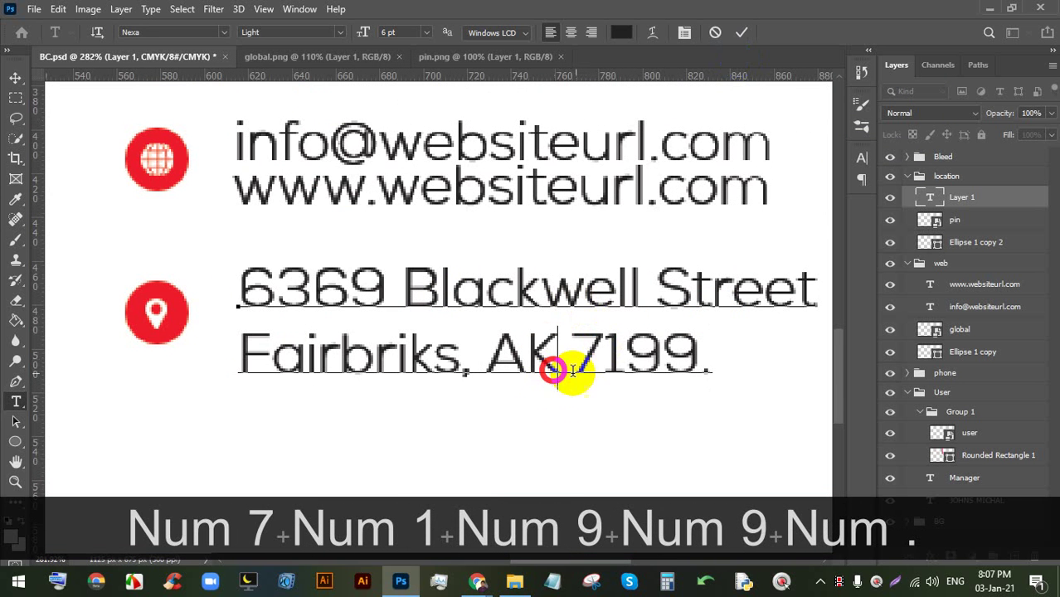
pyautogui.write('.')
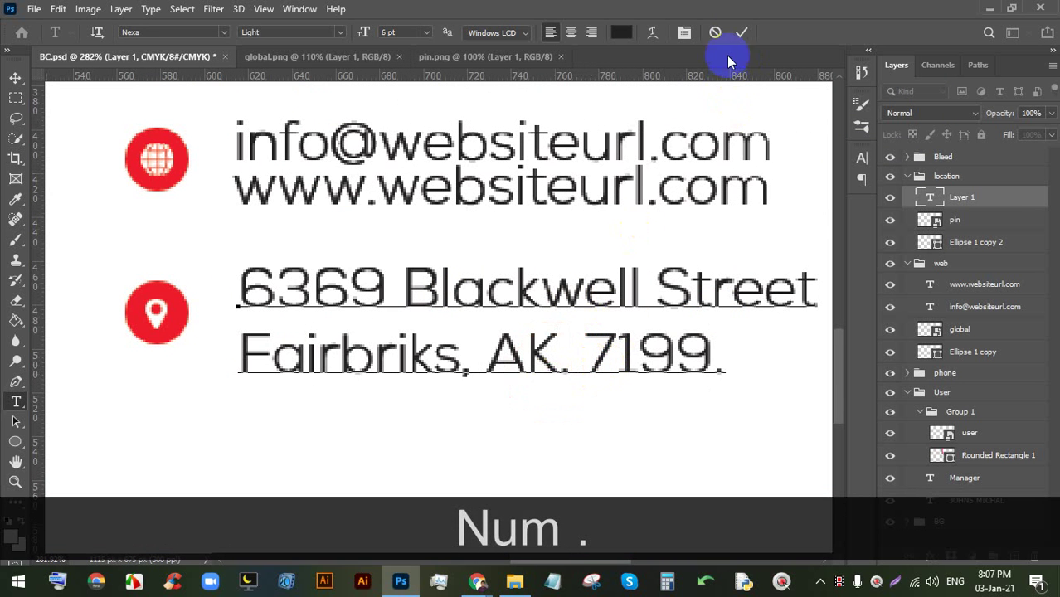
pyautogui.click(742, 31)
pyautogui.scroll(-5, 518, 436)
# - Nudge the address text 4 px lower beside the pin
pyautogui.scroll(3, 446, 430)
pyautogui.scroll(-6, 424, 379)
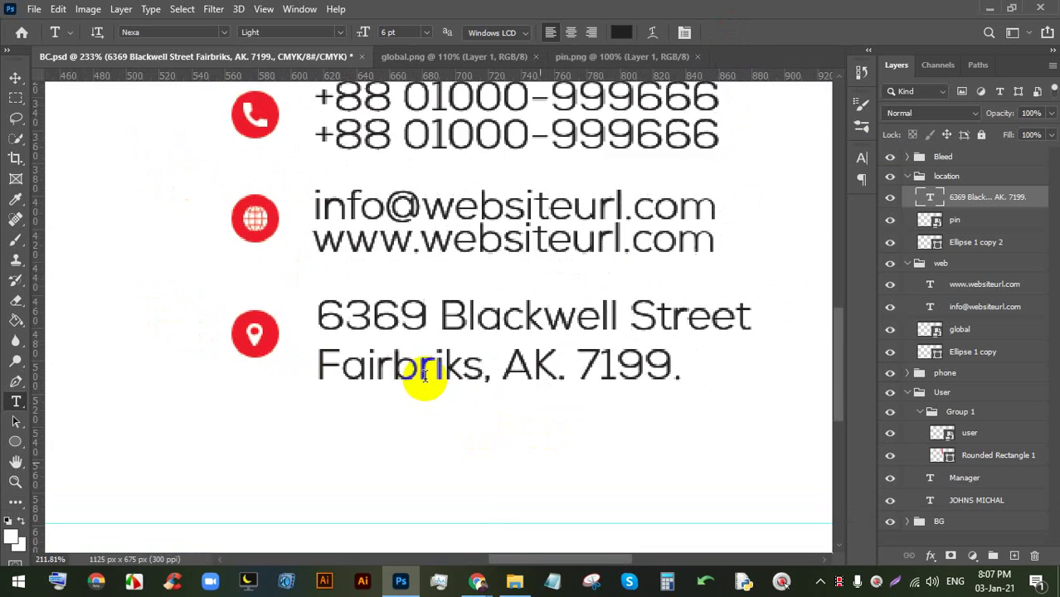
pyautogui.scroll(-2, 401, 370)
pyautogui.press('ctrl')
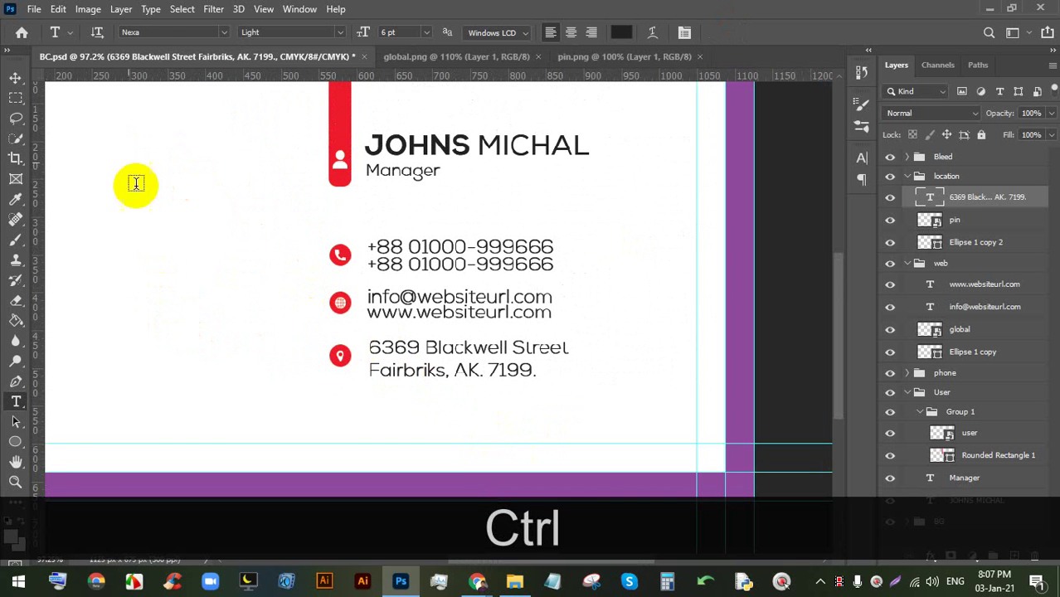
pyautogui.click(15, 78)
pyautogui.scroll(3, 402, 357)
pyautogui.moveTo(402, 308)
pyautogui.mouseDown()
pyautogui.moveTo(397, 315)
pyautogui.moveTo(402, 308)
pyautogui.mouseUp()
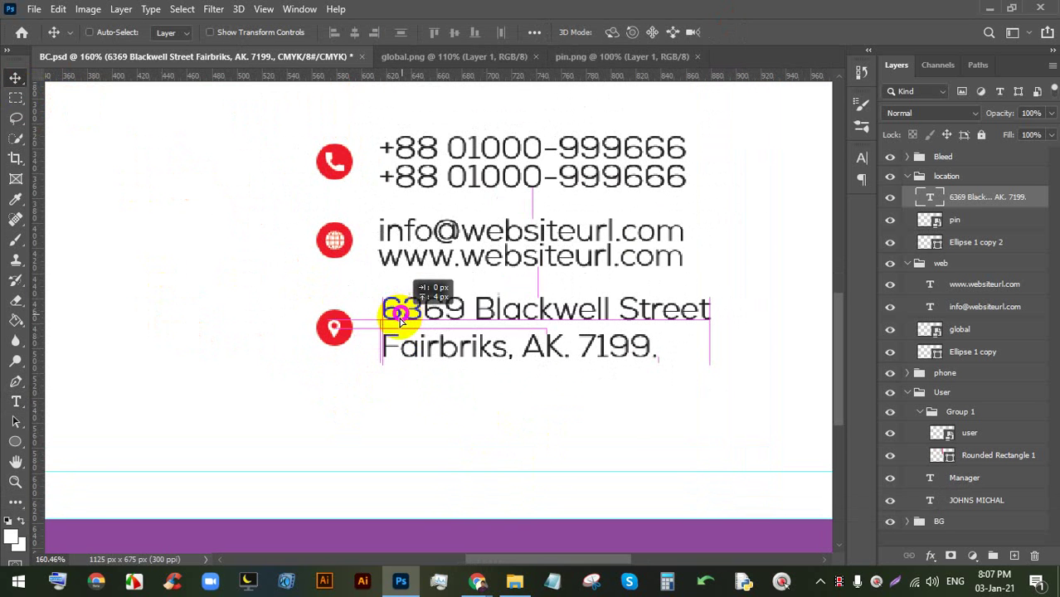
pyautogui.scroll(-4, 397, 355)
pyautogui.scroll(-1, 398, 357)
pyautogui.scroll(1, 407, 361)
# - Save BC.psd and pan to the card's empty left side with the Type tool ready
pyautogui.hotkey('ctrl', 's')
pyautogui.hotkey('ctrl', 's')
pyautogui.hotkey('ctrl', 's')
pyautogui.hotkey('ctrl', 's')
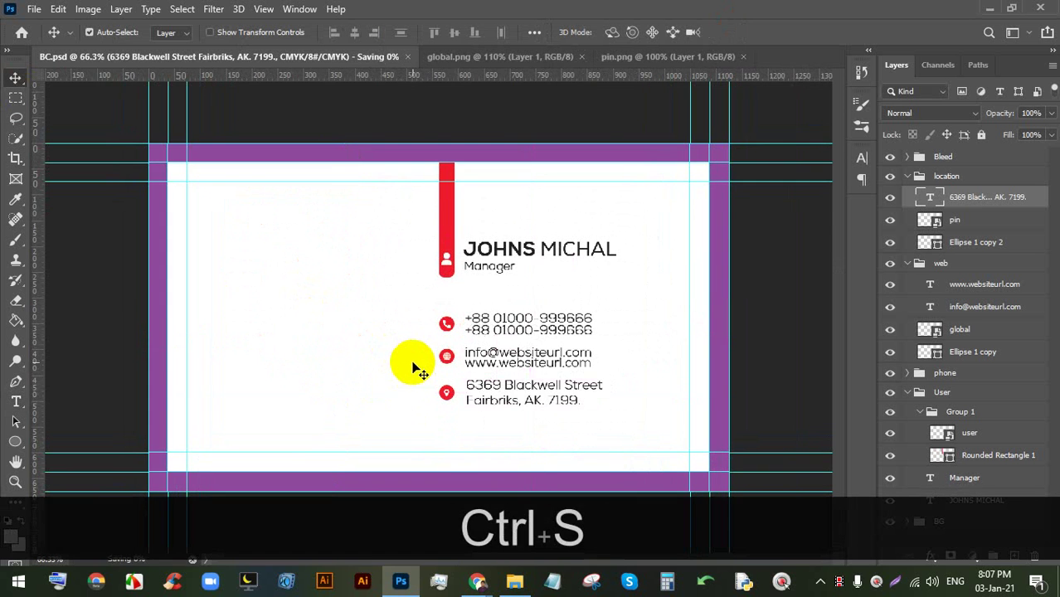
pyautogui.hotkey('ctrl', 's')
pyautogui.scroll(2, 297, 343)
pyautogui.press('space')
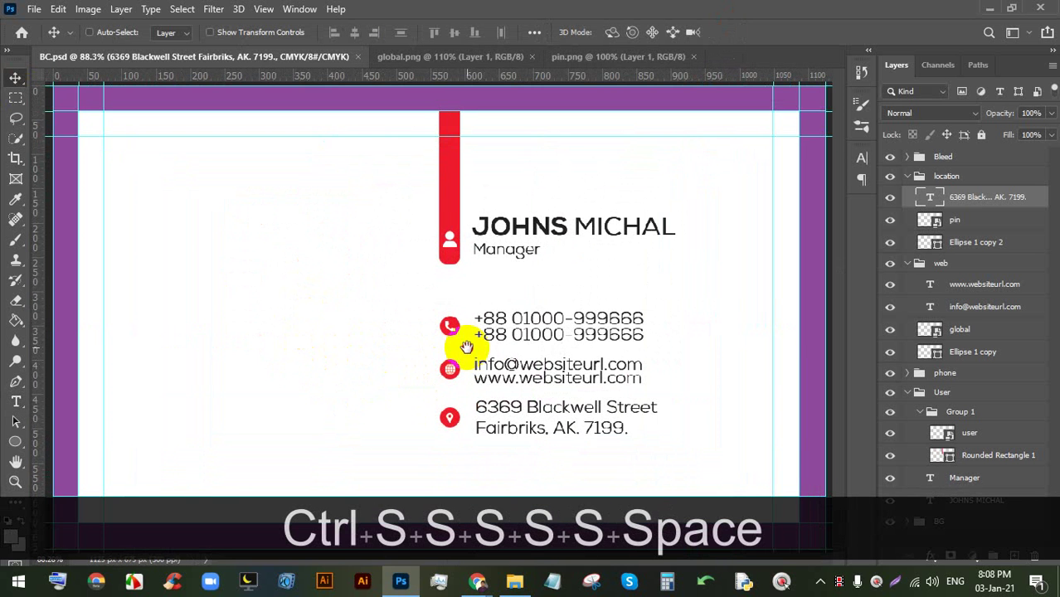
pyautogui.scroll(1, 374, 315)
pyautogui.press('space')
pyautogui.moveTo(374, 315); pyautogui.dragTo(540, 342)
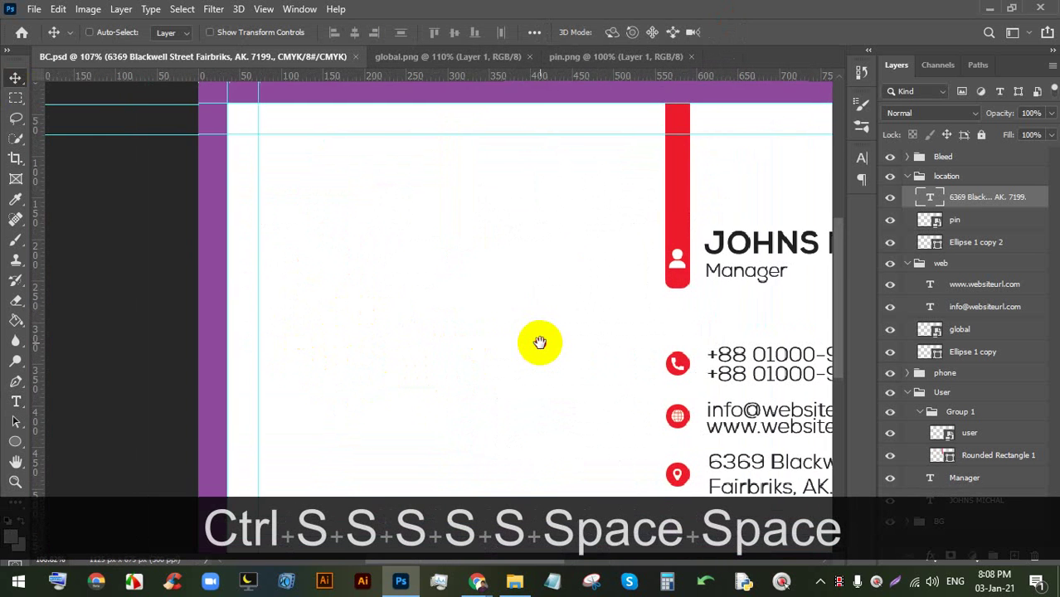
pyautogui.scroll(1, 401, 186)
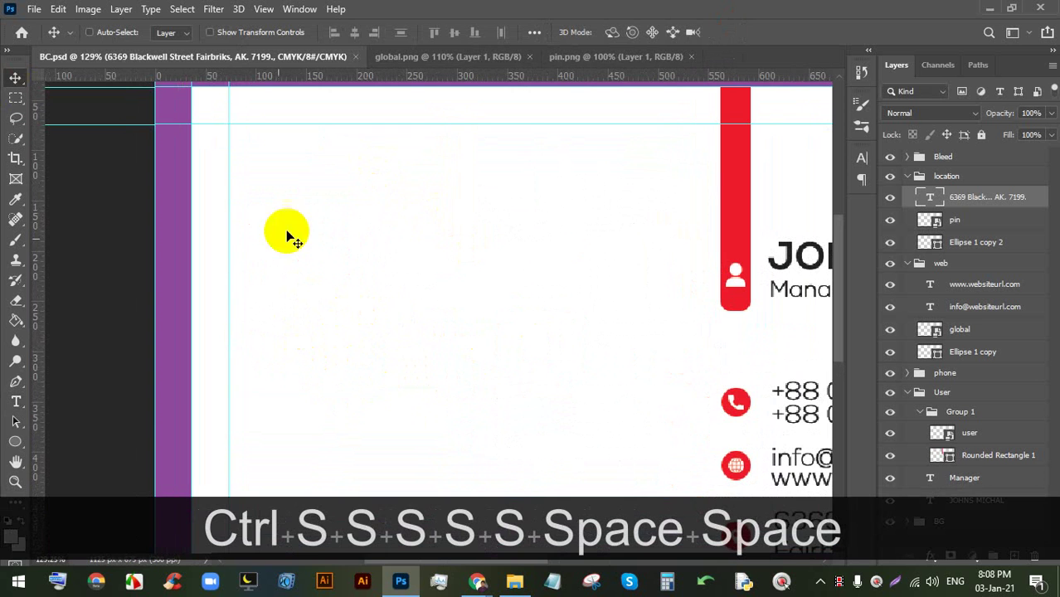
pyautogui.click(16, 401)
# - Add 'COMPANY' text on the card's left side and enlarge it about 185%
pyautogui.click(380, 249)
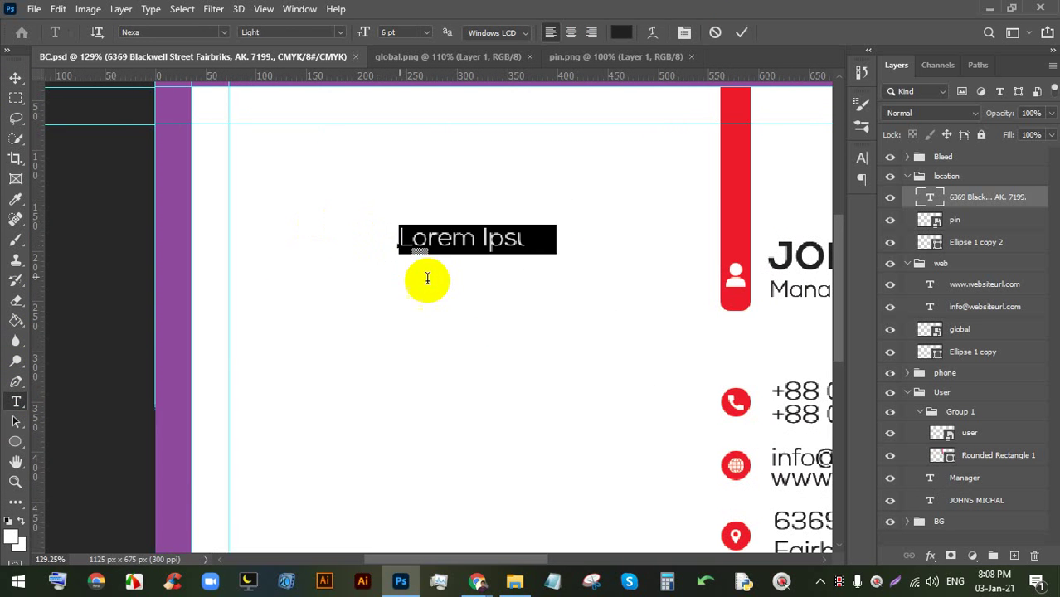
pyautogui.moveTo(377, 326); pyautogui.dragTo(401, 328)
pyautogui.tripleClick(403, 251)
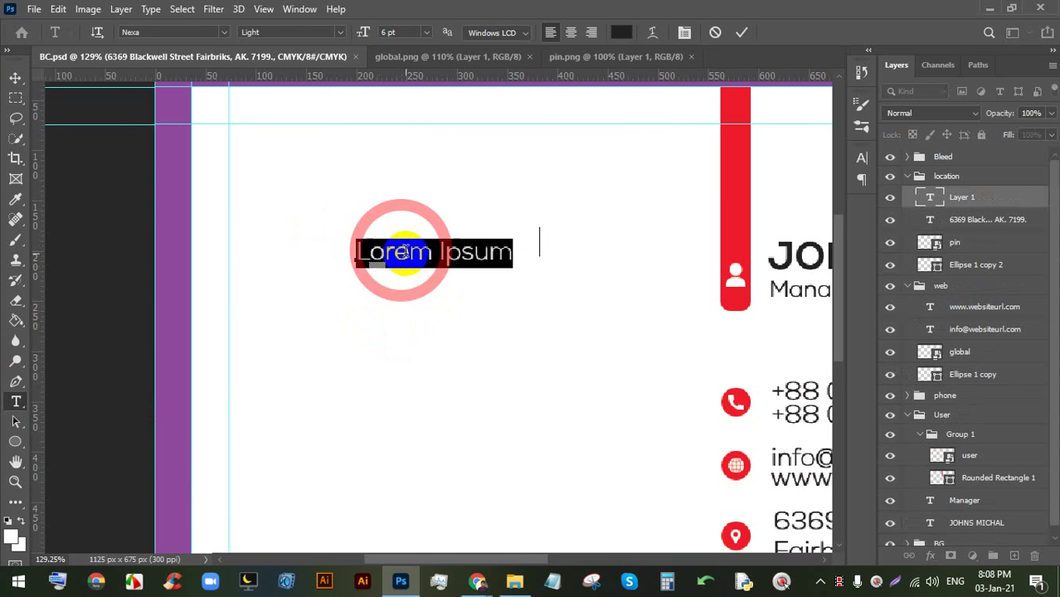
pyautogui.press('capslock')
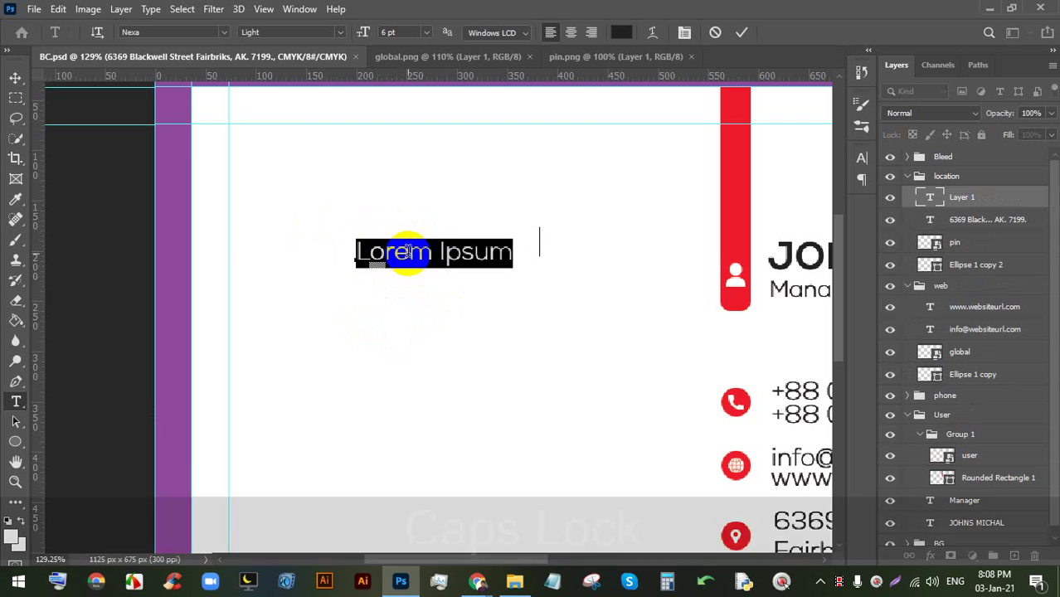
pyautogui.write('COMPANY')
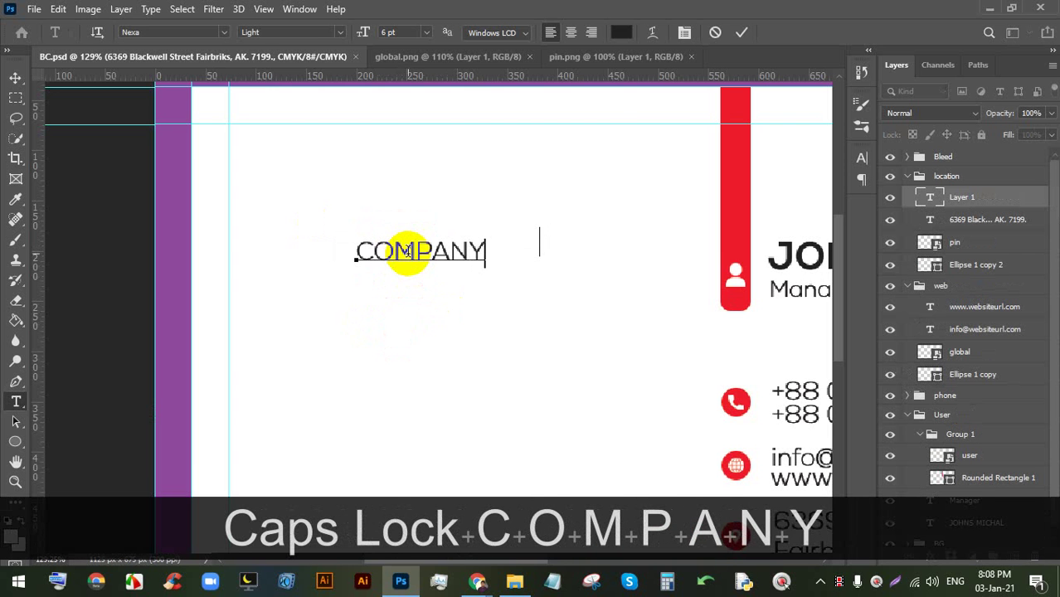
pyautogui.click(740, 32)
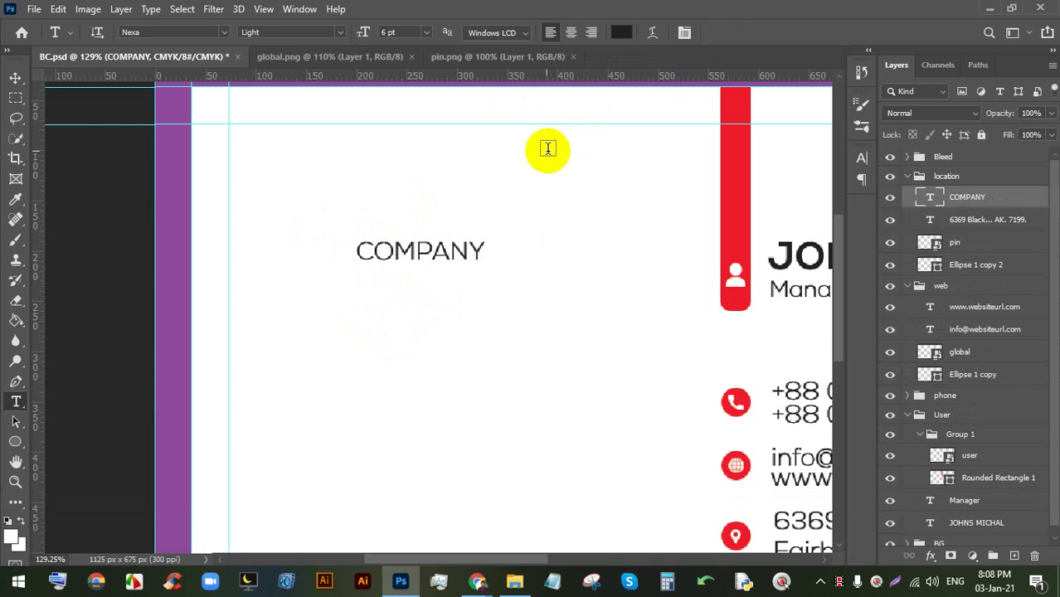
pyautogui.hotkey('ctrl', 't')
pyautogui.moveTo(423, 267); pyautogui.dragTo(488, 257)
pyautogui.click(770, 32)
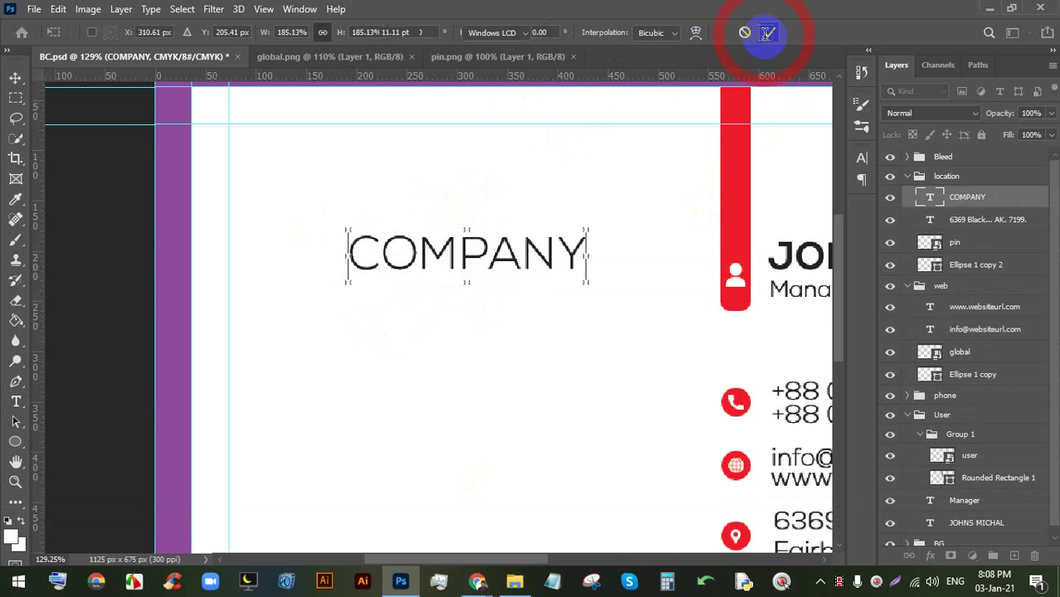
# - Switch to the Google Meet call in the browser
pyautogui.moveTo(478, 581)
pyautogui.click(422, 535)
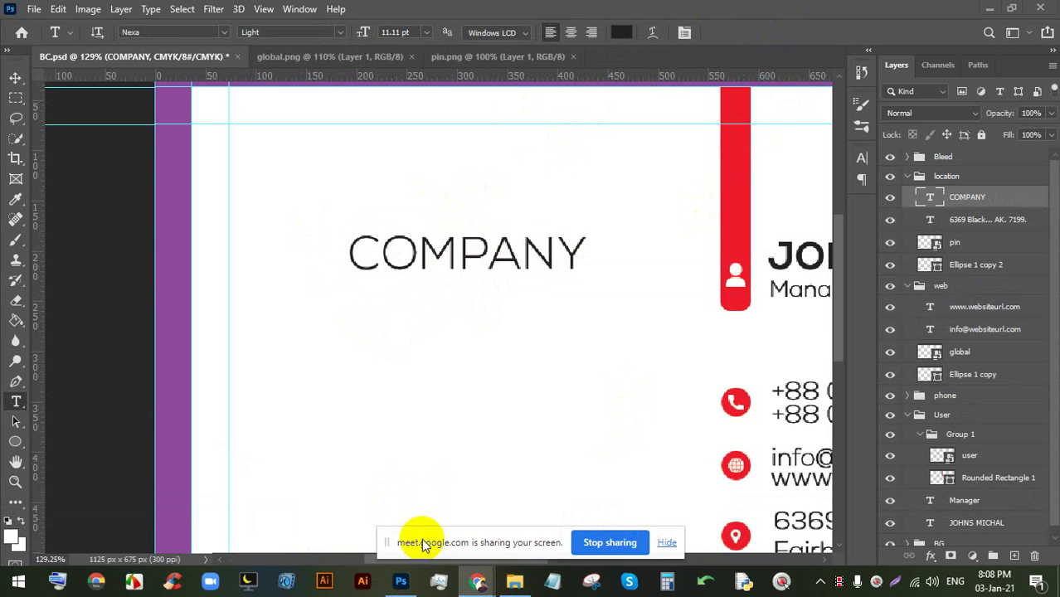
pyautogui.click(475, 581)
# - Show the Meet call, hide the sharing notice, and close Chrome's downloads bar
pyautogui.click(315, 12)
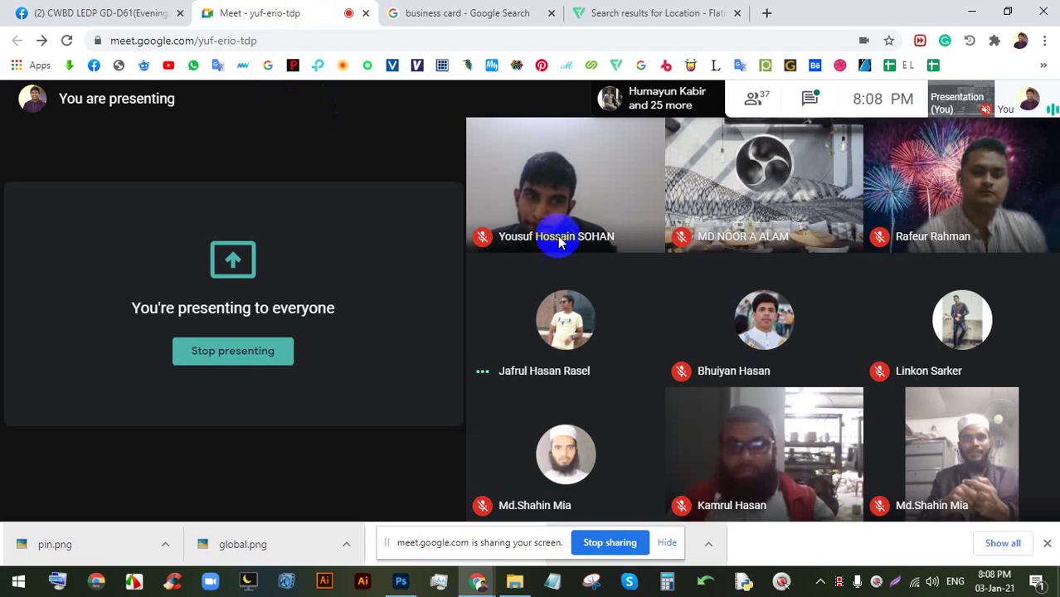
pyautogui.click(667, 543)
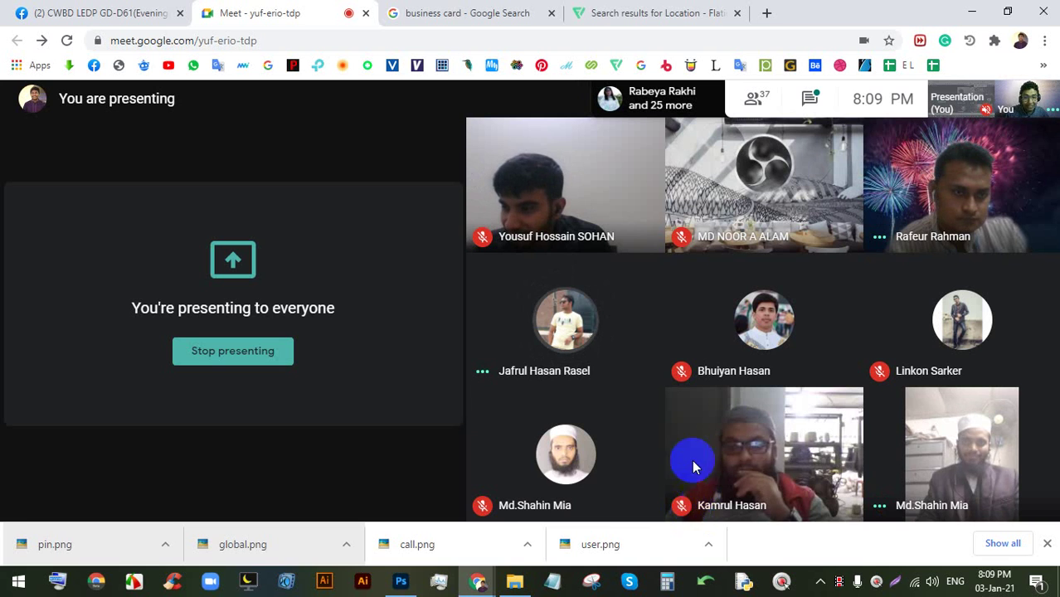
pyautogui.click(1047, 545)
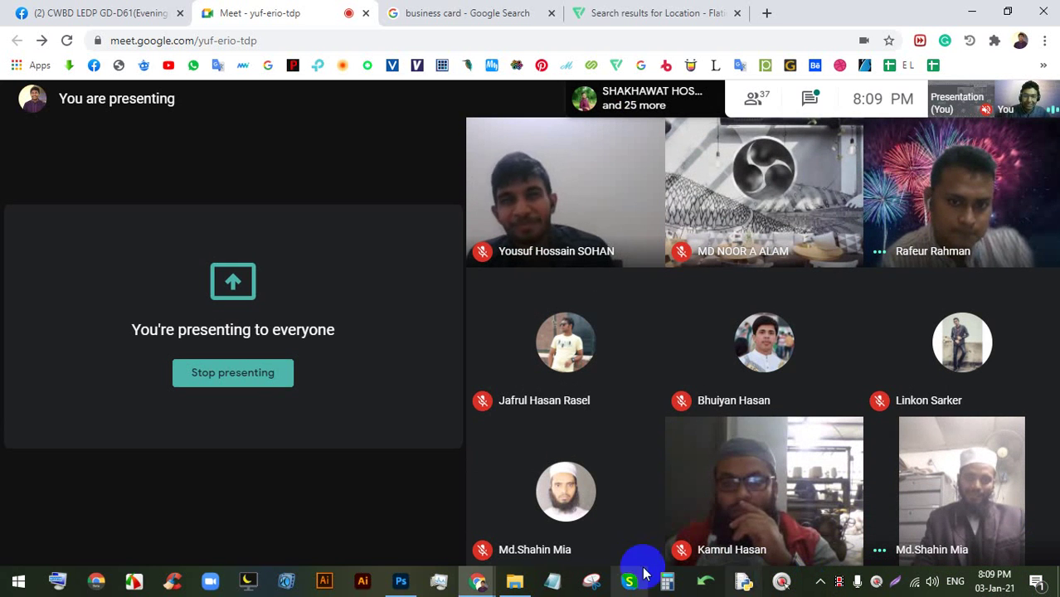
# - Return to BC.psd in Photoshop and zoom in on the COMPANY heading
pyautogui.click(399, 579)
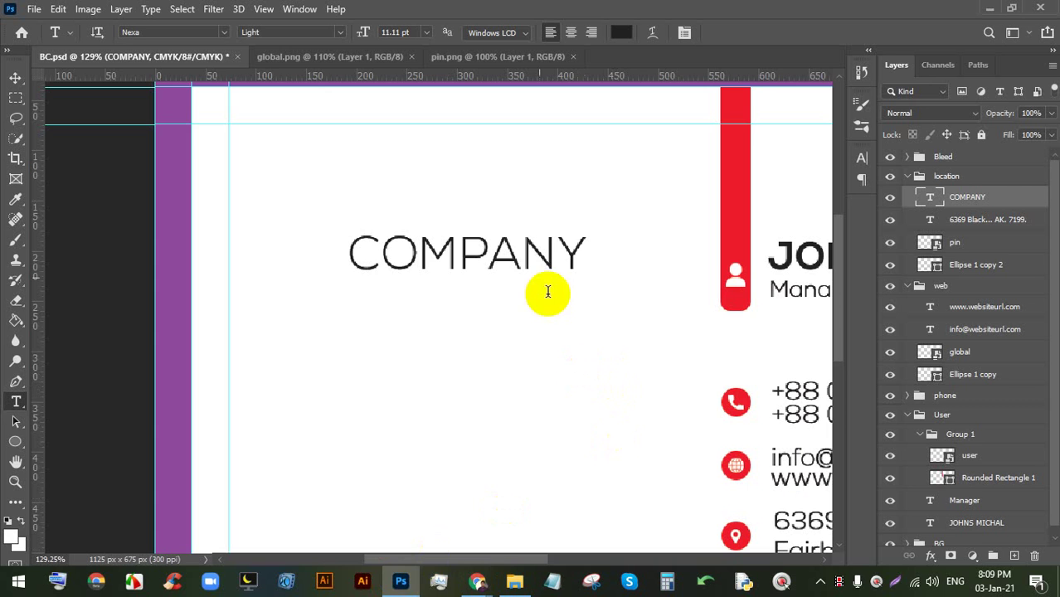
pyautogui.scroll(-1, 535, 253)
pyautogui.click(477, 583)
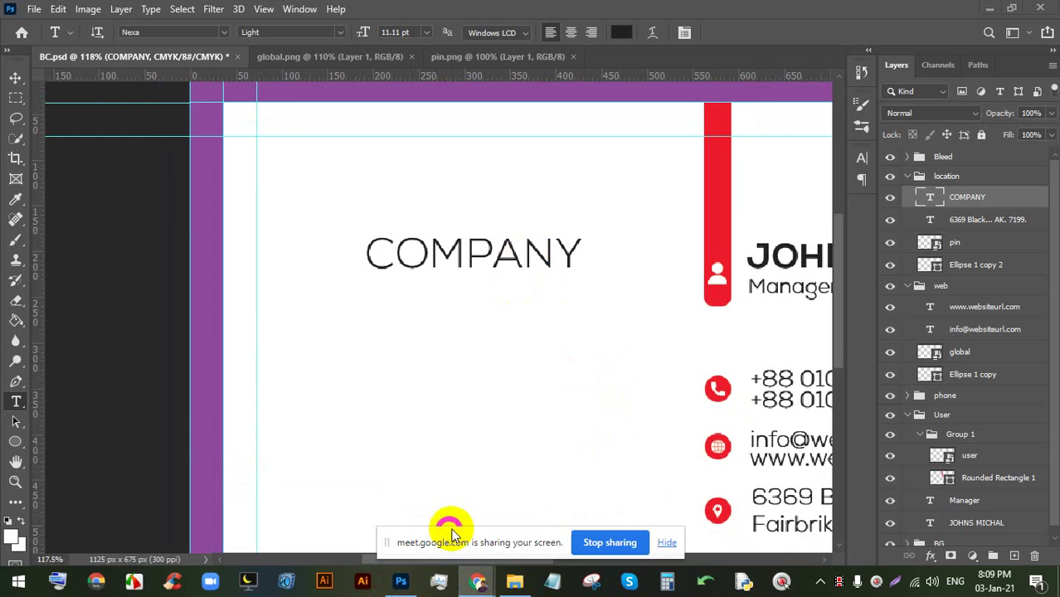
pyautogui.click(294, 435)
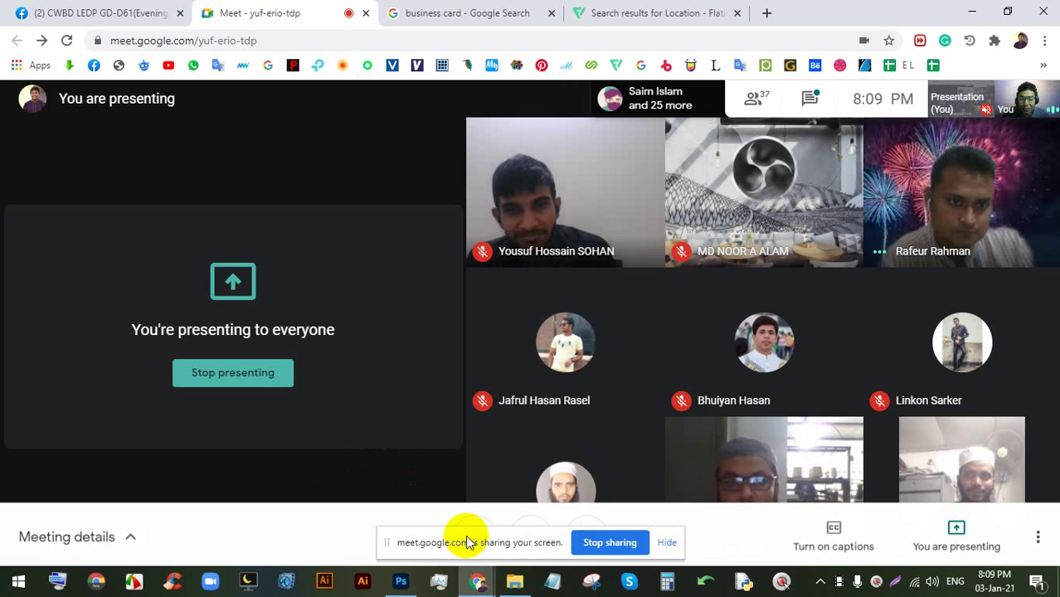
pyautogui.click(667, 542)
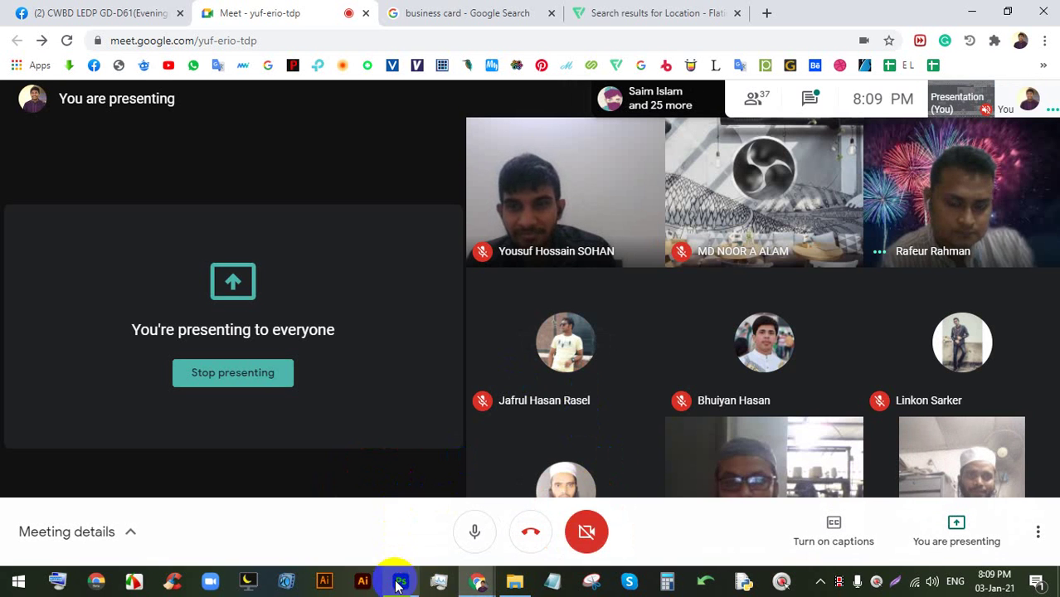
pyautogui.click(401, 583)
pyautogui.moveTo(234, 225); pyautogui.dragTo(441, 274)
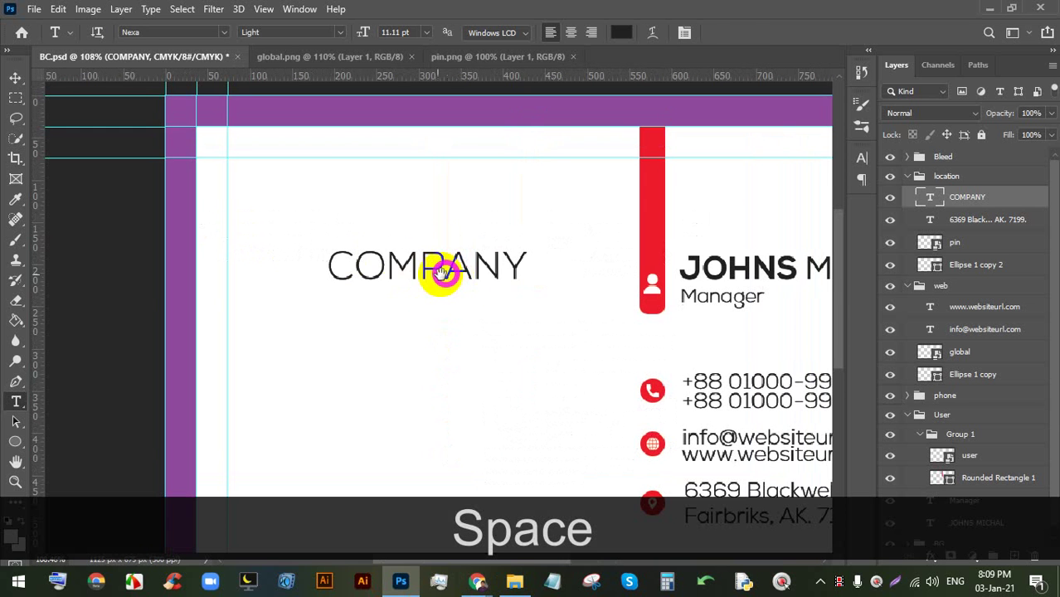
# - Change the COMPANY heading's font style to Regular
pyautogui.click(406, 265)
pyautogui.doubleClick(384, 274)
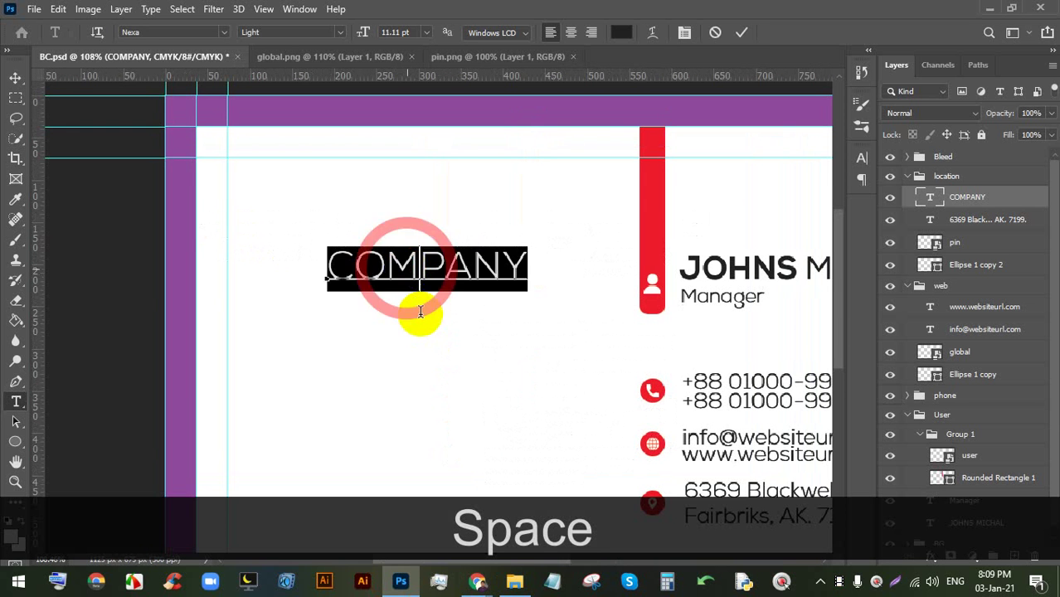
pyautogui.click(742, 32)
pyautogui.scroll(2, 350, 193)
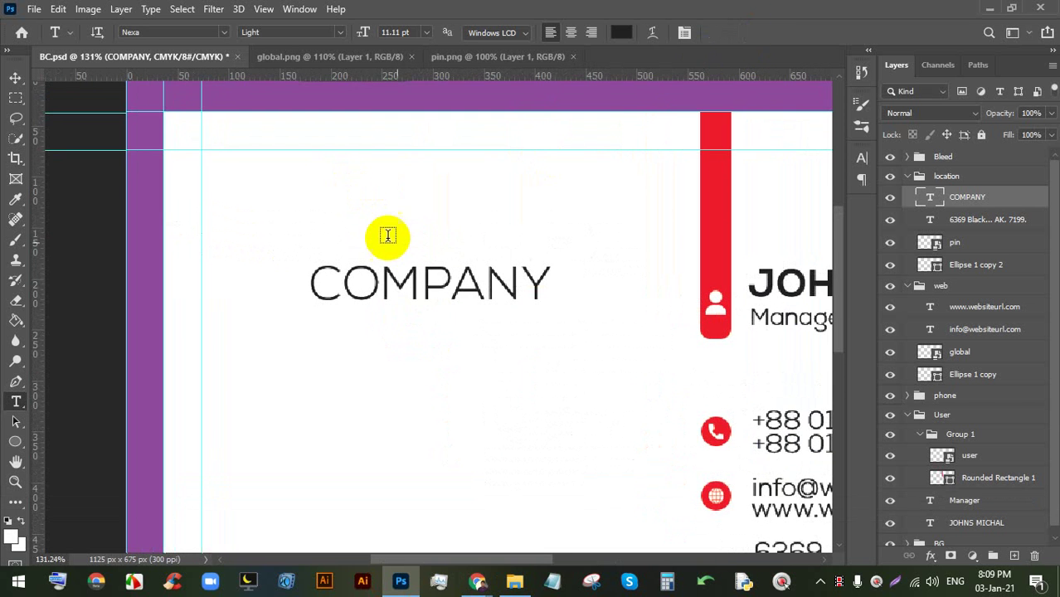
pyautogui.click(410, 248)
pyautogui.click(712, 32)
pyautogui.doubleClick(407, 284)
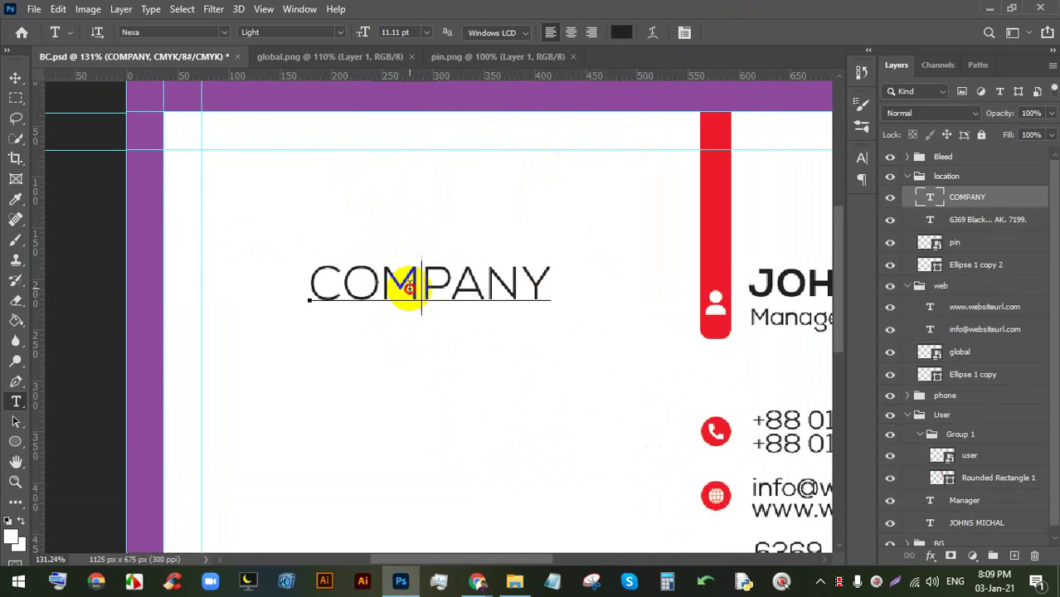
pyautogui.click(343, 34)
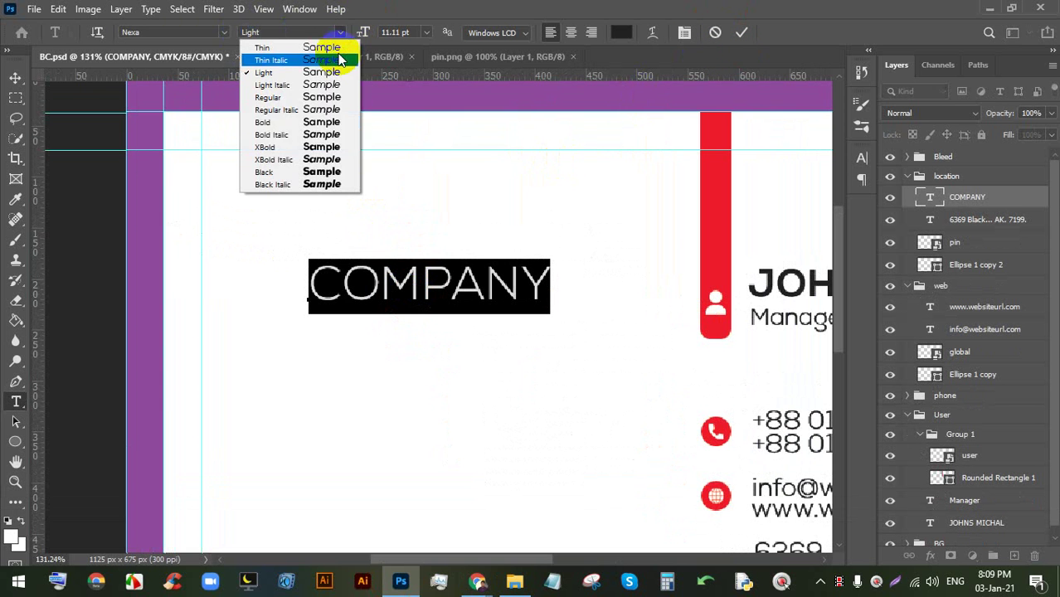
pyautogui.click(295, 98)
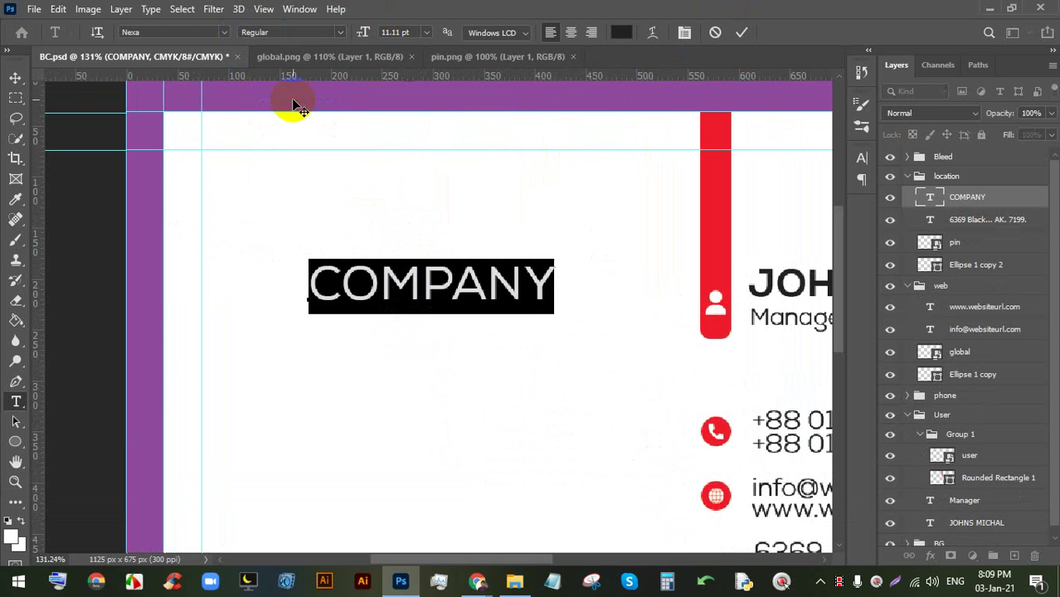
pyautogui.click(741, 32)
# - Replace the Lorem Ipsum placeholder below COMPANY with 'Tagline Gose Here'
pyautogui.click(410, 332)
pyautogui.scroll(3, 410, 332)
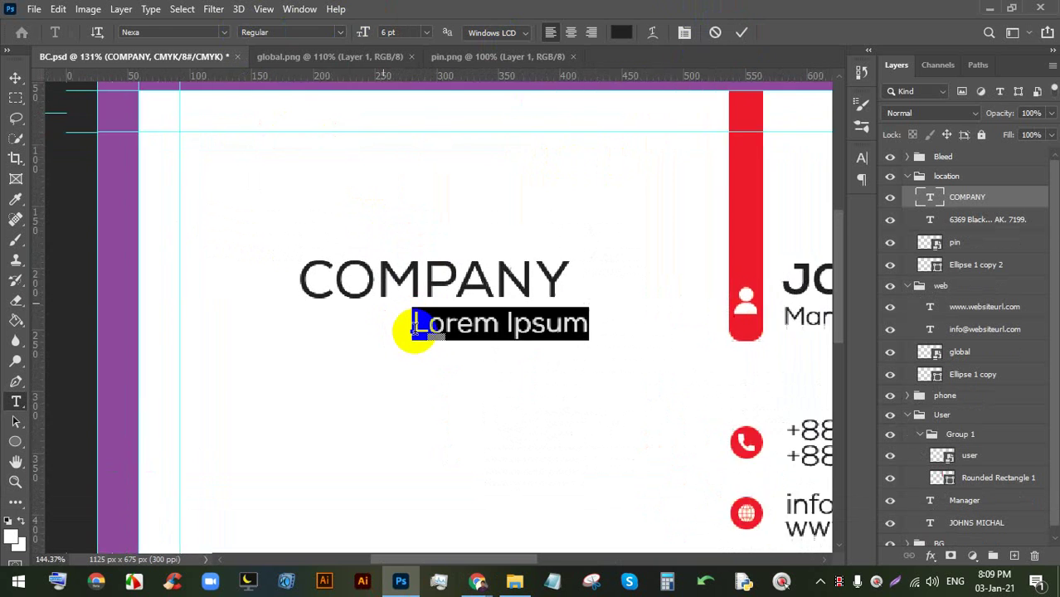
pyautogui.doubleClick(449, 332)
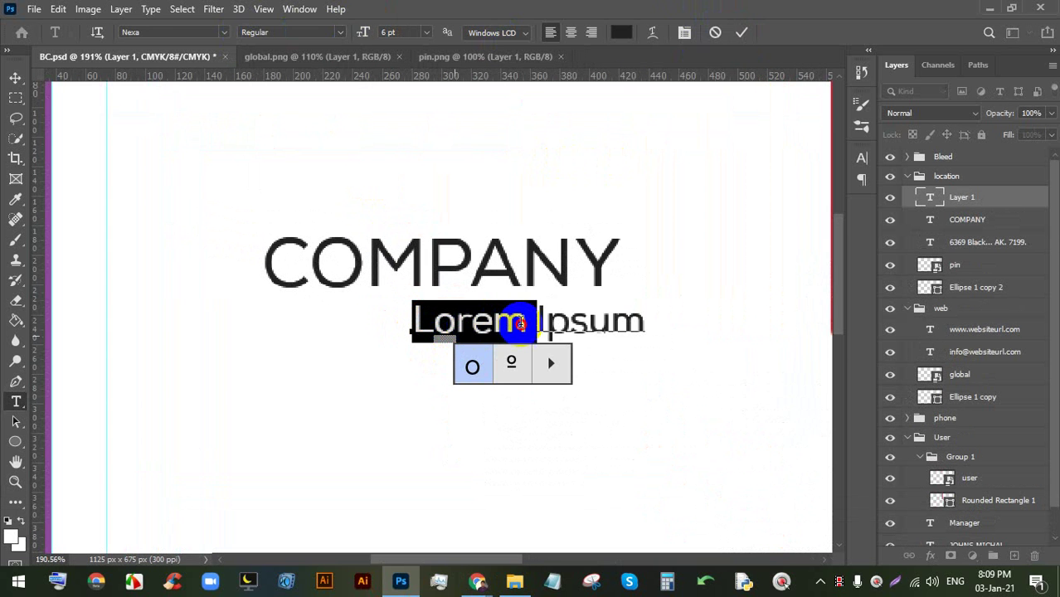
pyautogui.moveTo(521, 324); pyautogui.dragTo(547, 311)
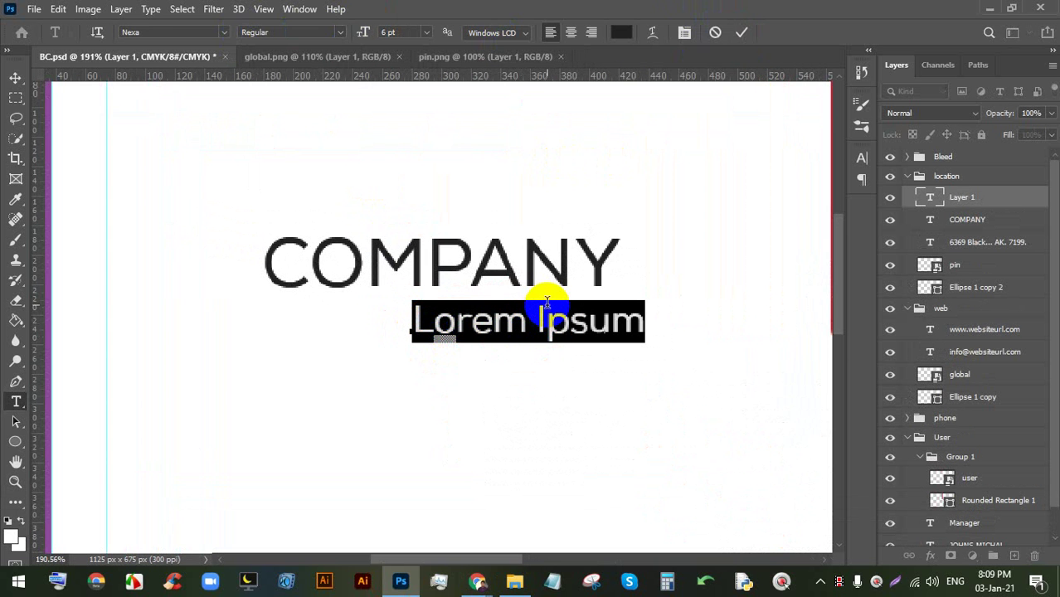
pyautogui.write('TAG')
pyautogui.press('BackSpace')
pyautogui.press('BackSpace')
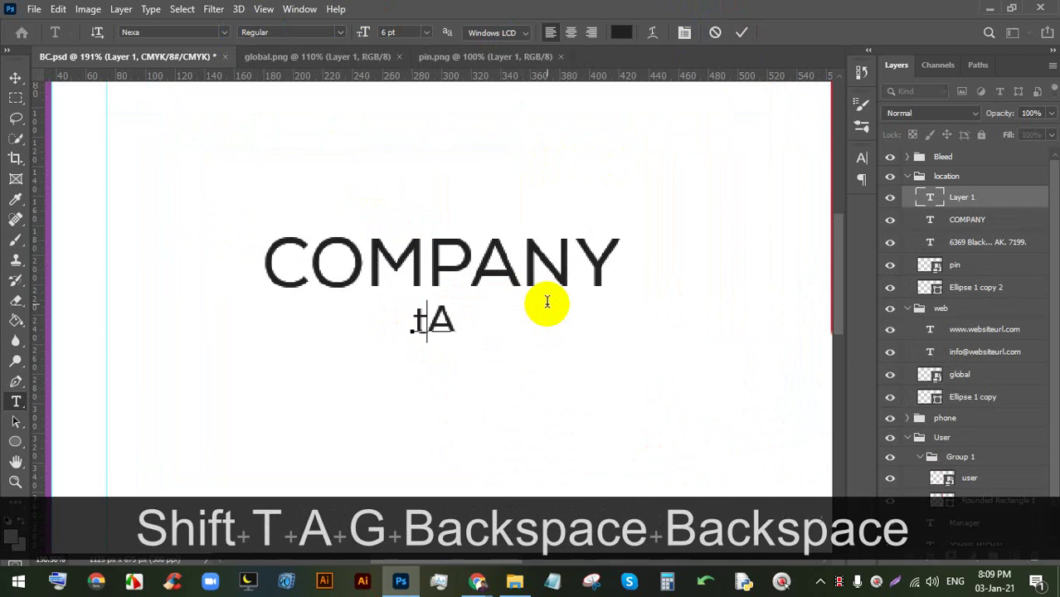
pyautogui.press('BackSpace')
pyautogui.press('capslock')
pyautogui.write('Ta')
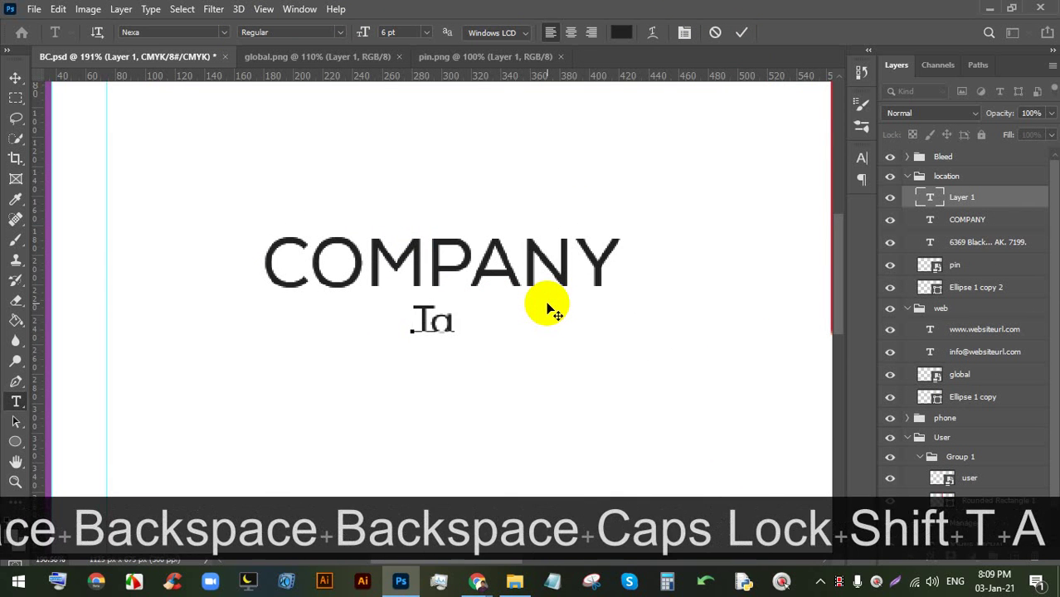
pyautogui.write('gline ')
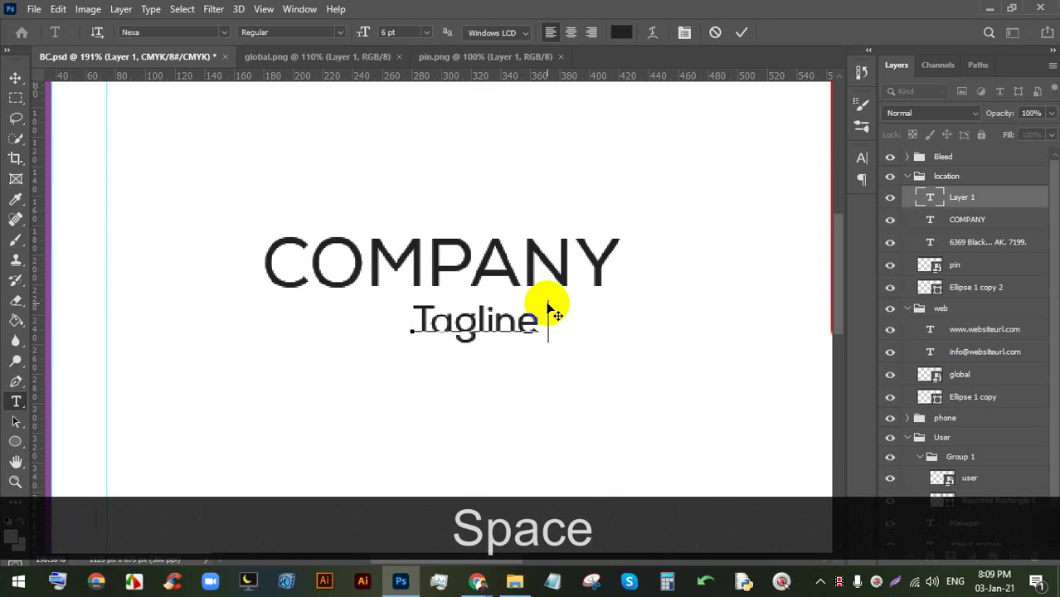
pyautogui.write('gost')
pyautogui.press('BackSpace')
pyautogui.write('e')
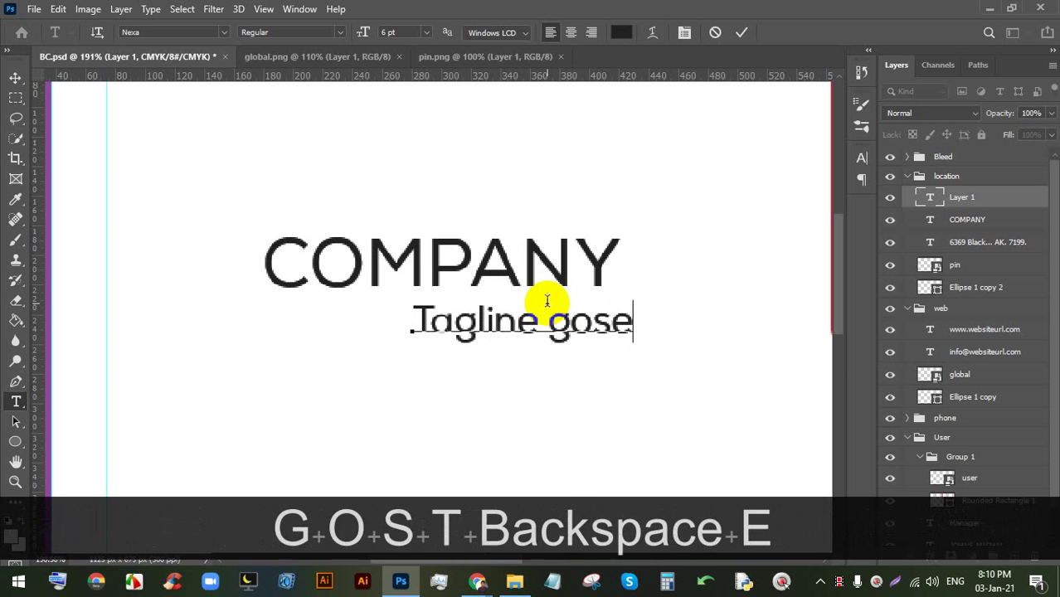
pyautogui.press('BackSpace')
pyautogui.press('BackSpace')
pyautogui.press('BackSpace')
pyautogui.press('BackSpace')
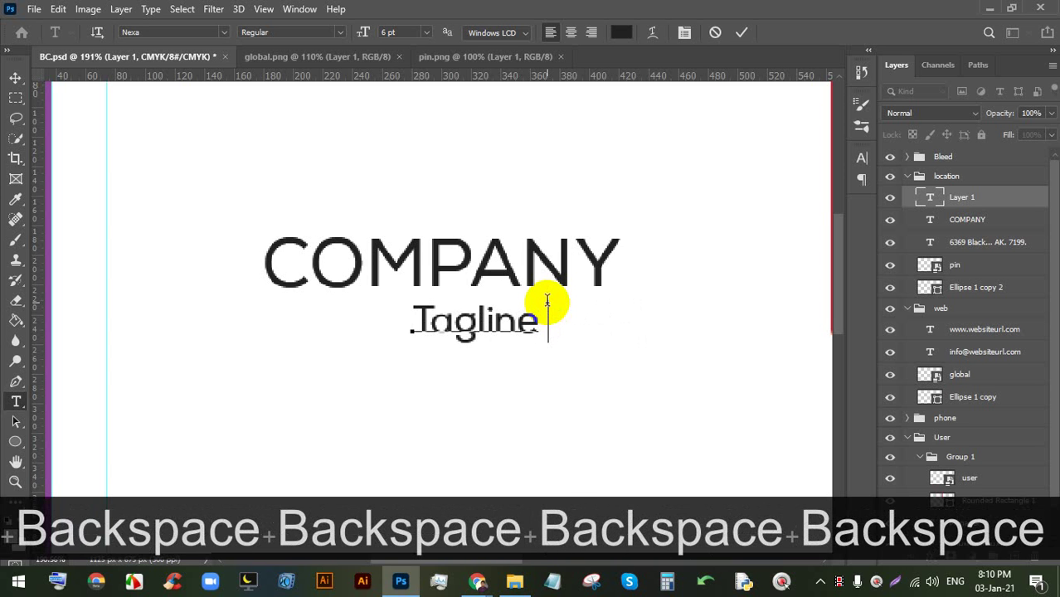
pyautogui.write('GOs')
pyautogui.press('BackSpace')
pyautogui.press('BackSpace')
pyautogui.write('o')
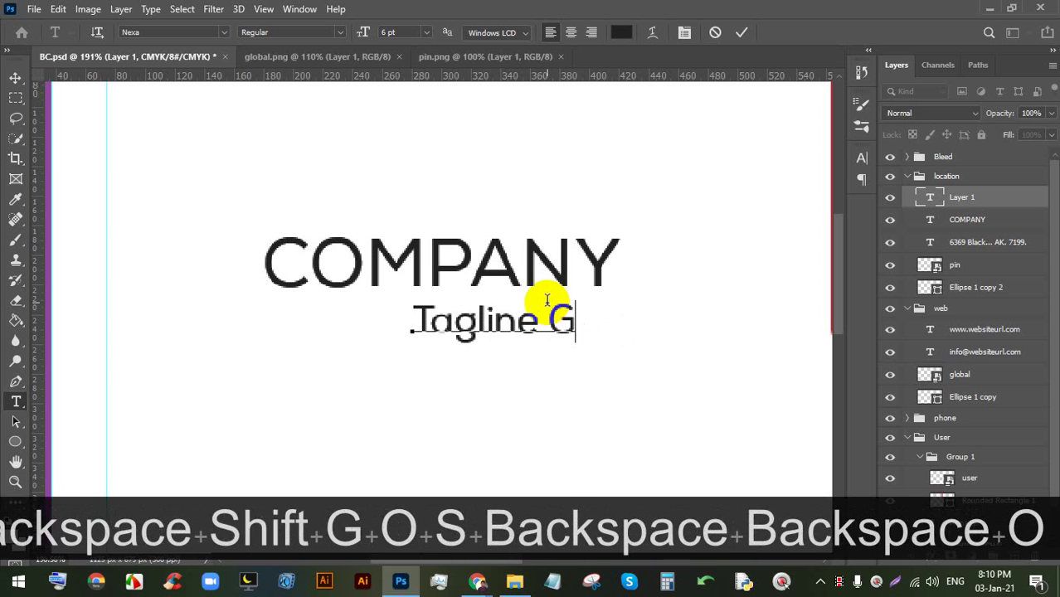
pyautogui.write('se')
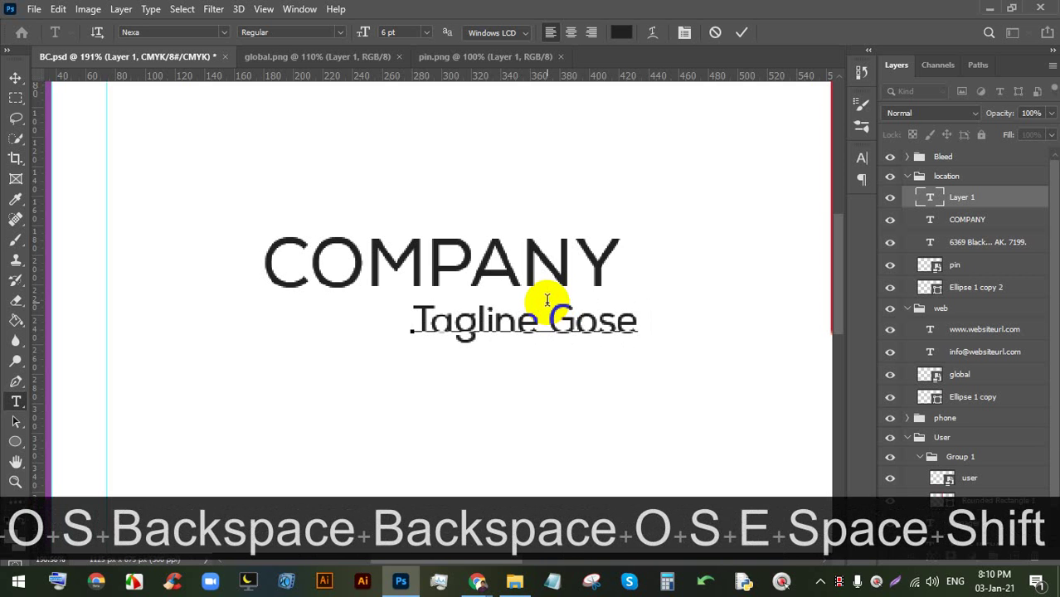
pyautogui.write(' Here')
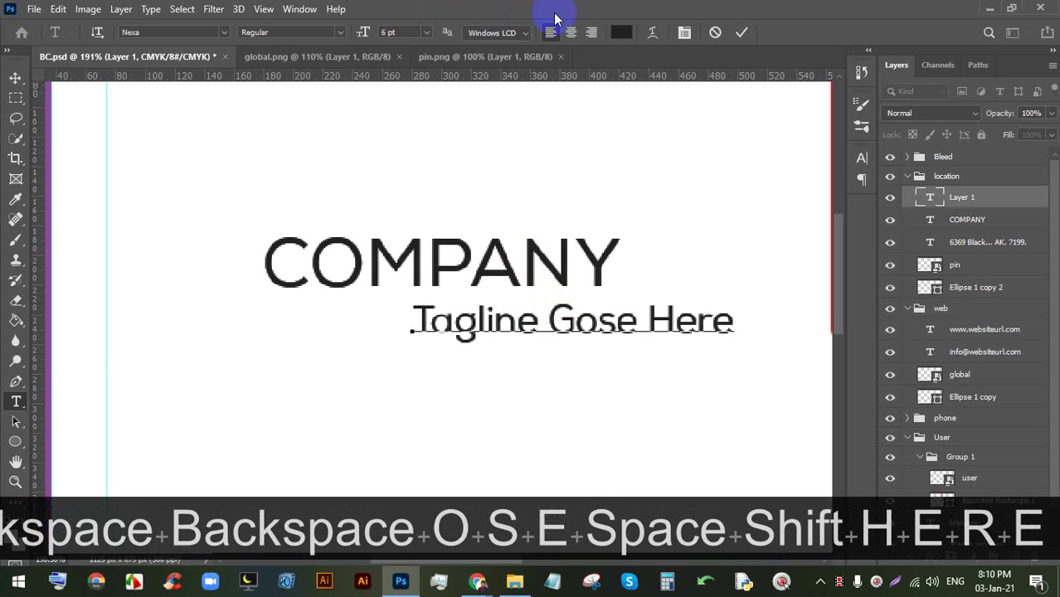
pyautogui.click(742, 33)
pyautogui.click(15, 78)
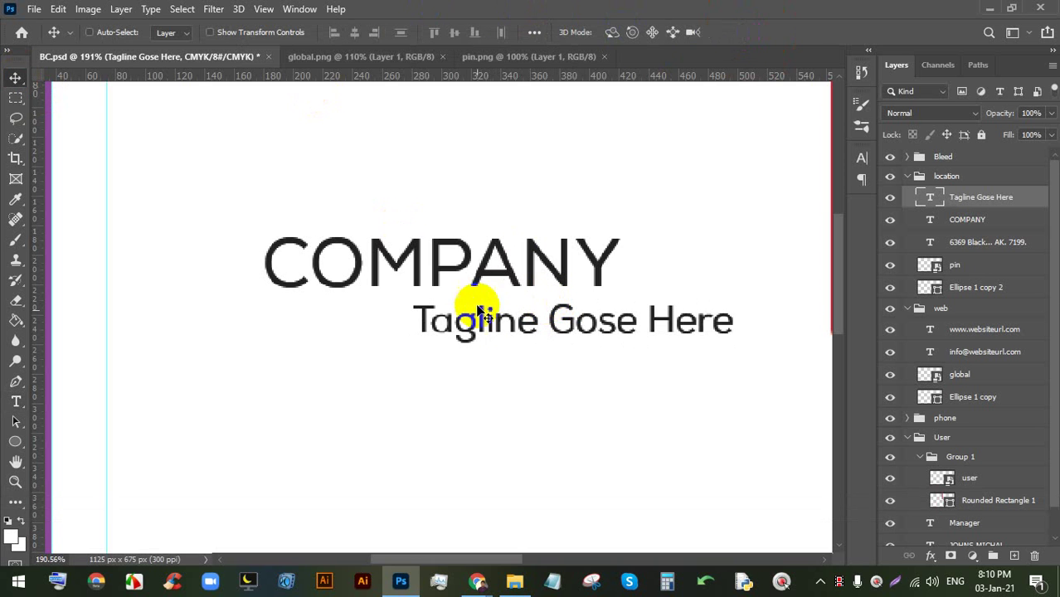
# - Place the tagline beneath COMPANY and centre it horizontally under the heading
pyautogui.moveTo(494, 311); pyautogui.dragTo(372, 308)
pyautogui.doubleClick(441, 309)
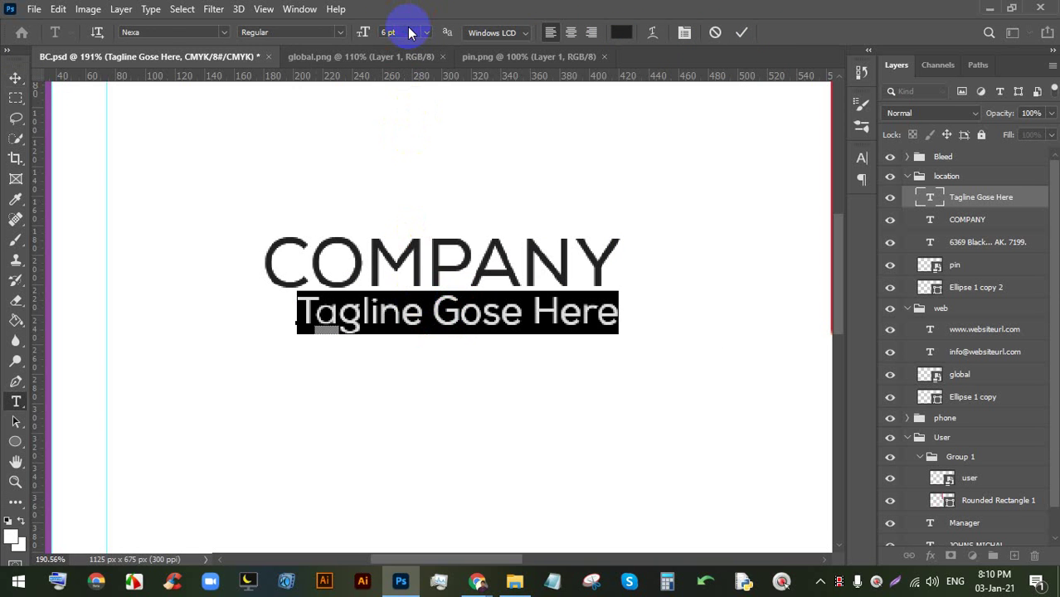
pyautogui.click(742, 32)
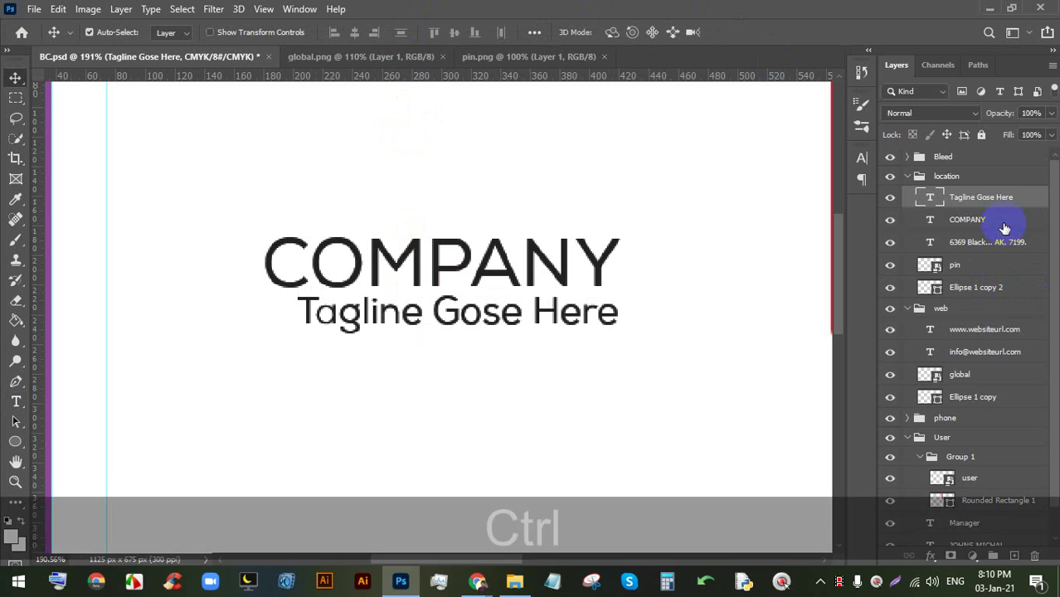
pyautogui.keyDown('ctrl'); pyautogui.click(979, 219); pyautogui.keyUp('ctrl')
pyautogui.click(363, 33)
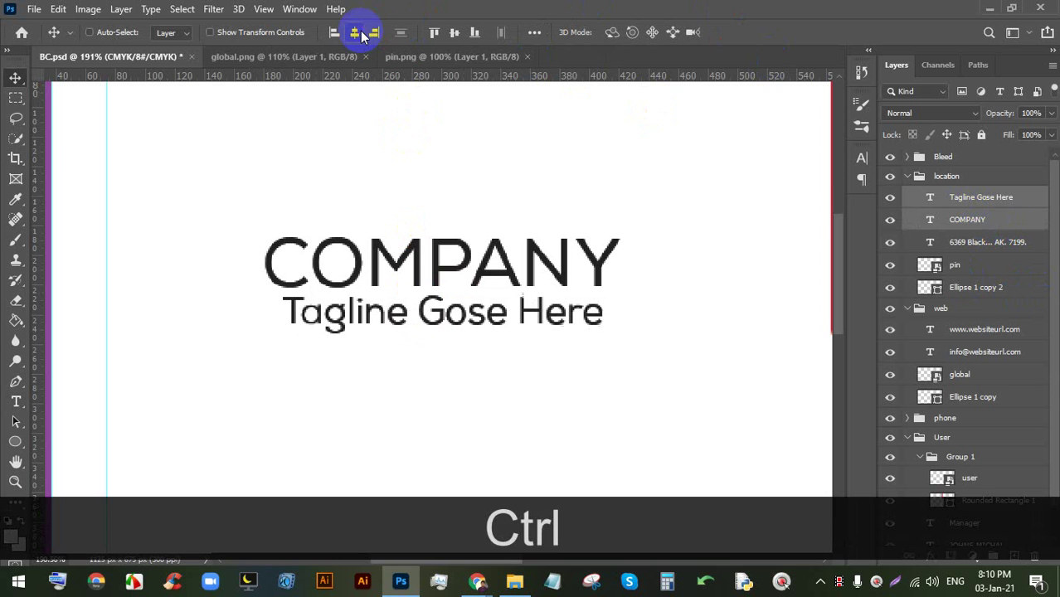
# - Group COMPANY with the tagline, move the group out of location, and name it 'logo'
pyautogui.press('ctrl')
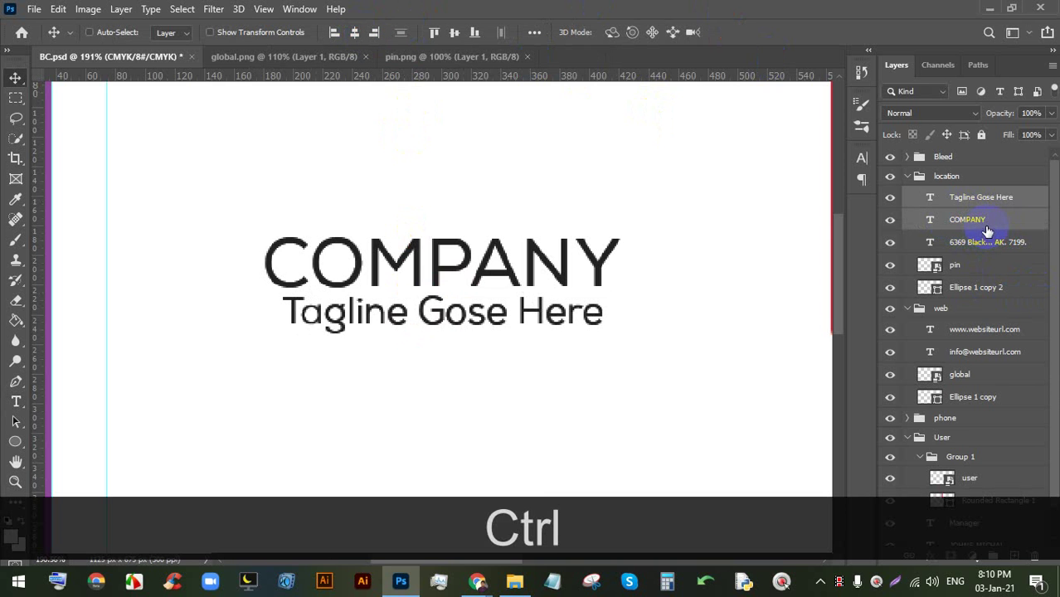
pyautogui.hotkey('ctrl', 'g')
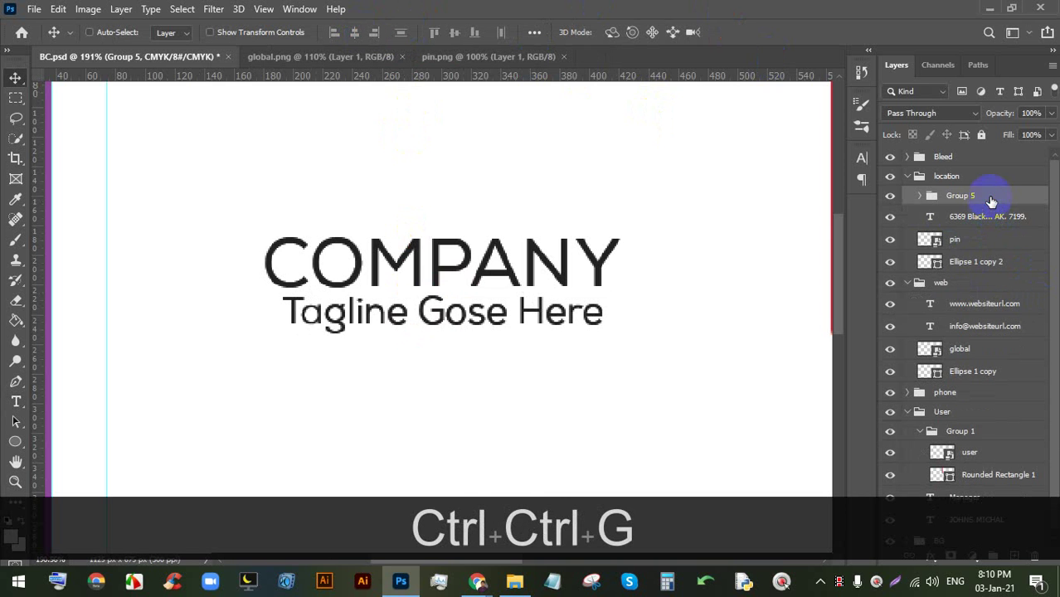
pyautogui.moveTo(980, 166); pyautogui.dragTo(981, 166)
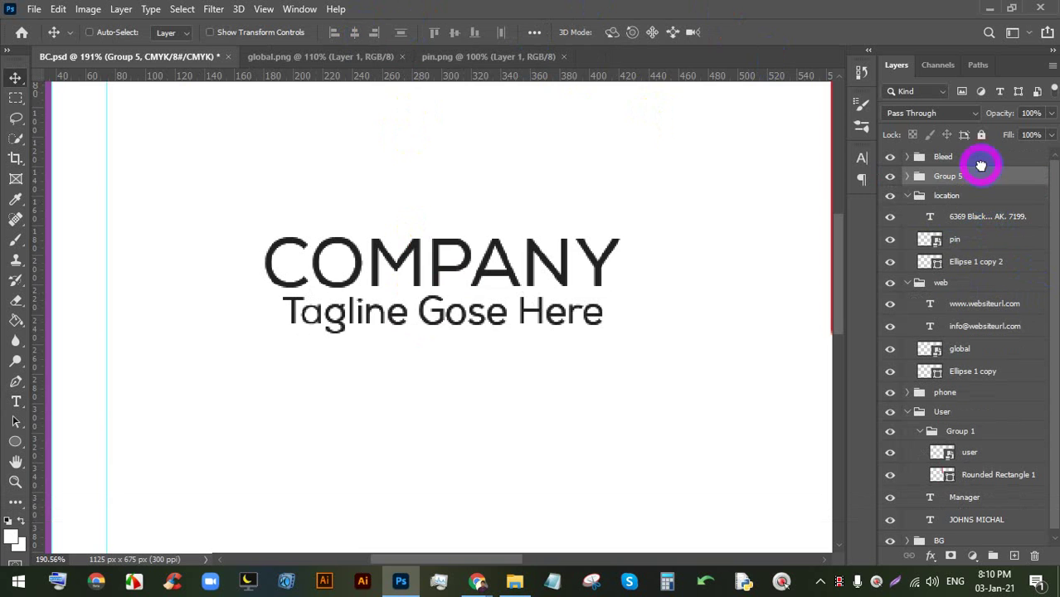
pyautogui.scroll(-4, 421, 272)
pyautogui.scroll(2, 449, 260)
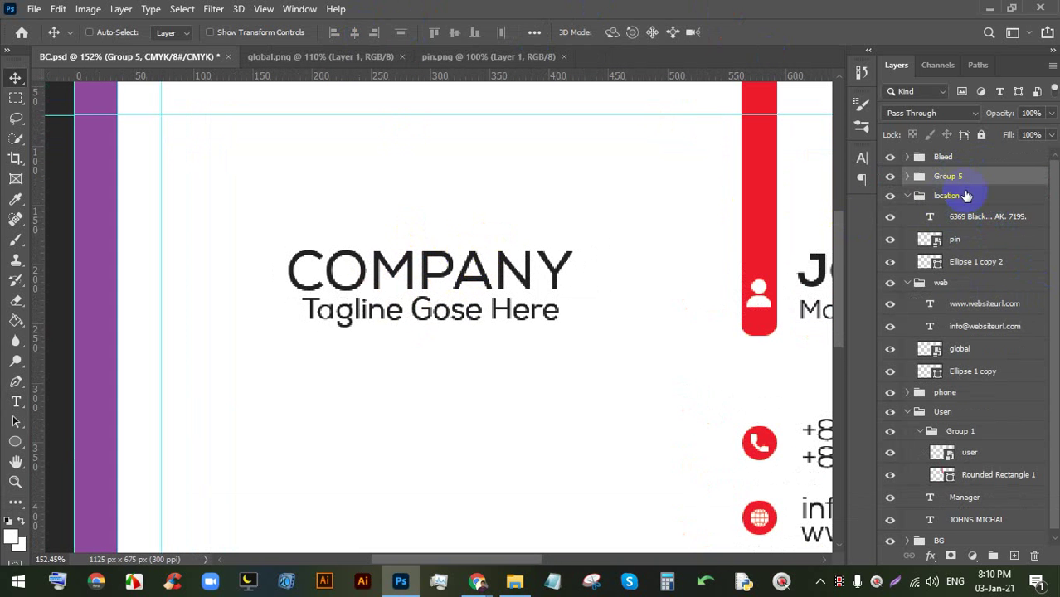
pyautogui.write('logo')
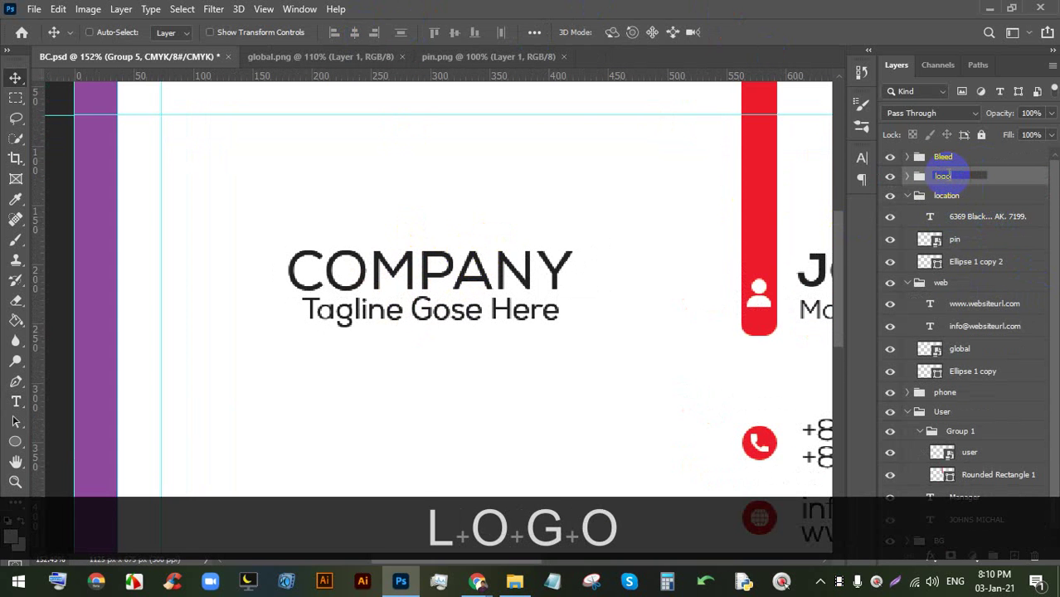
pyautogui.press('Return')
pyautogui.scroll(1, 805, 208)
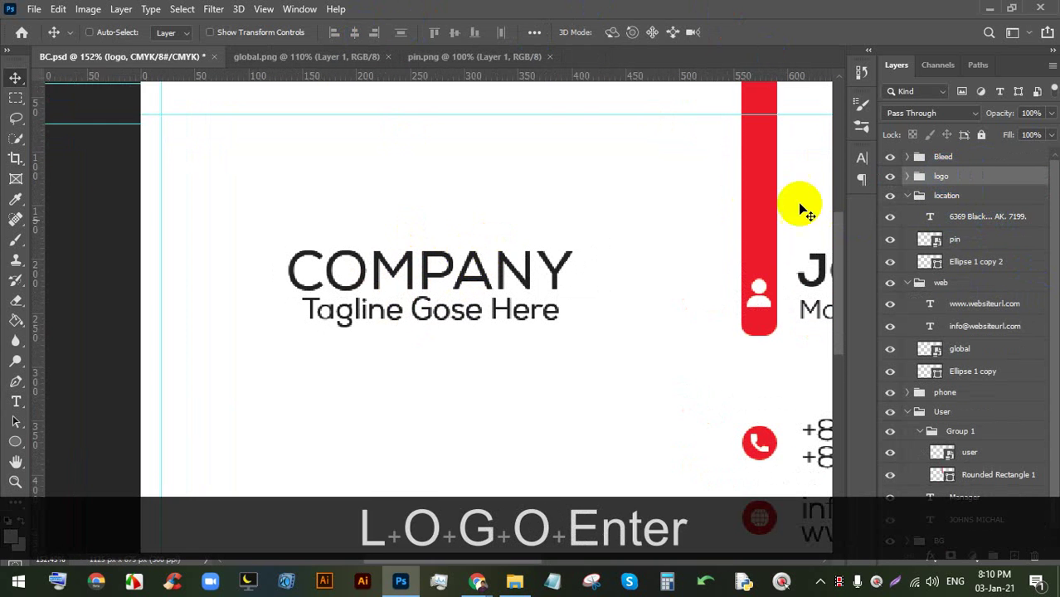
pyautogui.scroll(-3, 516, 284)
pyautogui.scroll(2, 516, 283)
pyautogui.press('space')
# - Nudge the logo group slightly on the card's left half
pyautogui.moveTo(202, 232); pyautogui.dragTo(440, 282)
pyautogui.scroll(-4, 465, 286)
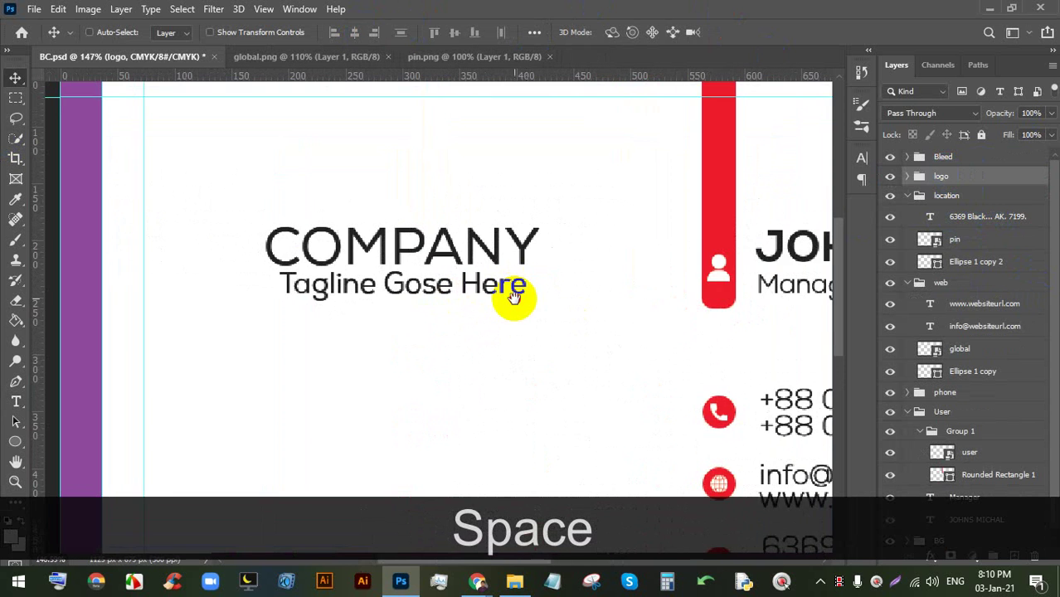
pyautogui.scroll(2, 259, 207)
pyautogui.scroll(4, 257, 207)
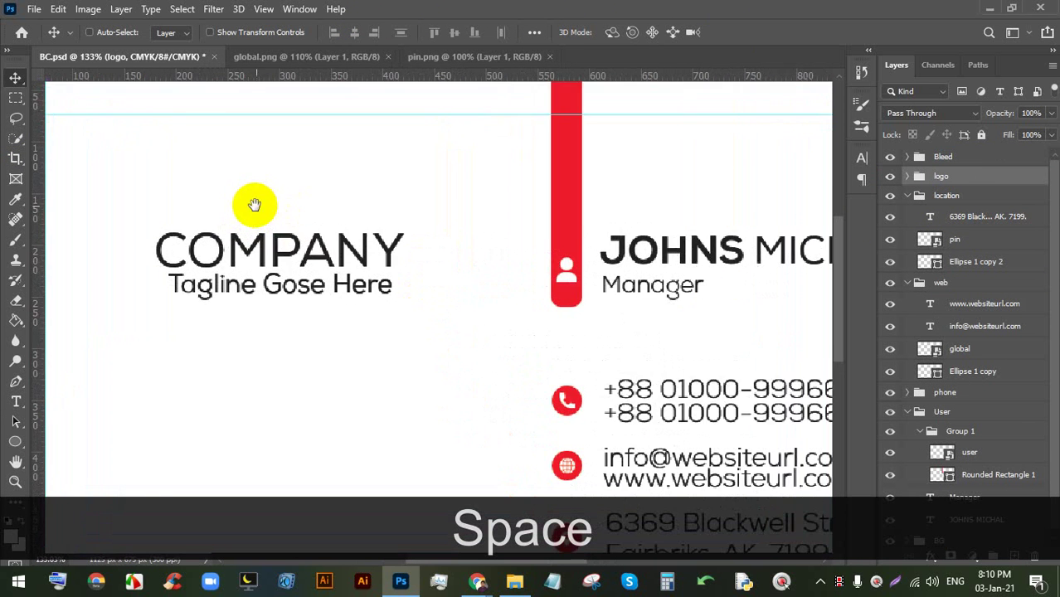
pyautogui.scroll(1, 326, 266)
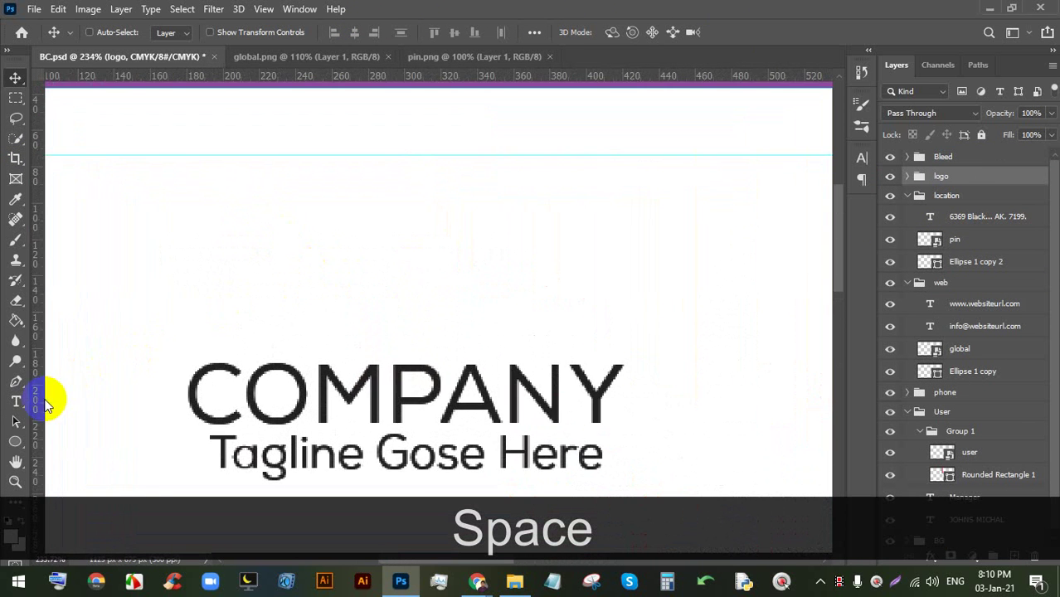
pyautogui.click(17, 440)
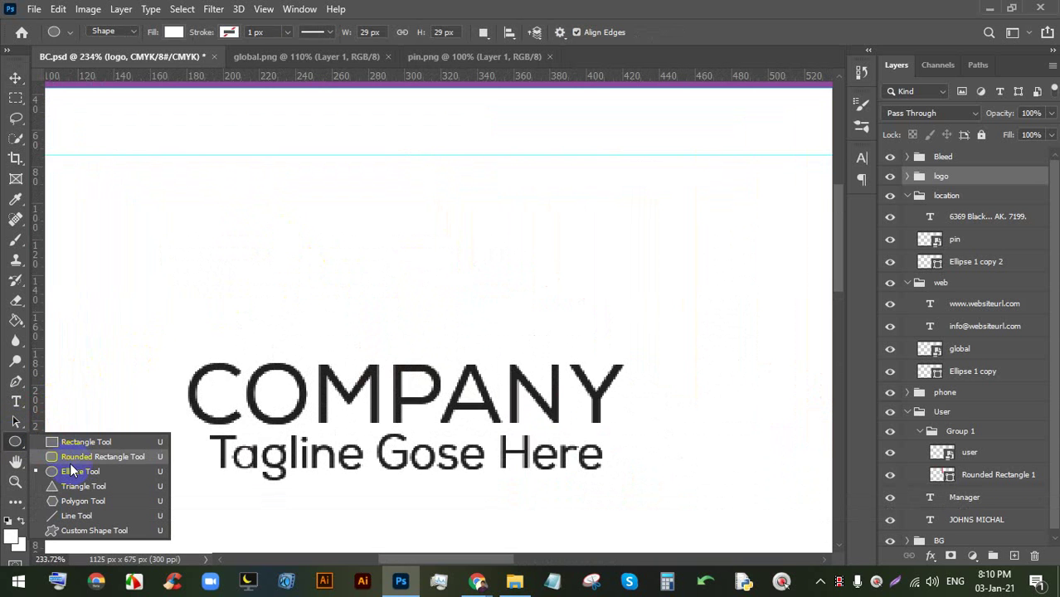
pyautogui.scroll(-2, 423, 398)
pyautogui.scroll(1, 409, 348)
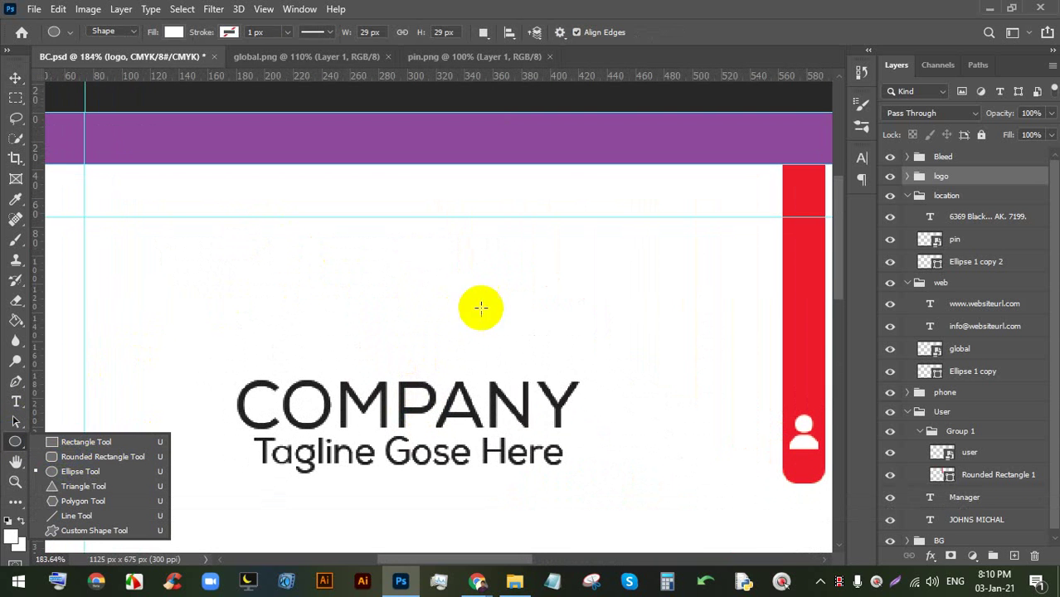
pyautogui.click(11, 80)
pyautogui.scroll(-5, 414, 272)
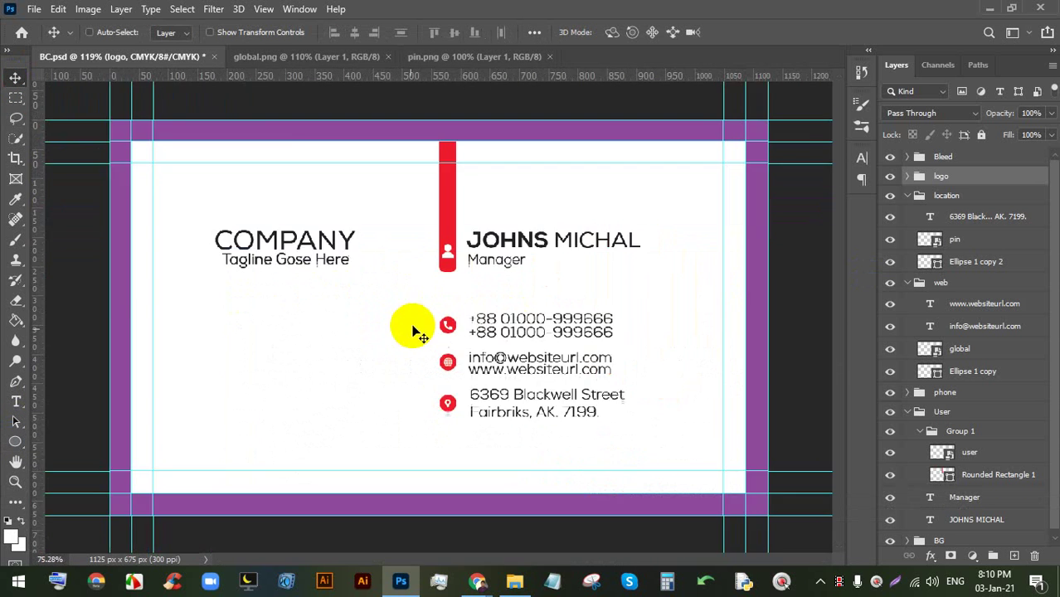
pyautogui.moveTo(237, 225); pyautogui.dragTo(249, 230)
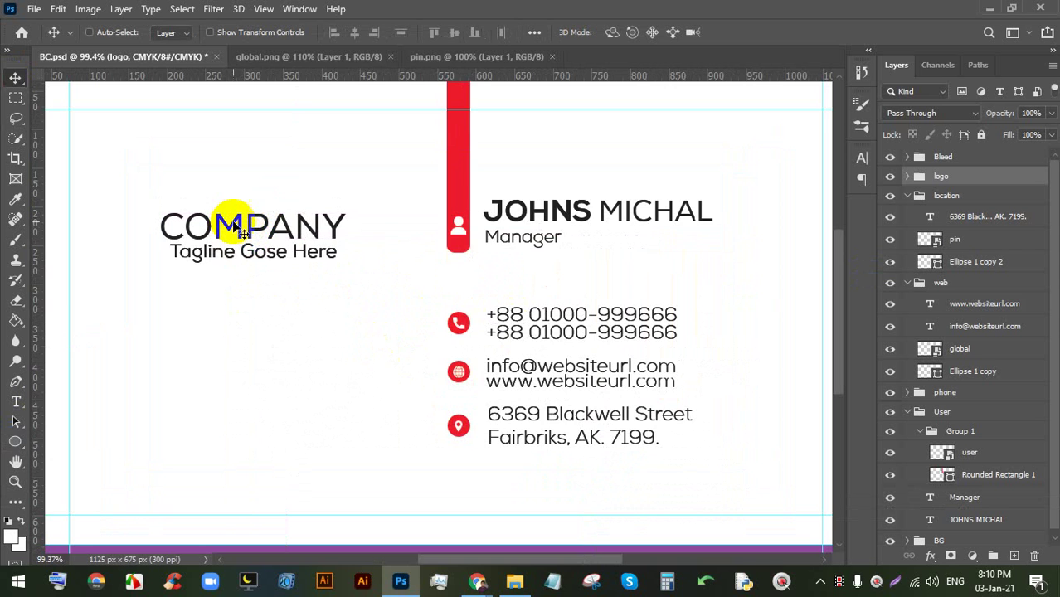
pyautogui.scroll(3, 238, 228)
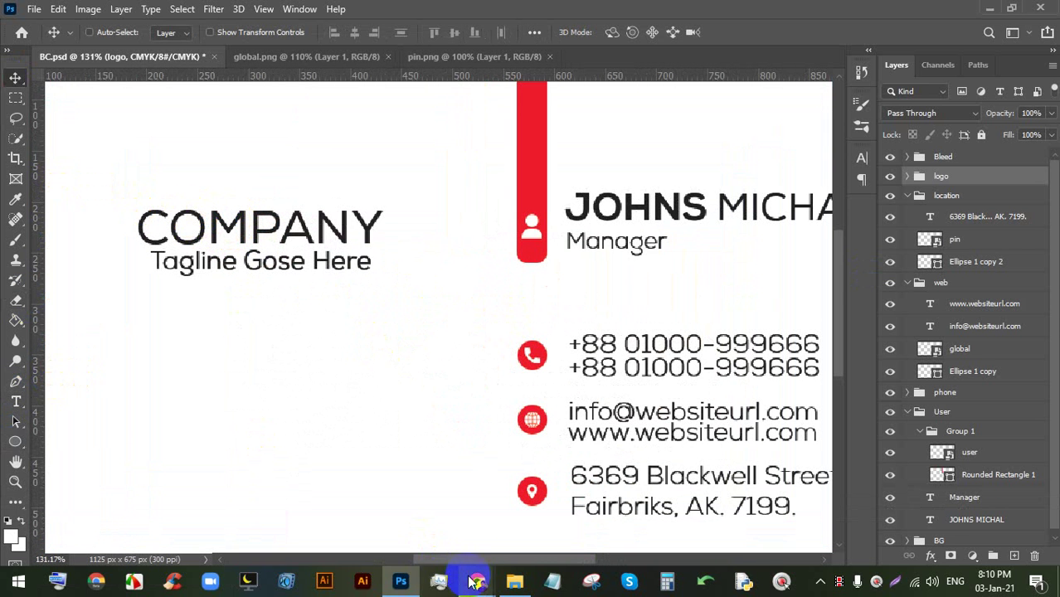
# - Check the Google Meet window in Chrome, then return to Photoshop
pyautogui.click(475, 581)
pyautogui.click(673, 546)
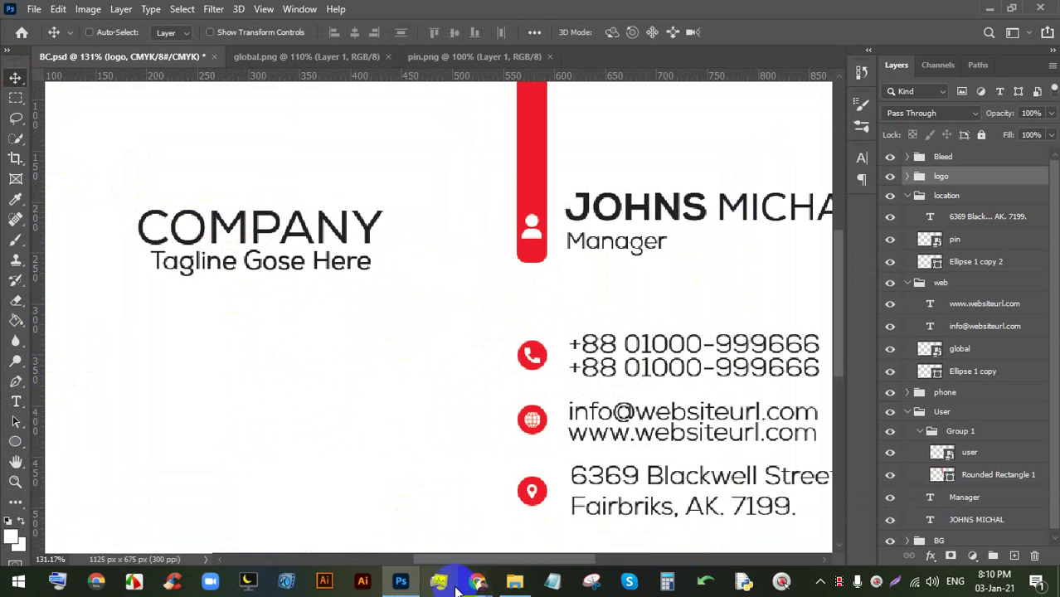
pyautogui.click(476, 582)
pyautogui.click(375, 520)
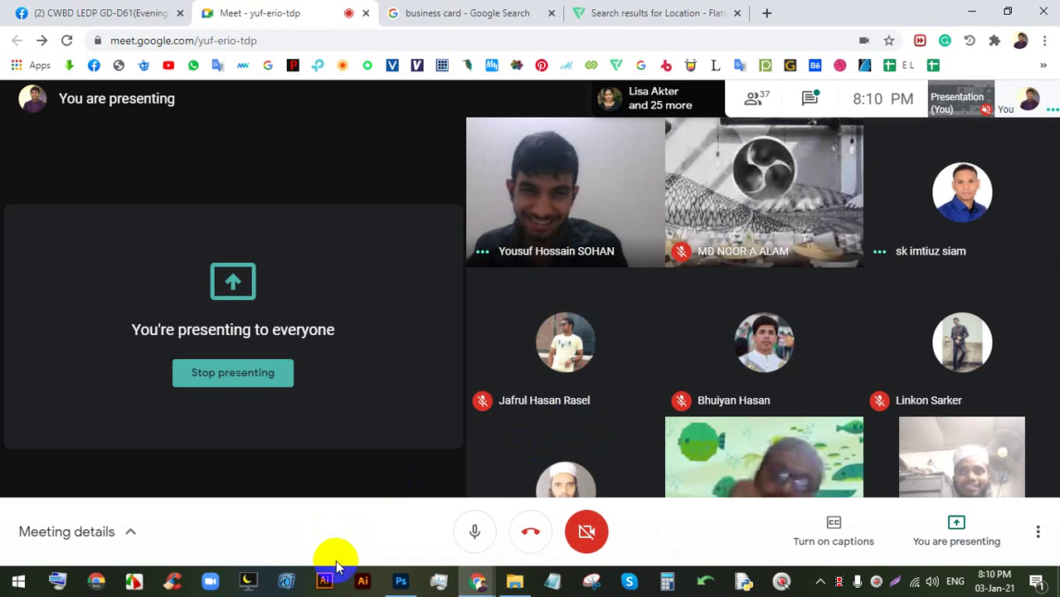
pyautogui.click(401, 581)
pyautogui.press('space')
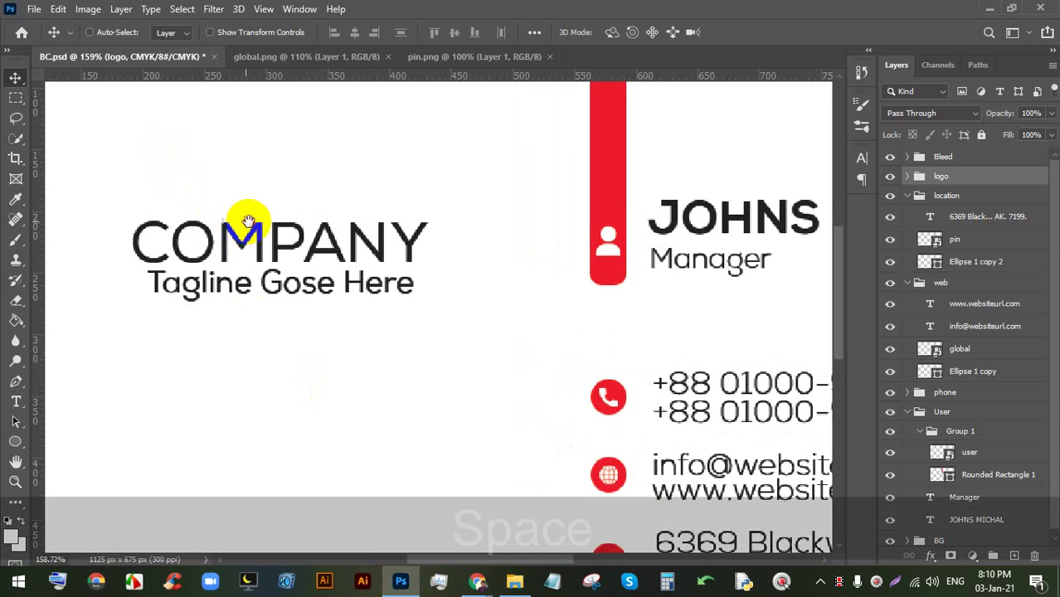
# - Pick the Pen tool and try a leaf path above COMPANY, then undo it
pyautogui.moveTo(249, 221); pyautogui.dragTo(332, 277)
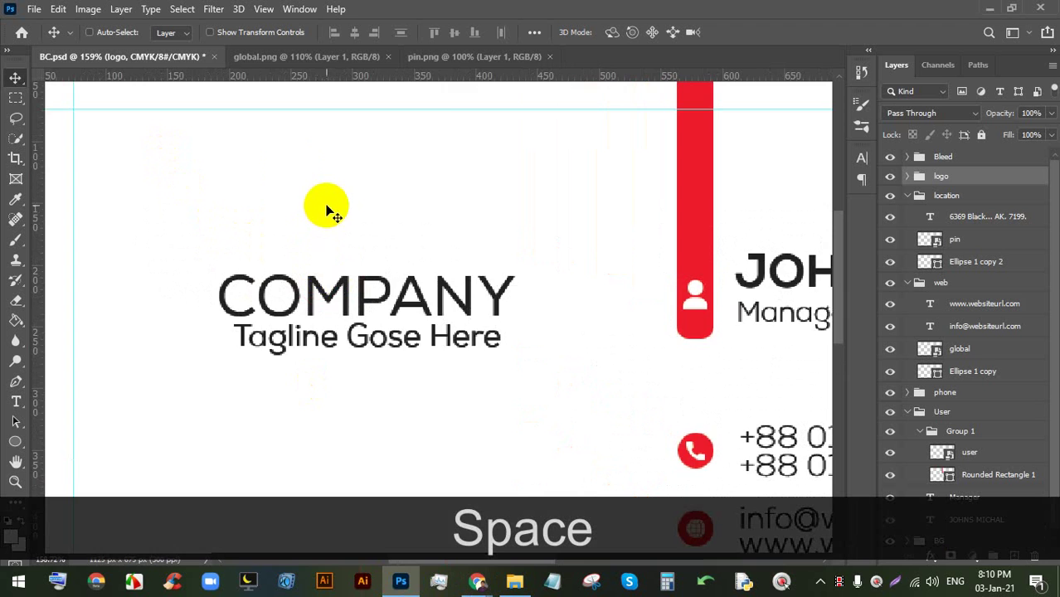
pyautogui.scroll(2, 298, 162)
pyautogui.click(15, 441)
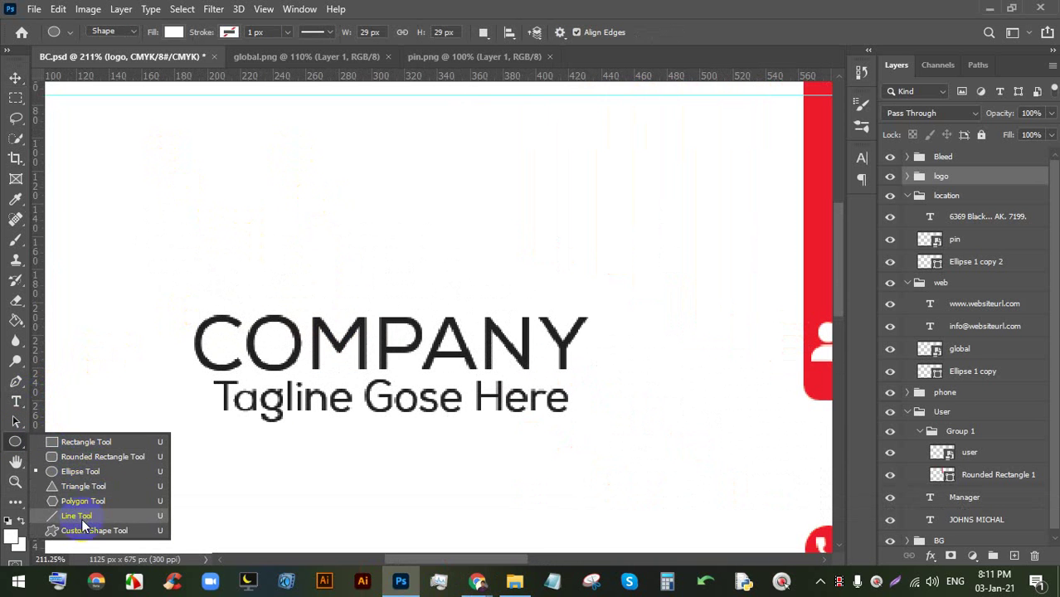
pyautogui.click(18, 384)
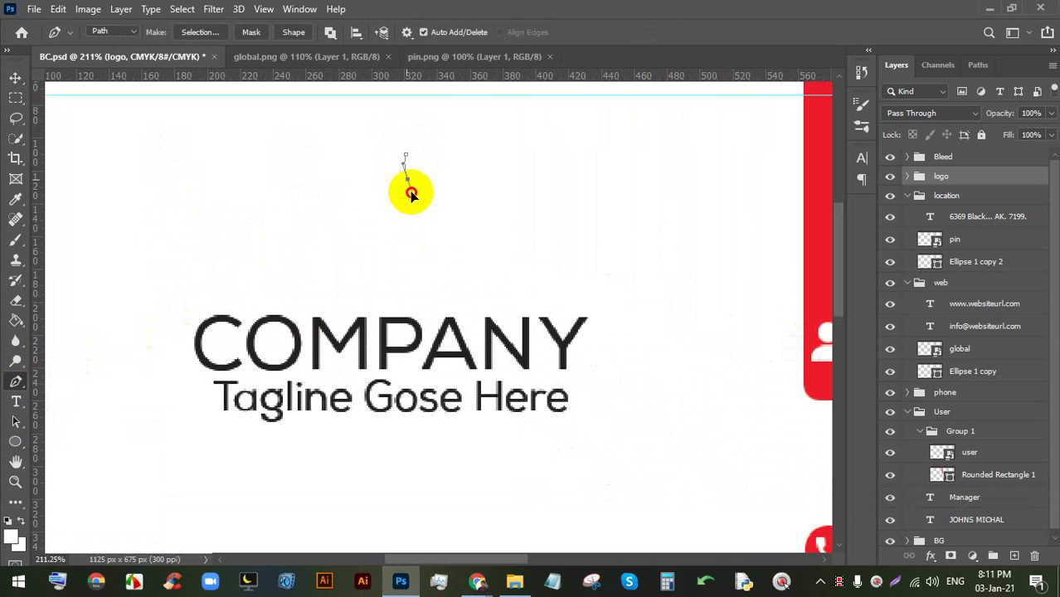
pyautogui.click(438, 216)
pyautogui.click(427, 146)
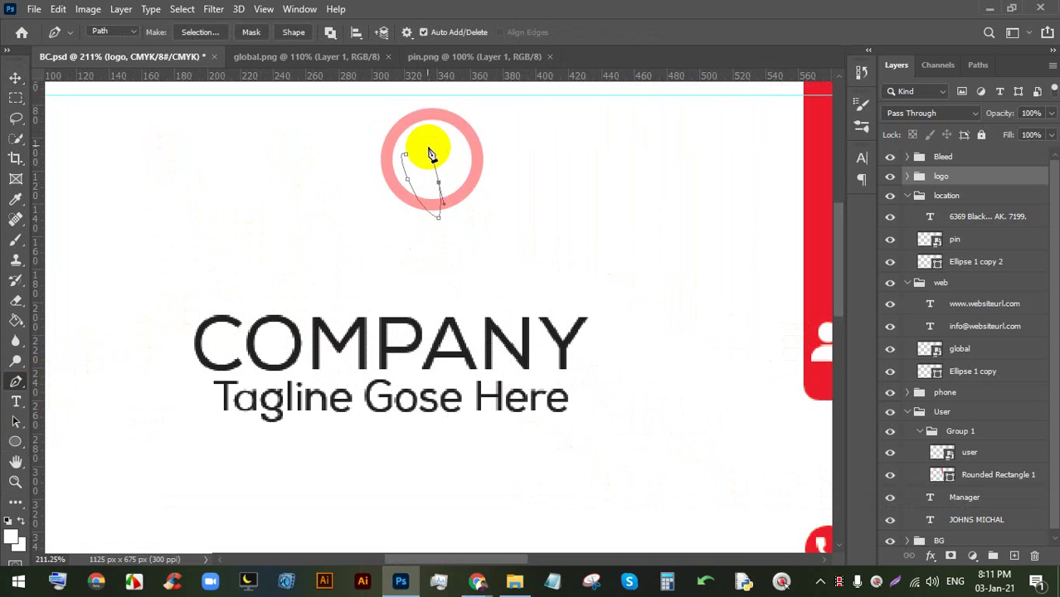
pyautogui.click(408, 157)
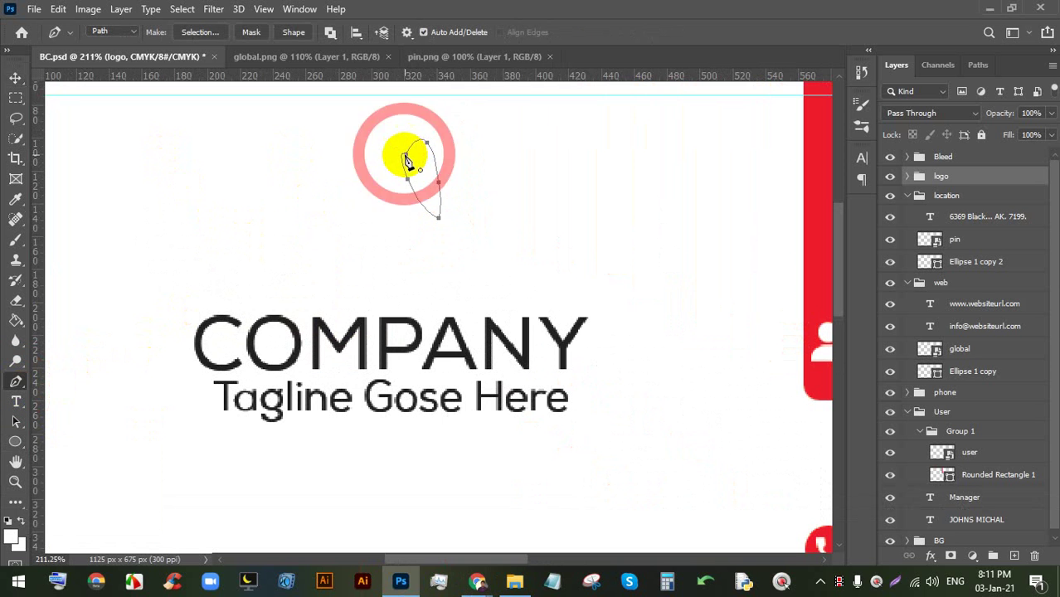
pyautogui.hotkey('ctrl', 'z')
pyautogui.hotkey('ctrl', 'z')
pyautogui.hotkey('ctrl', 'z')
pyautogui.hotkey('ctrl', 'z')
pyautogui.hotkey('ctrl', 'z')
pyautogui.hotkey('ctrl', 'z')
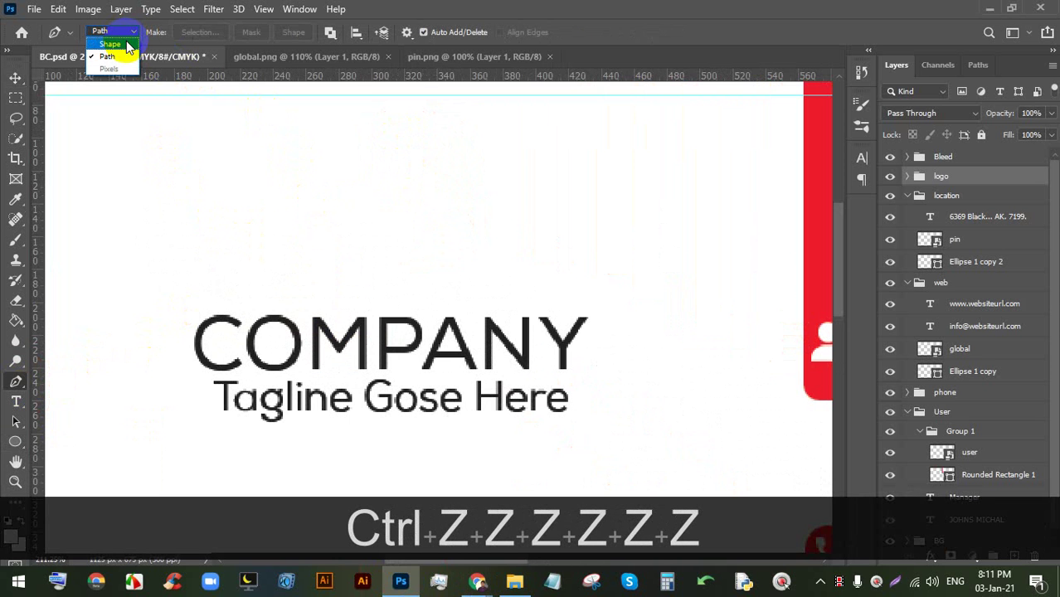
# - Draw a curved leaf outline above COMPANY with the Pen in Shape mode
pyautogui.click(126, 44)
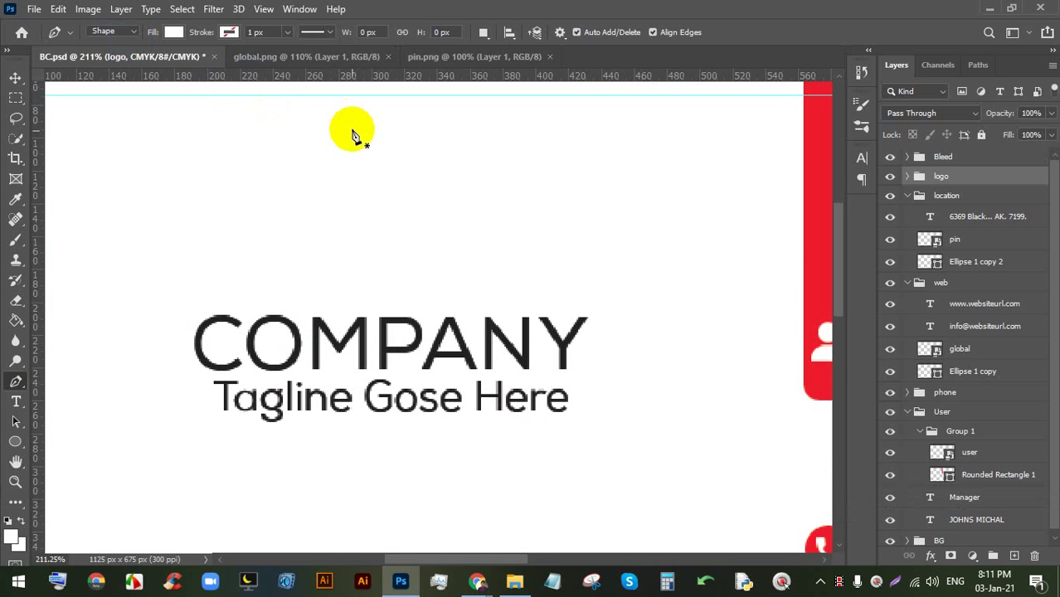
pyautogui.click(360, 151)
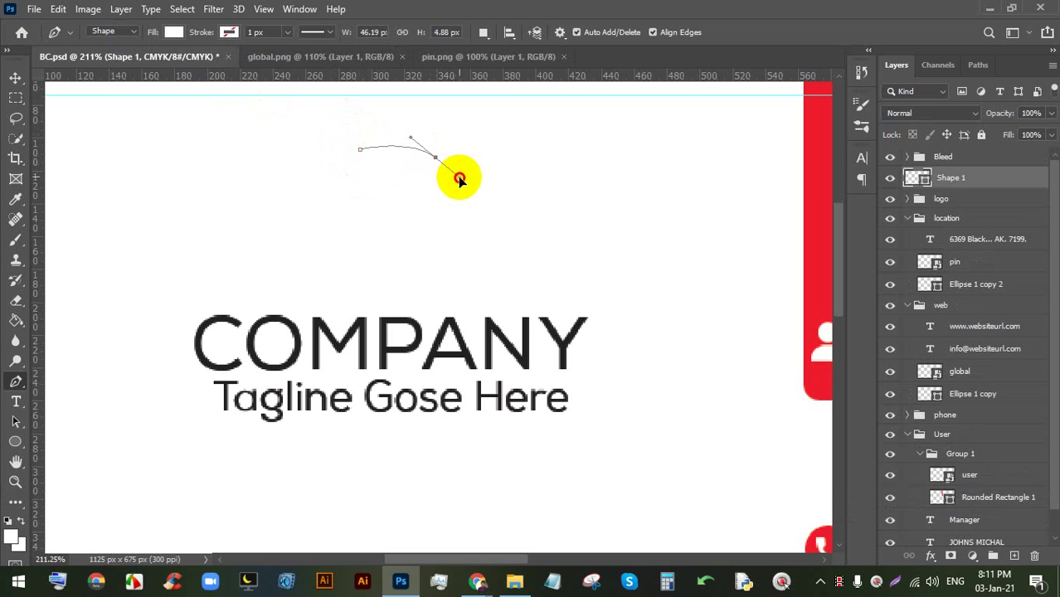
pyautogui.moveTo(463, 182); pyautogui.dragTo(462, 181)
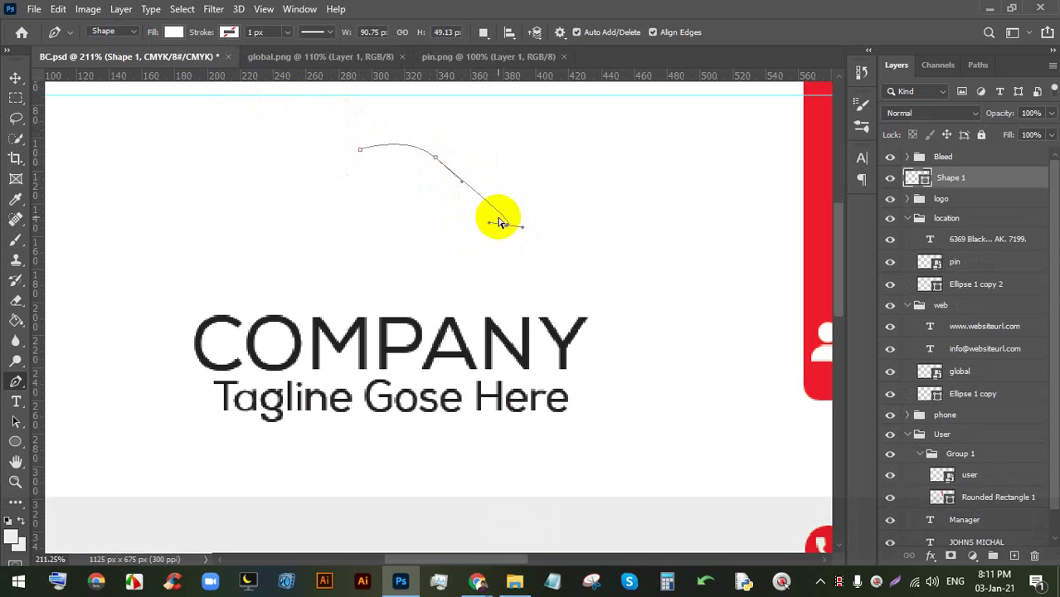
pyautogui.hotkey('ctrl', 'z')
pyautogui.click(514, 223)
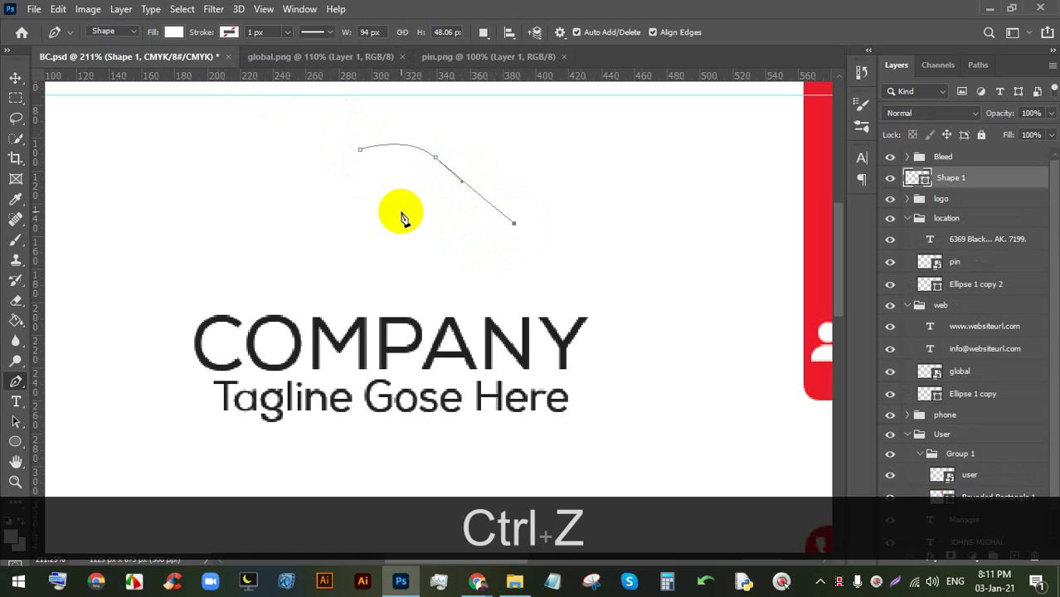
pyautogui.moveTo(395, 203); pyautogui.dragTo(378, 192)
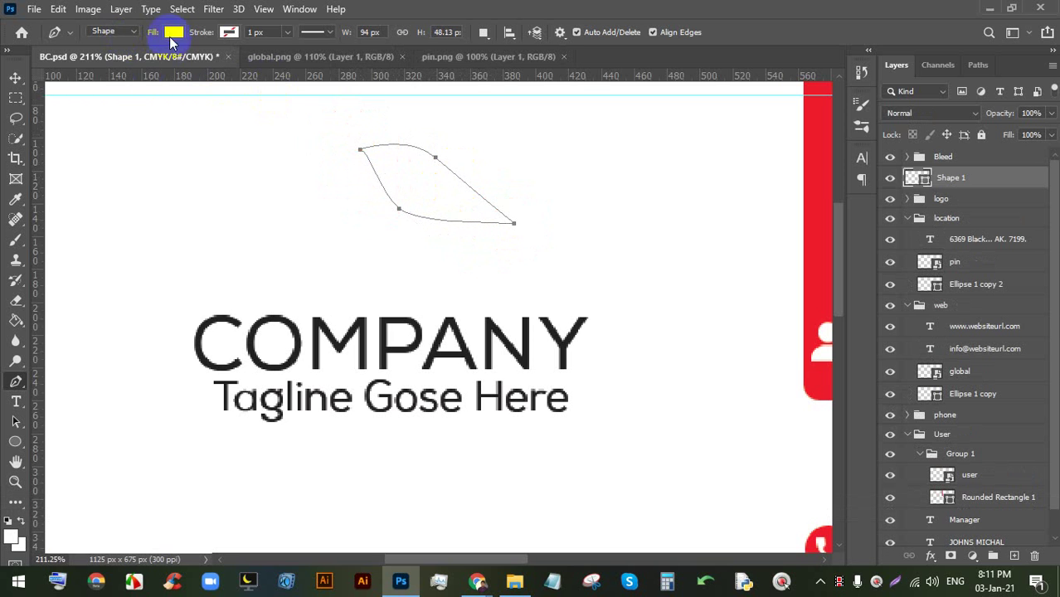
# - Fill the leaf shape red and move it slightly down
pyautogui.click(173, 31)
pyautogui.doubleClick(80, 112)
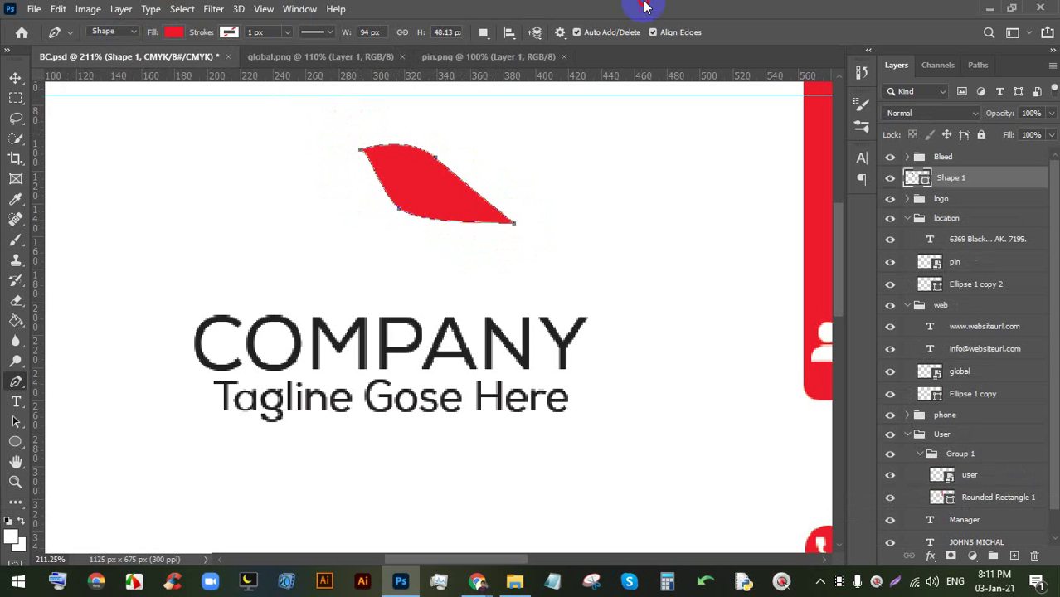
pyautogui.click(15, 78)
pyautogui.moveTo(462, 194); pyautogui.dragTo(451, 257)
# - Duplicate the leaf twice, rotating each copy (first at 120°) into a three-leaf pinwheel
pyautogui.hotkey('ctrl', 'alt', 't')
pyautogui.moveTo(547, 208); pyautogui.dragTo(433, 343)
pyautogui.moveTo(445, 237); pyautogui.dragTo(284, 256)
pyautogui.click(770, 33)
pyautogui.hotkey('ctrl', 'alt', 't')
pyautogui.moveTo(362, 208); pyautogui.dragTo(280, 357)
pyautogui.moveTo(278, 301); pyautogui.dragTo(290, 267)
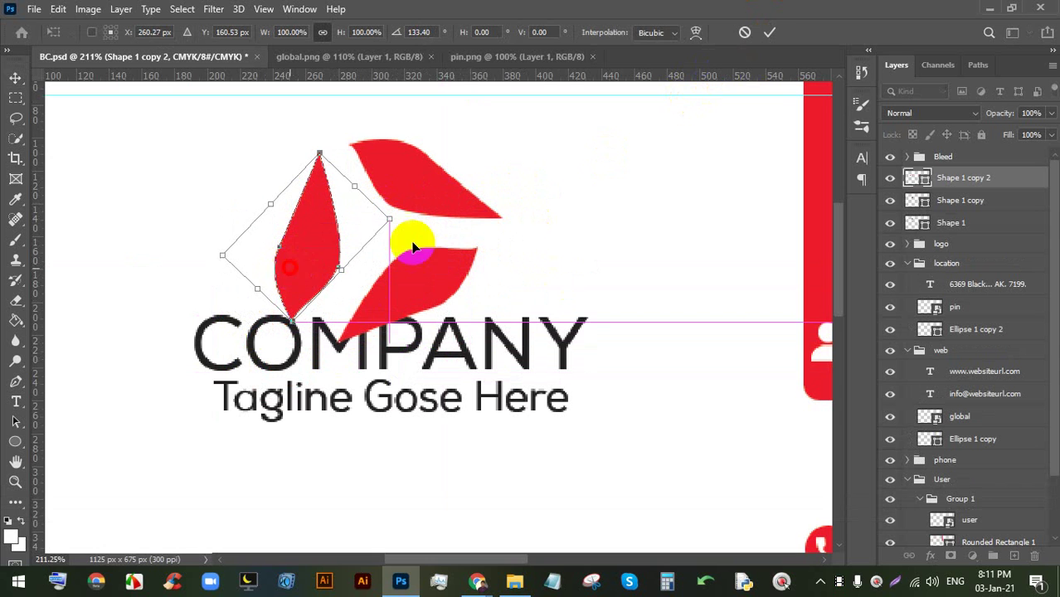
pyautogui.click(772, 32)
# - Scale the three leaf layers down together and position them just above COMPANY
pyautogui.keyDown('shift'); pyautogui.click(966, 223); pyautogui.keyUp('shift')
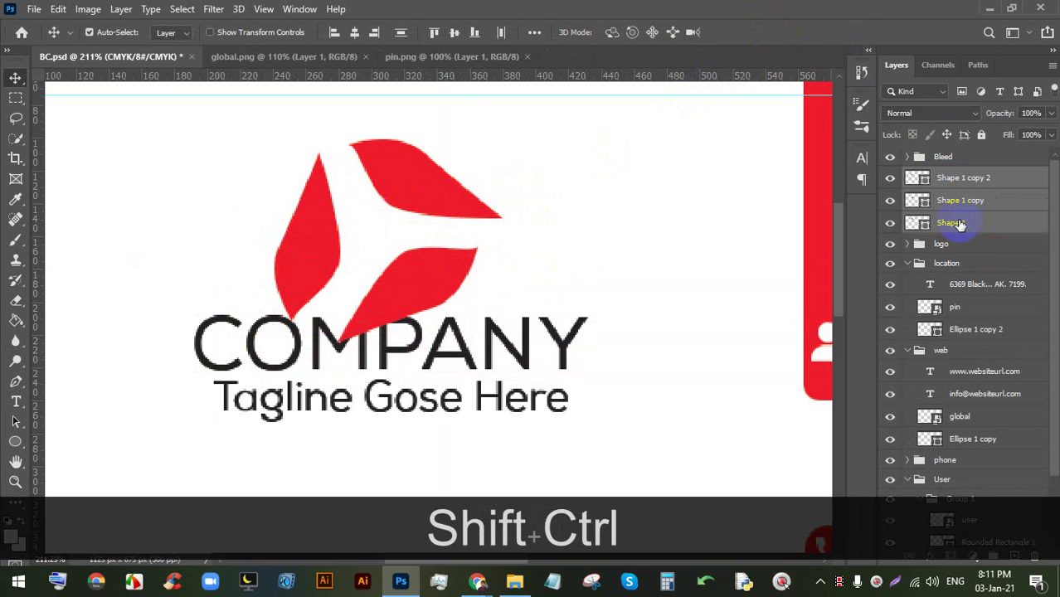
pyautogui.hotkey('ctrl', 'shift', 't')
pyautogui.moveTo(503, 133); pyautogui.dragTo(360, 255)
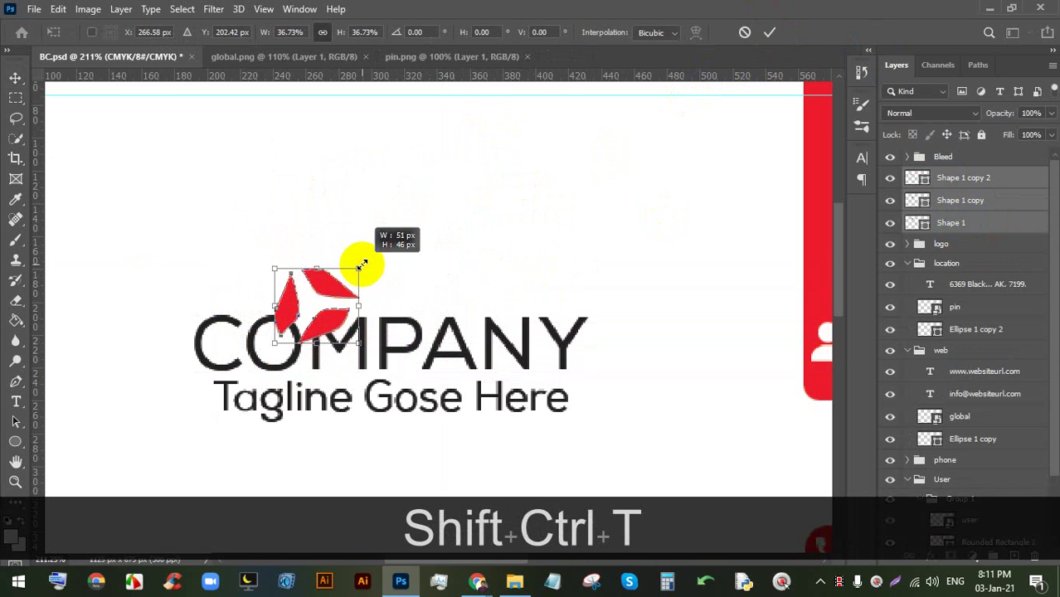
pyautogui.moveTo(323, 288); pyautogui.dragTo(459, 203)
pyautogui.moveTo(404, 231)
pyautogui.mouseDown()
pyautogui.moveTo(440, 239)
pyautogui.moveTo(420, 230)
pyautogui.mouseUp()
pyautogui.click(769, 32)
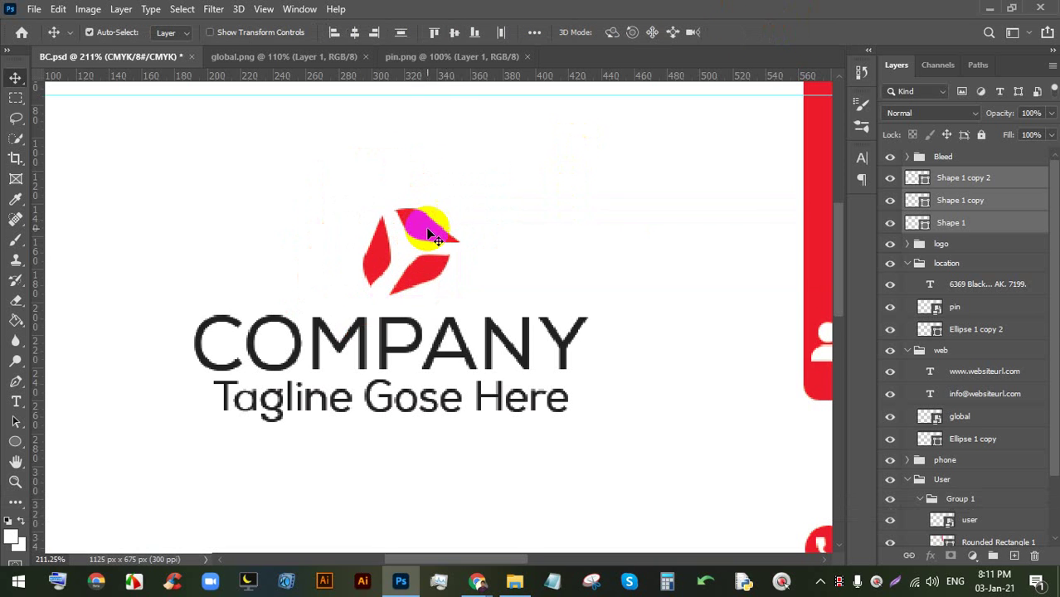
# - Group the three leaves, place the group inside the 'logo' group, and nudge it
pyautogui.hotkey('ctrl', 'g')
pyautogui.moveTo(935, 195); pyautogui.dragTo(952, 196)
pyautogui.scroll(-8, 675, 268)
pyautogui.scroll(3, 378, 261)
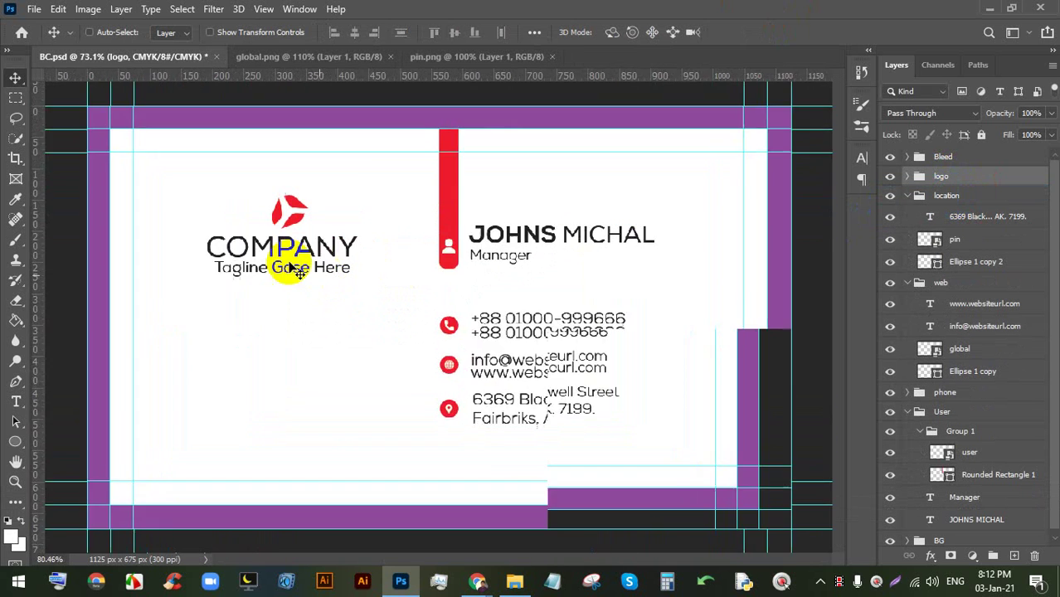
pyautogui.scroll(3, 294, 270)
pyautogui.moveTo(319, 187); pyautogui.dragTo(324, 186)
# - Pan toward the card's lower-right contact details, then switch to a browser window
pyautogui.scroll(-5, 374, 208)
pyautogui.scroll(2, 376, 211)
pyautogui.press('space')
pyautogui.moveTo(379, 291); pyautogui.dragTo(428, 239)
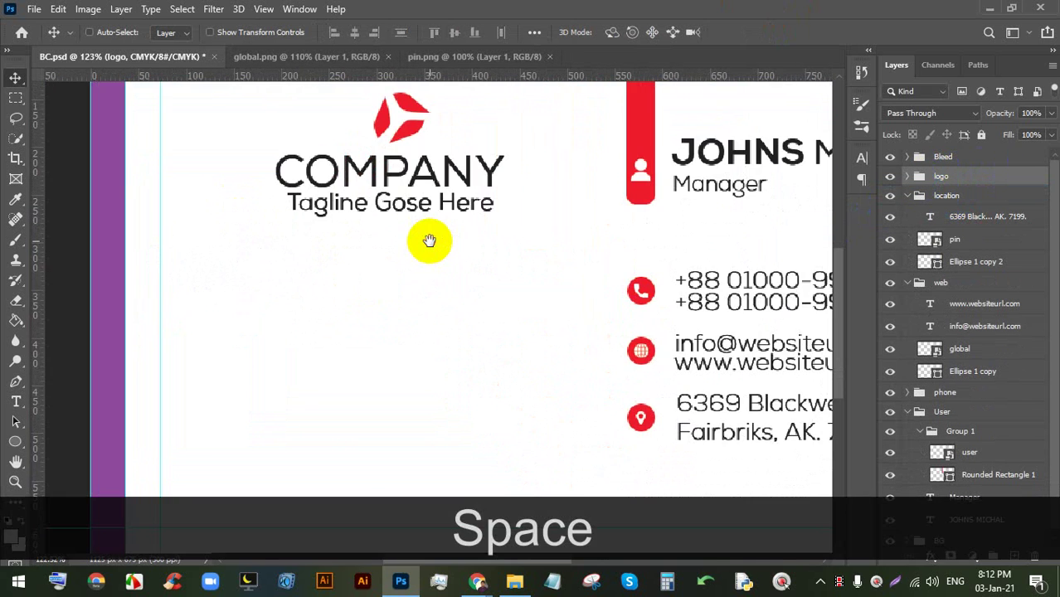
pyautogui.scroll(-2, 424, 249)
pyautogui.press('space')
pyautogui.scroll(1, 444, 295)
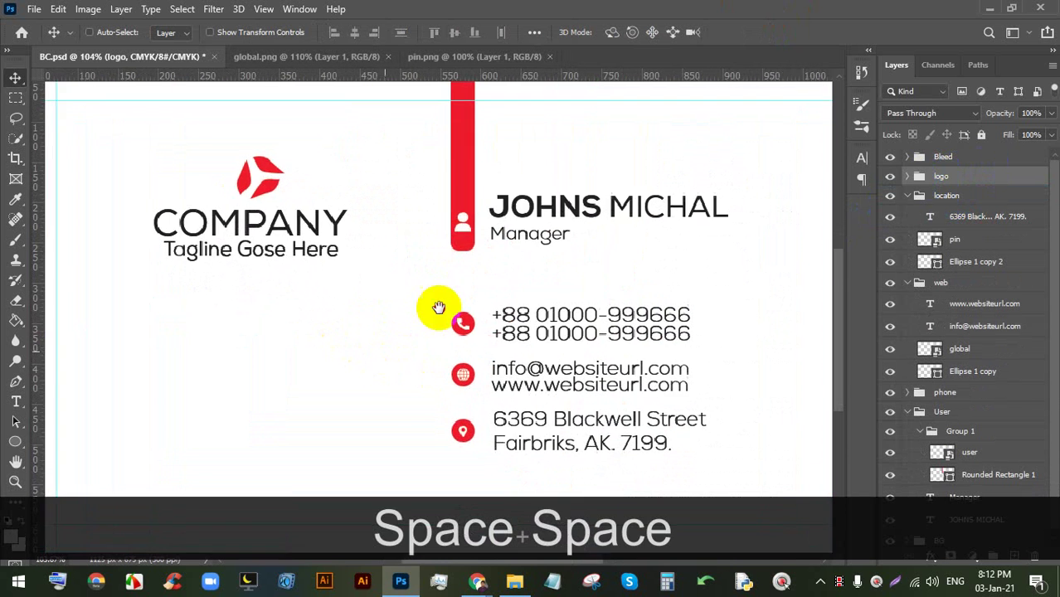
pyautogui.moveTo(438, 308); pyautogui.dragTo(516, 220)
pyautogui.click(483, 586)
pyautogui.click(419, 529)
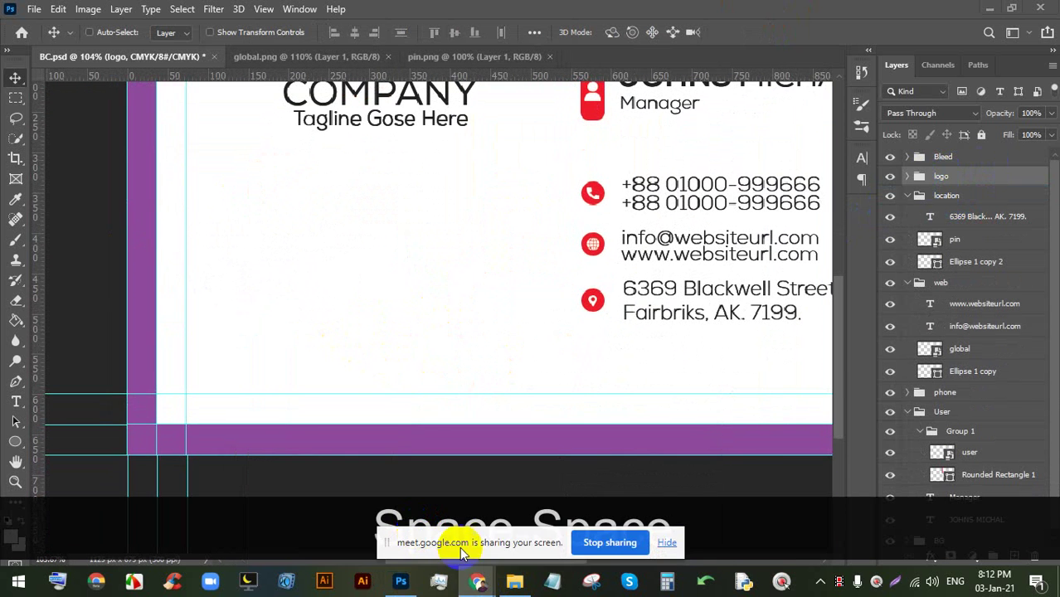
# - Search Google Images for 'qr code' in a new Chrome tab
pyautogui.click(475, 582)
pyautogui.click(361, 512)
pyautogui.click(767, 13)
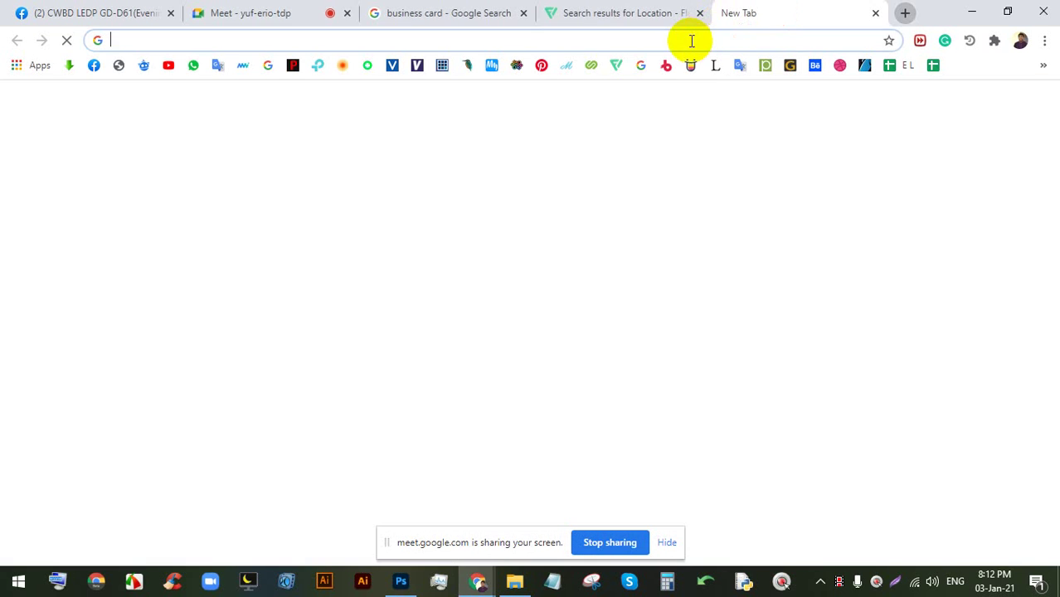
pyautogui.write('qr')
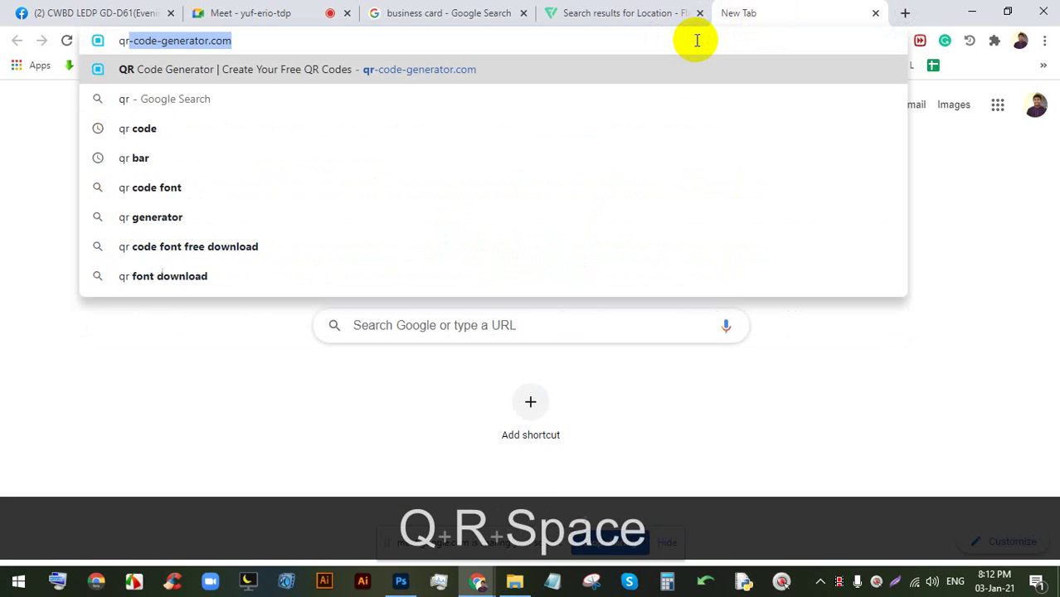
pyautogui.press('Down')
pyautogui.press('Return')
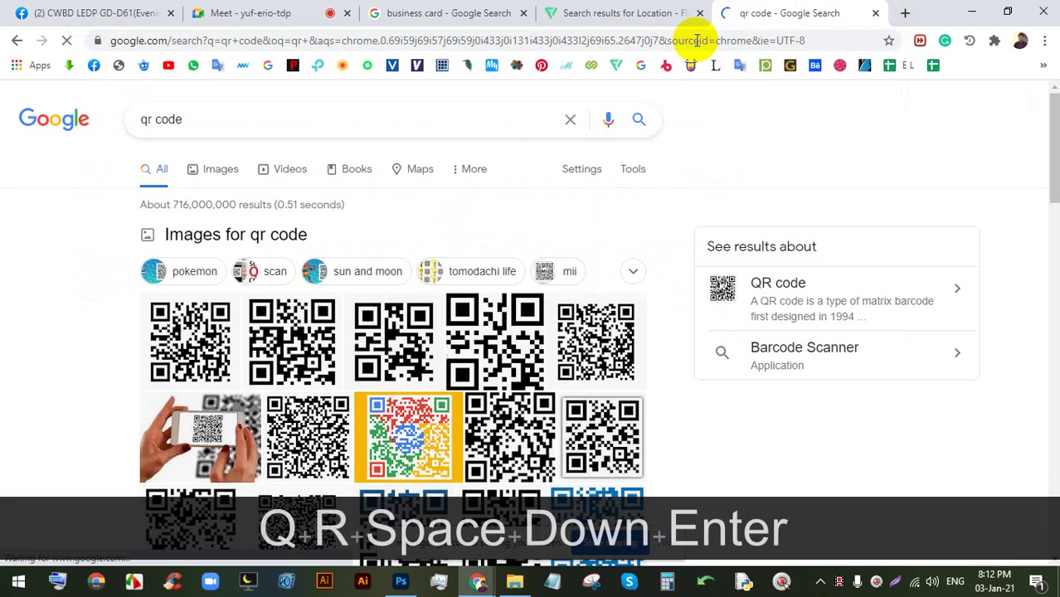
pyautogui.click(292, 327)
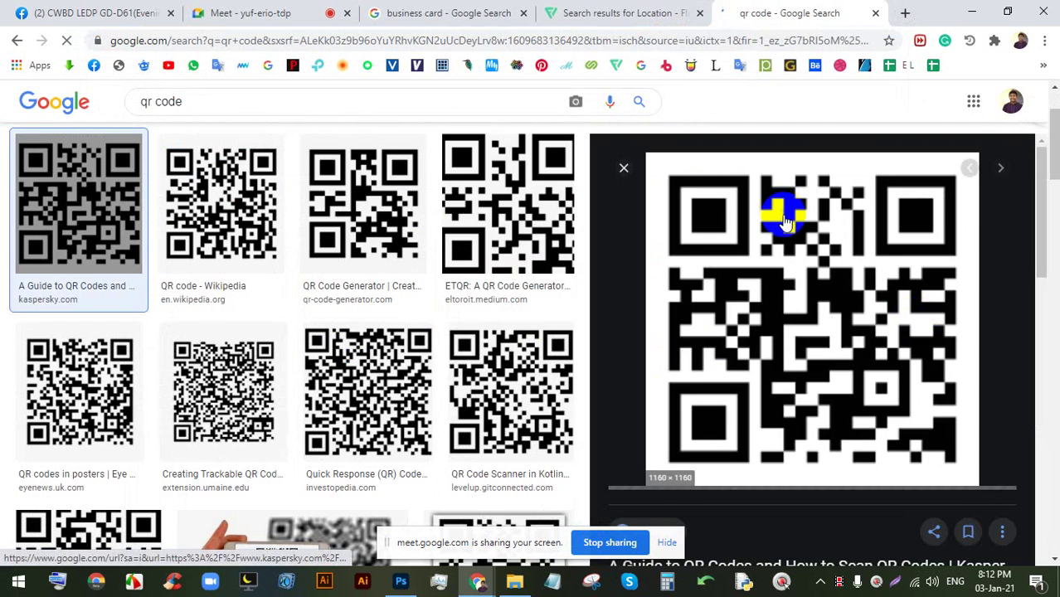
# - Save a QR code preview as a PNG and drag the download into Photoshop
pyautogui.rightClick(786, 226)
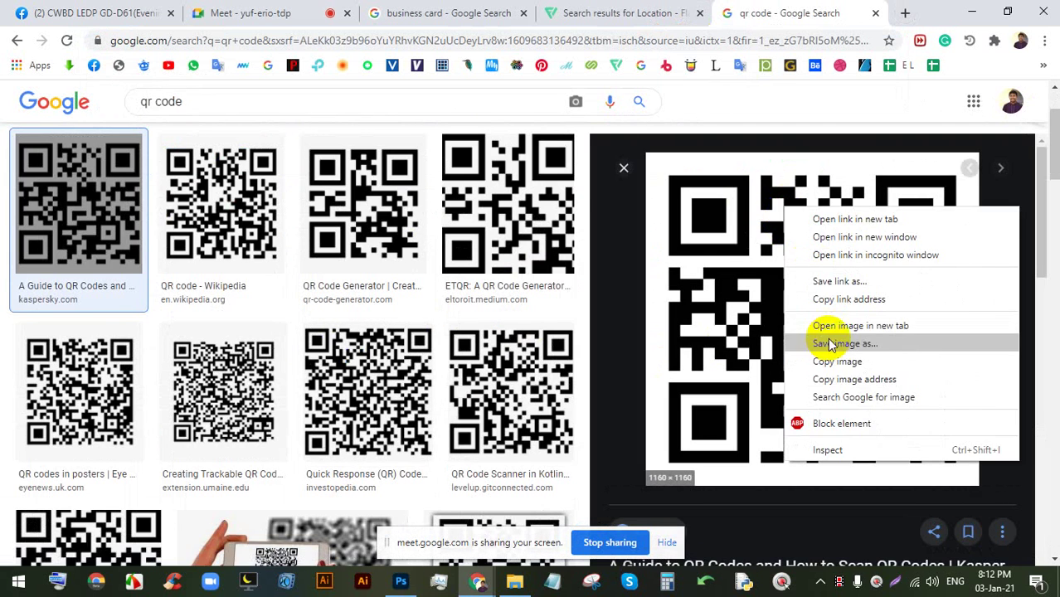
pyautogui.click(795, 343)
pyautogui.press('Return')
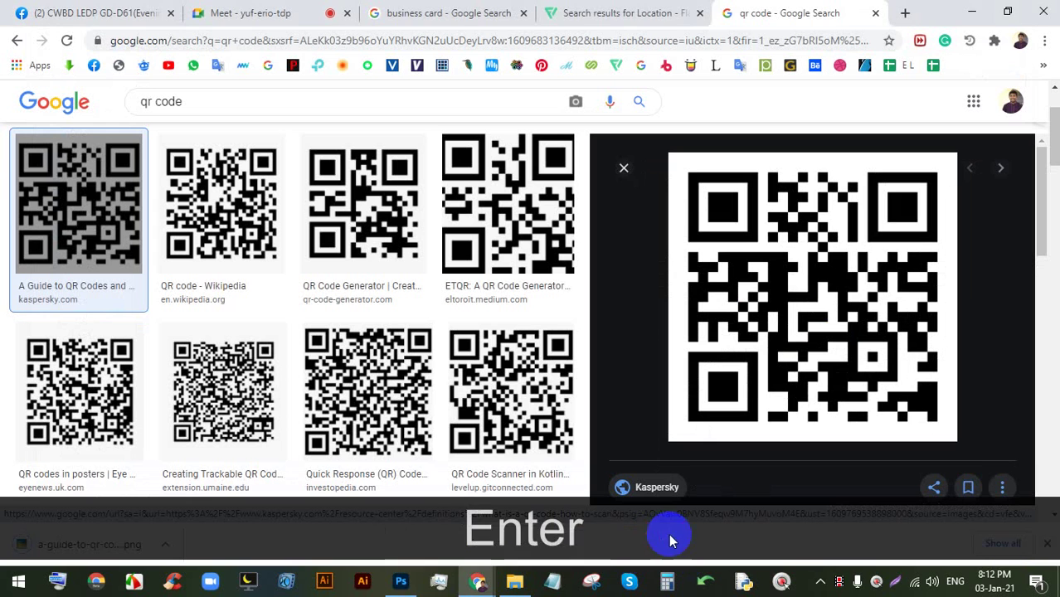
pyautogui.click(669, 544)
pyautogui.moveTo(88, 541); pyautogui.dragTo(311, 381)
# - Commit the placed QR code at 4.21% scale at the card's lower left
pyautogui.scroll(-3, 446, 208)
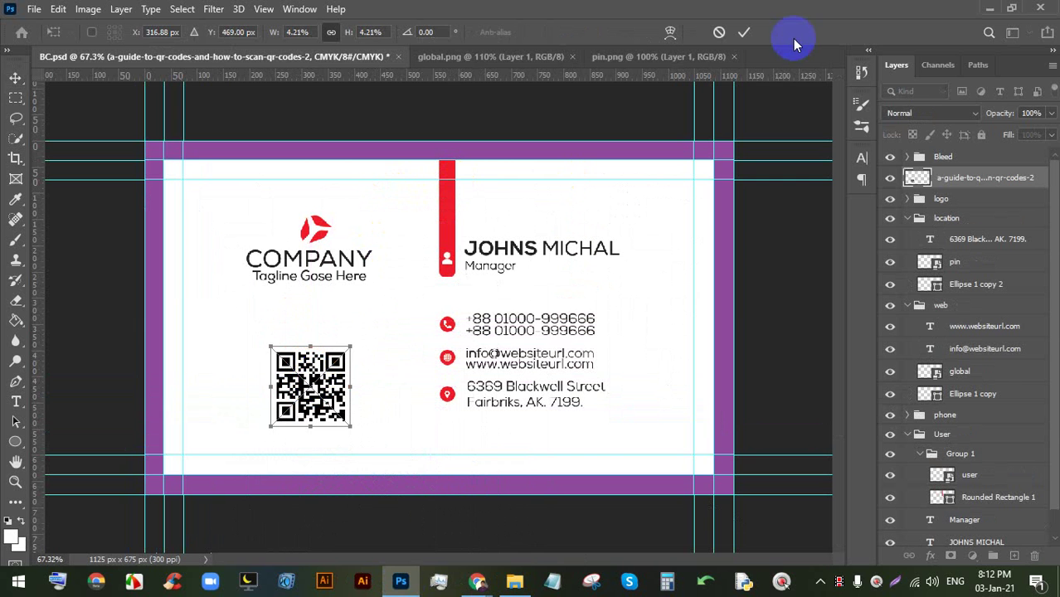
pyautogui.click(741, 36)
pyautogui.scroll(1, 435, 316)
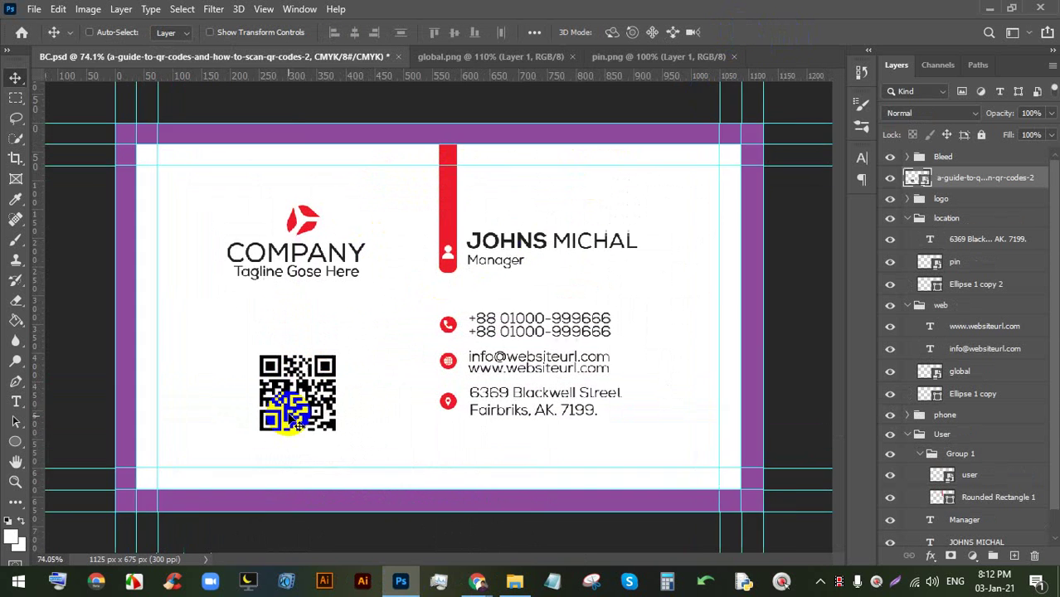
pyautogui.scroll(6, 295, 421)
pyautogui.press('space')
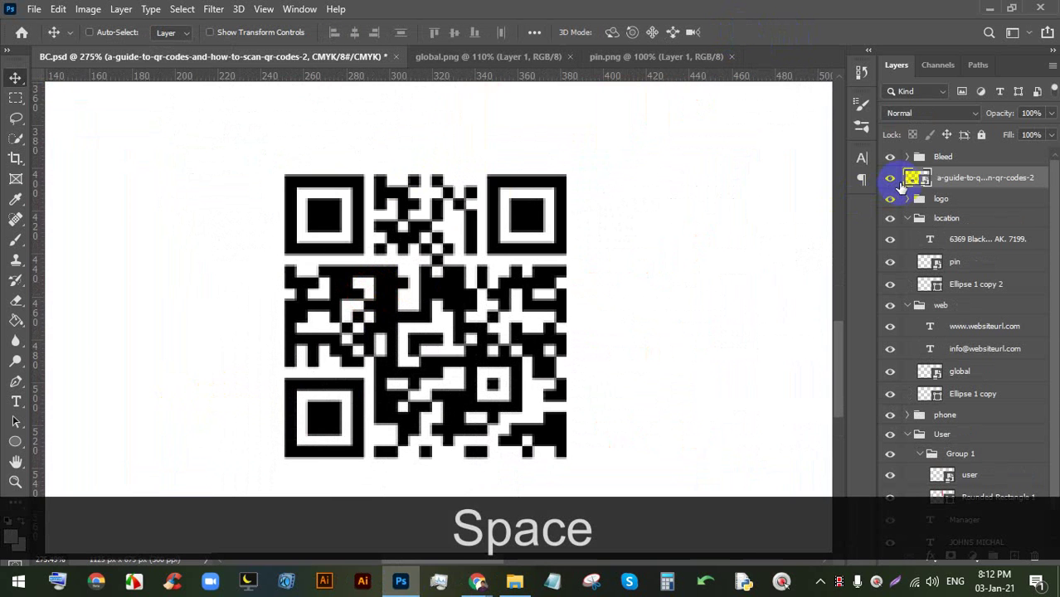
# - Open the QR smart object's source PNG as a document and close pin.png
pyautogui.doubleClick(915, 179)
pyautogui.scroll(-2, 473, 274)
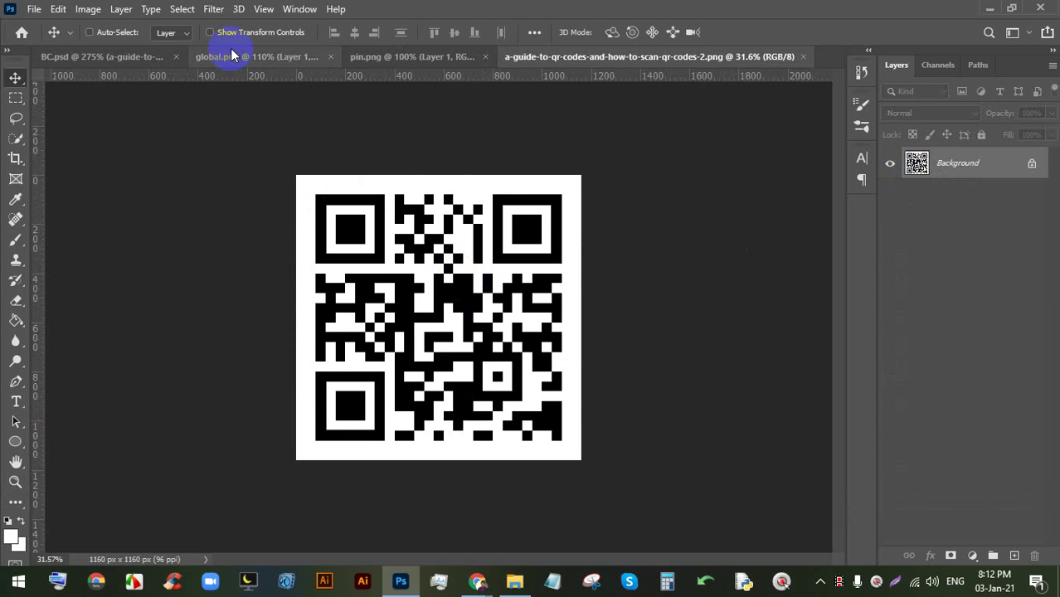
pyautogui.click(97, 56)
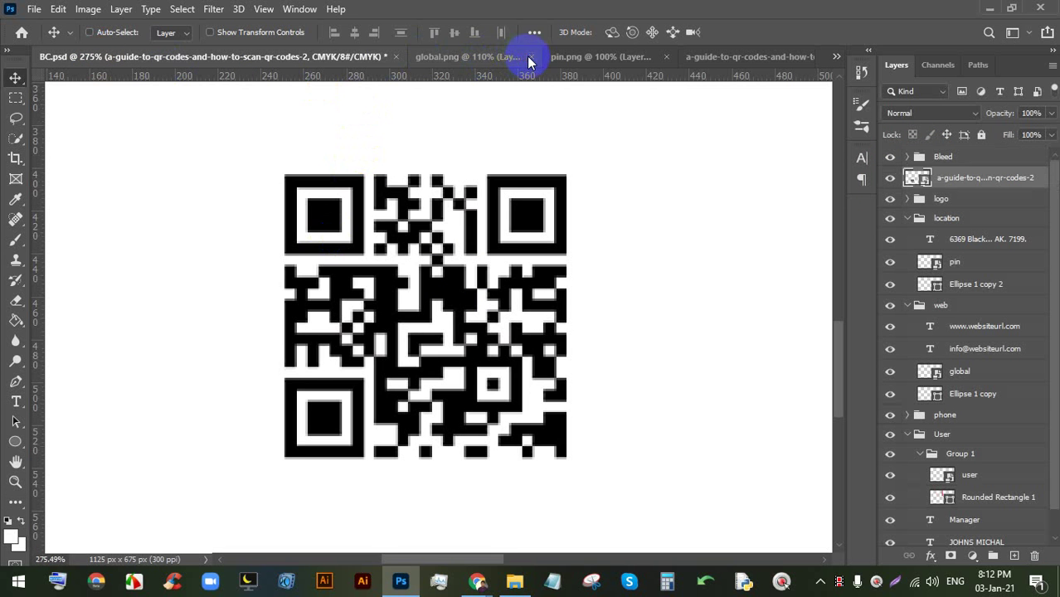
pyautogui.click(551, 56)
pyautogui.scroll(-4, 443, 244)
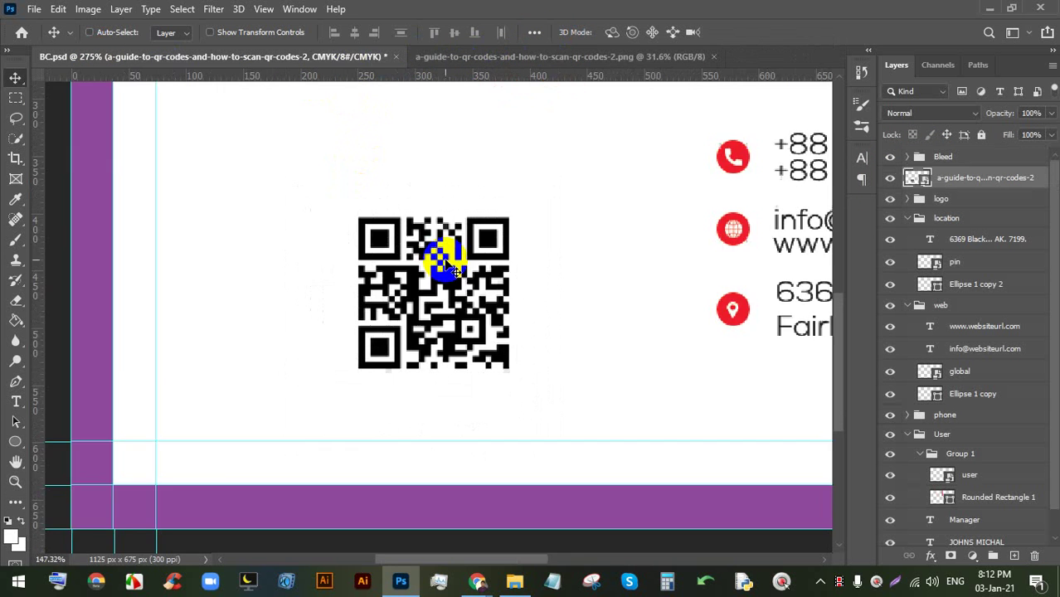
# - In the QR image, select the Paint Bucket with a bright red foreground colour
pyautogui.click(567, 57)
pyautogui.scroll(2, 464, 296)
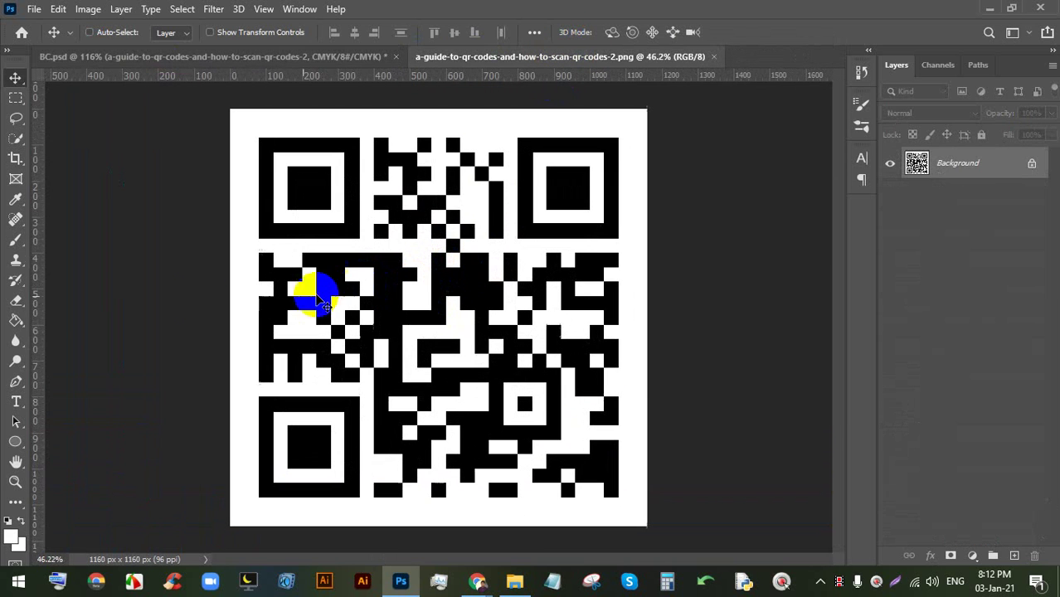
pyautogui.click(16, 319)
pyautogui.click(12, 536)
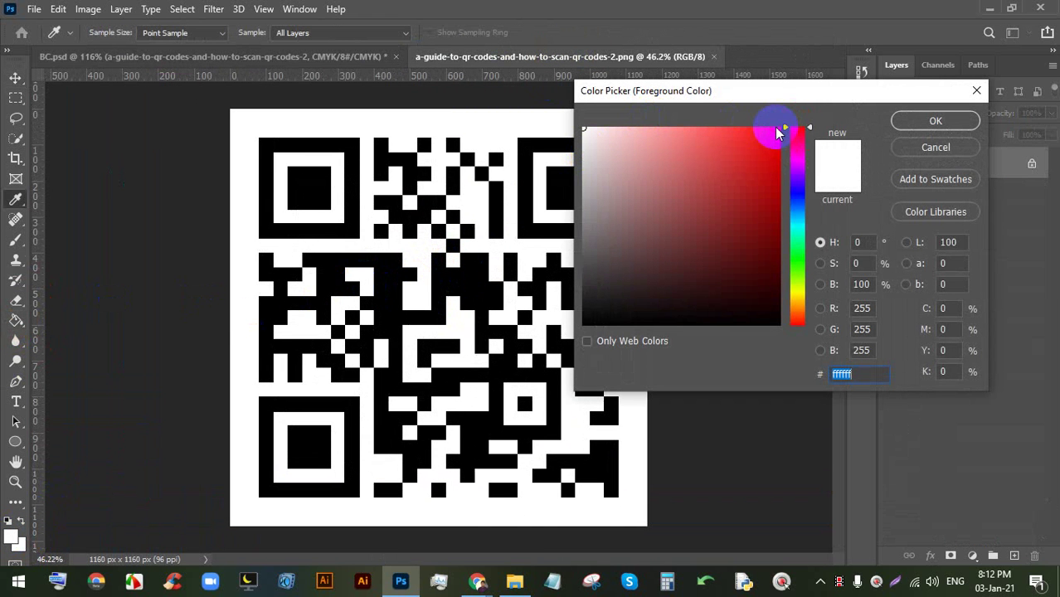
pyautogui.click(778, 133)
pyautogui.click(936, 120)
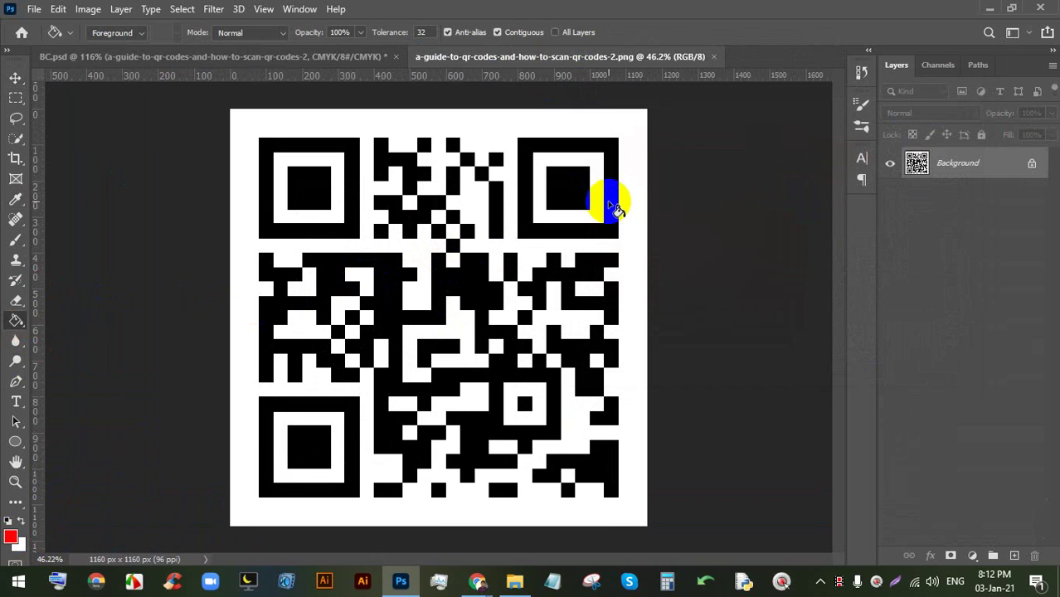
# - Fill the top-right, top-left and bottom-left finder rings red, save the QR image, and return to BC.psd
pyautogui.click(614, 207)
pyautogui.click(336, 228)
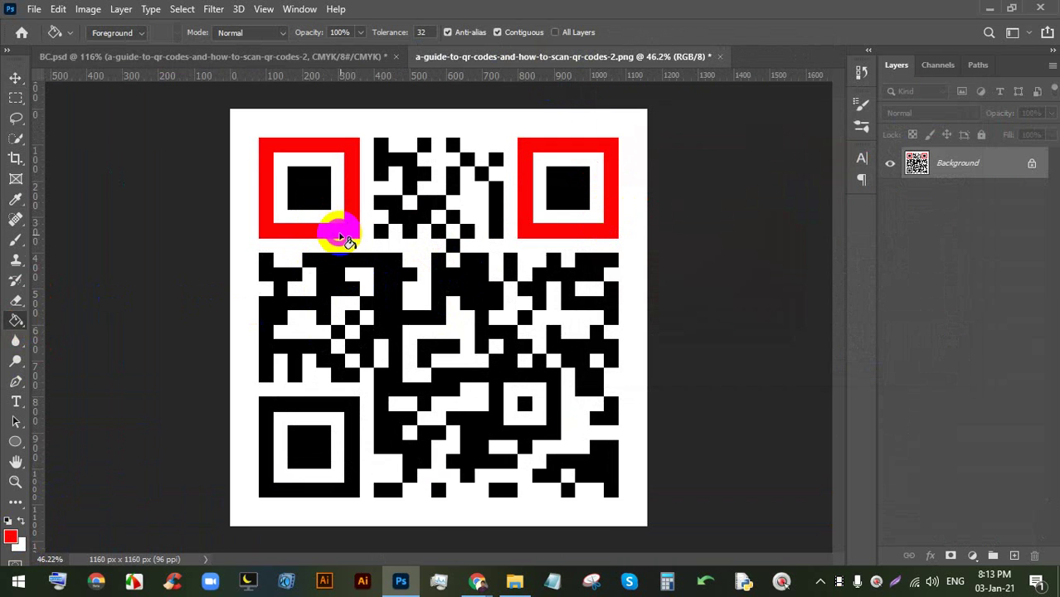
pyautogui.click(347, 427)
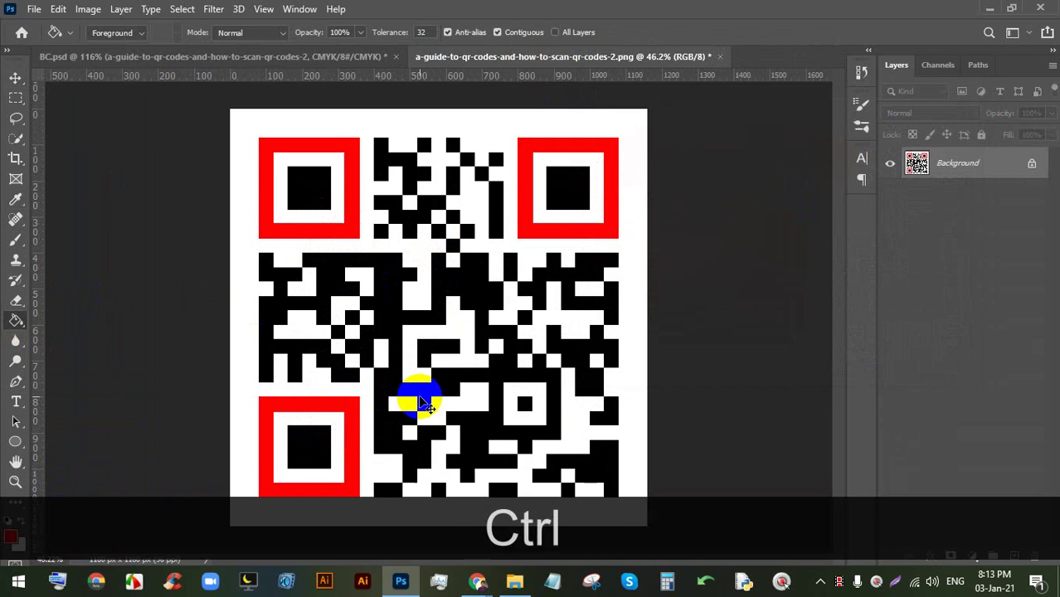
pyautogui.hotkey('ctrl', 's')
pyautogui.hotkey('ctrl', 's')
pyautogui.hotkey('ctrl', 's')
pyautogui.click(257, 62)
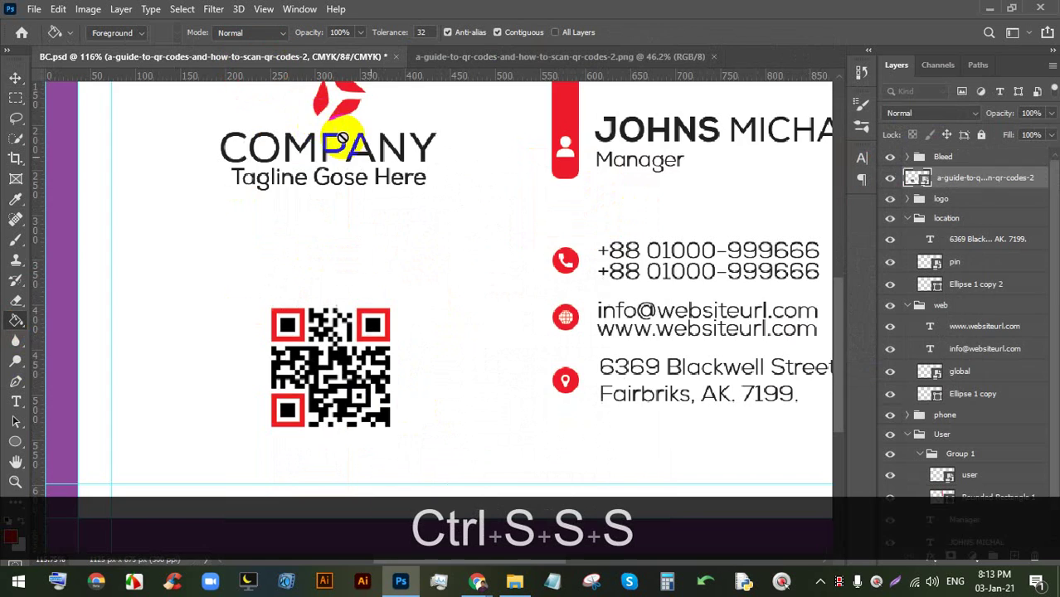
# - Fit the whole card on screen and save BC.psd with the red-cornered QR code
pyautogui.hotkey('ctrl', '0')
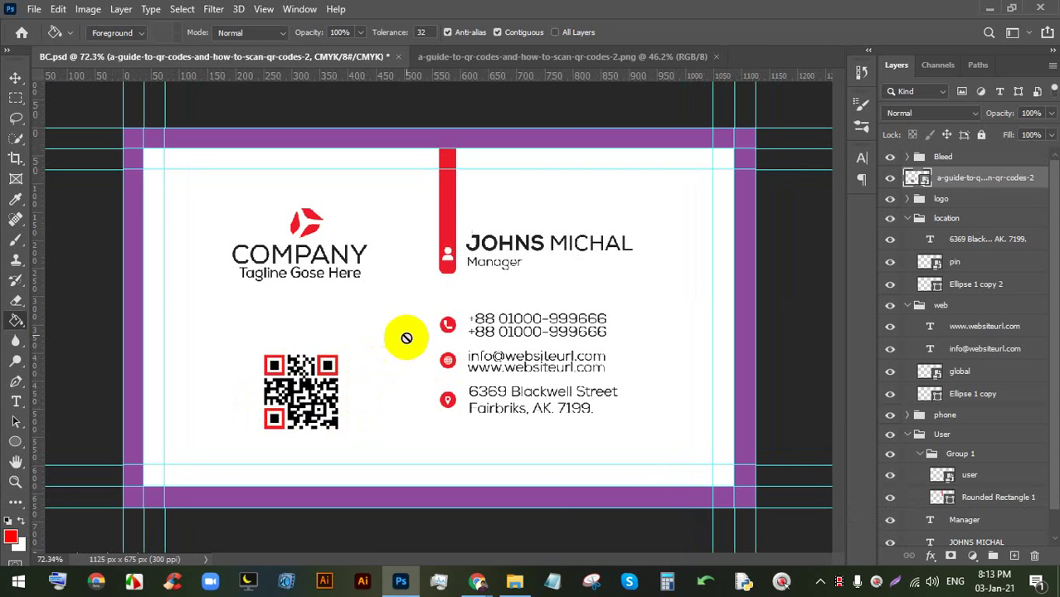
pyautogui.hotkey('ctrl', 's')
pyautogui.hotkey('ctrl', 's')
pyautogui.hotkey('ctrl', 's')
pyautogui.hotkey('ctrl', 's')
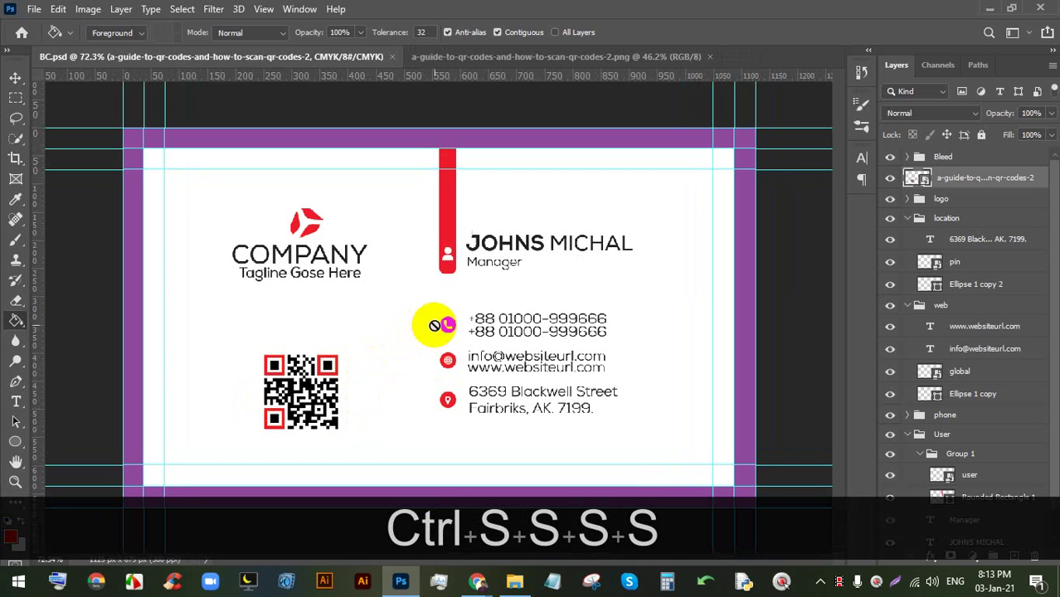
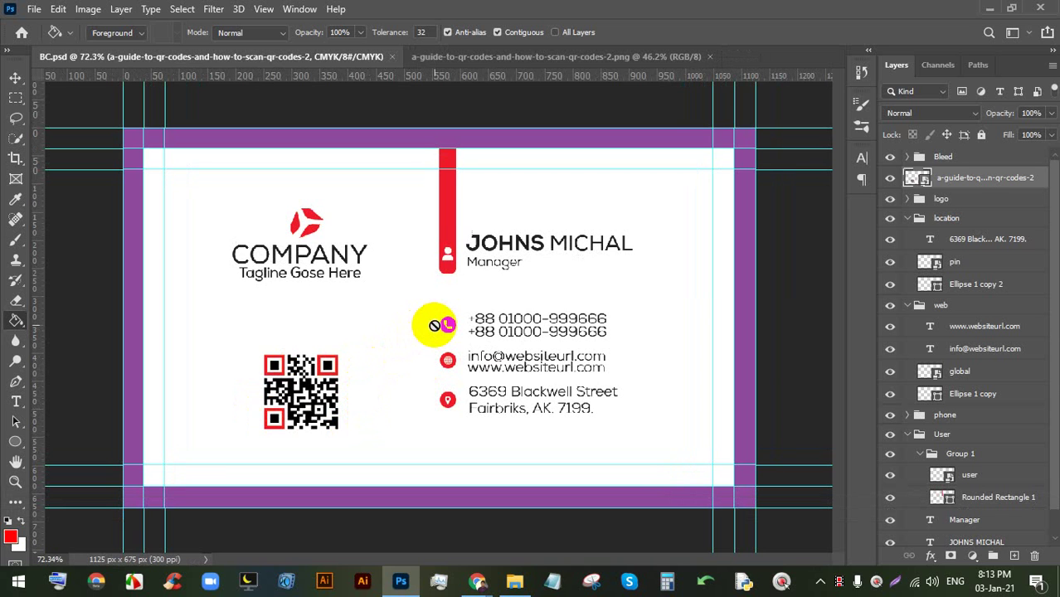
# - Close the a-guide-to-qr-codes-2.png image so only the BC.psd card remains open
pyautogui.click(438, 55)
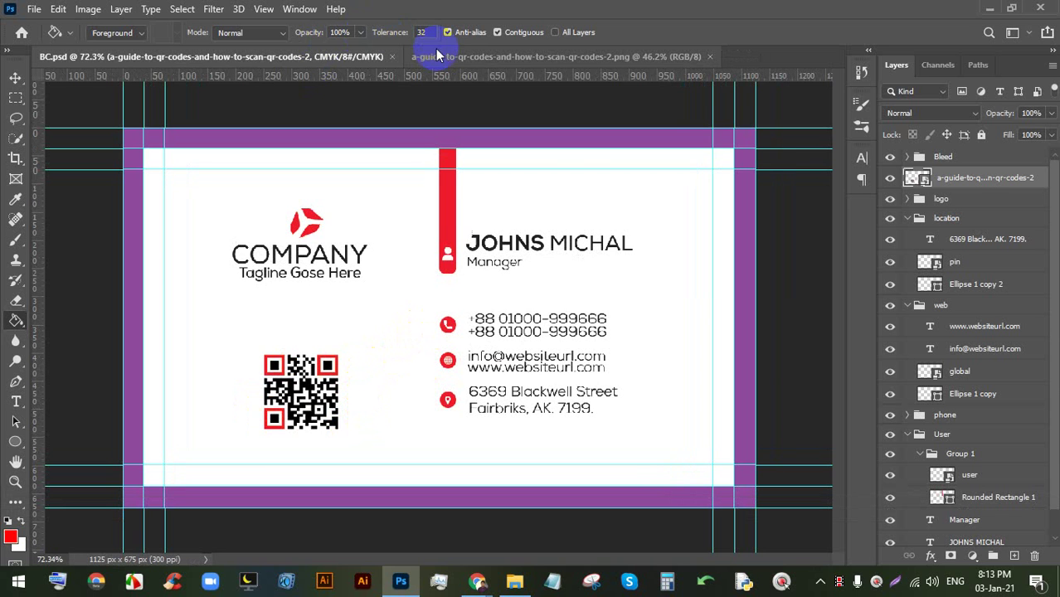
pyautogui.click(710, 56)
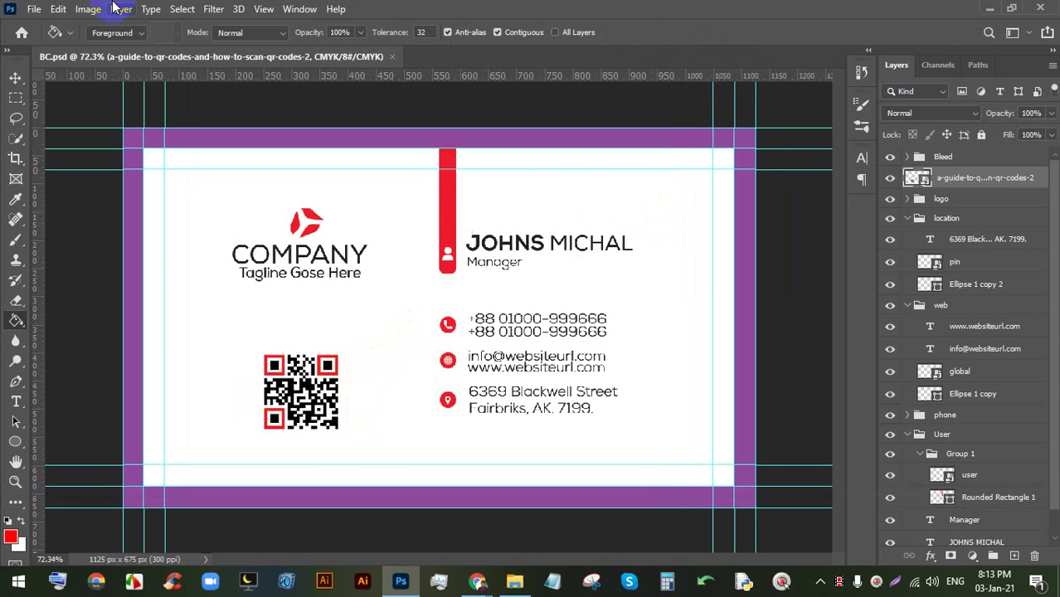
pyautogui.click(589, 516)
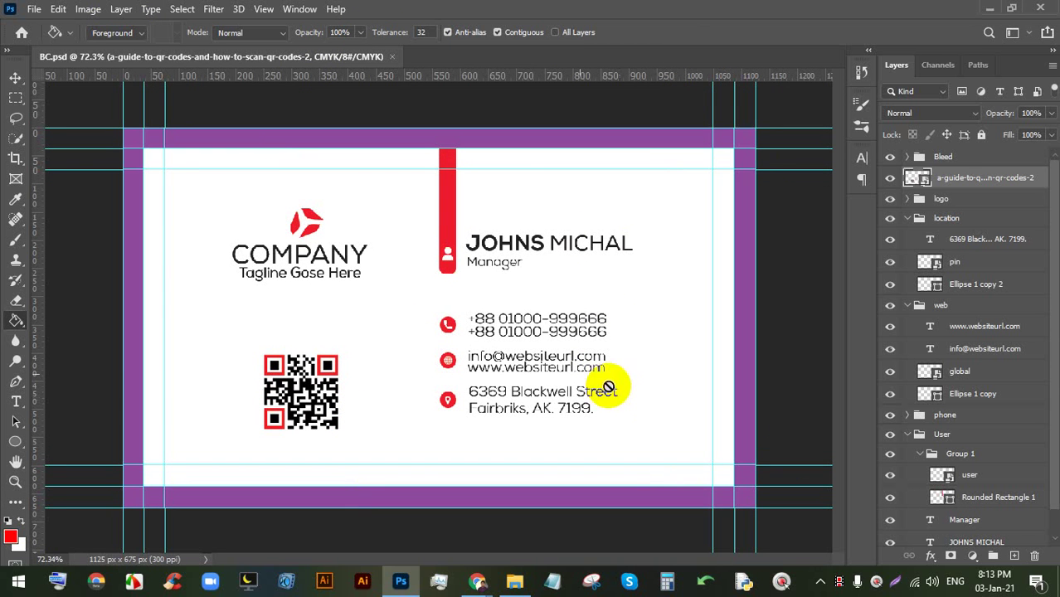
pyautogui.click(96, 10)
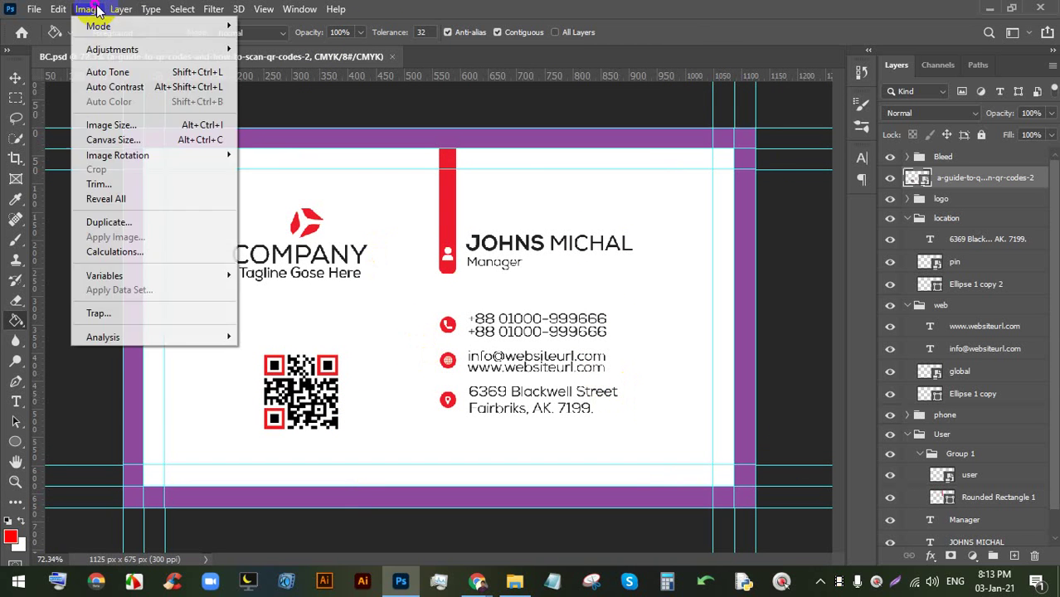
# - Duplicate the card into a new document named BC copy
pyautogui.click(134, 223)
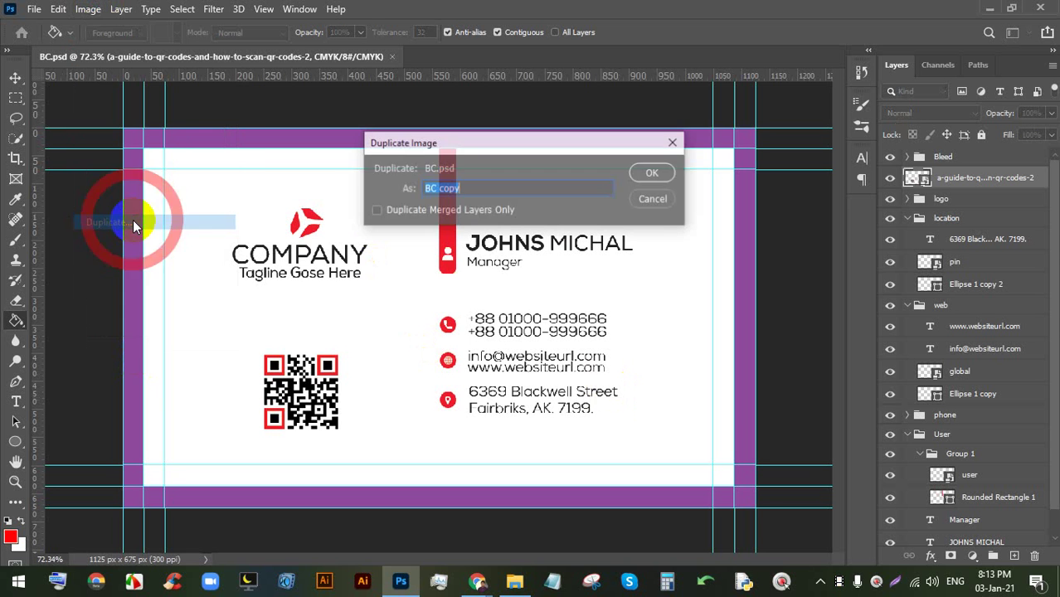
pyautogui.click(652, 173)
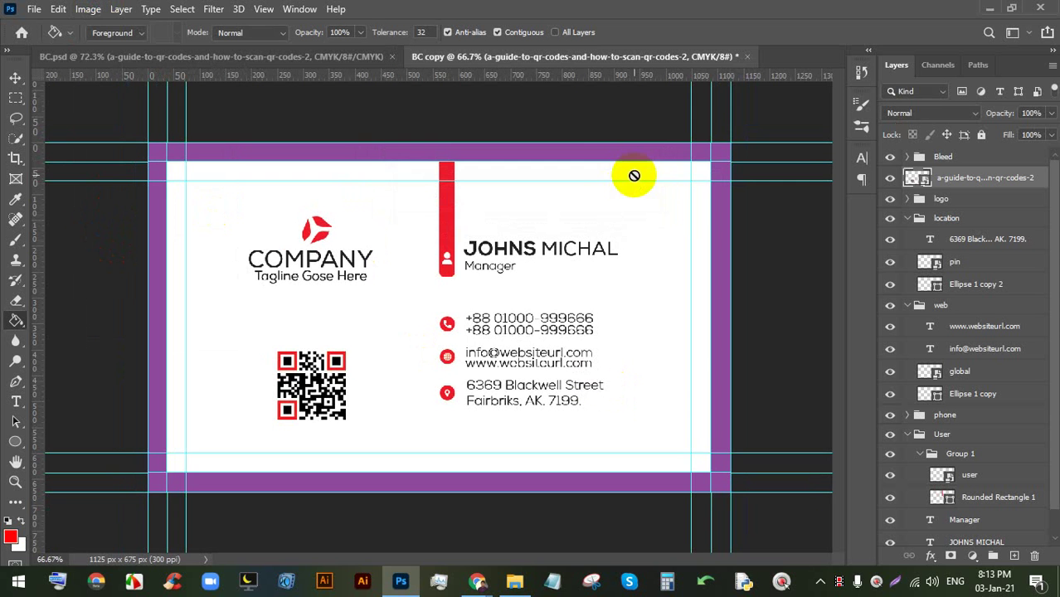
pyautogui.click(278, 56)
pyautogui.click(502, 55)
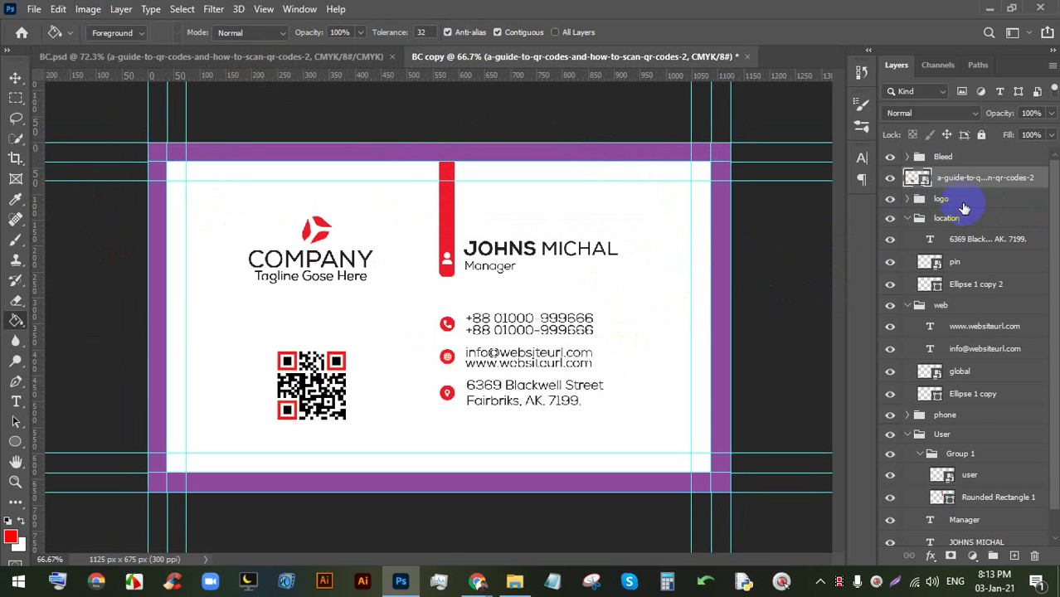
# - In BC copy, delete the name, contact detail and QR code layers
pyautogui.click(953, 222)
pyautogui.scroll(-1, 972, 331)
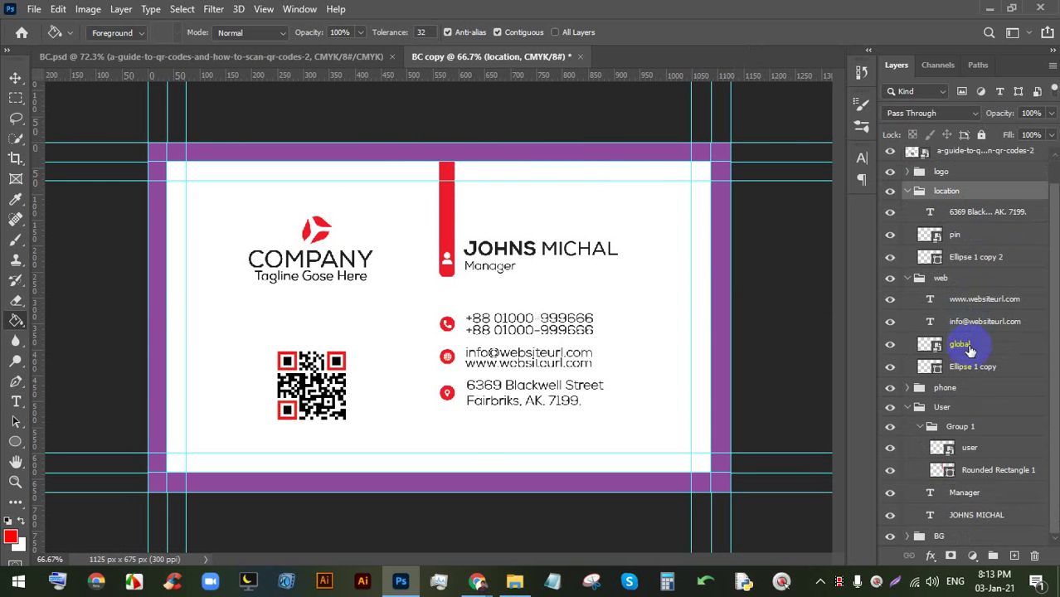
pyautogui.keyDown('shift'); pyautogui.click(971, 472); pyautogui.keyUp('shift')
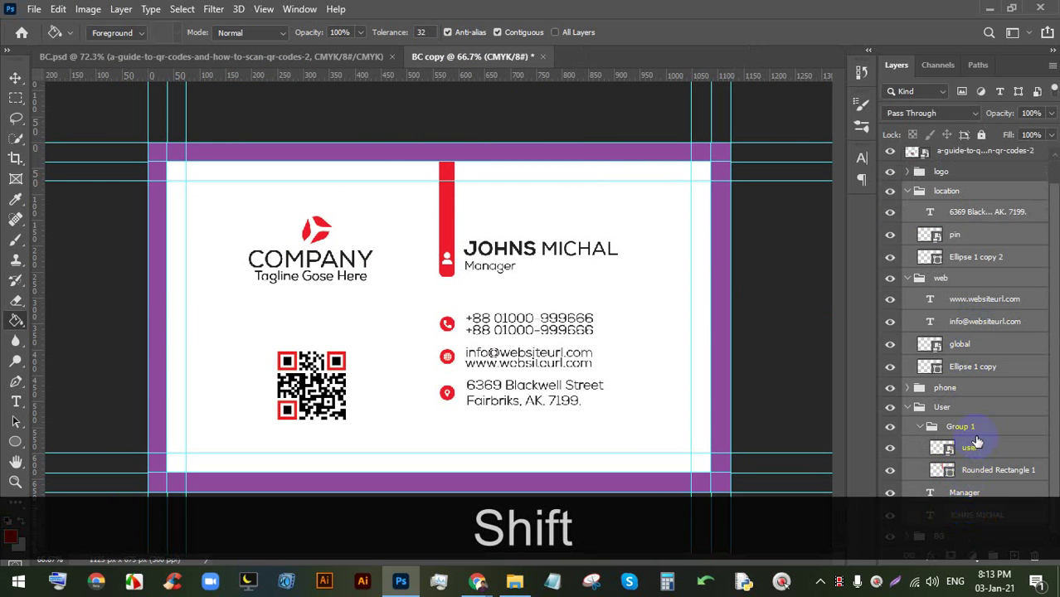
pyautogui.press('BackSpace')
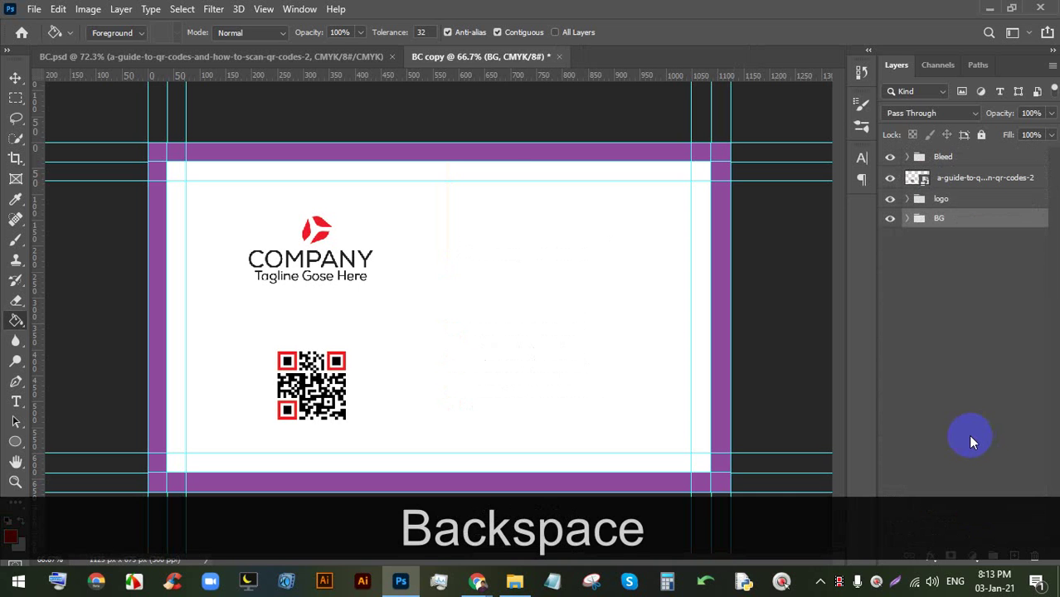
pyautogui.click(967, 184)
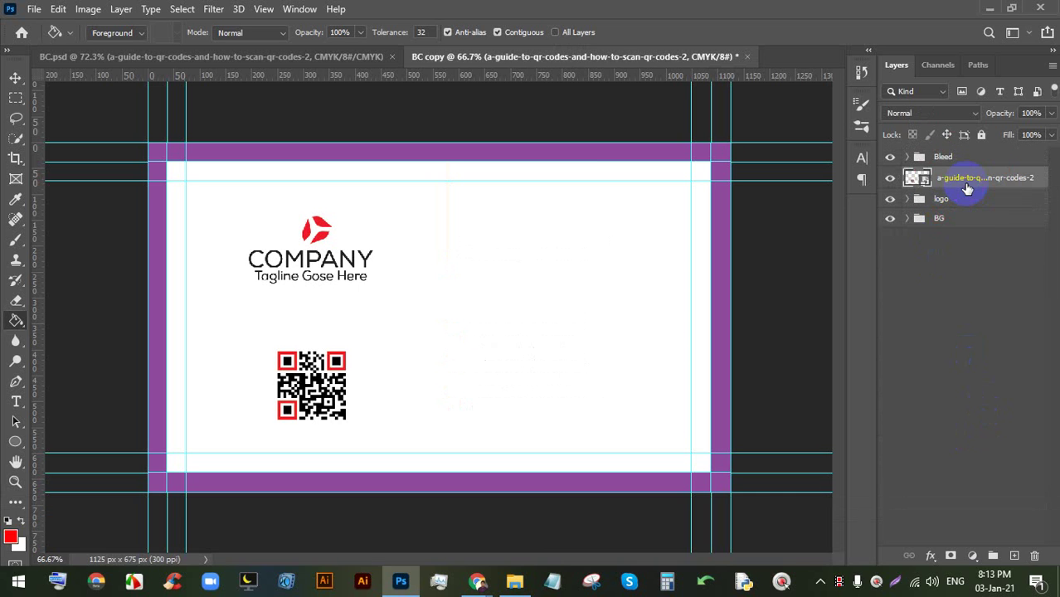
pyautogui.press('BackSpace')
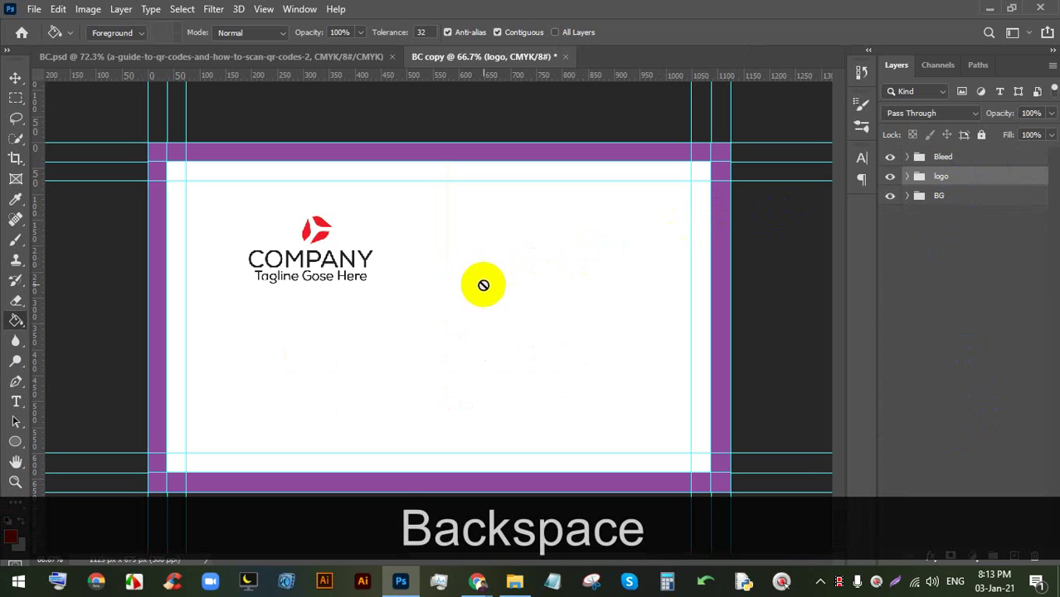
# - Centre the company logo horizontally and vertically on the BG layer
pyautogui.click(36, 147)
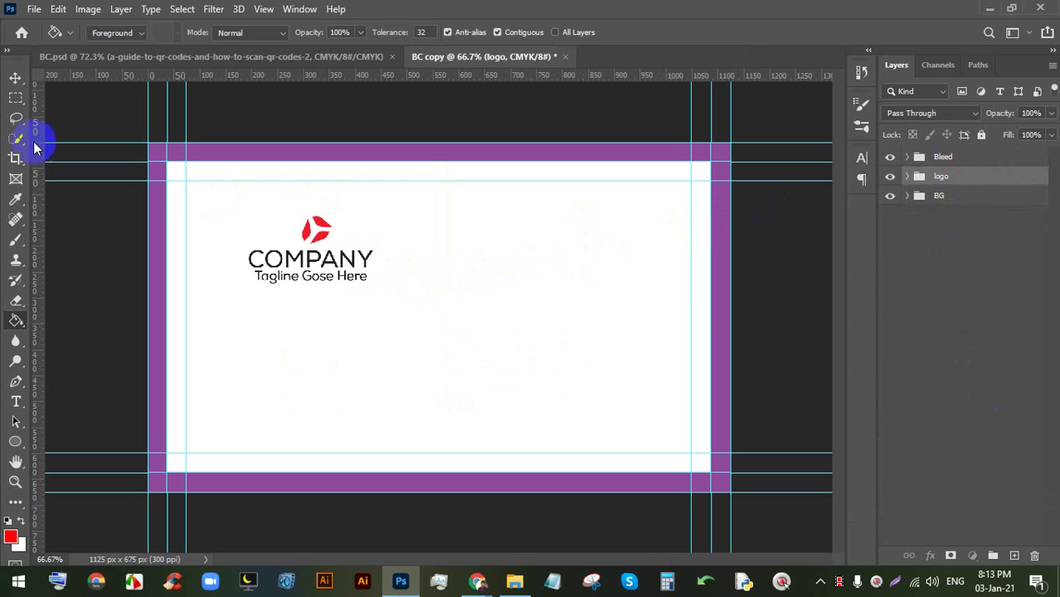
pyautogui.click(13, 77)
pyautogui.moveTo(332, 244); pyautogui.dragTo(471, 305)
pyautogui.press('ctrl')
pyautogui.keyDown('ctrl'); pyautogui.click(950, 201); pyautogui.keyUp('ctrl')
pyautogui.click(354, 32)
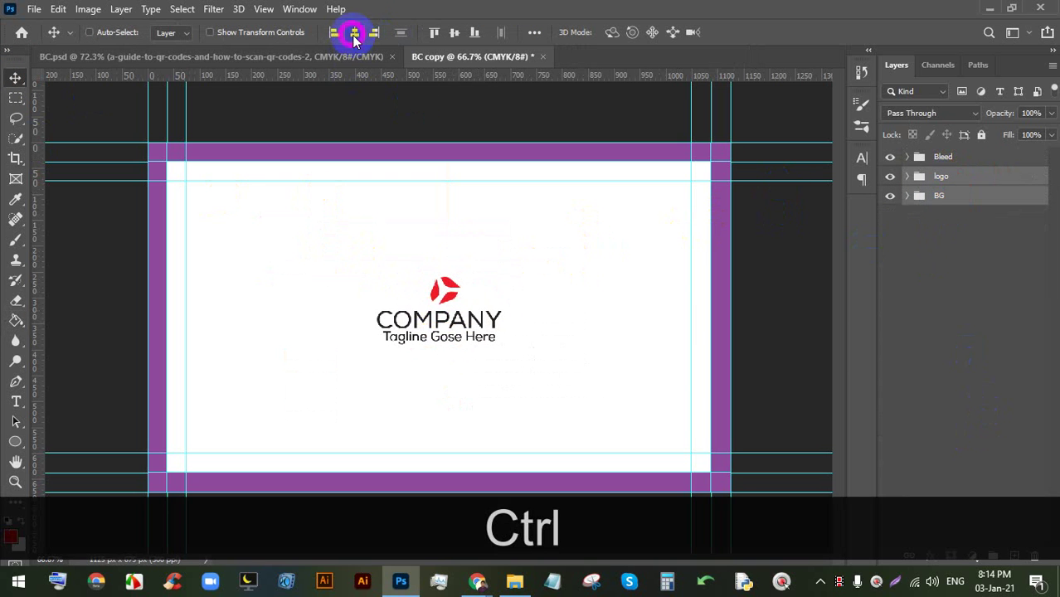
pyautogui.click(454, 32)
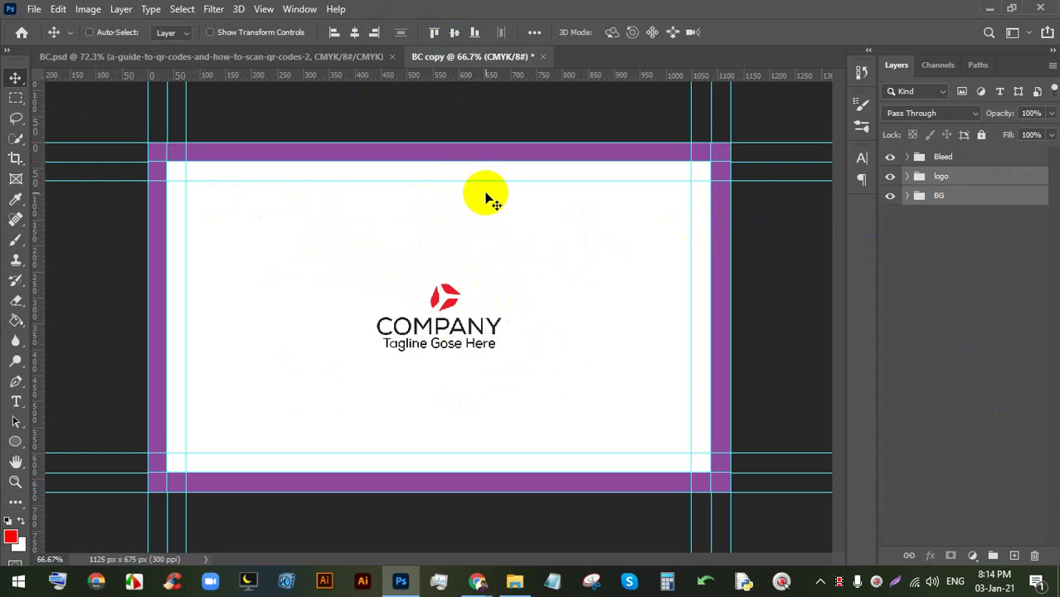
pyautogui.scroll(1, 462, 233)
pyautogui.click(963, 176)
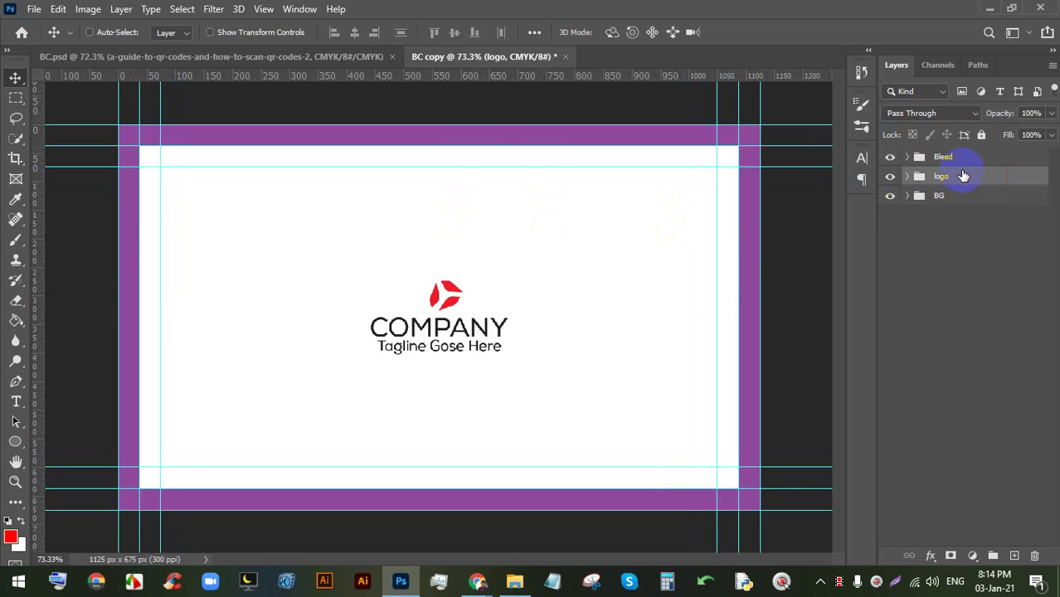
pyautogui.click(15, 441)
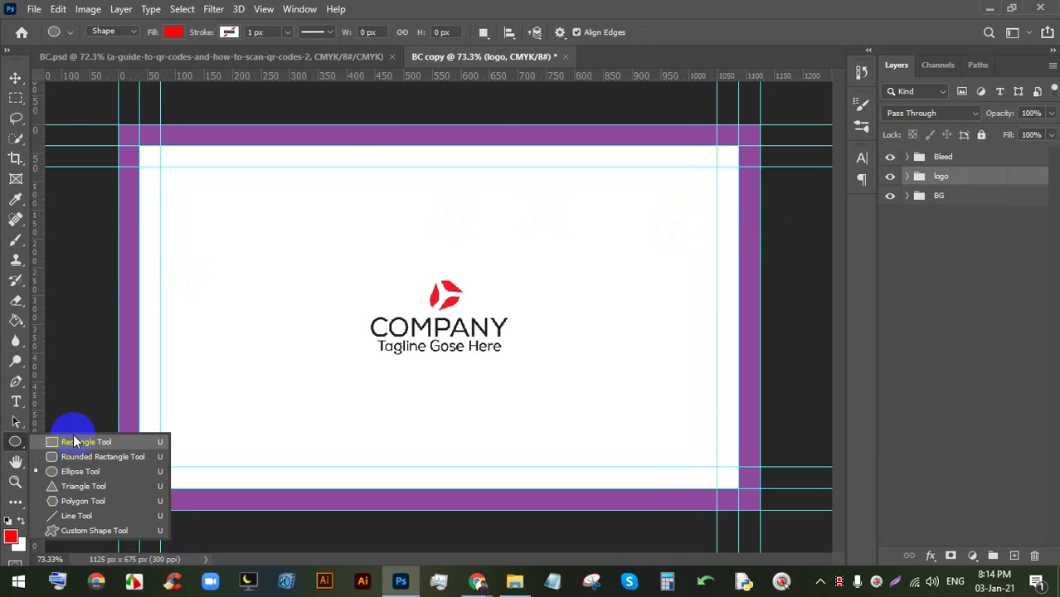
# - Draw a red rounded rectangle and move it to the card's top edge
pyautogui.click(83, 457)
pyautogui.moveTo(338, 166); pyautogui.dragTo(575, 200)
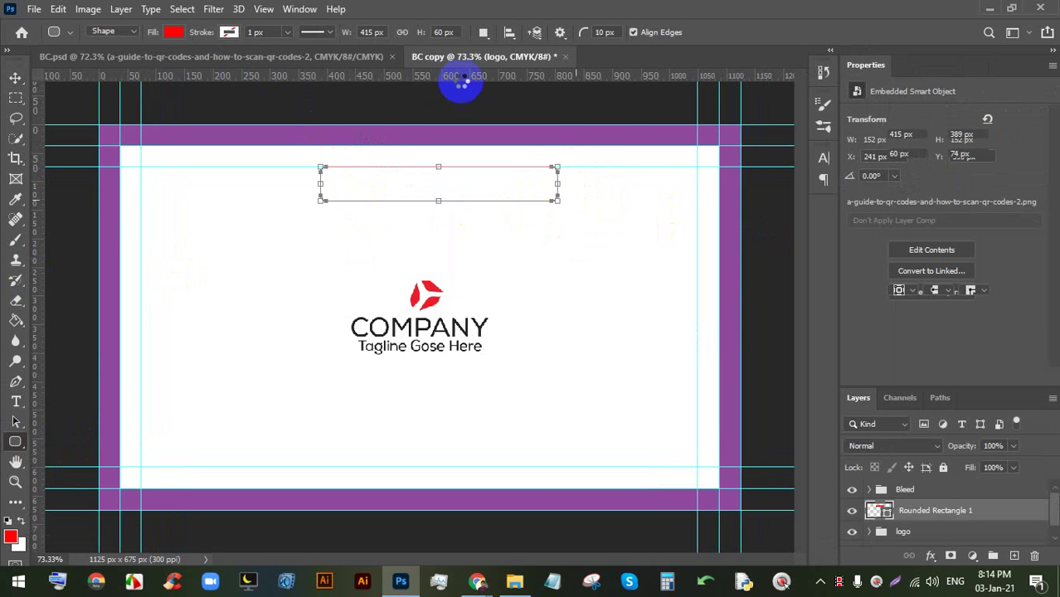
pyautogui.click(17, 78)
pyautogui.moveTo(442, 199); pyautogui.dragTo(438, 178)
# - Resize the red rectangle to 74 px tall
pyautogui.hotkey('ctrl', 't')
pyautogui.scroll(7, 431, 146)
pyautogui.hotkey('ctrl', 'z')
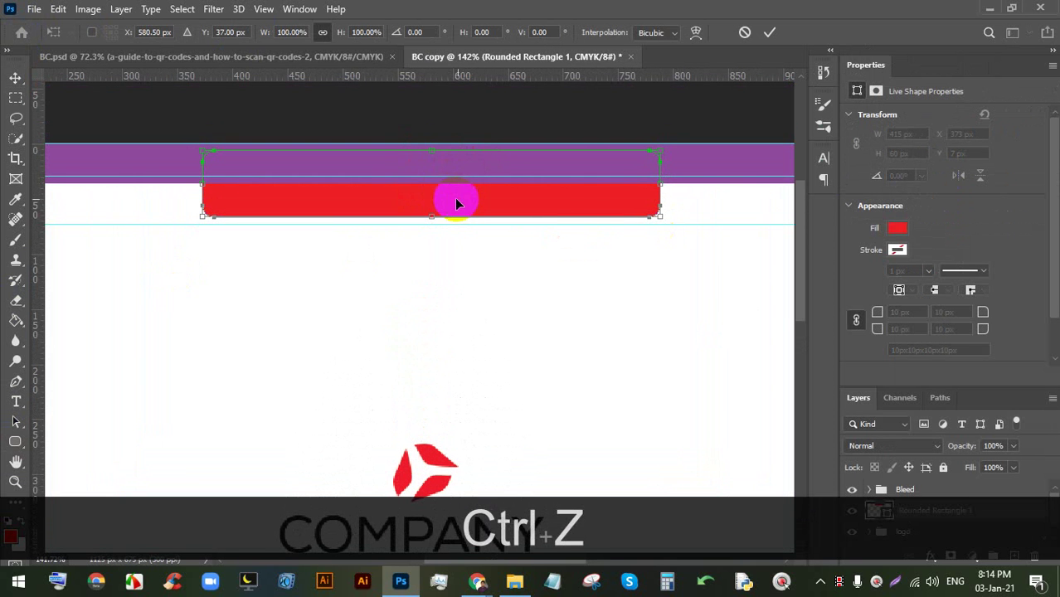
pyautogui.hotkey('ctrl', 'z')
pyautogui.moveTo(619, 178); pyautogui.dragTo(602, 197)
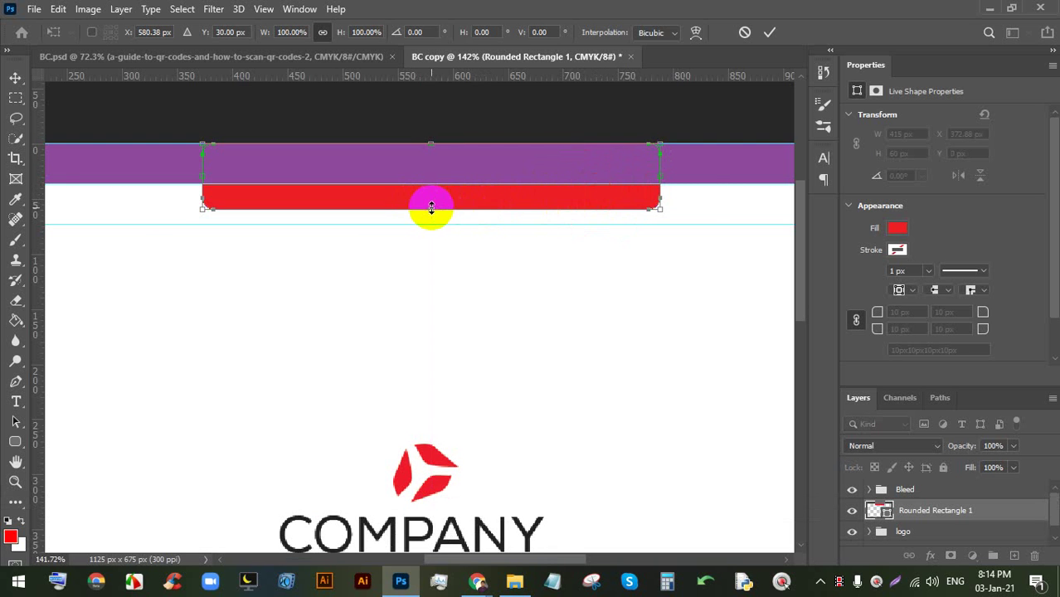
pyautogui.moveTo(431, 209); pyautogui.dragTo(433, 220)
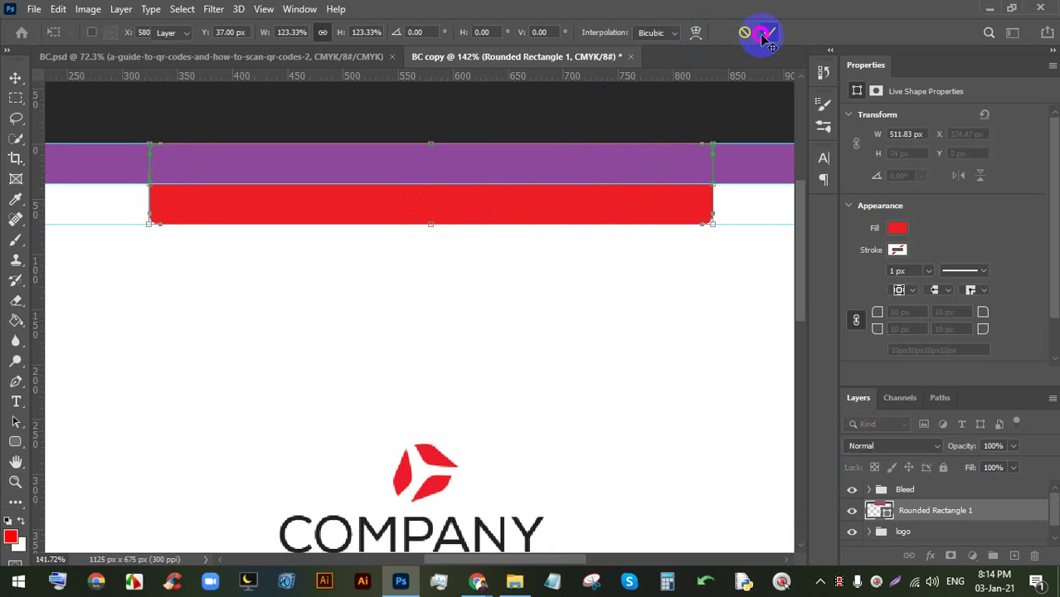
pyautogui.click(769, 36)
pyautogui.hotkey('ctrl', '0')
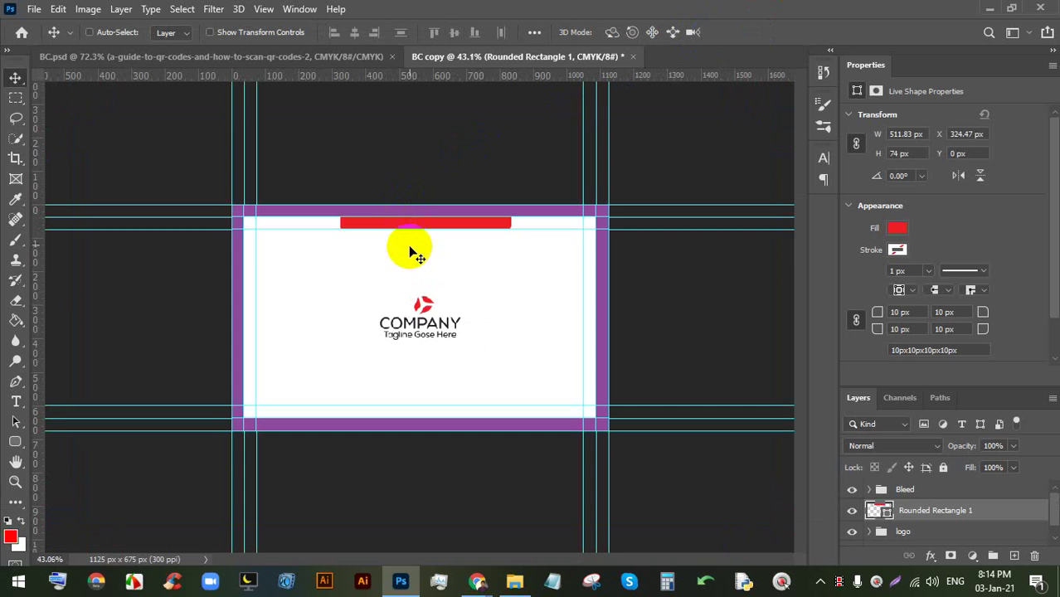
# - Narrow the top red bar to about 382 px wide and recentre it
pyautogui.scroll(2, 410, 166)
pyautogui.hotkey('ctrl', 't')
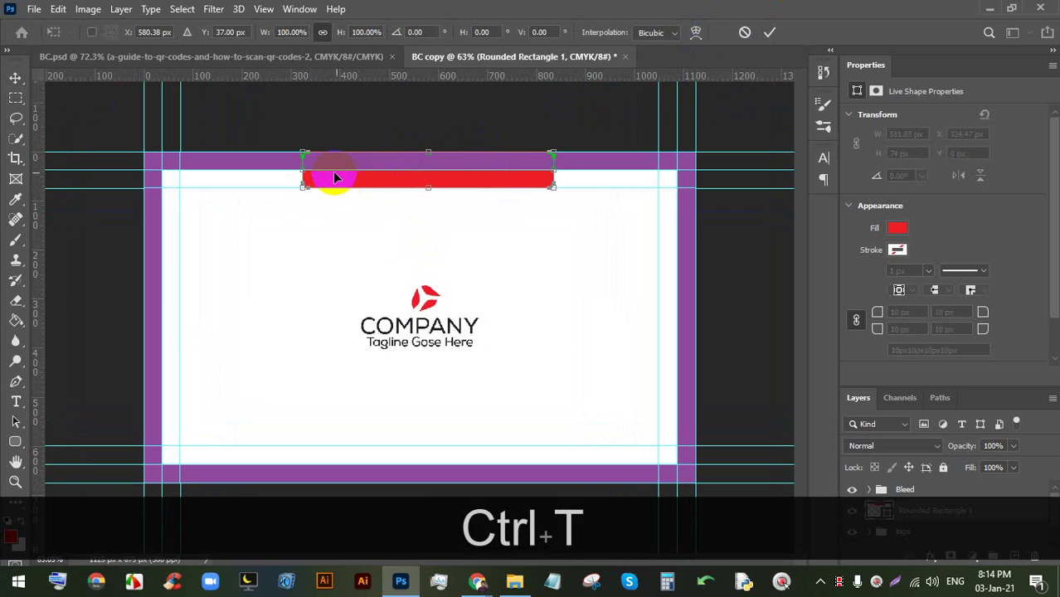
pyautogui.moveTo(305, 177); pyautogui.dragTo(376, 174)
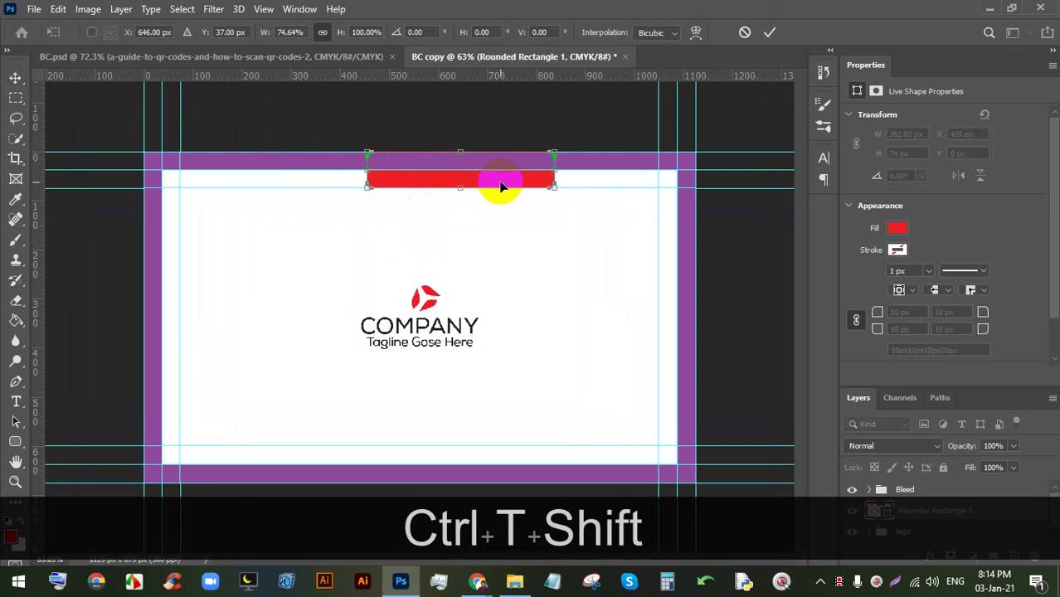
pyautogui.moveTo(501, 187); pyautogui.dragTo(470, 184)
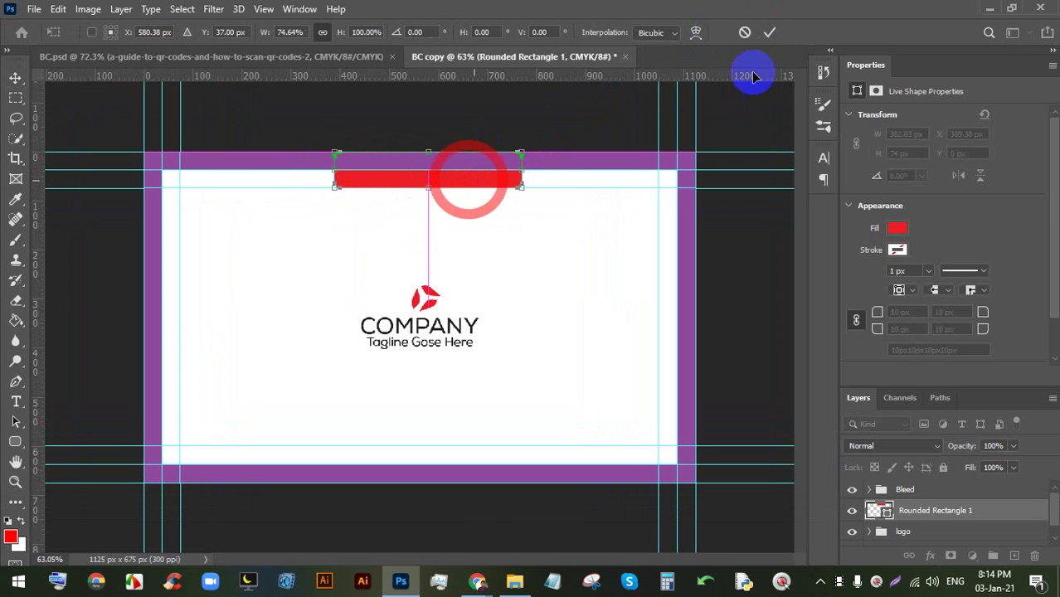
pyautogui.click(769, 32)
# - Place a copy of the red bar at the bottom edge of the card
pyautogui.press('alt')
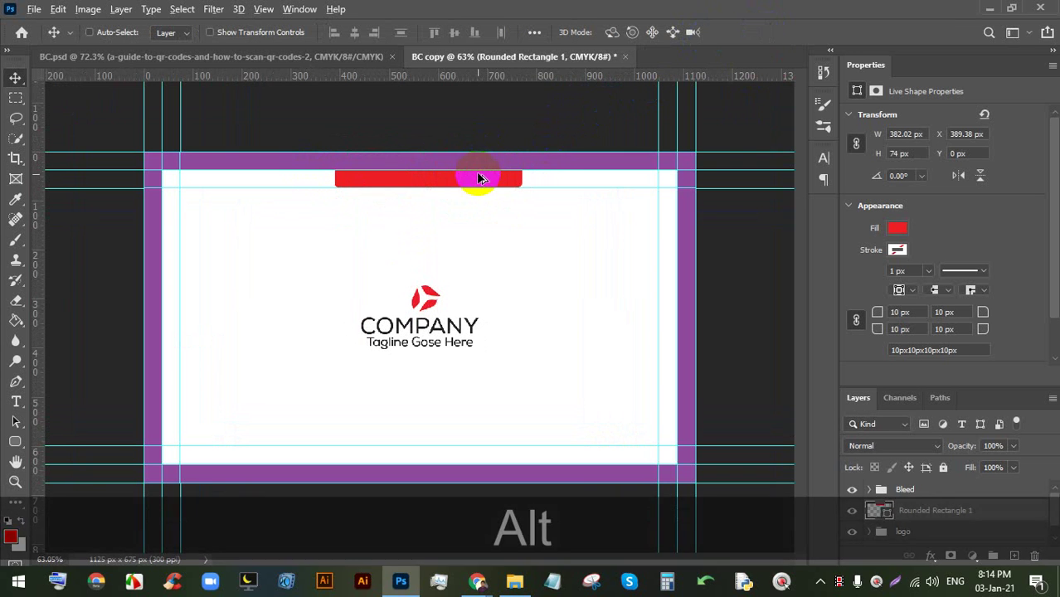
pyautogui.moveTo(470, 183); pyautogui.dragTo(462, 477)
pyautogui.scroll(5, 435, 468)
pyautogui.scroll(-4, 465, 440)
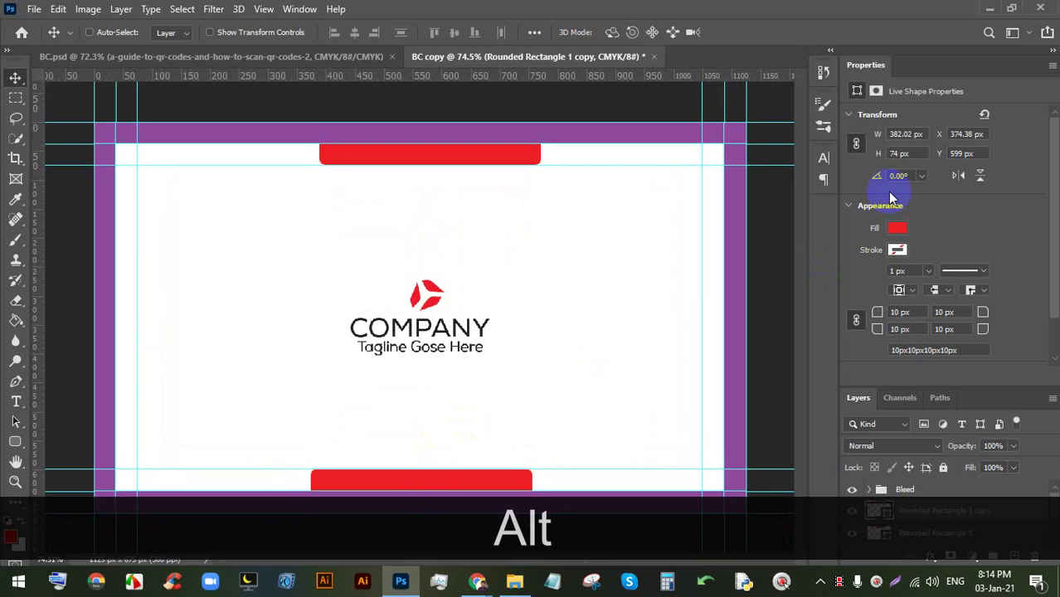
pyautogui.scroll(-1, 987, 150)
pyautogui.click(1053, 64)
pyautogui.click(955, 102)
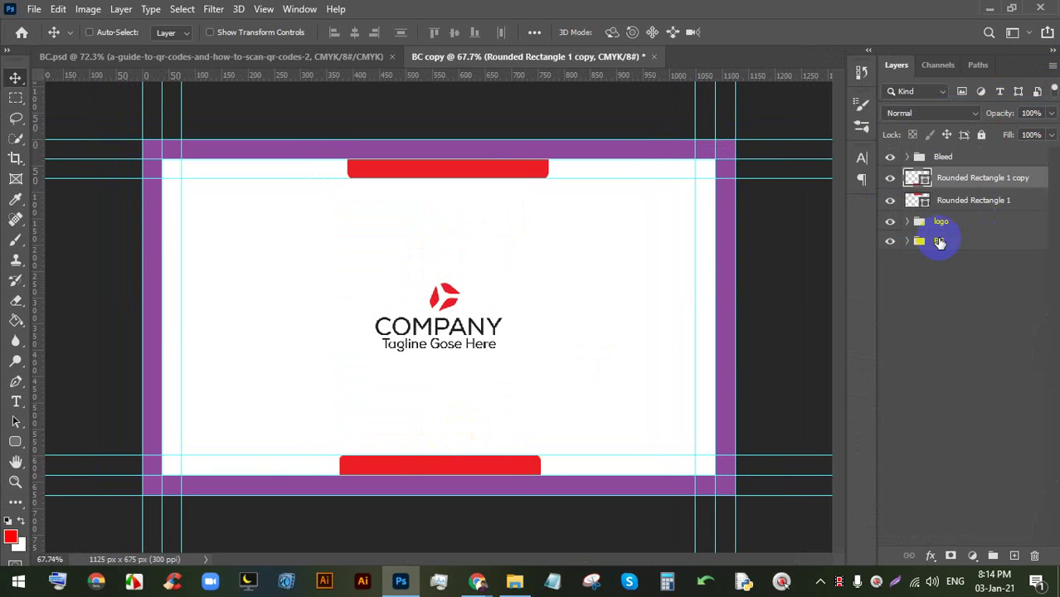
# - Select both red bars together with the BG layer, viewing the card's lower part
pyautogui.keyDown('ctrl'); pyautogui.click(974, 203); pyautogui.keyUp('ctrl')
pyautogui.keyDown('ctrl'); pyautogui.click(968, 242); pyautogui.keyUp('ctrl')
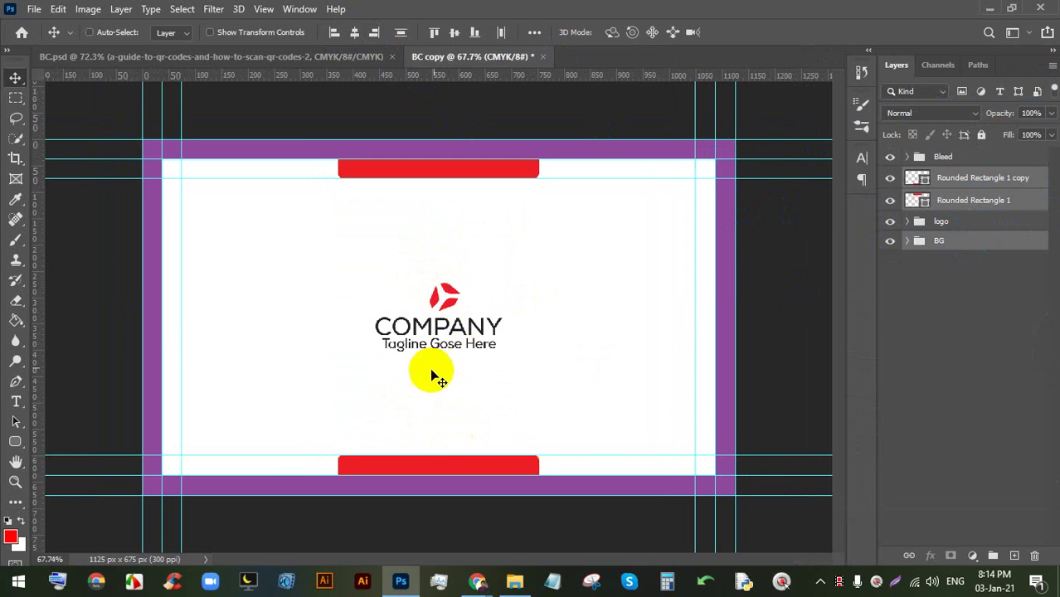
pyautogui.scroll(1, 433, 445)
pyautogui.scroll(3, 426, 456)
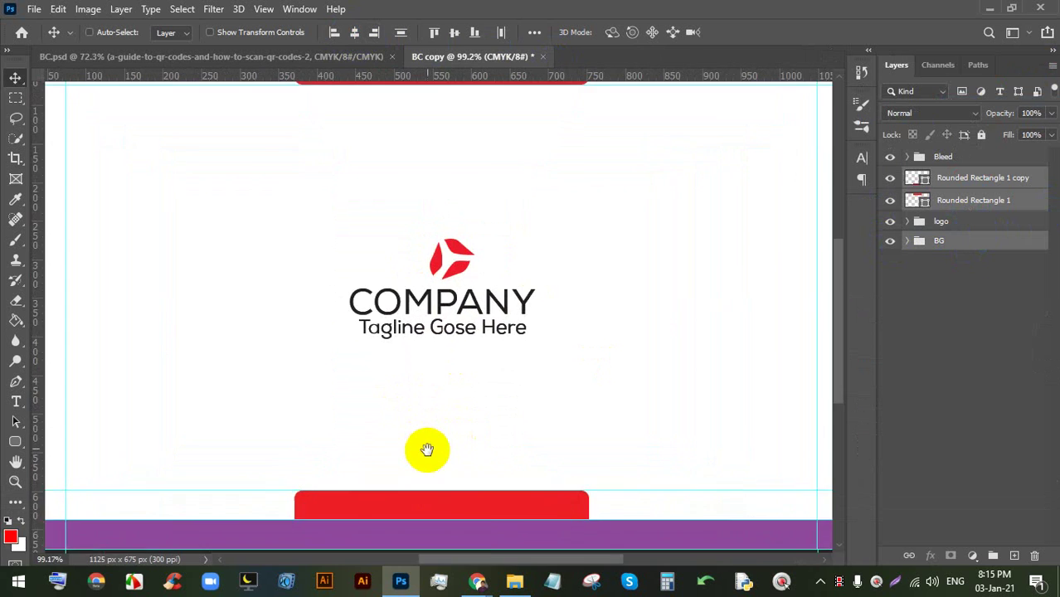
pyautogui.press('space')
pyautogui.moveTo(427, 444); pyautogui.dragTo(456, 327)
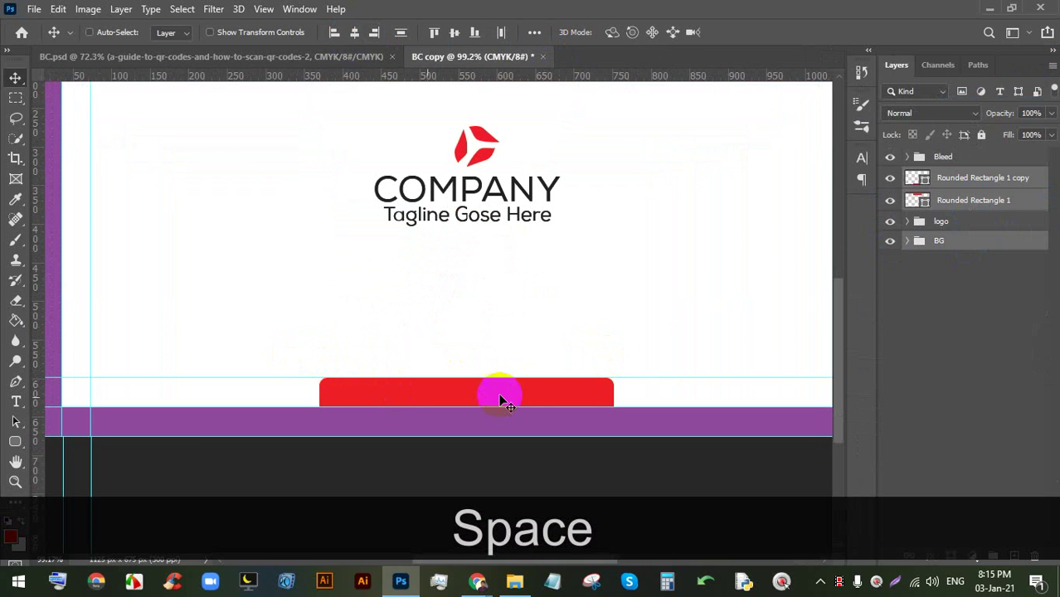
pyautogui.scroll(1, 494, 348)
pyautogui.press('space')
pyautogui.moveTo(519, 316); pyautogui.dragTo(543, 259)
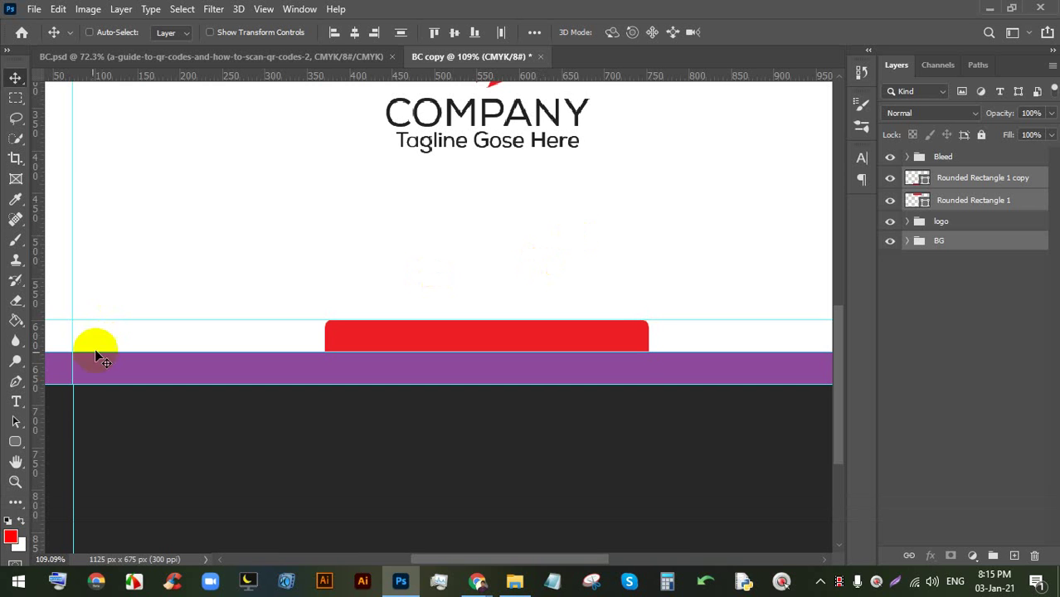
# - Add a text line 'Video Editing', 'Graphic Design', 'Web Design', tab-separated, above the bottom bar
pyautogui.click(15, 402)
pyautogui.click(301, 280)
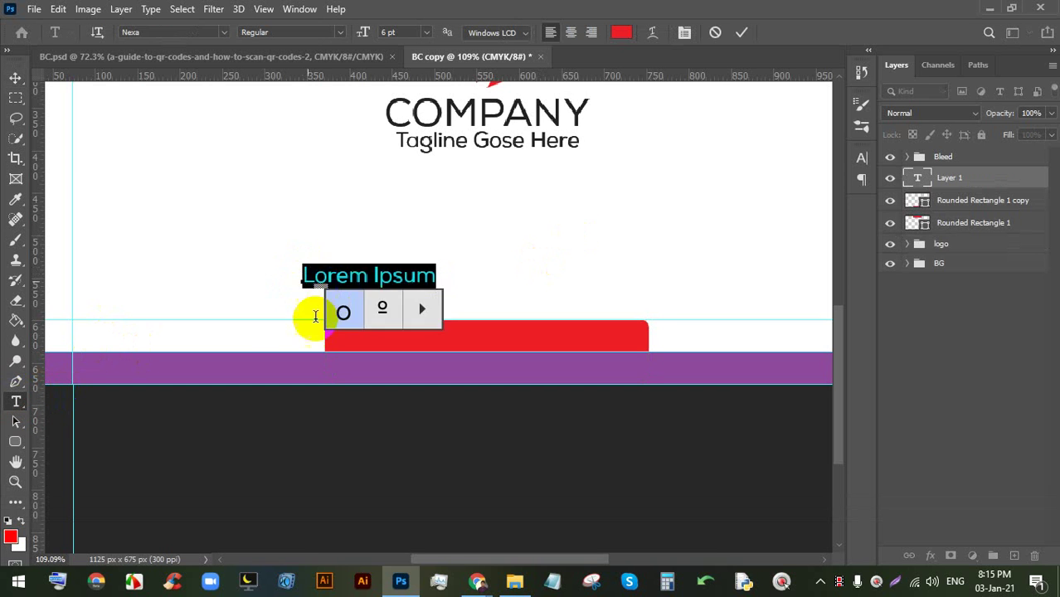
pyautogui.moveTo(310, 315); pyautogui.dragTo(253, 339)
pyautogui.doubleClick(340, 296)
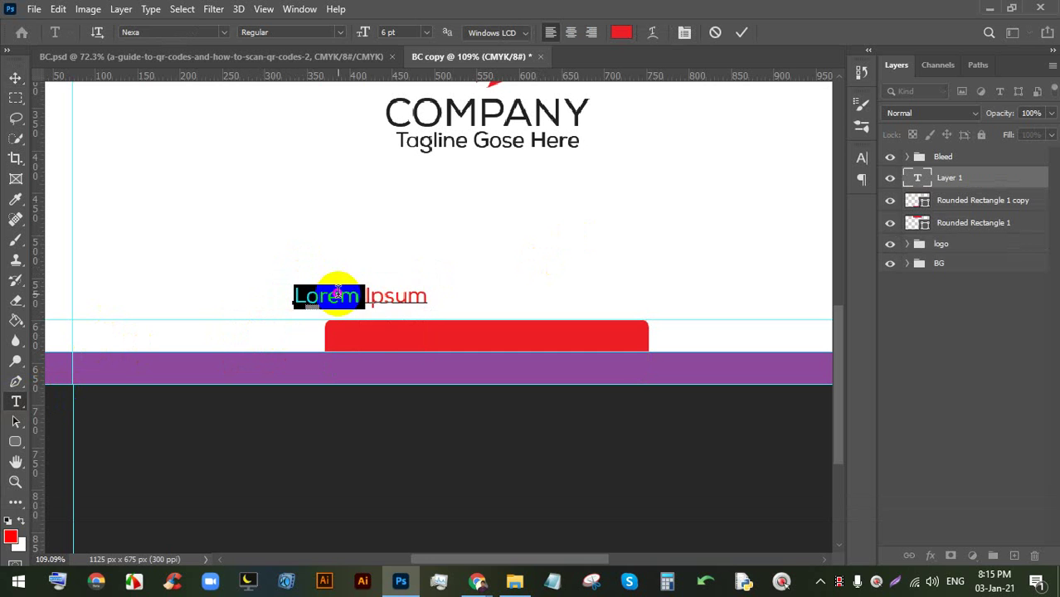
pyautogui.write('V')
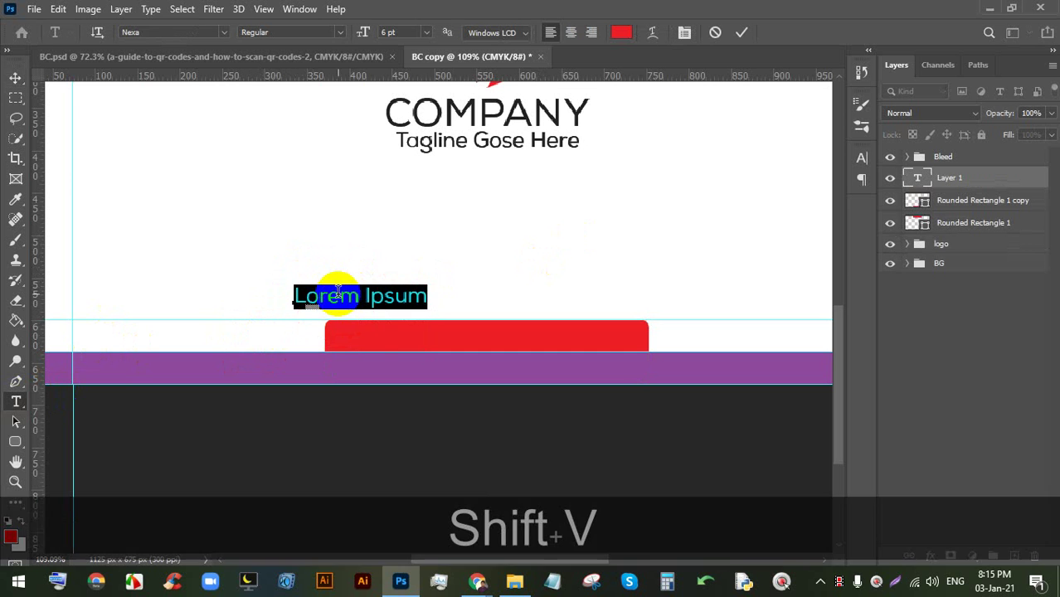
pyautogui.write('ide')
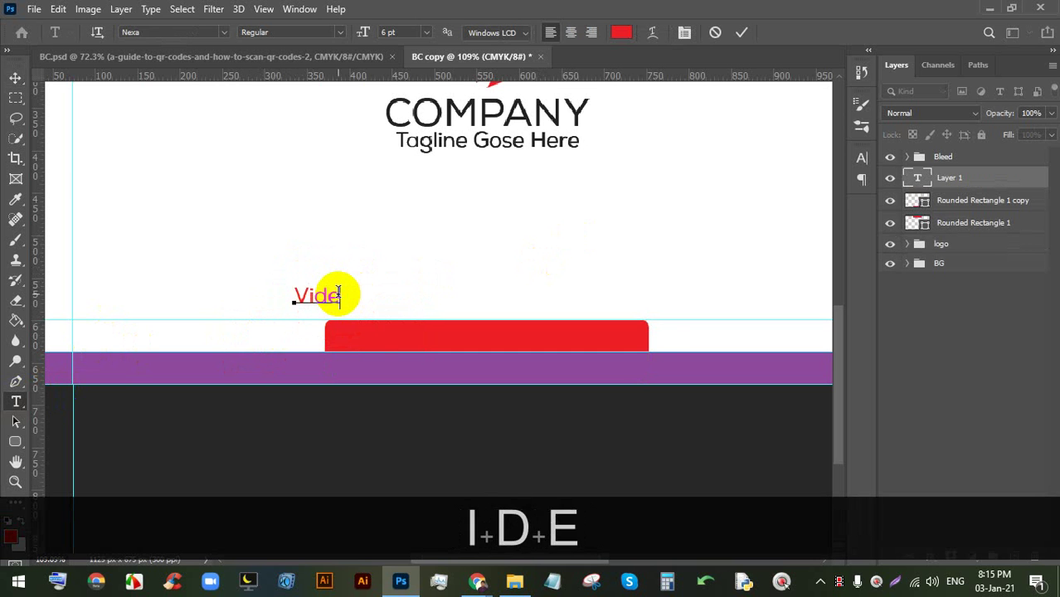
pyautogui.write('o Edi')
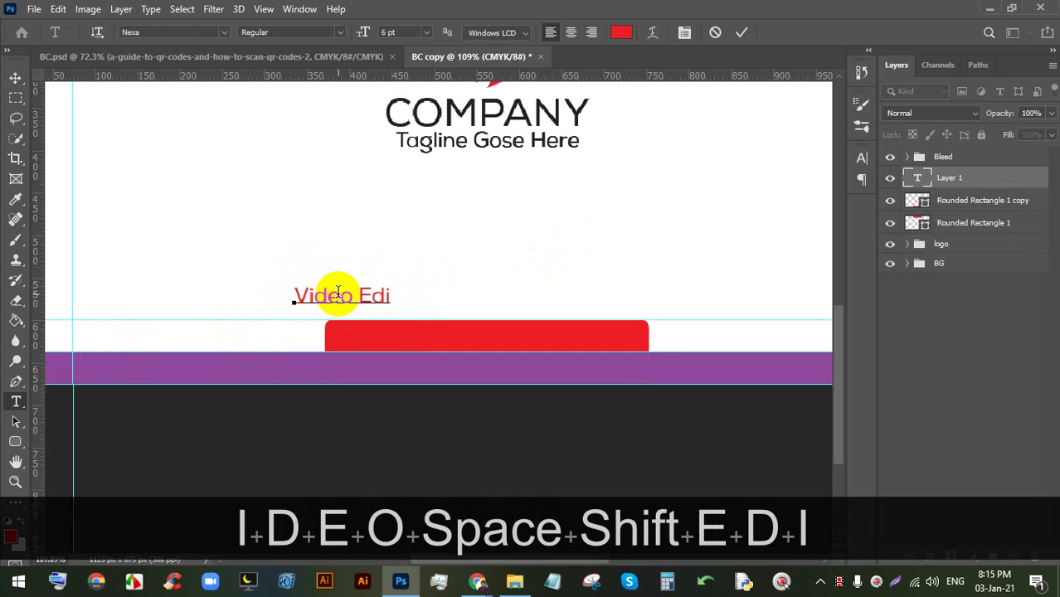
pyautogui.write('ting')
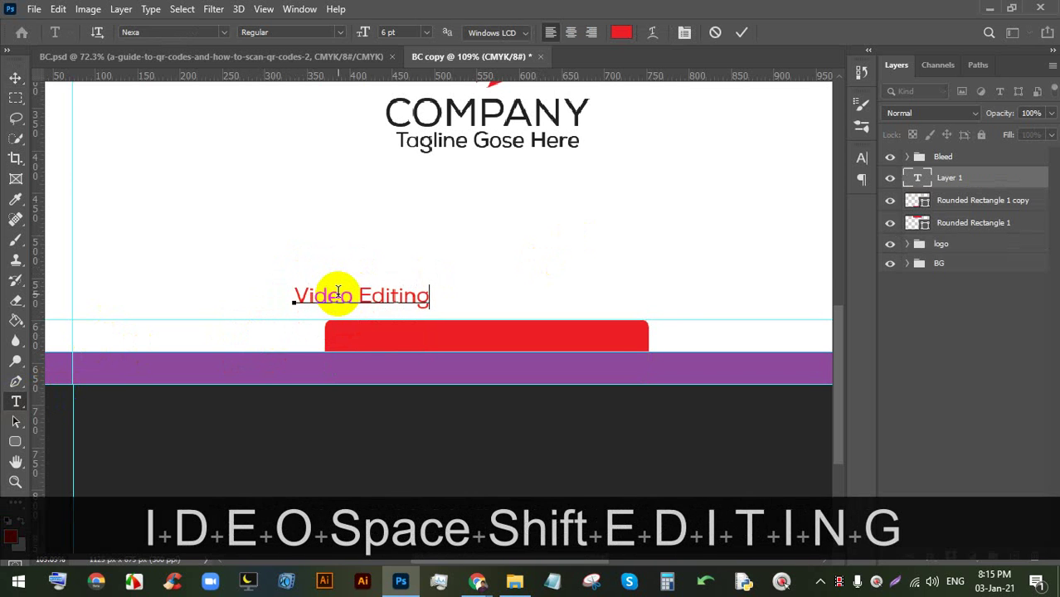
pyautogui.press('Tab')
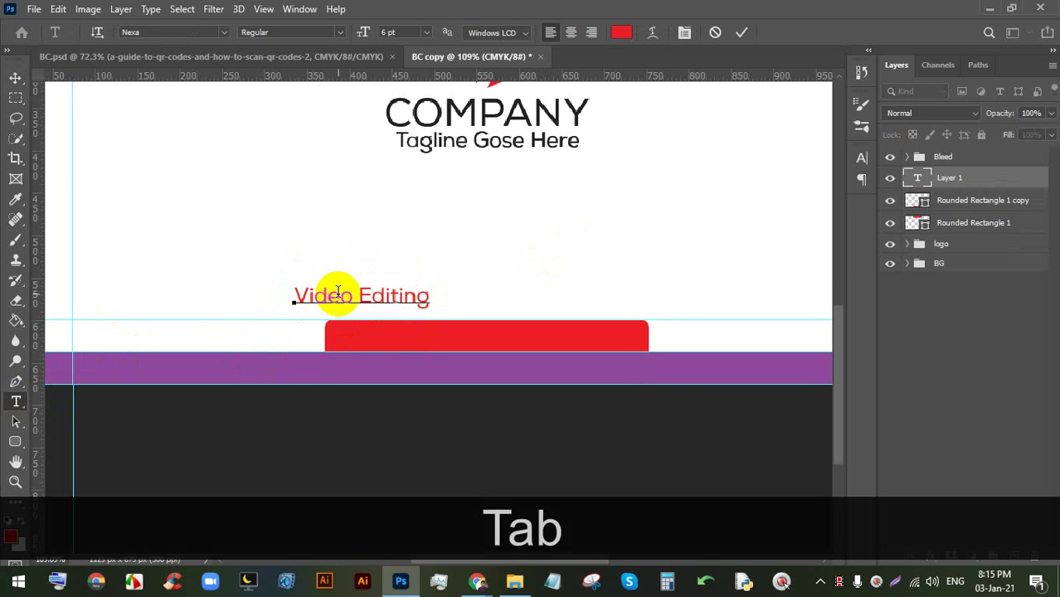
pyautogui.write('G')
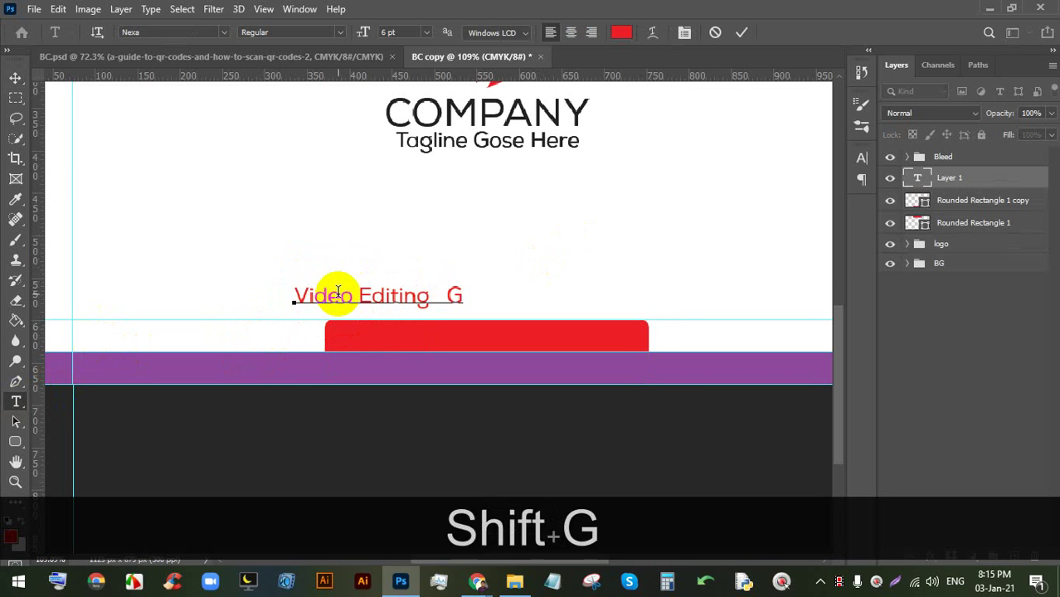
pyautogui.write('raphic')
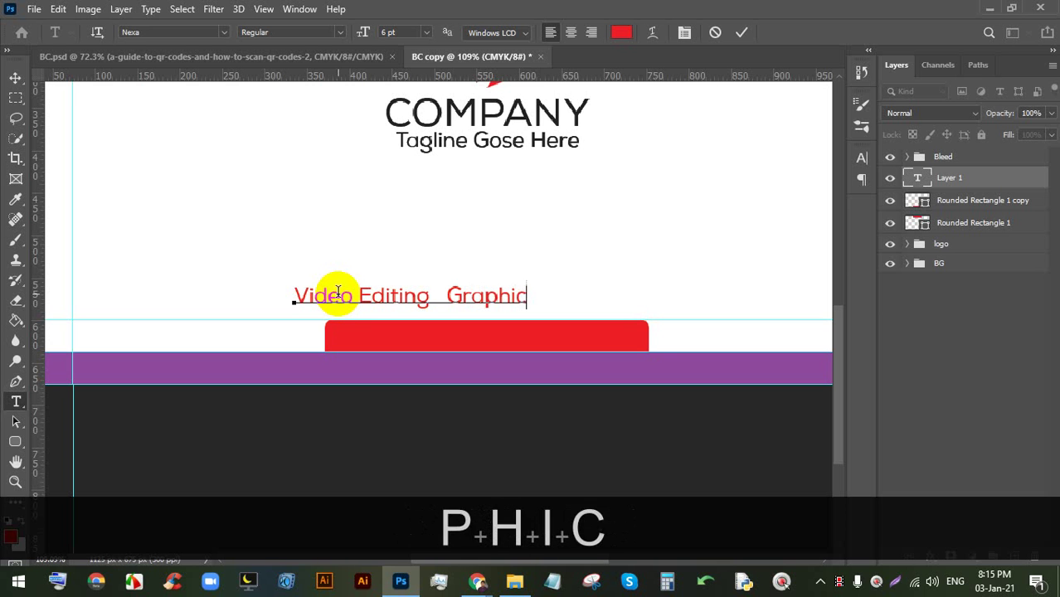
pyautogui.write(' Design')
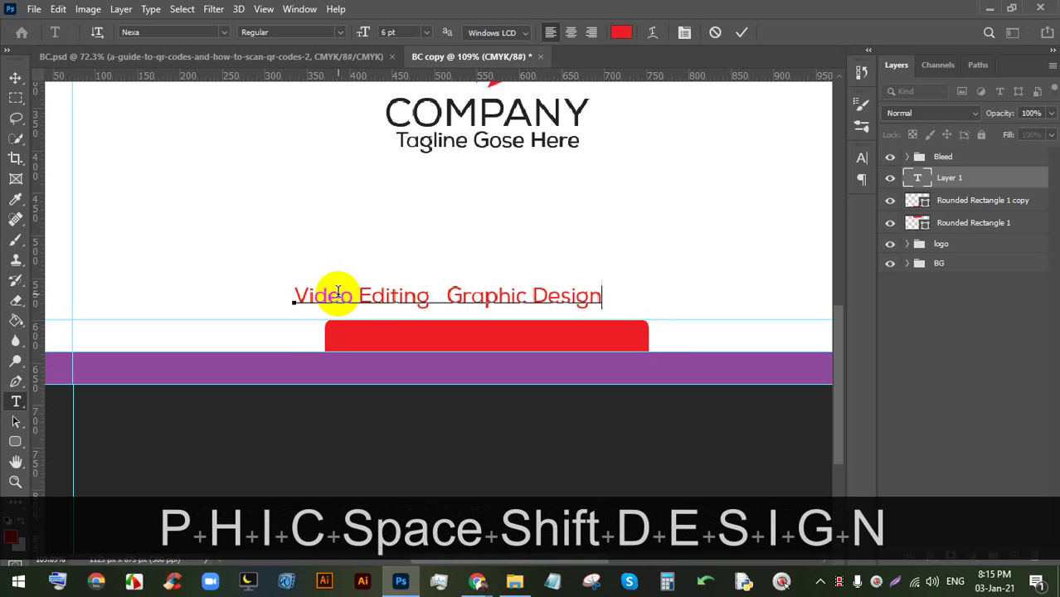
pyautogui.press('BackSpace')
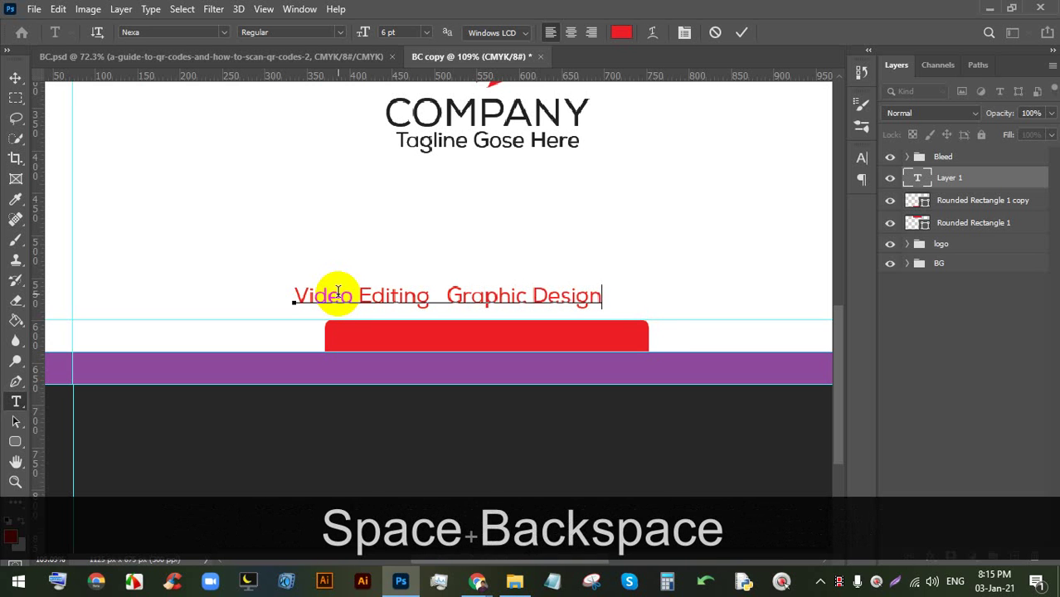
pyautogui.press('Tab')
pyautogui.write('We')
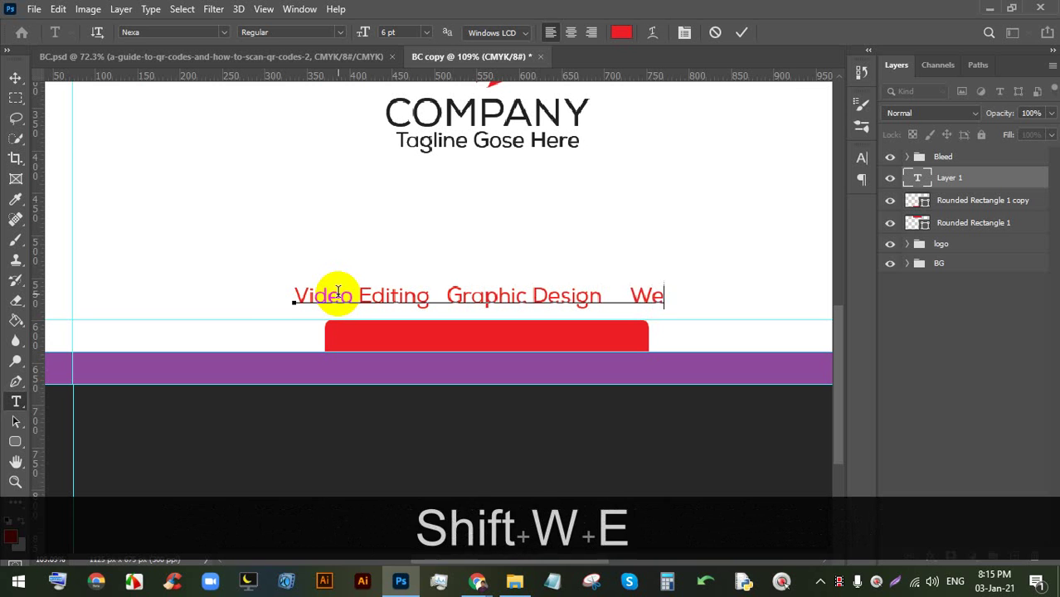
pyautogui.write('b De')
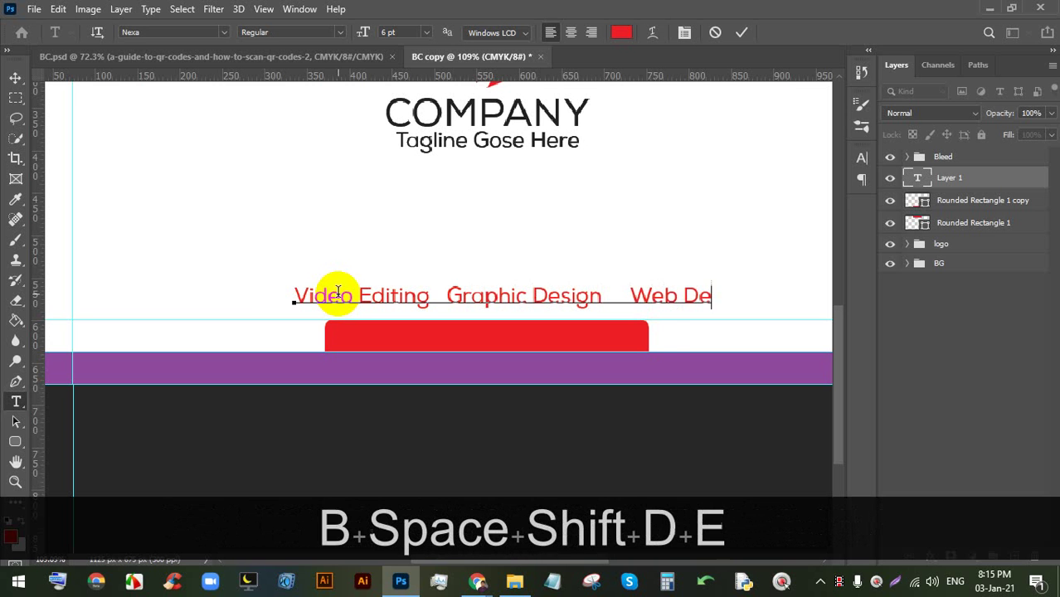
pyautogui.write('sign')
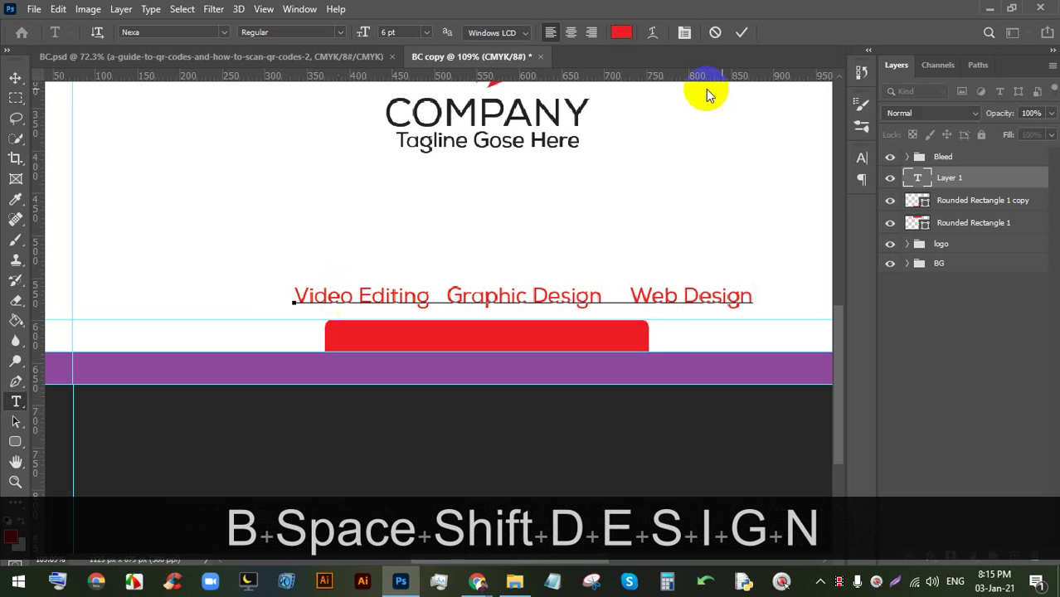
pyautogui.click(742, 31)
# - Recolour the services line with the dark colour sampled from COMPANY
pyautogui.doubleClick(513, 299)
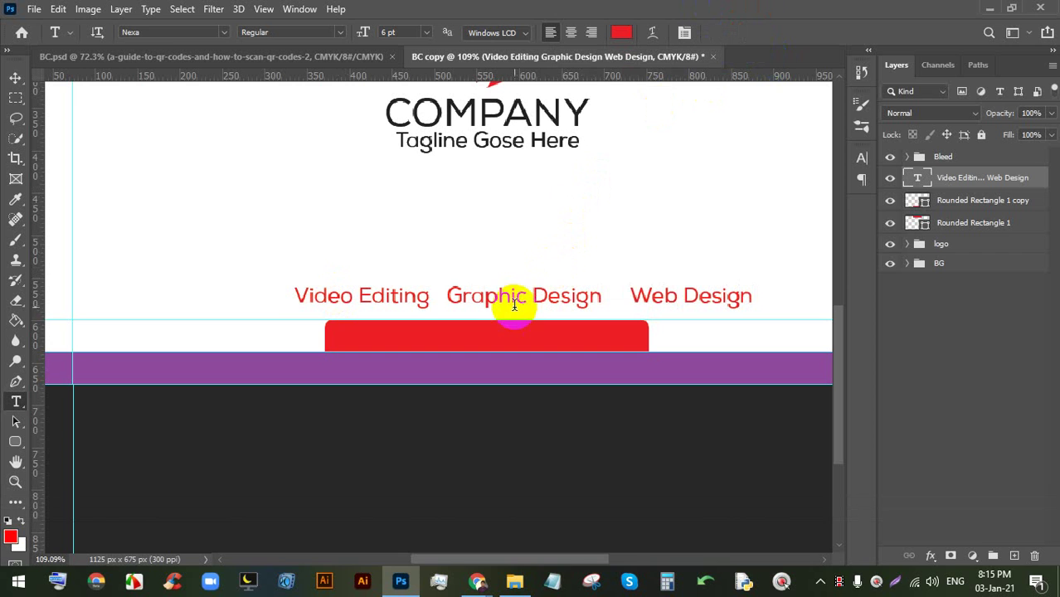
pyautogui.click(513, 306)
pyautogui.click(621, 31)
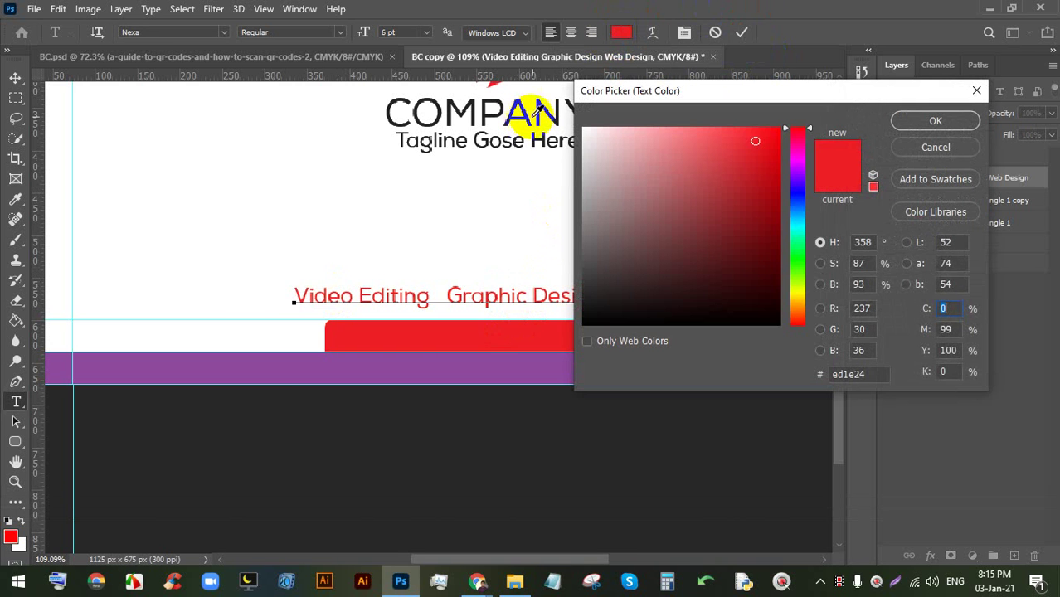
pyautogui.click(545, 99)
pyautogui.click(936, 121)
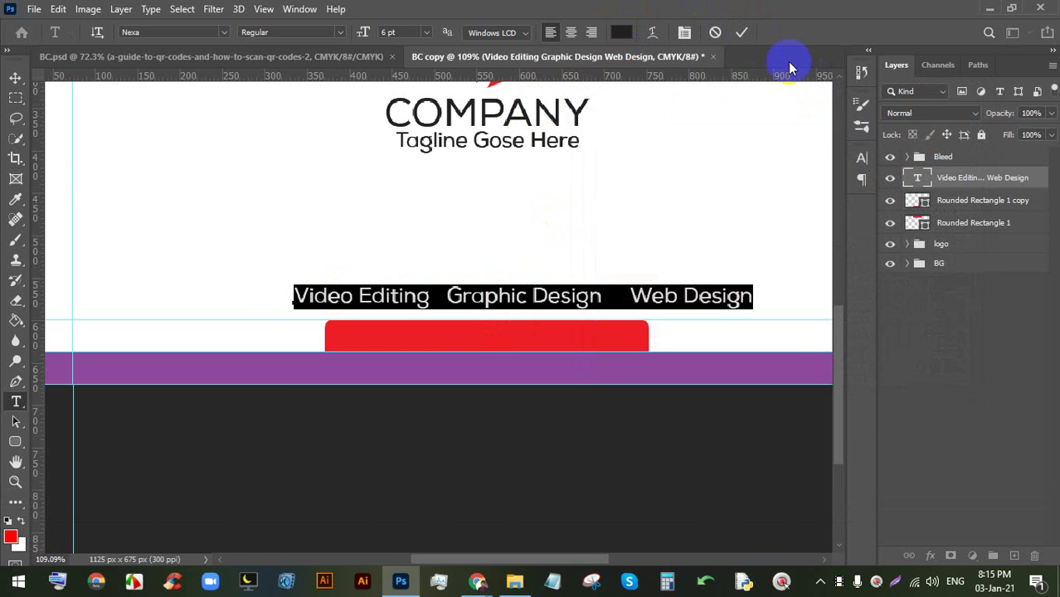
pyautogui.click(745, 35)
# - Centre the services line horizontally against the BG group and fit the card in view
pyautogui.click(16, 77)
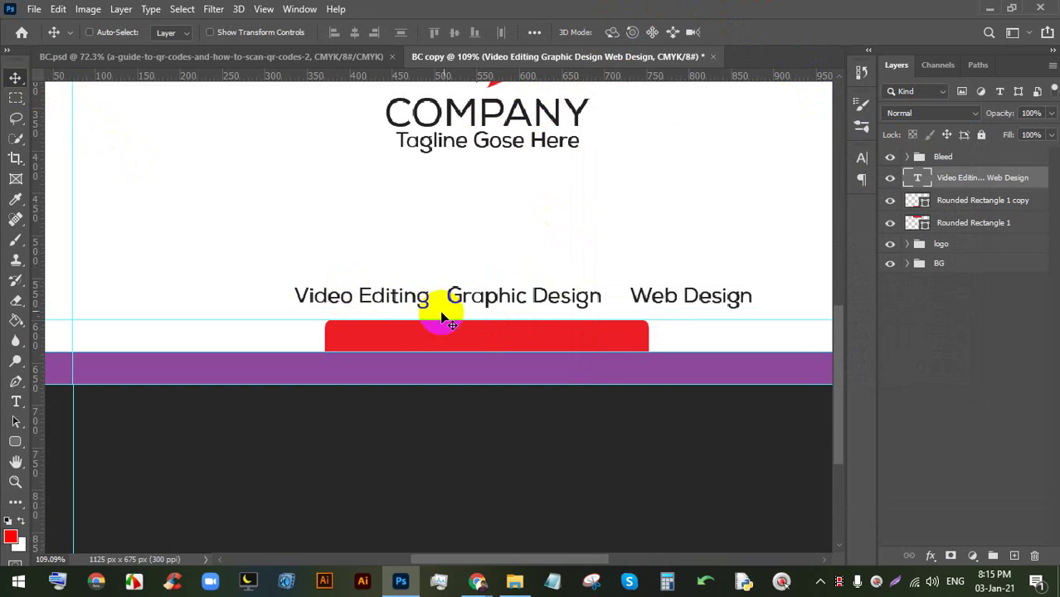
pyautogui.moveTo(467, 302); pyautogui.dragTo(418, 308)
pyautogui.keyDown('ctrl'); pyautogui.click(976, 272); pyautogui.keyUp('ctrl')
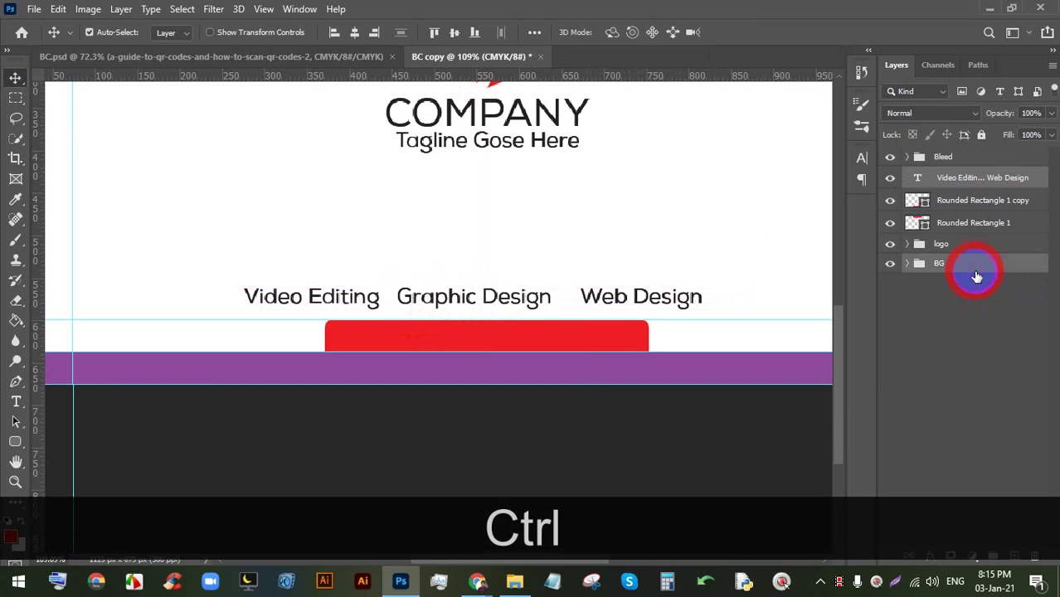
pyautogui.click(356, 33)
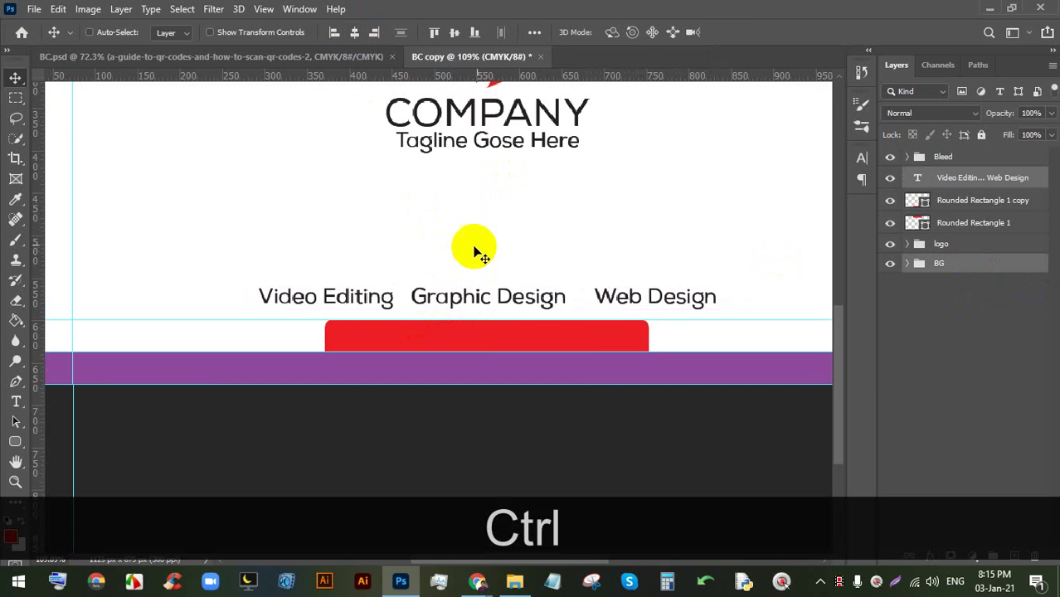
pyautogui.hotkey('ctrl', '0')
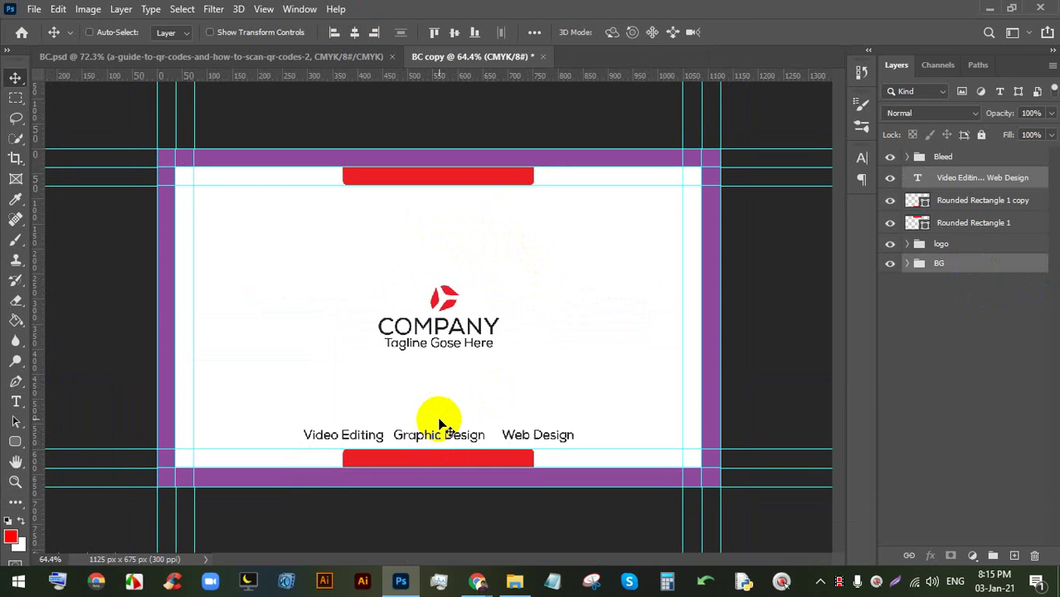
pyautogui.scroll(4, 416, 450)
pyautogui.scroll(3, 470, 452)
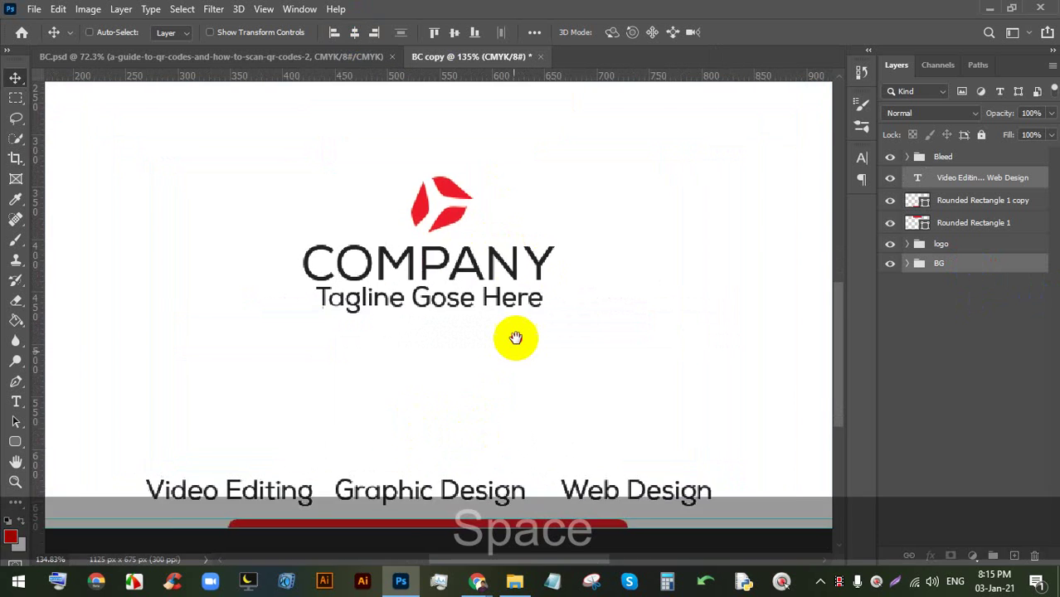
pyautogui.scroll(-2, 514, 338)
pyautogui.press('space')
pyautogui.scroll(-4, 531, 320)
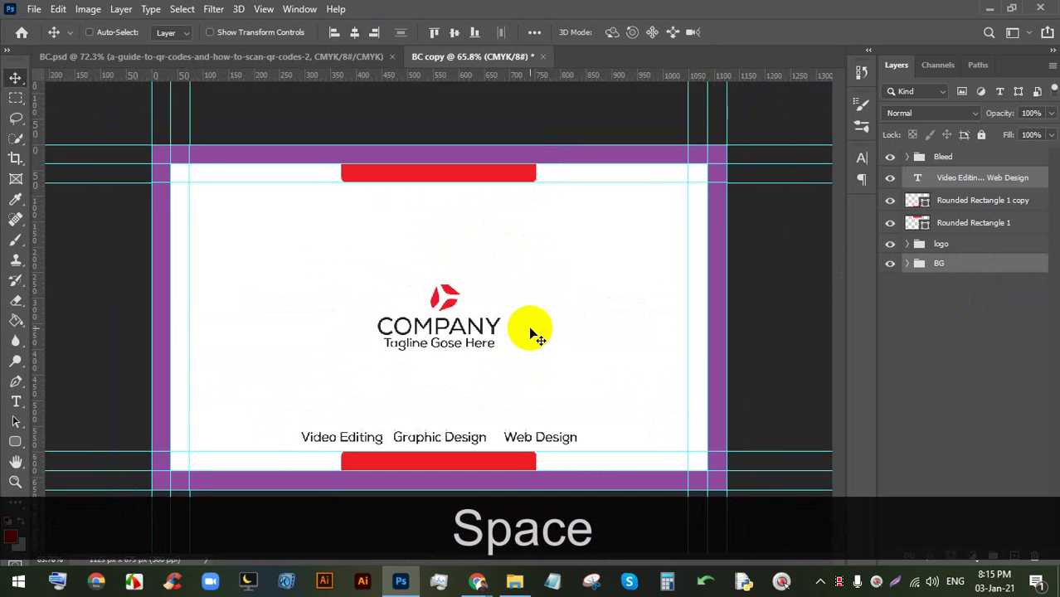
# - Save the duplicate as BC copy.psd on the computer, then return to BC.psd
pyautogui.hotkey('ctrl', 's')
pyautogui.hotkey('ctrl', 's')
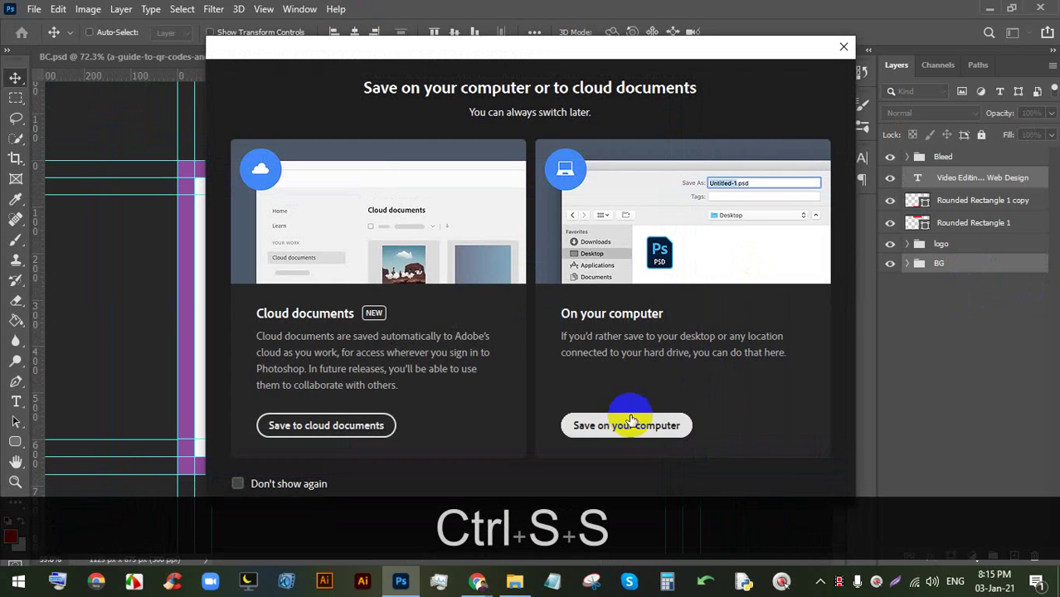
pyautogui.click(628, 425)
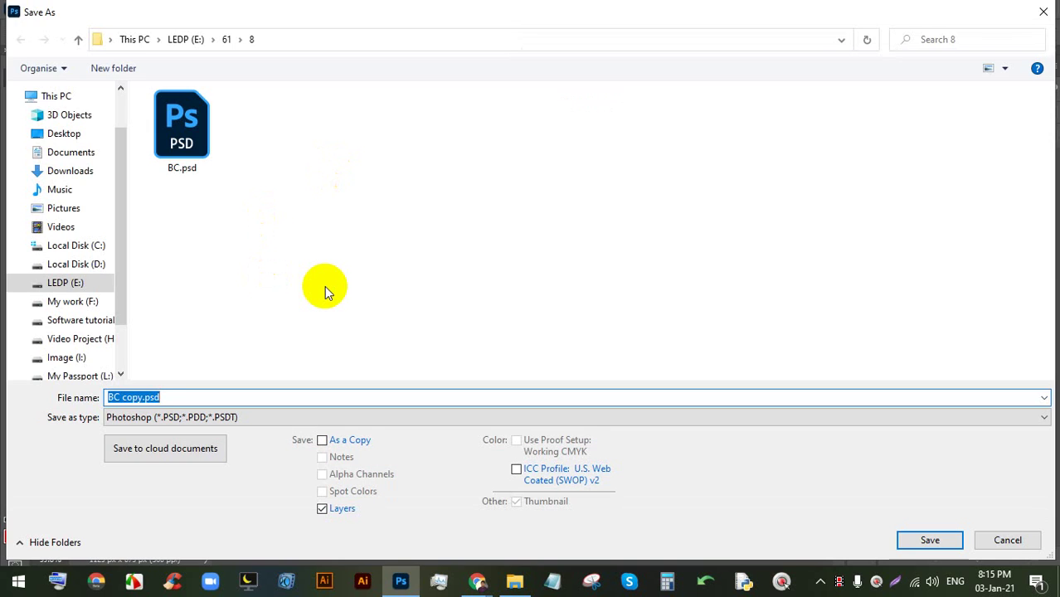
pyautogui.press('Return')
pyautogui.press('Return')
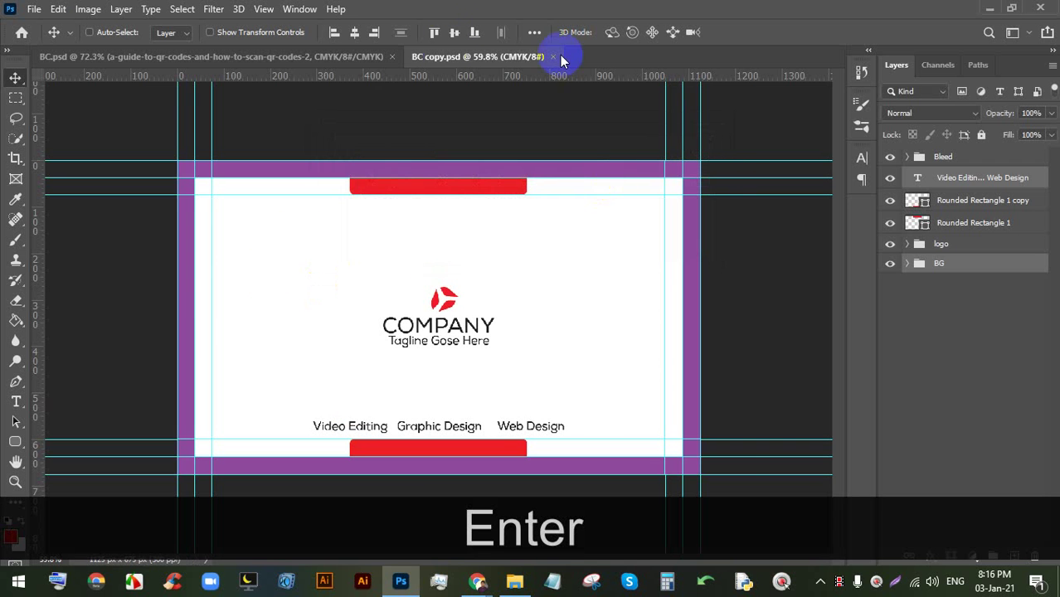
pyautogui.click(348, 60)
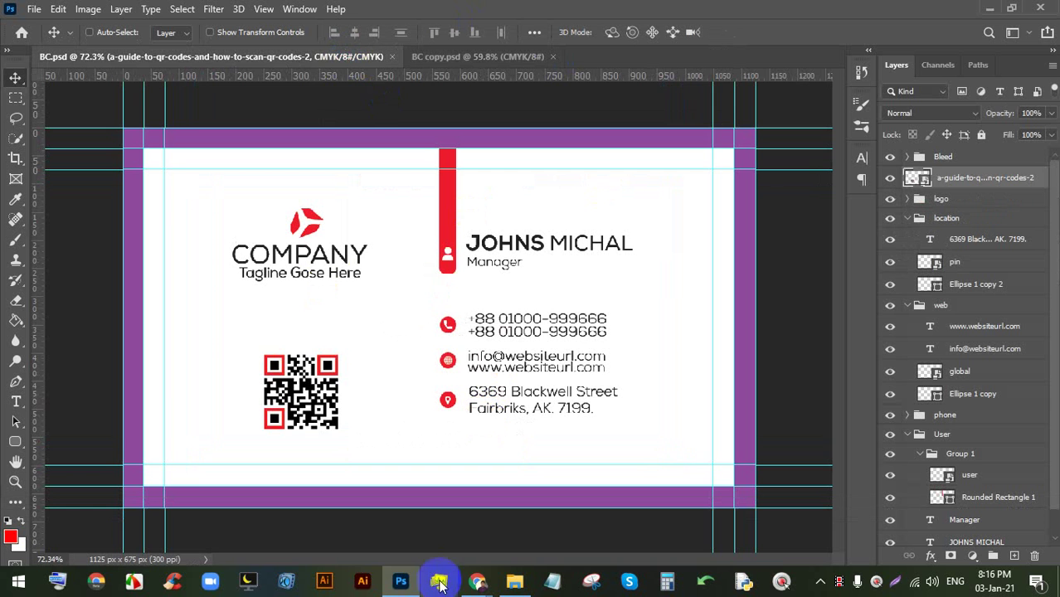
pyautogui.click(417, 529)
# - Check the Google Meet tab, hide the screen-sharing notice, and open a new Google tab
pyautogui.click(480, 582)
pyautogui.click(350, 486)
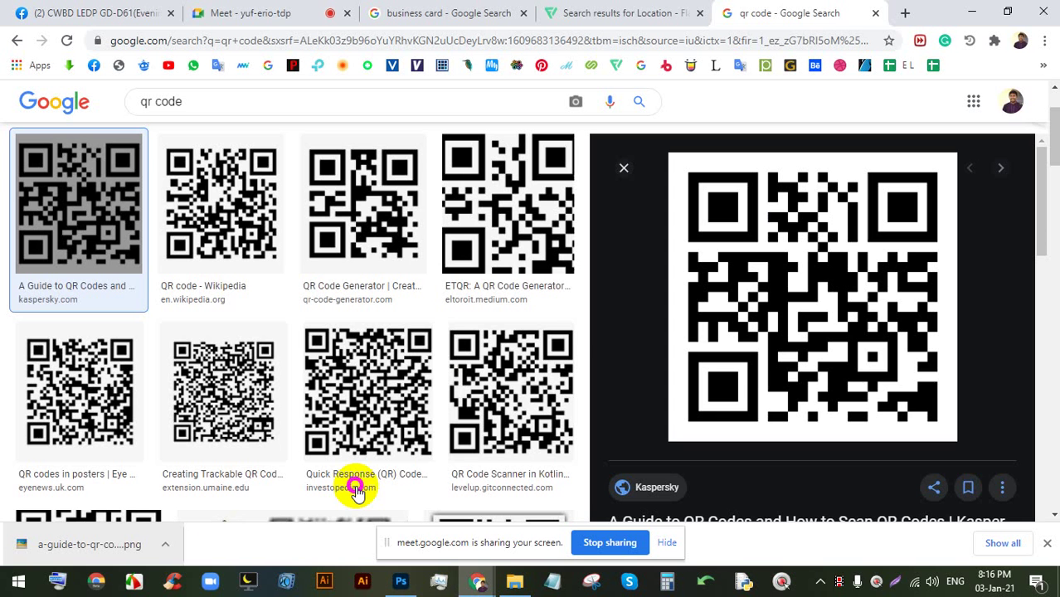
pyautogui.click(241, 13)
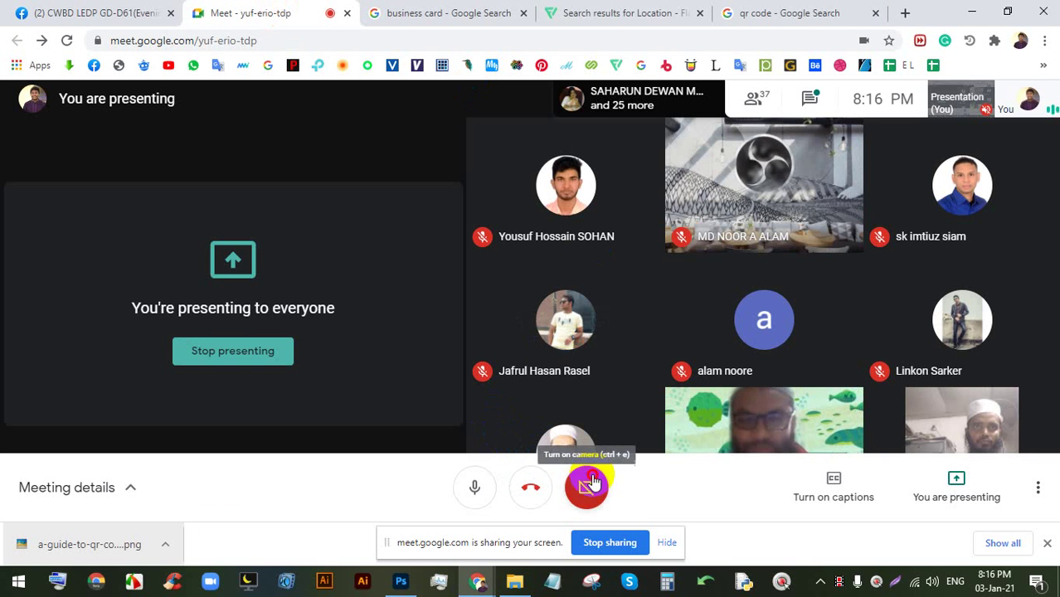
pyautogui.click(666, 545)
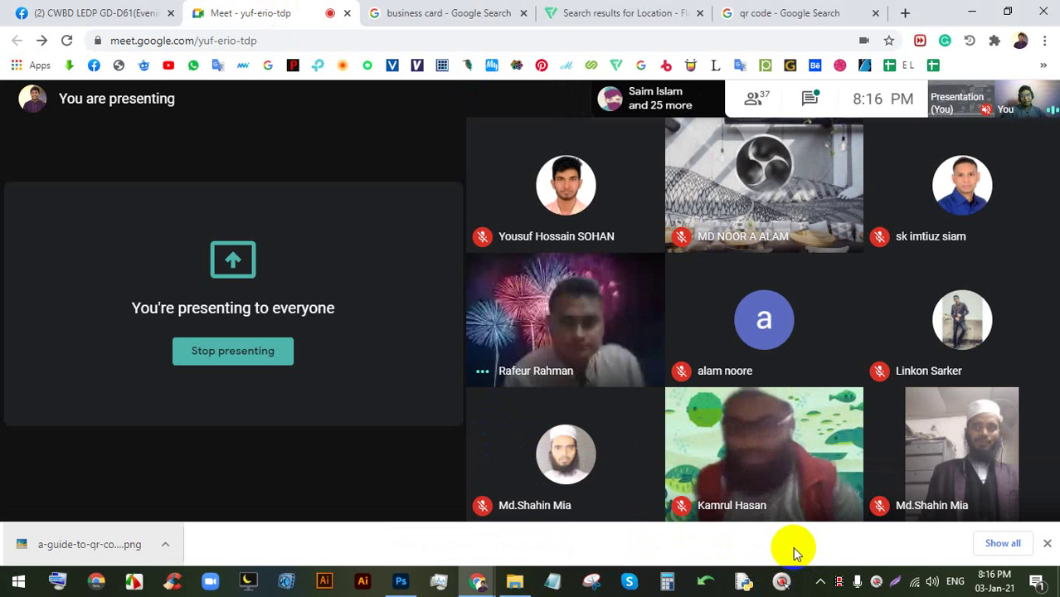
pyautogui.click(905, 13)
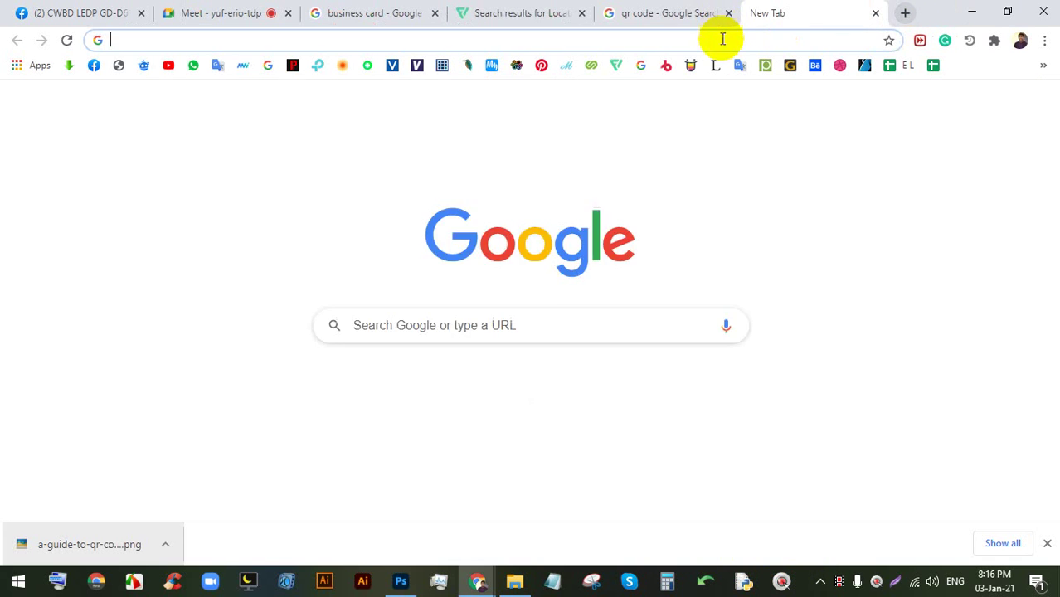
# - Load mockupworld.co and search for 'business card' mockups
pyautogui.click(723, 39)
pyautogui.write('mock')
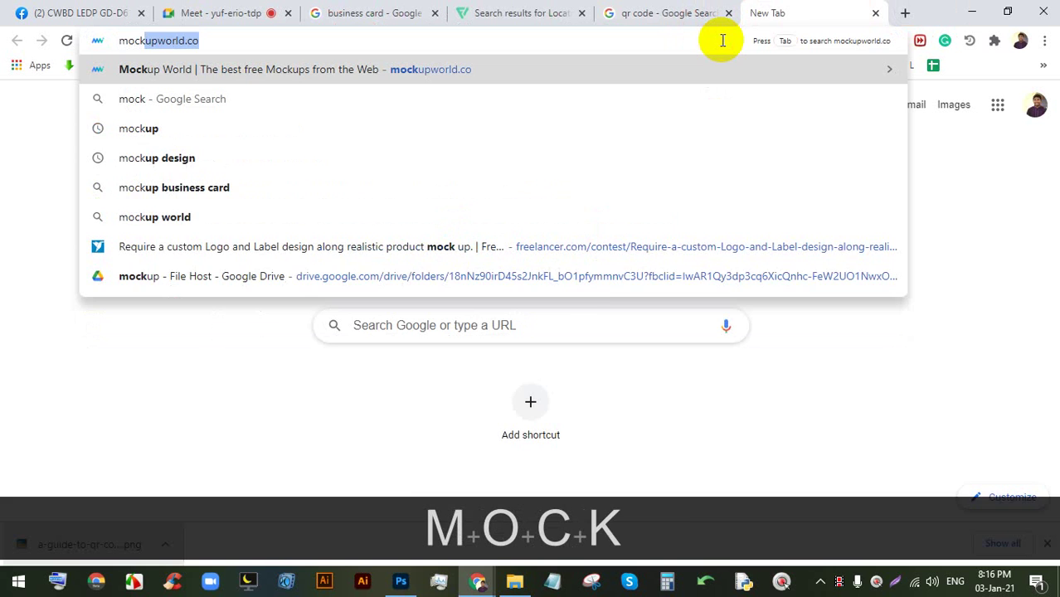
pyautogui.press('Return')
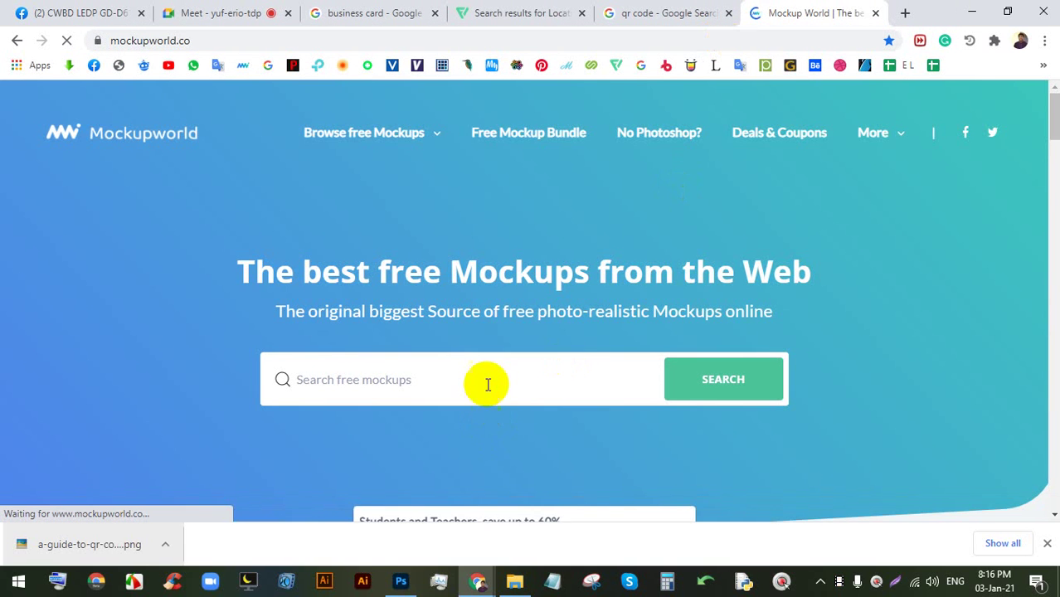
pyautogui.click(488, 384)
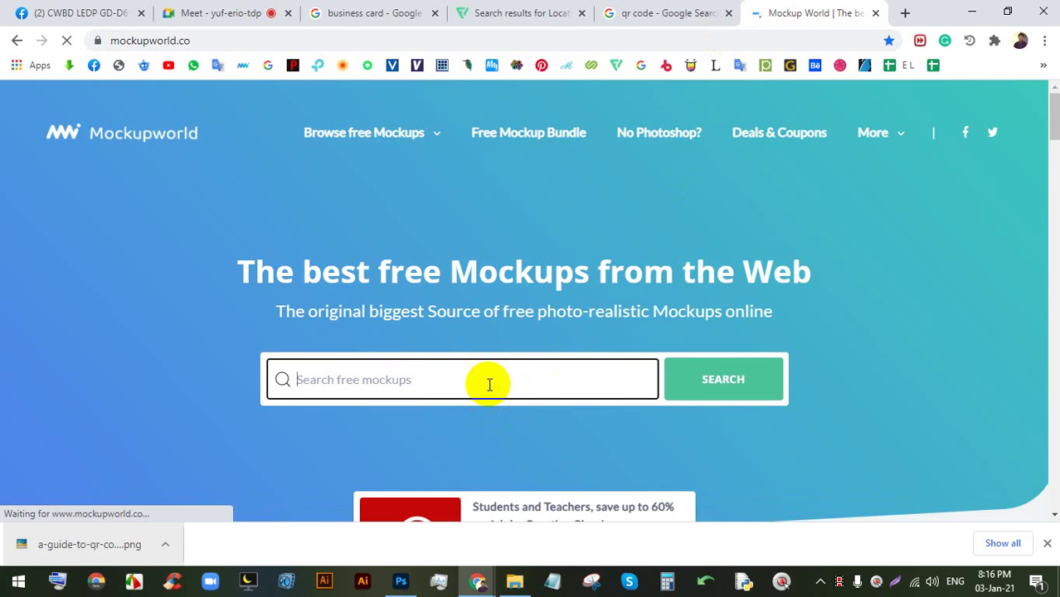
pyautogui.write('bus')
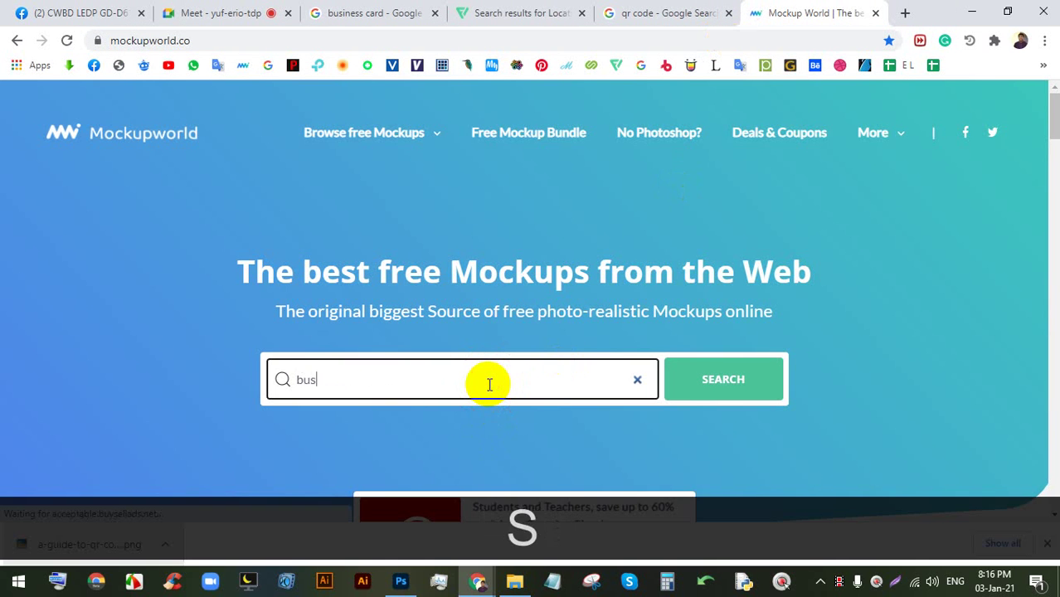
pyautogui.write('iness ')
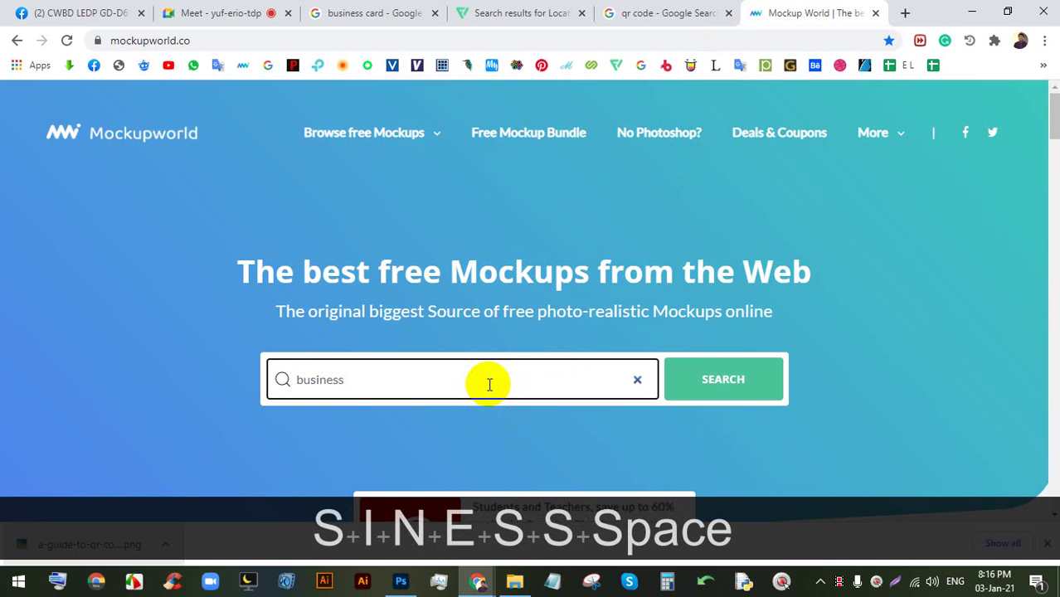
pyautogui.write('card')
pyautogui.press('Return')
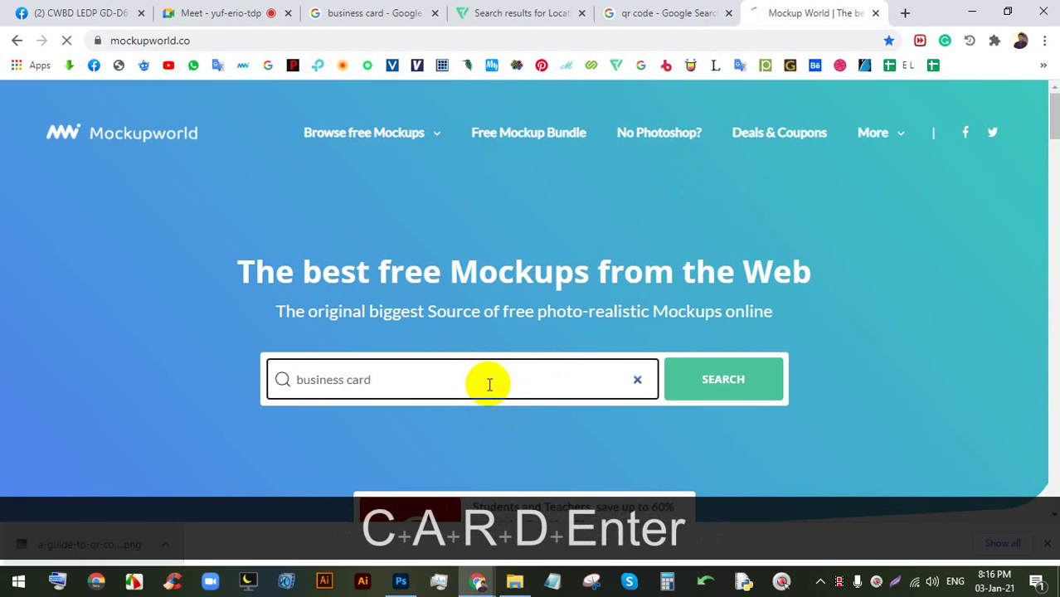
# - Open the Minimal Business Card Showcase Mockup and start its free download
pyautogui.scroll(-5, 575, 272)
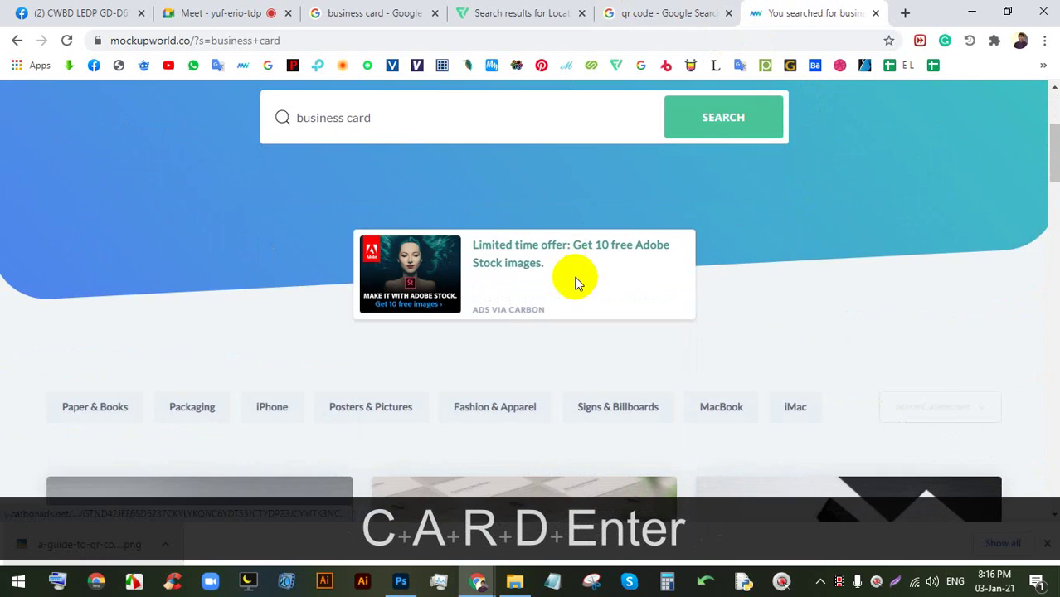
pyautogui.scroll(-2, 432, 332)
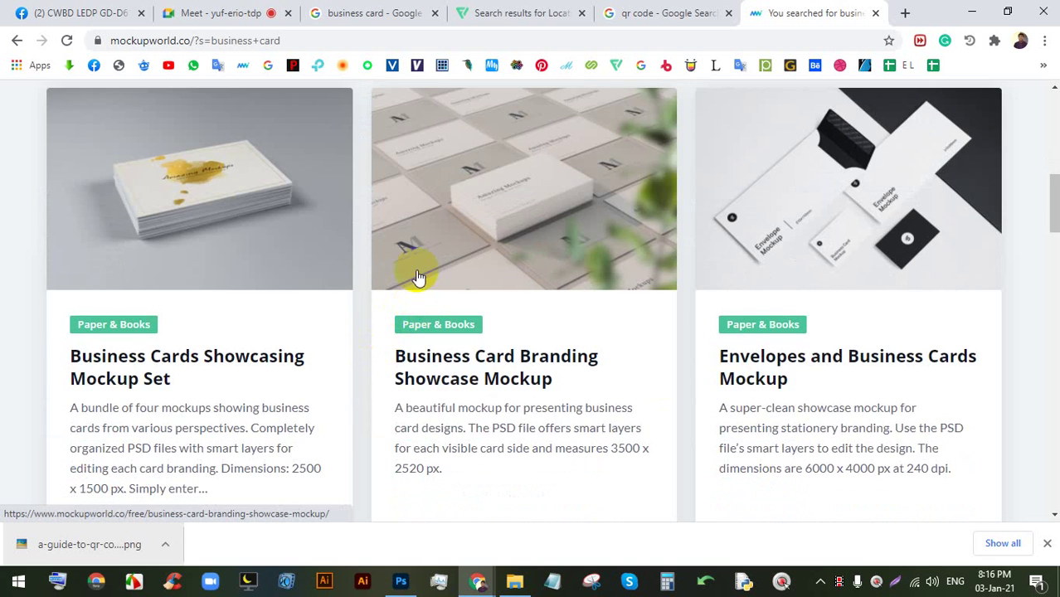
pyautogui.scroll(-5, 419, 278)
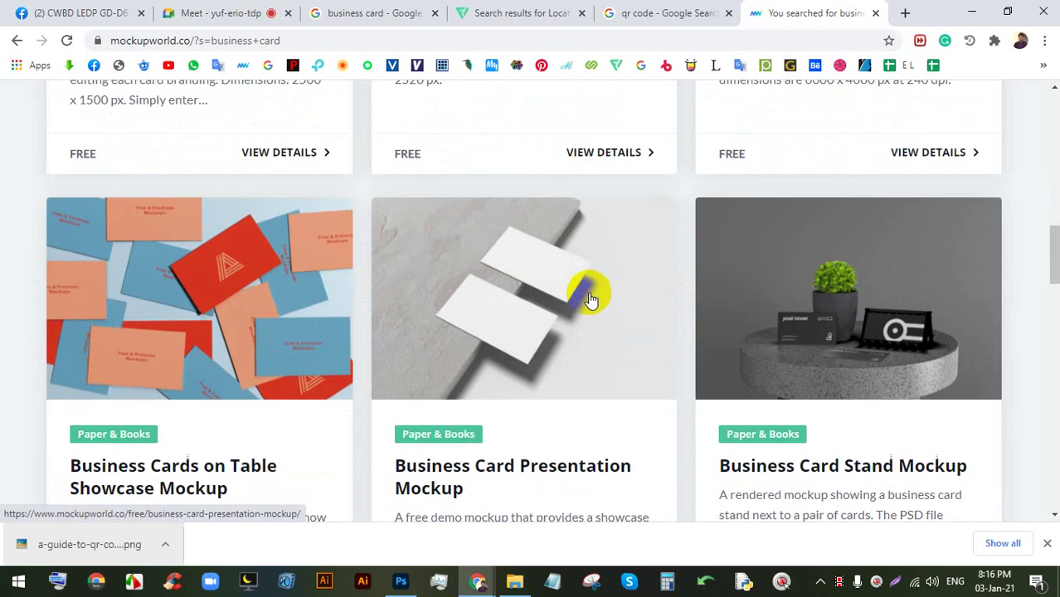
pyautogui.scroll(-5, 576, 365)
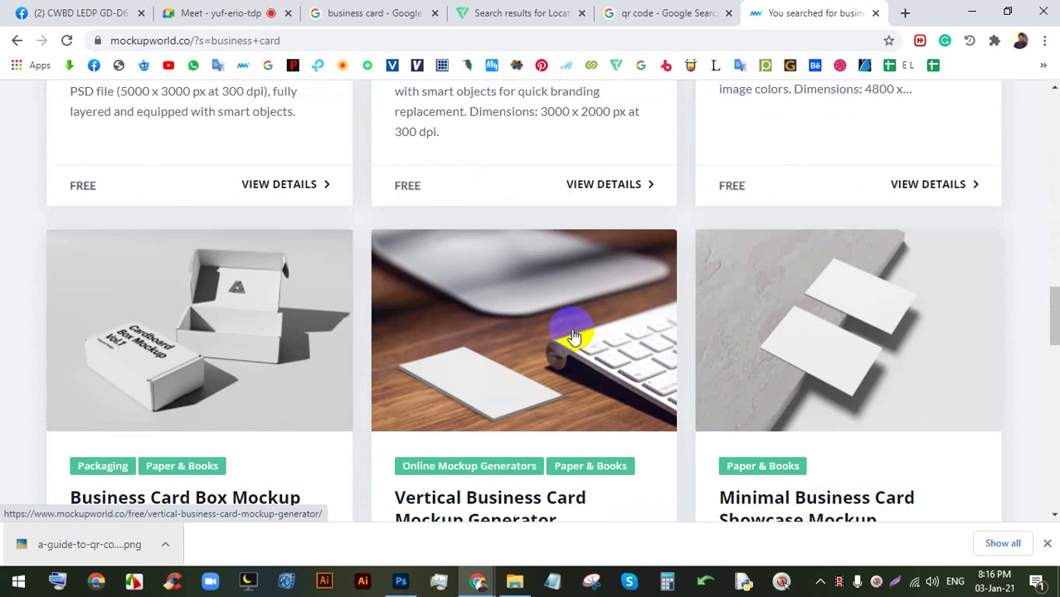
pyautogui.click(844, 295)
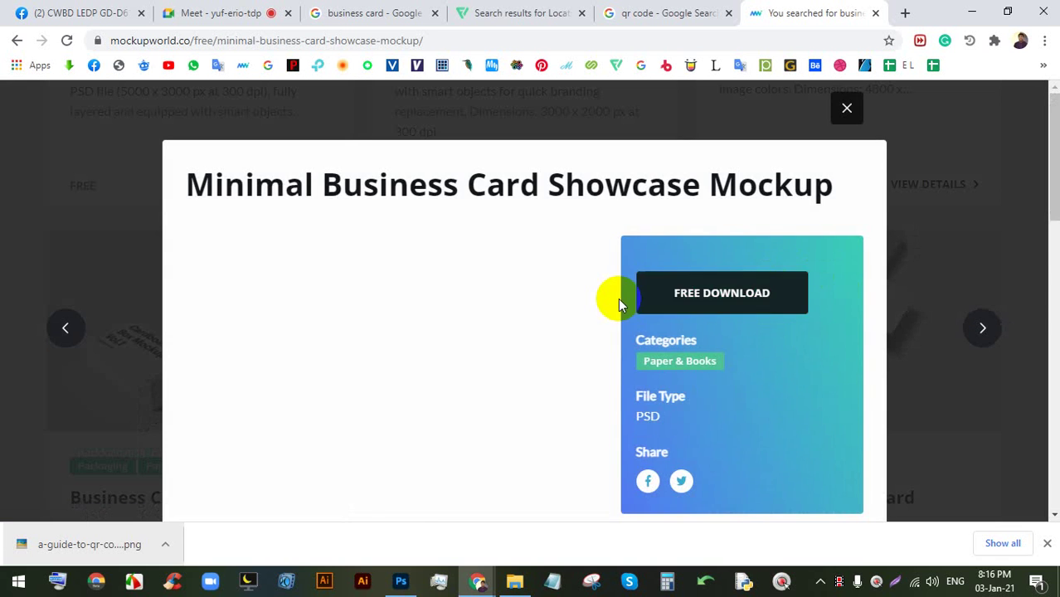
pyautogui.scroll(-2, 664, 249)
pyautogui.click(711, 139)
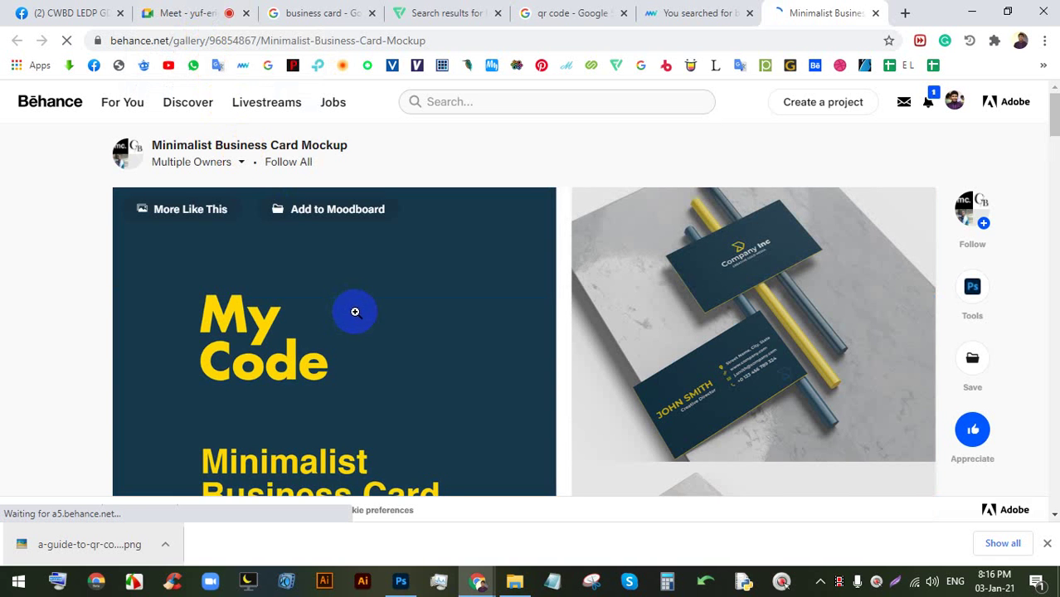
# - Scroll through the Behance Minimalist Business Card Mockup images, then return to Mockup World
pyautogui.scroll(-1, 356, 314)
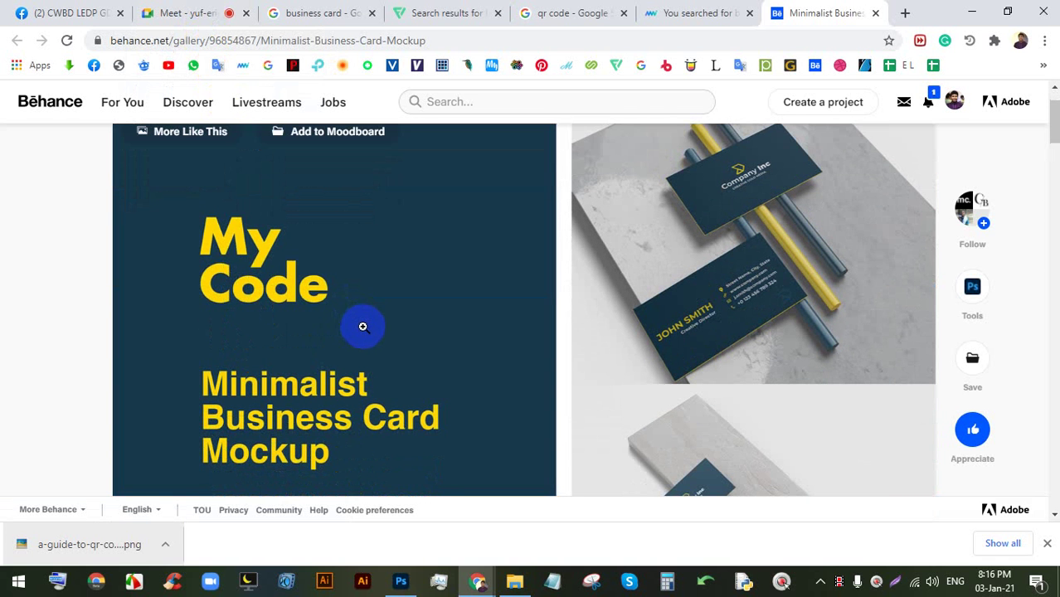
pyautogui.scroll(-6, 364, 326)
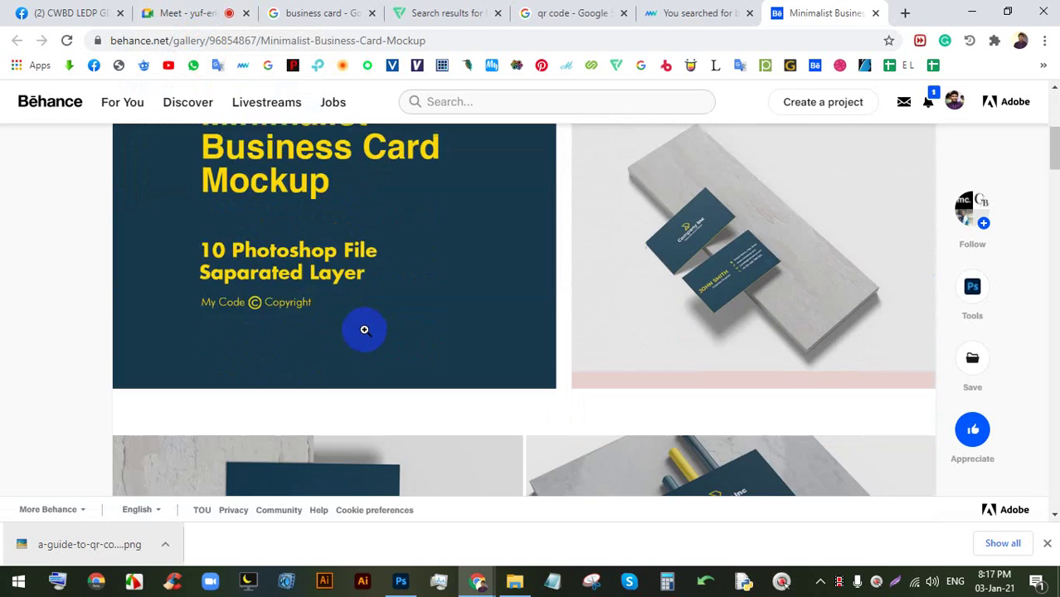
pyautogui.scroll(-10, 364, 328)
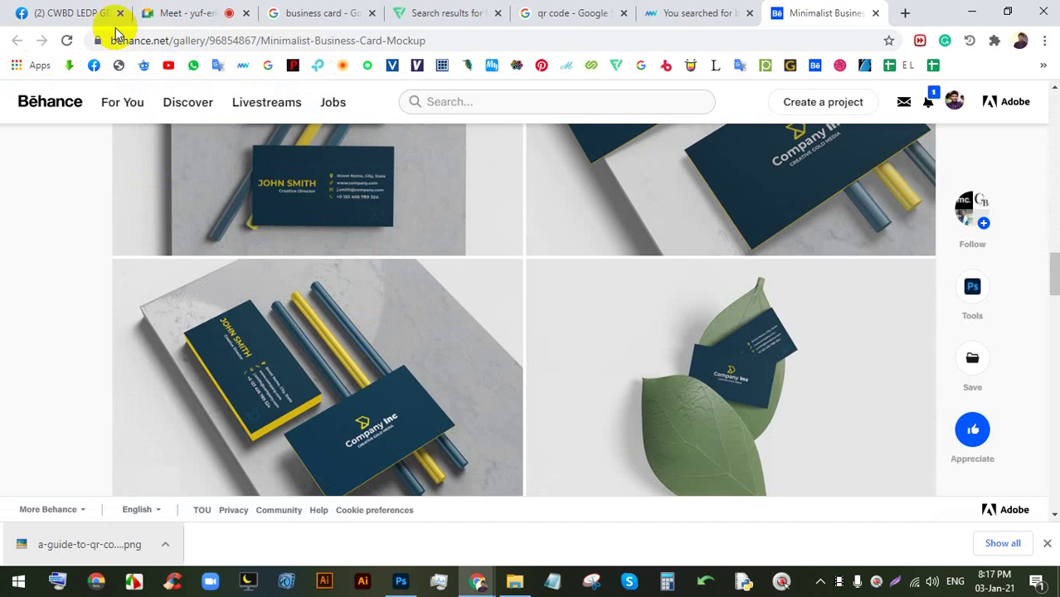
pyautogui.click(701, 12)
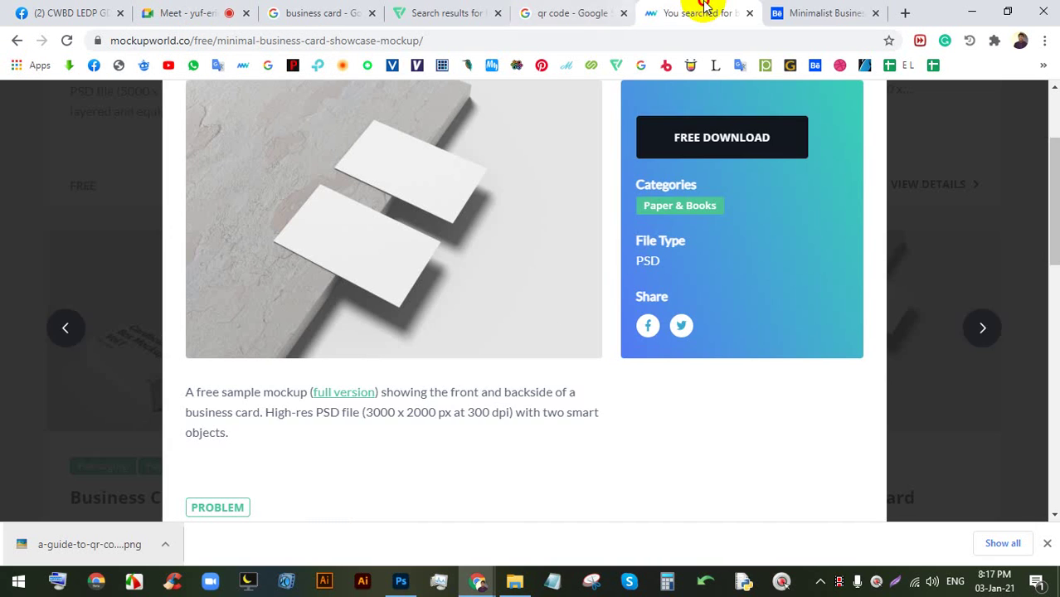
# - Retry the Minimal mockup's free download, then close its details back to the results
pyautogui.click(720, 143)
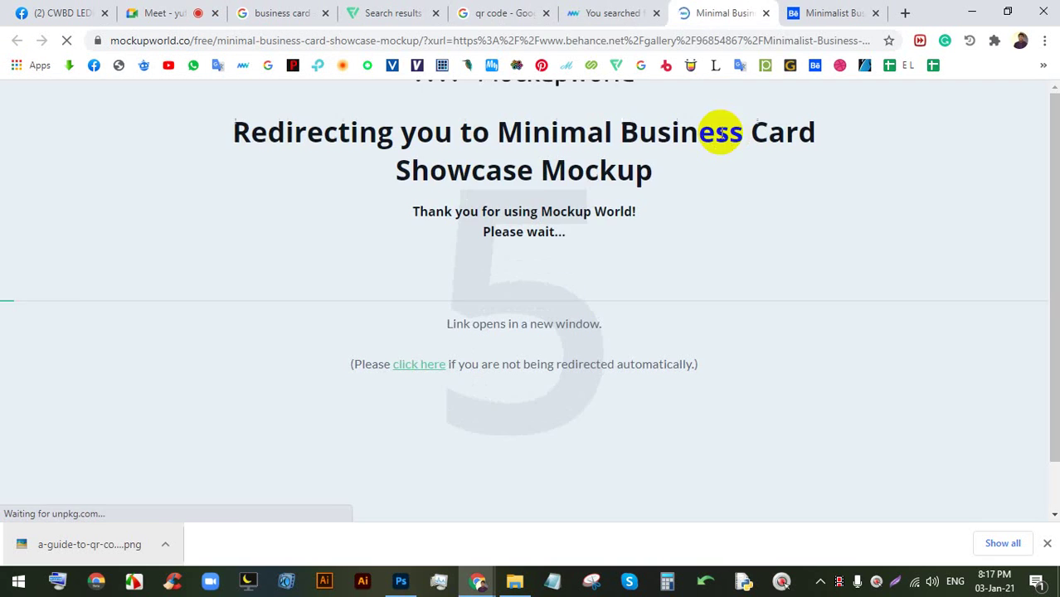
pyautogui.click(619, 13)
pyautogui.scroll(-2, 504, 395)
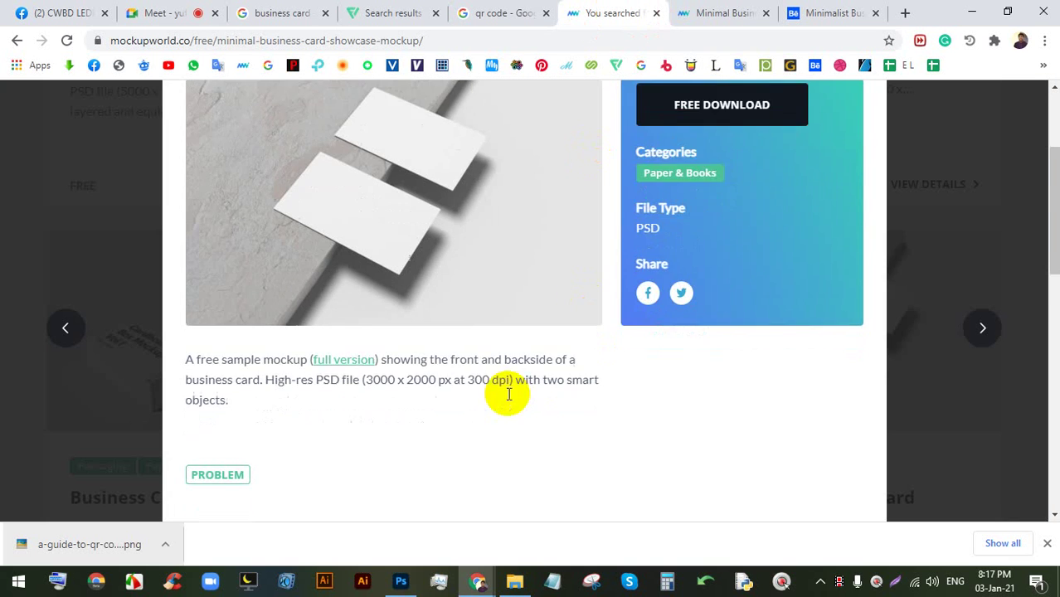
pyautogui.scroll(2, 570, 361)
pyautogui.scroll(-7, 620, 290)
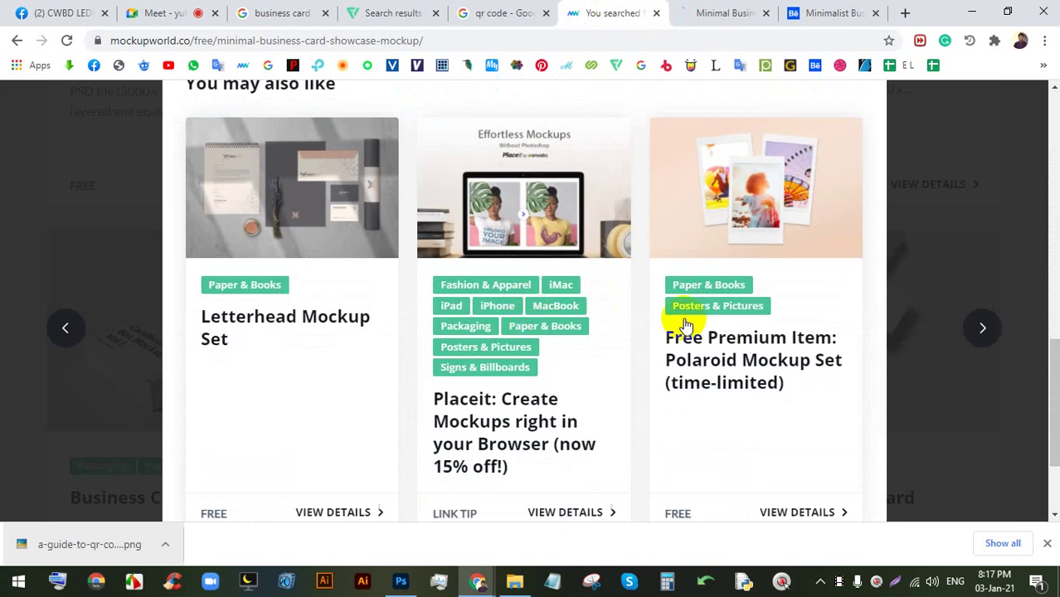
pyautogui.click(990, 180)
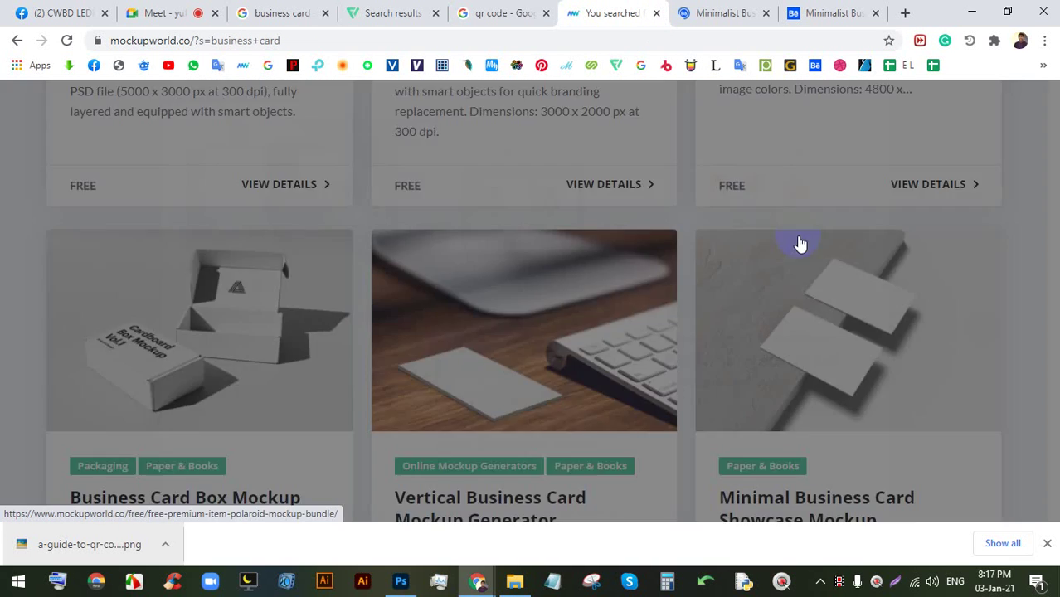
# - Start the Gigantic Business Card Mockup Bundle's free download, then check the Meet and Behance tabs
pyautogui.scroll(-5, 456, 290)
pyautogui.scroll(-3, 466, 291)
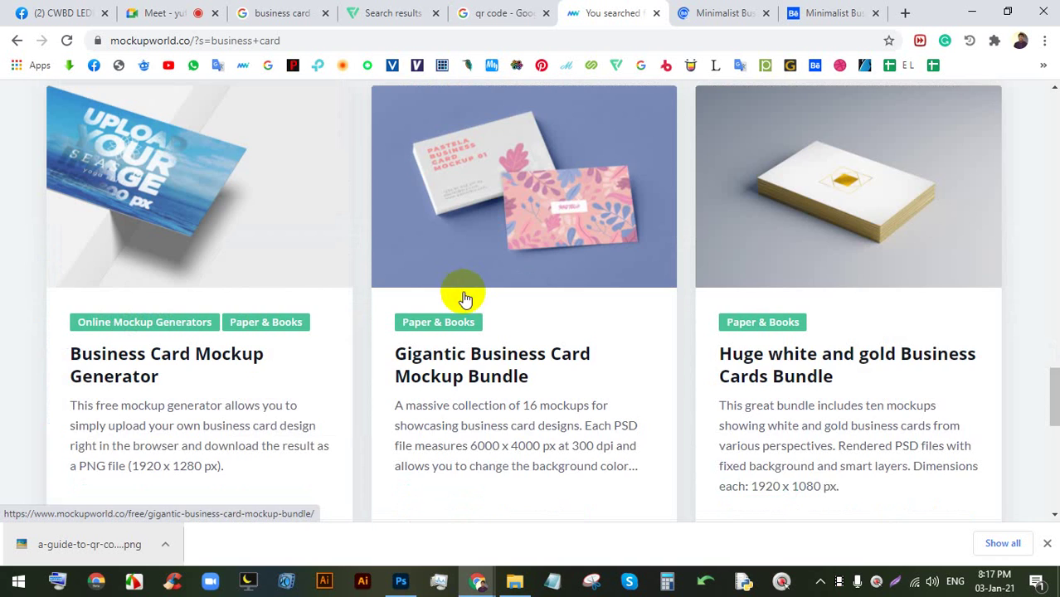
pyautogui.click(551, 159)
pyautogui.scroll(-1, 729, 221)
pyautogui.click(724, 213)
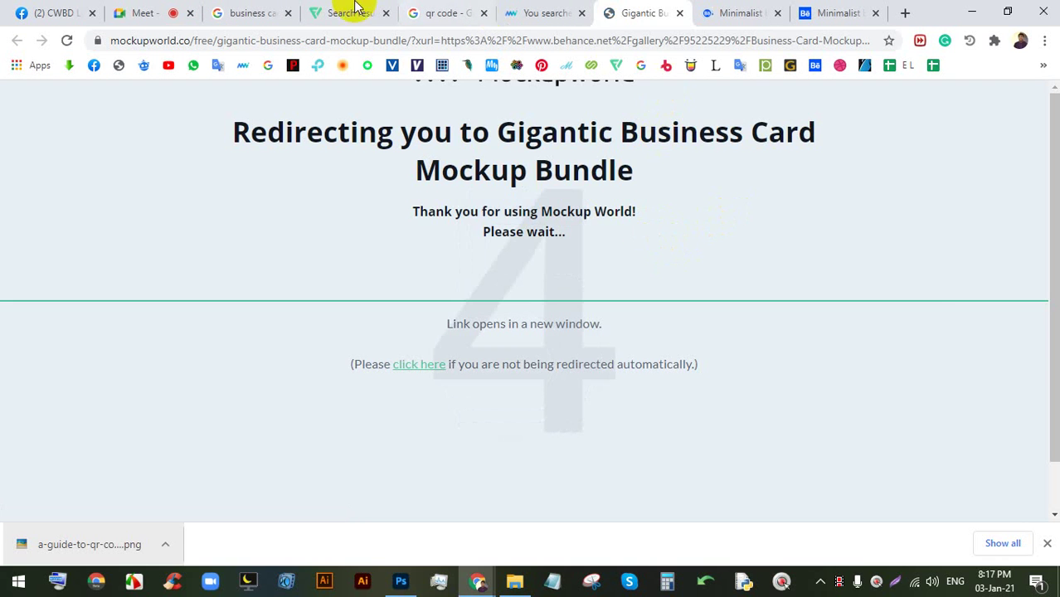
pyautogui.click(158, 15)
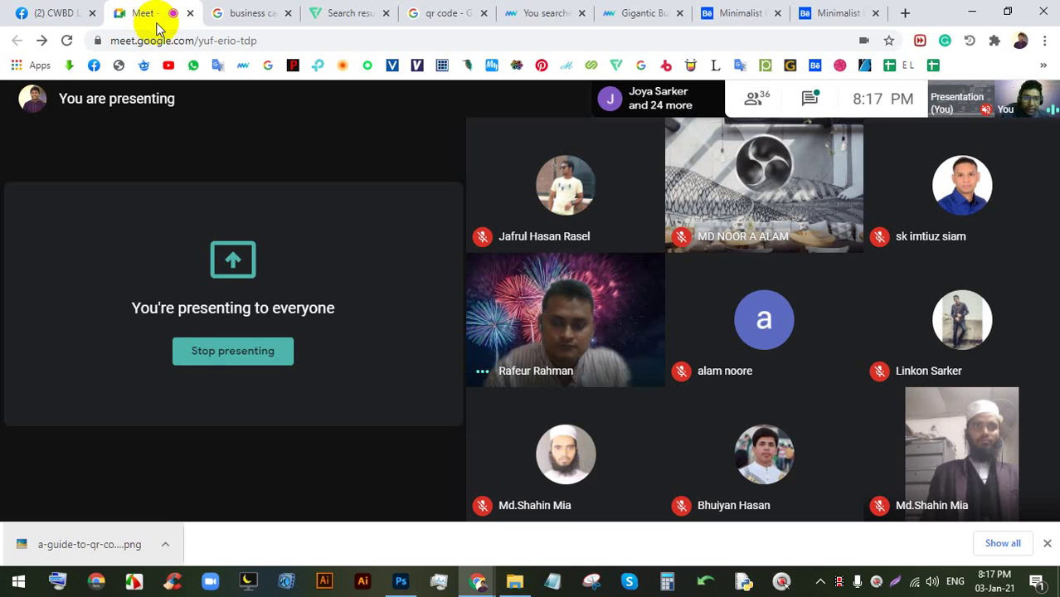
pyautogui.click(761, 8)
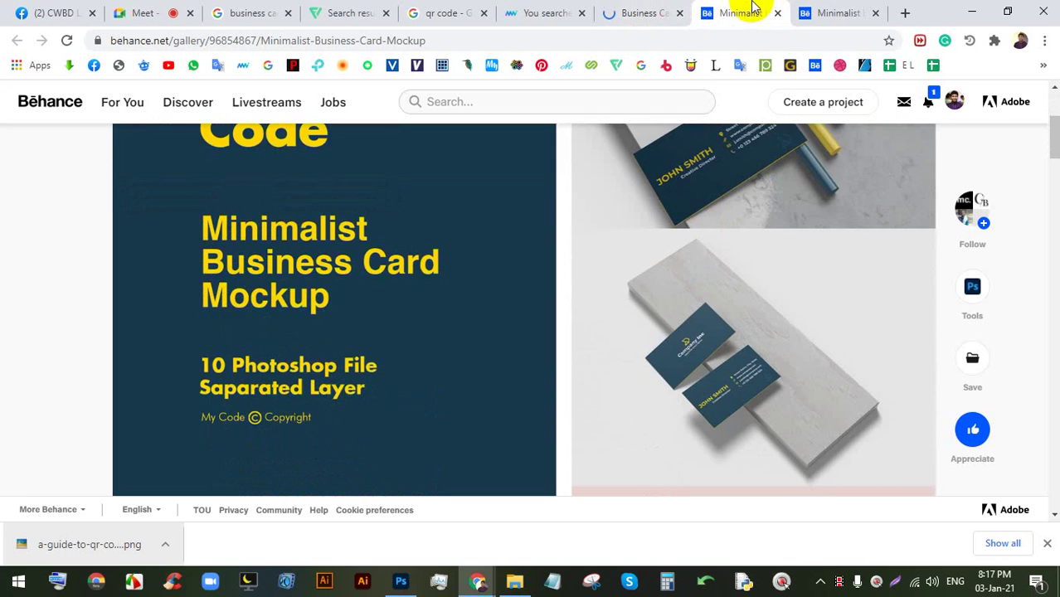
# - On the Business Card Mockup Collection V1 Freebie page, follow the drive.google.com link to the Volume-1 zip
pyautogui.click(660, 15)
pyautogui.scroll(-10, 592, 270)
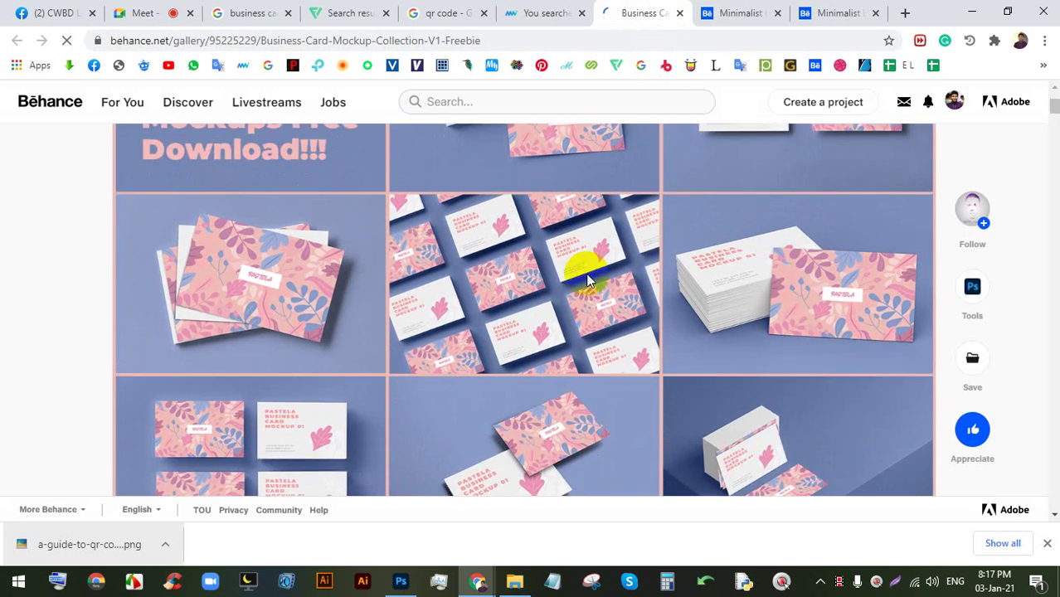
pyautogui.scroll(-15, 613, 309)
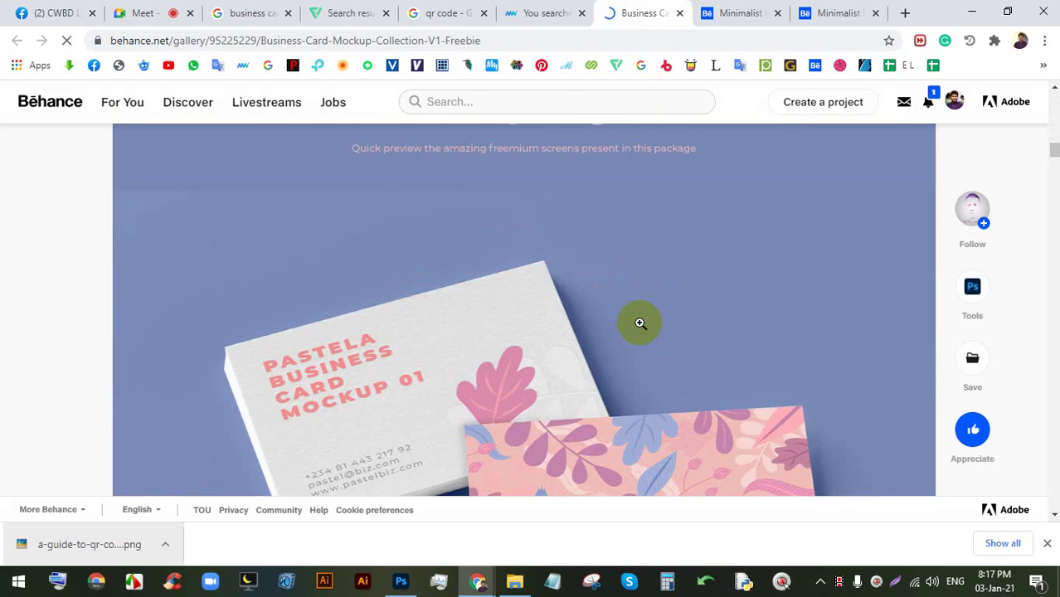
pyautogui.scroll(-15, 664, 319)
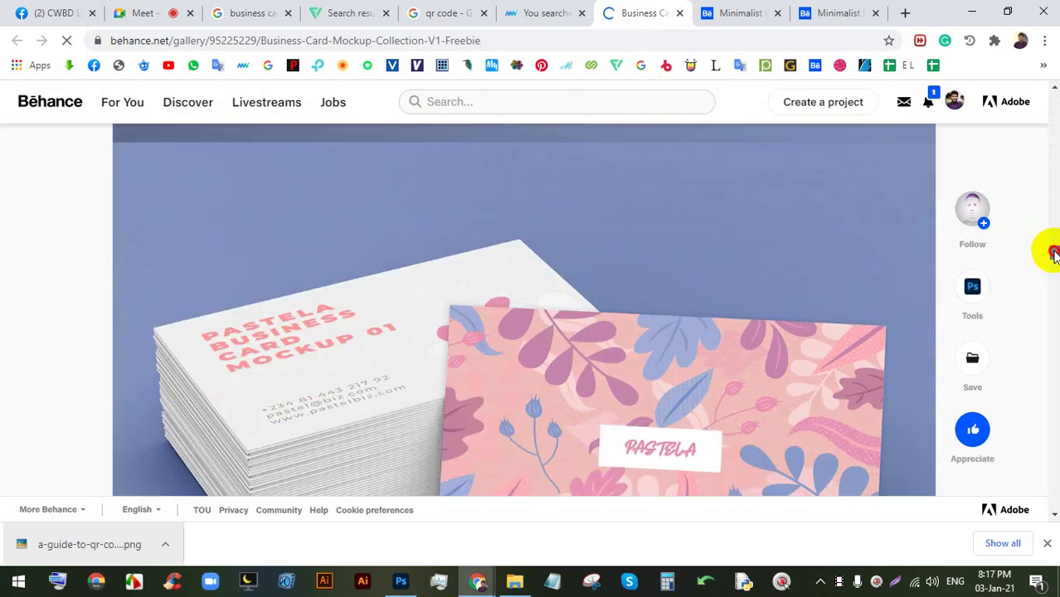
pyautogui.moveTo(1052, 253); pyautogui.dragTo(1032, 75)
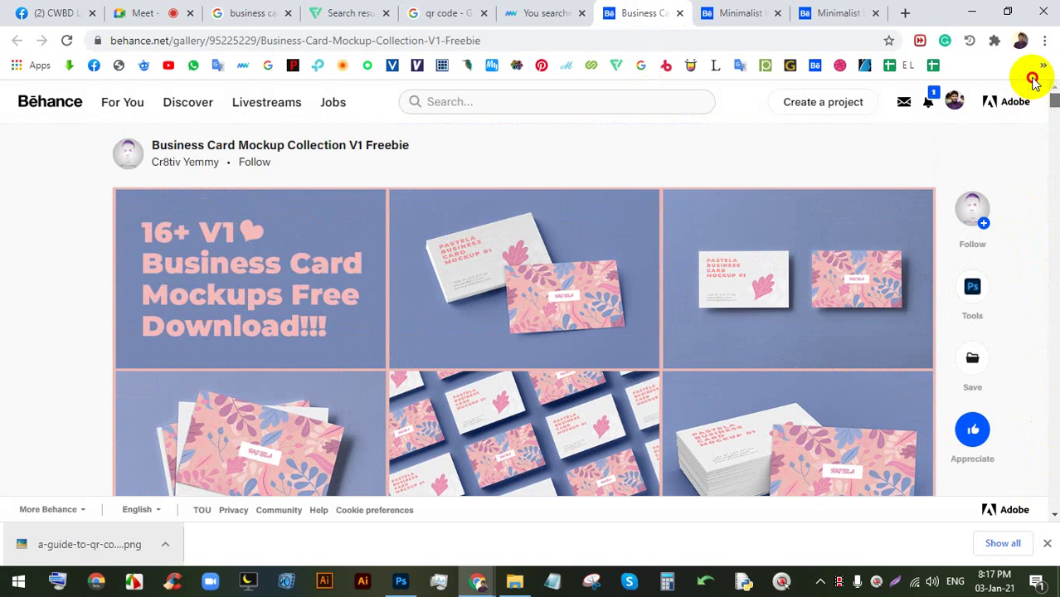
pyautogui.moveTo(955, 98)
pyautogui.scroll(-5, 958, 350)
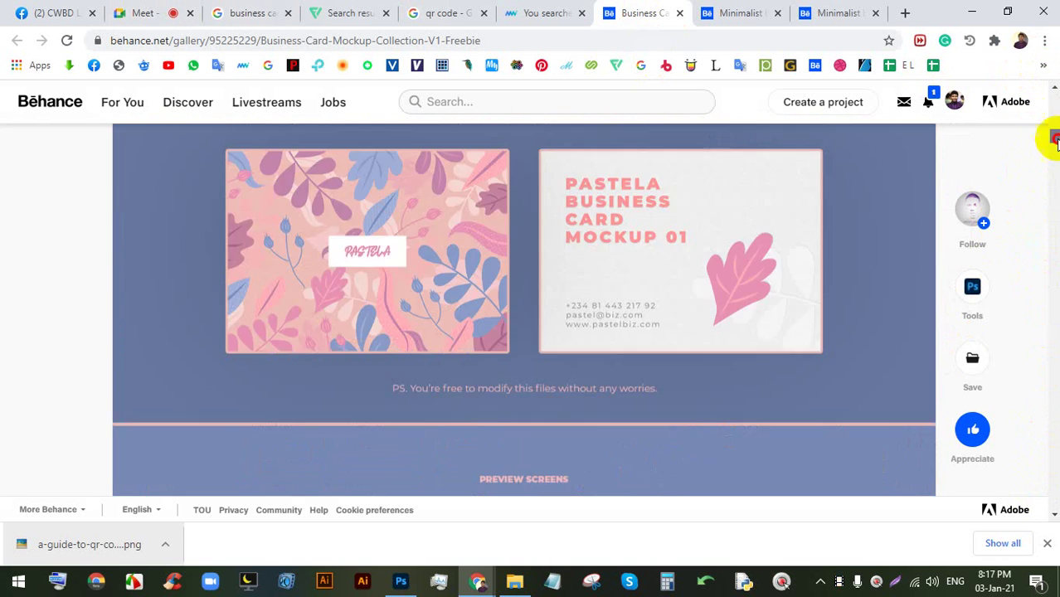
pyautogui.moveTo(1053, 120); pyautogui.dragTo(1054, 438)
pyautogui.scroll(-2, 512, 373)
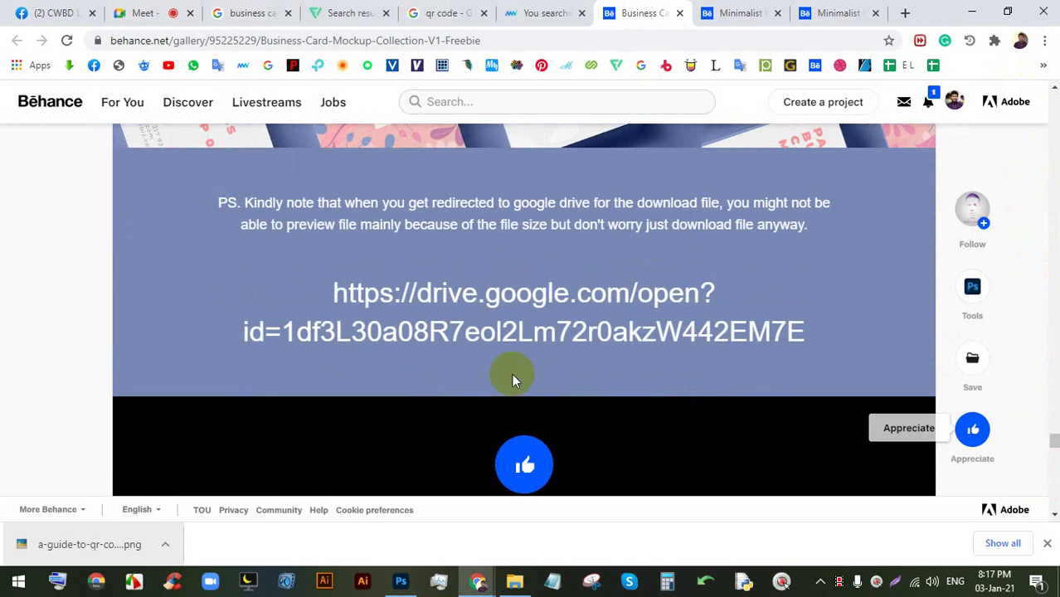
pyautogui.click(501, 301)
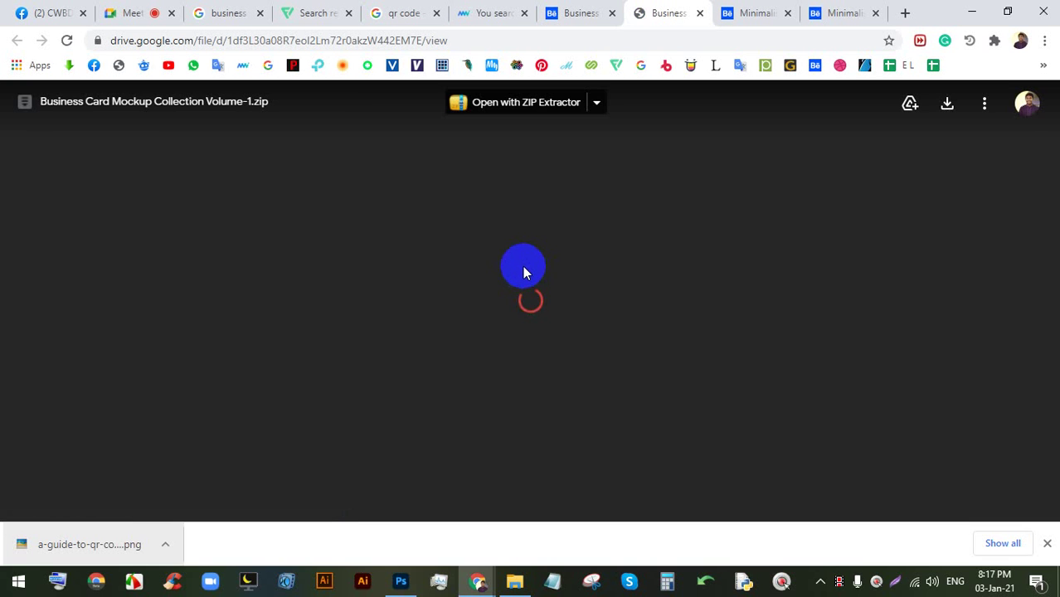
# - Start downloading the 1.5G Business Card Mockup Collection Volume-1.zip despite the virus-scan warning
pyautogui.click(547, 272)
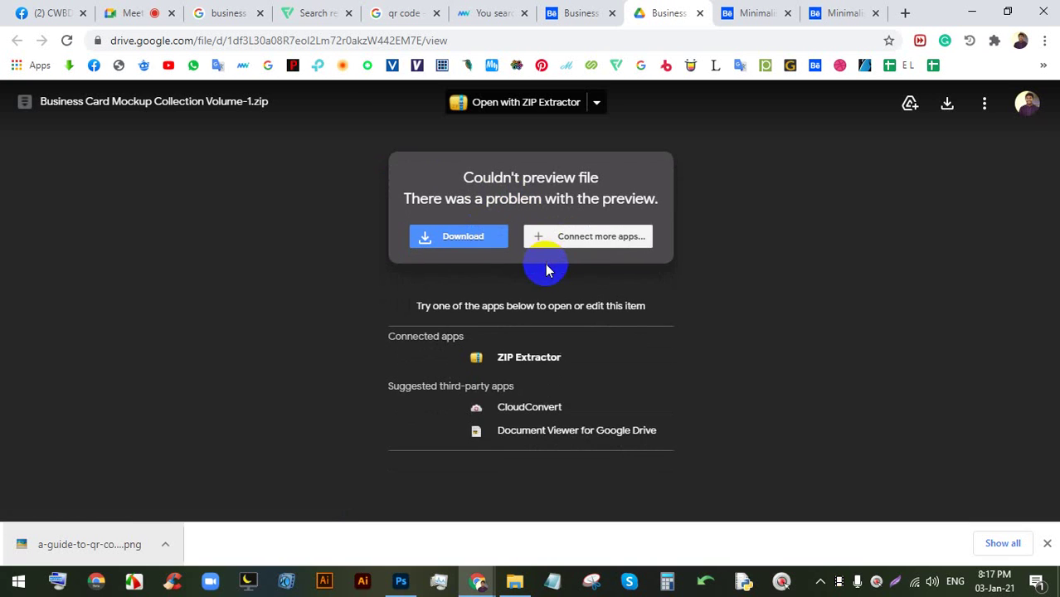
pyautogui.click(480, 248)
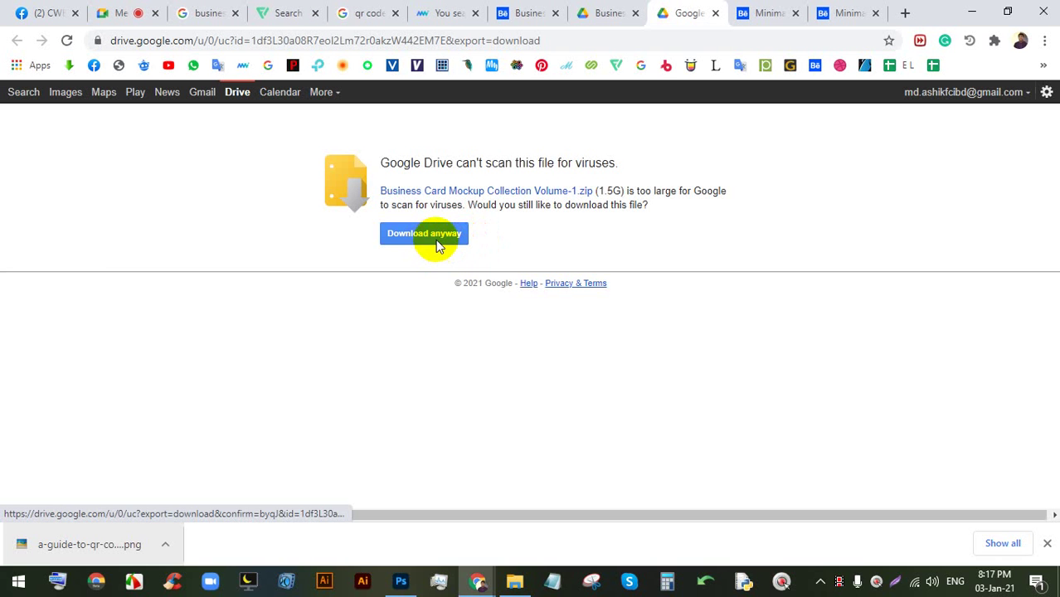
pyautogui.click(439, 244)
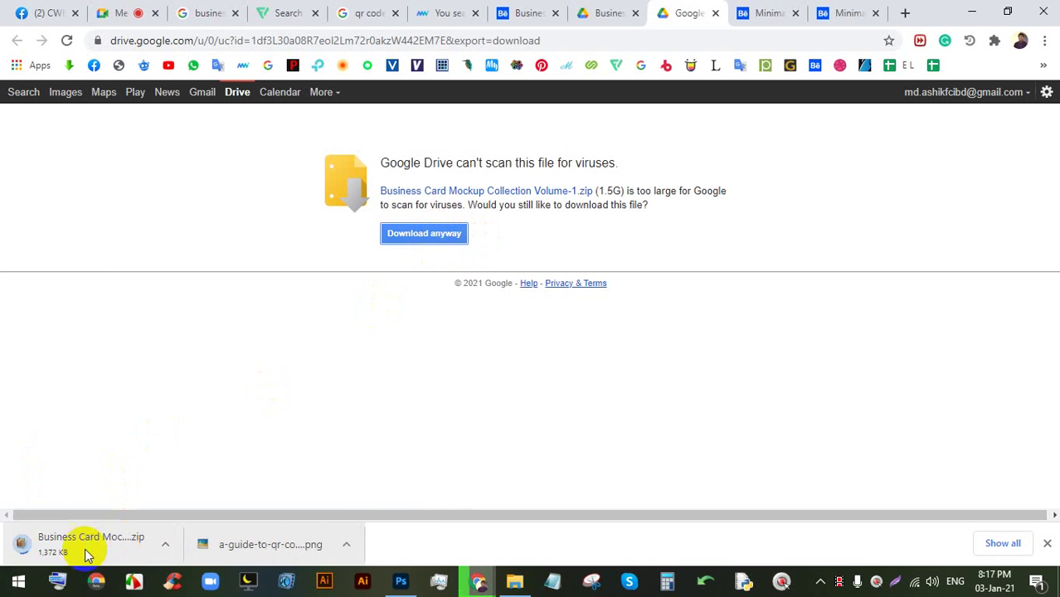
# - Cancel the zip download in Chrome's shelf and go back to the Behance mockup gallery
pyautogui.rightClick(104, 548)
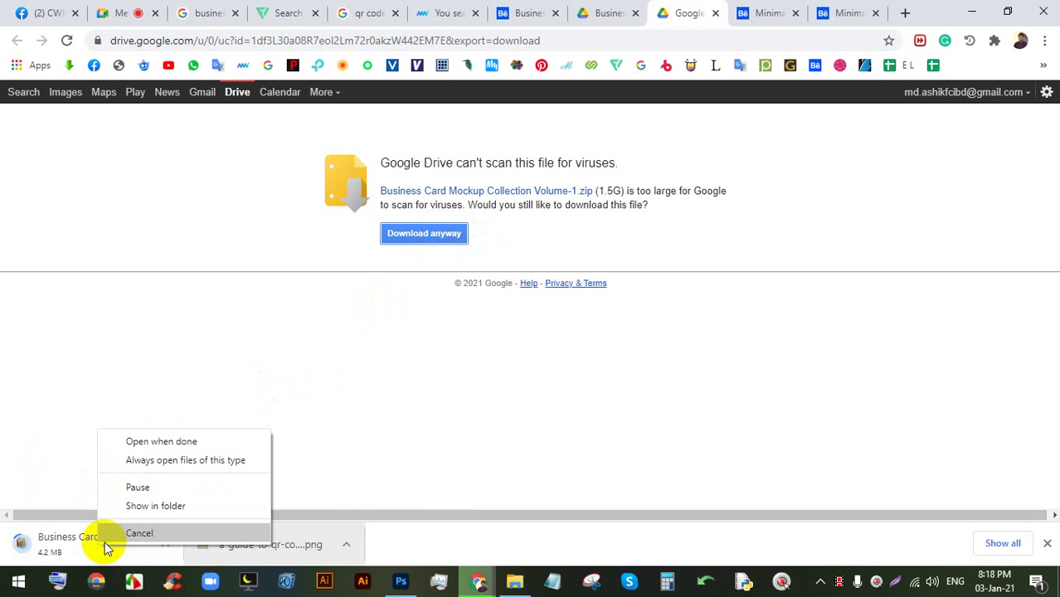
pyautogui.click(147, 533)
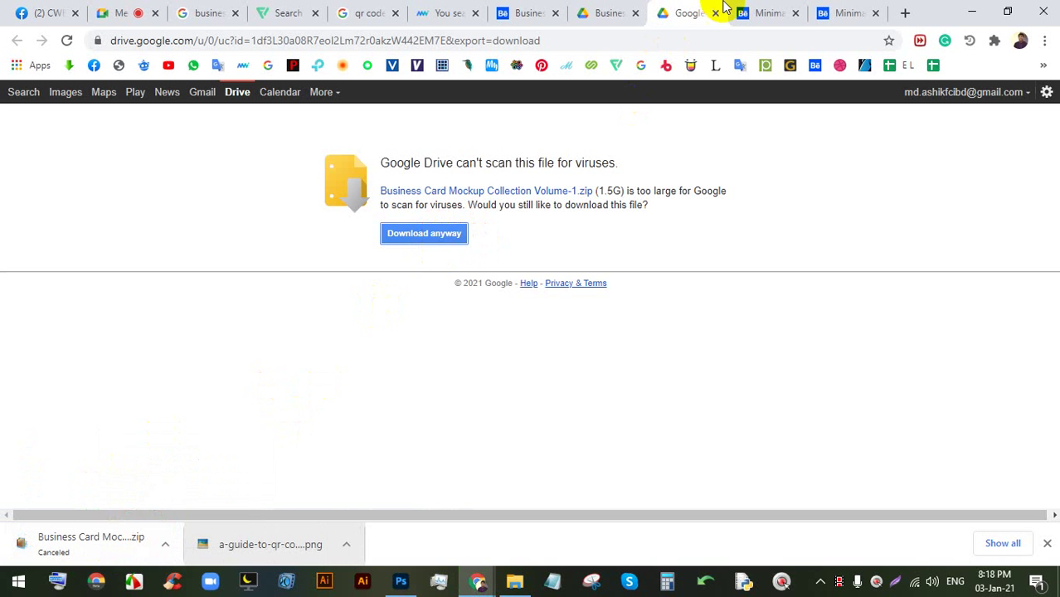
pyautogui.click(611, 12)
pyautogui.click(750, 9)
pyautogui.scroll(-10, 633, 244)
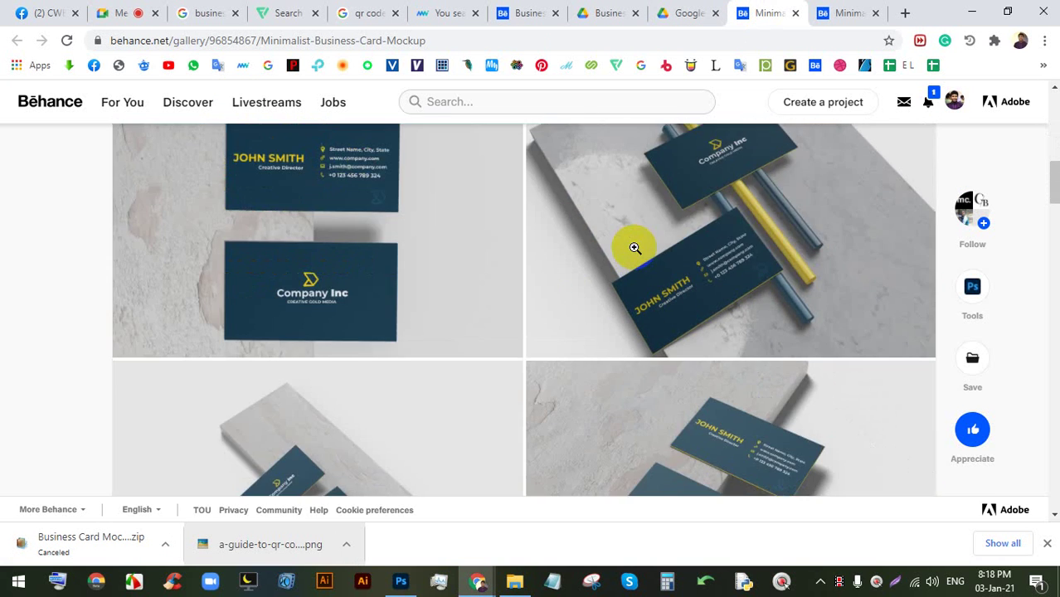
# - Open the Minimalist Business Card Mockup's free version on Gumroad, review its features, then return to Meet
pyautogui.moveTo(1046, 275); pyautogui.dragTo(1049, 332)
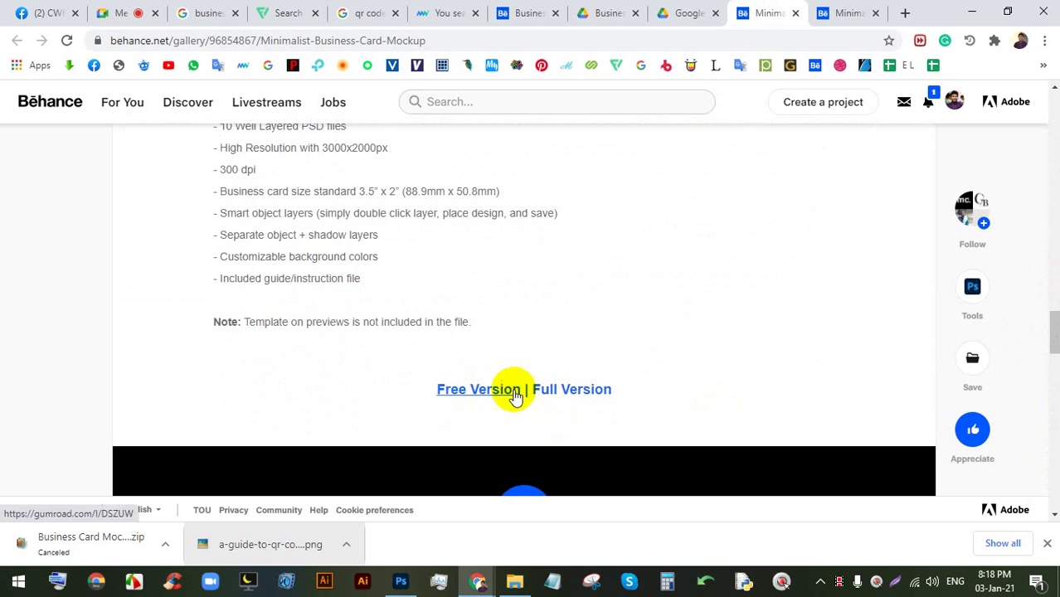
pyautogui.click(487, 394)
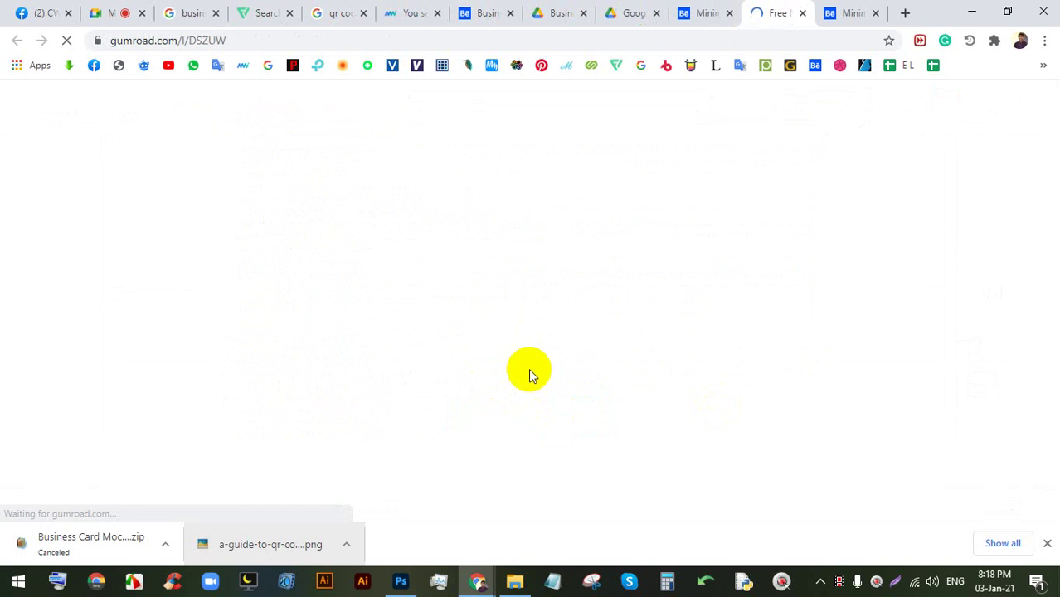
pyautogui.scroll(-3, 536, 361)
pyautogui.scroll(-3, 538, 359)
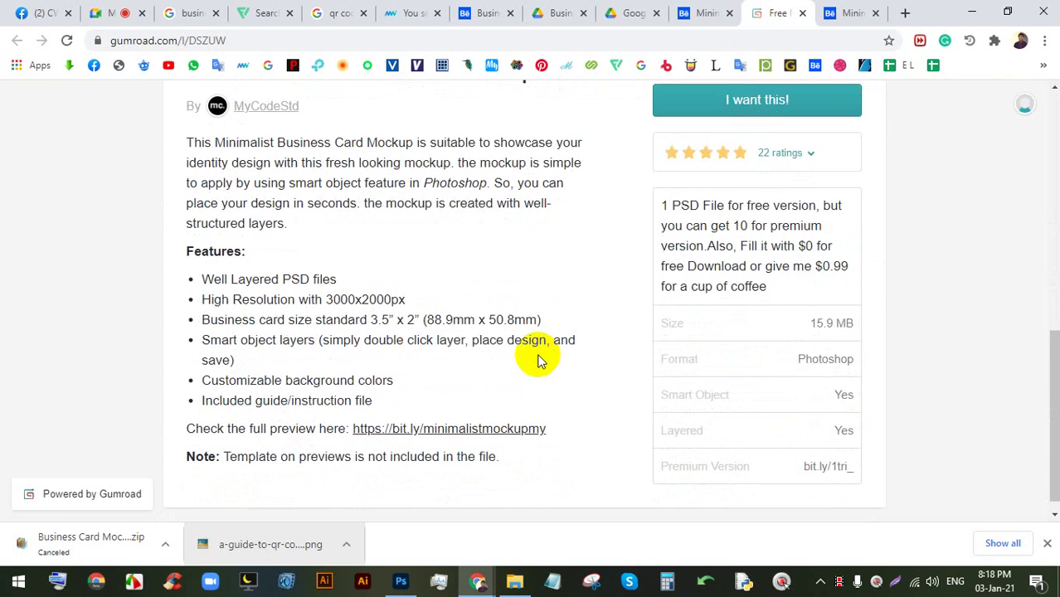
pyautogui.scroll(2, 540, 355)
pyautogui.scroll(-2, 539, 355)
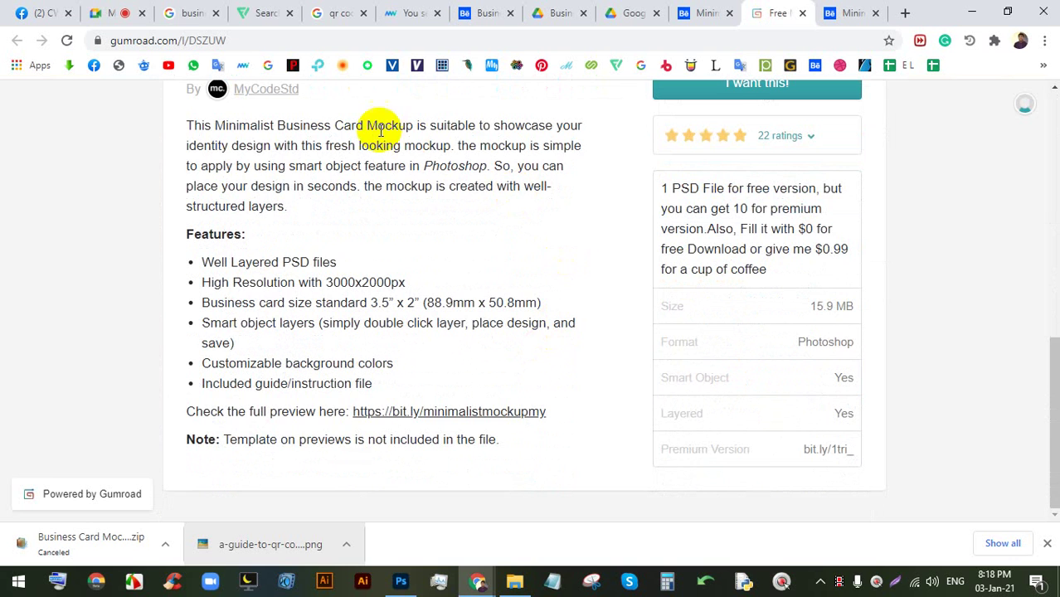
pyautogui.click(94, 10)
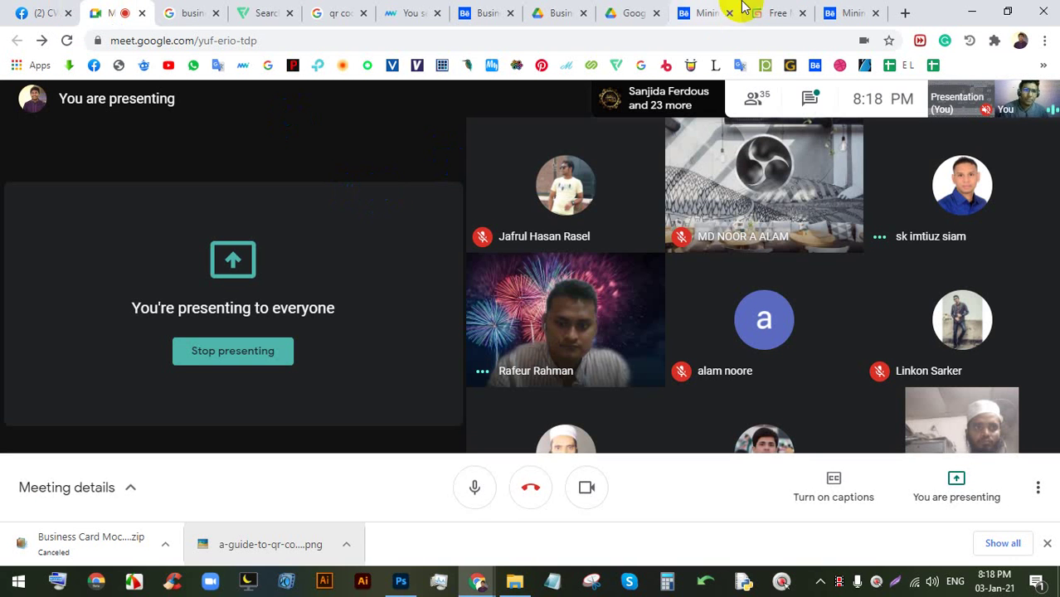
pyautogui.click(906, 13)
# - Search Google for 'business card free mockup'
pyautogui.click(738, 43)
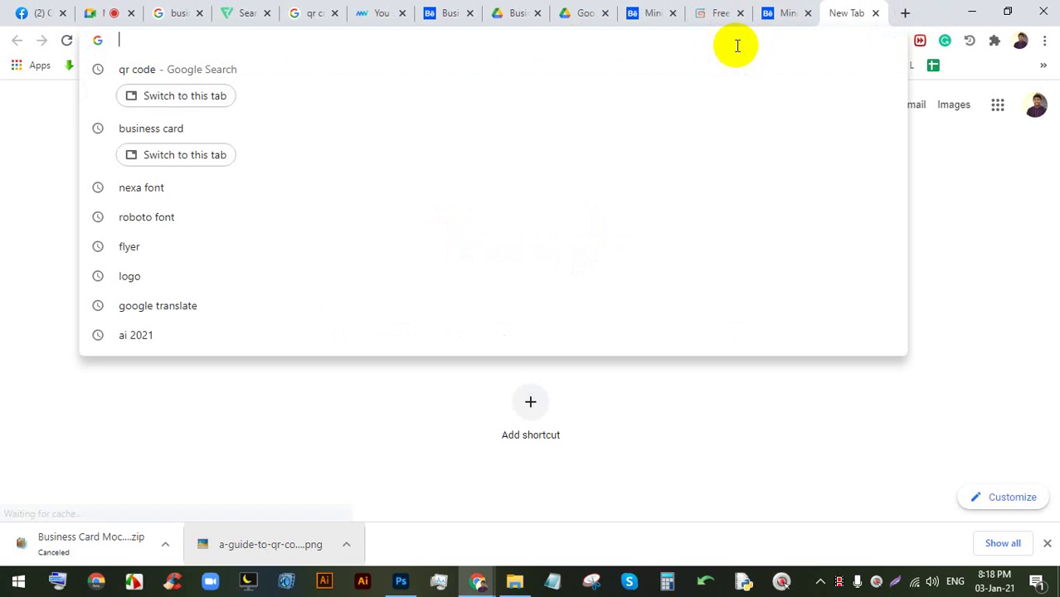
pyautogui.write('free')
pyautogui.press('BackSpace')
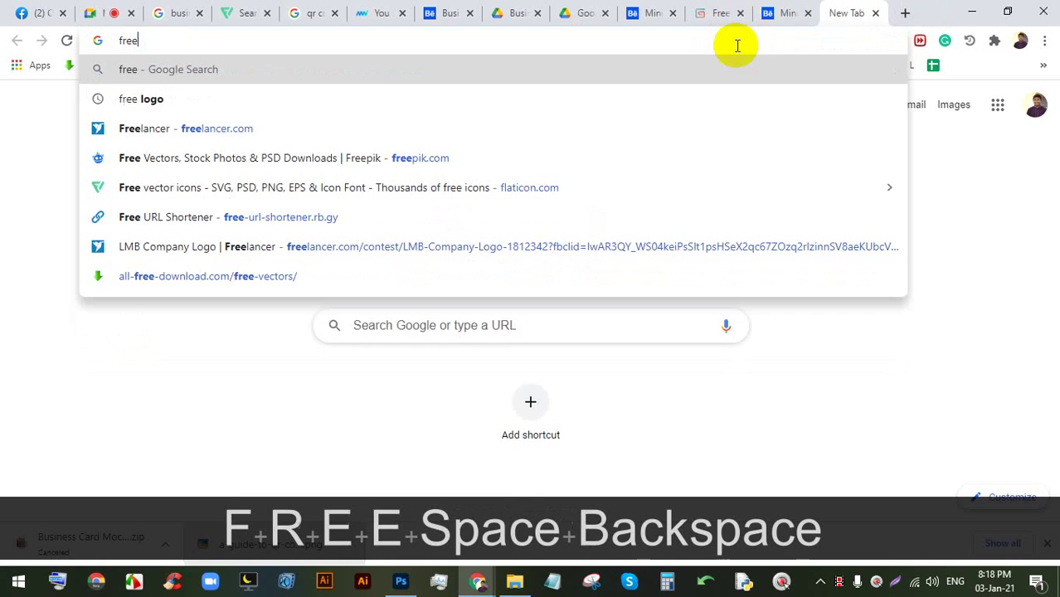
pyautogui.press('BackSpace')
pyautogui.press('BackSpace')
pyautogui.press('BackSpace')
pyautogui.press('BackSpace')
pyautogui.write('busni')
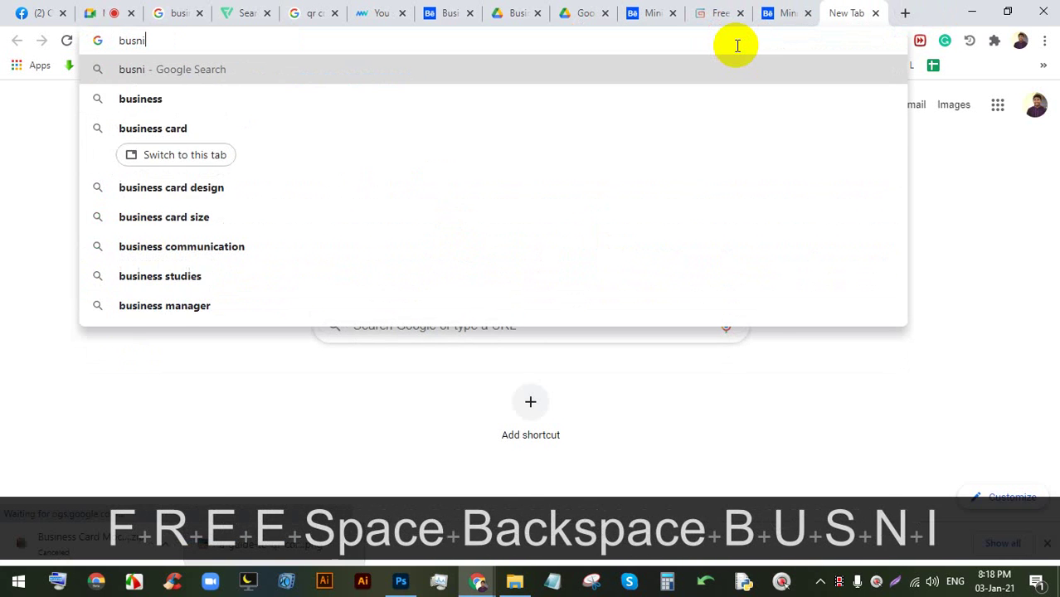
pyautogui.press('Down')
pyautogui.press('Down')
pyautogui.write('free')
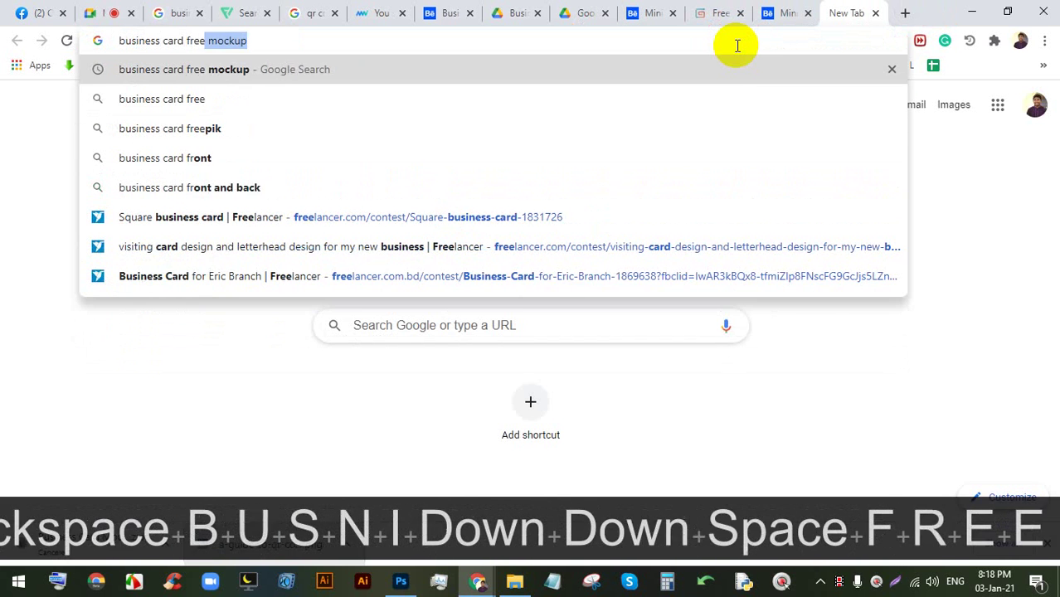
pyautogui.press('Down')
pyautogui.press('Up')
pyautogui.press('Return')
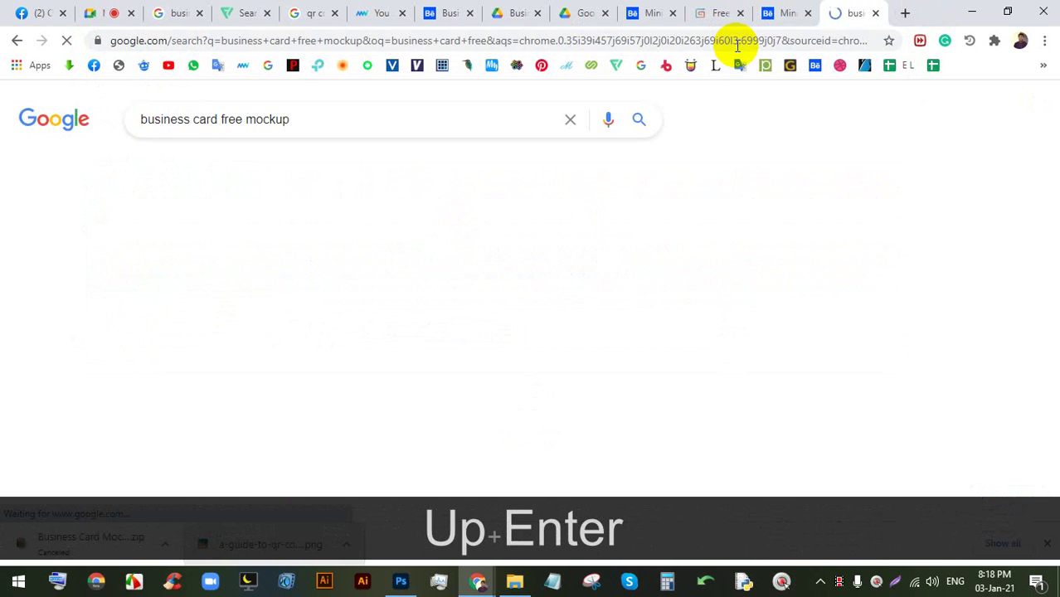
# - Open graphberry, CSS Author, mockups-design, dailymockup and another result in background tabs, then return to Meet
pyautogui.scroll(-2, 352, 259)
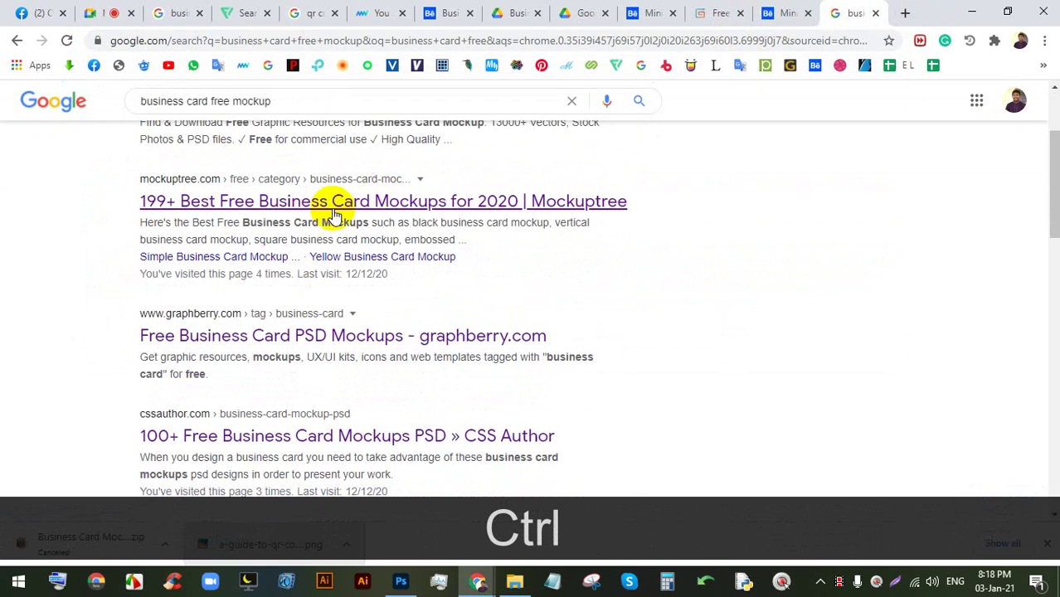
pyautogui.scroll(-2, 331, 212)
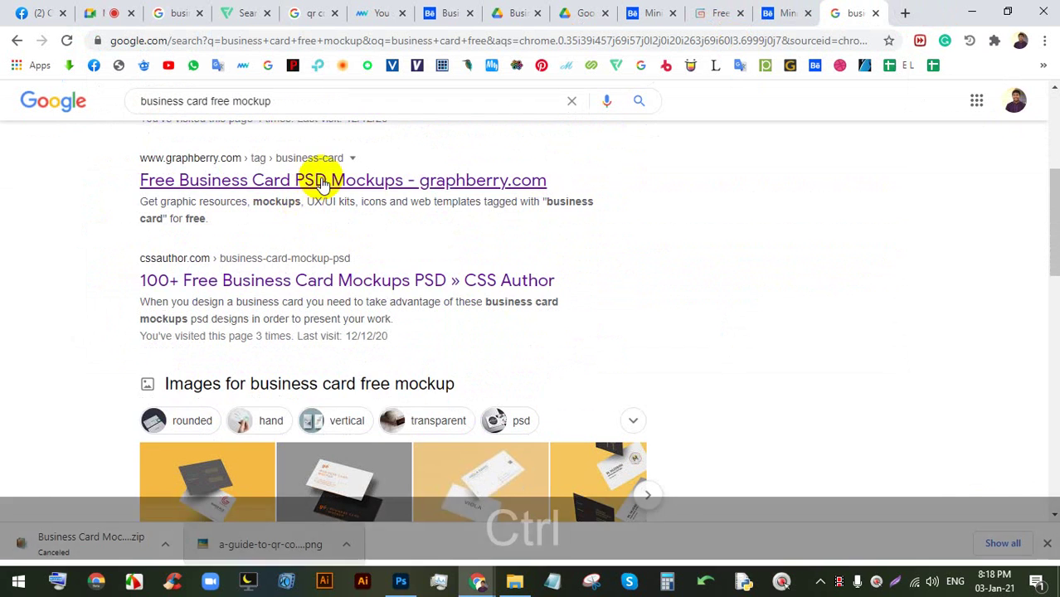
pyautogui.keyDown('ctrl'); pyautogui.click(309, 178); pyautogui.keyUp('ctrl')
pyautogui.keyDown('ctrl'); pyautogui.click(305, 271); pyautogui.keyUp('ctrl')
pyautogui.scroll(-5, 303, 270)
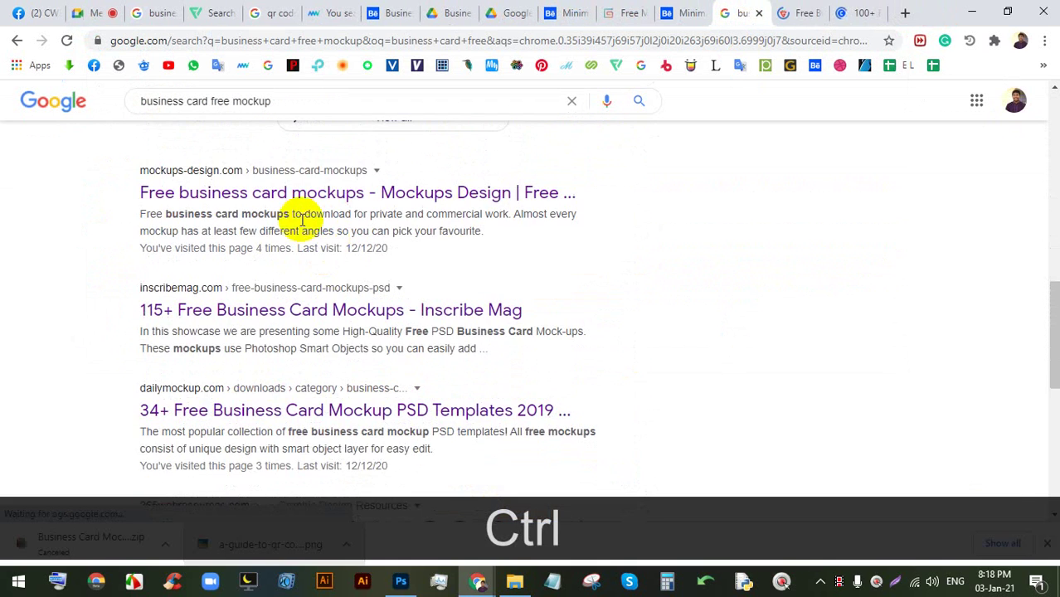
pyautogui.keyDown('ctrl'); pyautogui.click(322, 191); pyautogui.keyUp('ctrl')
pyautogui.keyDown('ctrl'); pyautogui.click(273, 308); pyautogui.keyUp('ctrl')
pyautogui.scroll(-2, 274, 307)
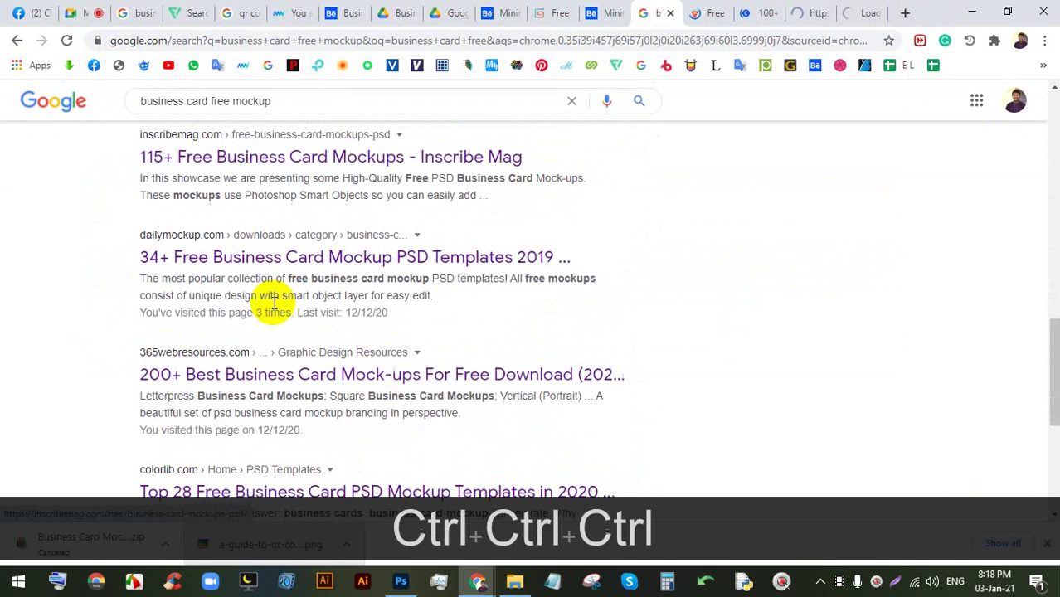
pyautogui.keyDown('ctrl'); pyautogui.click(287, 255); pyautogui.keyUp('ctrl')
pyautogui.click(87, 10)
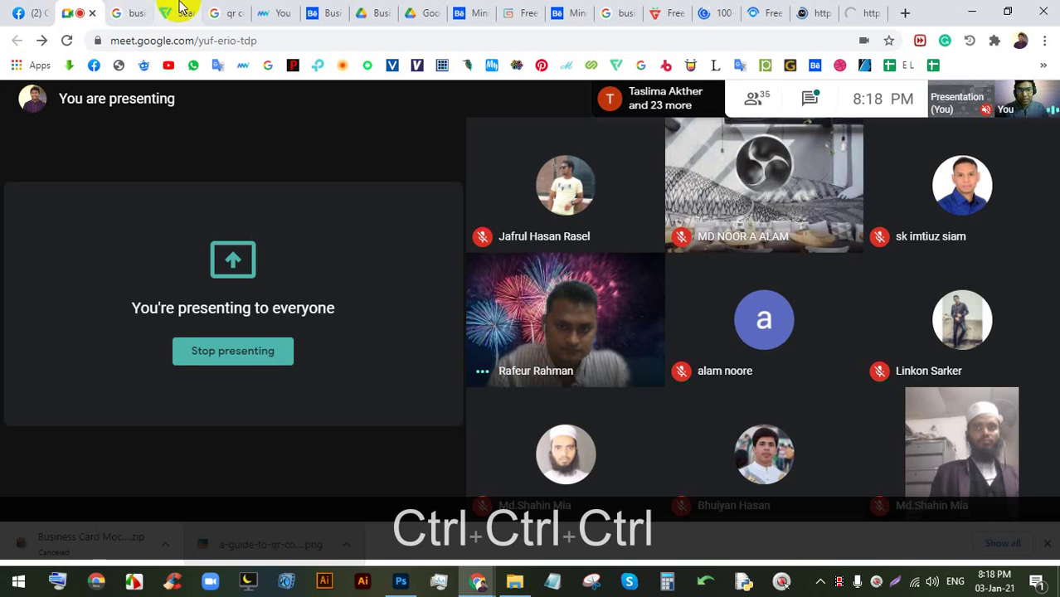
# - Download the Shadow Overlay Business Card Mockup from Graphberry
pyautogui.click(620, 11)
pyautogui.click(658, 8)
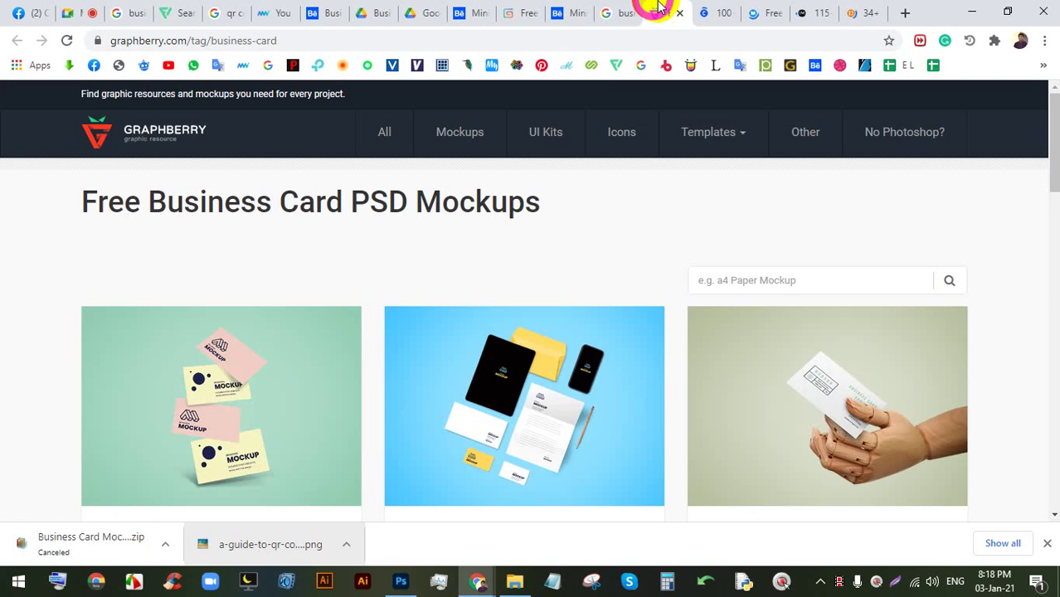
pyautogui.scroll(-3, 569, 172)
pyautogui.scroll(1, 515, 299)
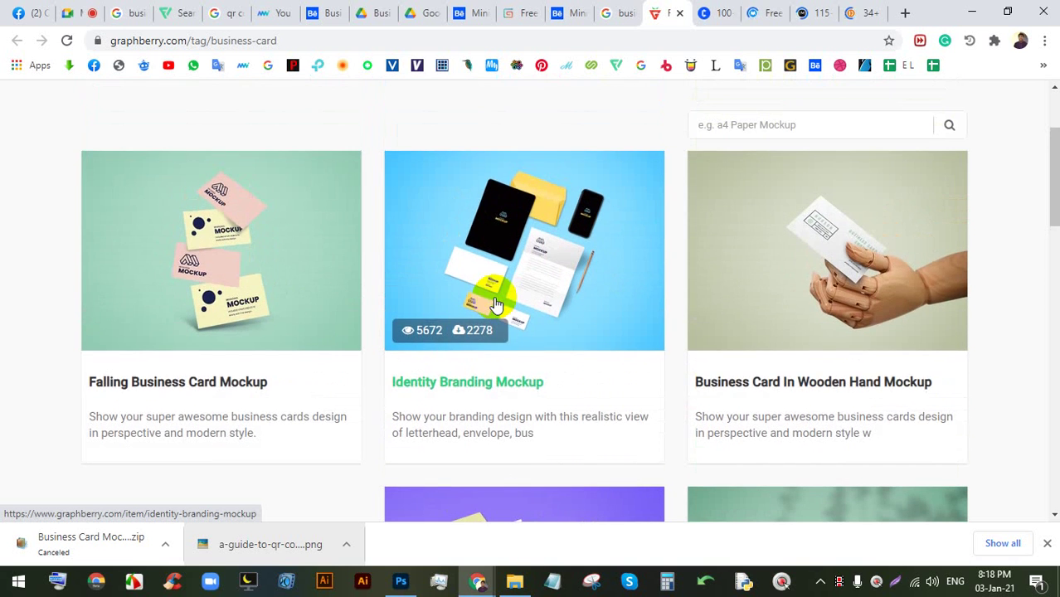
pyautogui.scroll(-3, 701, 240)
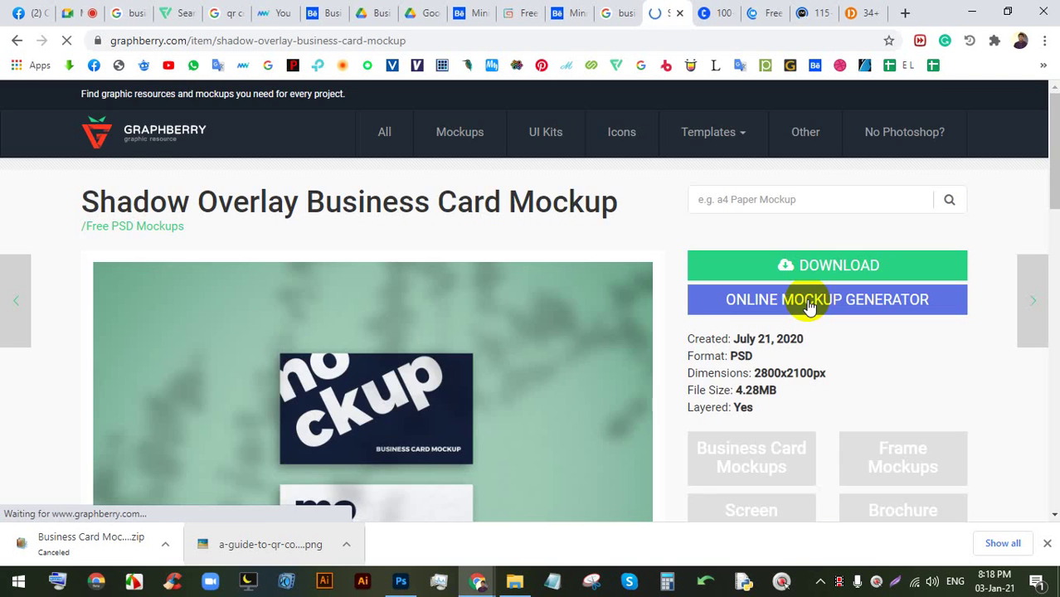
pyautogui.scroll(-2, 609, 355)
pyautogui.scroll(1, 710, 291)
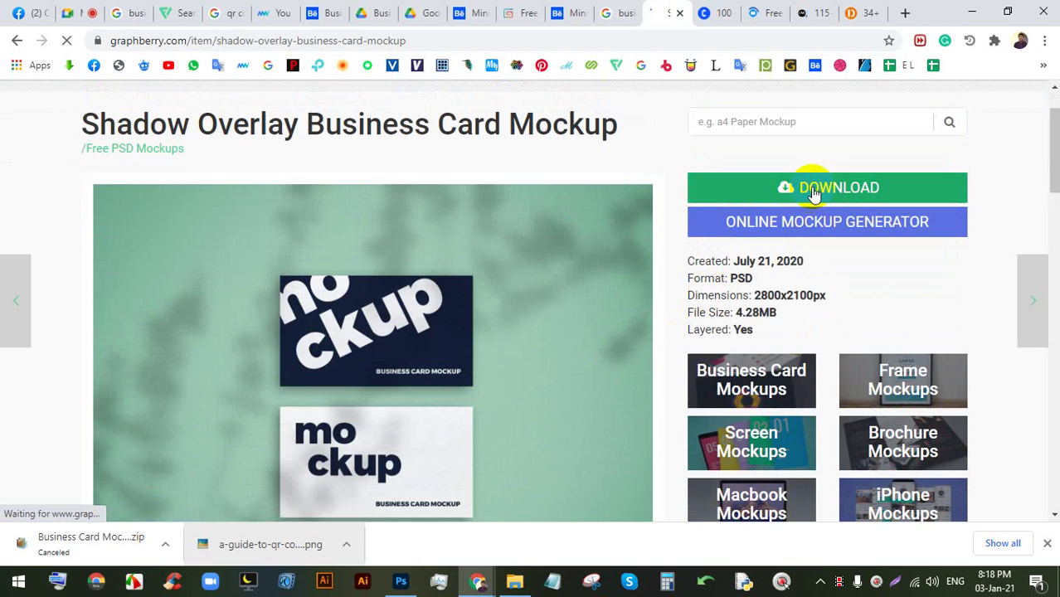
pyautogui.click(783, 190)
pyautogui.scroll(-2, 669, 268)
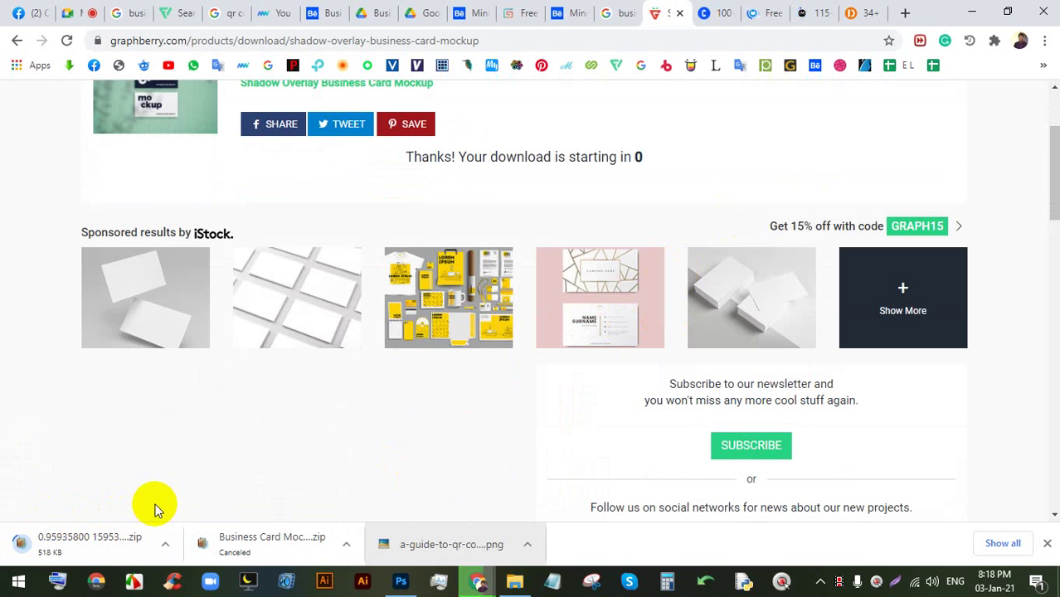
pyautogui.scroll(-2, 138, 506)
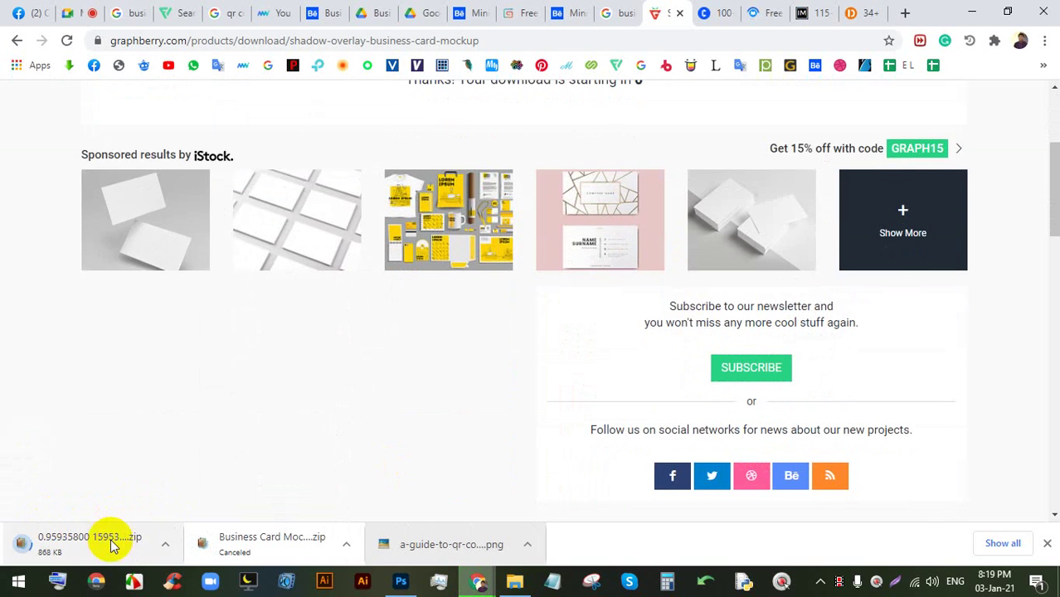
pyautogui.scroll(4, 399, 375)
# - Browse CSS Author's business card mockups, then open the downloaded Shadow Overlay zip in WinRAR
pyautogui.click(702, 12)
pyautogui.scroll(-6, 442, 290)
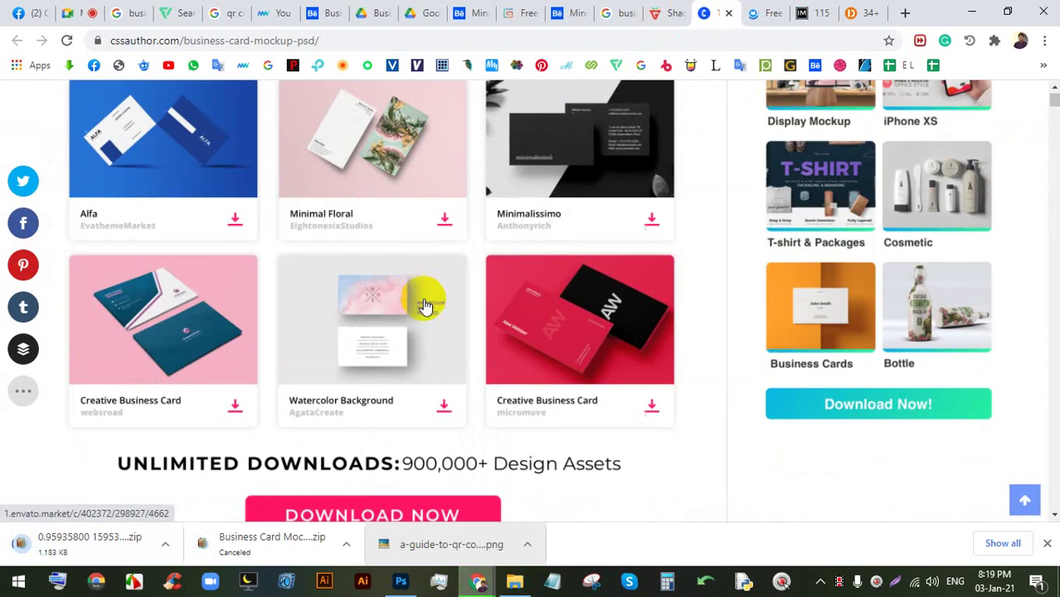
pyautogui.scroll(-1, 441, 315)
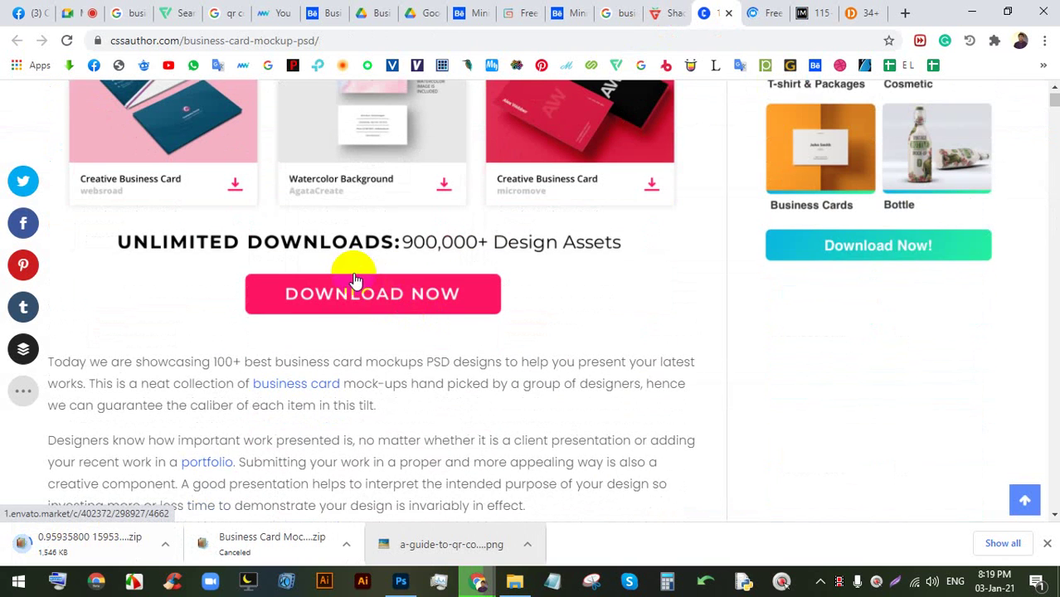
pyautogui.scroll(3, 395, 280)
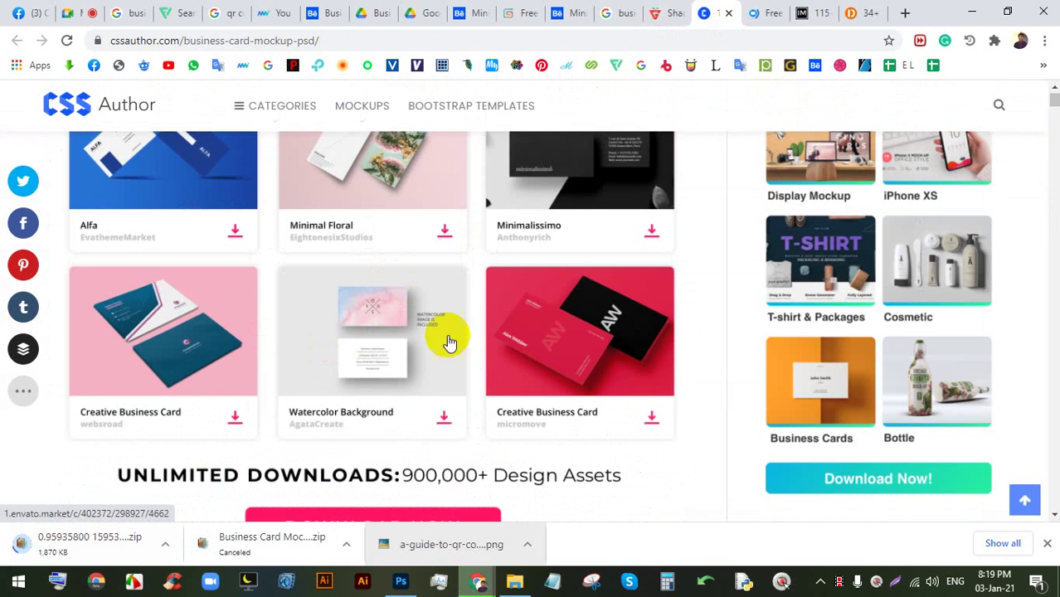
pyautogui.click(585, 317)
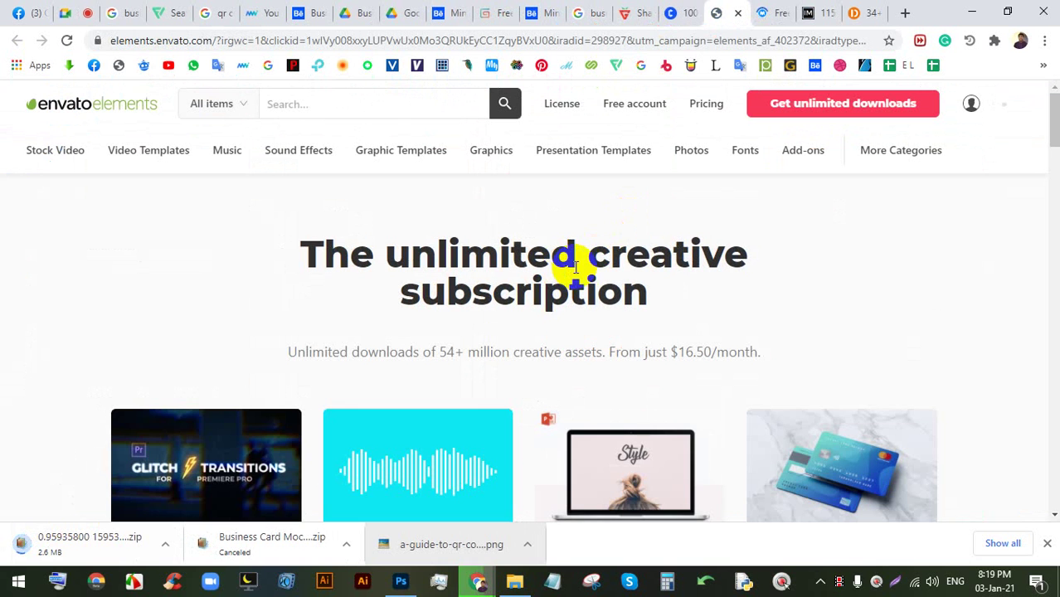
pyautogui.scroll(-6, 706, 230)
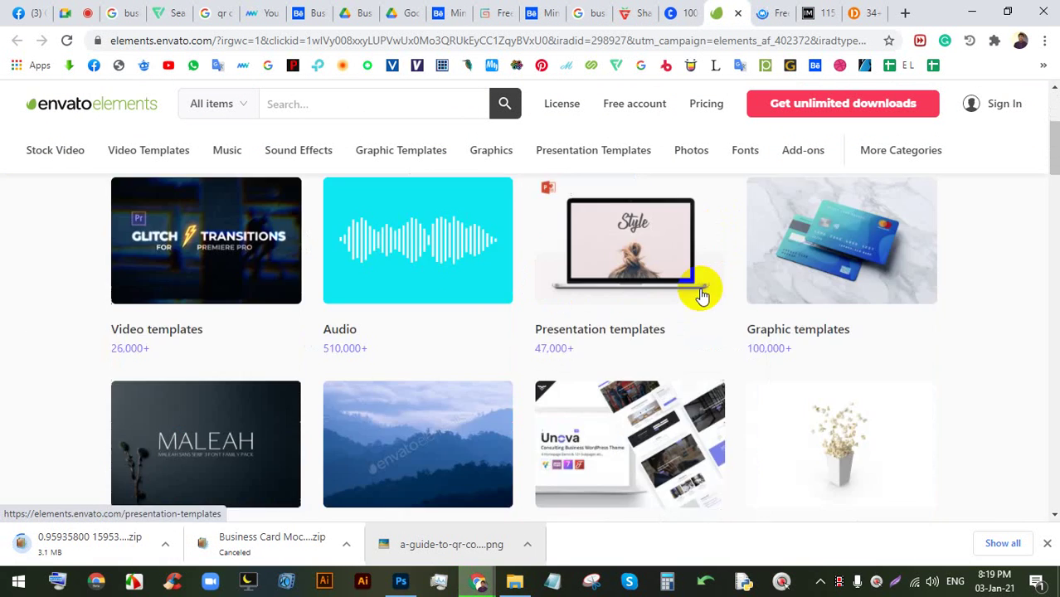
pyautogui.scroll(-10, 635, 328)
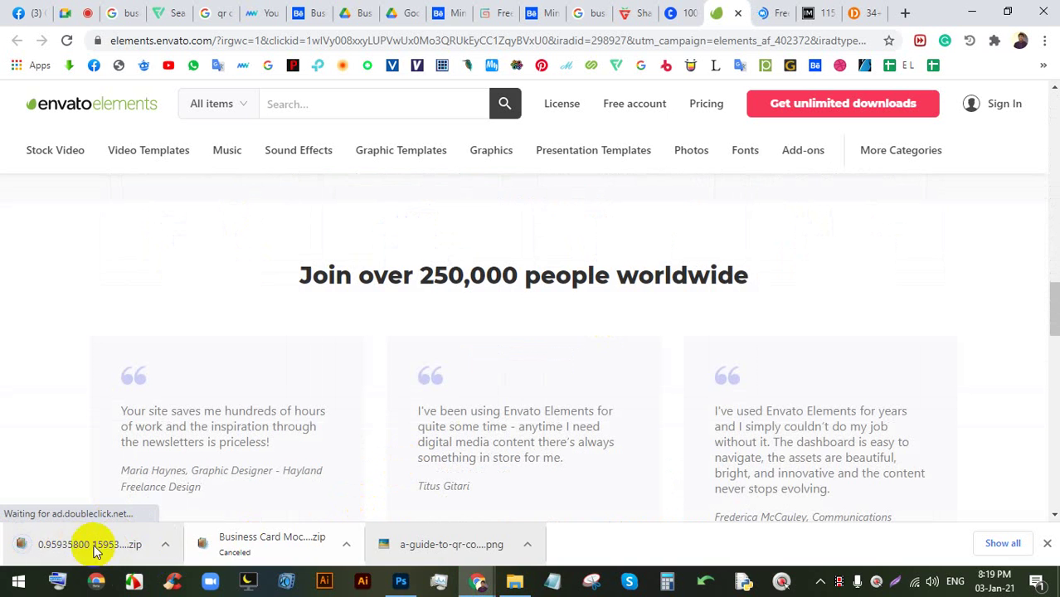
pyautogui.click(94, 550)
pyautogui.click(170, 253)
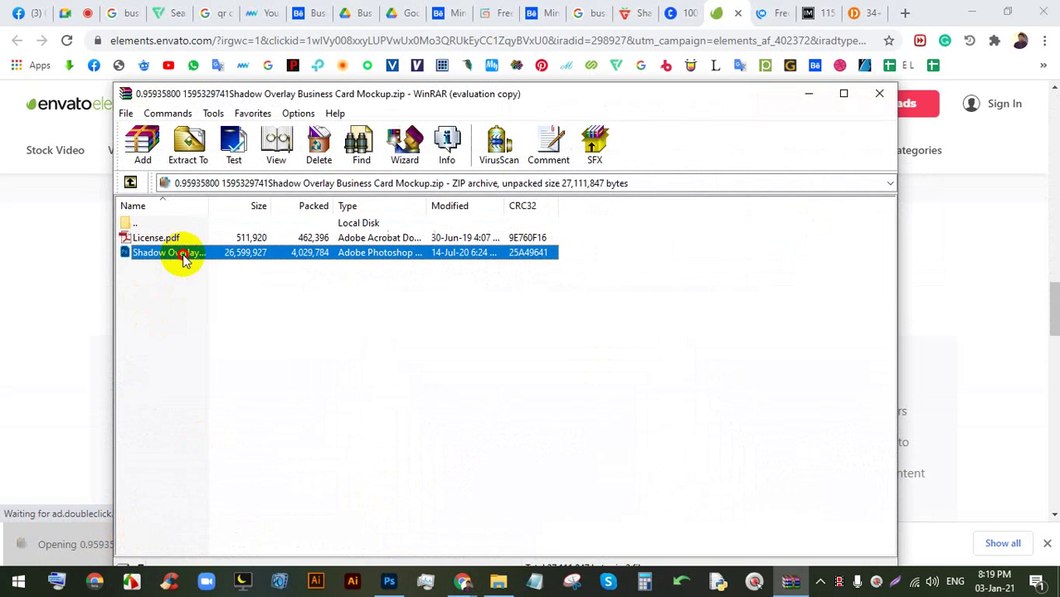
# - Open Shadow Overlay Business Card Mockup.psd from the WinRAR archive in Photoshop
pyautogui.doubleClick(170, 254)
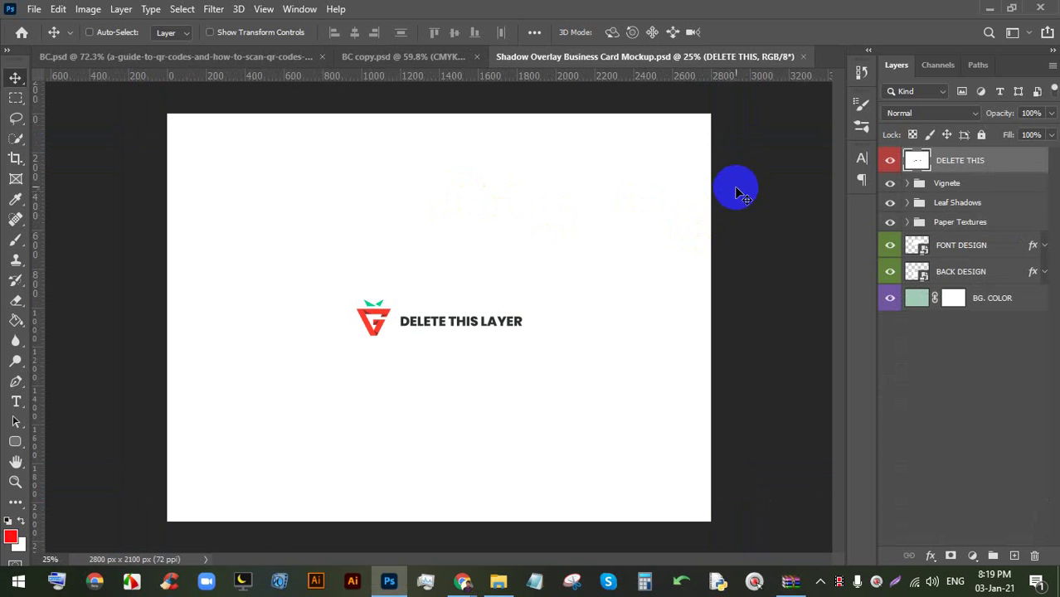
pyautogui.click(459, 578)
pyautogui.click(318, 500)
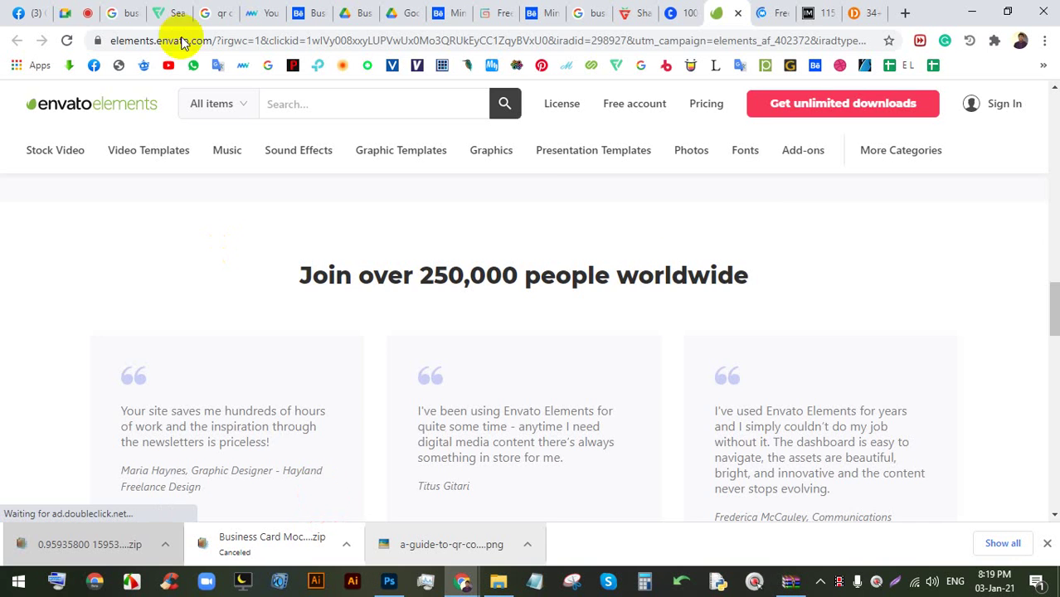
pyautogui.click(98, 4)
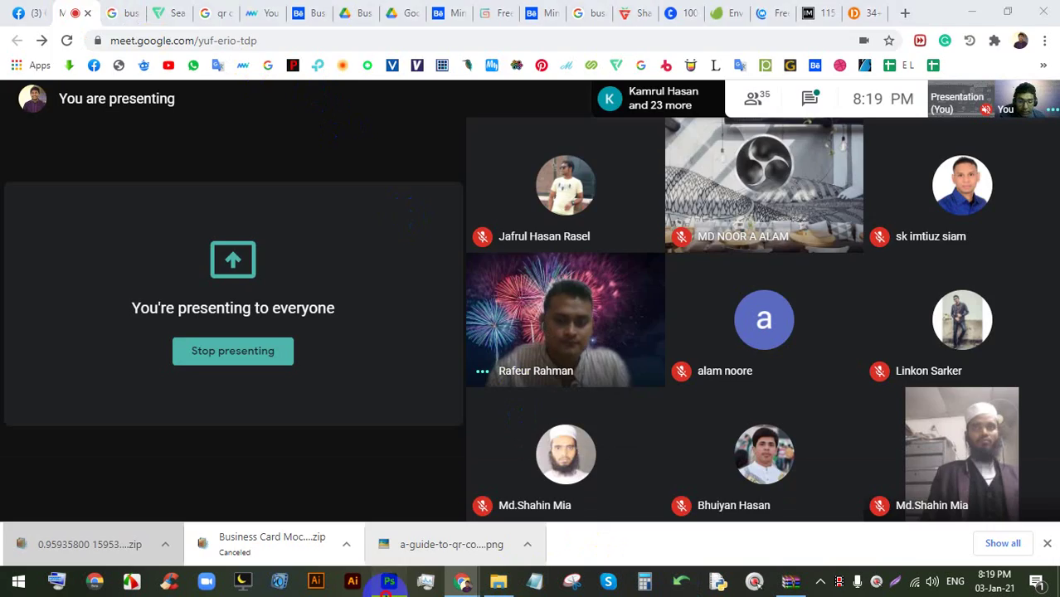
pyautogui.click(389, 581)
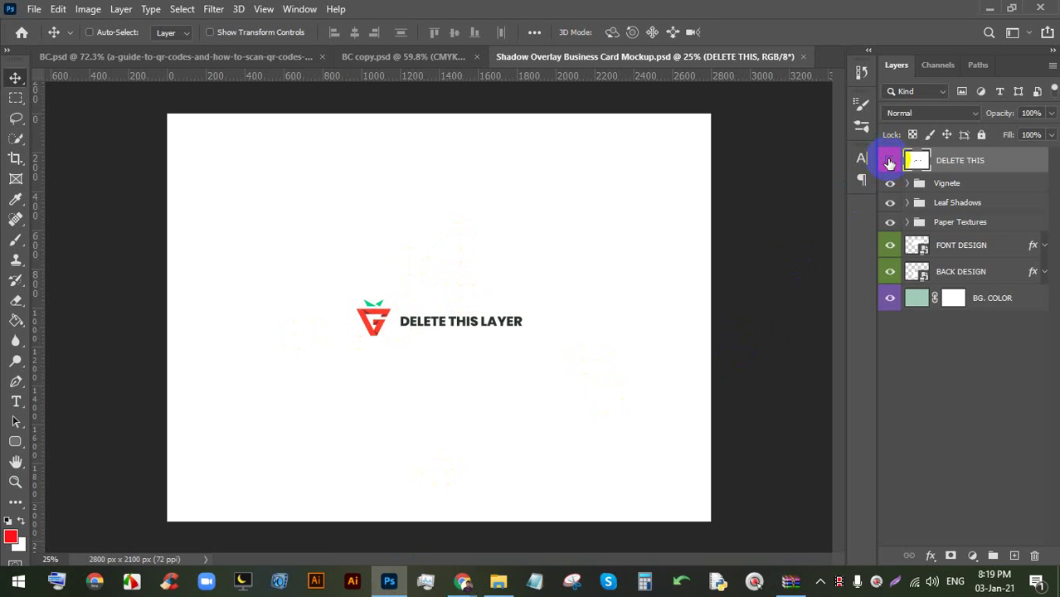
# - Preview, then delete, the DELETE THIS placeholder layer to reveal the blank cards
pyautogui.click(891, 162)
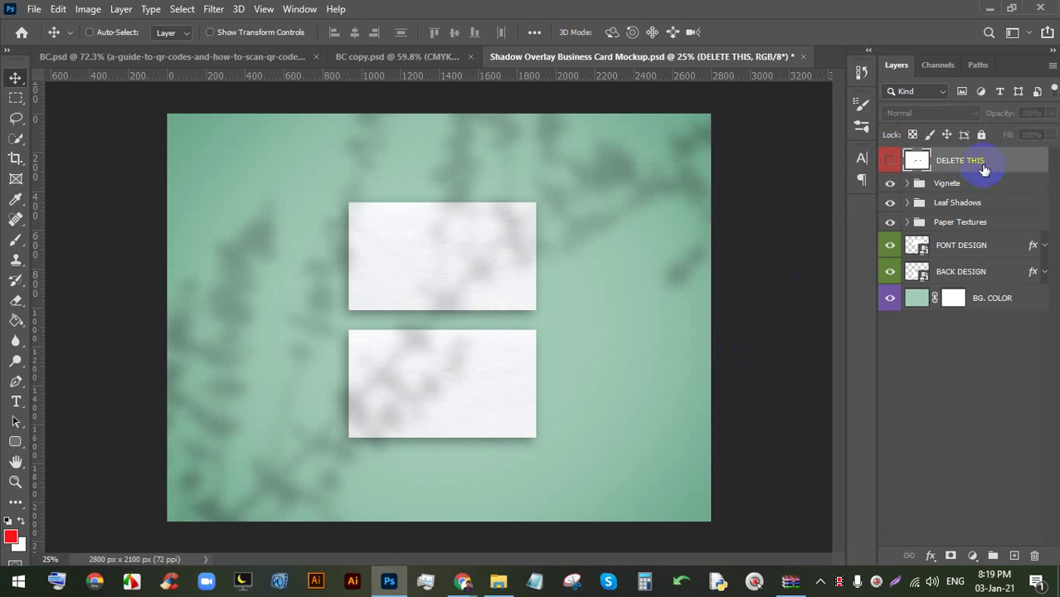
pyautogui.click(888, 163)
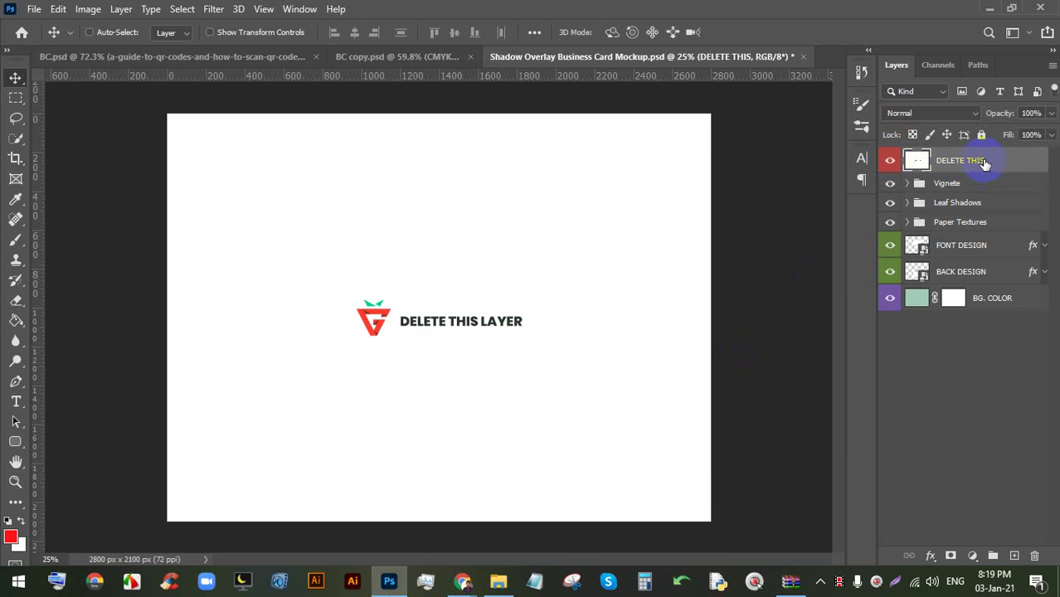
pyautogui.click(890, 163)
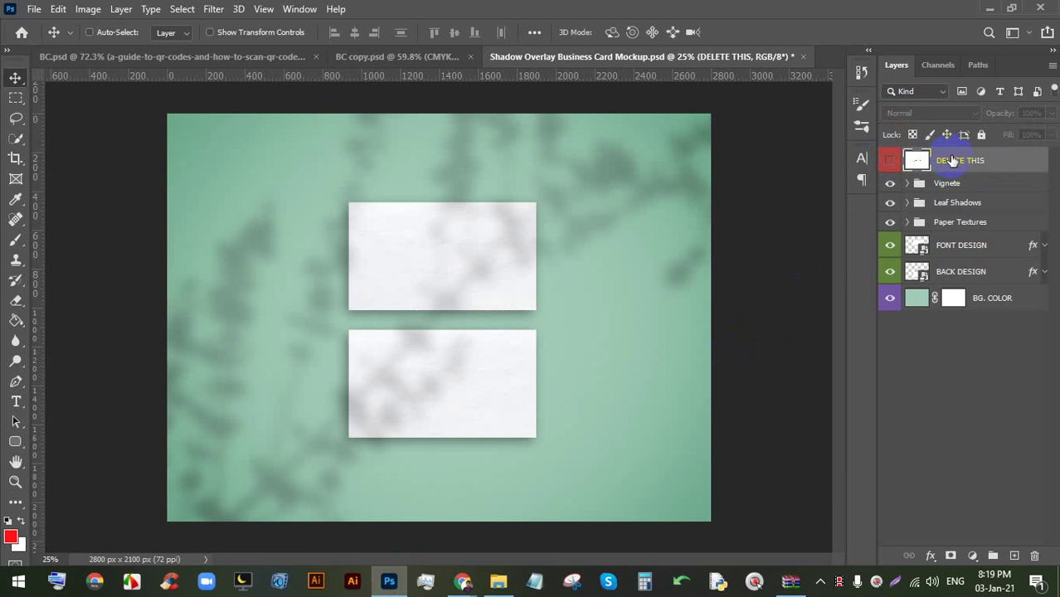
pyautogui.press('Delete')
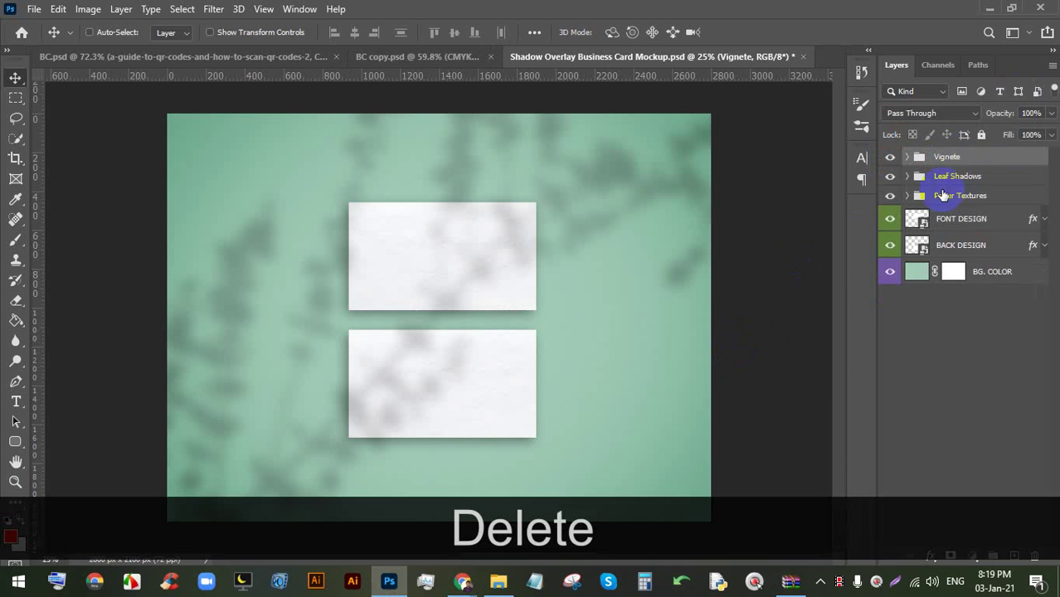
# - Open the FONT DESIGN smart object and group all the BC.psd card layers
pyautogui.click(890, 218)
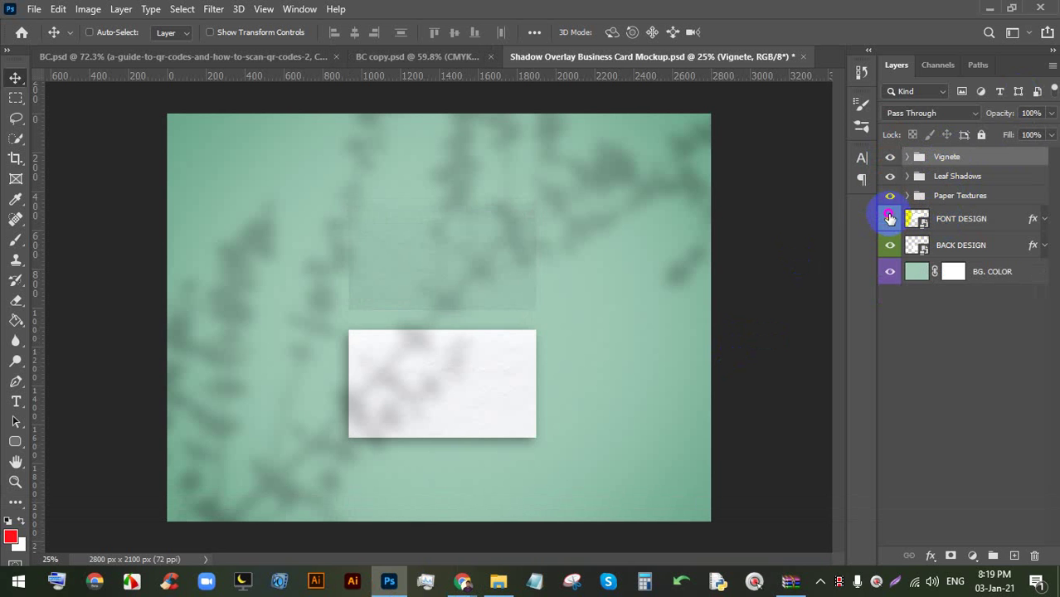
pyautogui.click(891, 218)
pyautogui.click(892, 245)
pyautogui.click(892, 246)
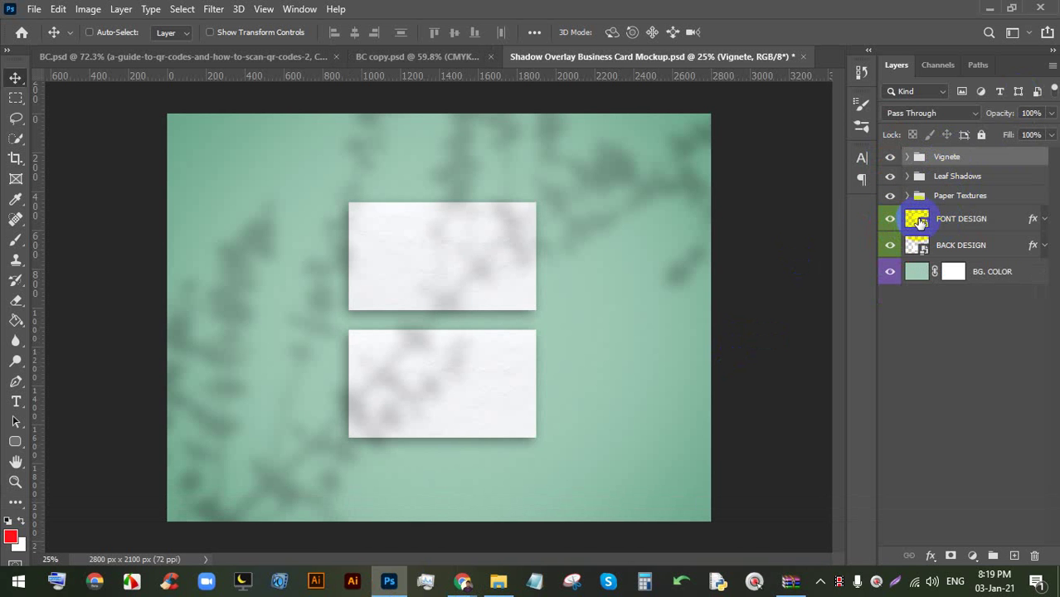
pyautogui.doubleClick(920, 221)
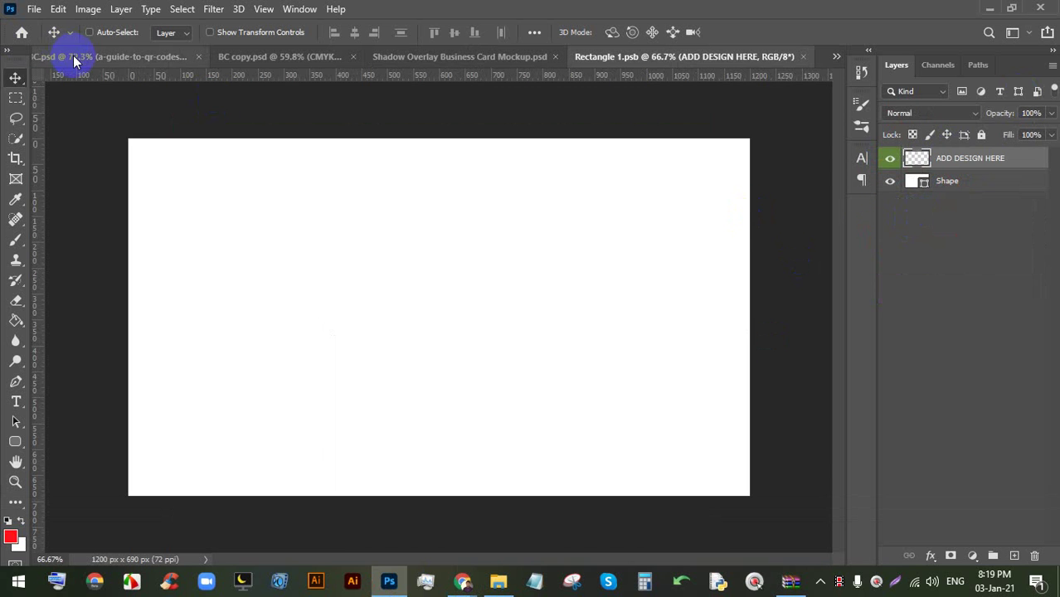
pyautogui.click(71, 56)
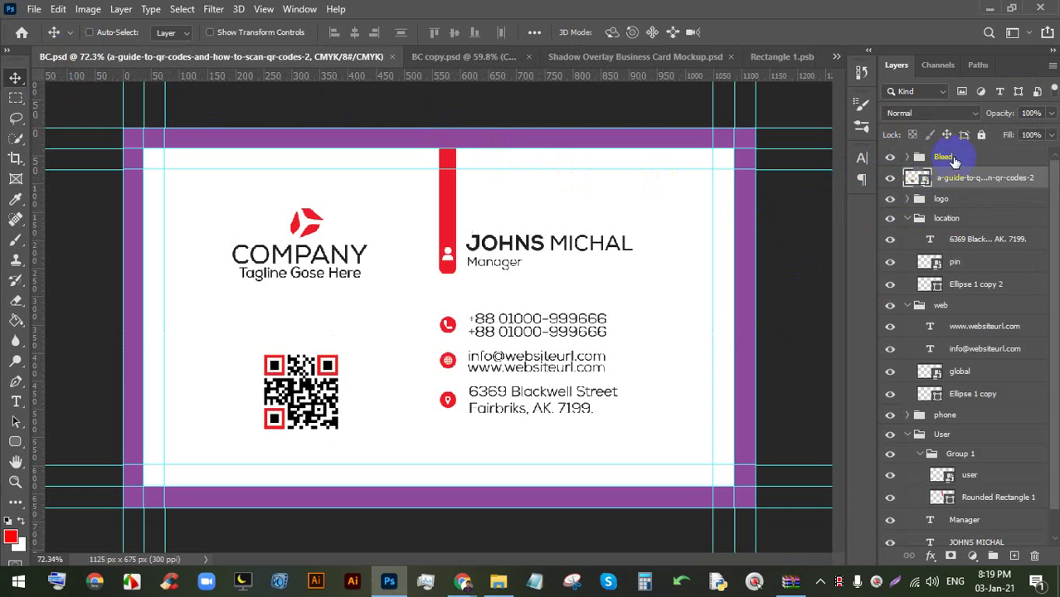
pyautogui.click(952, 159)
pyautogui.scroll(-1, 964, 184)
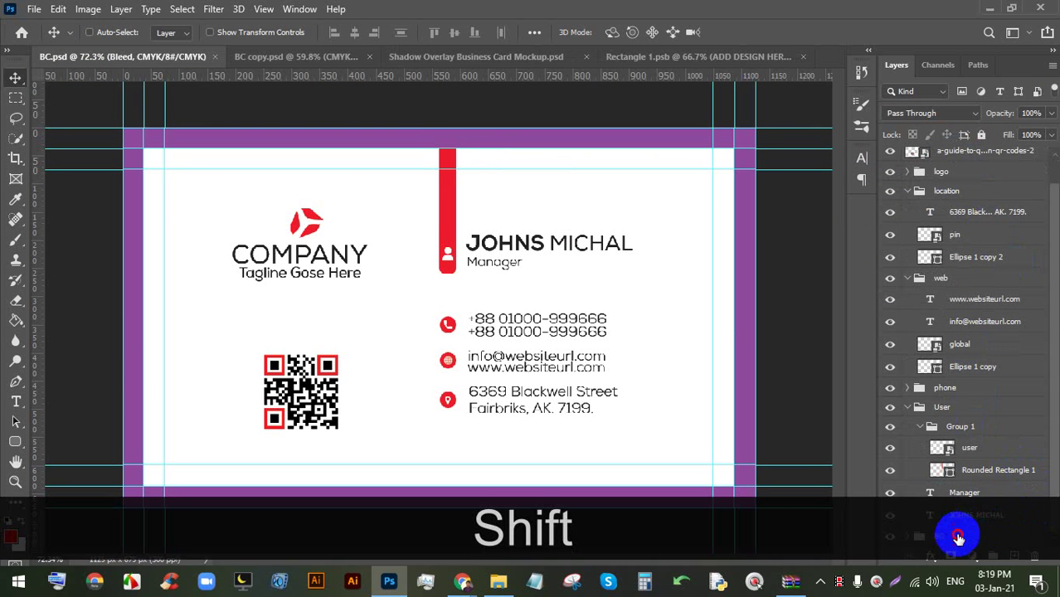
pyautogui.keyDown('shift'); pyautogui.click(958, 538); pyautogui.keyUp('shift')
pyautogui.hotkey('ctrl', 'shift', 'g')
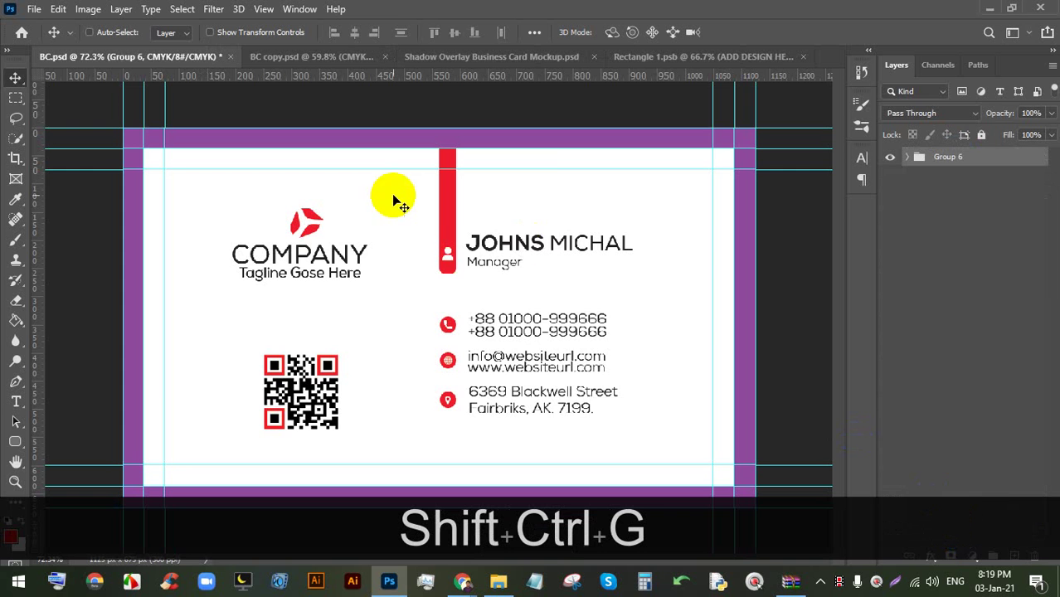
# - Place the grouped card in Rectangle 1.psb, scale it to about 117%, centre it at X 600 px, and save
pyautogui.moveTo(556, 160); pyautogui.dragTo(649, 56)
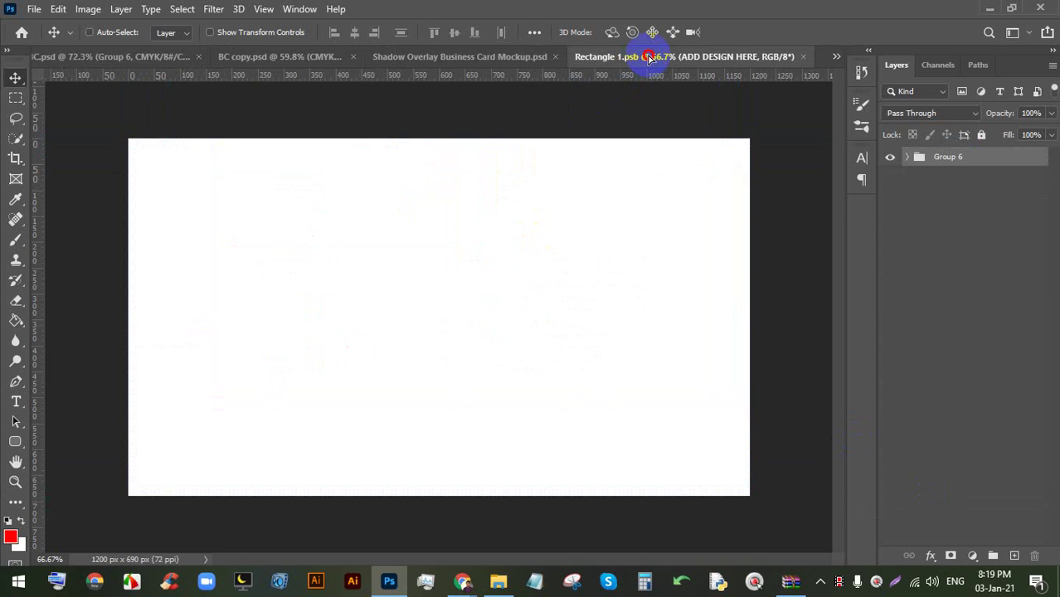
pyautogui.moveTo(459, 252); pyautogui.dragTo(426, 320)
pyautogui.hotkey('ctrl', 't')
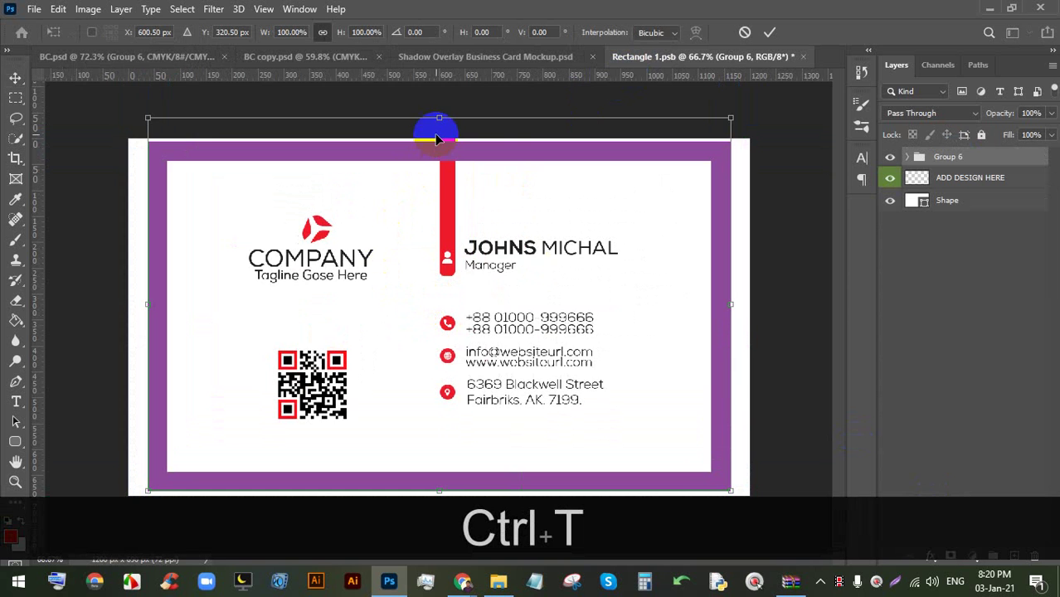
pyautogui.moveTo(378, 216); pyautogui.dragTo(343, 195)
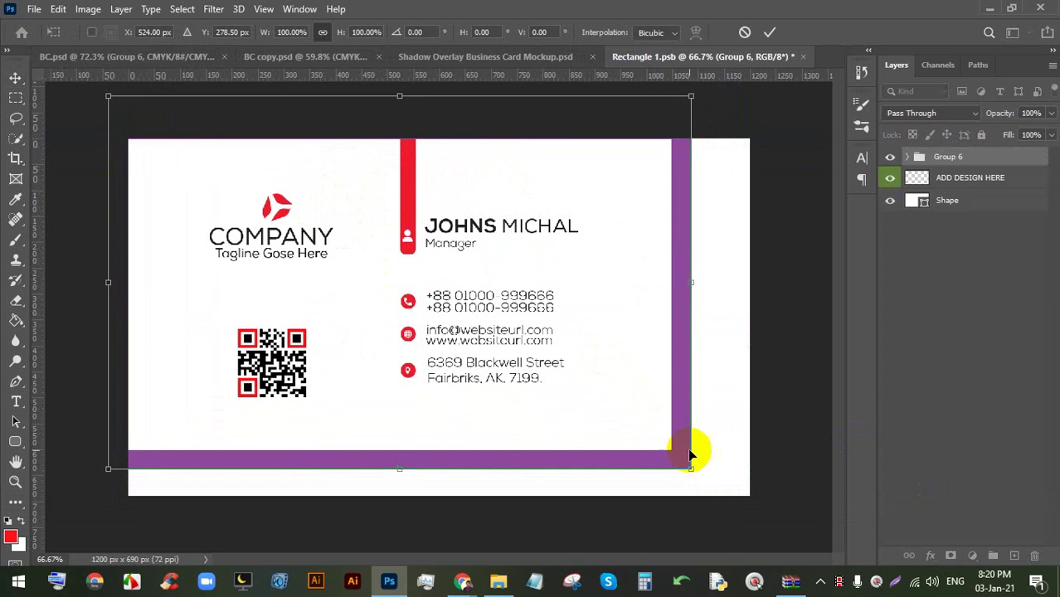
pyautogui.moveTo(689, 469); pyautogui.dragTo(781, 507)
pyautogui.moveTo(539, 409); pyautogui.dragTo(545, 410)
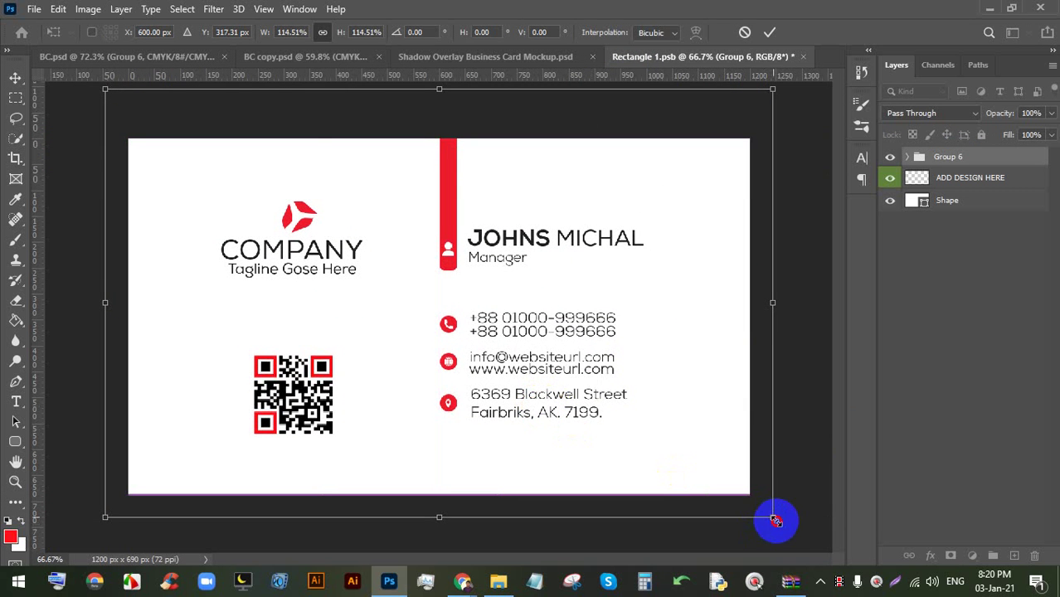
pyautogui.moveTo(775, 521); pyautogui.dragTo(784, 530)
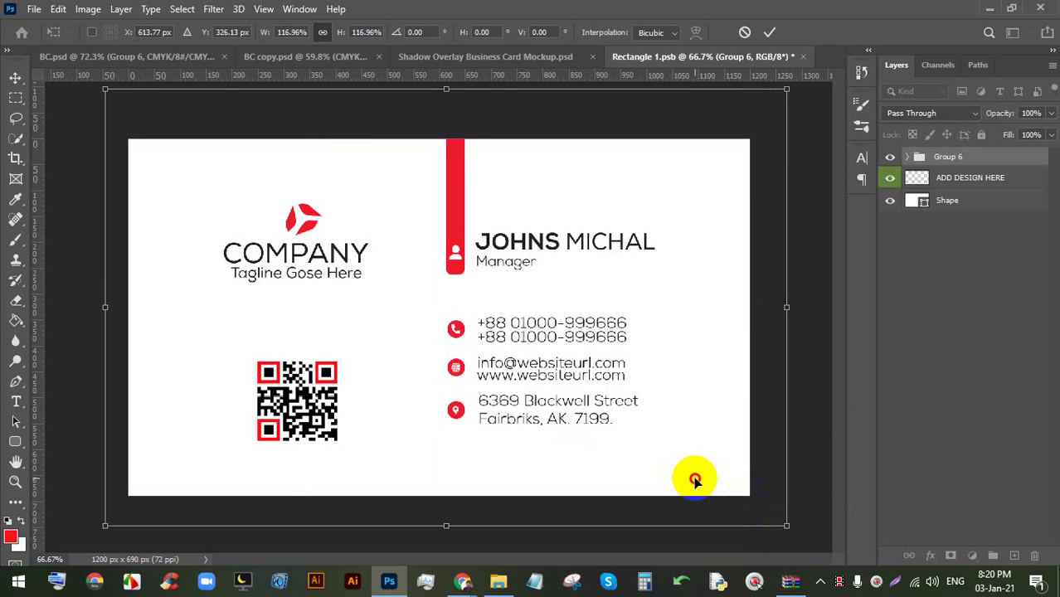
pyautogui.moveTo(694, 478); pyautogui.dragTo(691, 477)
pyautogui.click(770, 34)
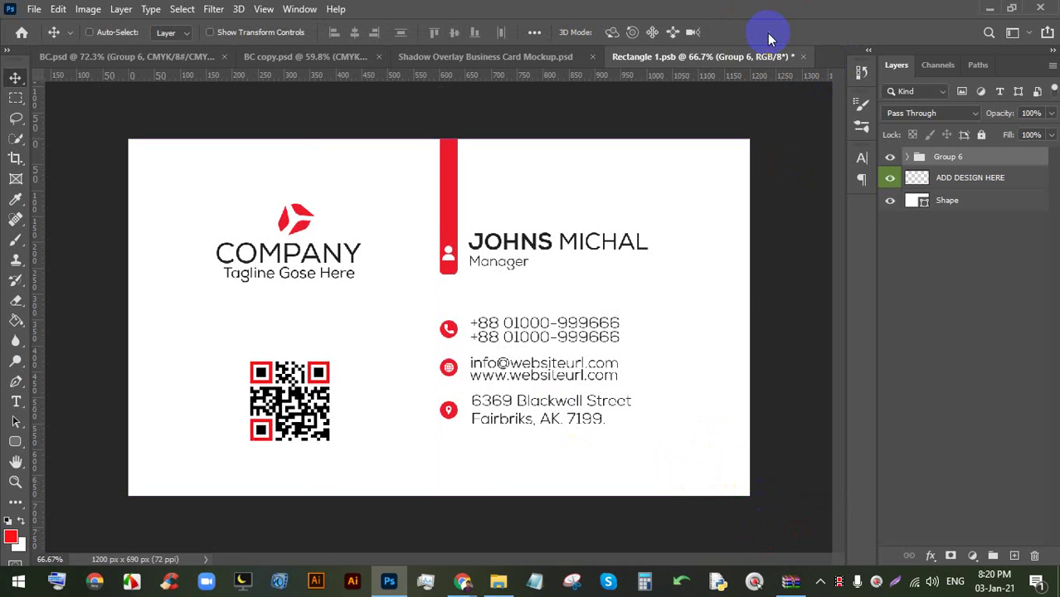
pyautogui.hotkey('ctrl', 's')
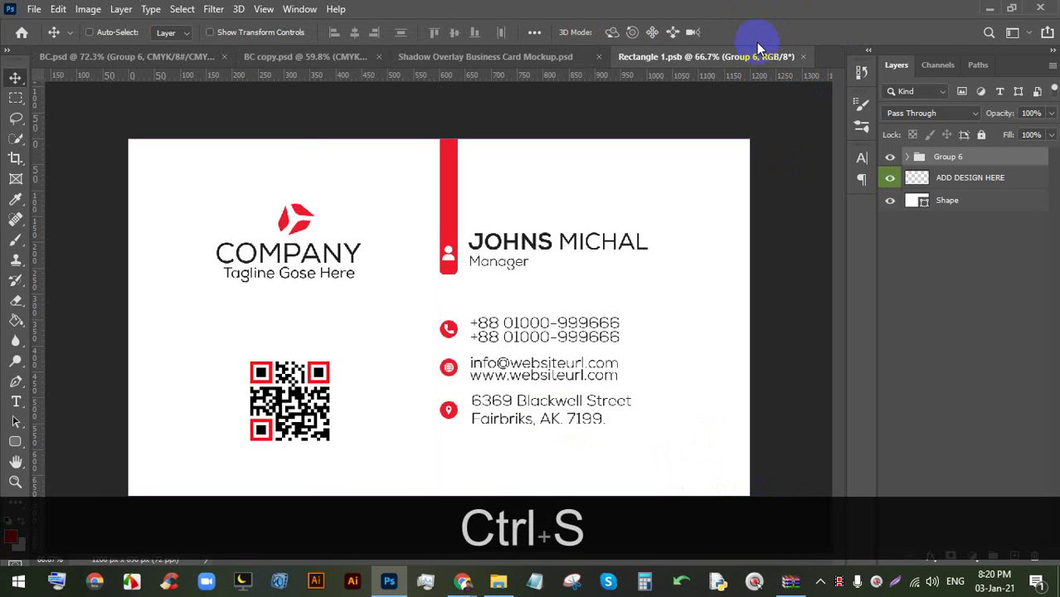
# - Check the mockup's front card, then apply the transform and resave Rectangle 1.psb
pyautogui.click(502, 55)
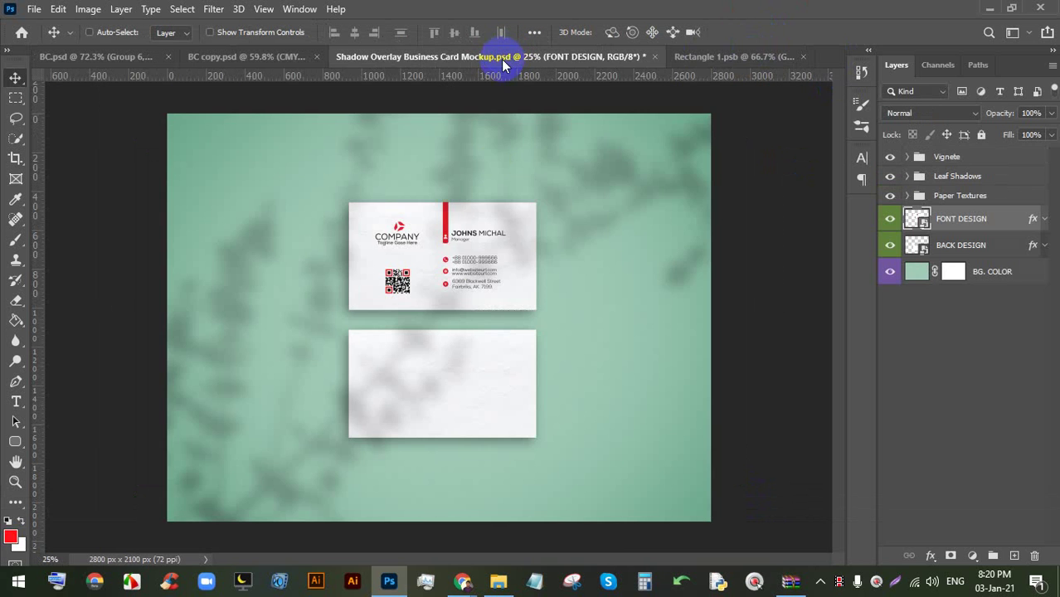
pyautogui.scroll(3, 446, 259)
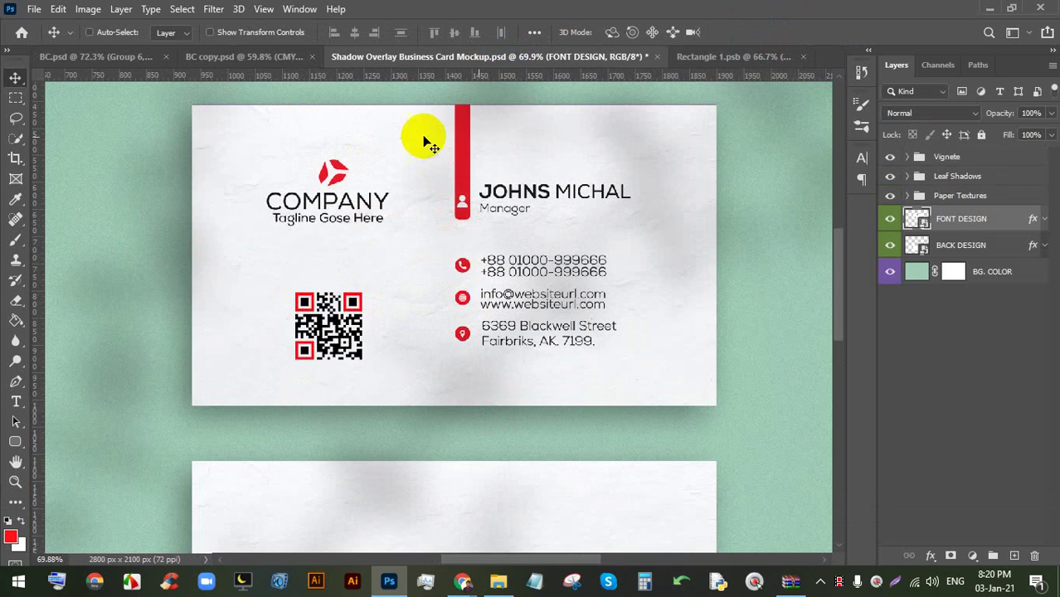
pyautogui.click(732, 58)
pyautogui.scroll(5, 452, 112)
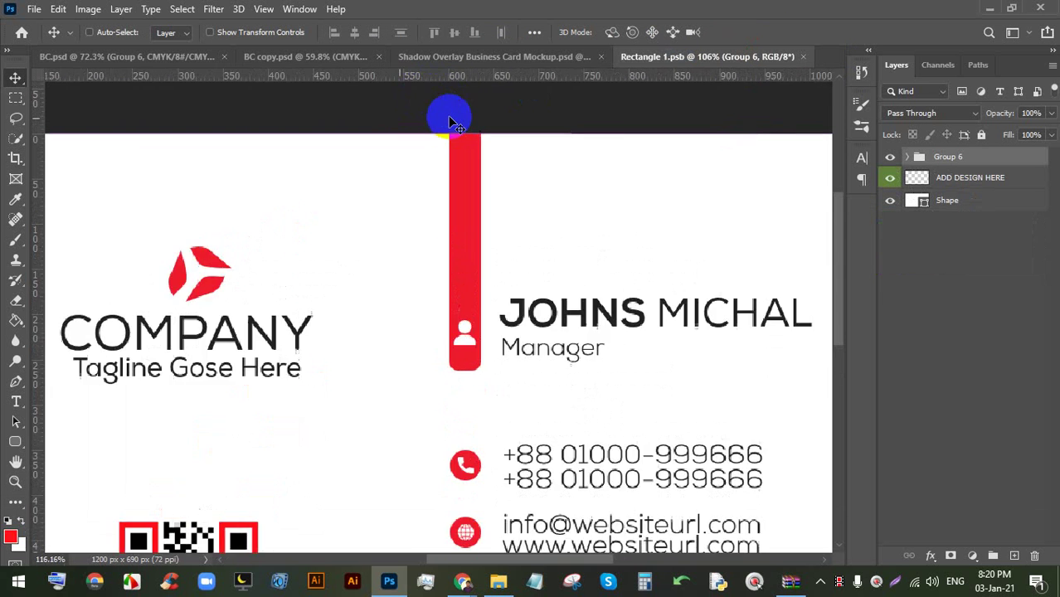
pyautogui.scroll(-5, 463, 157)
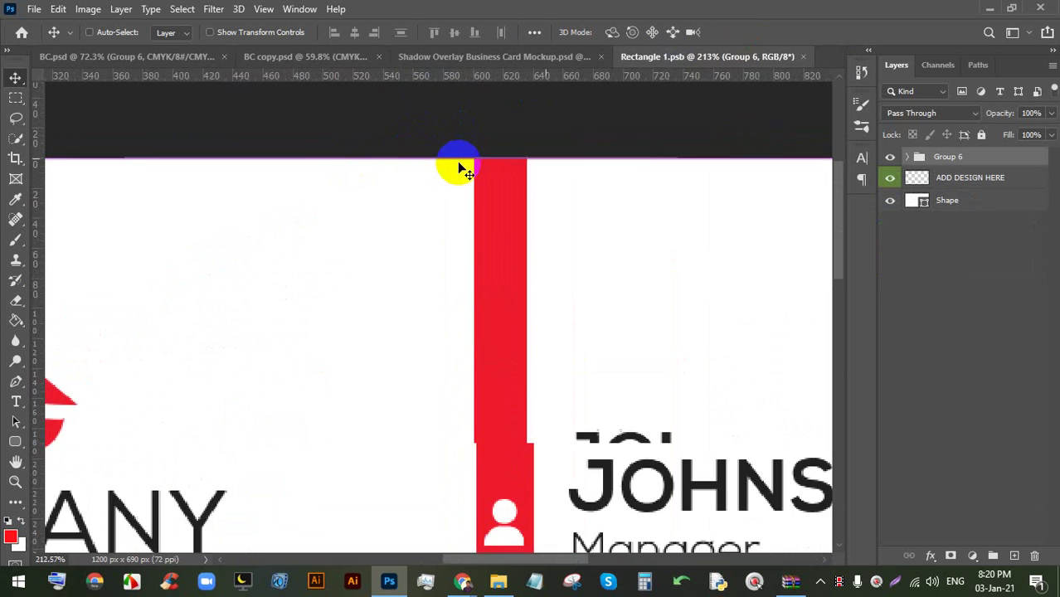
pyautogui.scroll(1, 469, 162)
pyautogui.hotkey('ctrl', 't')
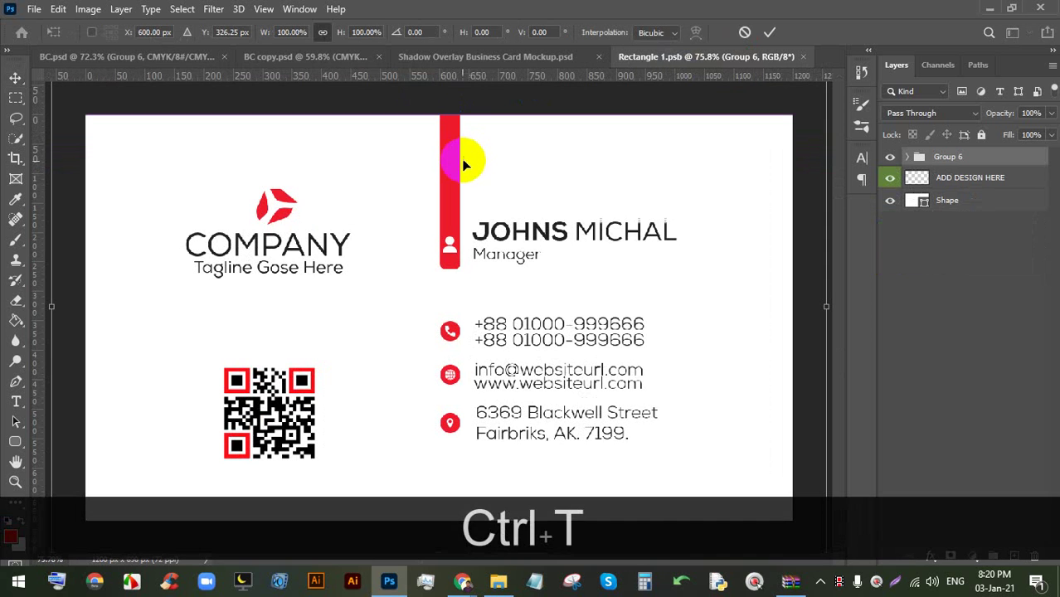
pyautogui.scroll(-4, 464, 169)
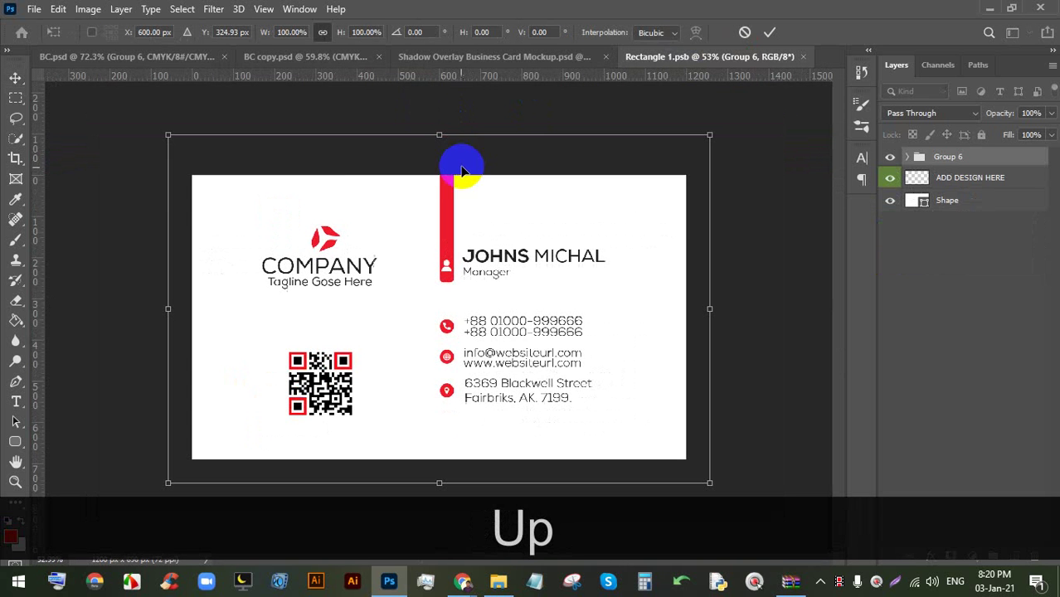
pyautogui.hotkey('ctrl', 's')
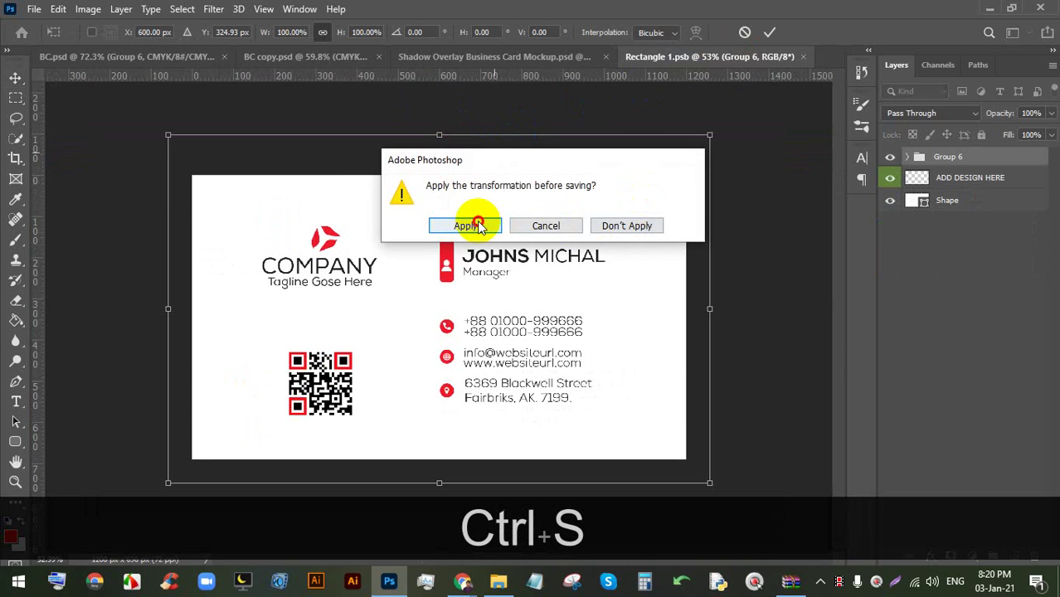
pyautogui.click(456, 222)
# - Return to the updated mockup and open the BACK DESIGN smart object's contents
pyautogui.click(465, 57)
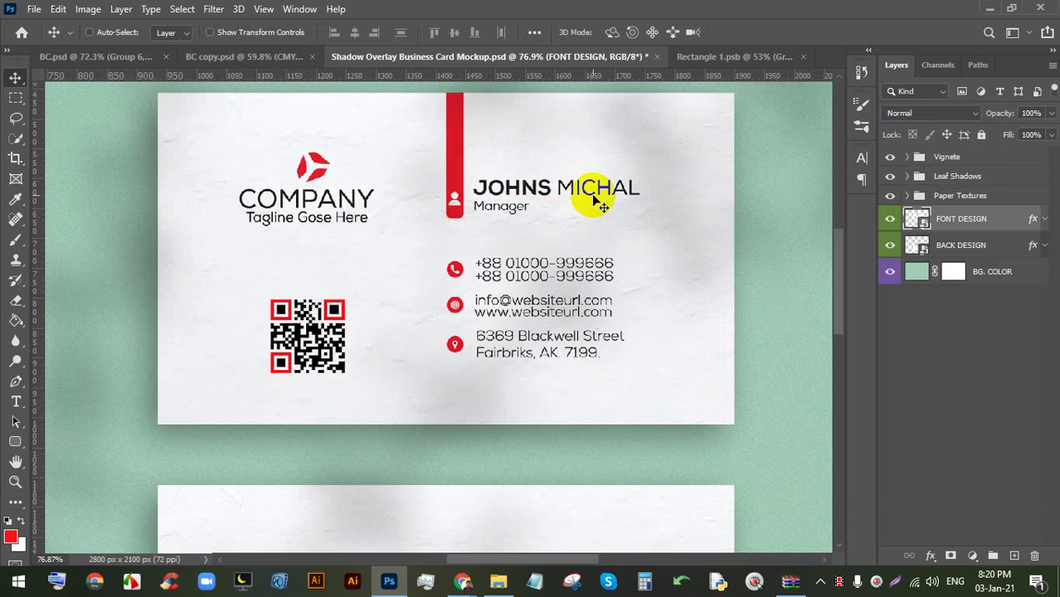
pyautogui.scroll(-4, 647, 211)
pyautogui.scroll(-2, 695, 217)
pyautogui.doubleClick(910, 249)
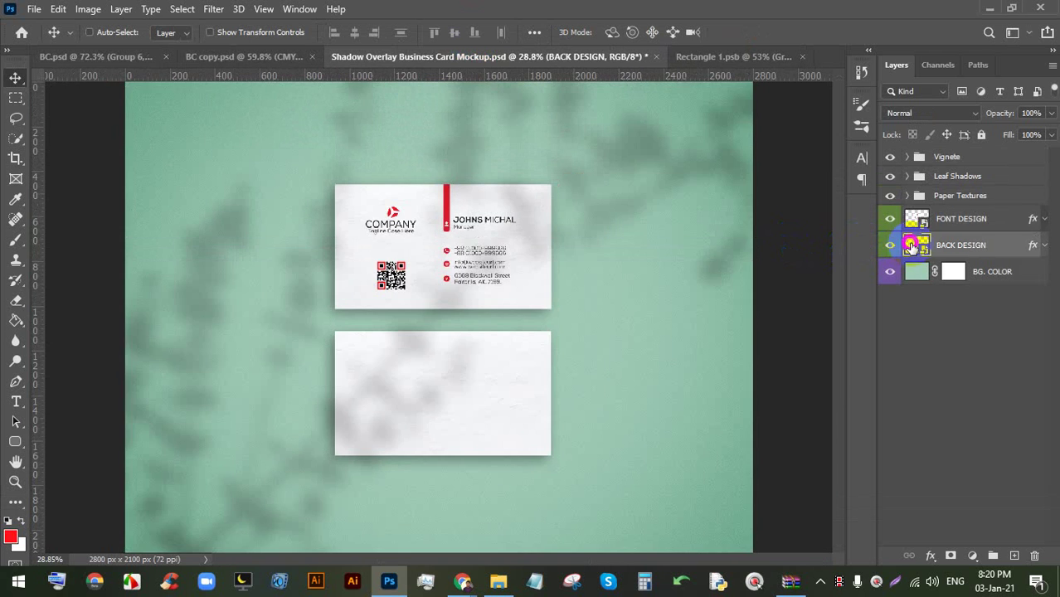
# - Group the six BC copy.psd card layers and drag the group into Rectangle 11.psb
pyautogui.scroll(-1, 525, 221)
pyautogui.click(153, 56)
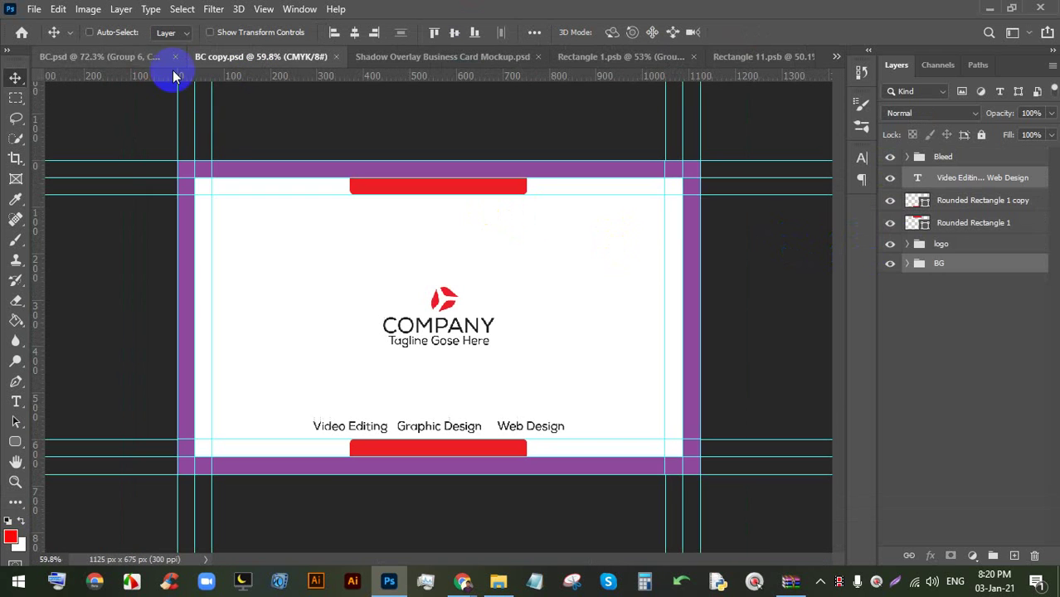
pyautogui.click(945, 156)
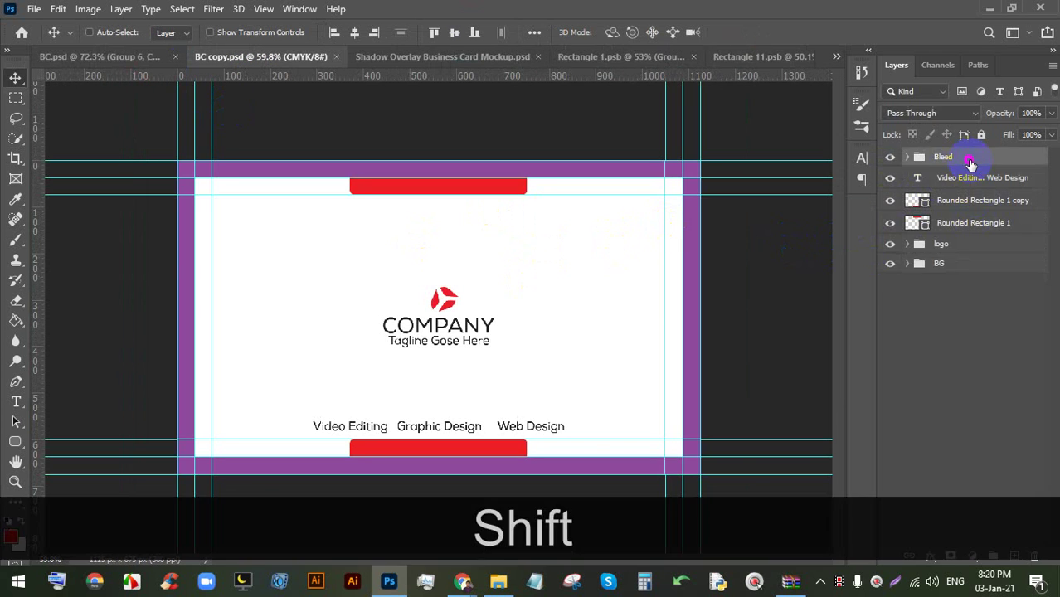
pyautogui.keyDown('shift'); pyautogui.click(970, 265); pyautogui.keyUp('shift')
pyautogui.hotkey('ctrl', 'g')
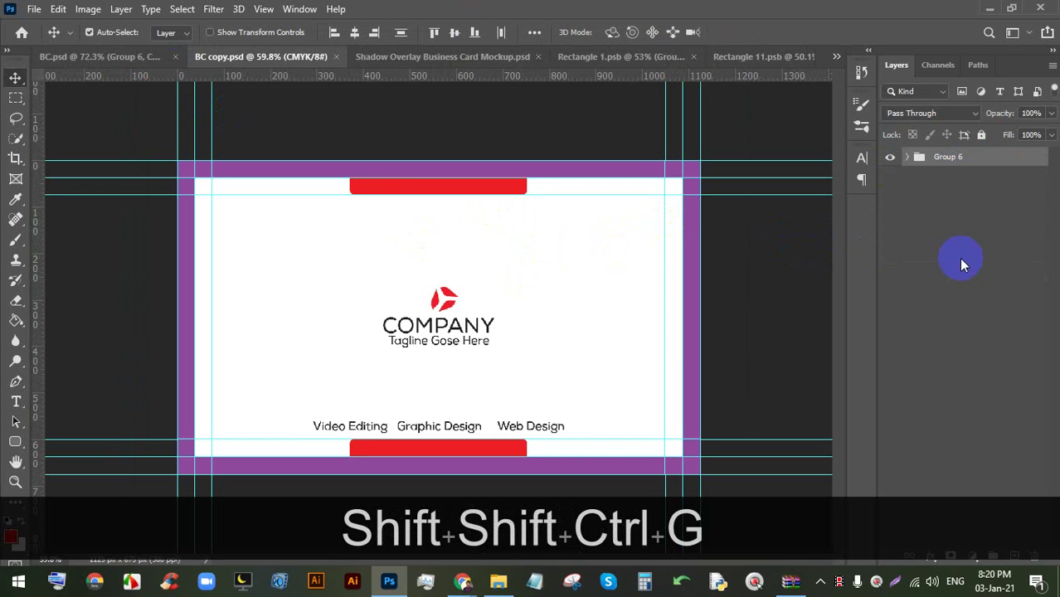
pyautogui.moveTo(445, 218); pyautogui.dragTo(407, 279)
# - Scale the back card art to 117% and nudge it to centre on the card
pyautogui.hotkey('ctrl', 't')
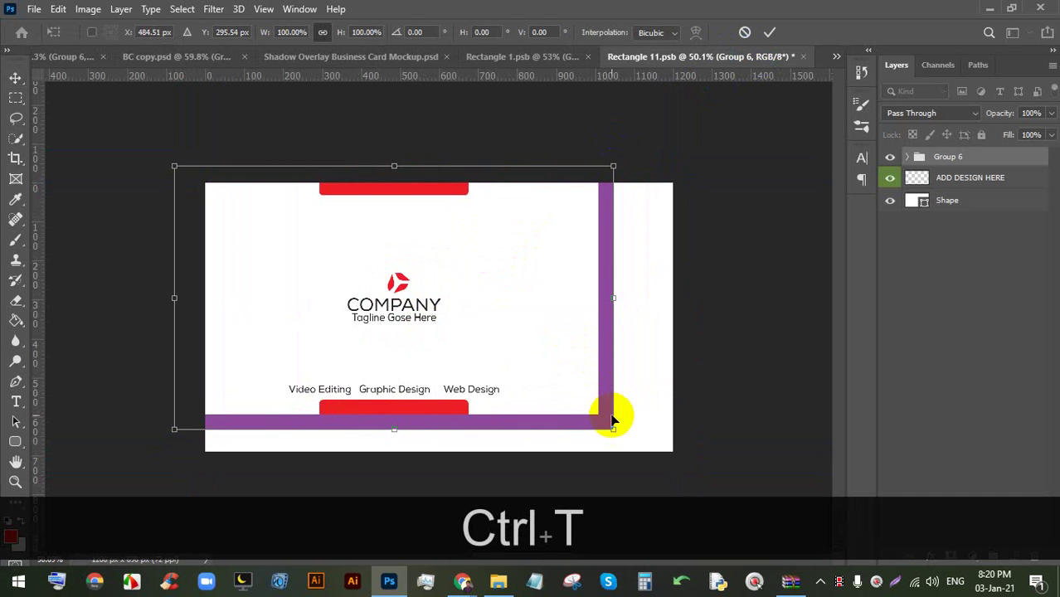
pyautogui.moveTo(611, 427); pyautogui.dragTo(701, 482)
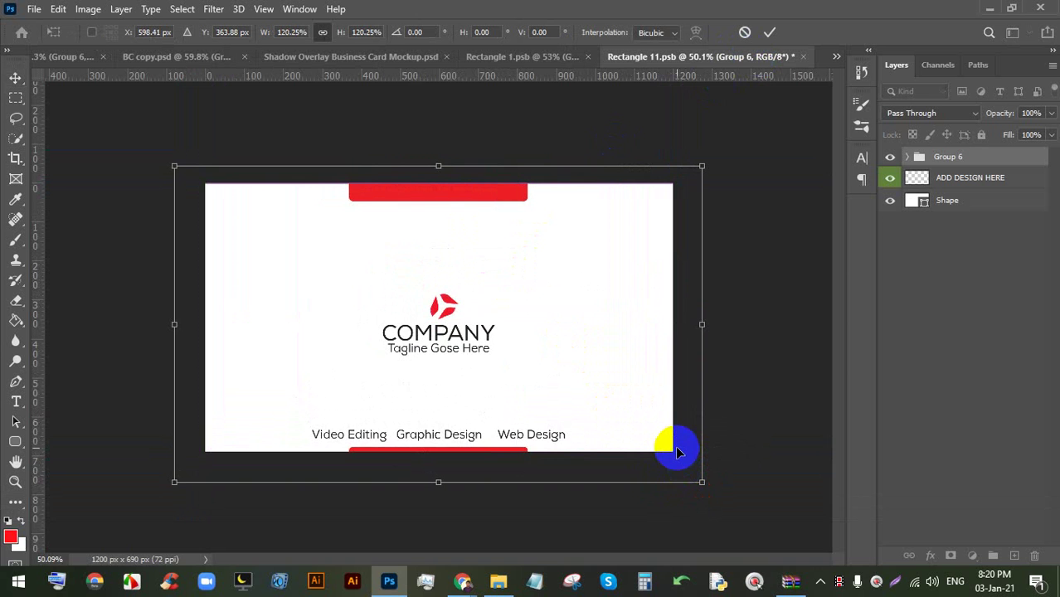
pyautogui.press('Up')
pyautogui.press('Up')
pyautogui.press('Up')
pyautogui.press('Up')
pyautogui.press('Up')
pyautogui.press('Up')
pyautogui.moveTo(434, 370); pyautogui.dragTo(432, 356)
pyautogui.press('Down')
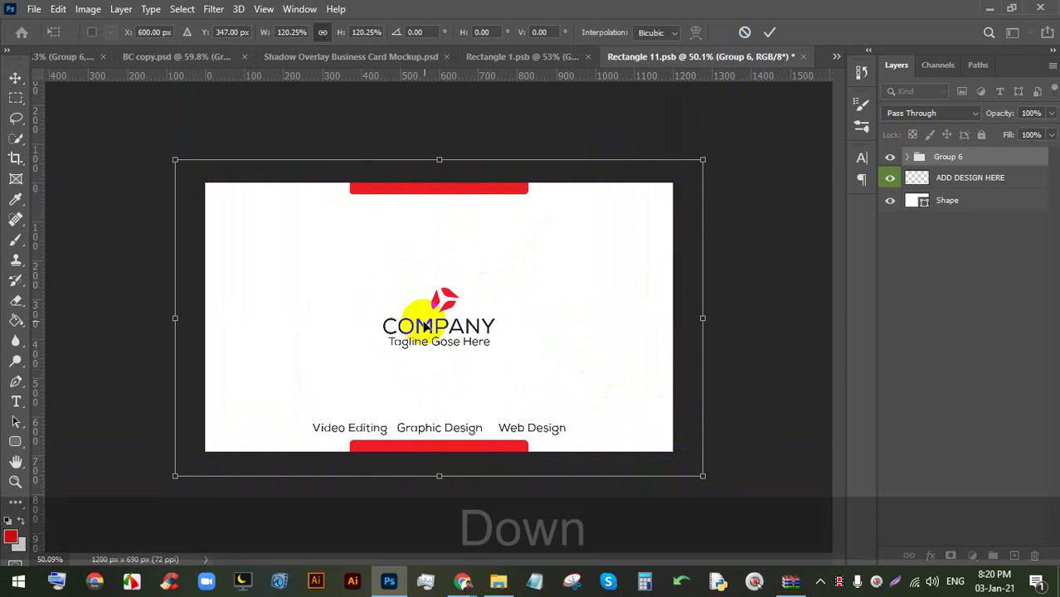
pyautogui.moveTo(441, 155); pyautogui.dragTo(443, 162)
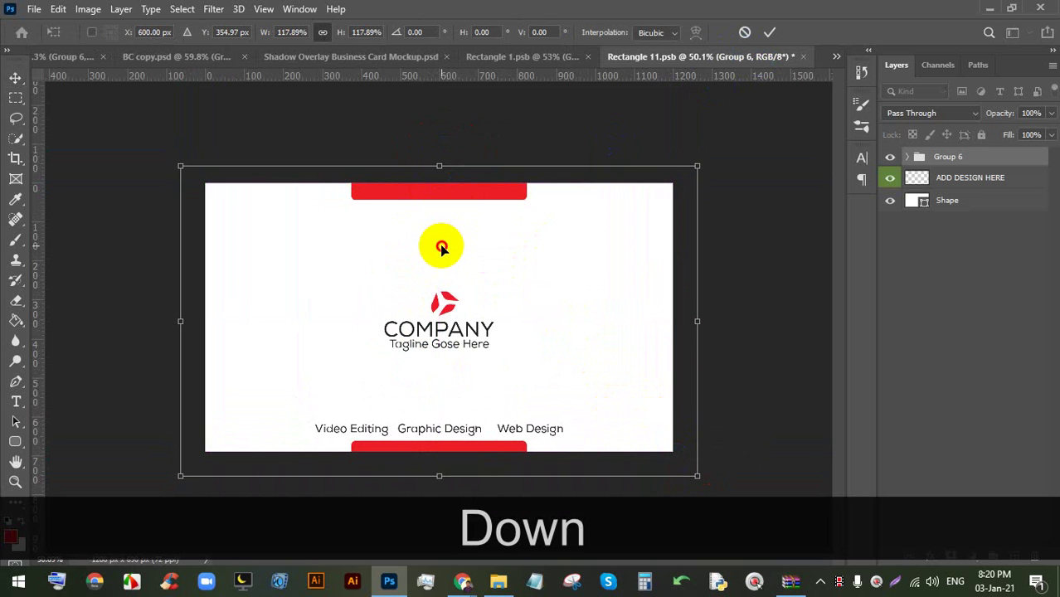
pyautogui.moveTo(442, 248); pyautogui.dragTo(442, 244)
pyautogui.press('Down')
pyautogui.press('Down')
pyautogui.press('Down')
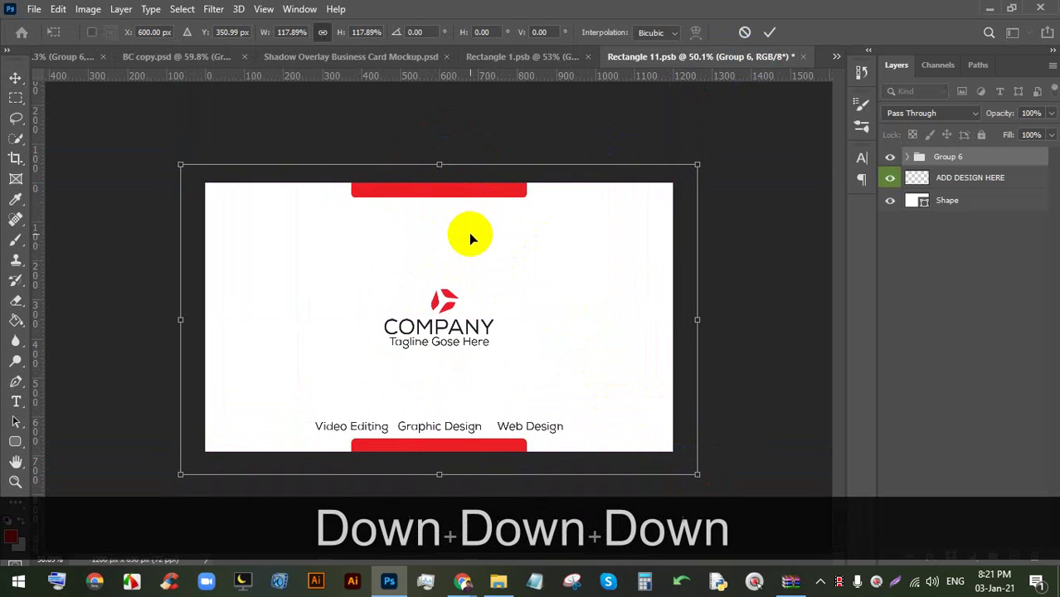
pyautogui.moveTo(449, 165); pyautogui.dragTo(441, 166)
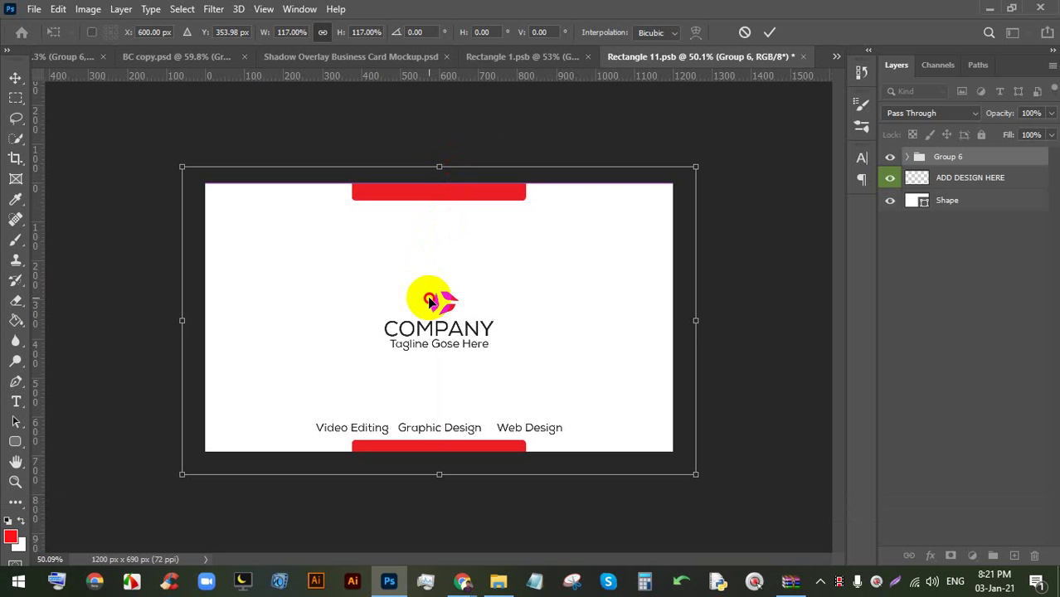
pyautogui.moveTo(431, 301); pyautogui.dragTo(431, 296)
# - Commit the 117% back-card transform, save Rectangle 11.psb, and inspect both cards on the mockup
pyautogui.click(771, 32)
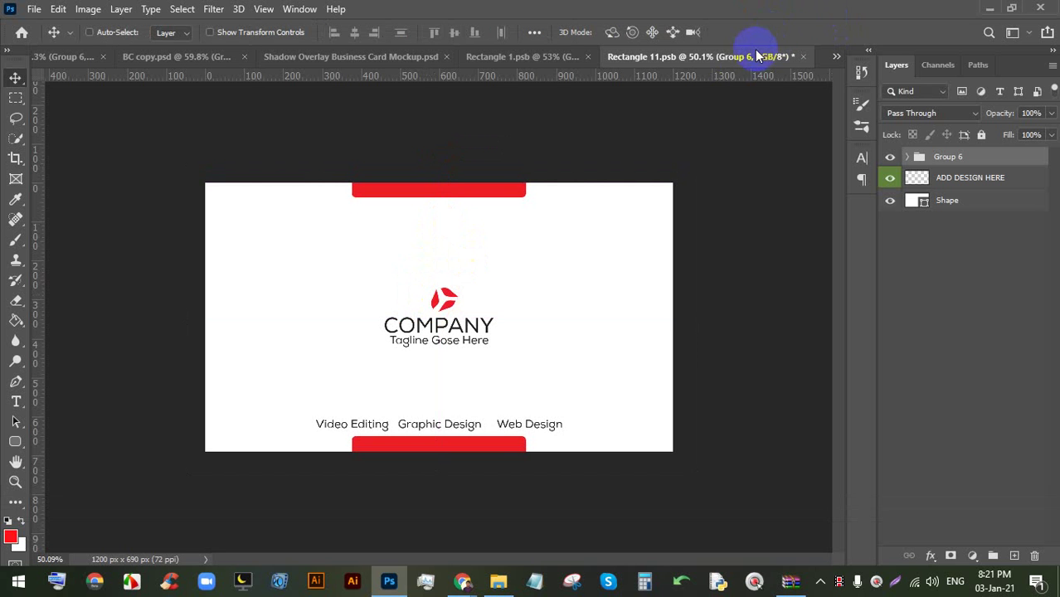
pyautogui.hotkey('ctrl', 's')
pyautogui.hotkey('ctrl', 's')
pyautogui.hotkey('ctrl', 's')
pyautogui.hotkey('ctrl', 's')
pyautogui.hotkey('ctrl', 's')
pyautogui.hotkey('ctrl', 's')
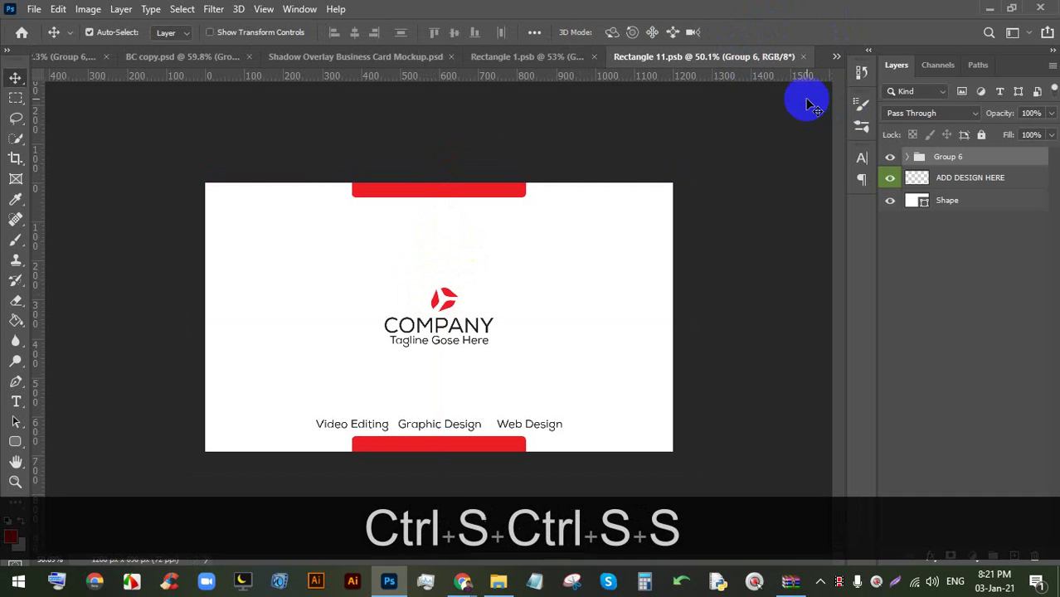
pyautogui.click(395, 55)
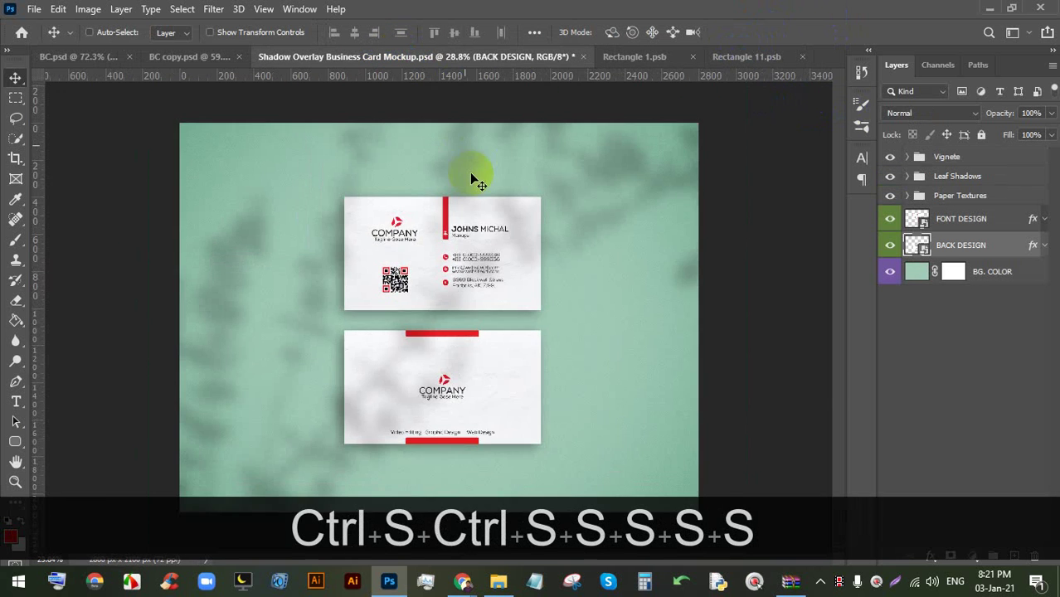
pyautogui.scroll(6, 446, 425)
pyautogui.scroll(-5, 457, 373)
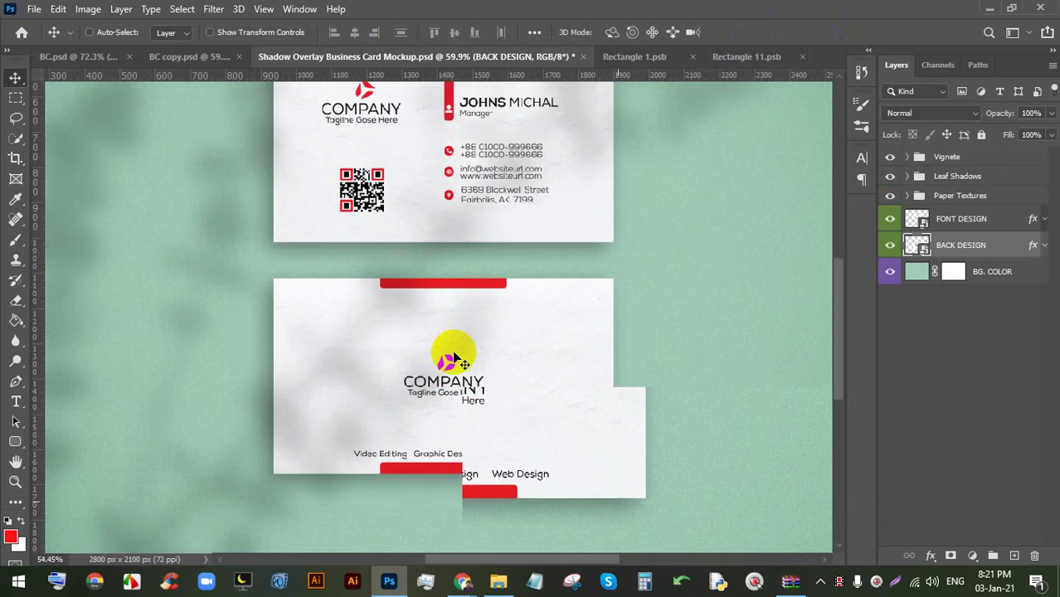
pyautogui.scroll(-1, 462, 350)
pyautogui.scroll(2, 469, 348)
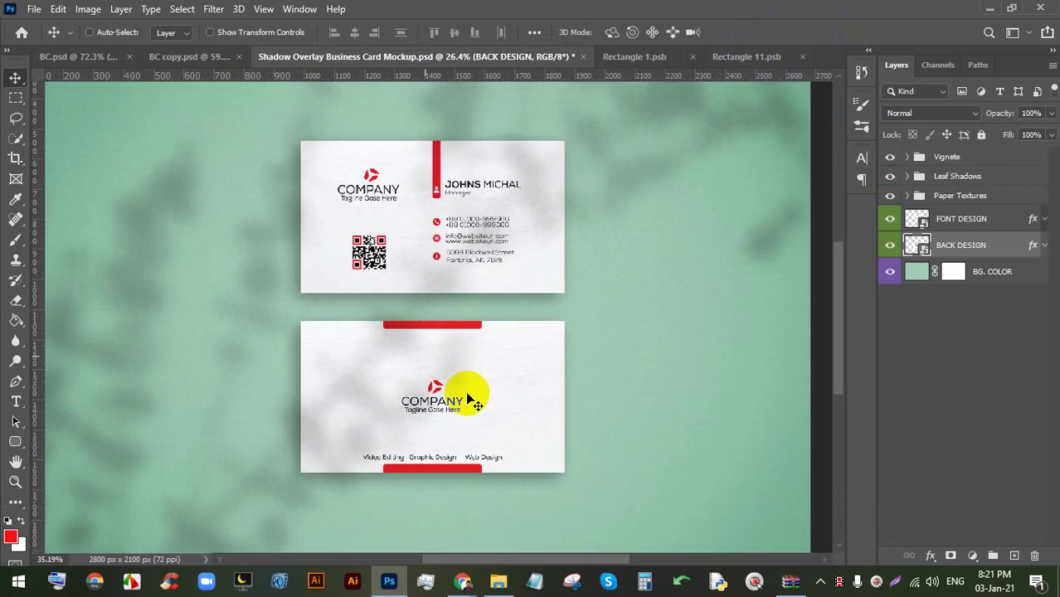
pyautogui.scroll(4, 456, 212)
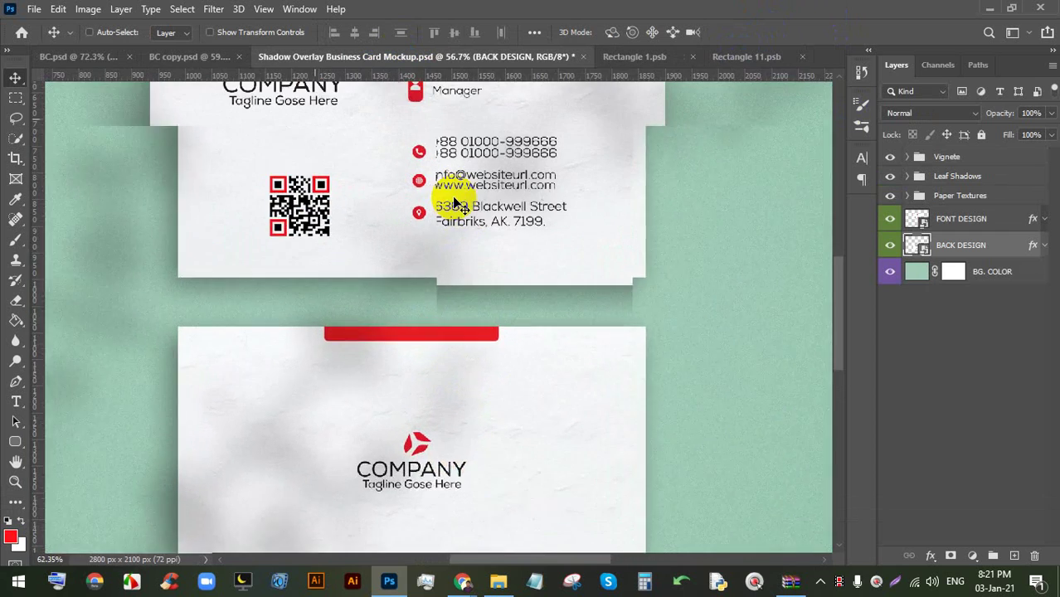
pyautogui.scroll(5, 456, 203)
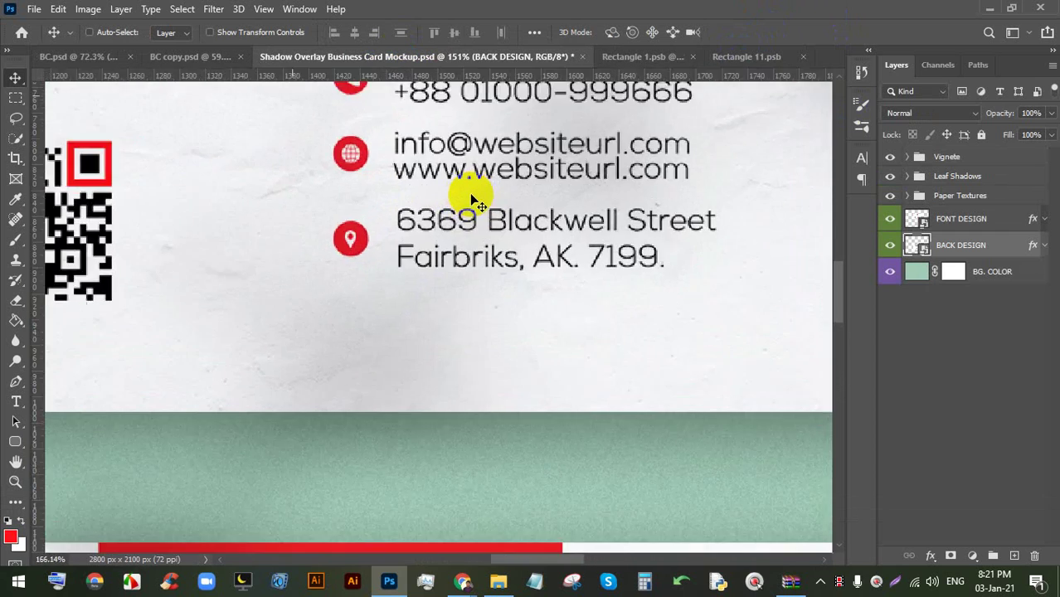
pyautogui.scroll(-9, 476, 202)
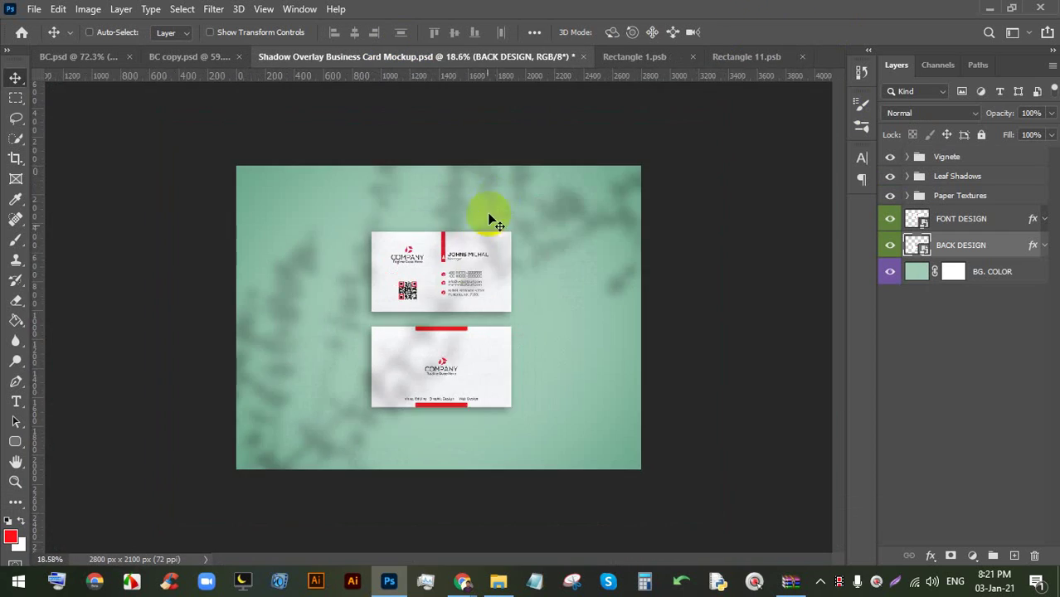
pyautogui.scroll(4, 448, 334)
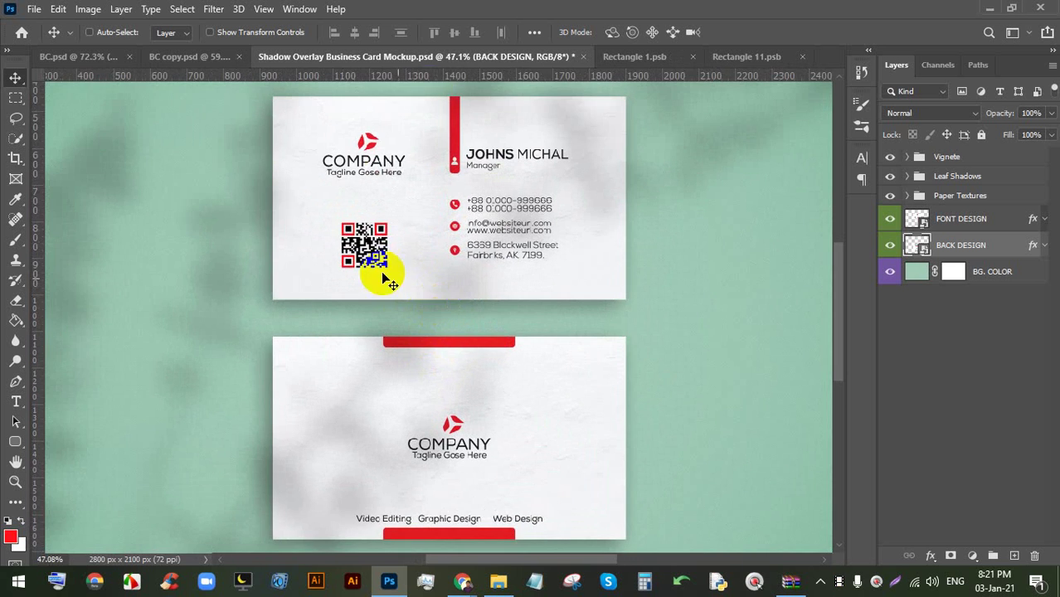
pyautogui.scroll(-3, 414, 249)
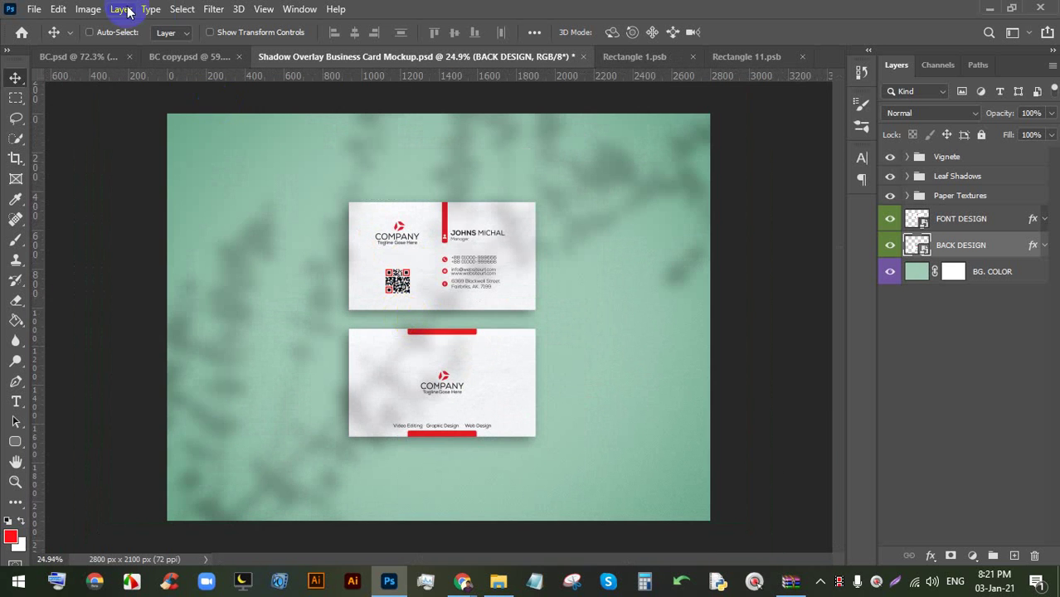
# - Save a JPEG copy of the mockup to LEDP (E:) > 61 > 8, accepting quality 8
pyautogui.click(34, 8)
pyautogui.click(87, 198)
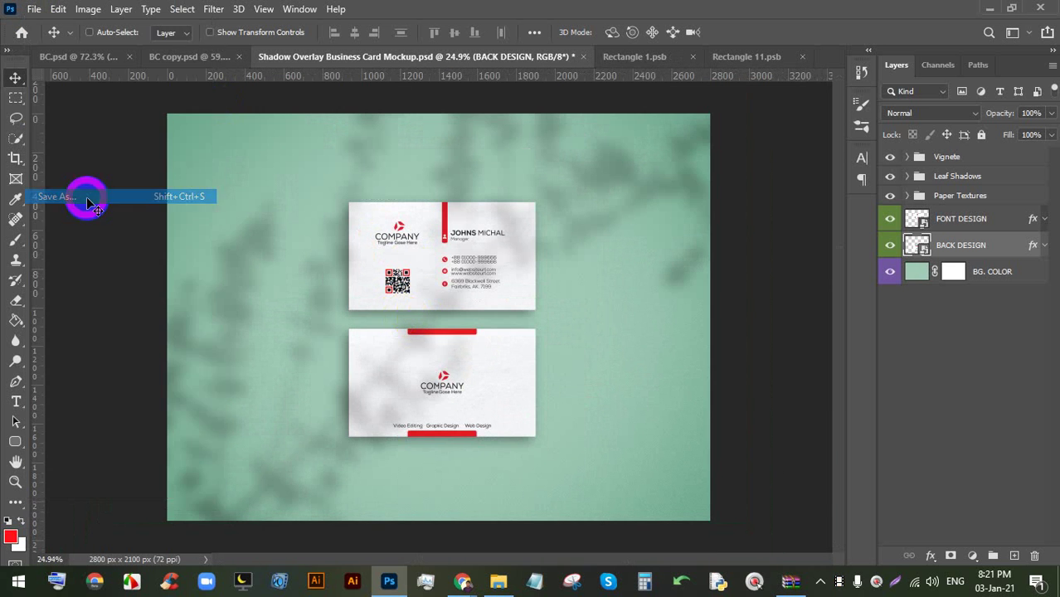
pyautogui.click(611, 361)
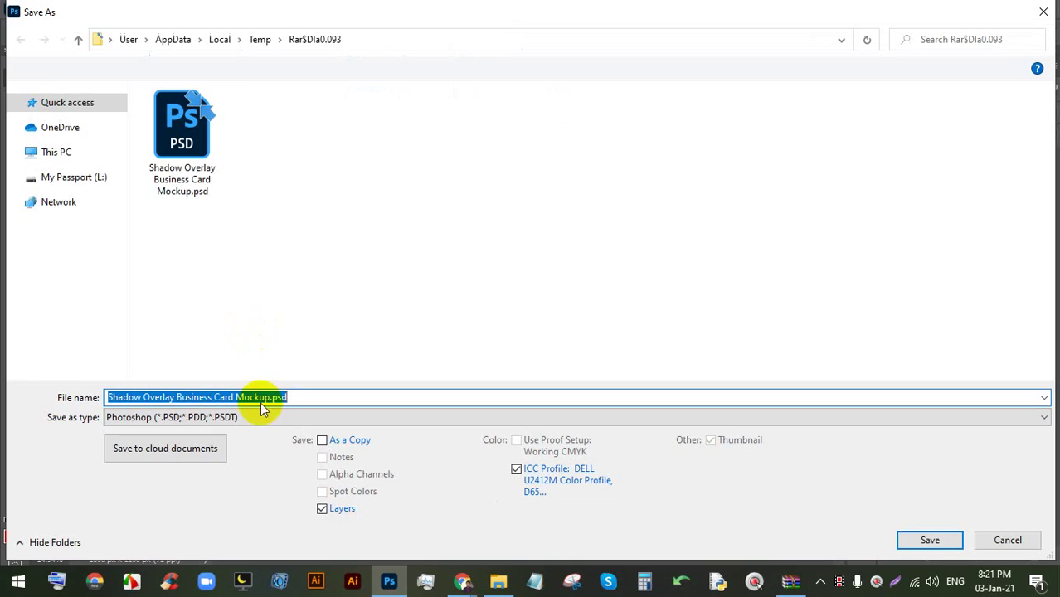
pyautogui.click(262, 418)
pyautogui.click(224, 255)
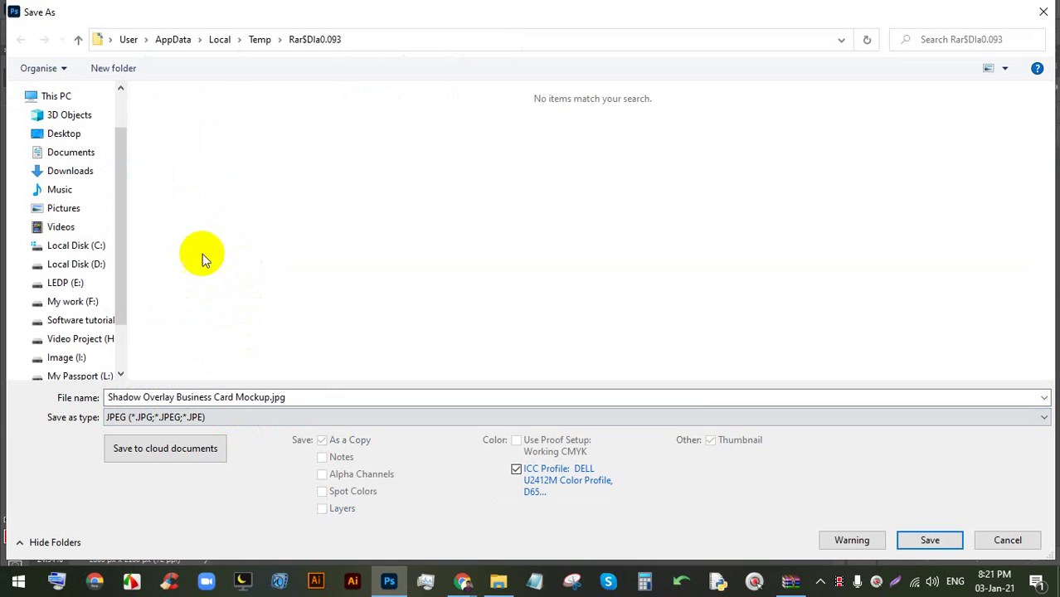
pyautogui.click(70, 302)
pyautogui.click(66, 282)
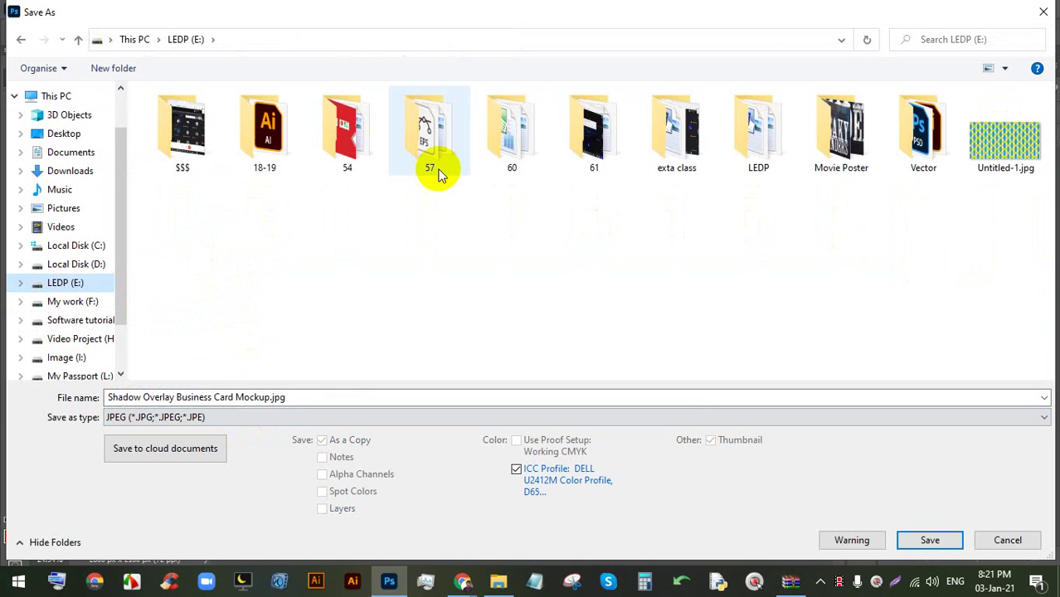
pyautogui.doubleClick(573, 130)
pyautogui.doubleClick(419, 129)
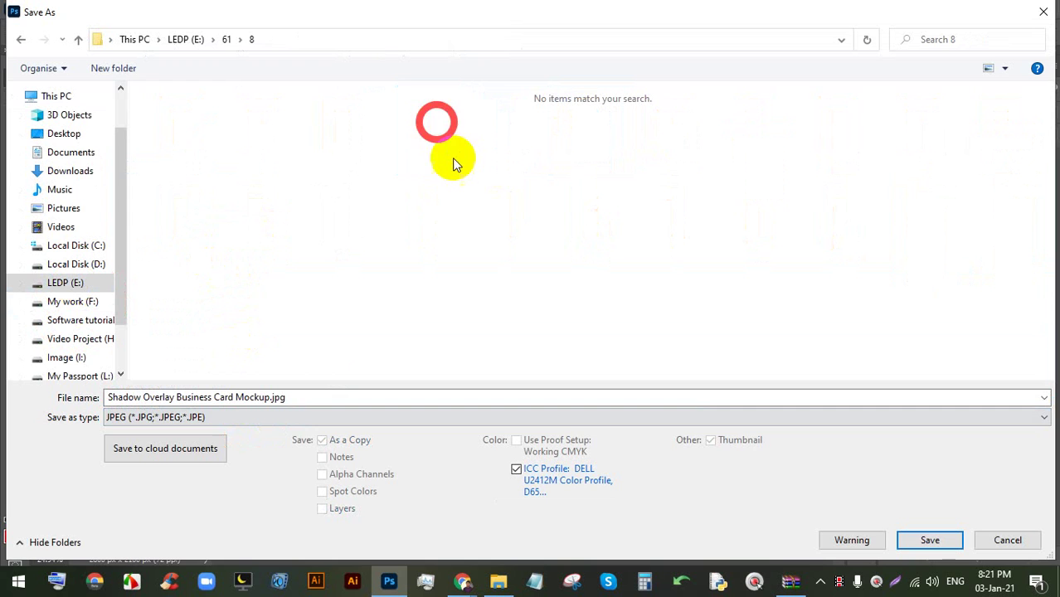
pyautogui.click(934, 537)
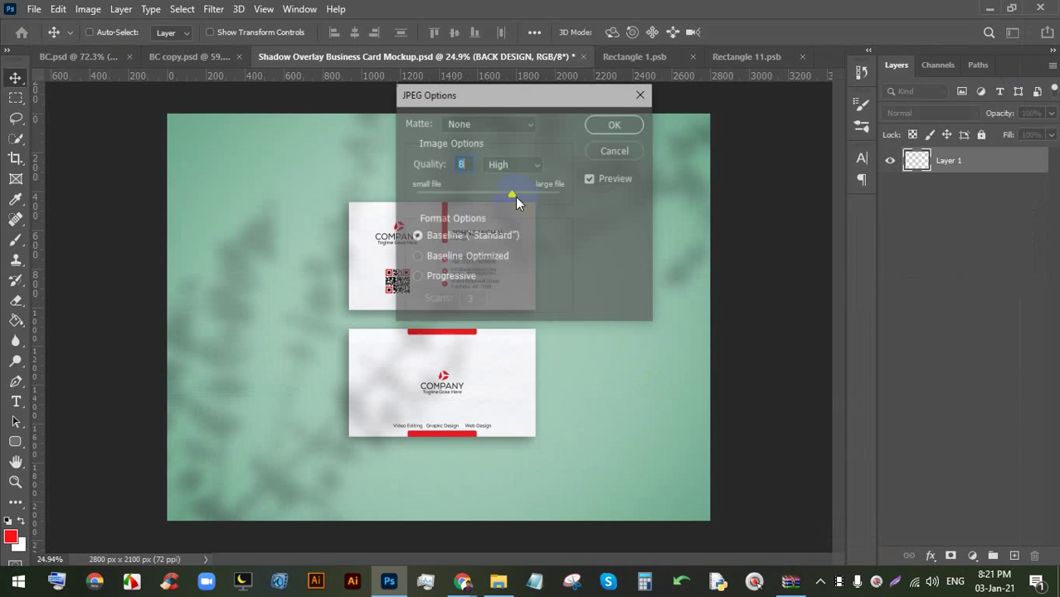
pyautogui.click(615, 133)
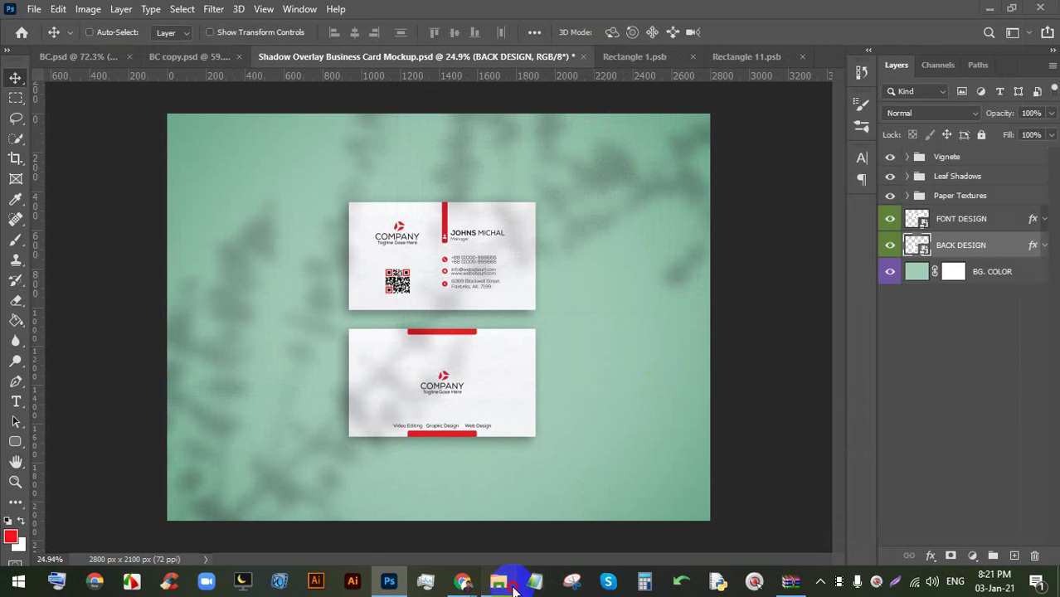
pyautogui.click(507, 583)
# - Open folder 8 under LEDP (E:) > 61 and open the exported mockup JPG
pyautogui.click(73, 399)
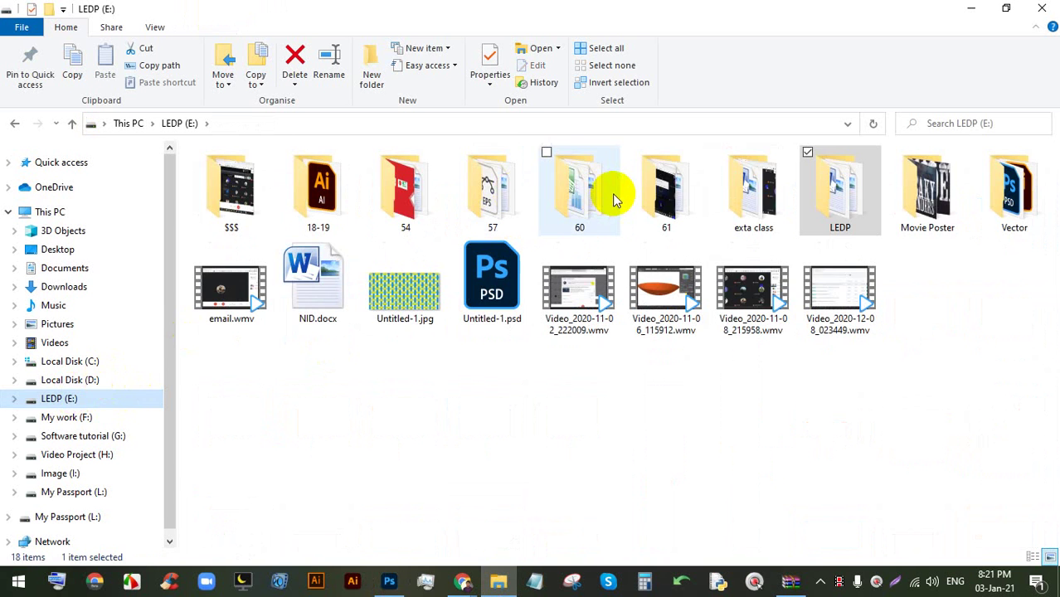
pyautogui.doubleClick(656, 185)
pyautogui.doubleClick(493, 185)
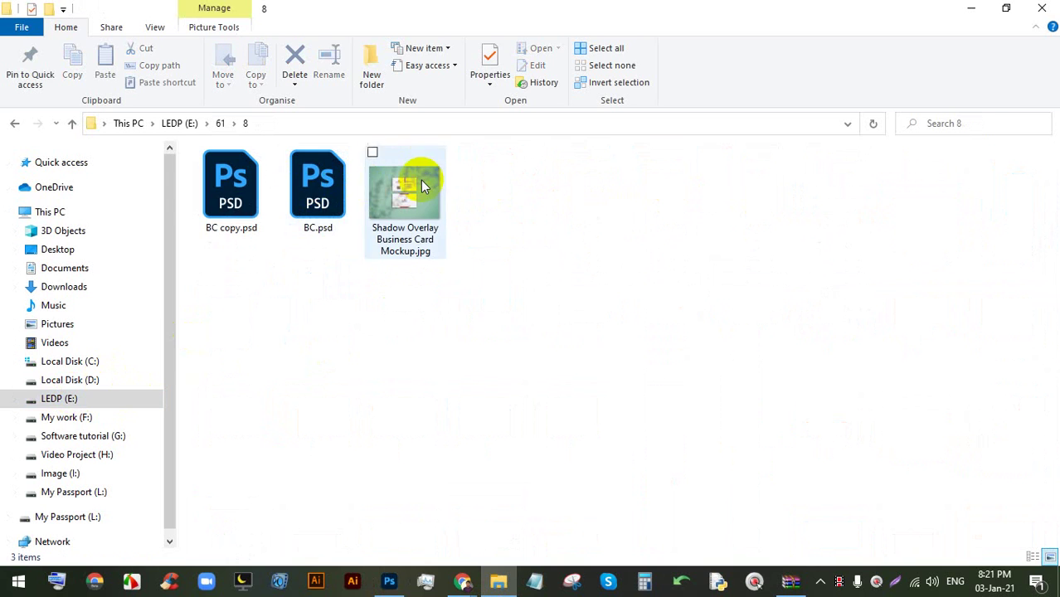
pyautogui.doubleClick(407, 186)
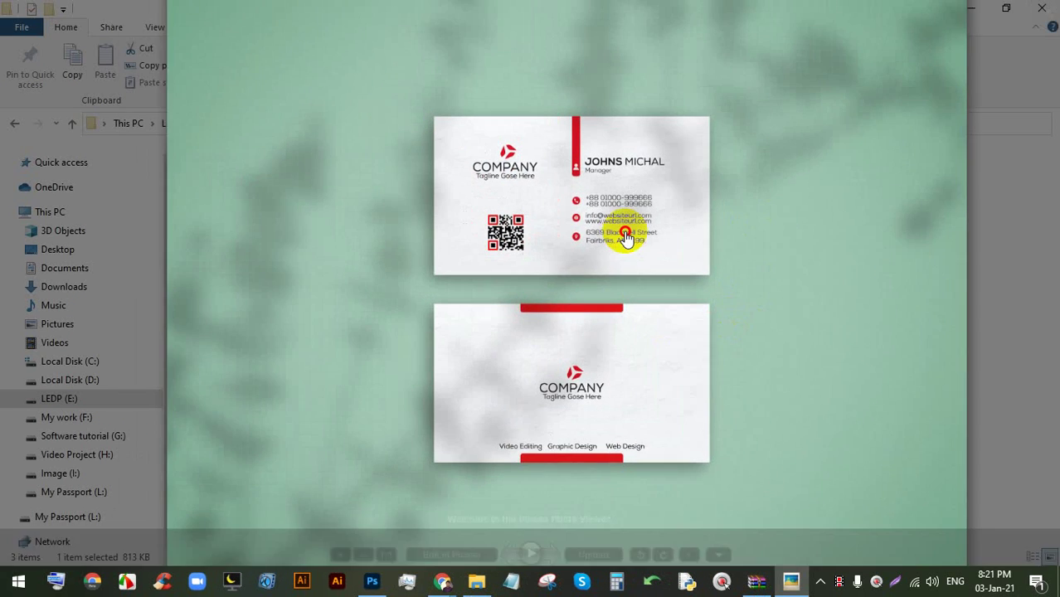
# - Zoom in to check the 2800 x 2100 mockup image, then close Picasa
pyautogui.scroll(3, 620, 230)
pyautogui.scroll(2, 490, 253)
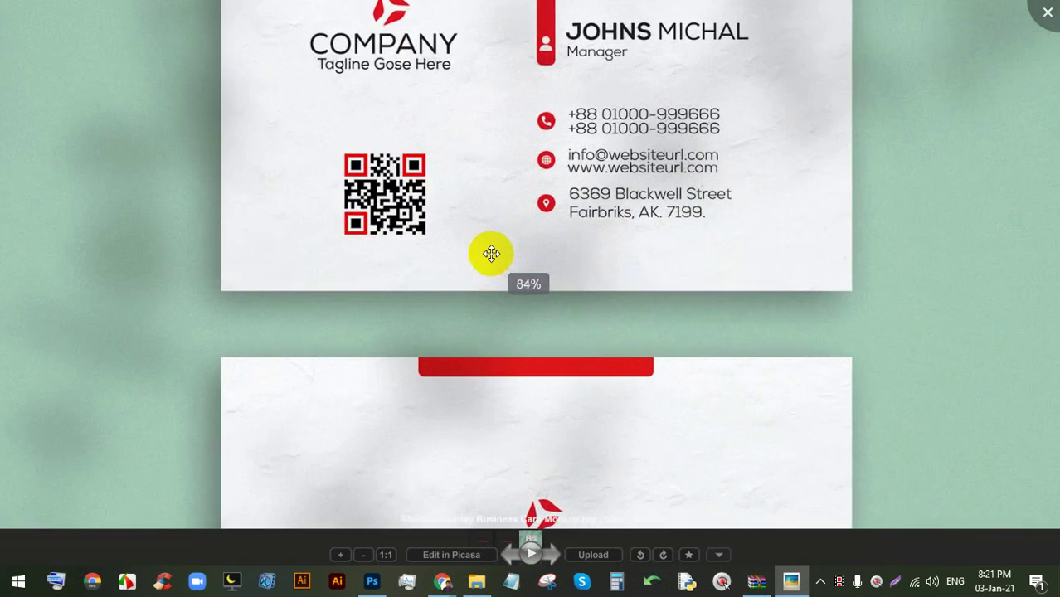
pyautogui.click(517, 347)
pyautogui.scroll(-5, 517, 346)
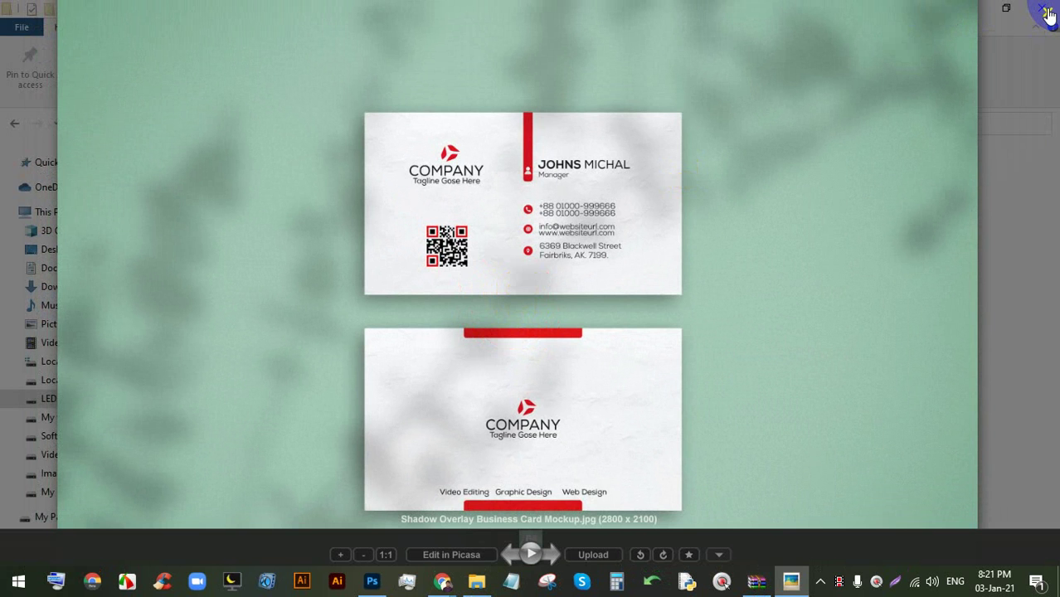
pyautogui.click(1049, 14)
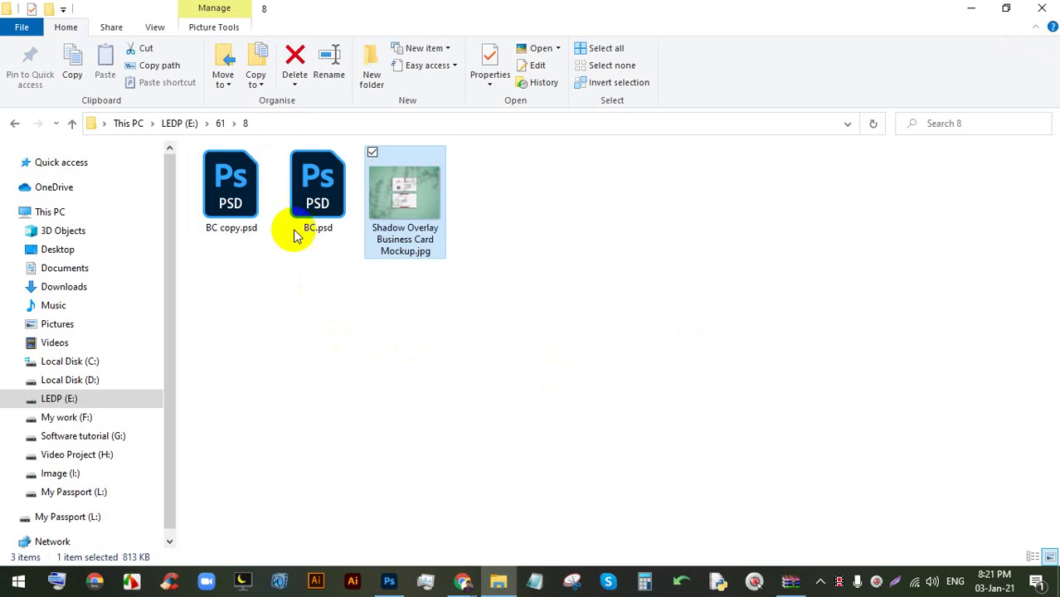
# - Stop the current screen sharing in the Google Meet call
pyautogui.moveTo(458, 576)
pyautogui.click(391, 491)
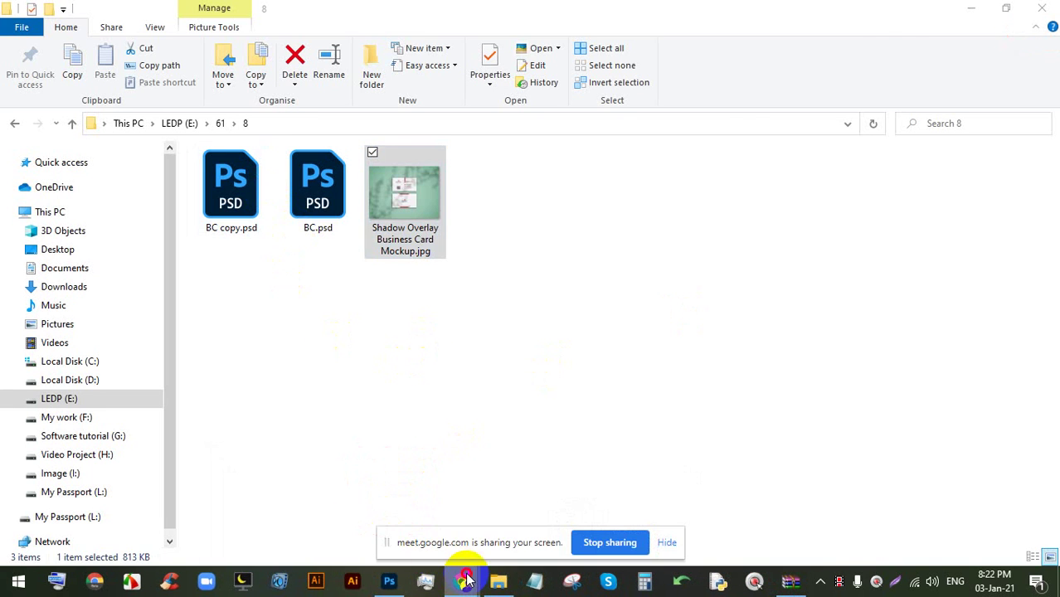
pyautogui.click(299, 510)
pyautogui.click(257, 352)
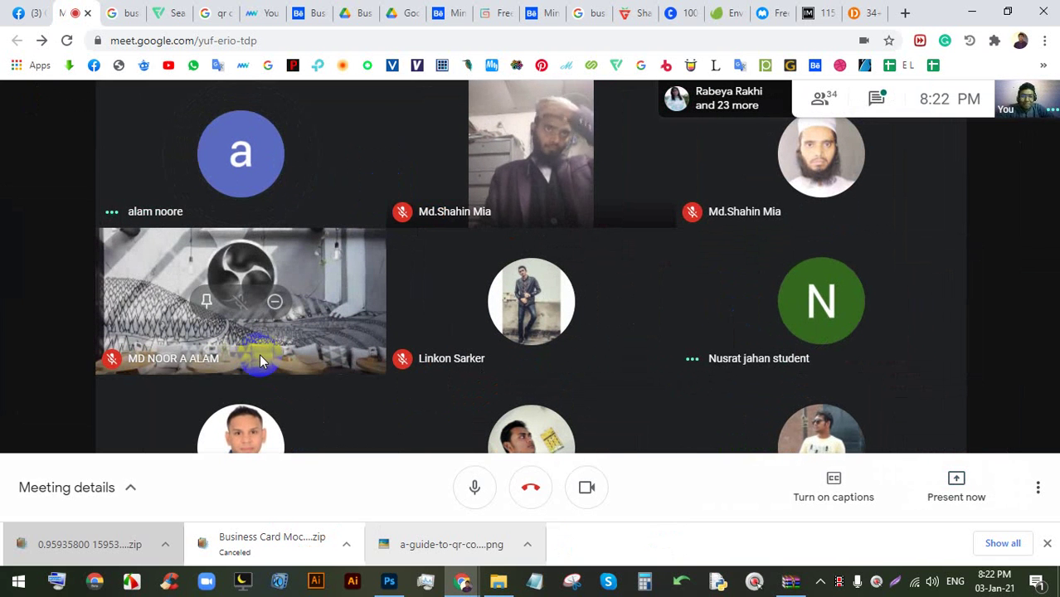
# - Present your entire screen to the Meet call, then expand the bookmarks overflow list
pyautogui.click(1048, 546)
pyautogui.click(954, 523)
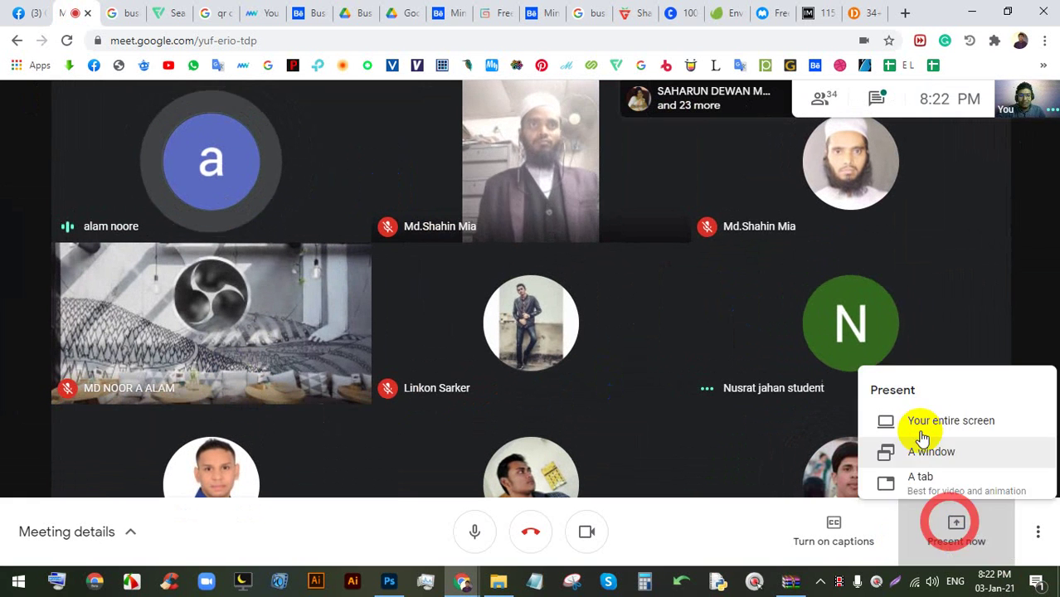
pyautogui.click(923, 432)
pyautogui.click(668, 380)
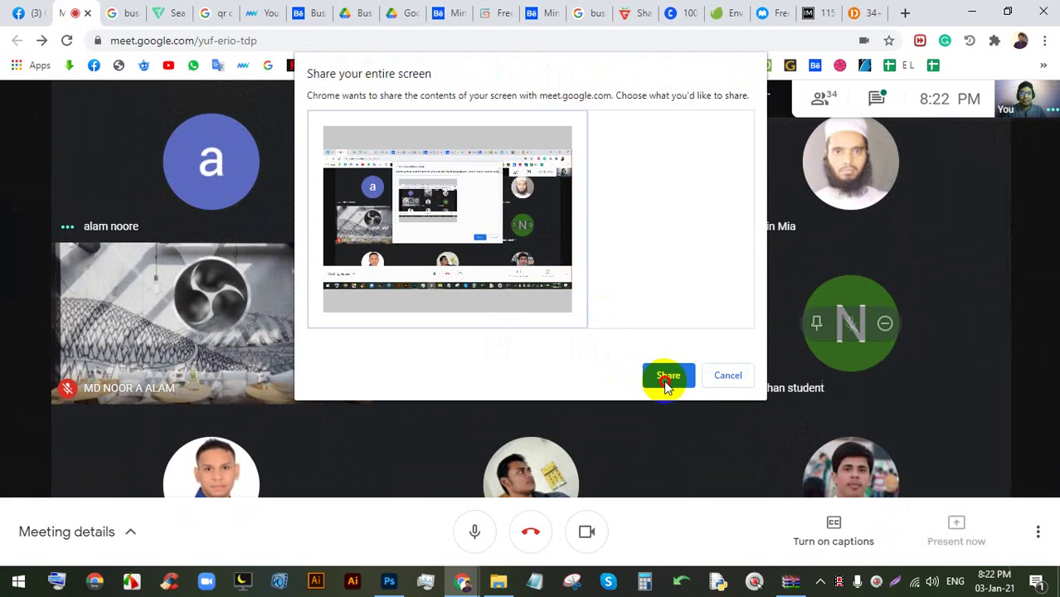
pyautogui.click(907, 13)
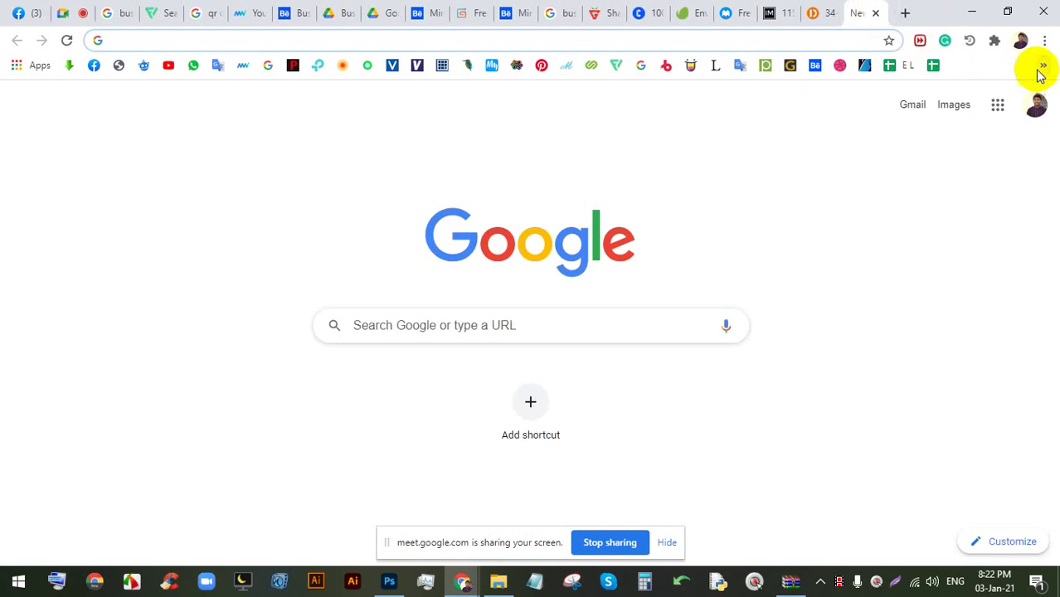
pyautogui.click(1043, 66)
pyautogui.scroll(-2, 849, 459)
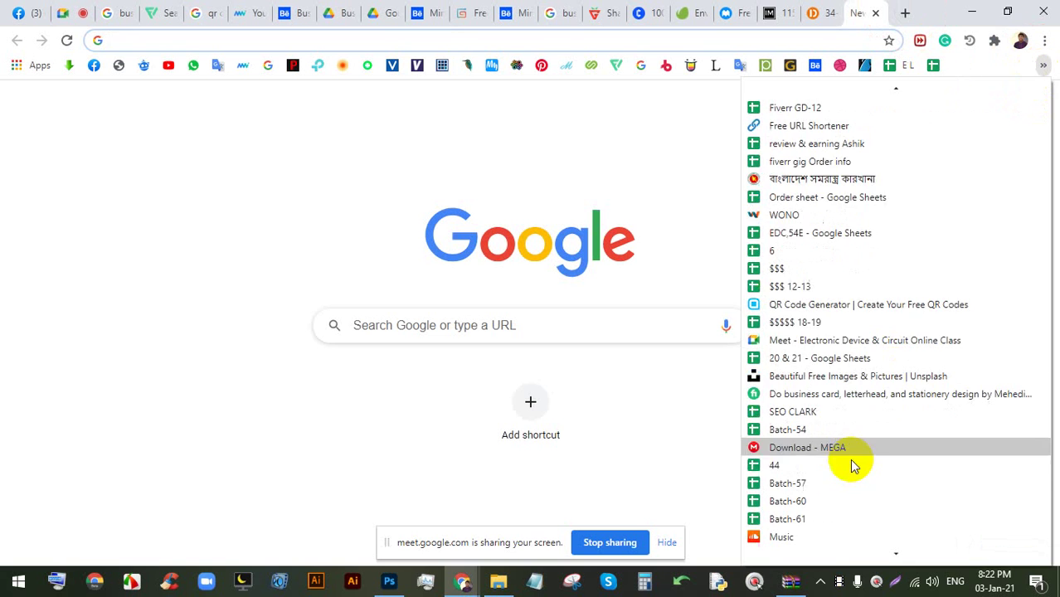
# - Open the Batch-61 sheet and insert a blank column right of column E (29.12.20)
pyautogui.click(819, 520)
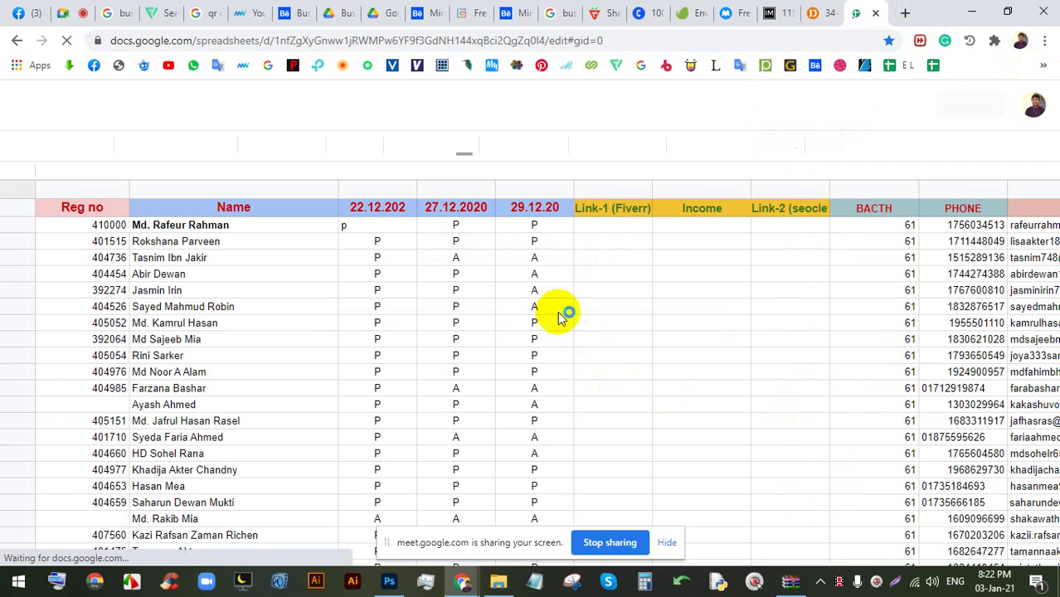
pyautogui.click(515, 189)
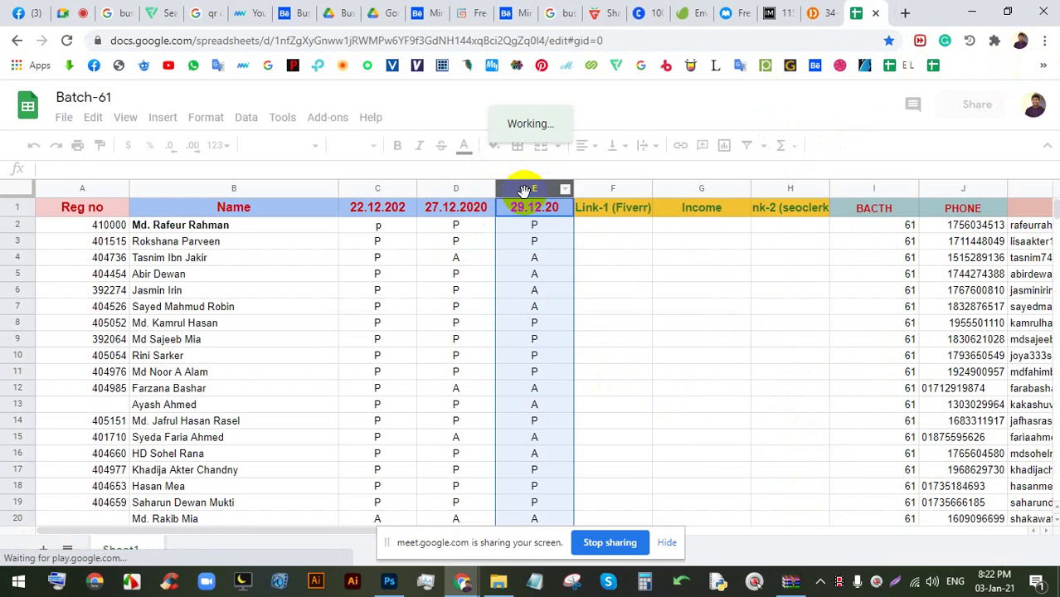
pyautogui.rightClick(525, 191)
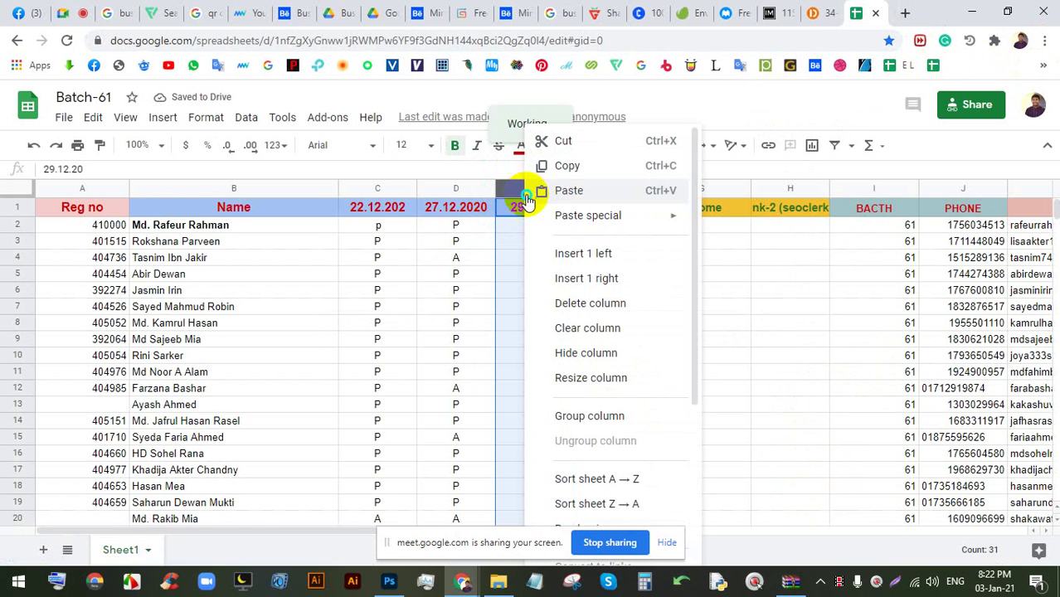
pyautogui.rightClick(512, 203)
pyautogui.click(505, 200)
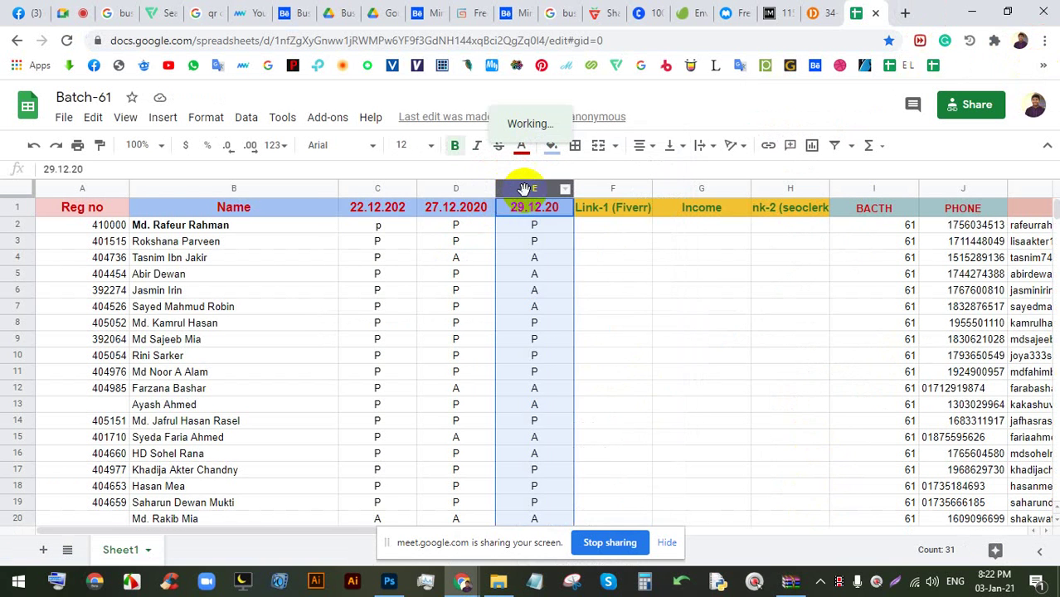
pyautogui.rightClick(530, 195)
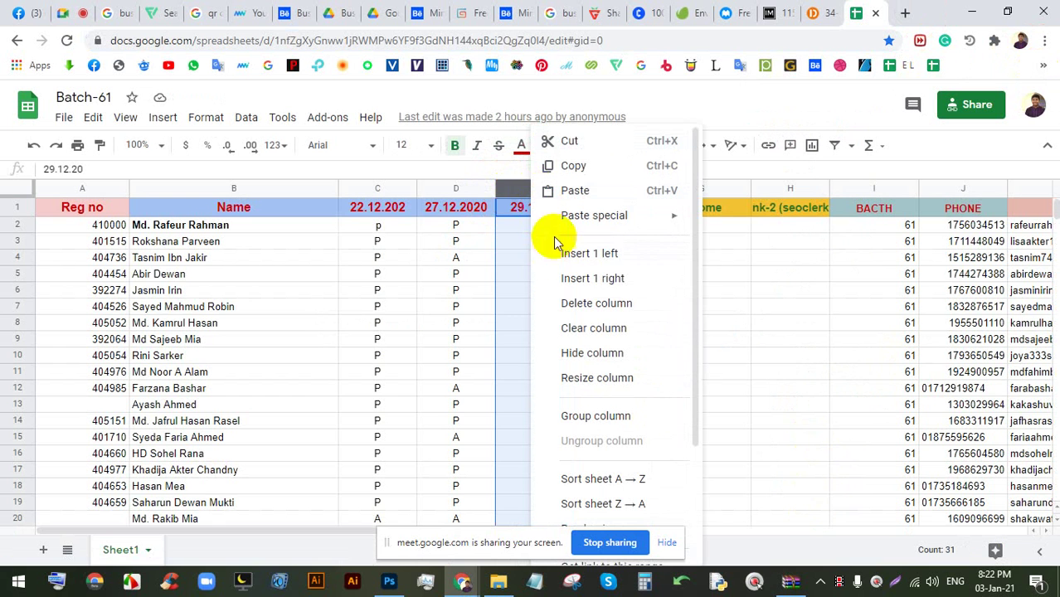
pyautogui.click(628, 291)
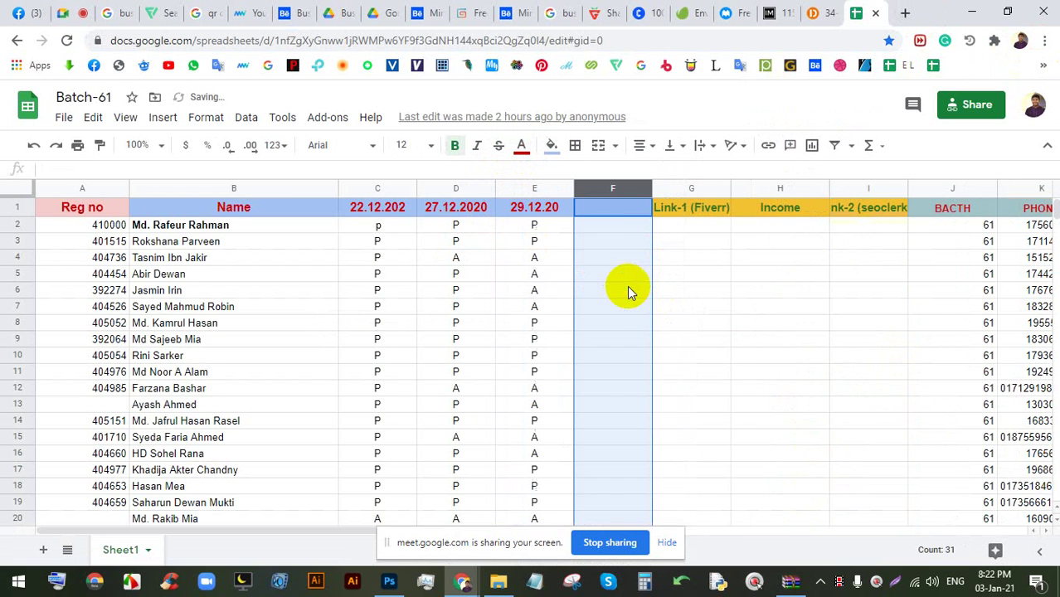
# - Enter the header 03.01.2021 in cell F1
pyautogui.click(610, 209)
pyautogui.write('03')
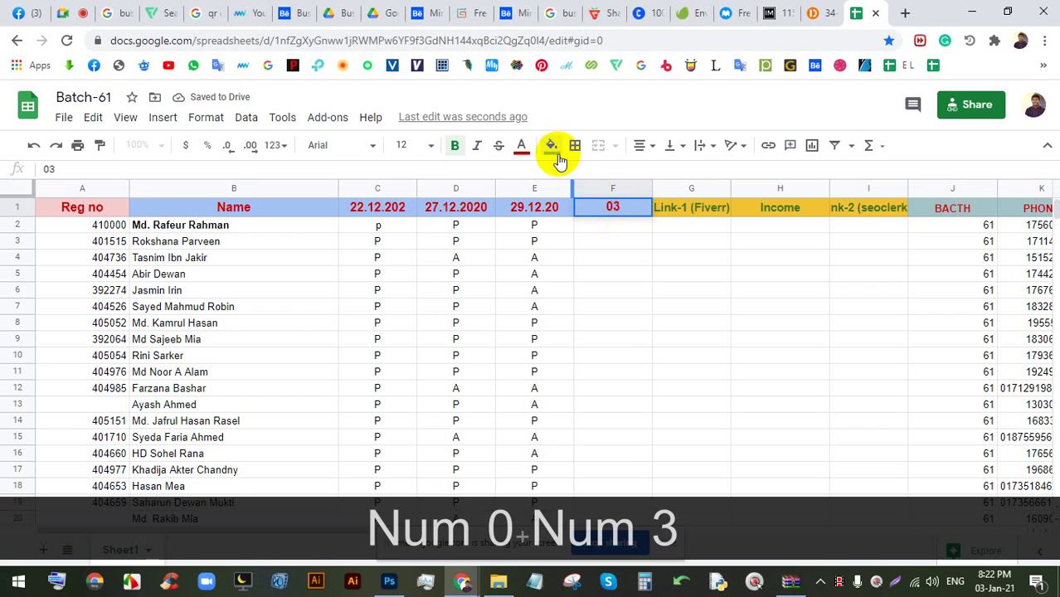
pyautogui.write('.01')
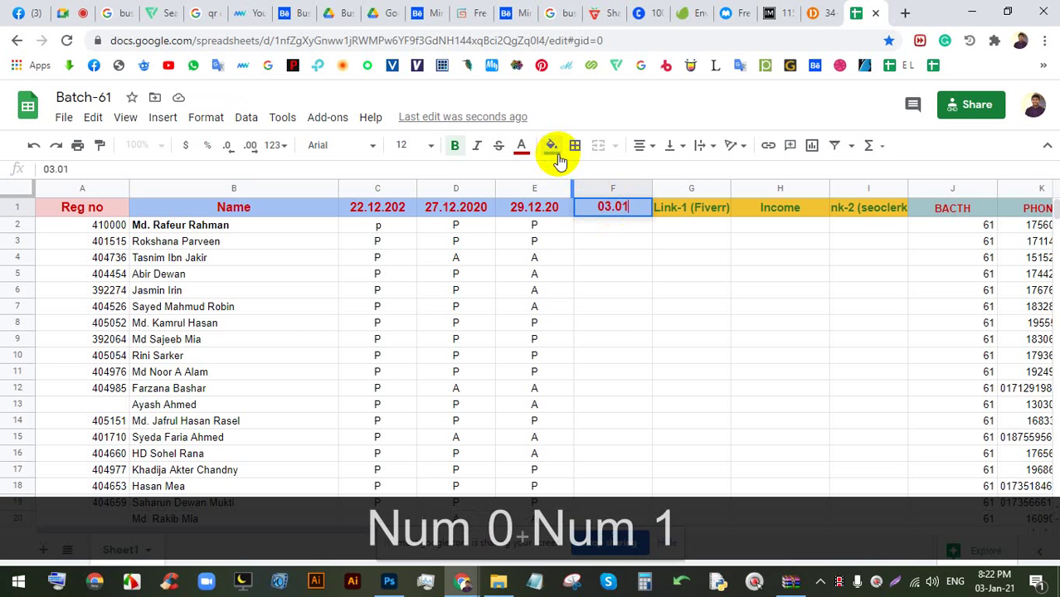
pyautogui.write('.2020')
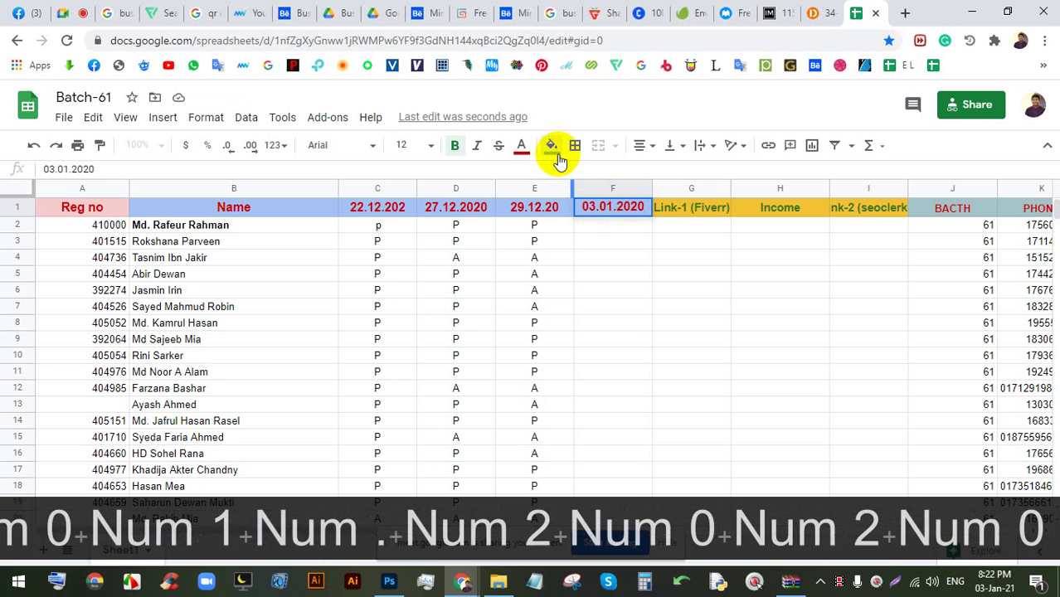
pyautogui.press('BackSpace')
pyautogui.write('1')
pyautogui.press('Down')
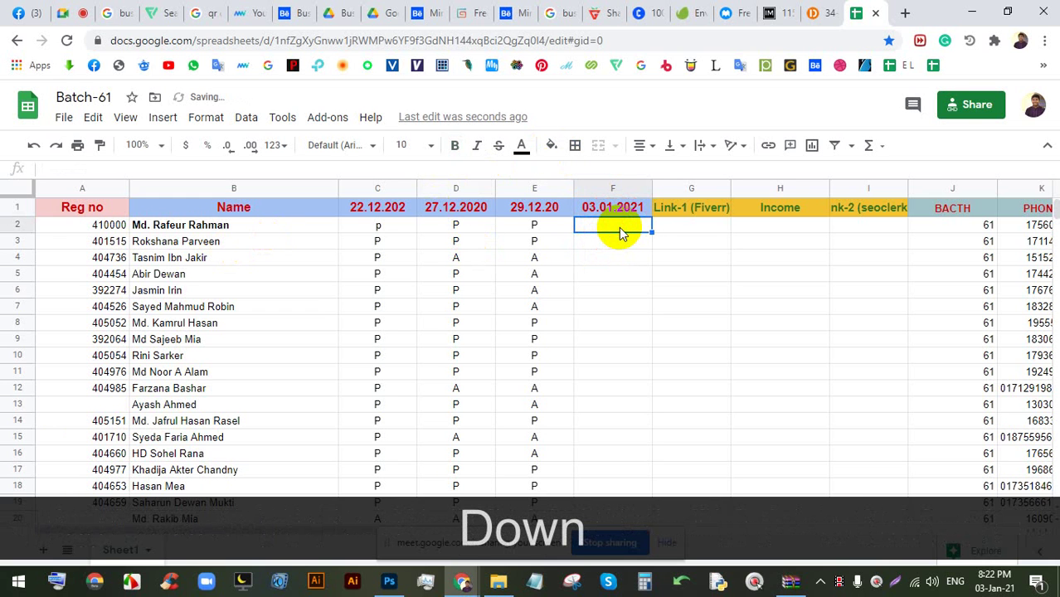
# - Mark F2 as P and F3–F5 as A, copying F4's A into F5
pyautogui.write('P')
pyautogui.press('Down')
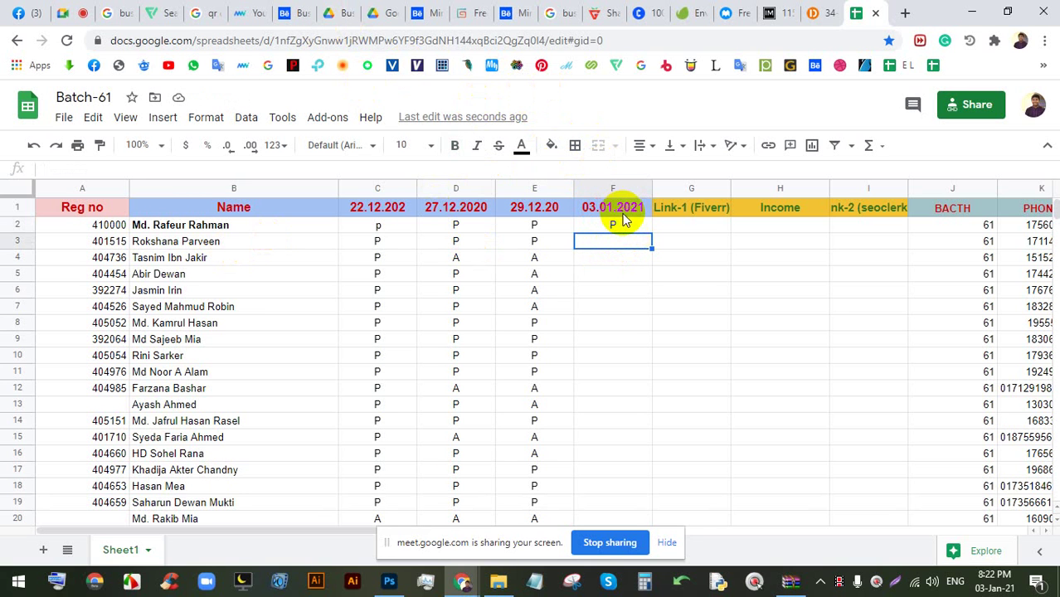
pyautogui.click(73, 12)
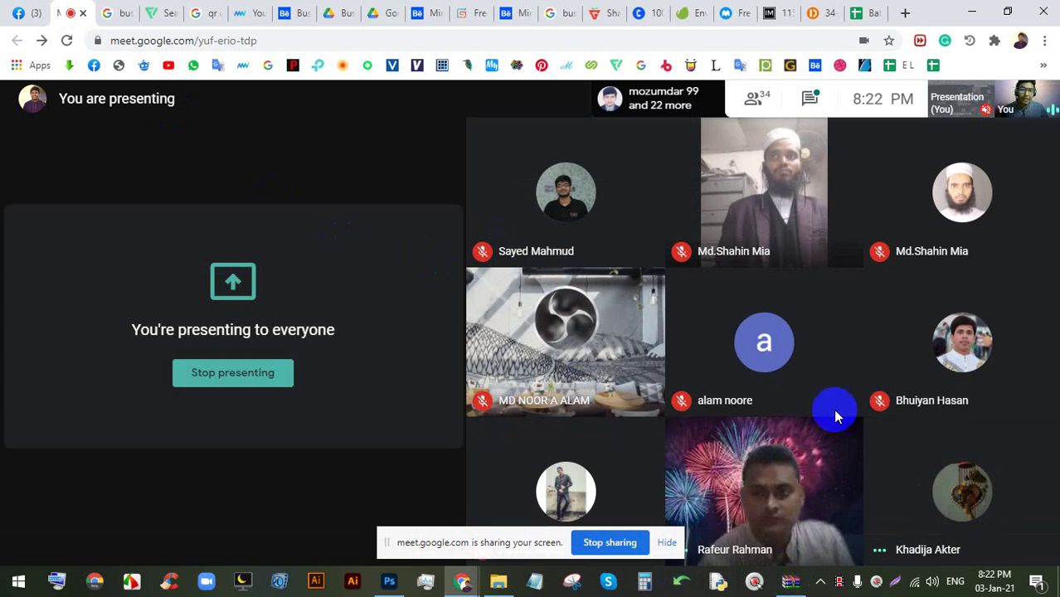
pyautogui.click(863, 13)
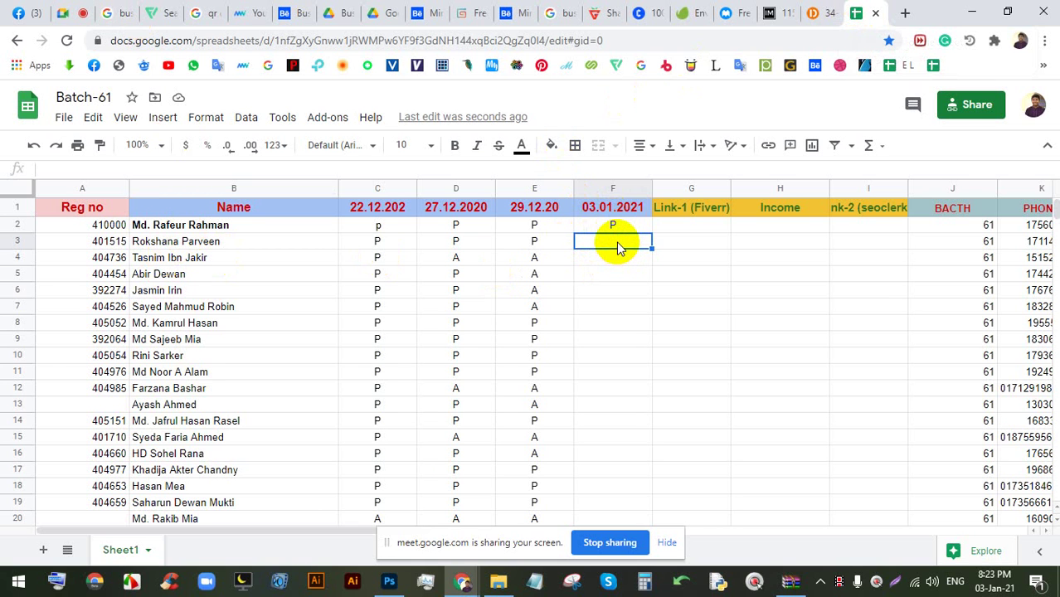
pyautogui.write('A')
pyautogui.press('Down')
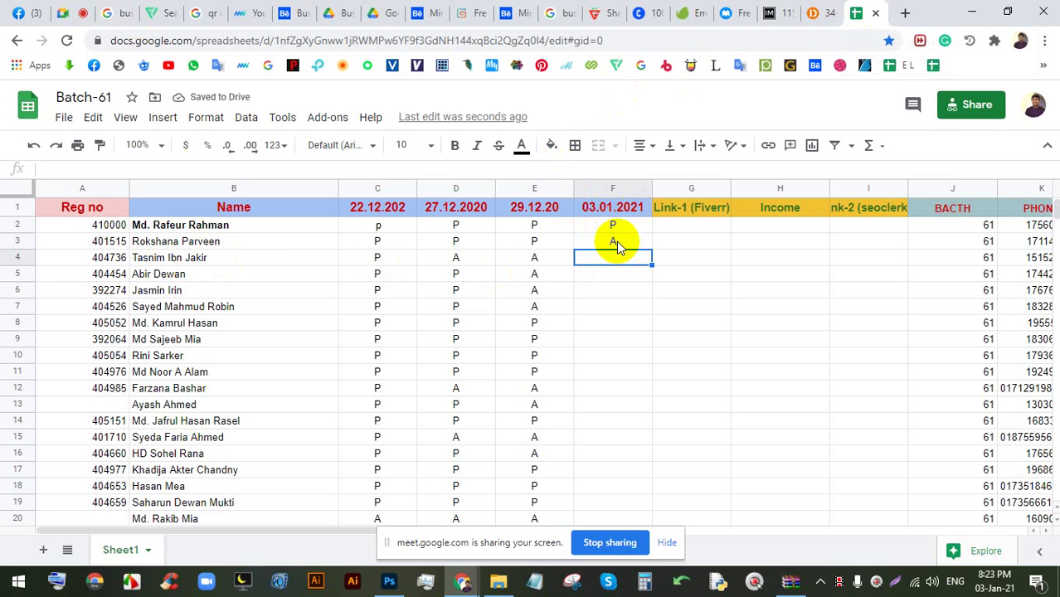
pyautogui.write('A')
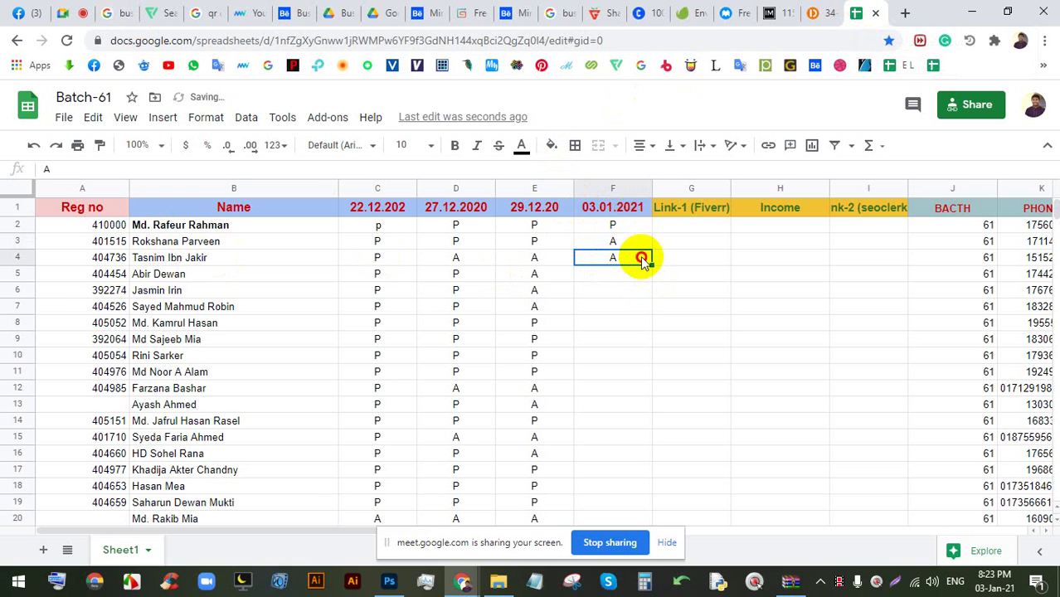
pyautogui.moveTo(650, 266); pyautogui.dragTo(641, 277)
# - Correct F5 to P and mark F6 as A
pyautogui.click(606, 292)
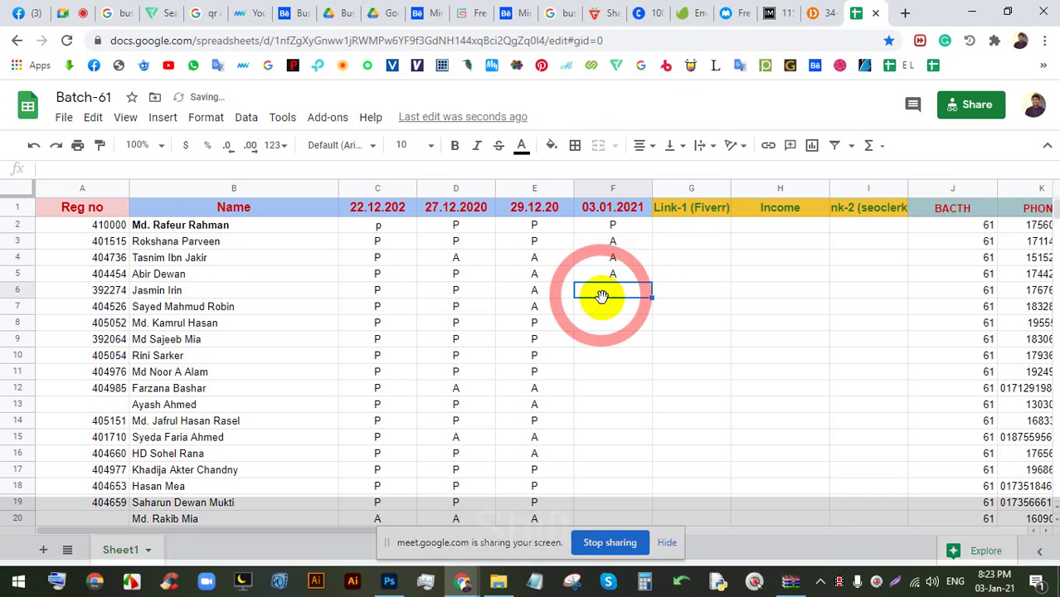
pyautogui.write('A')
pyautogui.press('BackSpace')
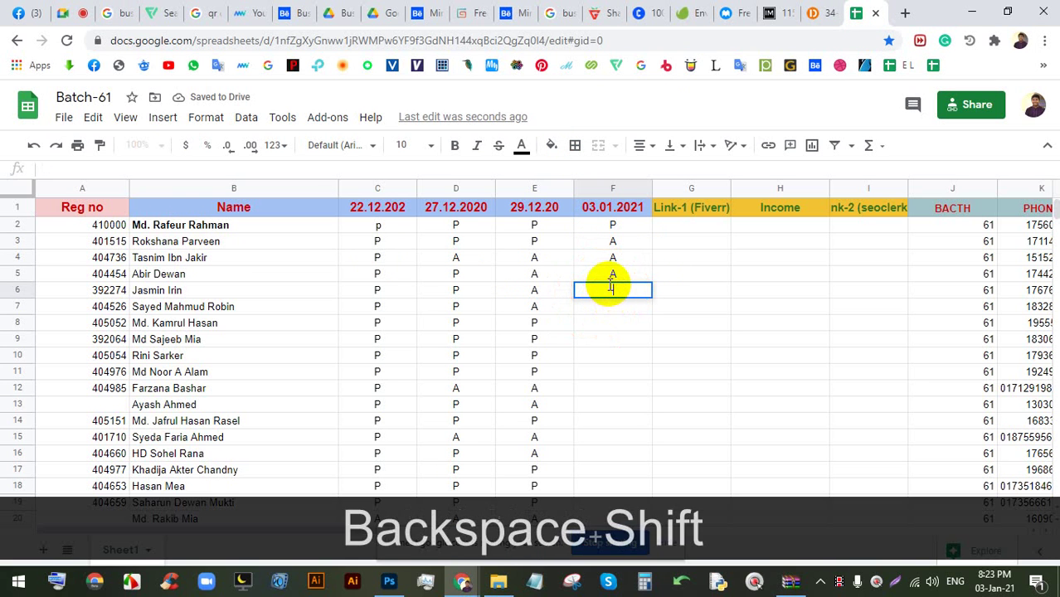
pyautogui.press('Up')
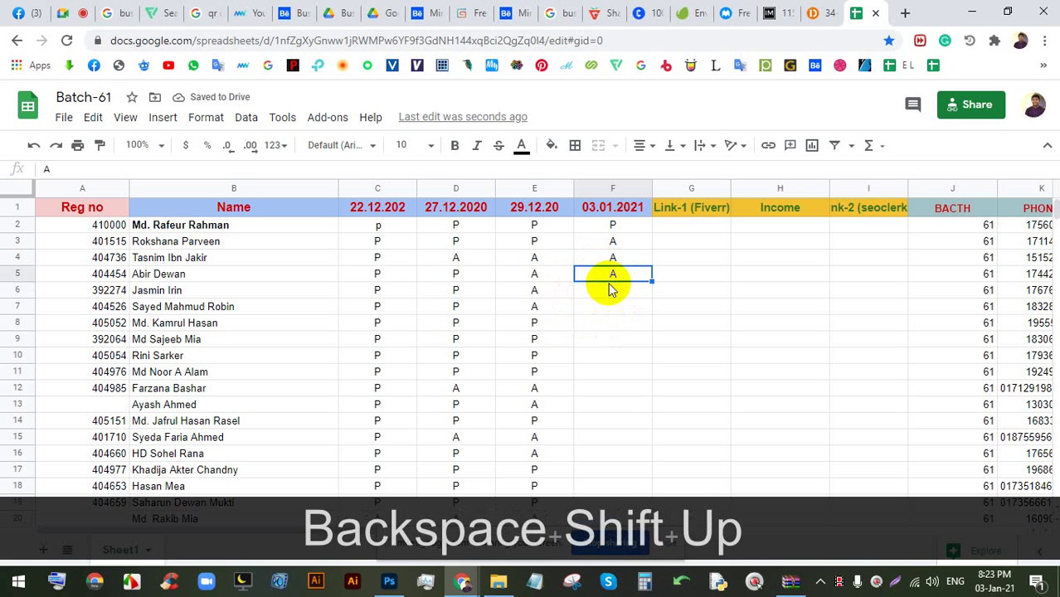
pyautogui.write('P')
pyautogui.press('Down')
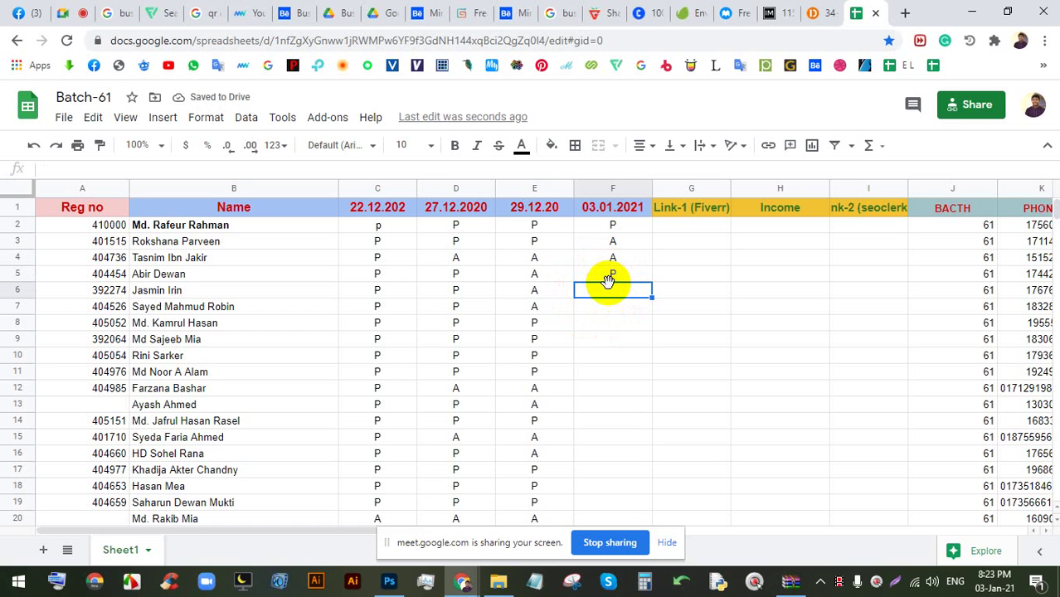
pyautogui.write('A')
pyautogui.press('Down')
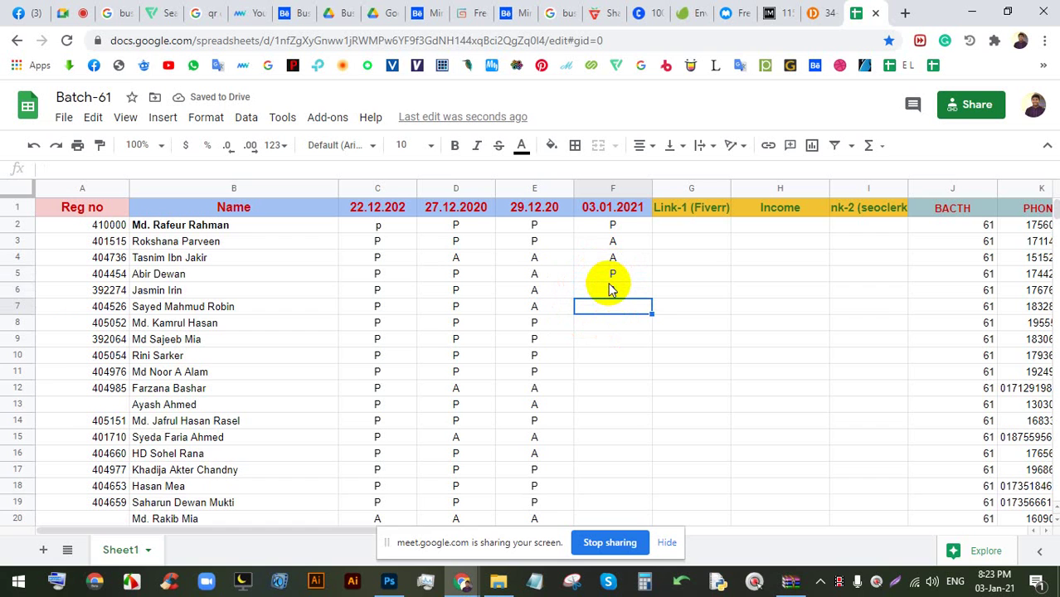
# - Mark F7 as P, and F8 and F9 as A
pyautogui.write('P')
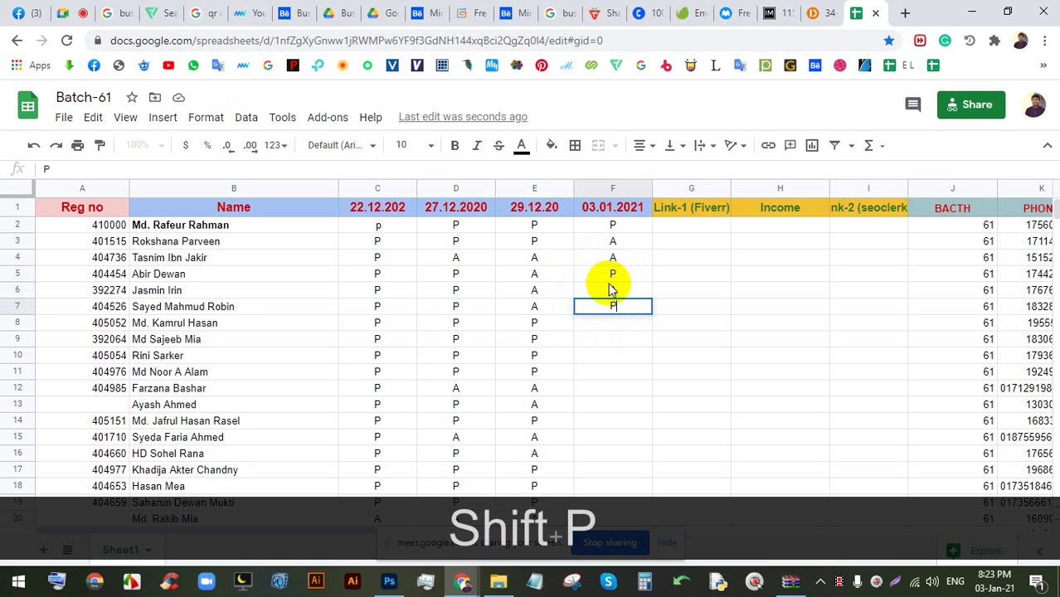
pyautogui.click(603, 330)
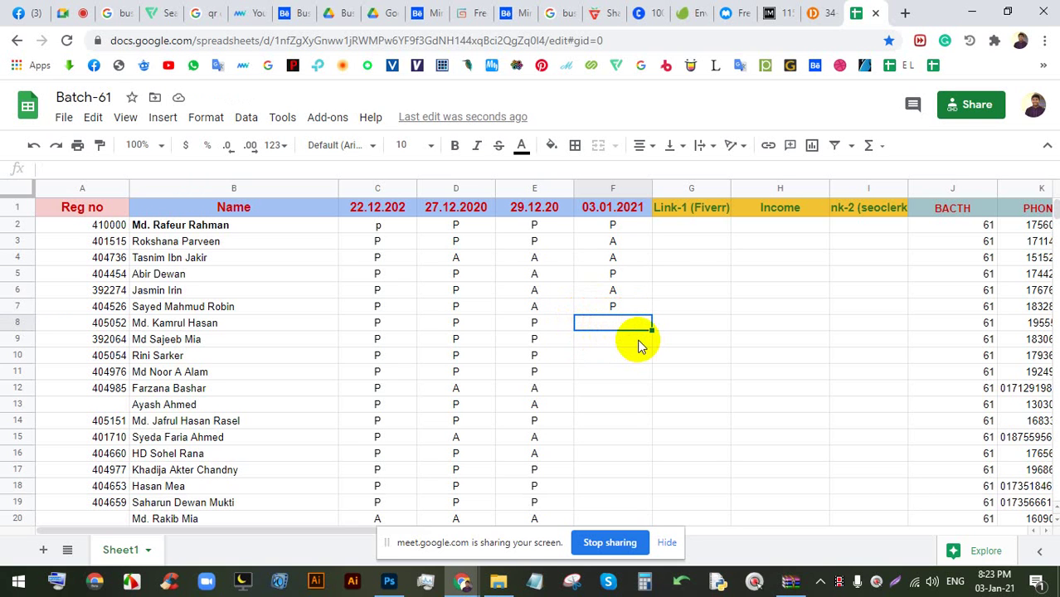
pyautogui.write('A')
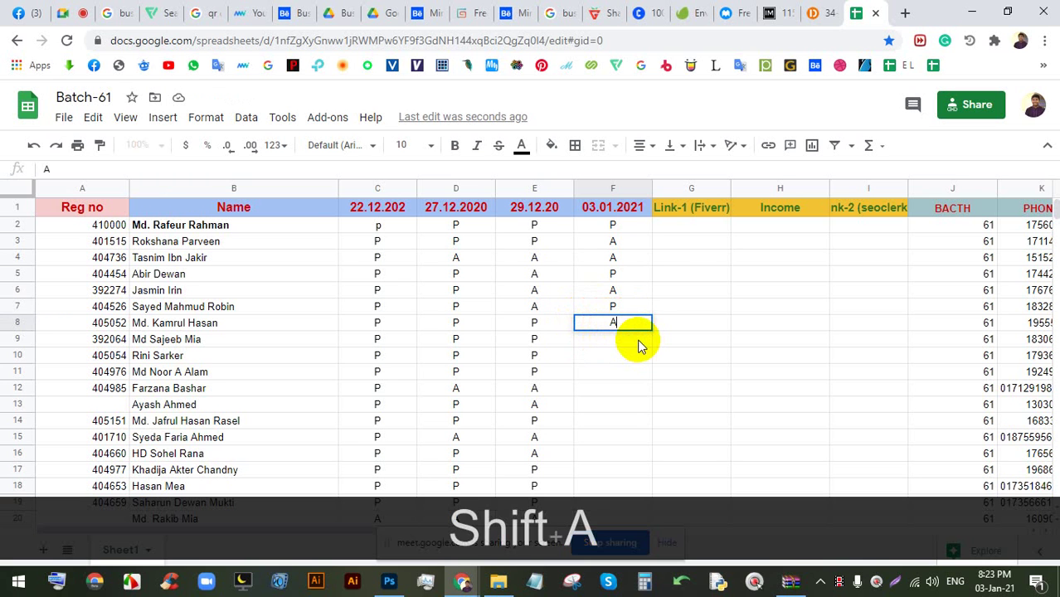
pyautogui.press('Down')
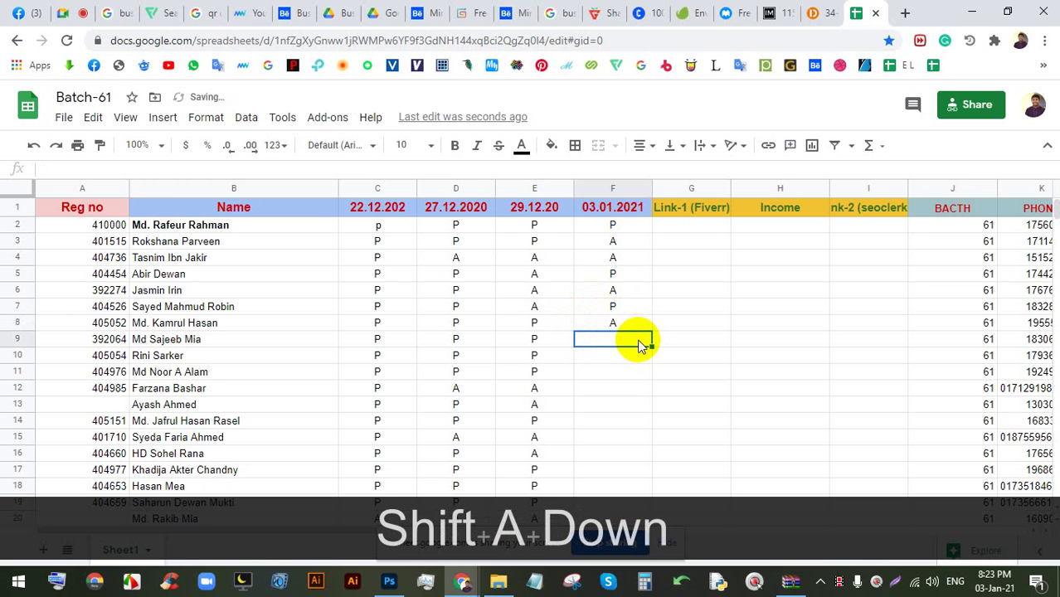
pyautogui.write('A')
pyautogui.press('Down')
pyautogui.scroll(-2, 624, 319)
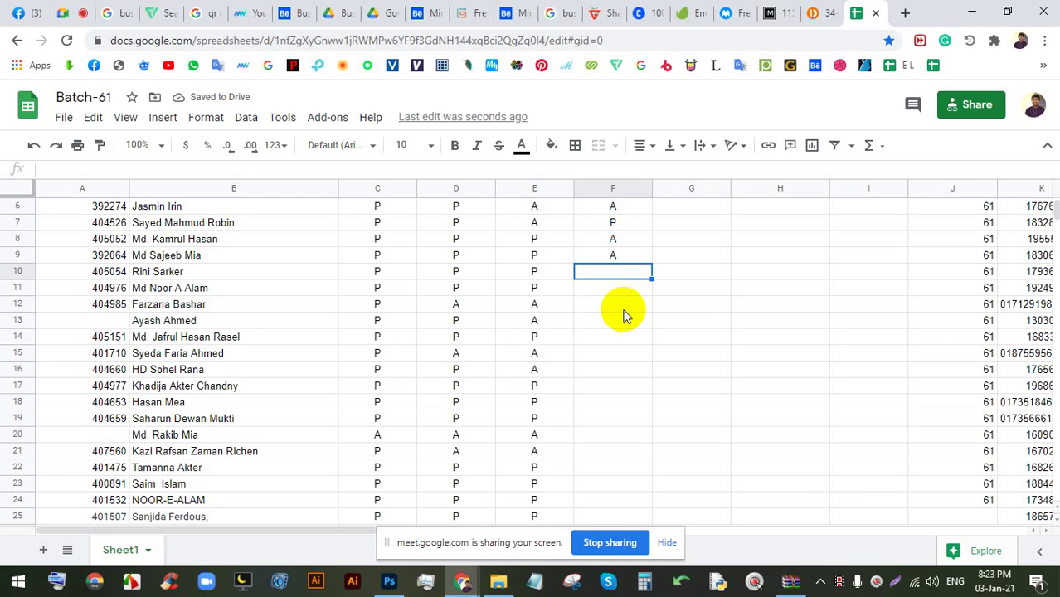
# - Mark F10 as P and correct F8 to P
pyautogui.write('P')
pyautogui.press('Down')
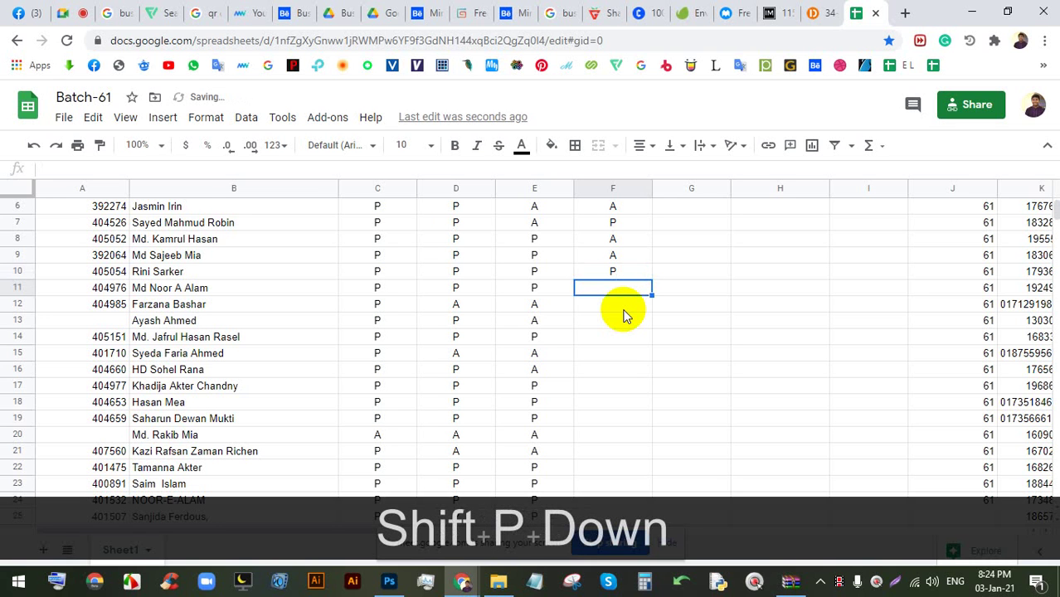
pyautogui.press('Up')
pyautogui.press('Up')
pyautogui.press('Up')
pyautogui.write('P')
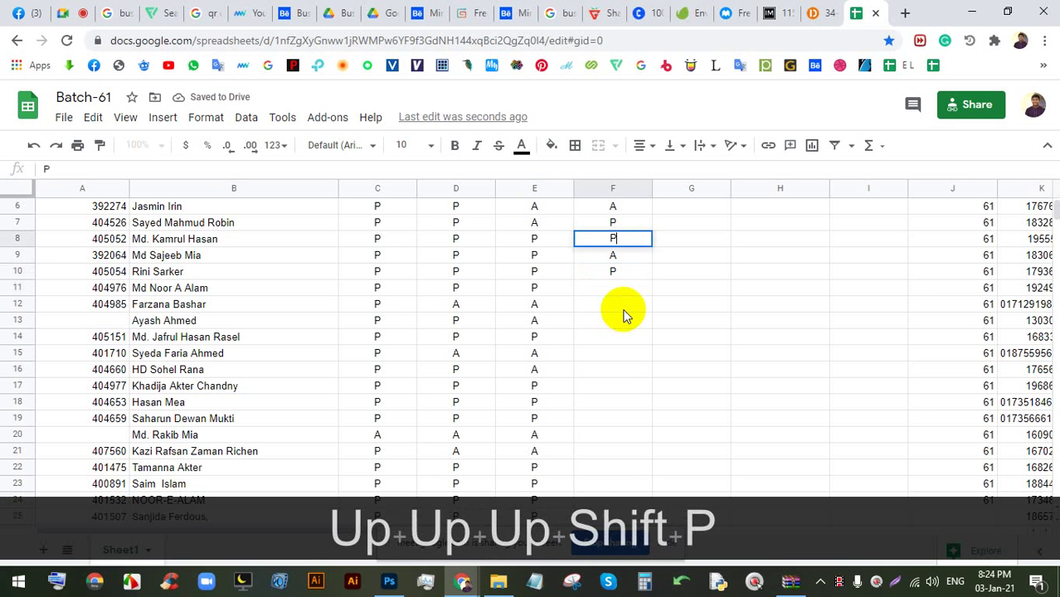
pyautogui.press('Down')
pyautogui.press('Down')
pyautogui.press('Down')
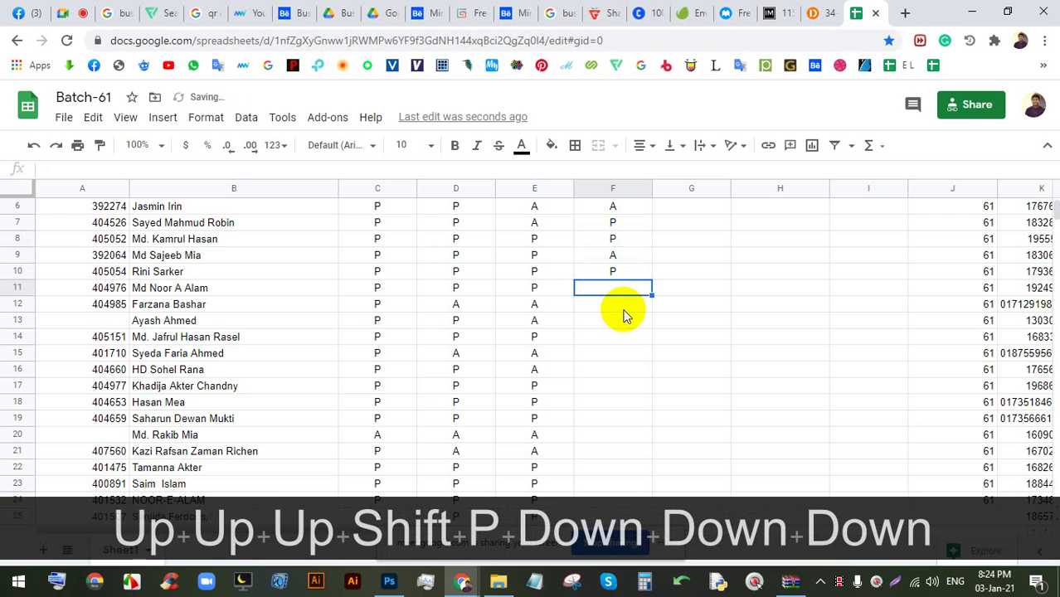
# - Mark rows 11–14 as P, A, A, P
pyautogui.press('shift')
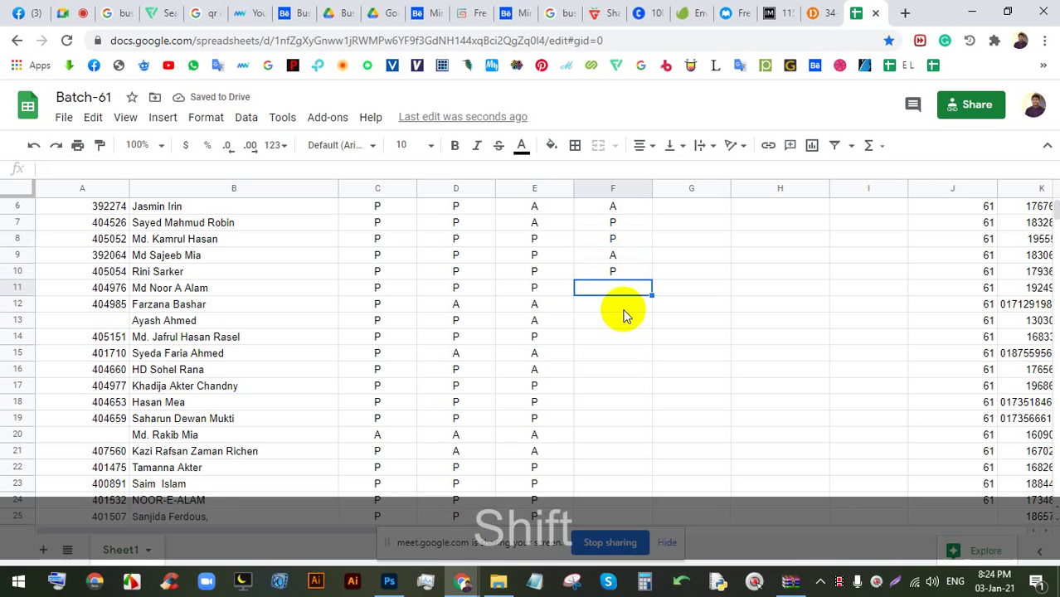
pyautogui.write('P')
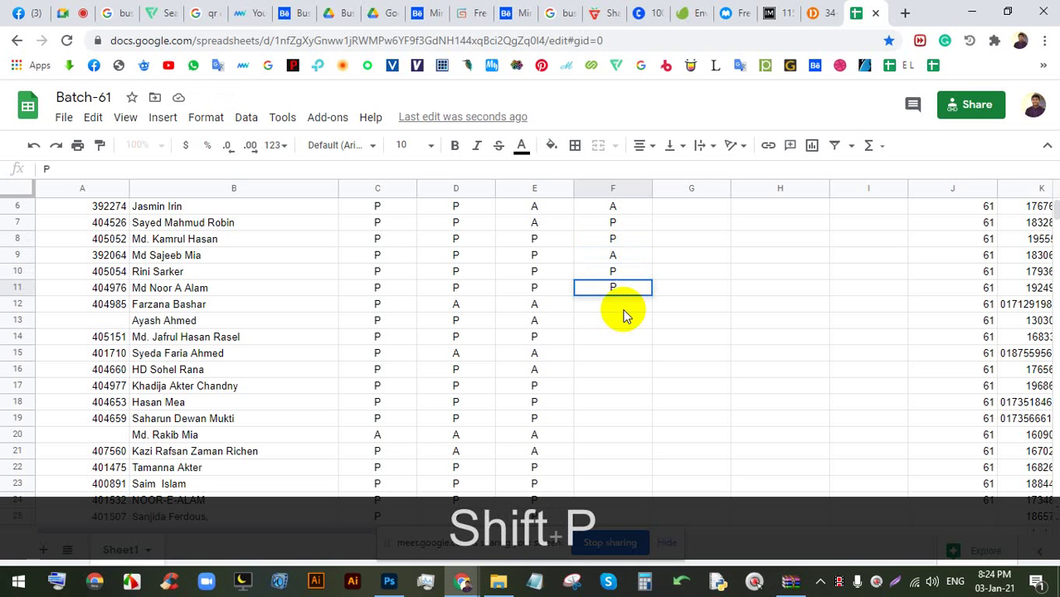
pyautogui.press('Down')
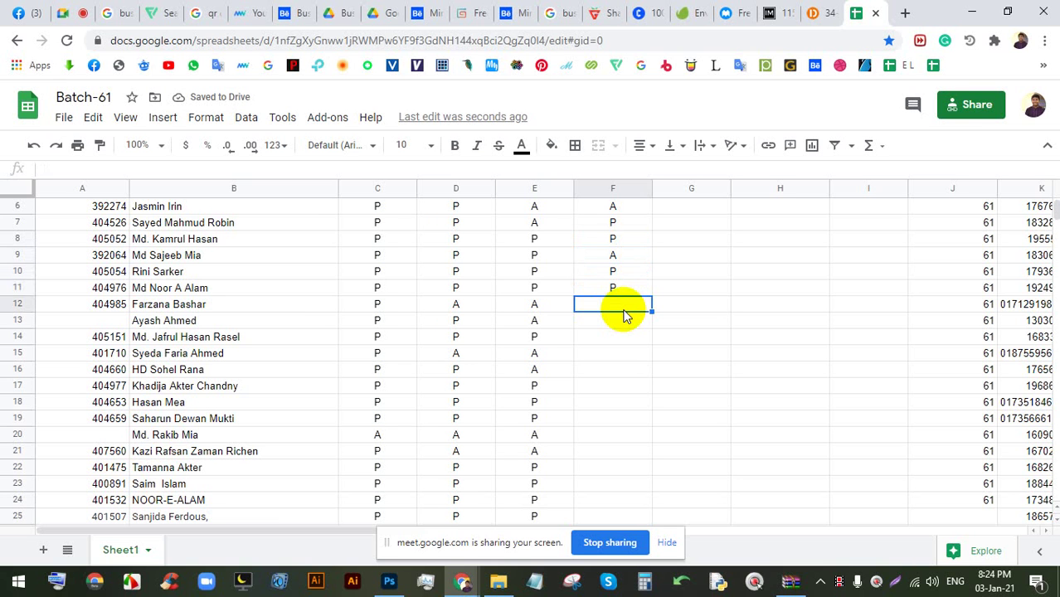
pyautogui.write('A')
pyautogui.press('Down')
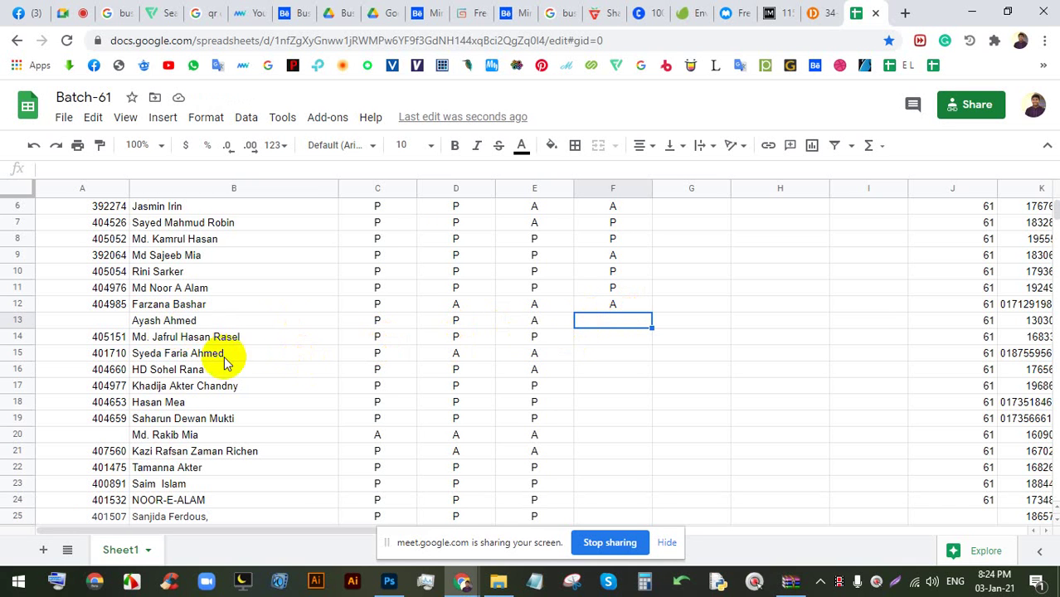
pyautogui.write('A')
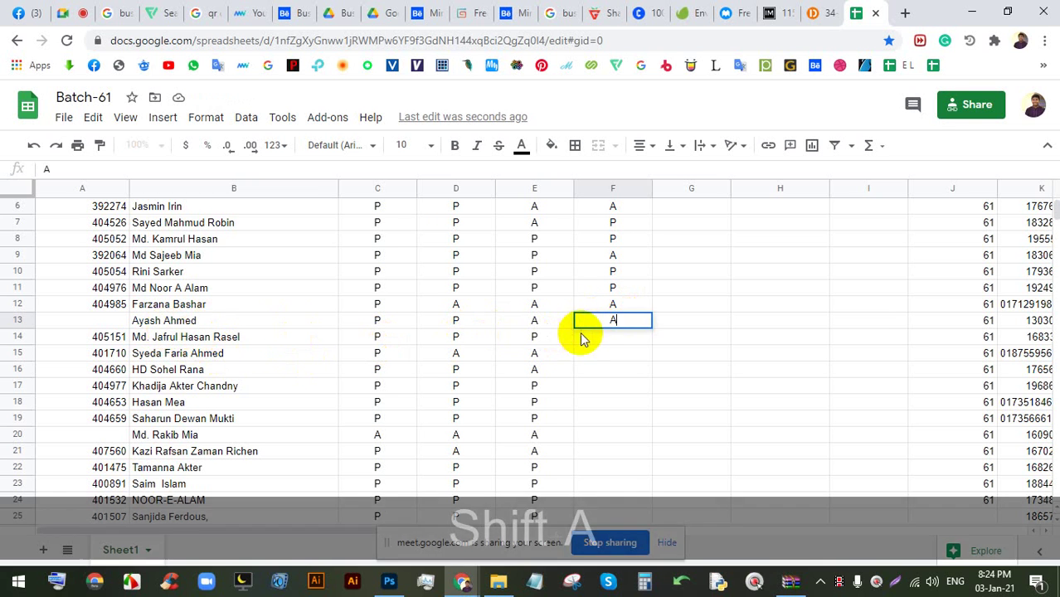
pyautogui.click(601, 337)
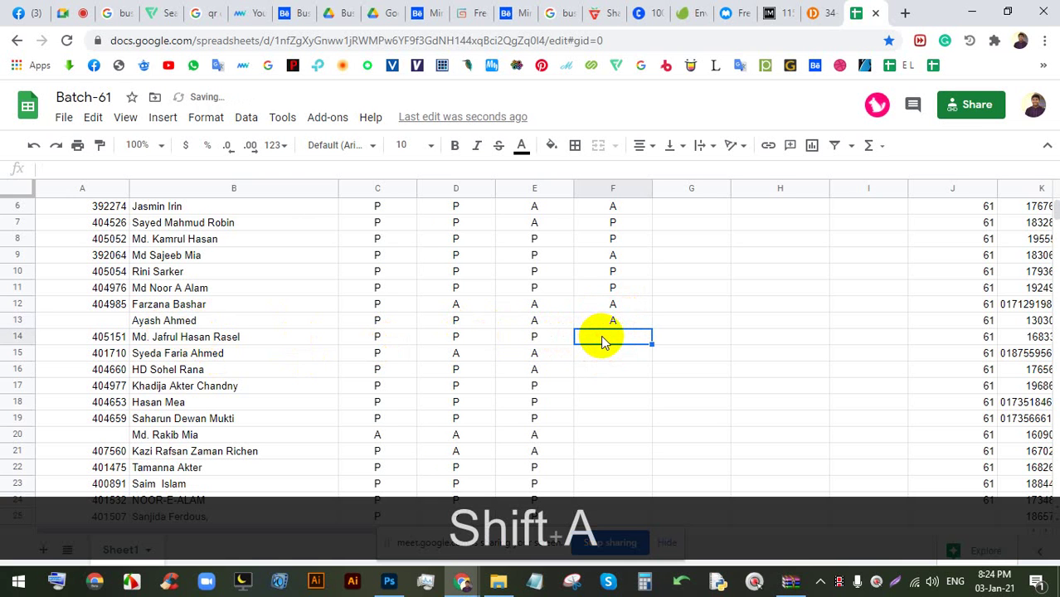
pyautogui.write('P')
pyautogui.press('Down')
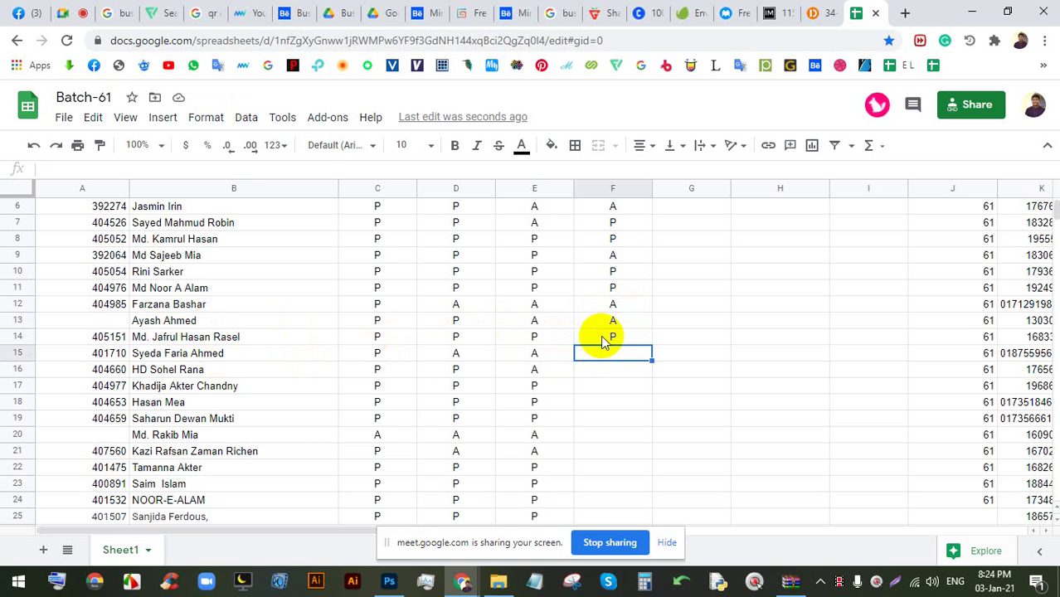
# - Mark F15 and F16 as A, and correct F17 from A to P
pyautogui.press('Down')
pyautogui.press('Up')
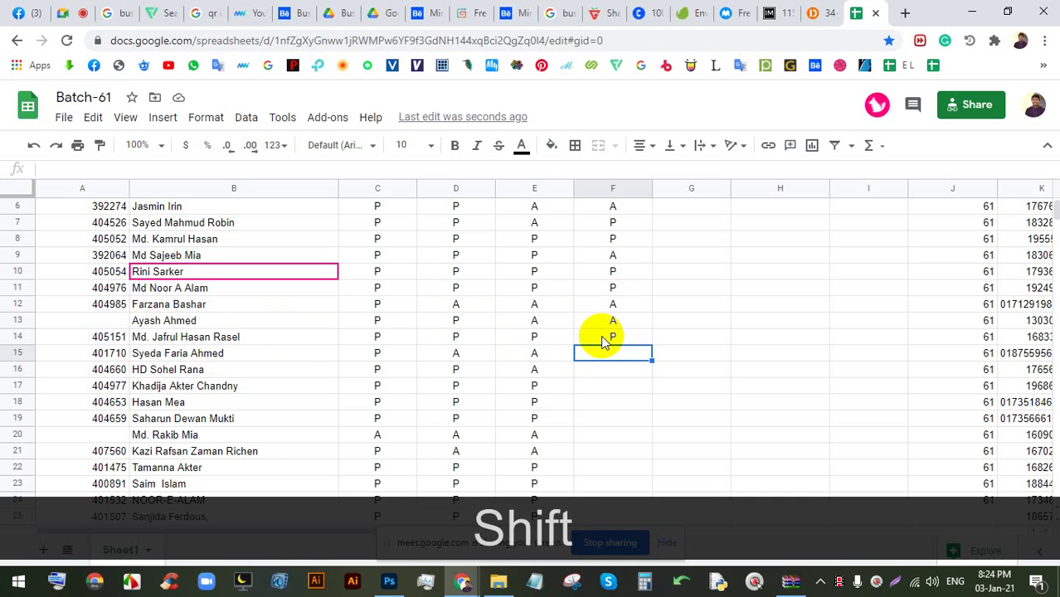
pyautogui.write('A')
pyautogui.press('Down')
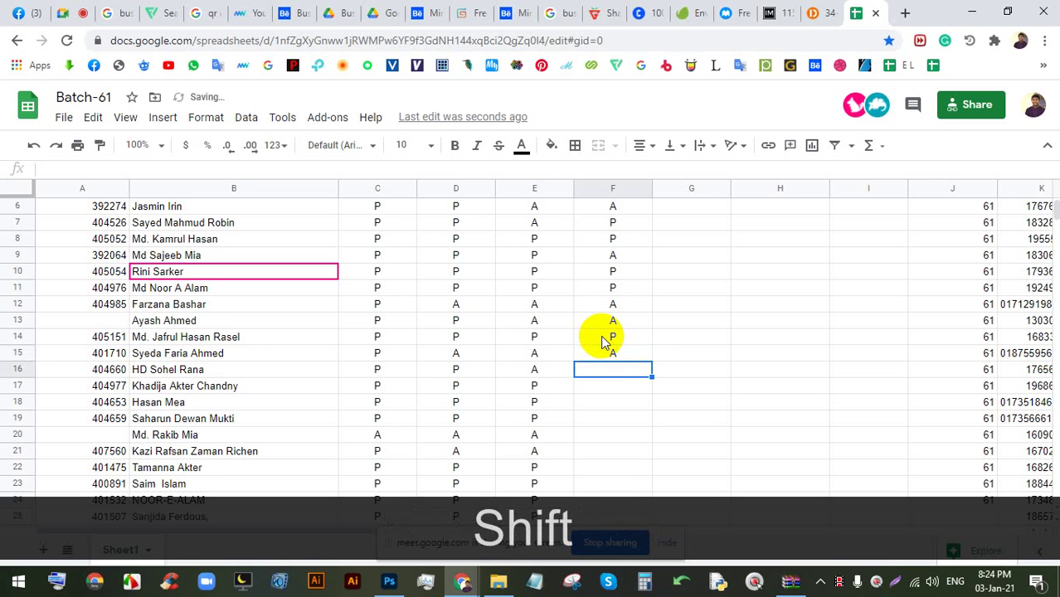
pyautogui.write('A')
pyautogui.press('Down')
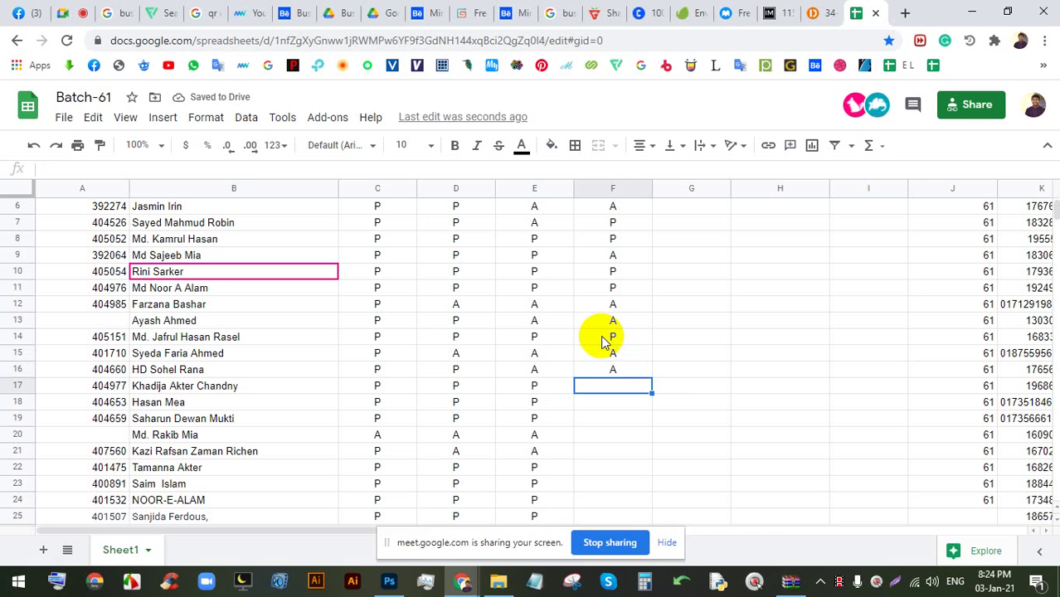
pyautogui.write('A')
pyautogui.press('Down')
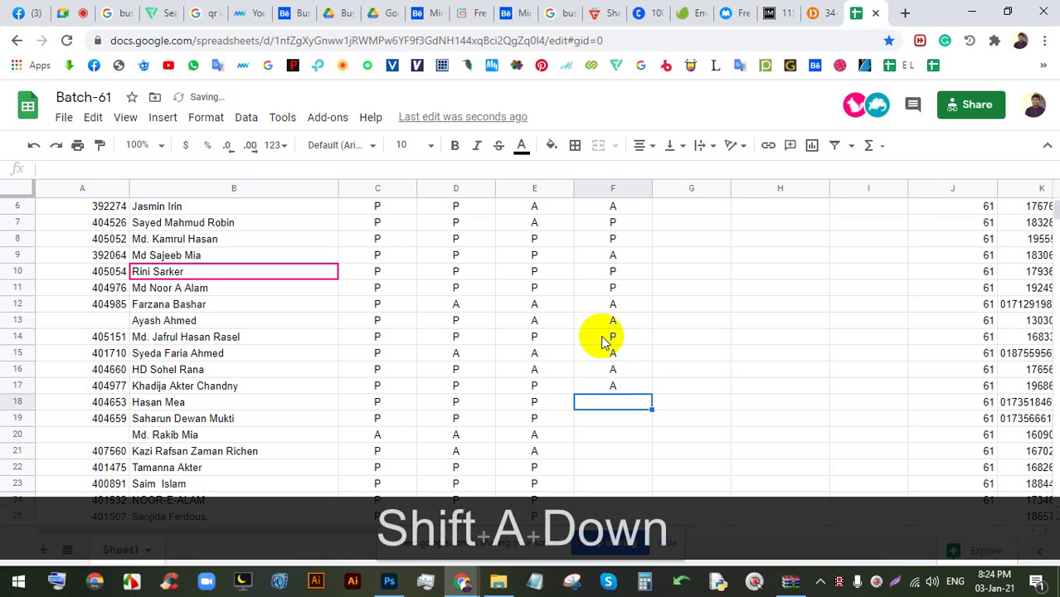
pyautogui.click(607, 390)
pyautogui.write('P')
pyautogui.press('Down')
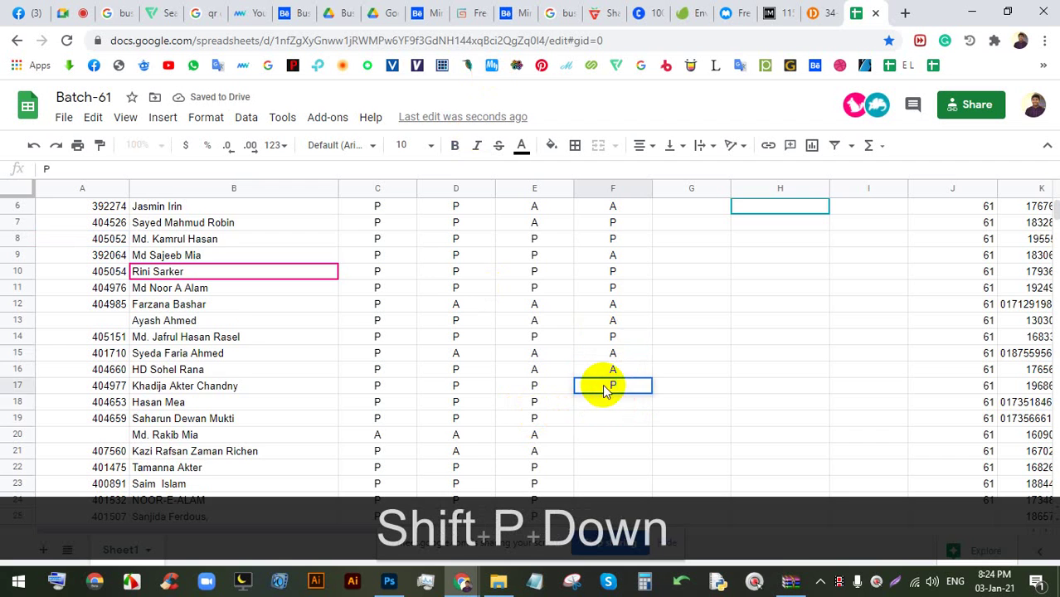
pyautogui.scroll(-2, 640, 333)
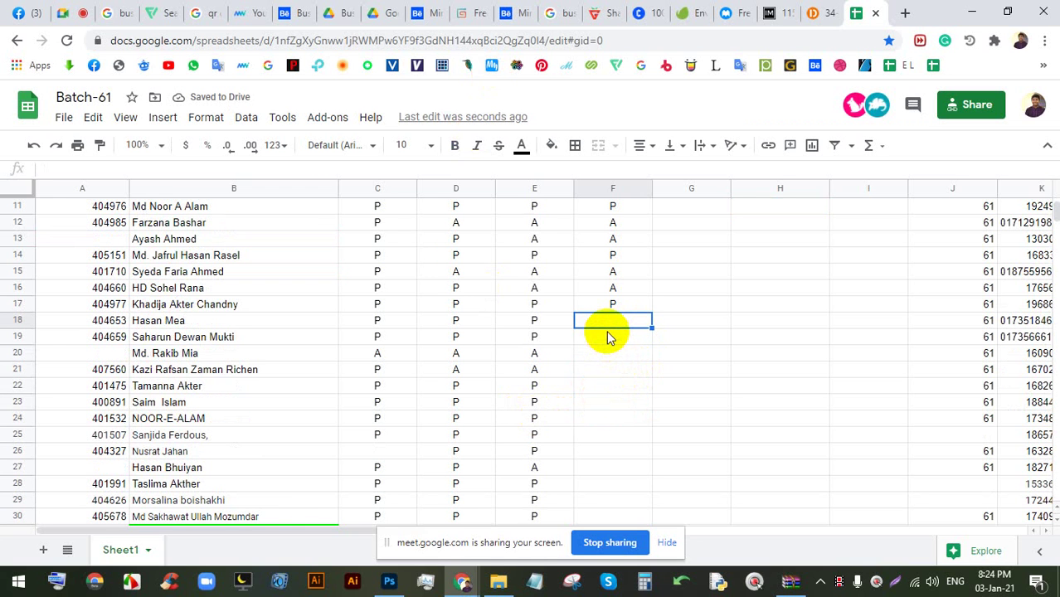
# - Mark F18 (corrected to P), F19 as P and F20 as A
pyautogui.write('A')
pyautogui.press('Down')
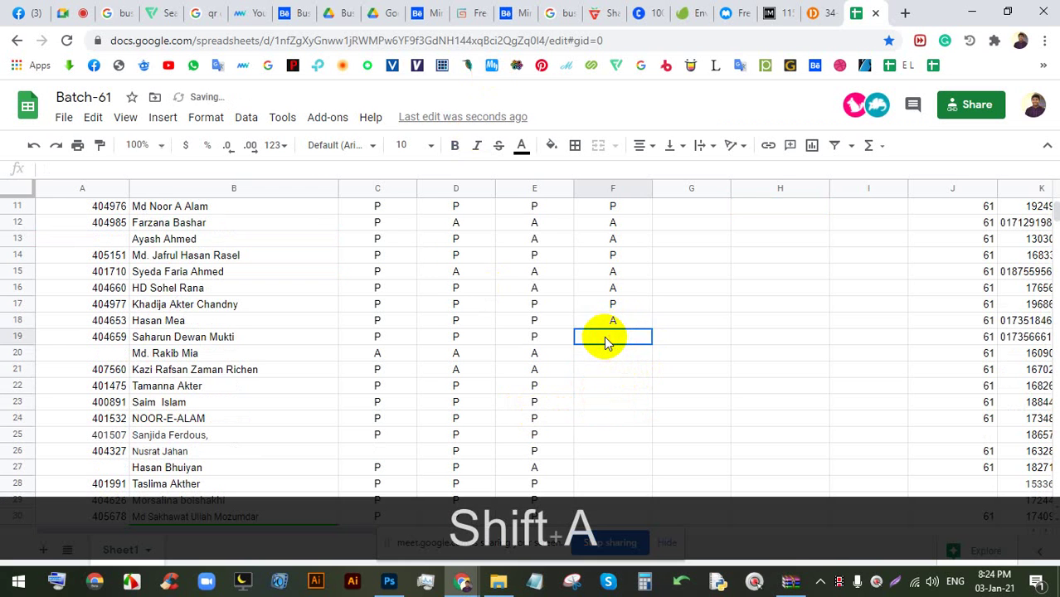
pyautogui.click(611, 322)
pyautogui.write('P')
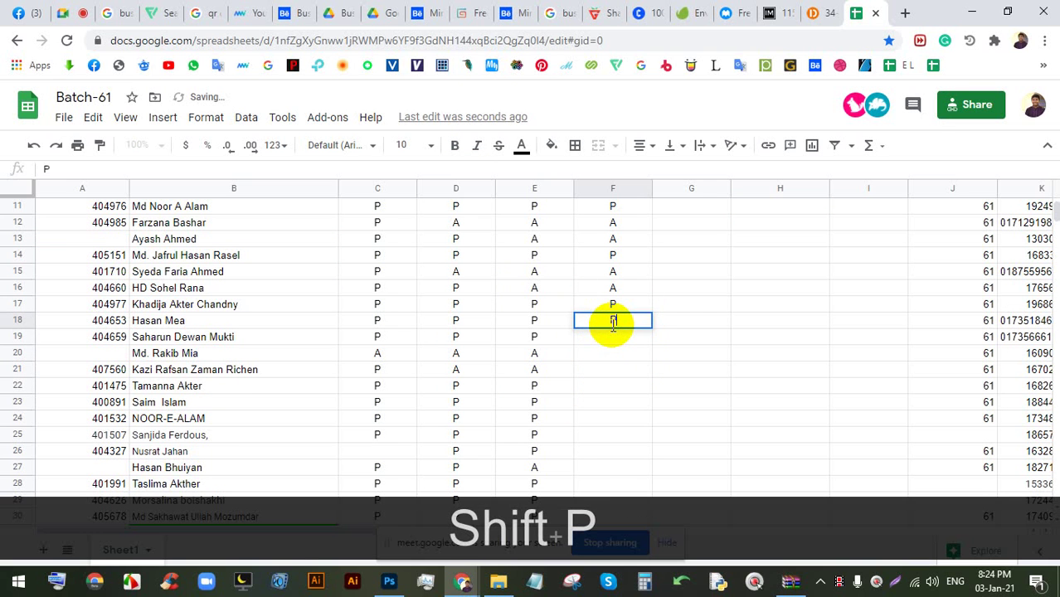
pyautogui.press('Down')
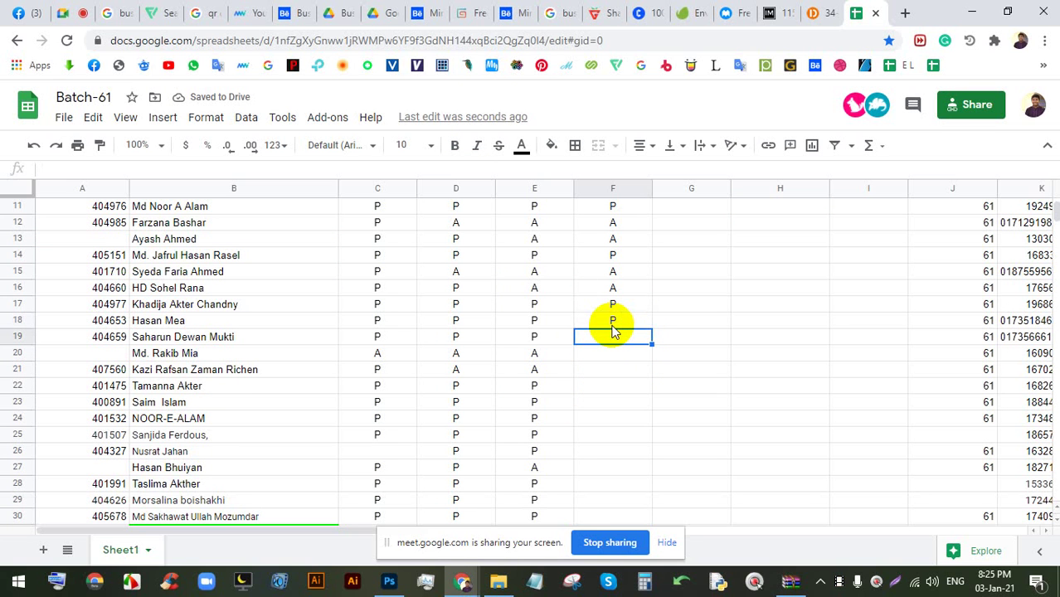
pyautogui.write('P')
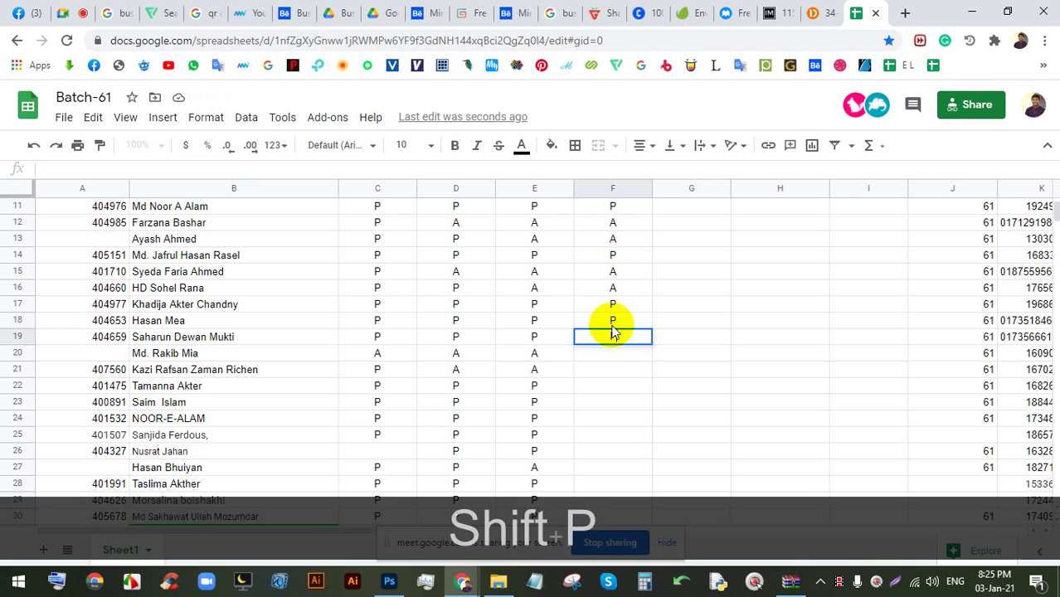
pyautogui.press('Down')
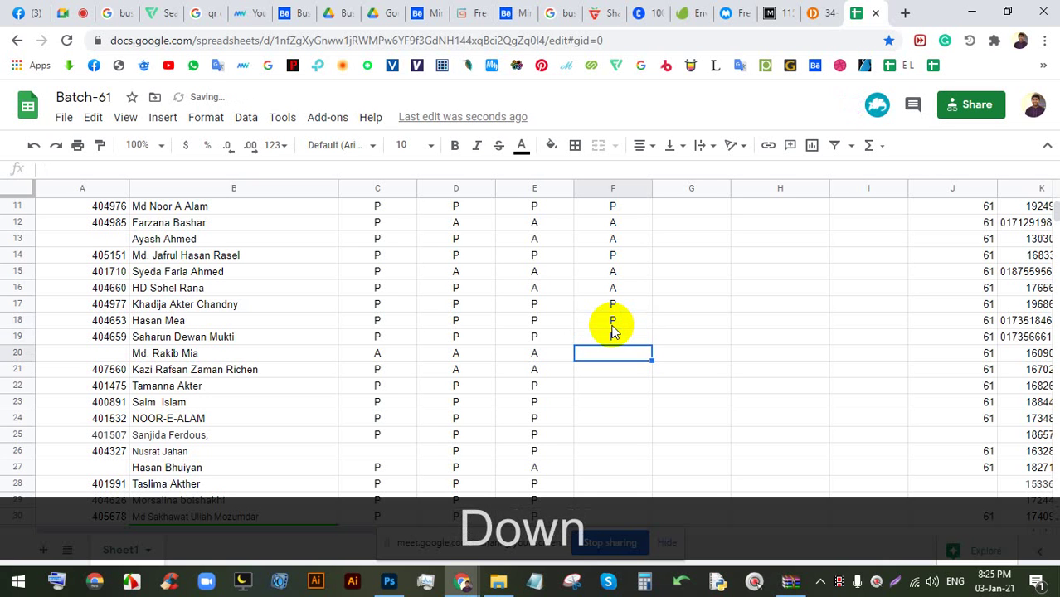
pyautogui.write('A')
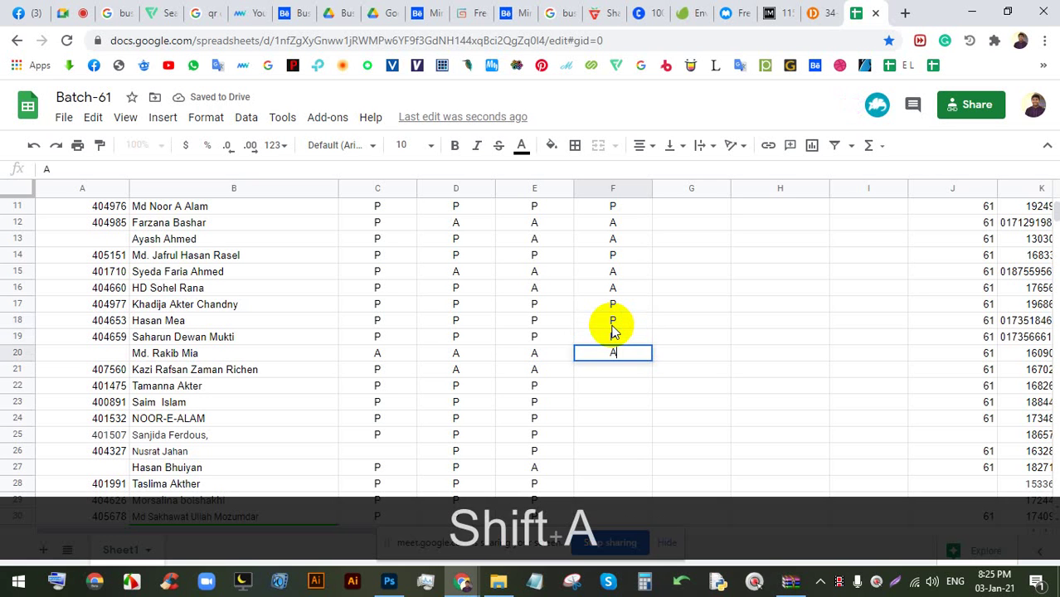
pyautogui.press('Down')
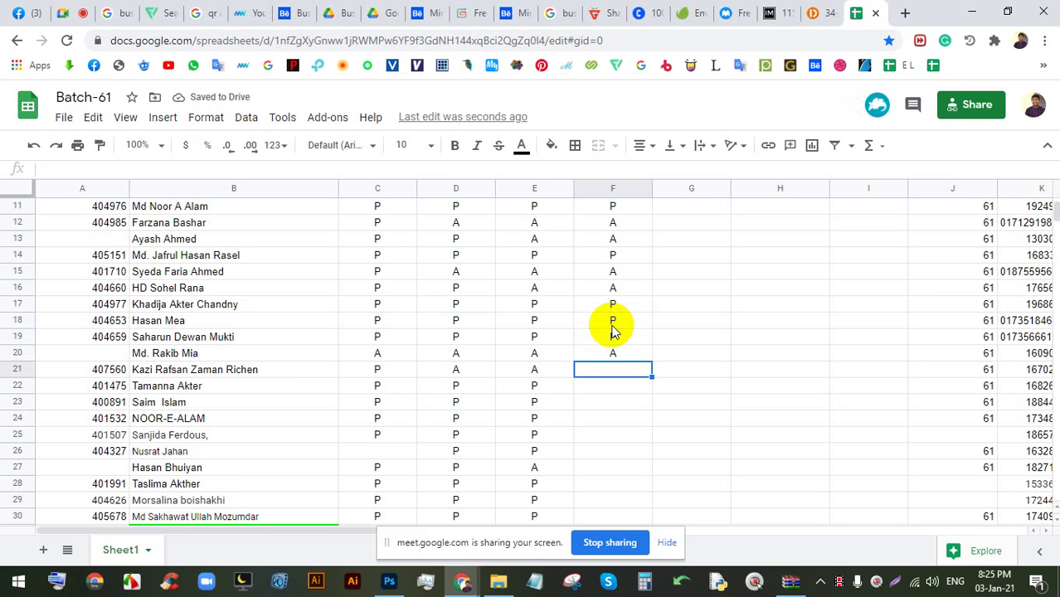
# - Mark F21 and F22 as A, and correct F23 from A to P
pyautogui.write('A')
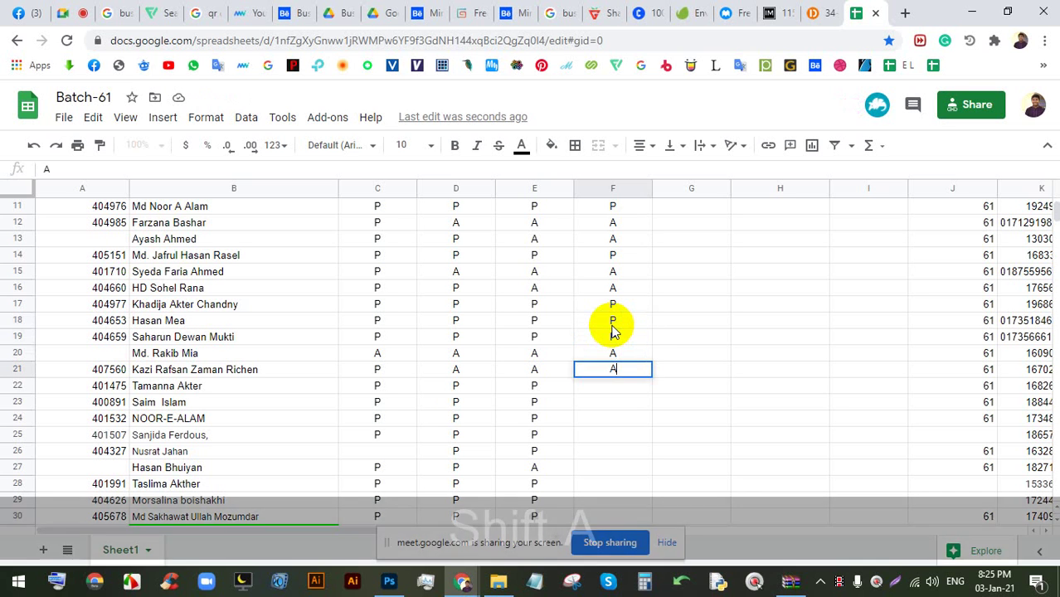
pyautogui.press('Down')
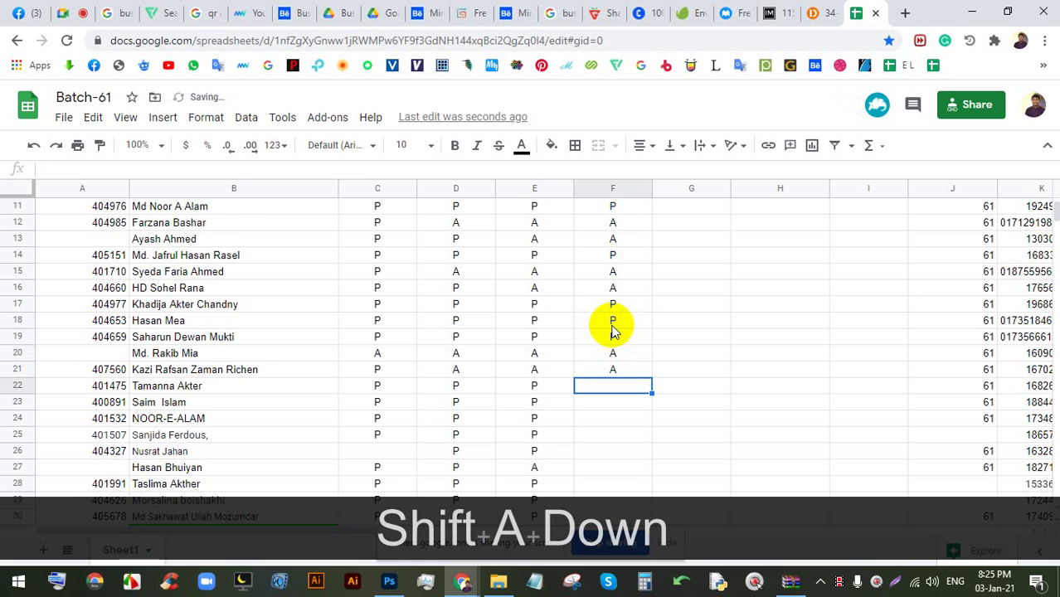
pyautogui.scroll(-1, 614, 330)
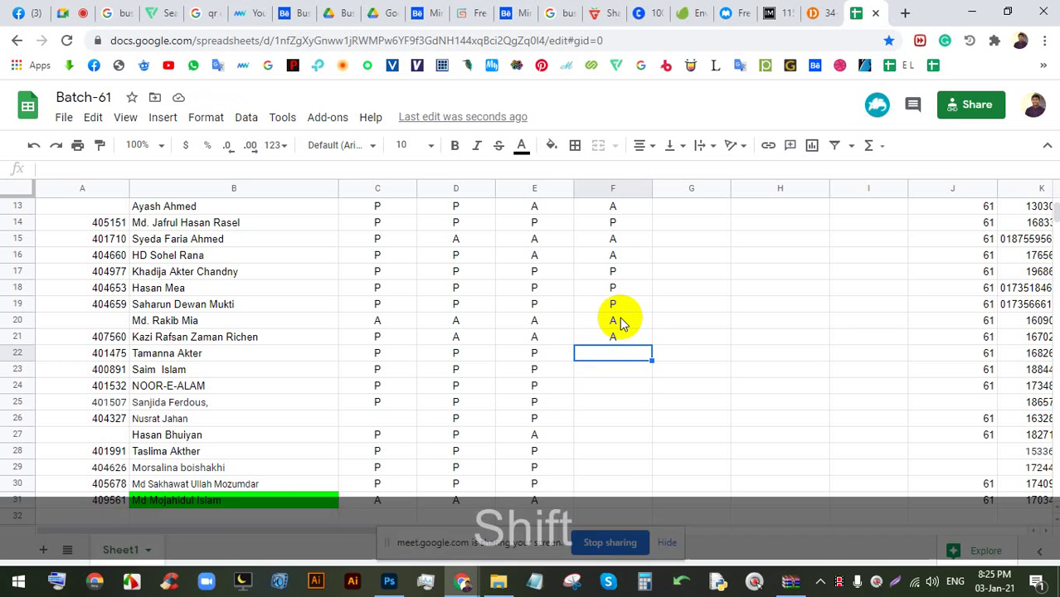
pyautogui.write('A')
pyautogui.press('Down')
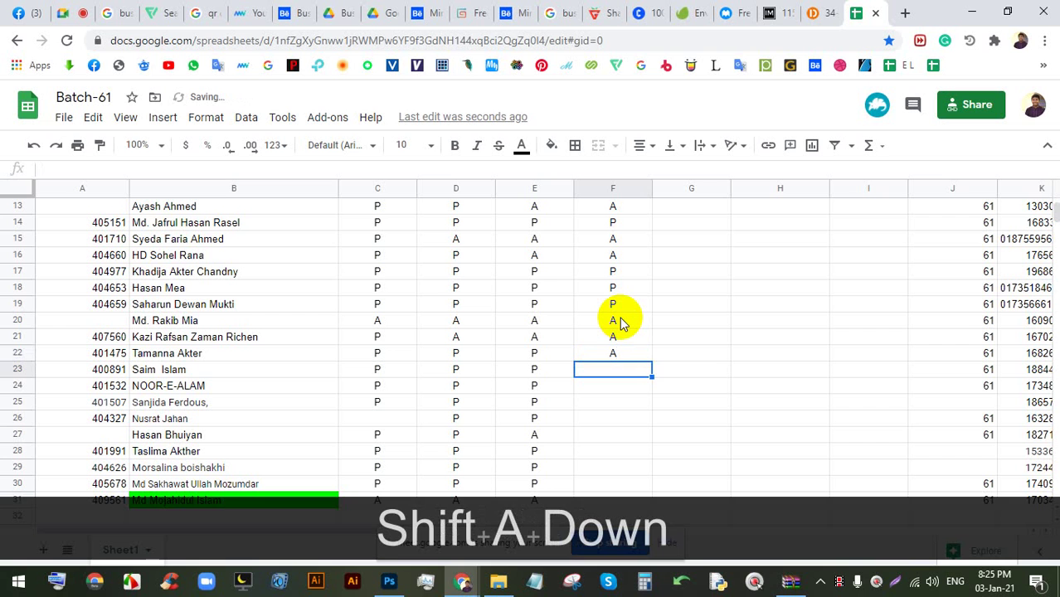
pyautogui.write('A')
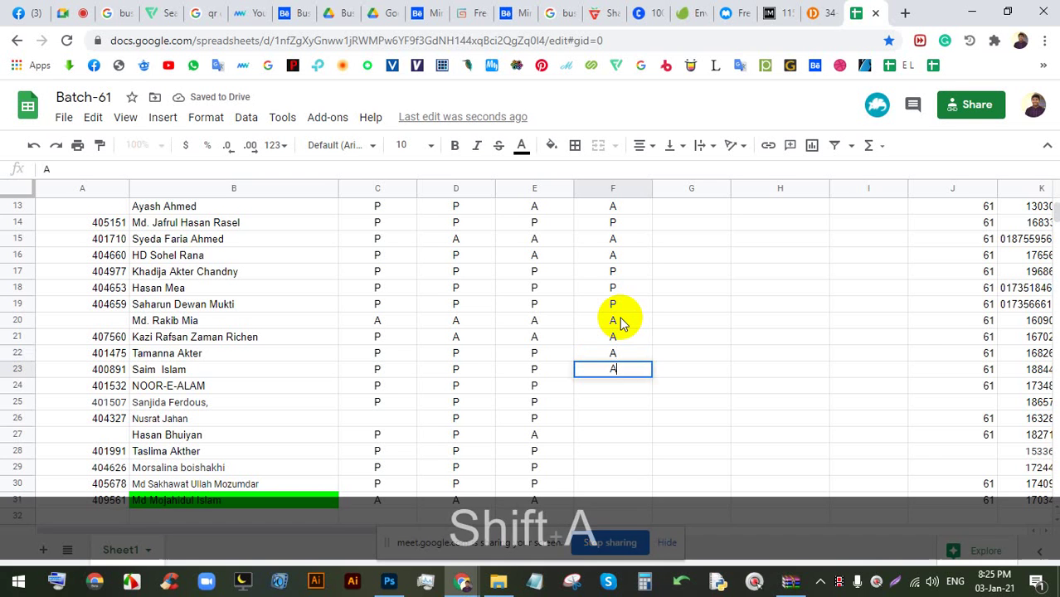
pyautogui.press('Down')
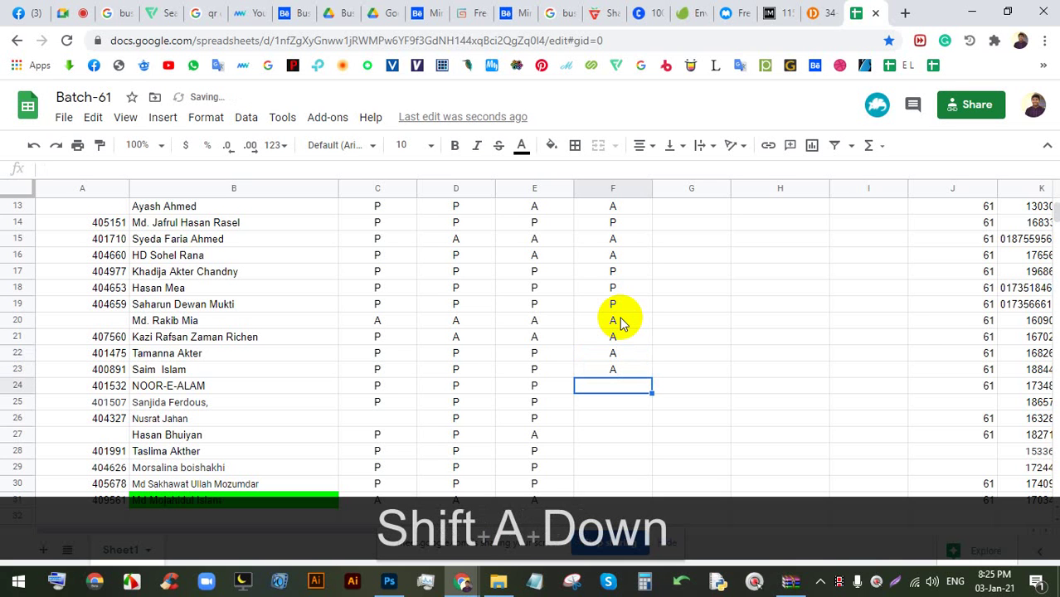
pyautogui.press('Up')
pyautogui.write('P')
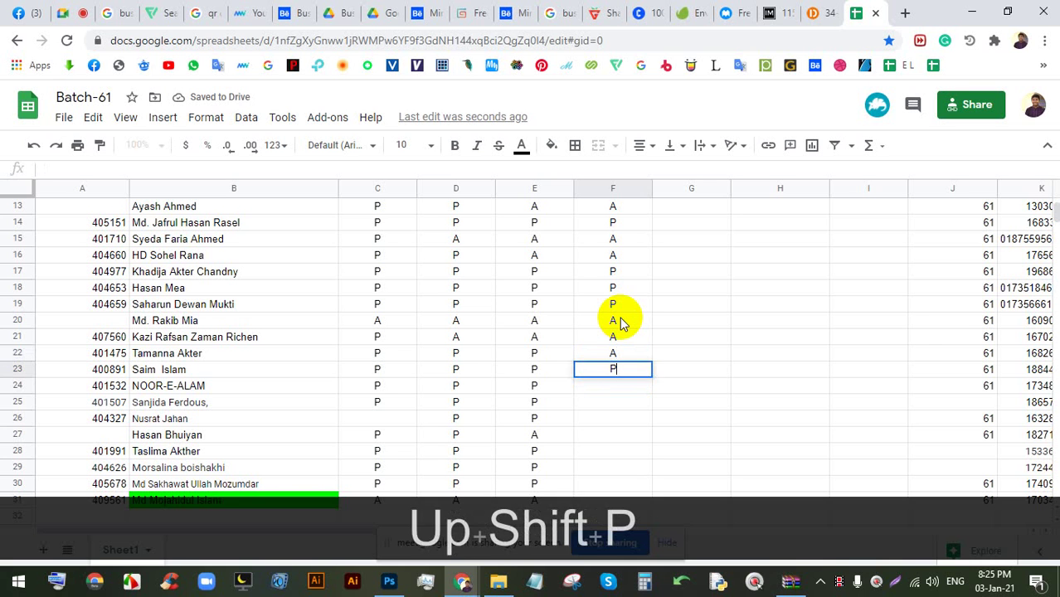